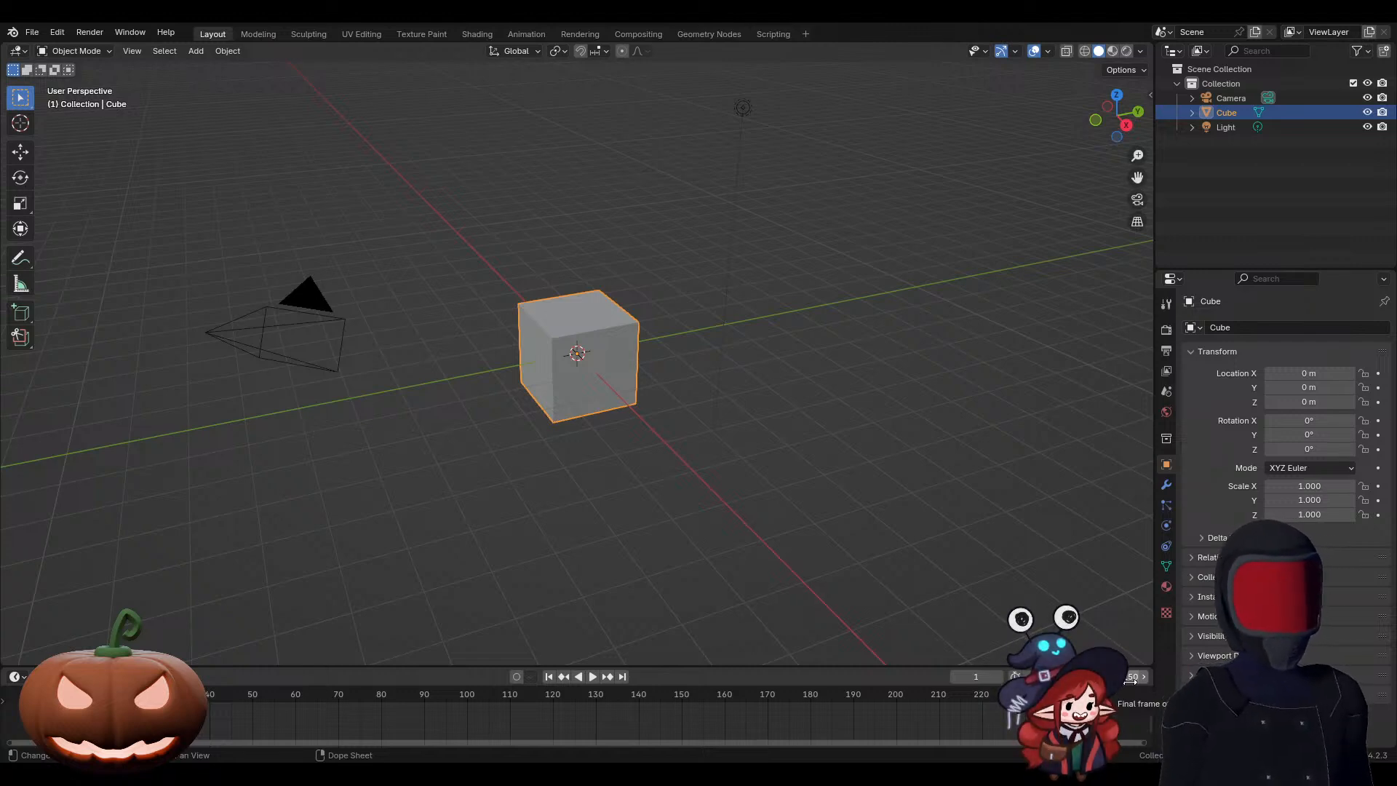
Step: Delete the default cube and the light, keeping the camera in the scene
{"action": "left_click_drag", "start_coordinate": [483, 68], "coordinate": [790, 474]}
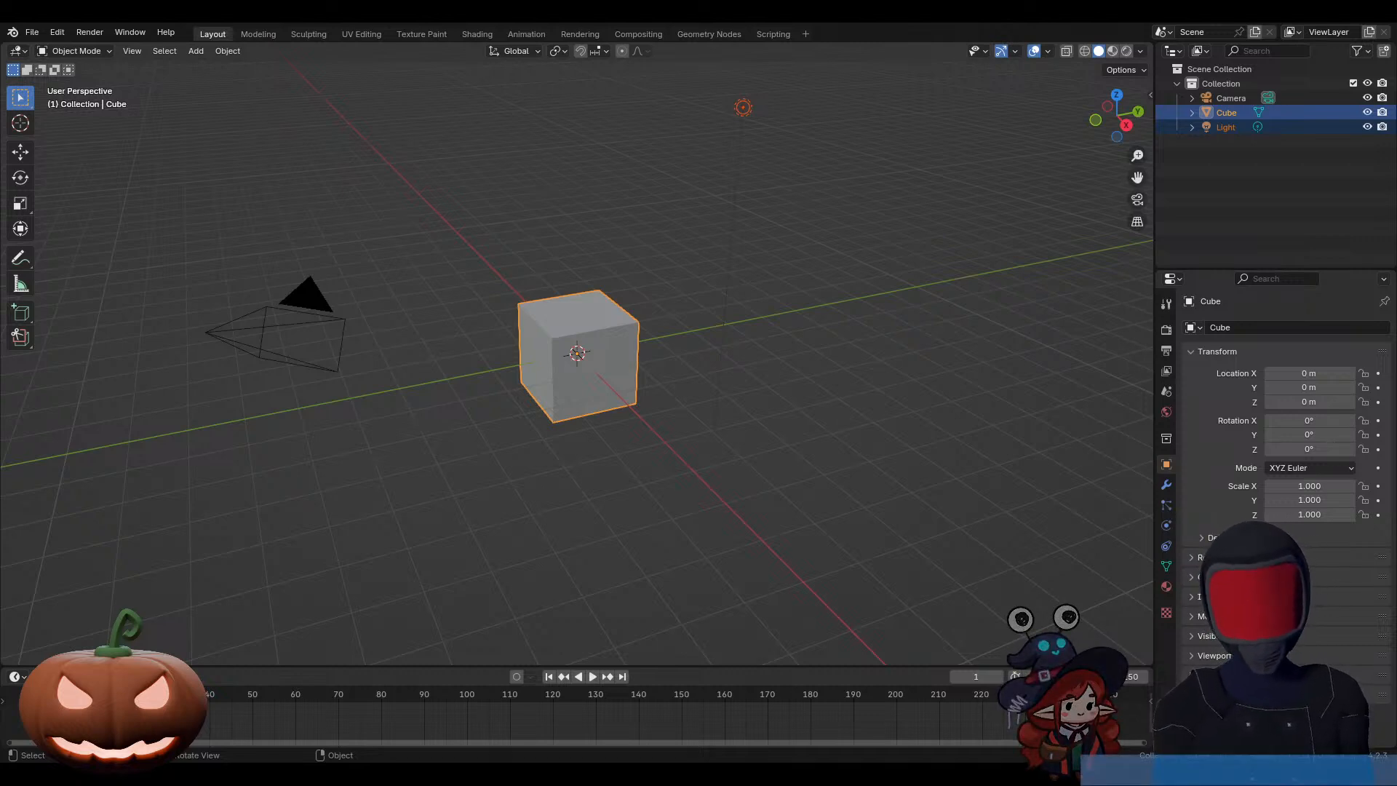
{"action": "key", "text": "x"}
{"action": "left_click", "coordinate": [825, 339]}
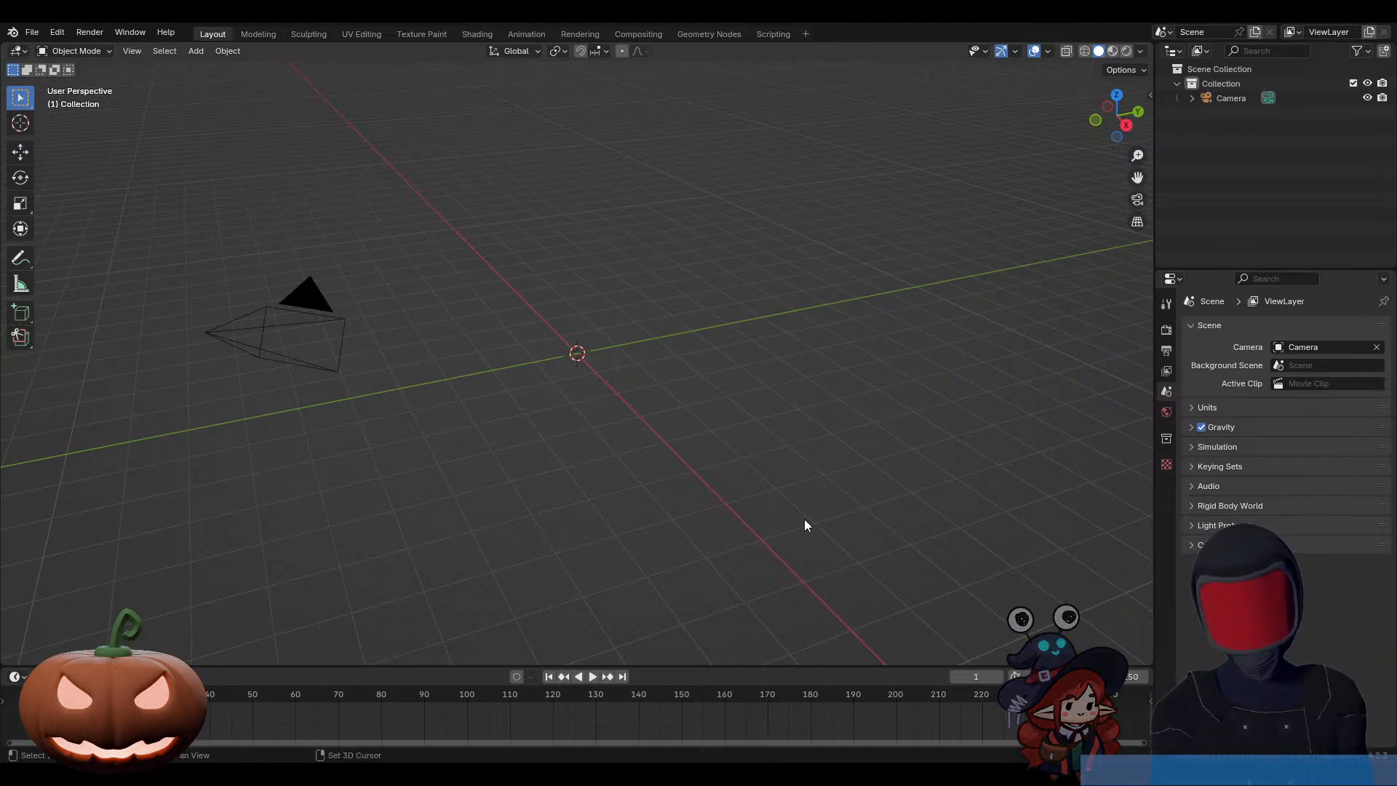
Step: Add a UV sphere with 8 segments and 4 rings at the world origin, and enter Edit Mode on it
{"action": "key", "text": "shift+a"}
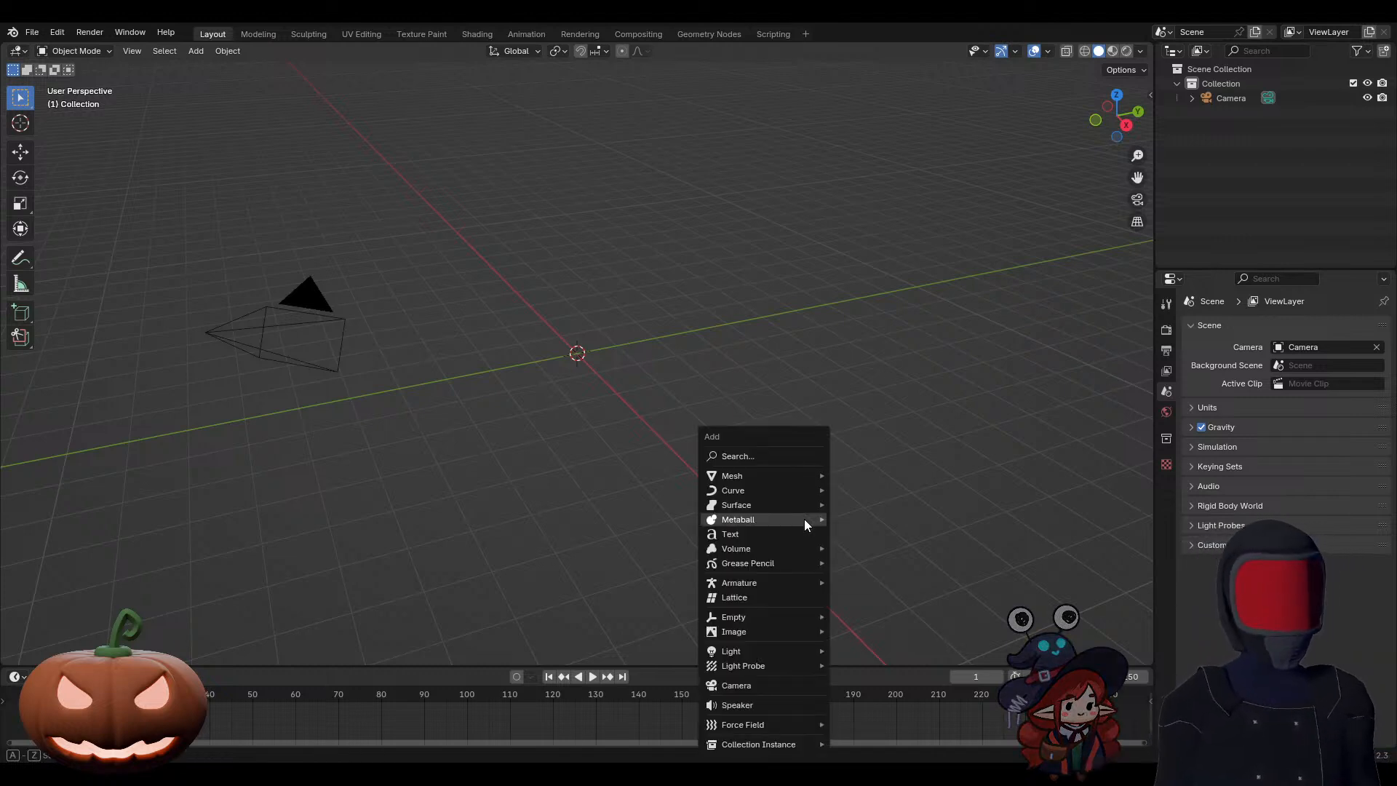
{"action": "mouse_move", "coordinate": [778, 477]}
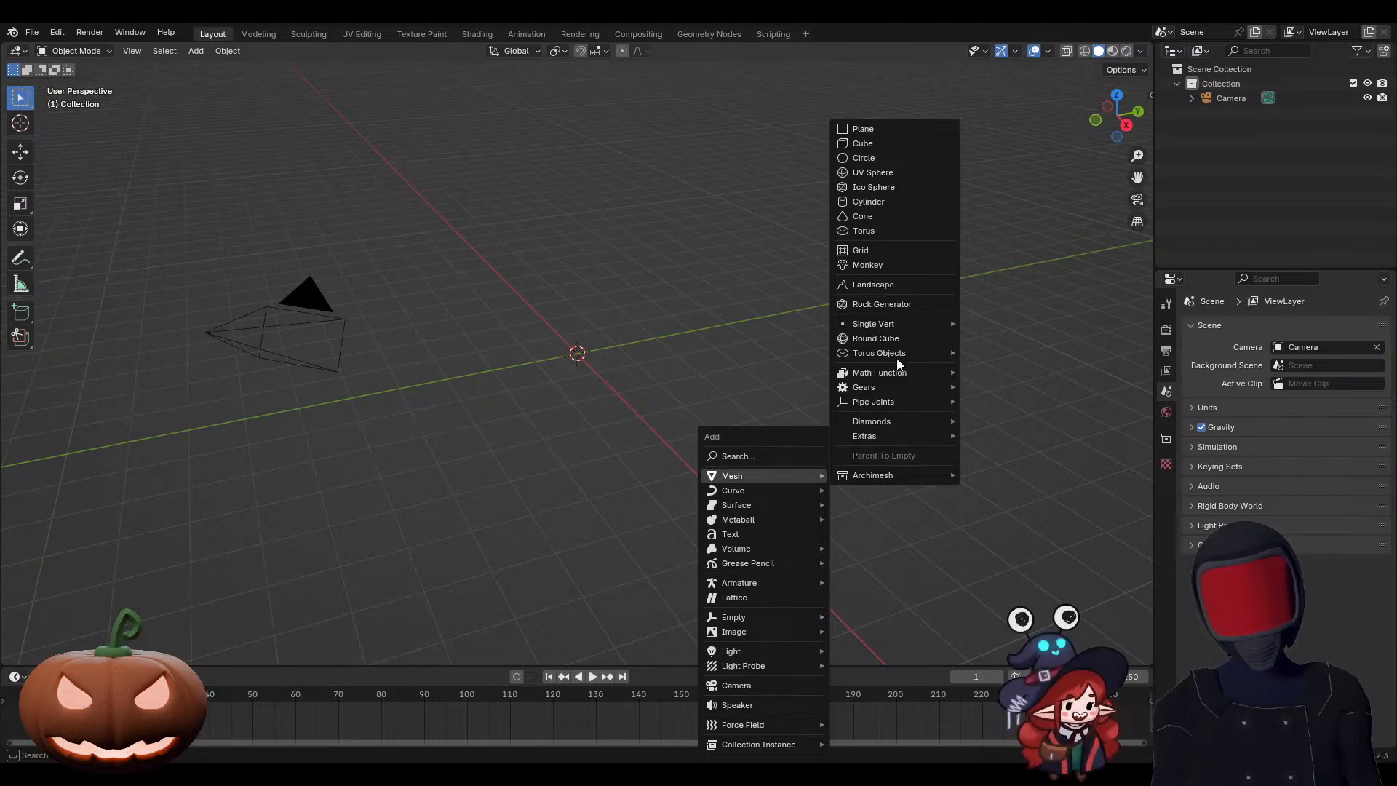
{"action": "left_click", "coordinate": [876, 175]}
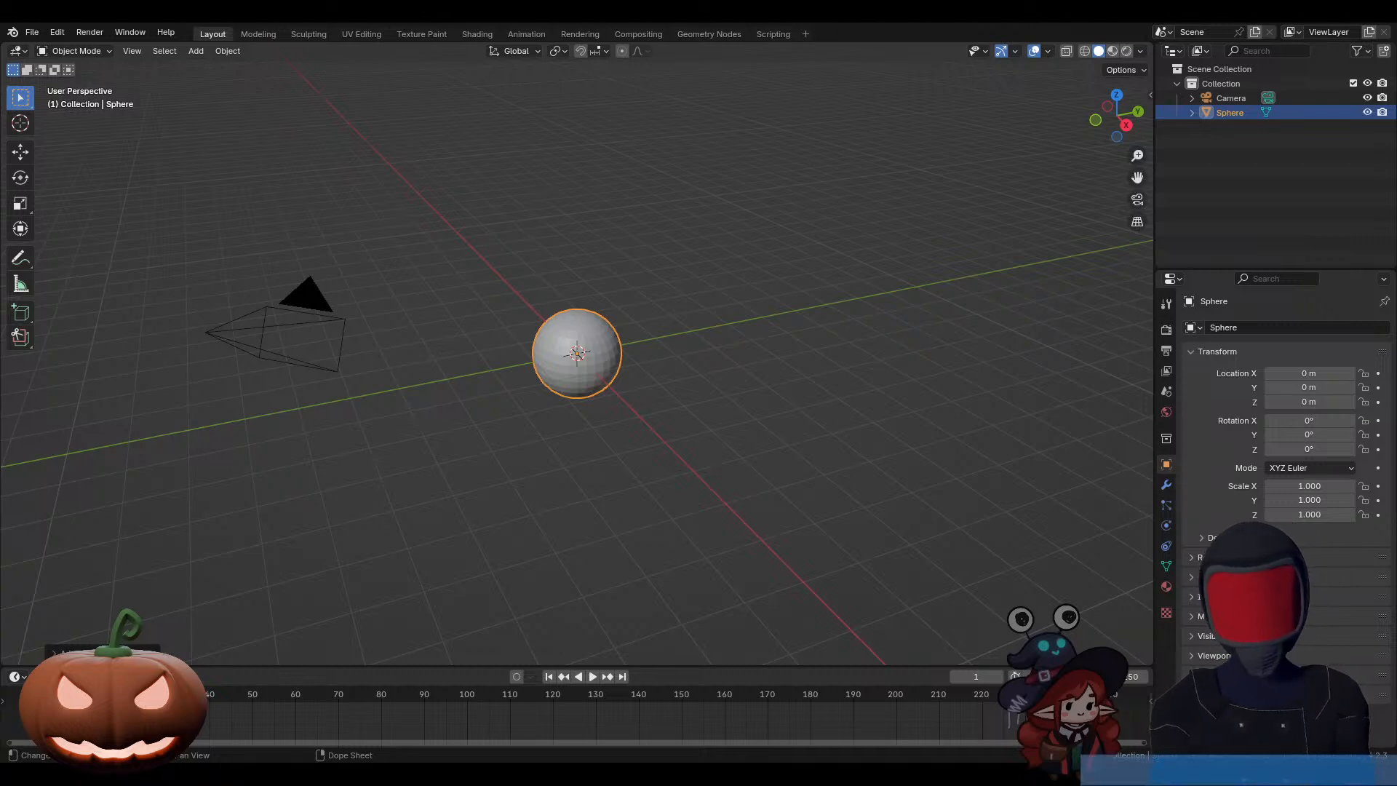
{"action": "left_click", "coordinate": [95, 652]}
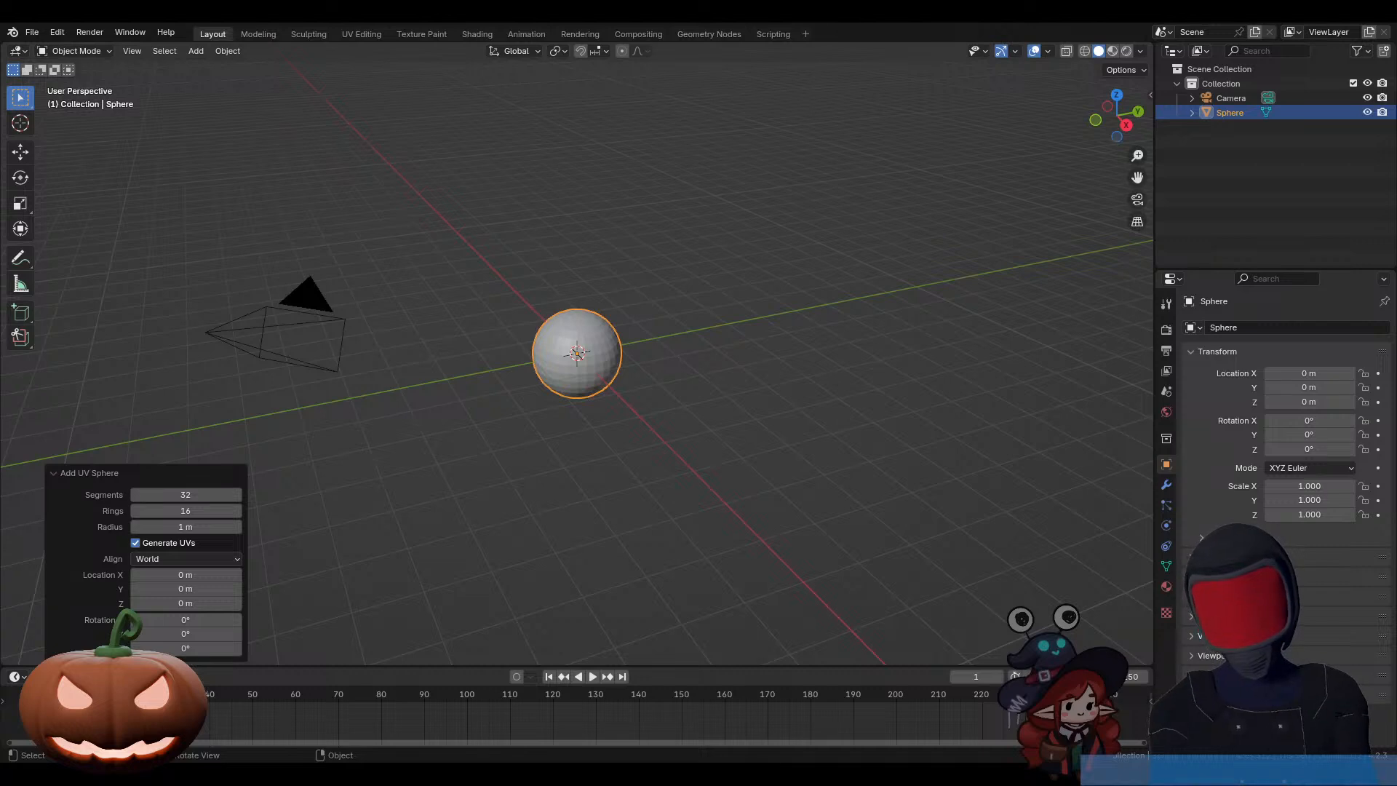
{"action": "left_click", "coordinate": [185, 495]}
{"action": "type", "text": "8"}
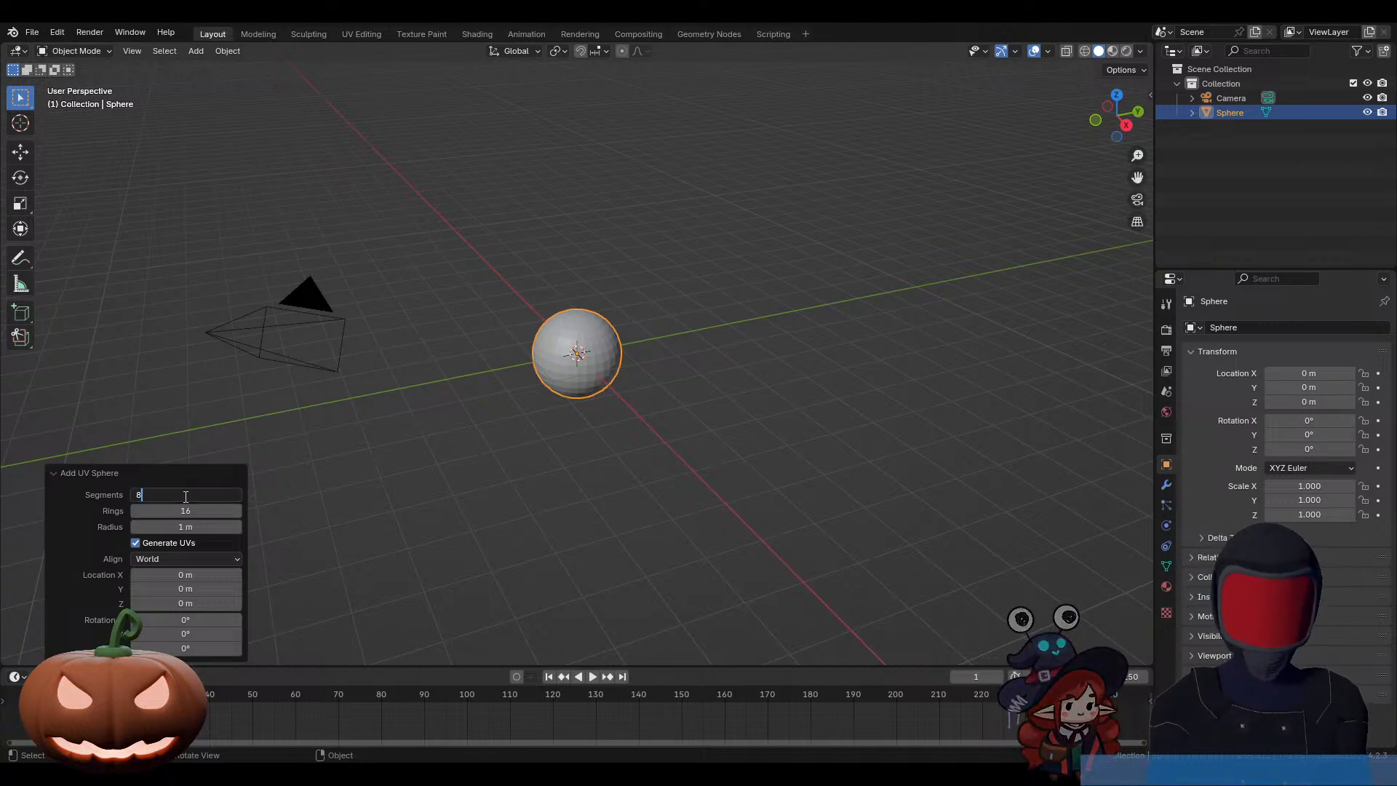
{"action": "key", "text": "Tab"}
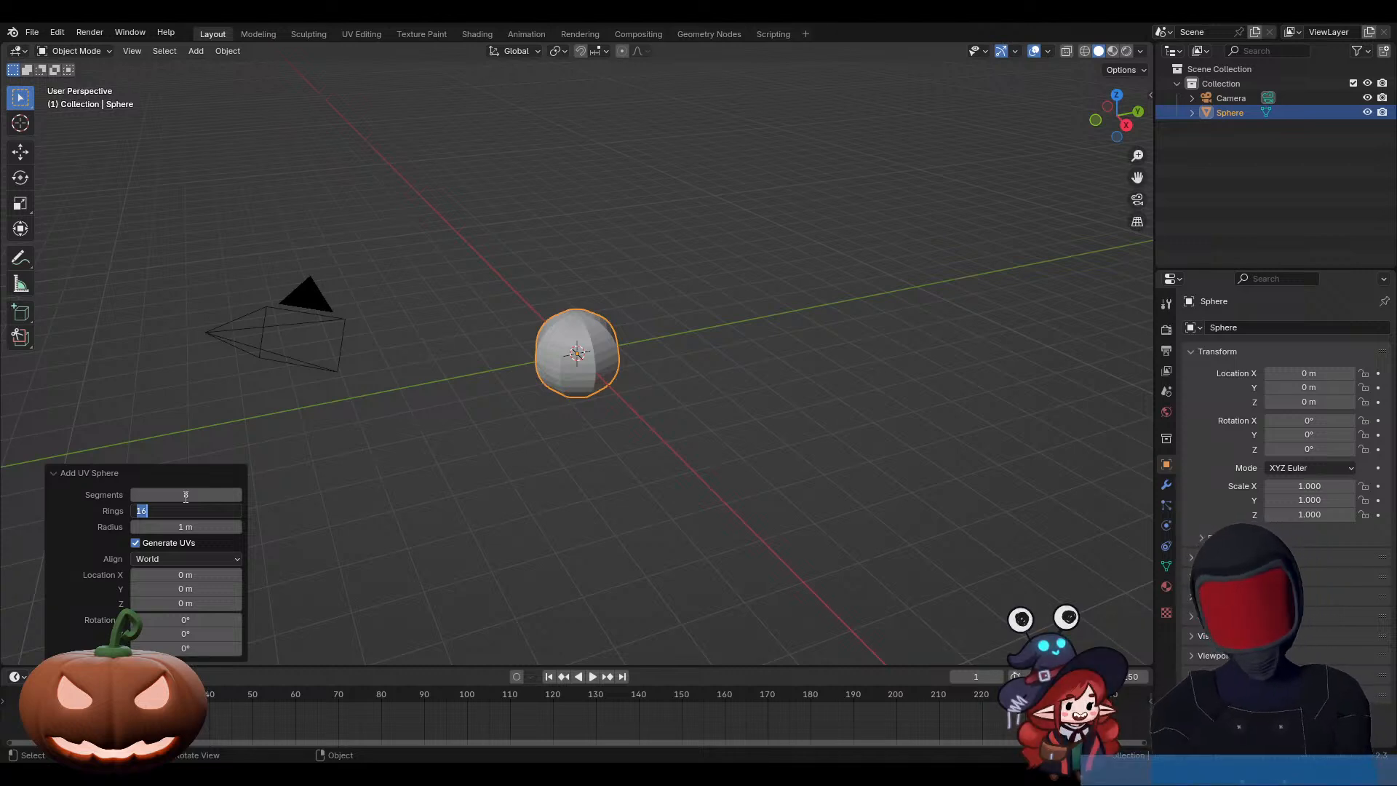
{"action": "type", "text": "4"}
{"action": "key", "text": "Return"}
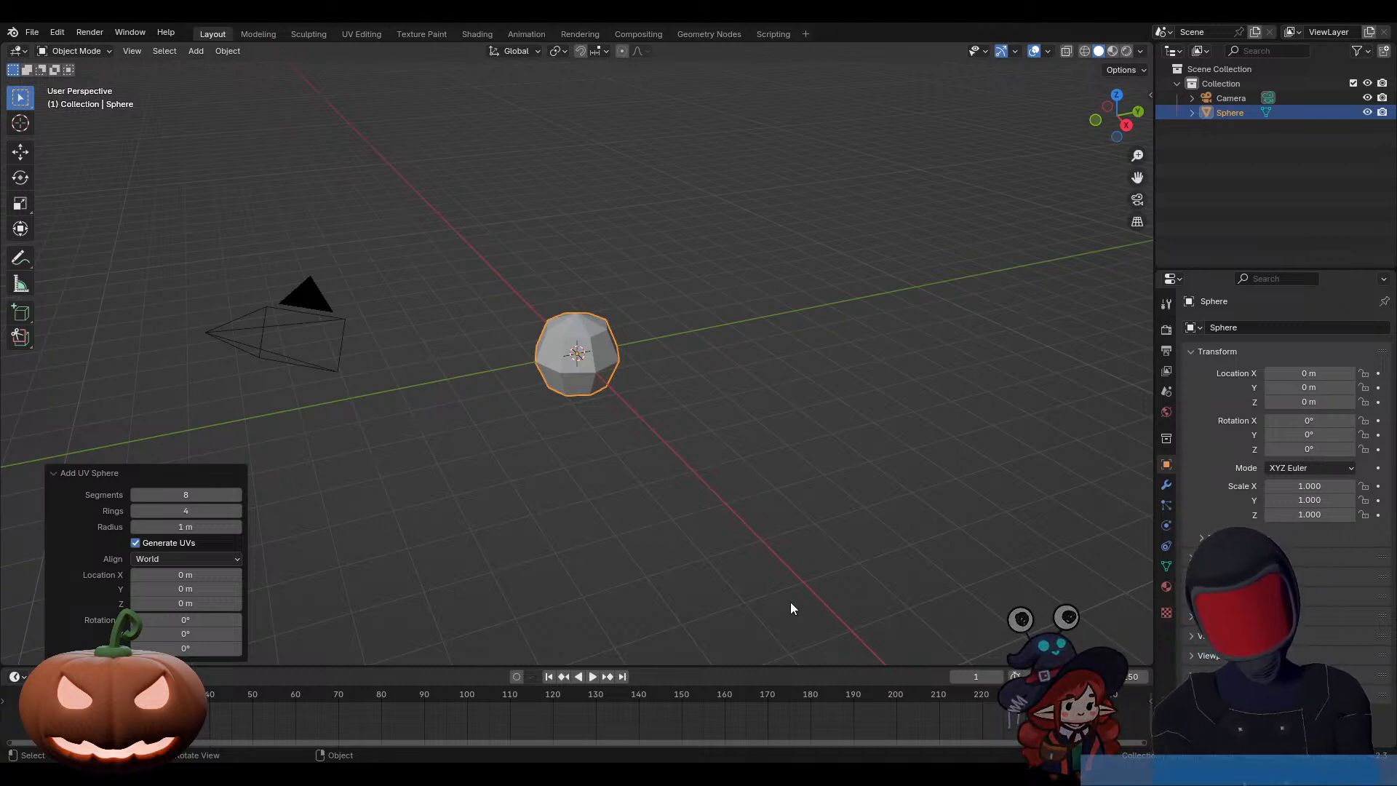
{"action": "key", "text": "Tab"}
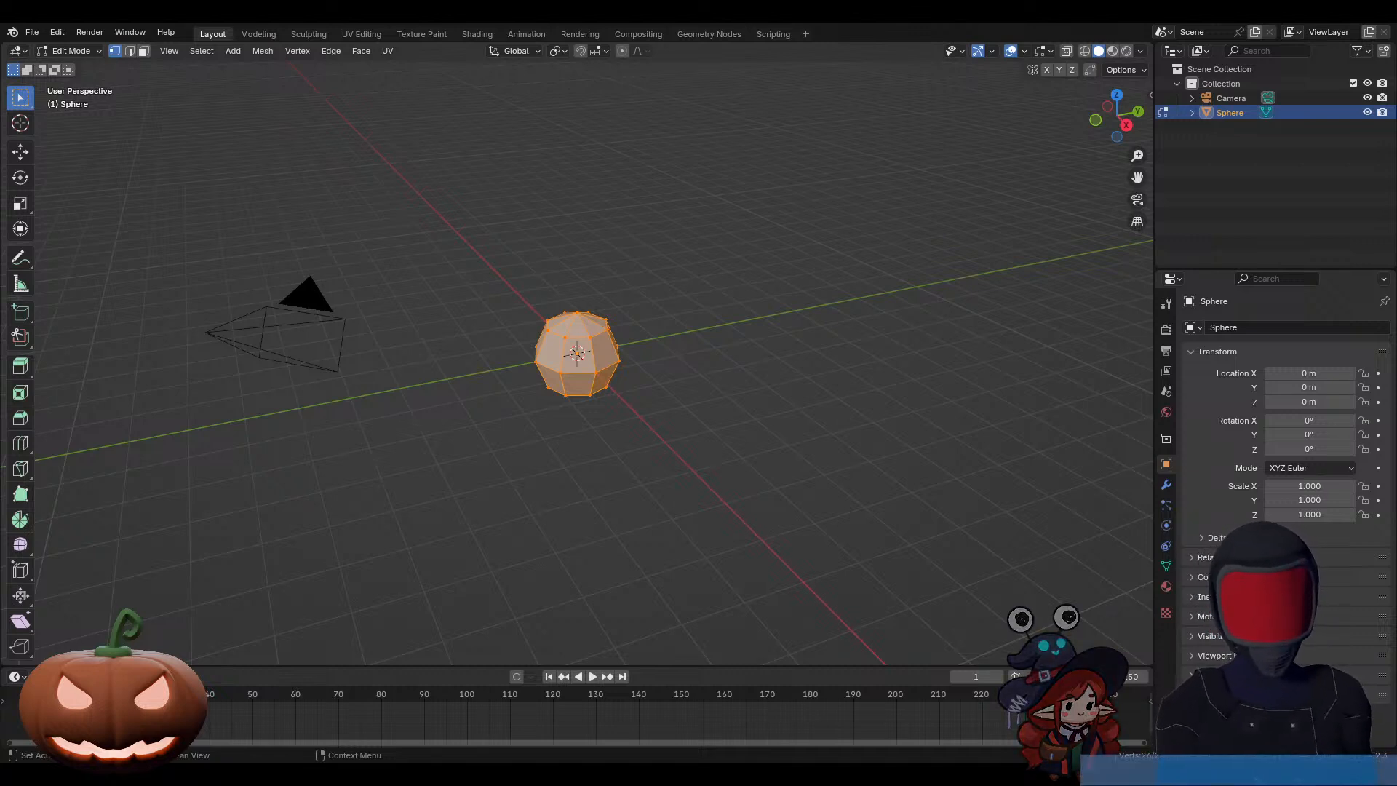
{"action": "key", "text": "s"}
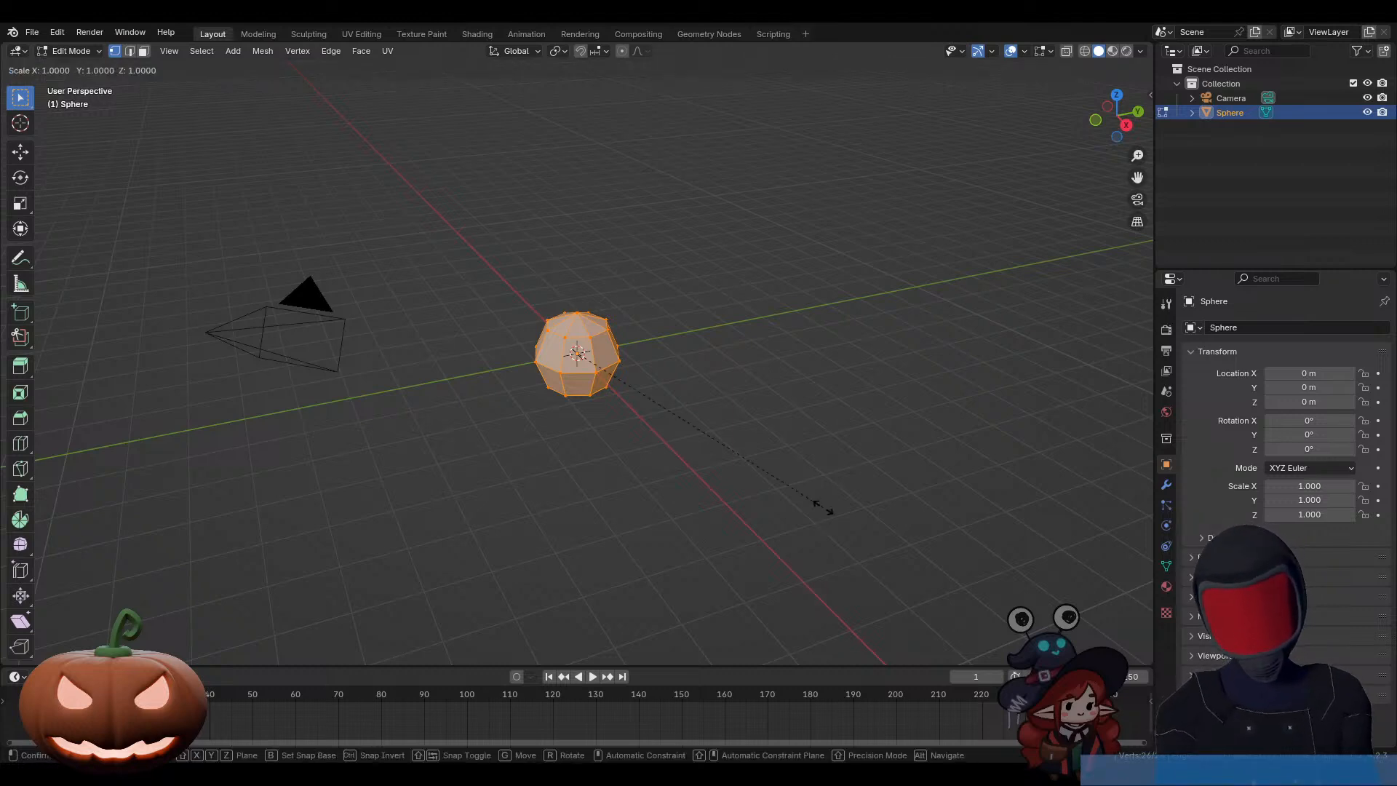
{"action": "key", "text": "z"}
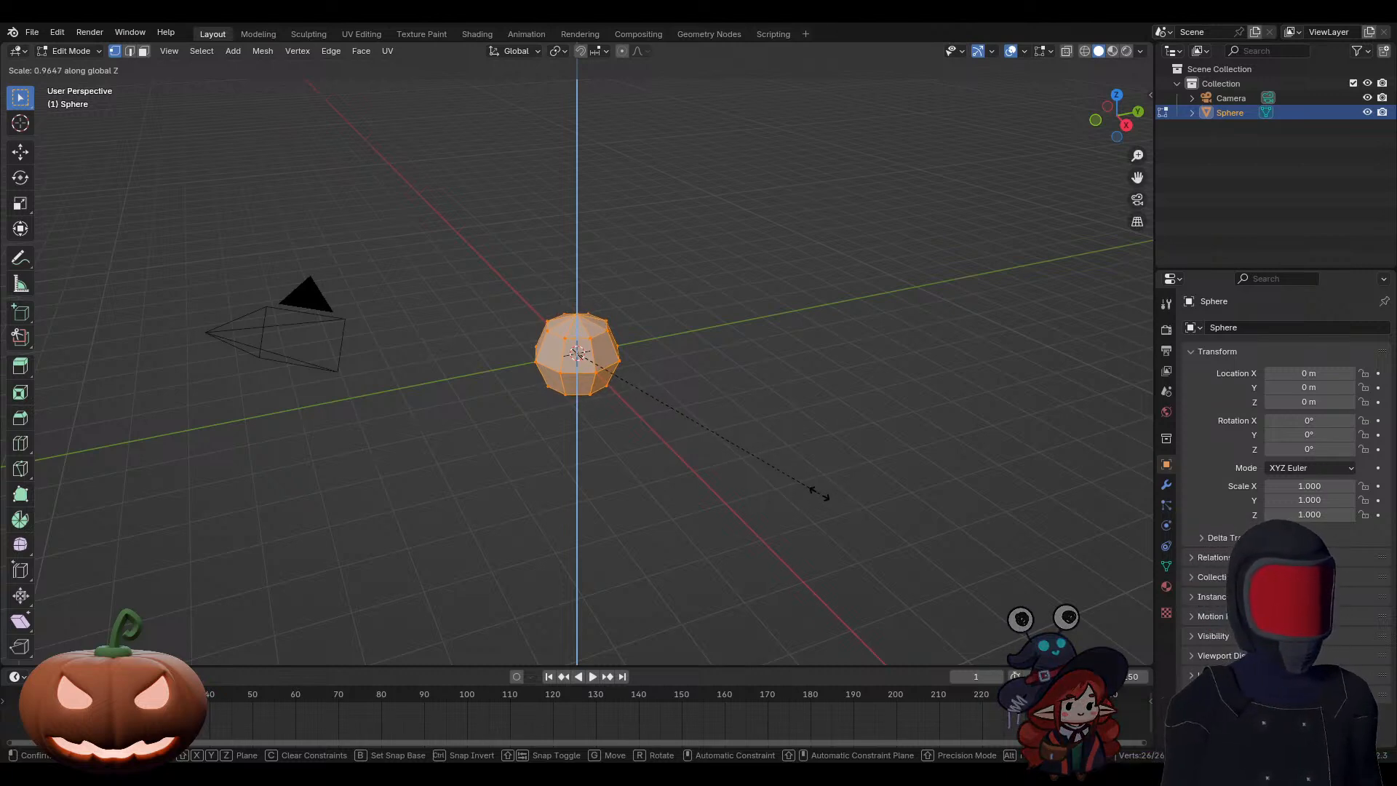
{"action": "left_click", "coordinate": [820, 494]}
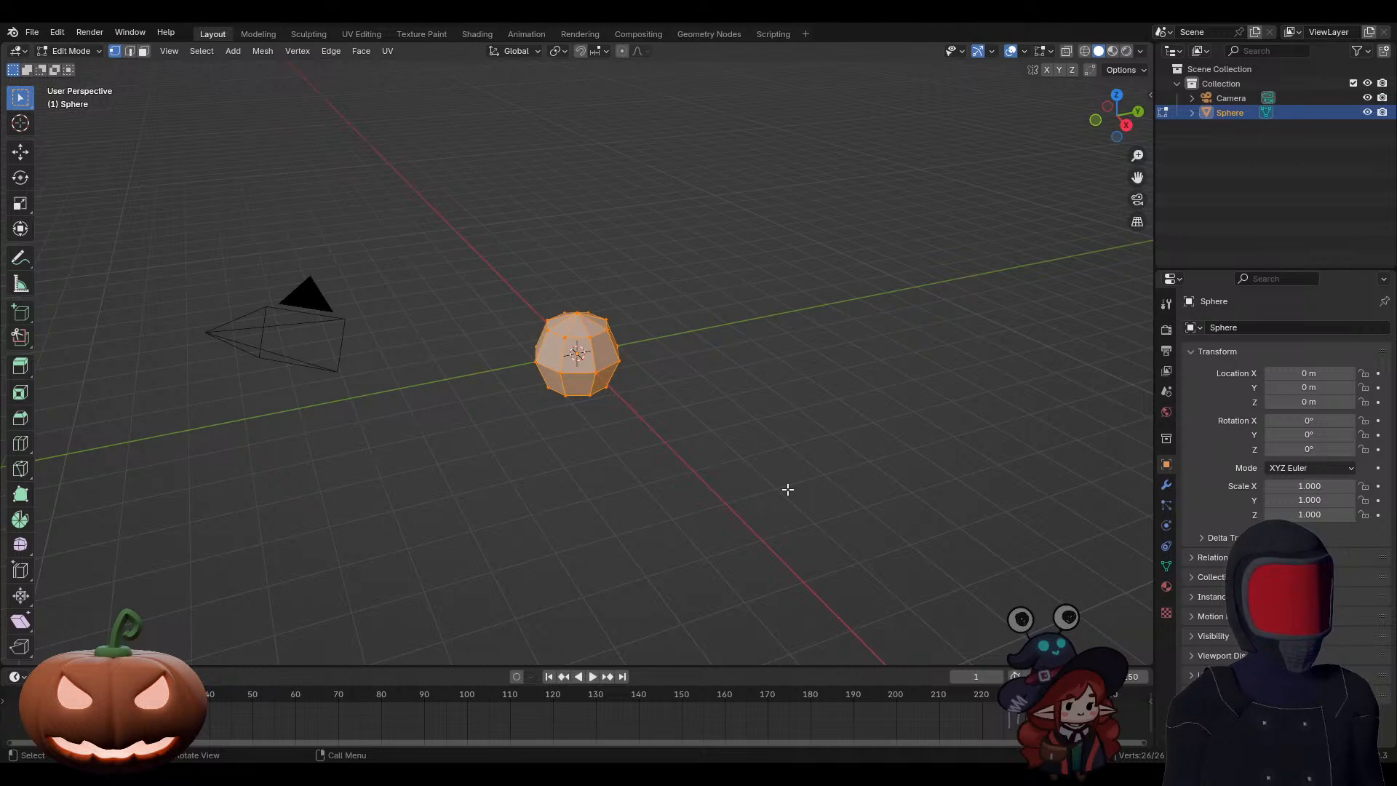
Step: Flatten the whole sphere mesh by scaling it along the Z axis to about 0.7
{"action": "key", "text": "s"}
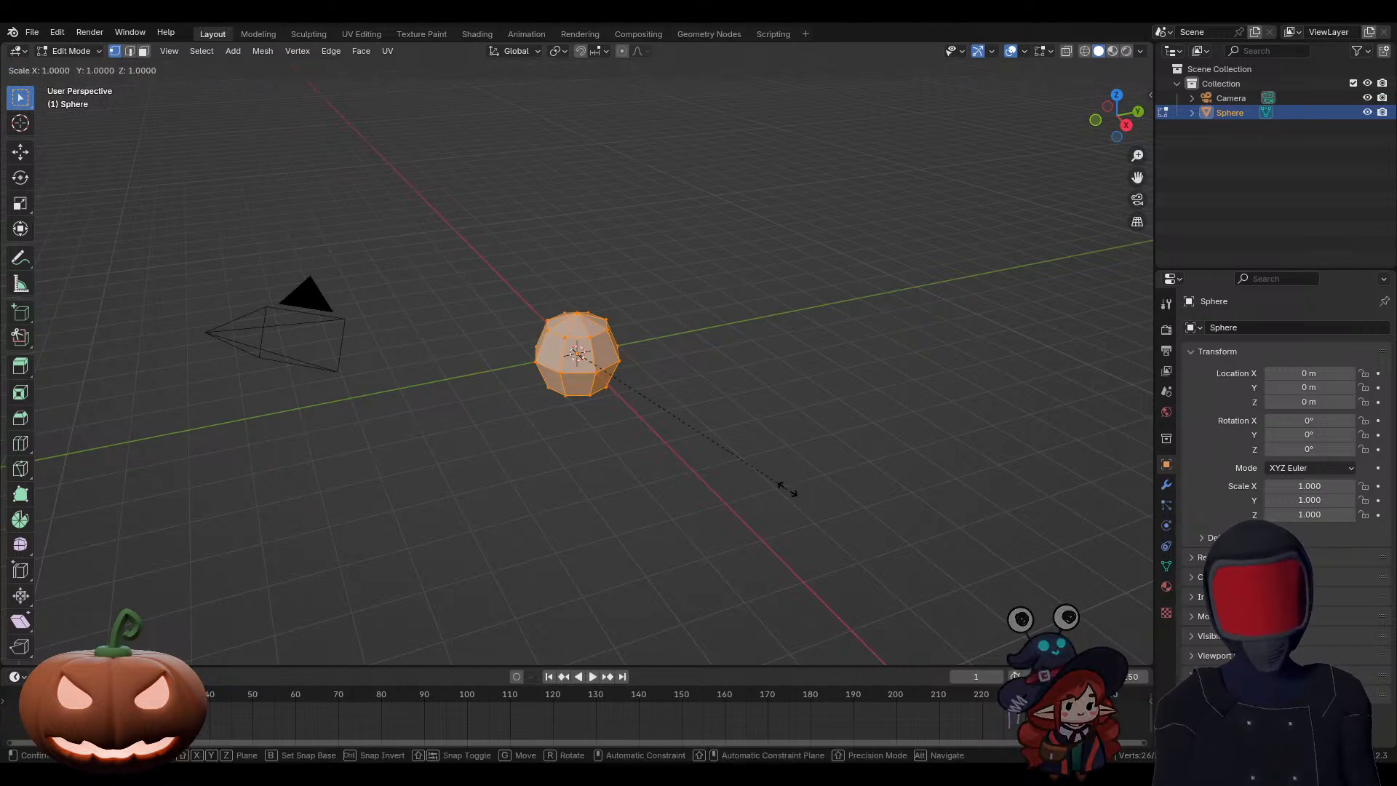
{"action": "key", "text": "z"}
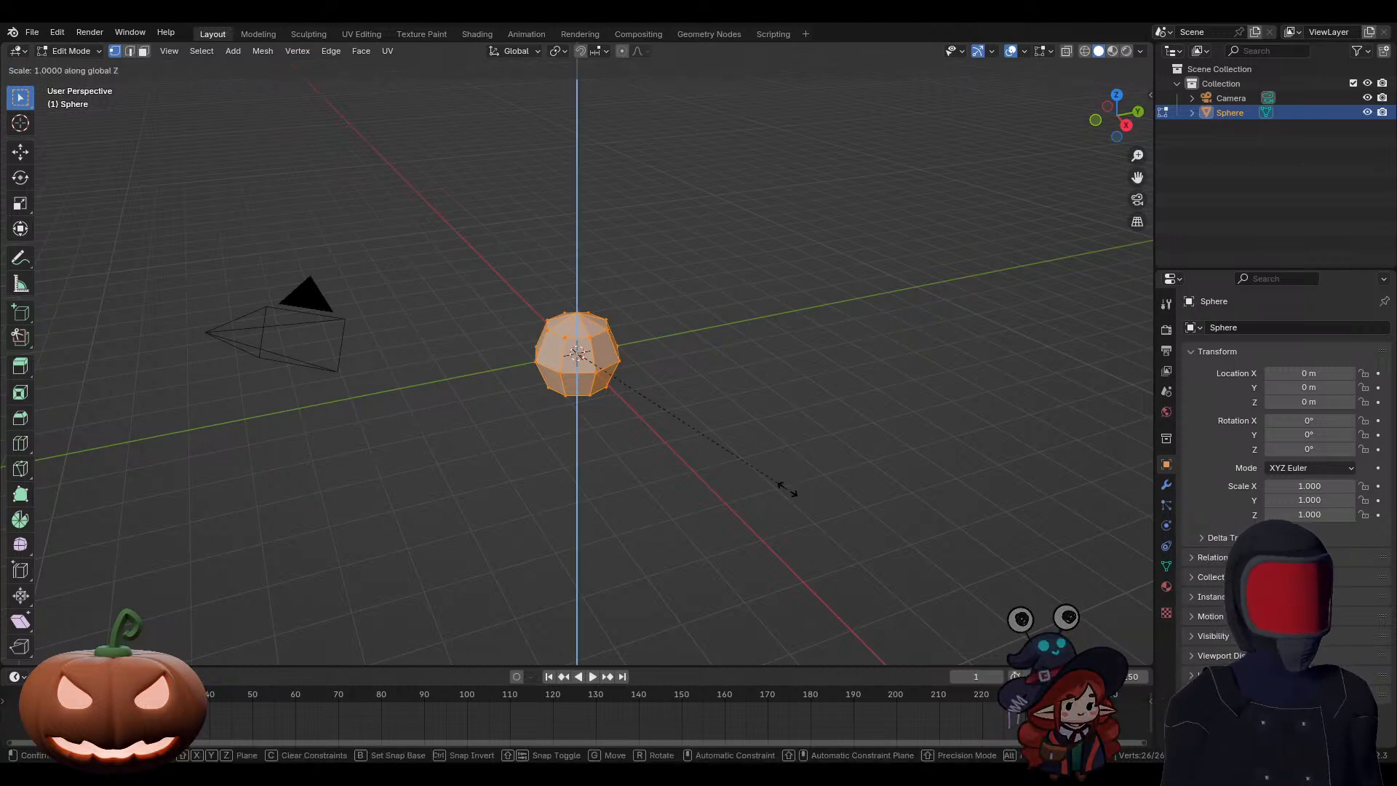
{"action": "left_click", "coordinate": [723, 444]}
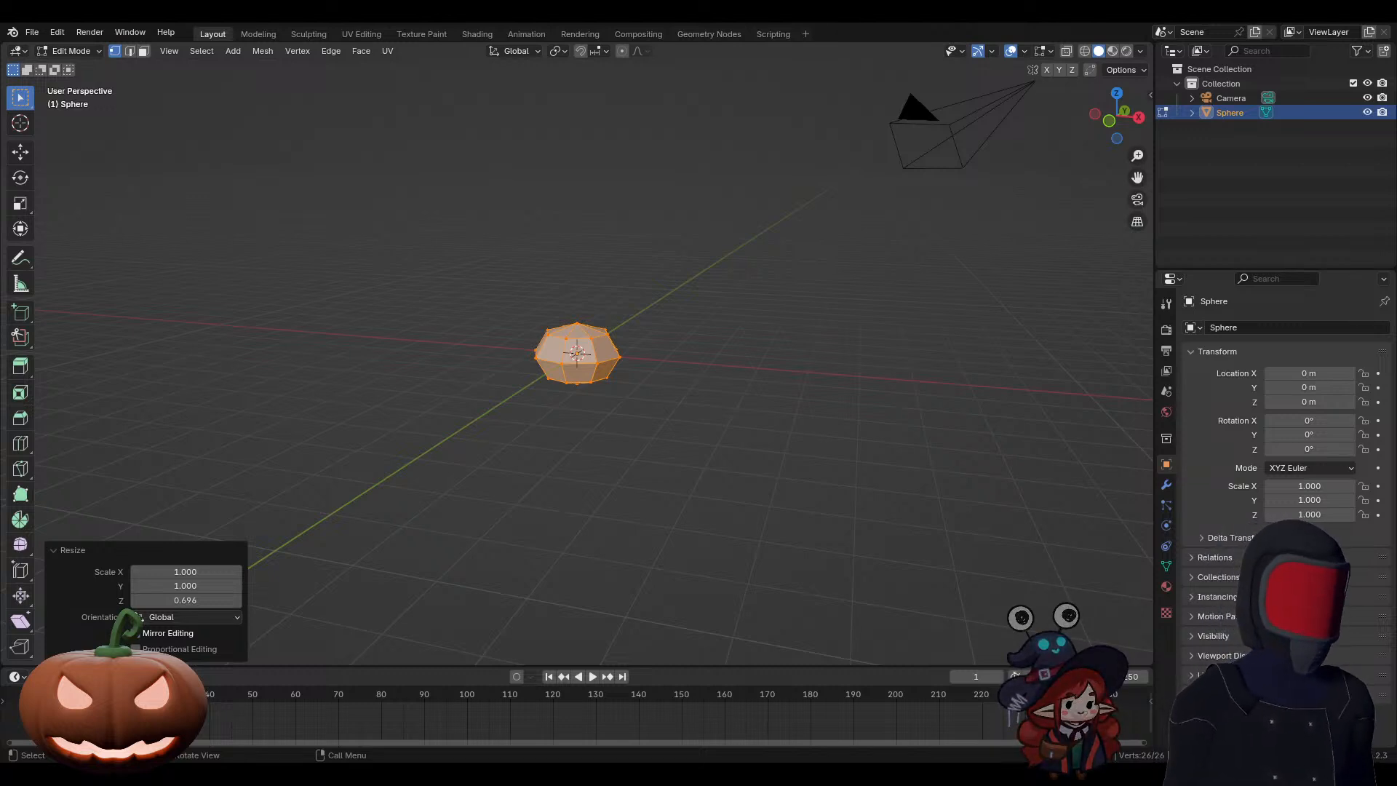
Step: Move the whole mesh up about 0.69 m along Z so its lowest vertex sits on the object's origin
{"action": "middle_click_drag", "start_coordinate": [582, 440], "coordinate": [608, 440]}
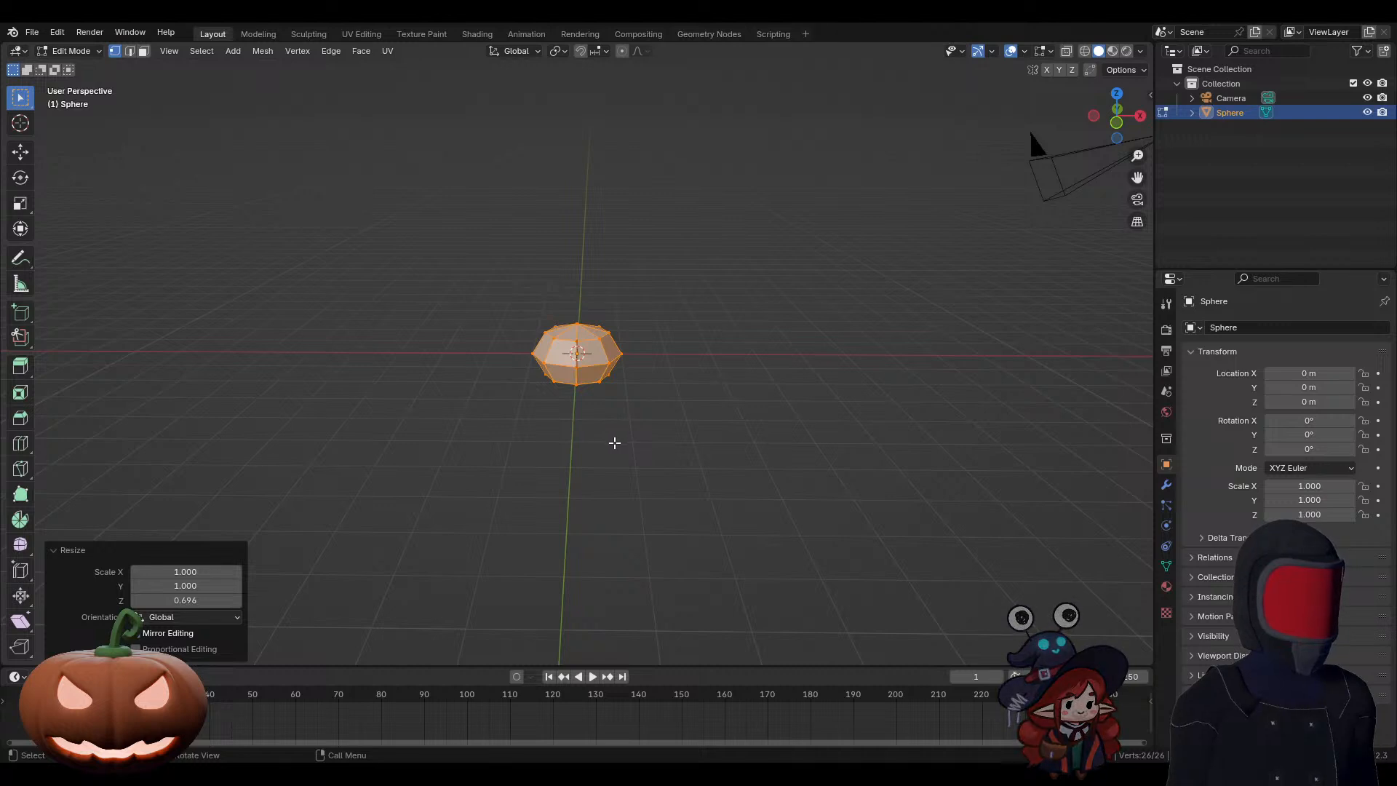
{"action": "scroll", "coordinate": [645, 450], "scroll_direction": "up", "scroll_amount": 4}
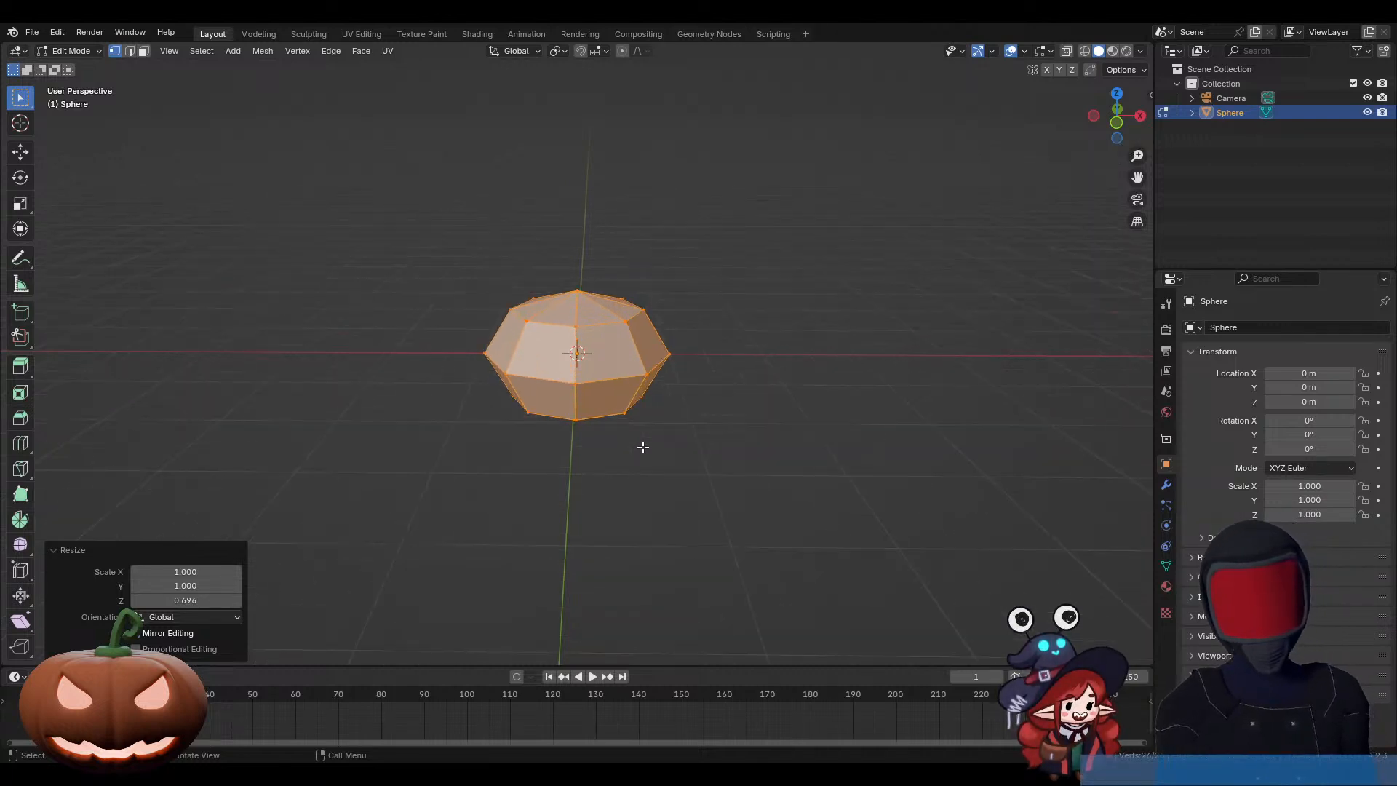
{"action": "middle_click_drag", "start_coordinate": [642, 439], "coordinate": [643, 427]}
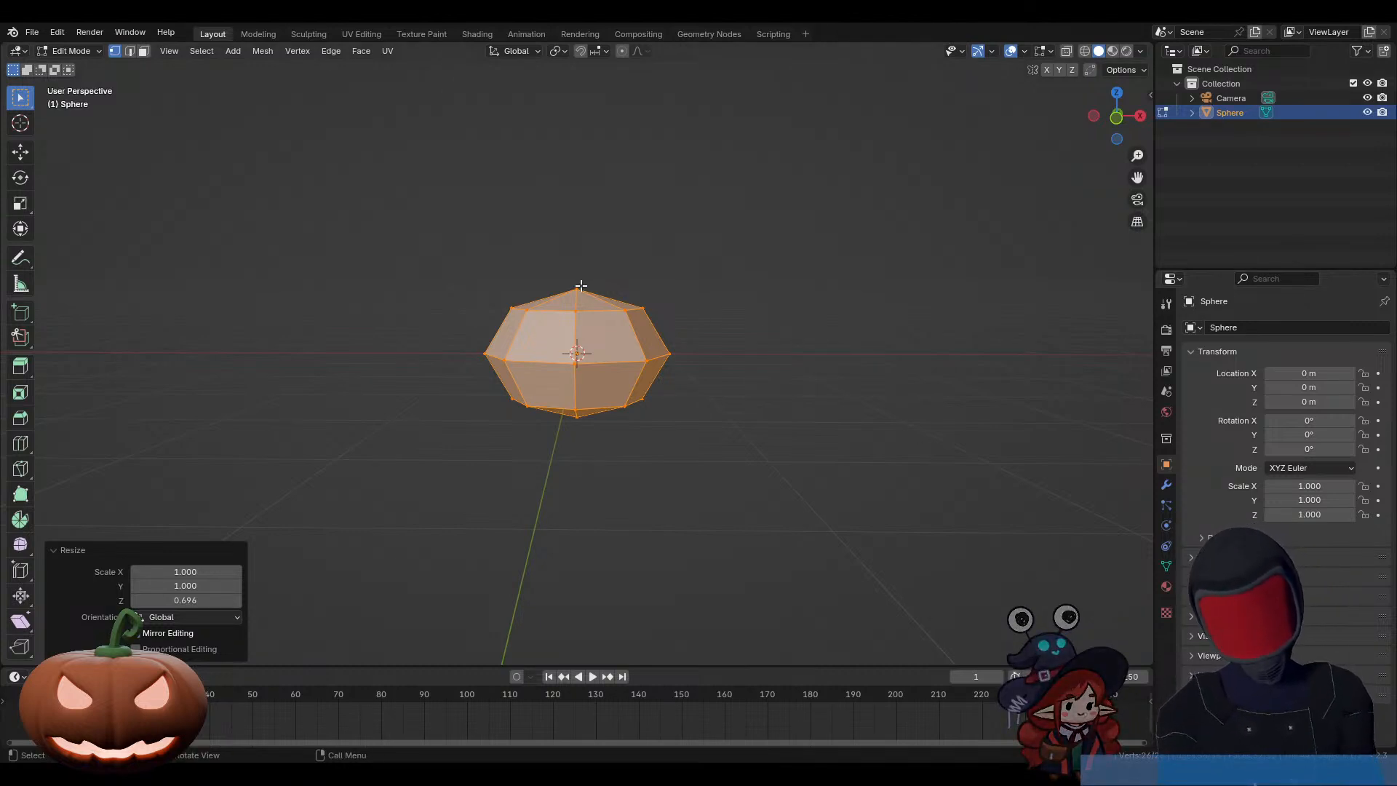
{"action": "key", "text": "g"}
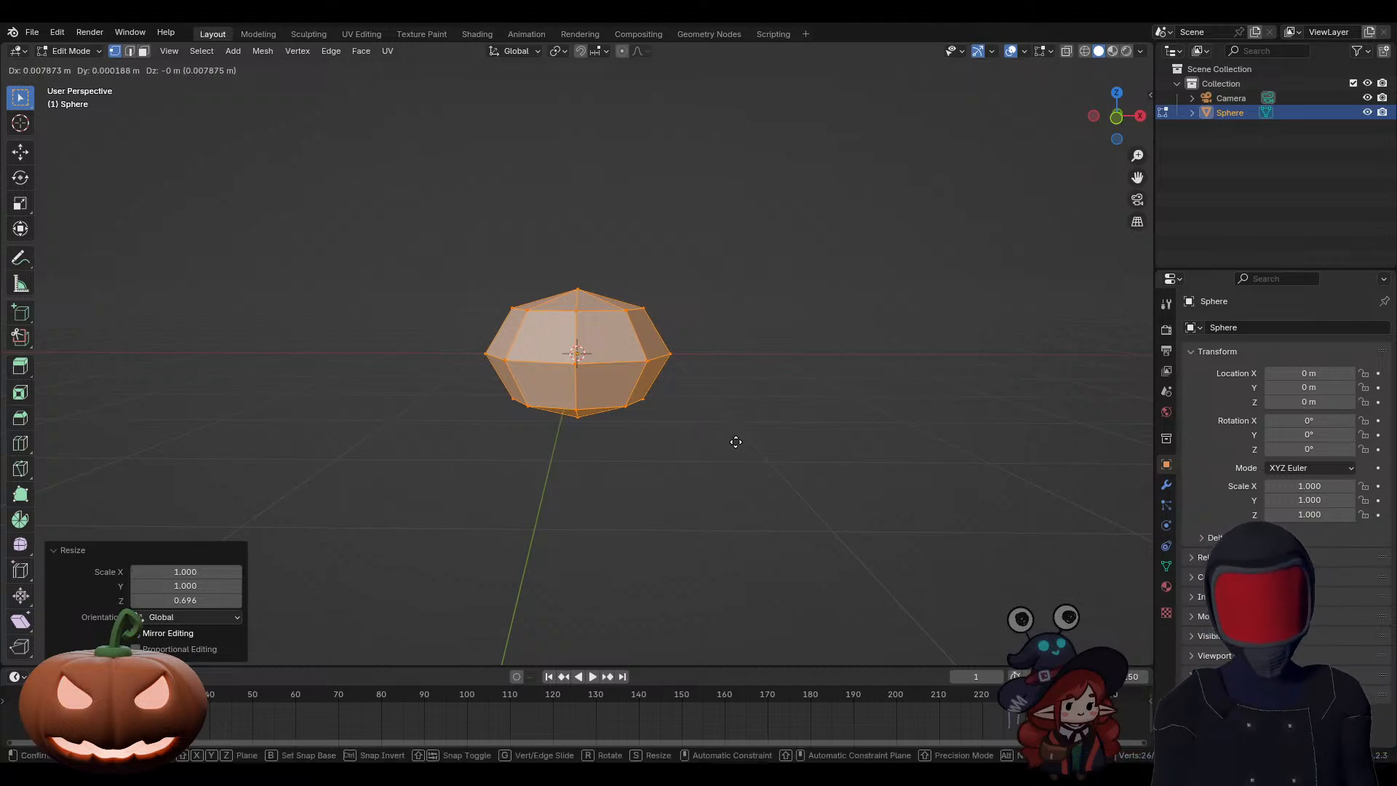
{"action": "key", "text": "z"}
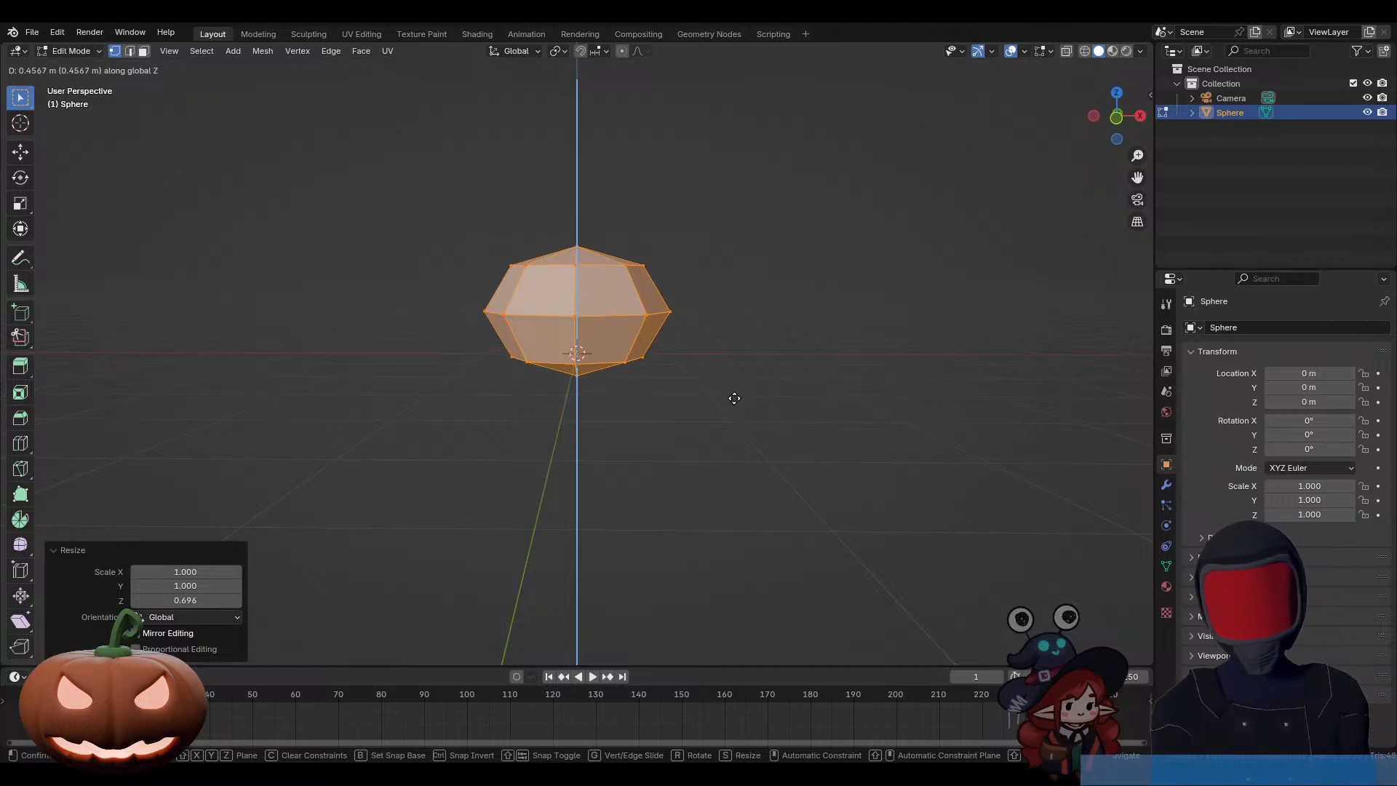
{"action": "left_click", "coordinate": [734, 378]}
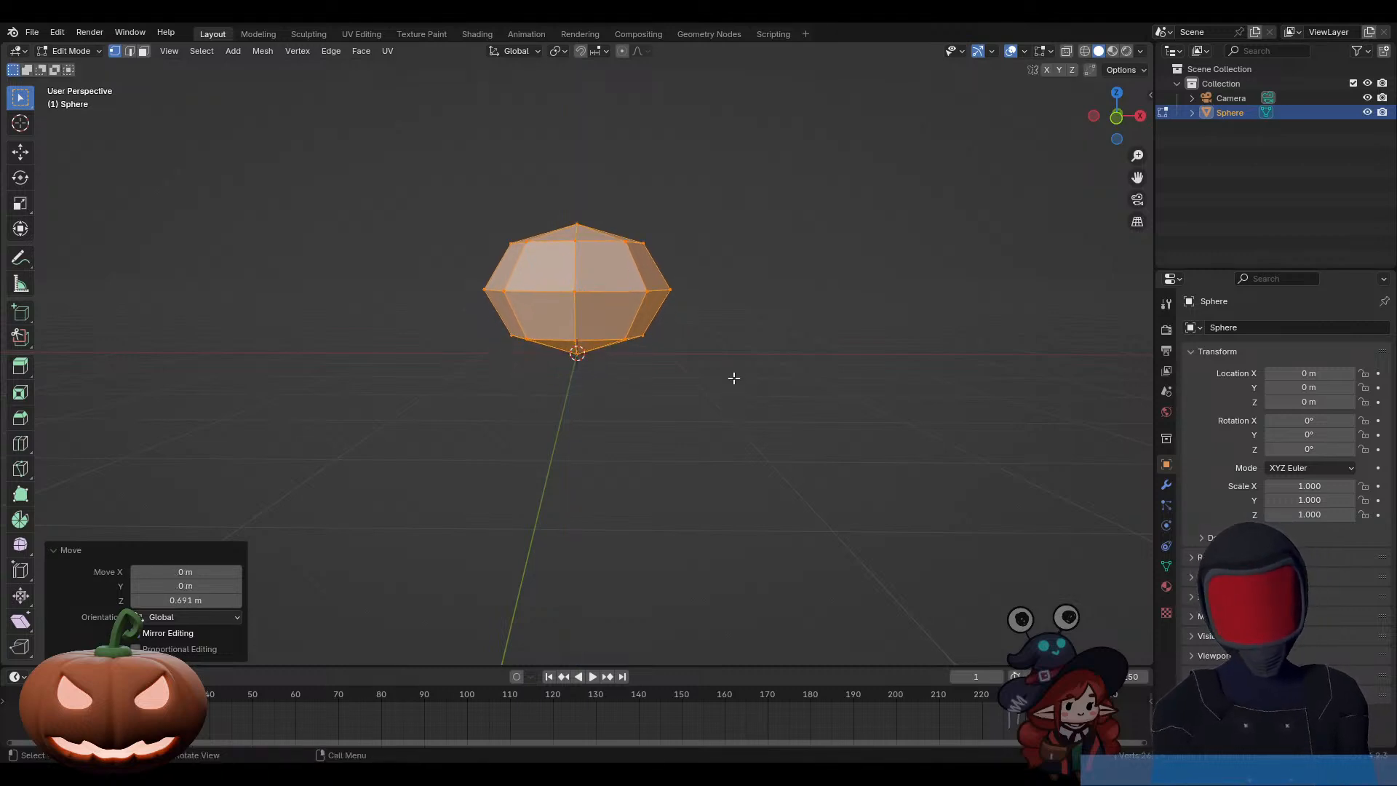
Step: Select only the two pole vertices, at the very top and very bottom of the flattened sphere
{"action": "key", "text": "KP_1"}
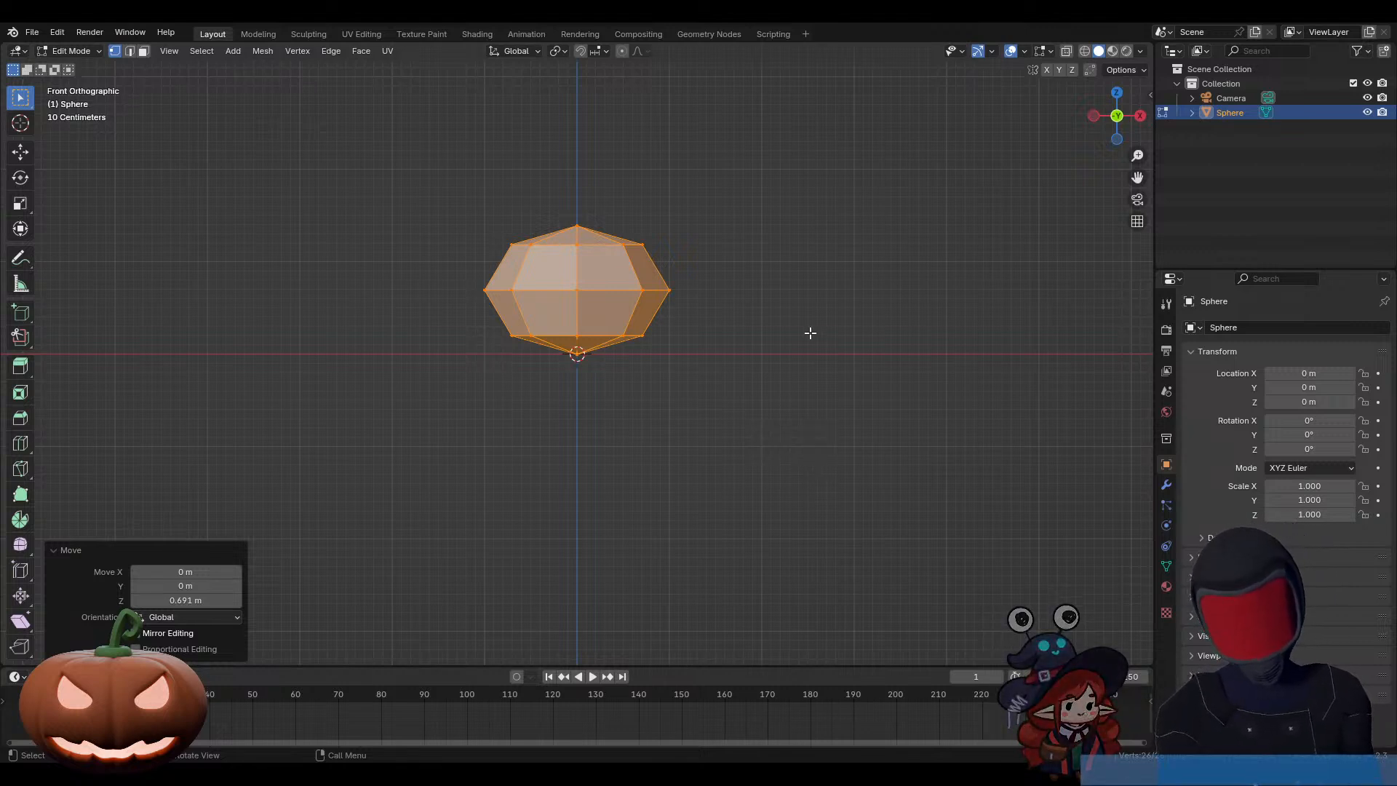
{"action": "left_click", "coordinate": [577, 226]}
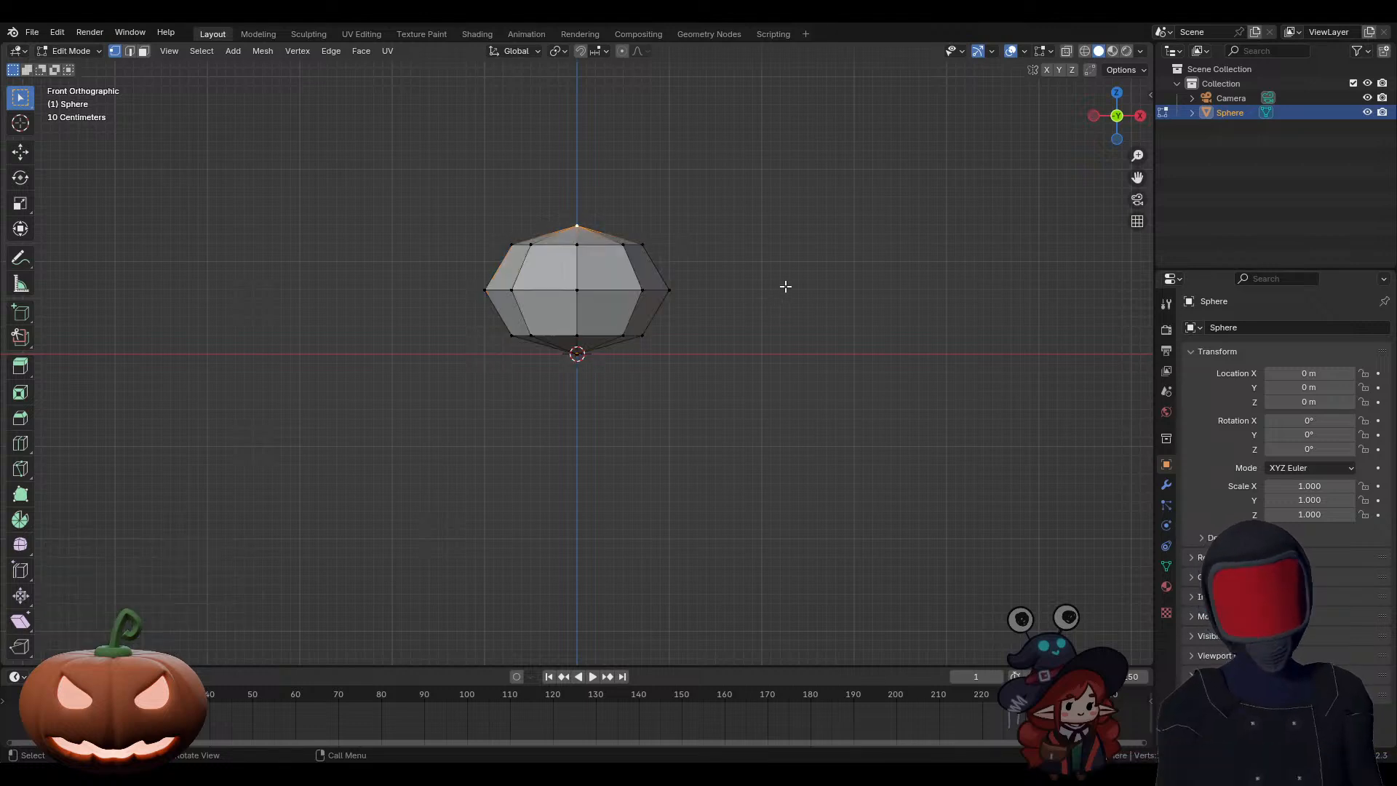
{"action": "mouse_move", "coordinate": [761, 294]}
{"action": "middle_mouse_down"}
{"action": "mouse_move", "coordinate": [727, 290]}
{"action": "mouse_move", "coordinate": [739, 306]}
{"action": "middle_mouse_up"}
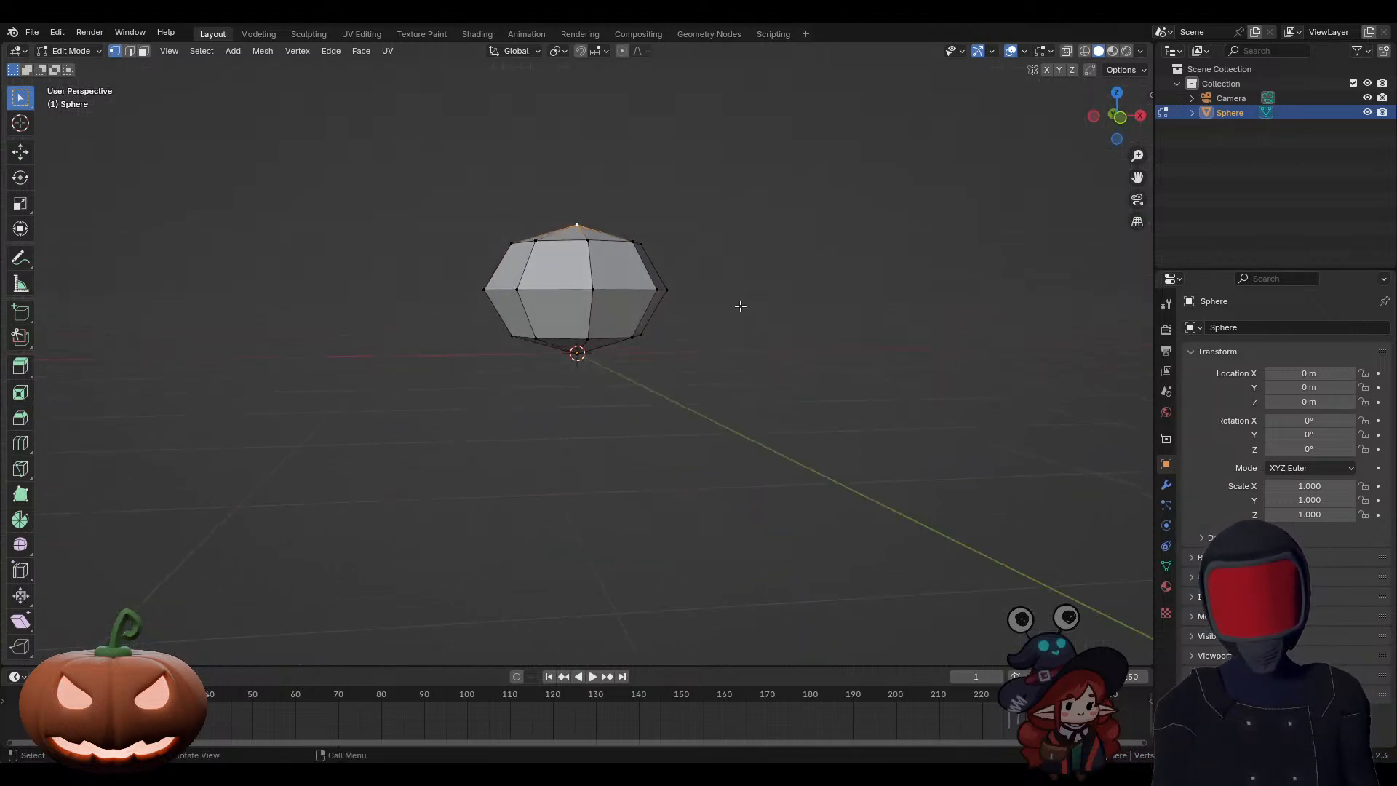
{"action": "left_click", "coordinate": [578, 353], "text": "shift"}
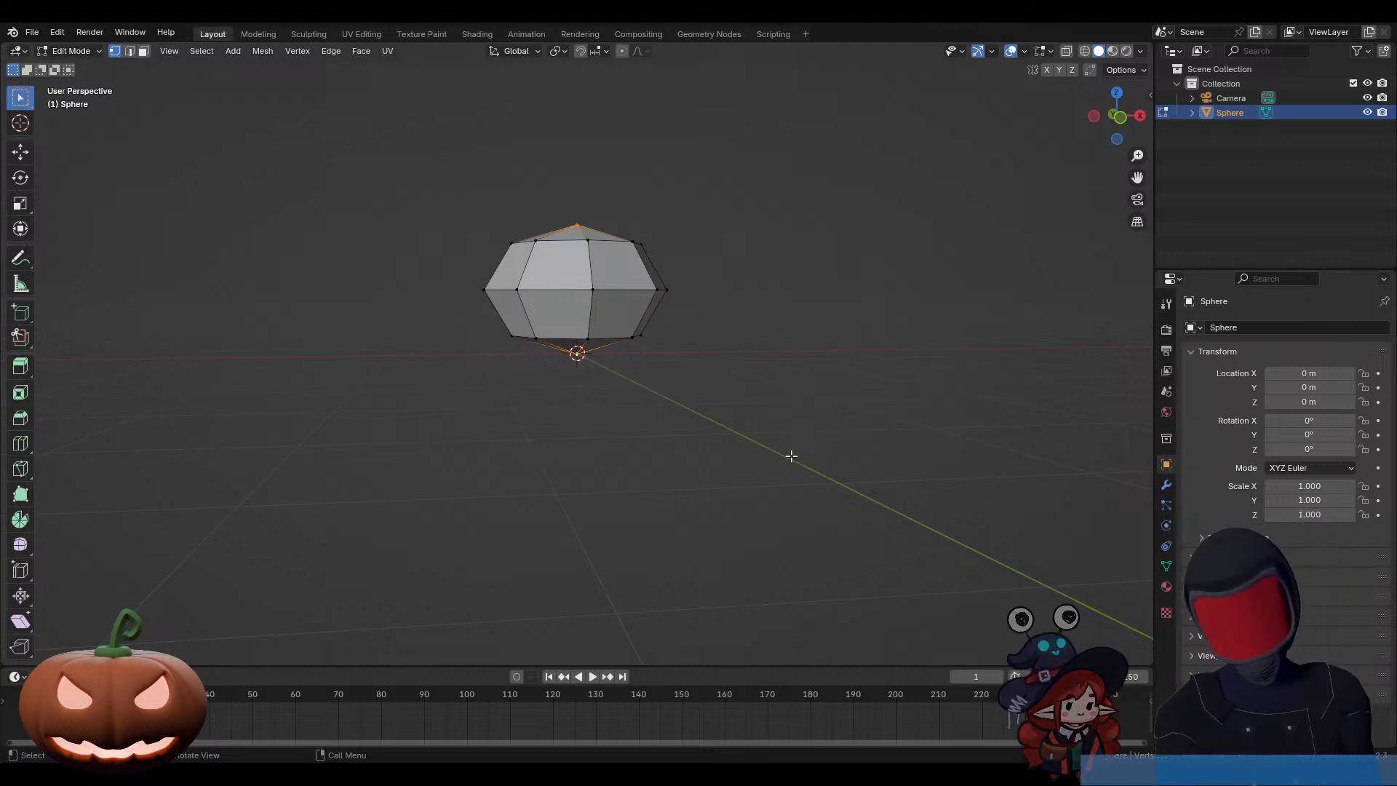
{"action": "middle_click_drag", "start_coordinate": [792, 456], "coordinate": [777, 510]}
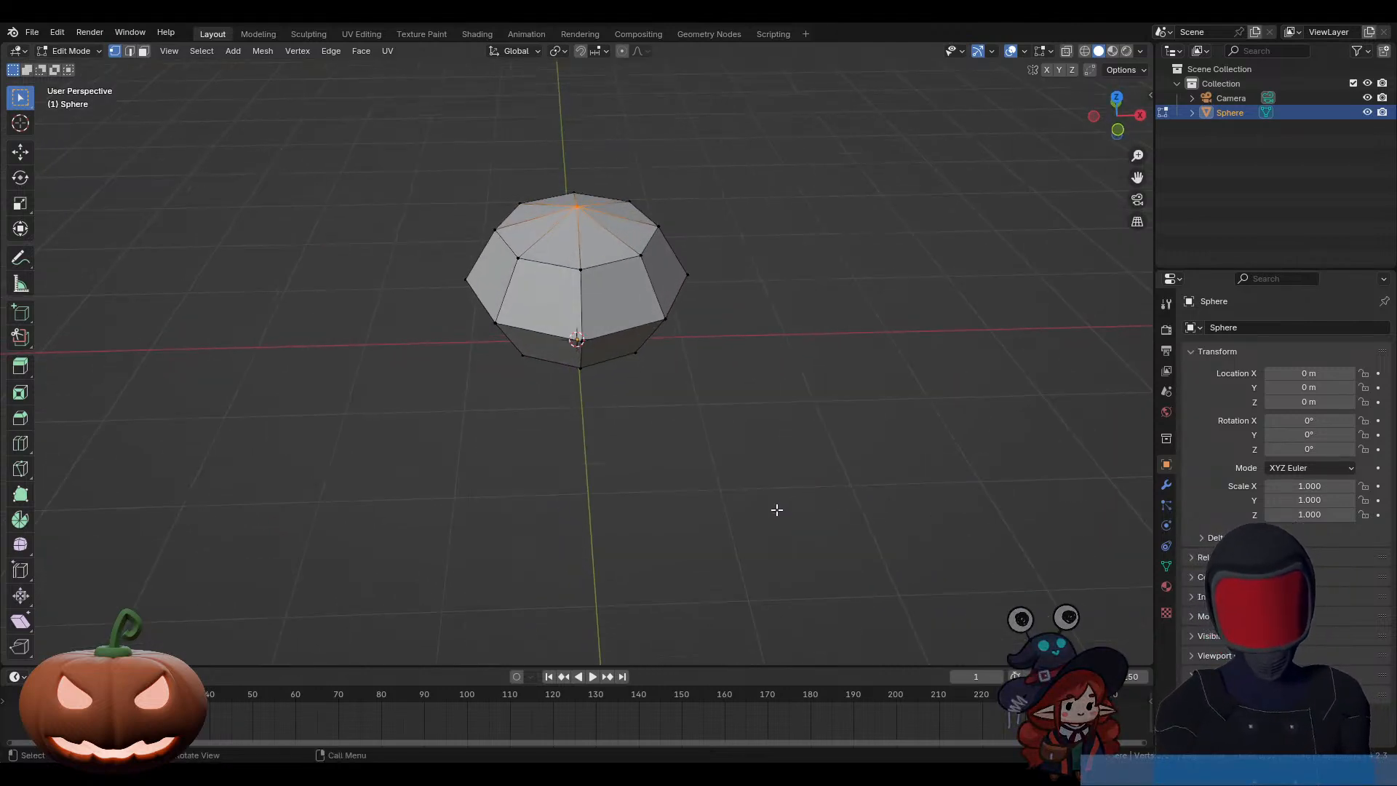
{"action": "scroll", "coordinate": [776, 508], "scroll_direction": "up", "scroll_amount": 1}
{"action": "middle_click_drag", "start_coordinate": [719, 390], "coordinate": [762, 456], "text": "shift"}
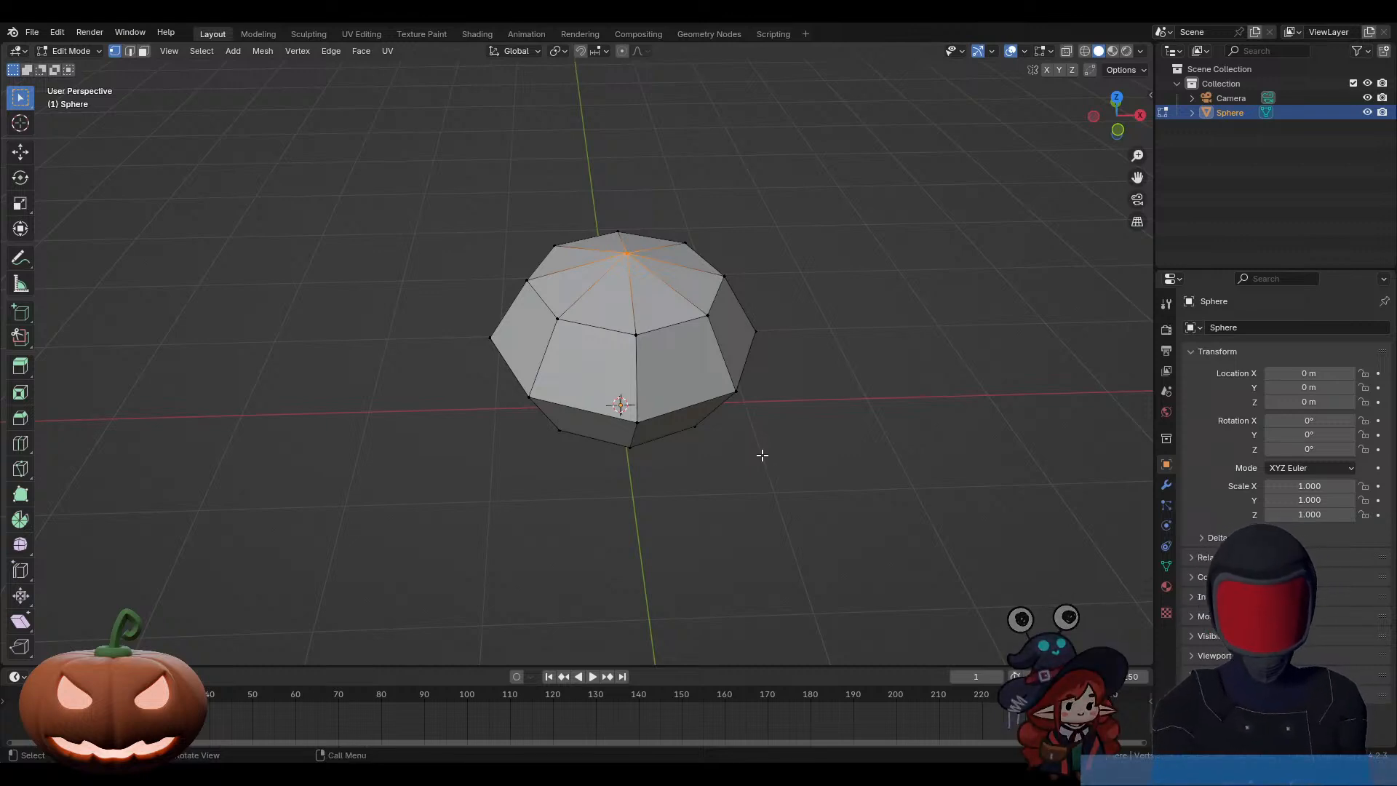
{"action": "key", "text": "ctrl+b"}
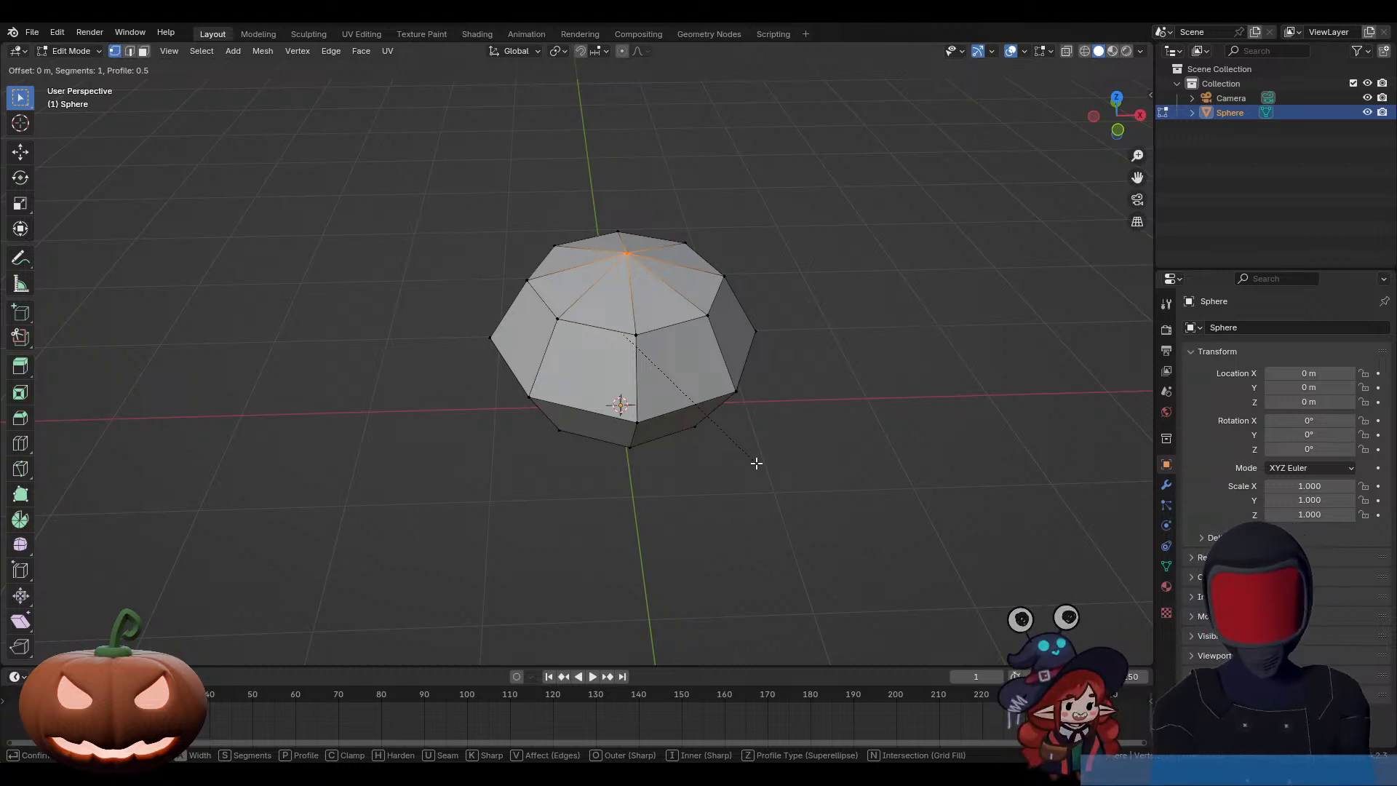
{"action": "key", "text": "v"}
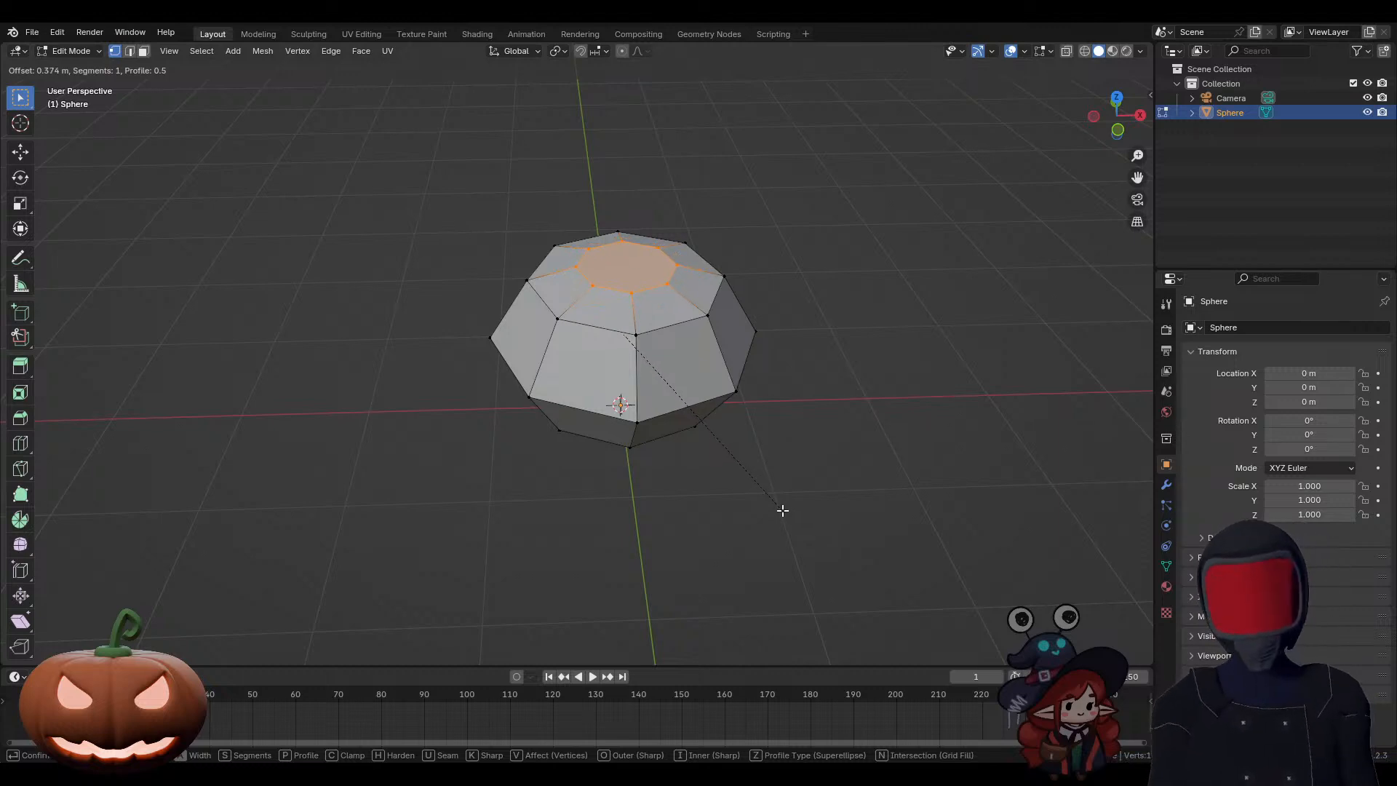
{"action": "key", "text": "Escape"}
Step: Bevel the two selected pole vertices into flat caps, with a width of about 0.38 m and one segment
{"action": "middle_click_drag", "start_coordinate": [842, 374], "coordinate": [830, 420]}
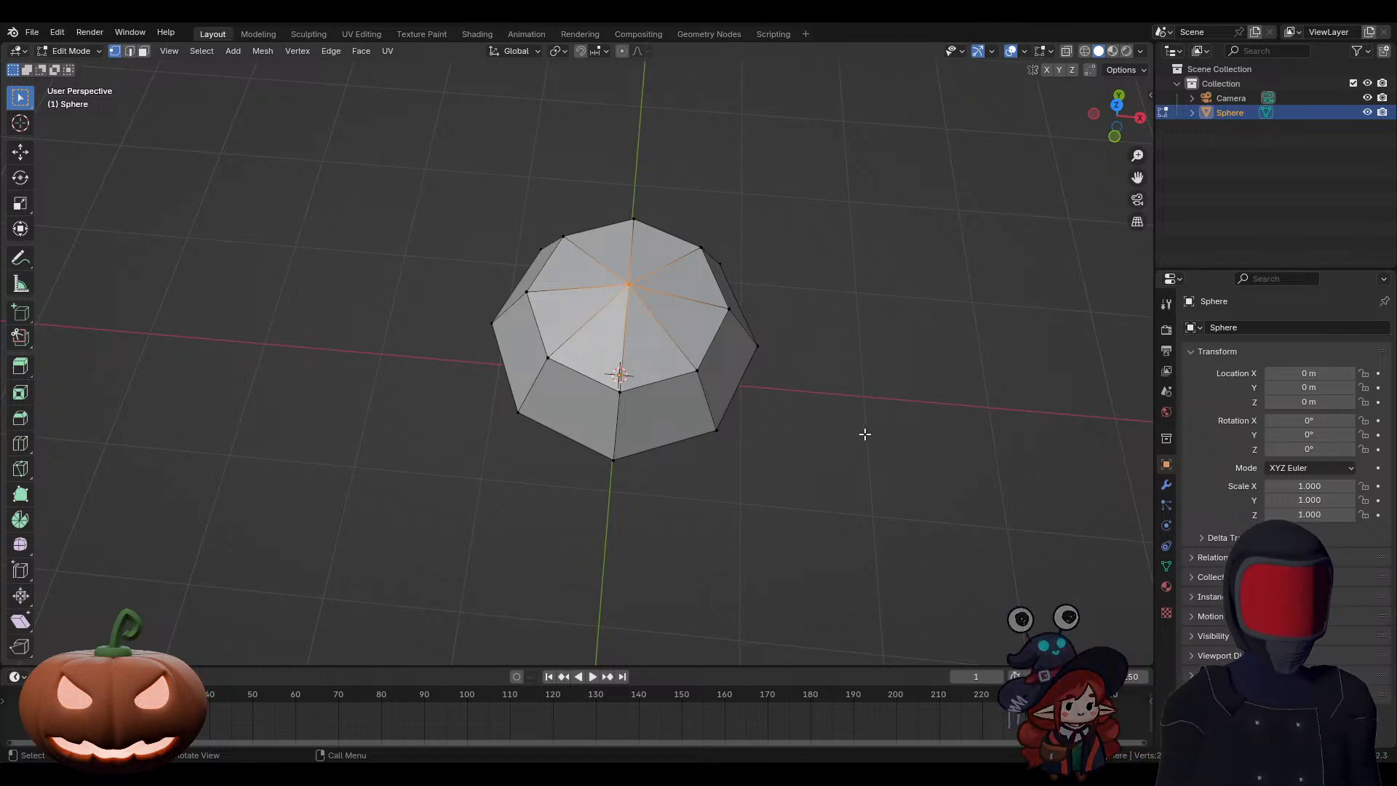
{"action": "middle_click_drag", "start_coordinate": [864, 434], "coordinate": [796, 446]}
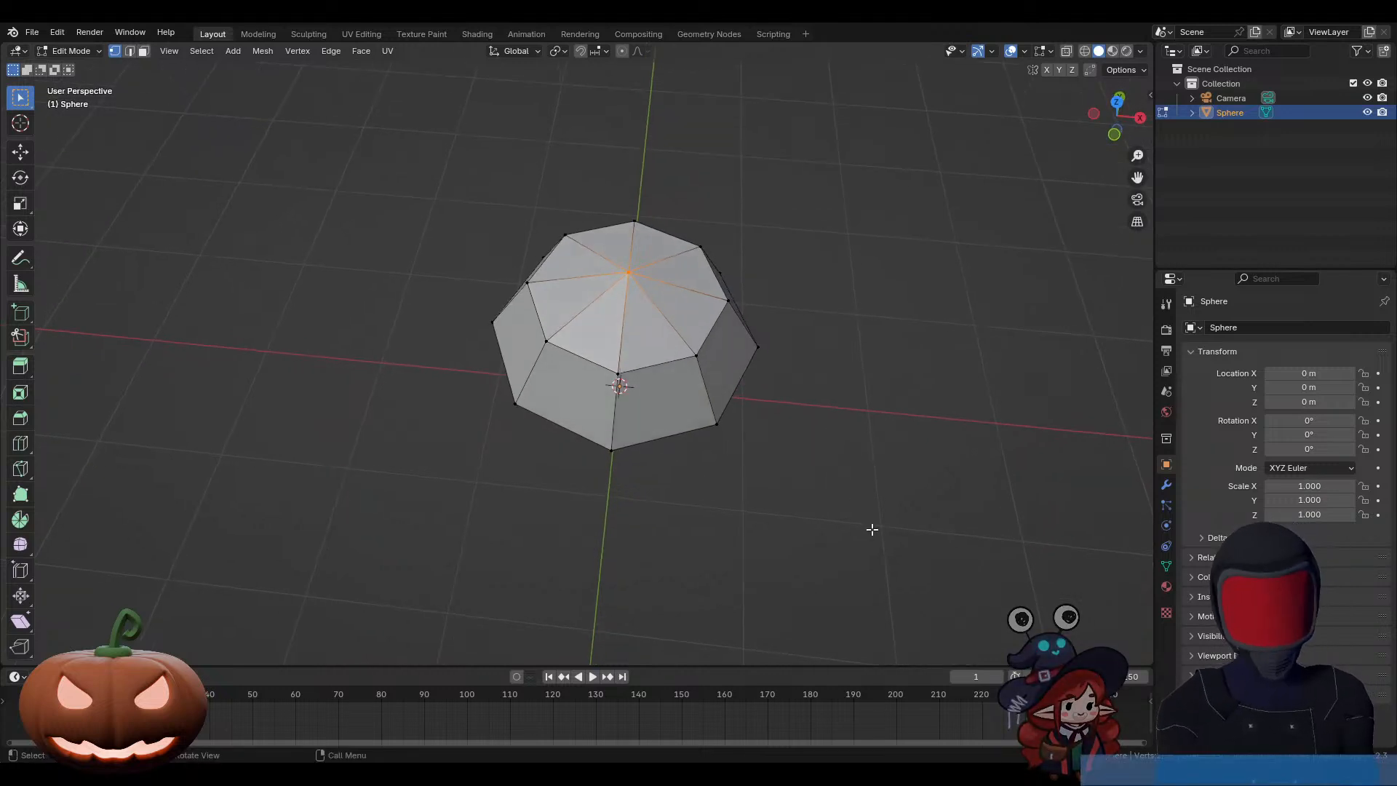
{"action": "key", "text": "ctrl+b"}
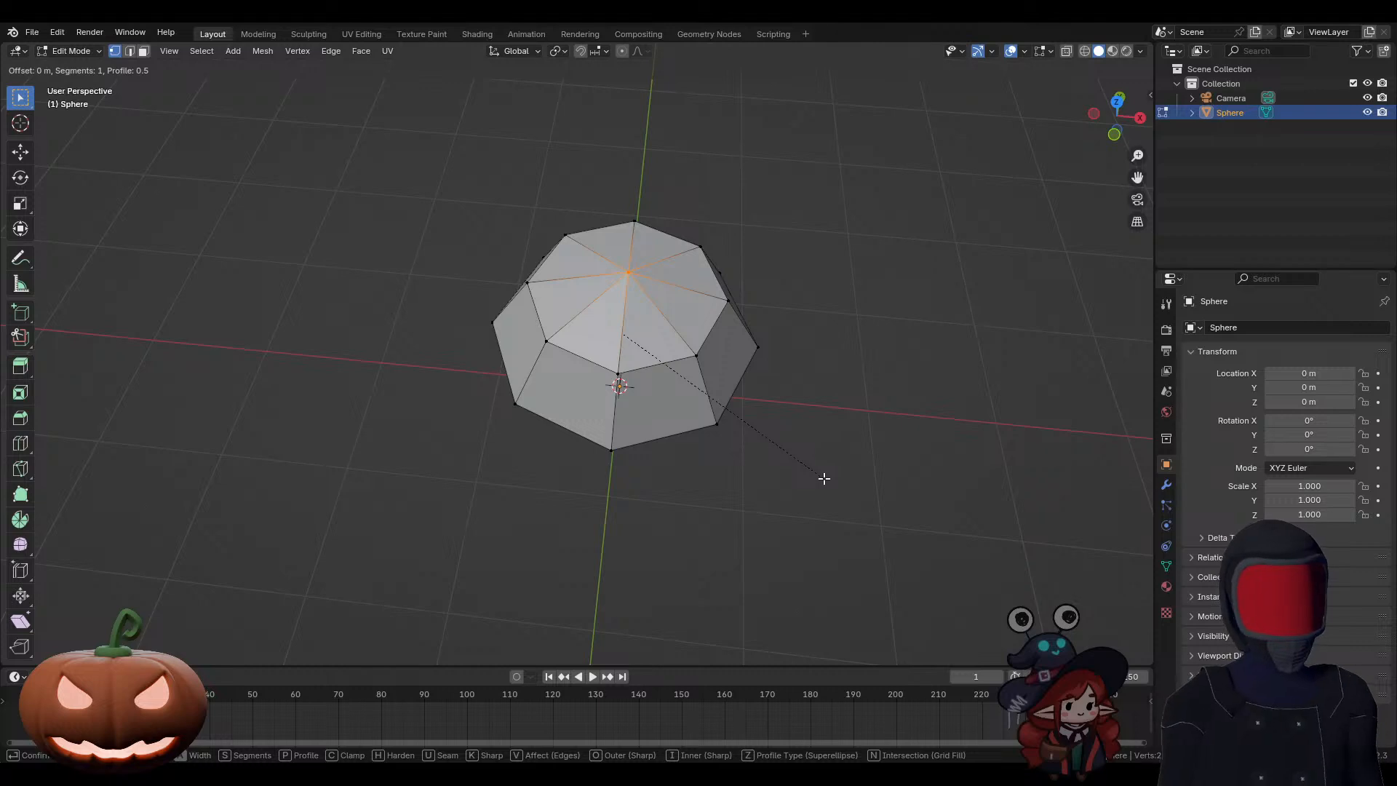
{"action": "key", "text": "v"}
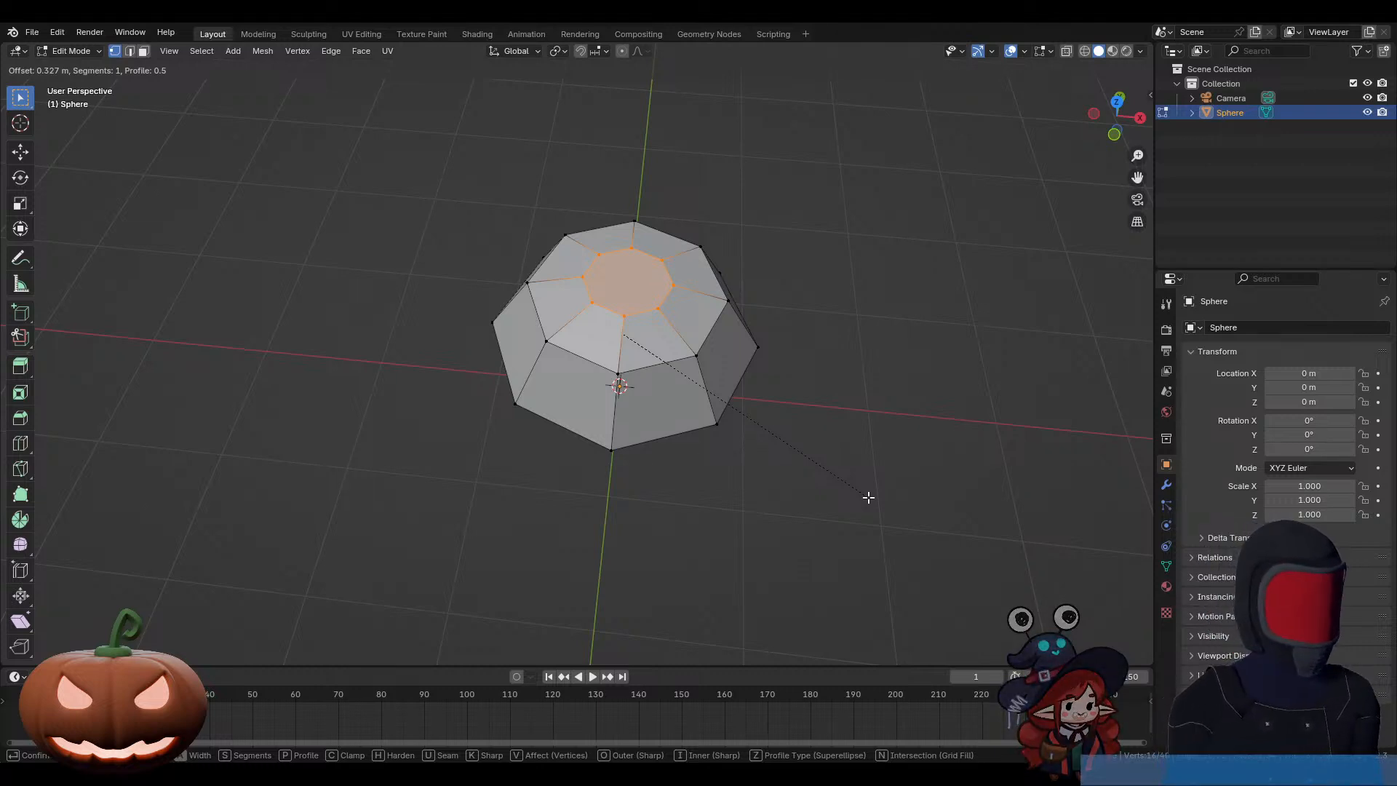
{"action": "left_click", "coordinate": [873, 500]}
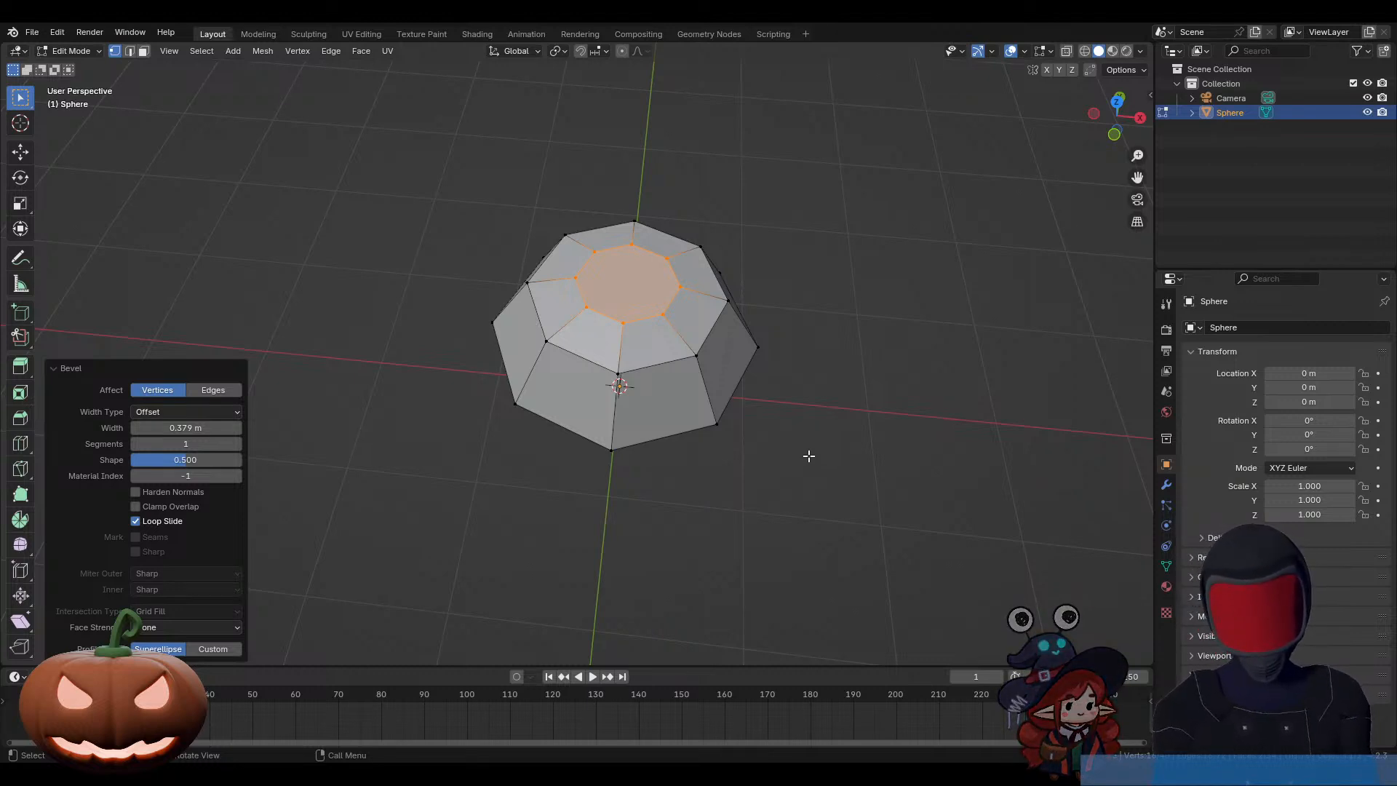
Step: Delete the flat cap faces at the top and bottom of the sphere
{"action": "key", "text": "x"}
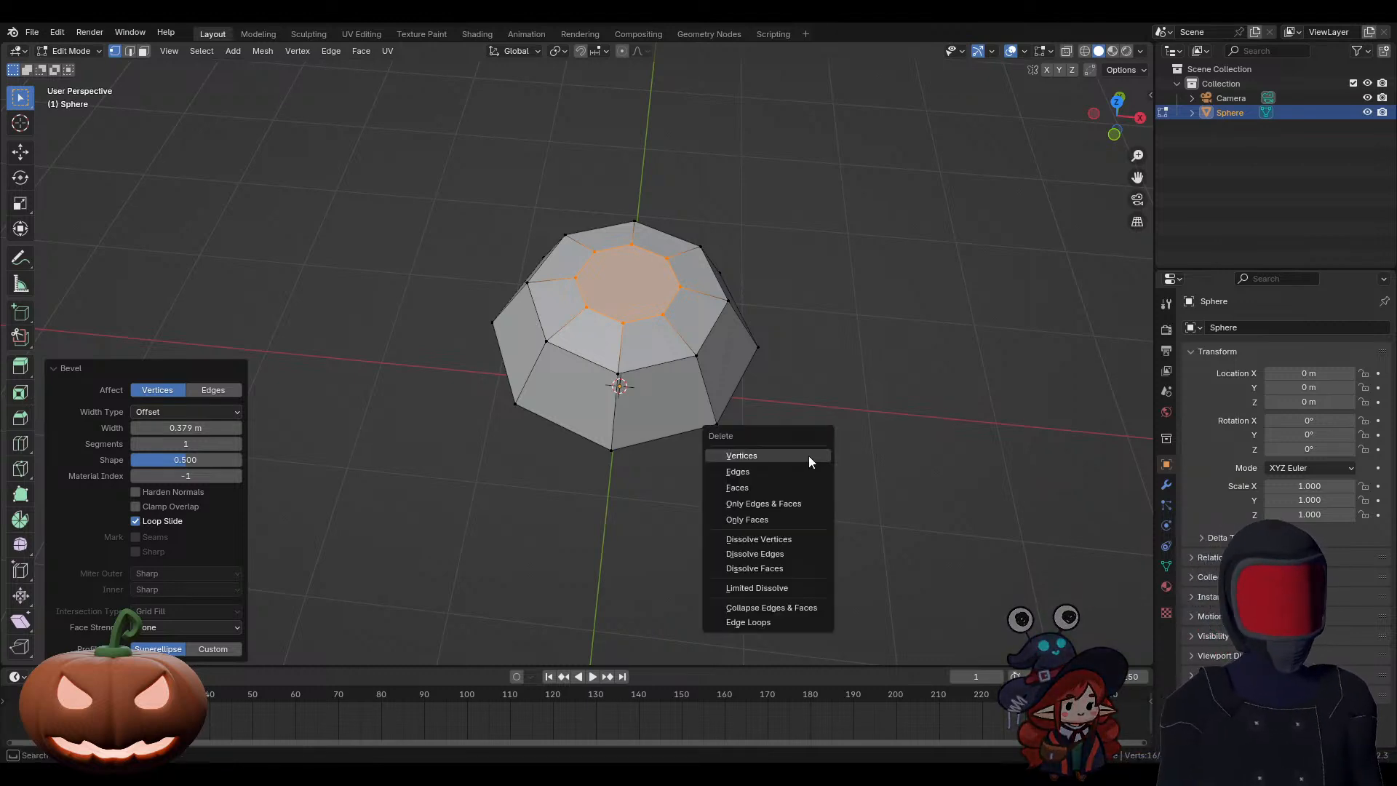
{"action": "left_click", "coordinate": [770, 486]}
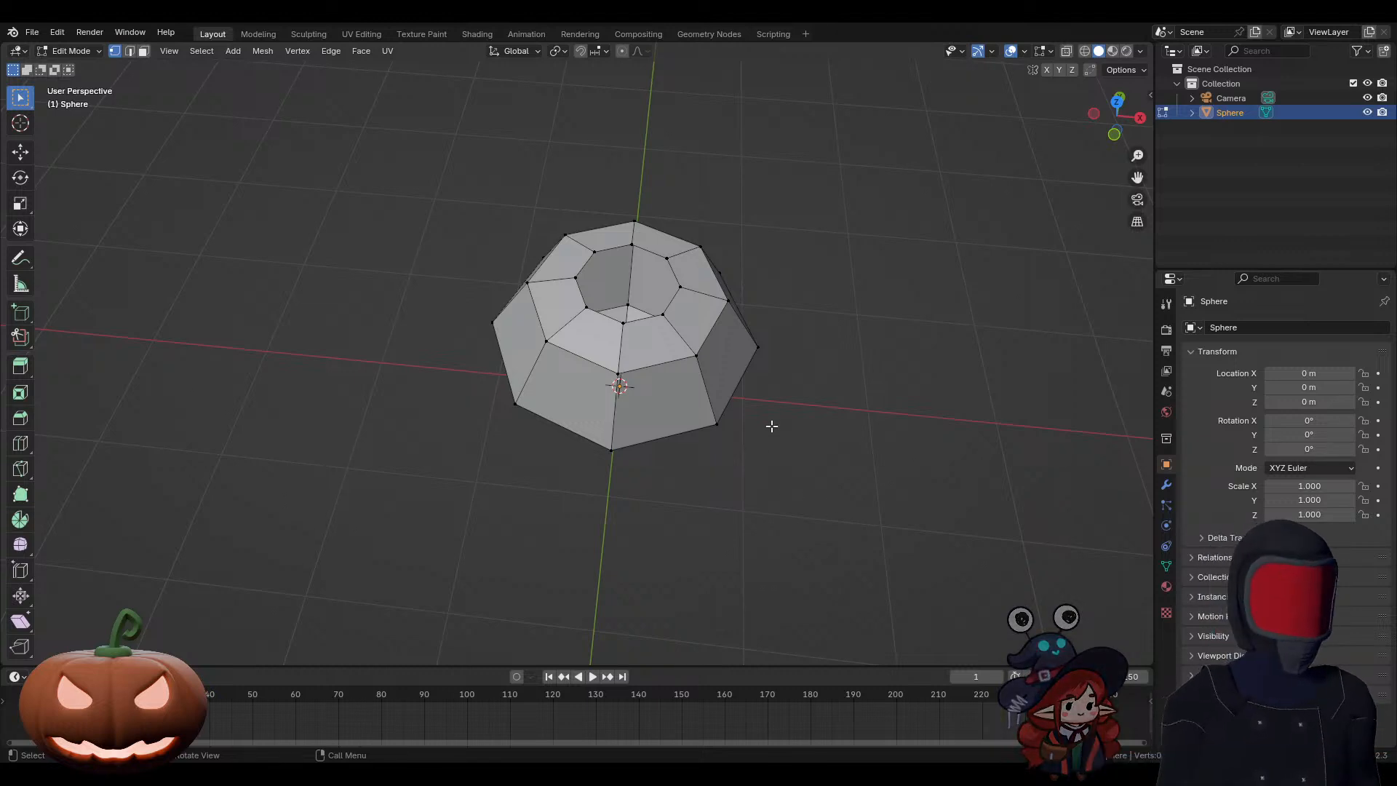
Step: Select the band of faces around the top opening, followed by a single side edge in edge selection mode
{"action": "left_click", "coordinate": [680, 335], "text": "ctrl+alt"}
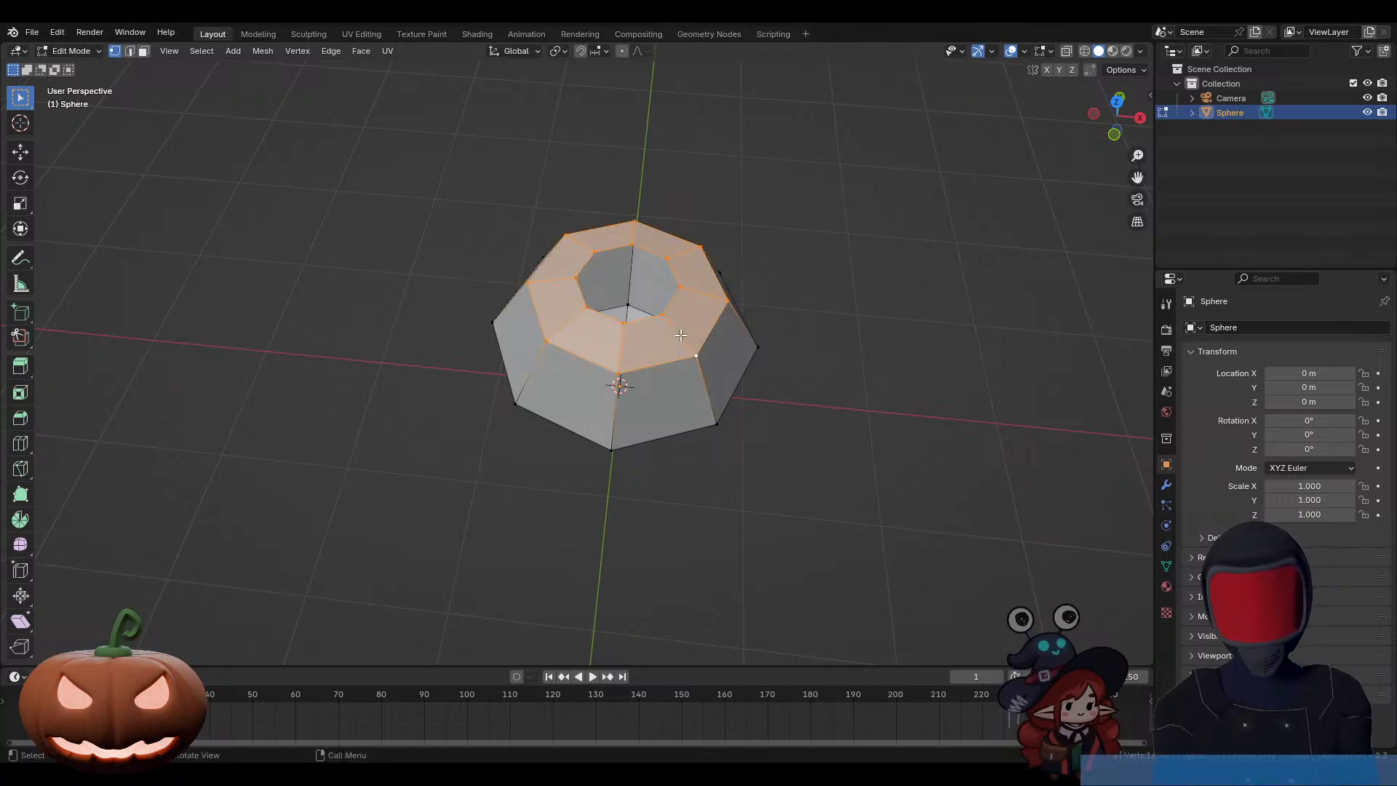
{"action": "key", "text": "2"}
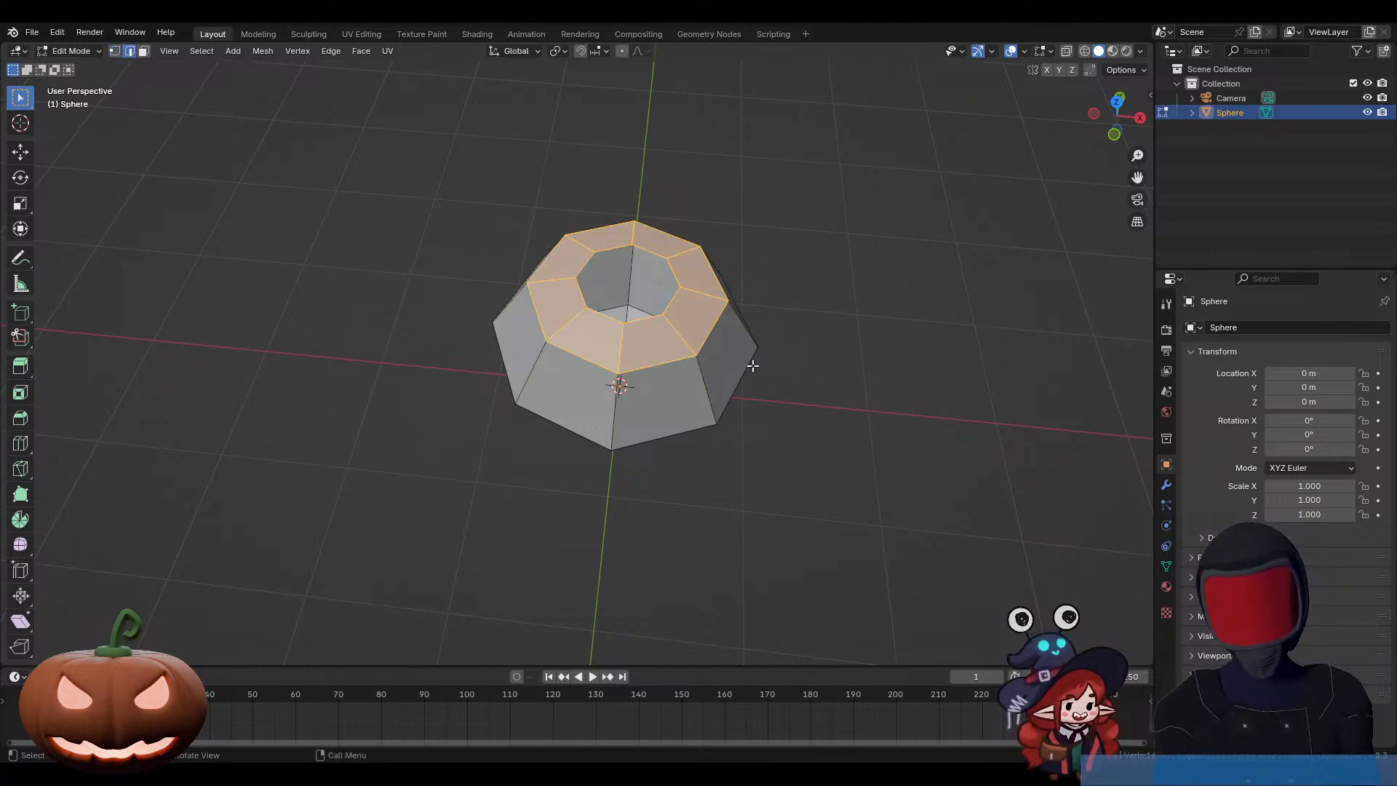
{"action": "left_click", "coordinate": [790, 375]}
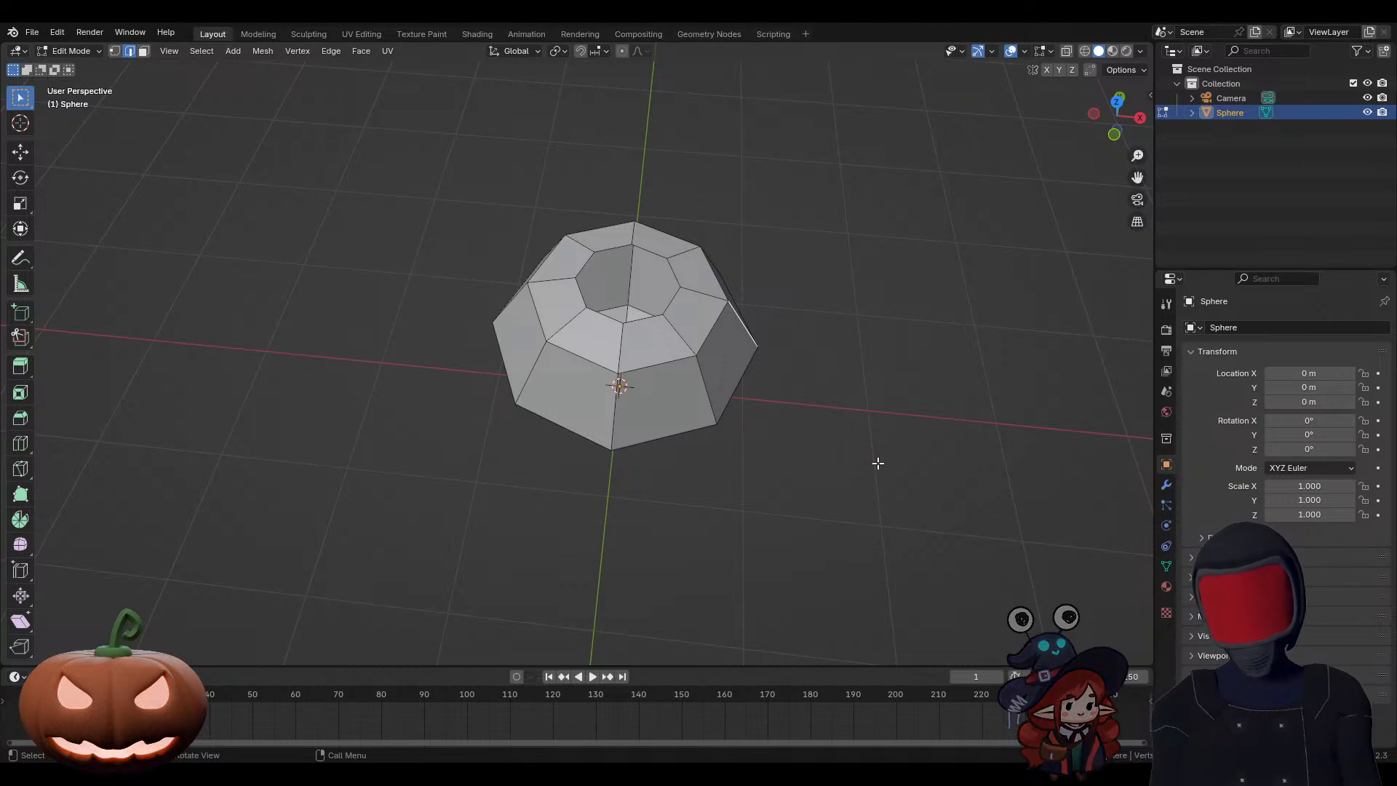
Step: Cycle repeatedly through vertex, edge and face selection modes, finishing in edge selection mode
{"action": "key", "text": "1"}
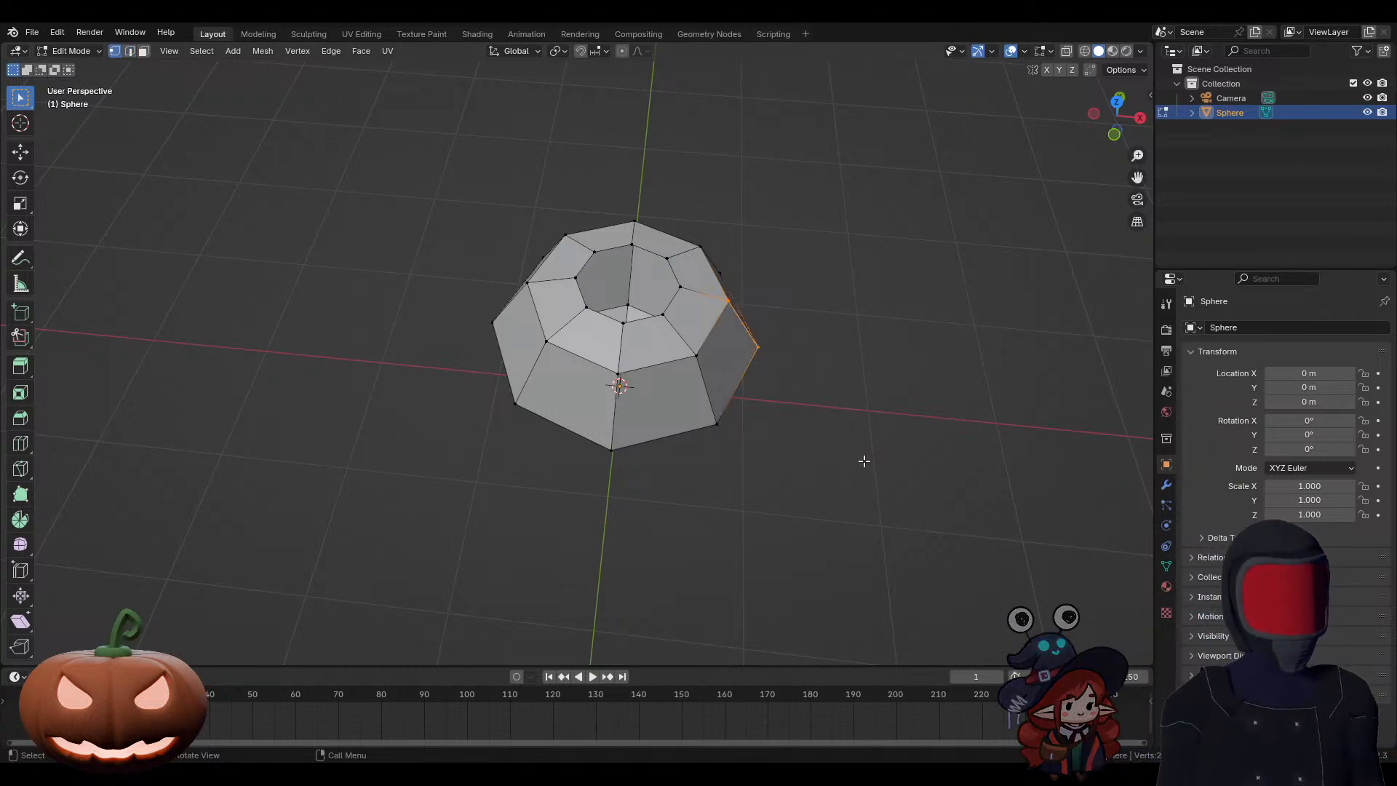
{"action": "key", "text": "2"}
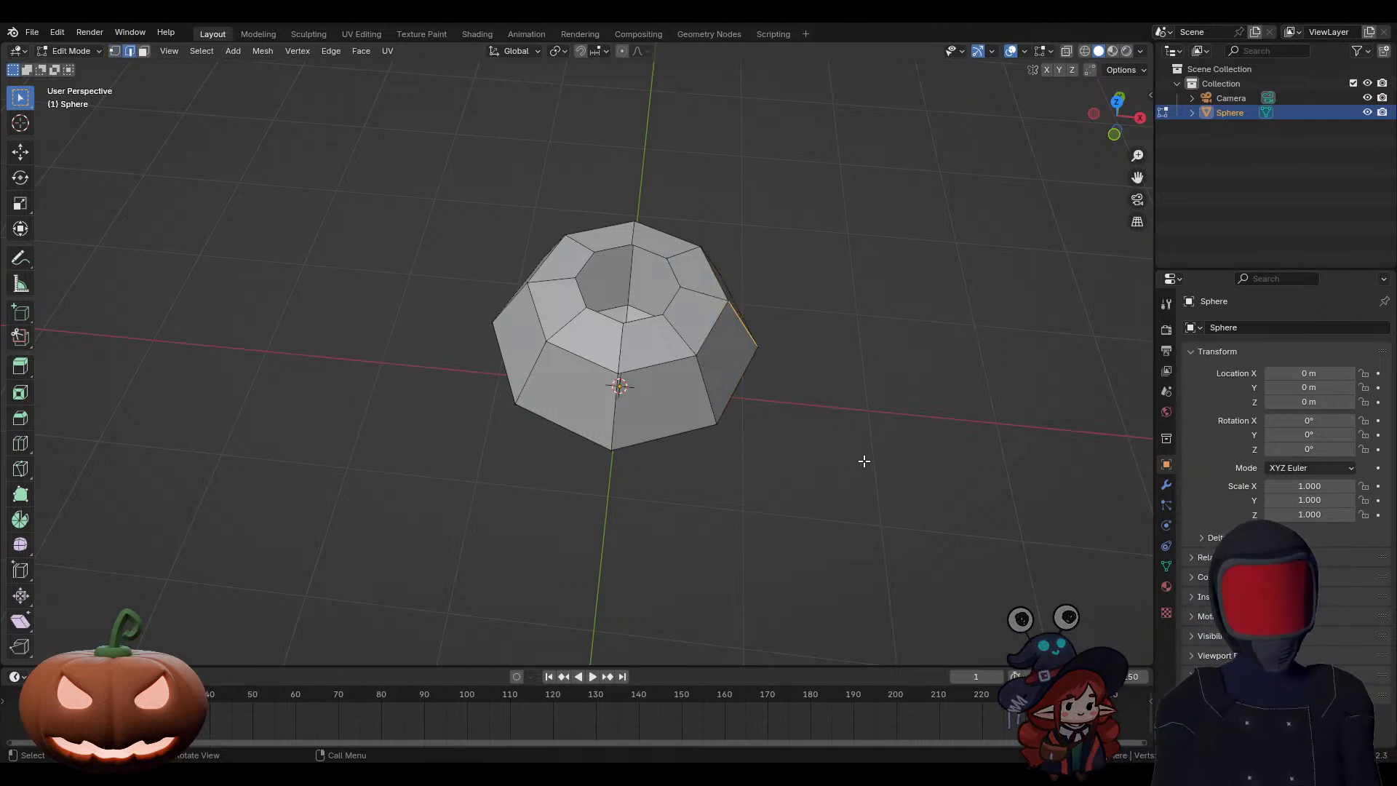
{"action": "key", "text": "3"}
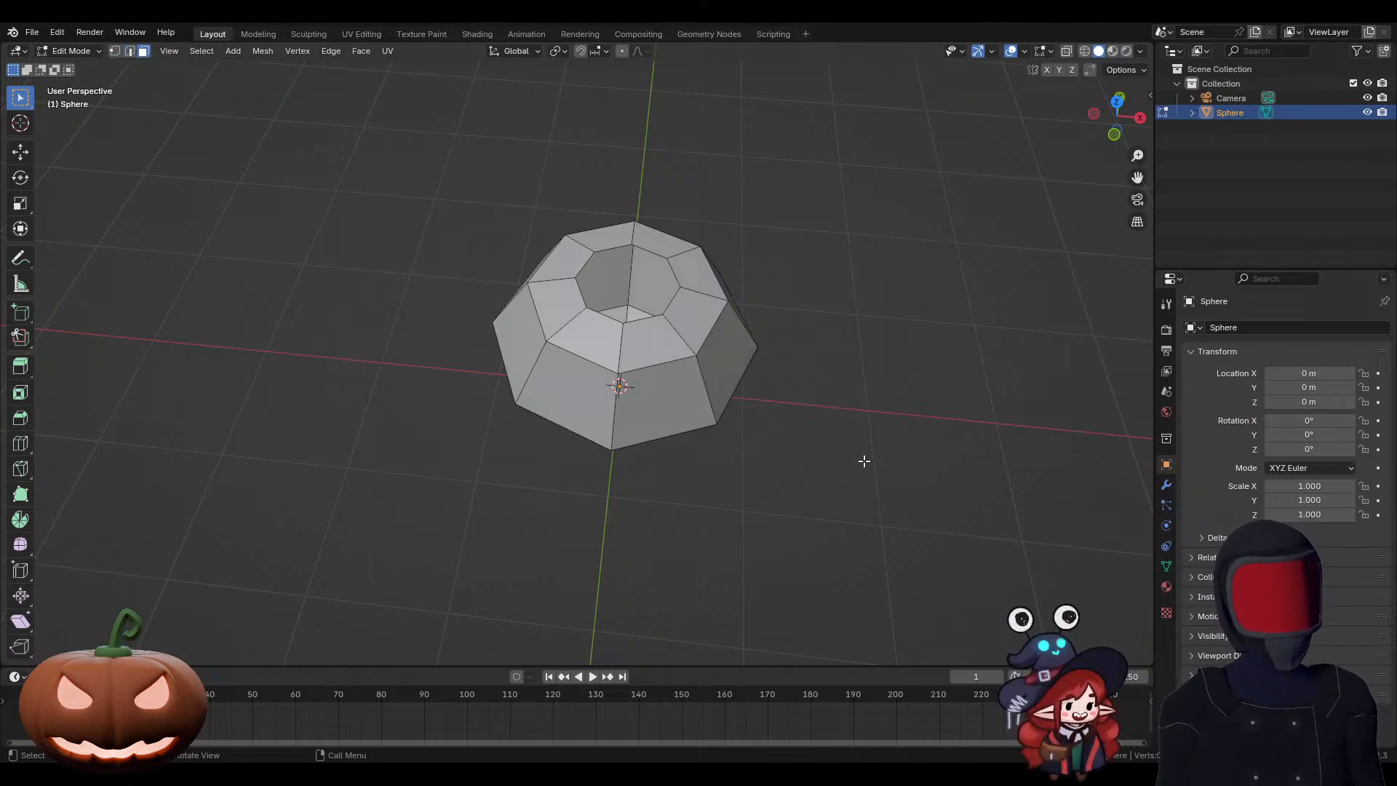
{"action": "key", "text": "2"}
{"action": "key", "text": "3"}
{"action": "key", "text": "1"}
{"action": "key", "text": "2"}
{"action": "key", "text": "3"}
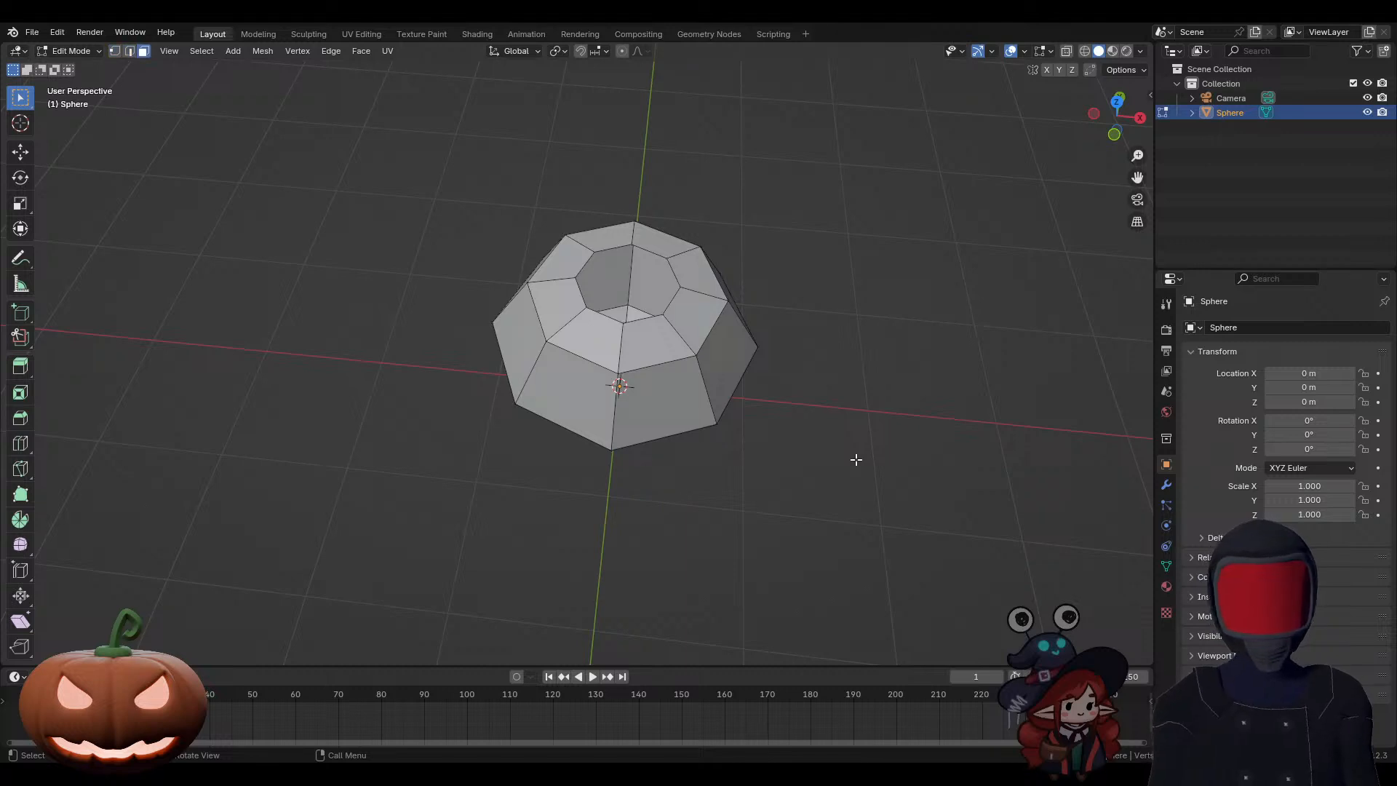
{"action": "key", "text": "2"}
{"action": "key", "text": "3"}
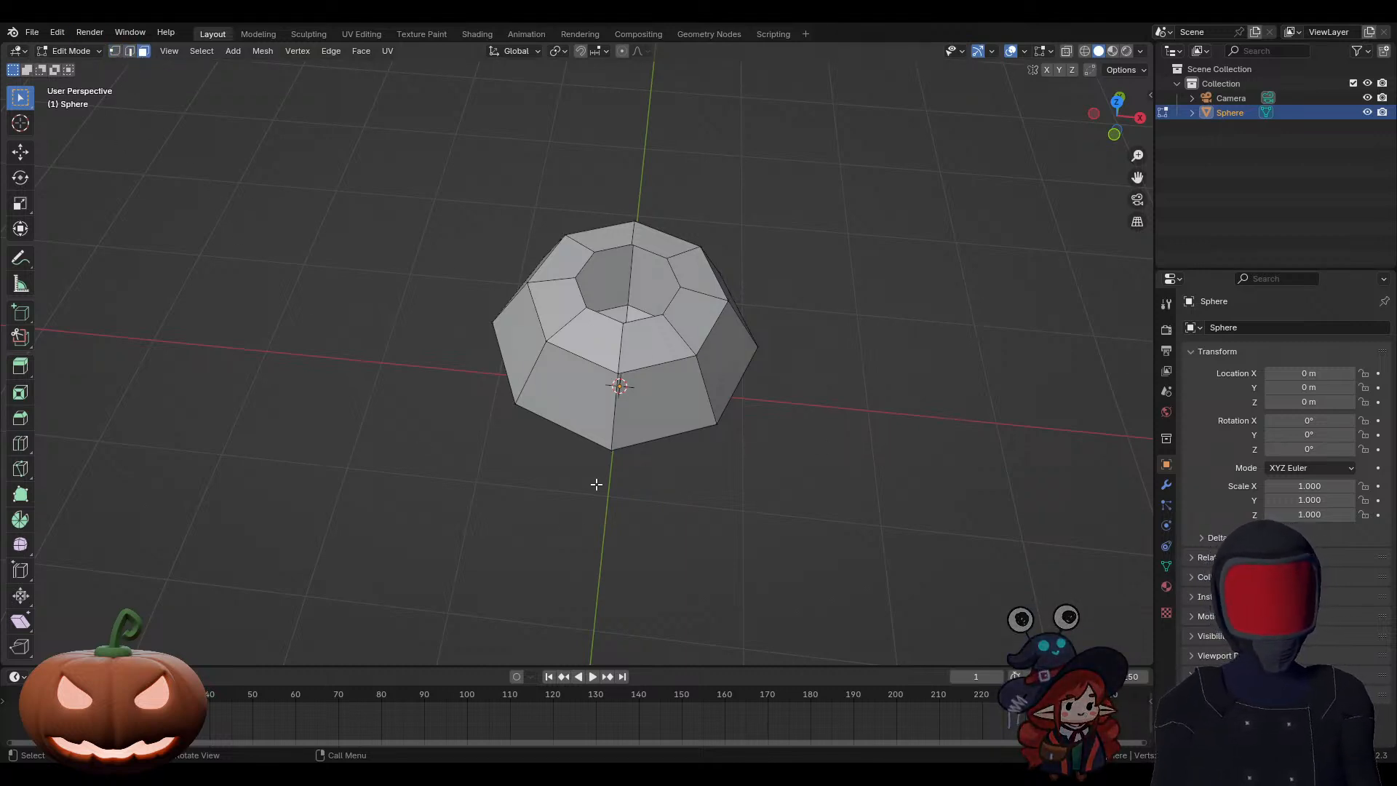
{"action": "key", "text": "2"}
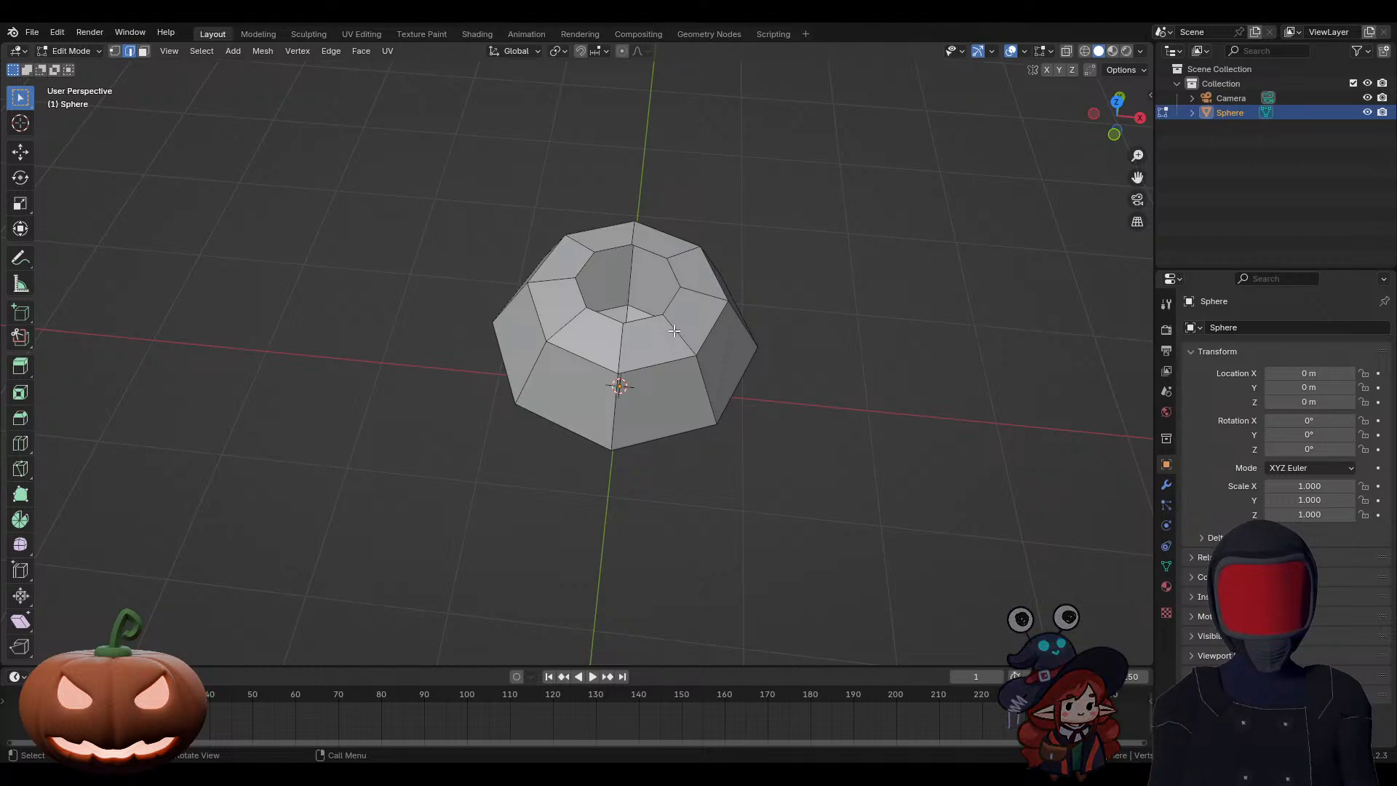
Step: Select the edges that form a closed outline around the front upper and lower faces
{"action": "left_click", "coordinate": [659, 364], "text": "shift"}
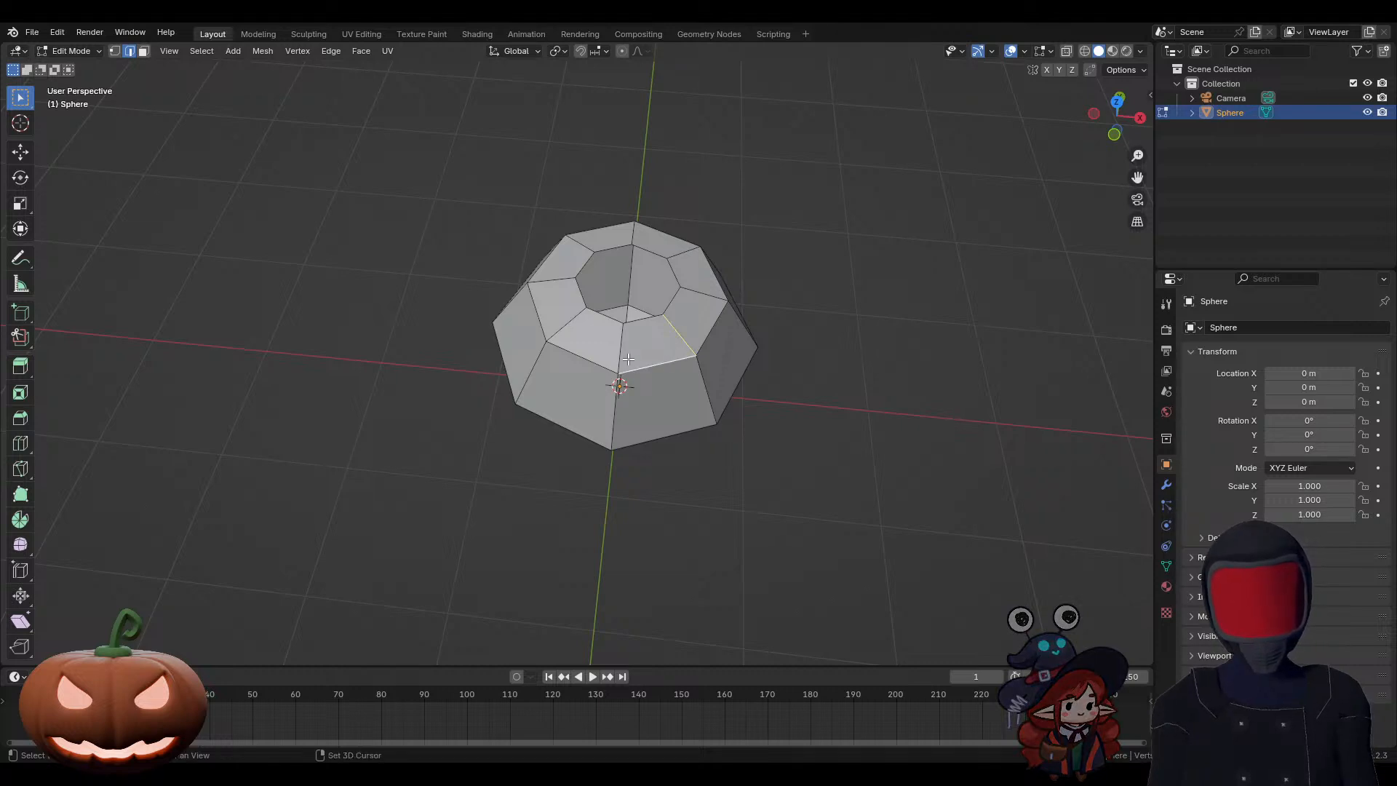
{"action": "left_click", "coordinate": [624, 353], "text": "shift"}
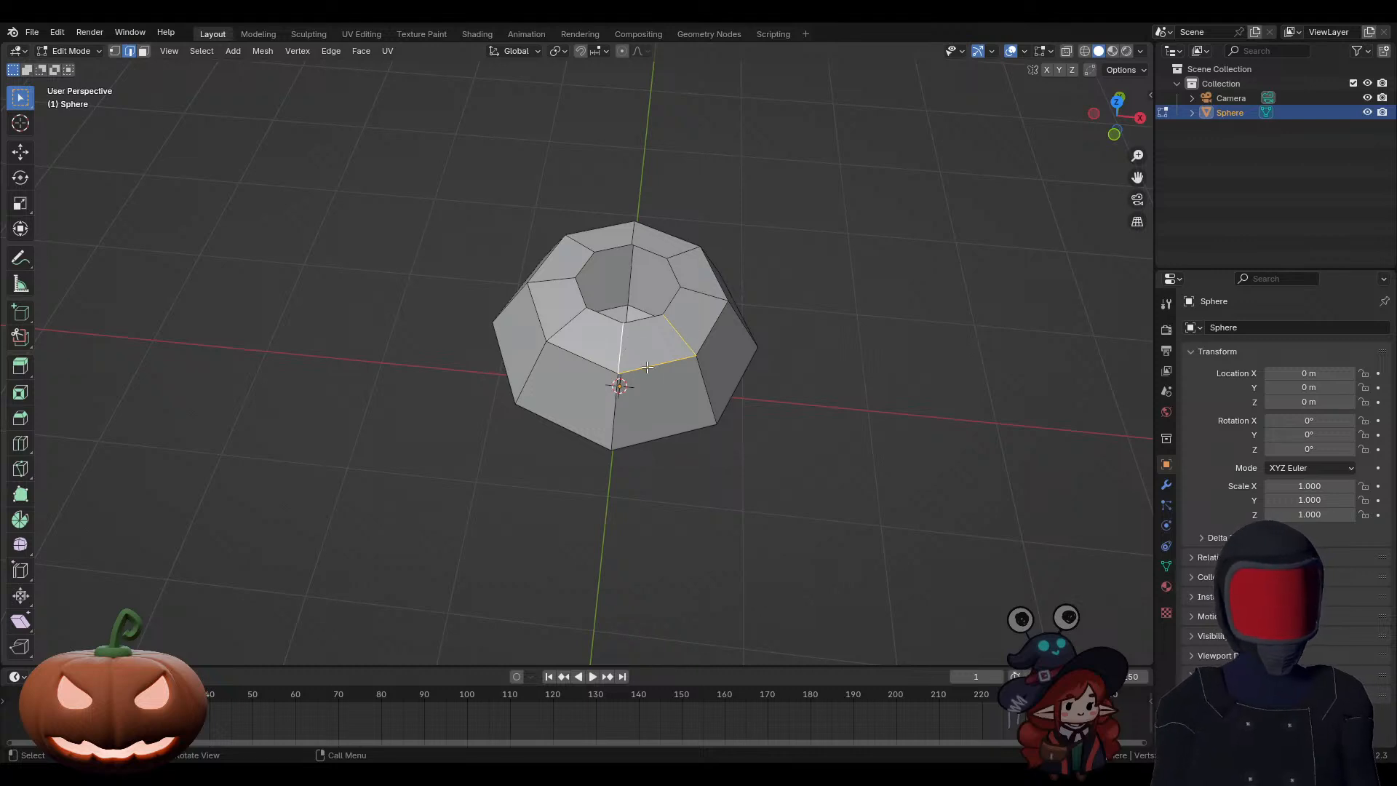
{"action": "left_click", "coordinate": [622, 347]}
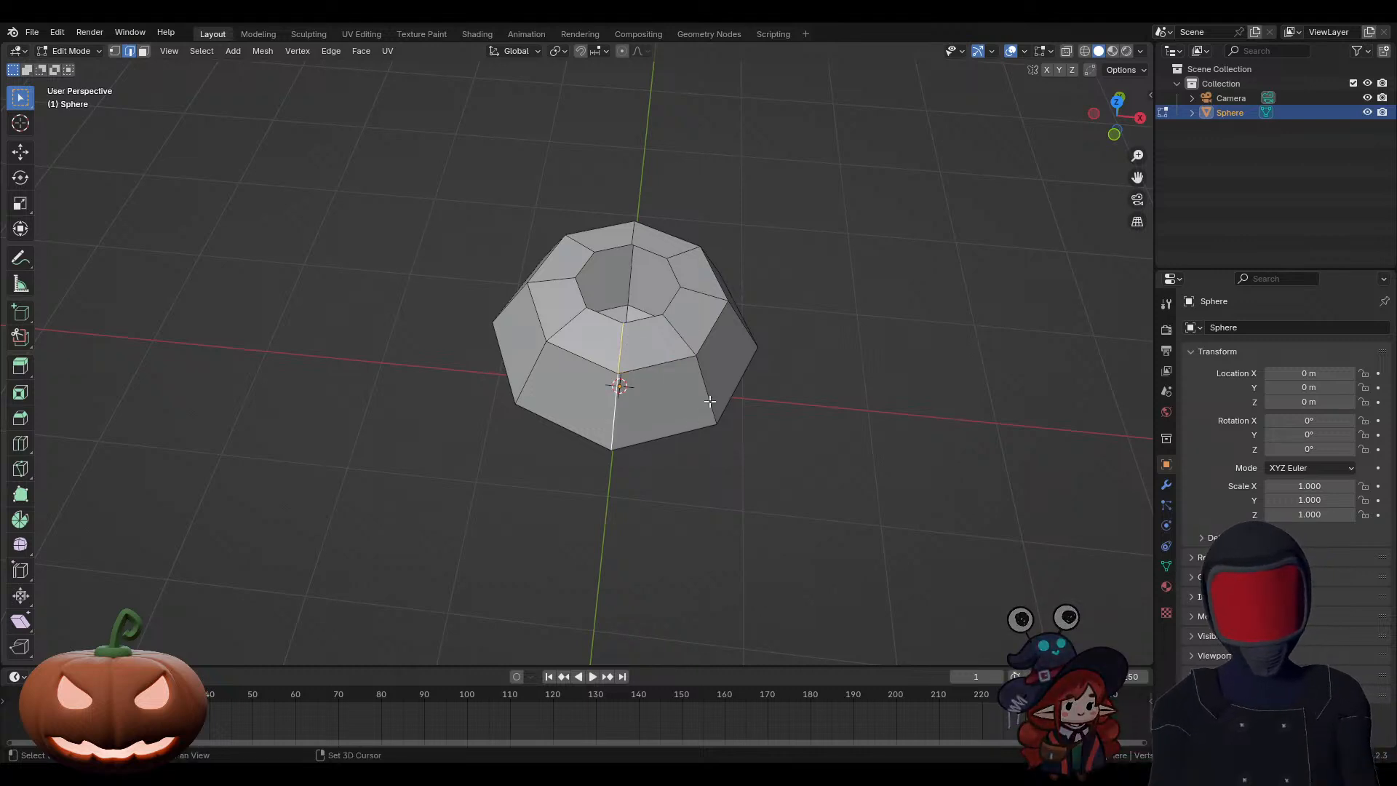
{"action": "left_click", "coordinate": [710, 401], "text": "shift"}
{"action": "left_click", "coordinate": [681, 430], "text": "shift"}
{"action": "left_click", "coordinate": [679, 334], "text": "shift"}
{"action": "left_click", "coordinate": [648, 320], "text": "shift"}
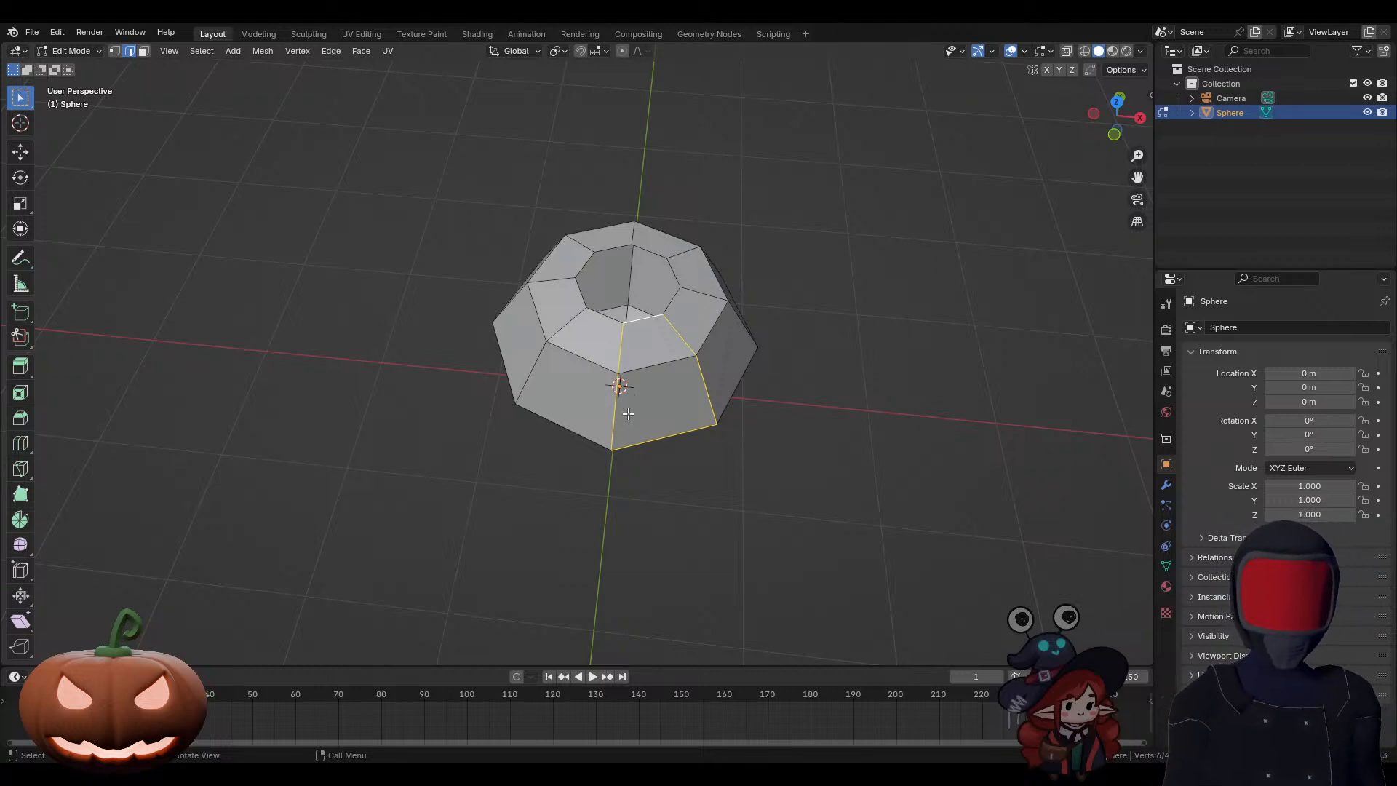
Step: Select the lower front vertical edge alone, followed by the vertex loop around the upper rim
{"action": "middle_click_drag", "start_coordinate": [628, 414], "coordinate": [626, 449]}
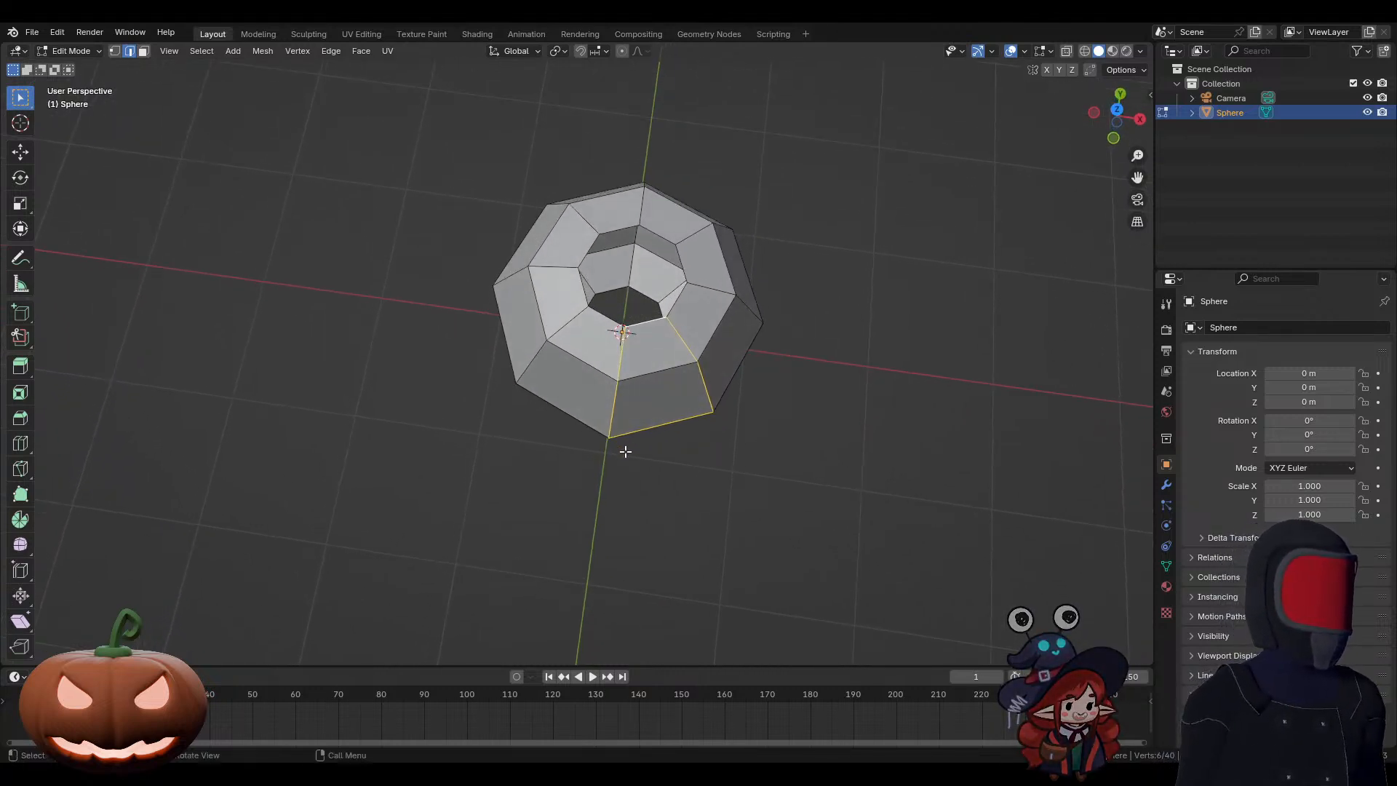
{"action": "left_click", "coordinate": [617, 401]}
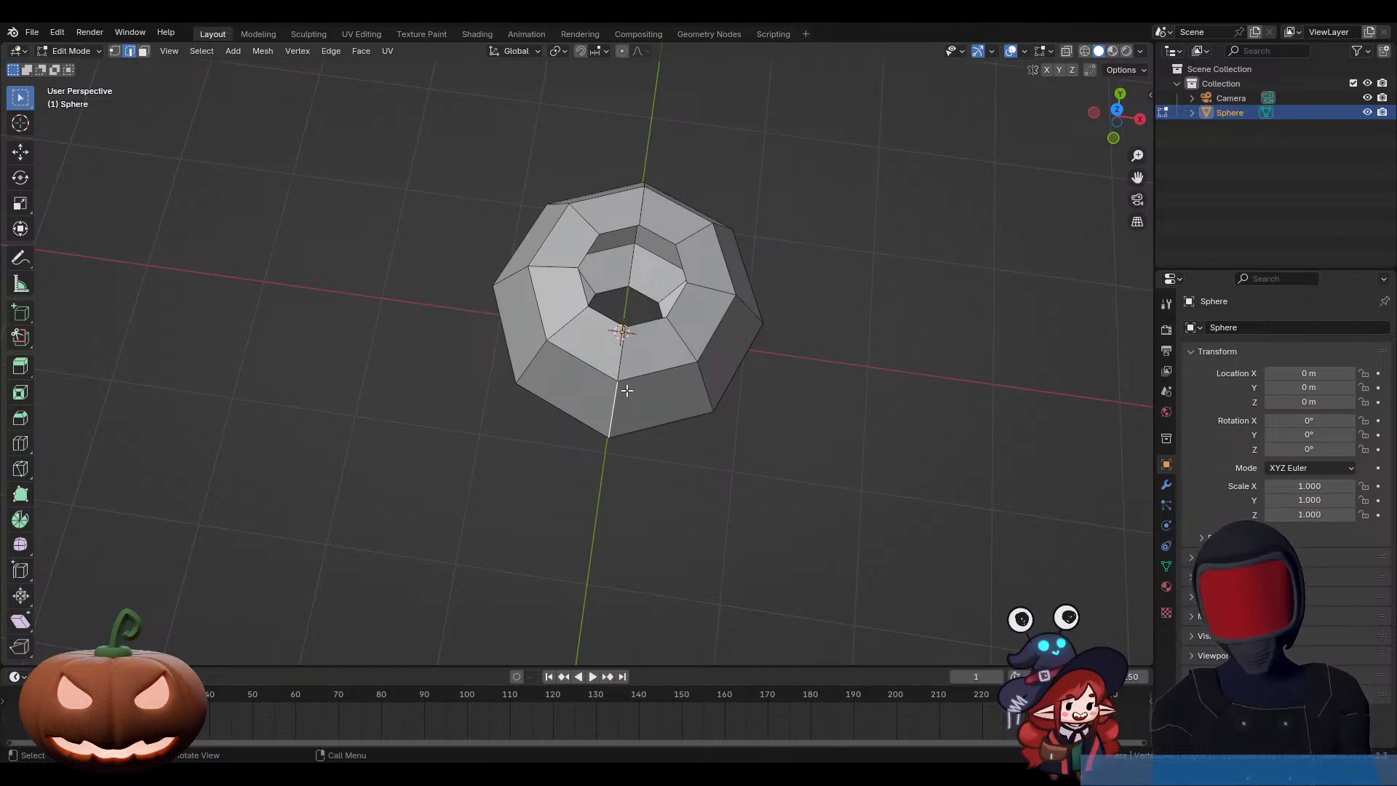
{"action": "middle_click_drag", "start_coordinate": [610, 399], "coordinate": [644, 373]}
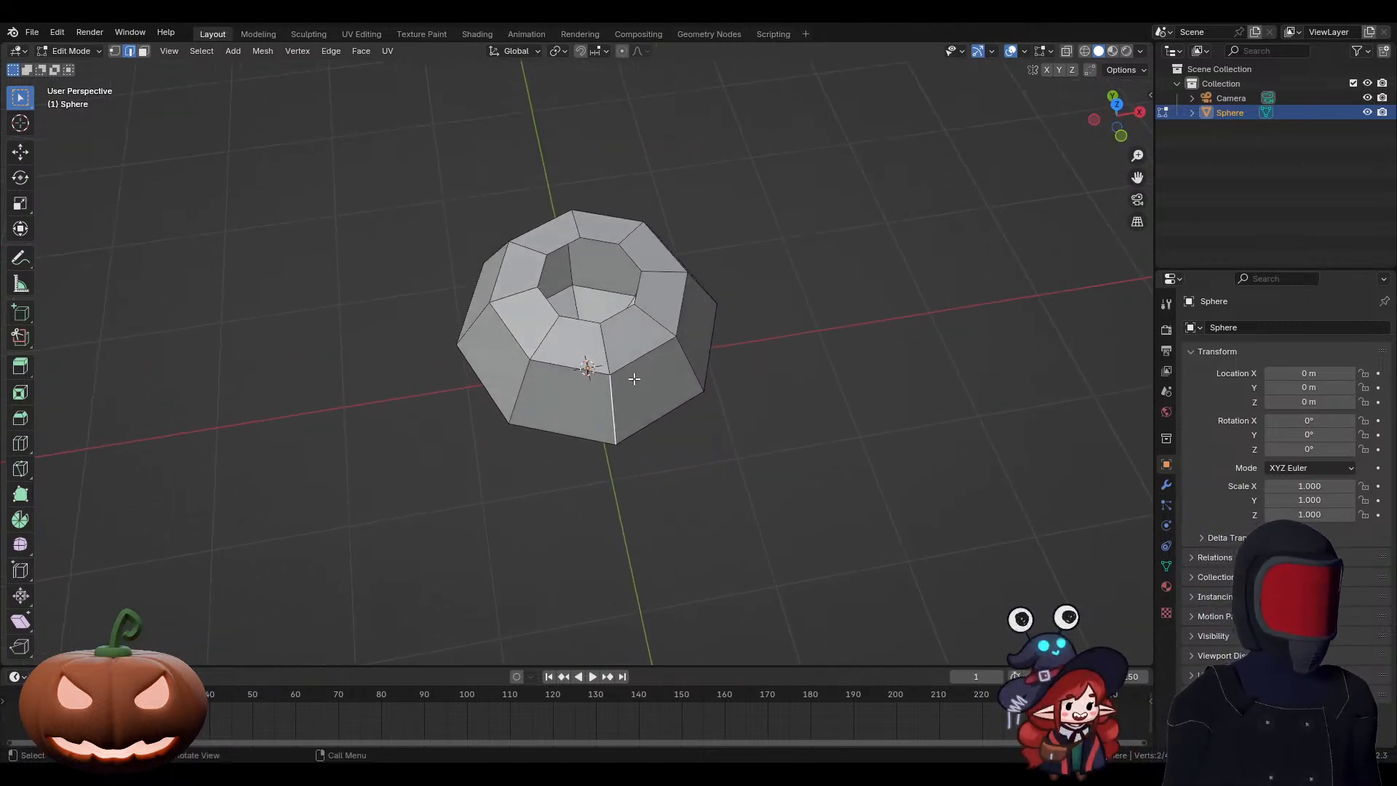
{"action": "key", "text": "1"}
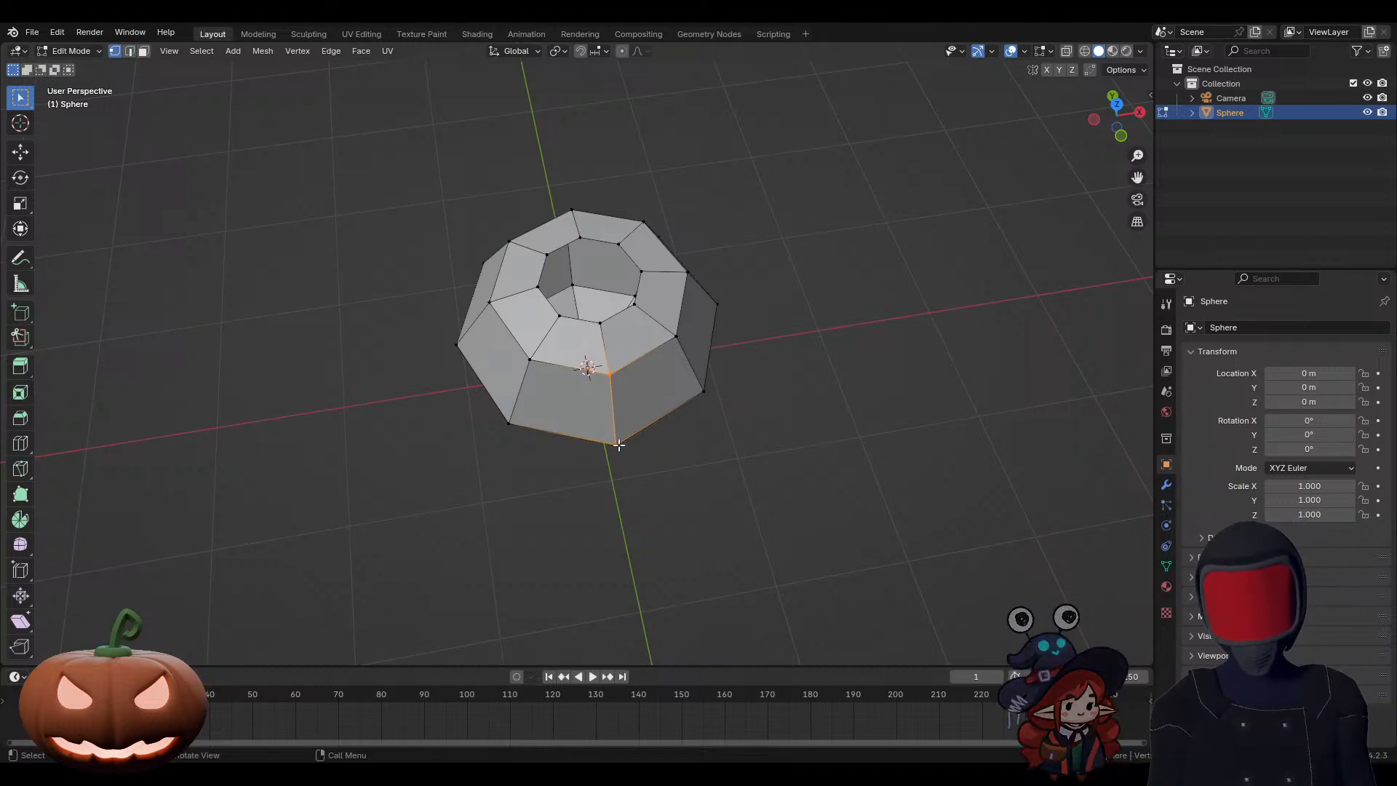
{"action": "left_click", "coordinate": [607, 375], "text": "alt"}
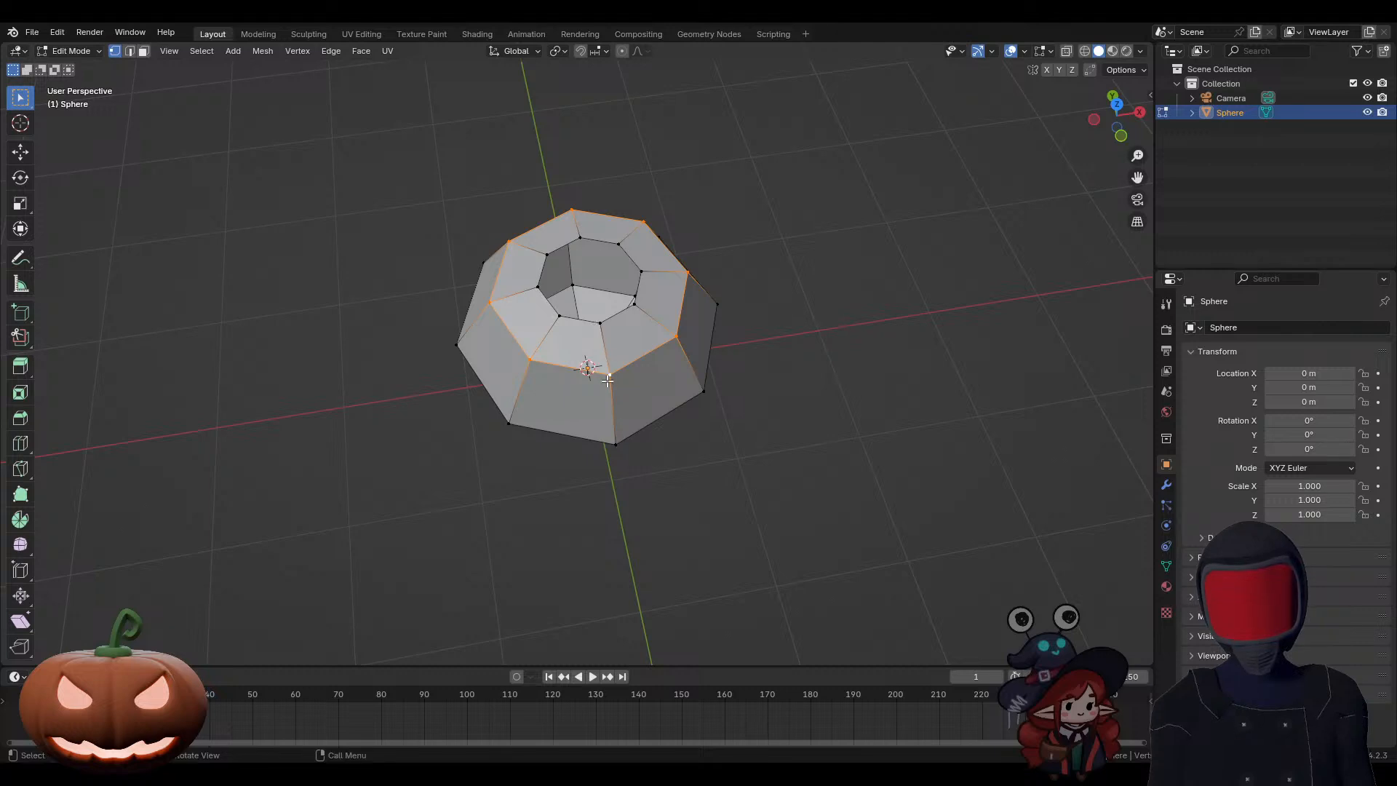
Step: Select the six corner vertices of one front column of faces, including its upper and lower face
{"action": "left_click", "coordinate": [616, 443], "text": "alt"}
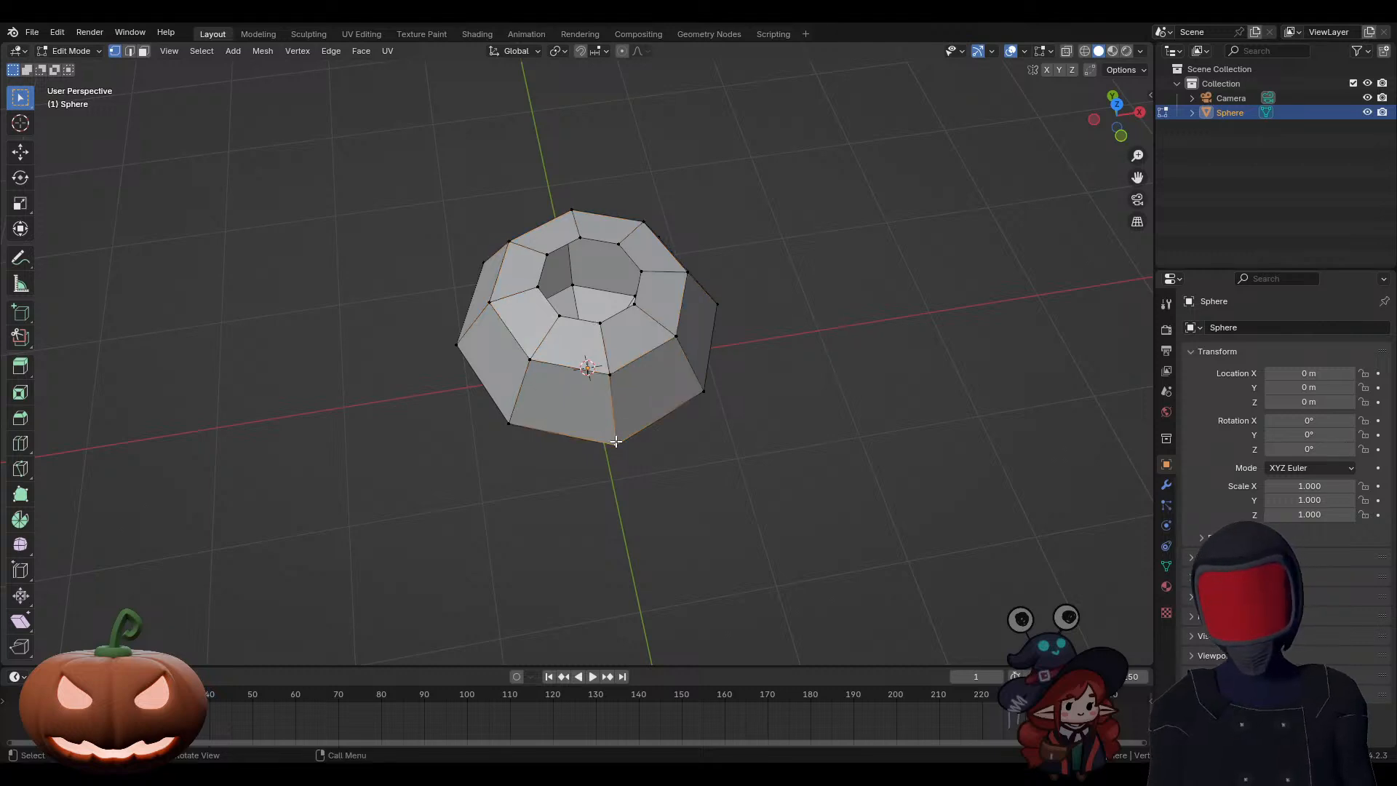
{"action": "left_click", "coordinate": [609, 374], "text": "shift"}
{"action": "left_click", "coordinate": [599, 324], "text": "shift"}
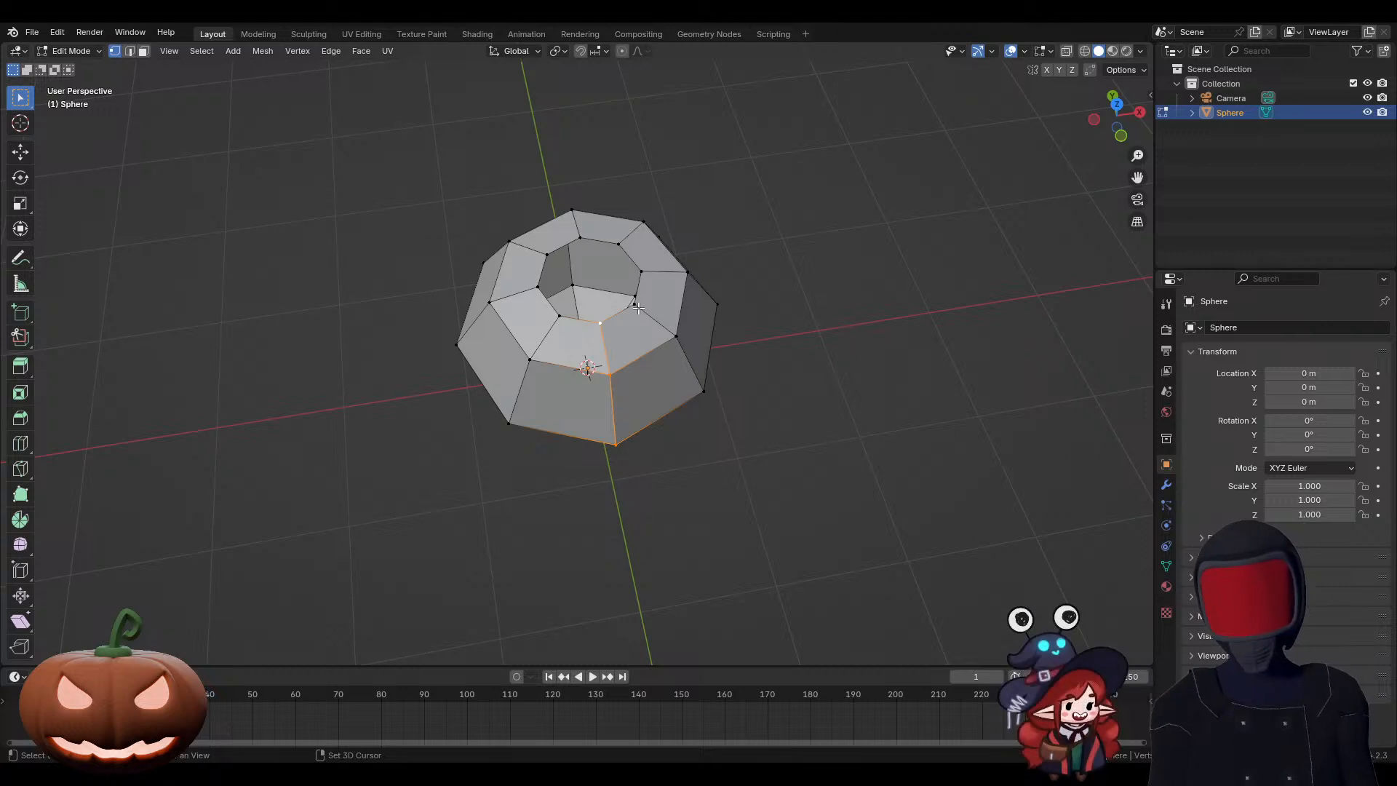
{"action": "left_click", "coordinate": [671, 333], "text": "shift"}
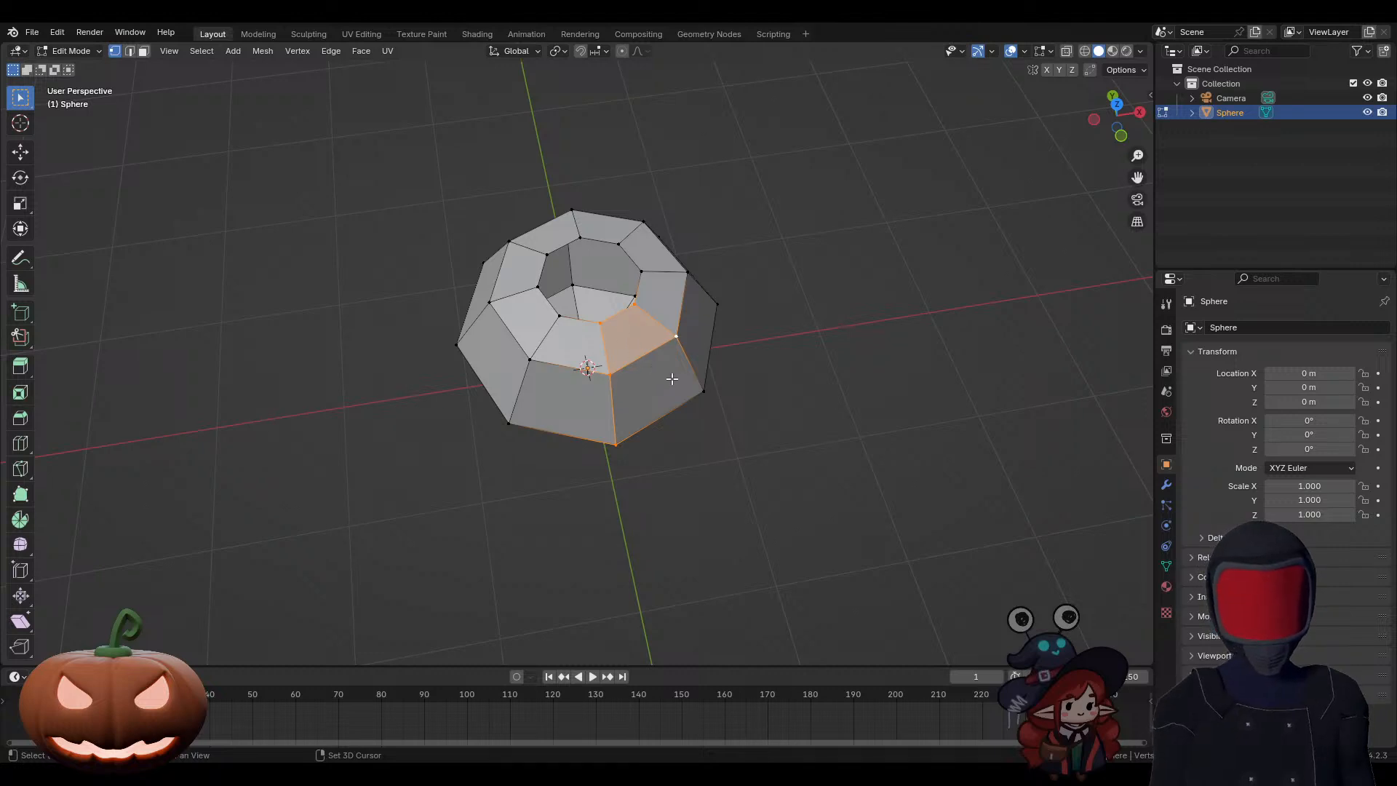
{"action": "left_click", "coordinate": [701, 392], "text": "shift"}
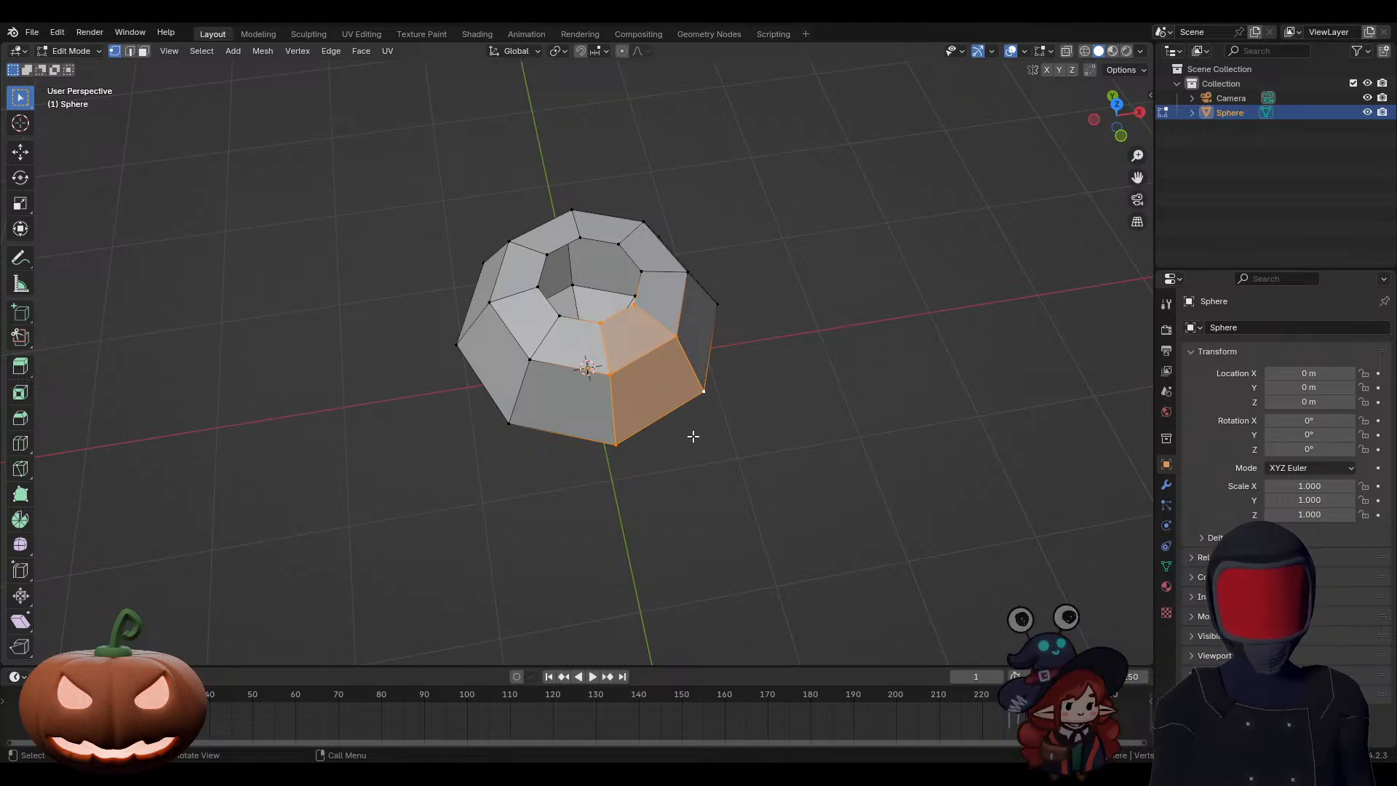
Step: Clear the vertex selection and outline the same front column by selecting its six border edges in edge selection mode
{"action": "left_click", "coordinate": [716, 480]}
{"action": "key", "text": "2"}
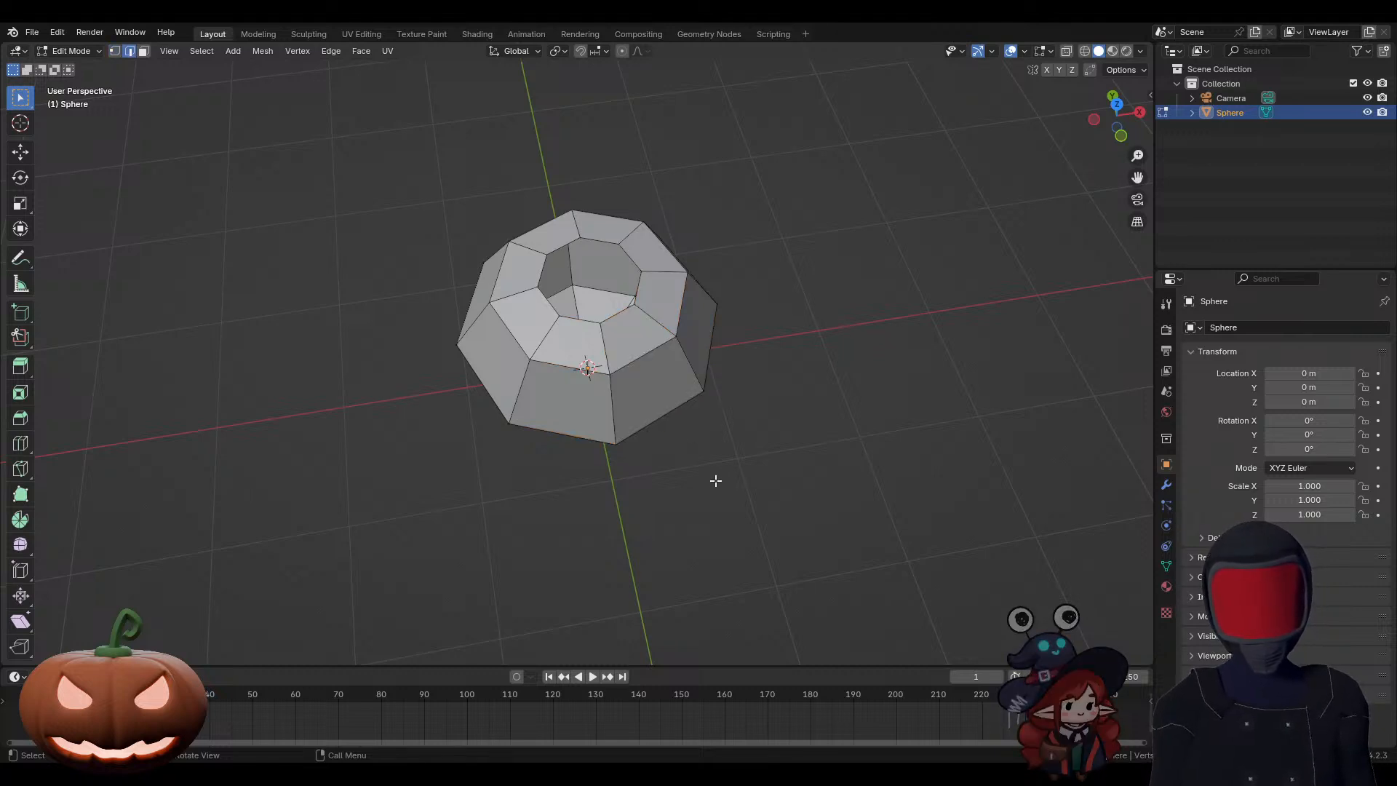
{"action": "left_click", "coordinate": [613, 401], "text": "shift"}
{"action": "left_click", "coordinate": [605, 345], "text": "shift"}
{"action": "left_click", "coordinate": [620, 315], "text": "shift"}
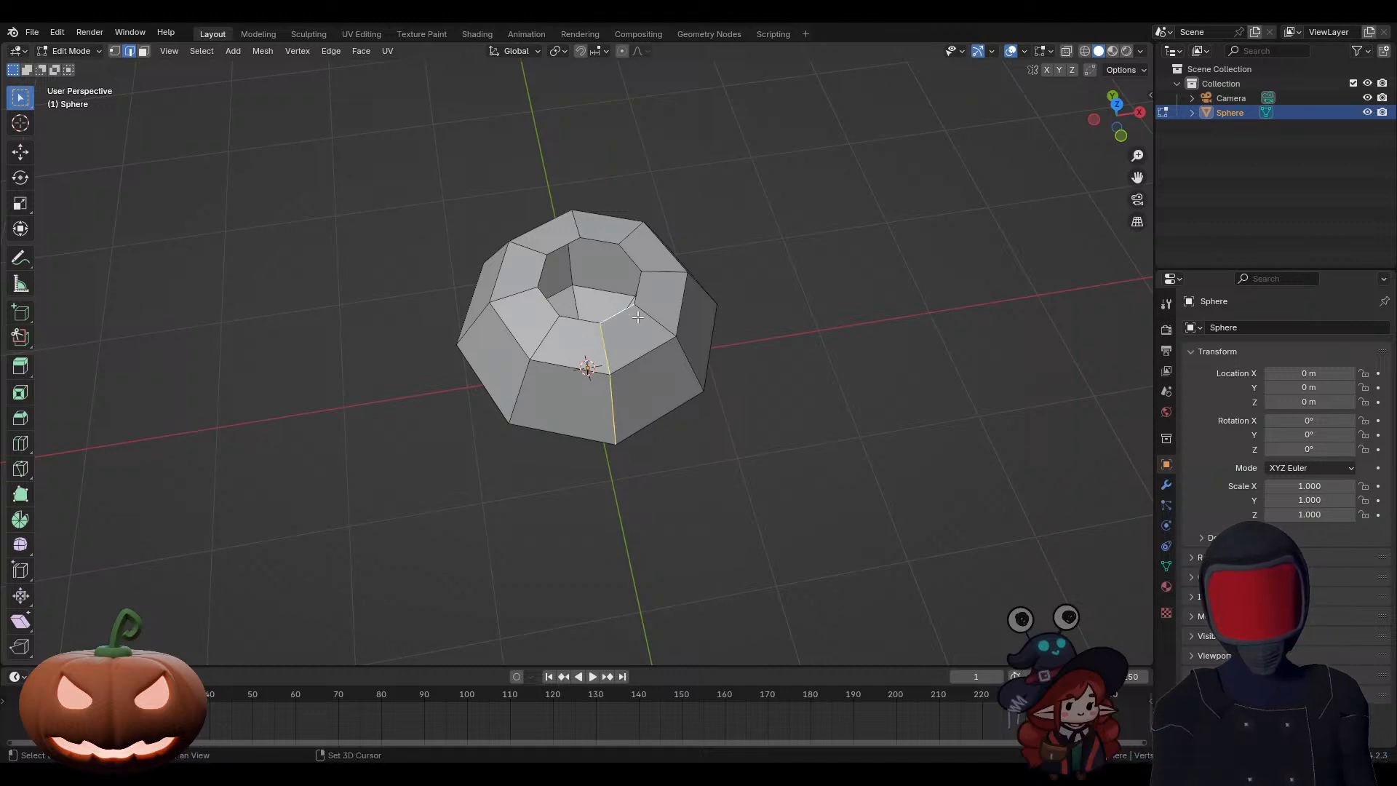
{"action": "left_click", "coordinate": [654, 322], "text": "shift"}
{"action": "left_click", "coordinate": [691, 367], "text": "shift"}
{"action": "left_click", "coordinate": [668, 413], "text": "shift"}
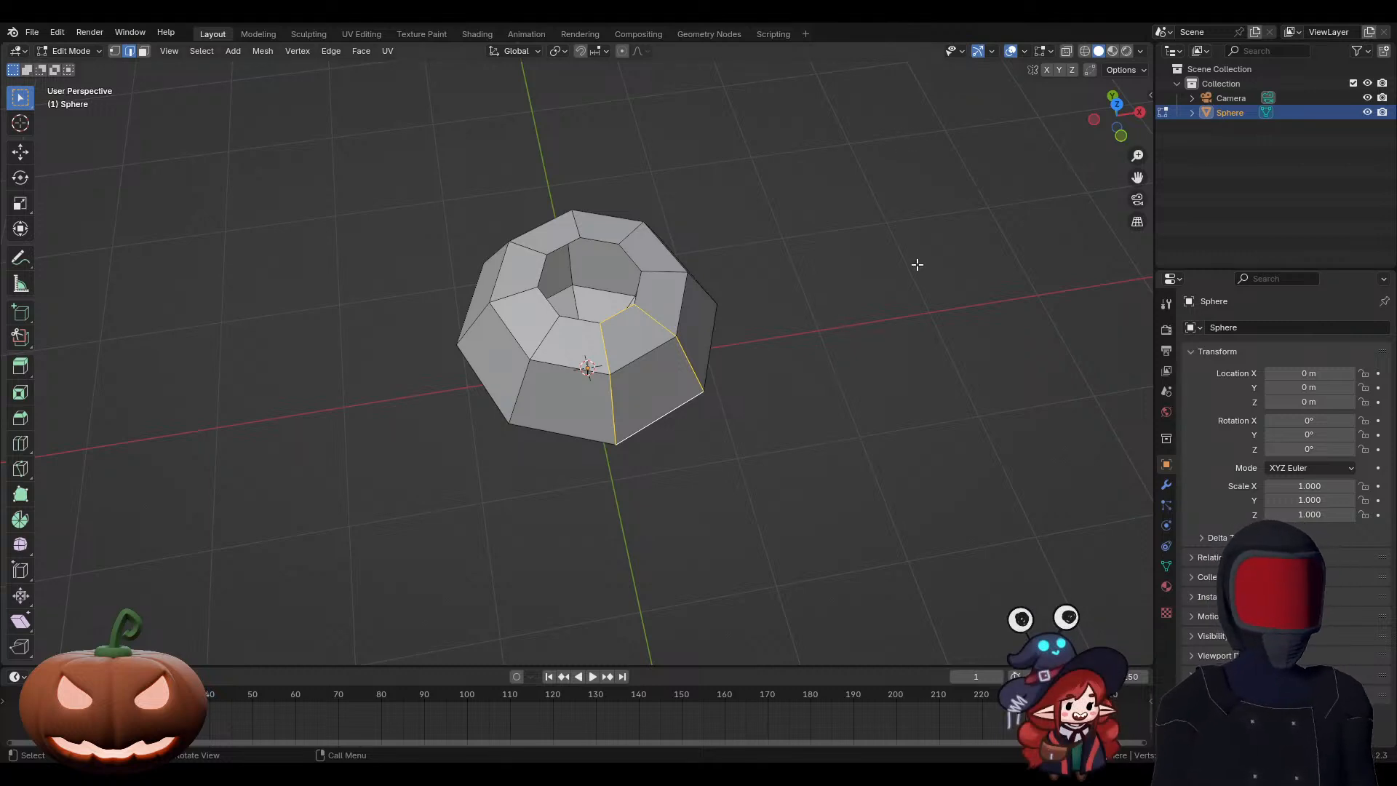
Step: Try edge ring selection on the front column, and select the complete edge loop around the upper rim
{"action": "left_click", "coordinate": [614, 399]}
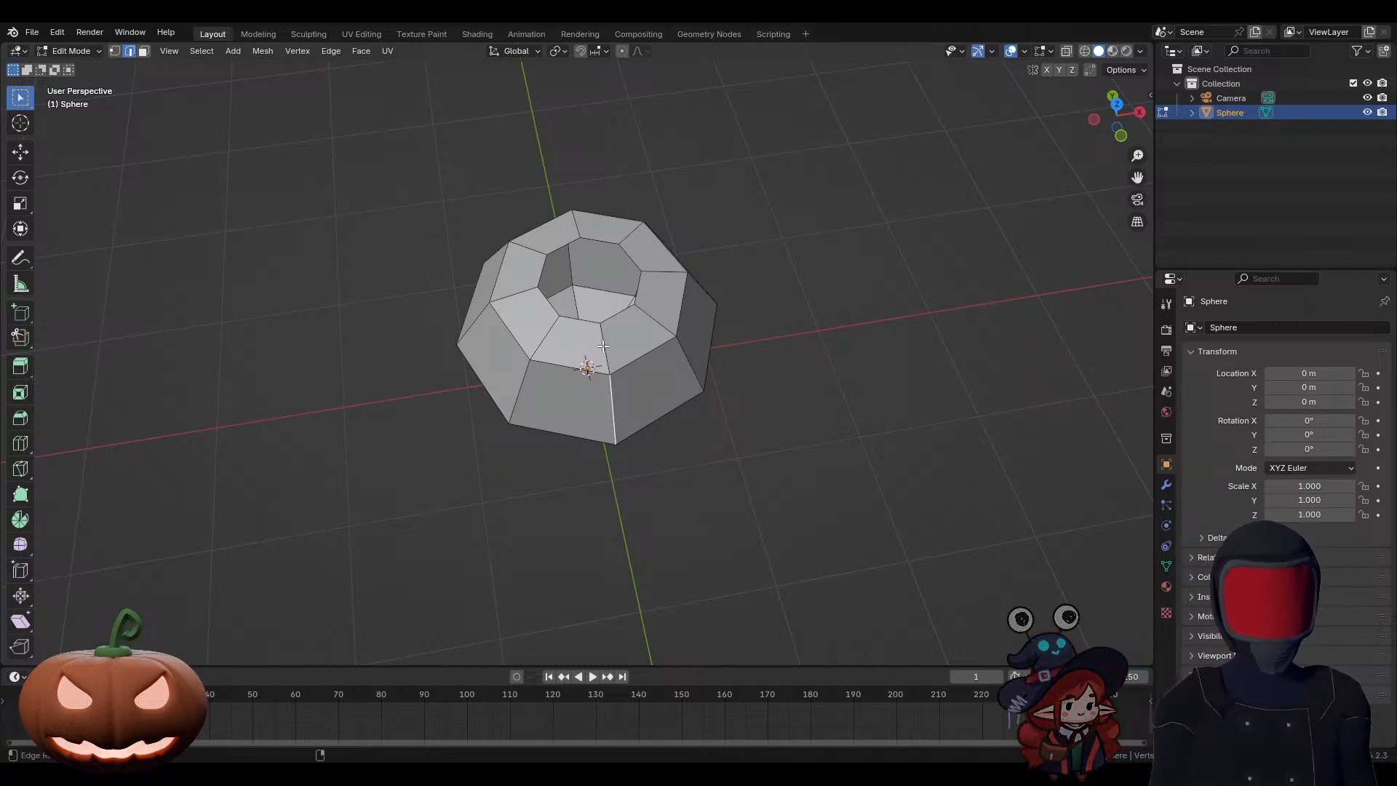
{"action": "key", "text": "ctrl+r"}
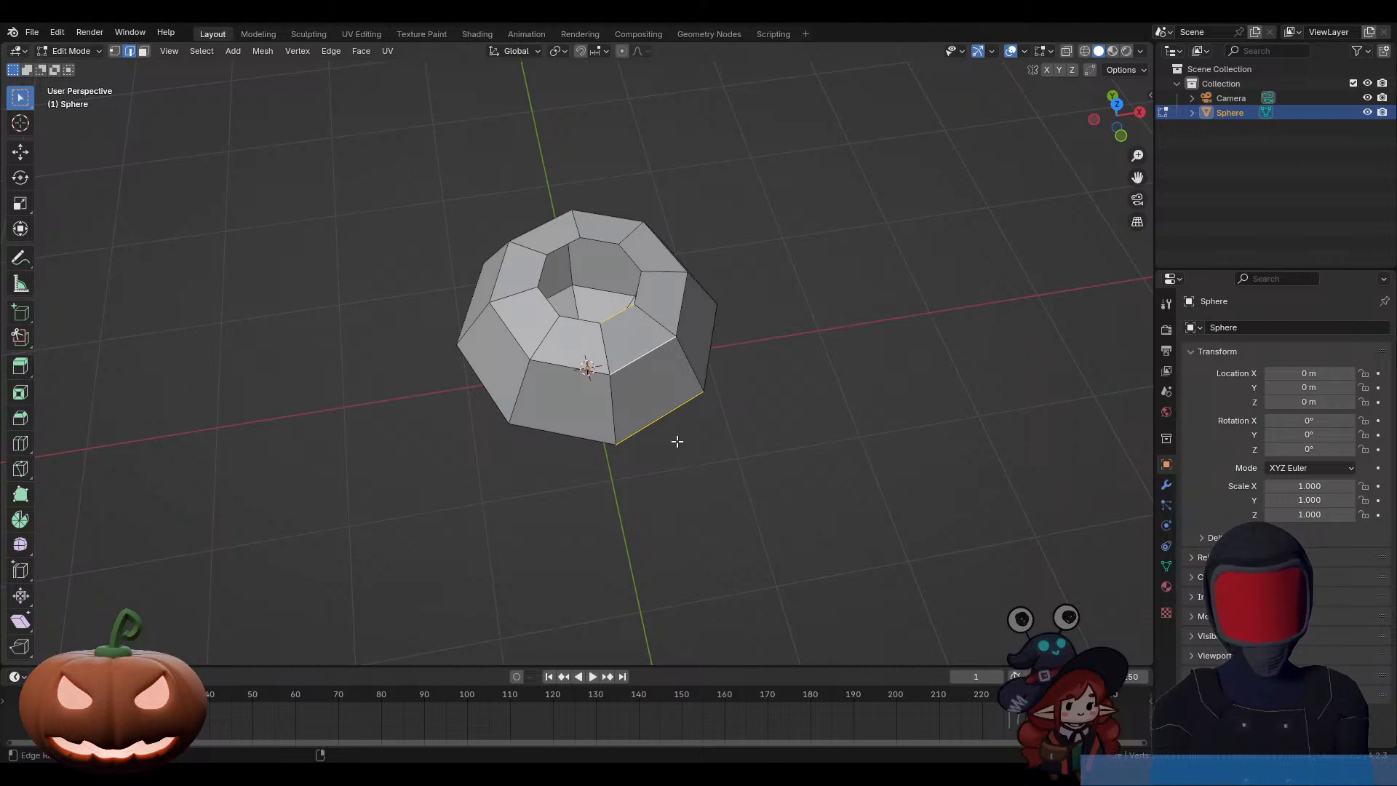
{"action": "middle_click_drag", "start_coordinate": [680, 439], "coordinate": [689, 411]}
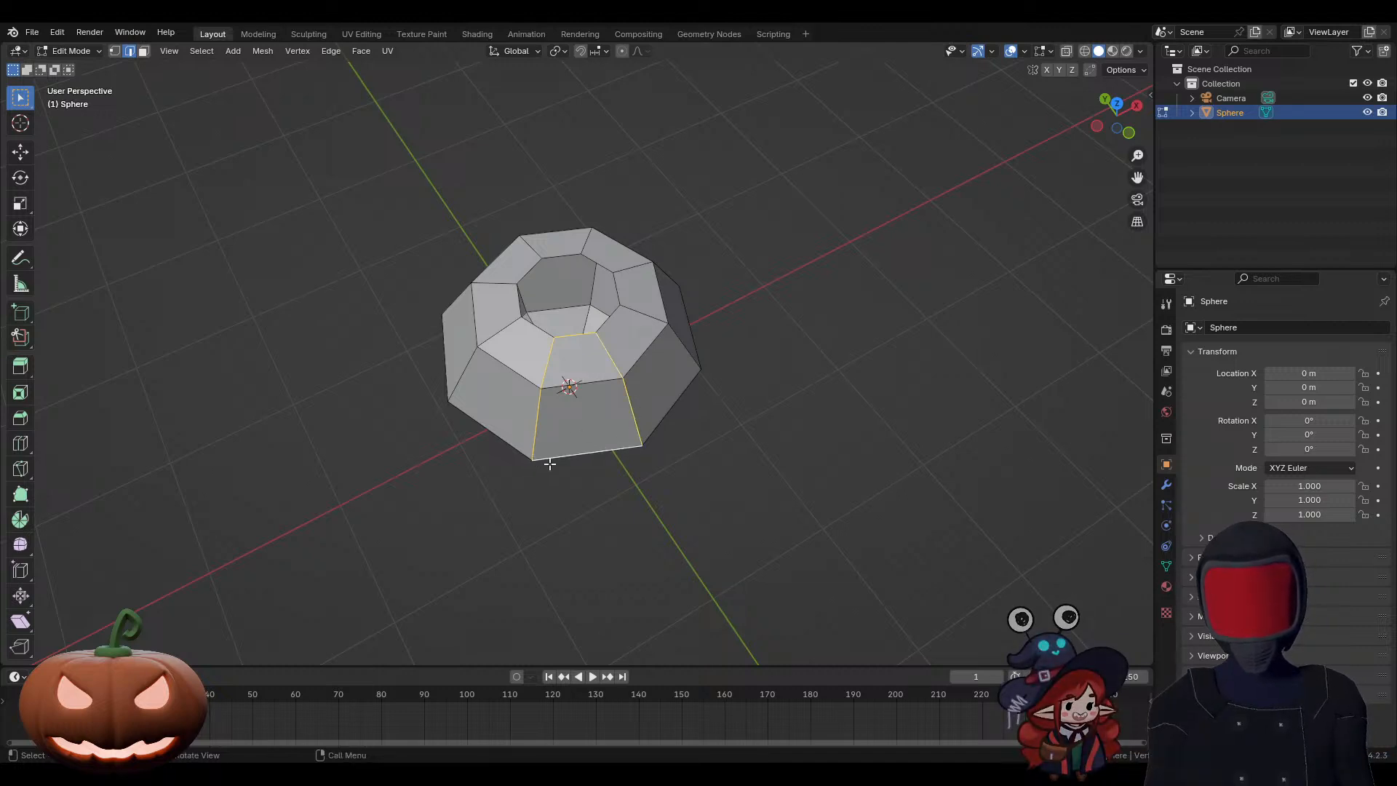
{"action": "left_click", "coordinate": [609, 378]}
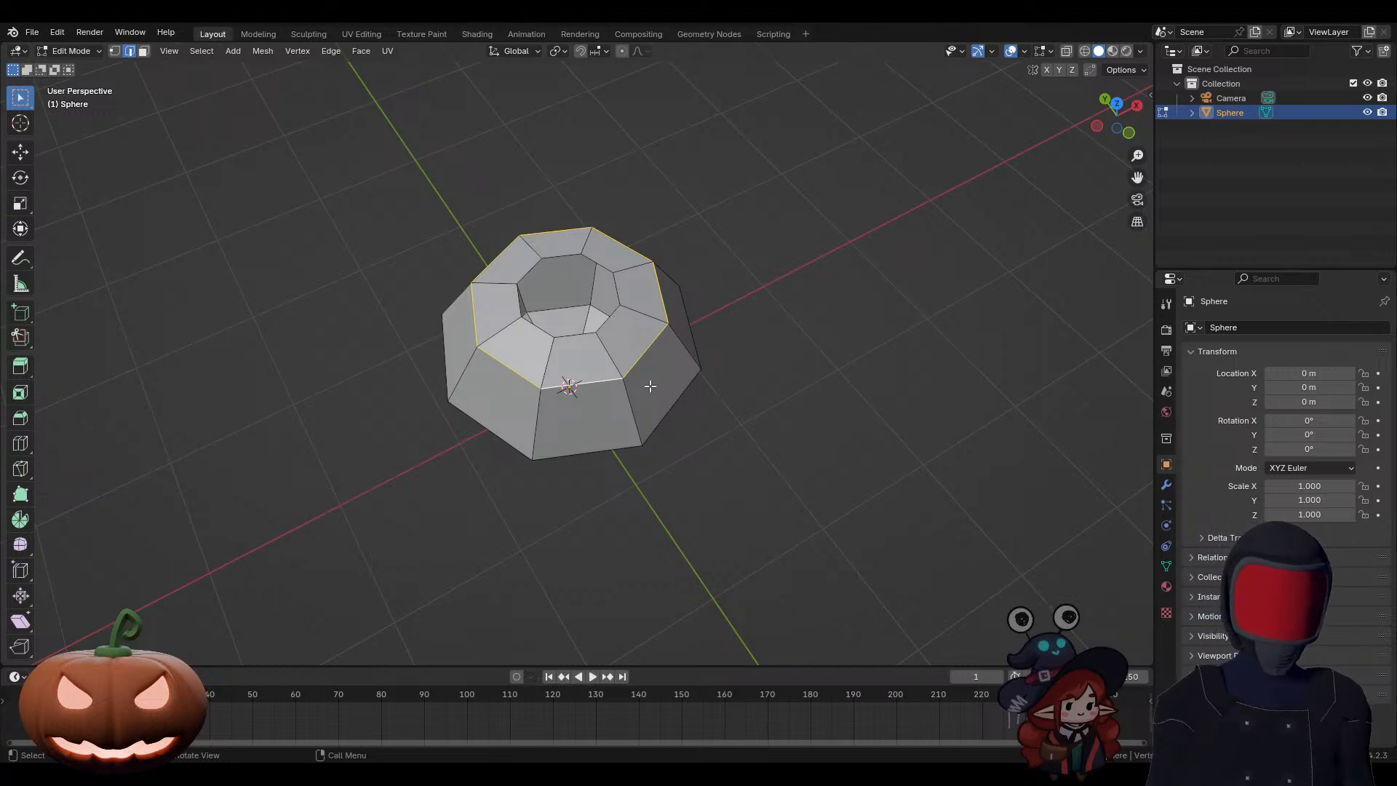
Step: Try a single centred loop cut through the band of faces around the top opening, and undo it
{"action": "key", "text": "ctrl+r"}
{"action": "left_click", "coordinate": [612, 353]}
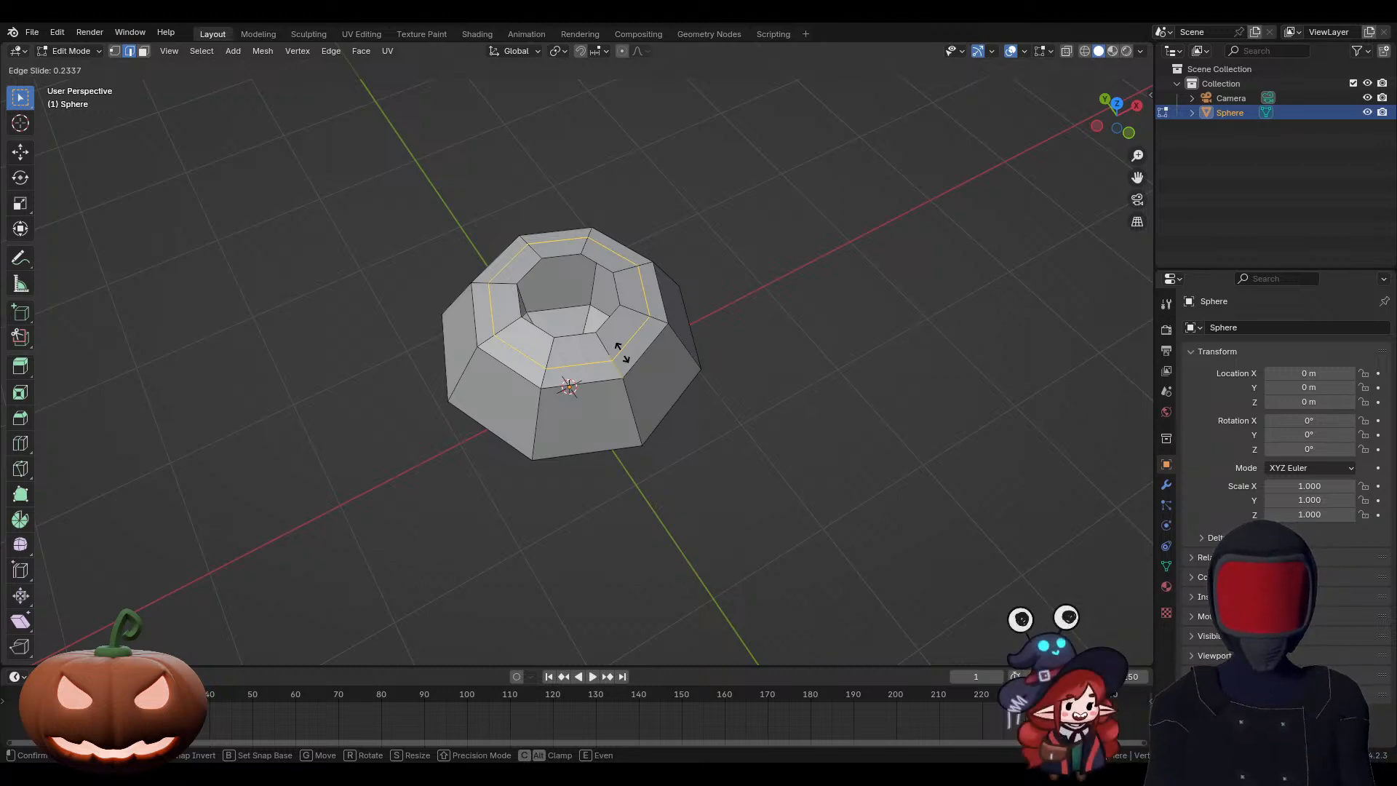
{"action": "right_click", "coordinate": [620, 350]}
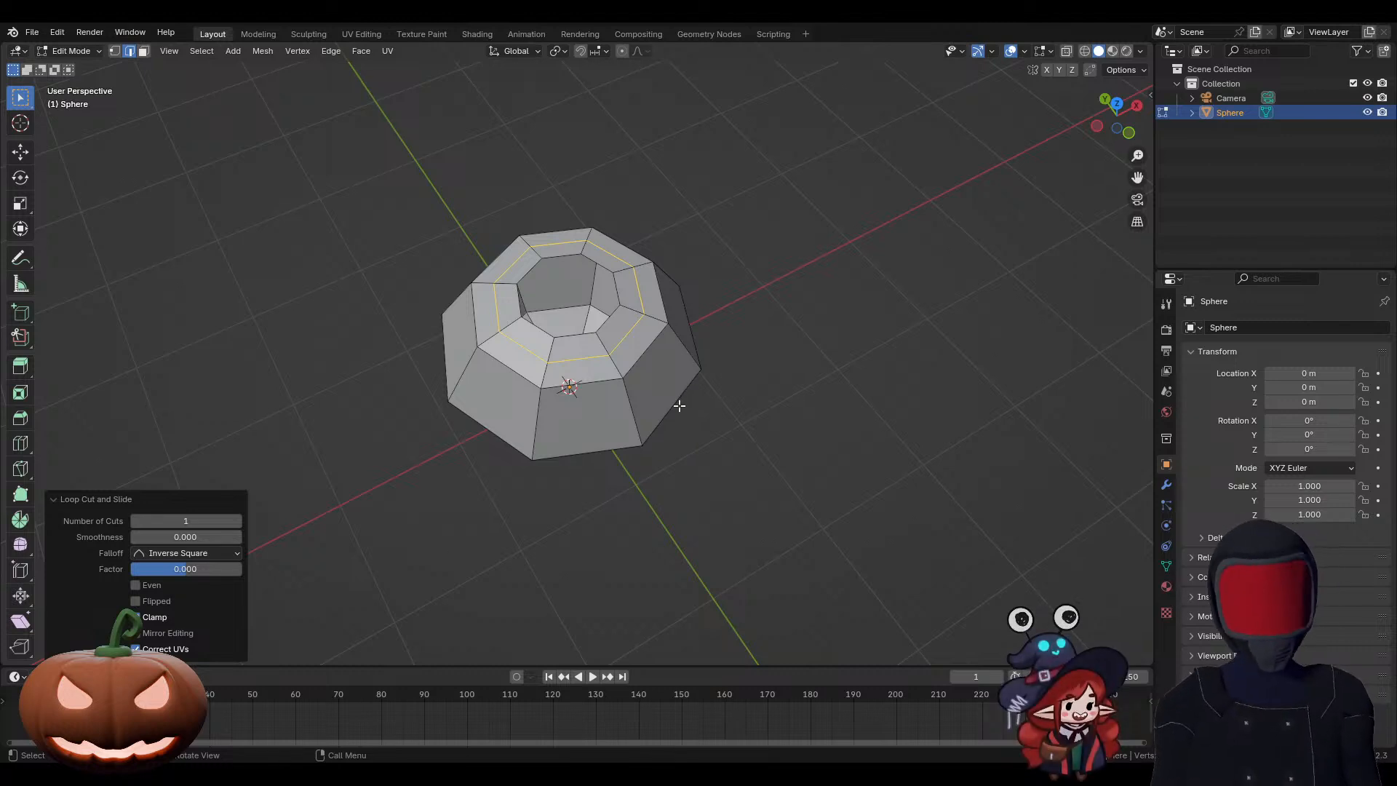
{"action": "key", "text": "ctrl+z"}
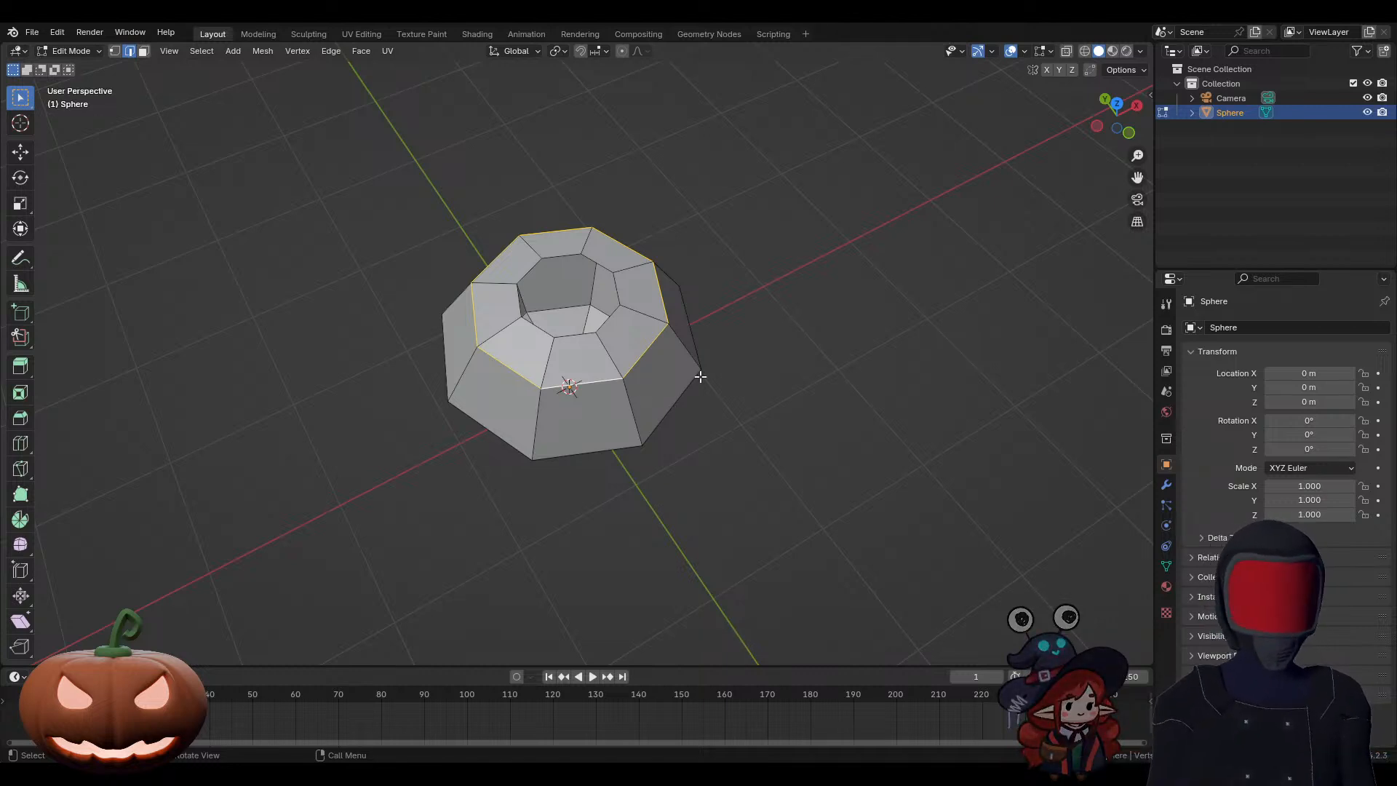
Step: Select all vertical rib edges around the sphere, covering the upper, middle and lower bands of faces
{"action": "left_click", "coordinate": [610, 355], "text": "ctrl+alt"}
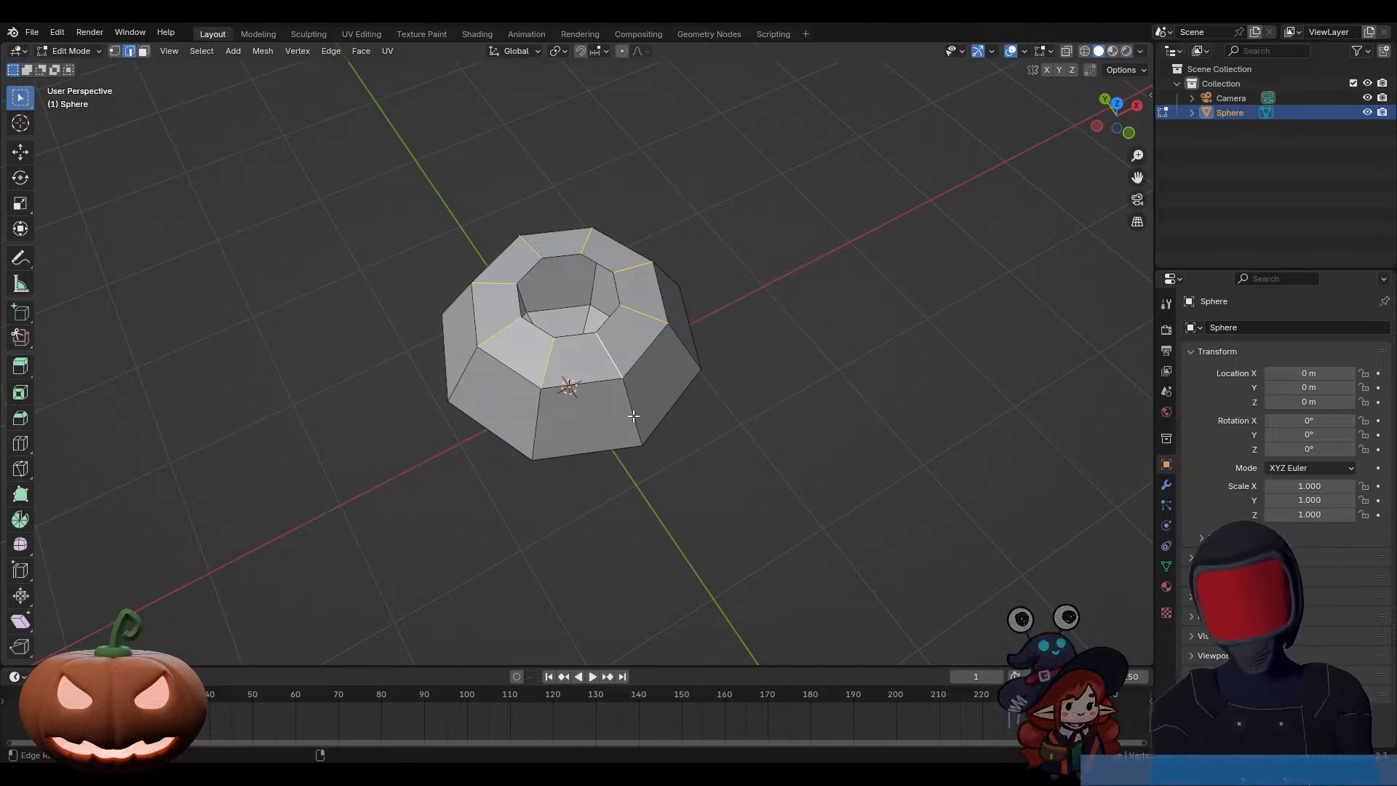
{"action": "middle_click_drag", "start_coordinate": [689, 483], "coordinate": [633, 392]}
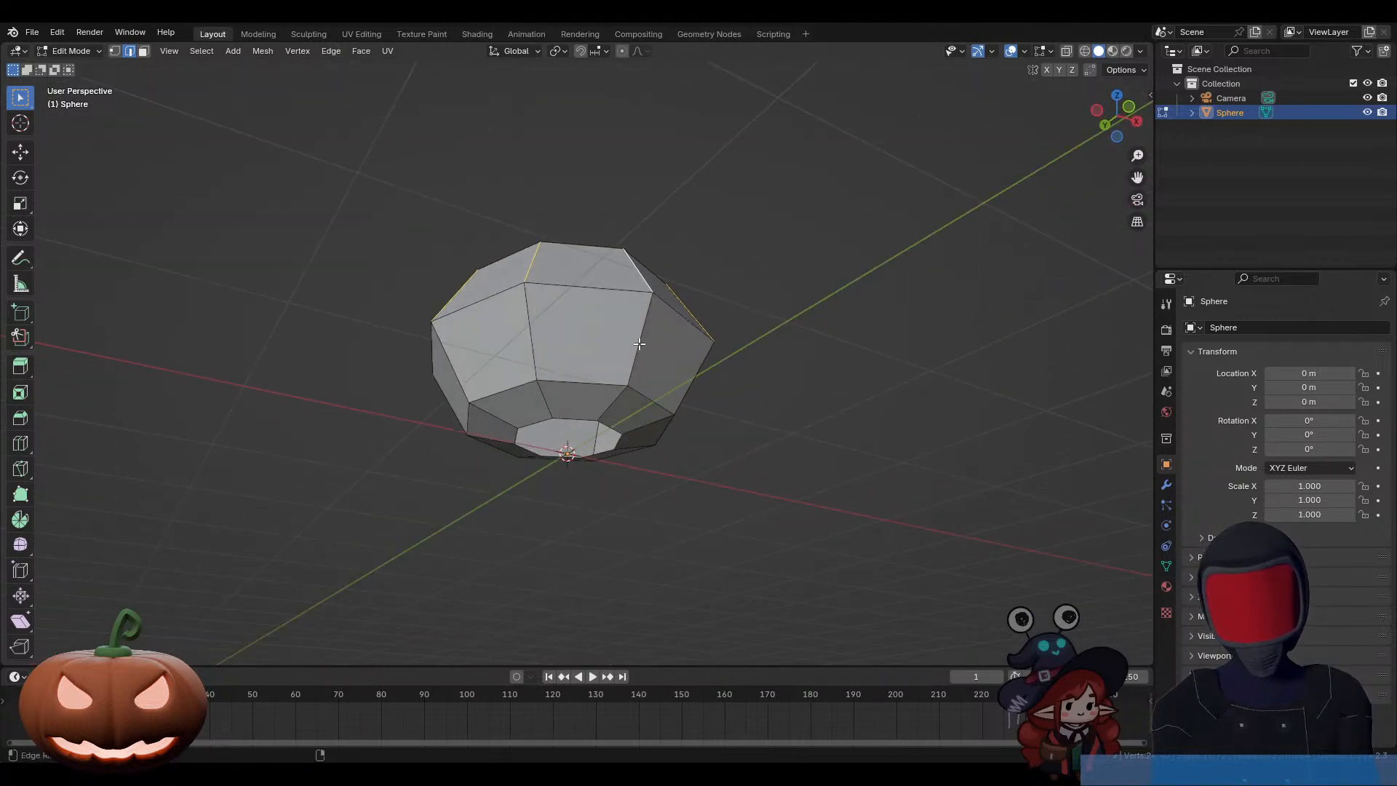
{"action": "left_click", "coordinate": [614, 405], "text": "ctrl+alt+shift"}
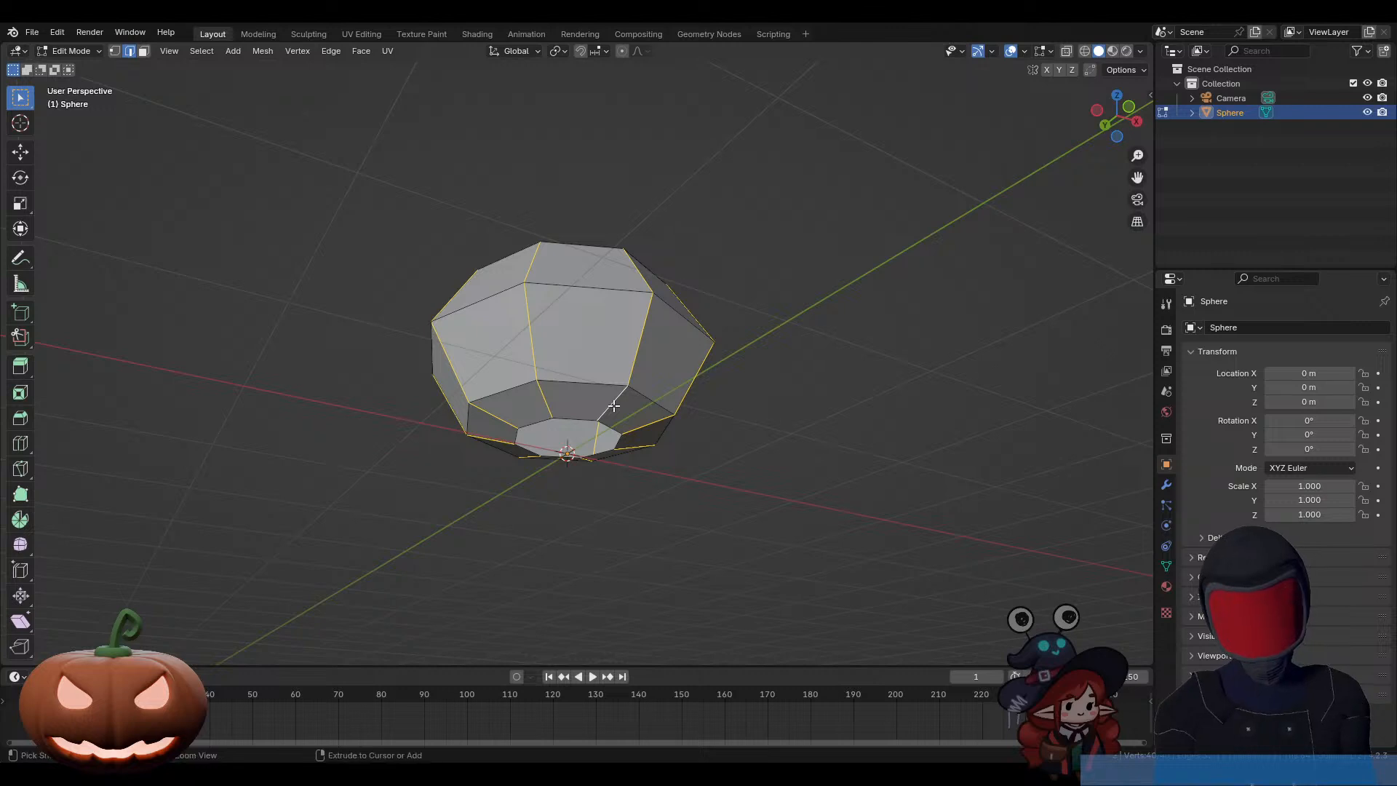
Step: Bevel the selected rib edges with a width of about 0.069 m and 2 segments
{"action": "key", "text": "ctrl+v"}
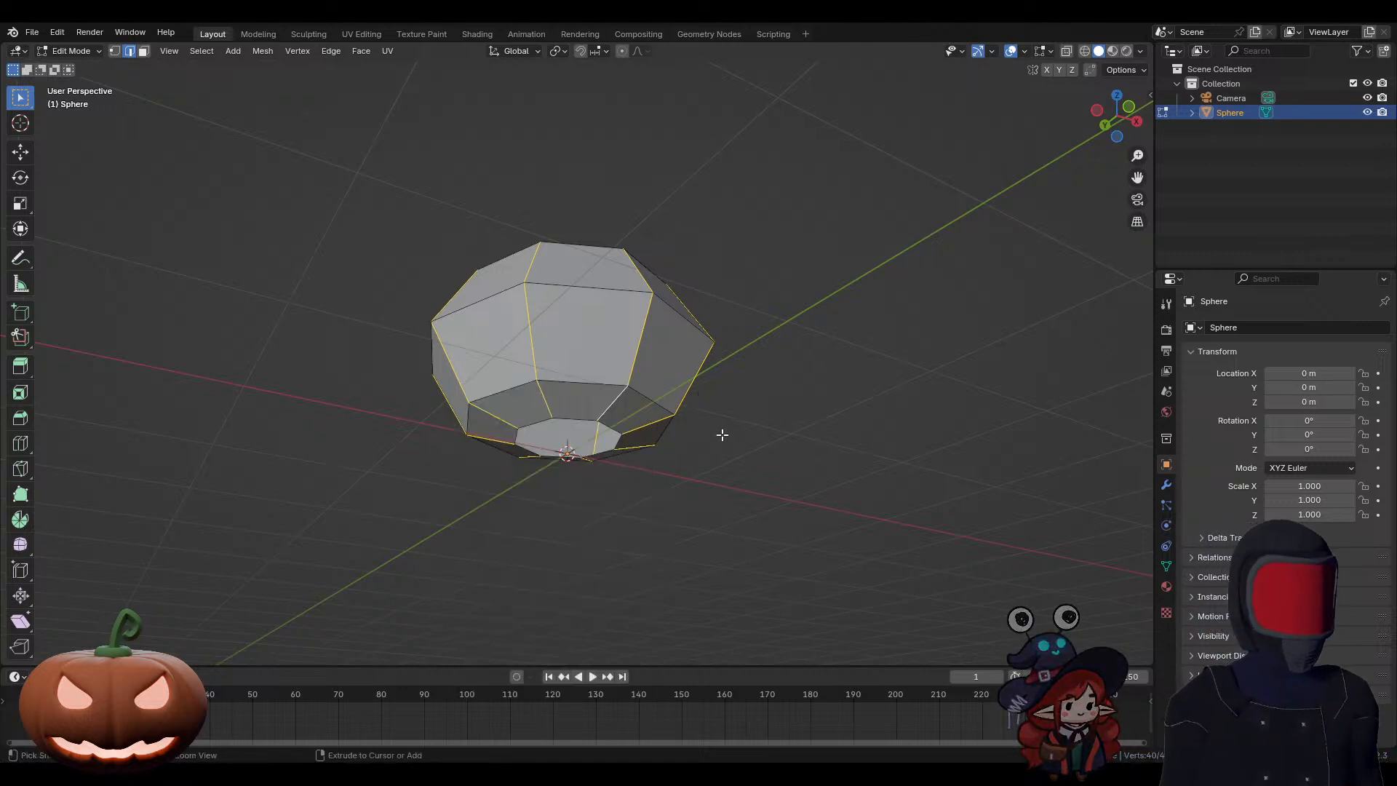
{"action": "key", "text": "ctrl+b"}
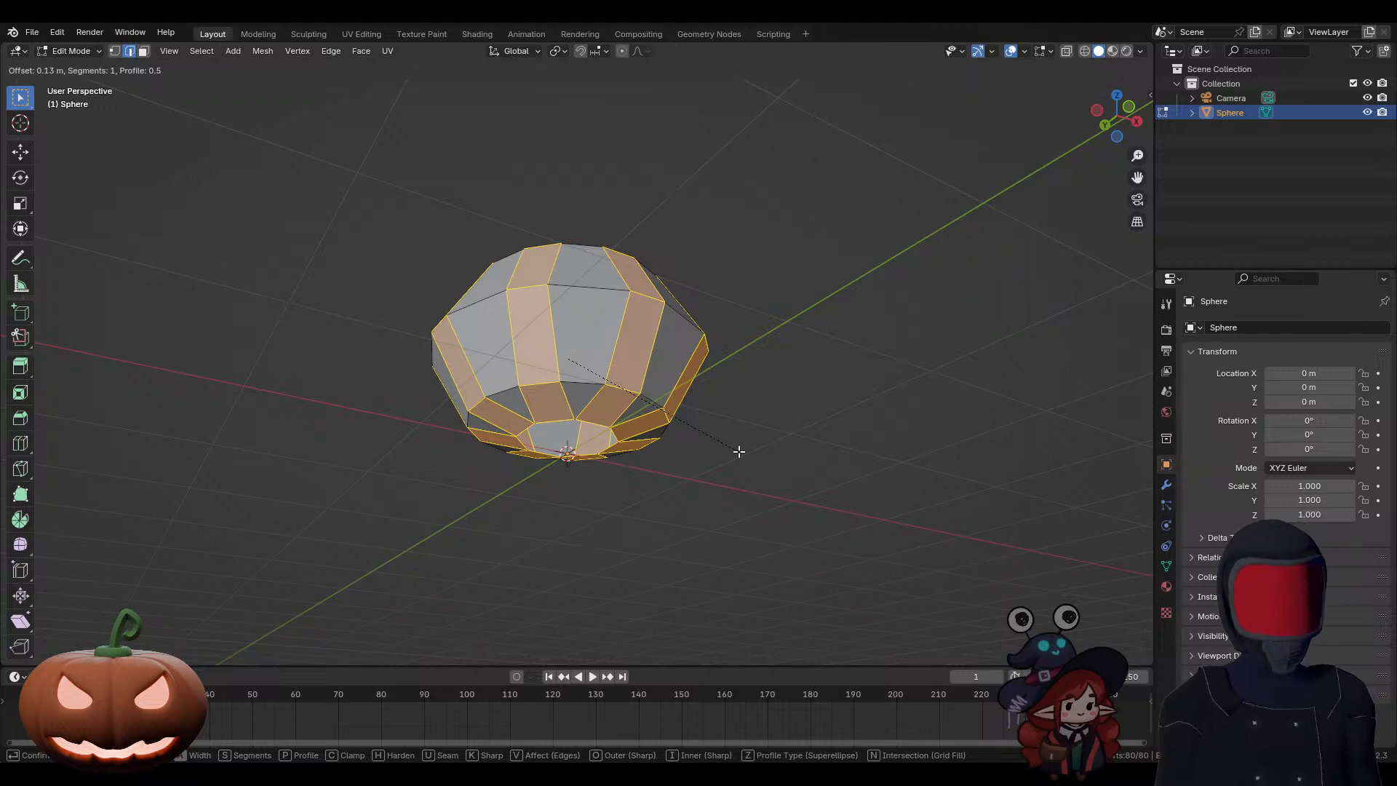
{"action": "scroll", "coordinate": [738, 451], "scroll_direction": "up", "scroll_amount": 1}
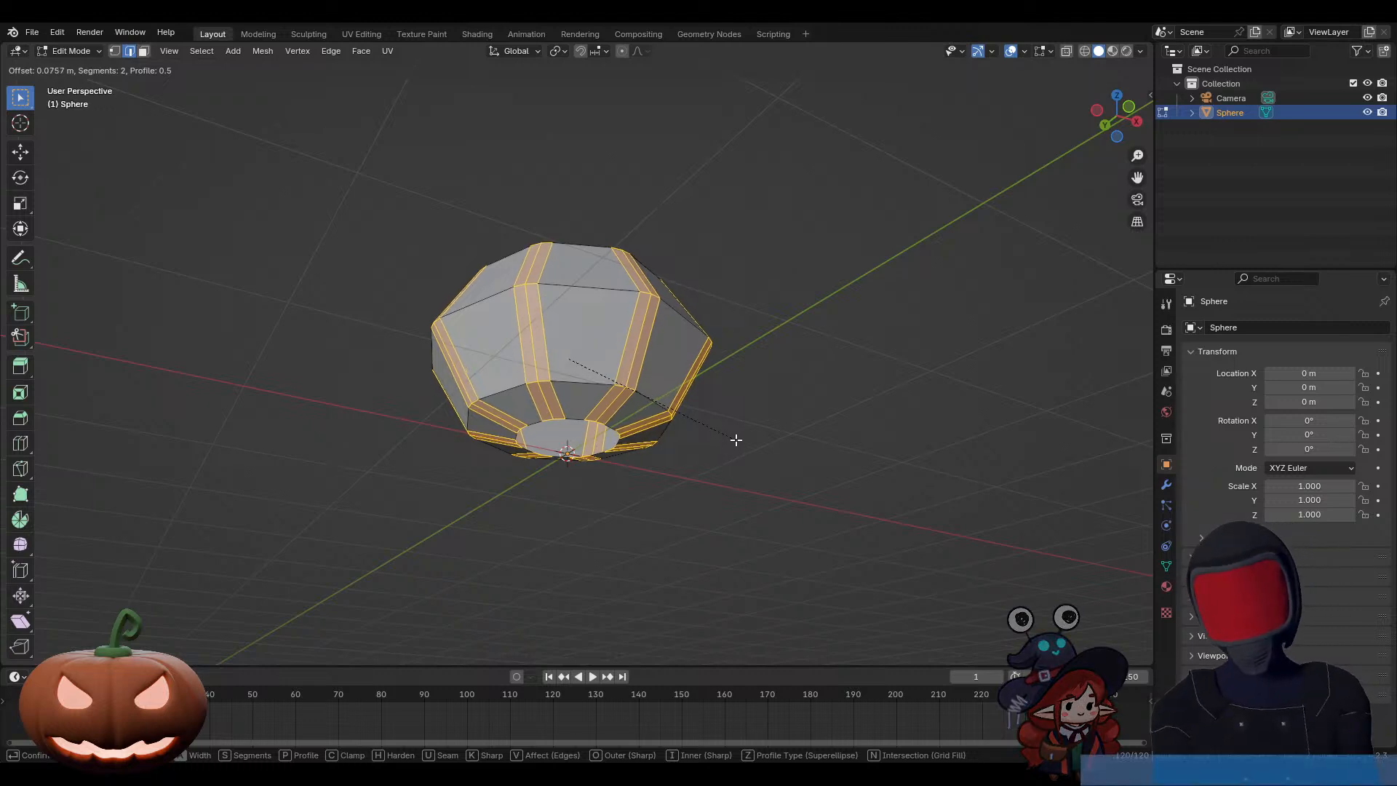
{"action": "left_click", "coordinate": [735, 440]}
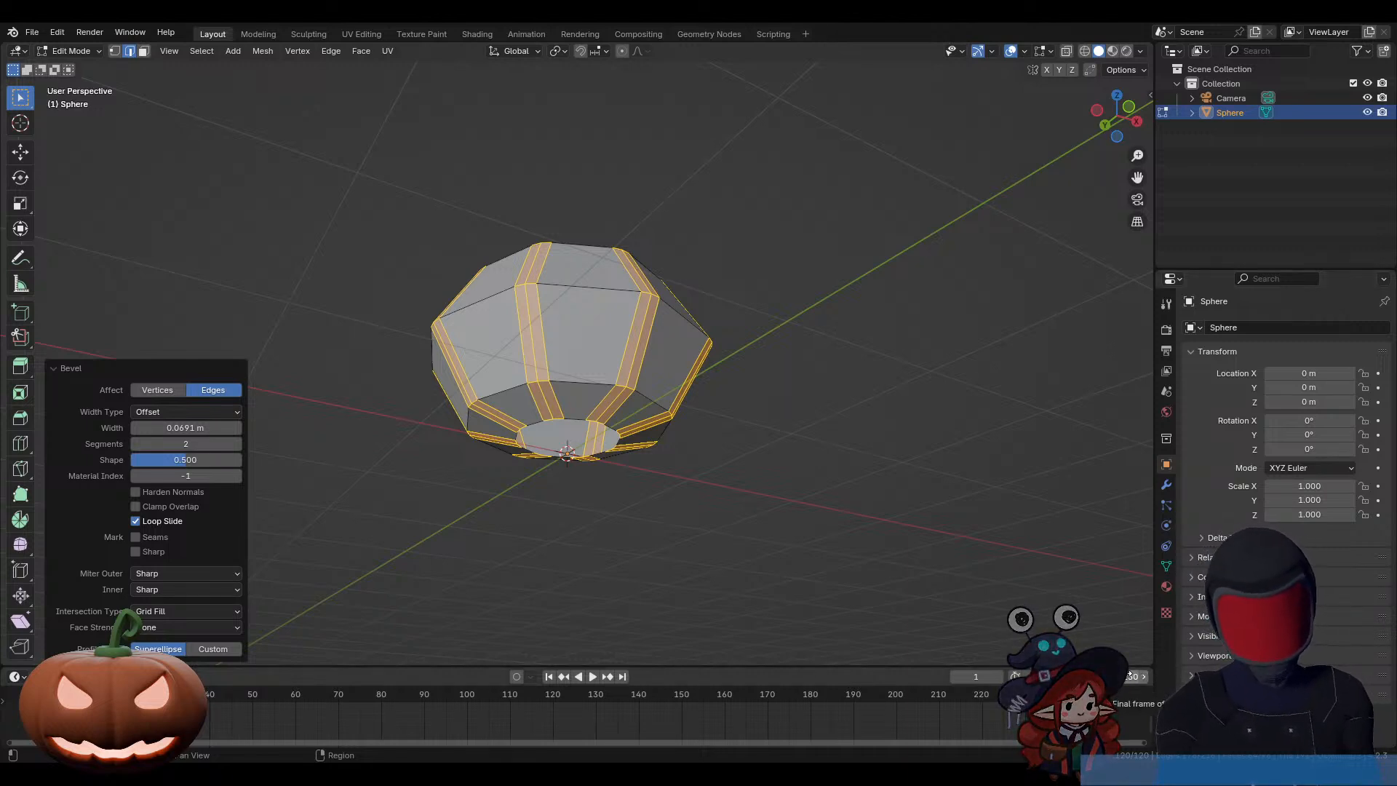
{"action": "middle_click_drag", "start_coordinate": [733, 454], "coordinate": [833, 602]}
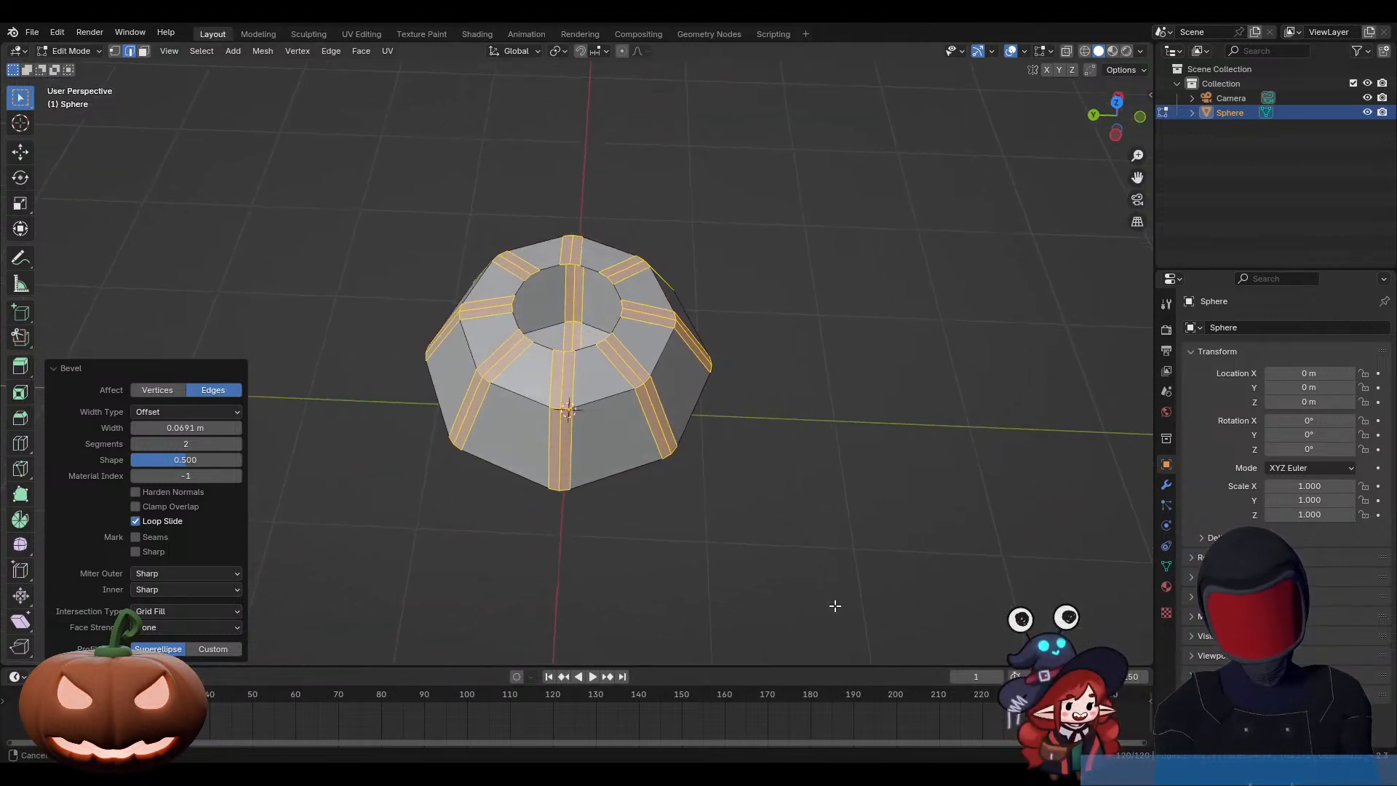
Step: Fill the edge loops of the top and bottom openings with faces, and inset both caps by about 0.15 m
{"action": "left_click", "coordinate": [617, 325], "text": "alt"}
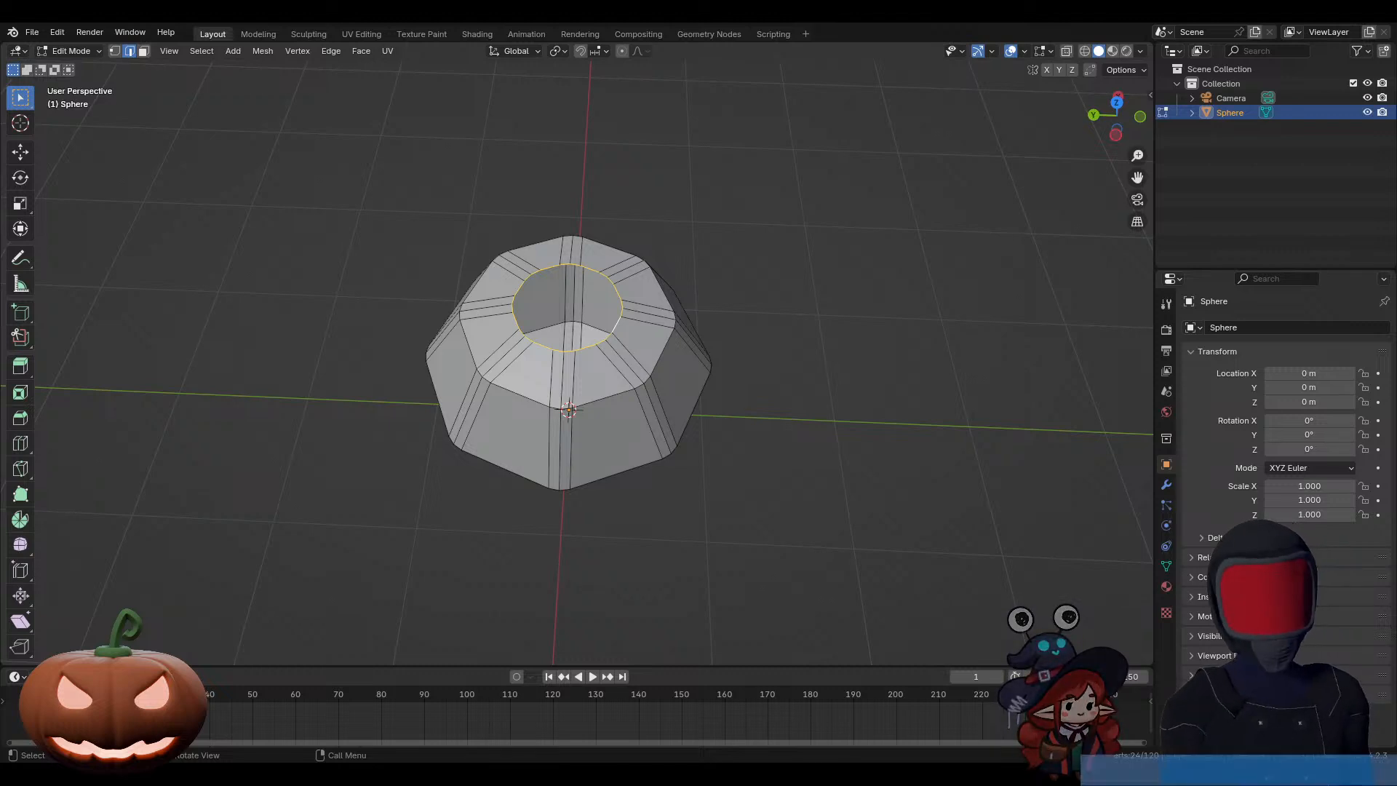
{"action": "mouse_move", "coordinate": [626, 378]}
{"action": "middle_mouse_down"}
{"action": "mouse_move", "coordinate": [624, 414]}
{"action": "mouse_move", "coordinate": [631, 358]}
{"action": "middle_mouse_up"}
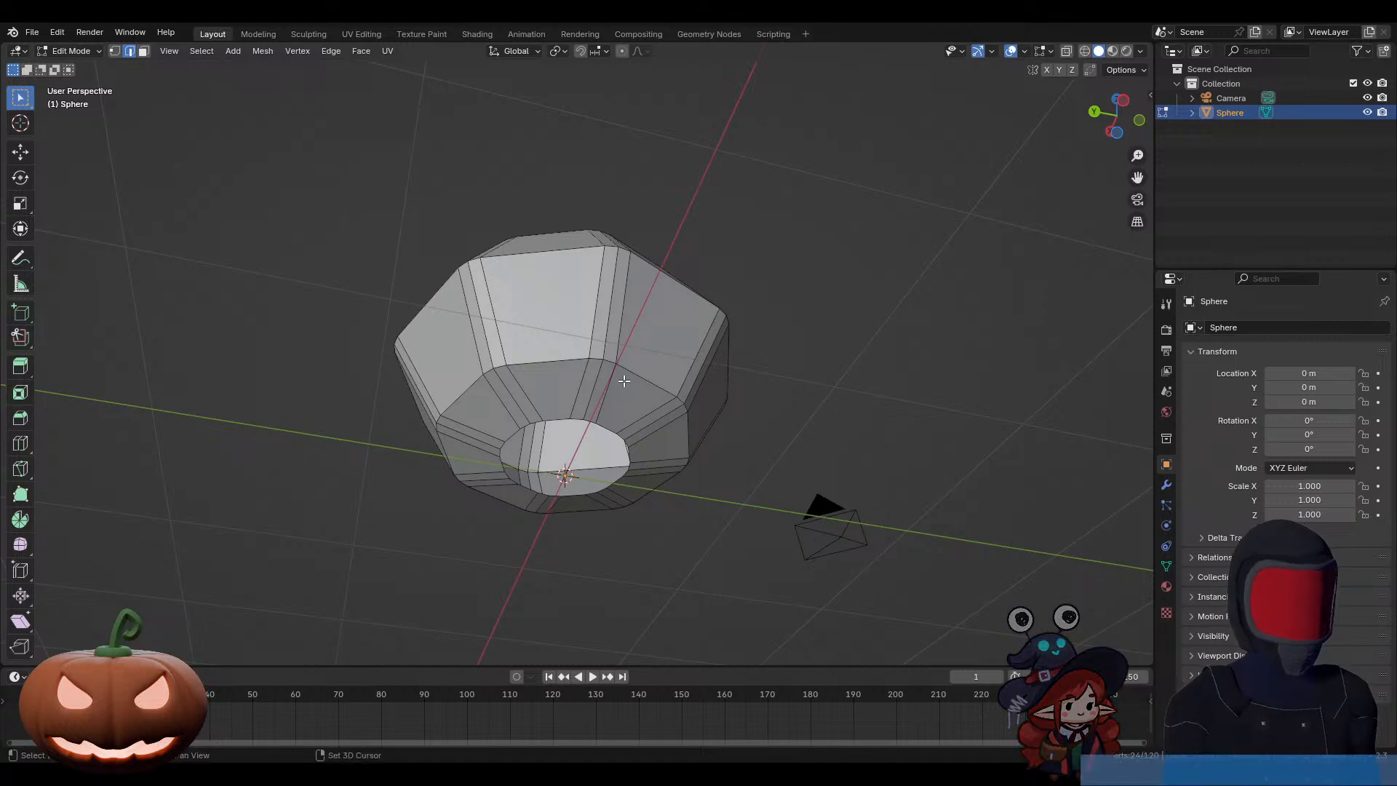
{"action": "left_click", "coordinate": [609, 430], "text": "alt"}
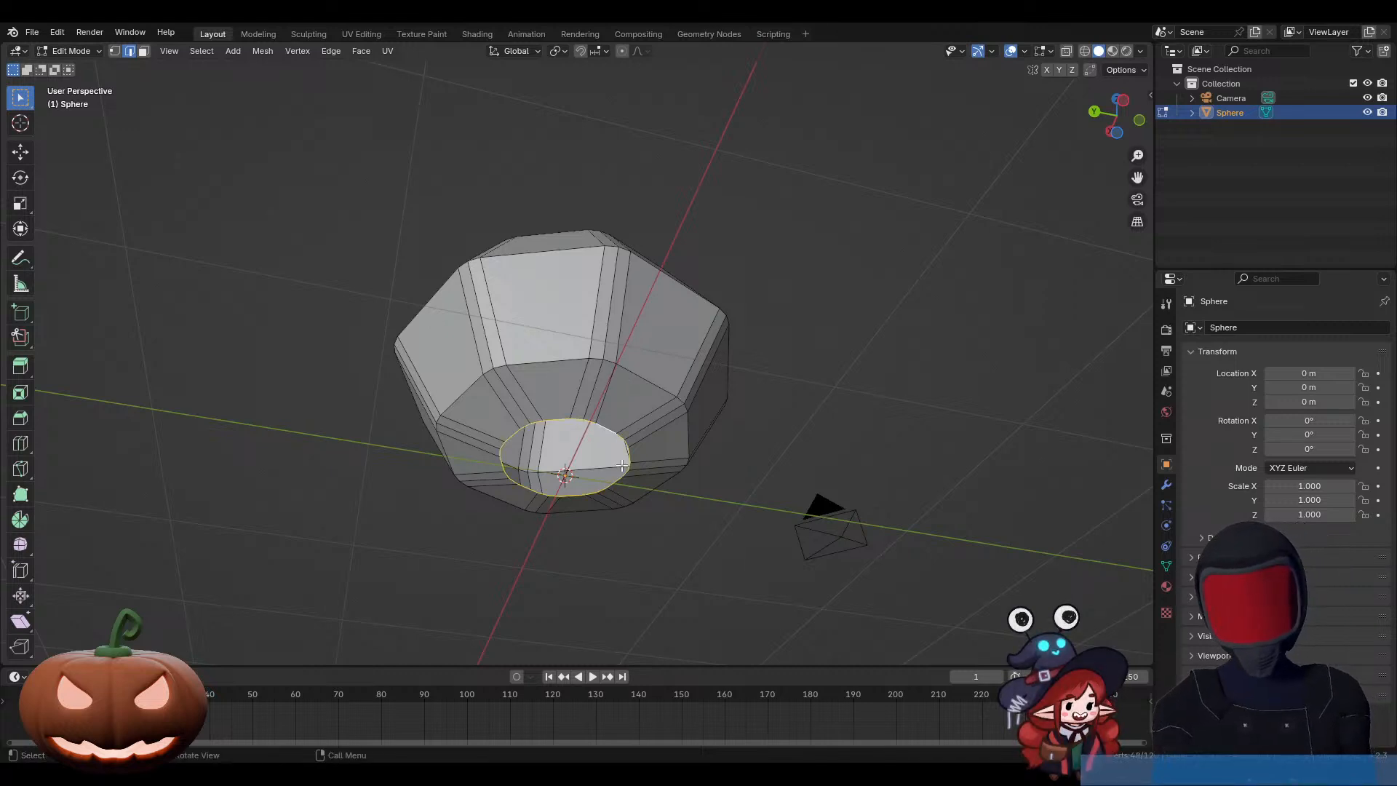
{"action": "middle_click_drag", "start_coordinate": [639, 380], "coordinate": [652, 517]}
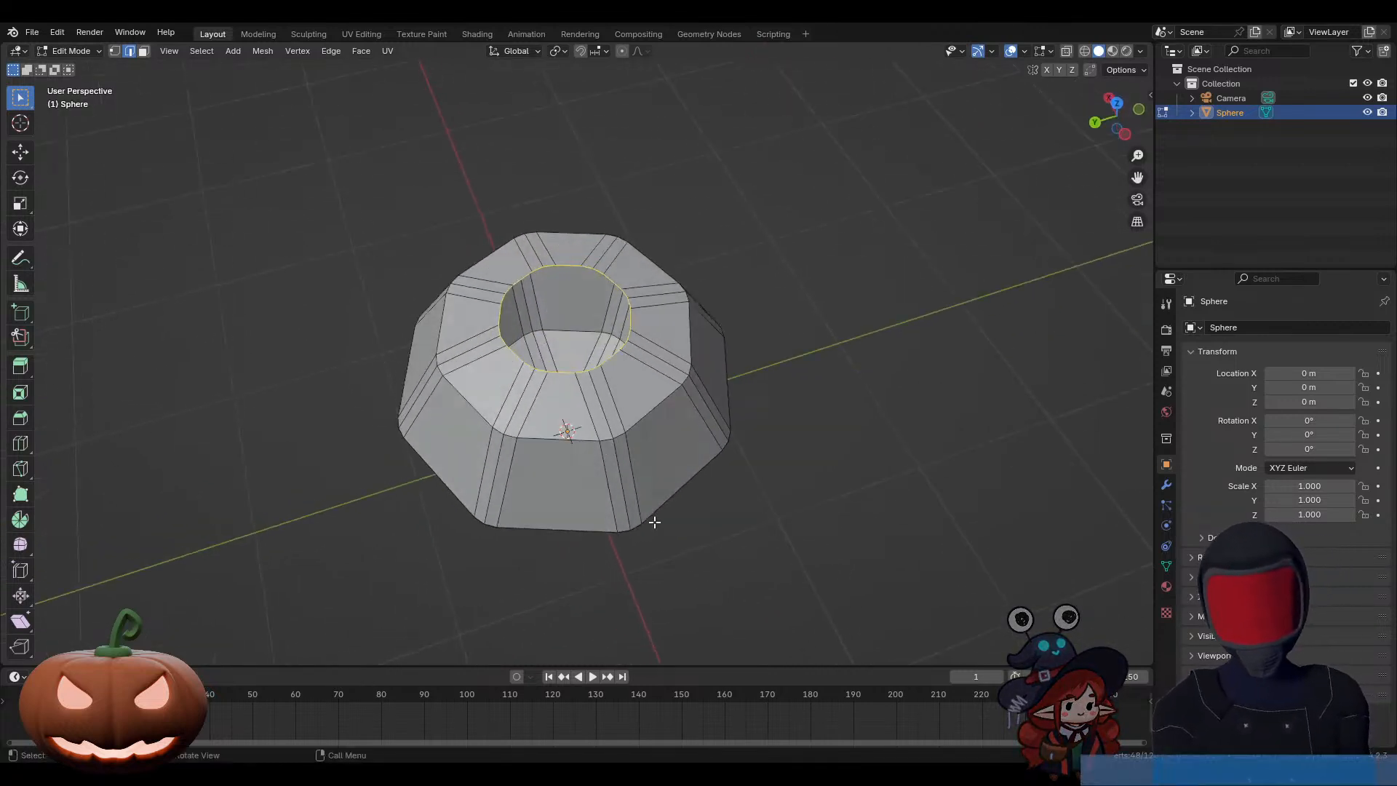
{"action": "key", "text": "f"}
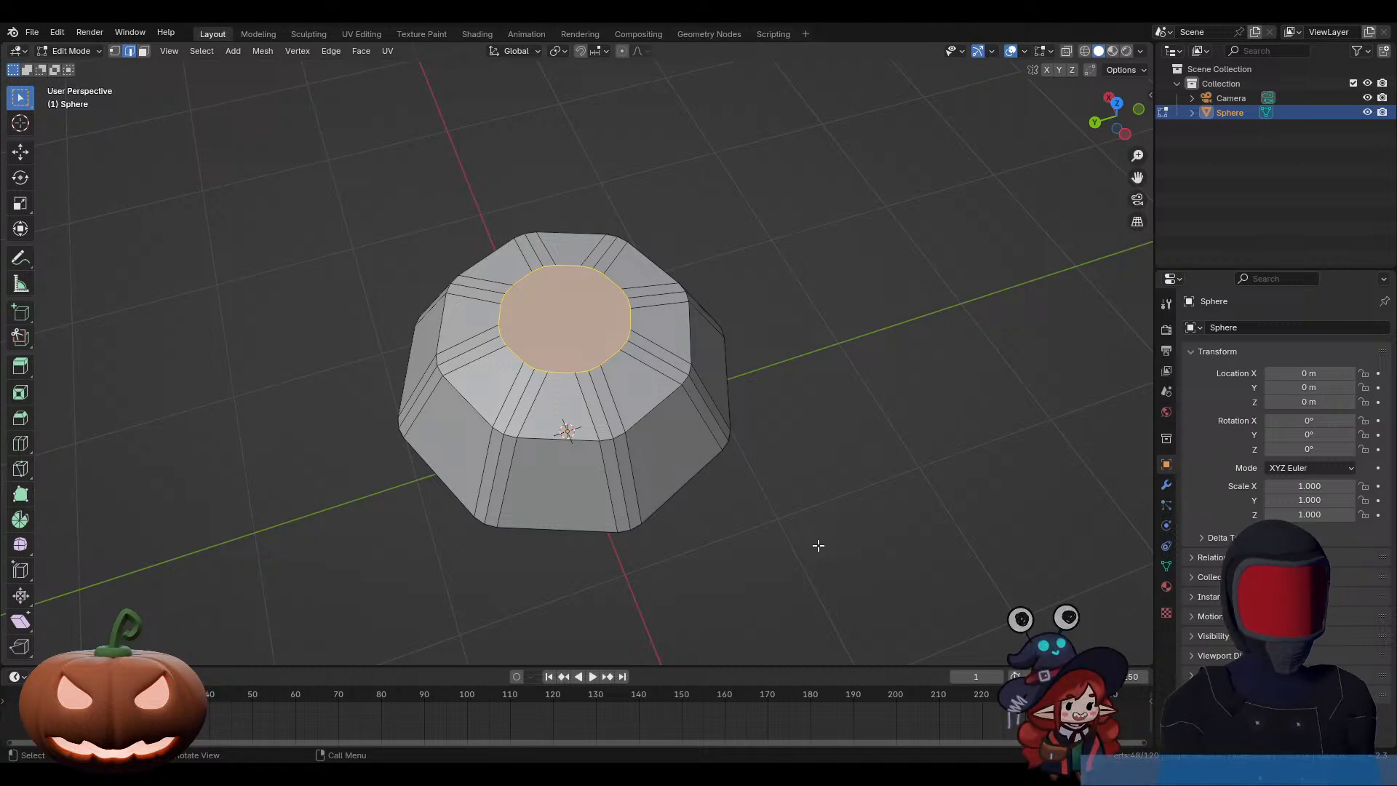
{"action": "key", "text": "i"}
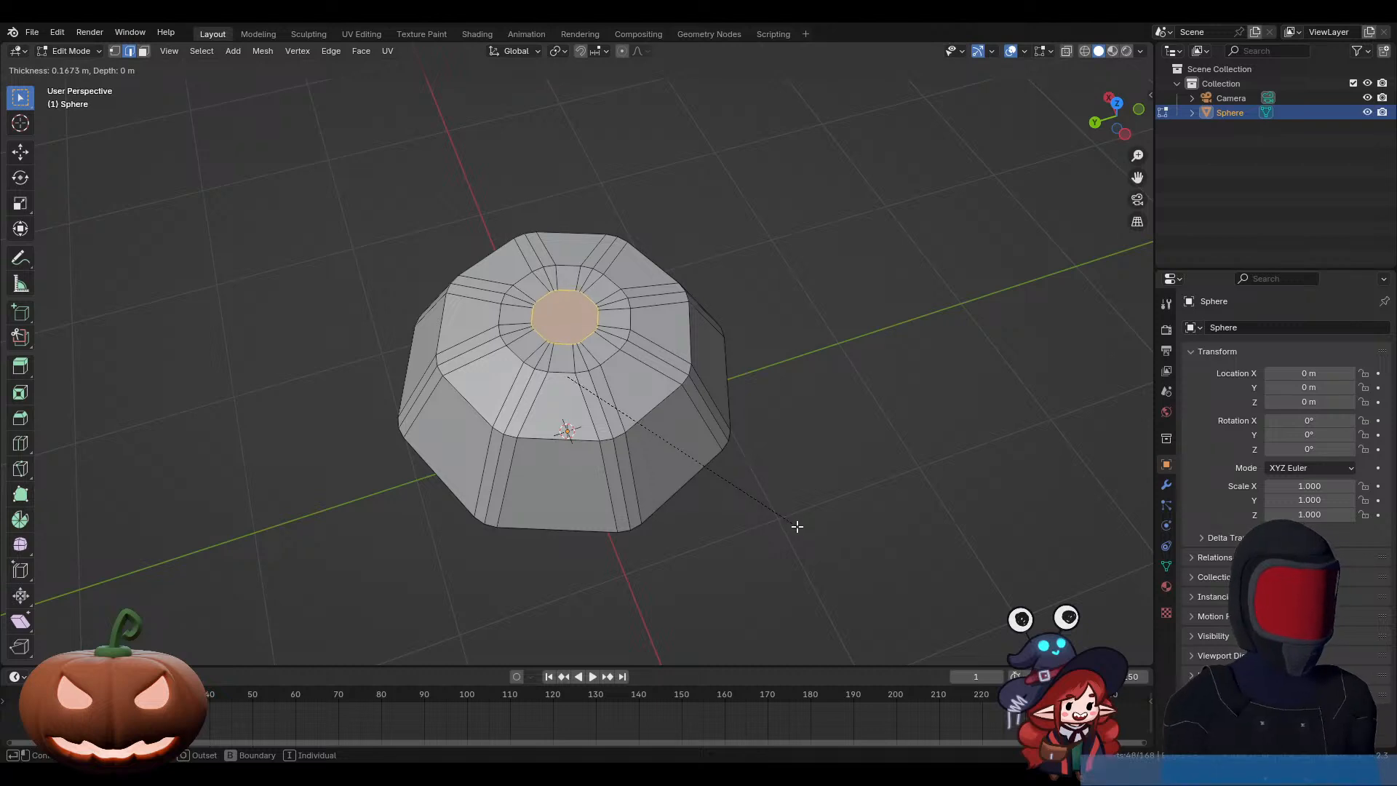
{"action": "left_click", "coordinate": [798, 527]}
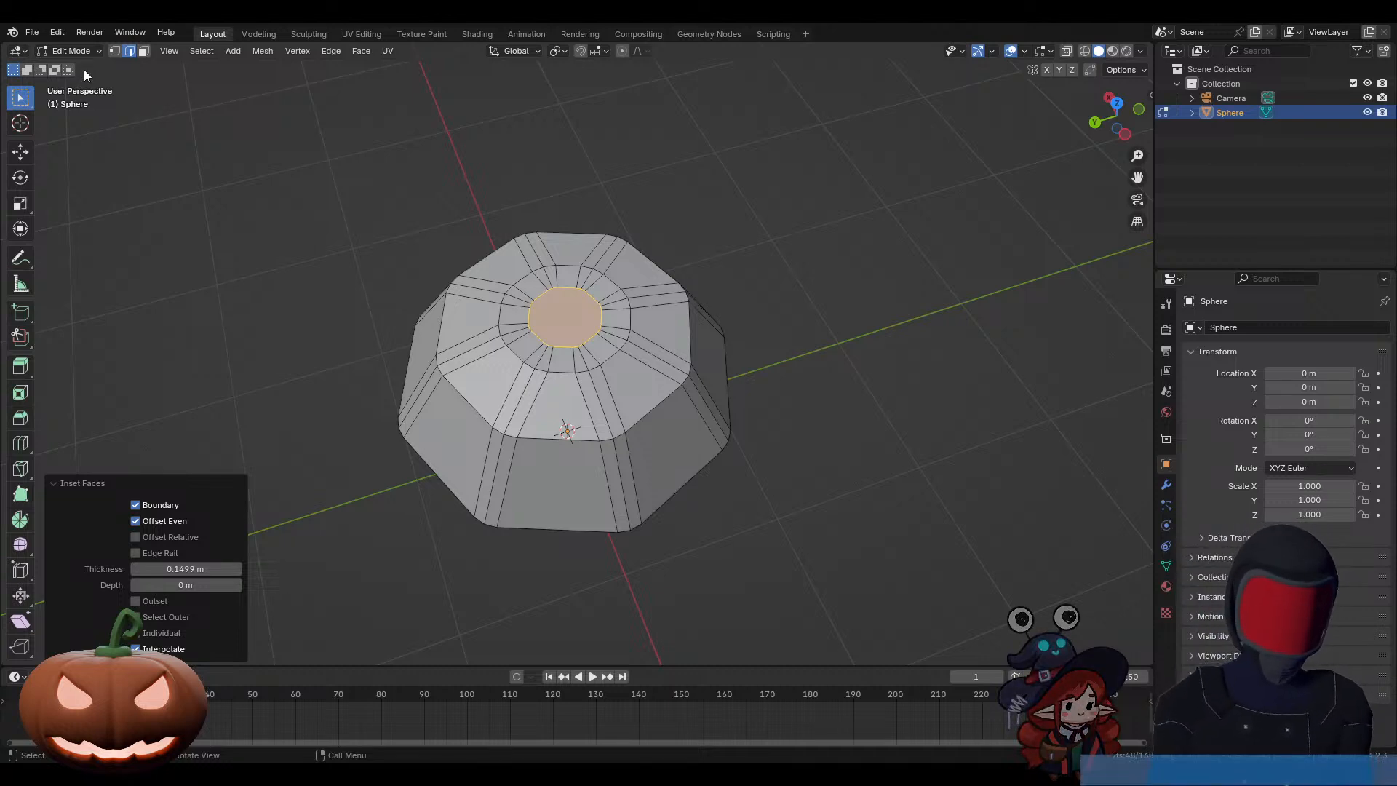
Step: Open the add-on preferences and search the add-ons for "tool"
{"action": "left_click", "coordinate": [61, 32]}
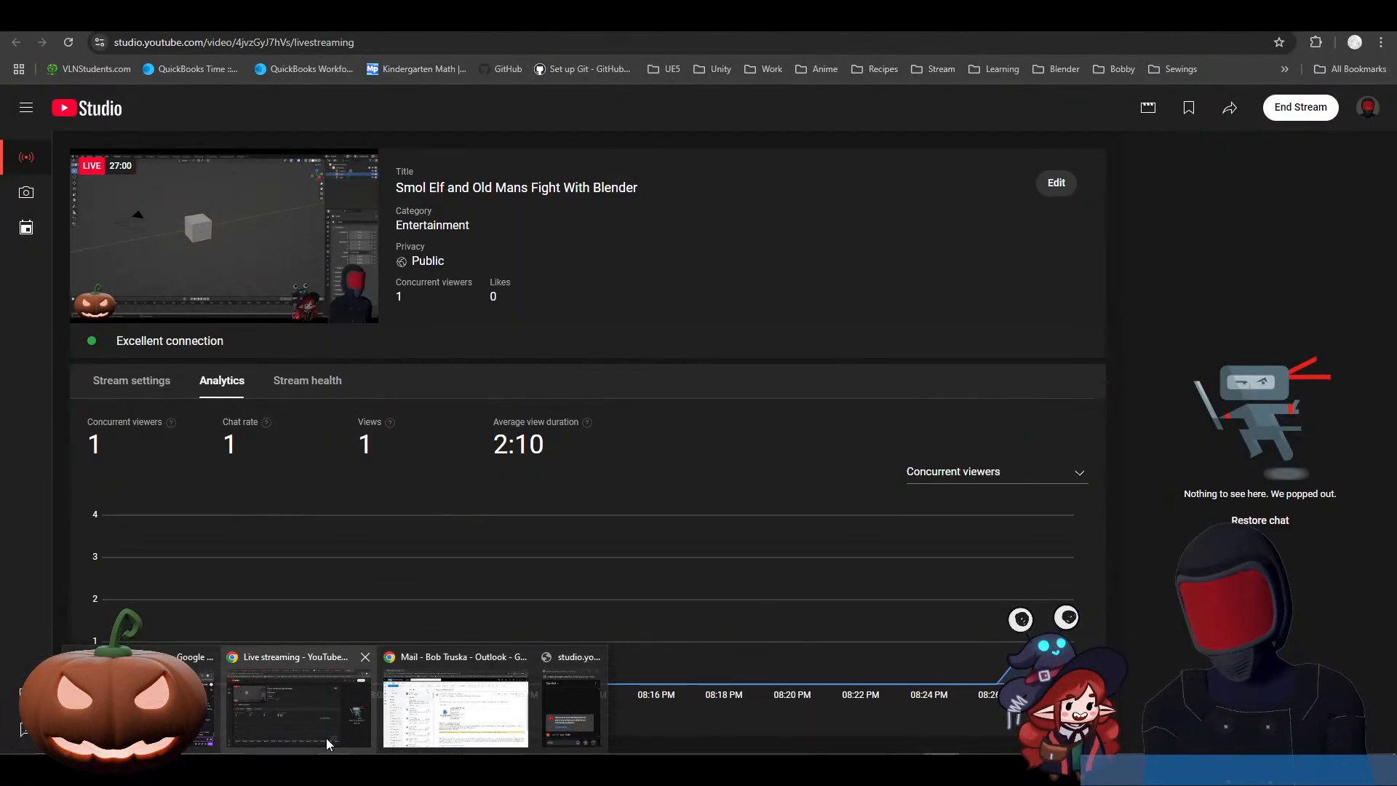
{"action": "mouse_move", "coordinate": [326, 738]}
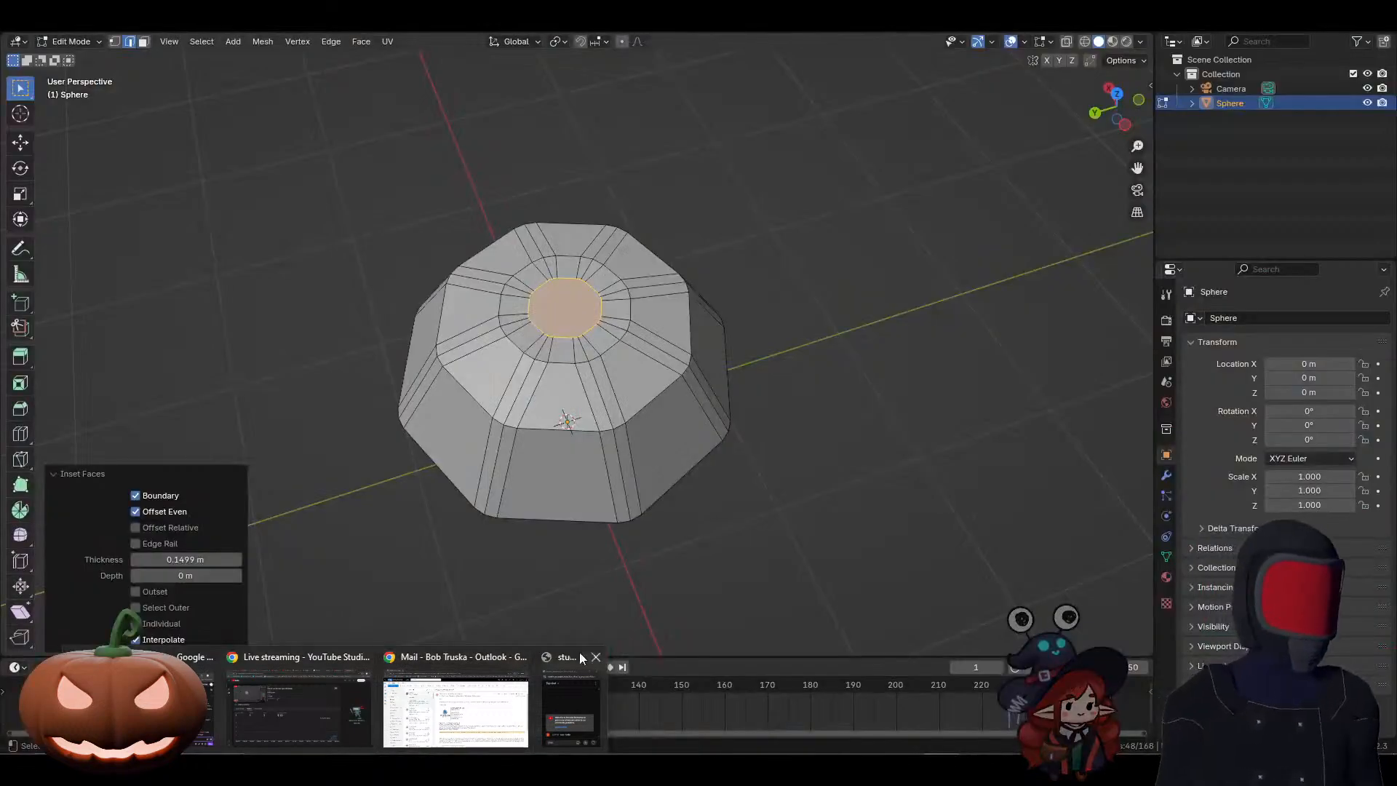
{"action": "mouse_move", "coordinate": [255, 707]}
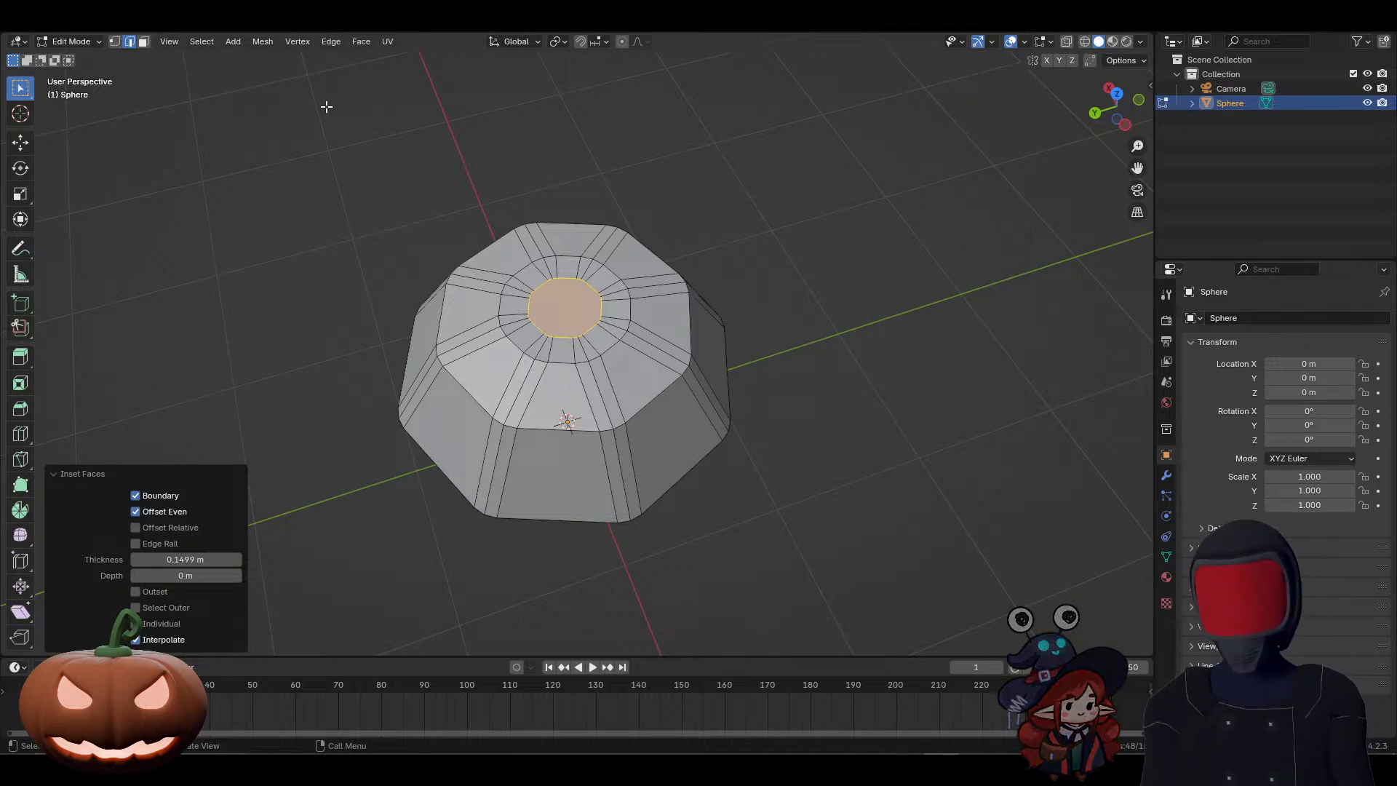
{"action": "left_click", "coordinate": [40, 33]}
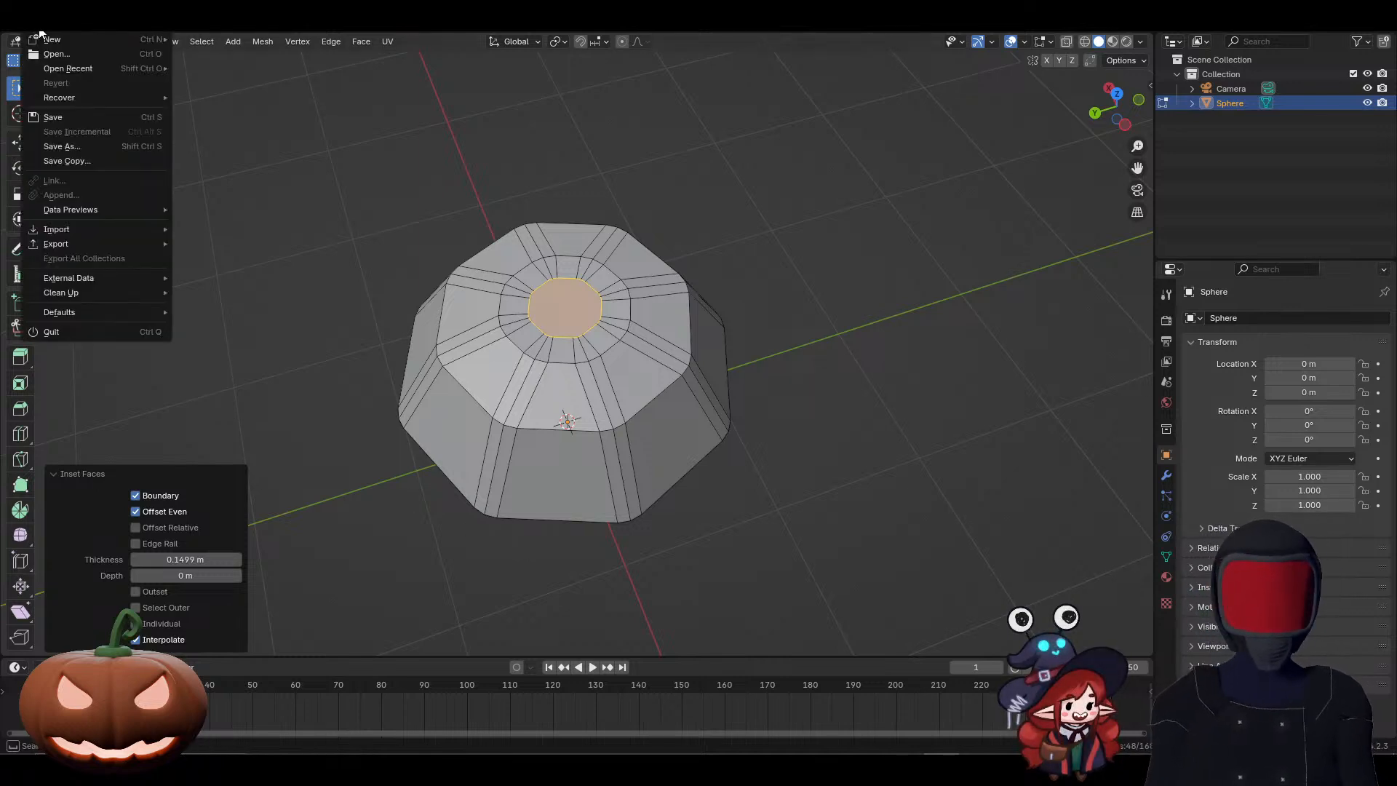
{"action": "mouse_move", "coordinate": [65, 32]}
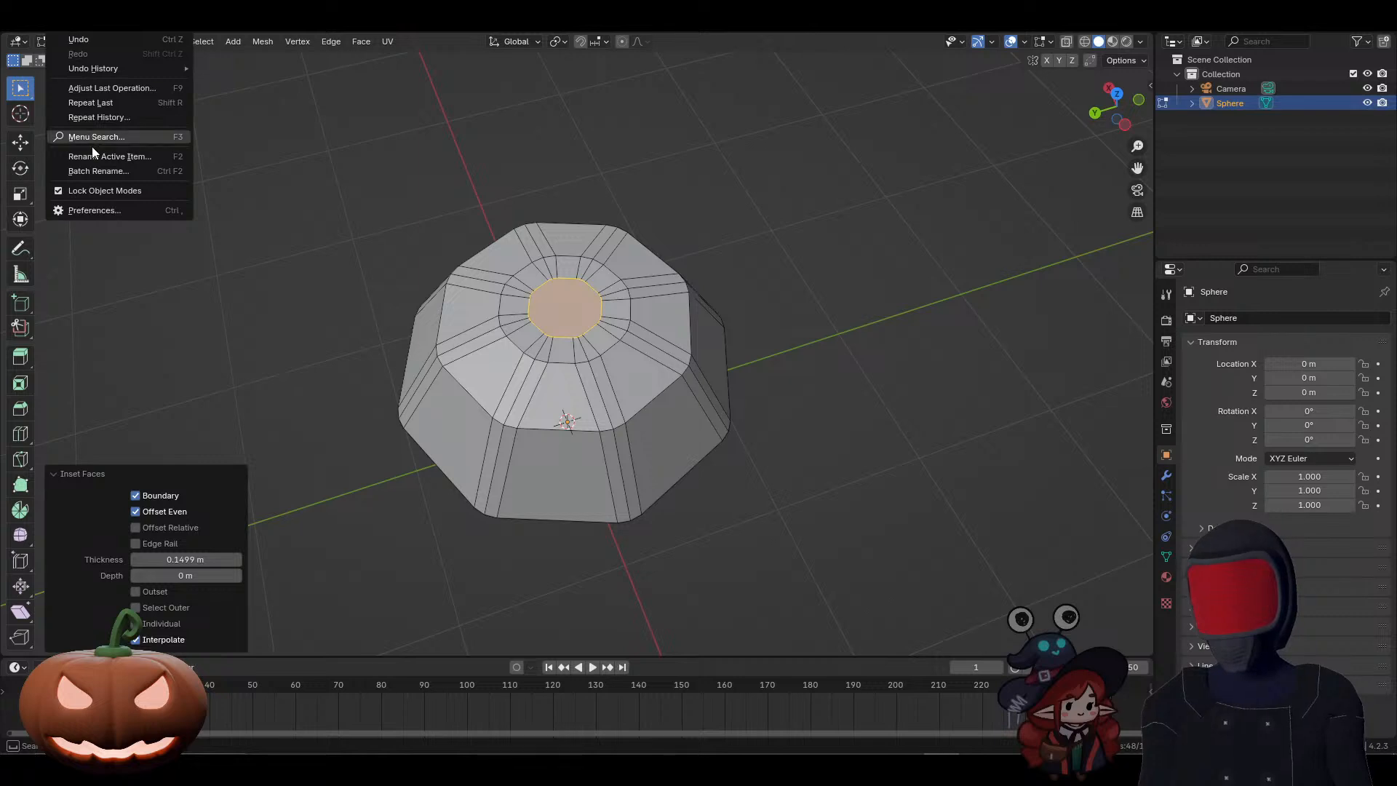
{"action": "left_click", "coordinate": [82, 212]}
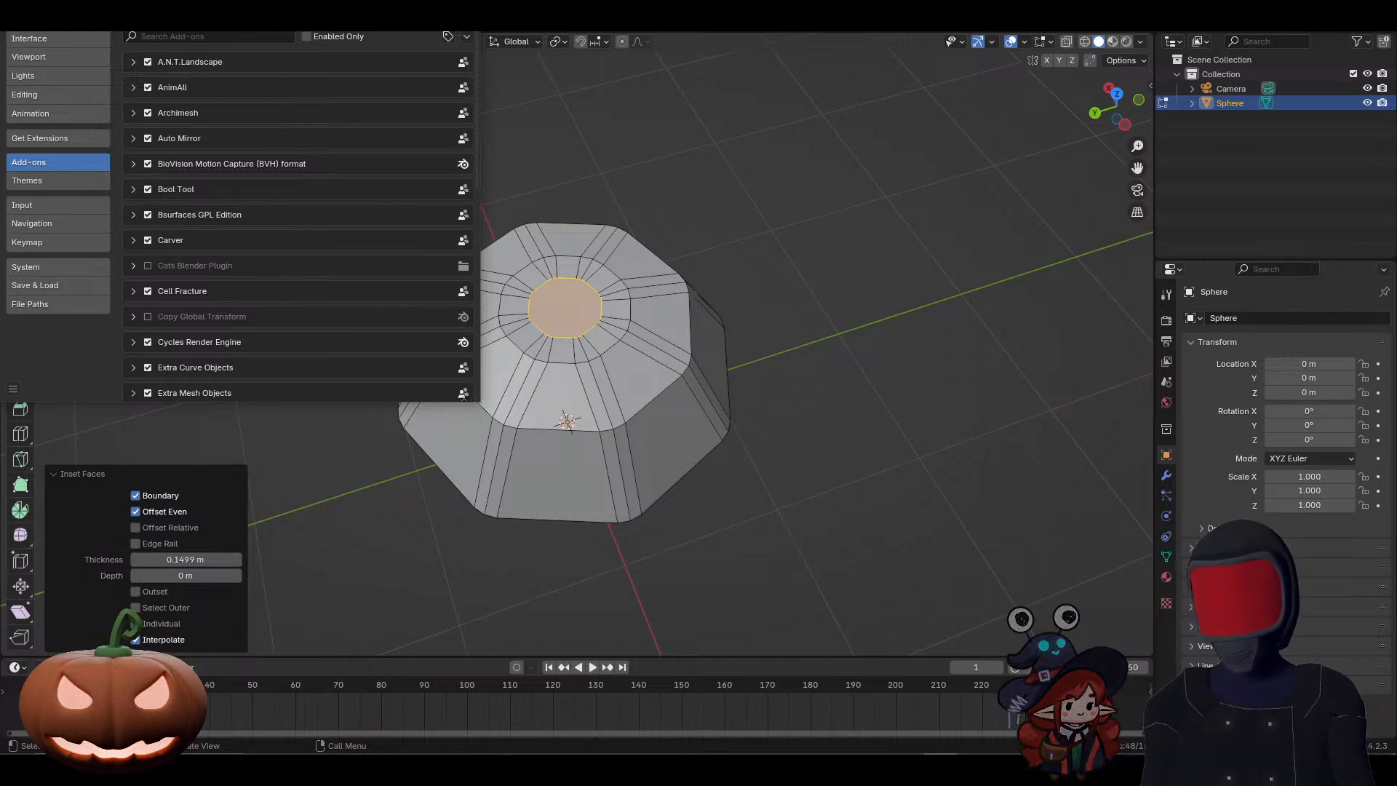
{"action": "left_click_drag", "start_coordinate": [165, 13], "coordinate": [453, 99]}
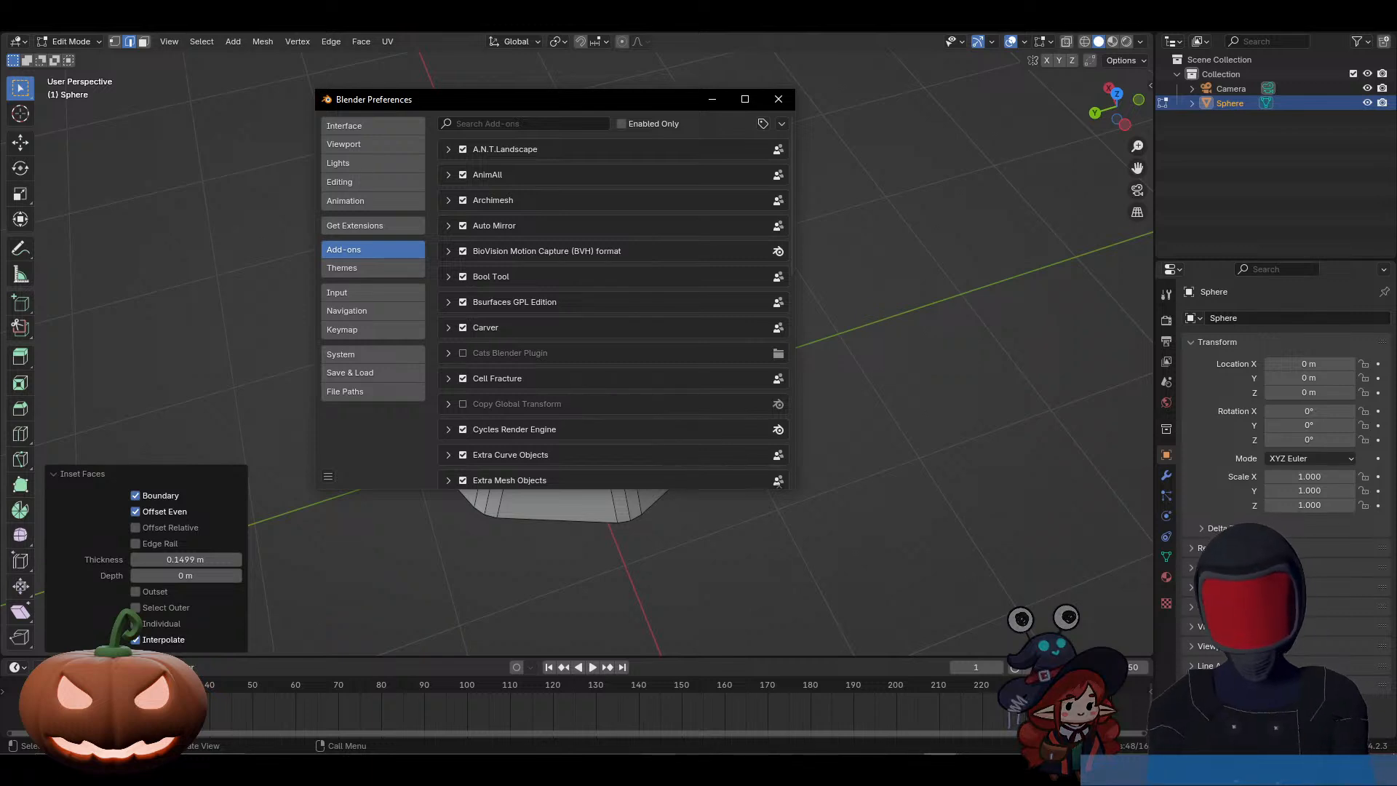
{"action": "left_click", "coordinate": [407, 770]}
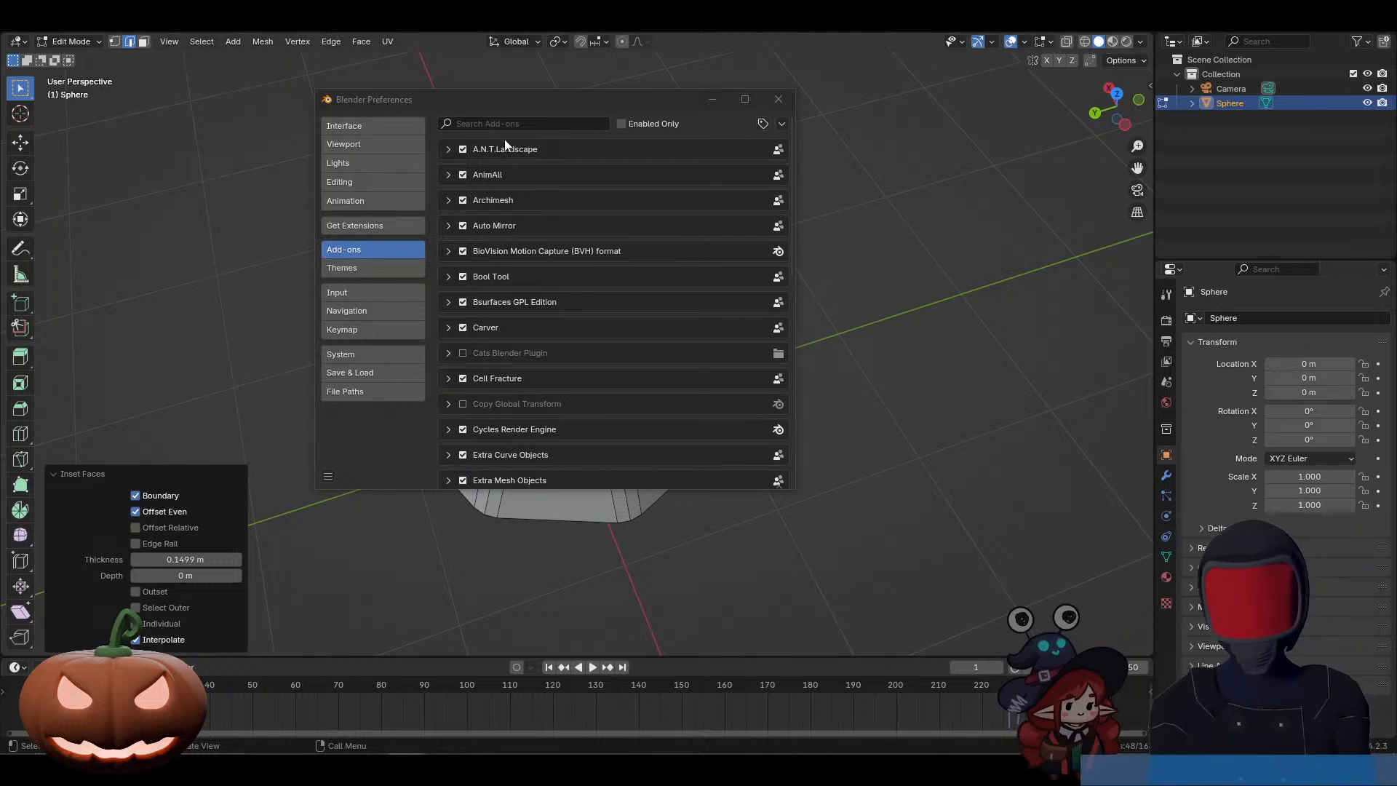
{"action": "left_click", "coordinate": [493, 123]}
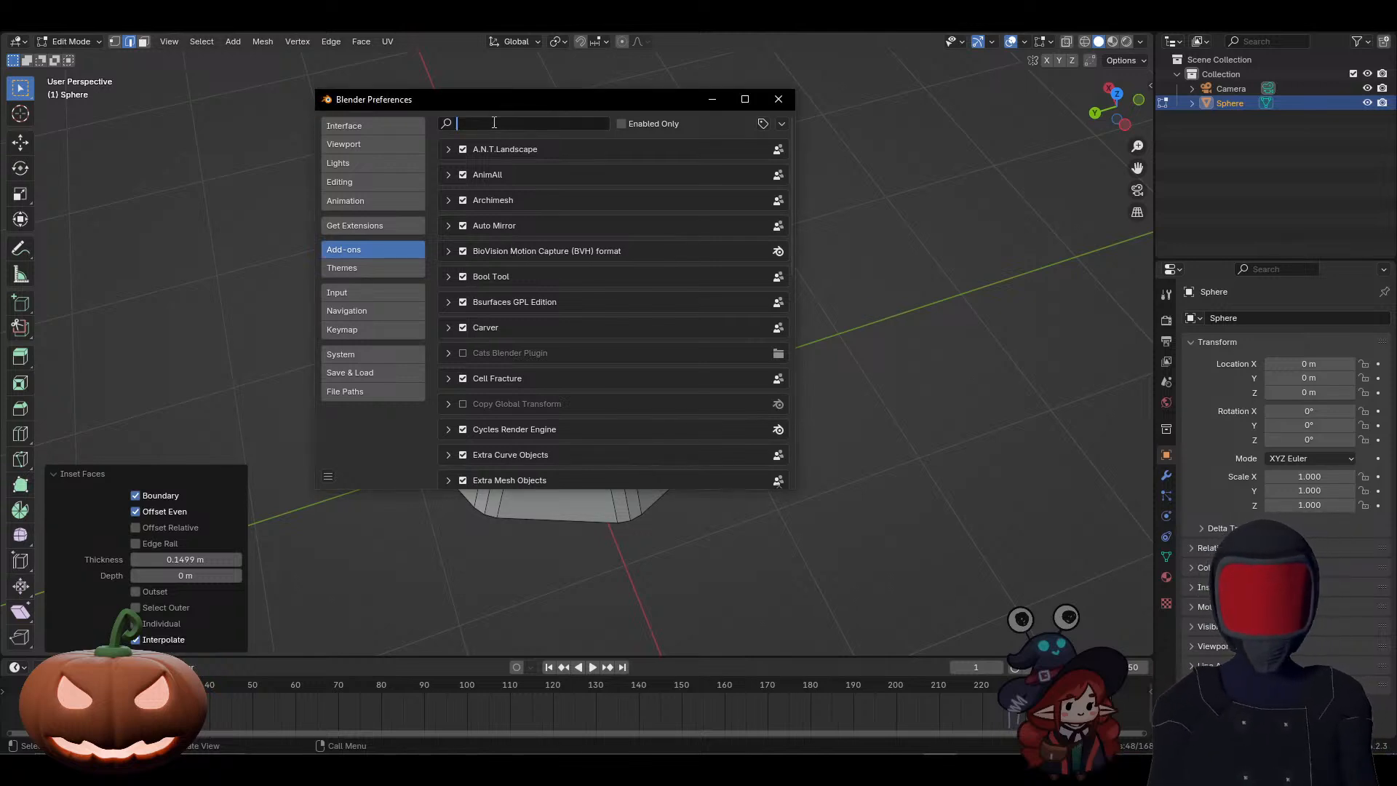
{"action": "type", "text": "tool"}
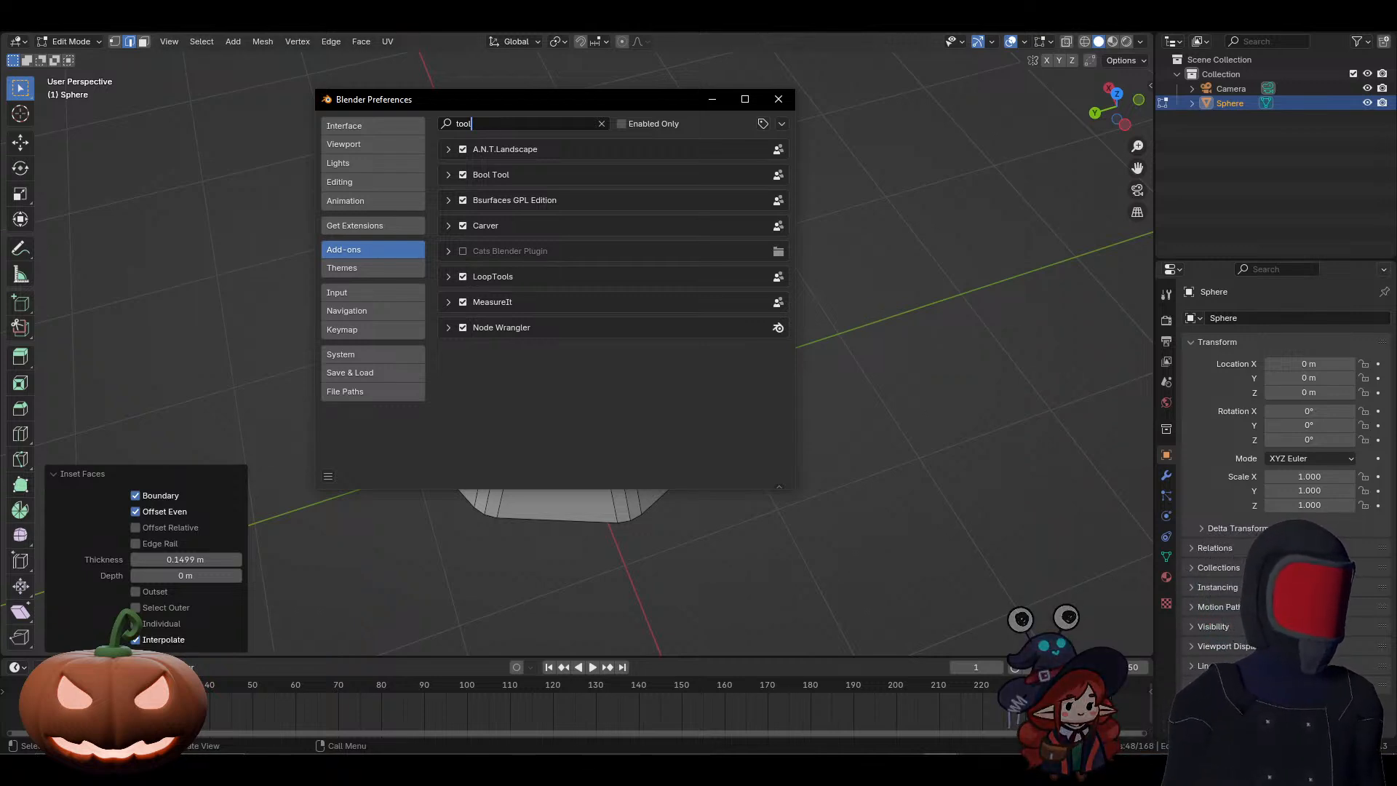
Step: Switch to the Discord stream window and view the participant's shared screen enlarged
{"action": "left_click_drag", "start_coordinate": [1396, 115], "coordinate": [948, 87]}
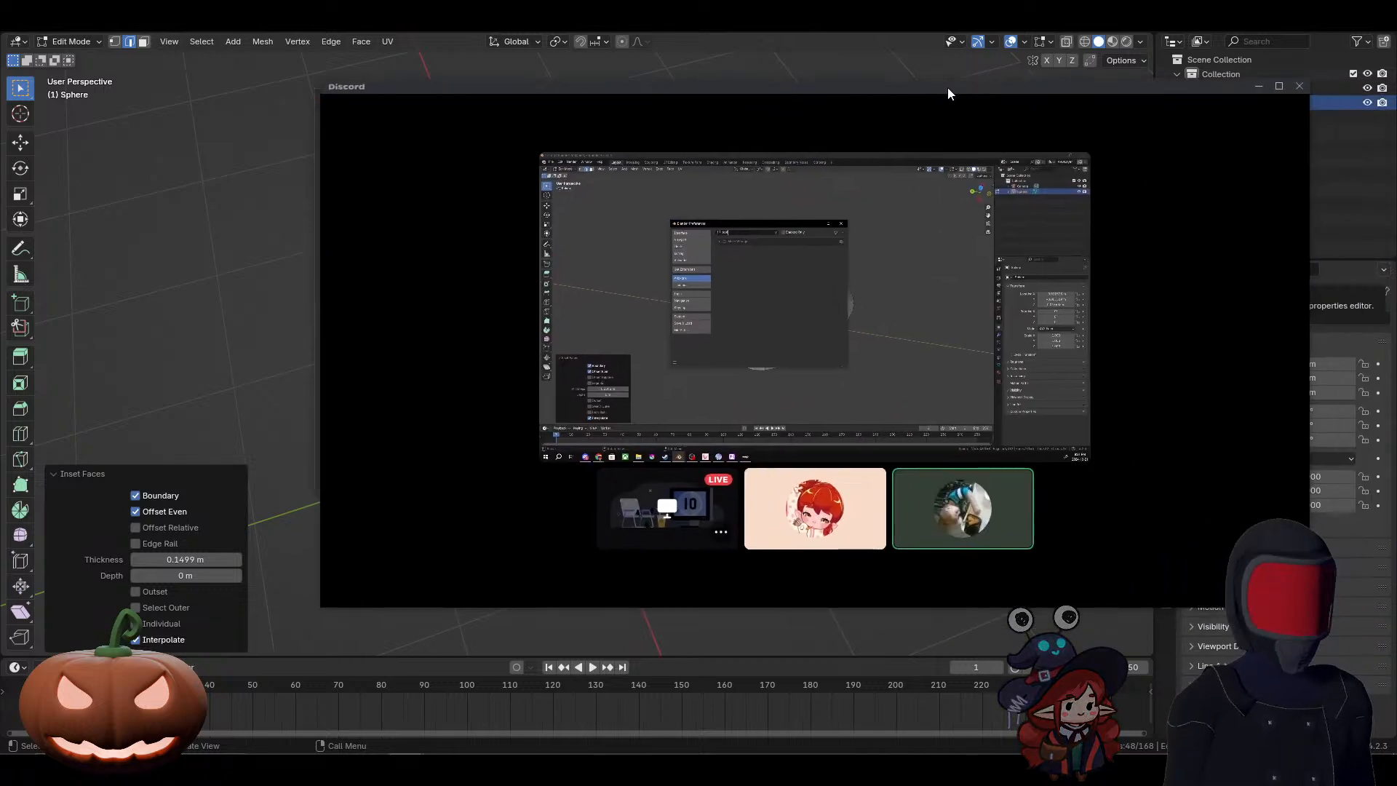
{"action": "double_click", "coordinate": [947, 88]}
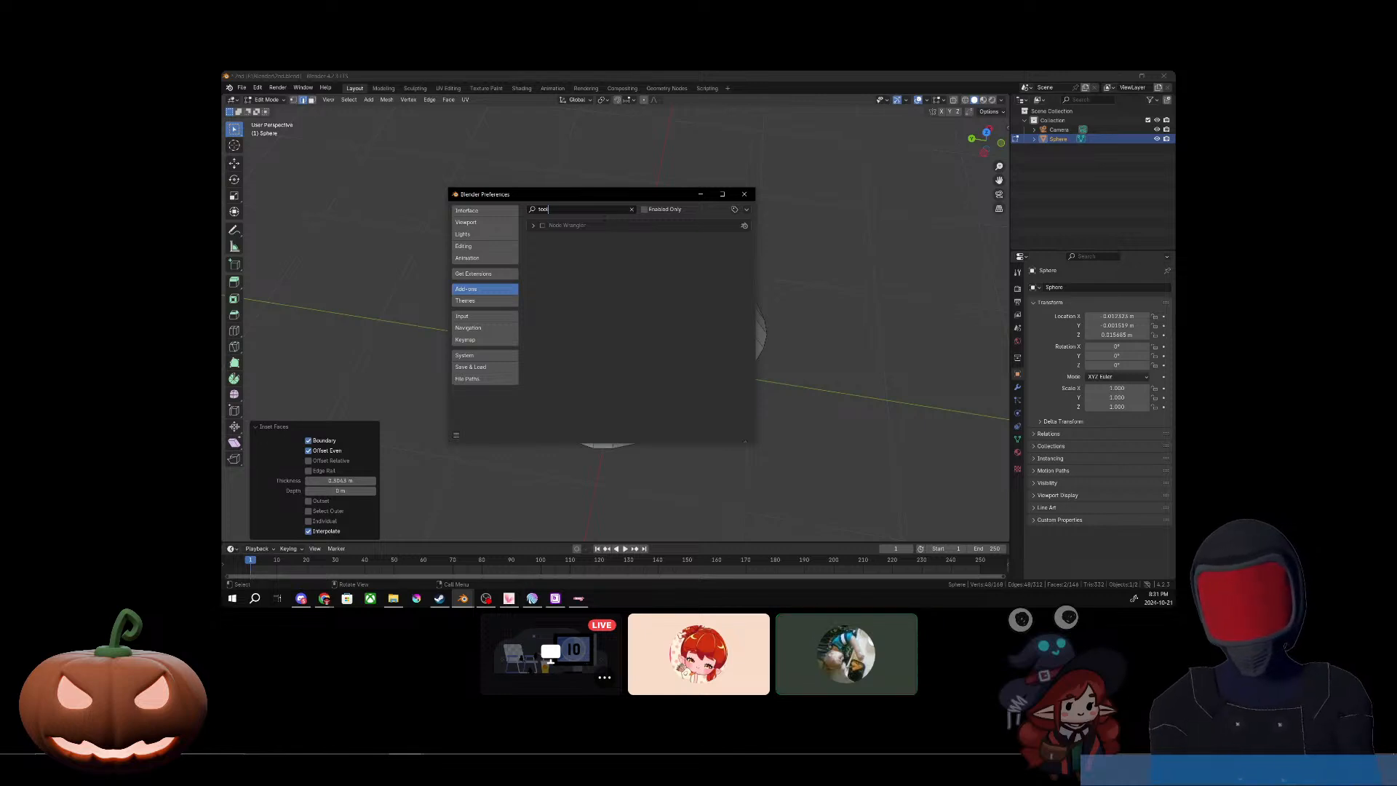
{"action": "left_click_drag", "start_coordinate": [947, 36], "coordinate": [1396, 78]}
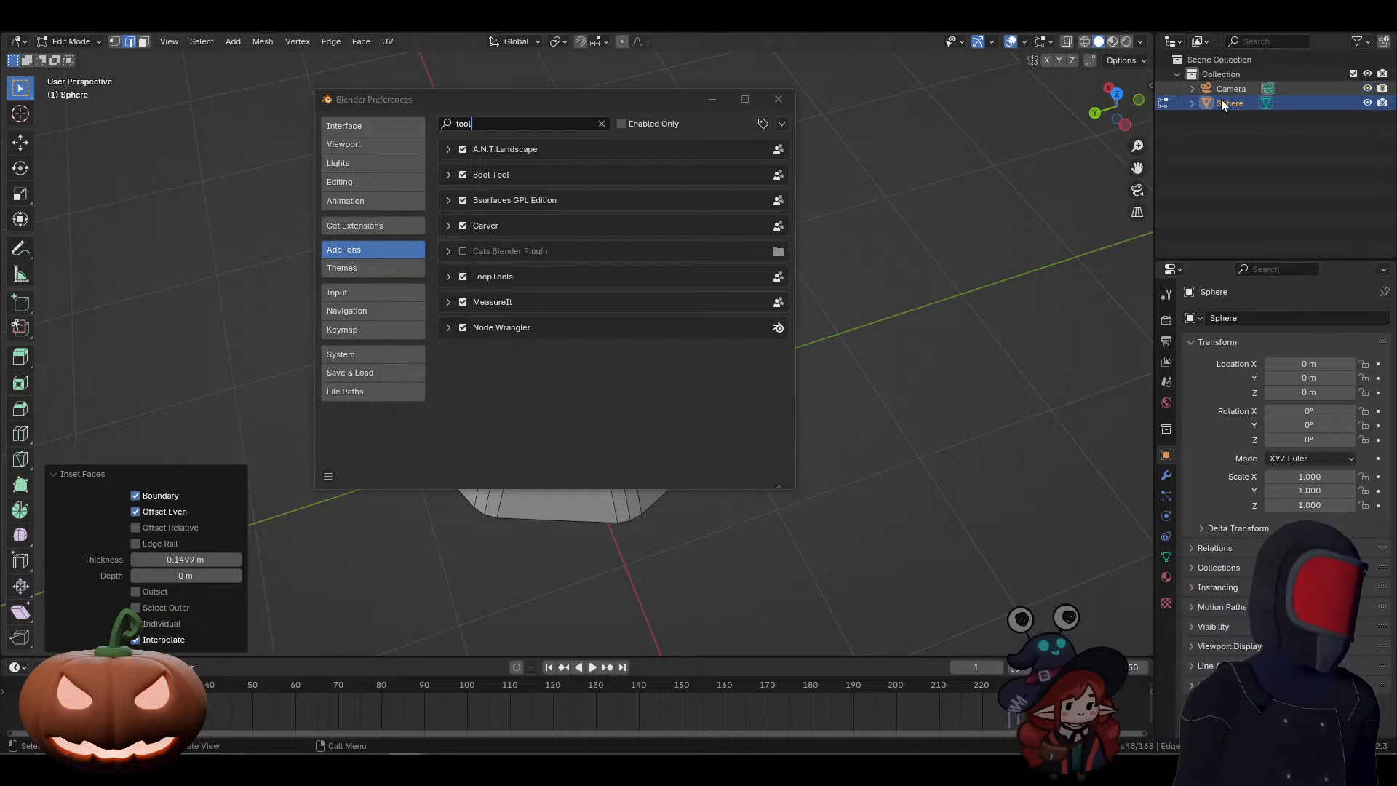
Step: Examine the add-on list's refresh and install options, its enabled-only filter and its tag filters
{"action": "left_click", "coordinate": [781, 123]}
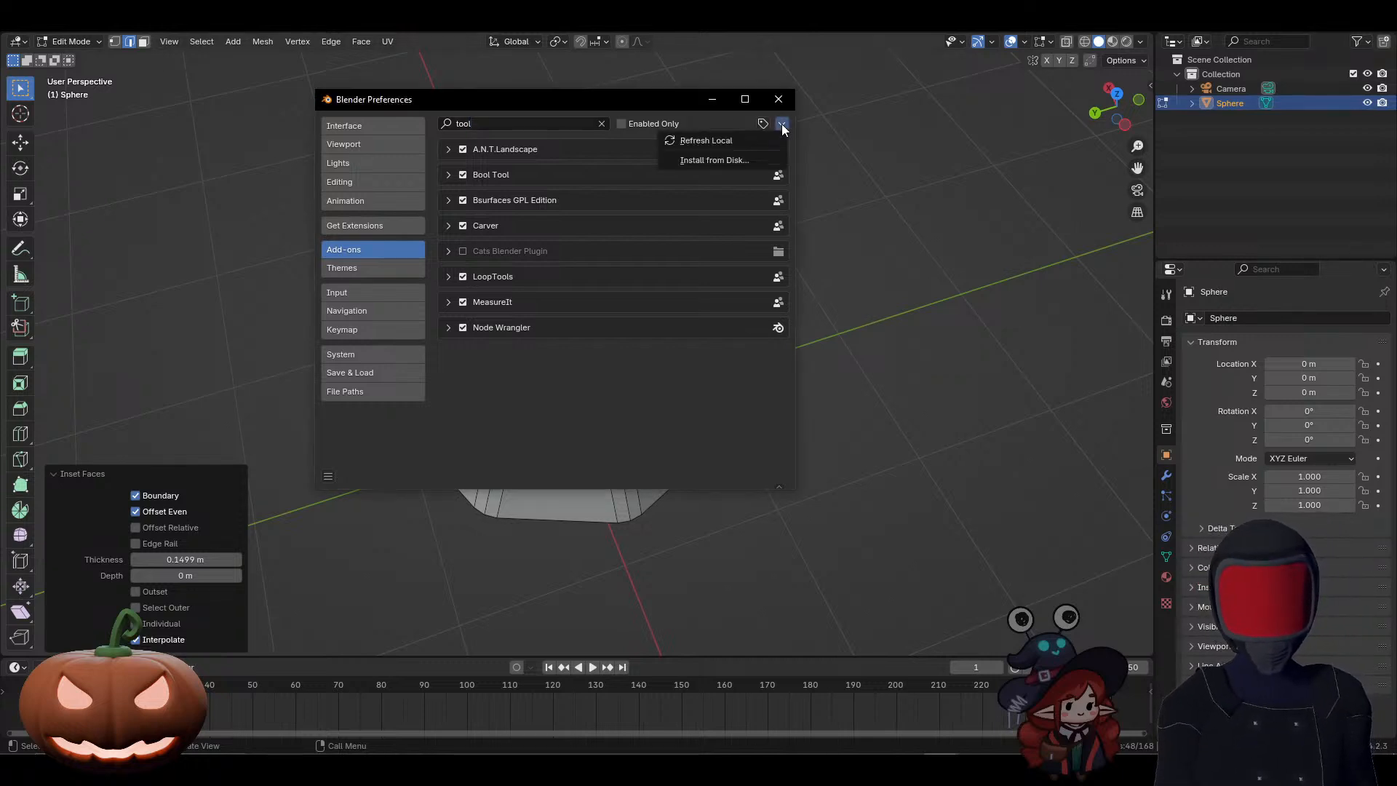
{"action": "left_click", "coordinate": [714, 142]}
{"action": "left_click", "coordinate": [710, 122]}
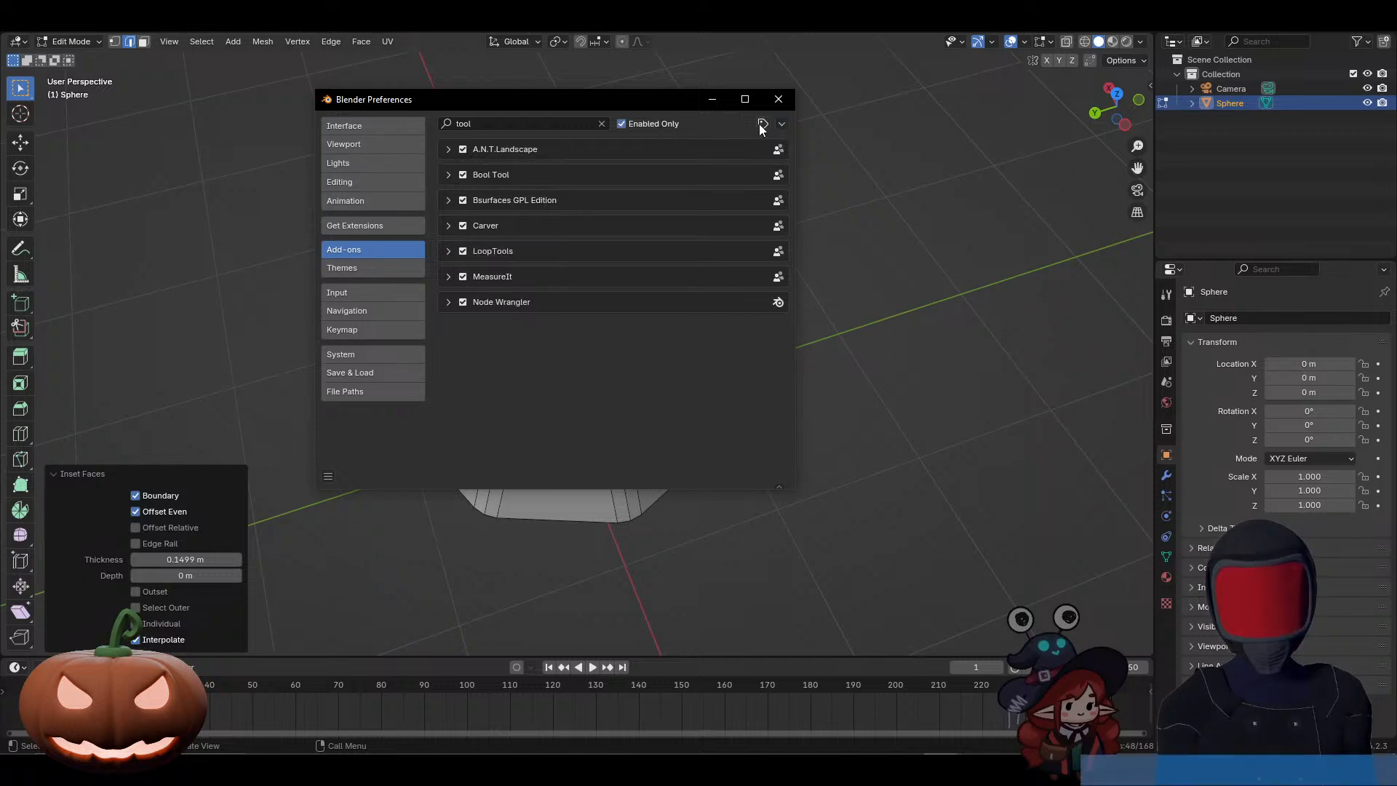
{"action": "left_click", "coordinate": [671, 124]}
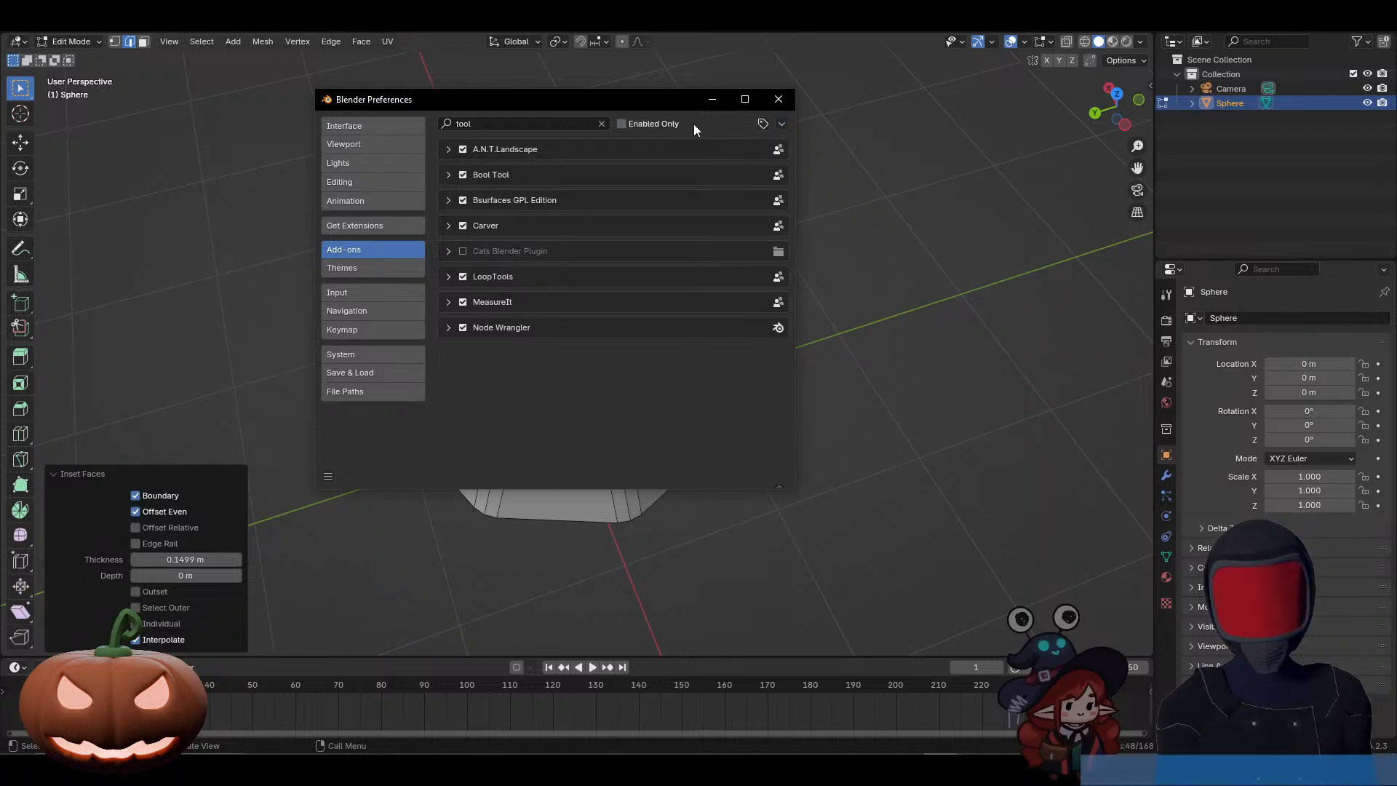
{"action": "left_click", "coordinate": [761, 125]}
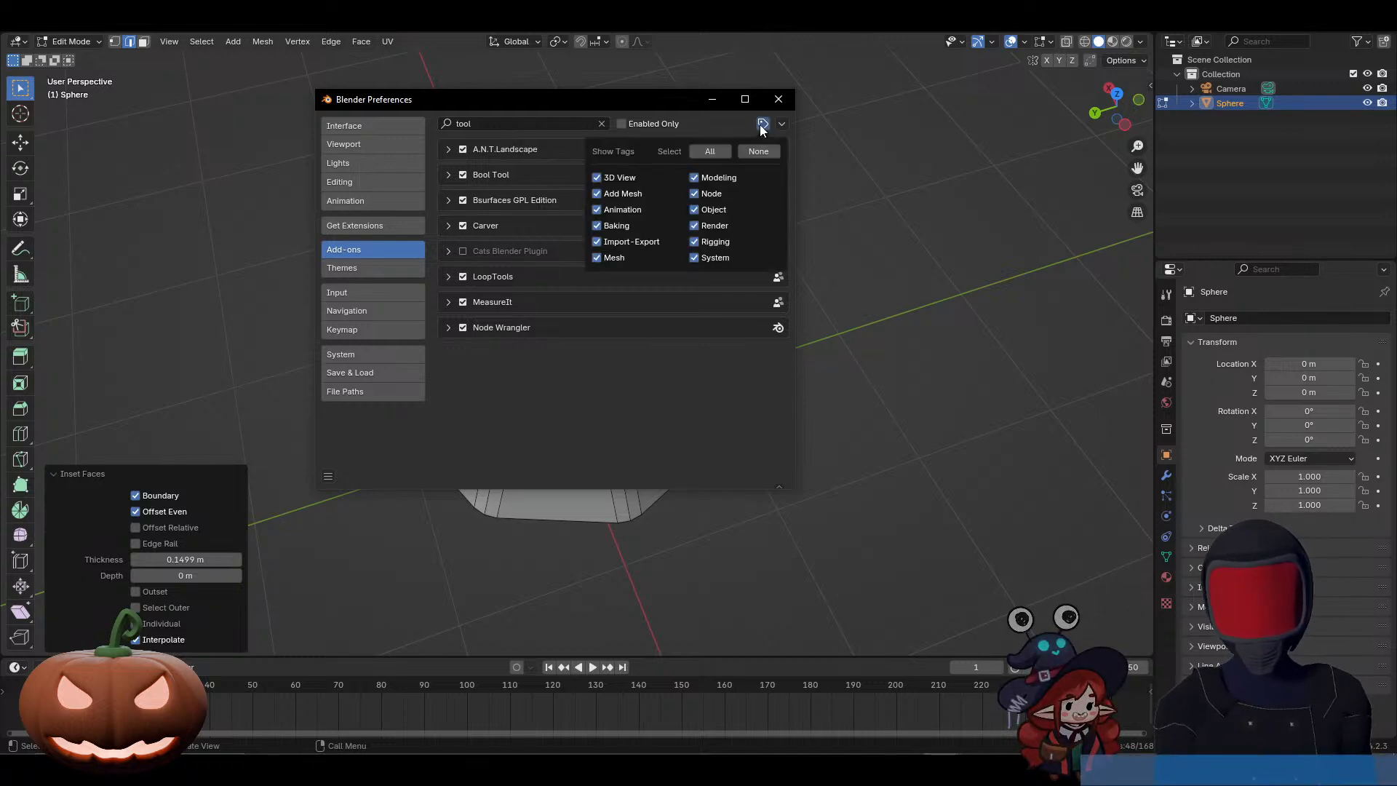
{"action": "left_click", "coordinate": [761, 125]}
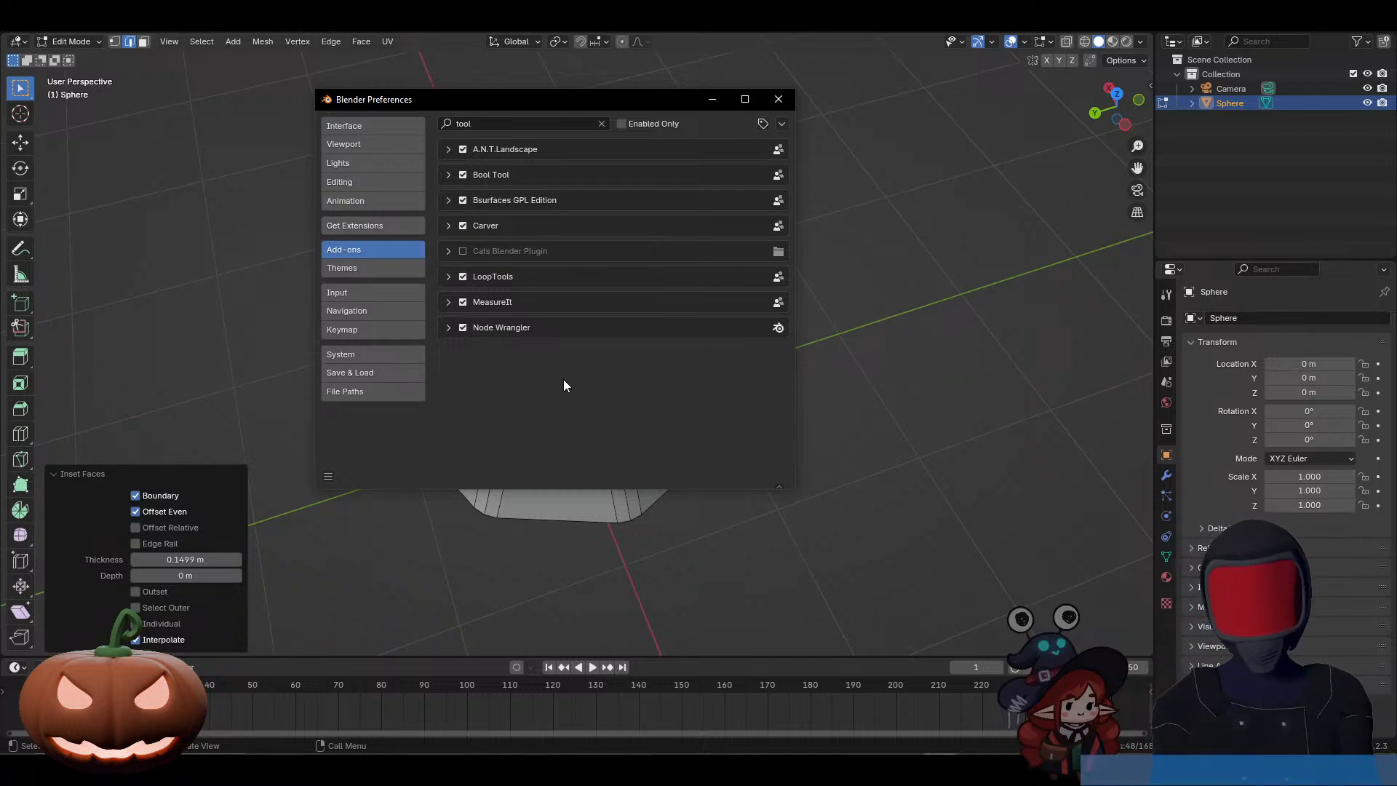
Step: Show the LoopTools add-on's details, and search the available extensions for "looptool"
{"action": "left_click", "coordinate": [448, 277]}
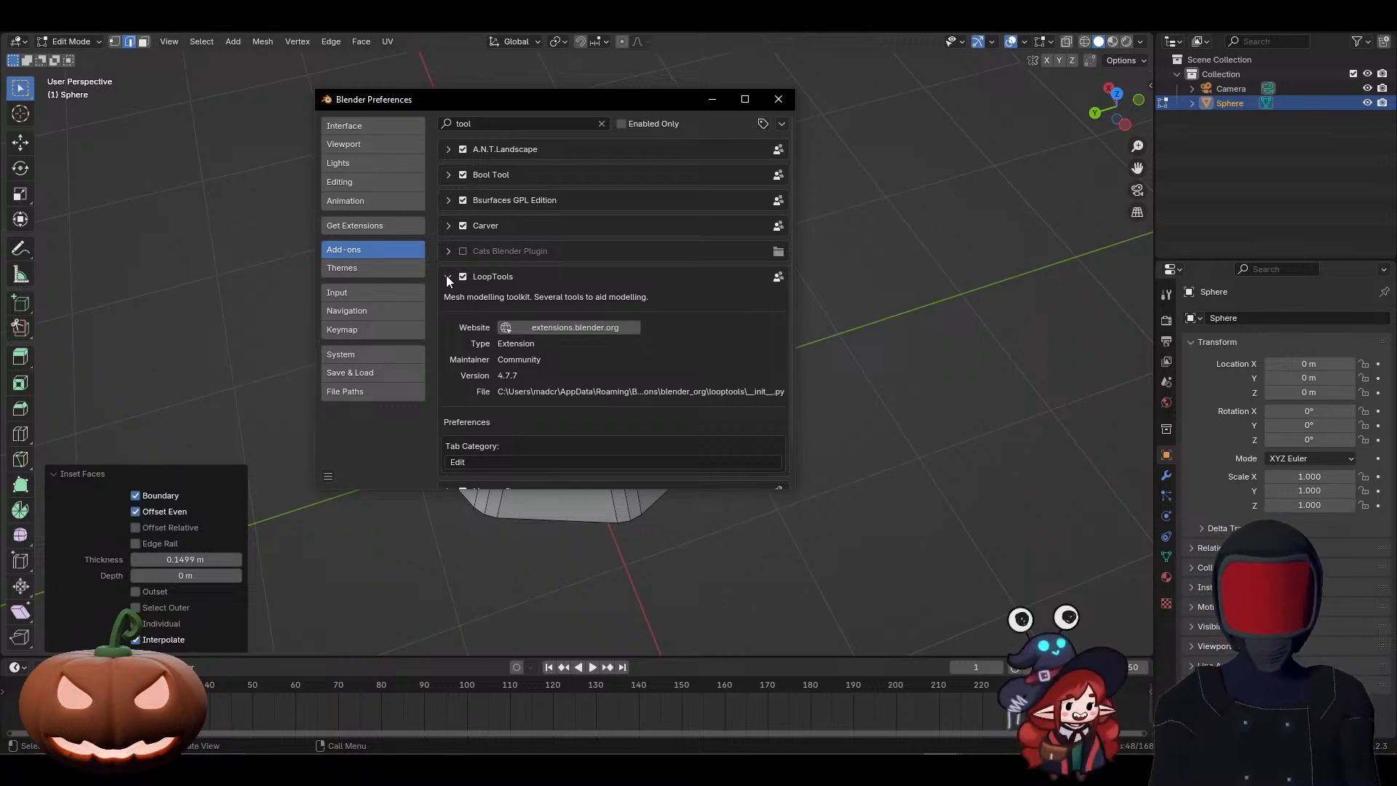
{"action": "left_click", "coordinate": [366, 225]}
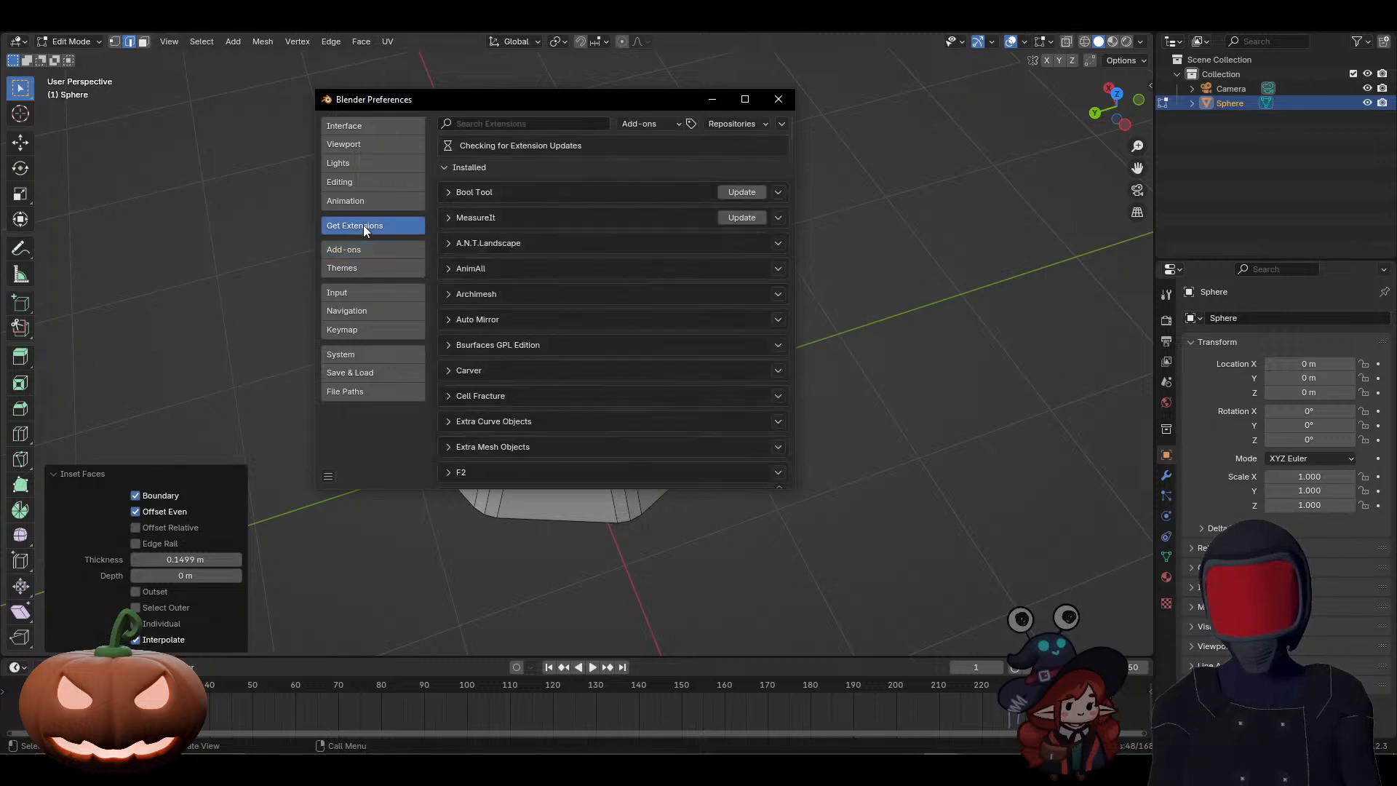
{"action": "left_click", "coordinate": [517, 122]}
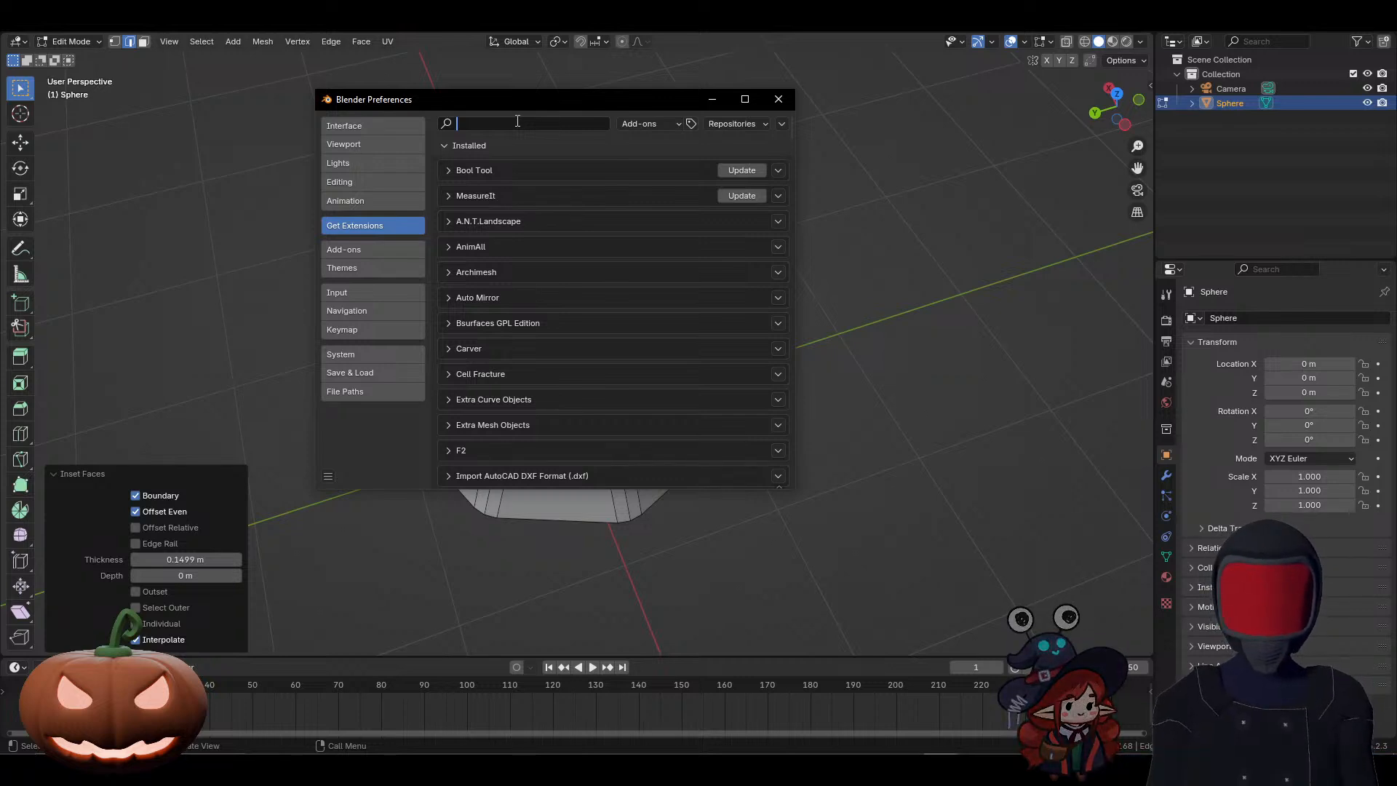
{"action": "type", "text": "looptool"}
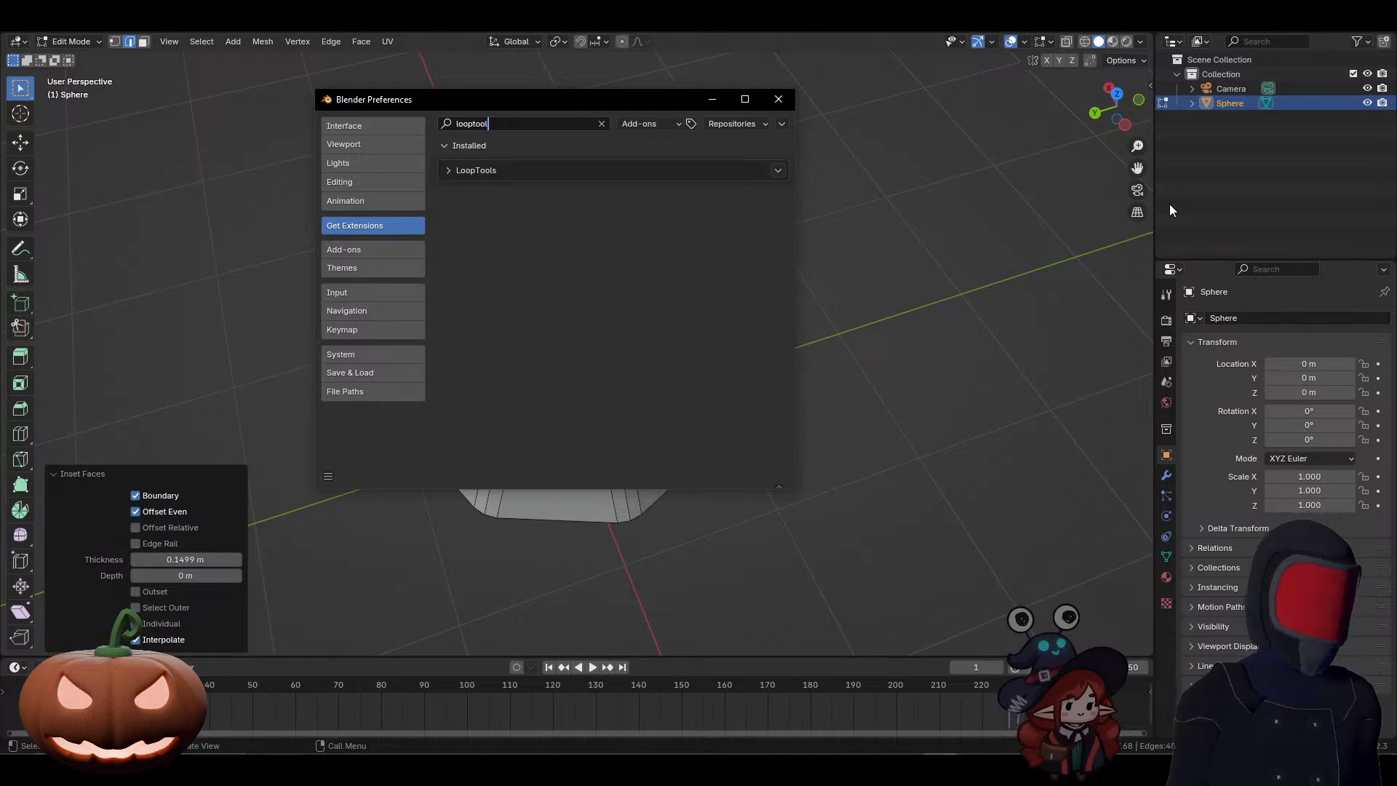
Step: Bring the Discord stream window over Blender and enlarge it to check the participant's extension search
{"action": "left_click_drag", "start_coordinate": [1396, 120], "coordinate": [1047, 160]}
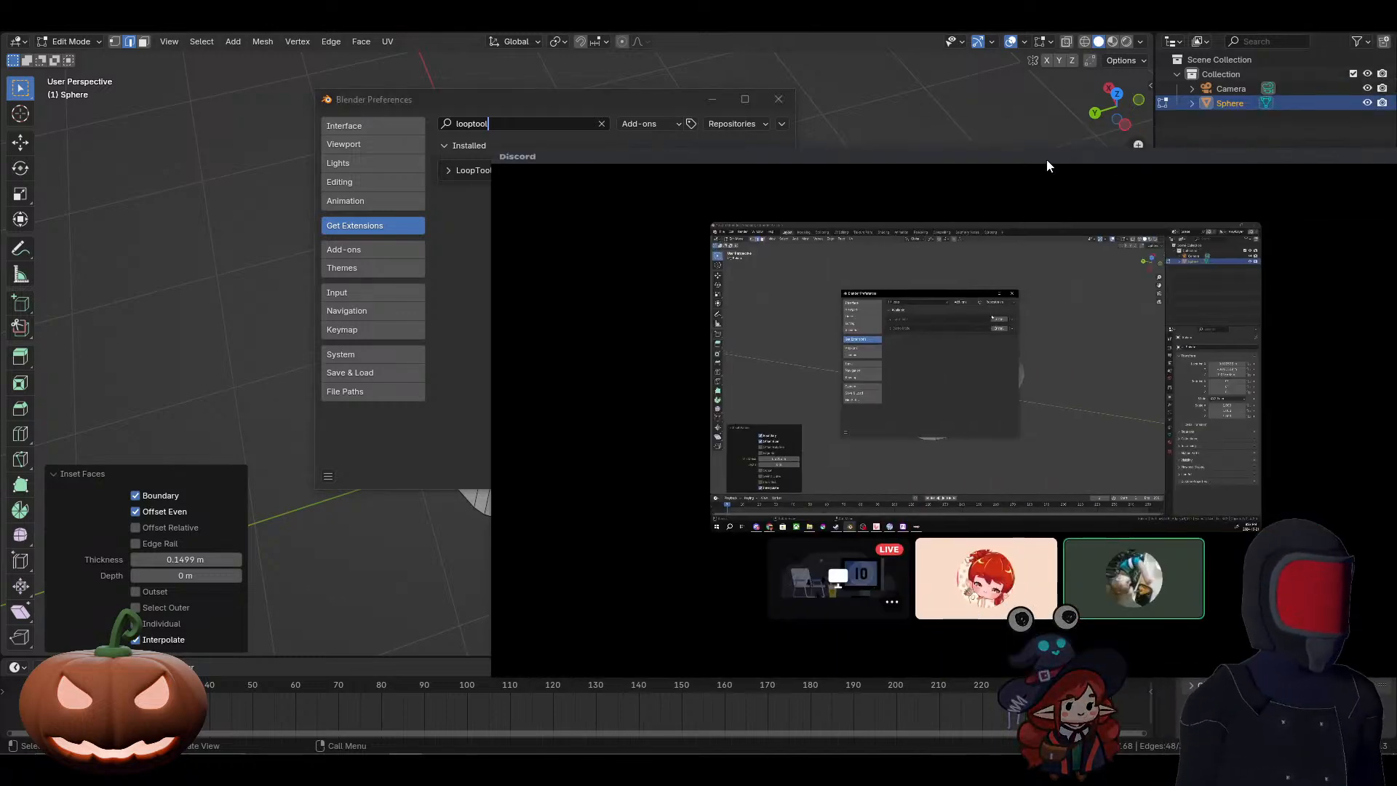
{"action": "double_click", "coordinate": [1047, 160]}
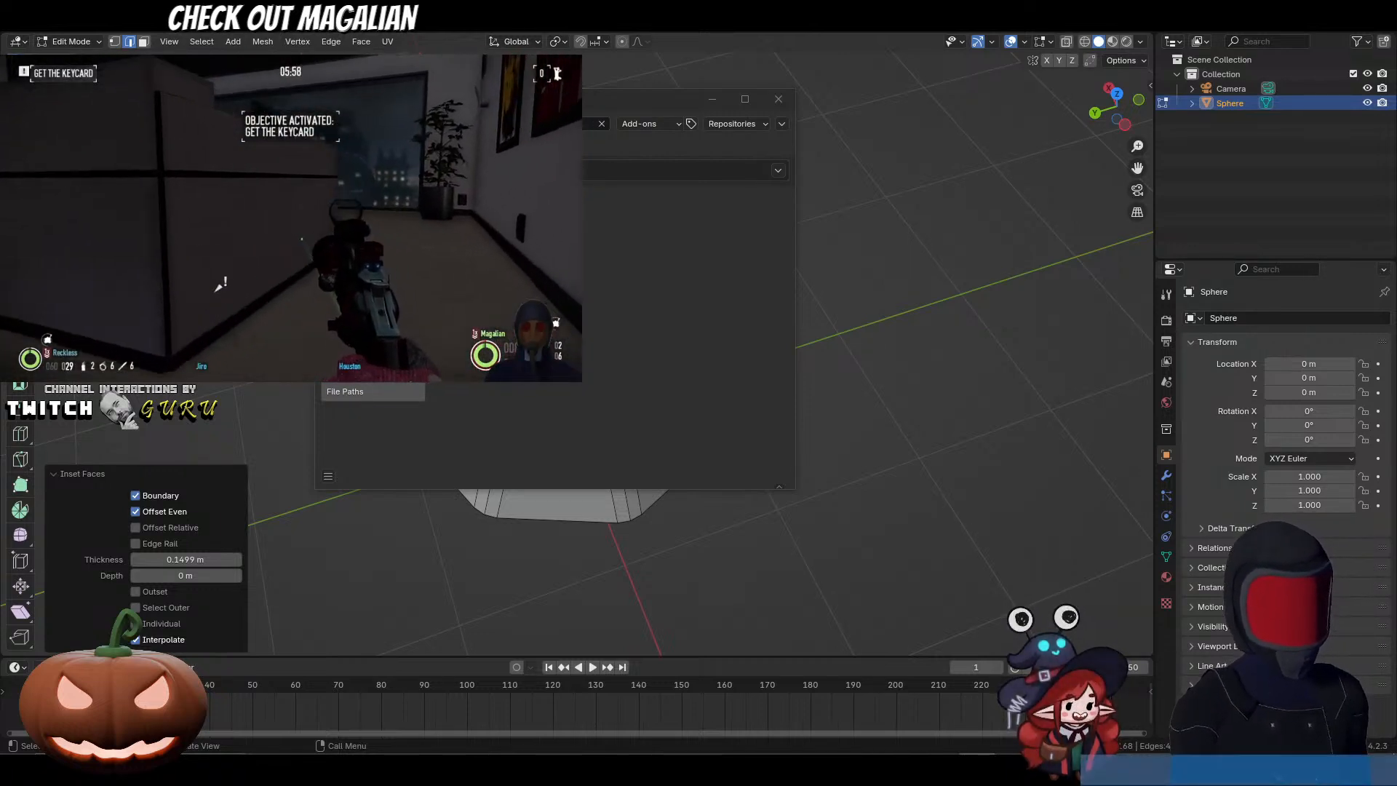
Step: Switch to VSeeFace and place the jack-o'-lantern prop on the upper part of the avatar's helmet
{"action": "key", "text": "alt+Tab"}
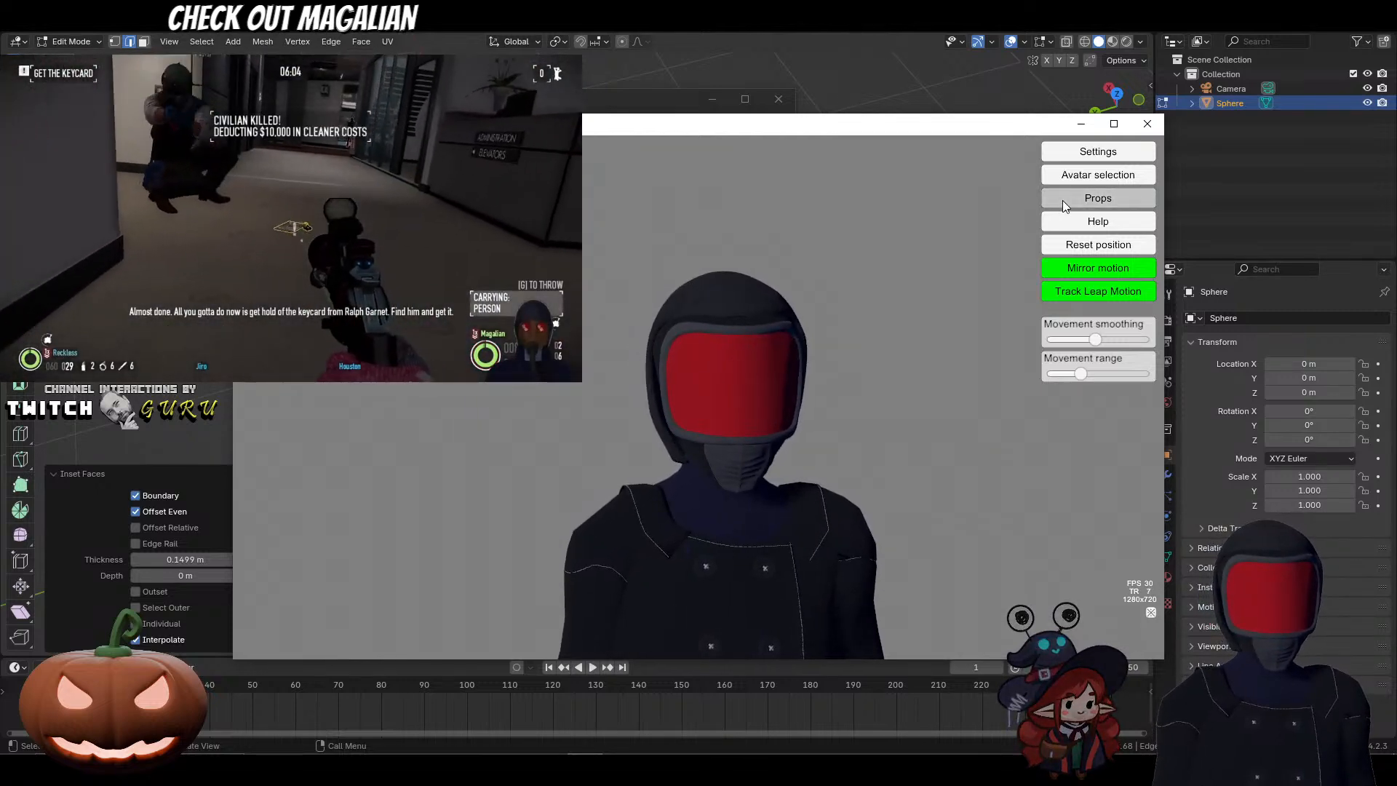
{"action": "left_click", "coordinate": [1062, 201]}
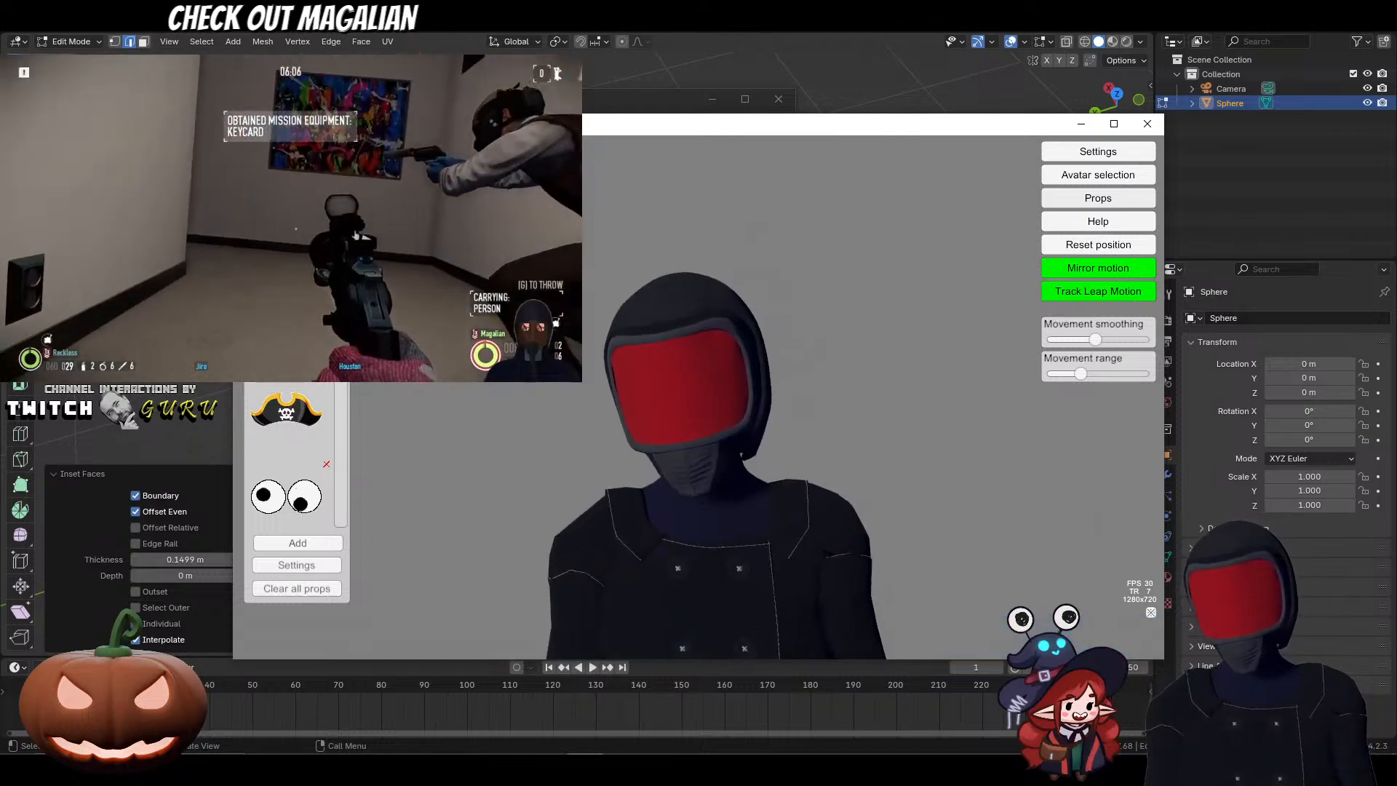
{"action": "scroll", "coordinate": [336, 491], "scroll_direction": "down", "scroll_amount": 5}
{"action": "scroll", "coordinate": [337, 486], "scroll_direction": "down", "scroll_amount": 3}
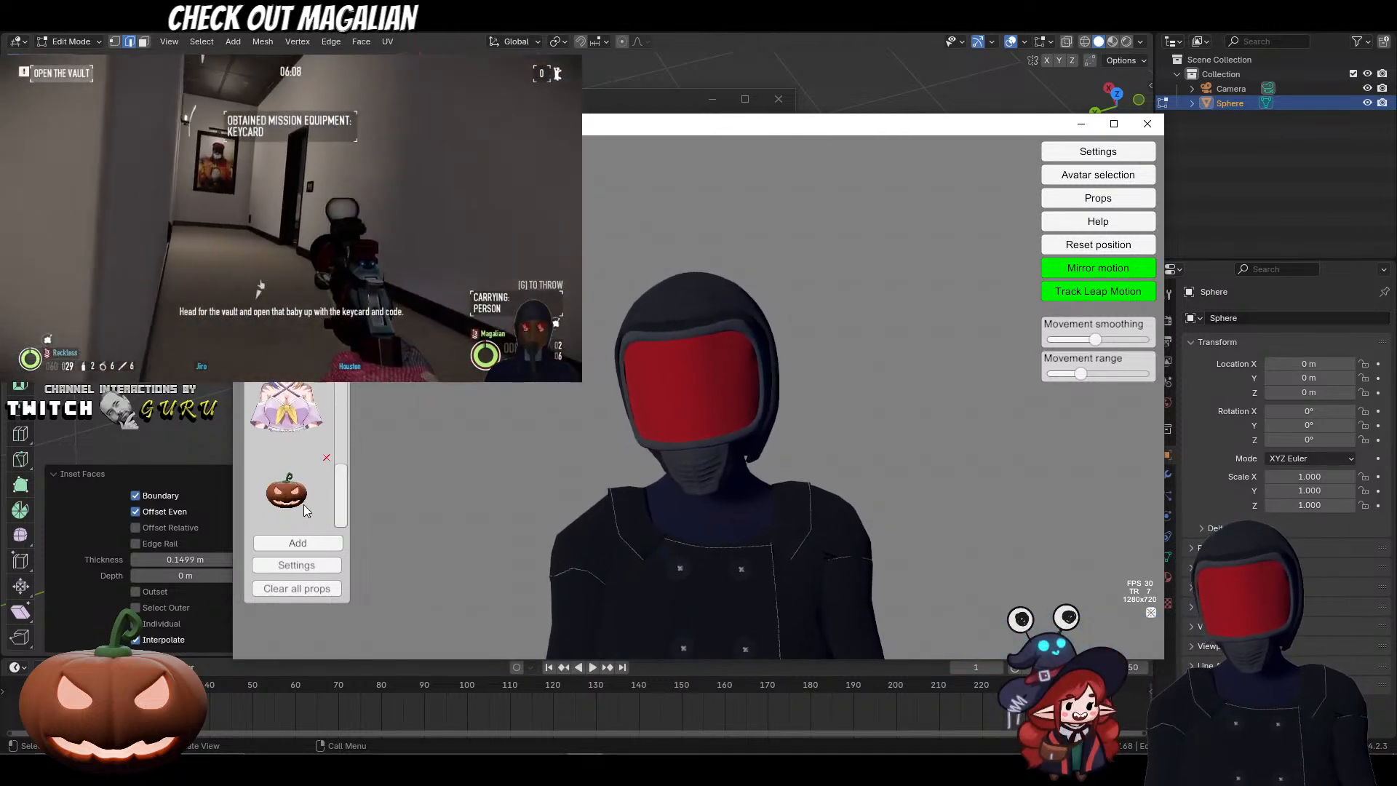
{"action": "left_click_drag", "start_coordinate": [645, 331], "coordinate": [722, 293]}
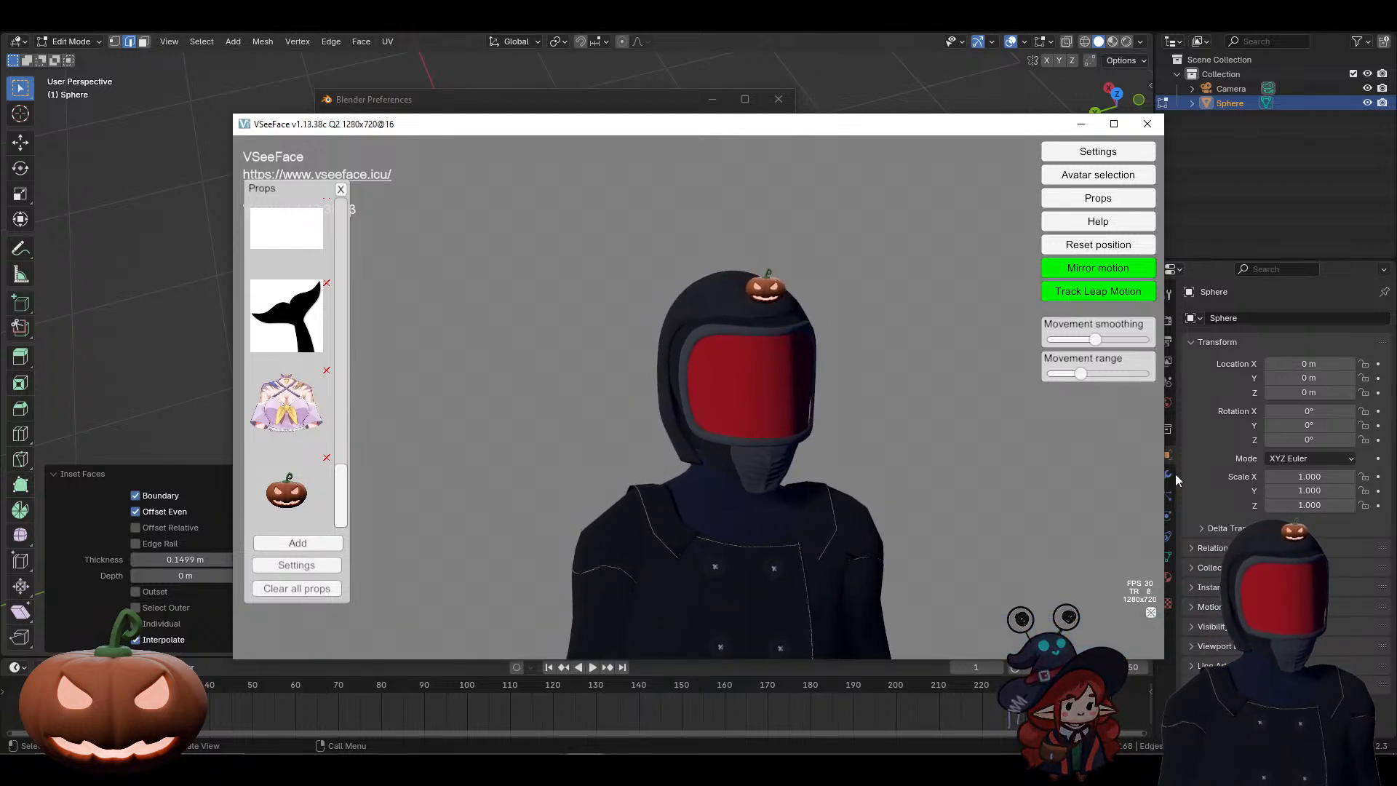
Step: Place the enlarged purple outfit prop on the avatar's chest and the anime face prop over its visor
{"action": "left_click_drag", "start_coordinate": [287, 404], "coordinate": [740, 562]}
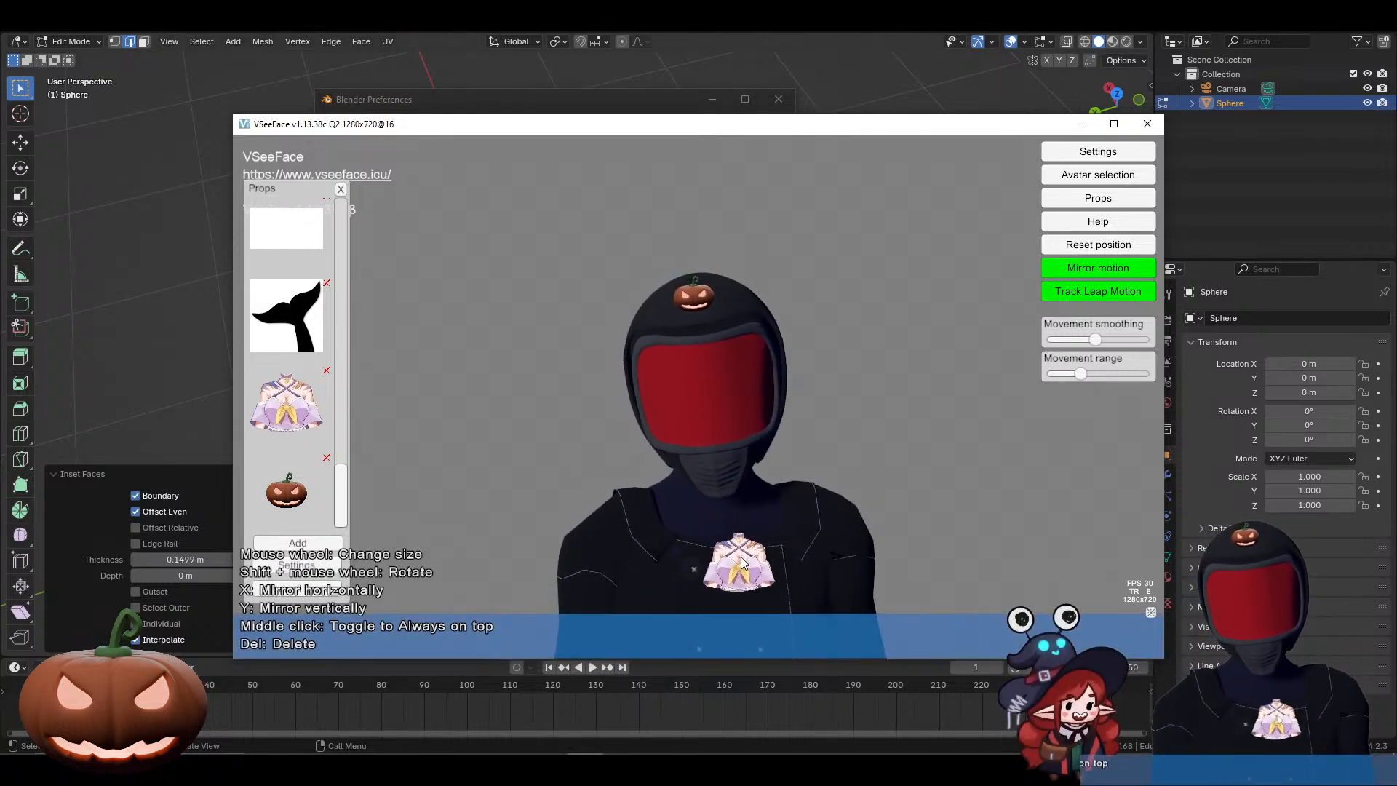
{"action": "scroll", "coordinate": [740, 561], "scroll_direction": "up", "scroll_amount": 10}
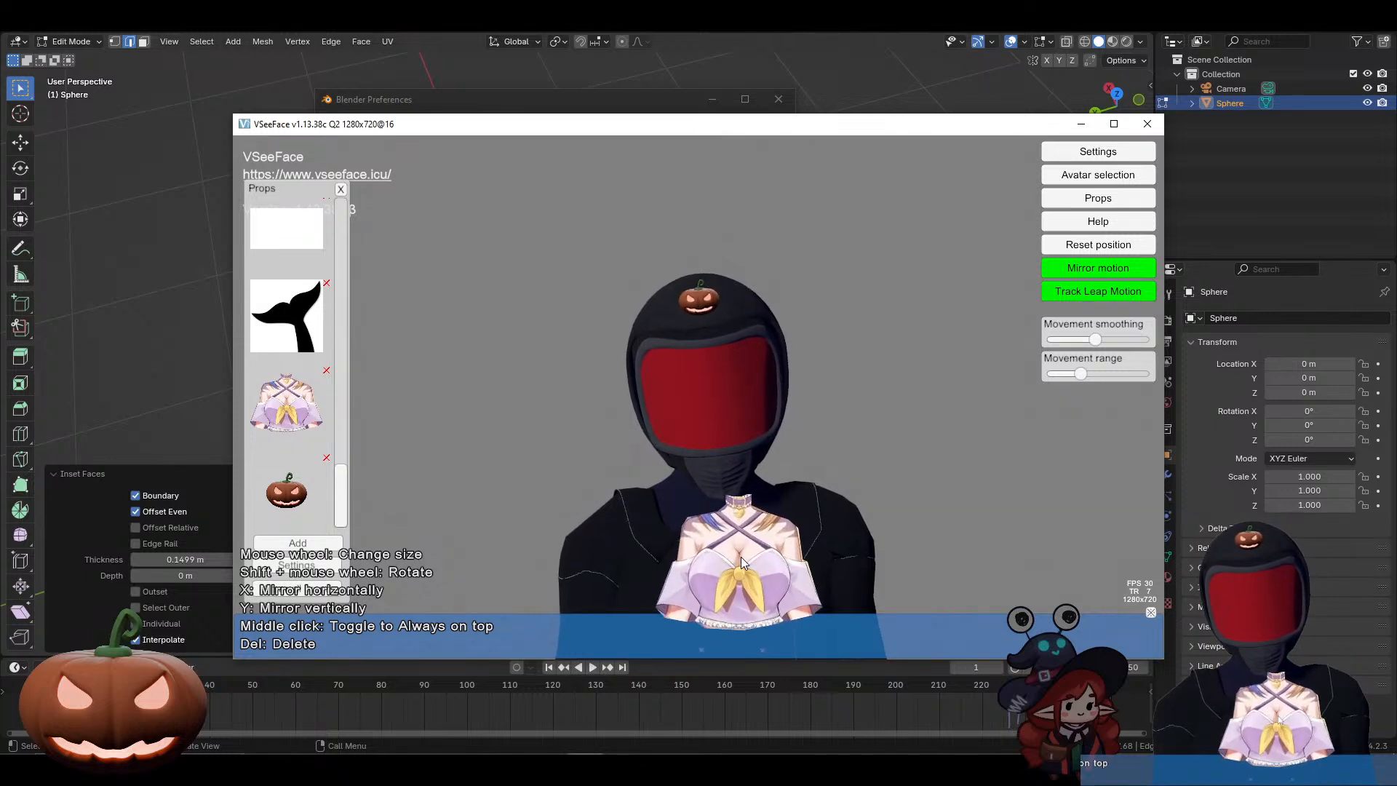
{"action": "scroll", "coordinate": [741, 557], "scroll_direction": "up", "scroll_amount": 5}
{"action": "mouse_move", "coordinate": [741, 557]}
{"action": "left_mouse_down"}
{"action": "mouse_move", "coordinate": [687, 570]}
{"action": "mouse_move", "coordinate": [718, 562]}
{"action": "left_mouse_up"}
{"action": "left_click_drag", "start_coordinate": [312, 248], "coordinate": [695, 411]}
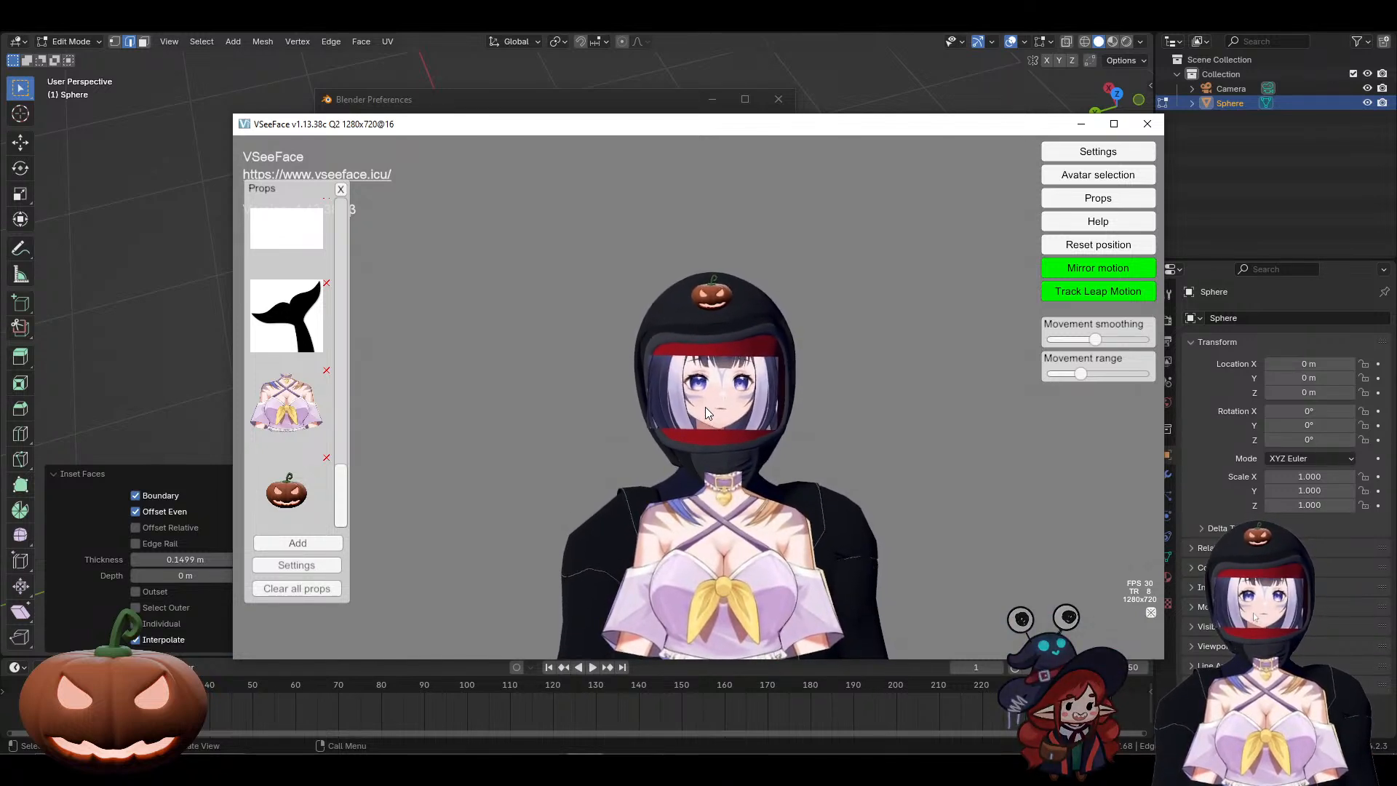
Step: Move the anime face and purple outfit props off the avatar and delete both
{"action": "left_click_drag", "start_coordinate": [705, 408], "coordinate": [854, 412]}
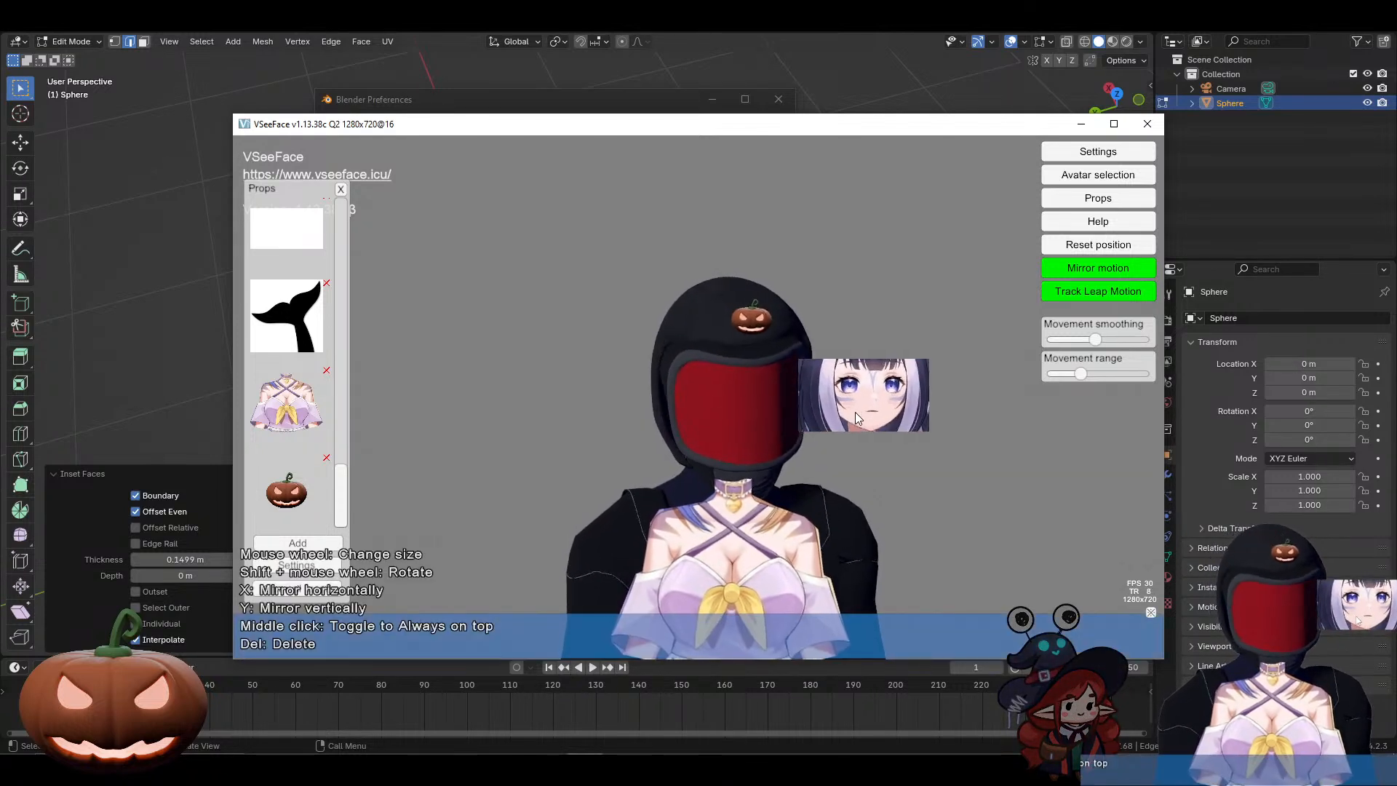
{"action": "key", "text": "Delete"}
{"action": "left_click_drag", "start_coordinate": [716, 561], "coordinate": [845, 448]}
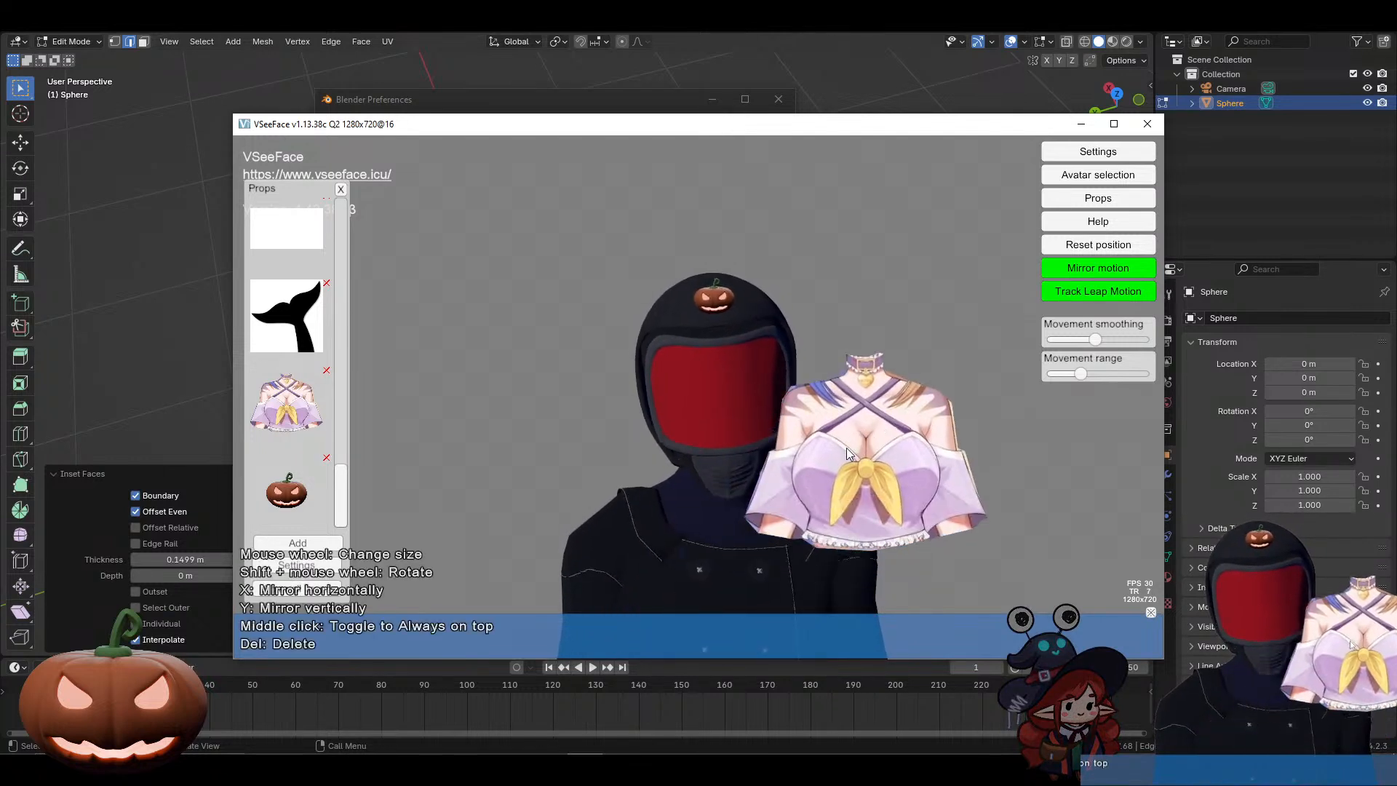
{"action": "key", "text": "Delete"}
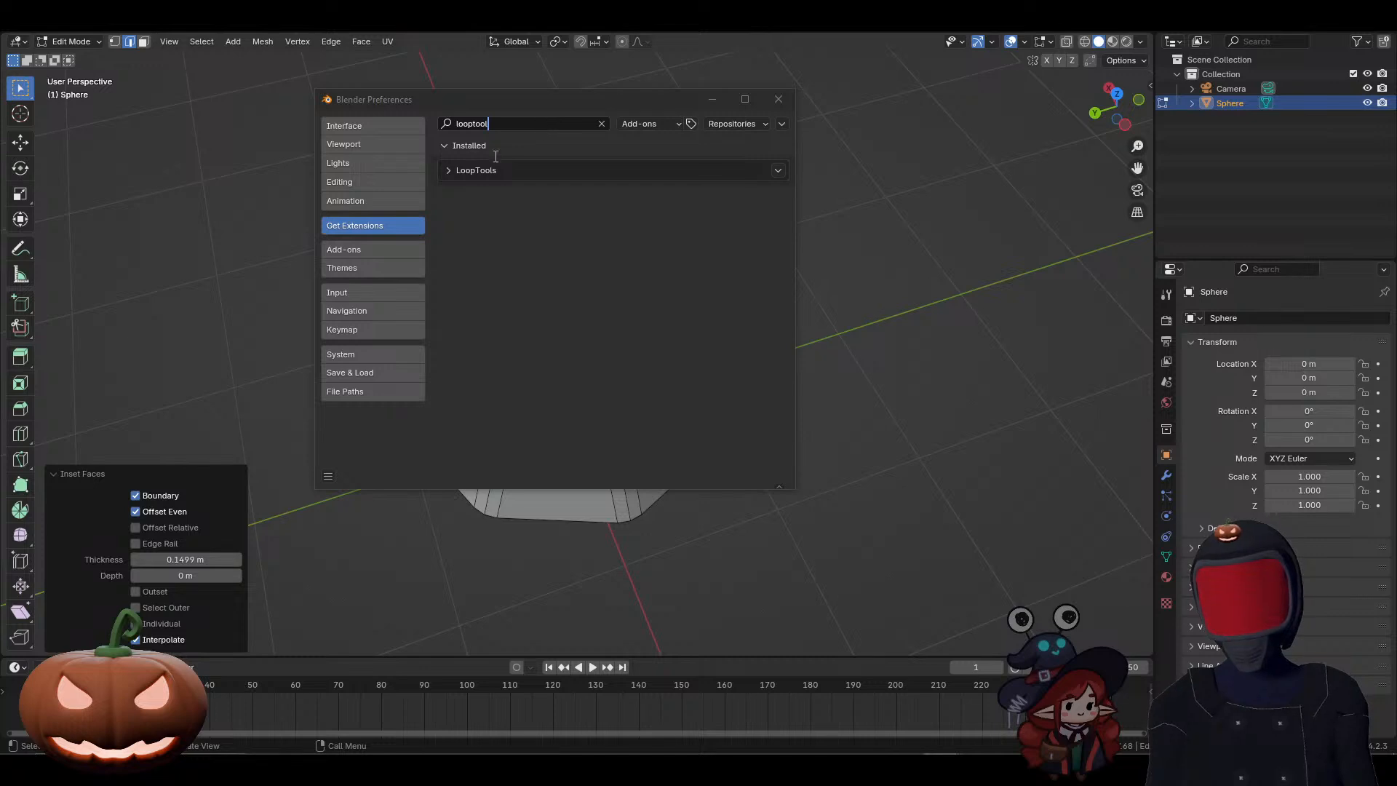
Step: Return to Blender's add-on preferences and search the installed add-ons for "extra"
{"action": "left_click", "coordinate": [384, 250]}
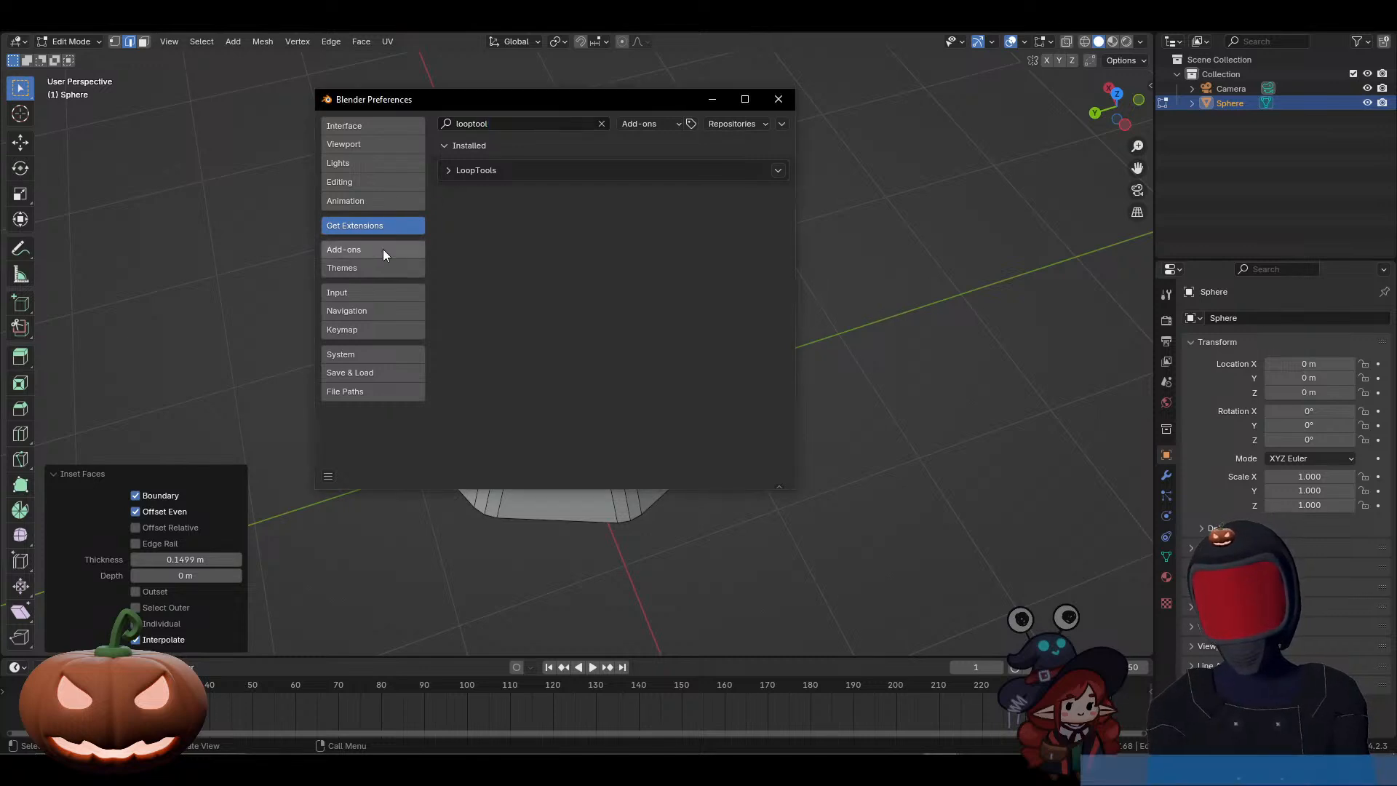
{"action": "left_click", "coordinate": [497, 124]}
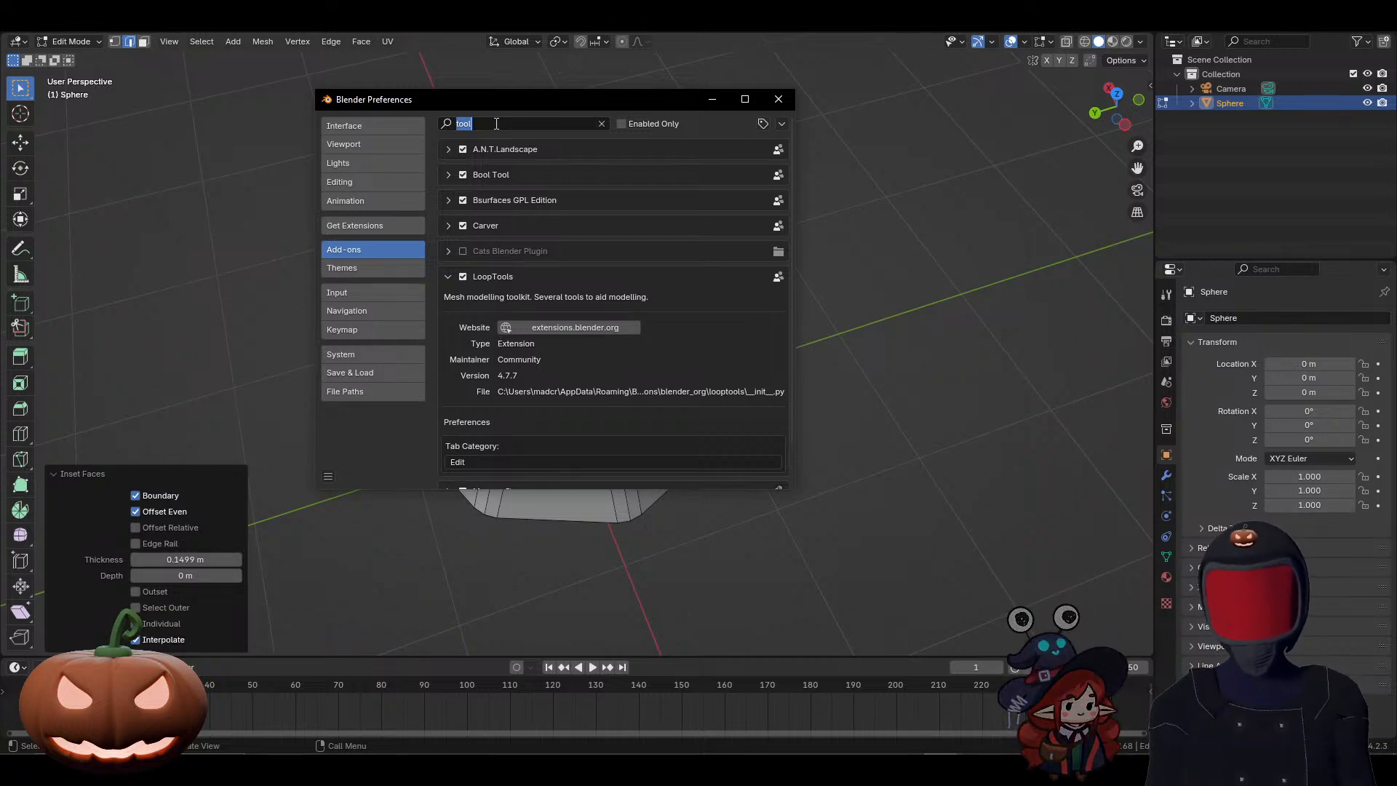
{"action": "type", "text": "extra"}
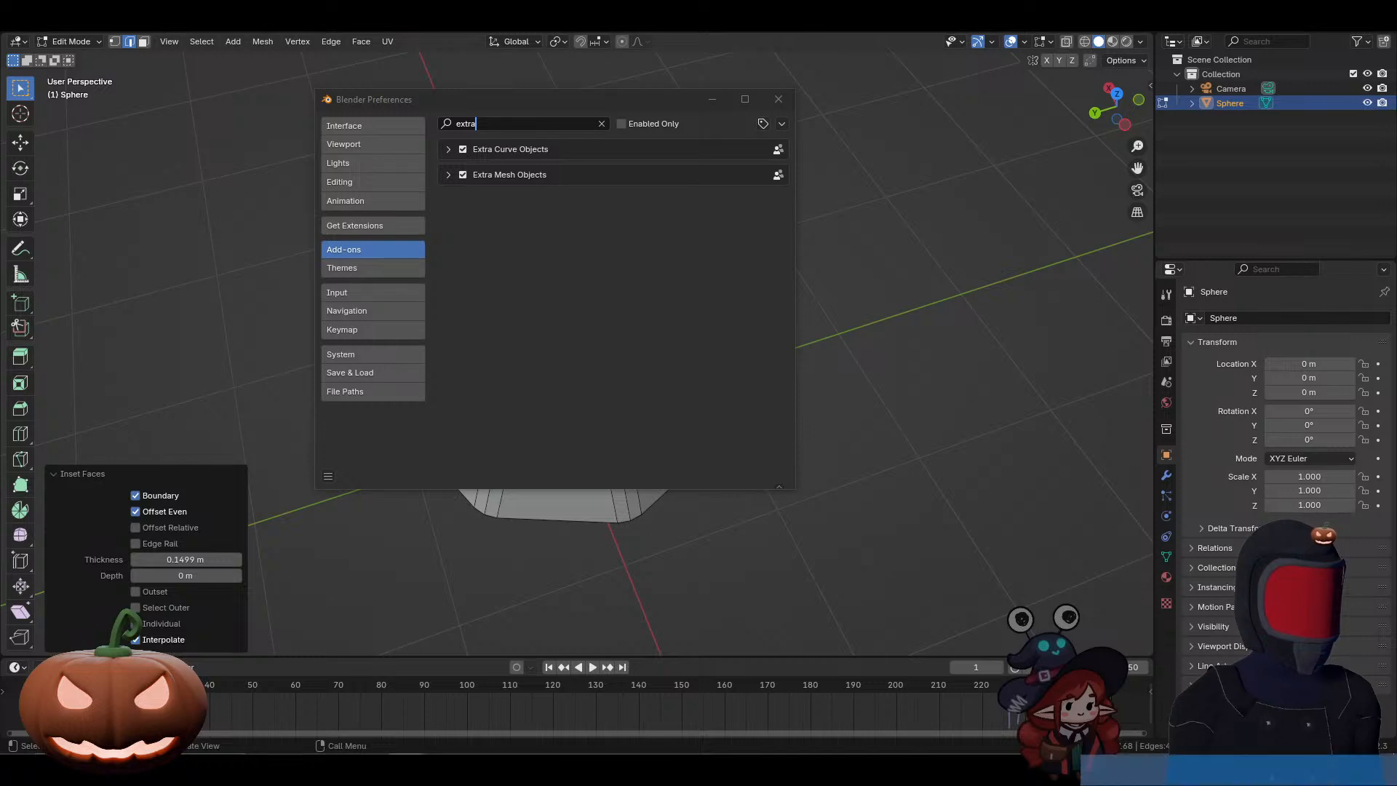
Step: Check the participant's add-on list in the enlarged Discord stream, and close Blender's preferences window
{"action": "left_click_drag", "start_coordinate": [1396, 80], "coordinate": [1240, 109]}
{"action": "double_click", "coordinate": [1240, 109]}
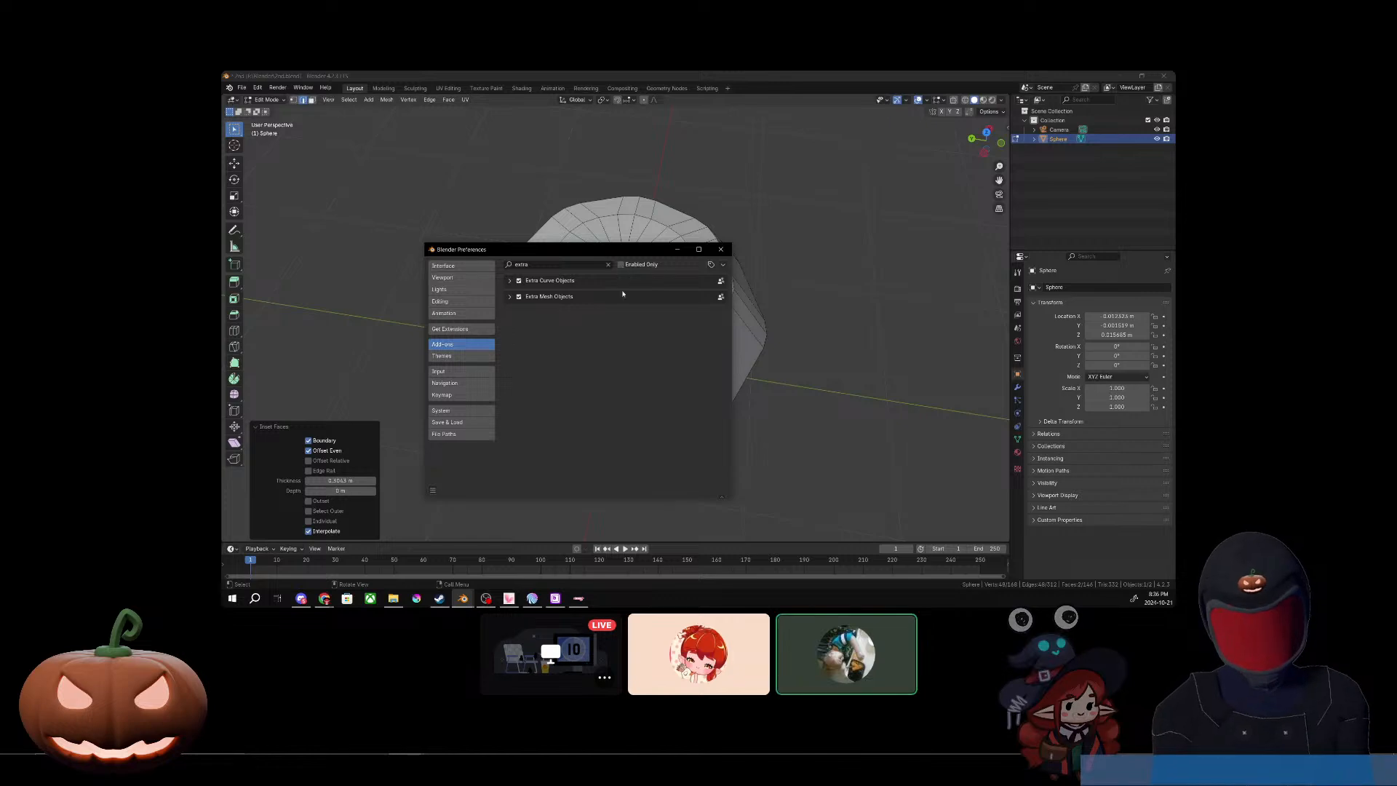
{"action": "mouse_move", "coordinate": [938, 751]}
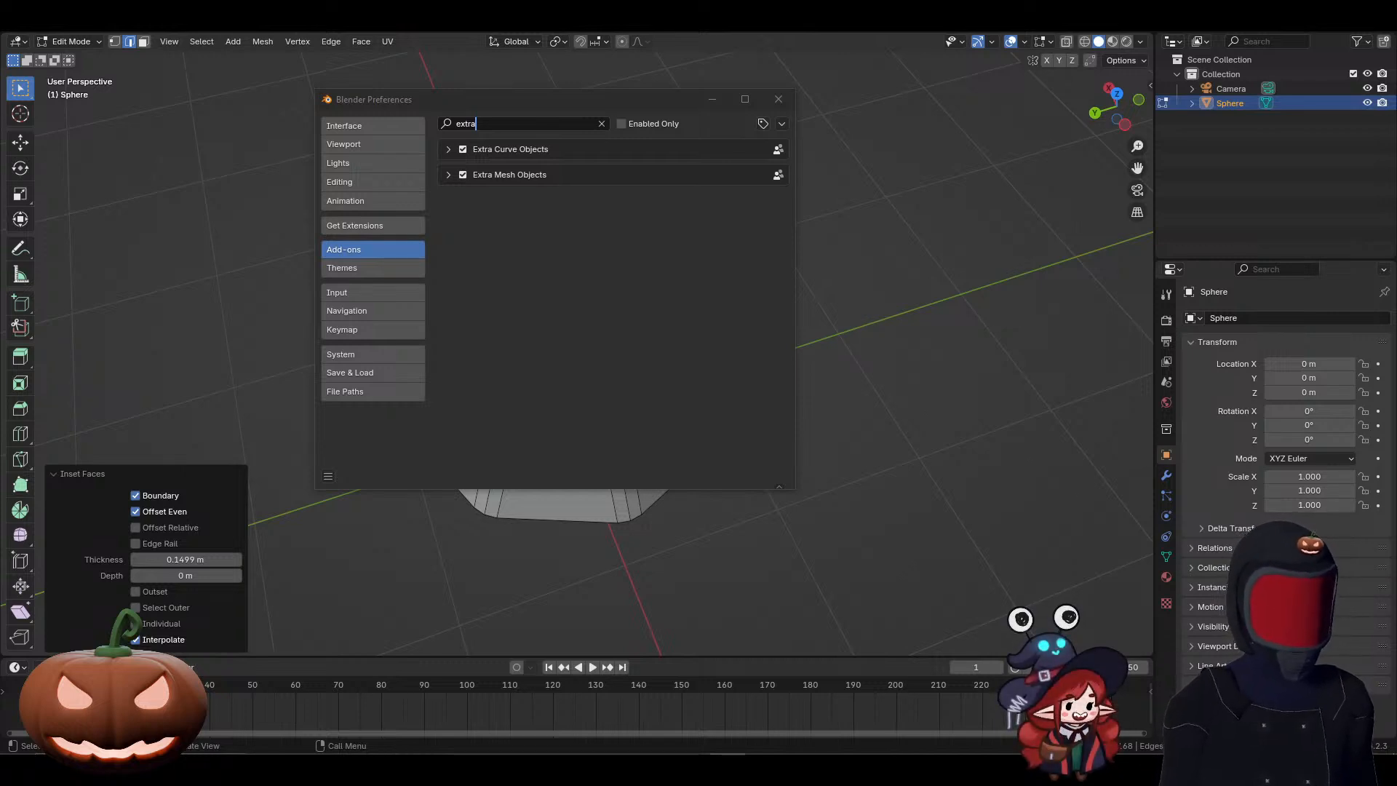
{"action": "left_click", "coordinate": [779, 100]}
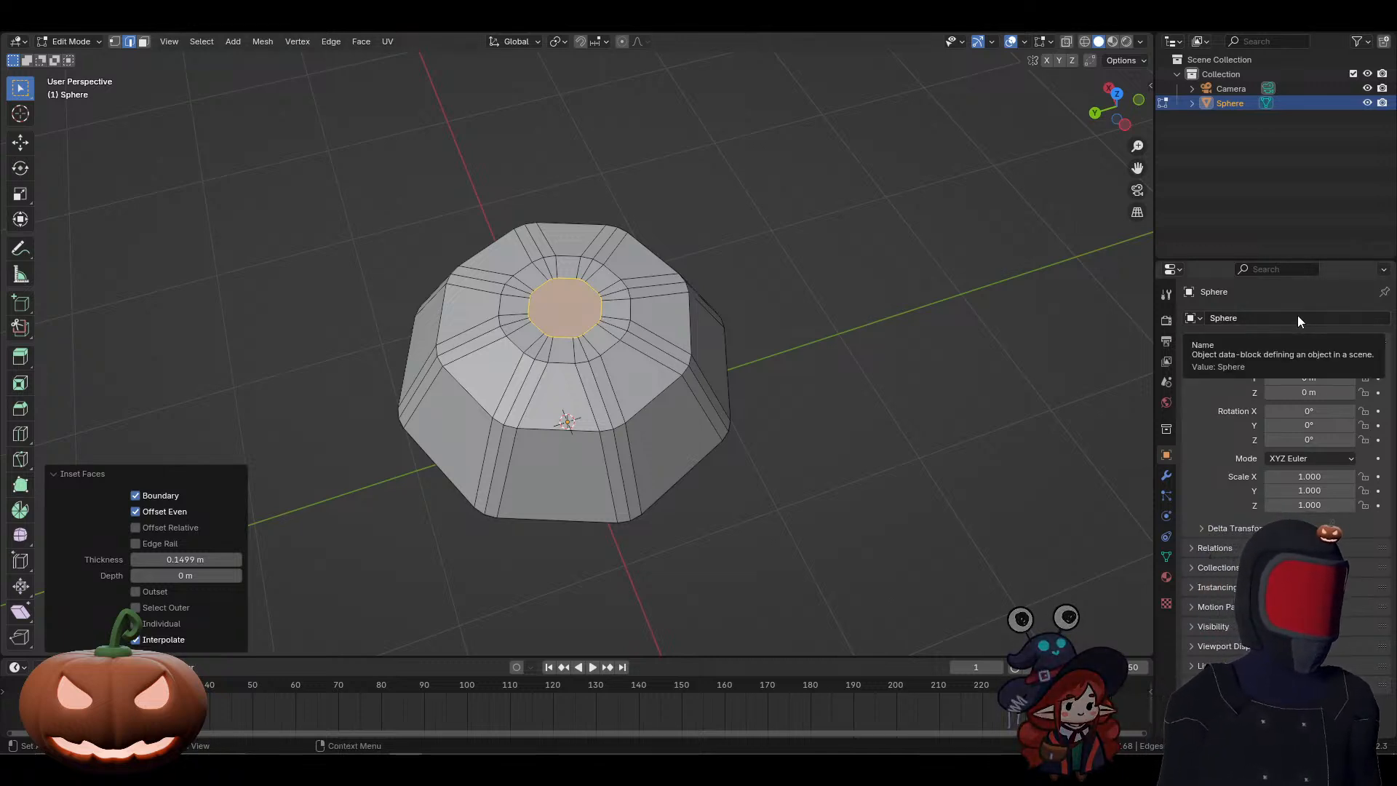
Step: Reshape the selected inset cap faces into regular circles with the LoopTools Circle operation
{"action": "middle_click_drag", "start_coordinate": [761, 405], "coordinate": [810, 434]}
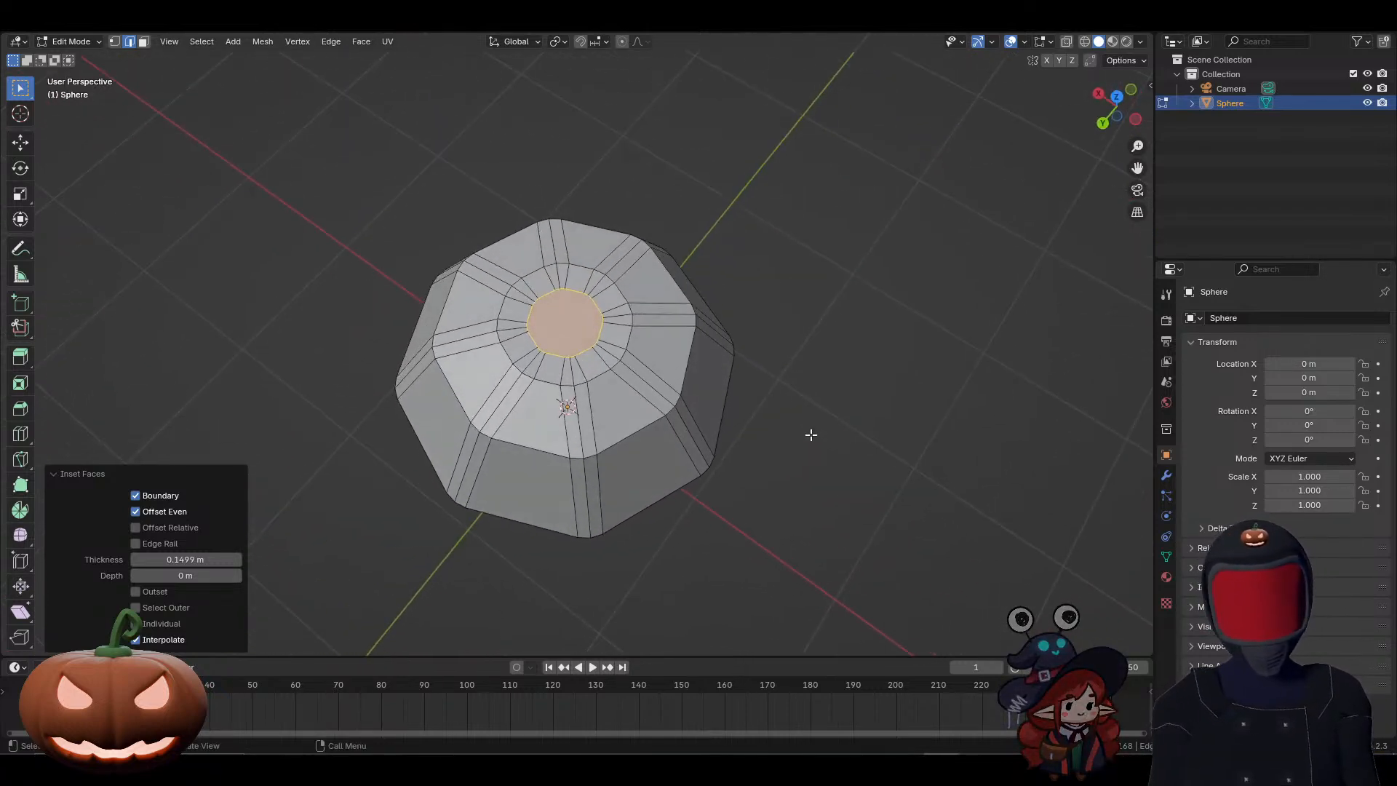
{"action": "right_click", "coordinate": [591, 325]}
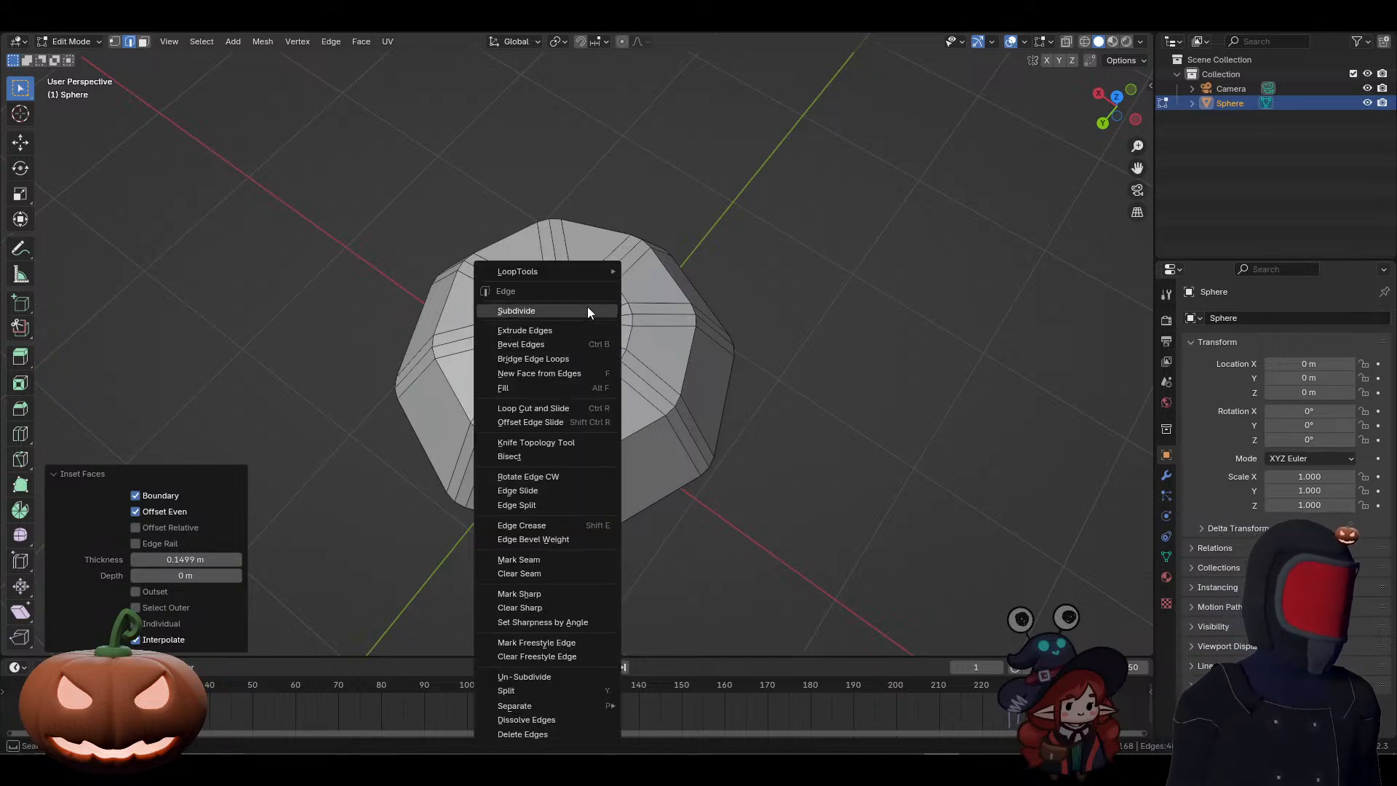
{"action": "mouse_move", "coordinate": [562, 275]}
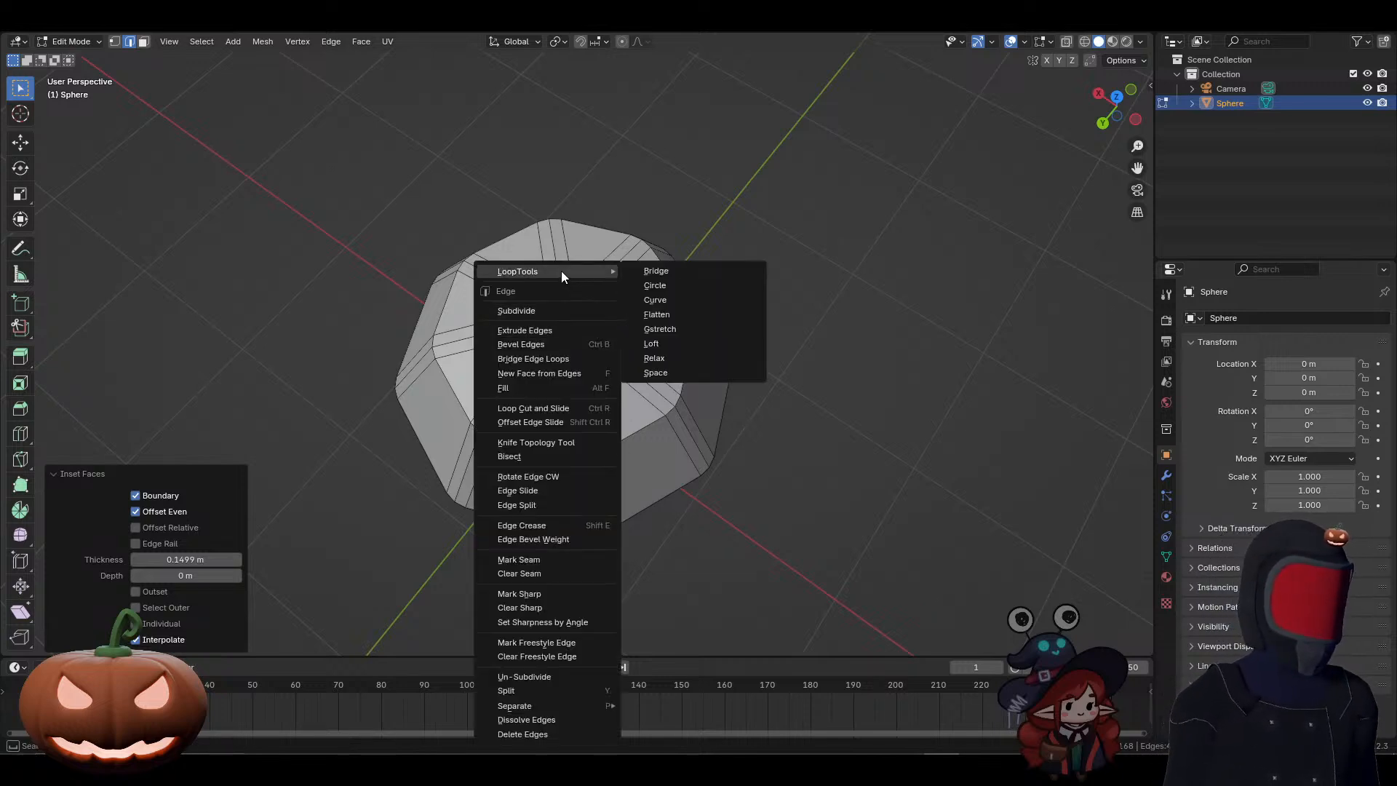
{"action": "left_click", "coordinate": [662, 284]}
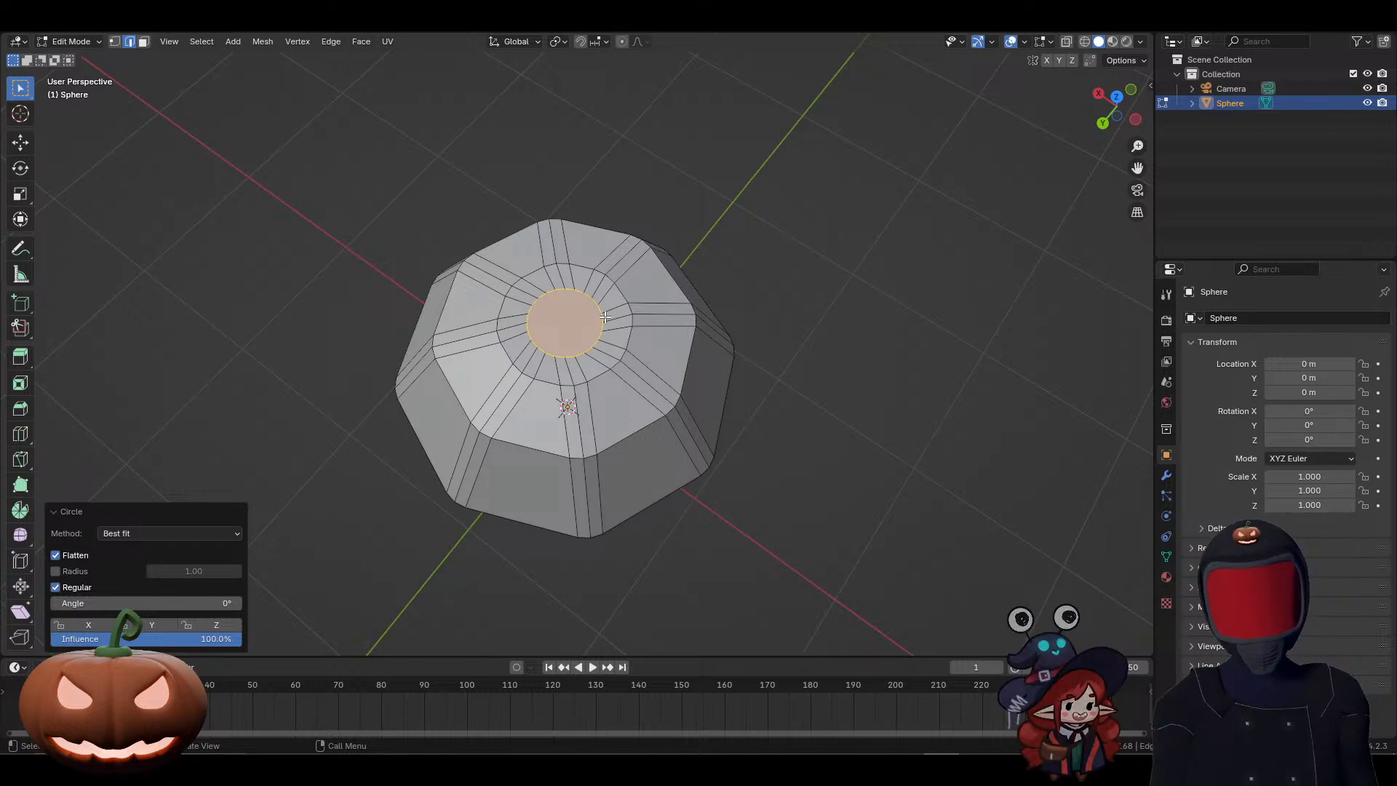
Step: Rotate the circular caps by about -6.25° in top view to line their vertices up with the rib edges
{"action": "middle_click_drag", "start_coordinate": [605, 317], "coordinate": [615, 334]}
{"action": "key", "text": "KP_7"}
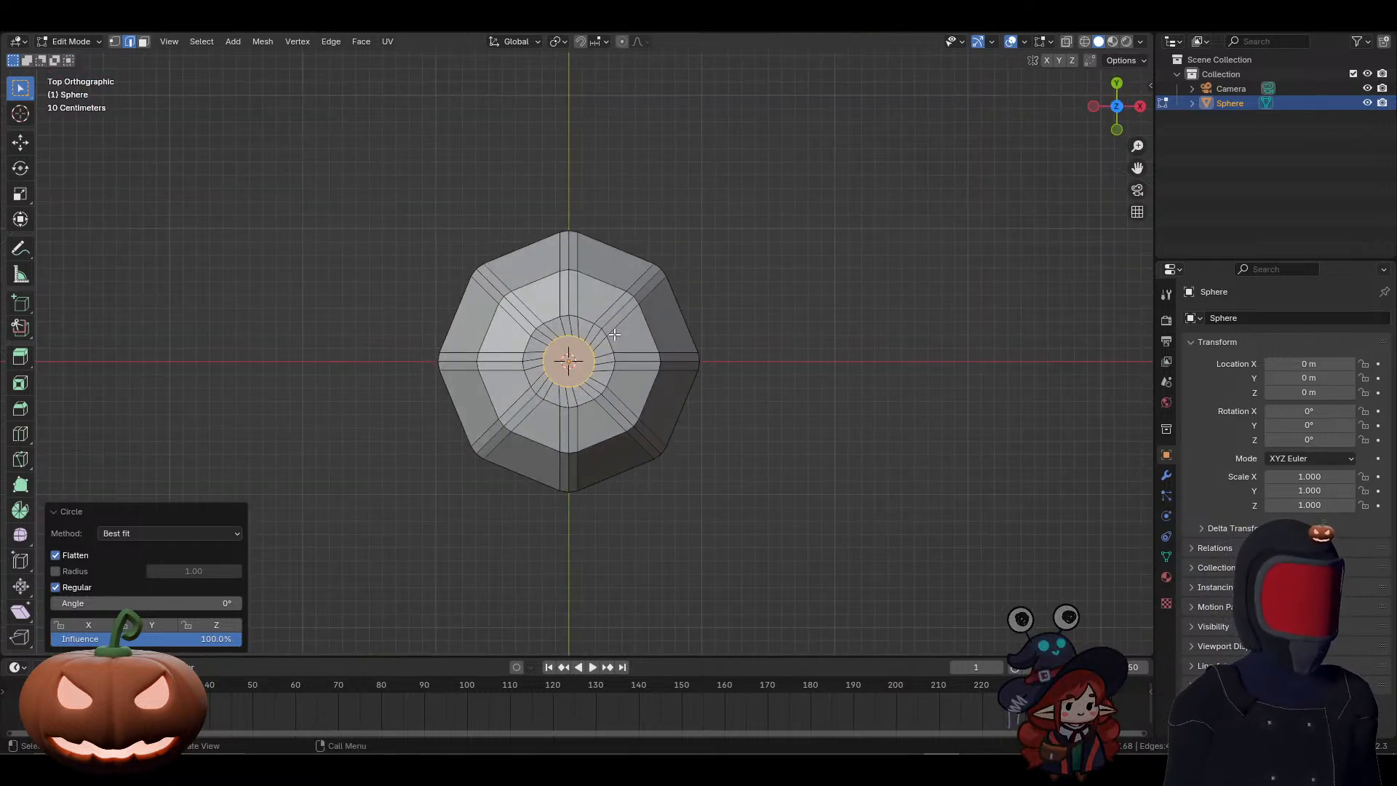
{"action": "scroll", "coordinate": [615, 334], "scroll_direction": "up", "scroll_amount": 4}
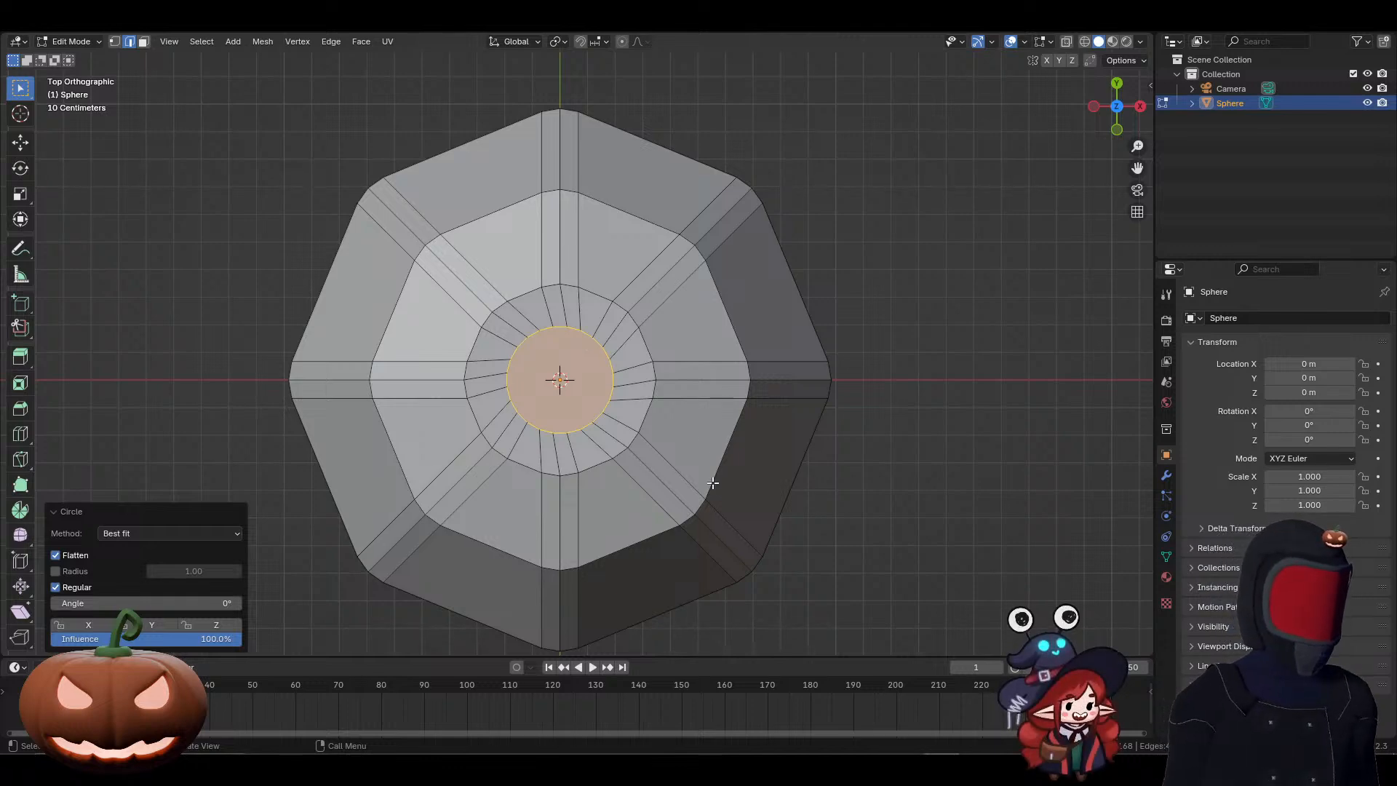
{"action": "middle_click_drag", "start_coordinate": [713, 455], "coordinate": [693, 187]}
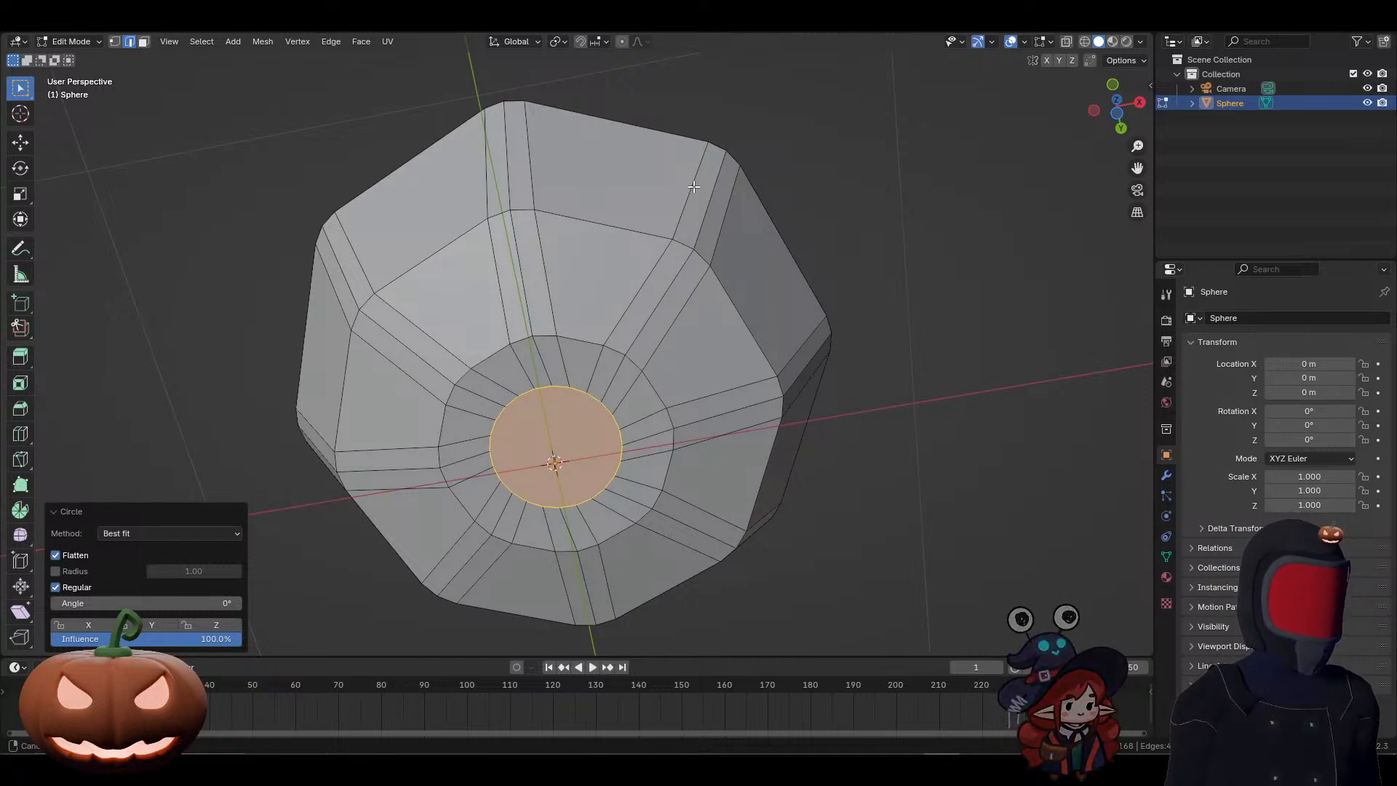
{"action": "middle_click_drag", "start_coordinate": [693, 187], "coordinate": [698, 393]}
{"action": "key", "text": "KP_7"}
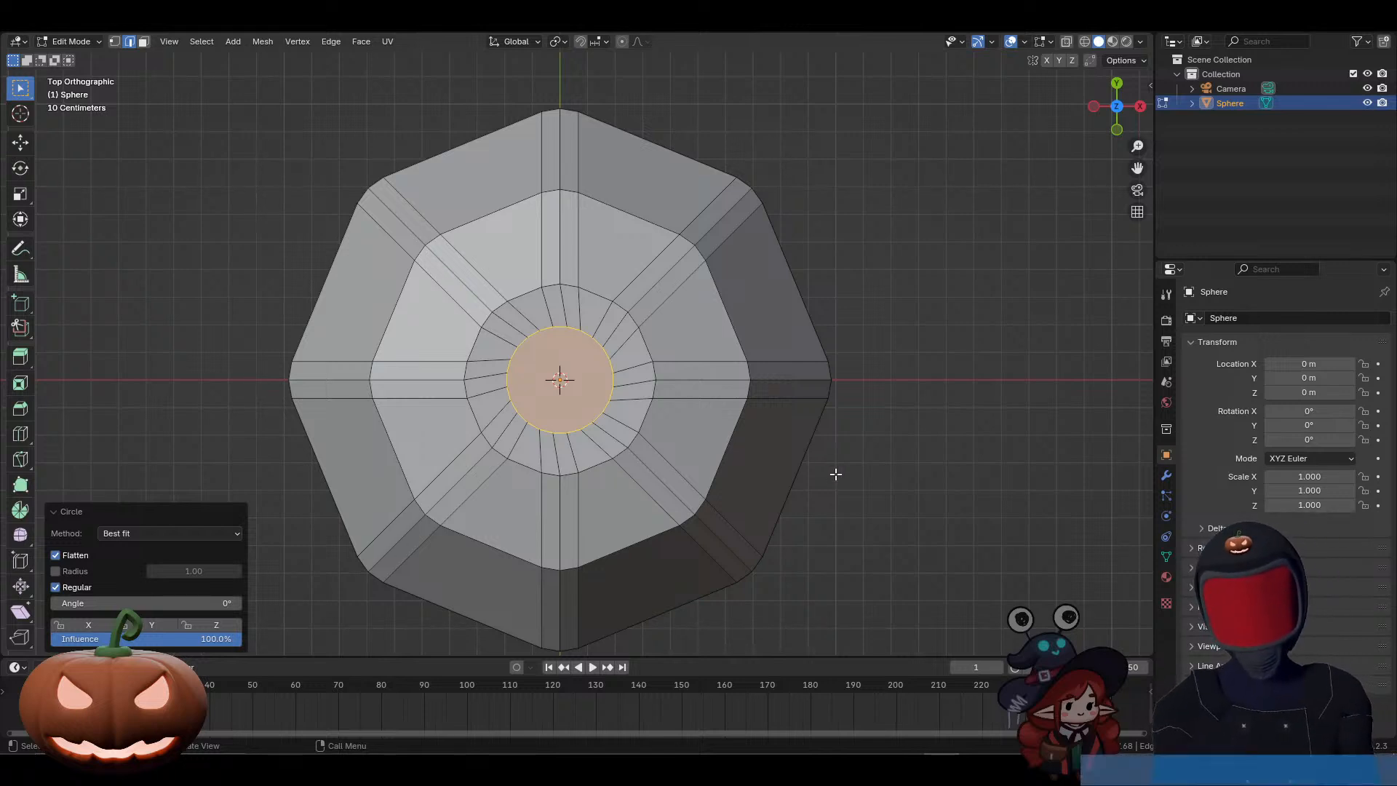
{"action": "key", "text": "r"}
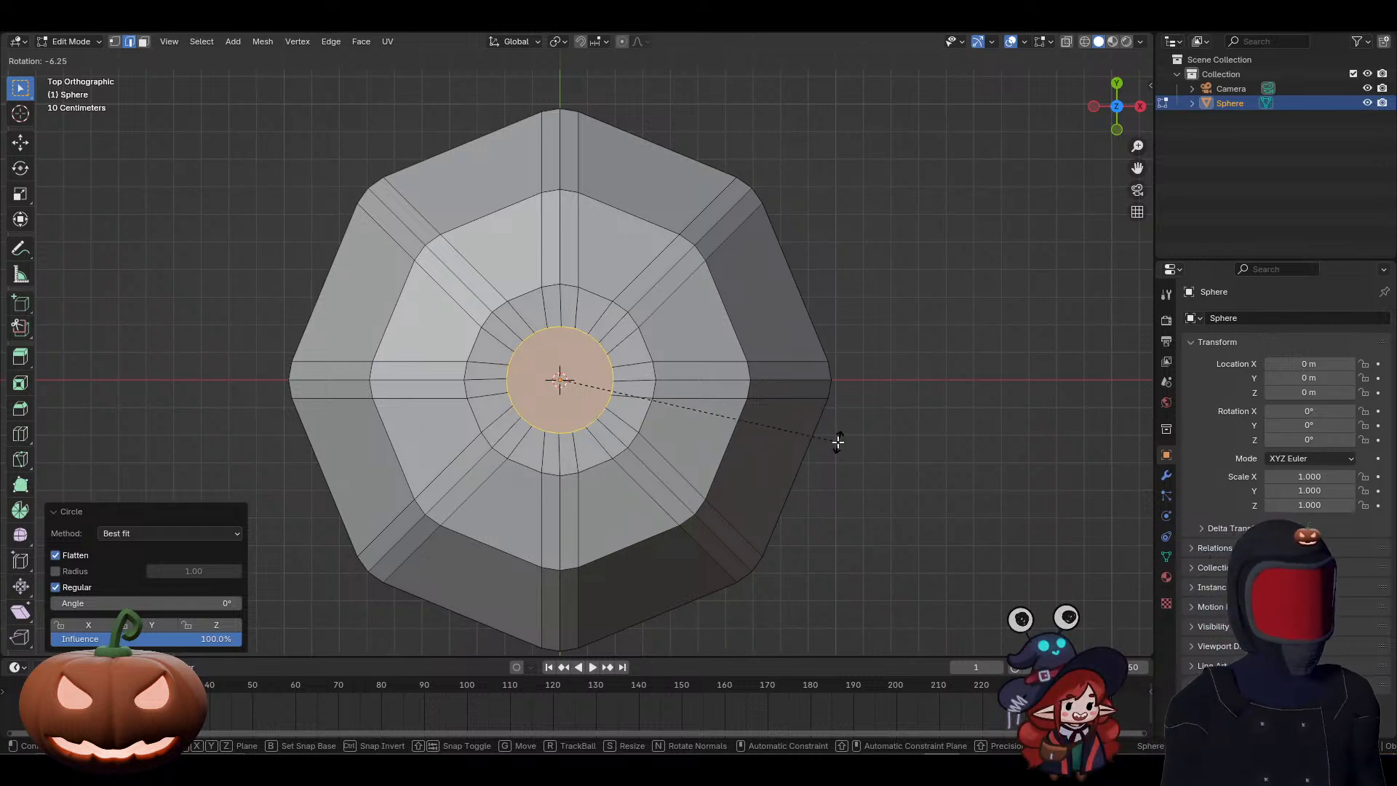
{"action": "left_click", "coordinate": [839, 441]}
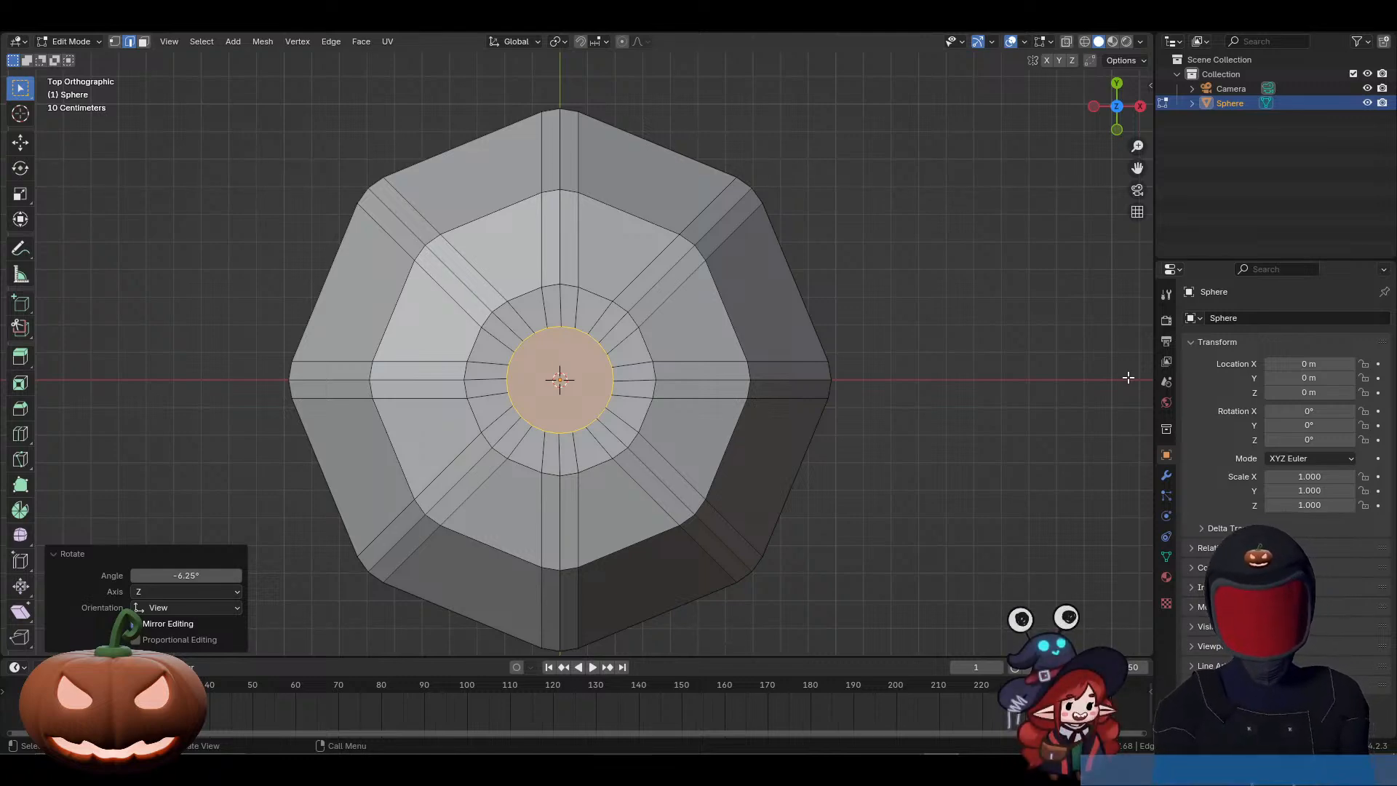
Step: Scale the selected circular pole caps to about 0.870 along the global Z axis to sink them into the body
{"action": "middle_click_drag", "start_coordinate": [863, 508], "coordinate": [883, 374]}
{"action": "scroll", "coordinate": [883, 374], "scroll_direction": "down", "scroll_amount": 3}
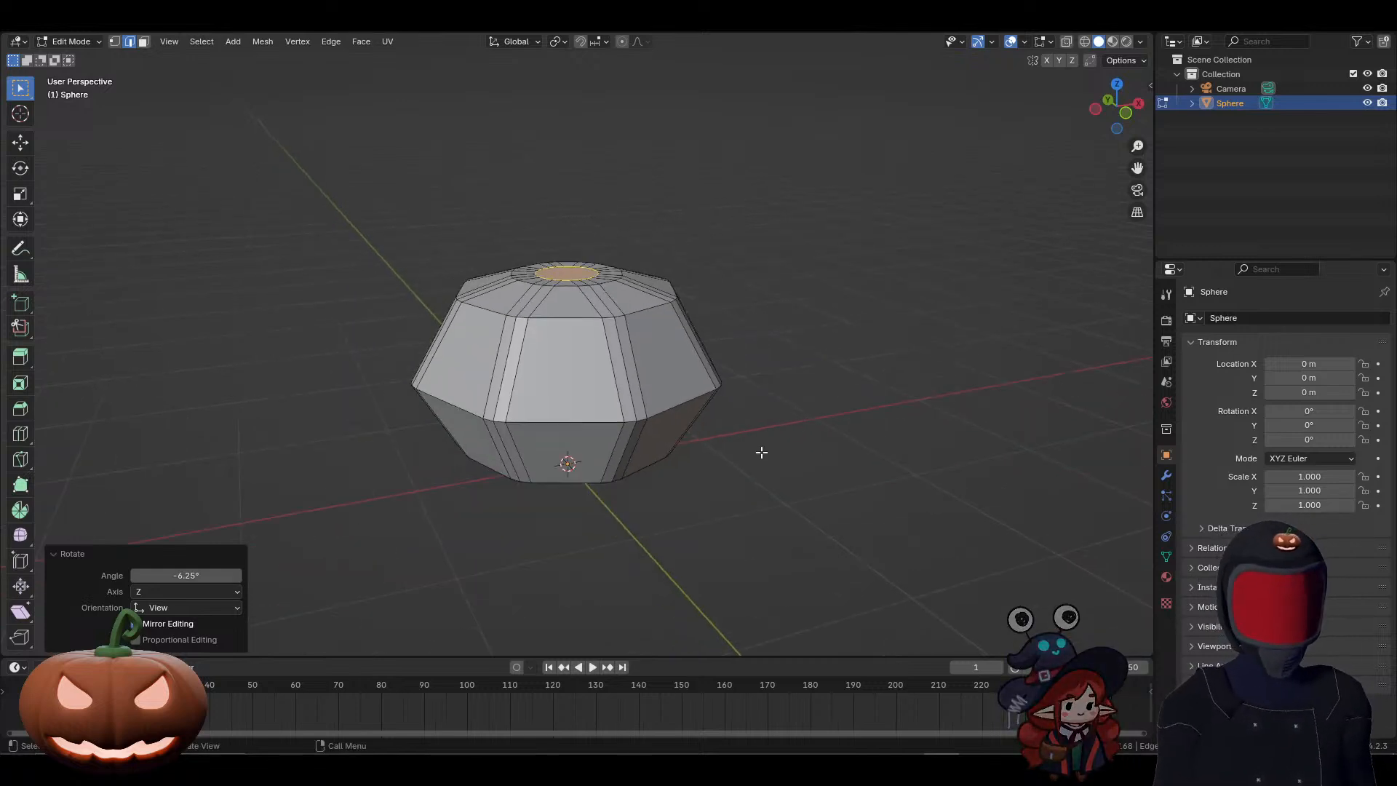
{"action": "mouse_move", "coordinate": [763, 476]}
{"action": "middle_mouse_down"}
{"action": "mouse_move", "coordinate": [795, 477]}
{"action": "mouse_move", "coordinate": [776, 487]}
{"action": "middle_mouse_up"}
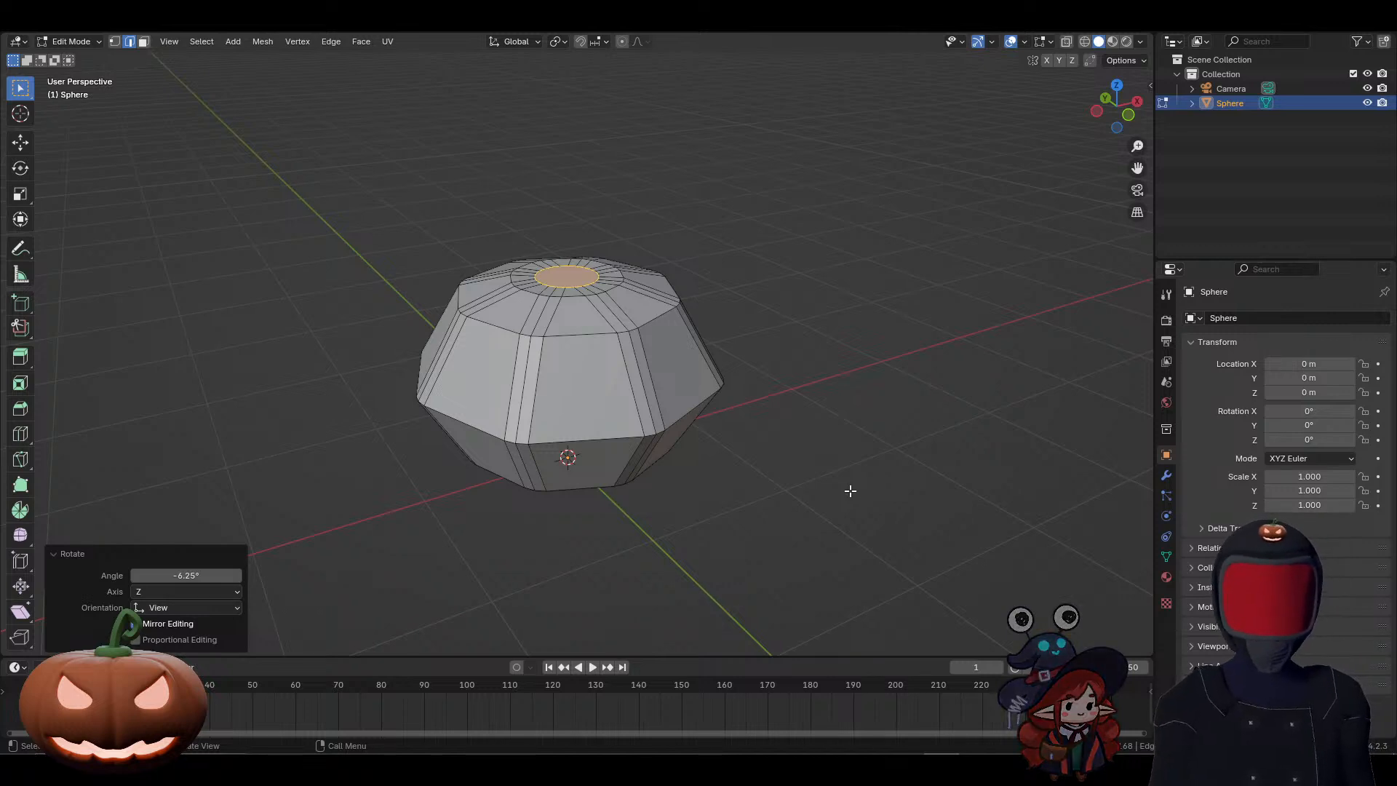
{"action": "key", "text": "s"}
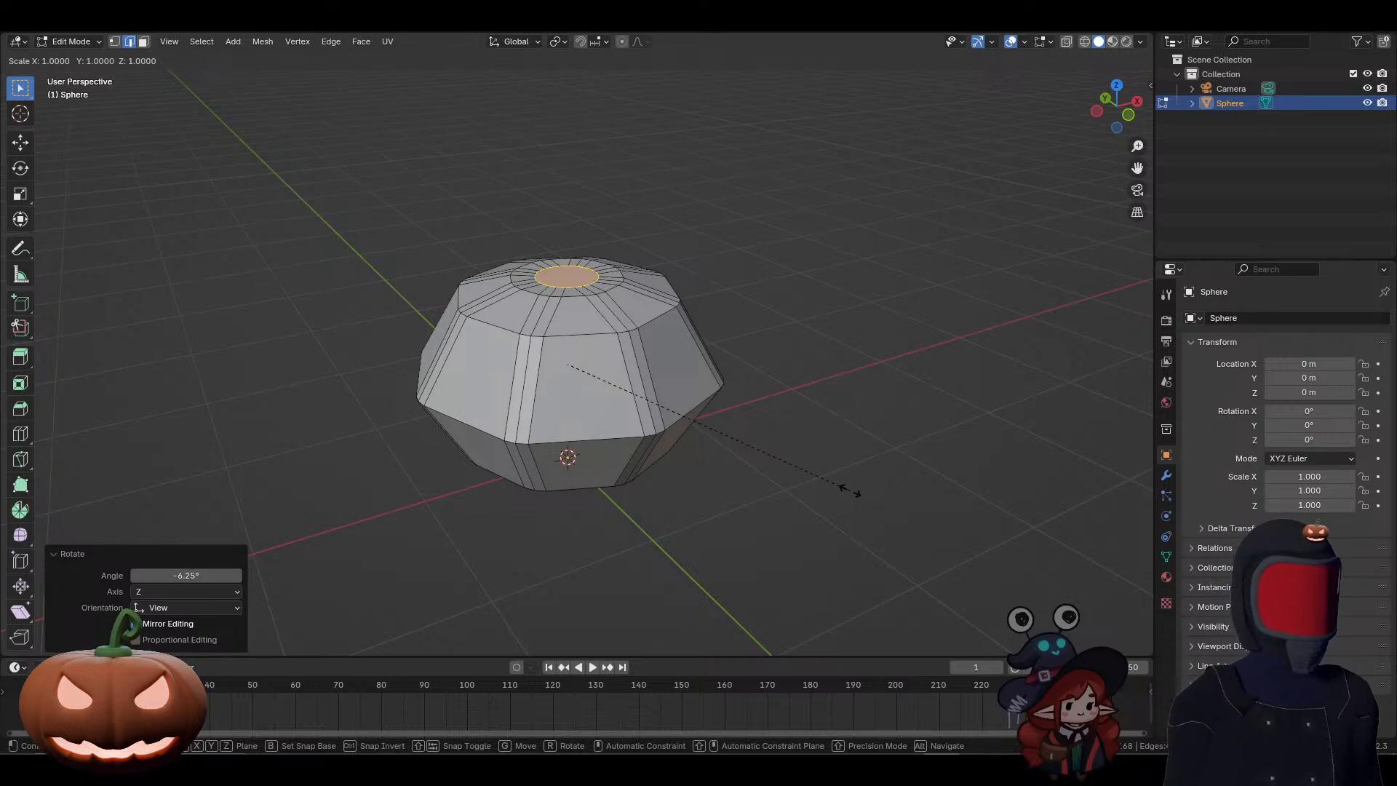
{"action": "key", "text": "z"}
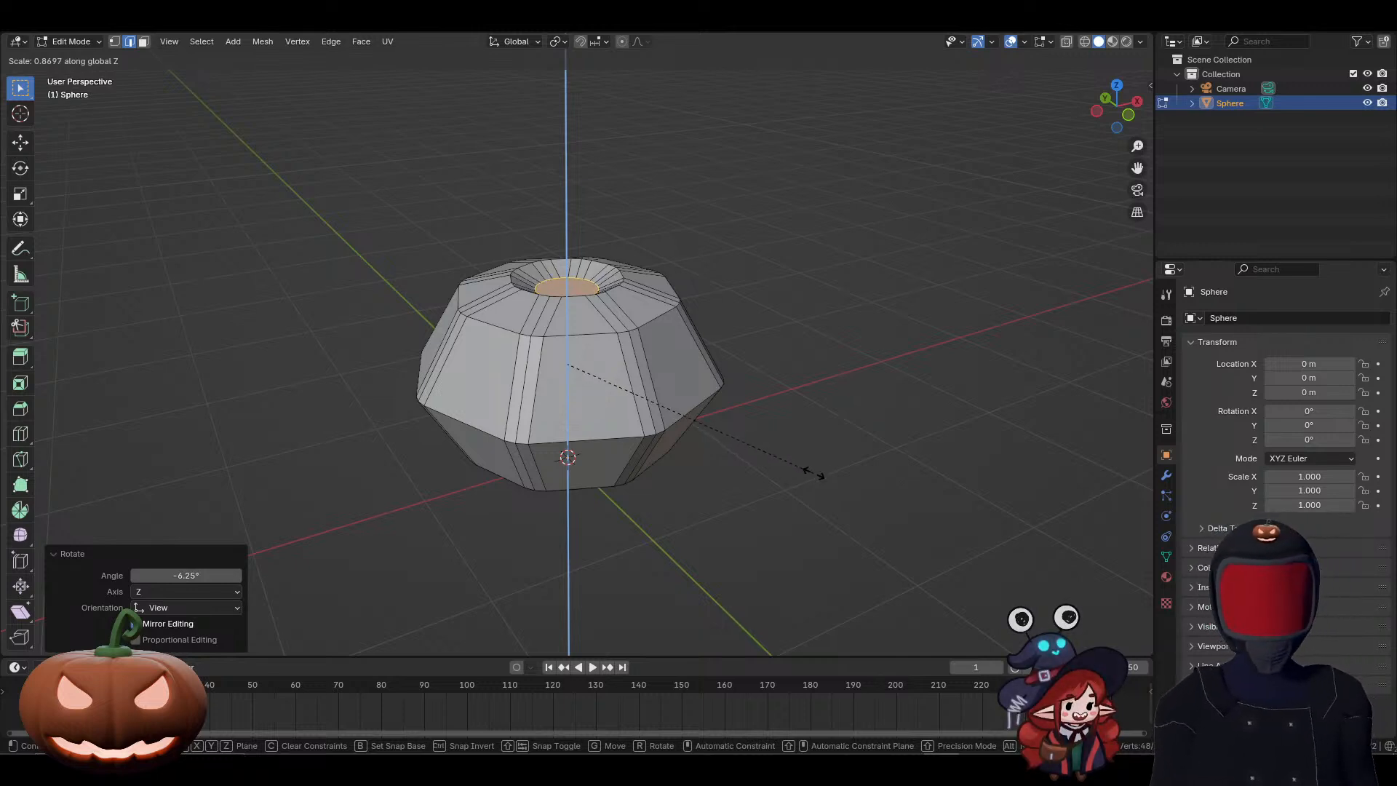
{"action": "left_click", "coordinate": [811, 472]}
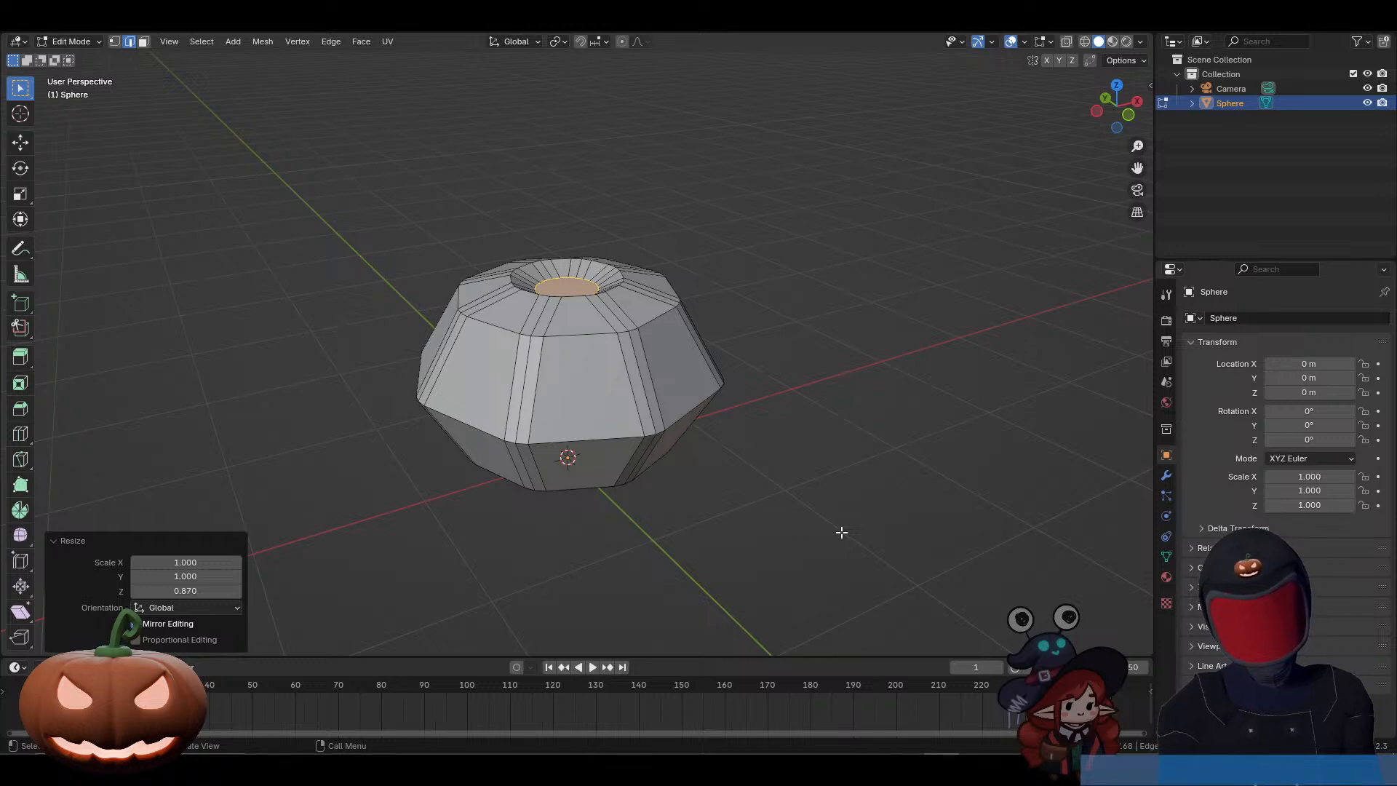
Step: Clear the cap selection and select the middle vertical edge loop of every bevelled rib around the pumpkin body
{"action": "left_click", "coordinate": [854, 555]}
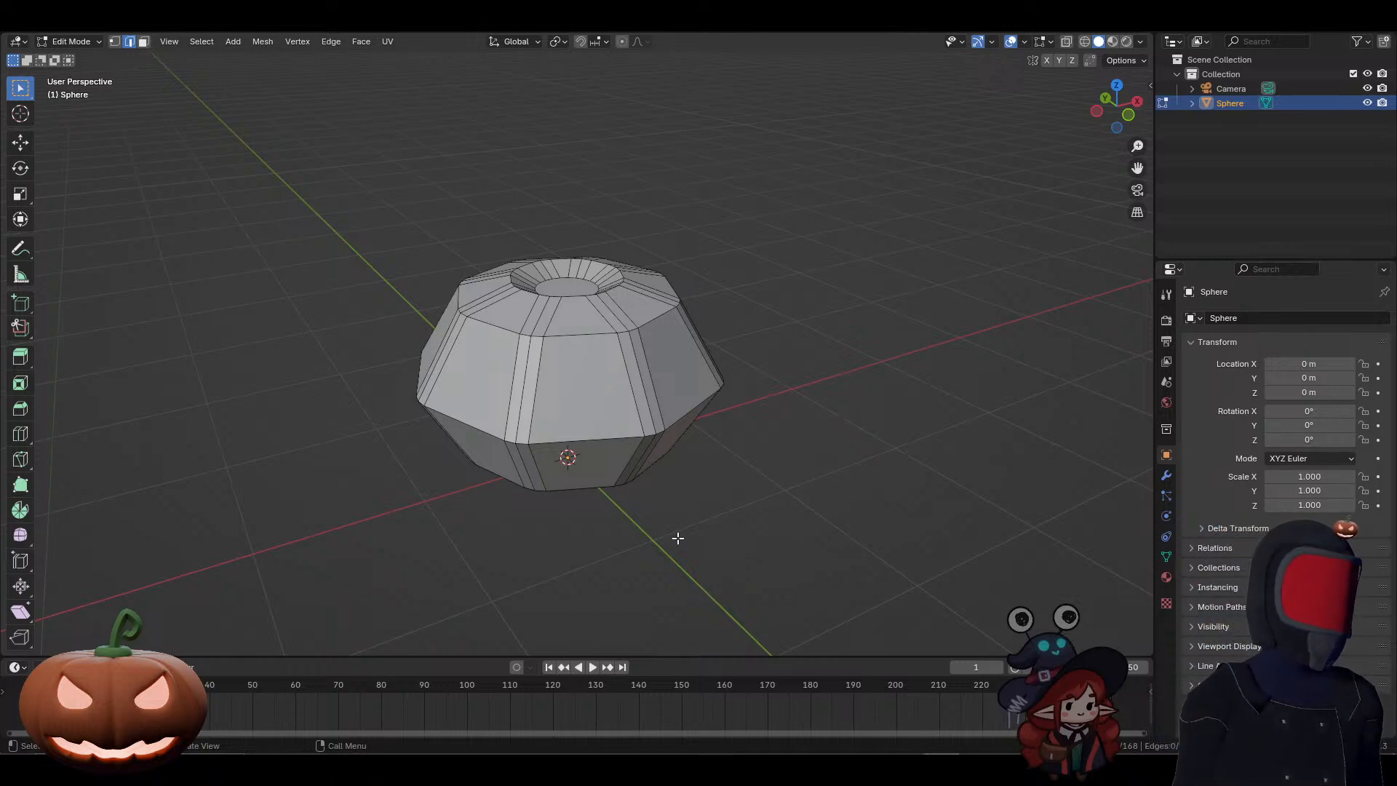
{"action": "left_click", "coordinate": [523, 379], "text": "alt"}
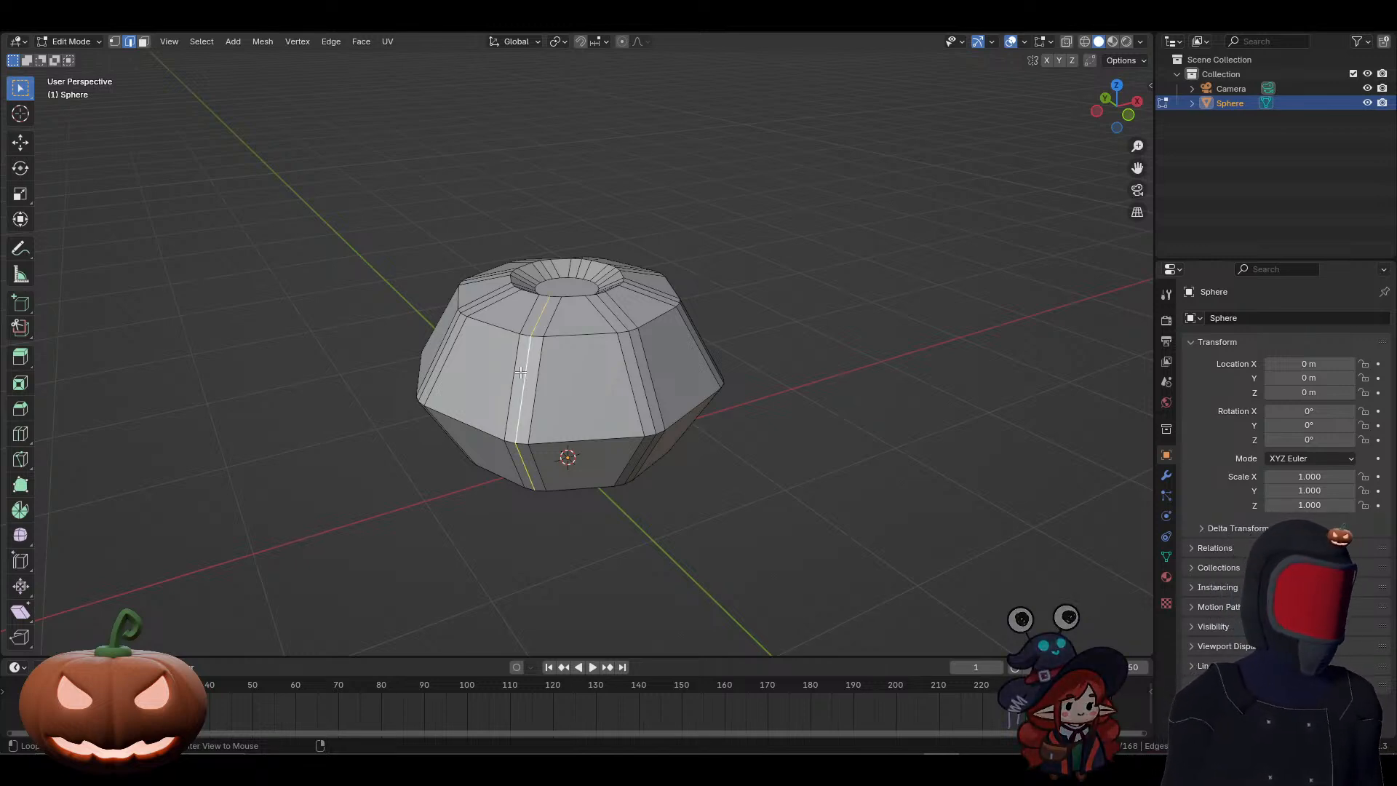
{"action": "left_click", "coordinate": [641, 375], "text": "alt+shift"}
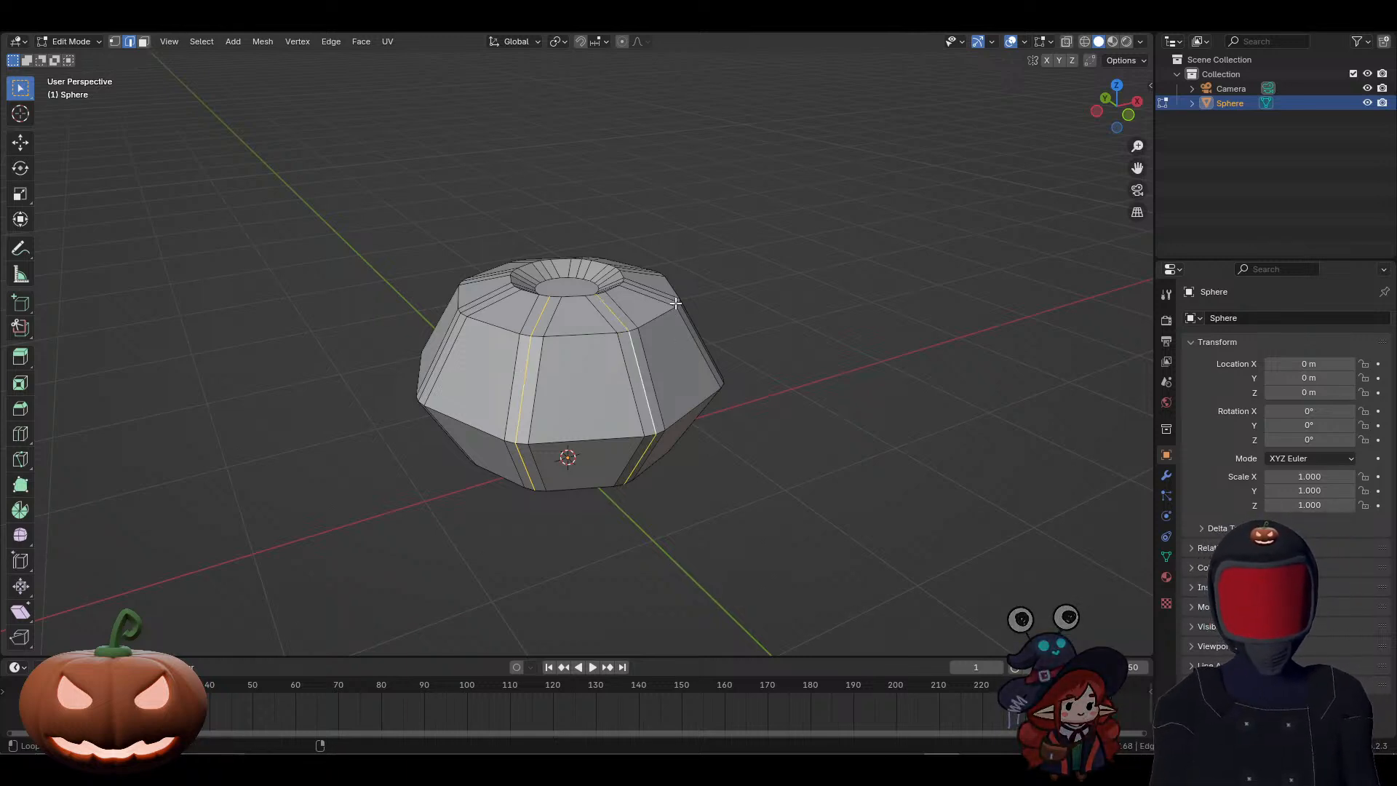
{"action": "middle_click_drag", "start_coordinate": [548, 290], "coordinate": [605, 353]}
{"action": "left_click", "coordinate": [537, 408], "text": "alt+shift"}
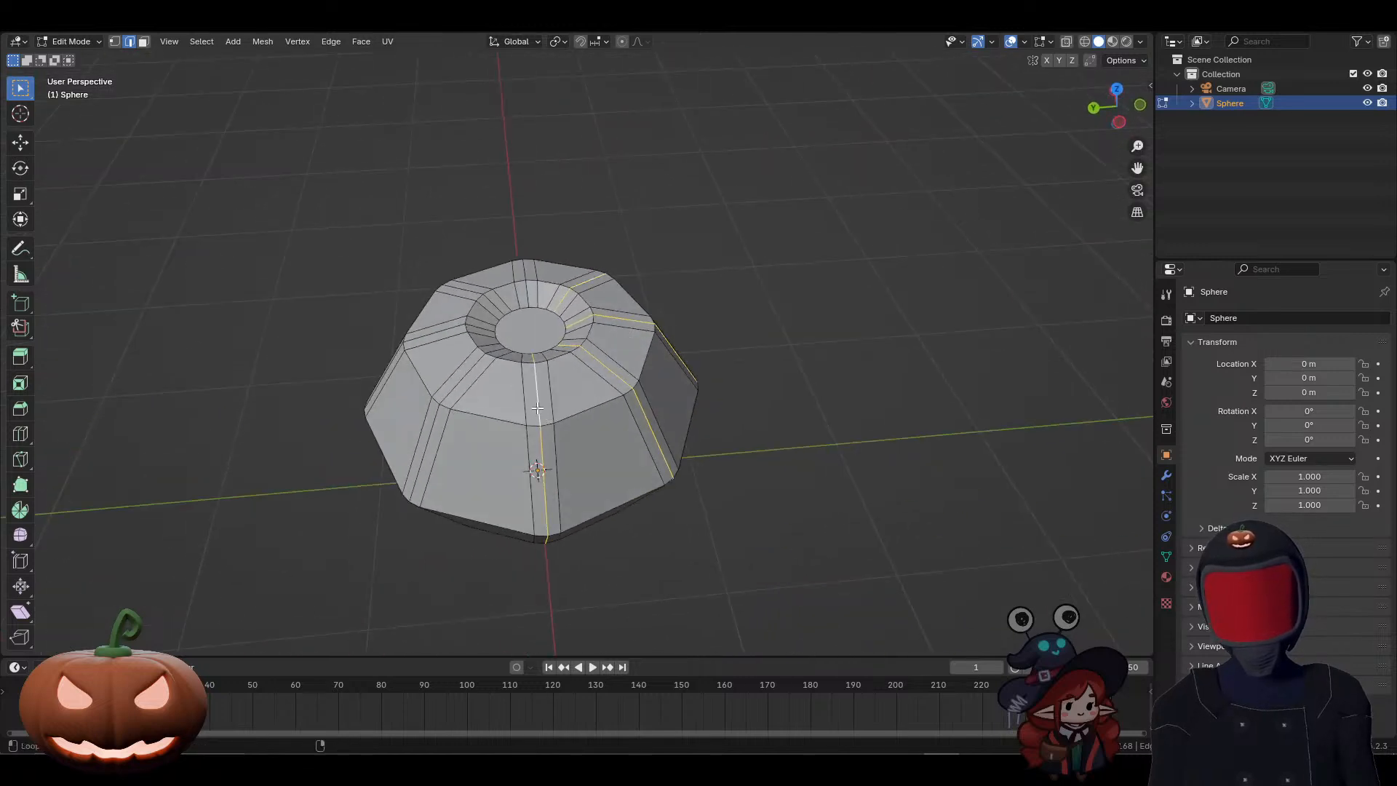
{"action": "left_click", "coordinate": [462, 376], "text": "alt+shift"}
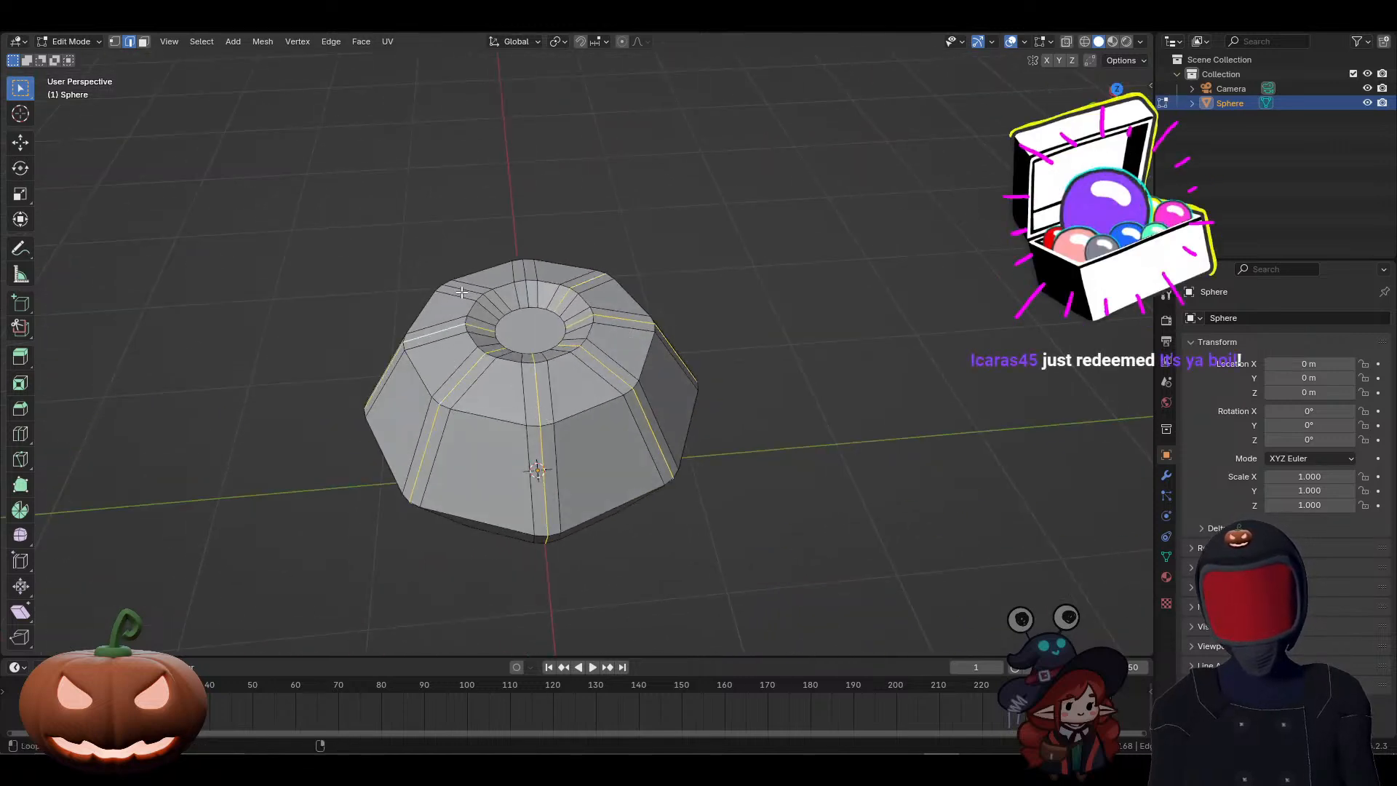
{"action": "left_click", "coordinate": [462, 291], "text": "alt+shift"}
{"action": "left_click", "coordinate": [526, 272], "text": "alt+shift"}
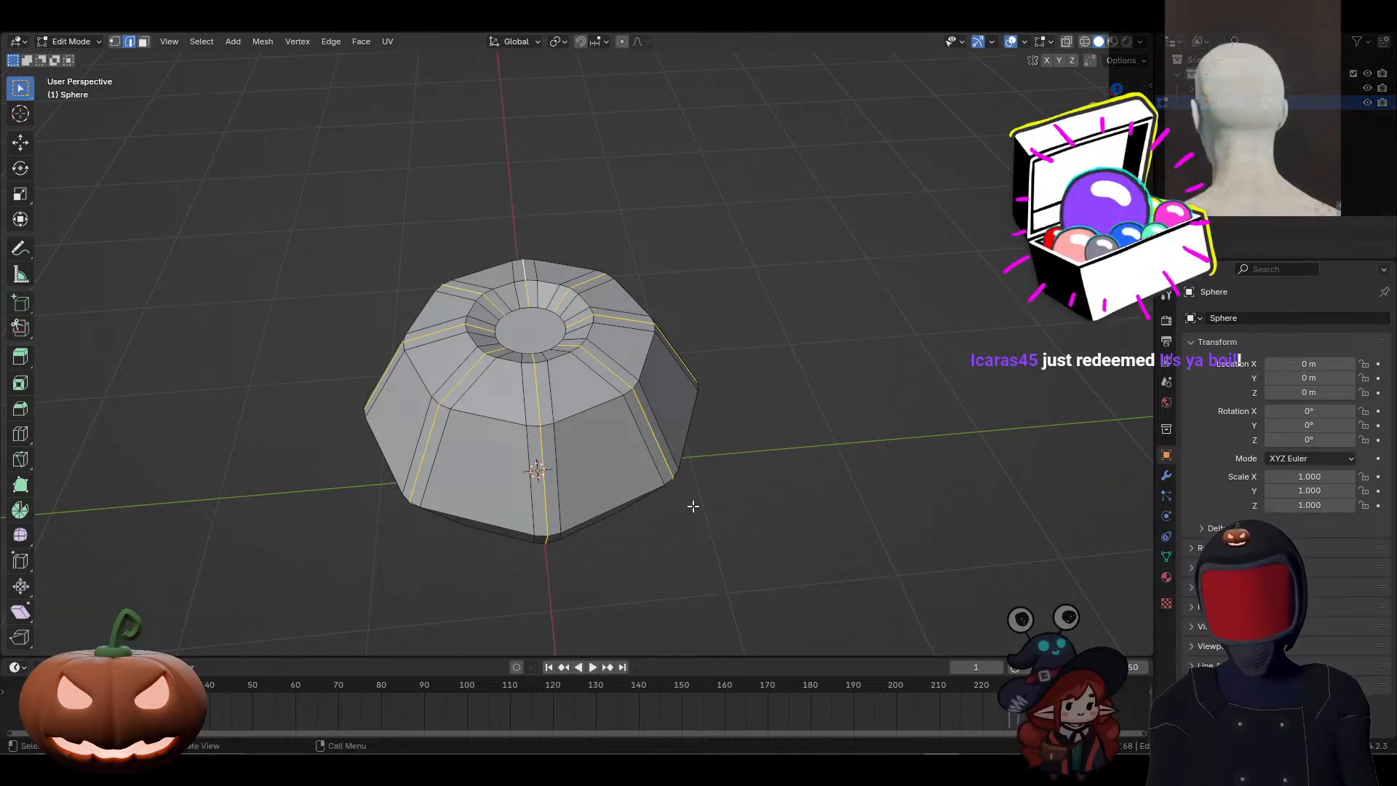
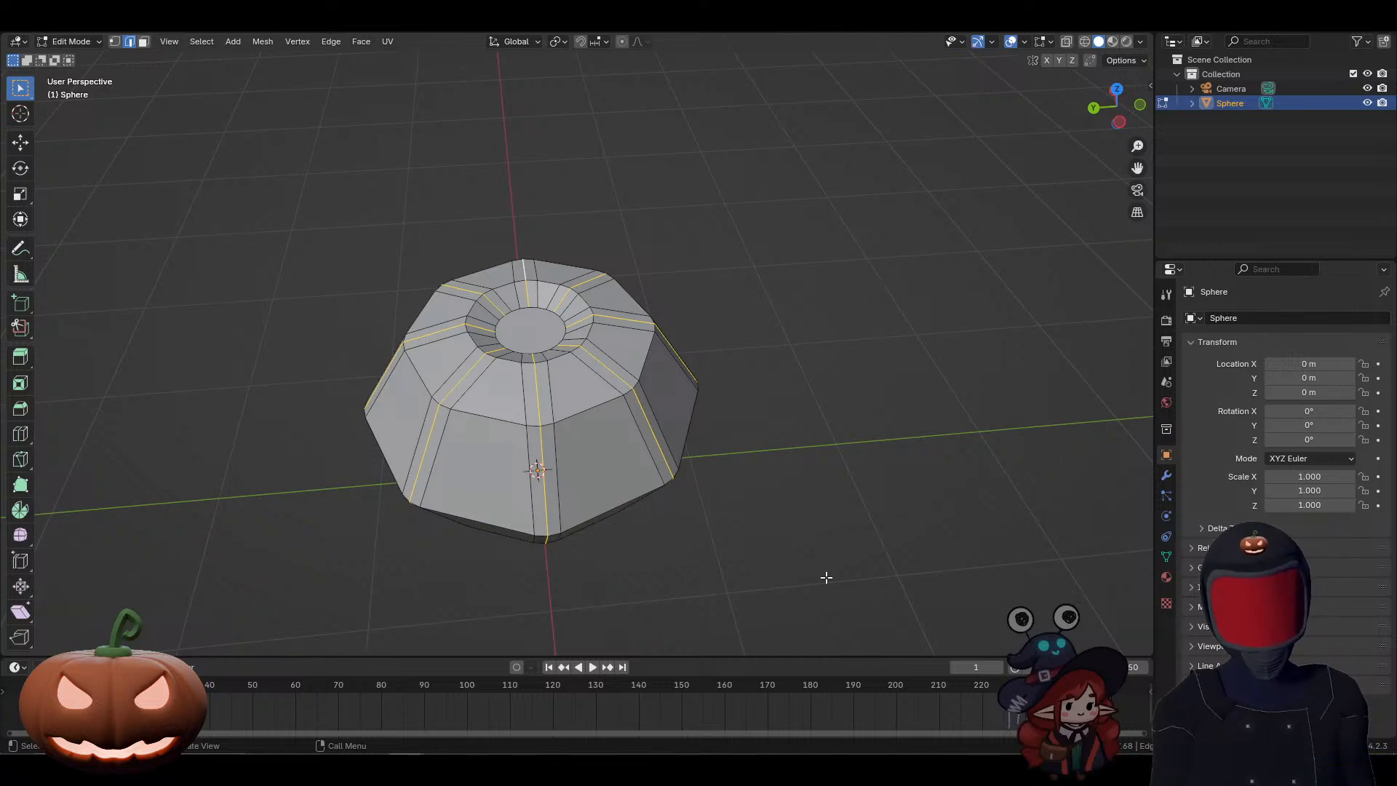
Step: In top view, deselect the rib centre edges between the sunken cap and the second ring, keeping the outer side edges selected
{"action": "key", "text": "KP_7"}
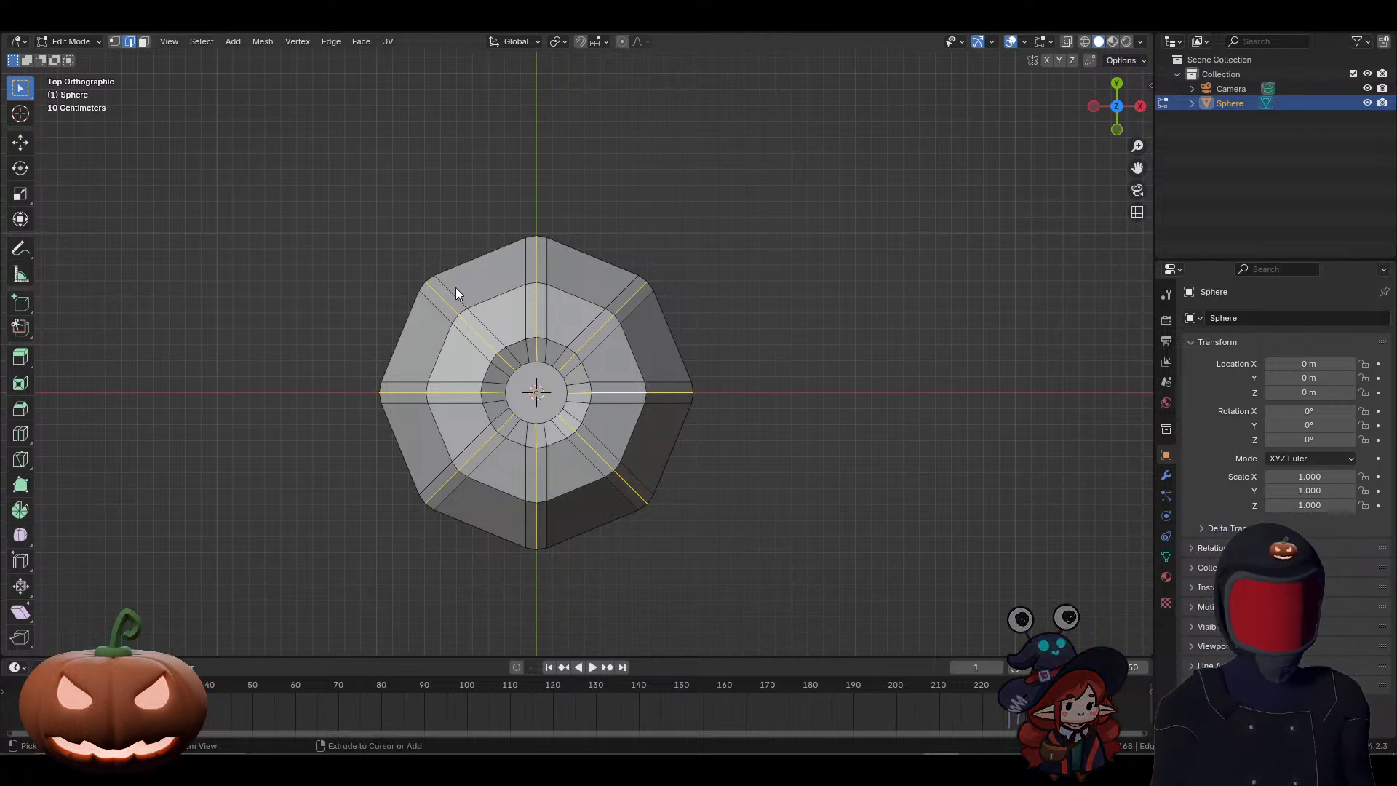
{"action": "left_click_drag", "start_coordinate": [444, 290], "coordinate": [632, 492], "text": "ctrl"}
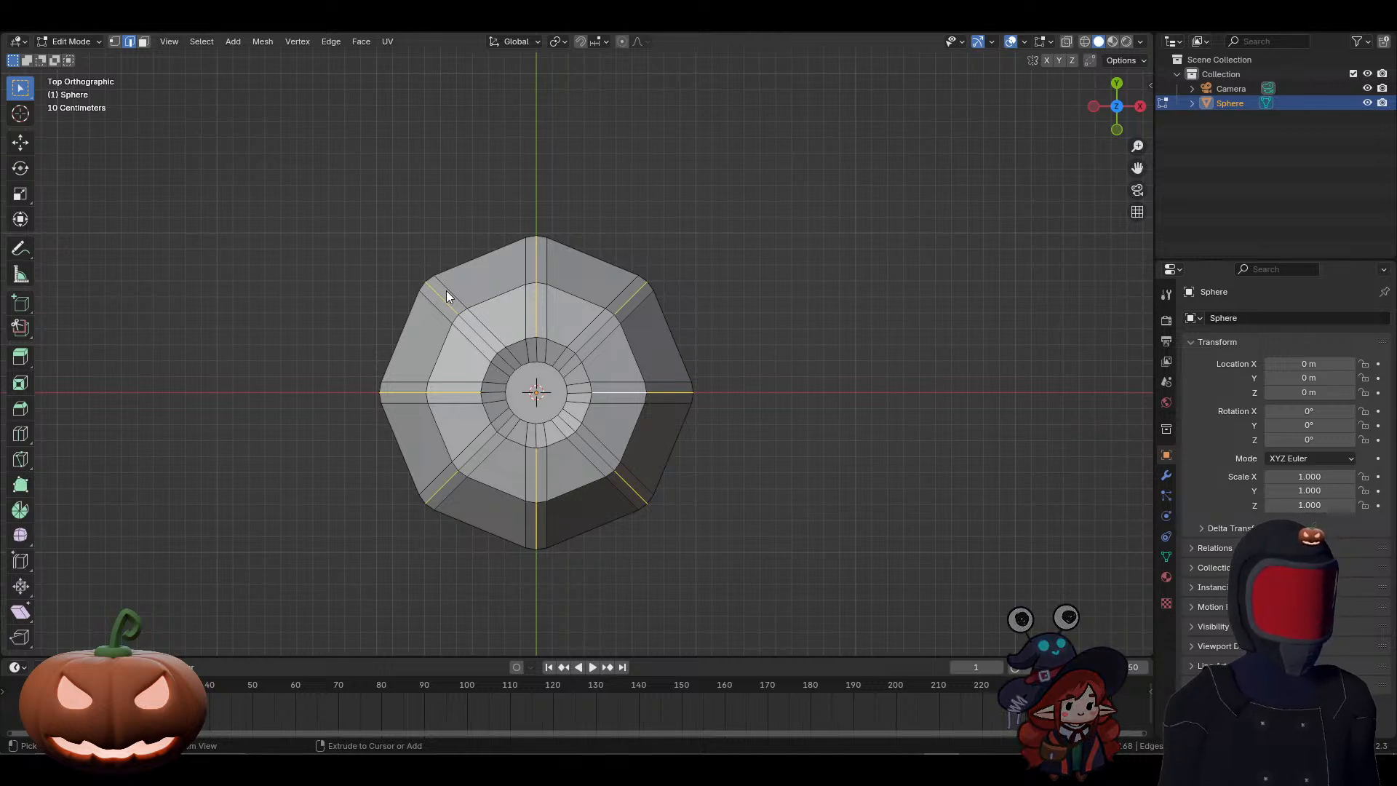
{"action": "left_click", "coordinate": [534, 303], "text": "ctrl"}
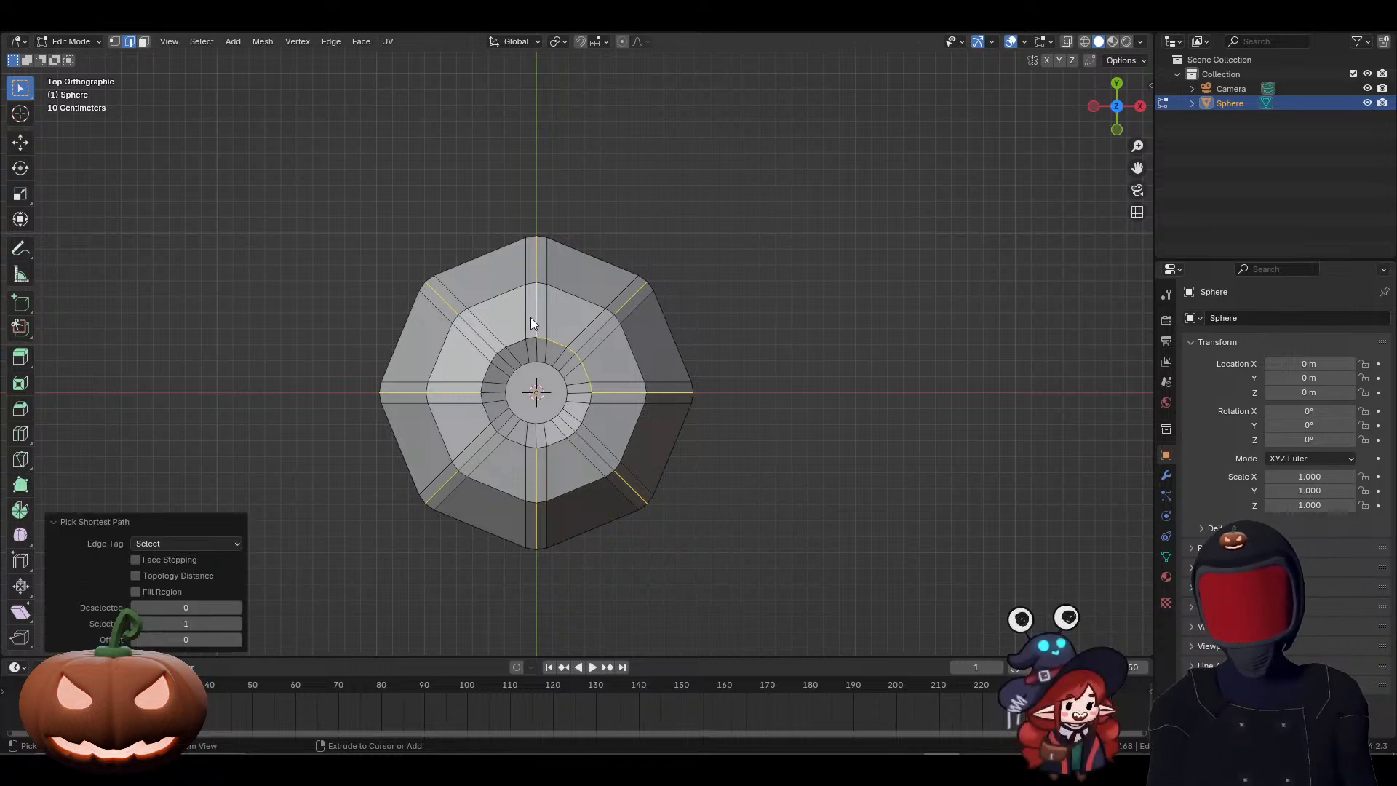
{"action": "left_click", "coordinate": [535, 315], "text": "ctrl"}
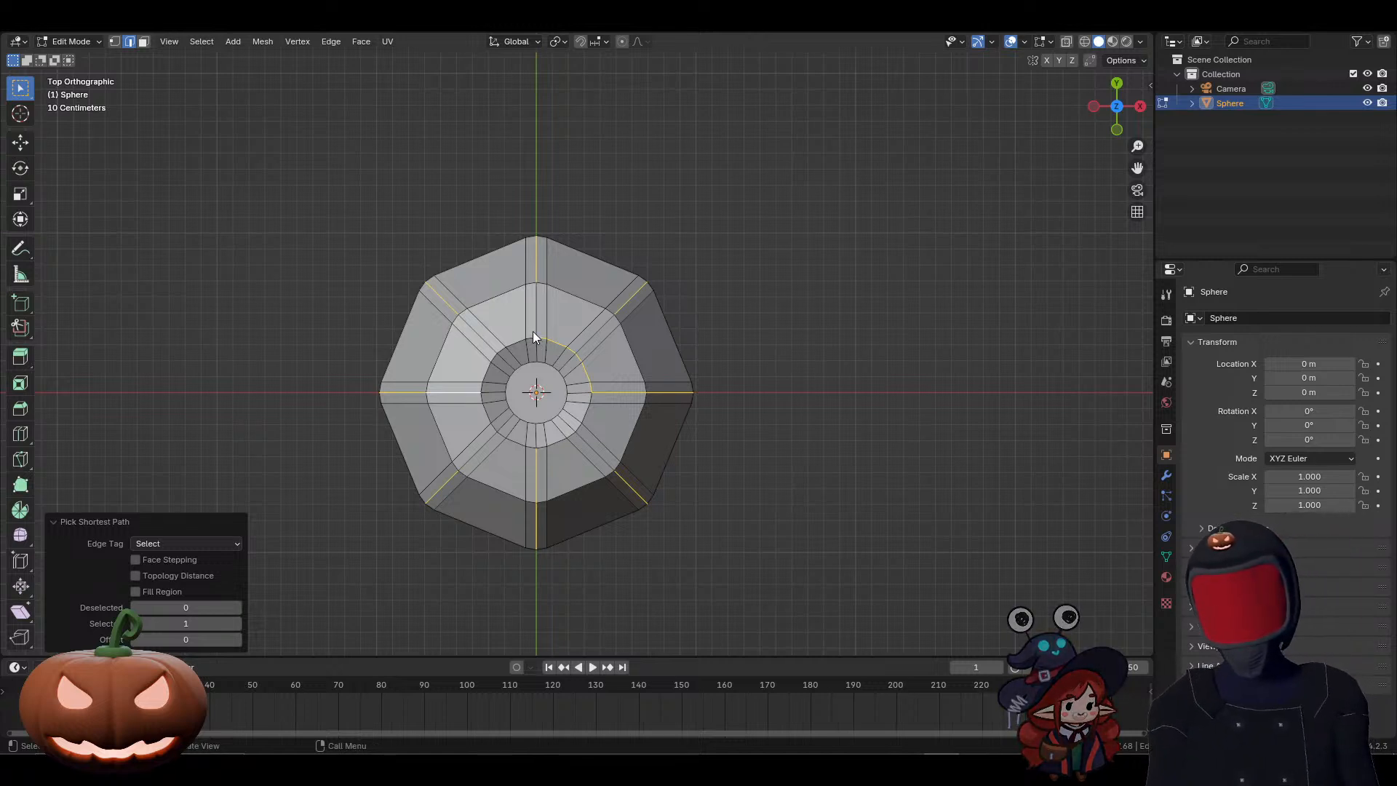
{"action": "left_click_drag", "start_coordinate": [524, 313], "coordinate": [648, 417]}
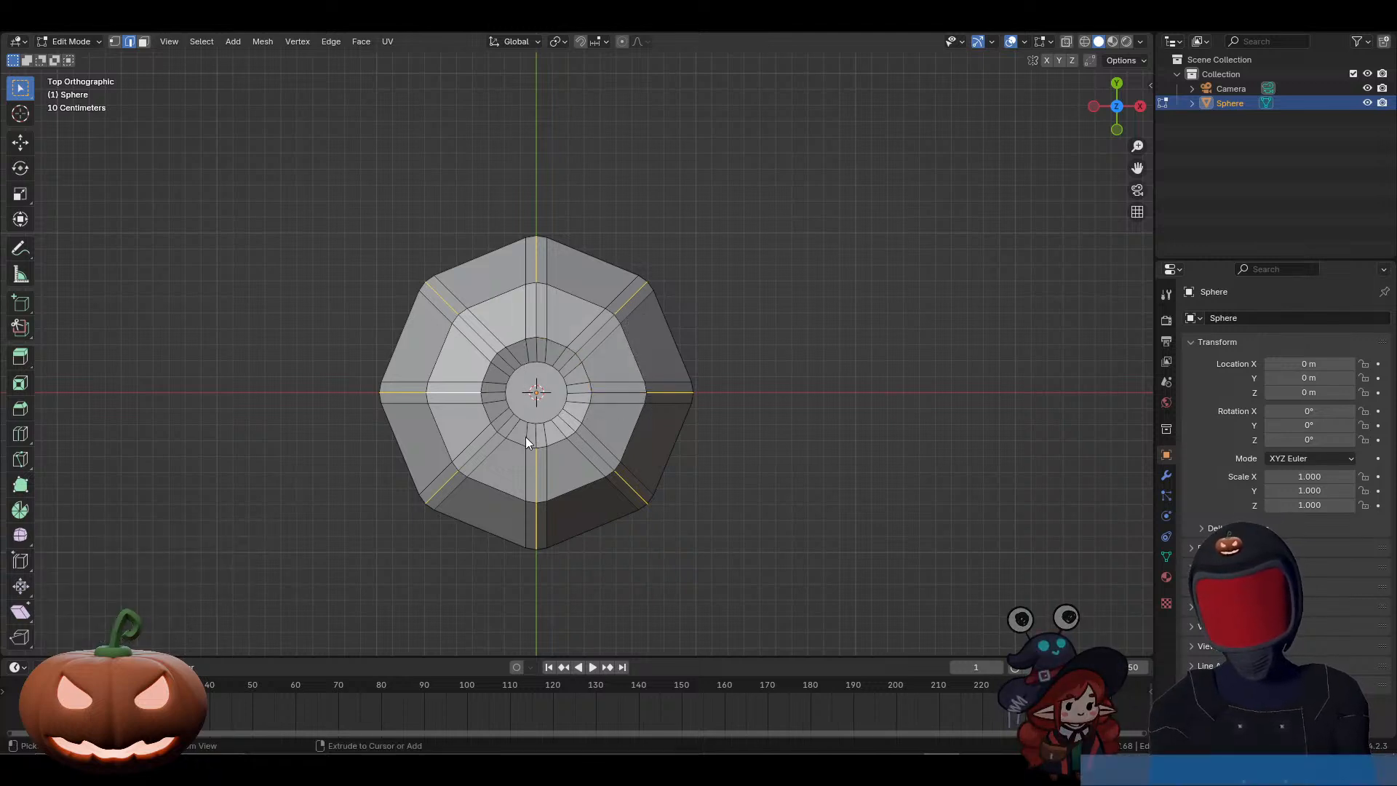
{"action": "left_click_drag", "start_coordinate": [525, 437], "coordinate": [557, 507]}
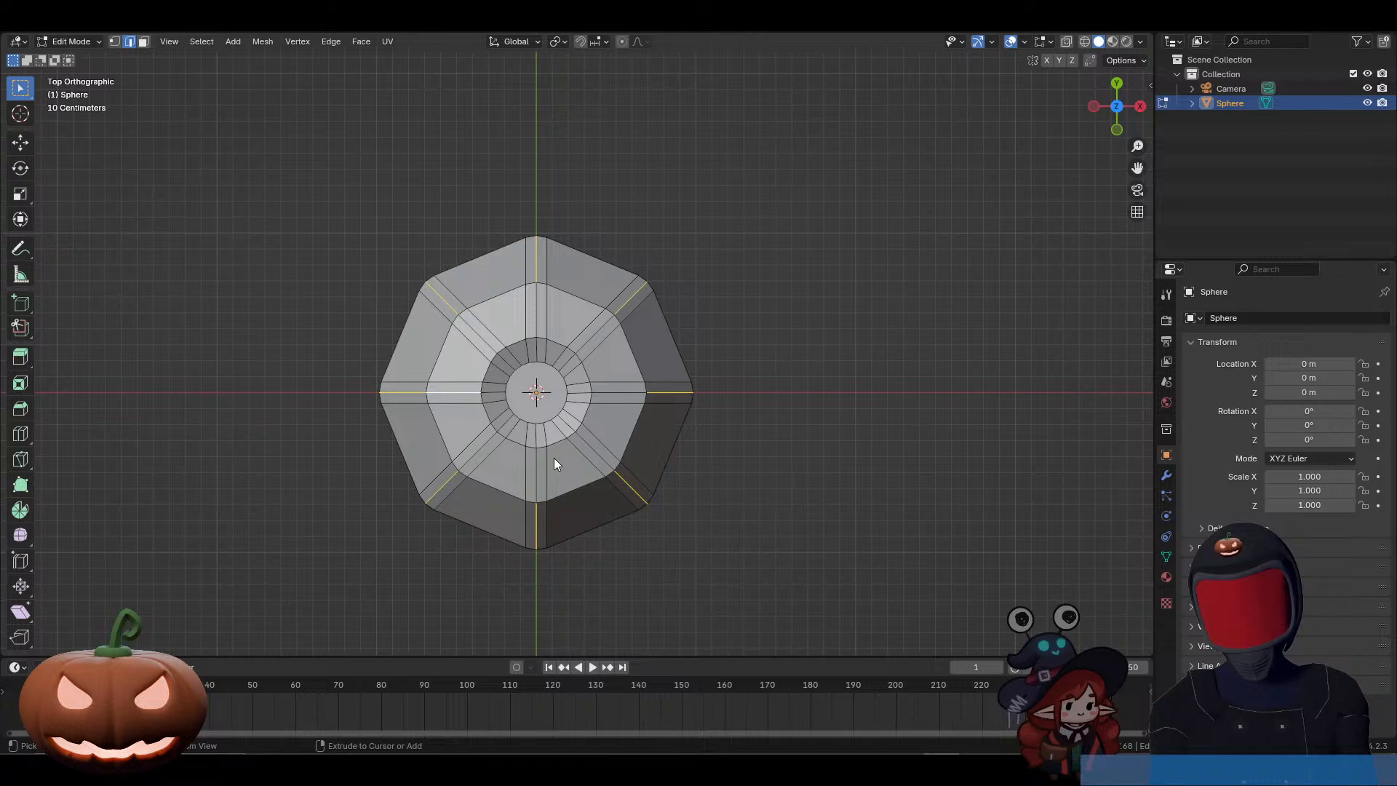
{"action": "left_click", "coordinate": [422, 391], "text": "shift"}
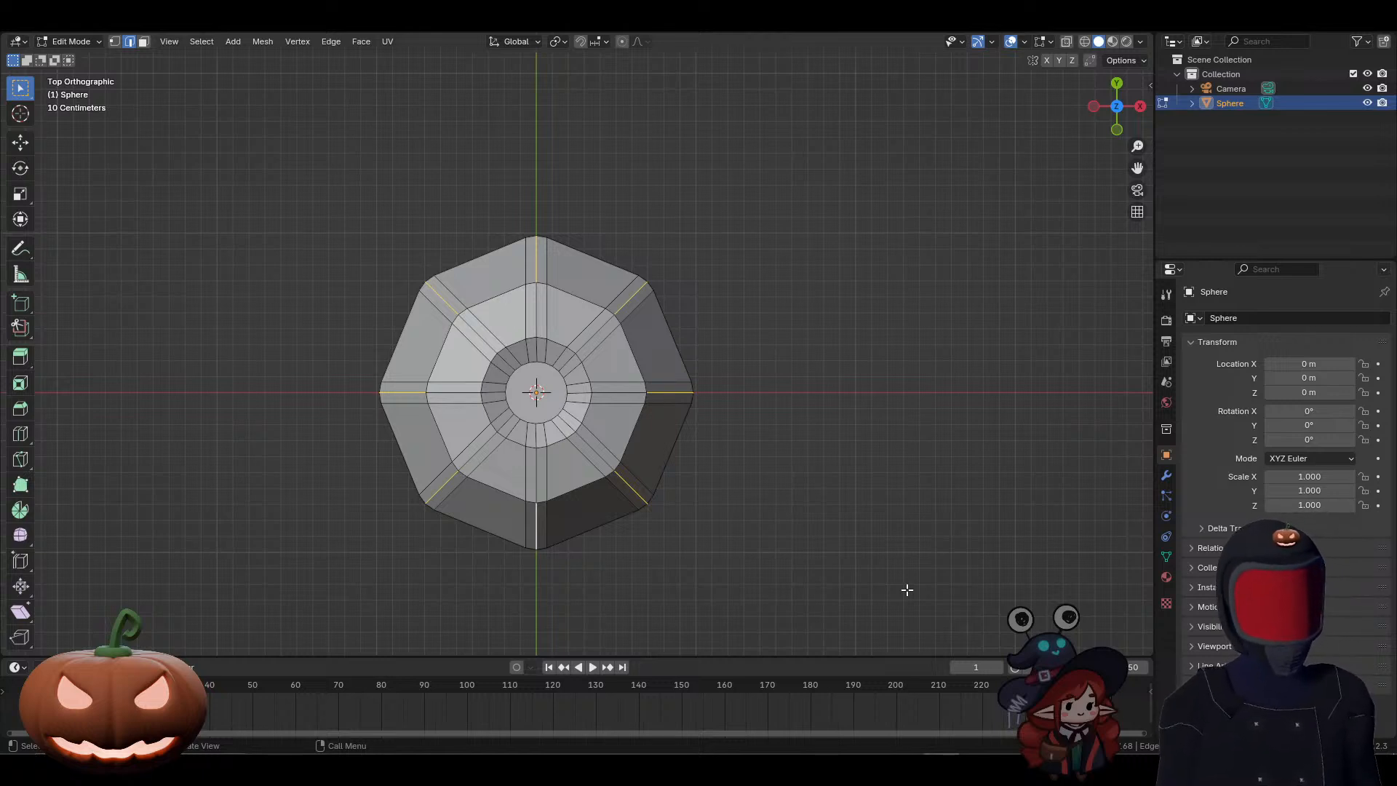
Step: In bottom view, deselect the rib centre edges around the lower cap, leaving only the outer side edges of each rib selected
{"action": "key", "text": "ctrl+KP_7"}
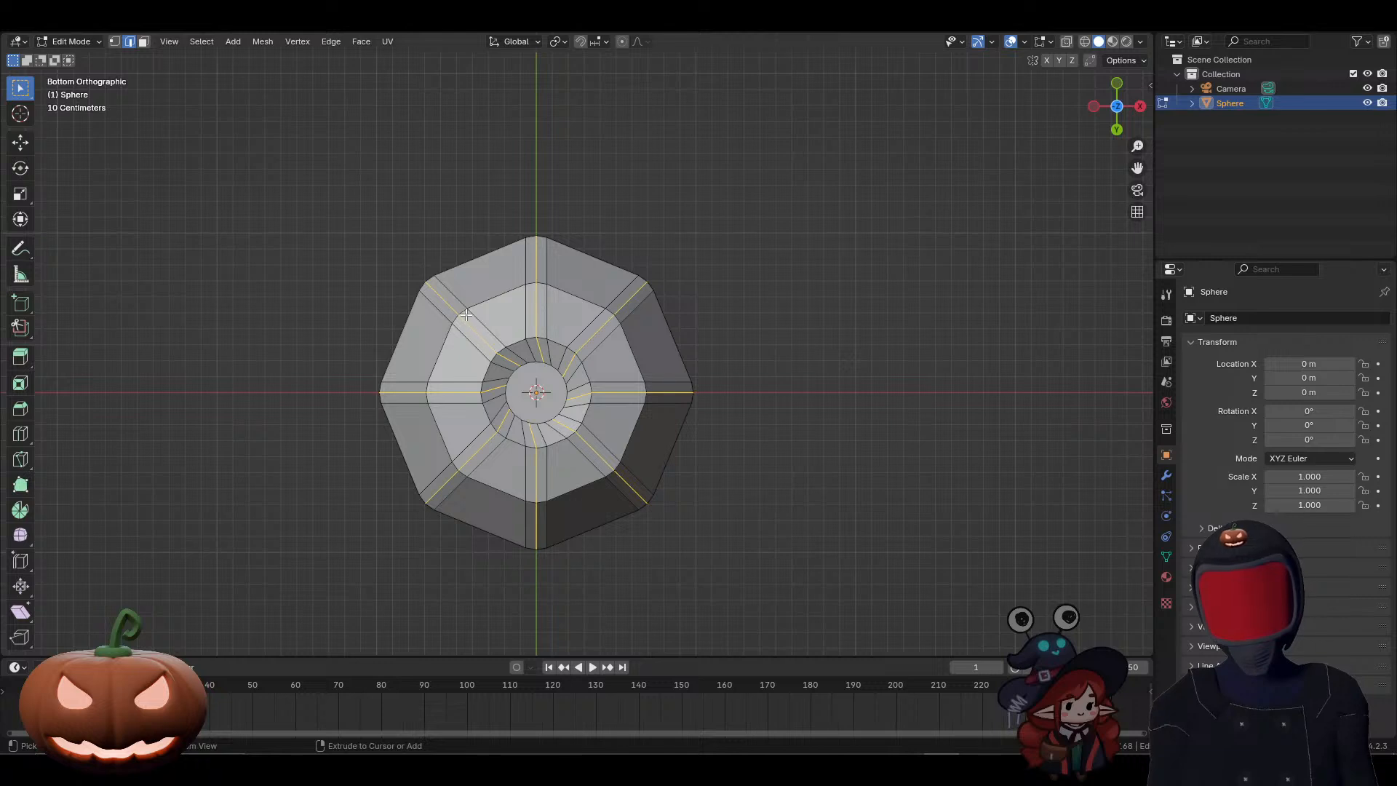
{"action": "left_click_drag", "start_coordinate": [439, 293], "coordinate": [633, 506]}
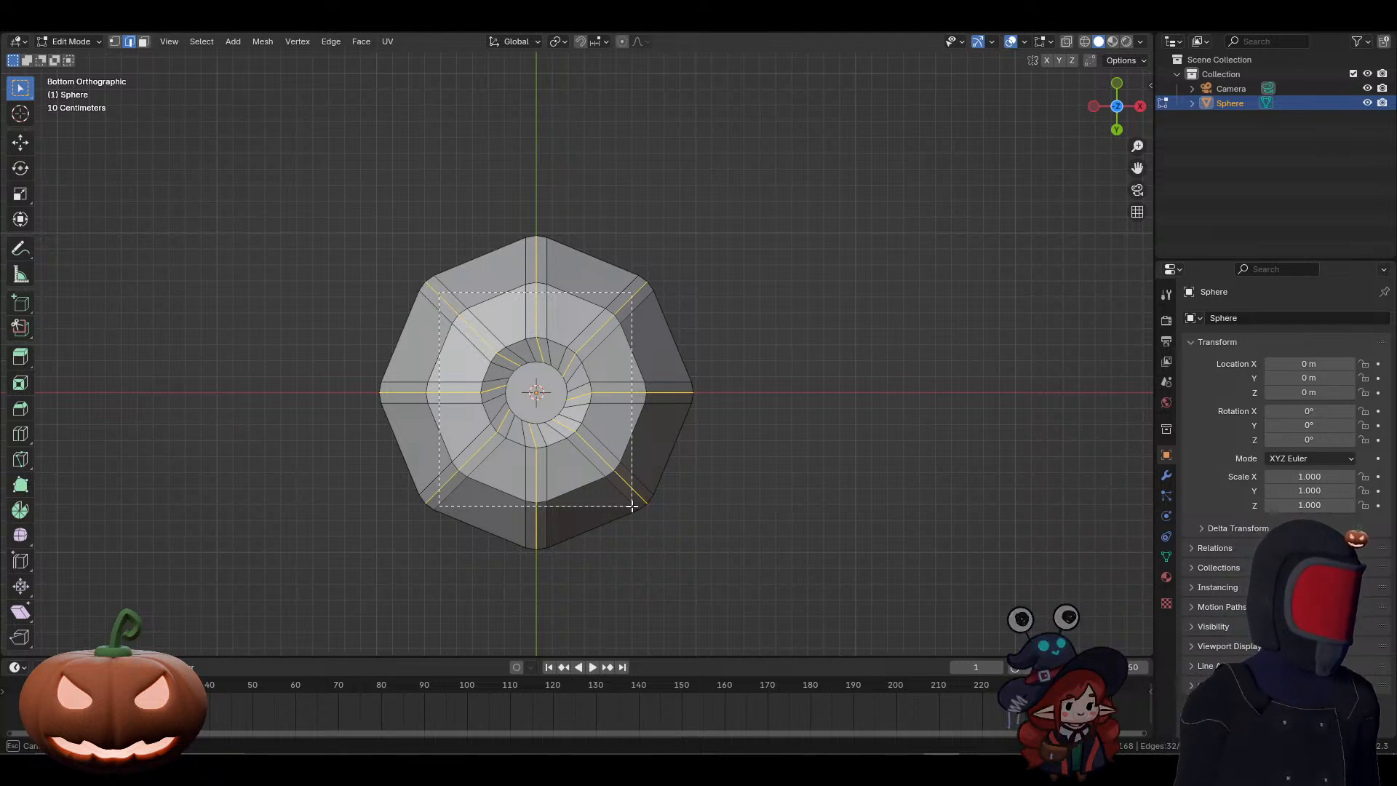
{"action": "left_click_drag", "start_coordinate": [632, 506], "coordinate": [632, 506], "text": "ctrl"}
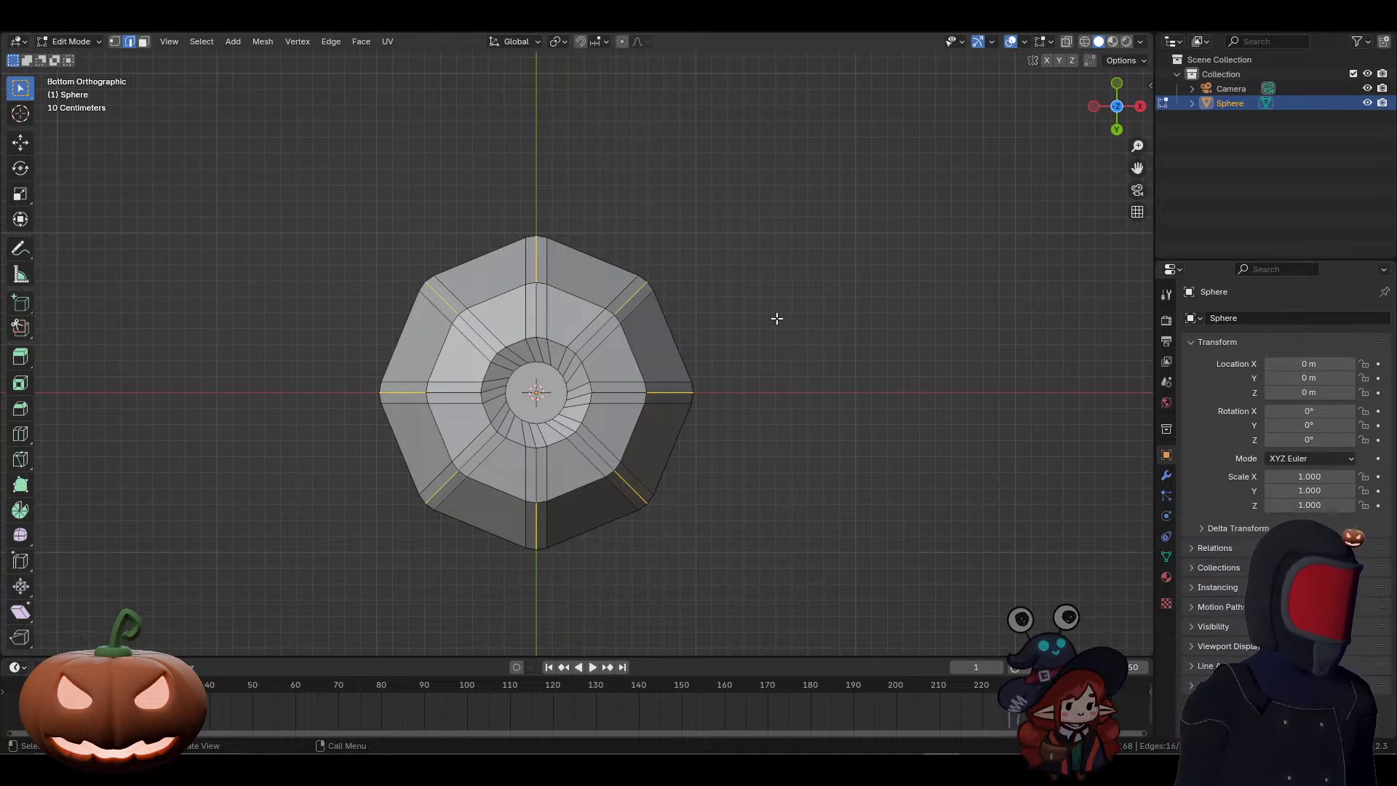
{"action": "middle_click_drag", "start_coordinate": [777, 318], "coordinate": [807, 542]}
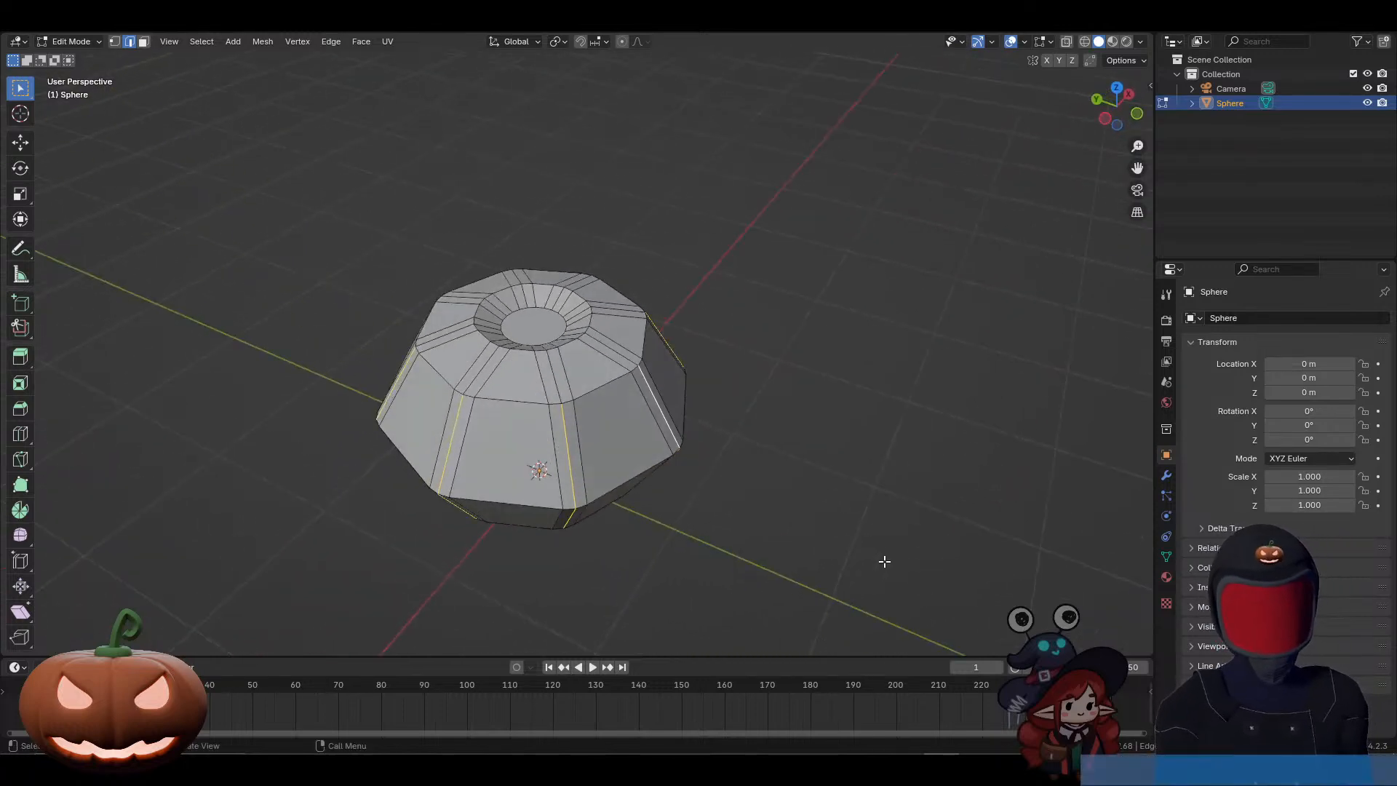
Step: Scale the selected rib centre edges inward with global Z locked, first to about 0.745 and again to about 0.883, forming deep grooves
{"action": "key", "text": "s"}
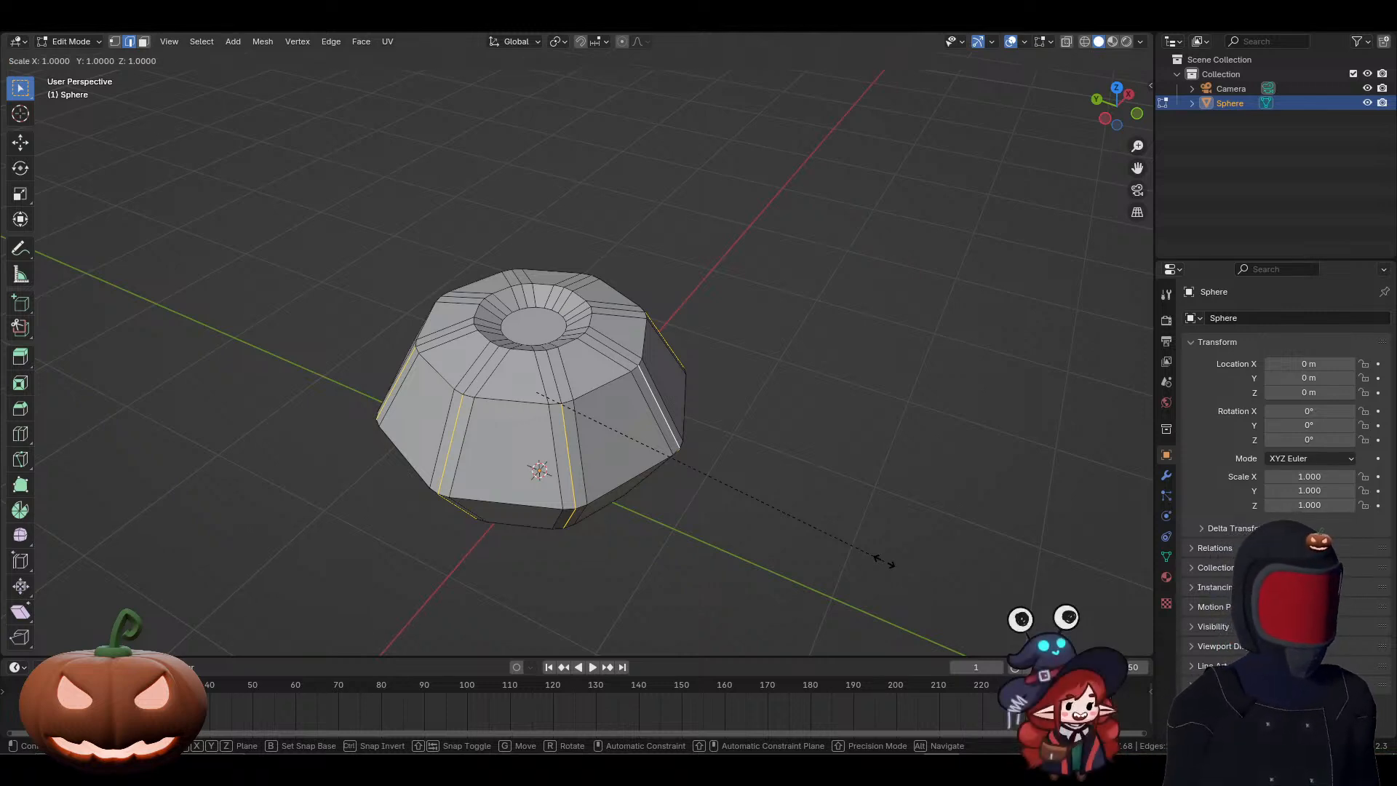
{"action": "key", "text": "shift+z"}
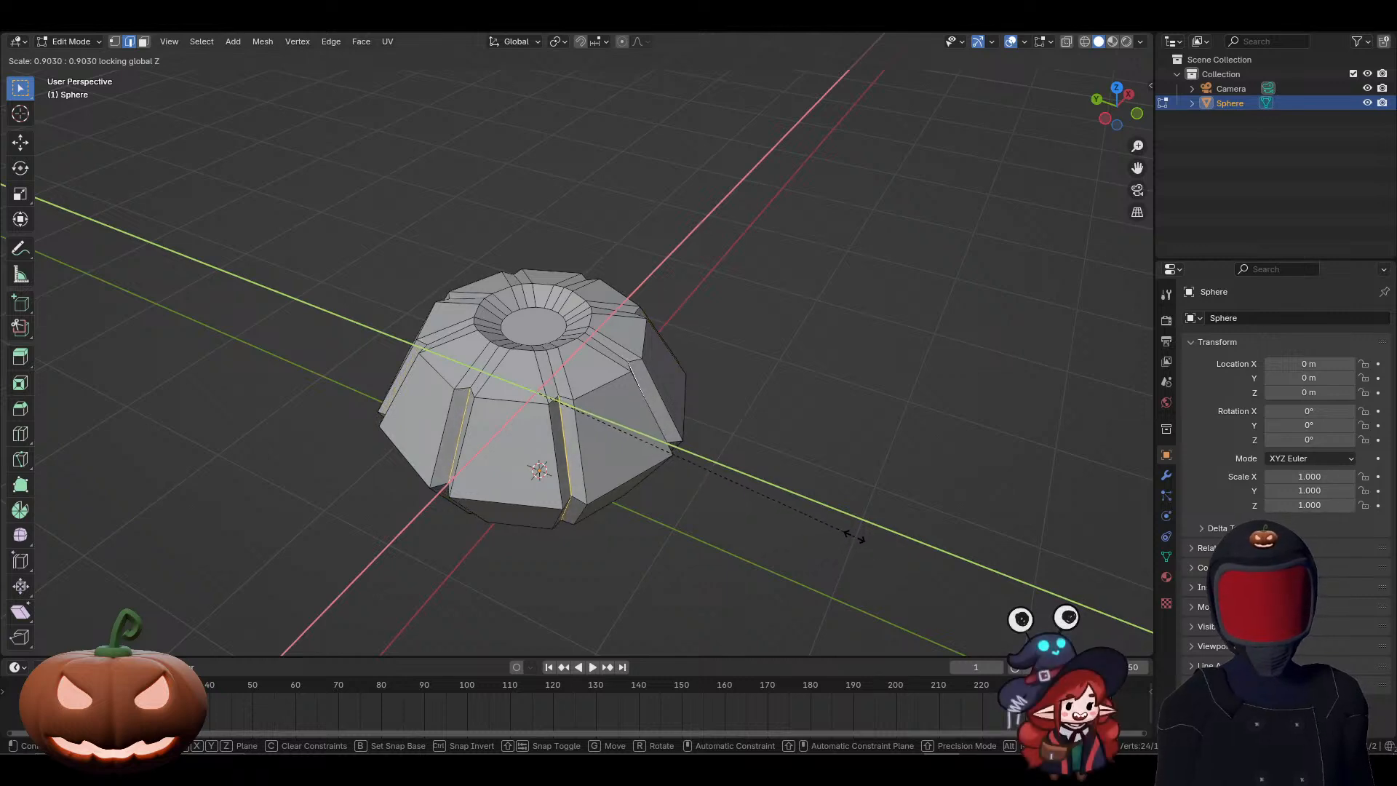
{"action": "left_click", "coordinate": [801, 505]}
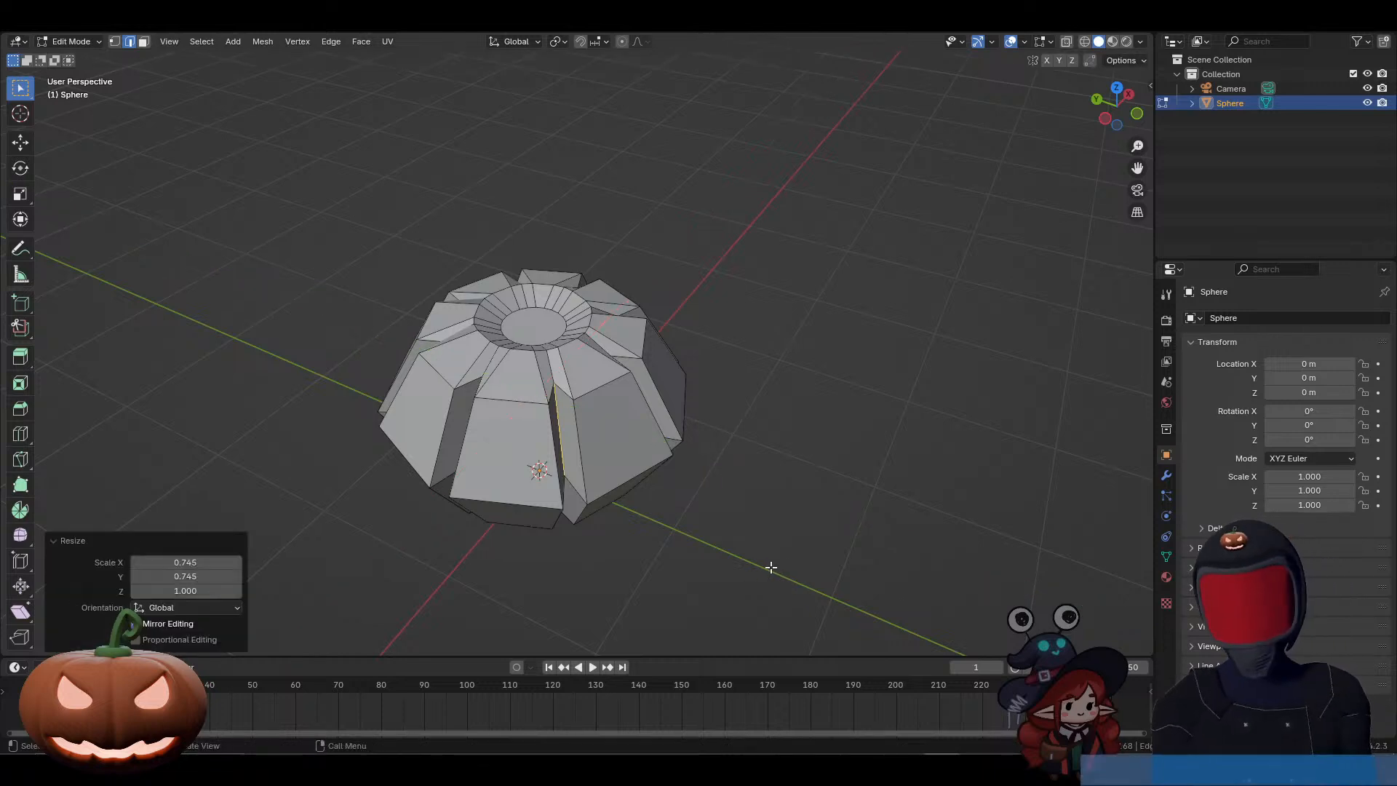
{"action": "key", "text": "s"}
{"action": "key", "text": "shift+z"}
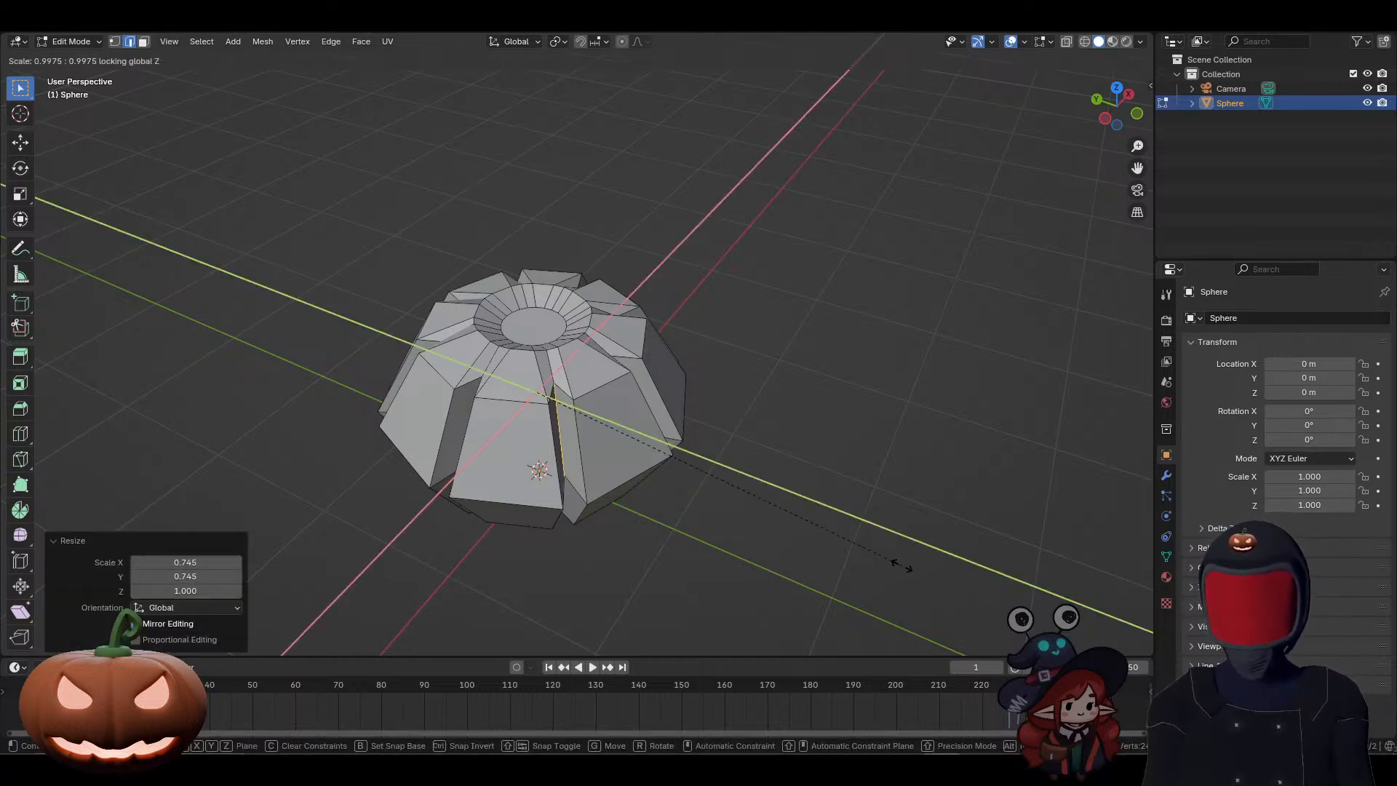
{"action": "left_click", "coordinate": [862, 542]}
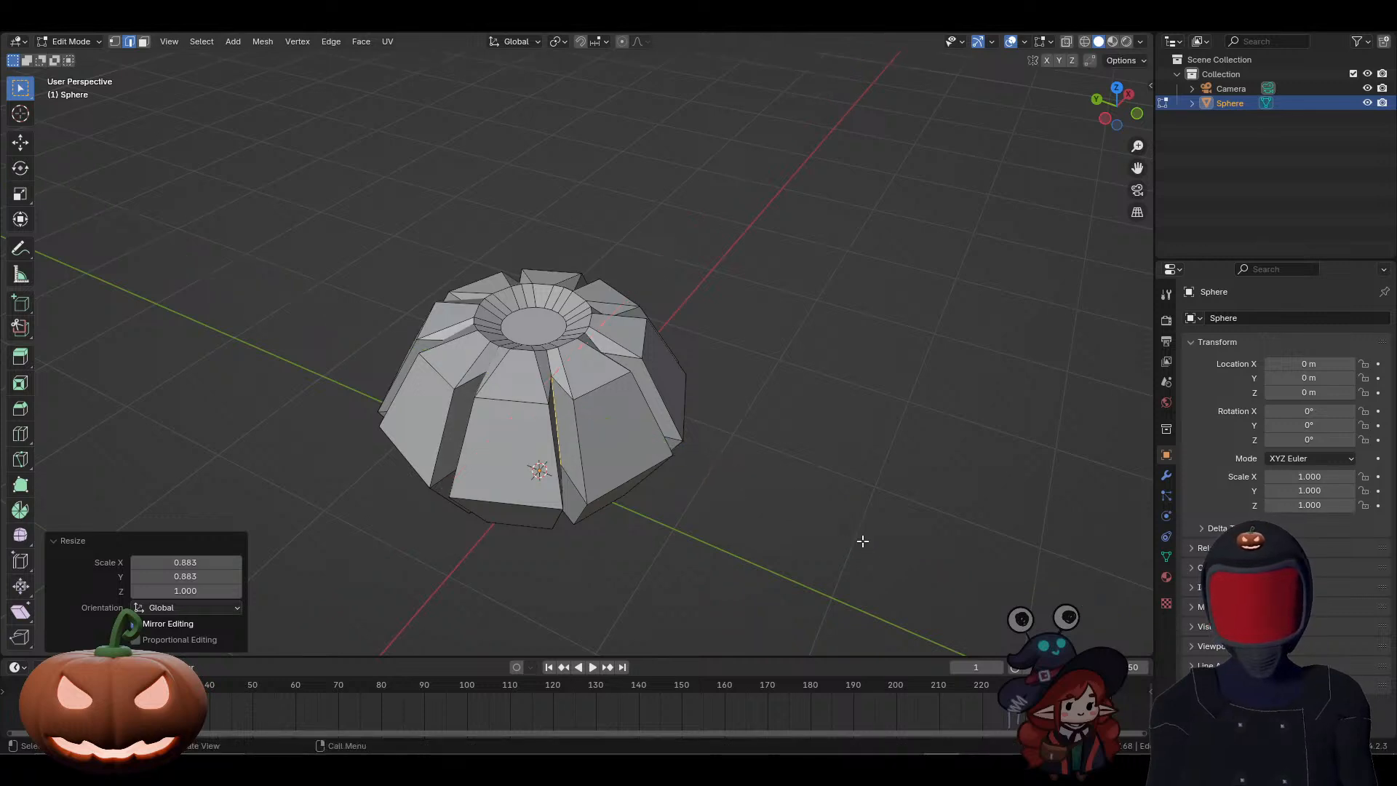
{"action": "middle_click_drag", "start_coordinate": [661, 501], "coordinate": [688, 503]}
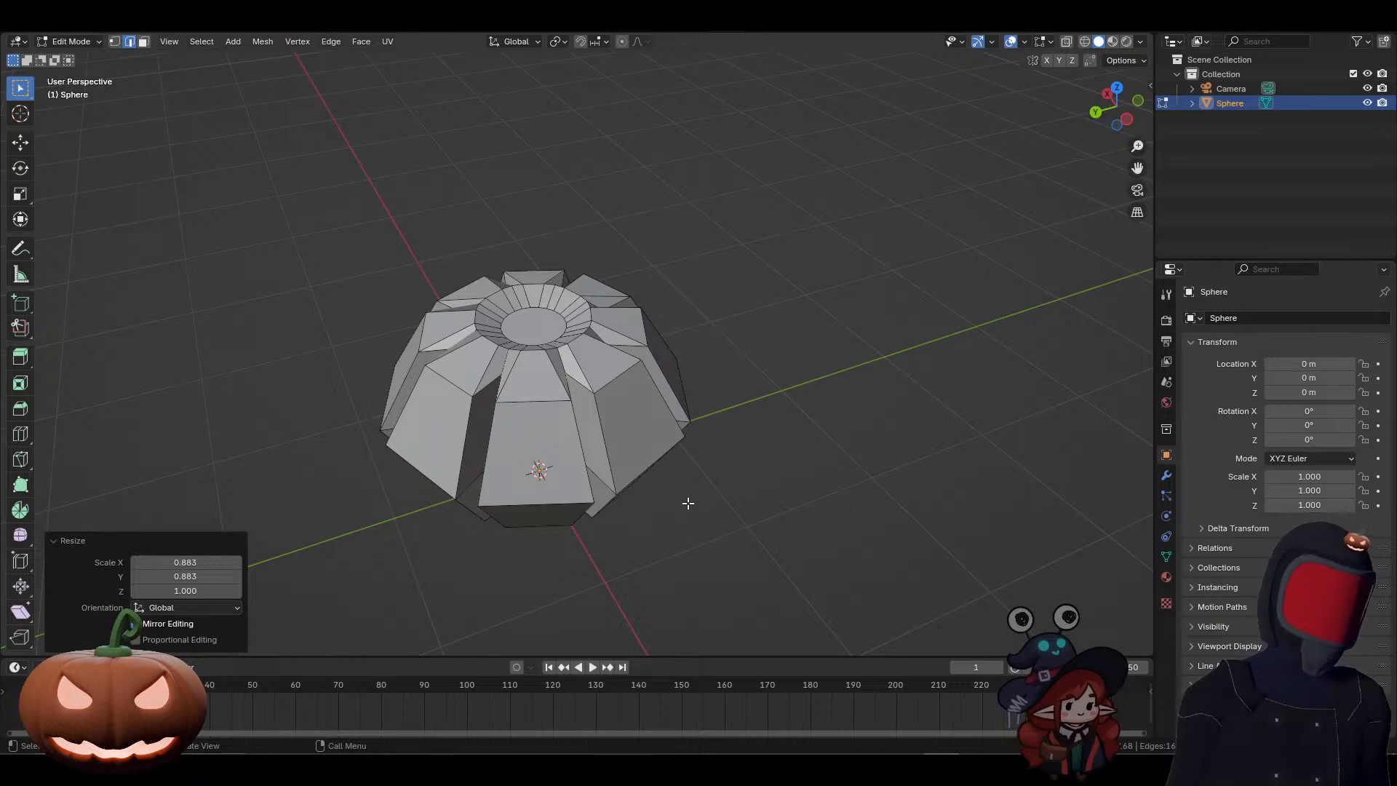
{"action": "middle_click_drag", "start_coordinate": [580, 480], "coordinate": [612, 446]}
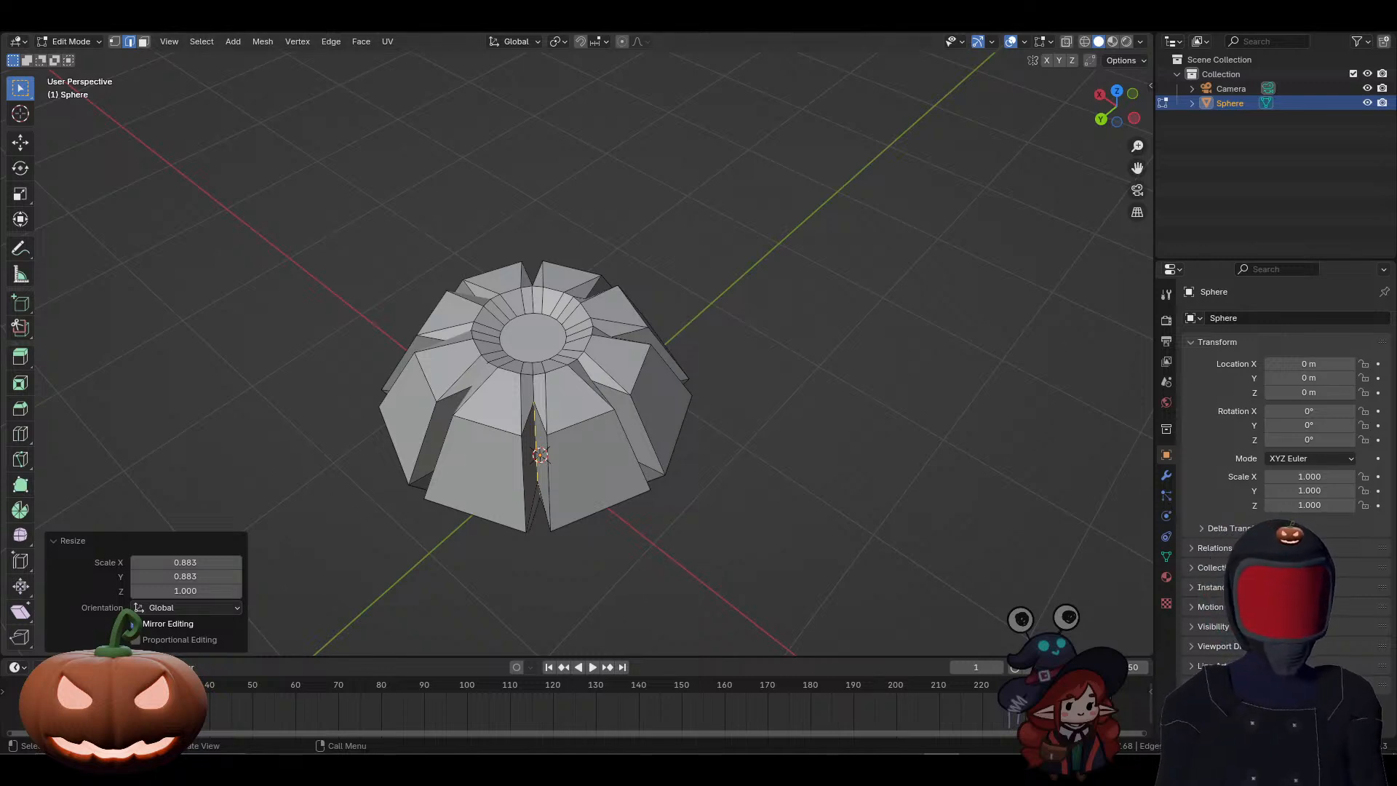
Step: Add a level 1 Catmull-Clark Subdivision modifier to the pumpkin in Object Mode and apply it
{"action": "key", "text": "Tab"}
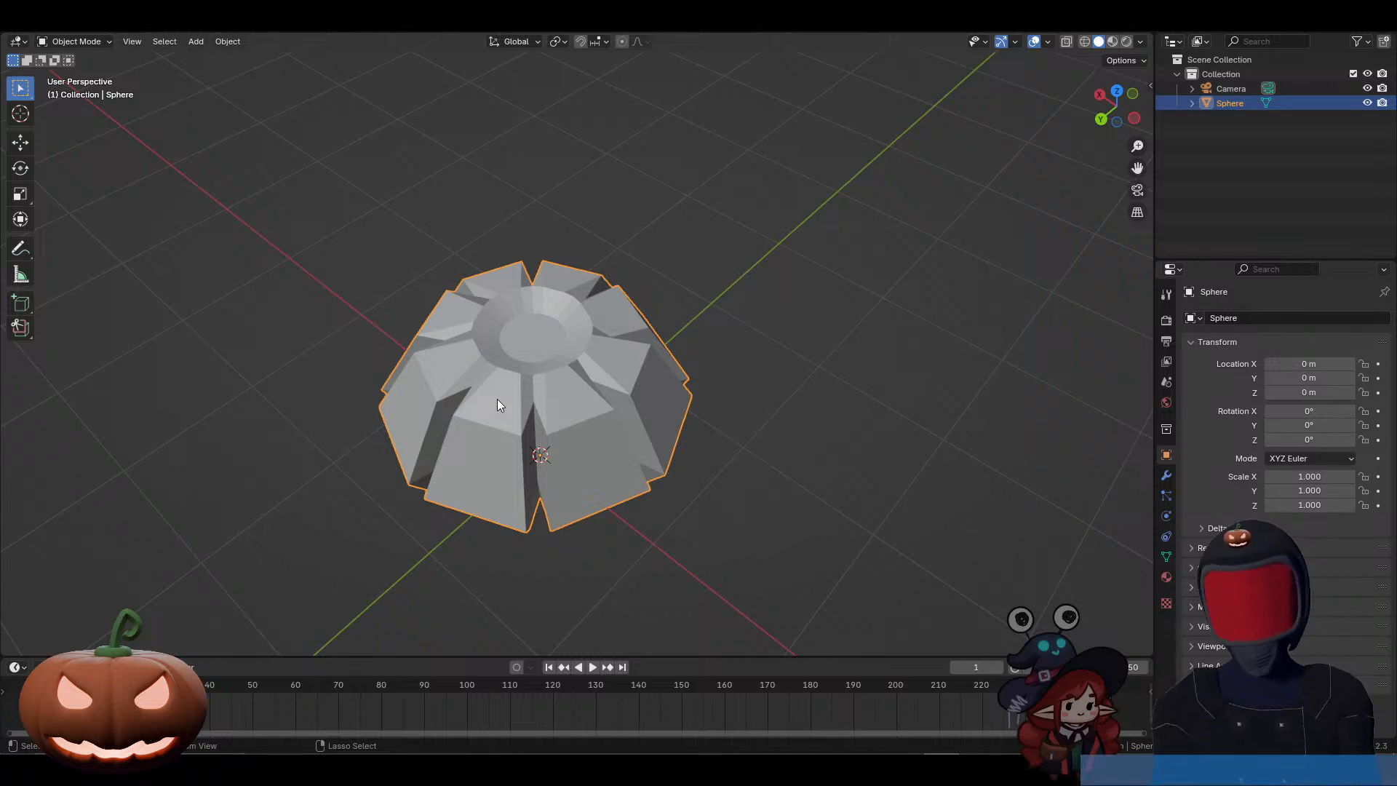
{"action": "key", "text": "ctrl+1"}
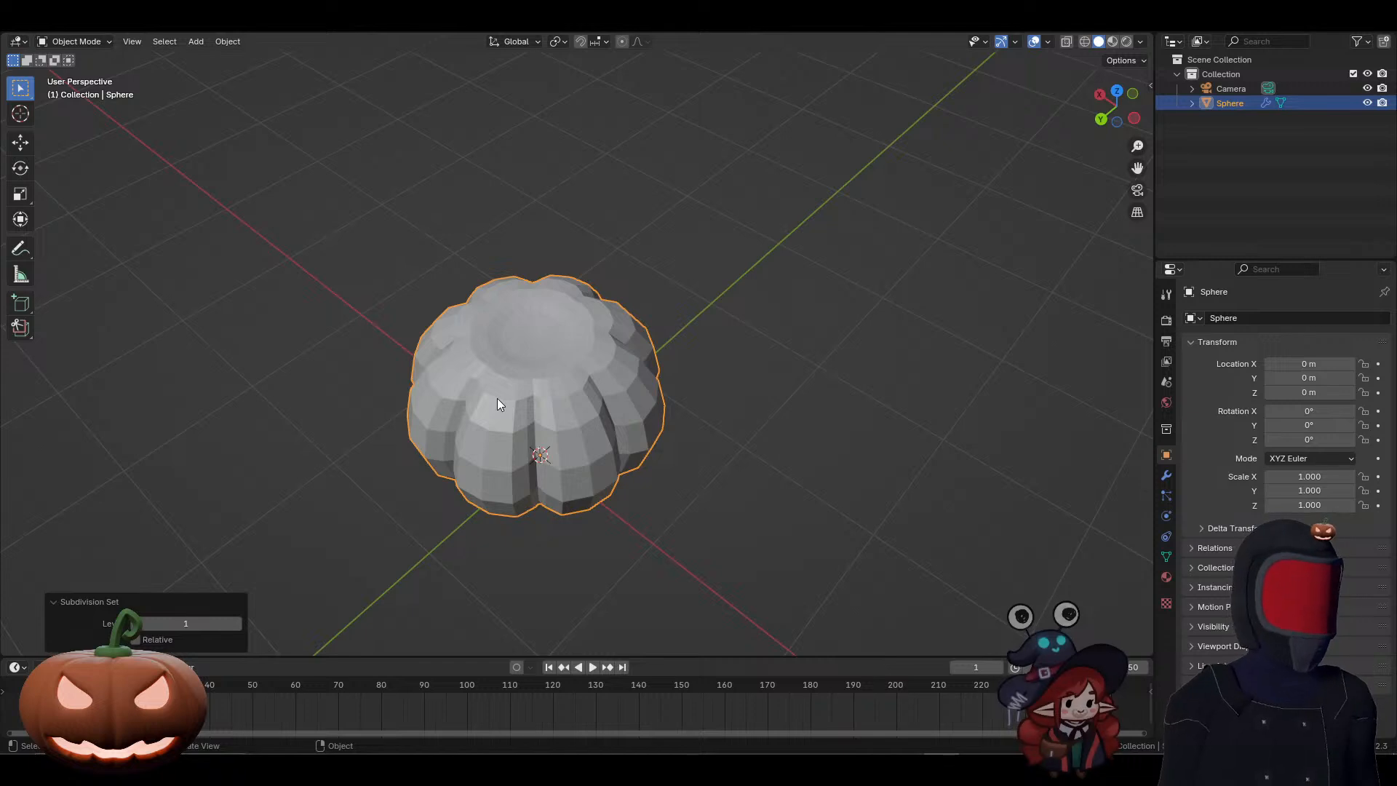
{"action": "left_click", "coordinate": [1166, 476]}
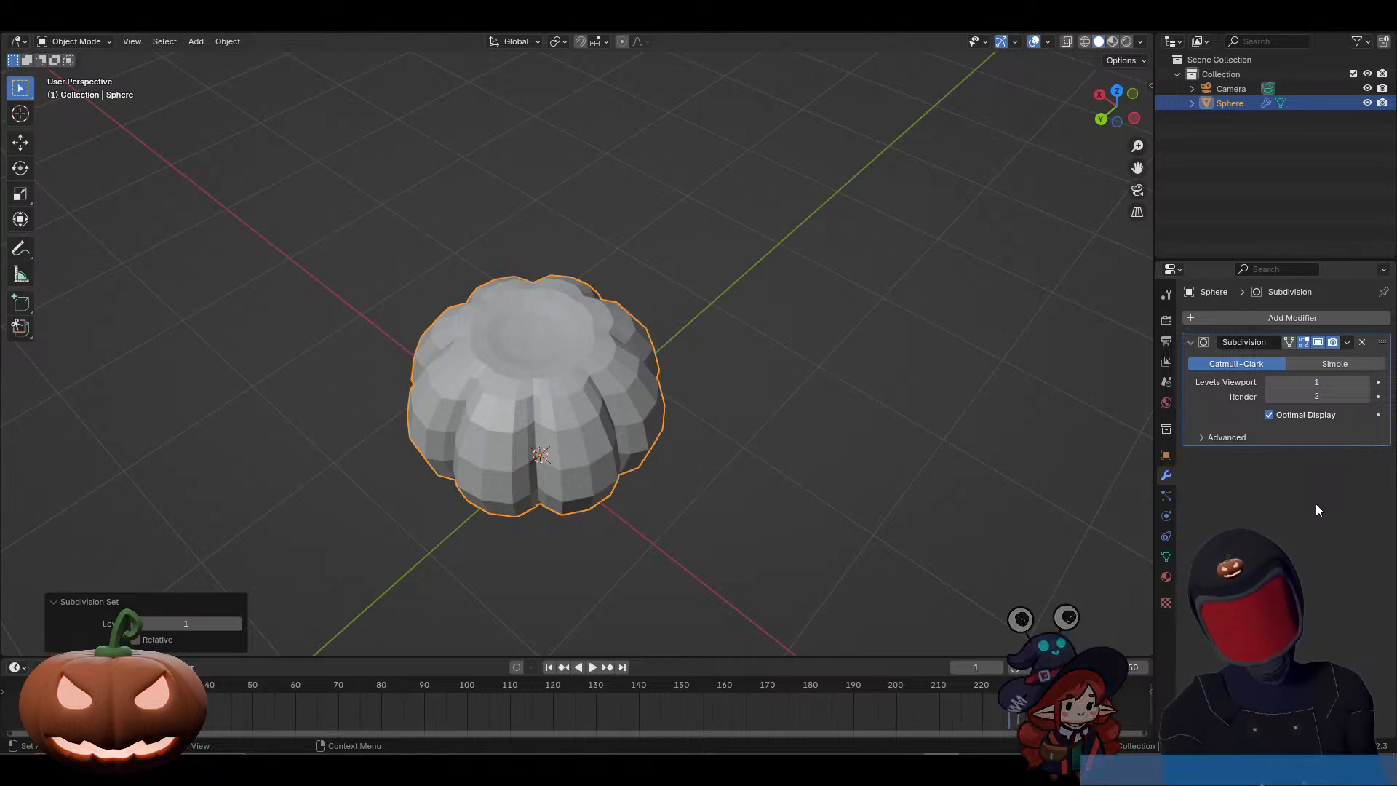
{"action": "left_click", "coordinate": [1347, 343]}
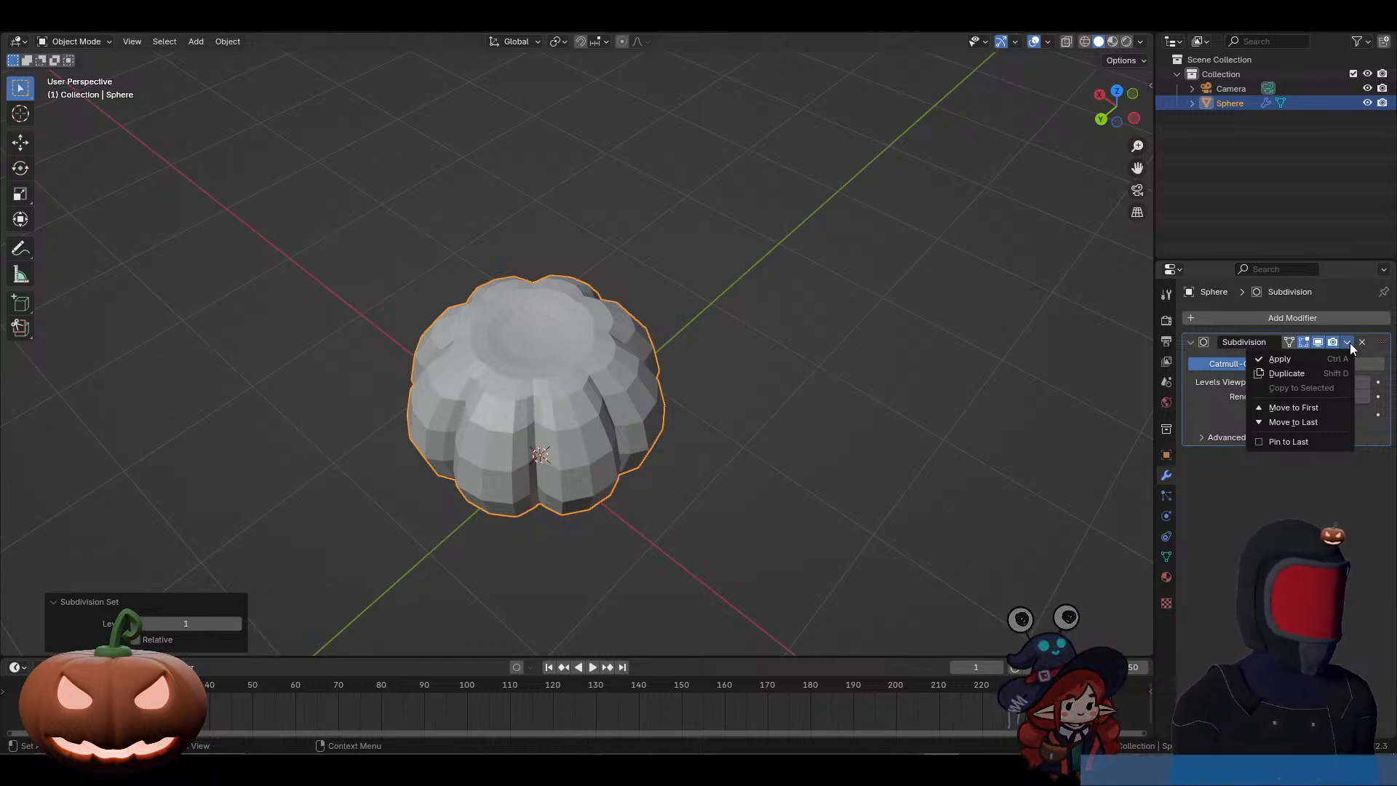
{"action": "left_click", "coordinate": [1313, 358]}
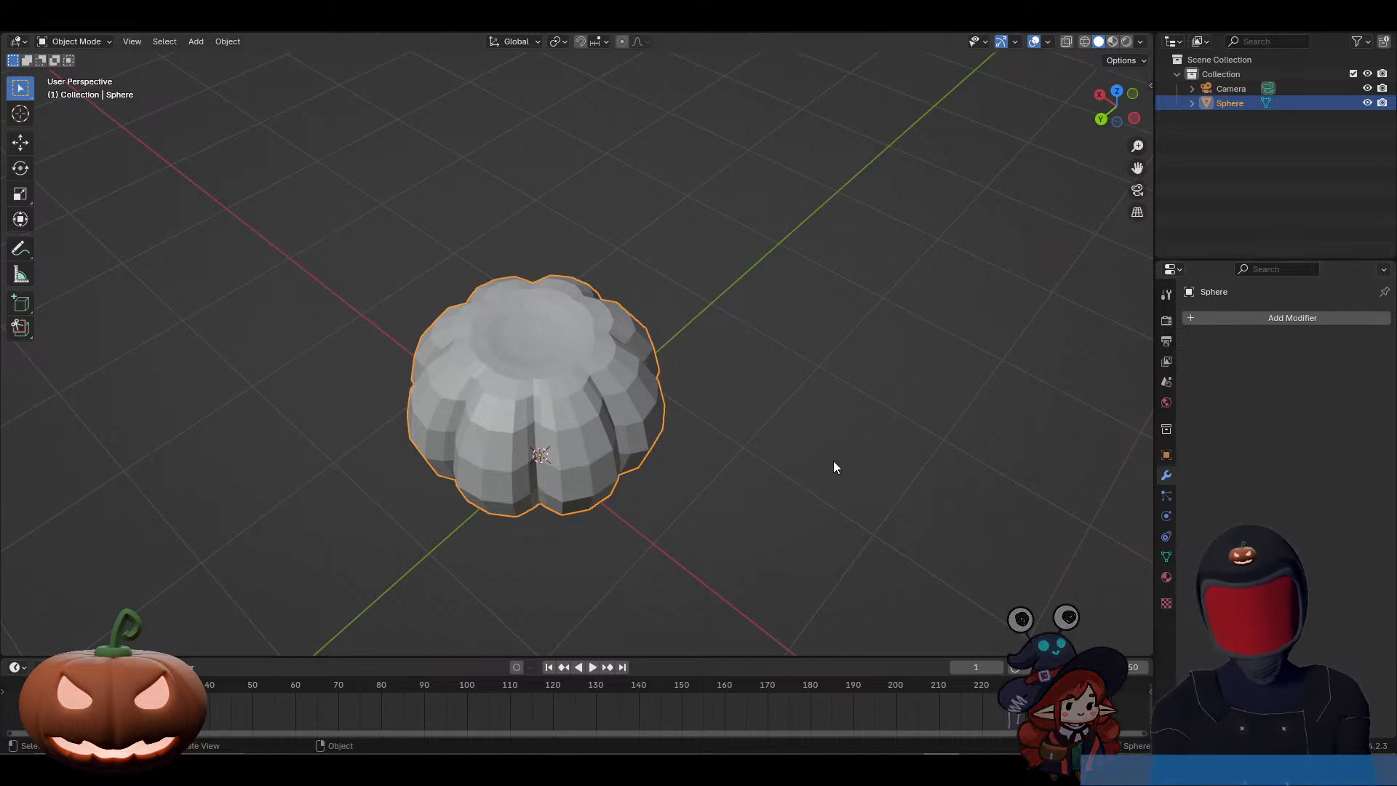
Step: In front view, select the entire pumpkin mesh and move it about -0.109 m along global Z to rest on the ground line
{"action": "key", "text": "KP_1"}
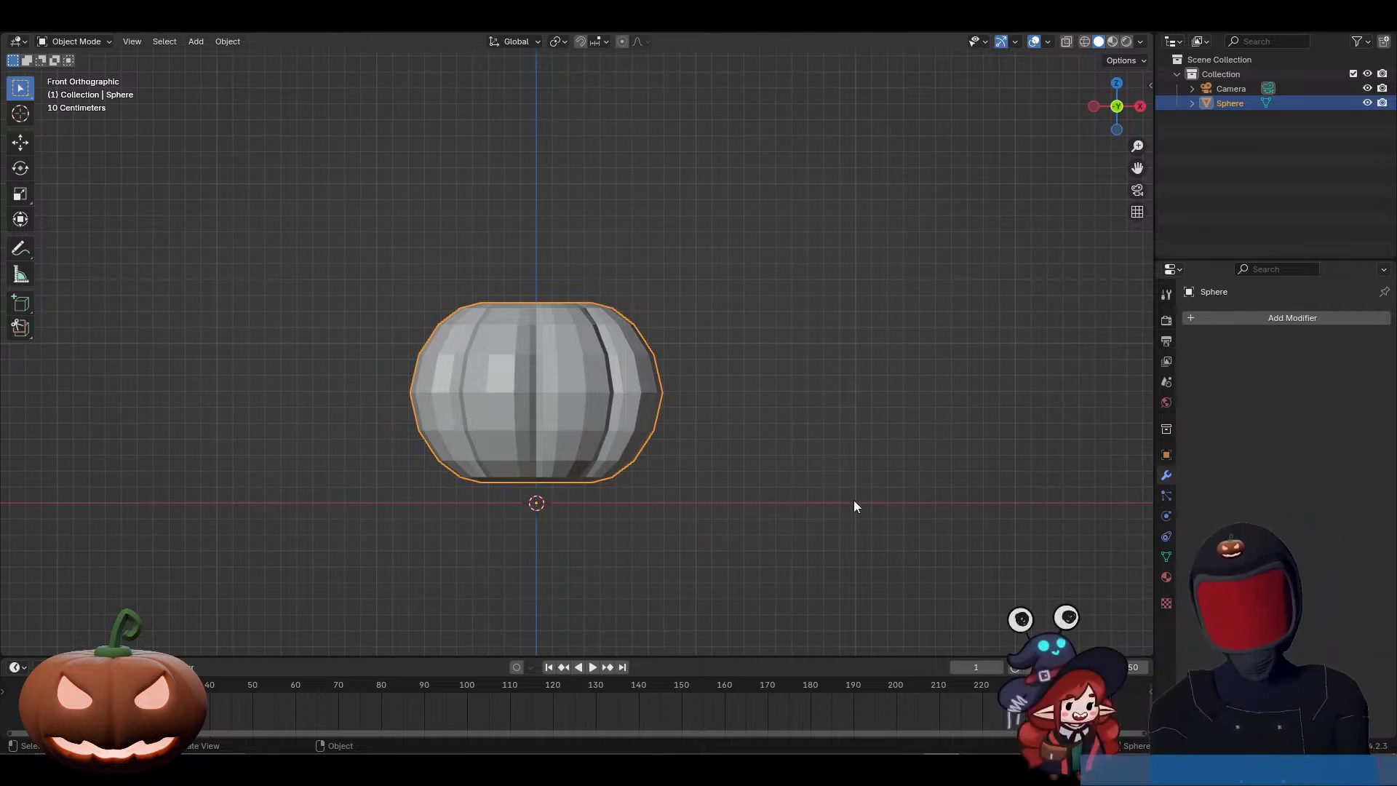
{"action": "key", "text": "Tab"}
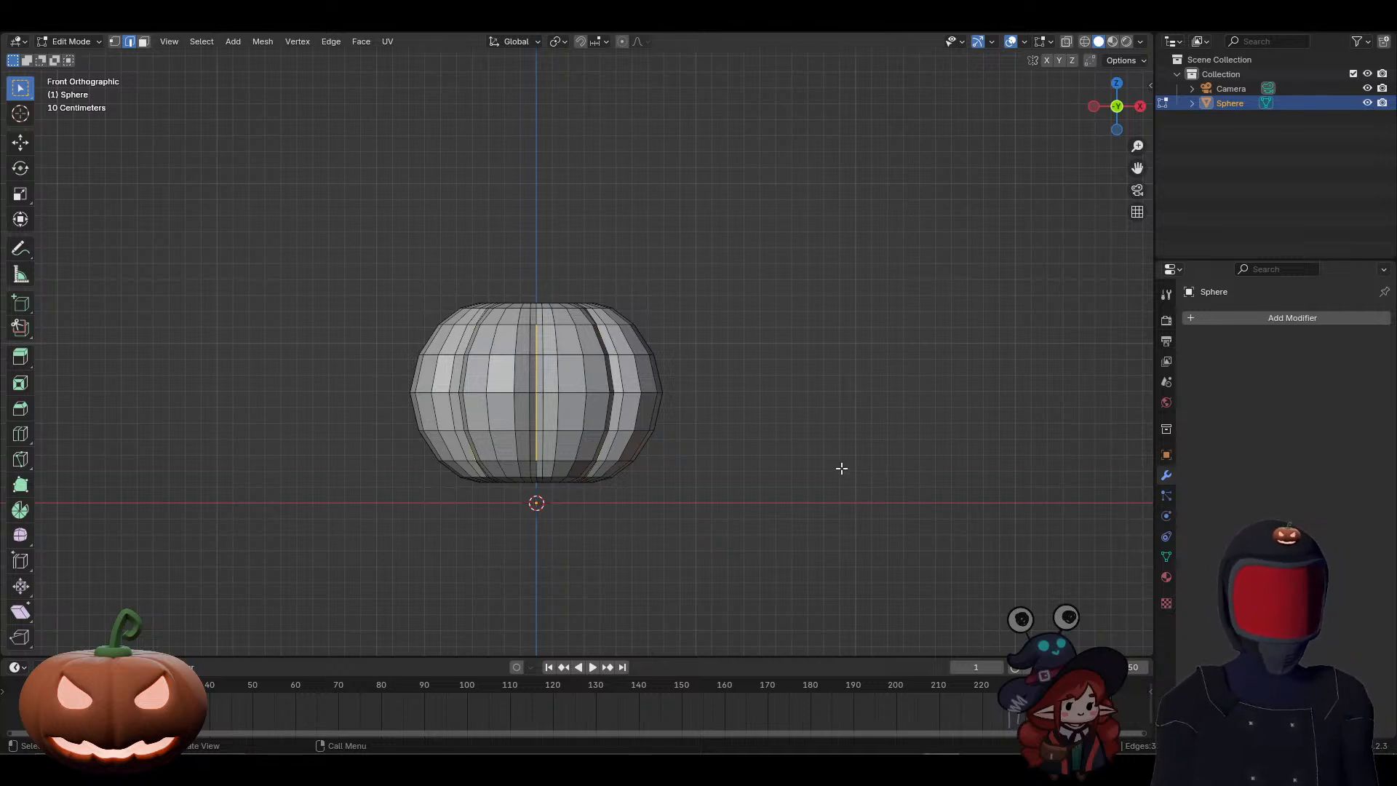
{"action": "key", "text": "a"}
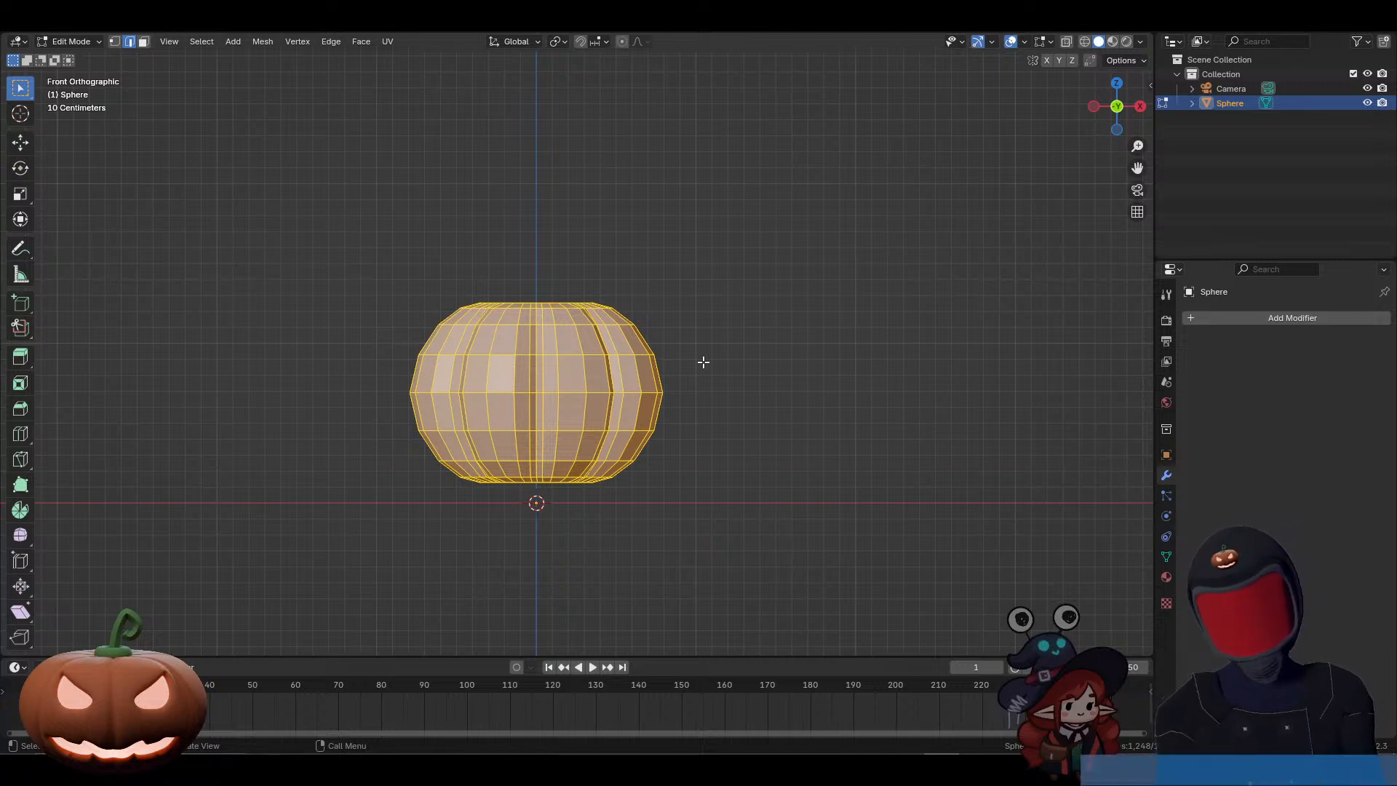
{"action": "key", "text": "g"}
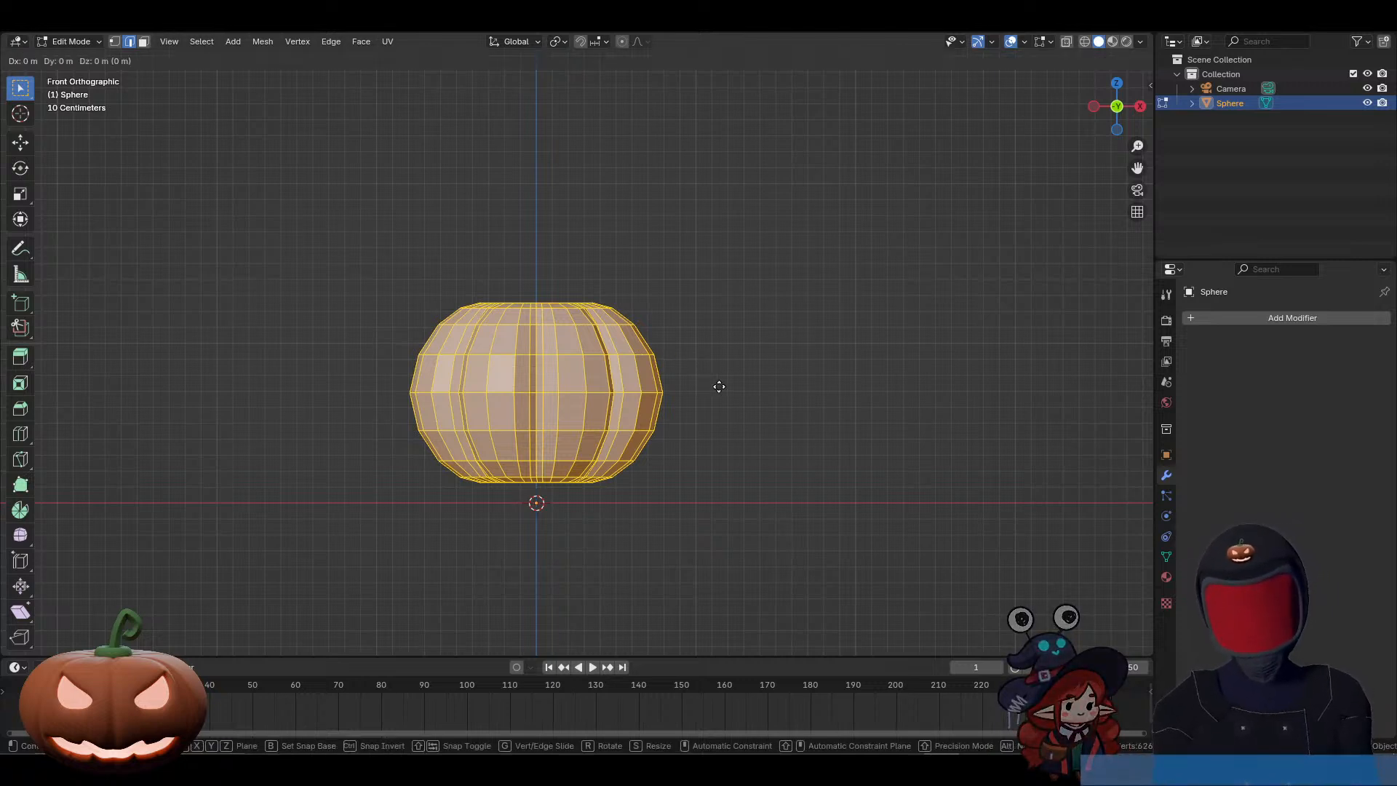
{"action": "key", "text": "z"}
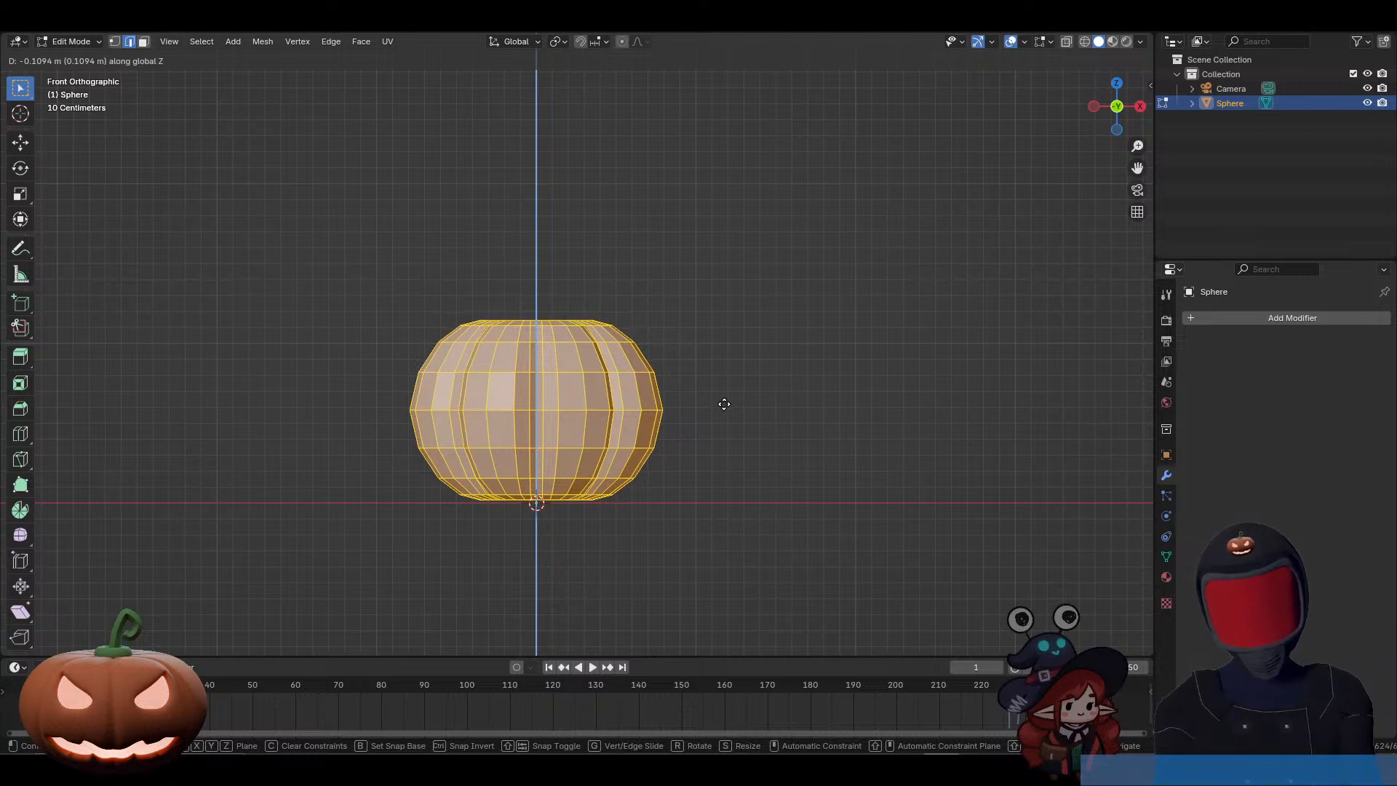
{"action": "left_click", "coordinate": [724, 404]}
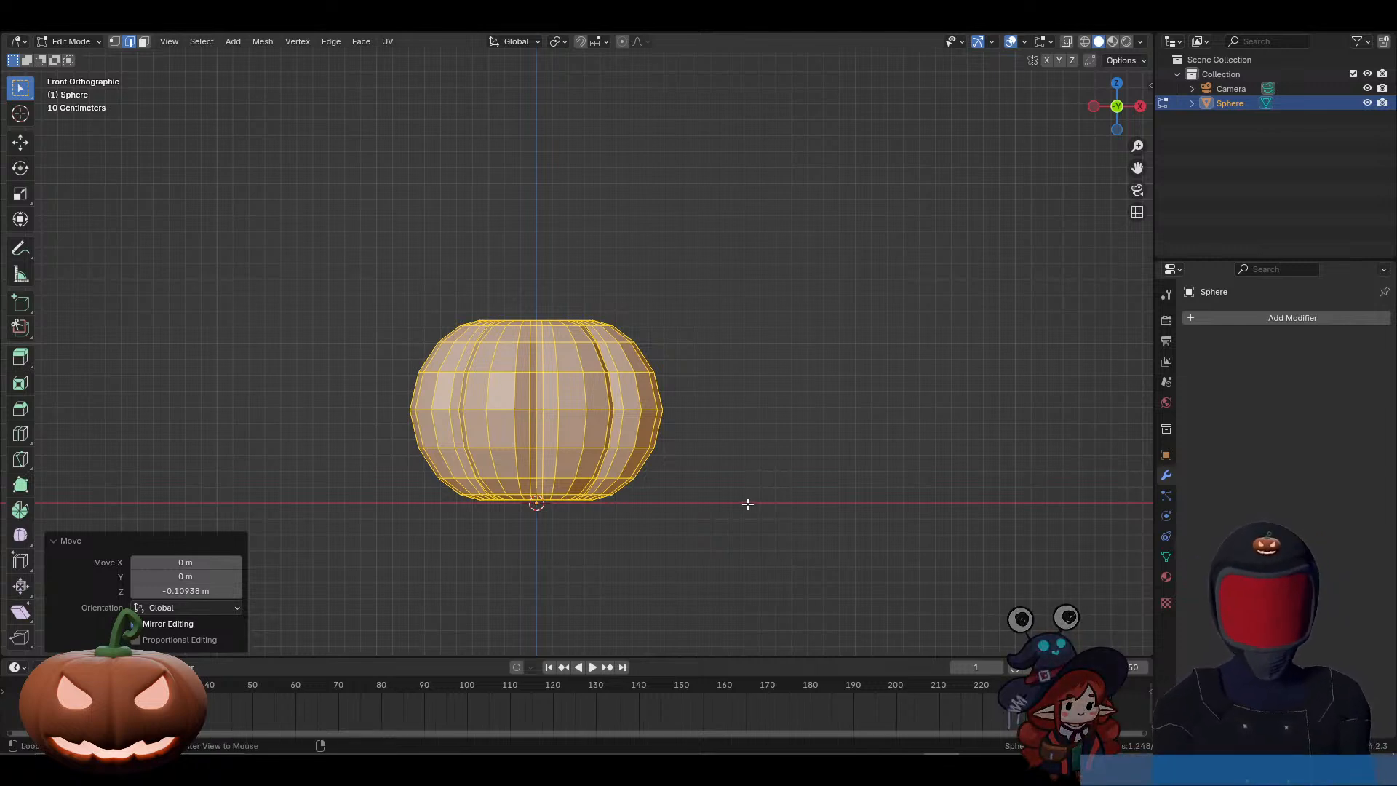
Step: In front view with X-ray enabled, select the pumpkin's +X half up to the centre line and delete its vertices
{"action": "key", "text": "alt+z"}
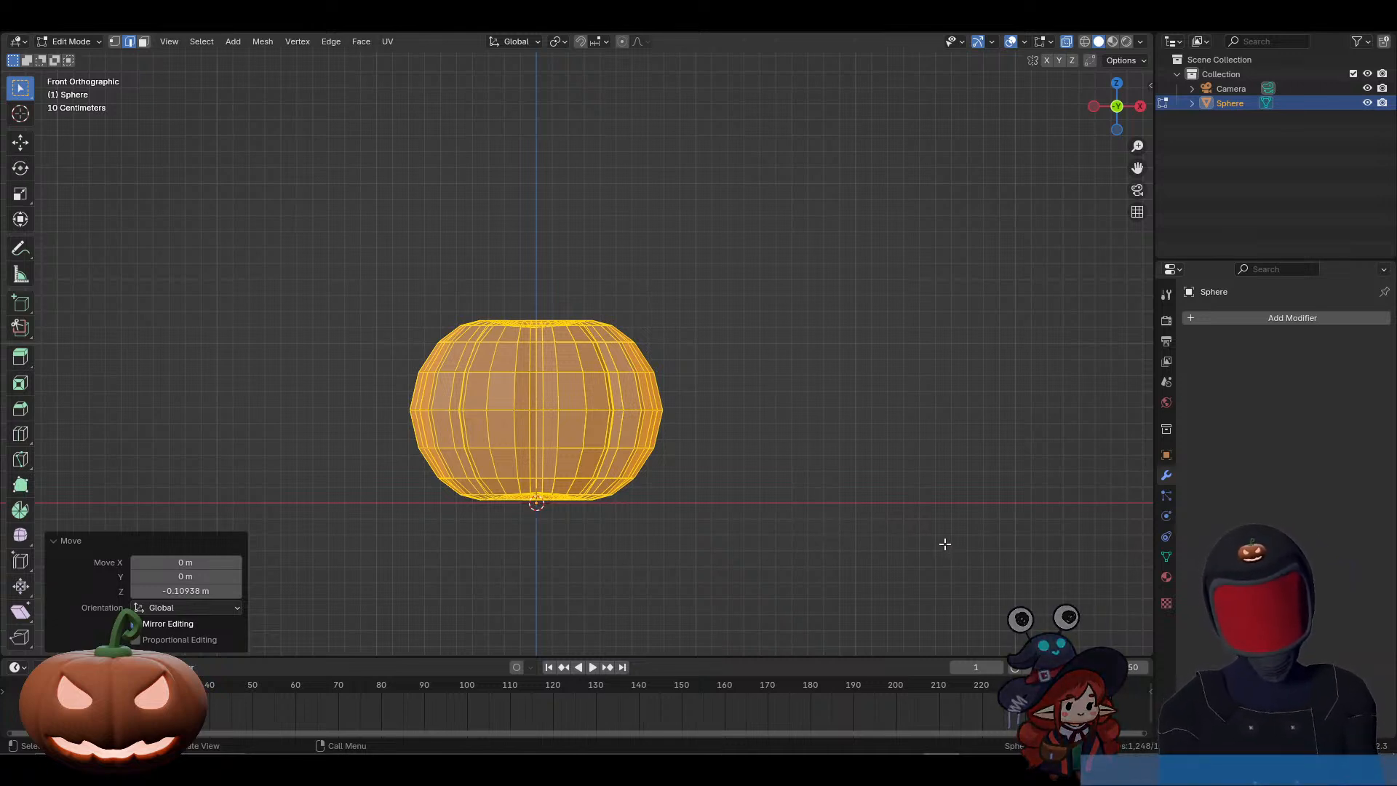
{"action": "key", "text": "1"}
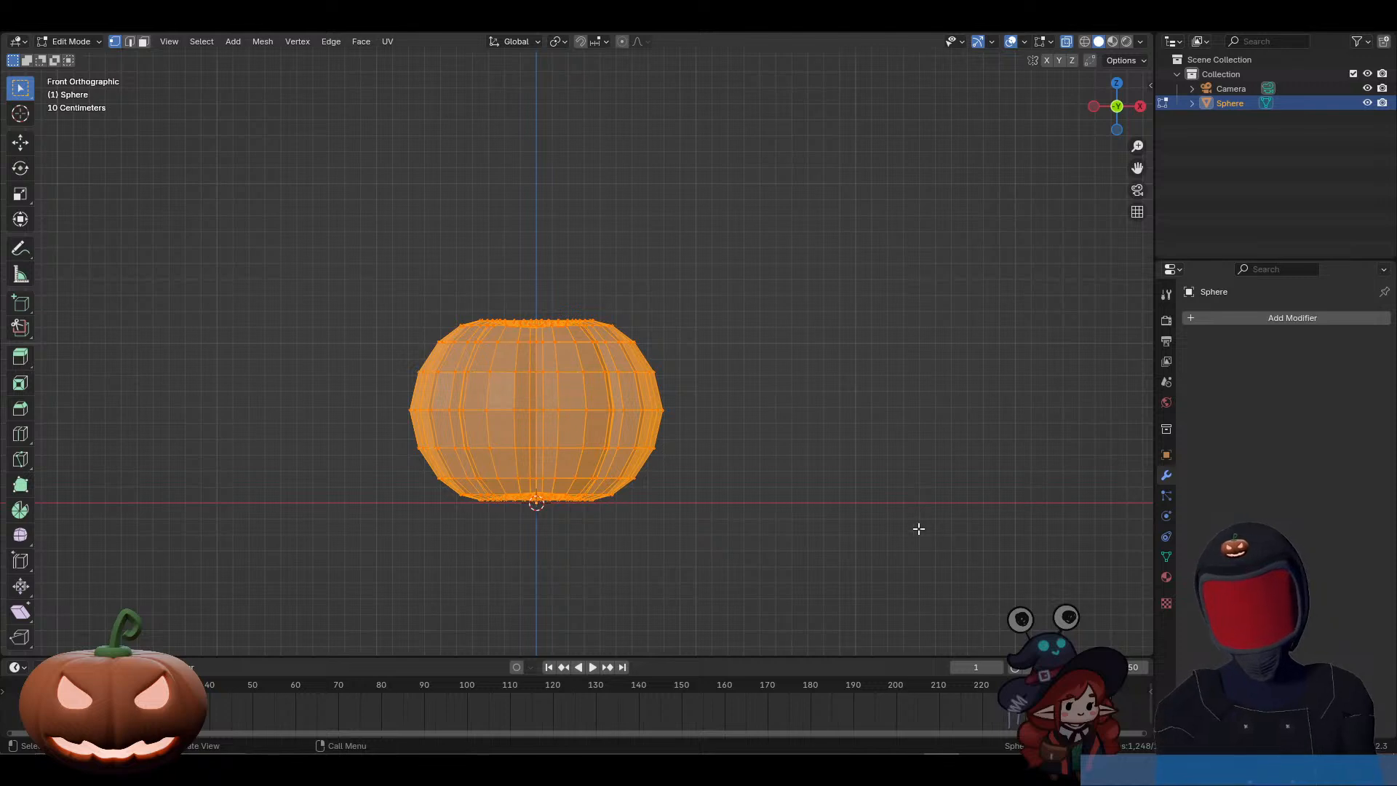
{"action": "scroll", "coordinate": [753, 485], "scroll_direction": "up", "scroll_amount": 2}
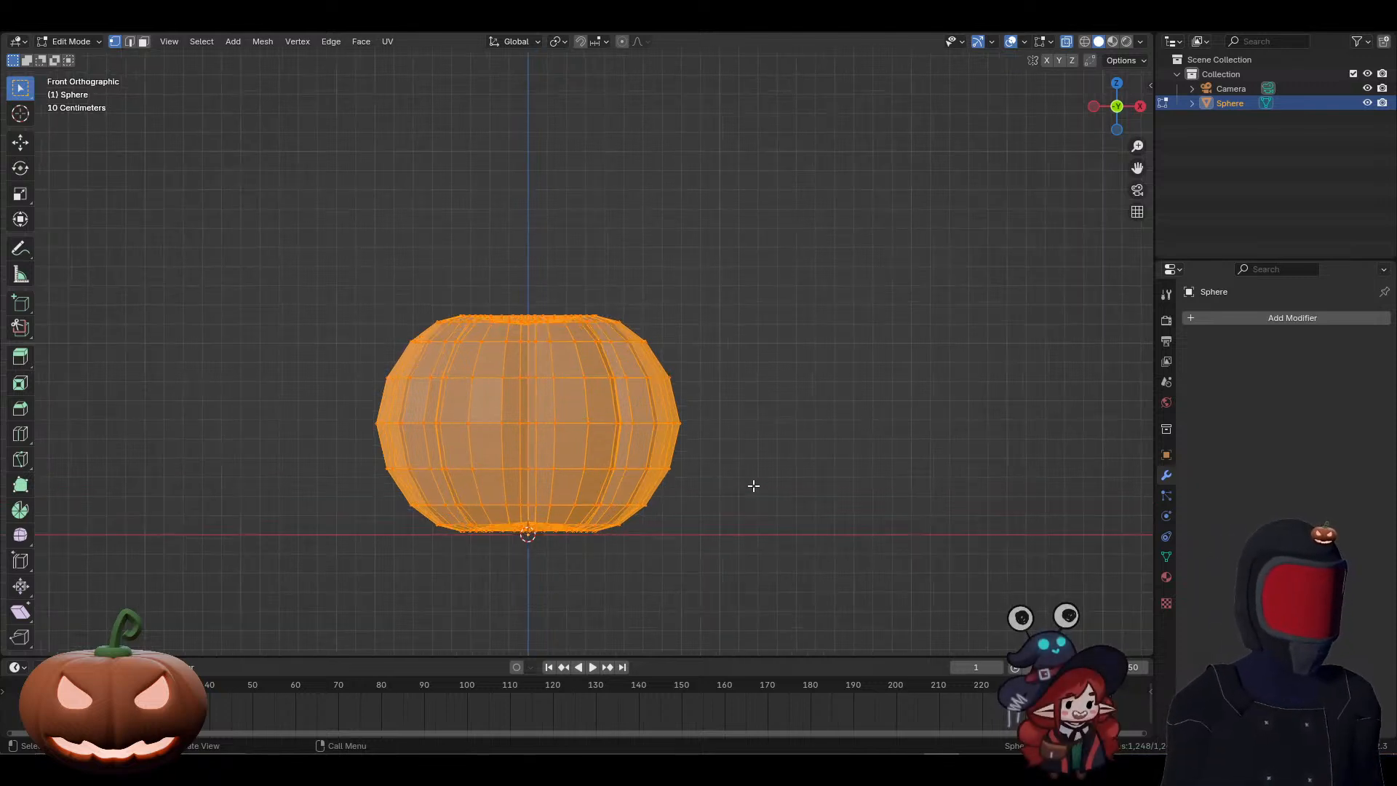
{"action": "middle_click_drag", "start_coordinate": [770, 549], "coordinate": [801, 492], "text": "shift"}
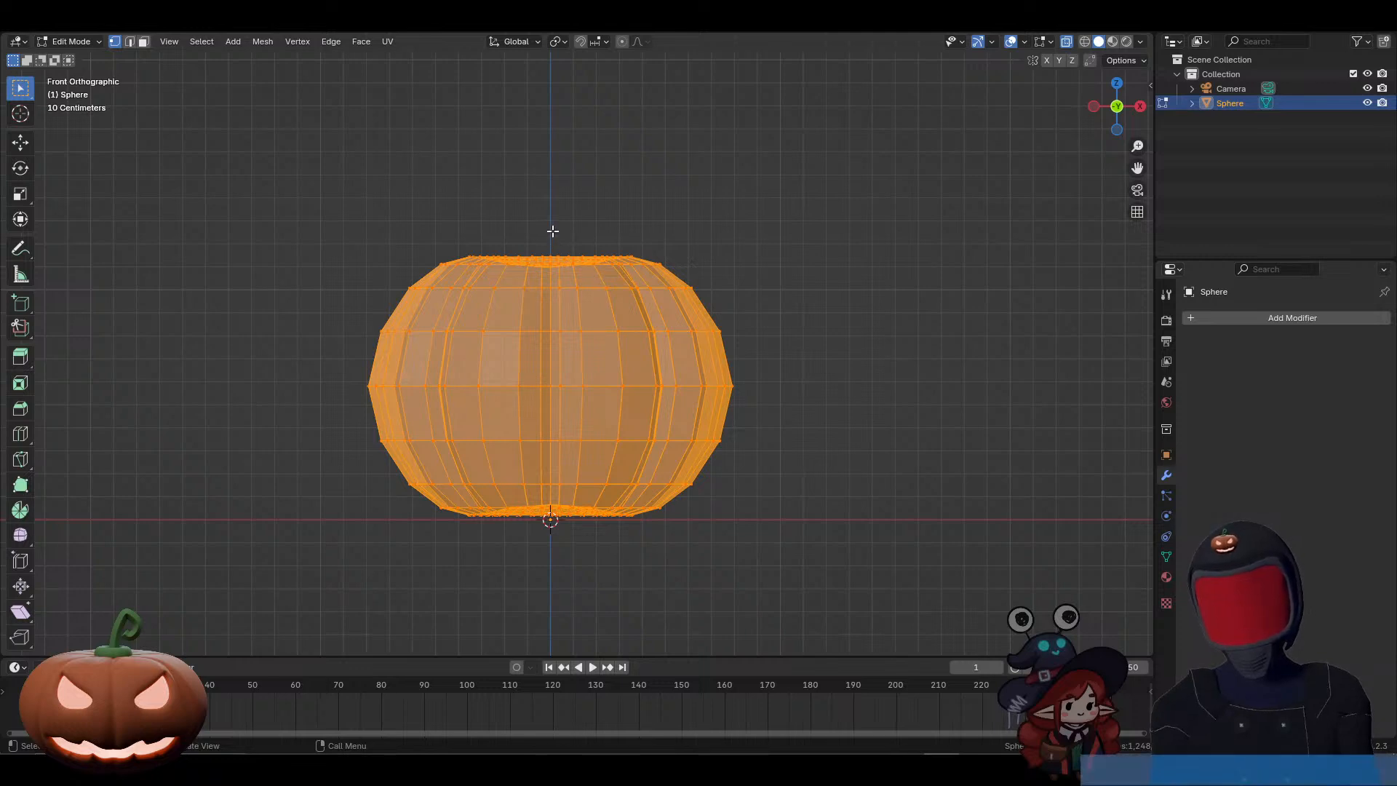
{"action": "left_click_drag", "start_coordinate": [553, 232], "coordinate": [749, 553]}
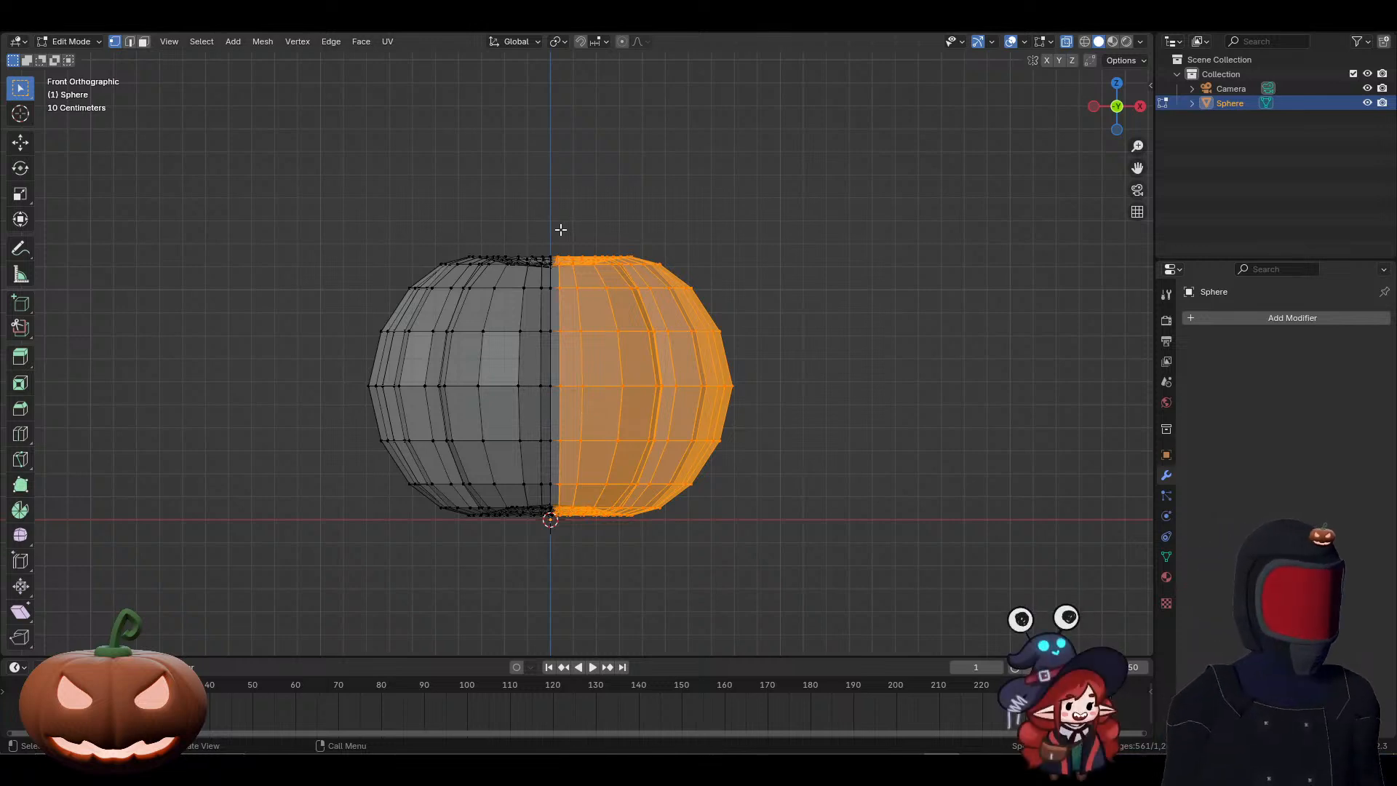
{"action": "key", "text": "x"}
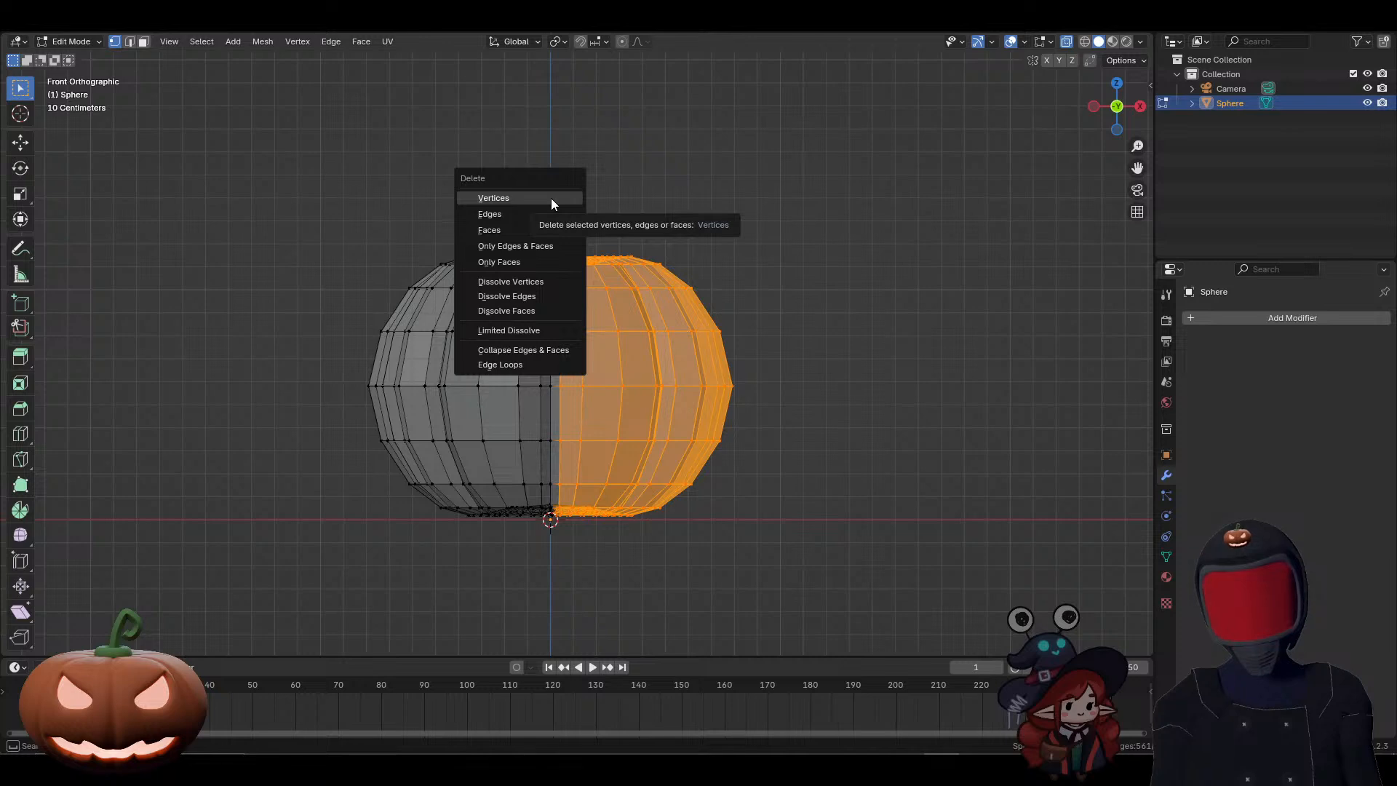
{"action": "left_click", "coordinate": [552, 198]}
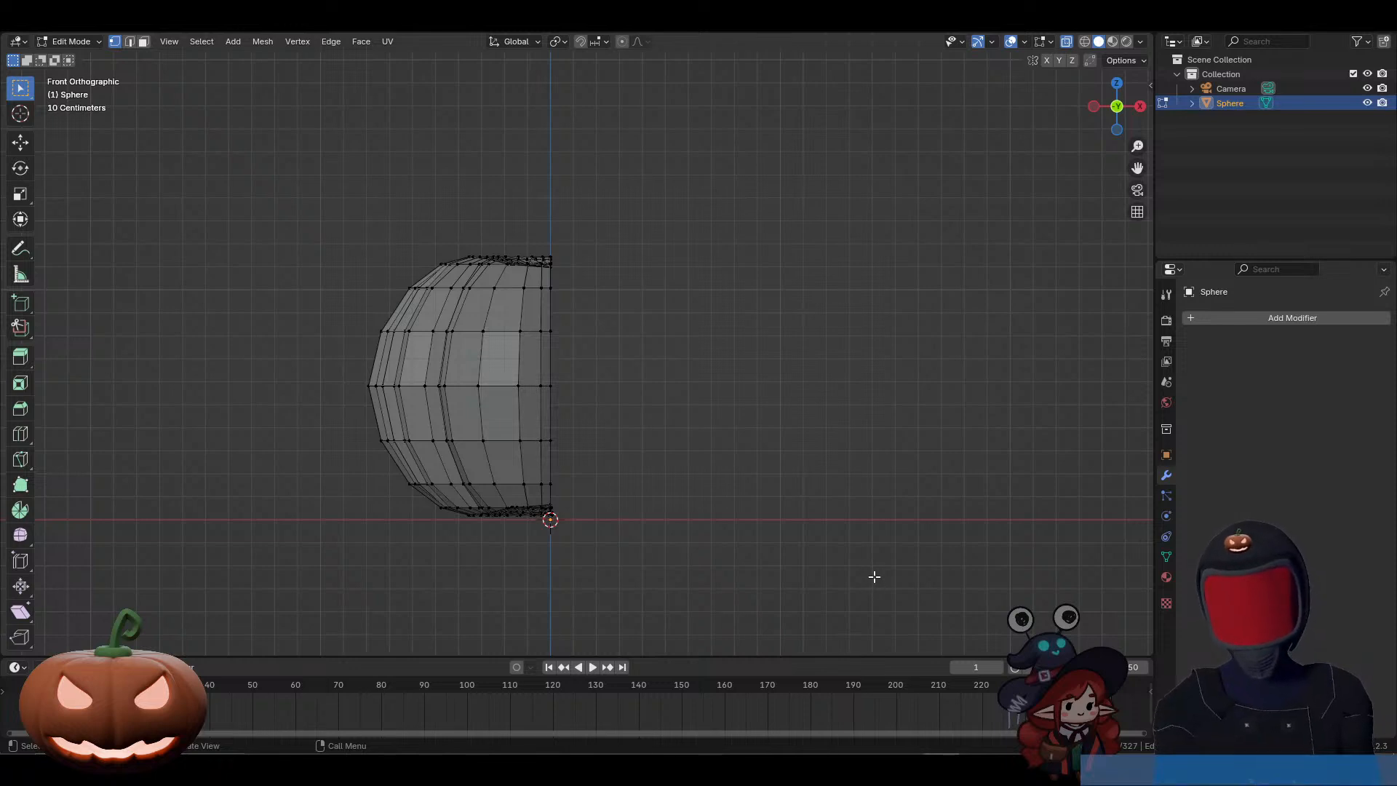
{"action": "key", "text": "alt+z"}
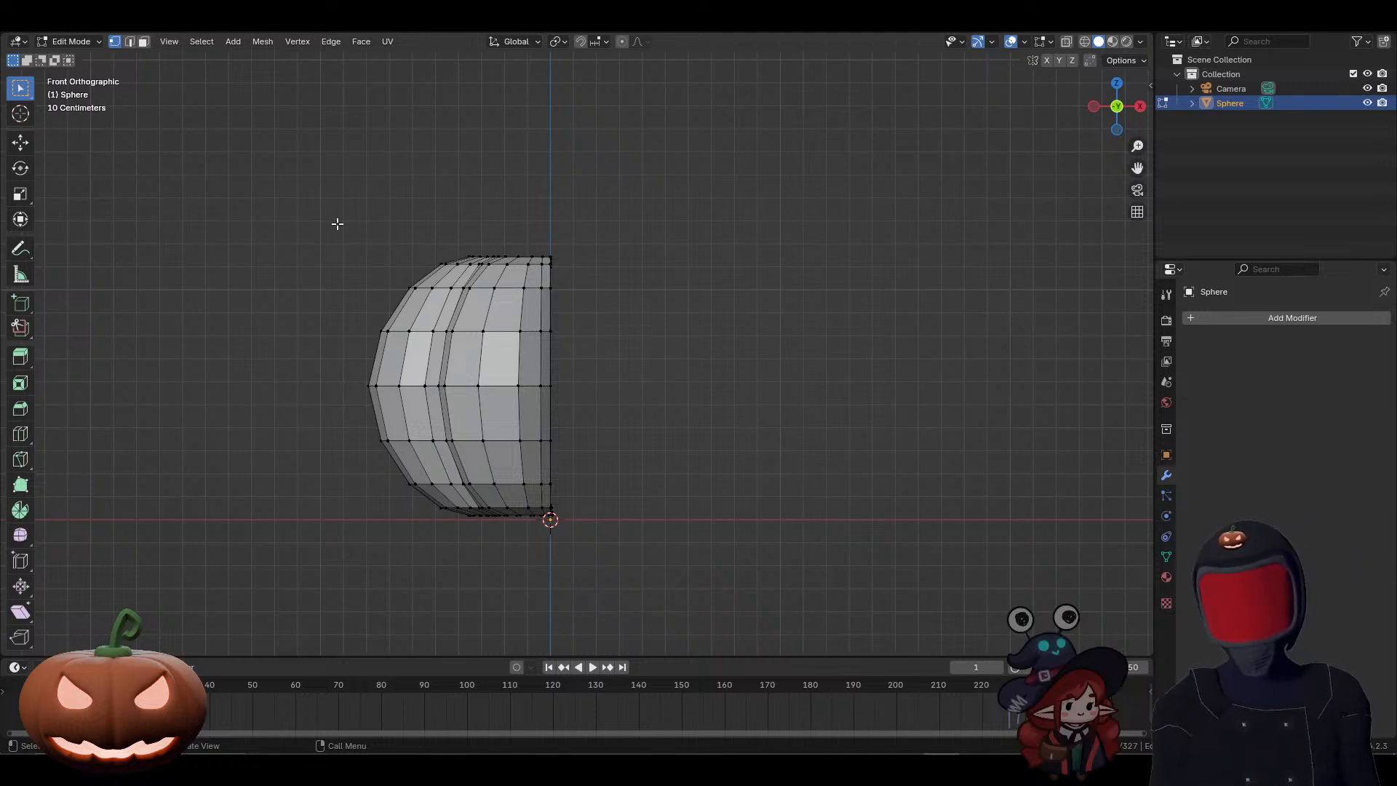
{"action": "left_click_drag", "start_coordinate": [333, 215], "coordinate": [654, 616]}
{"action": "middle_click_drag", "start_coordinate": [574, 324], "coordinate": [668, 368]}
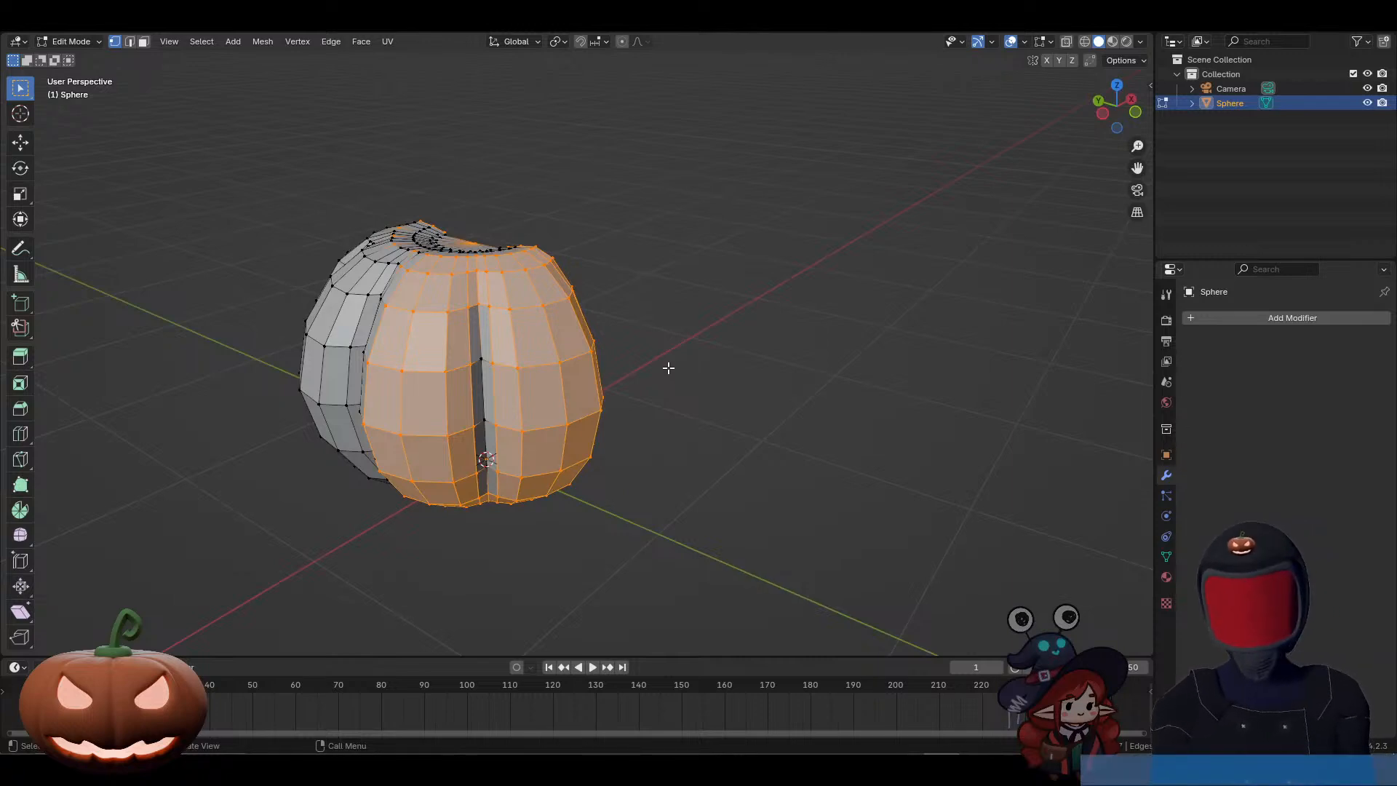
{"action": "key", "text": "KP_1"}
{"action": "key", "text": "alt+a"}
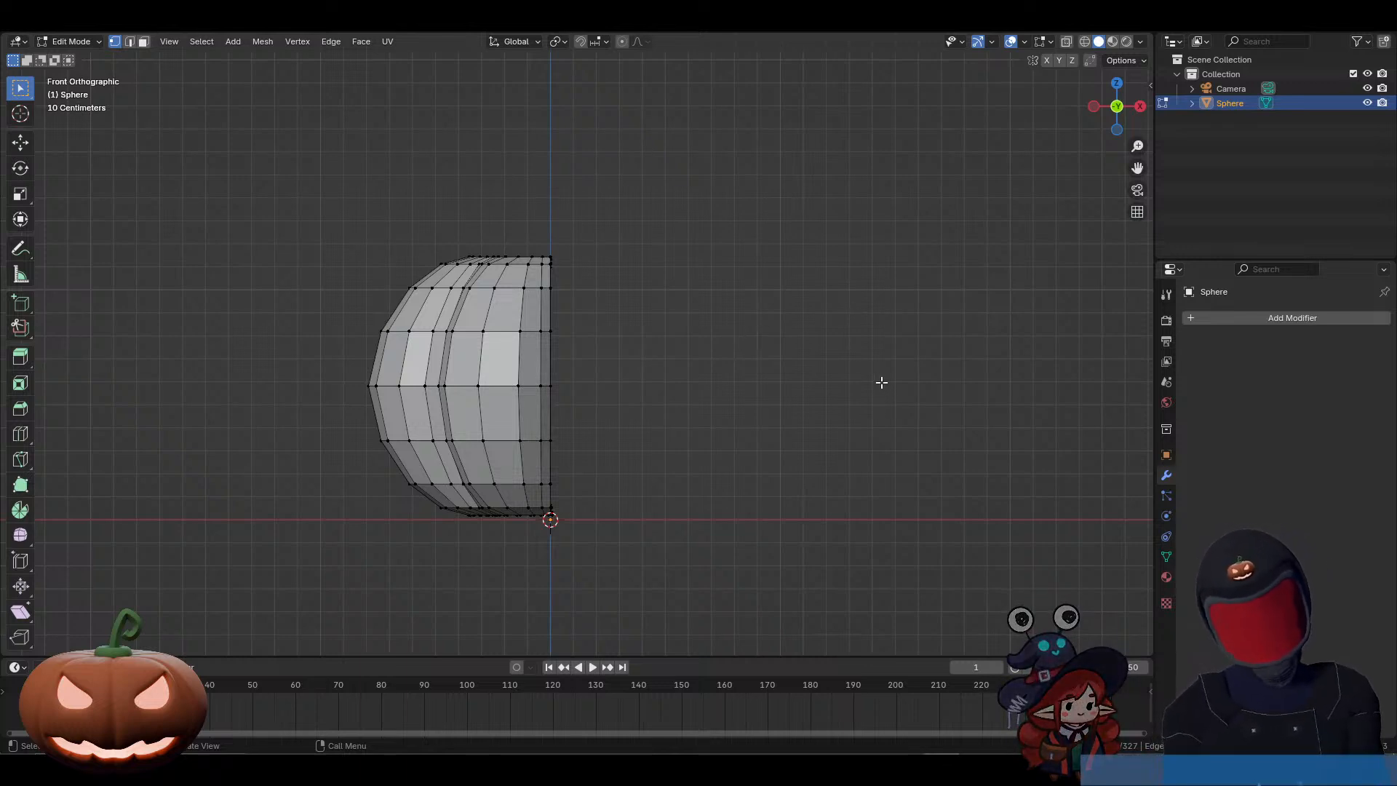
Step: Add a Mirror modifier on the X axis to the half pumpkin and enable Clipping
{"action": "left_click", "coordinate": [1249, 321]}
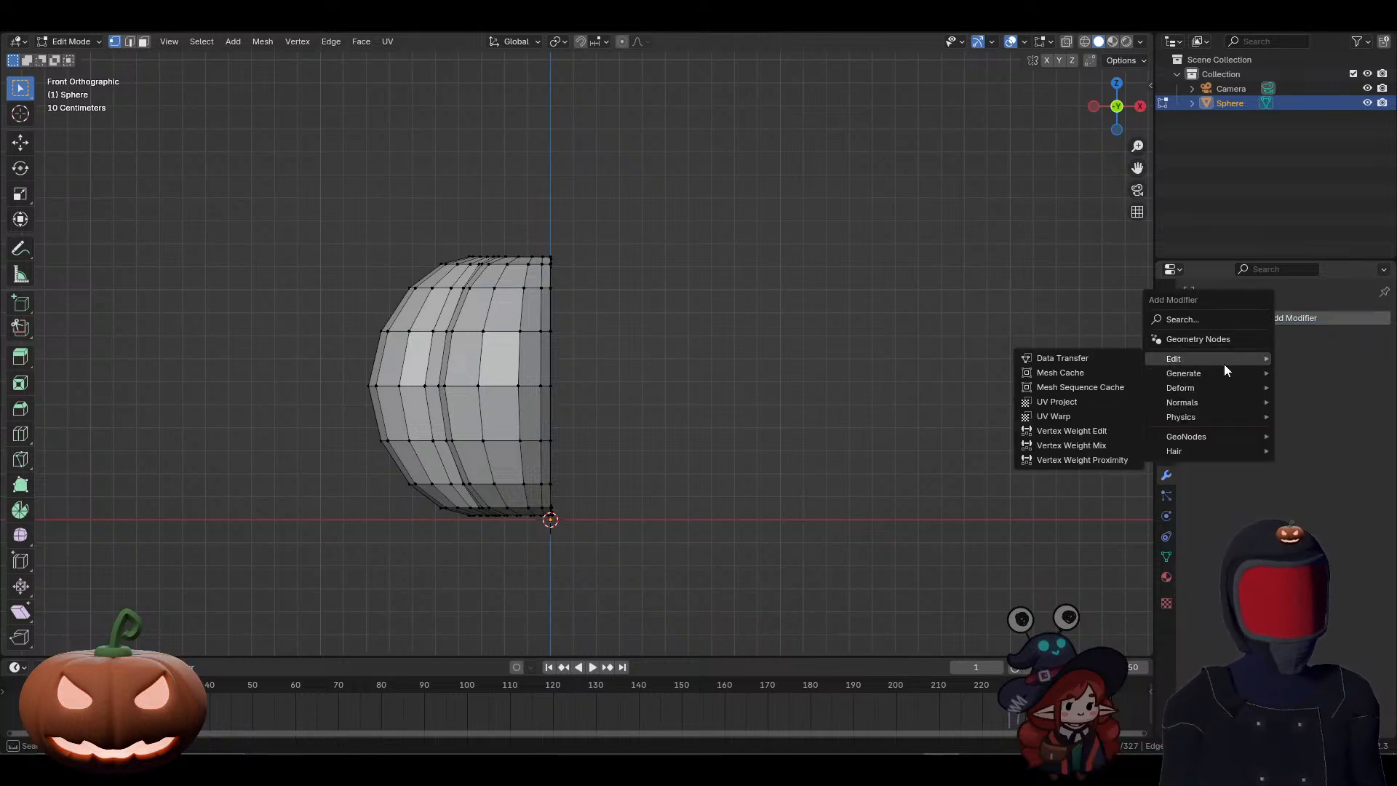
{"action": "mouse_move", "coordinate": [1218, 373]}
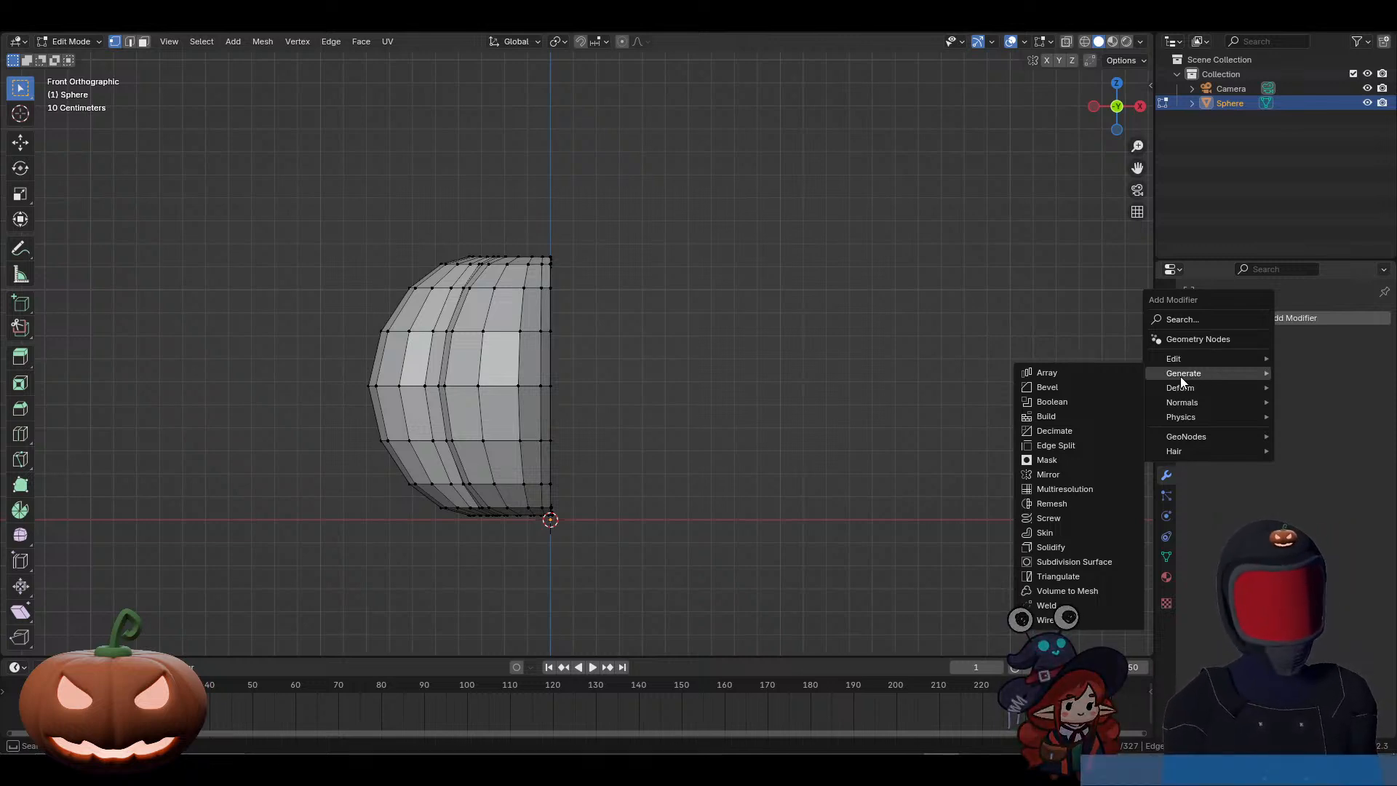
{"action": "left_click", "coordinate": [1055, 473]}
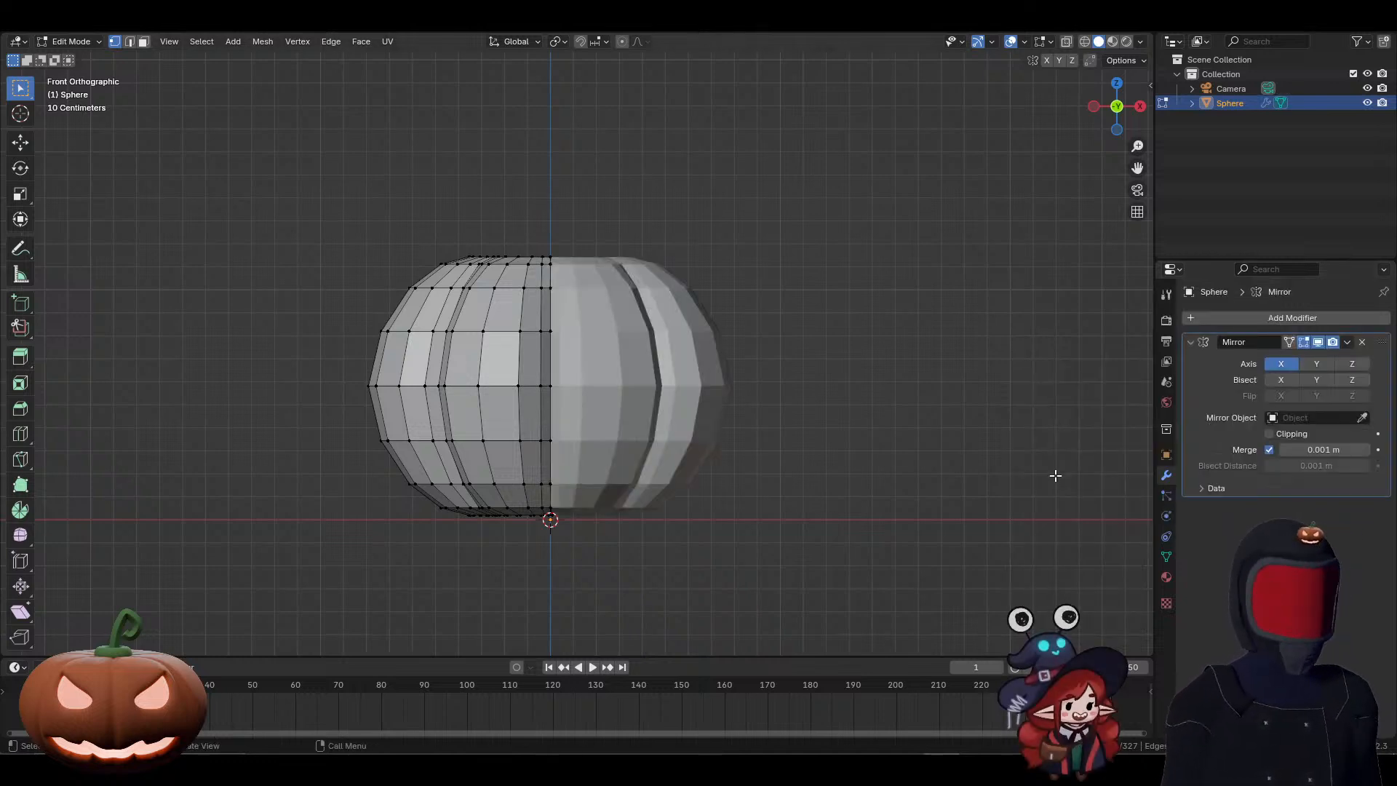
{"action": "left_click", "coordinate": [1269, 435]}
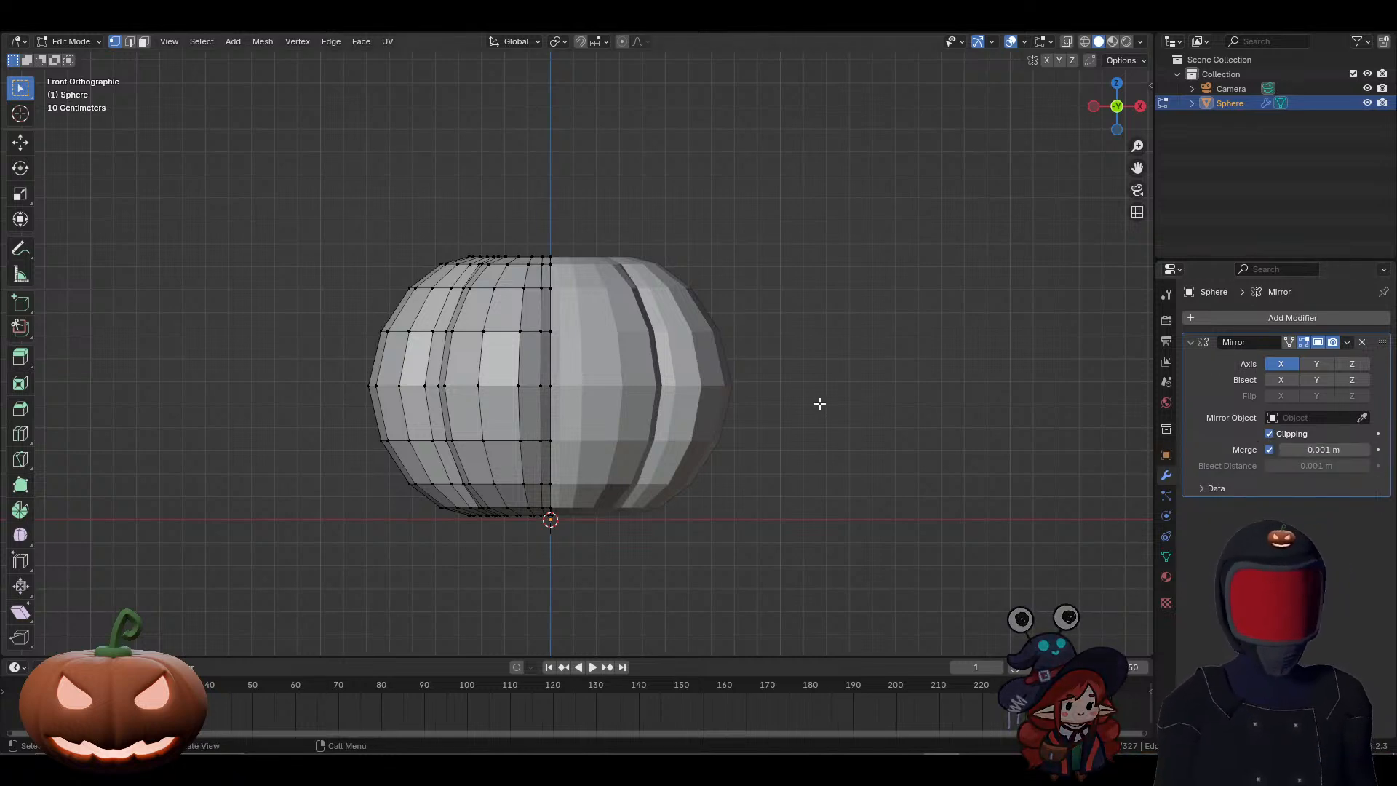
Step: In edge select mode, fill the front gap beside the upper cap's centre seam with a face from its two bordering edges
{"action": "middle_click_drag", "start_coordinate": [808, 322], "coordinate": [823, 396]}
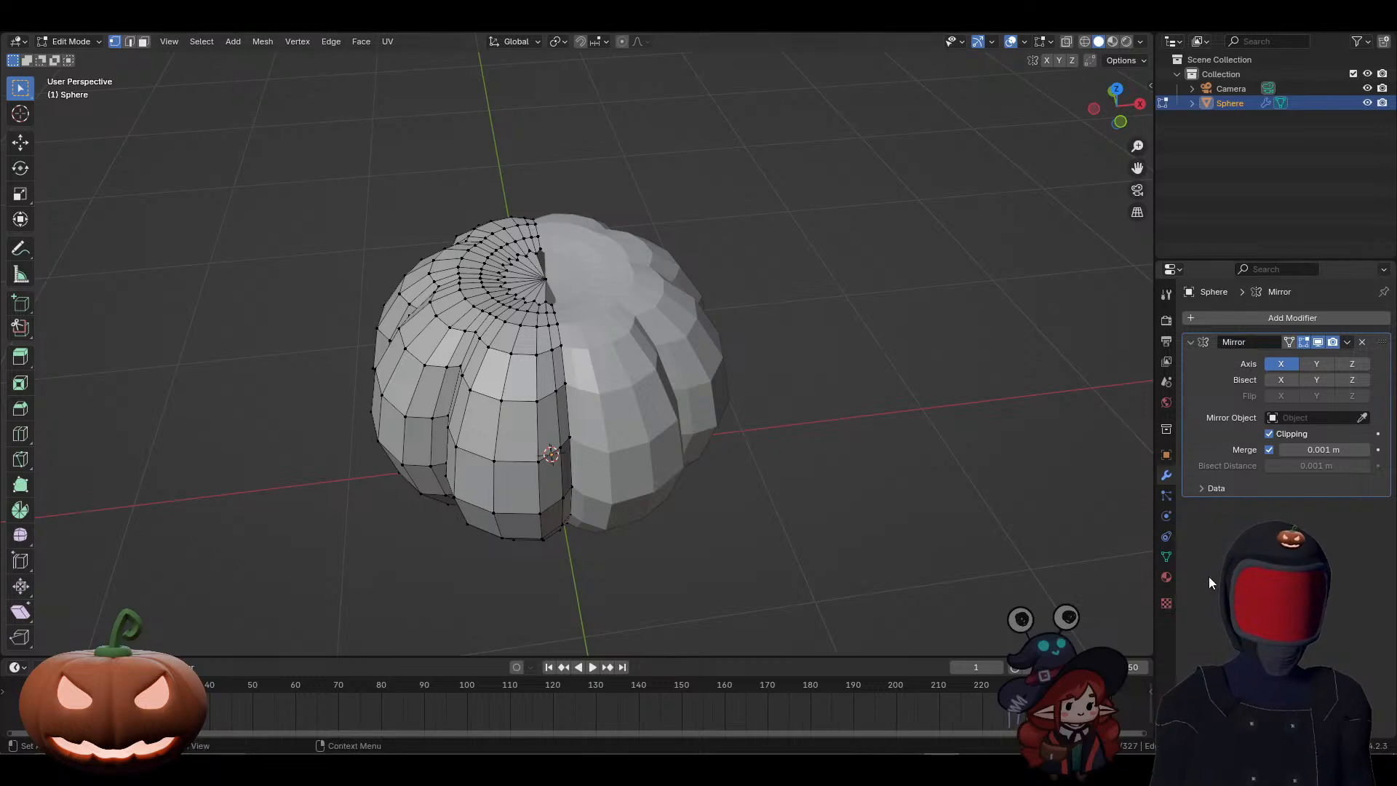
{"action": "middle_click_drag", "start_coordinate": [567, 342], "coordinate": [690, 413]}
{"action": "scroll", "coordinate": [743, 458], "scroll_direction": "up", "scroll_amount": 4}
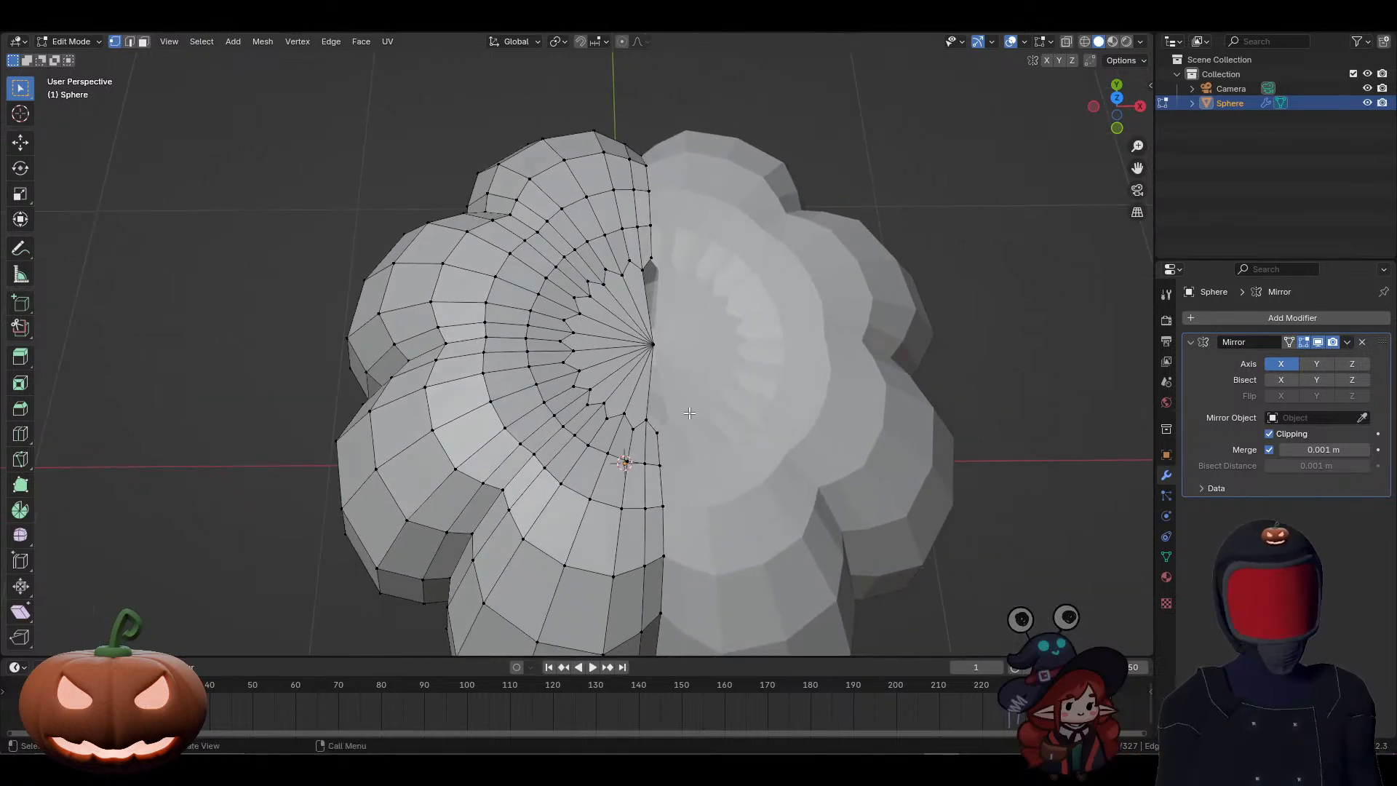
{"action": "key", "text": "2"}
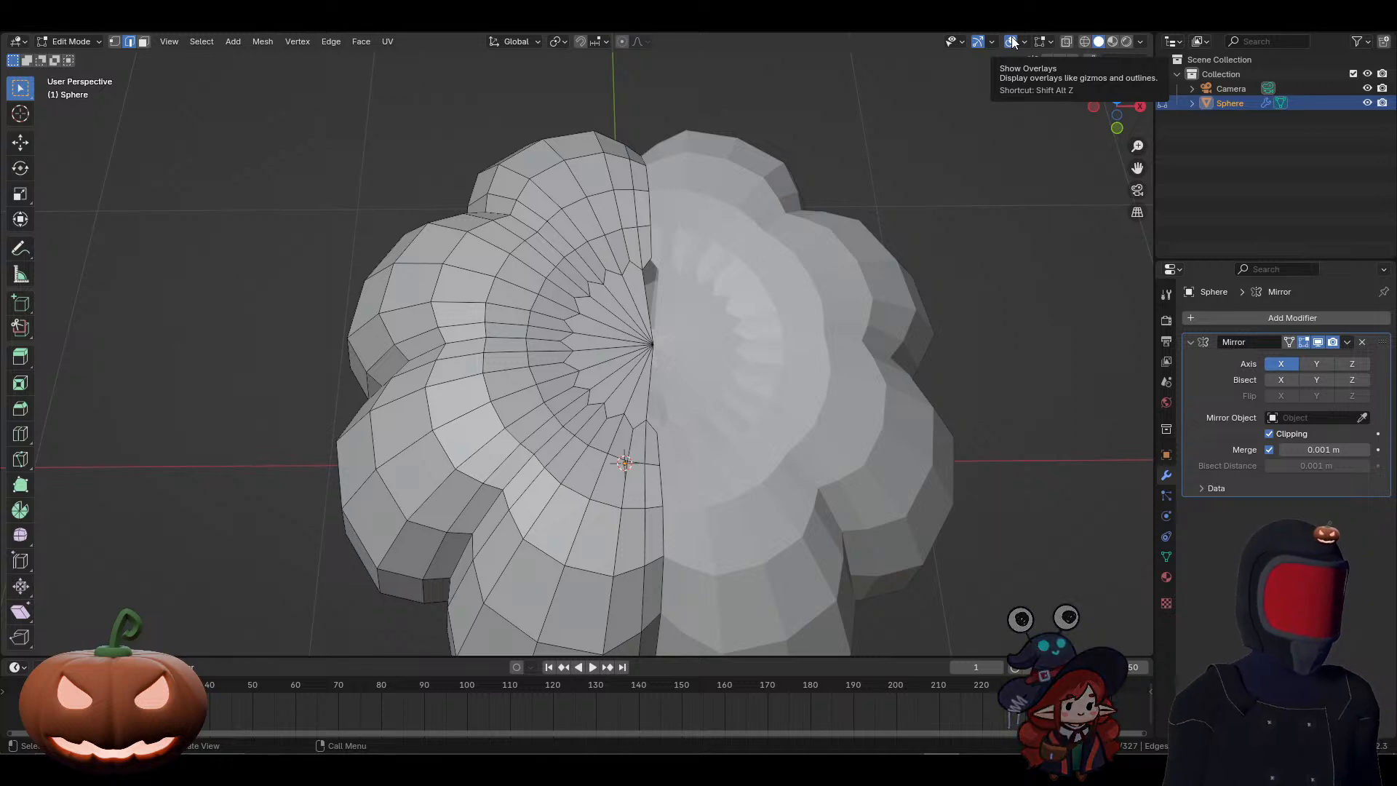
{"action": "middle_click_drag", "start_coordinate": [626, 437], "coordinate": [657, 422]}
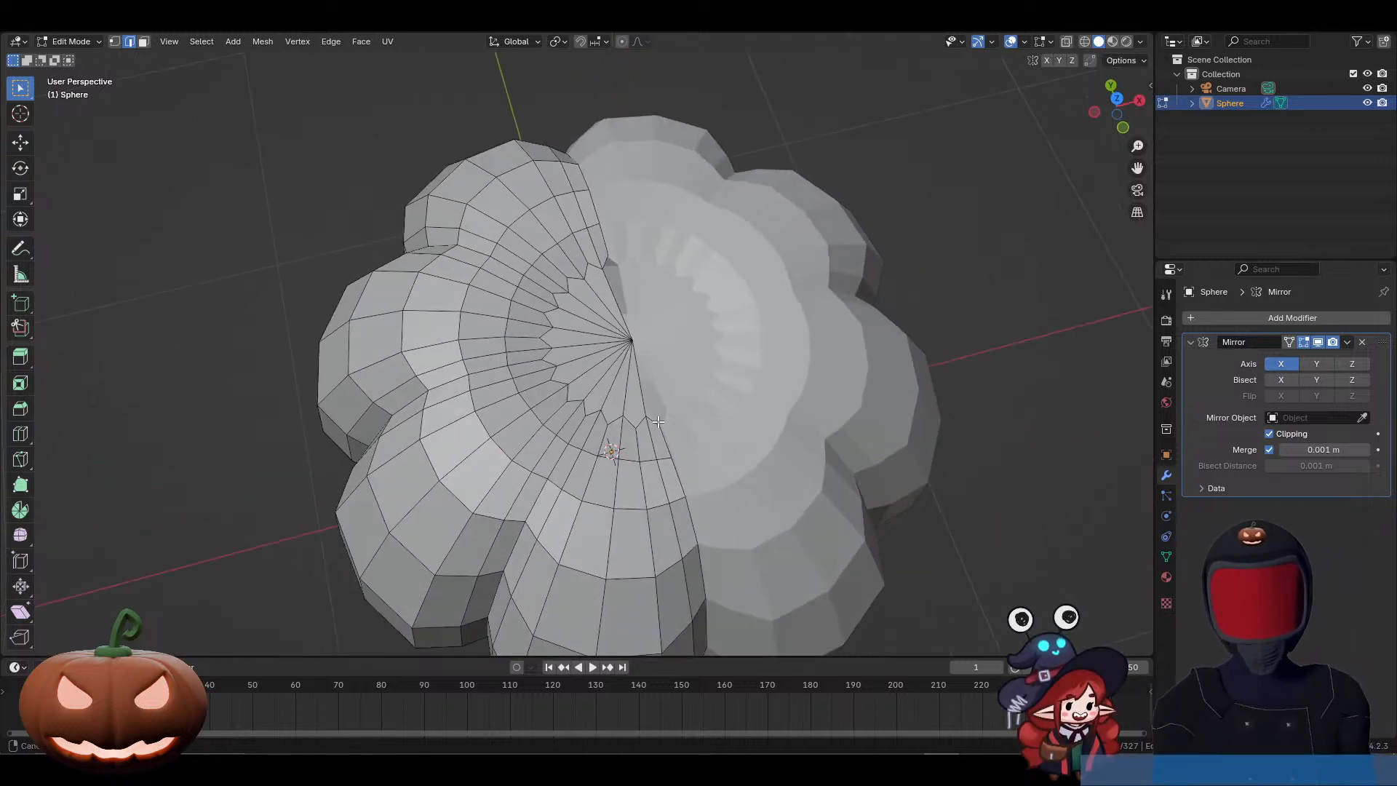
{"action": "scroll", "coordinate": [658, 422], "scroll_direction": "up", "scroll_amount": 3}
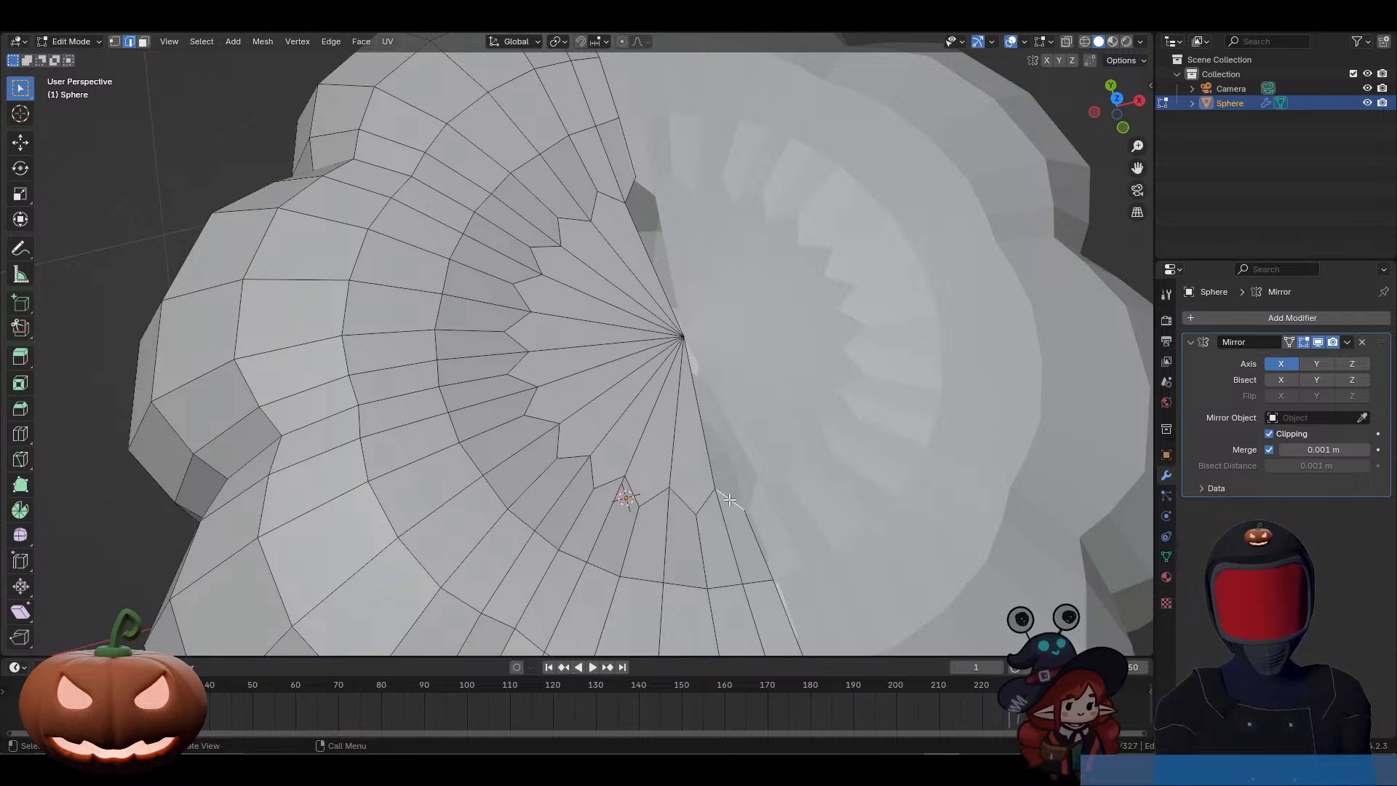
{"action": "left_click", "coordinate": [728, 502]}
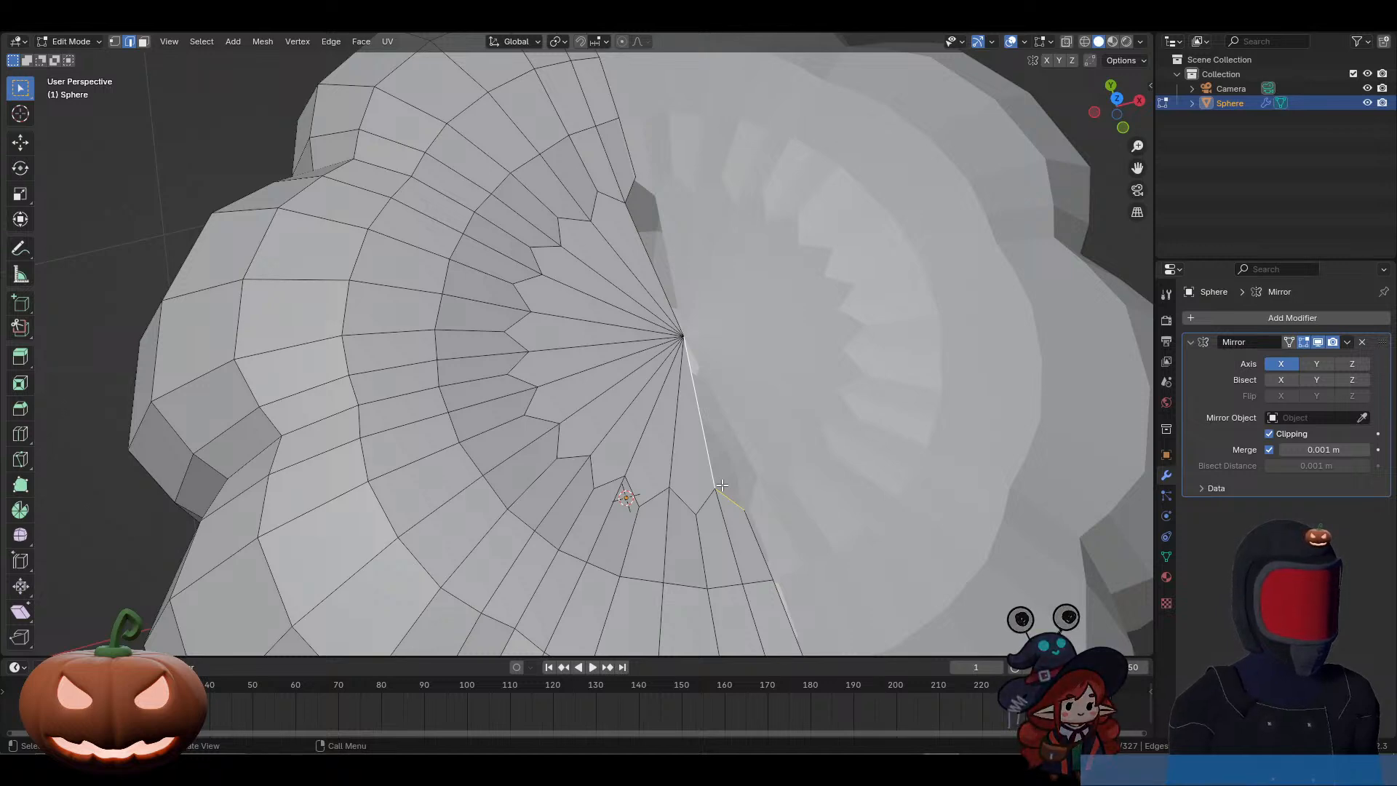
{"action": "middle_click_drag", "start_coordinate": [721, 492], "coordinate": [720, 309]}
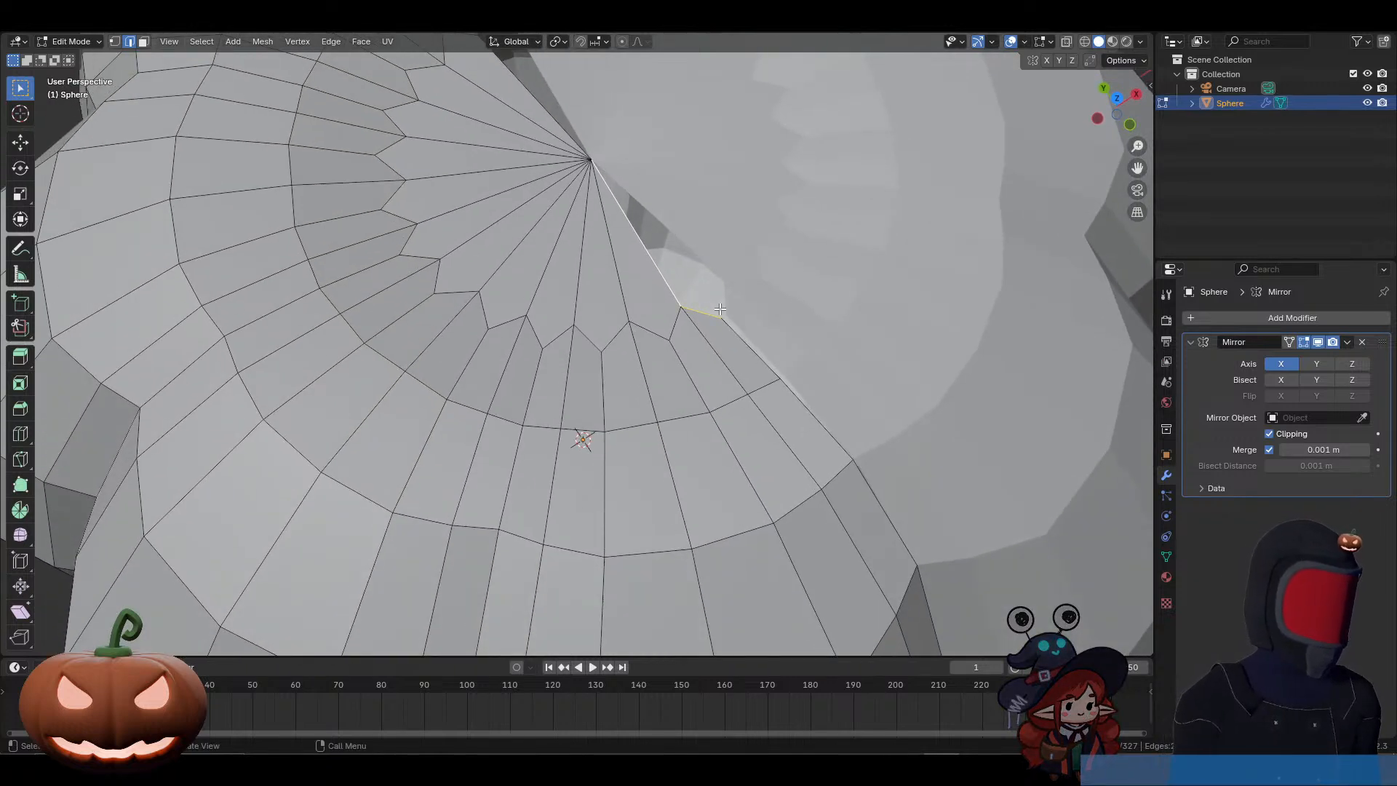
{"action": "left_click", "coordinate": [701, 312]}
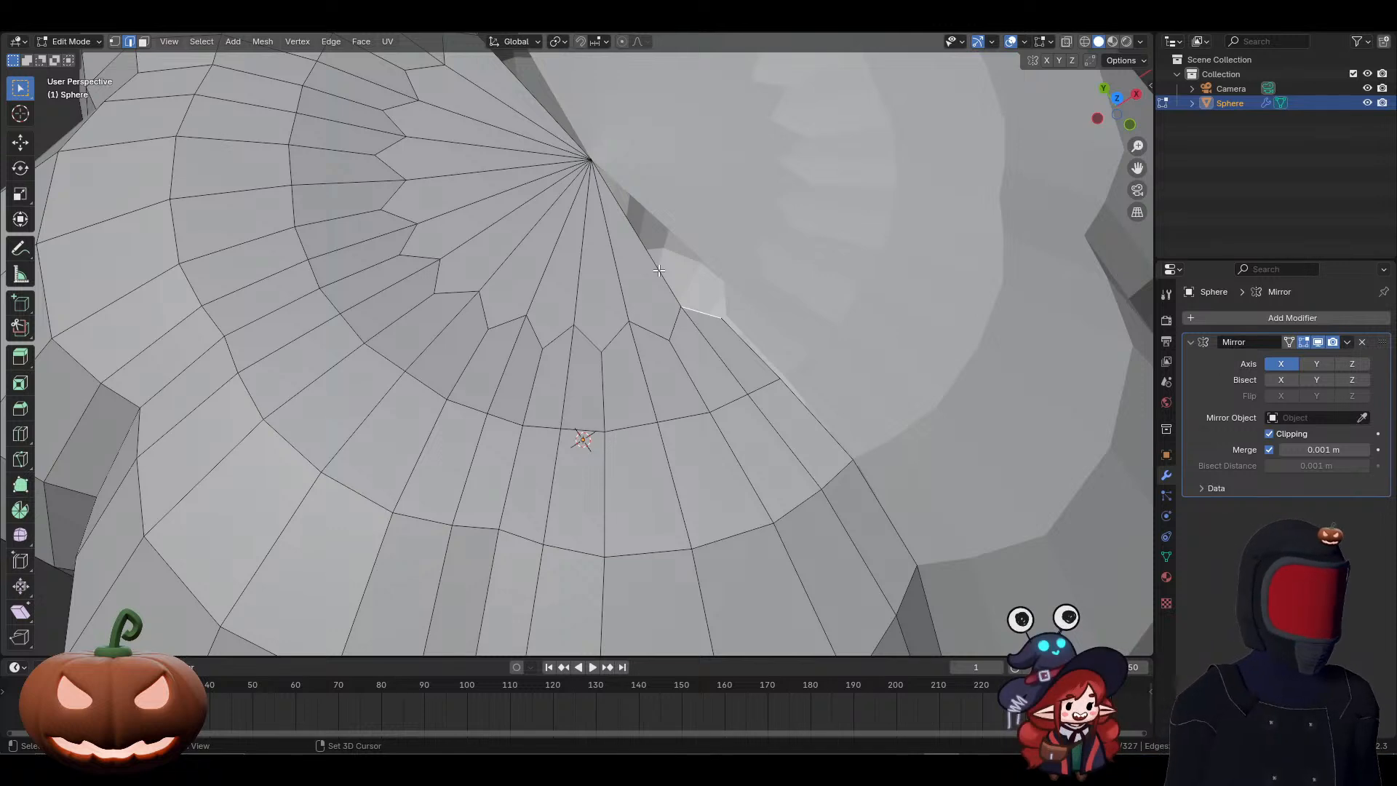
{"action": "left_click", "coordinate": [658, 271], "text": "shift"}
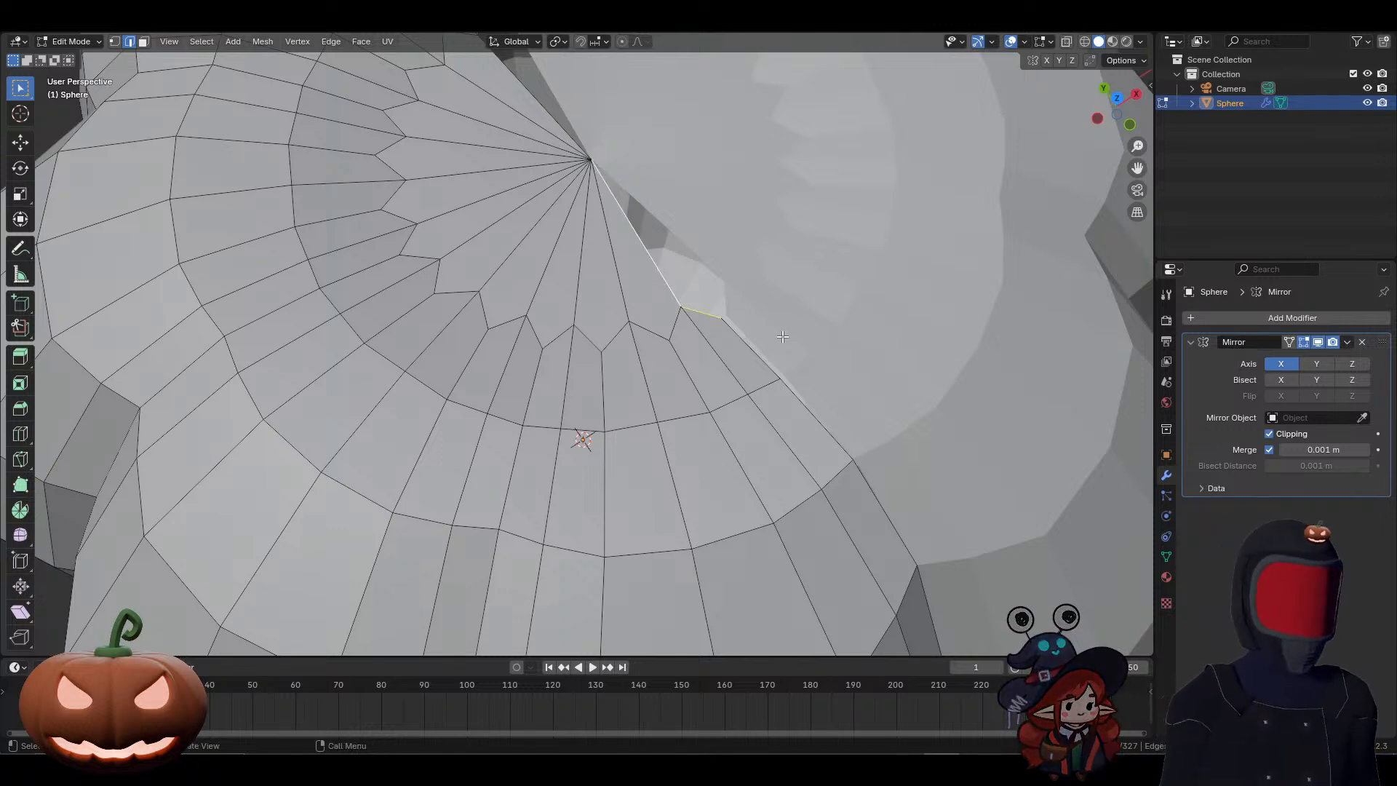
{"action": "key", "text": "f"}
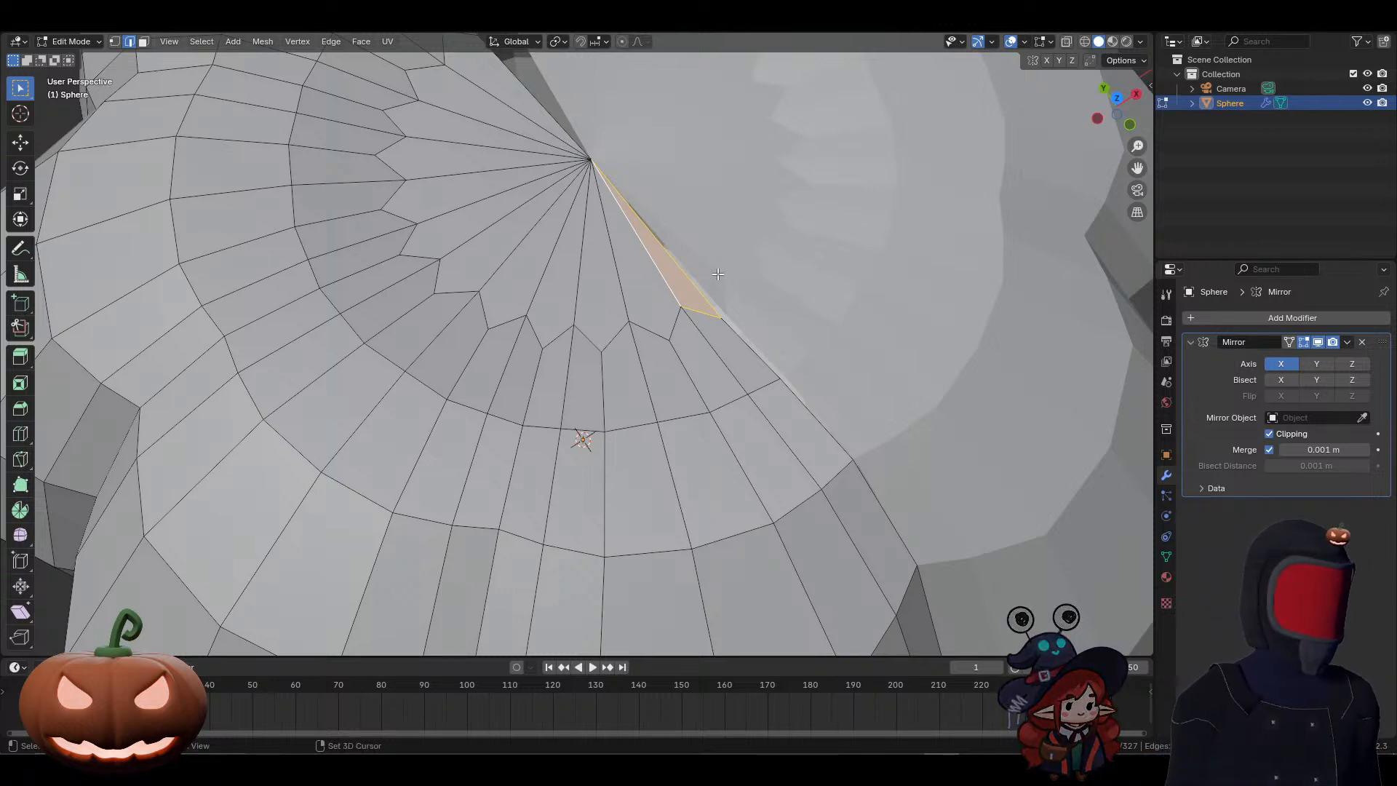
Step: Fill the matching gap at the back of the upper cap's seam with a face
{"action": "middle_click_drag", "start_coordinate": [708, 277], "coordinate": [706, 318], "text": "shift"}
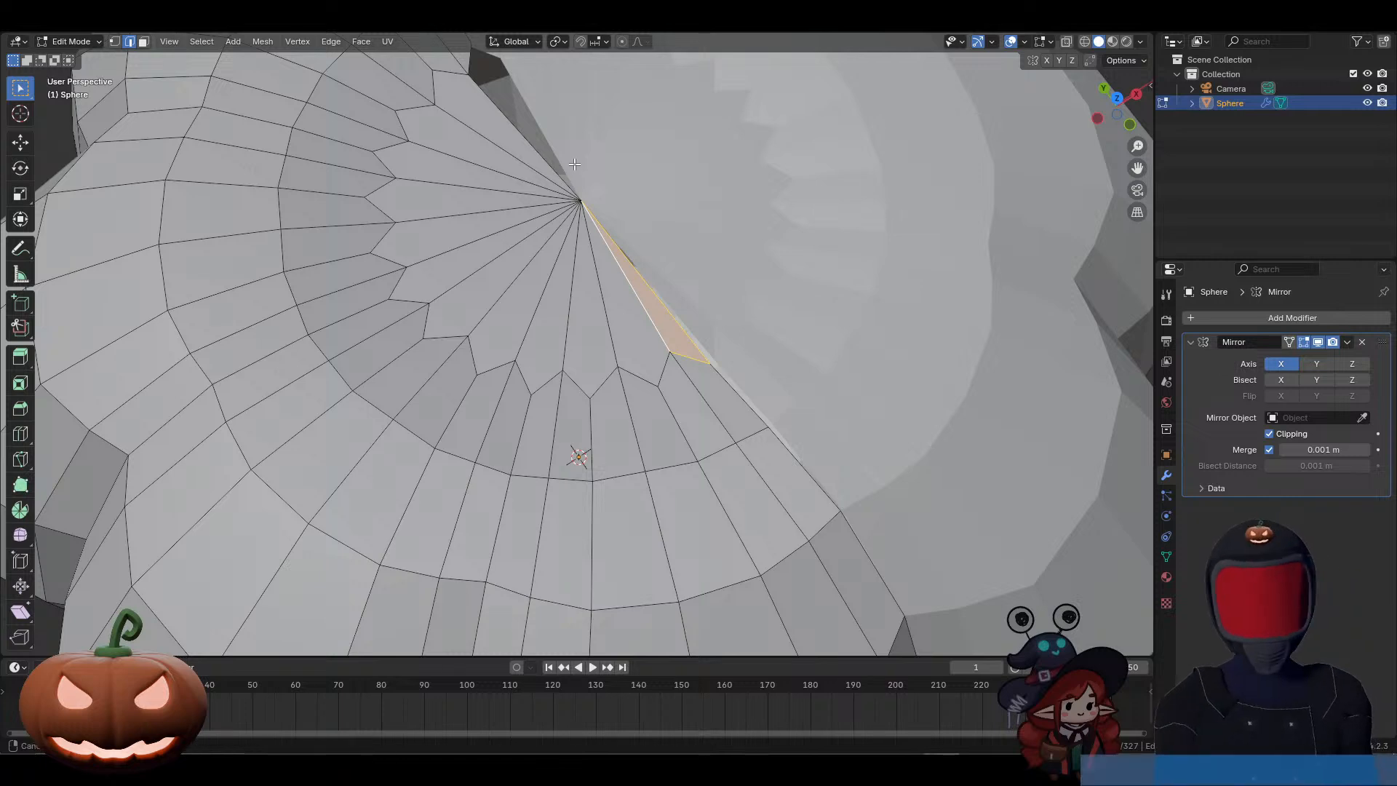
{"action": "middle_click_drag", "start_coordinate": [506, 108], "coordinate": [596, 302], "text": "shift"}
{"action": "left_click", "coordinate": [591, 296]}
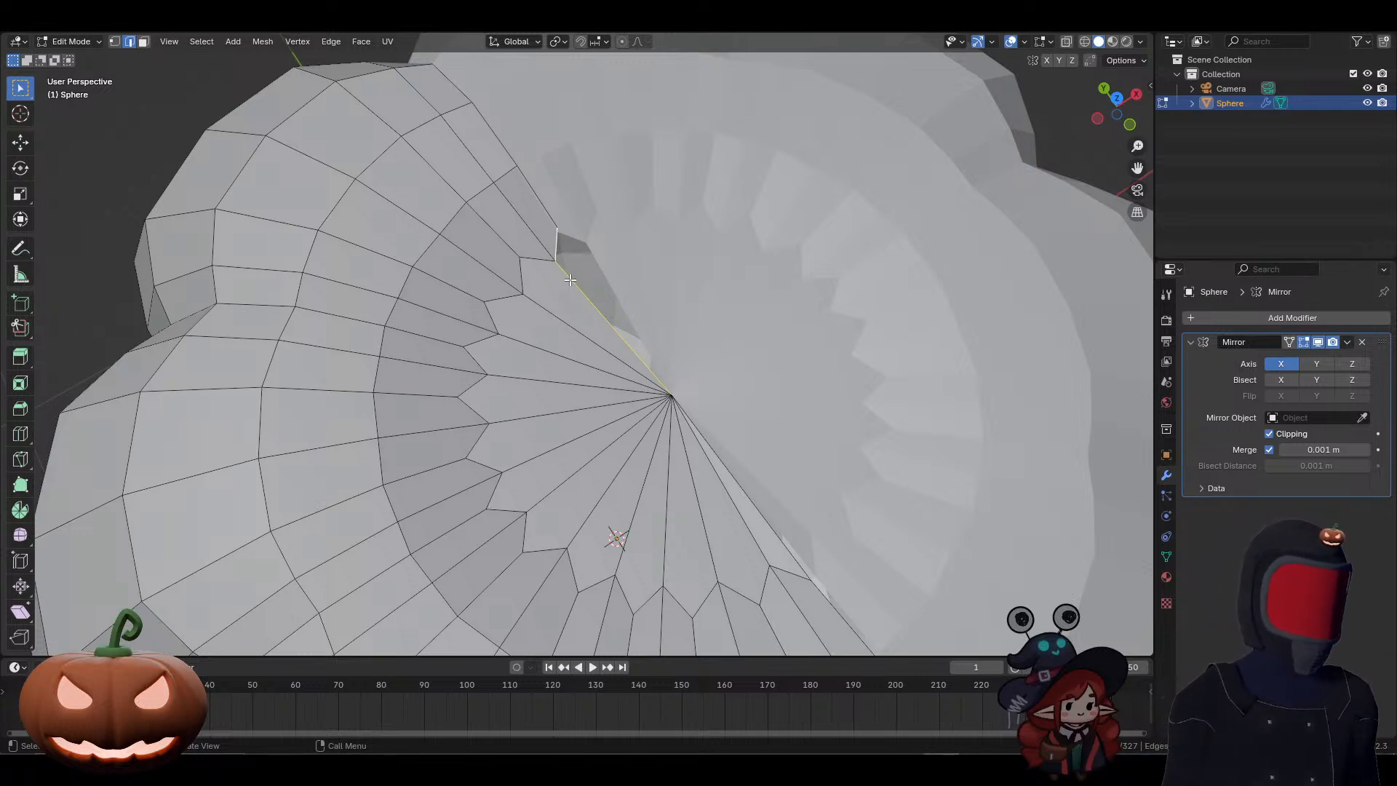
{"action": "key", "text": "f"}
Step: On the pumpkin's underside, fill the outer part of the lower cap's seam gap with a triangular face from three boundary vertices
{"action": "mouse_move", "coordinate": [616, 387]}
{"action": "middle_mouse_down"}
{"action": "mouse_move", "coordinate": [539, 189]}
{"action": "mouse_move", "coordinate": [620, 418]}
{"action": "mouse_move", "coordinate": [614, 366]}
{"action": "middle_mouse_up"}
{"action": "scroll", "coordinate": [613, 365], "scroll_direction": "up", "scroll_amount": 5}
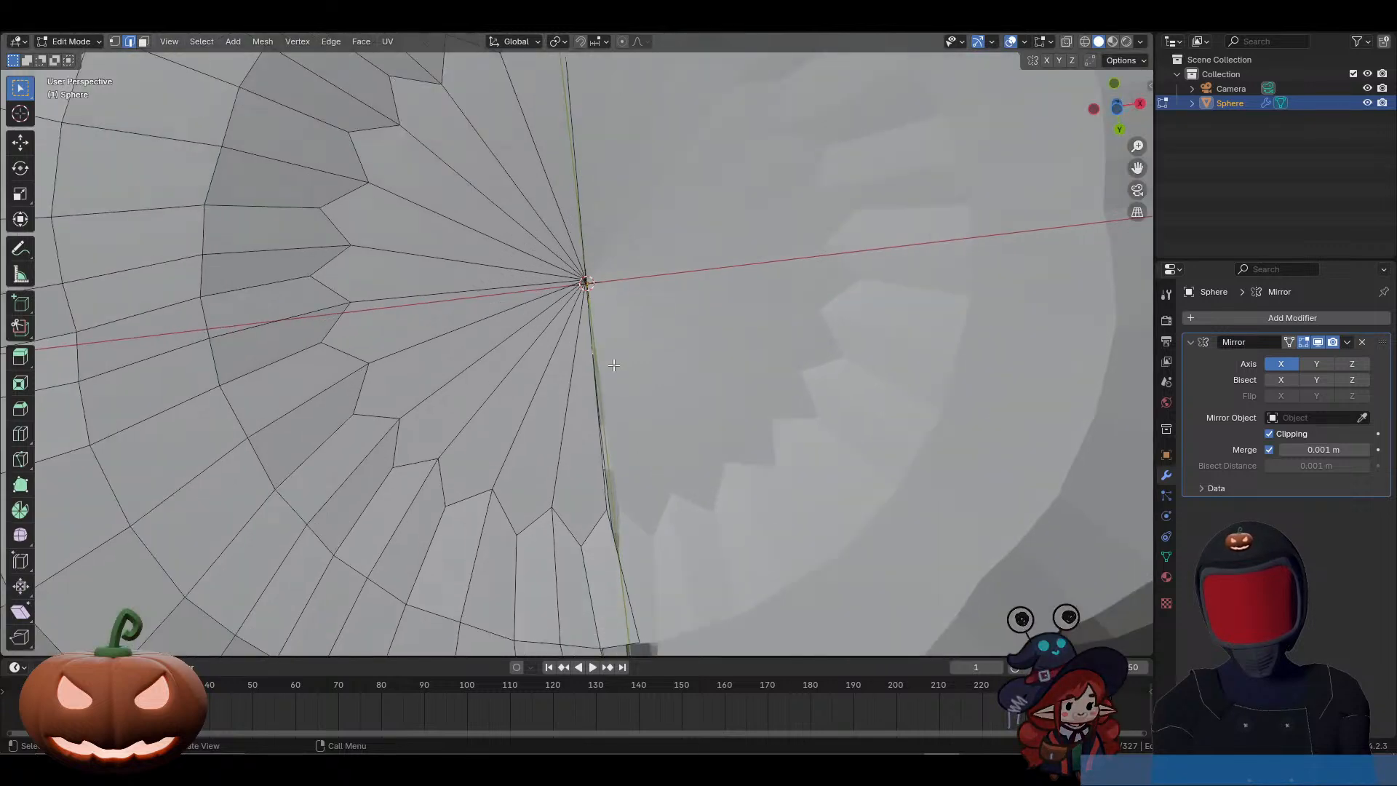
{"action": "left_click", "coordinate": [609, 503]}
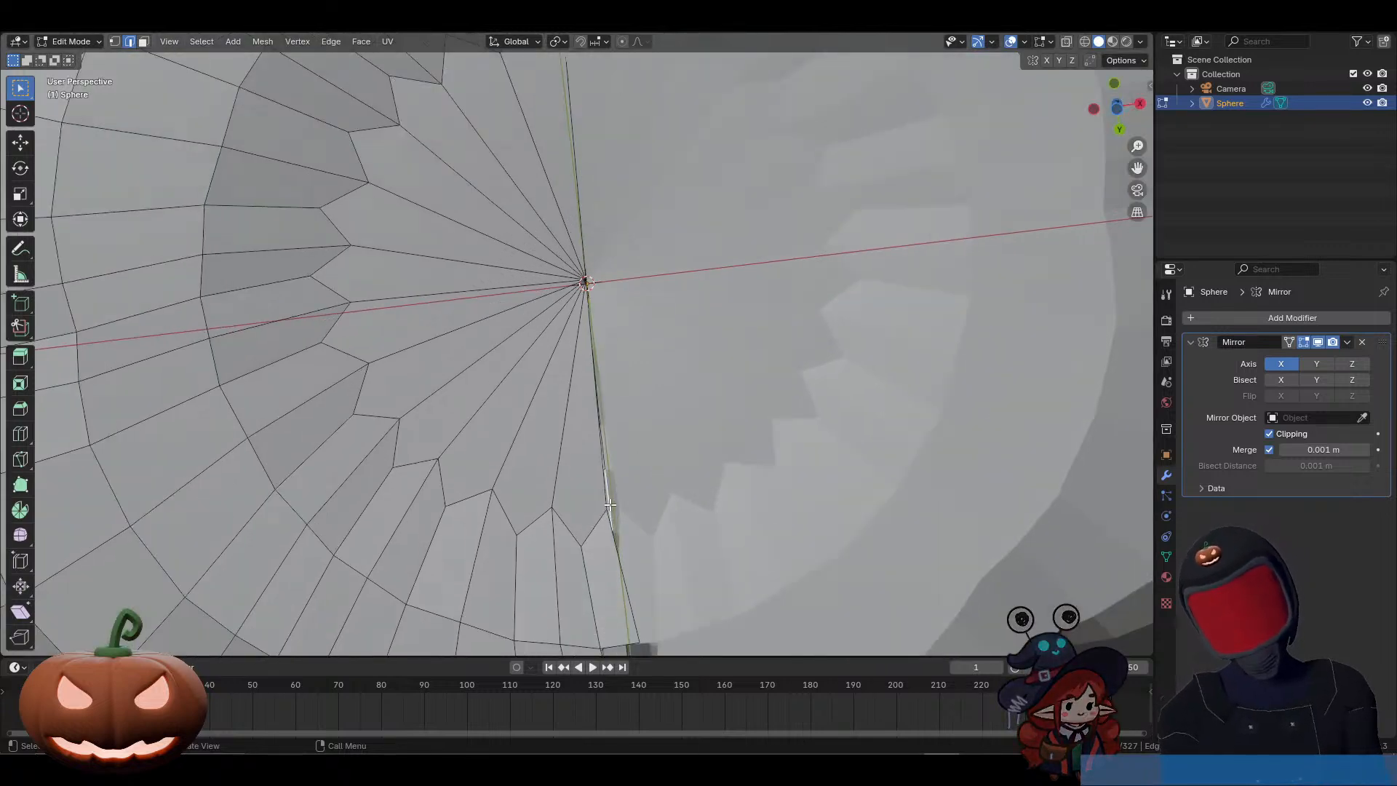
{"action": "left_click", "coordinate": [609, 516]}
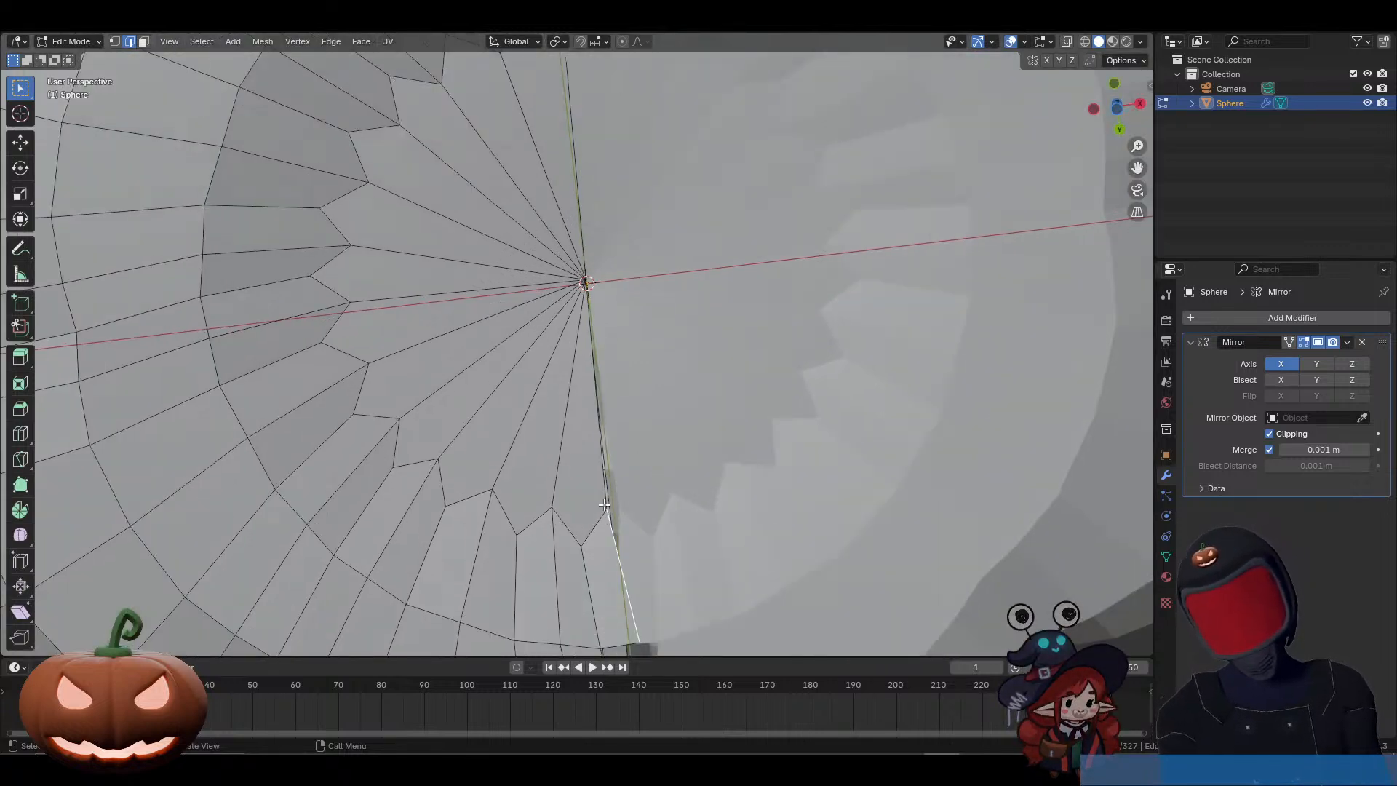
{"action": "left_click", "coordinate": [610, 508]}
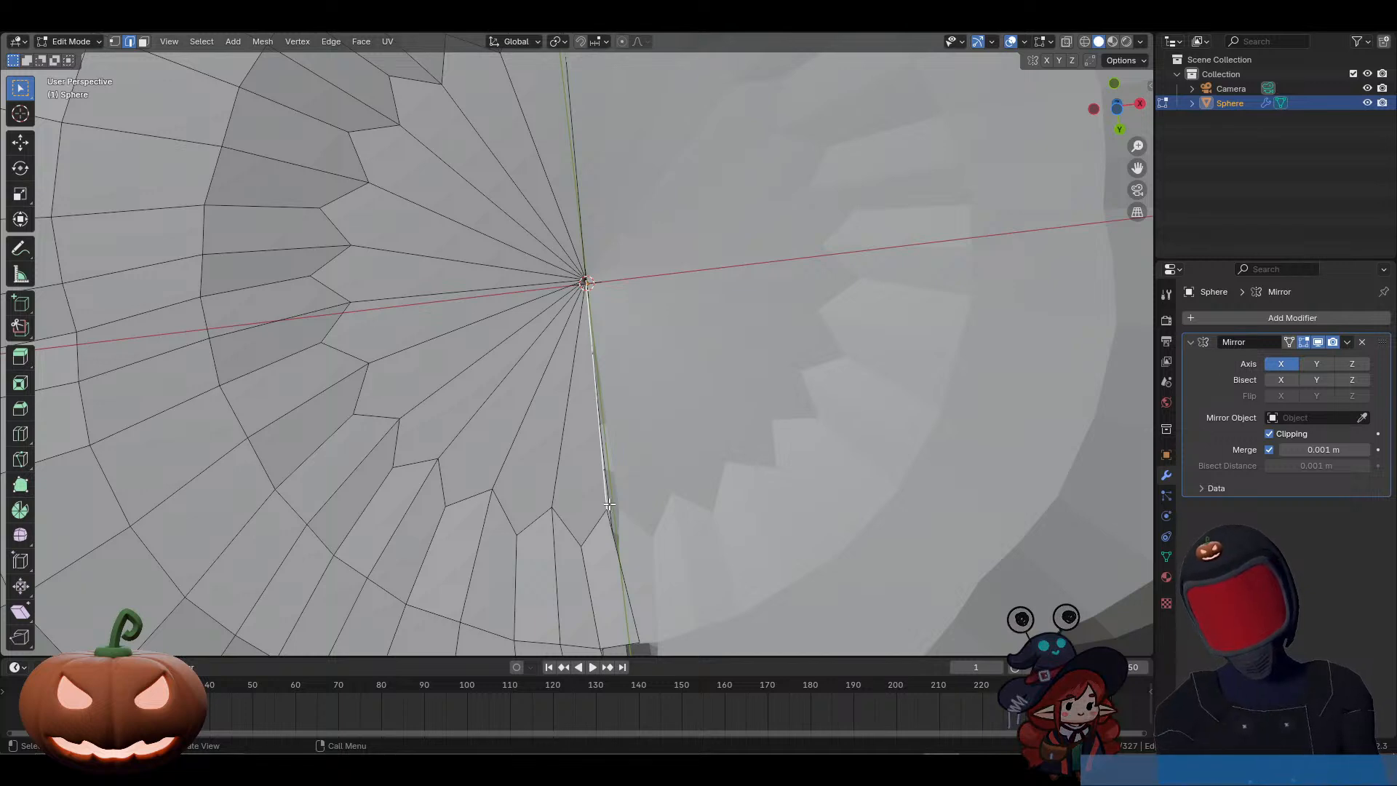
{"action": "key", "text": "1"}
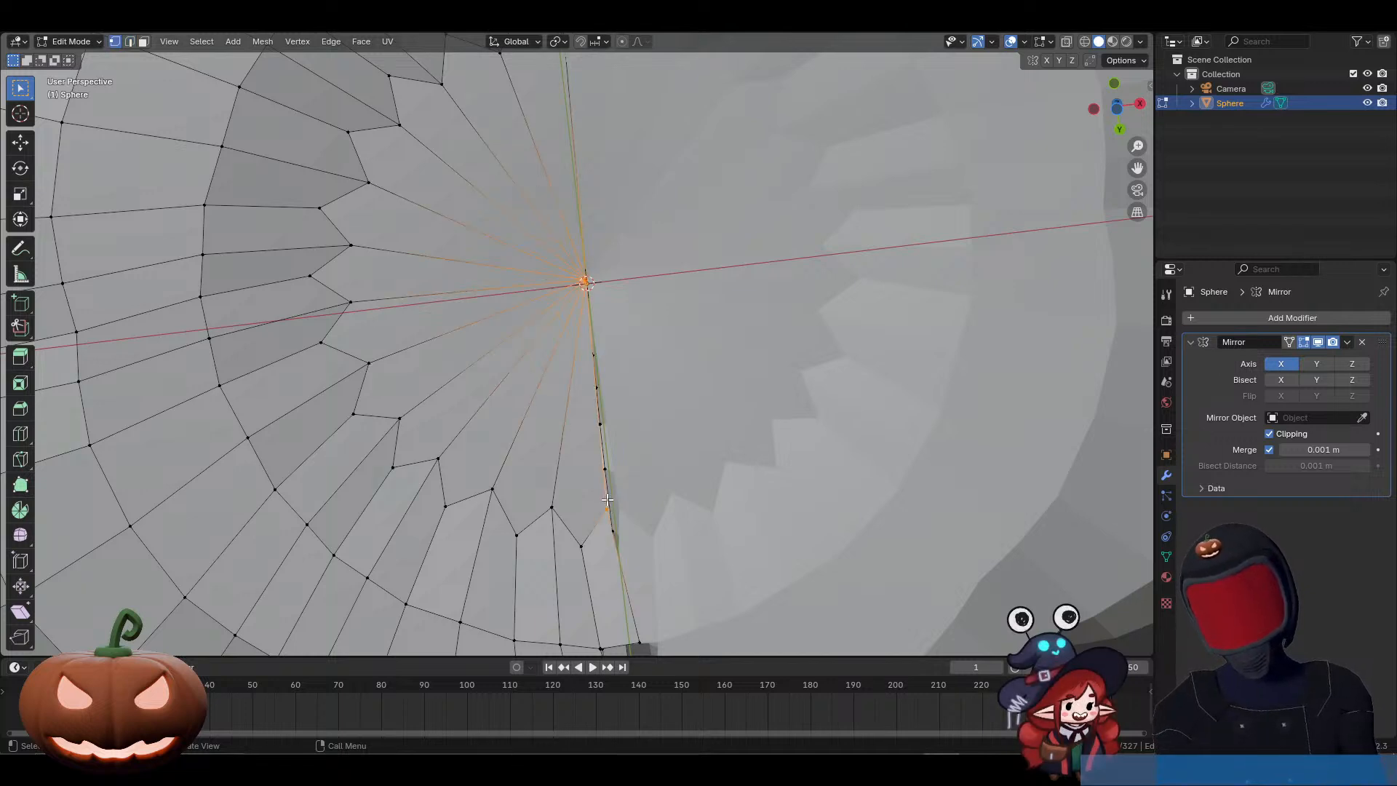
{"action": "middle_click_drag", "start_coordinate": [609, 499], "coordinate": [739, 508]}
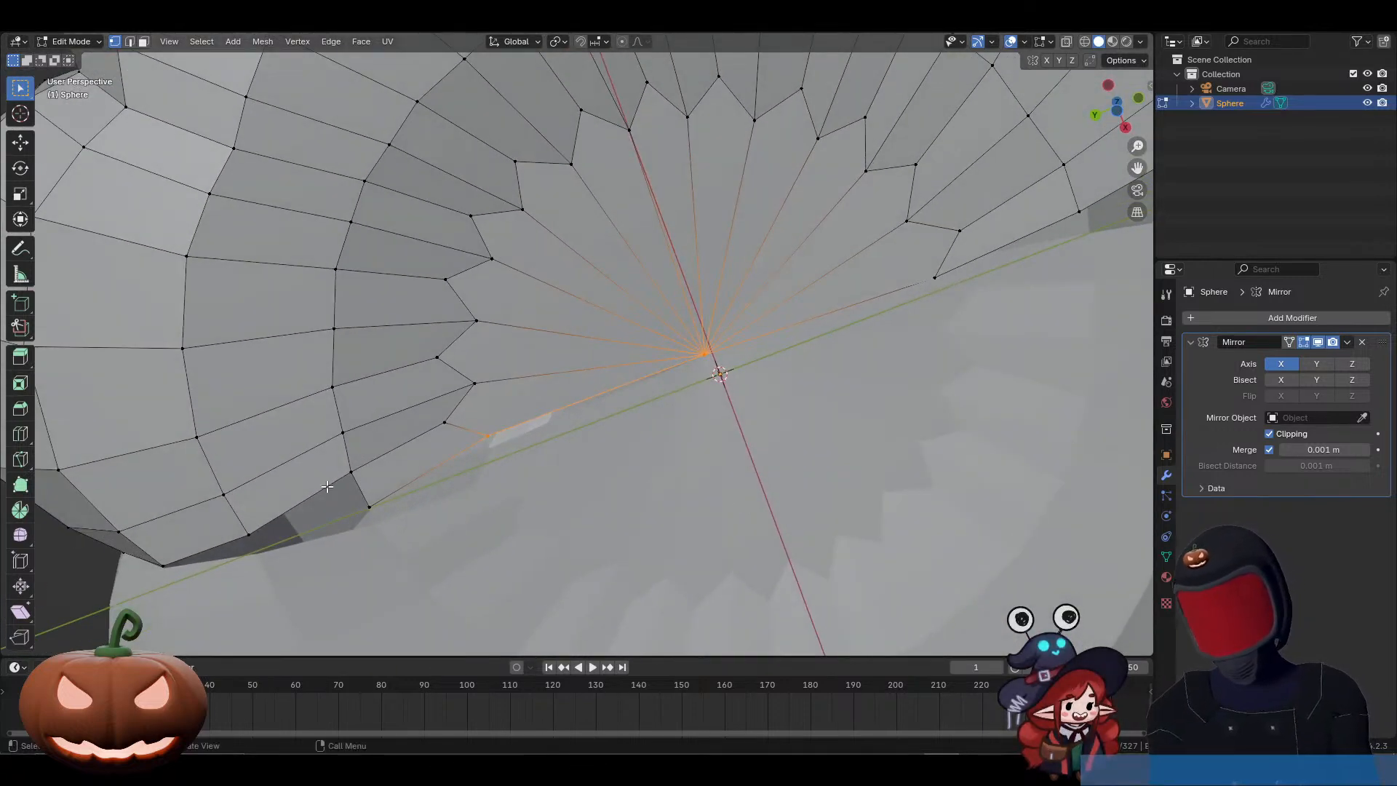
{"action": "left_click", "coordinate": [353, 471]}
{"action": "left_click", "coordinate": [251, 532], "text": "shift"}
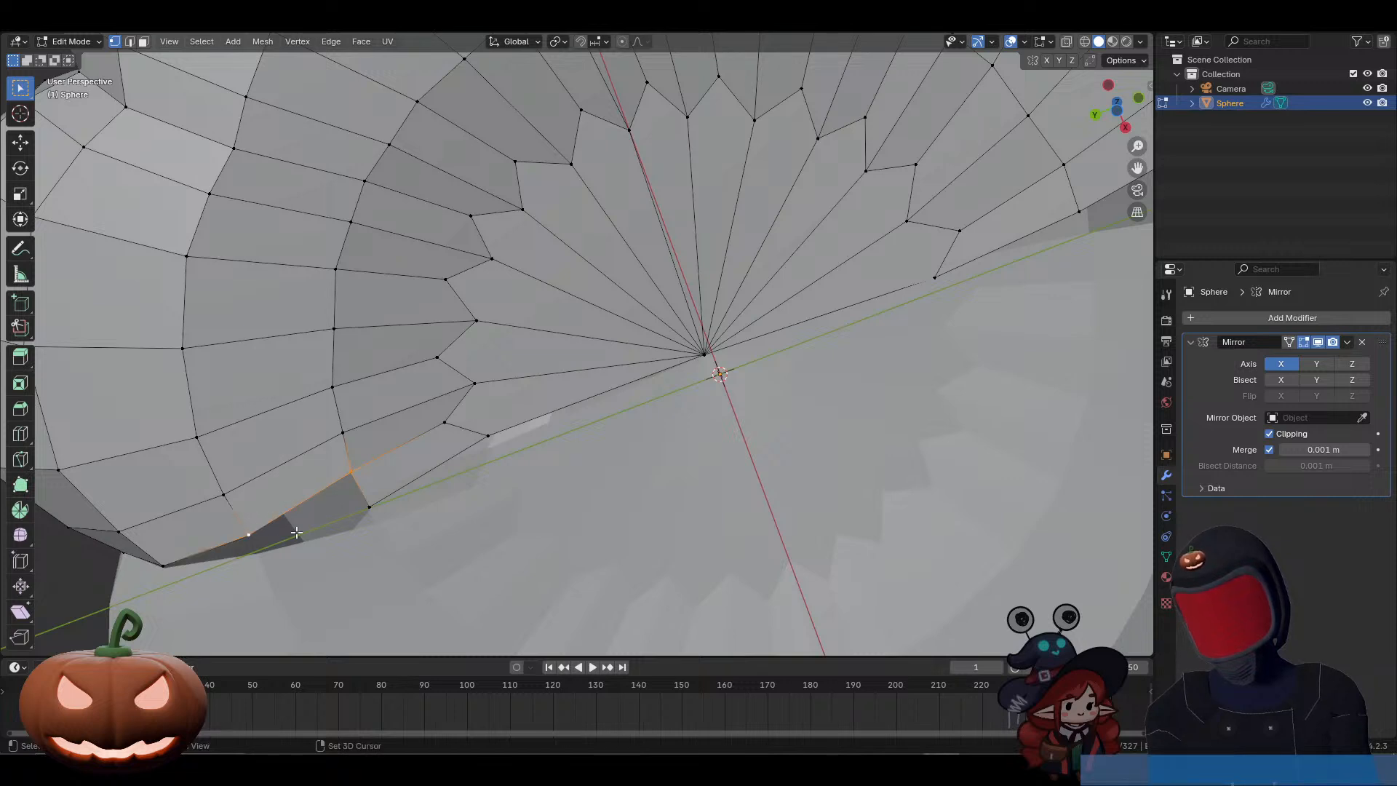
{"action": "left_click", "coordinate": [371, 512], "text": "shift"}
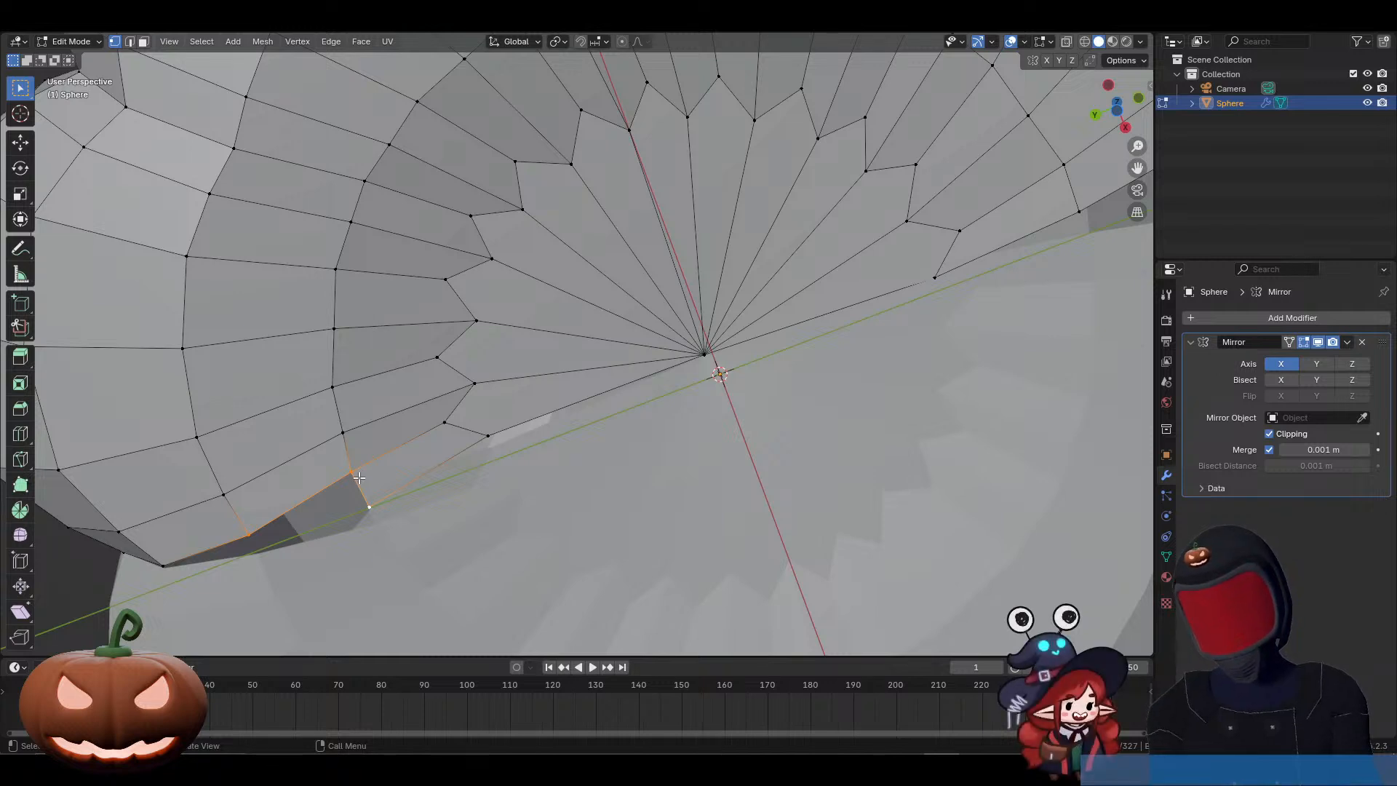
{"action": "key", "text": "f"}
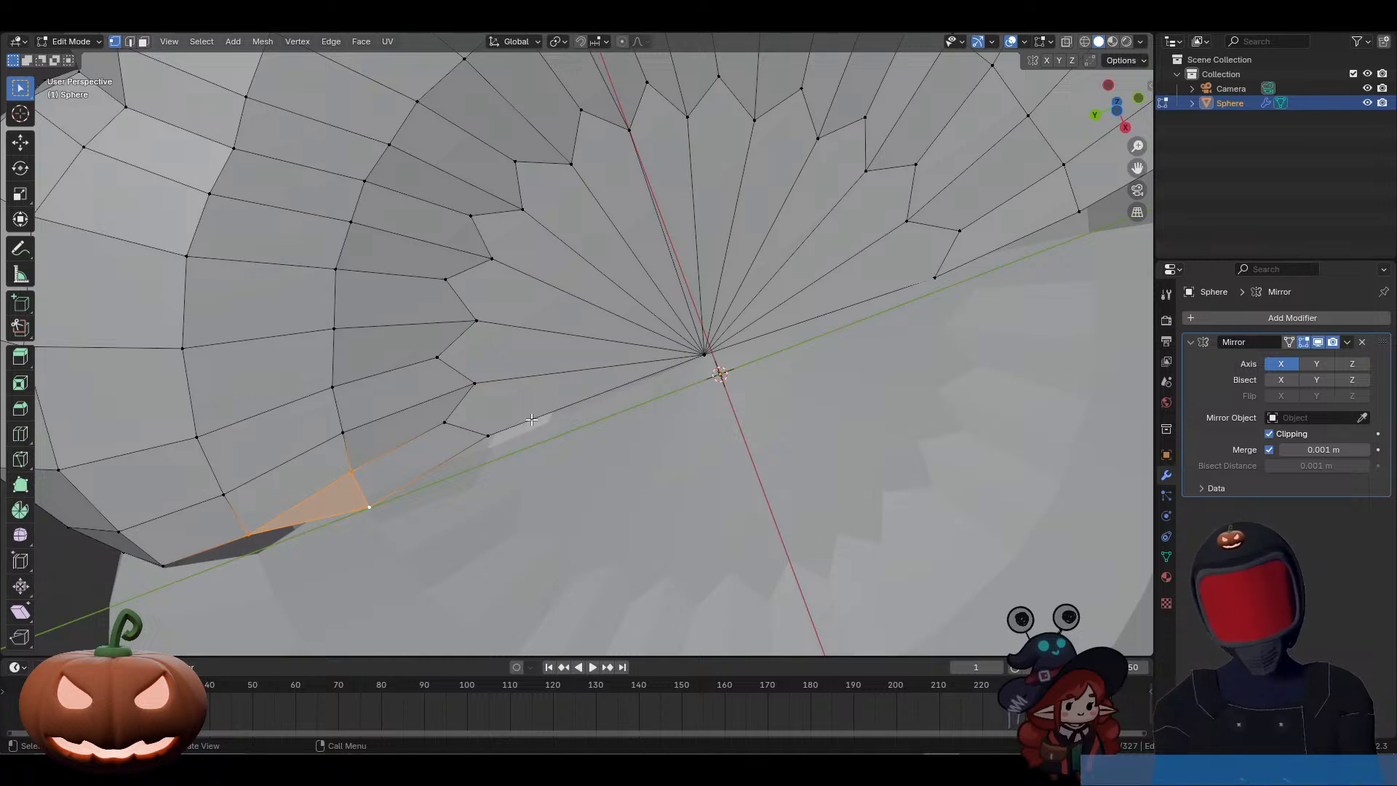
Step: Undo the last triangular face filled in the lower cap's seam gap and delete the loose boundary vertex beside it
{"action": "key", "text": "alt+a"}
{"action": "left_click", "coordinate": [492, 431]}
{"action": "middle_click_drag", "start_coordinate": [494, 429], "coordinate": [506, 372]}
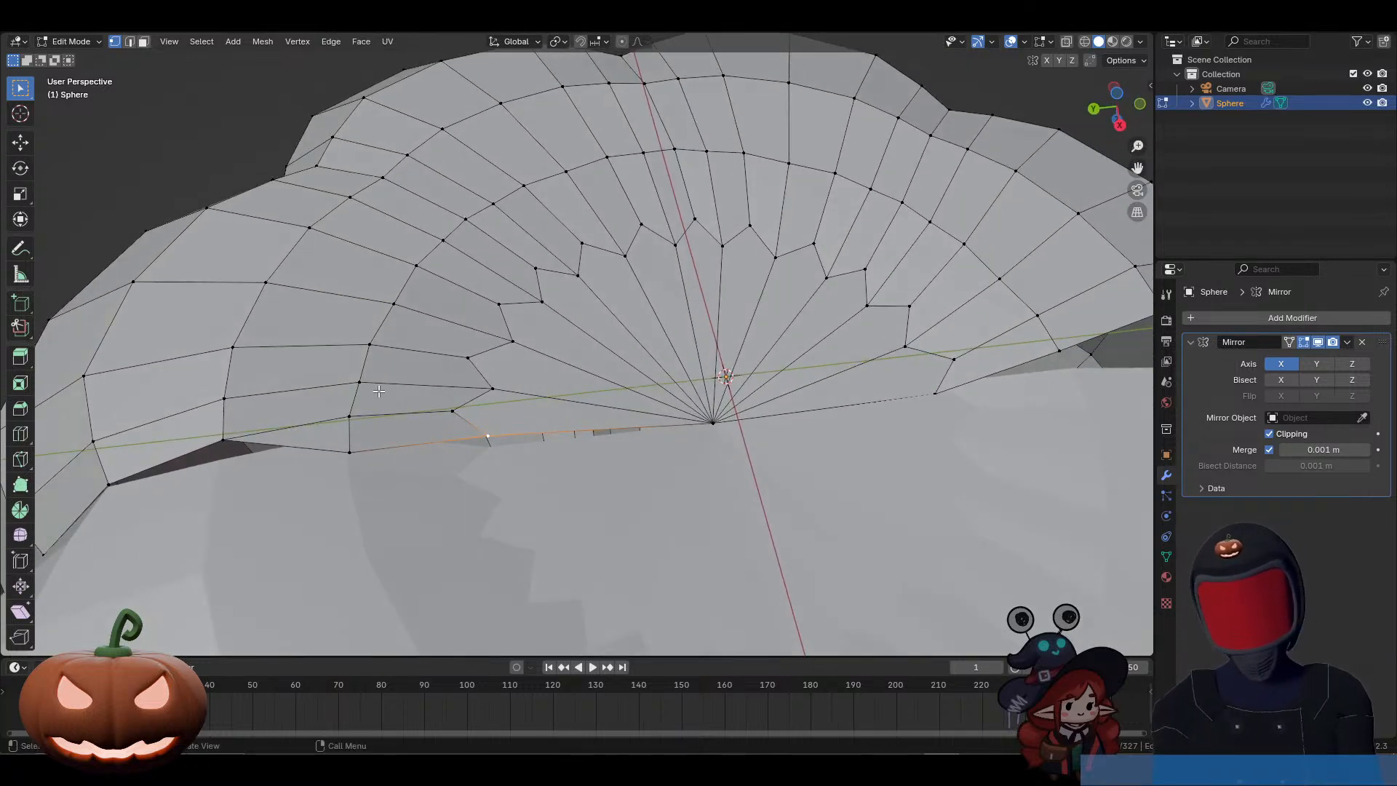
{"action": "key", "text": "ctrl+z"}
{"action": "key", "text": "ctrl+z"}
{"action": "key", "text": "ctrl+z"}
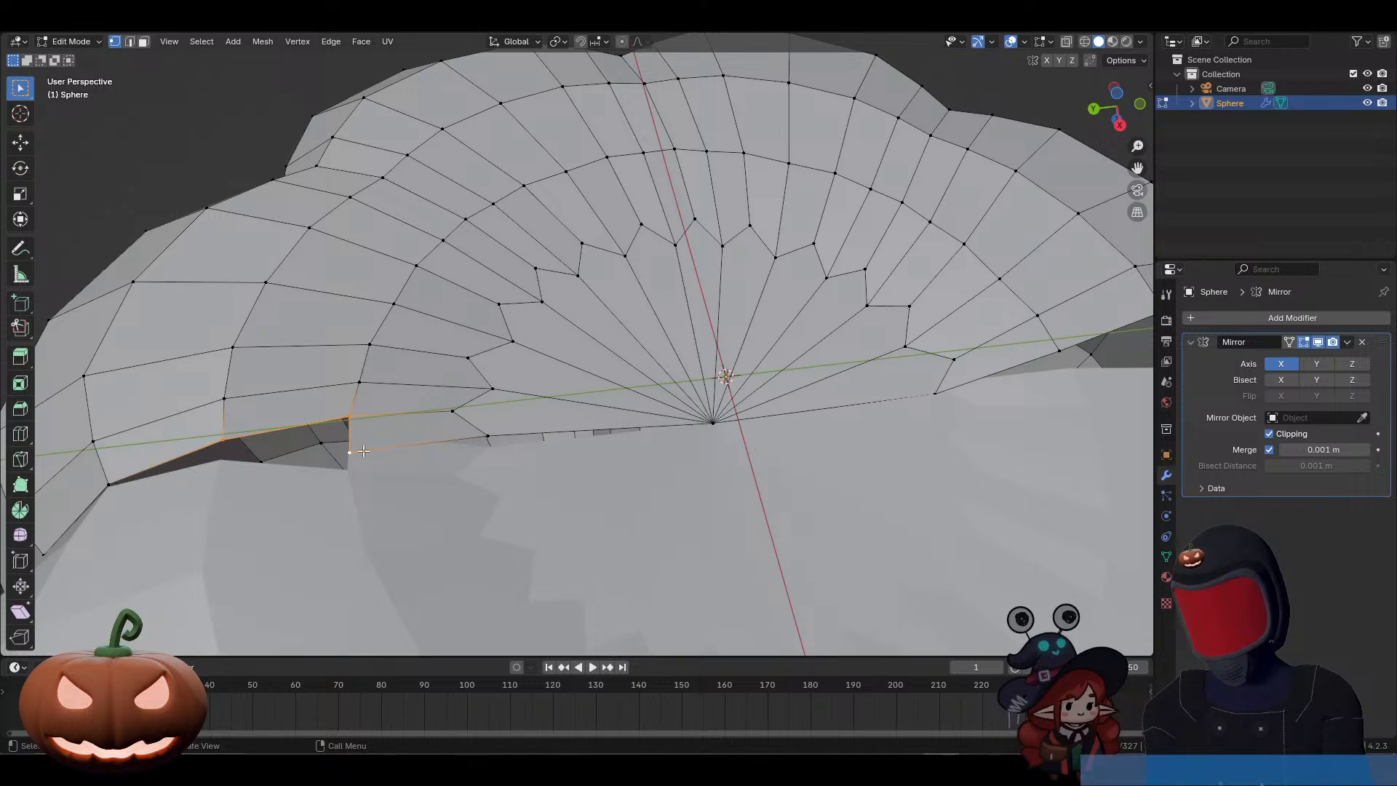
{"action": "key", "text": "ctrl+z"}
{"action": "key", "text": "x"}
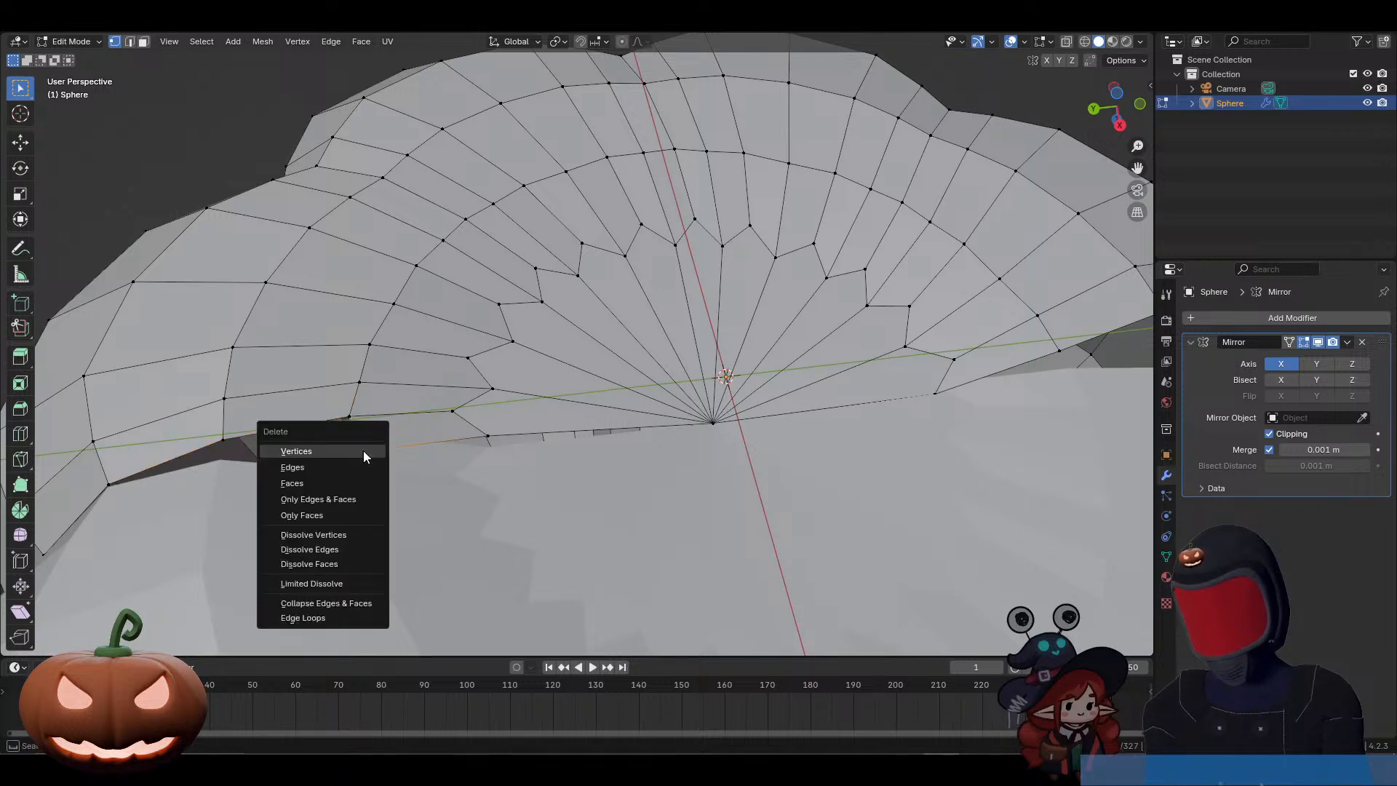
{"action": "left_click", "coordinate": [364, 451]}
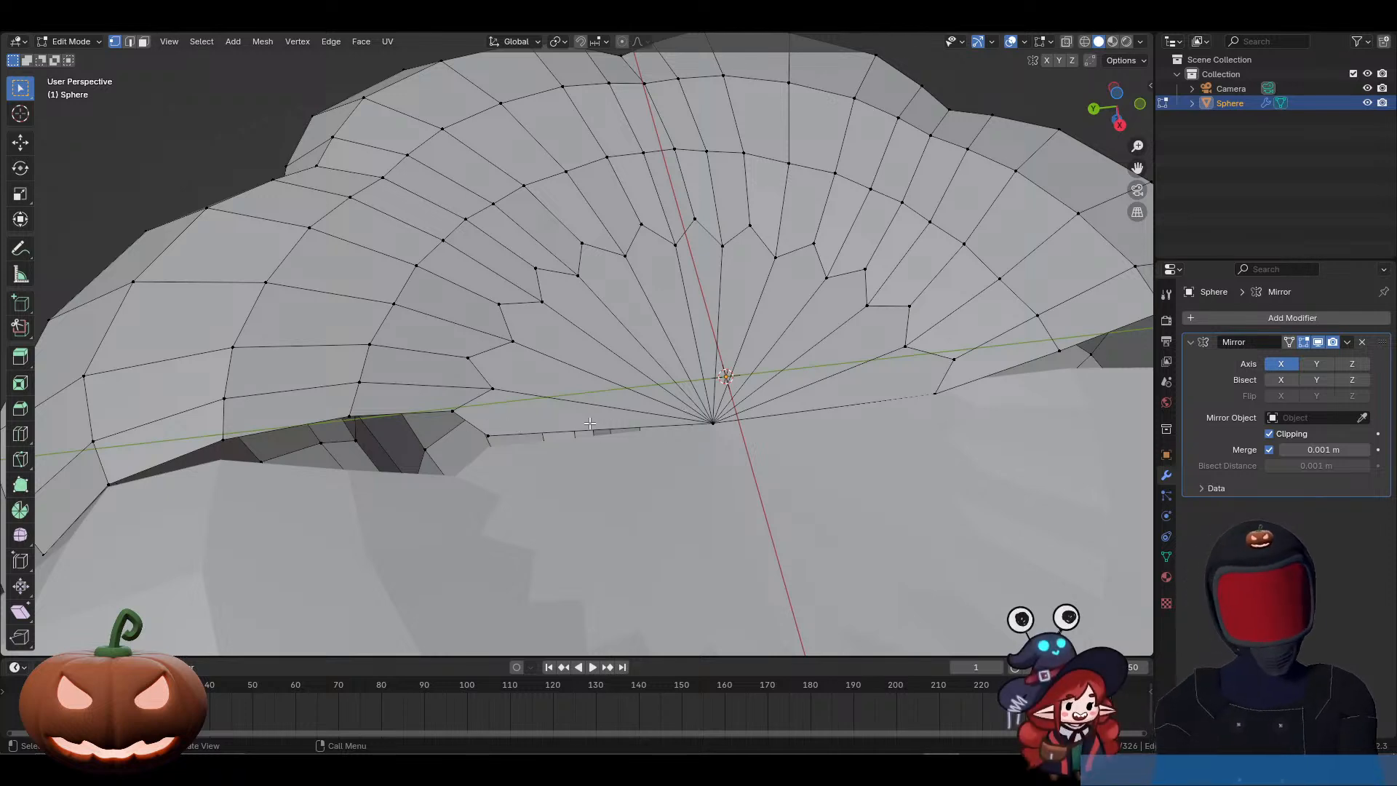
Step: Select the entire open seam boundary across both caps and move it along X until its vertices clip onto the mirror plane
{"action": "left_click", "coordinate": [470, 424], "text": "alt"}
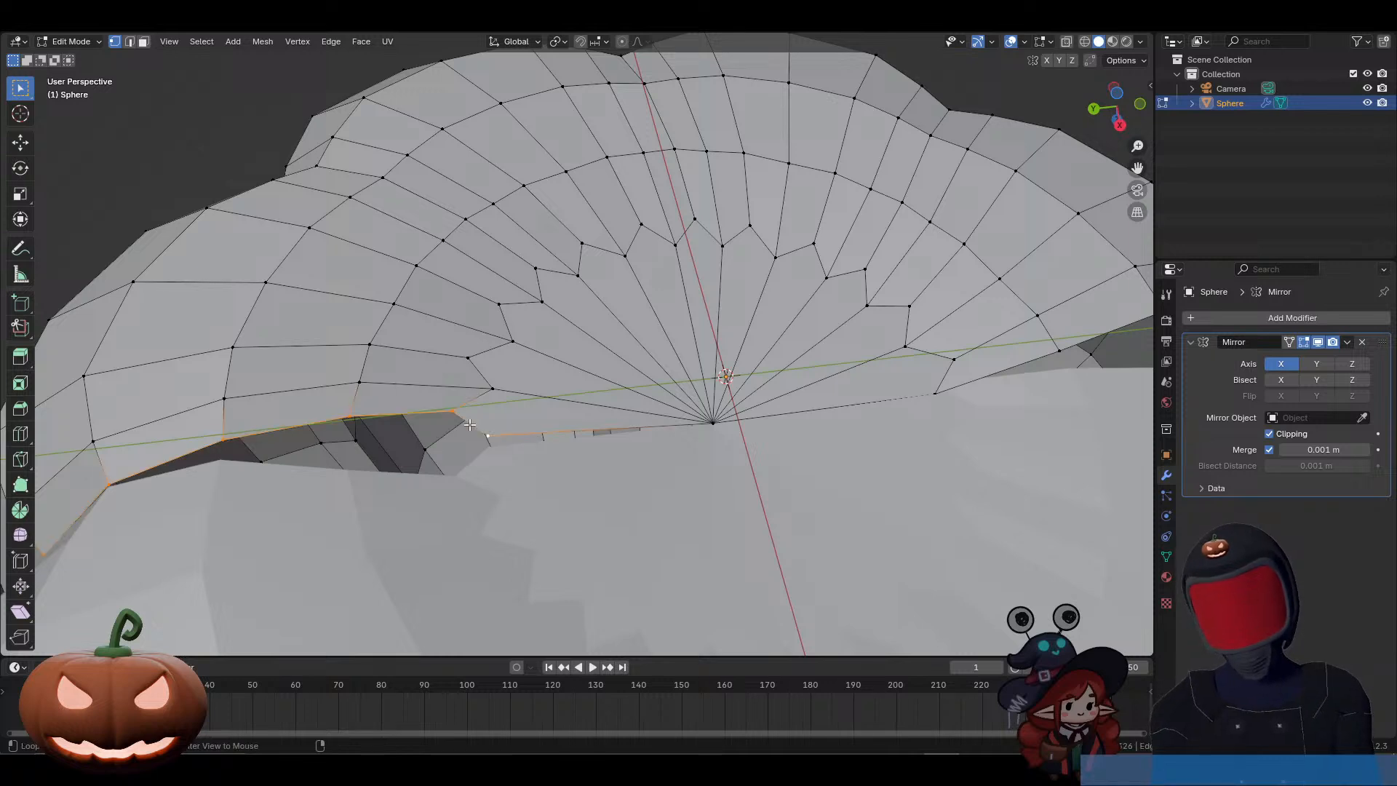
{"action": "left_click", "coordinate": [857, 392], "text": "alt+shift"}
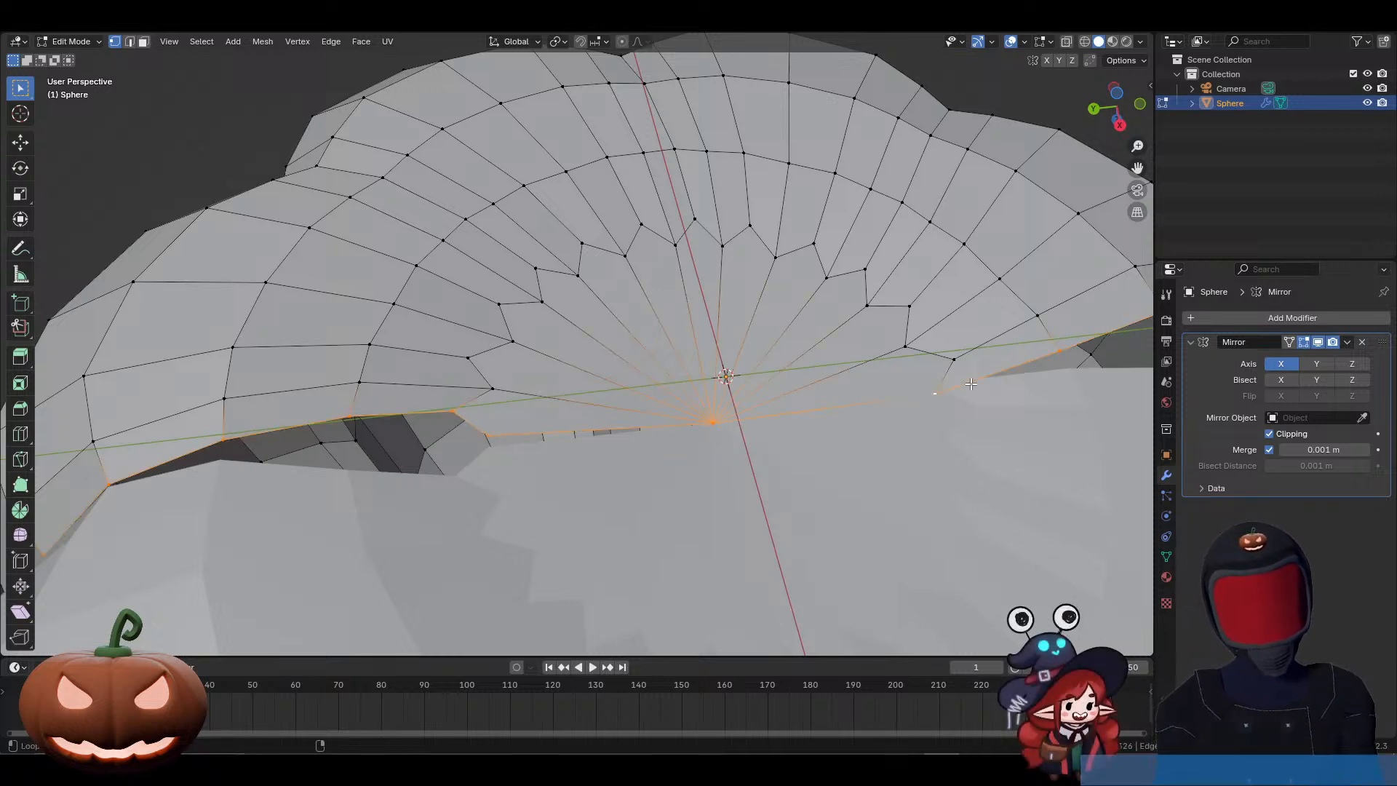
{"action": "scroll", "coordinate": [856, 391], "scroll_direction": "down", "scroll_amount": 4}
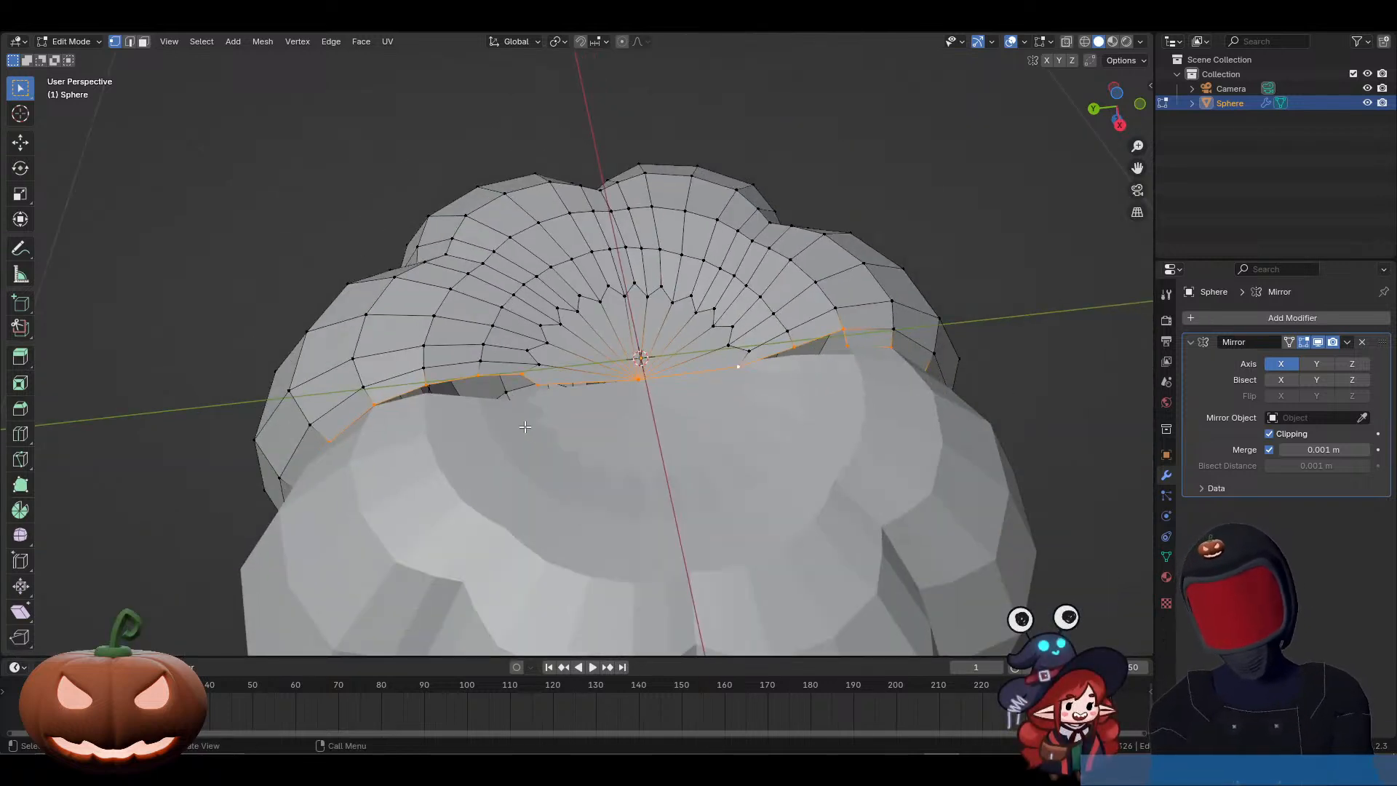
{"action": "middle_click_drag", "start_coordinate": [537, 428], "coordinate": [705, 134]}
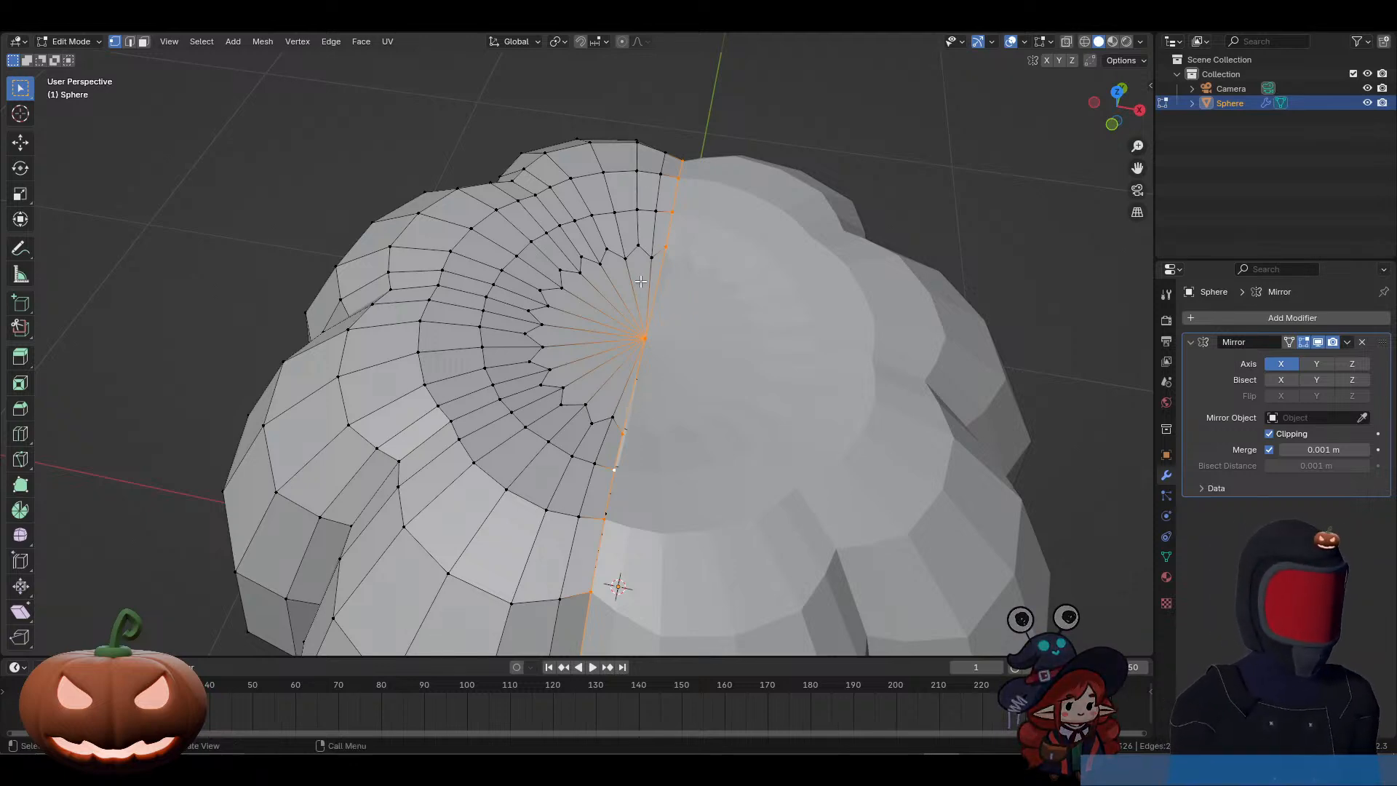
{"action": "middle_click_drag", "start_coordinate": [685, 181], "coordinate": [674, 491]}
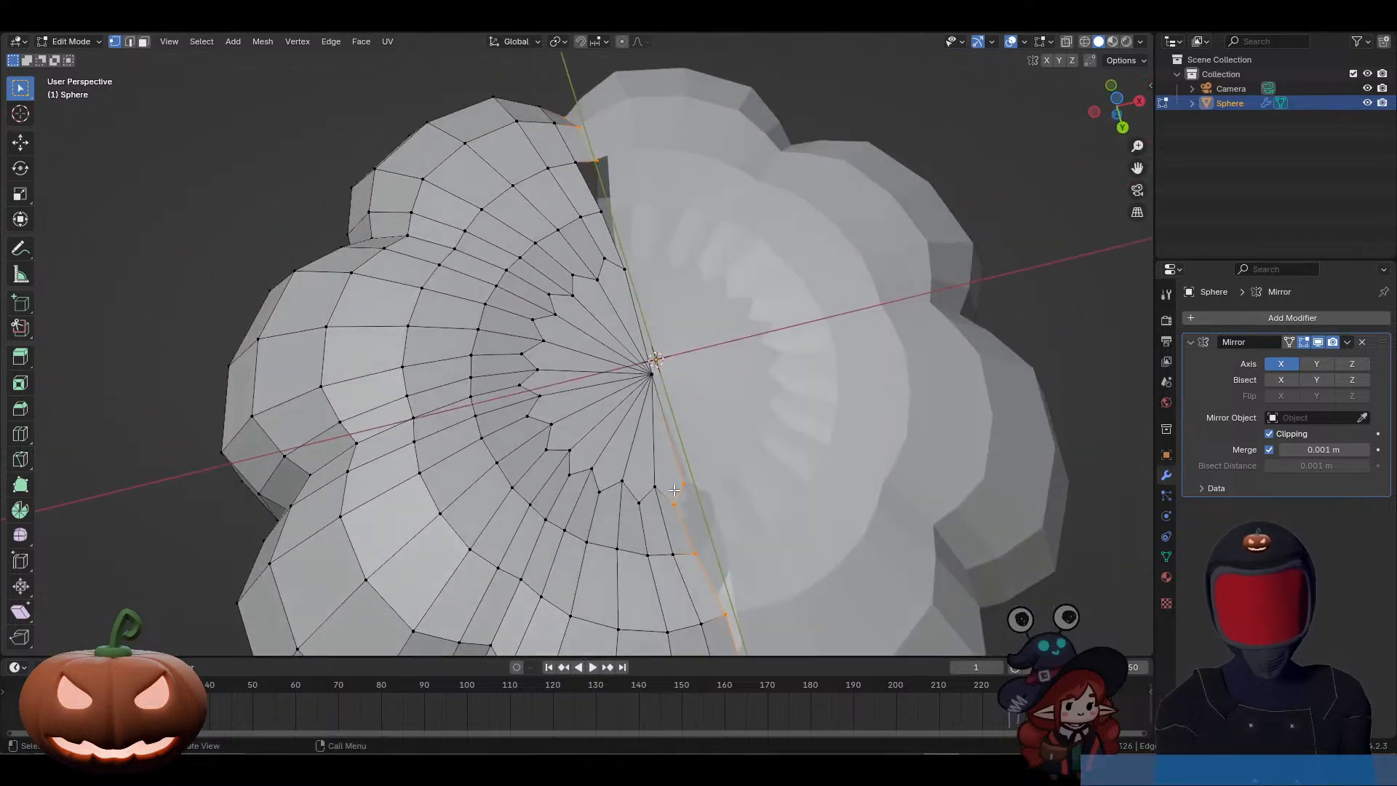
{"action": "left_click", "coordinate": [610, 229], "text": "alt"}
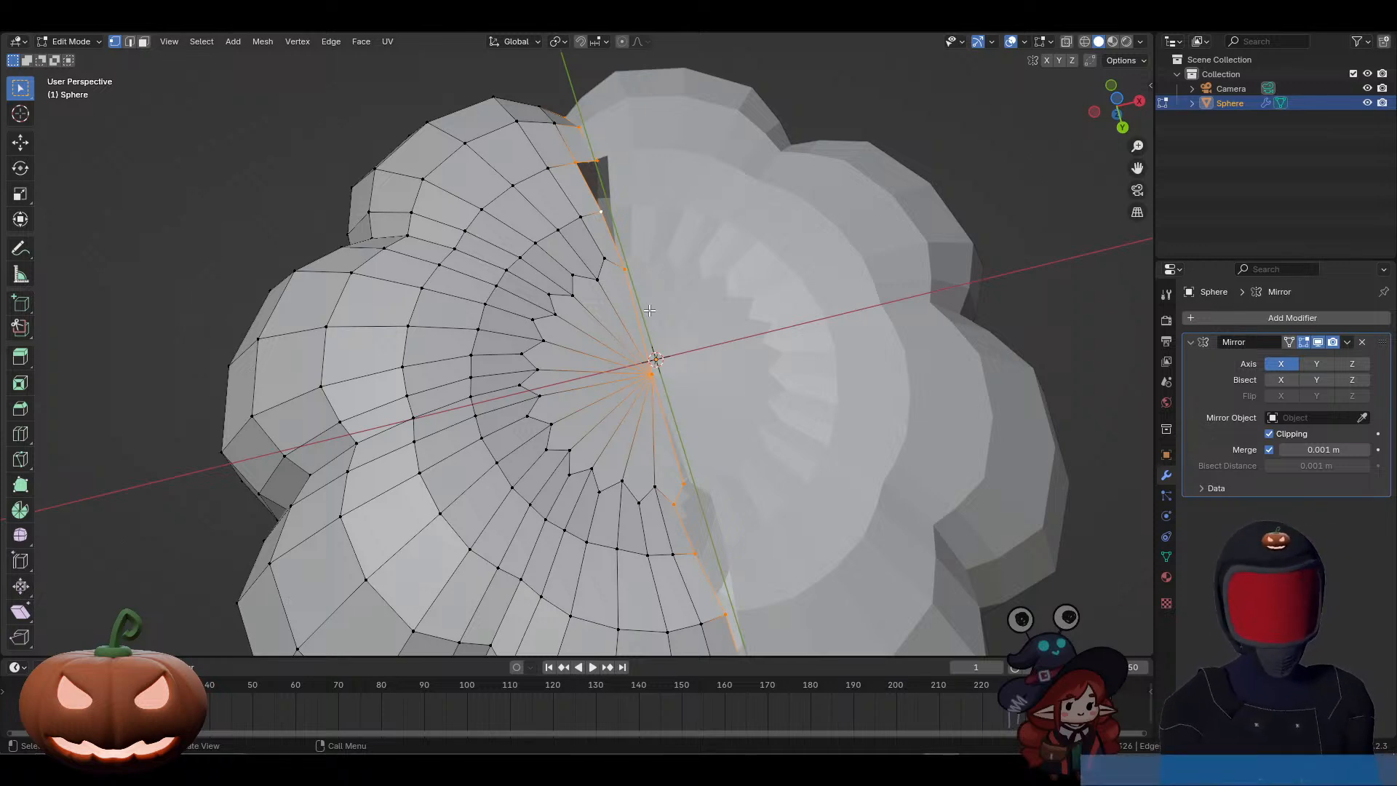
{"action": "key", "text": "g"}
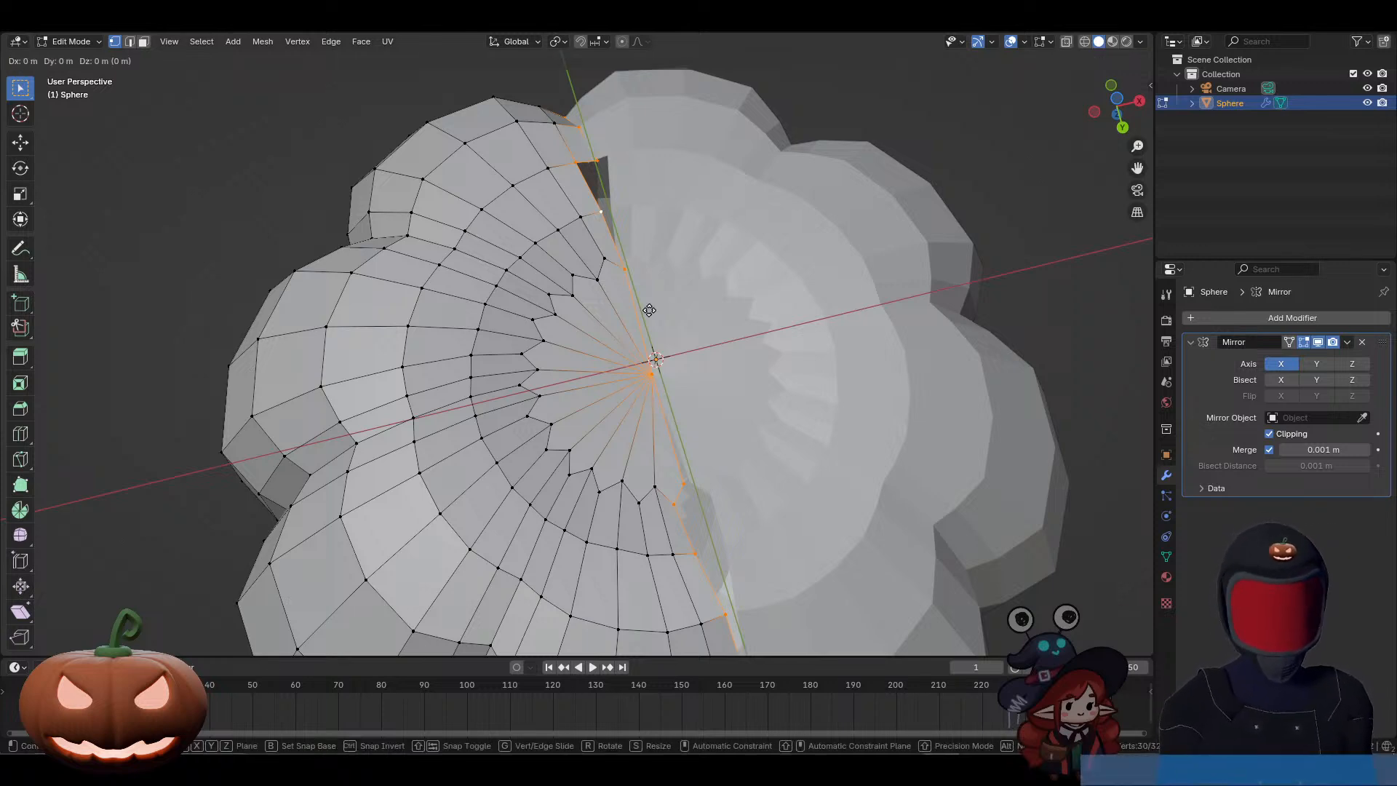
{"action": "key", "text": "x"}
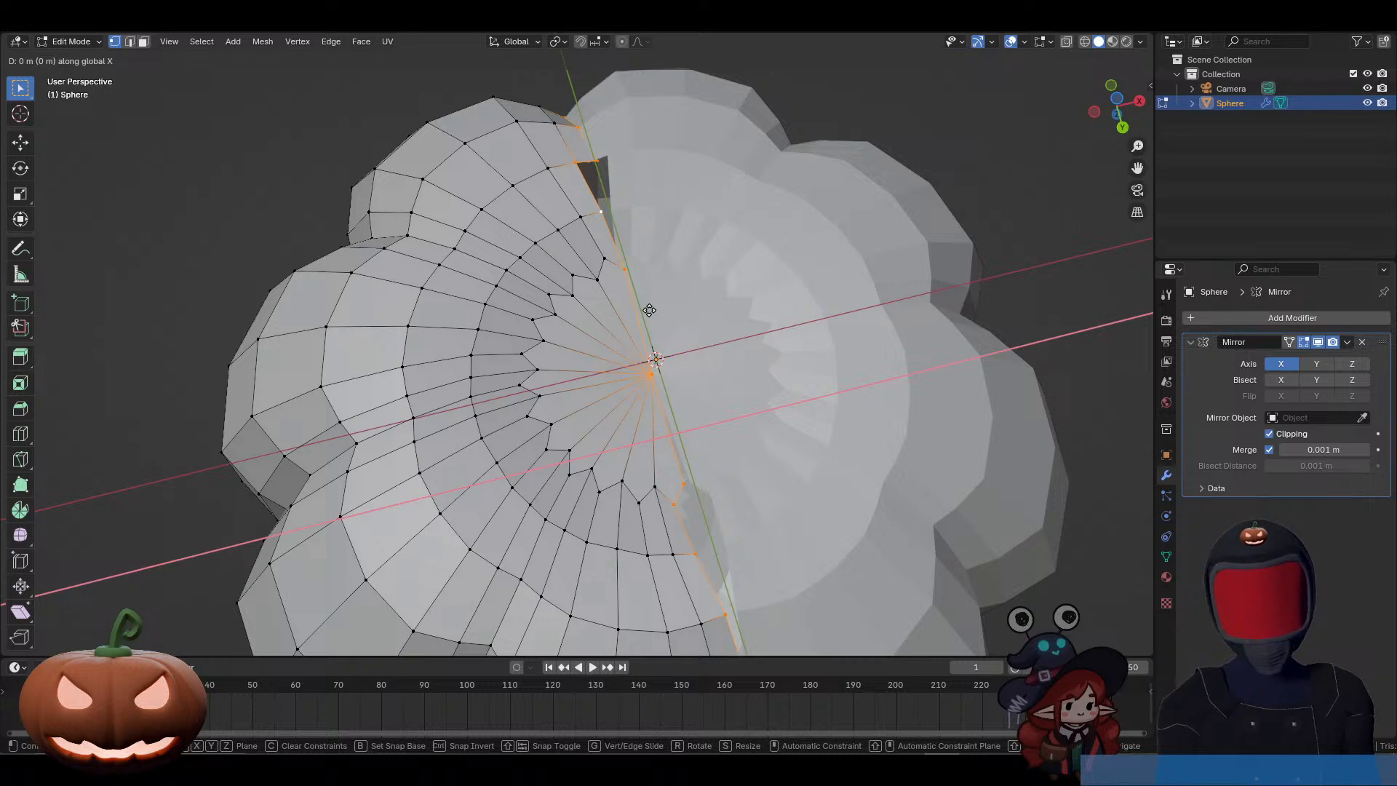
{"action": "left_click", "coordinate": [795, 305]}
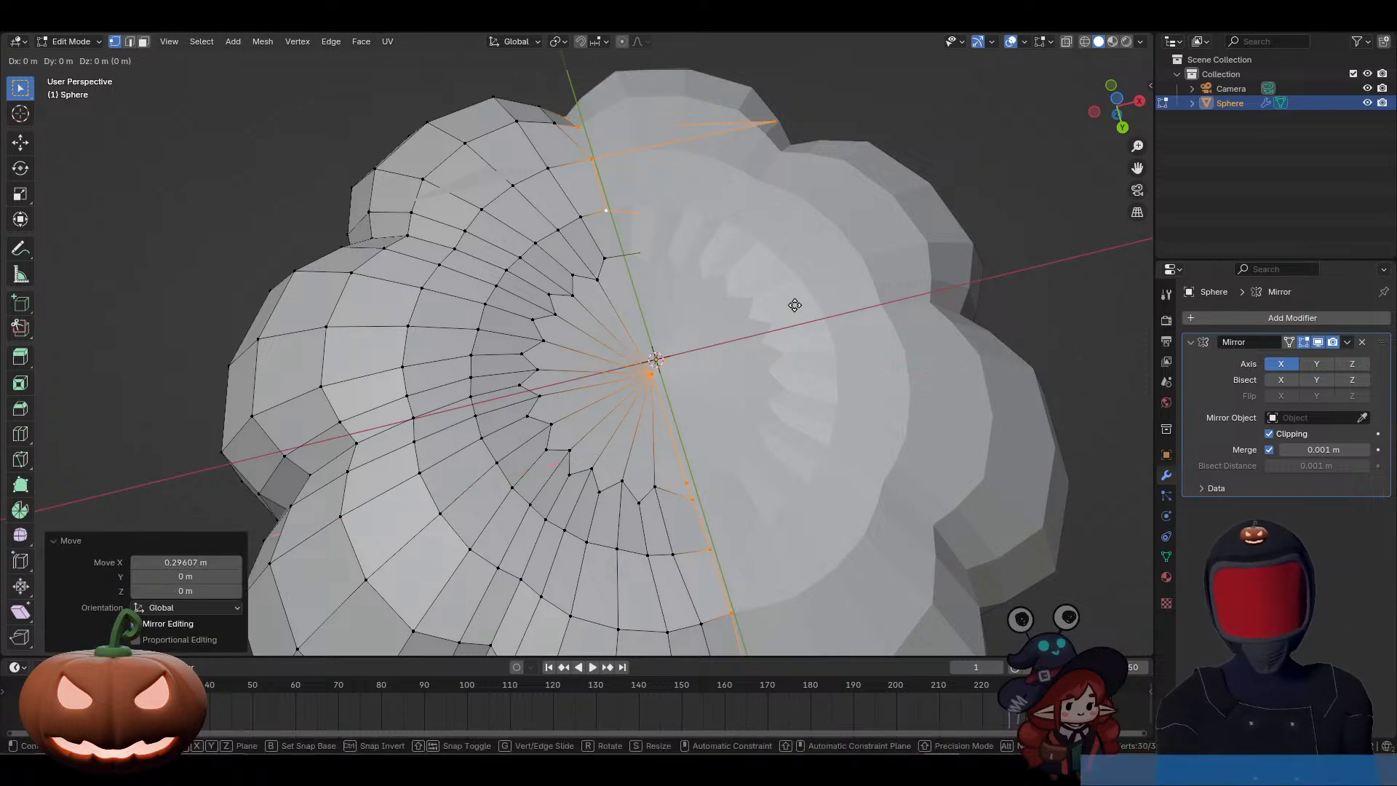
{"action": "key", "text": "g"}
{"action": "key", "text": "x"}
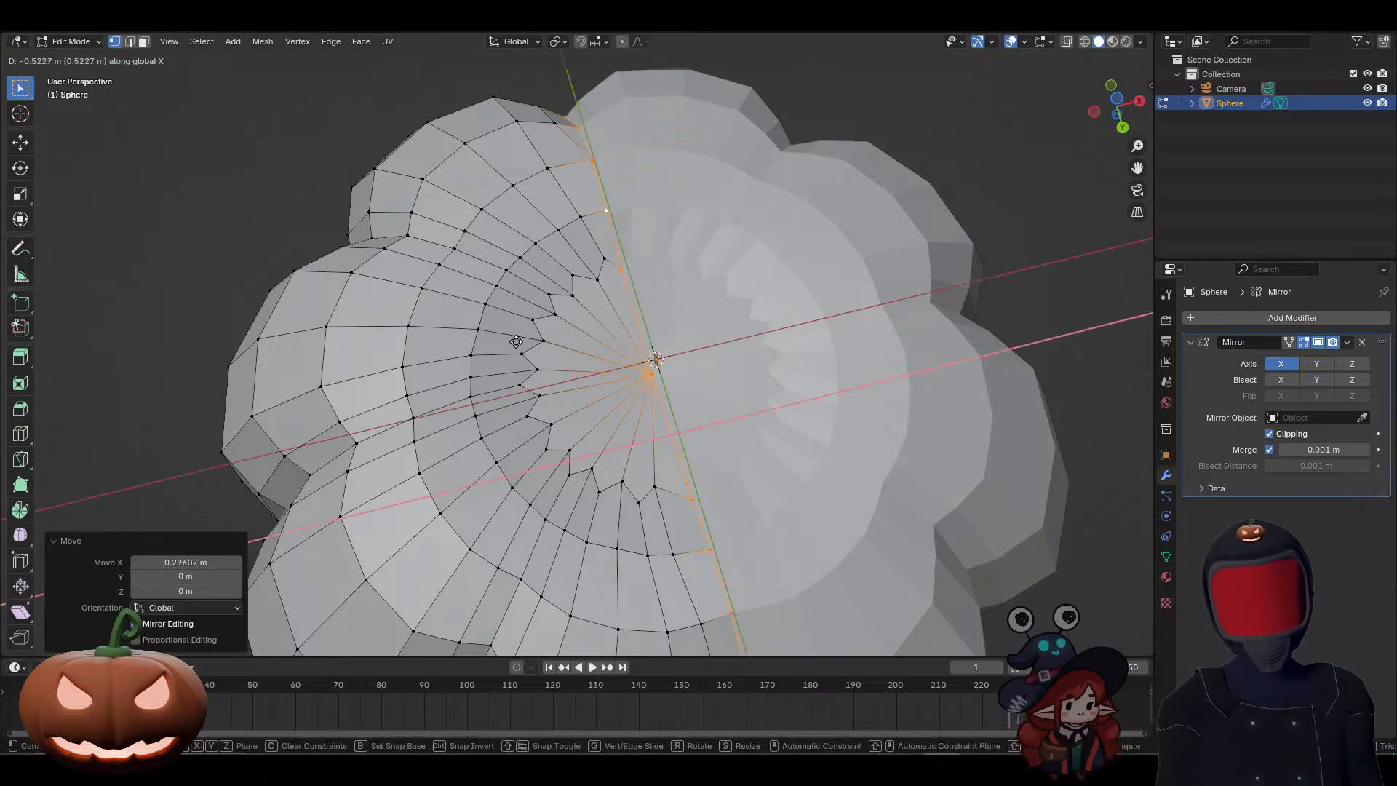
{"action": "left_click", "coordinate": [423, 297]}
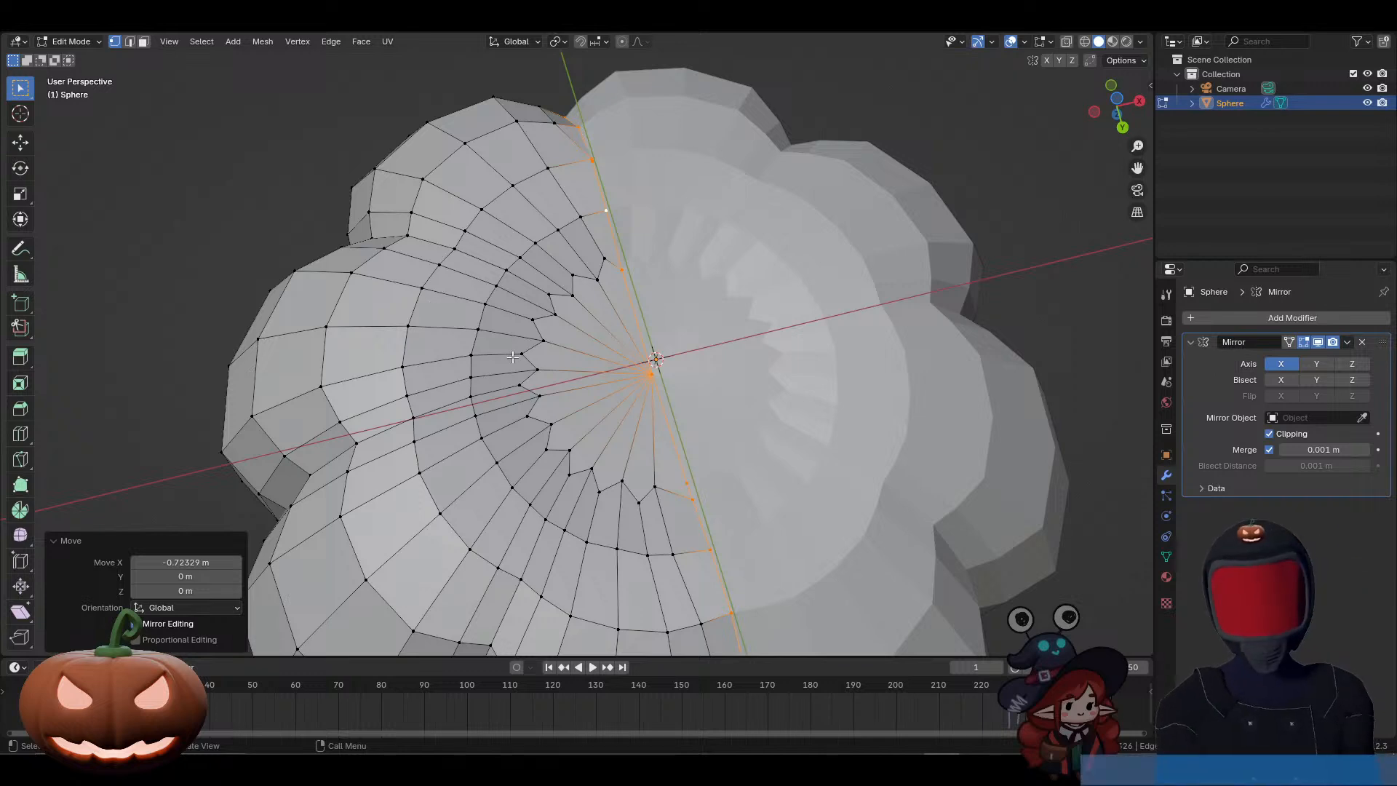
Step: Merge the selected seam vertices by distance with a 0.0001 m threshold
{"action": "key", "text": "g"}
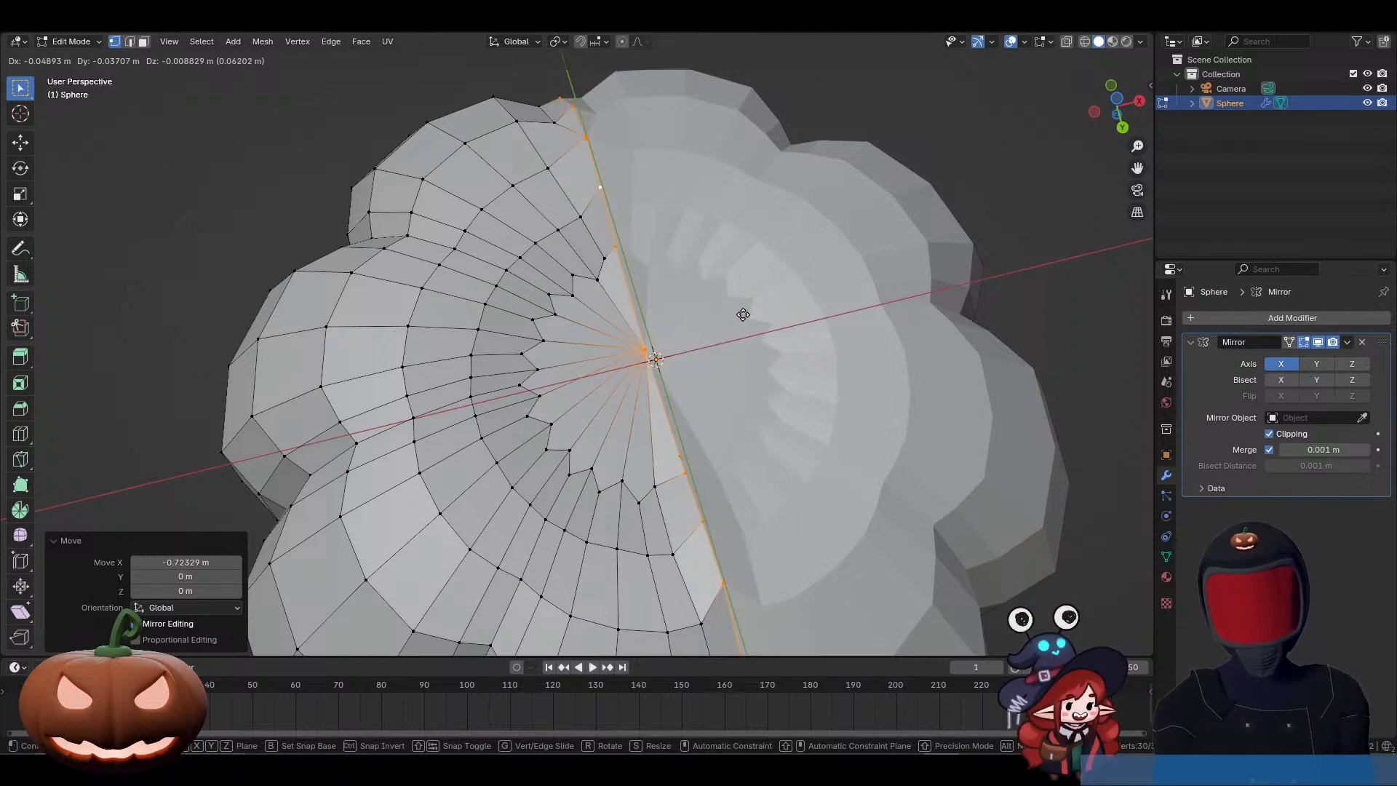
{"action": "left_click", "coordinate": [743, 314]}
{"action": "key", "text": "m"}
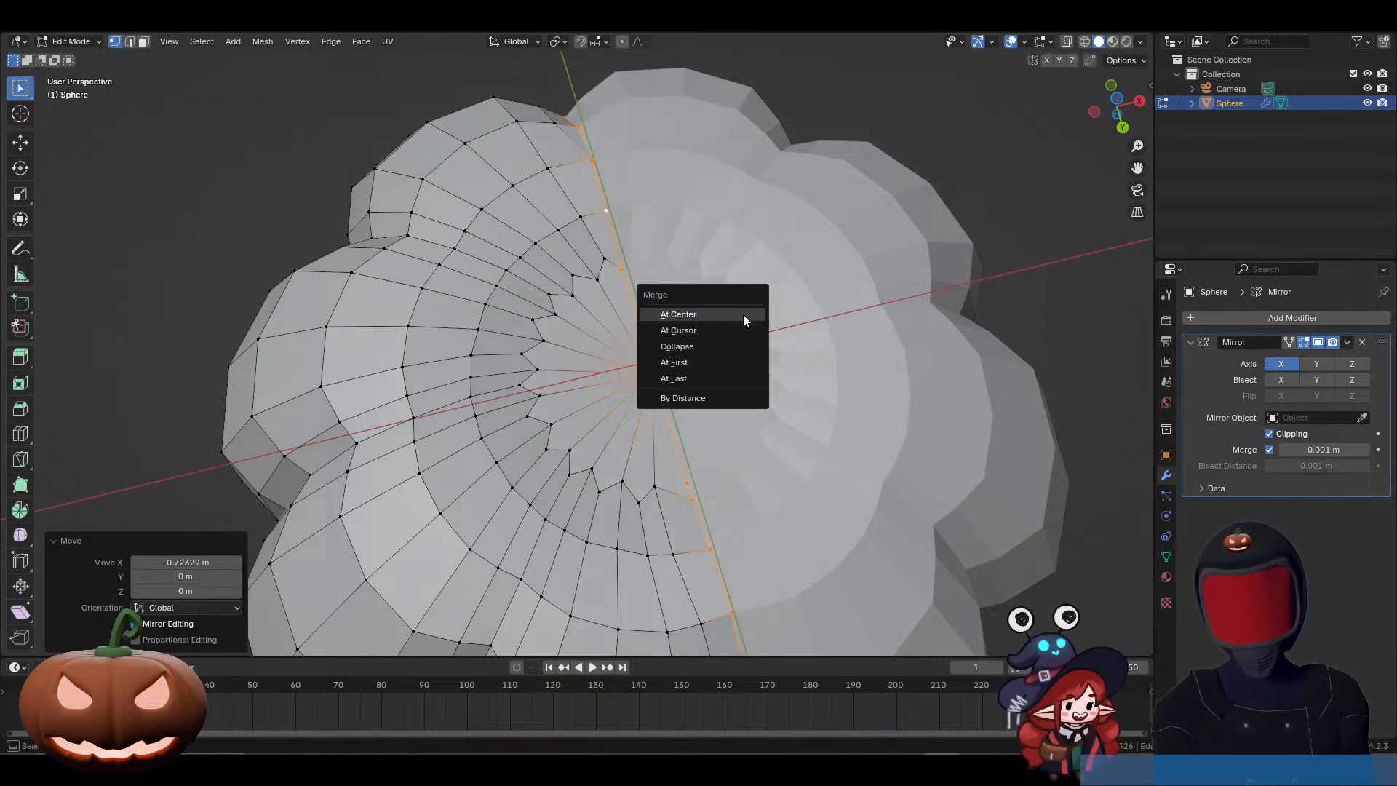
{"action": "left_click", "coordinate": [729, 395]}
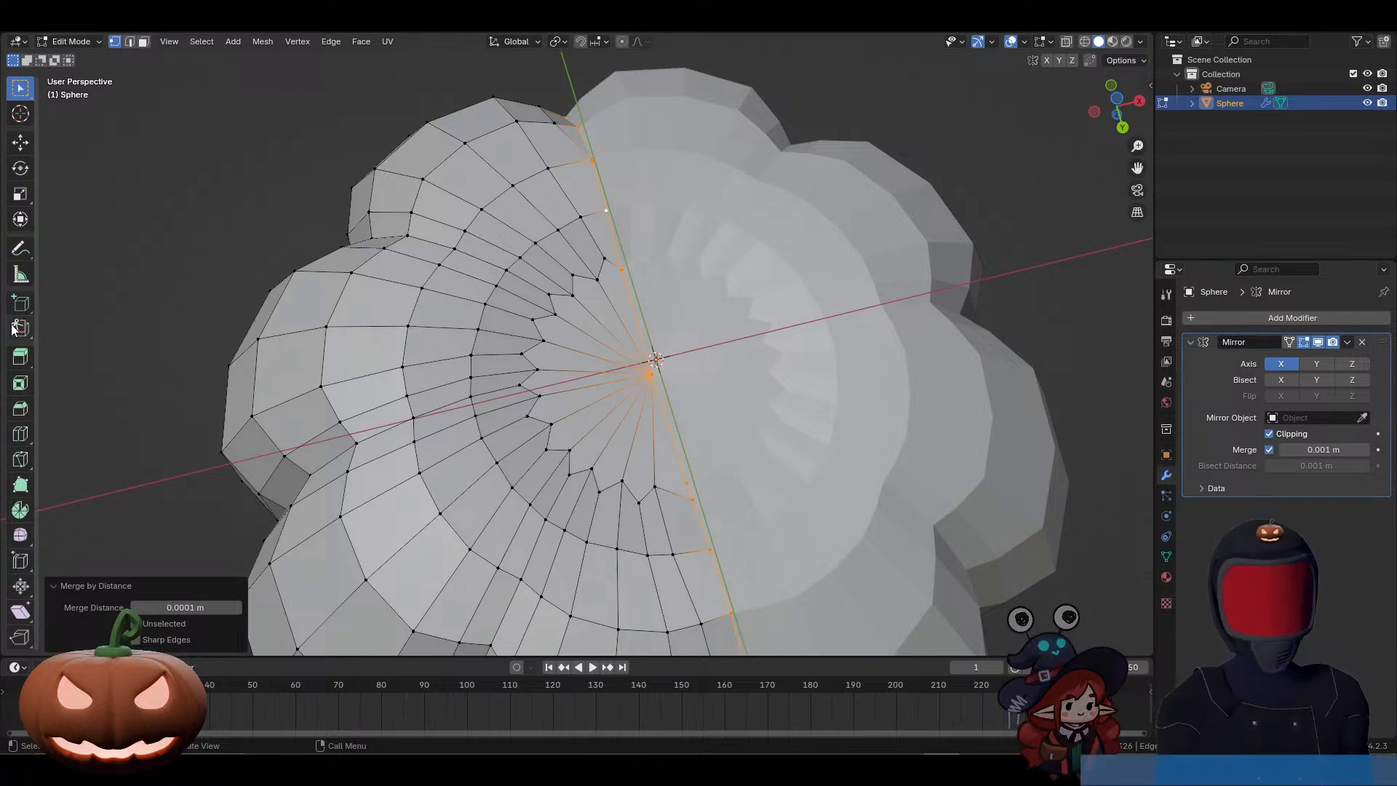
{"action": "middle_click_drag", "start_coordinate": [434, 221], "coordinate": [545, 422]}
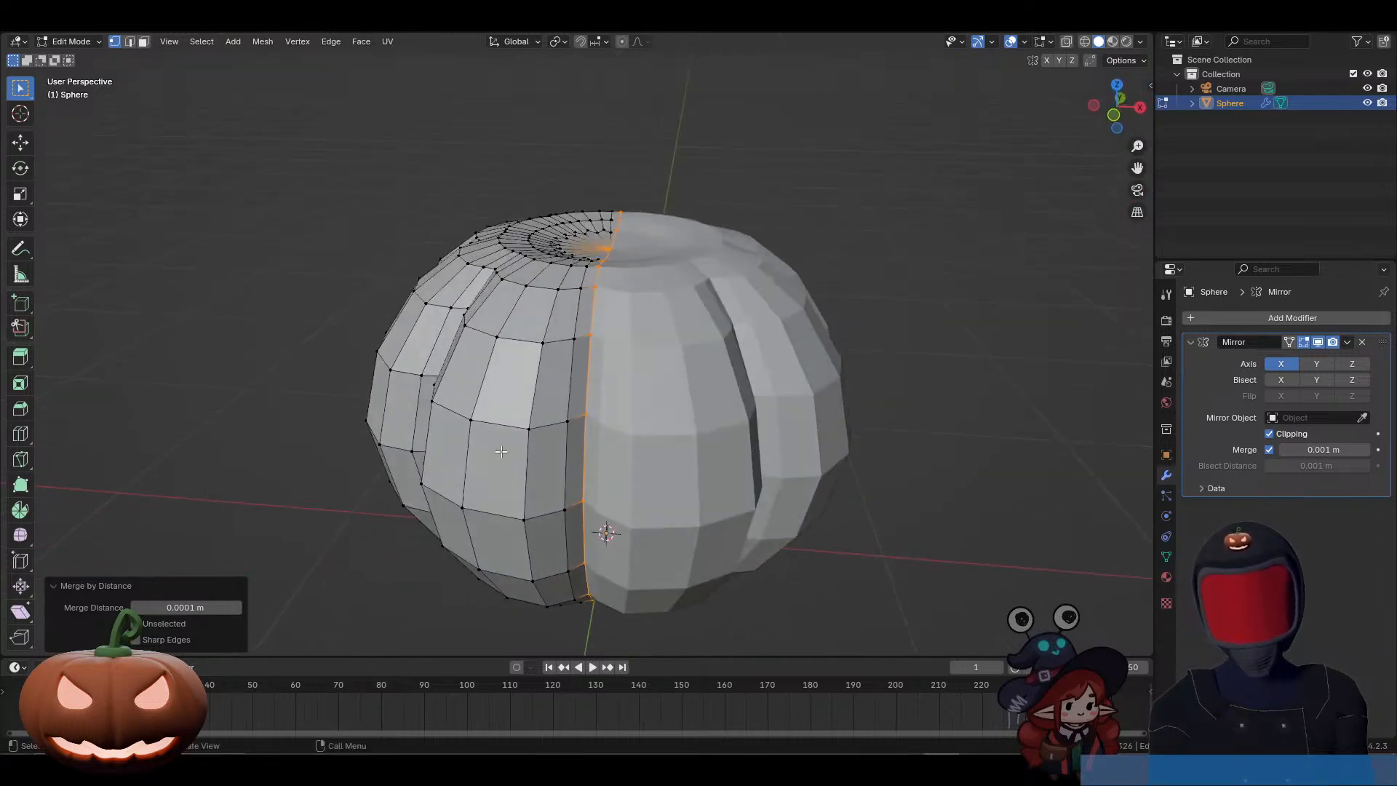
{"action": "key", "text": "g"}
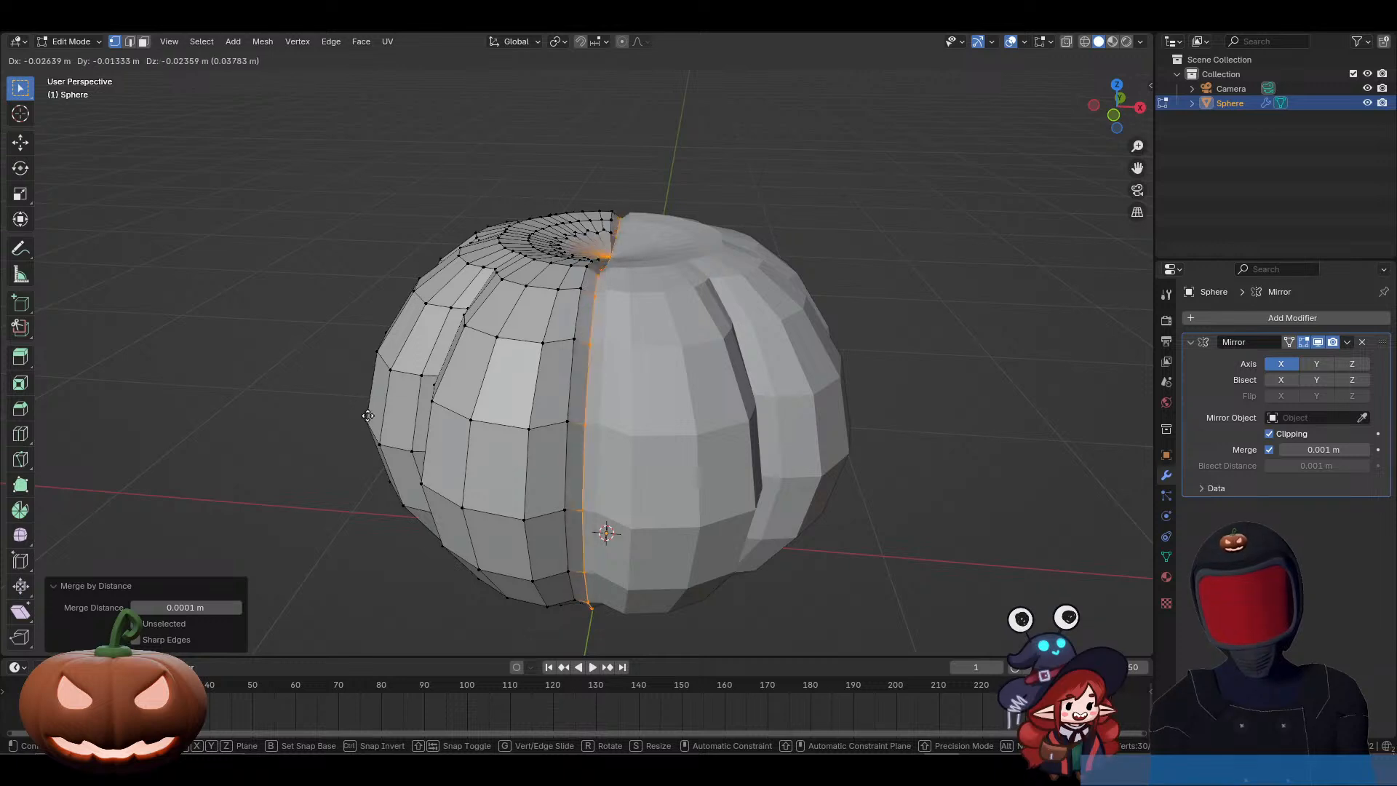
{"action": "key", "text": "Escape"}
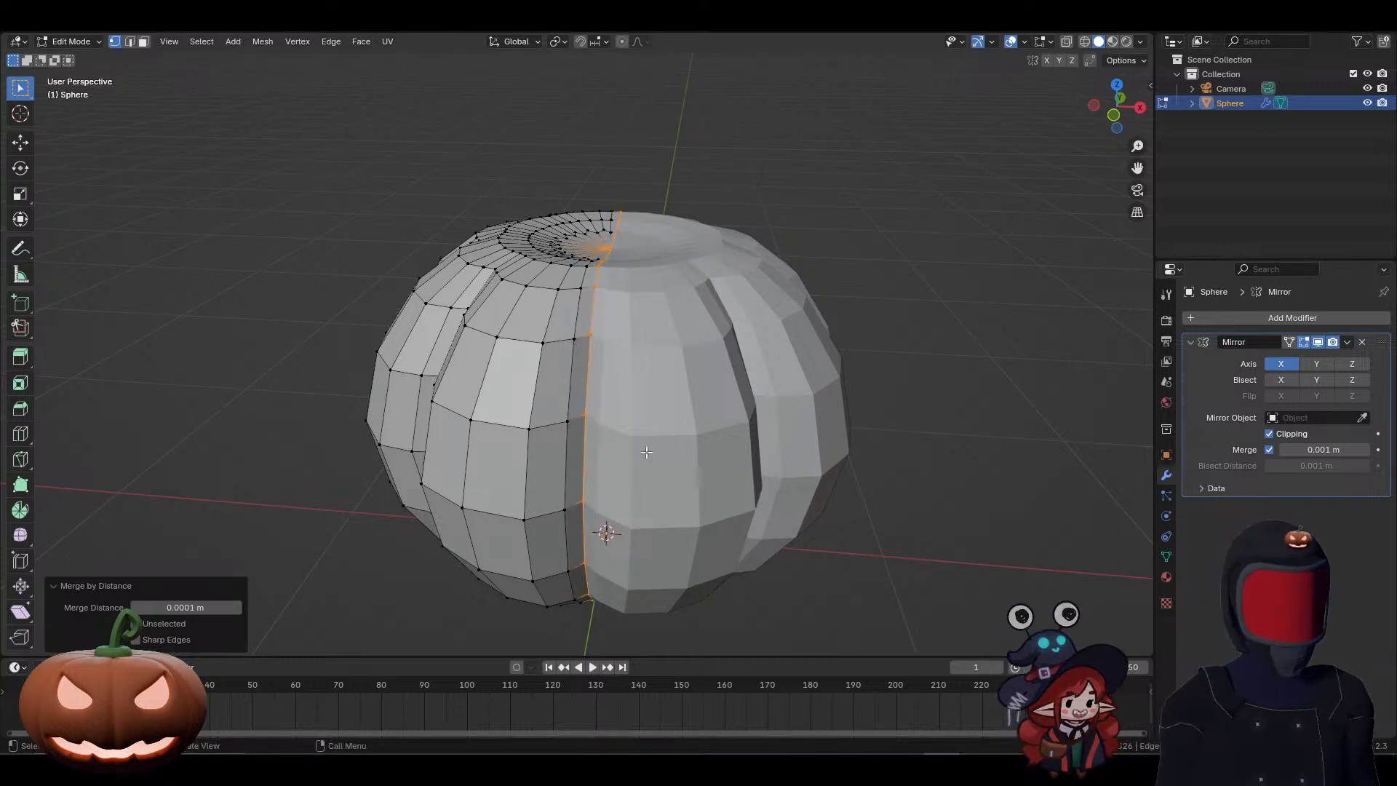
Step: Select the centre pole vertices of both the upper and lower caps
{"action": "key", "text": "KP_1"}
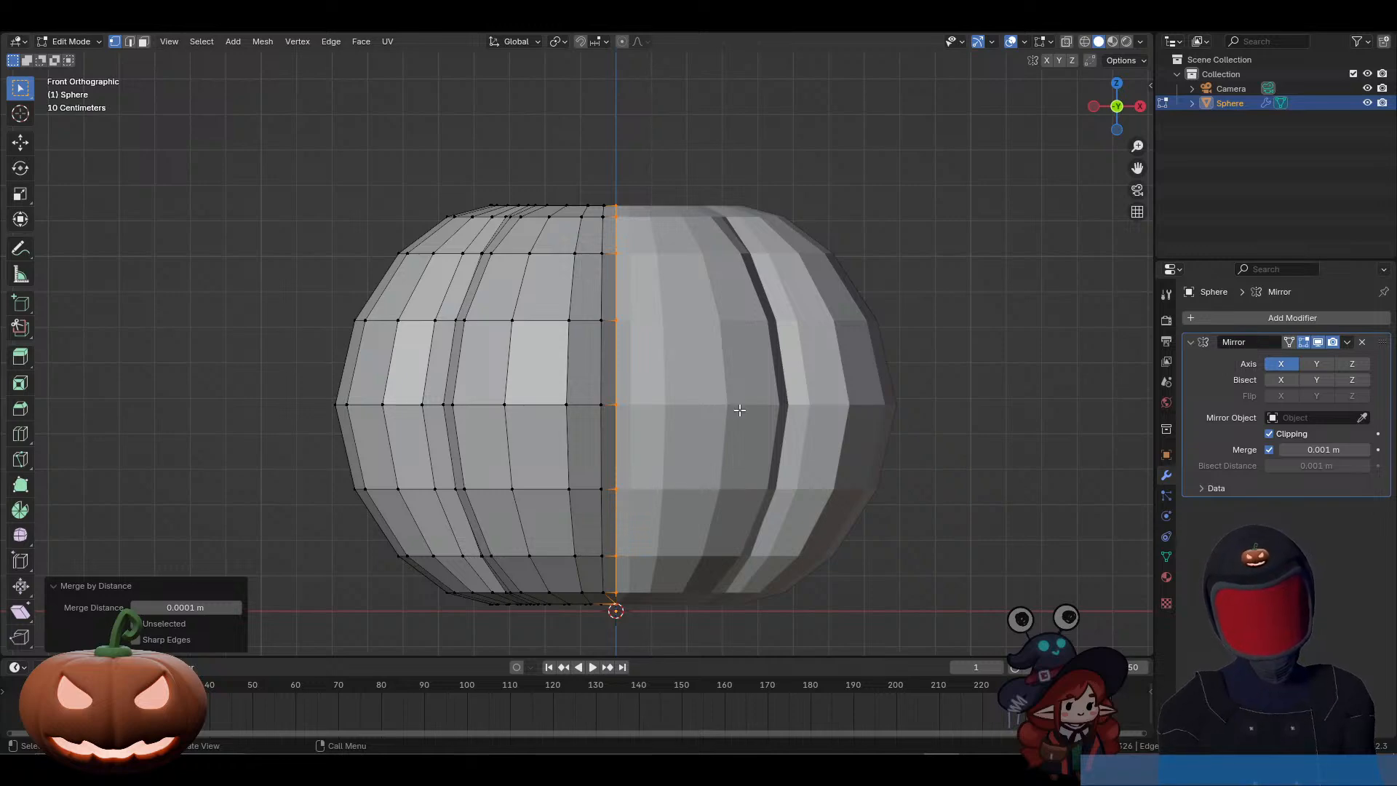
{"action": "middle_click_drag", "start_coordinate": [729, 385], "coordinate": [735, 469]}
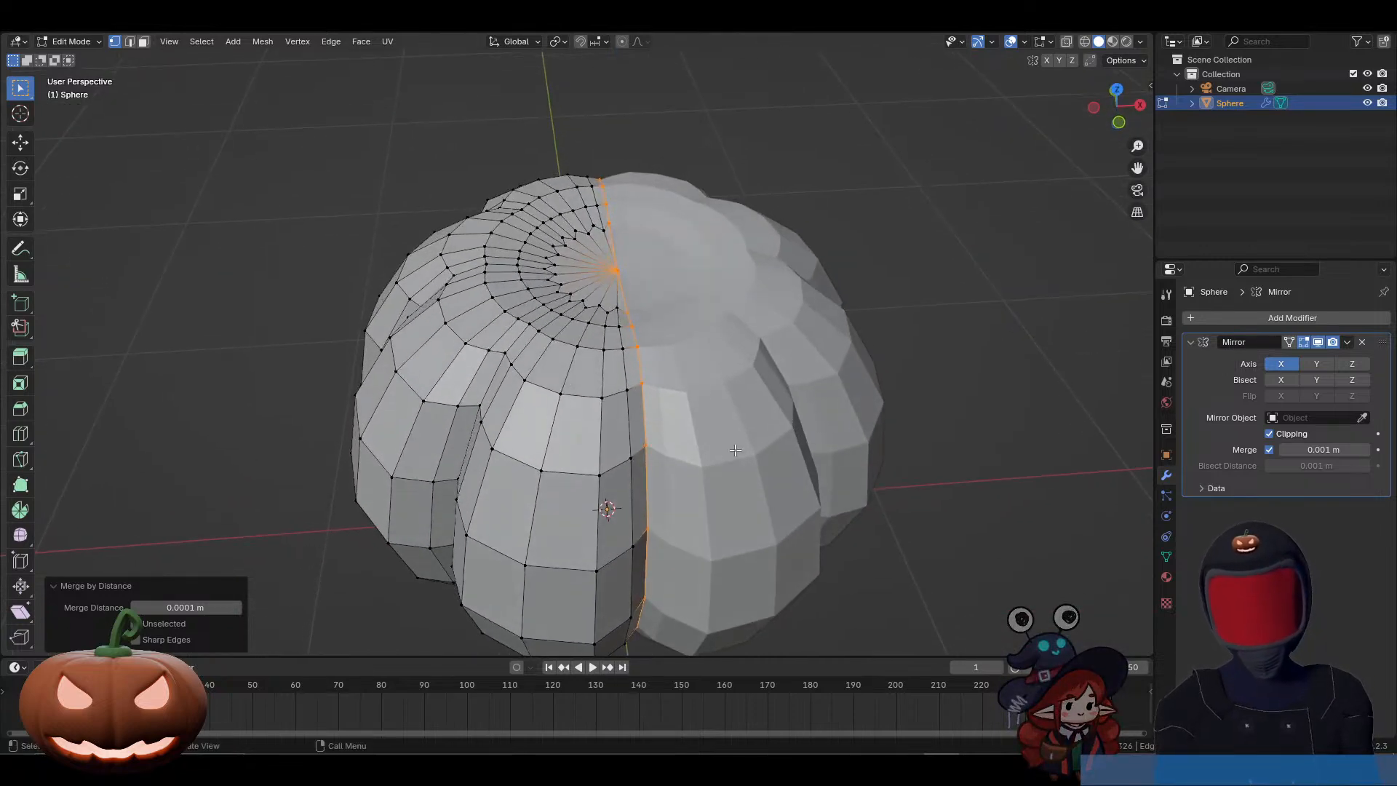
{"action": "left_click", "coordinate": [617, 274]}
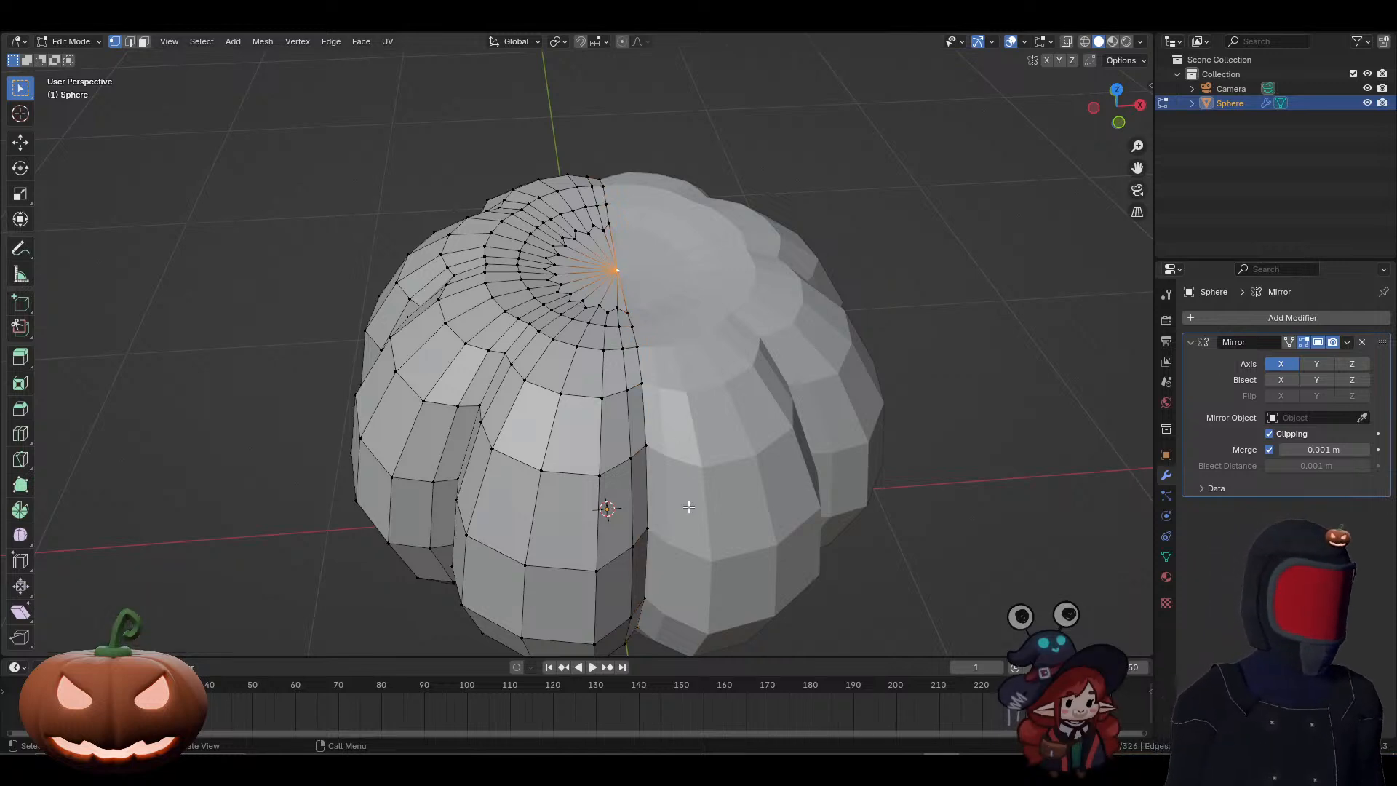
{"action": "middle_click_drag", "start_coordinate": [689, 507], "coordinate": [652, 462]}
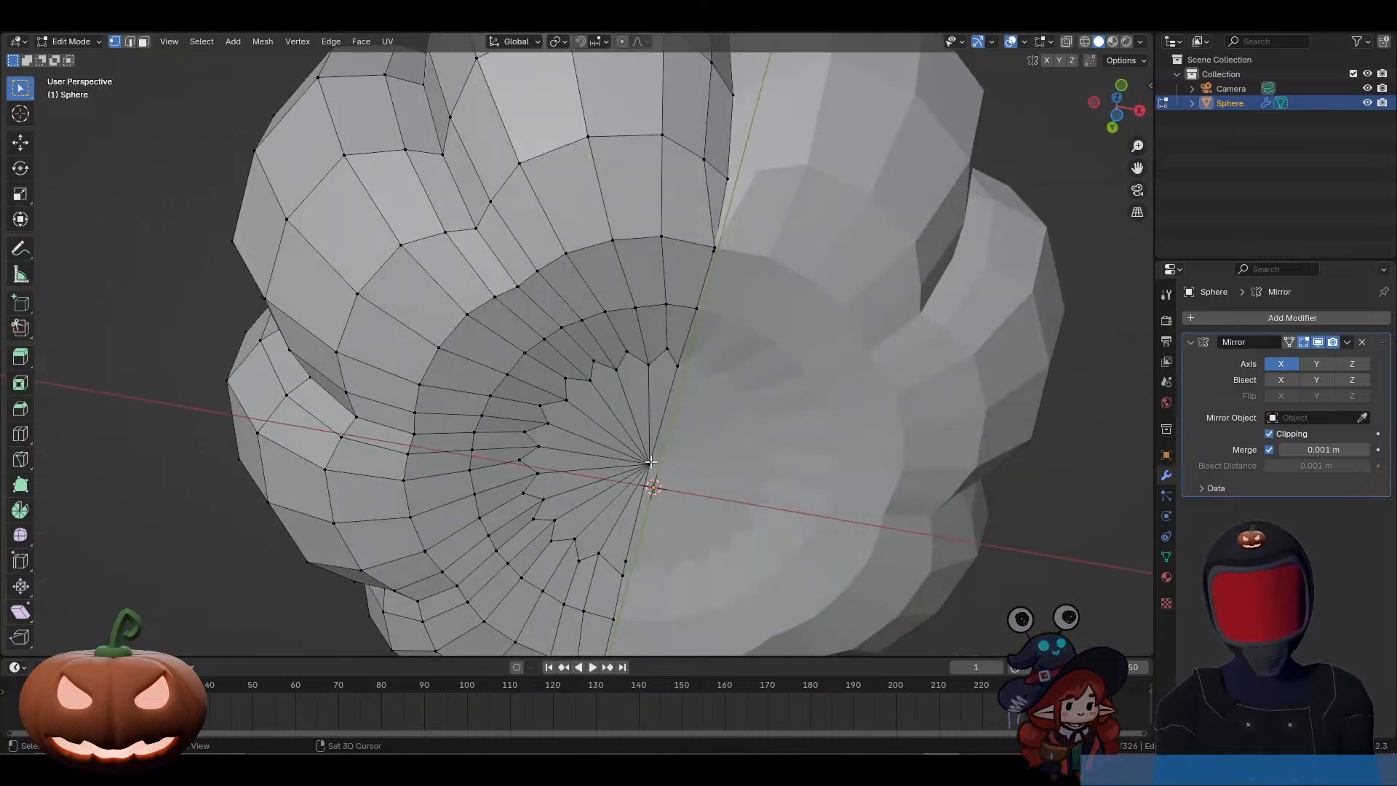
{"action": "left_click", "coordinate": [650, 462]}
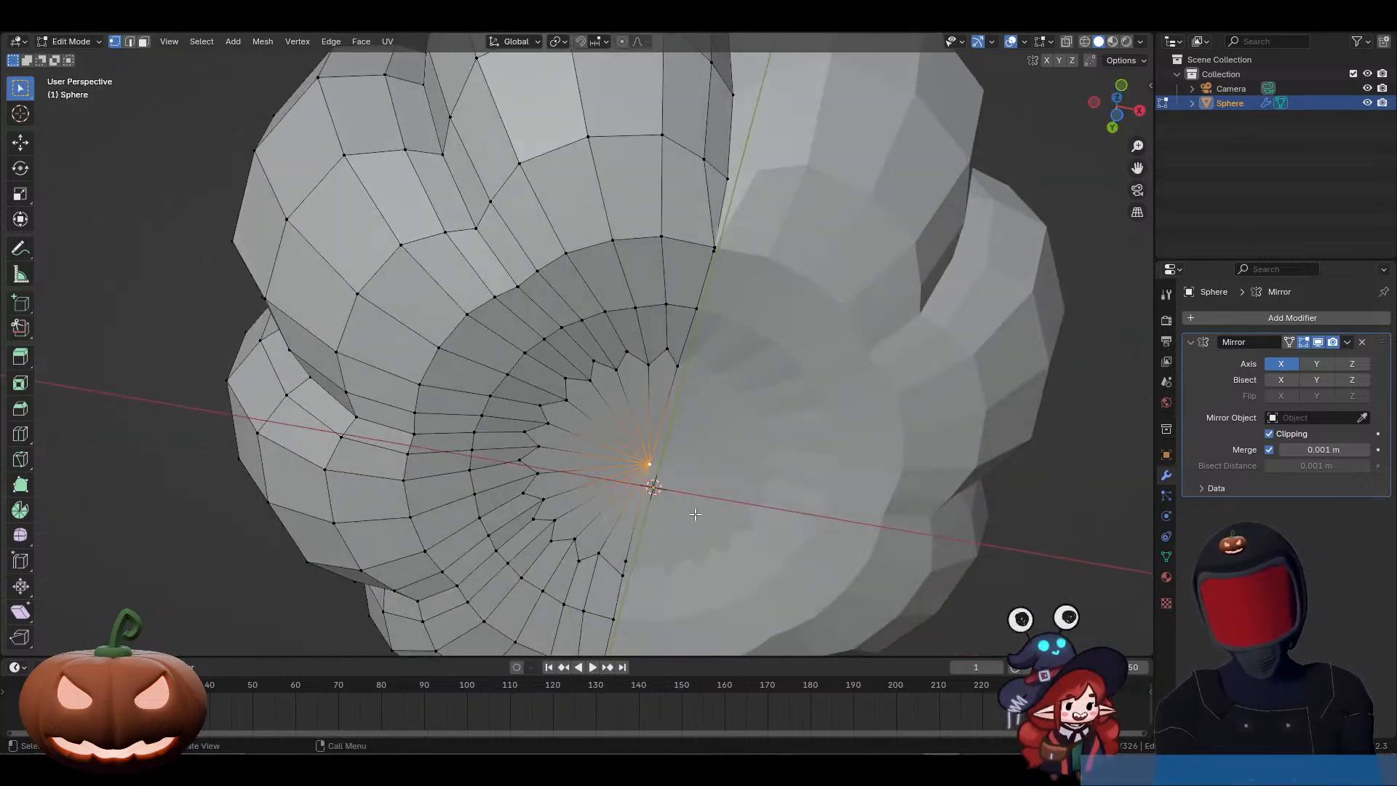
Step: Try deleting the centre vertices of both caps and a neighbouring seam vertex, and undo the deletions
{"action": "key", "text": "x"}
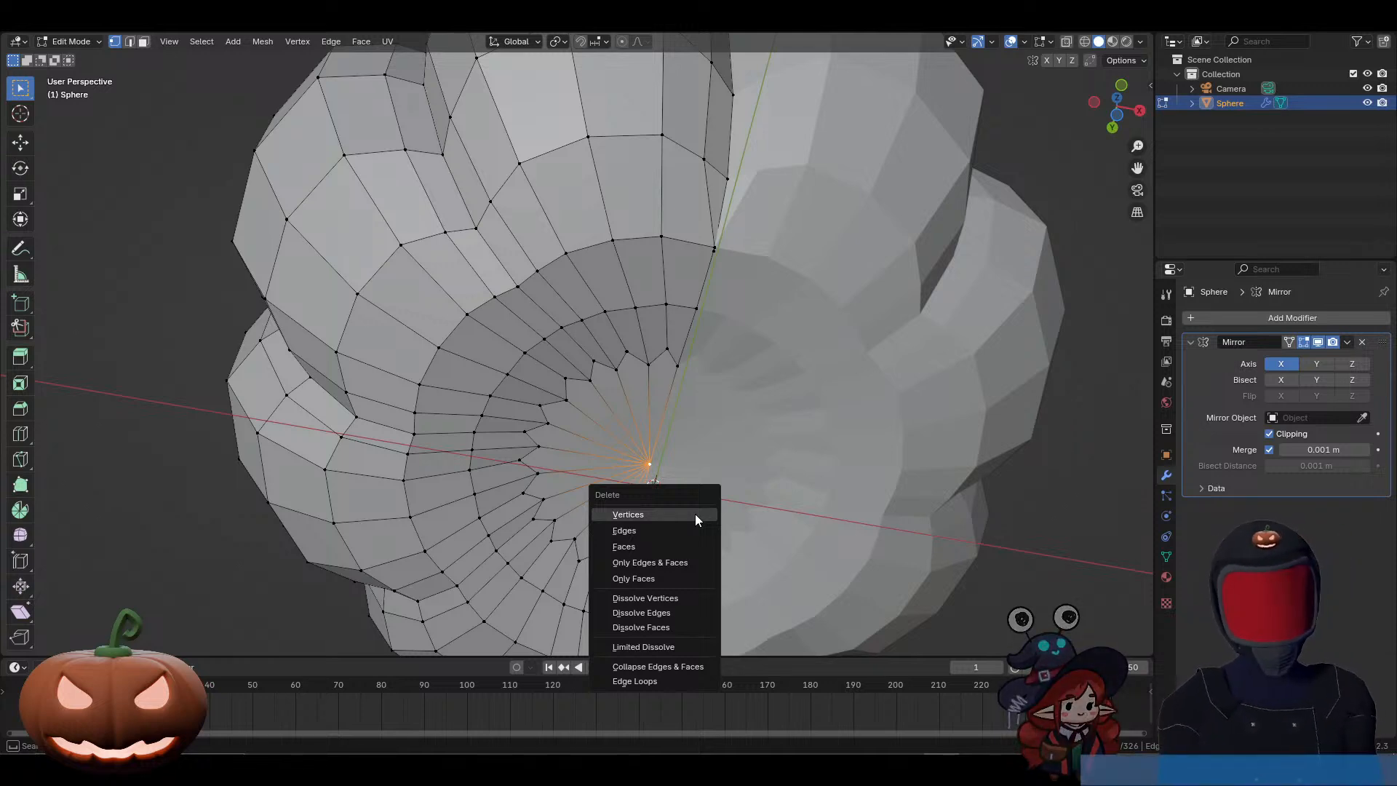
{"action": "left_click", "coordinate": [695, 514]}
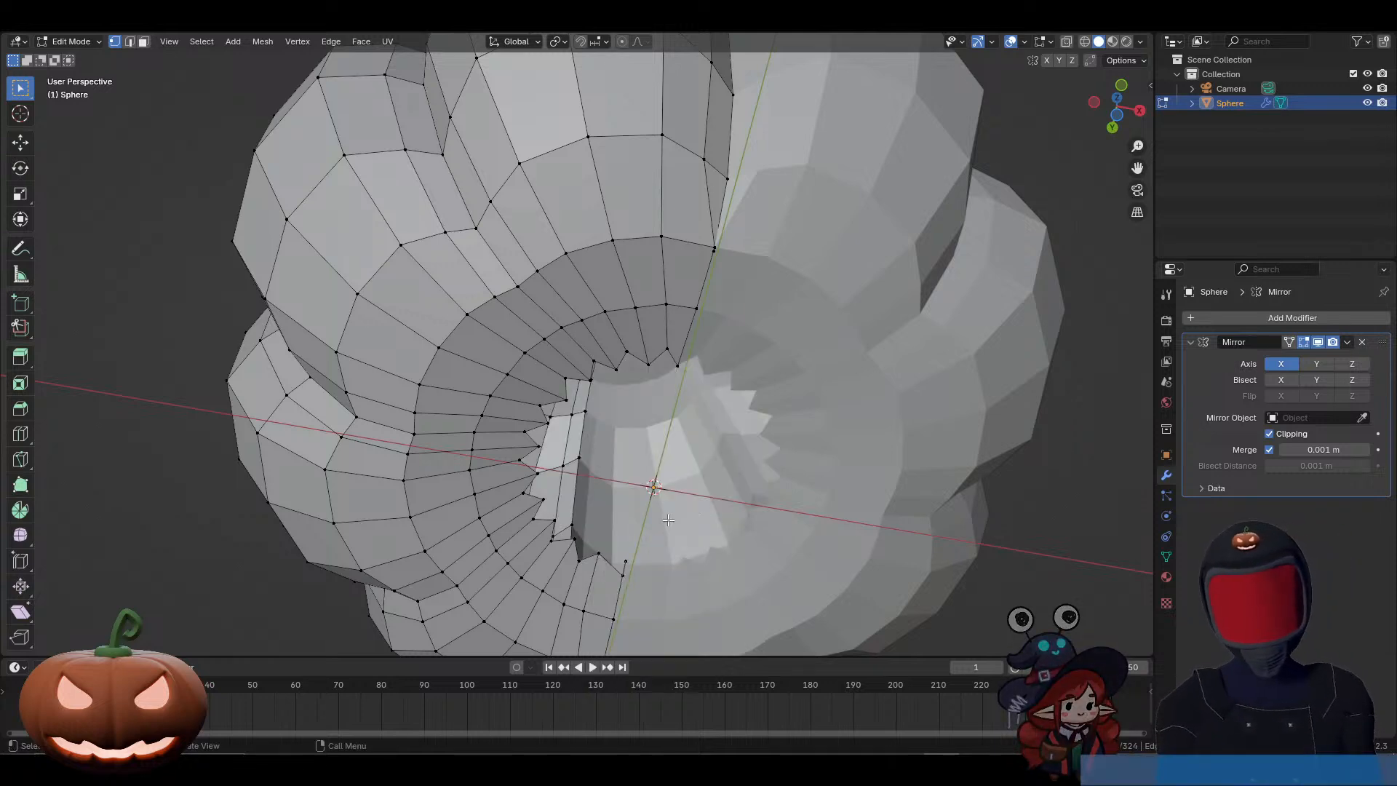
{"action": "key", "text": "x"}
{"action": "left_click", "coordinate": [632, 560]}
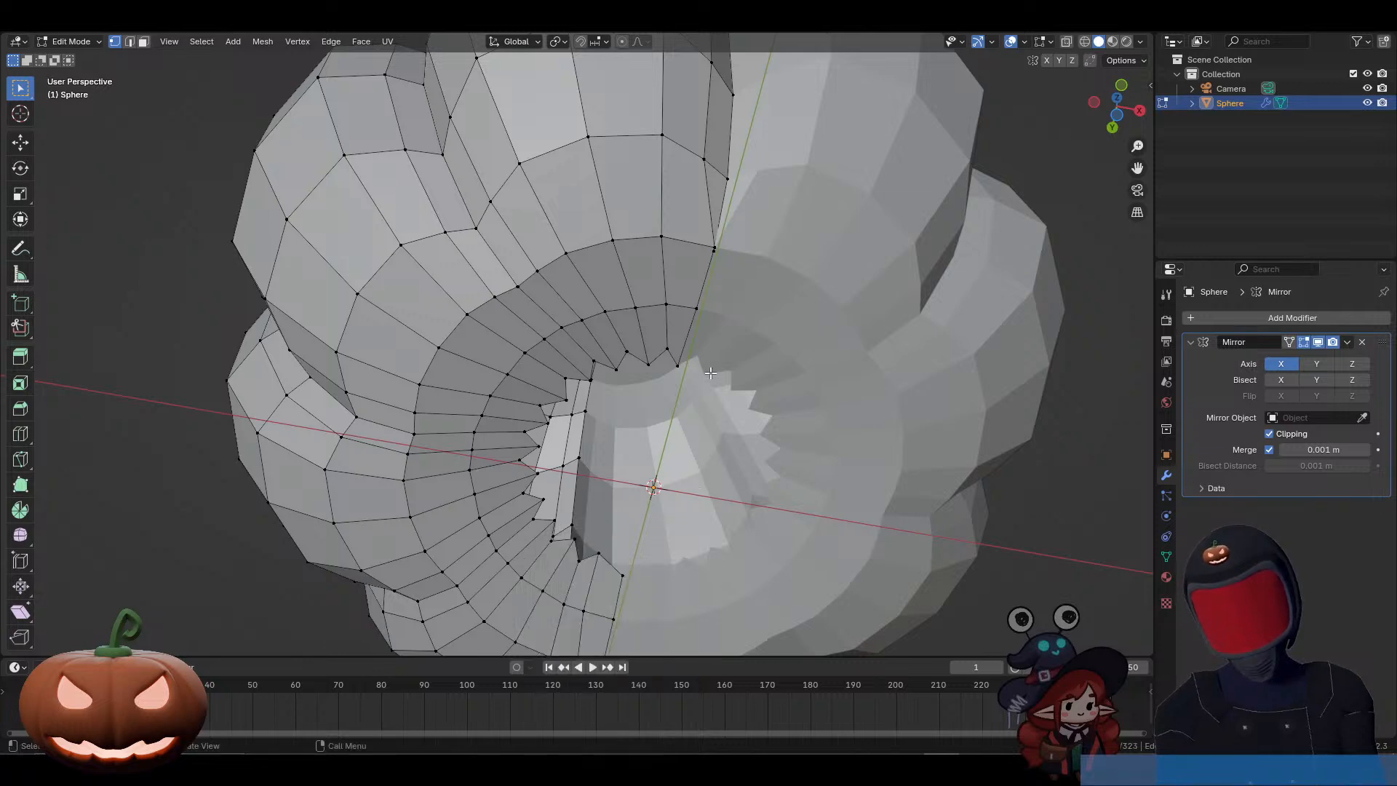
{"action": "middle_click_drag", "start_coordinate": [654, 581], "coordinate": [691, 614]}
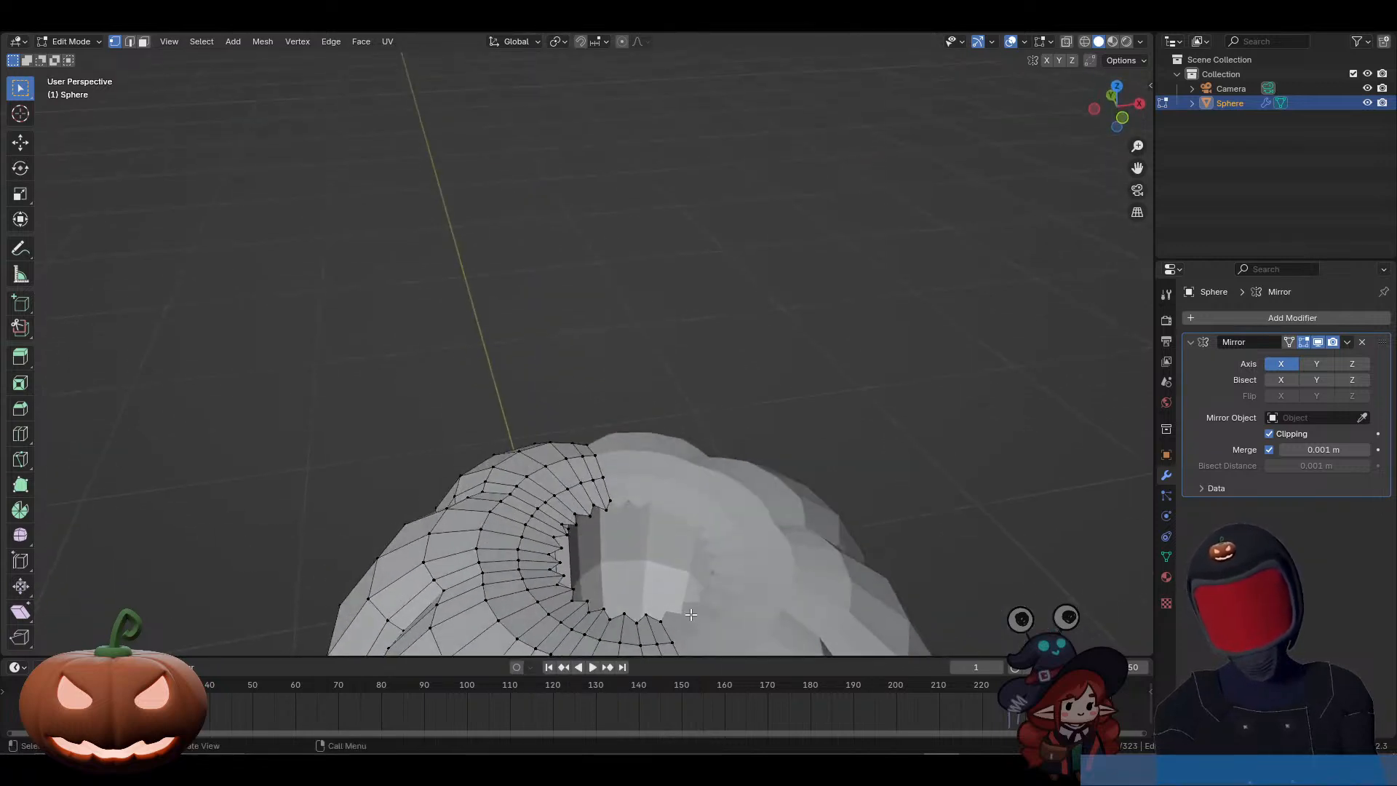
{"action": "left_click", "coordinate": [593, 509], "text": "alt"}
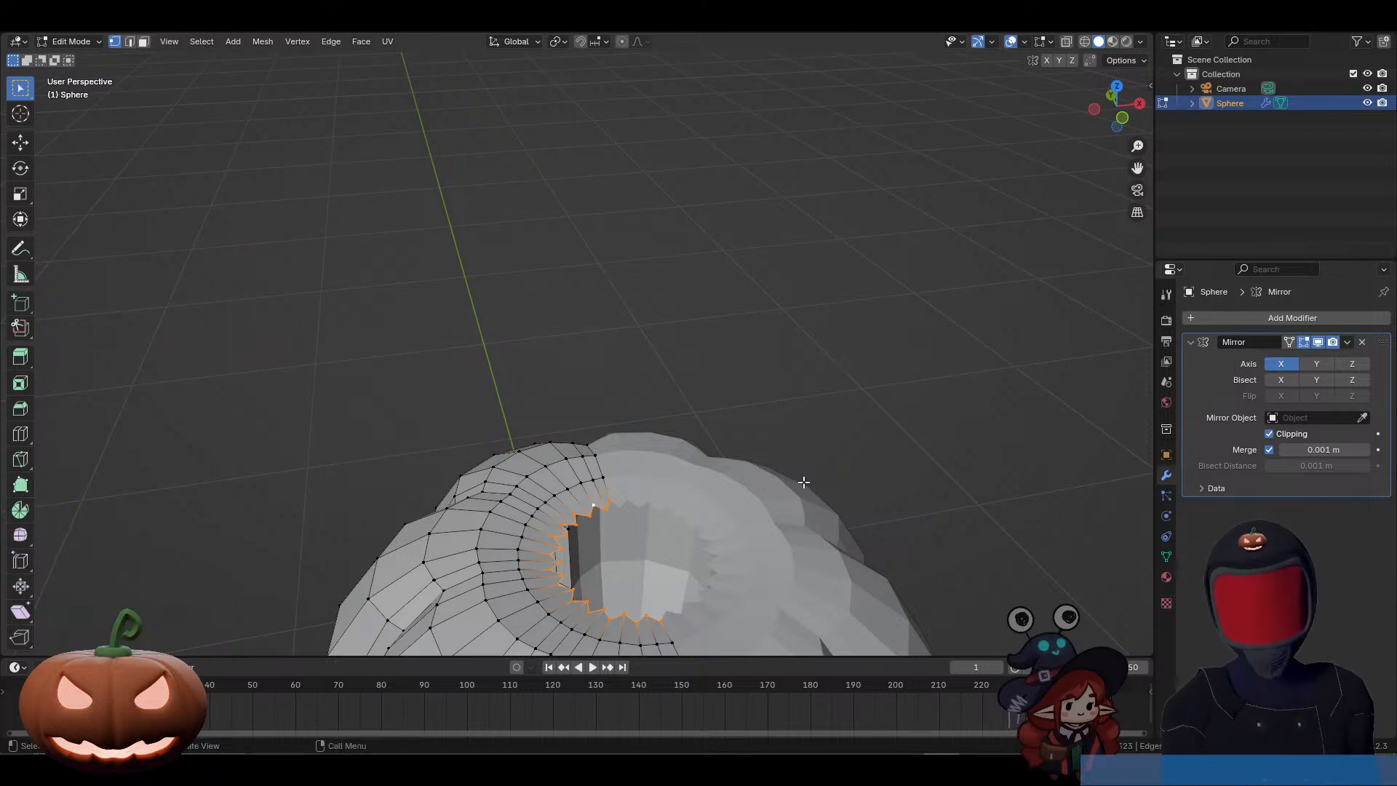
{"action": "key", "text": "alt+a"}
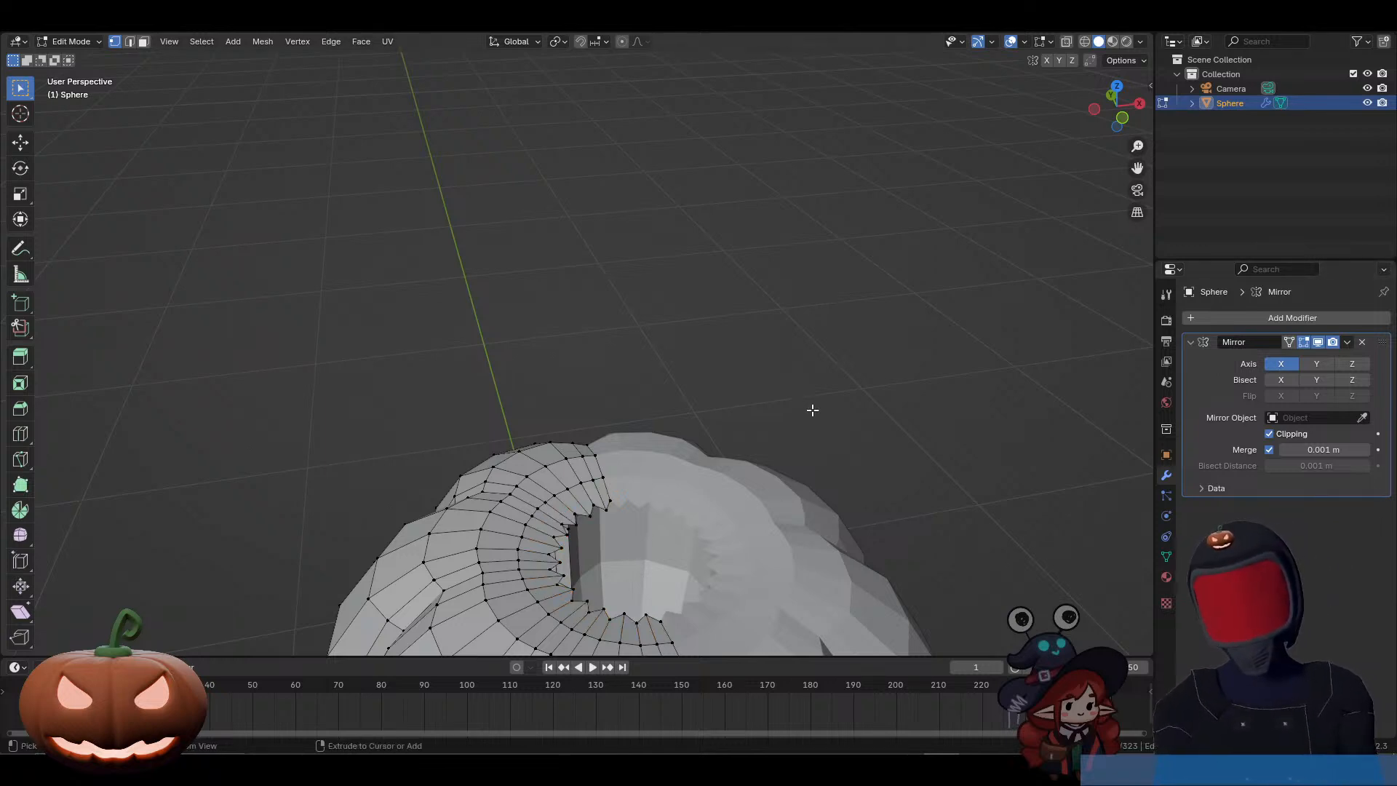
{"action": "key", "text": "ctrl+z"}
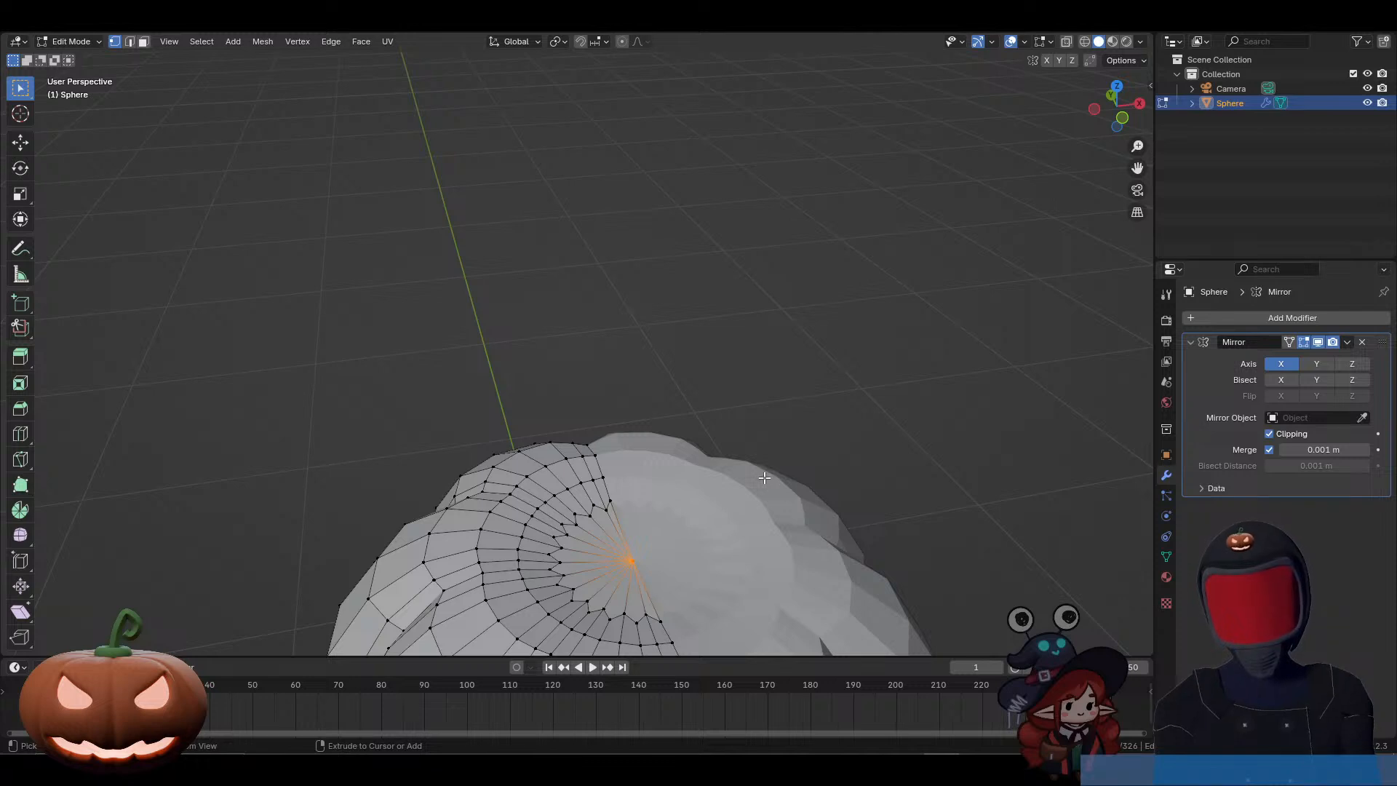
Step: Dissolve the selected centre vertices of the upper and lower caps
{"action": "middle_click_drag", "start_coordinate": [671, 513], "coordinate": [698, 211]}
{"action": "key", "text": "x"}
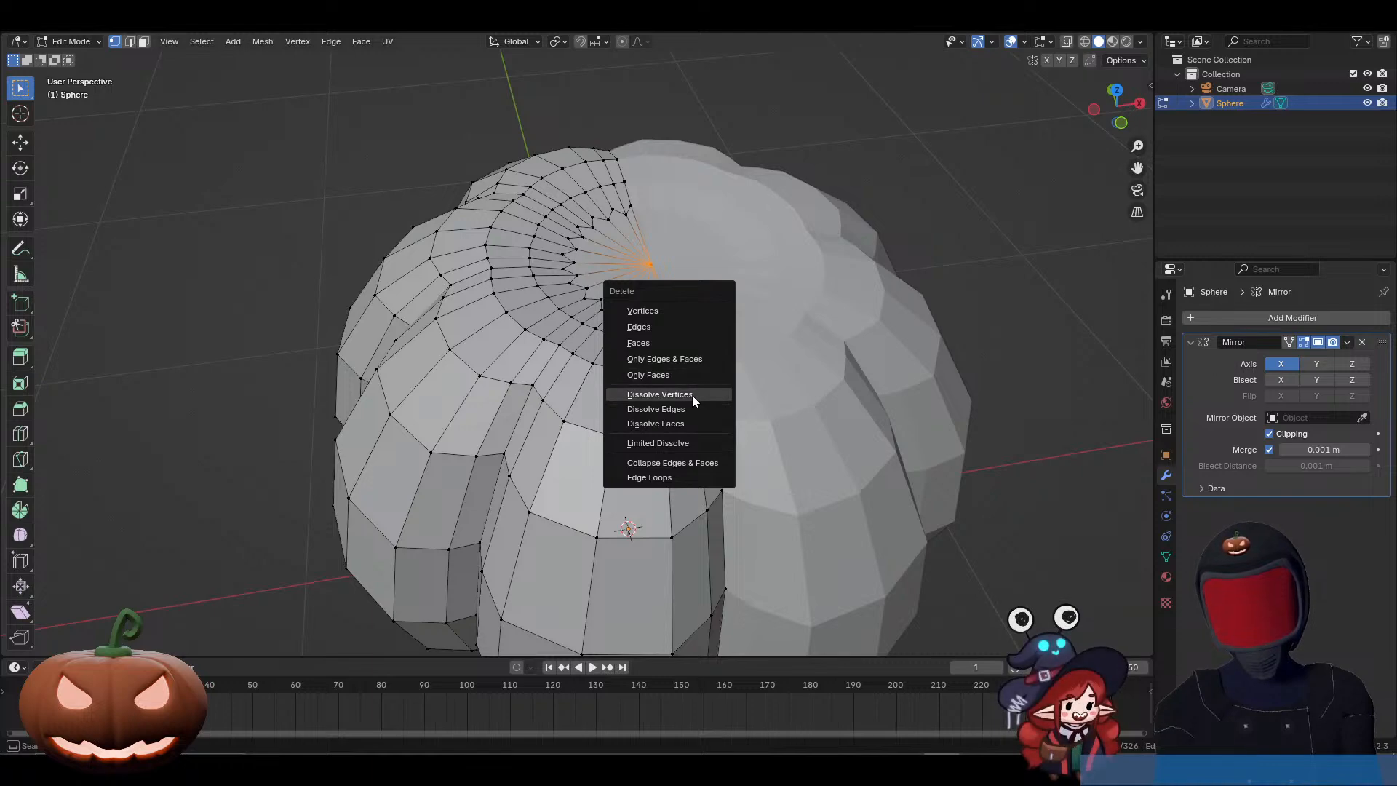
{"action": "left_click", "coordinate": [692, 396]}
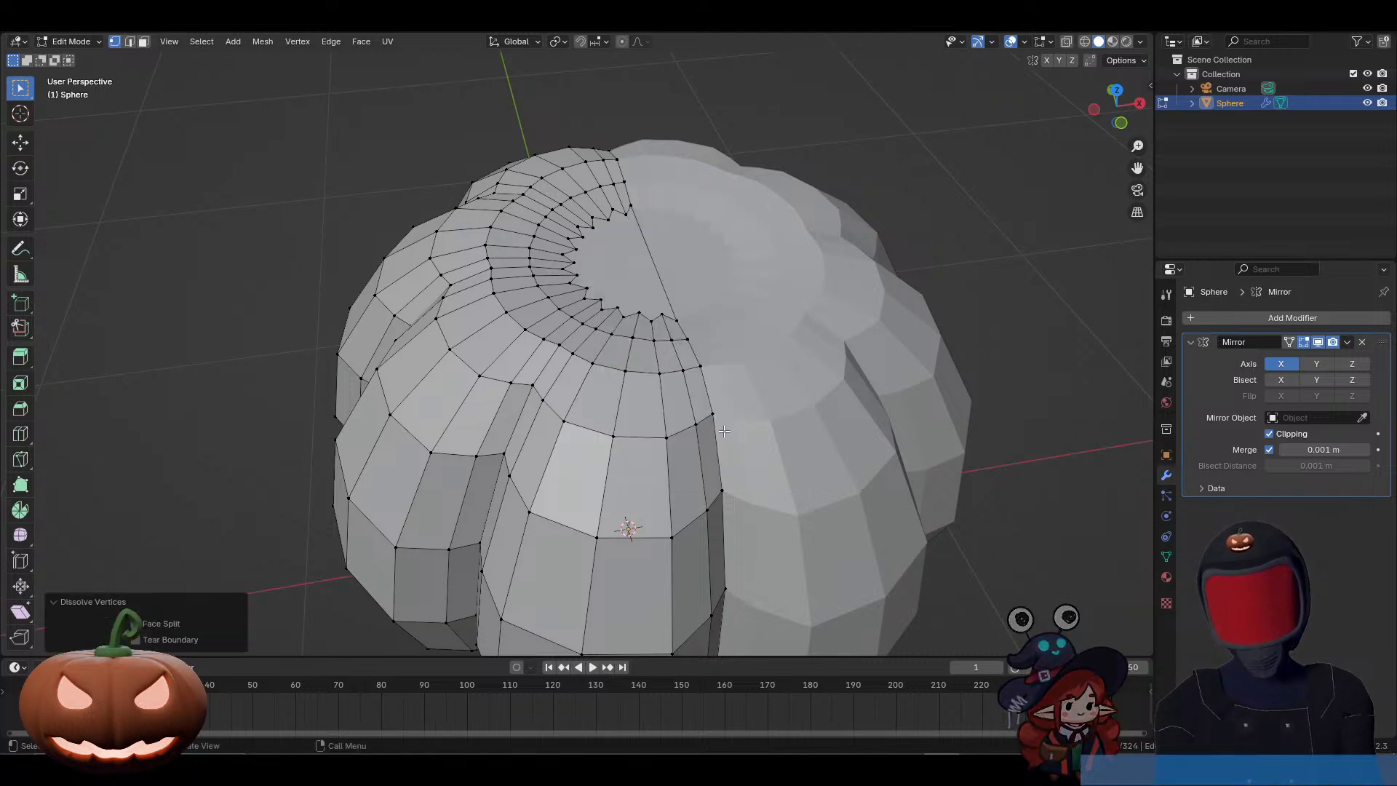
Step: Inspect the dissolved pole area and select the single n-gon face filling the upper cap's centre
{"action": "middle_click_drag", "start_coordinate": [692, 395], "coordinate": [722, 470]}
{"action": "scroll", "coordinate": [722, 471], "scroll_direction": "down", "scroll_amount": 2}
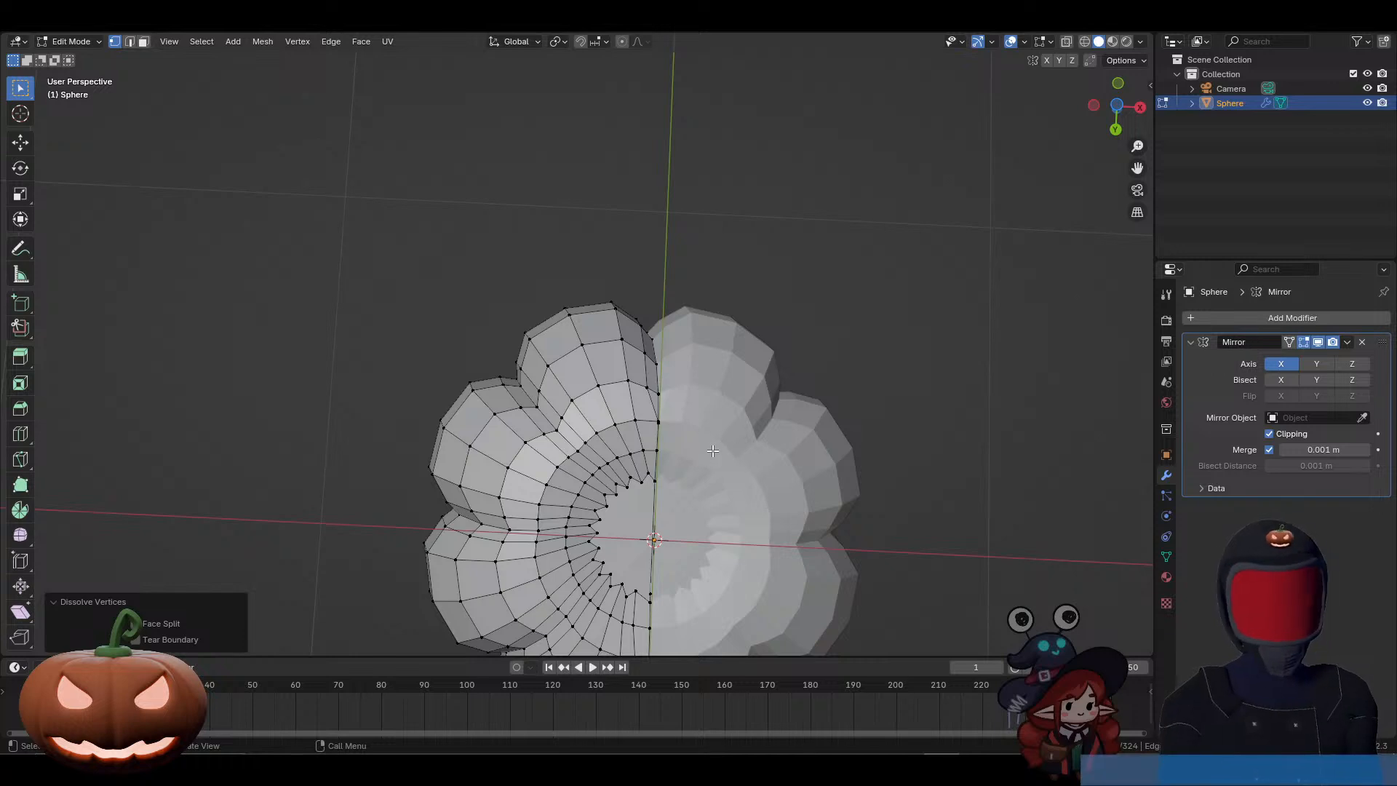
{"action": "middle_click_drag", "start_coordinate": [721, 417], "coordinate": [773, 44]}
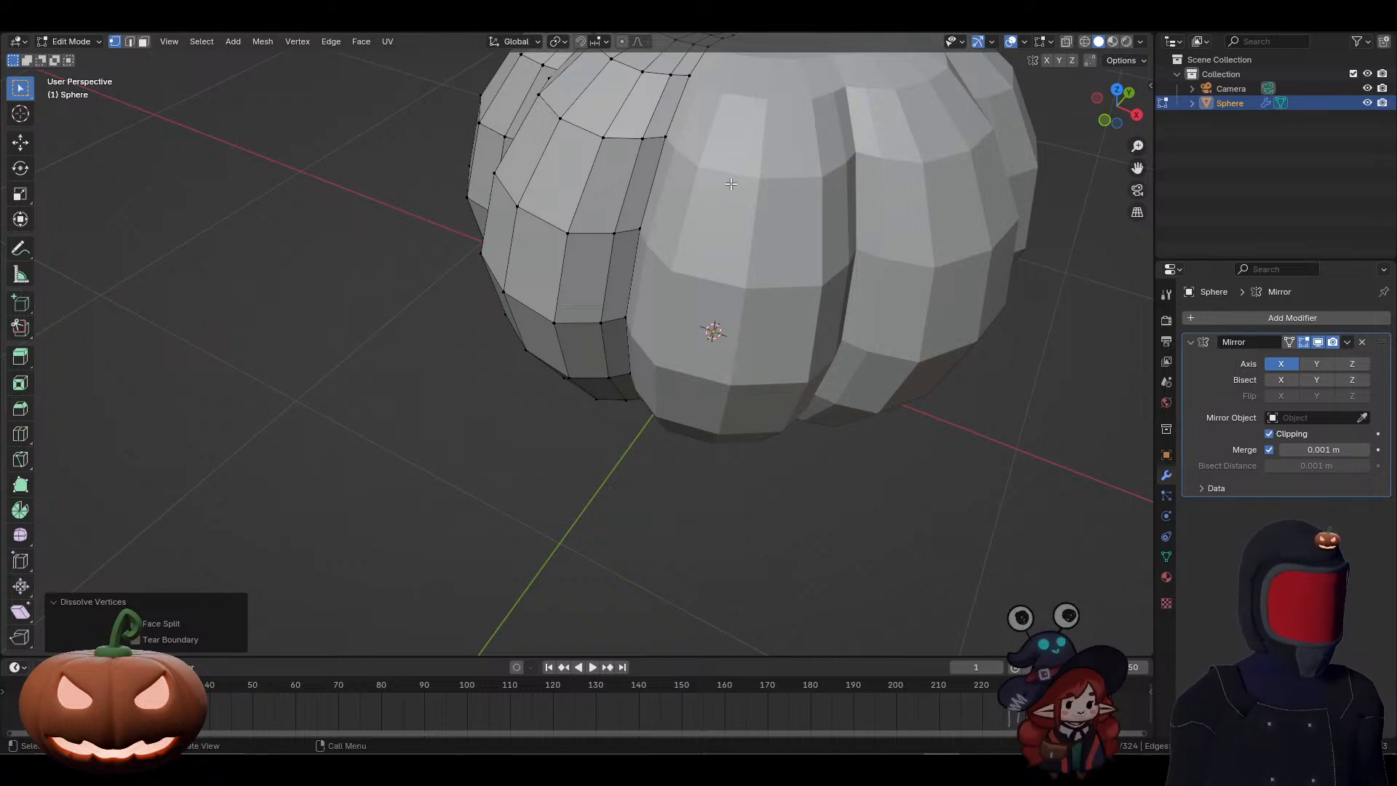
{"action": "middle_click_drag", "start_coordinate": [723, 191], "coordinate": [733, 206]}
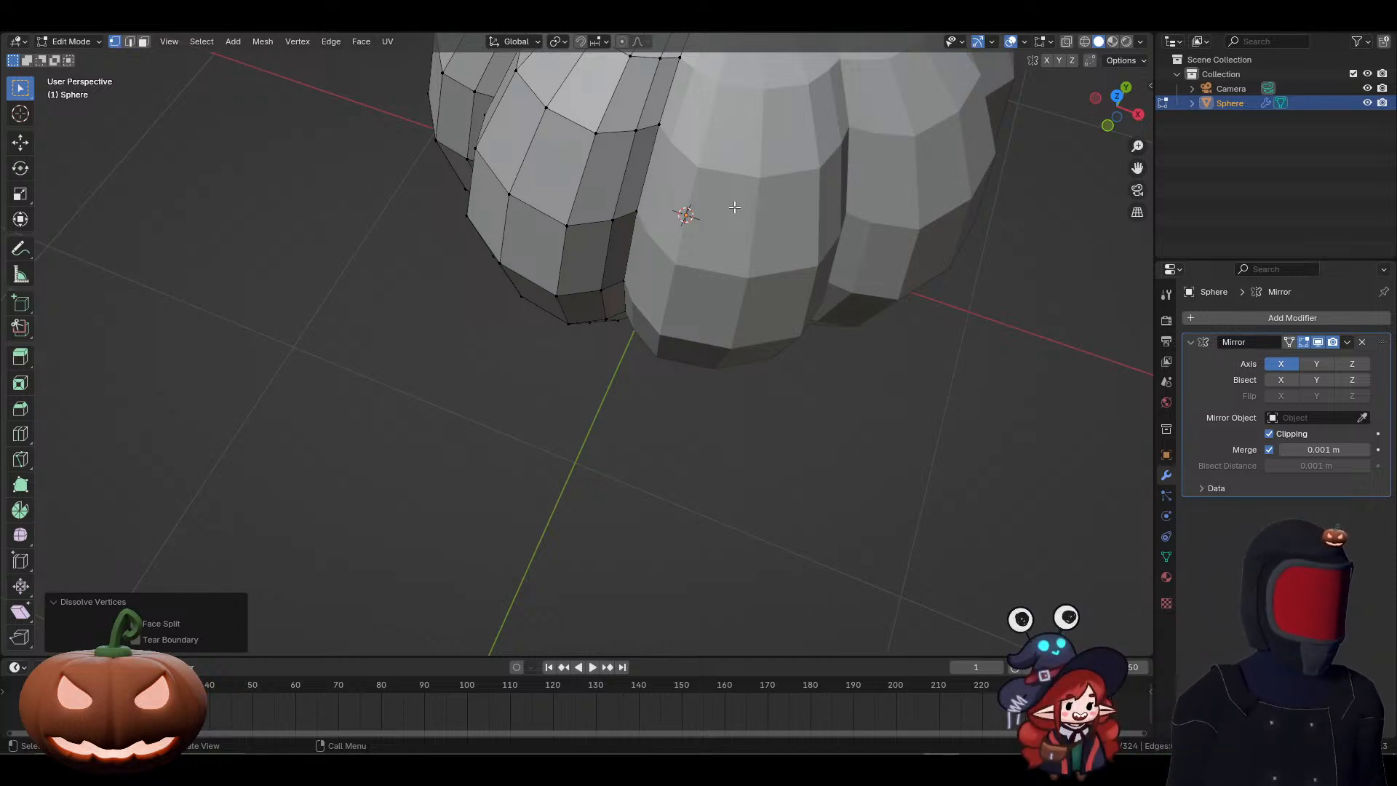
{"action": "middle_click_drag", "start_coordinate": [734, 208], "coordinate": [661, 456], "text": "shift"}
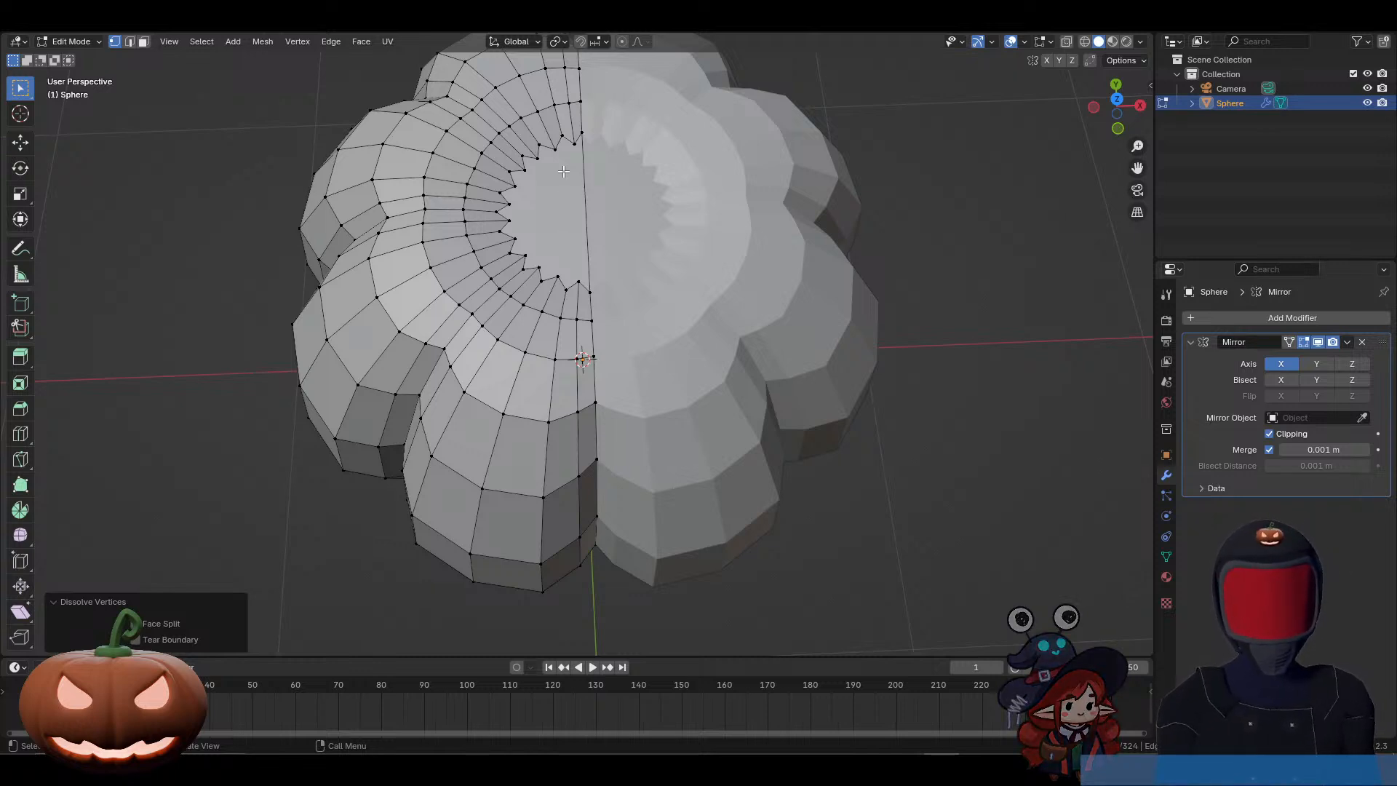
{"action": "key", "text": "3"}
{"action": "left_click", "coordinate": [547, 228]}
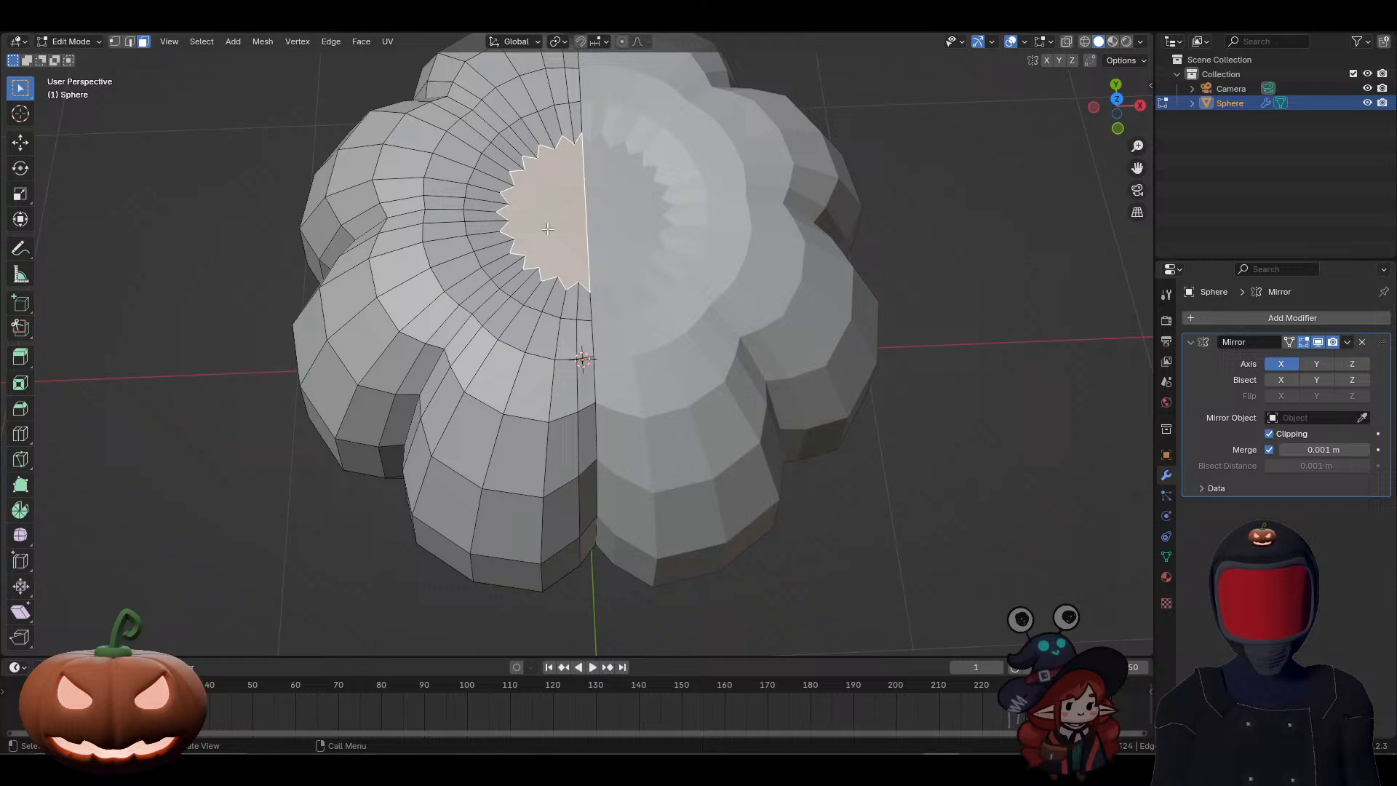
{"action": "scroll", "coordinate": [583, 334], "scroll_direction": "up", "scroll_amount": 2}
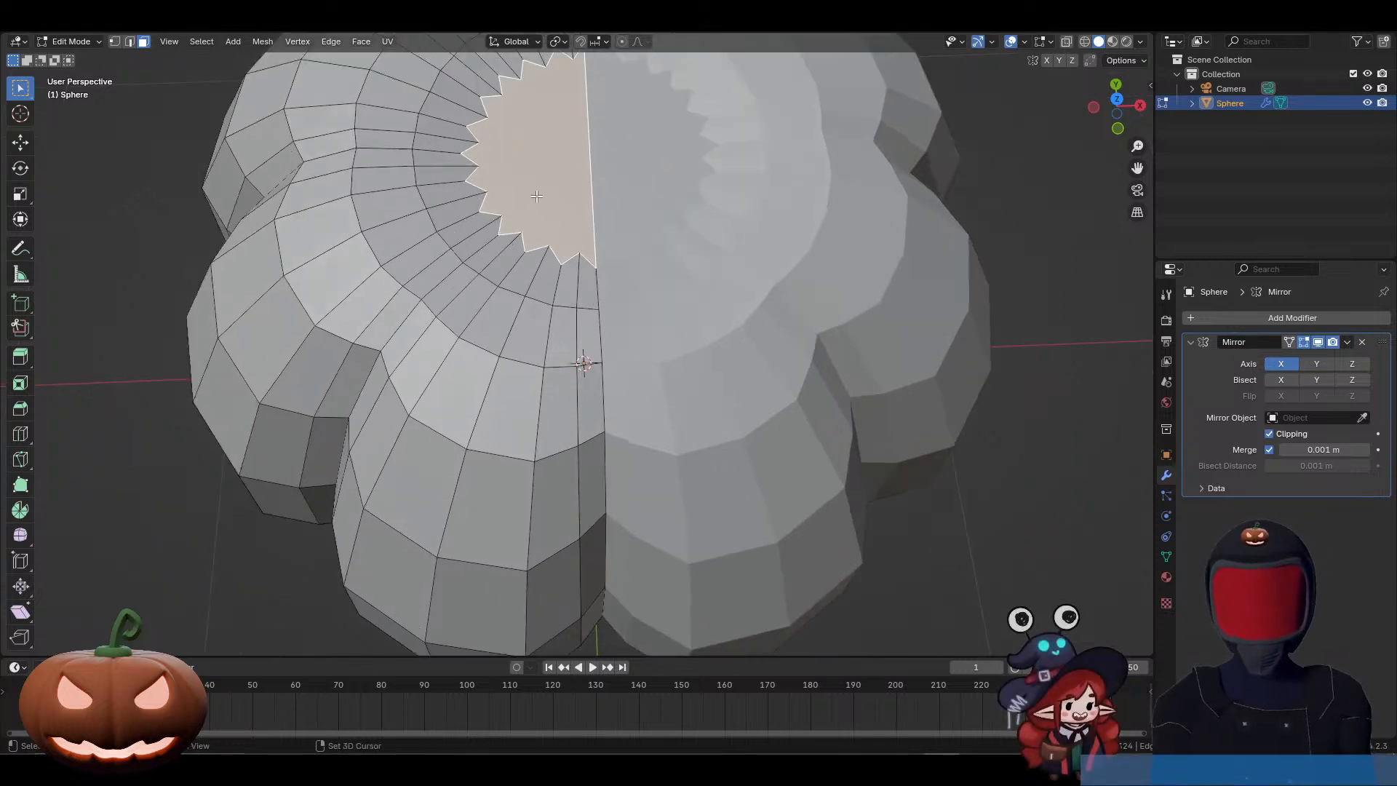
{"action": "middle_click_drag", "start_coordinate": [584, 333], "coordinate": [592, 346], "text": "shift"}
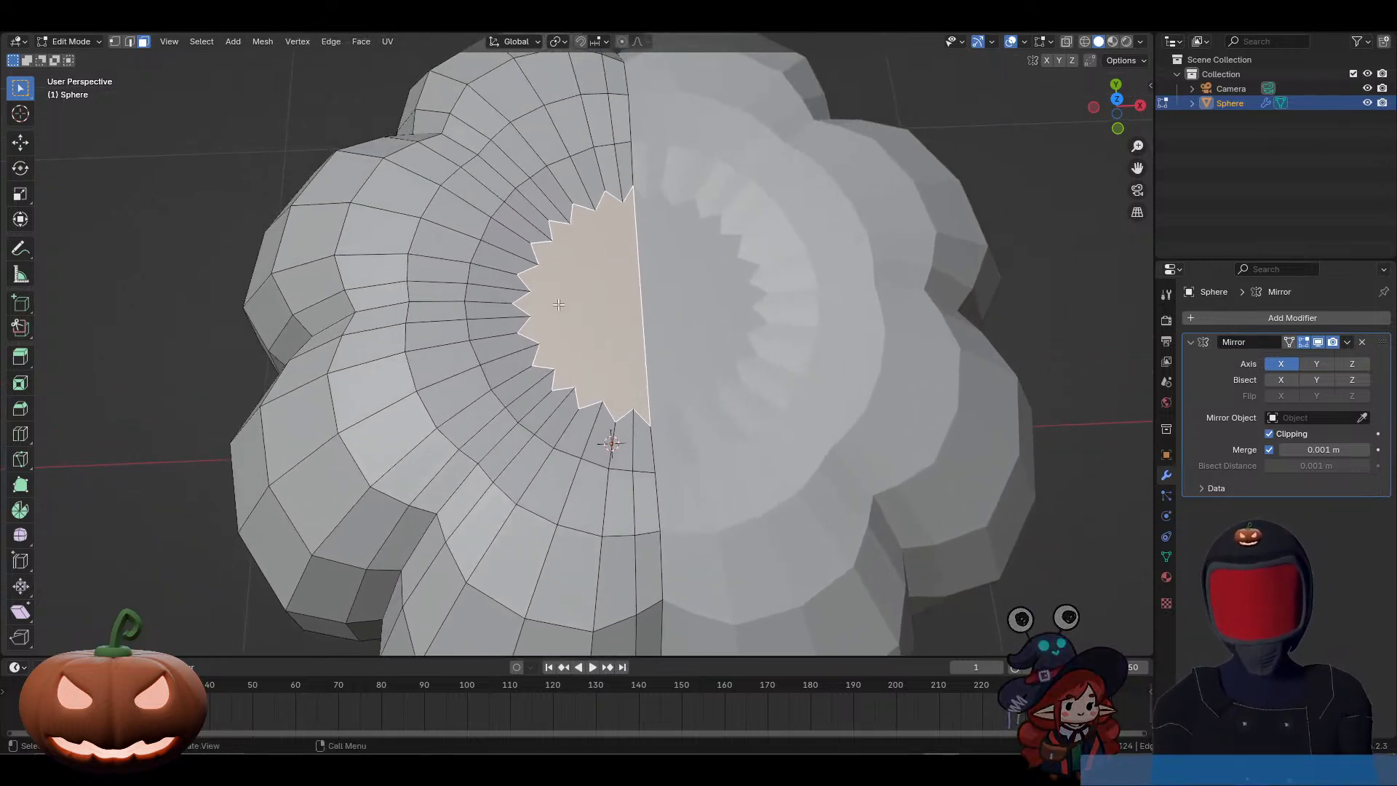
Step: Select individual quads around the upper cap's ring for comparison, and reselect the central n-gon face
{"action": "left_click", "coordinate": [445, 241]}
{"action": "left_click", "coordinate": [458, 216]}
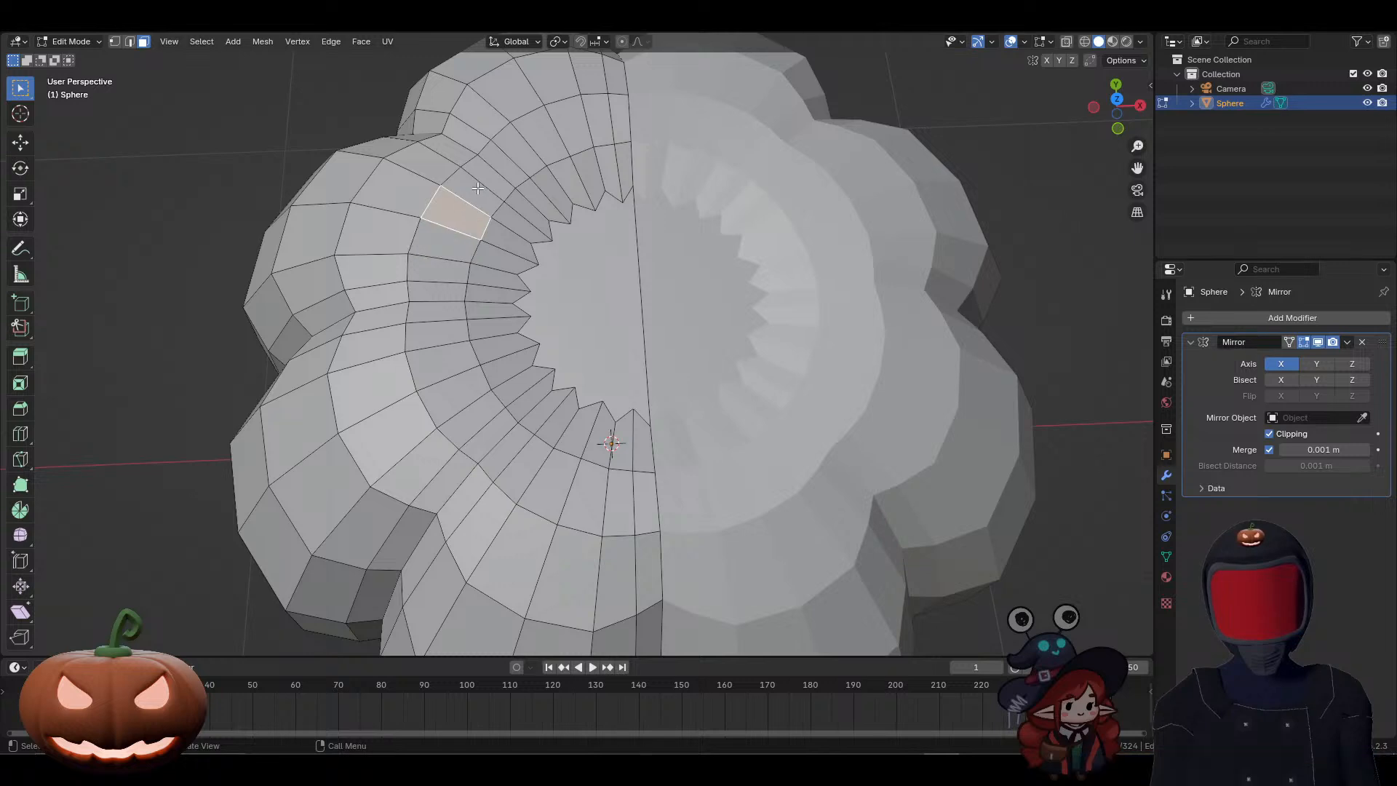
{"action": "left_click", "coordinate": [480, 189]}
{"action": "left_click", "coordinate": [491, 176]}
{"action": "left_click", "coordinate": [505, 163]}
{"action": "left_click", "coordinate": [521, 150]}
{"action": "left_click", "coordinate": [542, 136]}
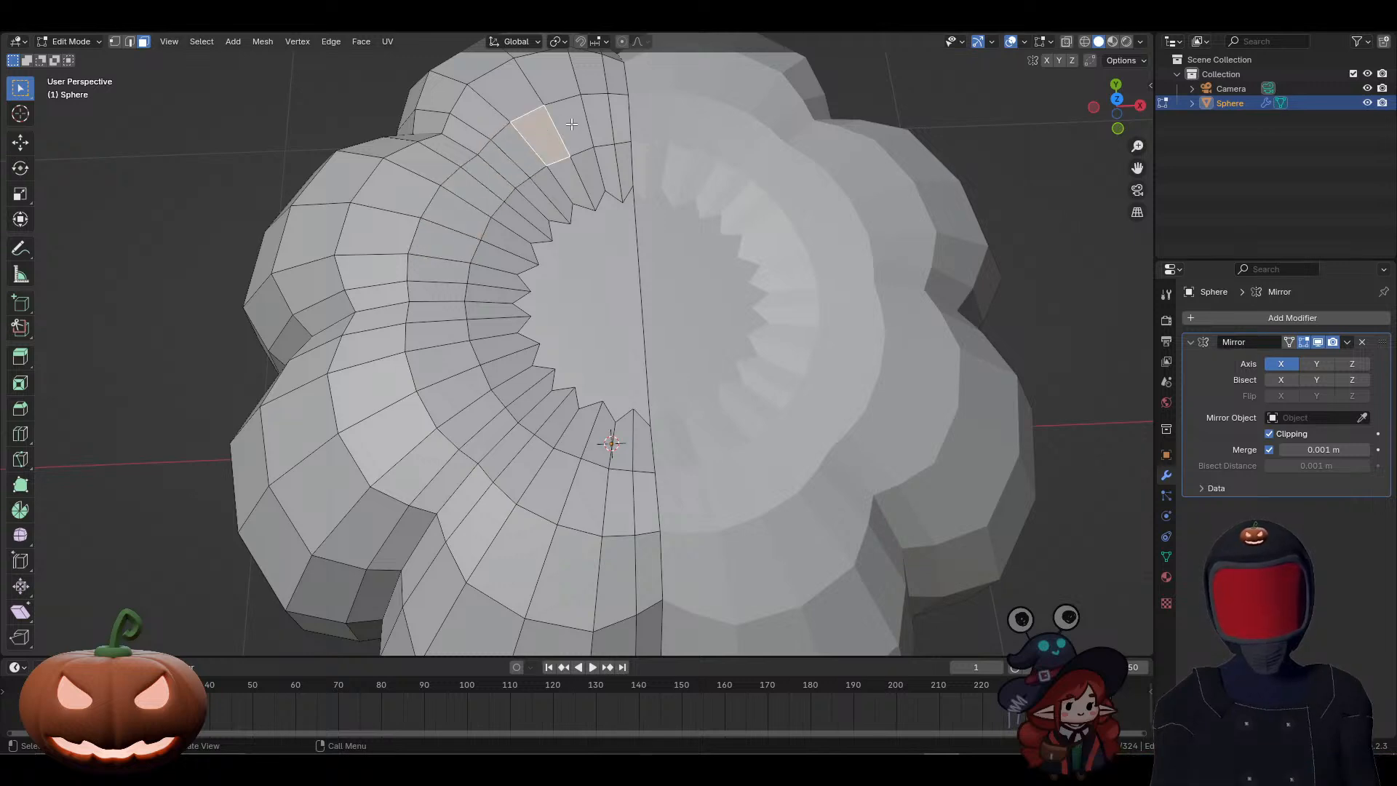
{"action": "left_click", "coordinate": [575, 124]}
{"action": "left_click", "coordinate": [609, 122]}
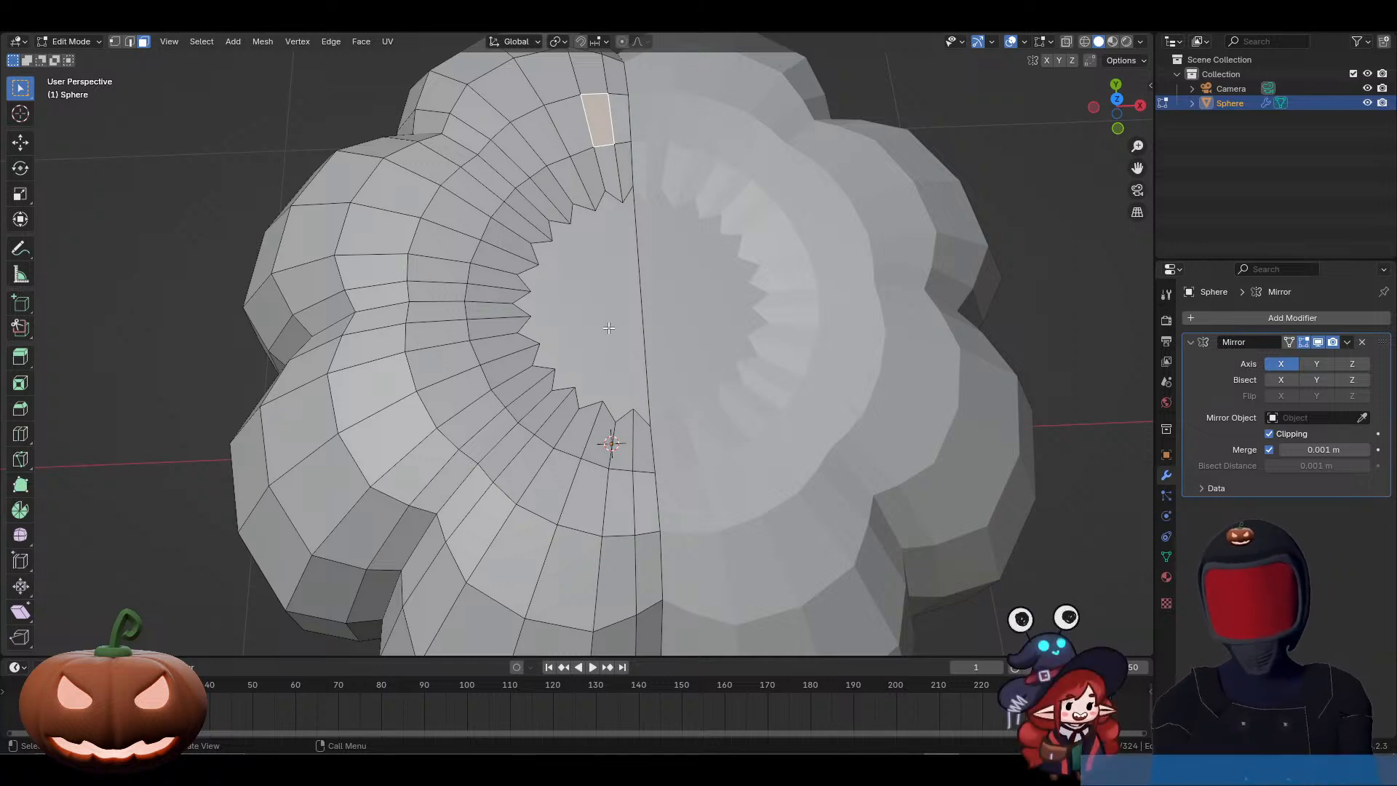
{"action": "left_click", "coordinate": [557, 242]}
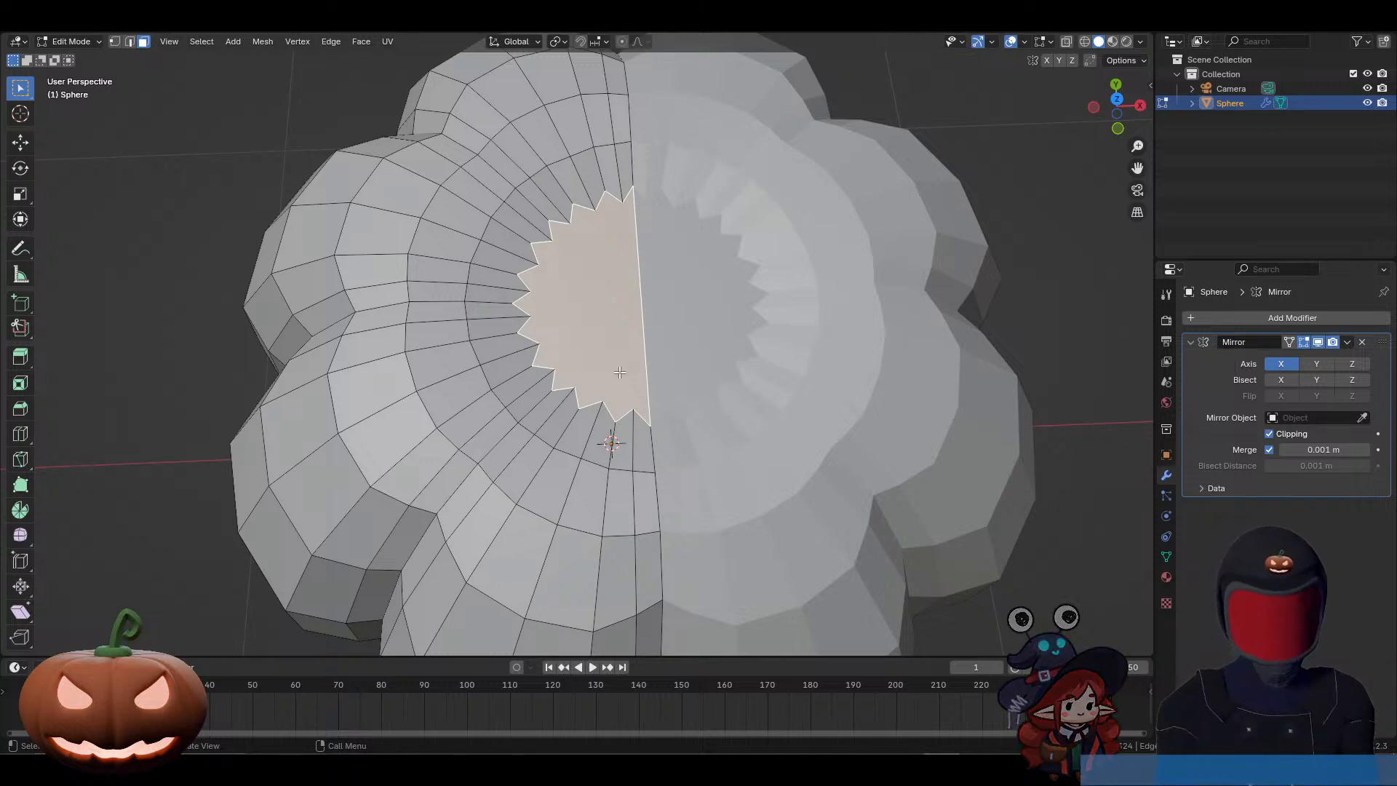
Step: Show the pumpkin in front orthographic view and switch to vertex select mode
{"action": "scroll", "coordinate": [620, 382], "scroll_direction": "down", "scroll_amount": 3}
{"action": "middle_click_drag", "start_coordinate": [622, 421], "coordinate": [666, 138]}
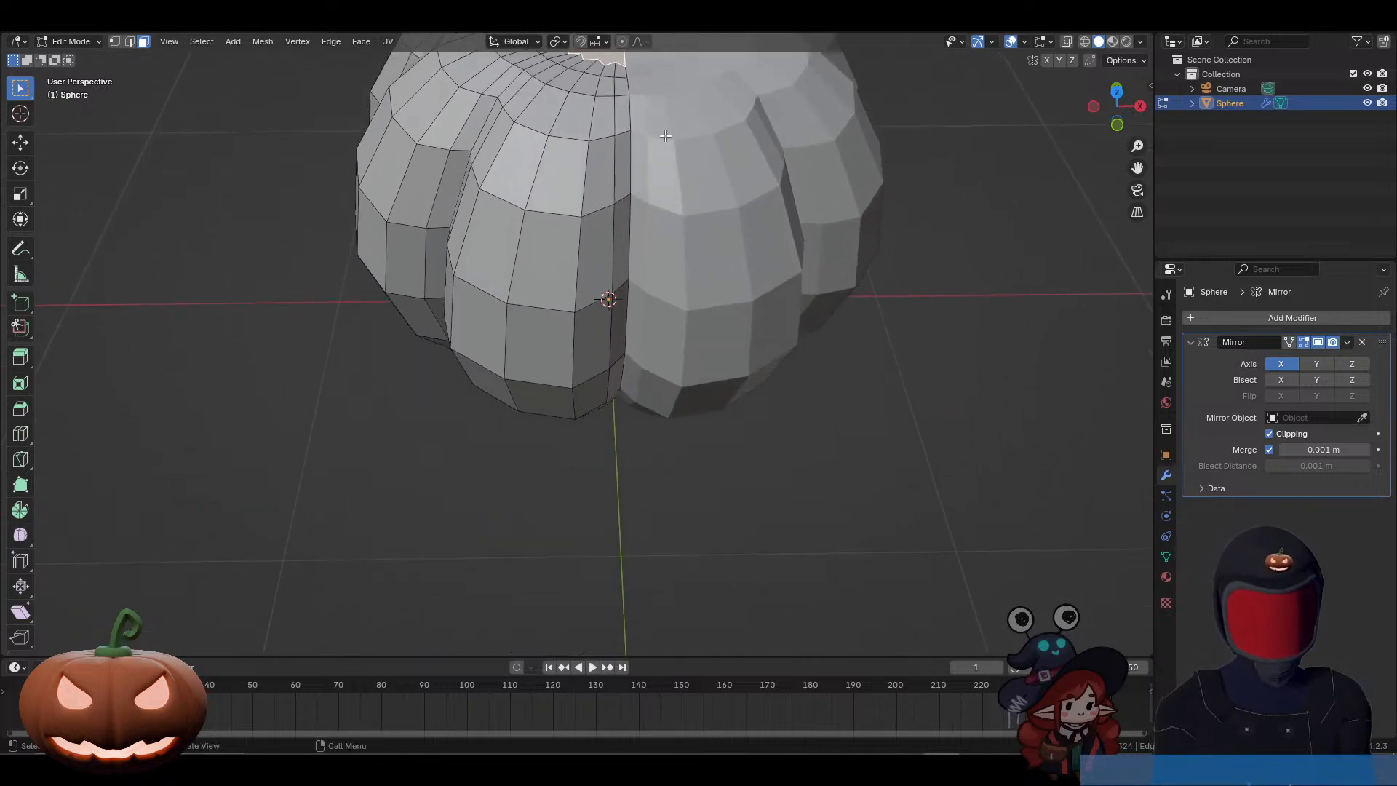
{"action": "key", "text": "KP_1"}
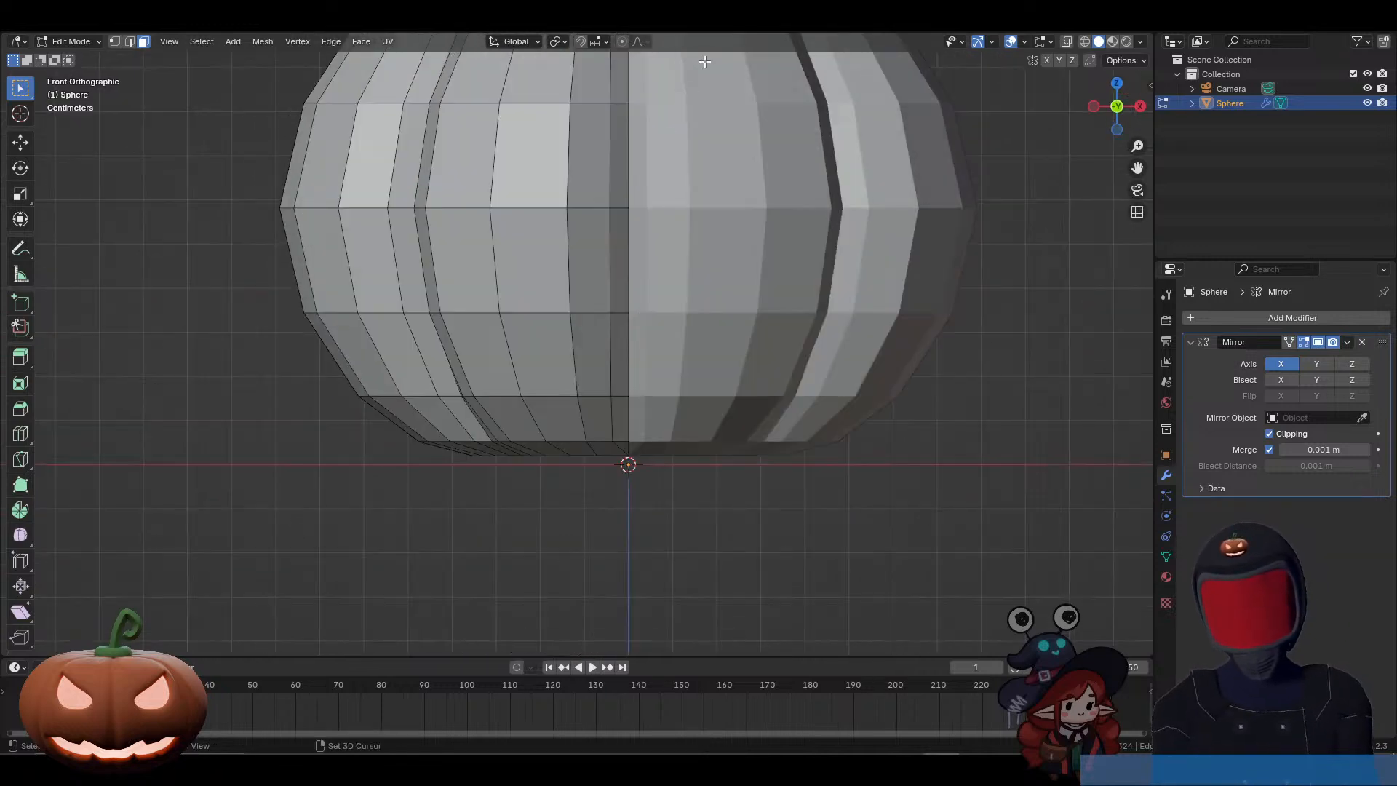
{"action": "middle_click_drag", "start_coordinate": [690, 206], "coordinate": [638, 390], "text": "shift"}
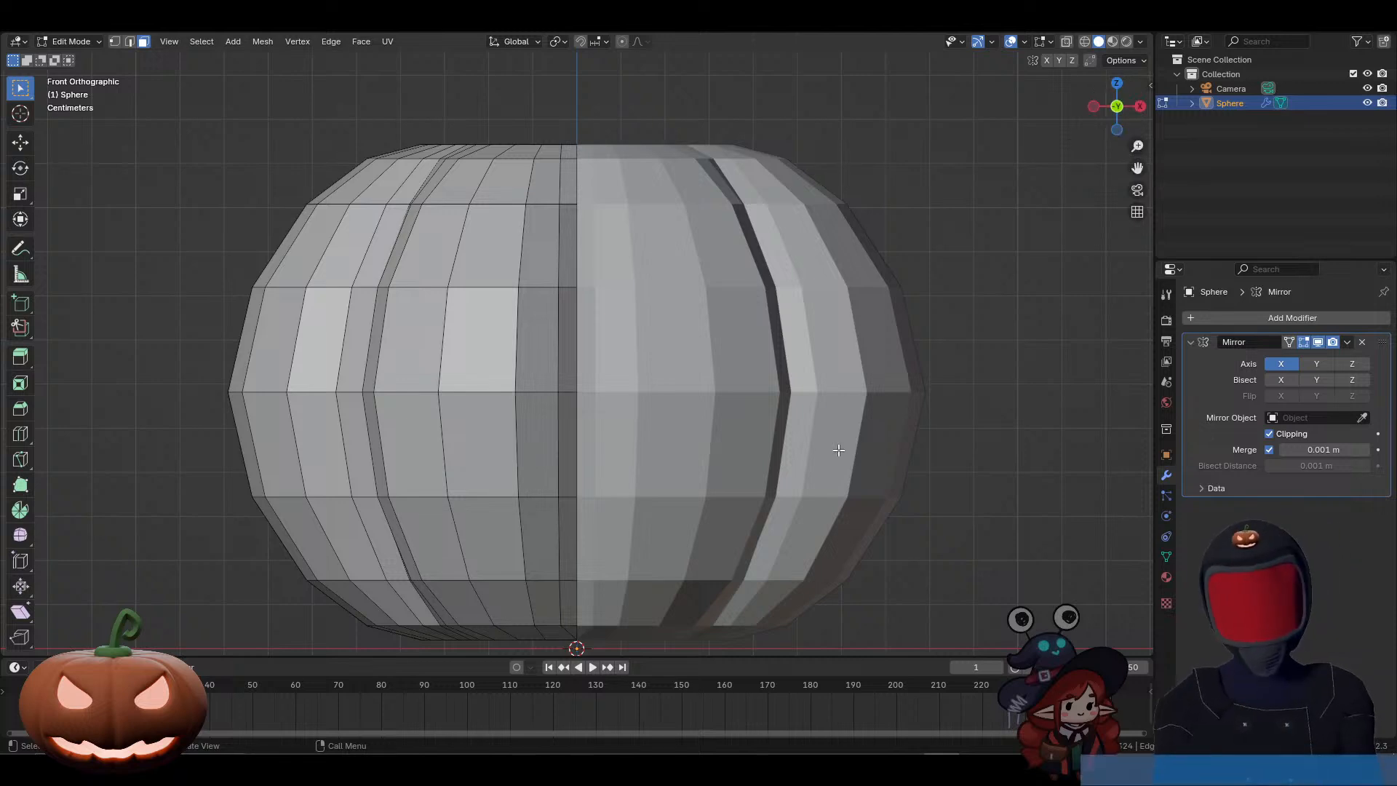
{"action": "middle_click_drag", "start_coordinate": [876, 494], "coordinate": [863, 409], "text": "shift"}
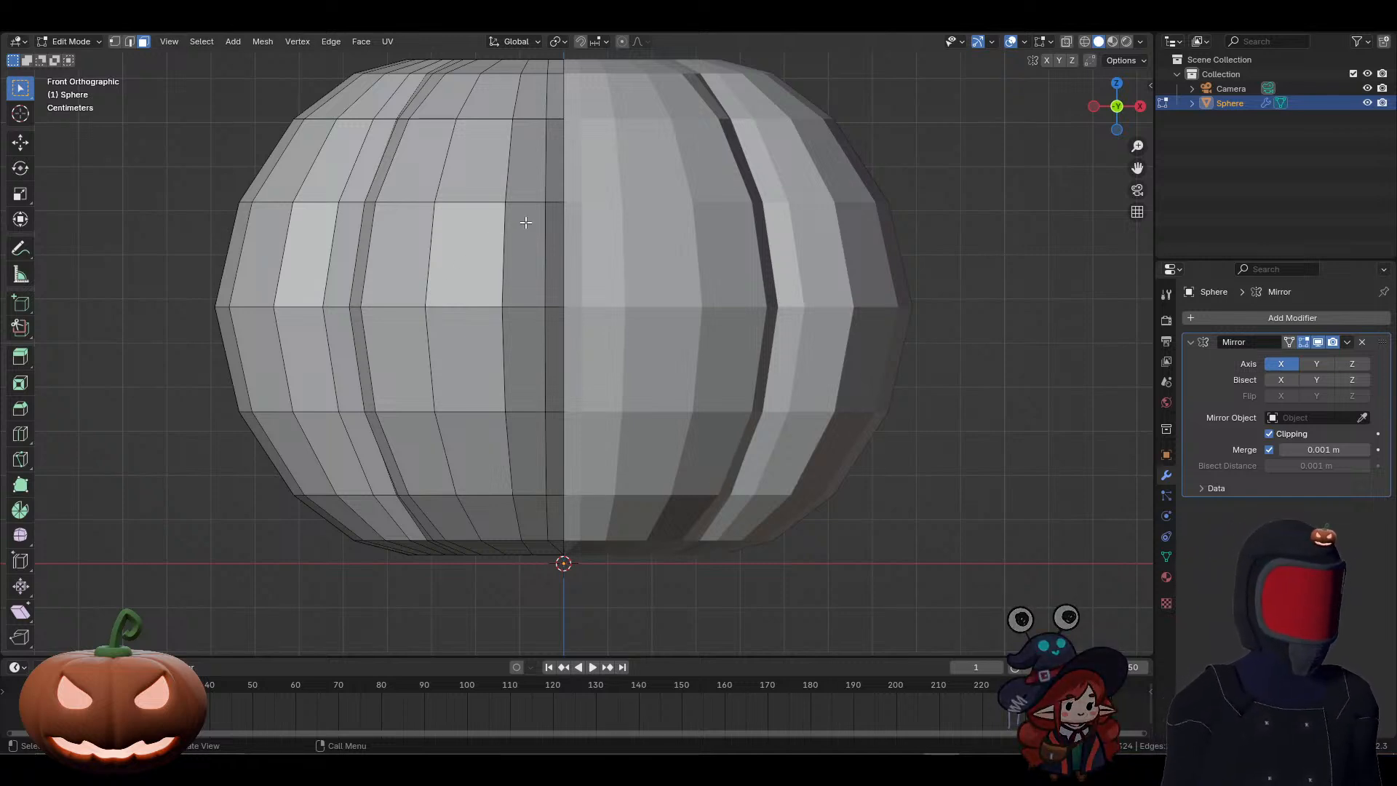
{"action": "key", "text": "1"}
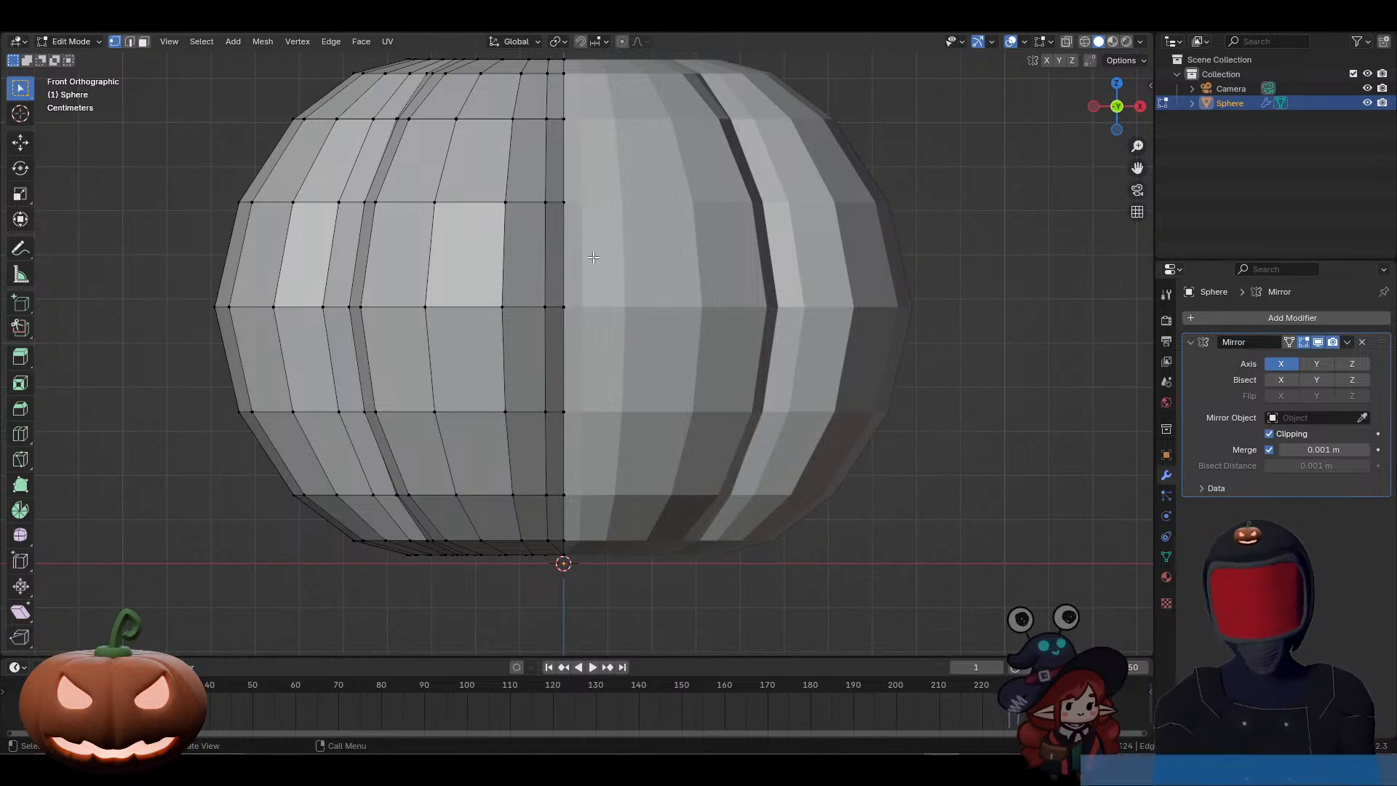
{"action": "middle_click_drag", "start_coordinate": [594, 257], "coordinate": [687, 367], "text": "shift"}
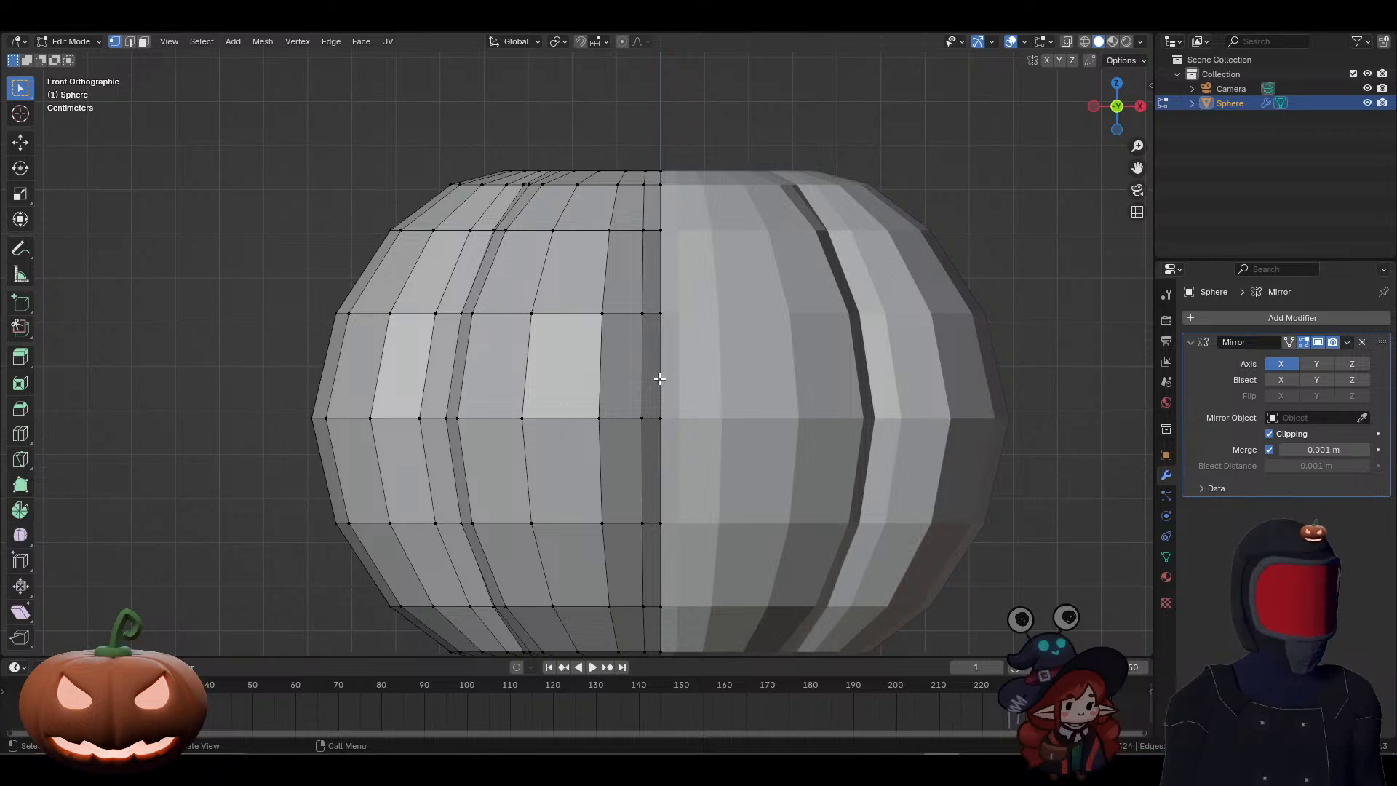
Step: Try a closed, narrow triangular knife cut across the front segment's upper faces, and undo it
{"action": "key", "text": "k"}
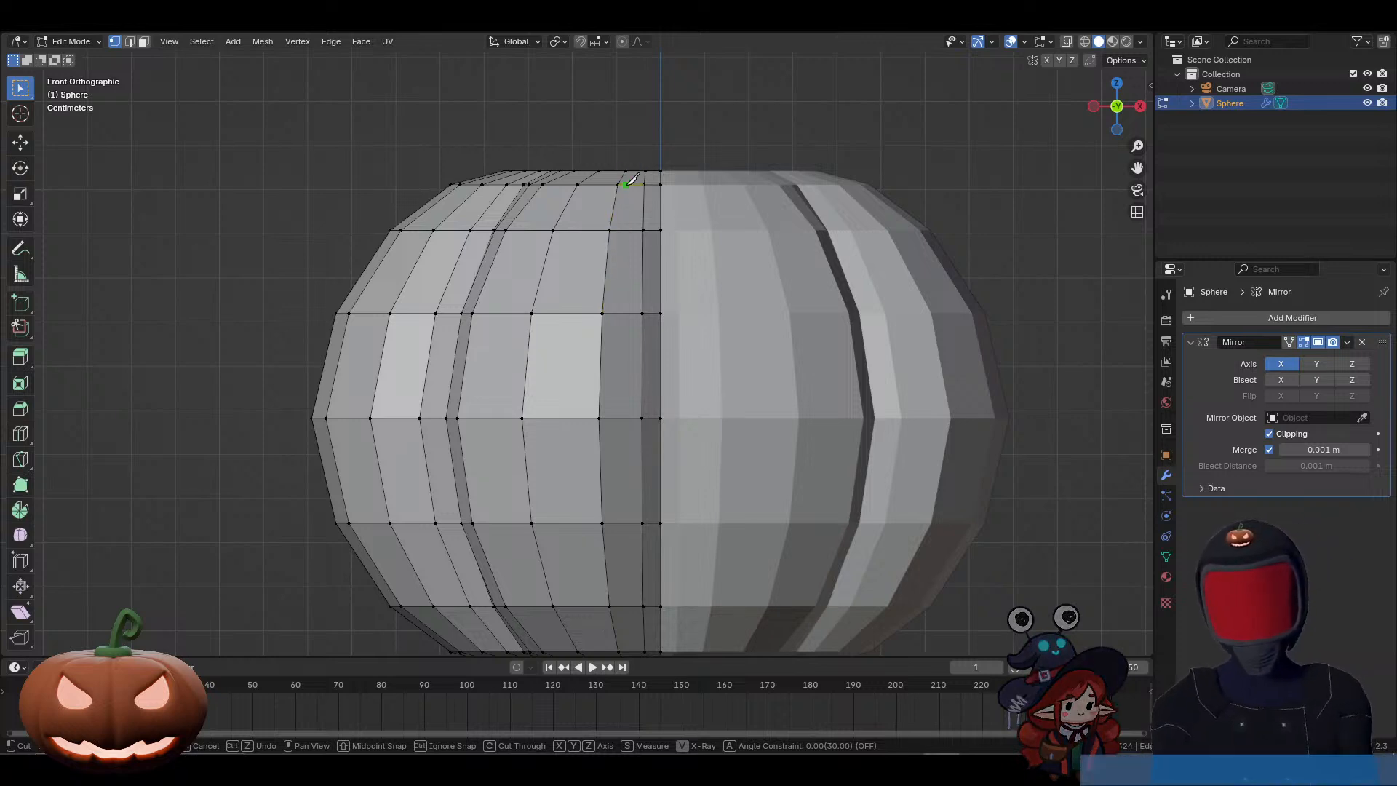
{"action": "left_click", "coordinate": [603, 313]}
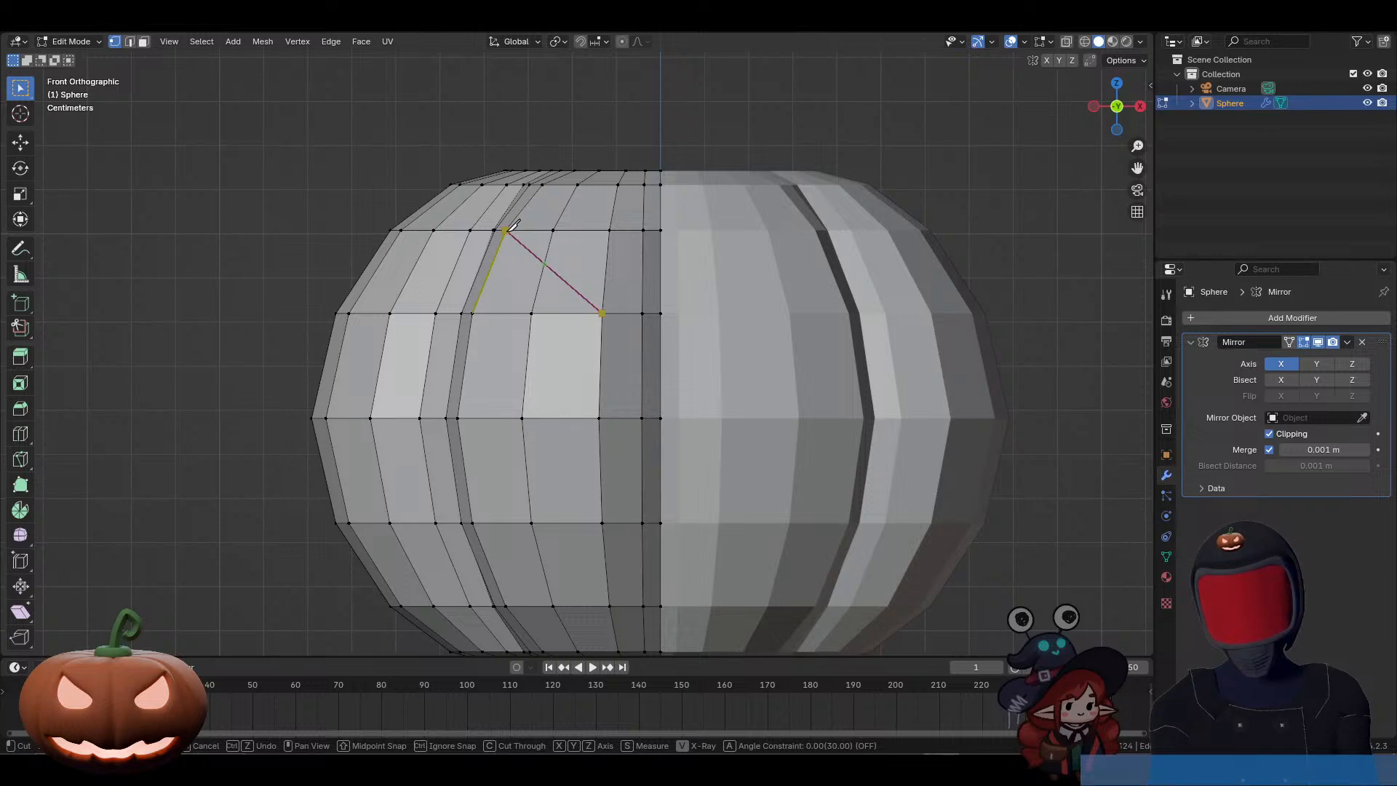
{"action": "left_click", "coordinate": [510, 224]}
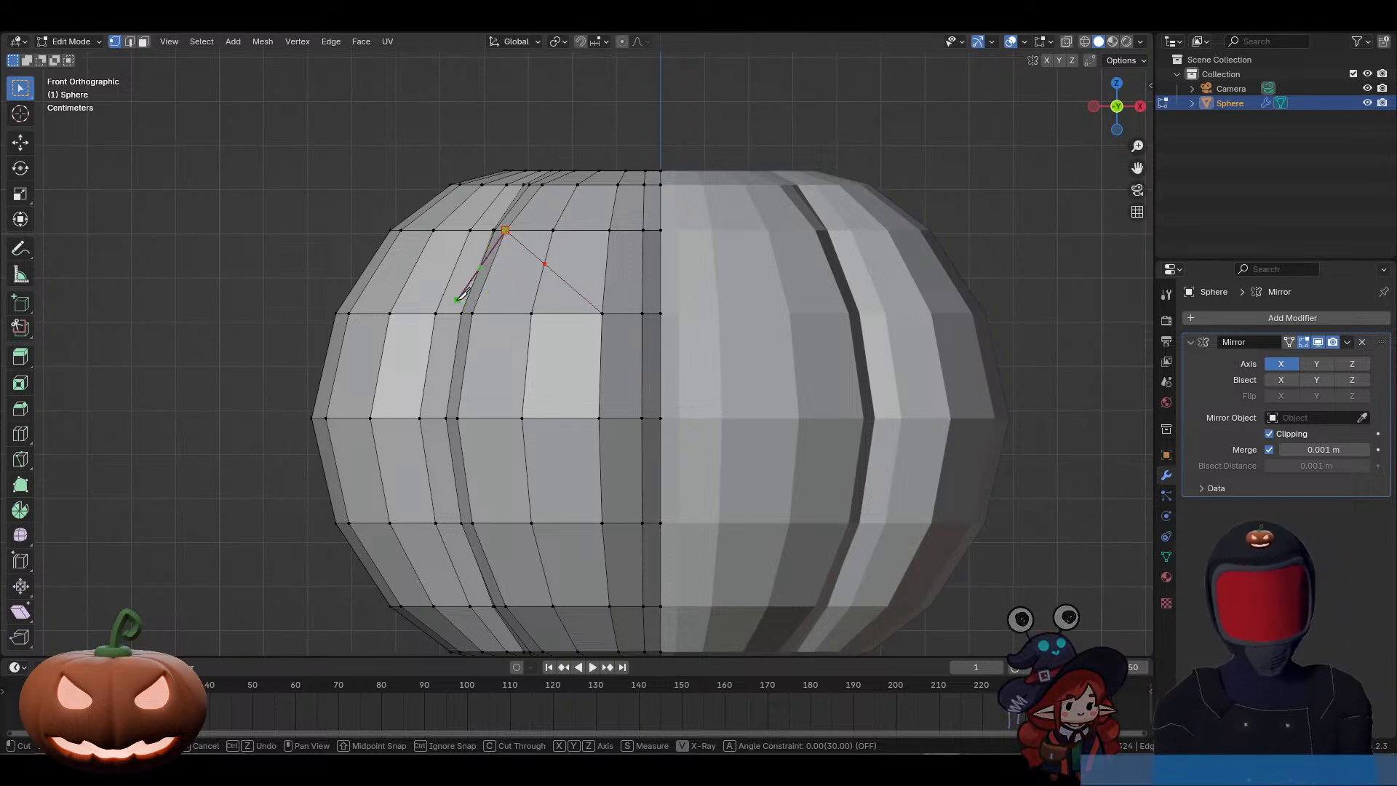
{"action": "left_click", "coordinate": [503, 283]}
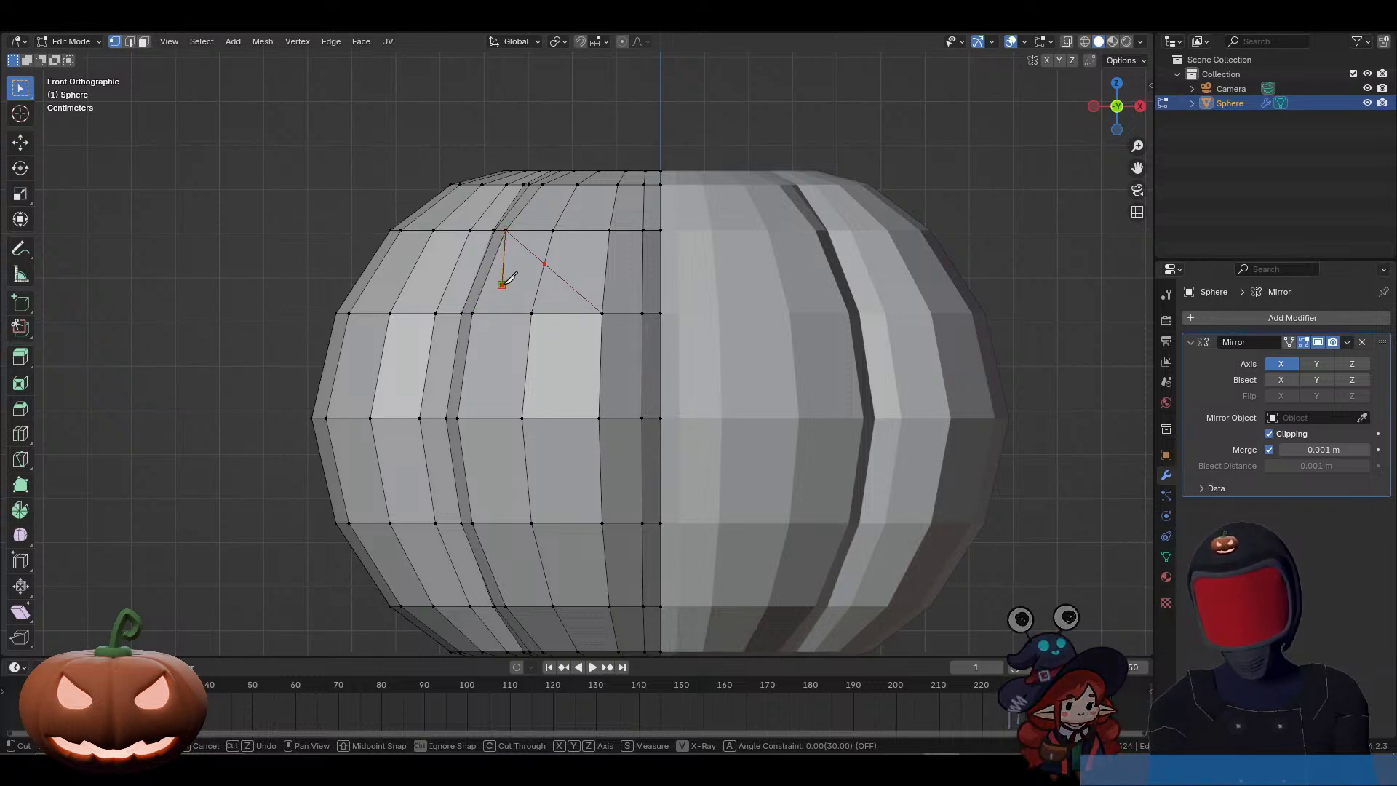
{"action": "left_click", "coordinate": [602, 313]}
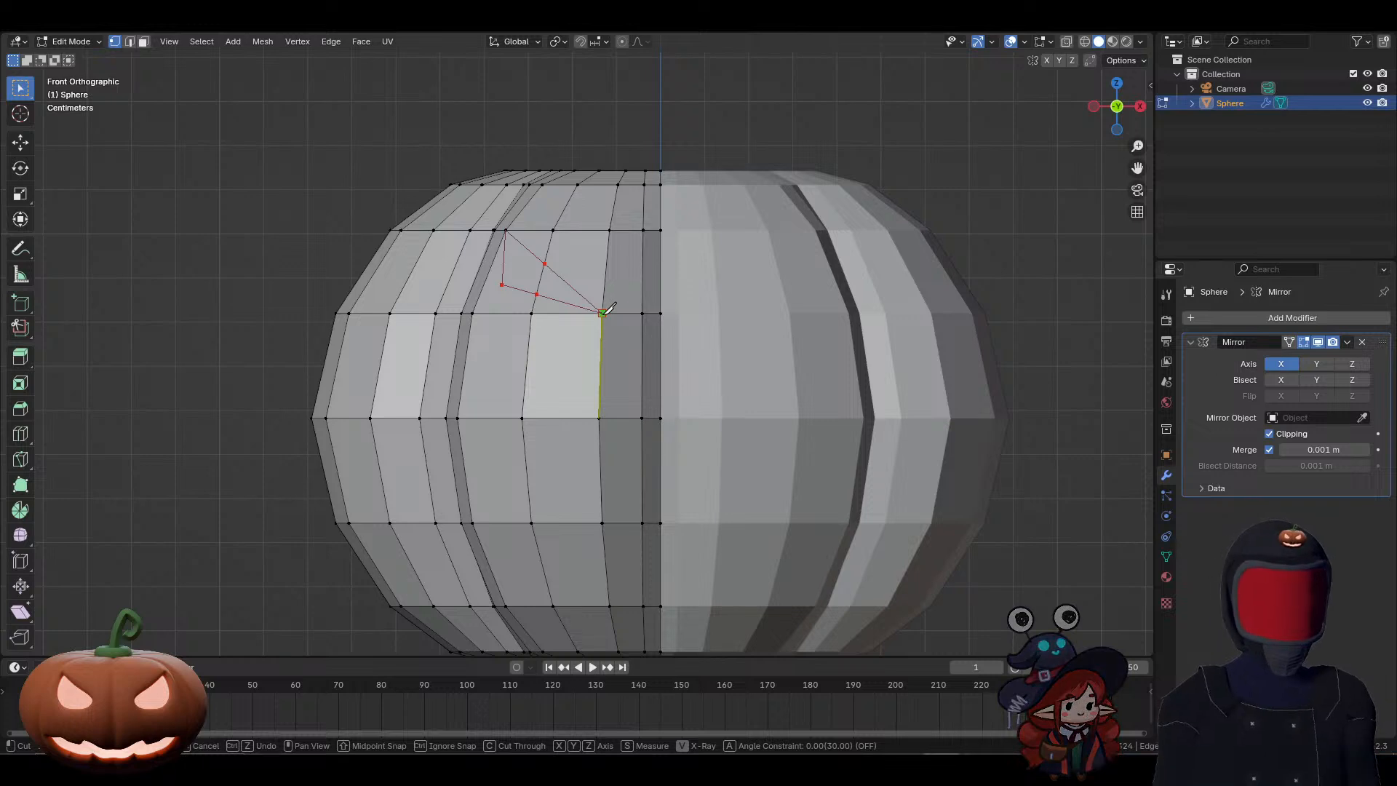
{"action": "key", "text": "Return"}
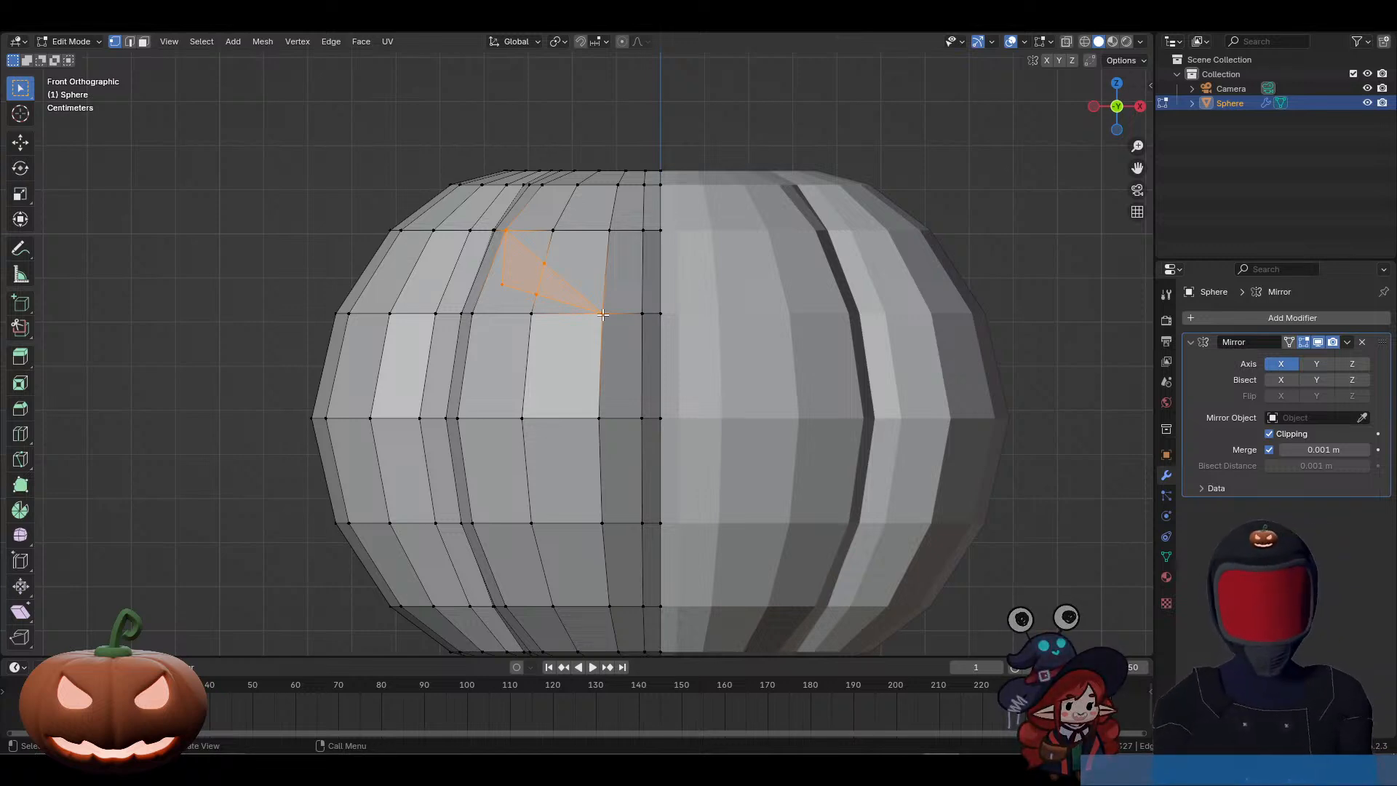
{"action": "key", "text": "alt+a"}
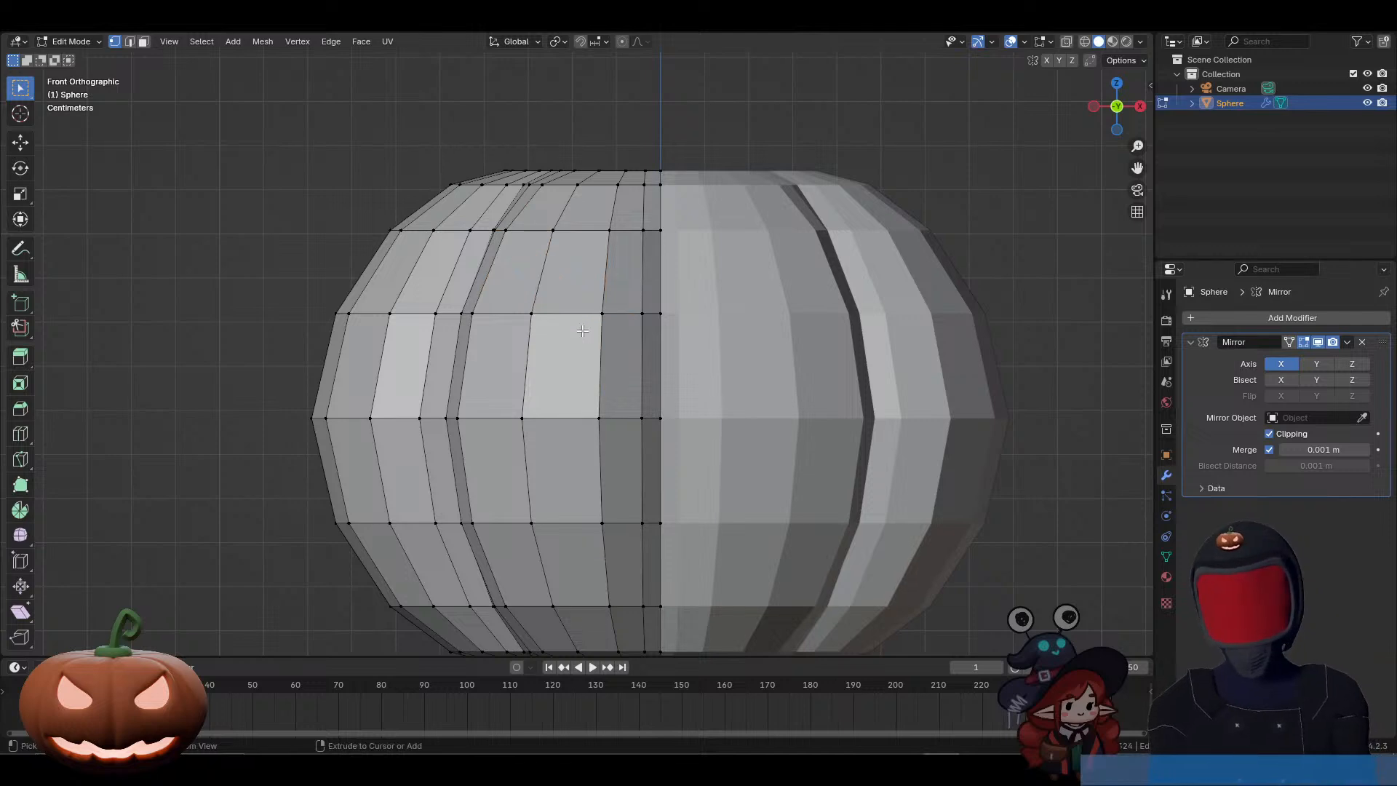
Step: Try an irregular multi-point knife cut across the front segment's upper faces, and discard it
{"action": "key", "text": "k"}
{"action": "left_click", "coordinate": [602, 312]}
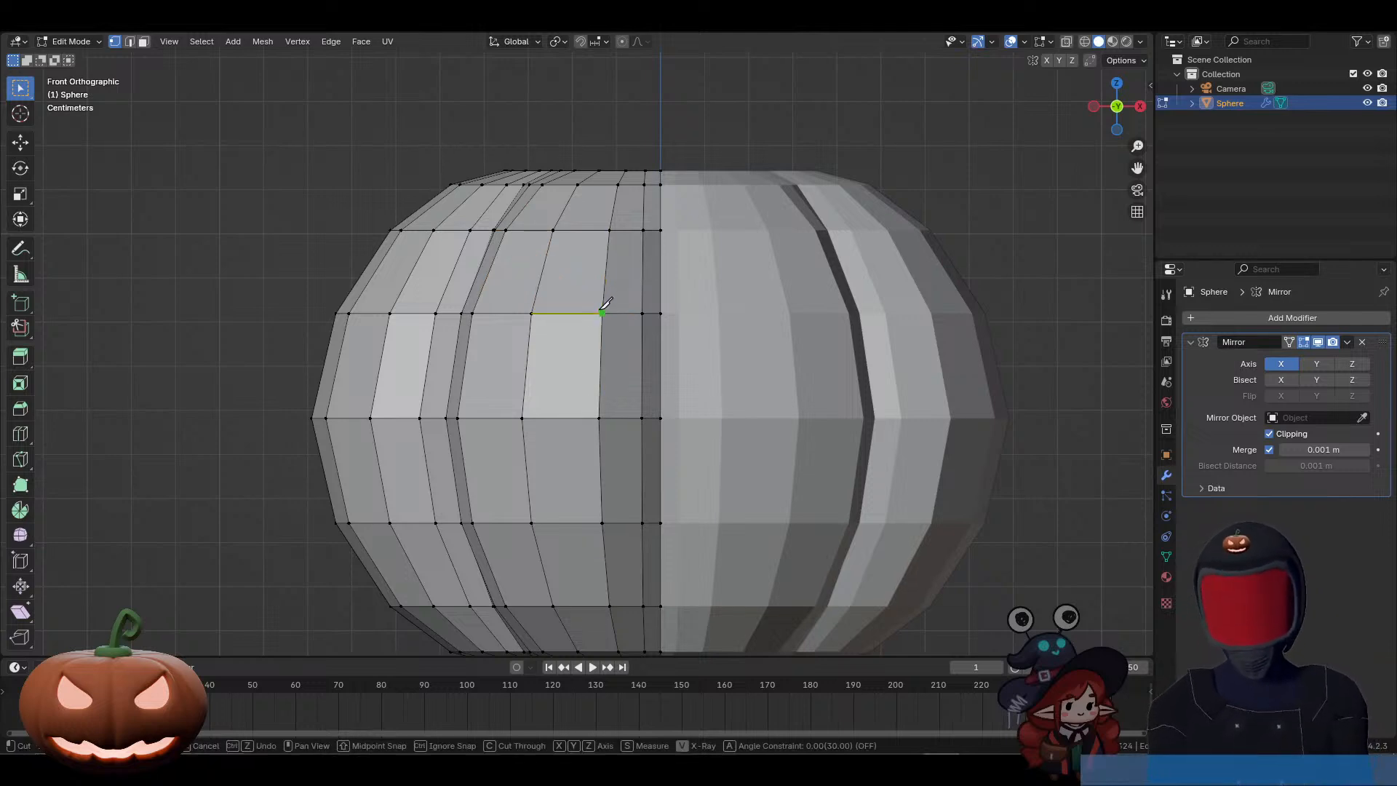
{"action": "left_click", "coordinate": [553, 231]}
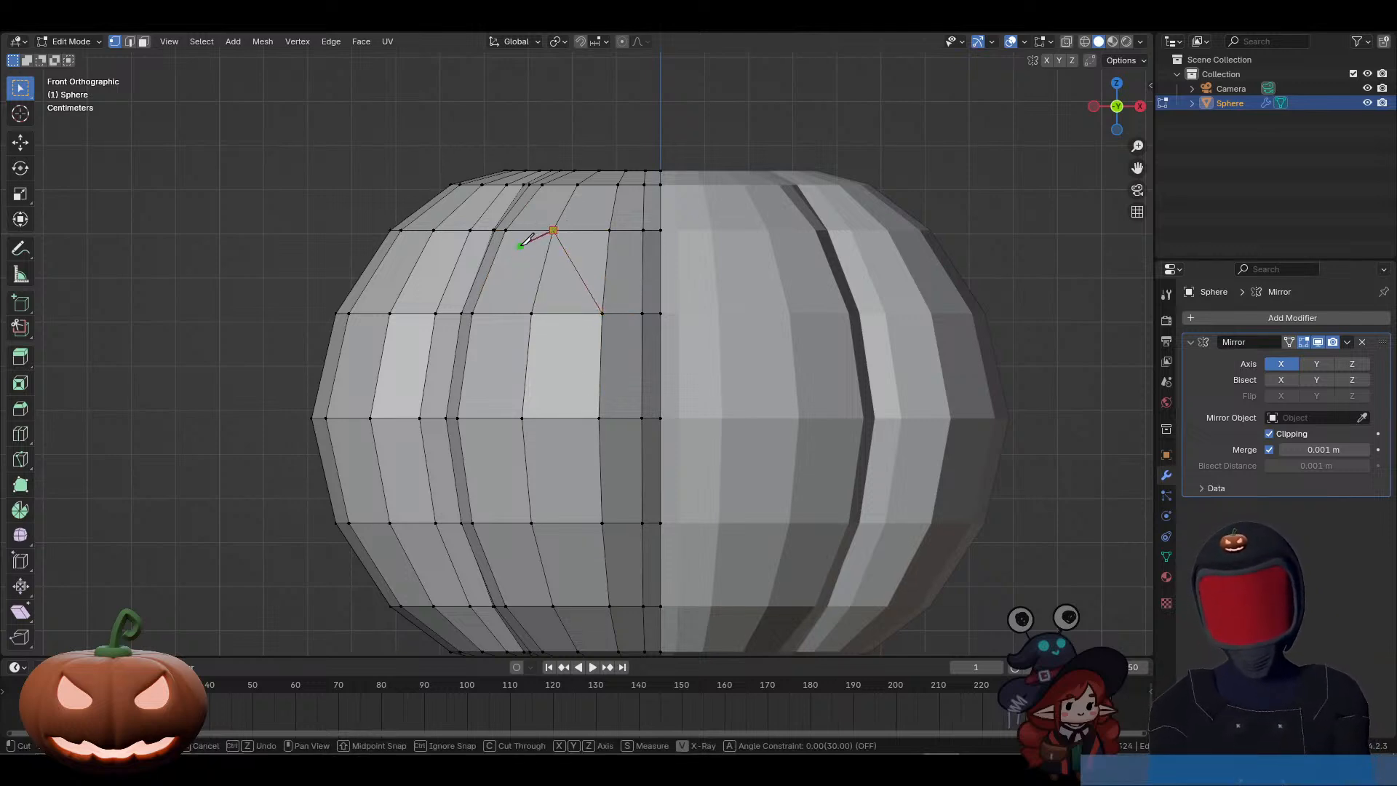
{"action": "left_click", "coordinate": [519, 246]}
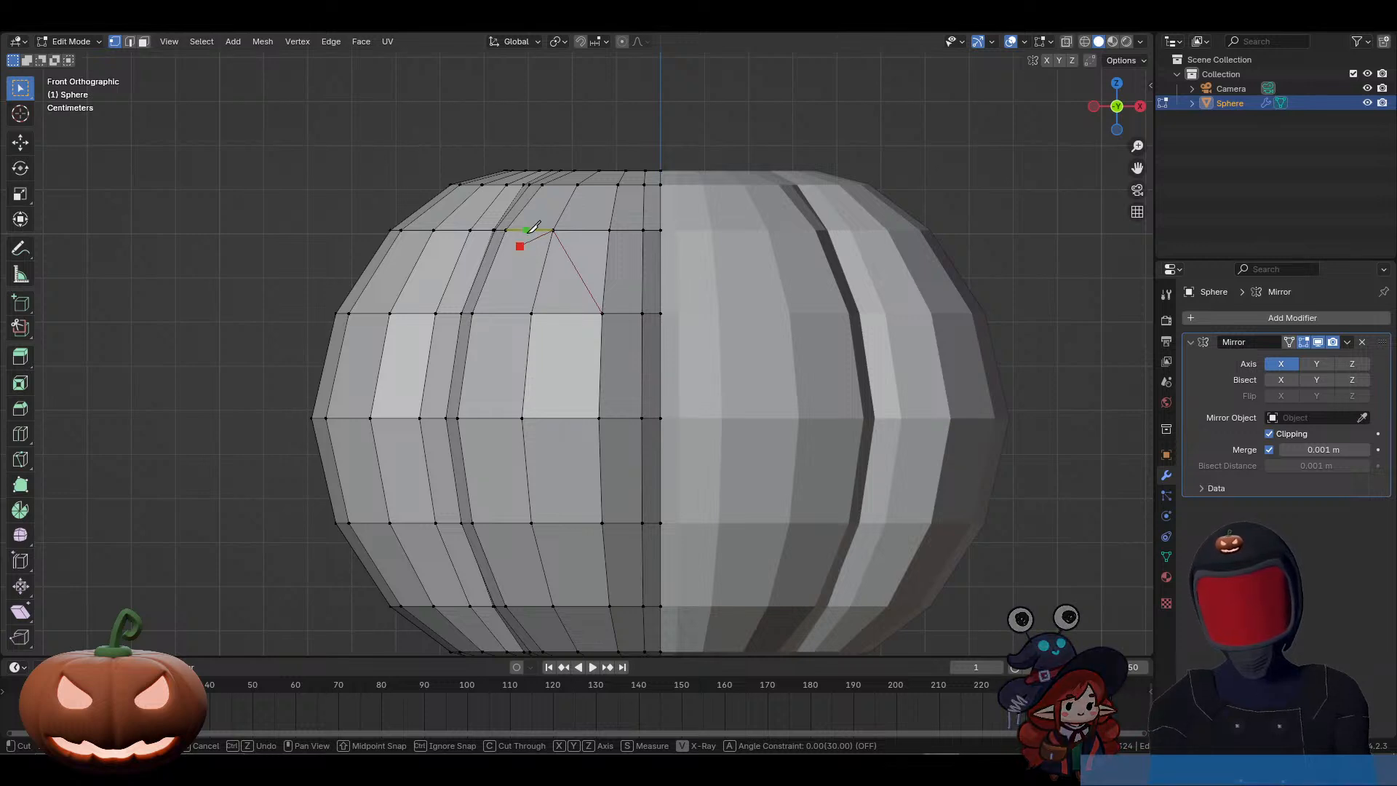
{"action": "left_click", "coordinate": [536, 230], "text": "ctrl"}
{"action": "middle_click_drag", "start_coordinate": [546, 225], "coordinate": [578, 262]}
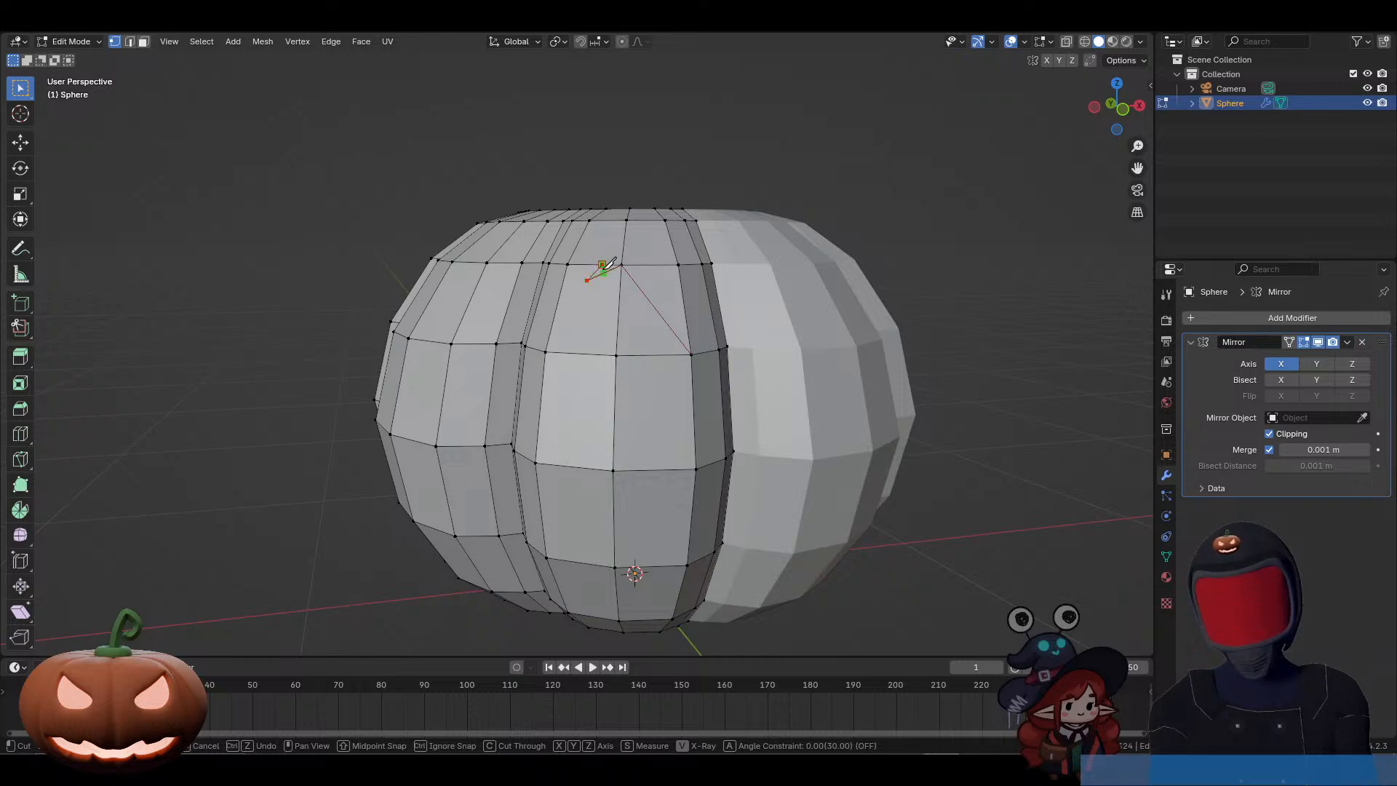
{"action": "left_click", "coordinate": [606, 272]}
{"action": "left_click", "coordinate": [581, 328], "text": "ctrl"}
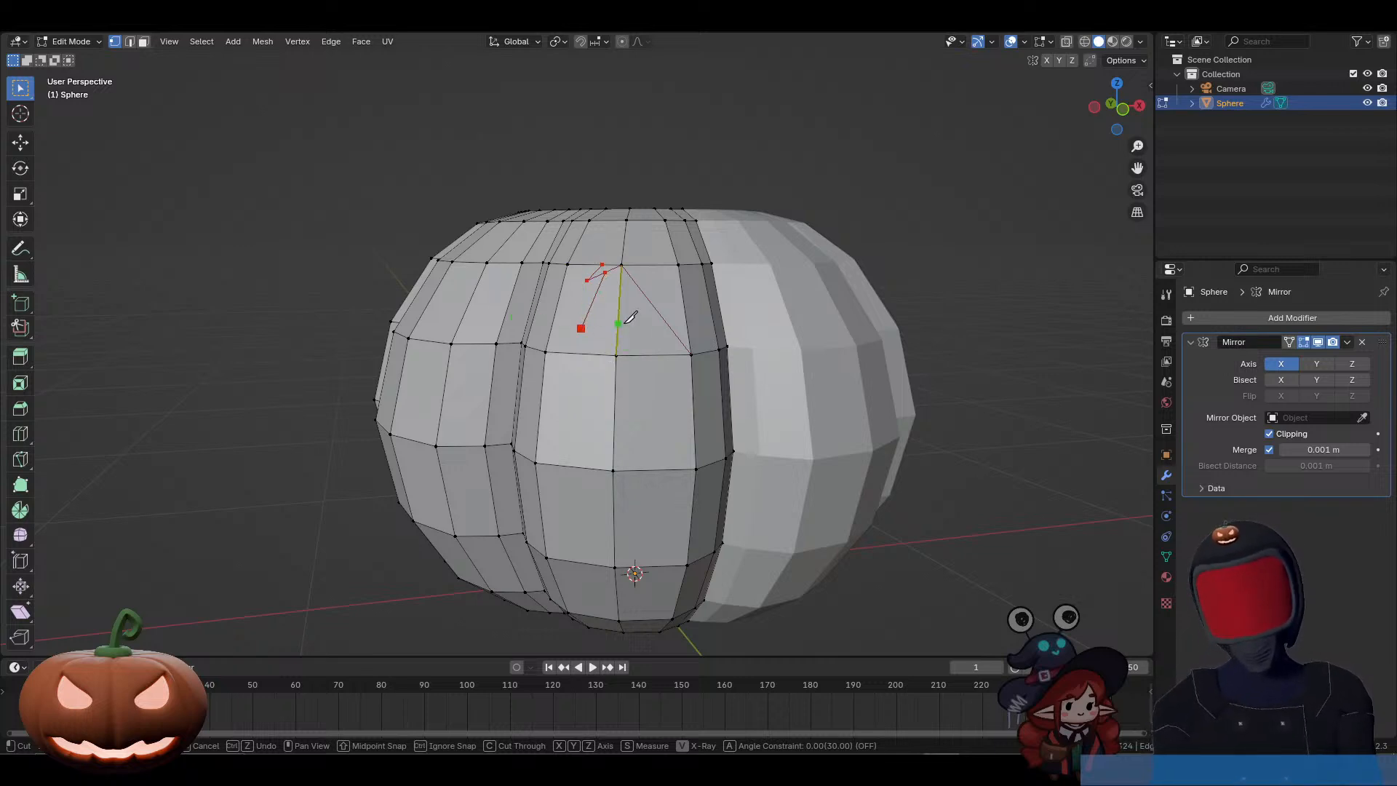
{"action": "key", "text": "Return"}
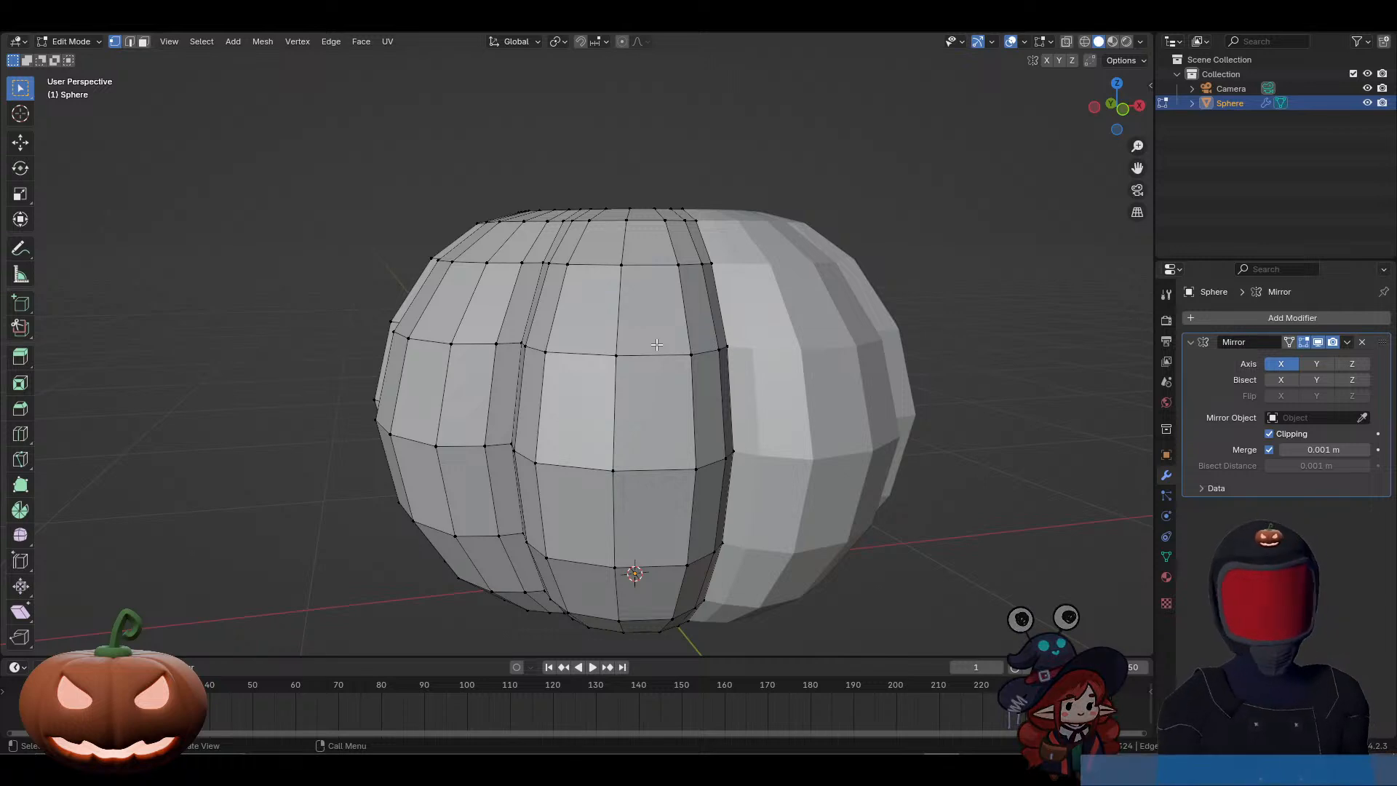
Step: In front orthographic view, knife-cut a closed, slanted five-cornered eye outline across the upper front faces, tapering to a point near the centre line
{"action": "key", "text": "KP_1"}
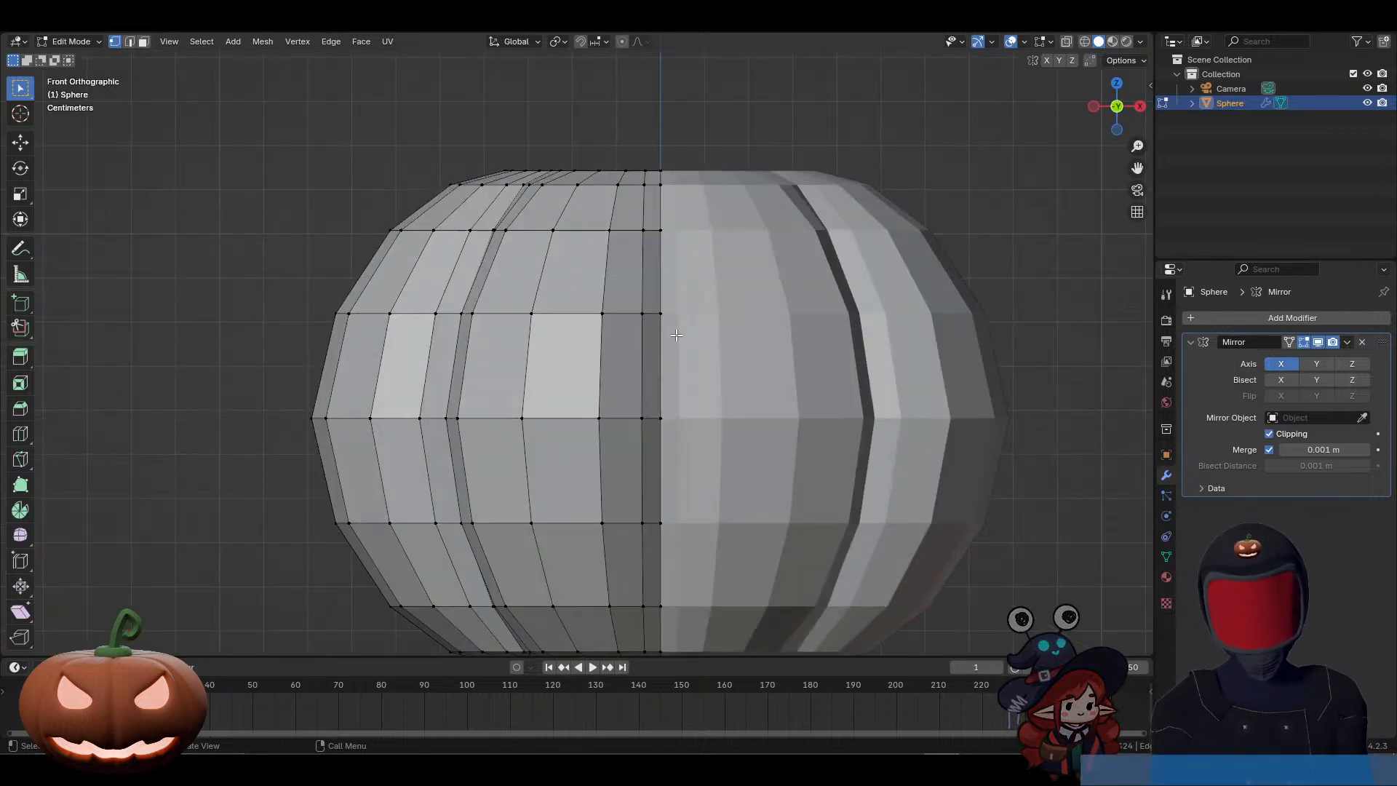
{"action": "key", "text": "k"}
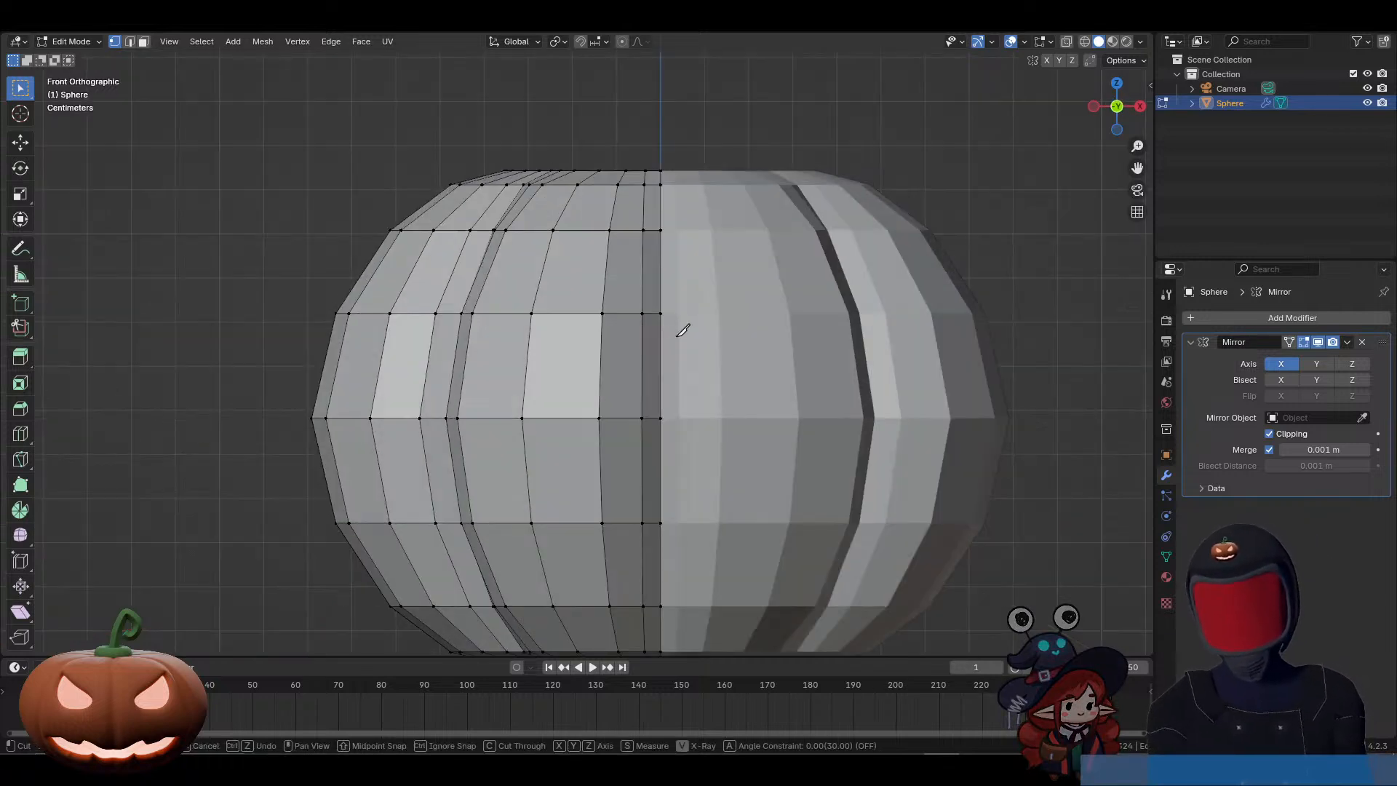
{"action": "left_click", "coordinate": [643, 312]}
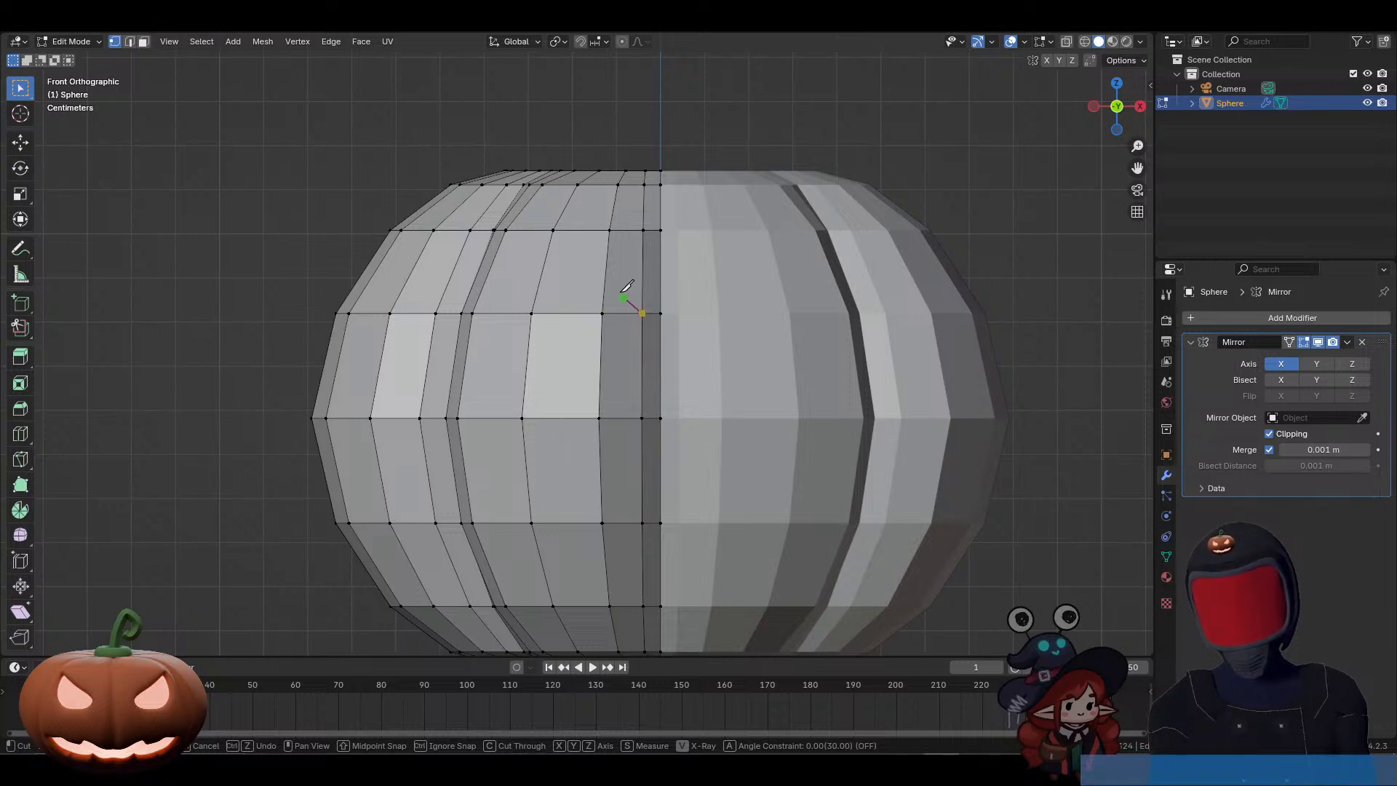
{"action": "left_click", "coordinate": [588, 268]}
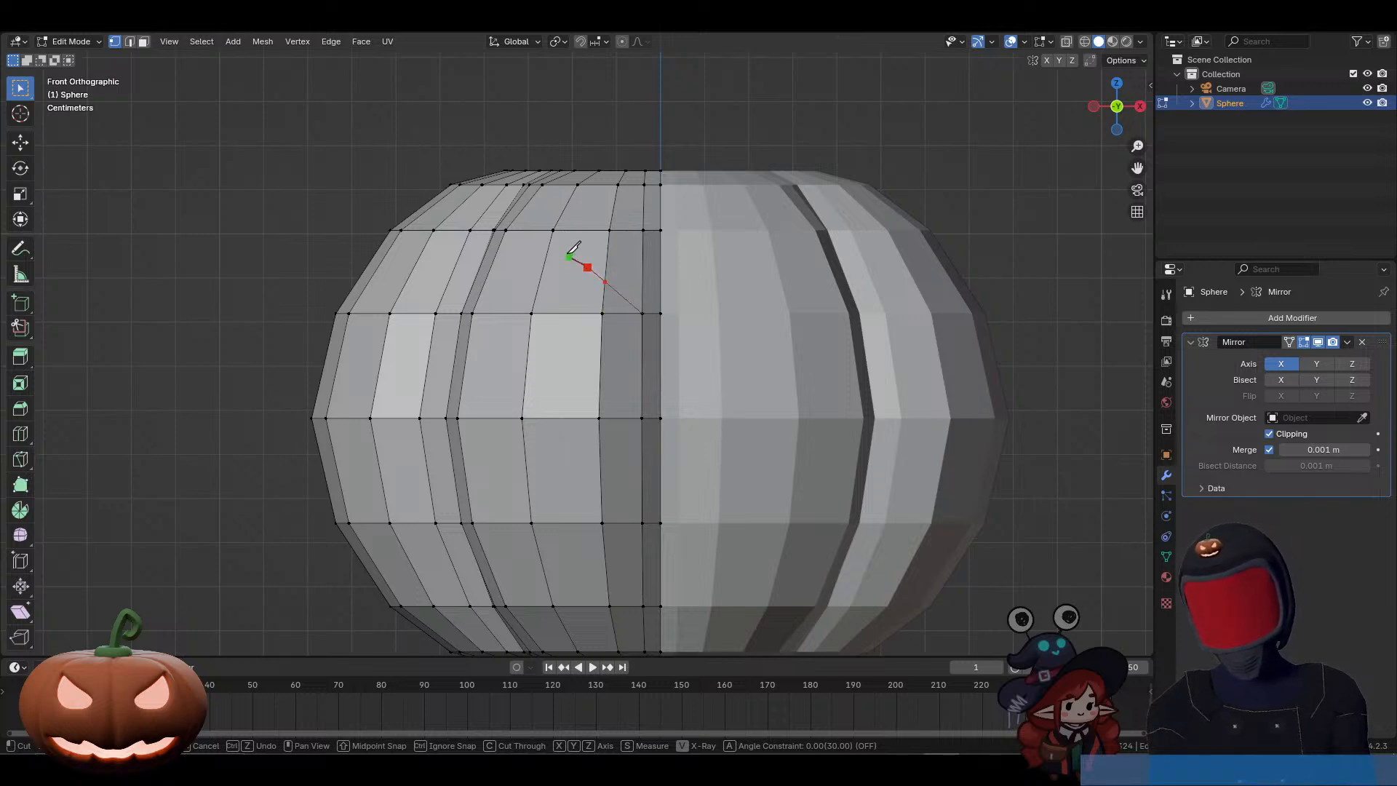
{"action": "left_click", "coordinate": [505, 230]}
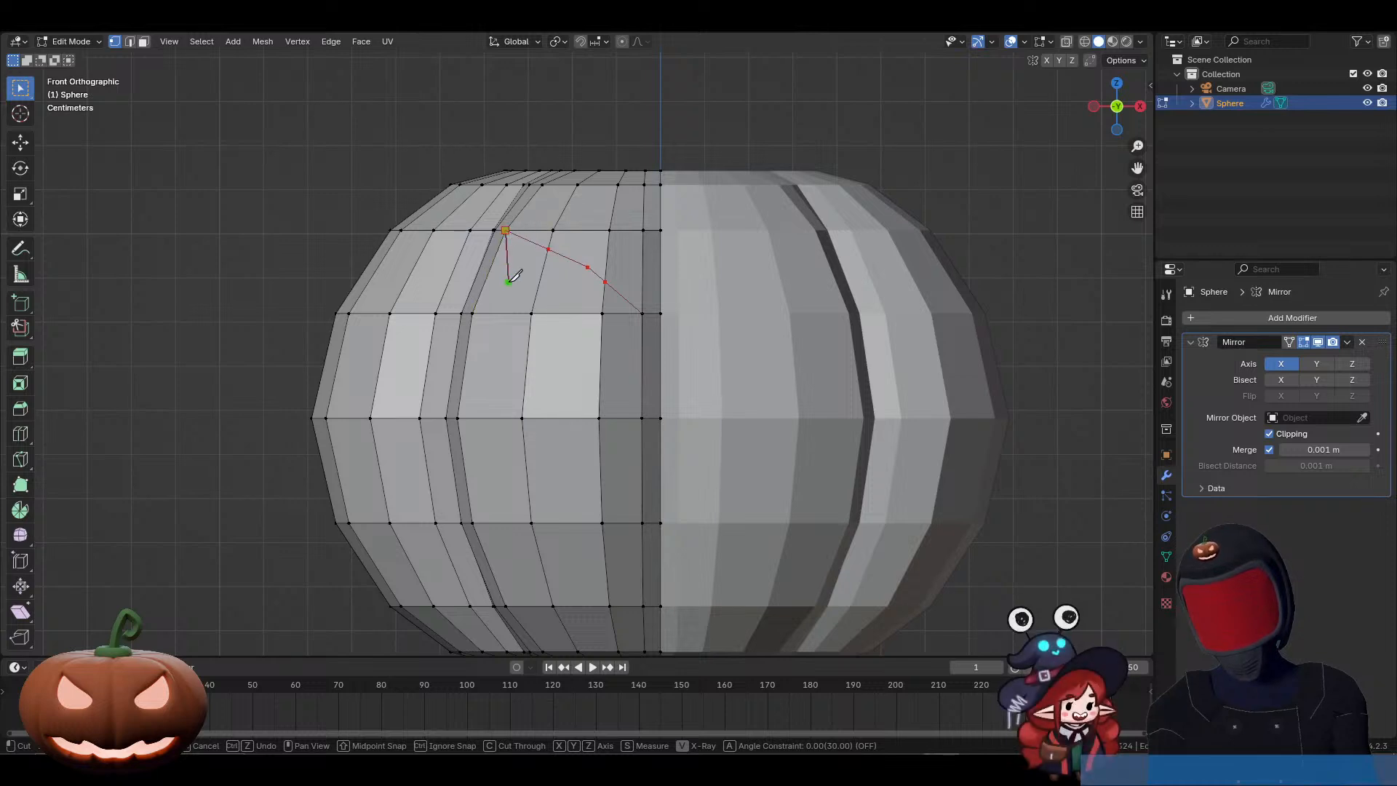
{"action": "left_click", "coordinate": [504, 287]}
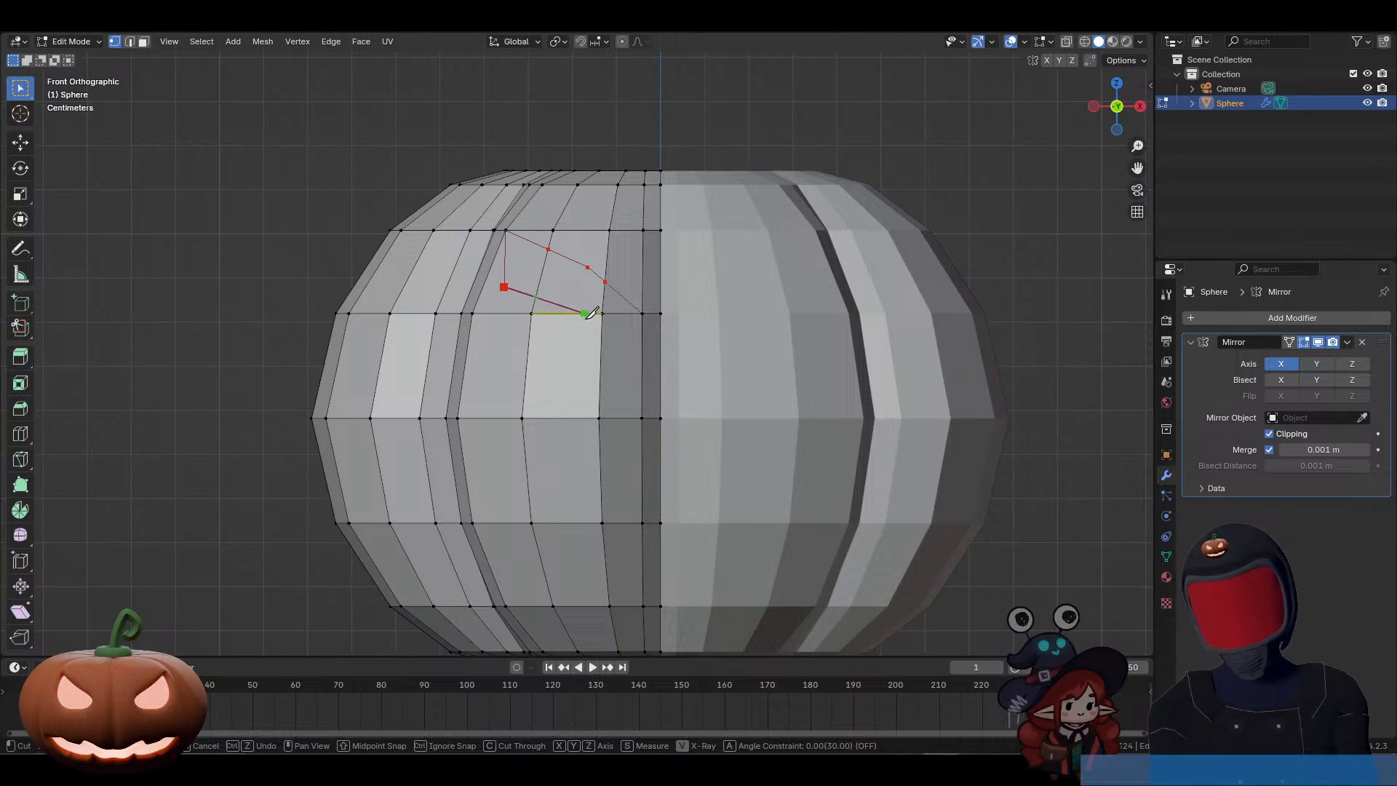
{"action": "left_click", "coordinate": [589, 339]}
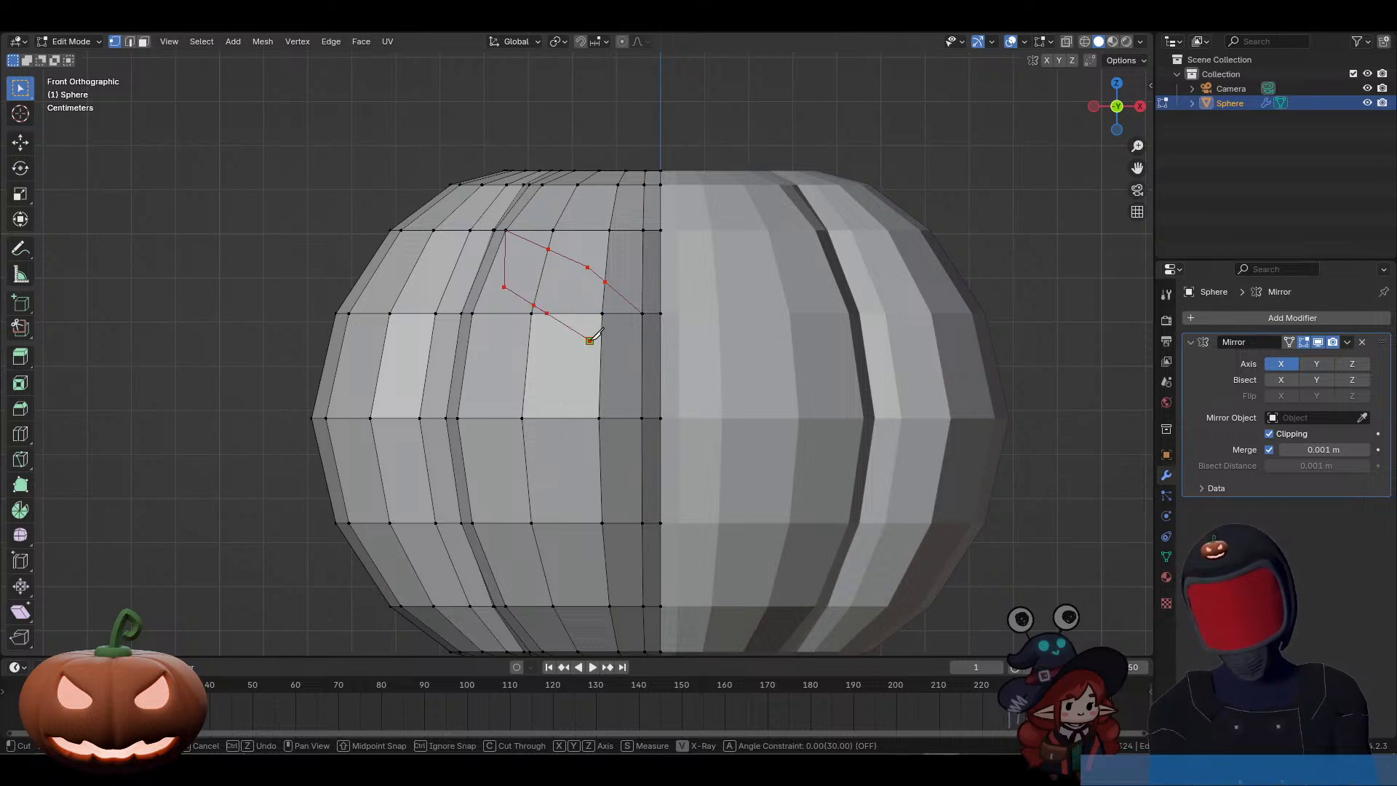
{"action": "left_click", "coordinate": [642, 313]}
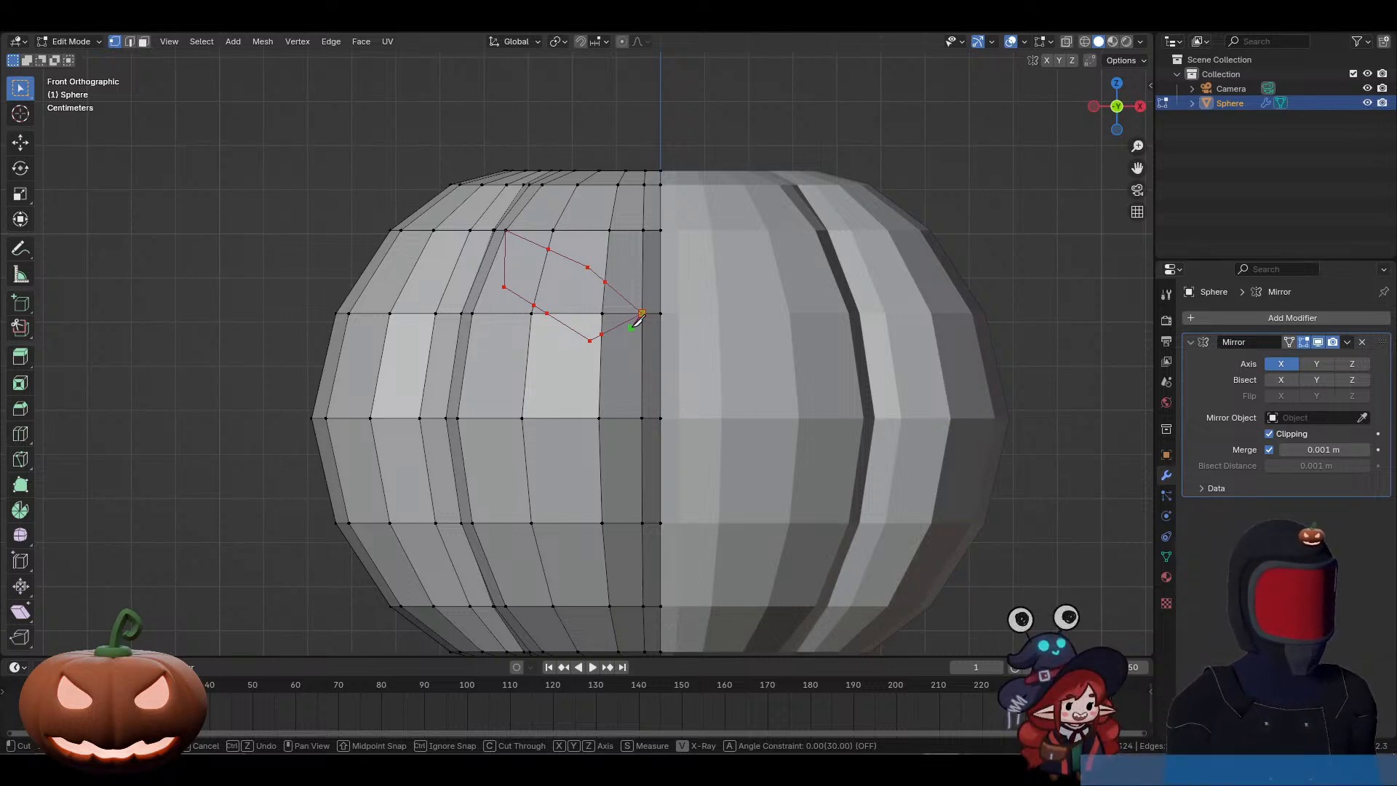
{"action": "key", "text": "Return"}
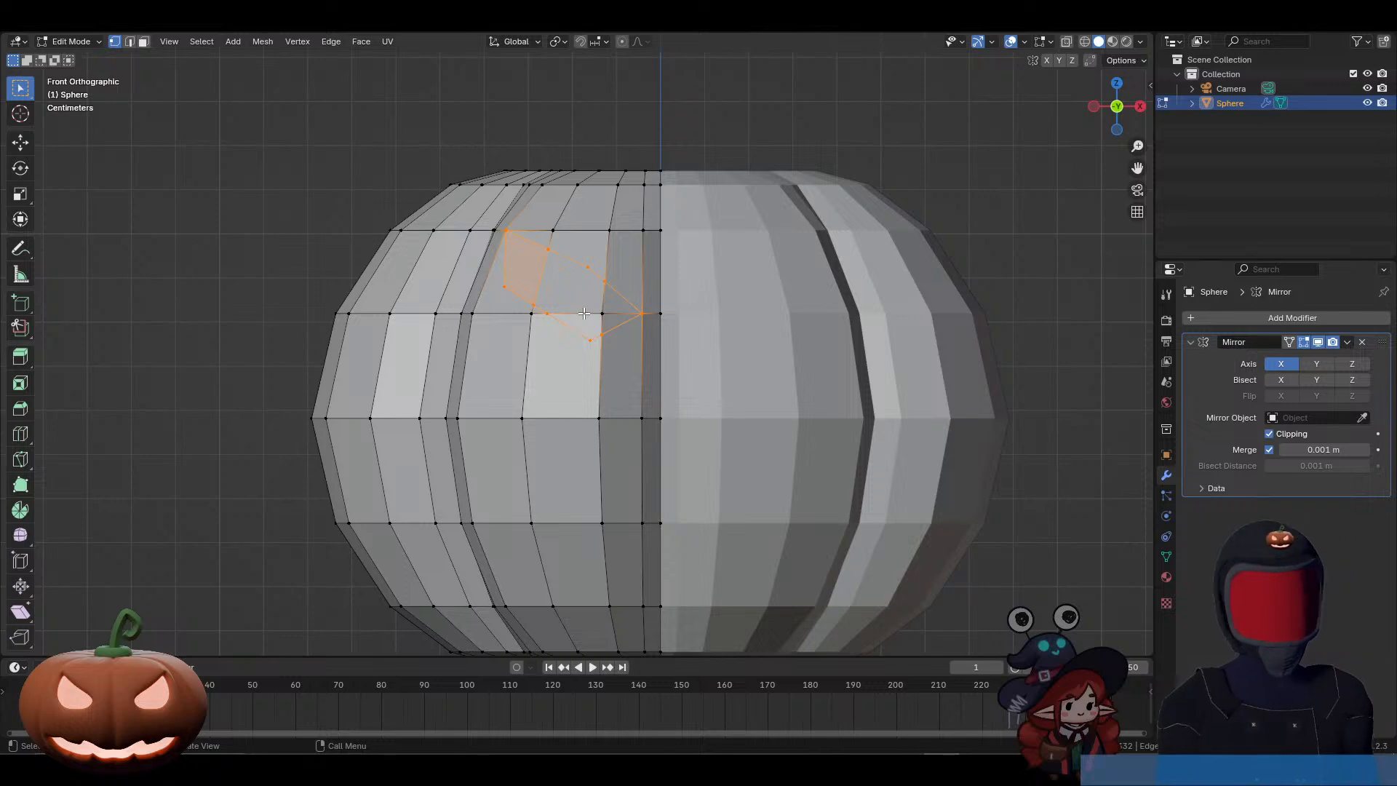
Step: Select all faces inside the cut eye outline in face select mode and delete them to open the eye hole
{"action": "key", "text": "3"}
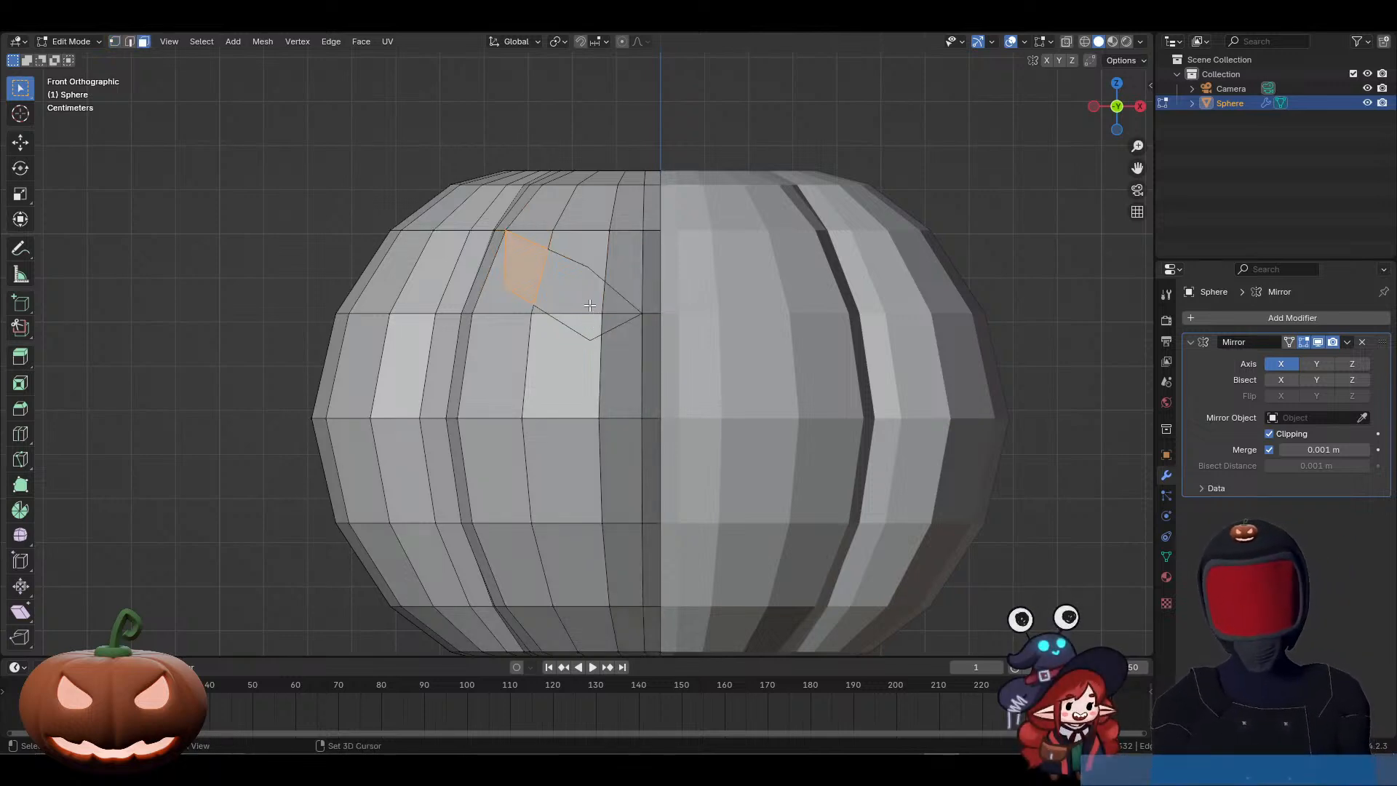
{"action": "left_click", "coordinate": [583, 296], "text": "shift"}
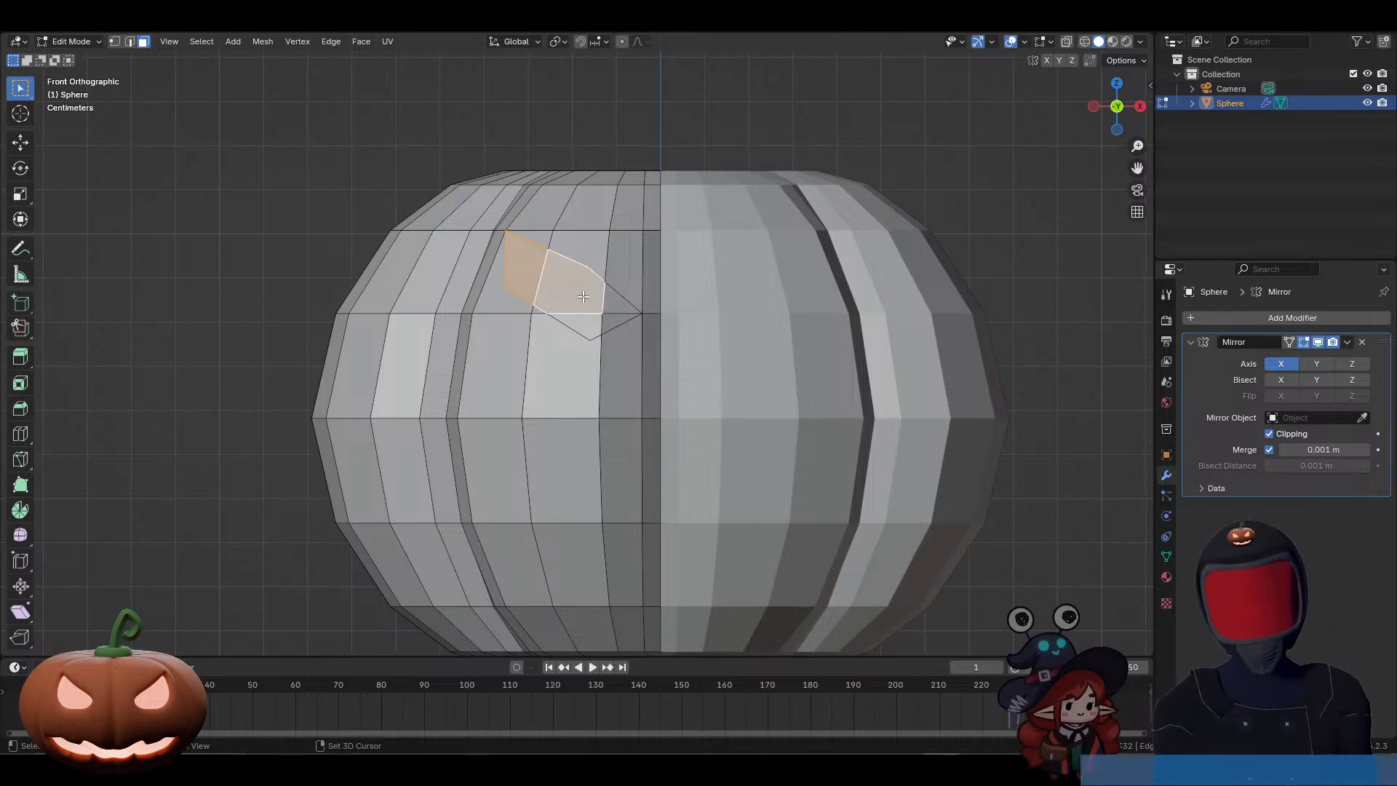
{"action": "left_click", "coordinate": [589, 328], "text": "shift"}
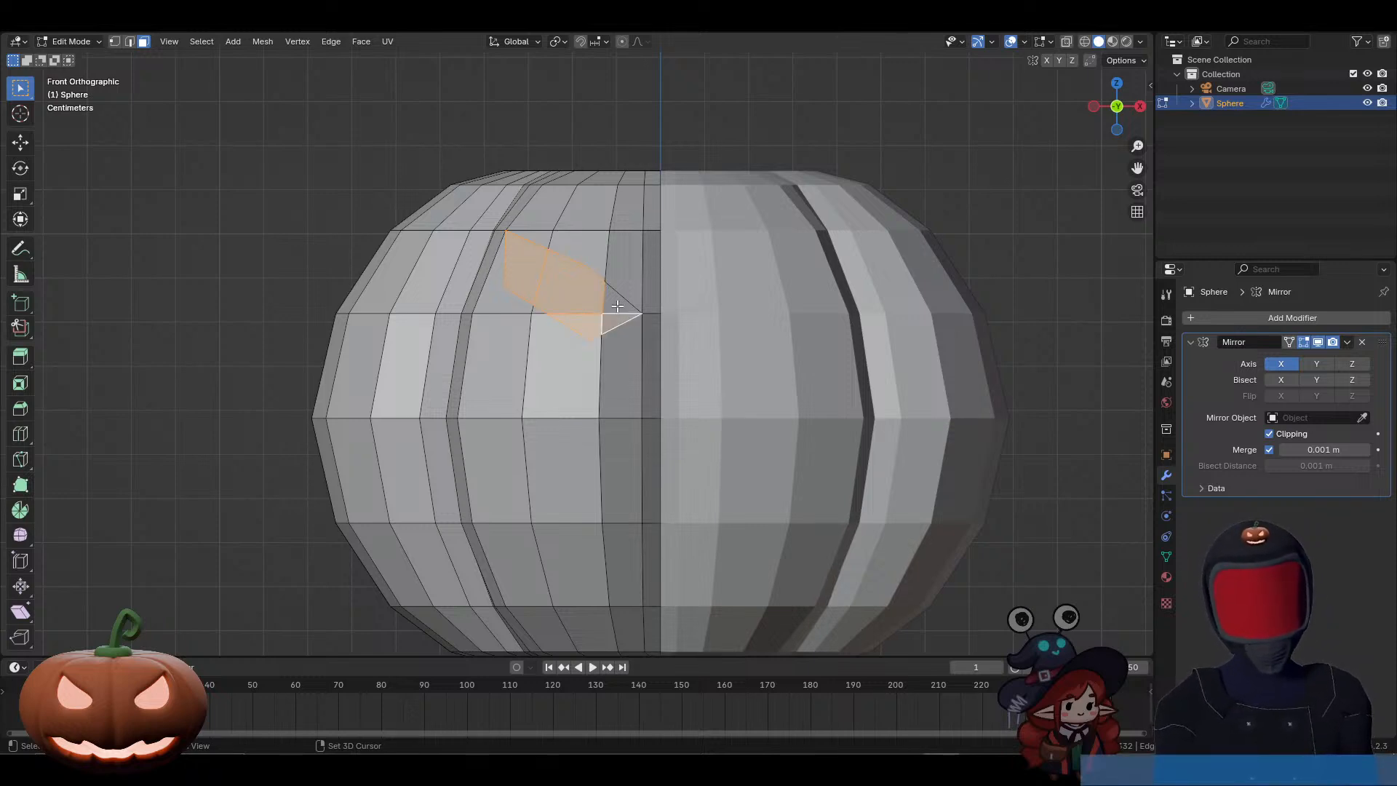
{"action": "left_click", "coordinate": [618, 305], "text": "shift"}
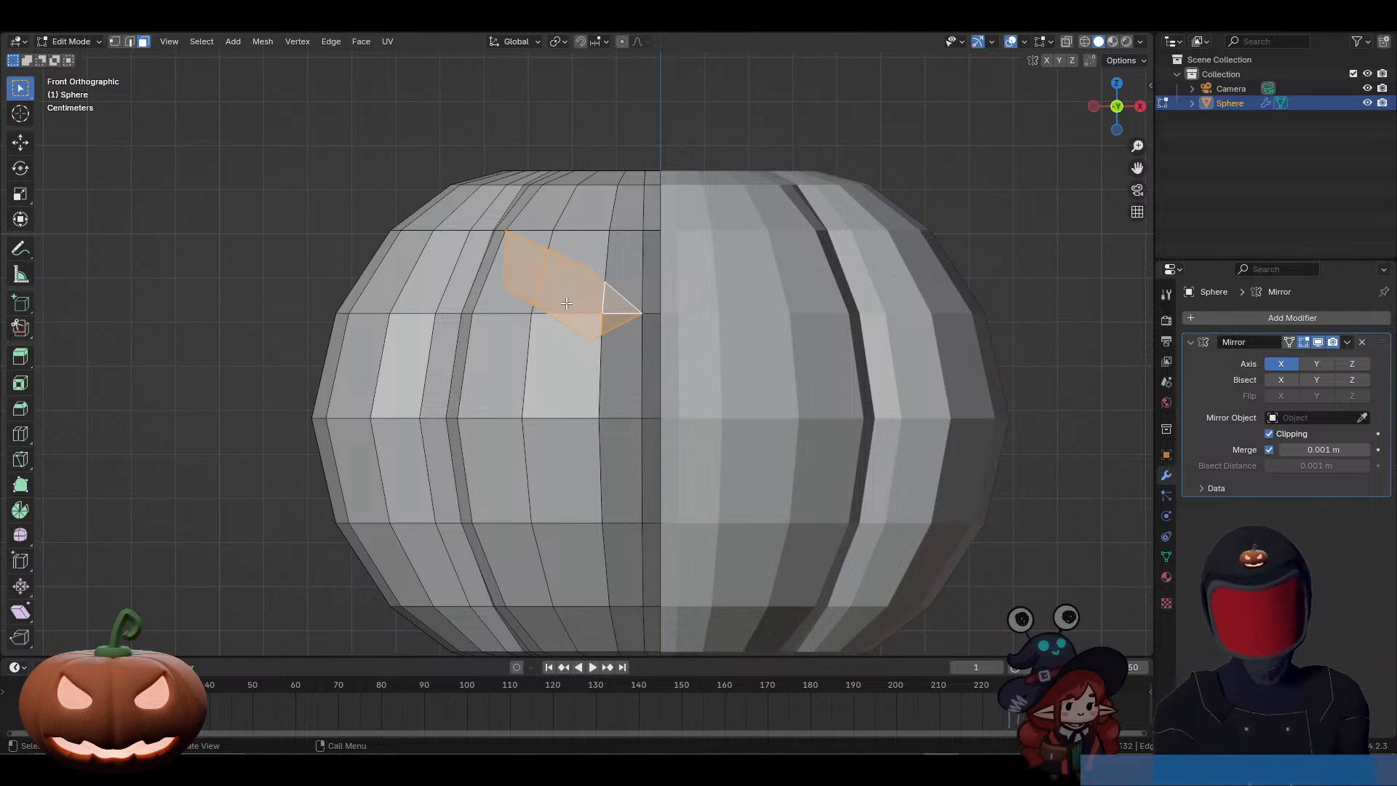
{"action": "key", "text": "x"}
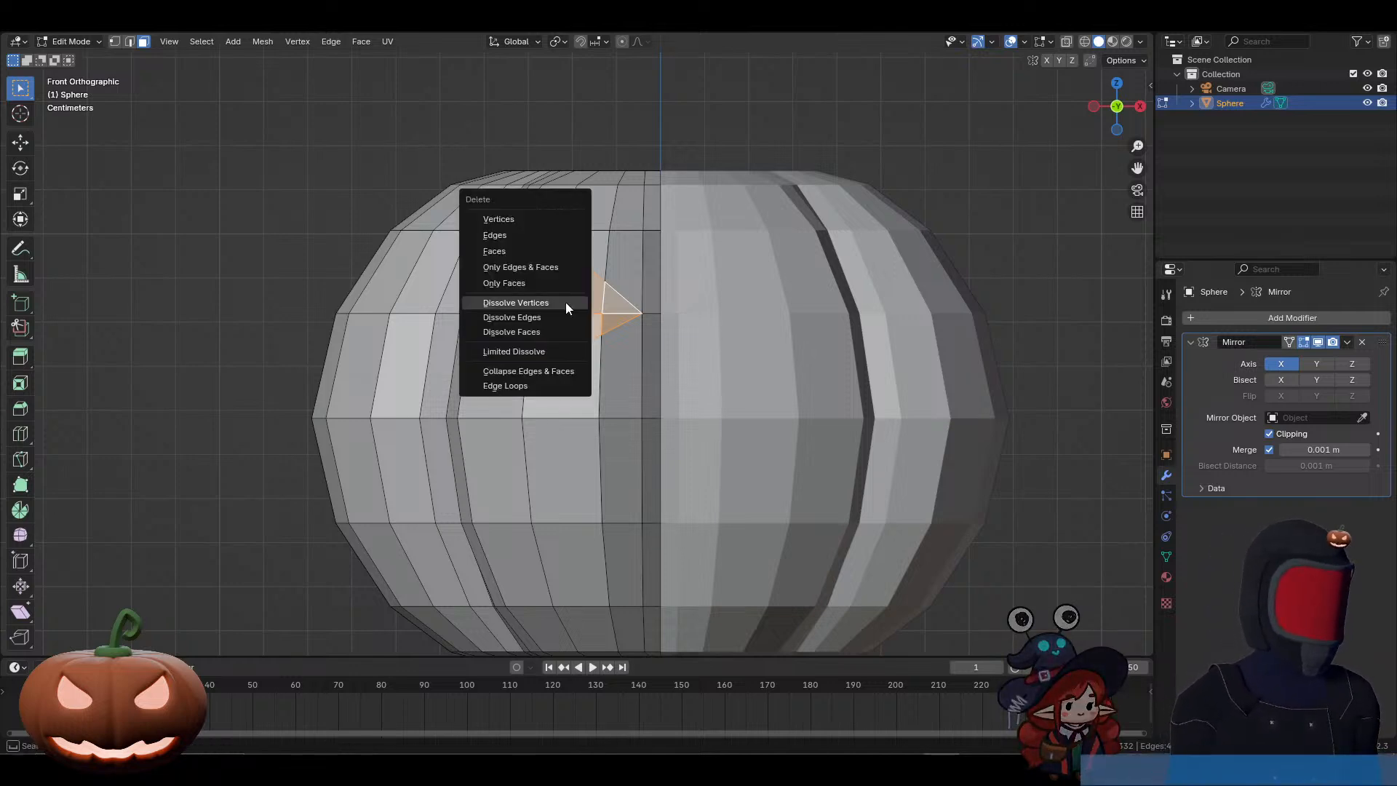
{"action": "left_click", "coordinate": [531, 249]}
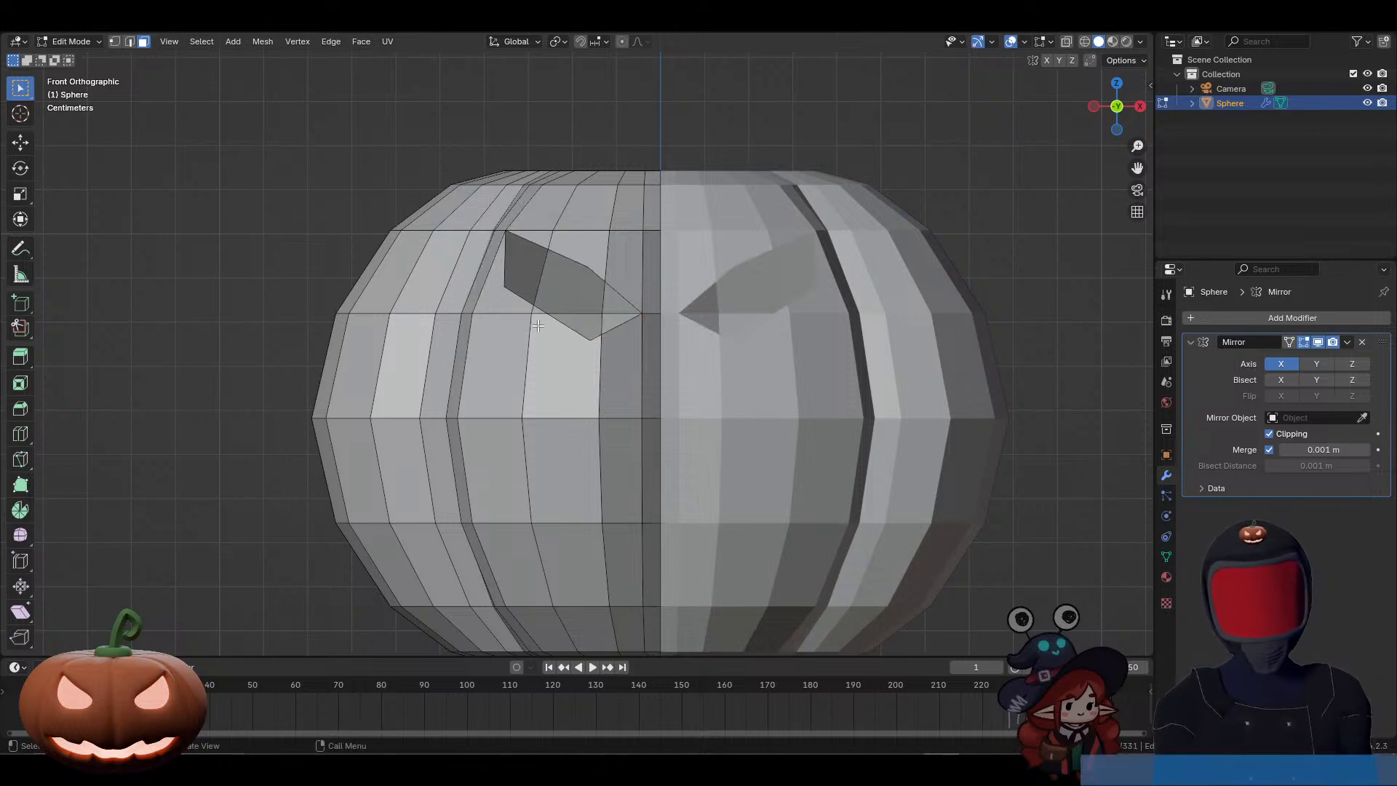
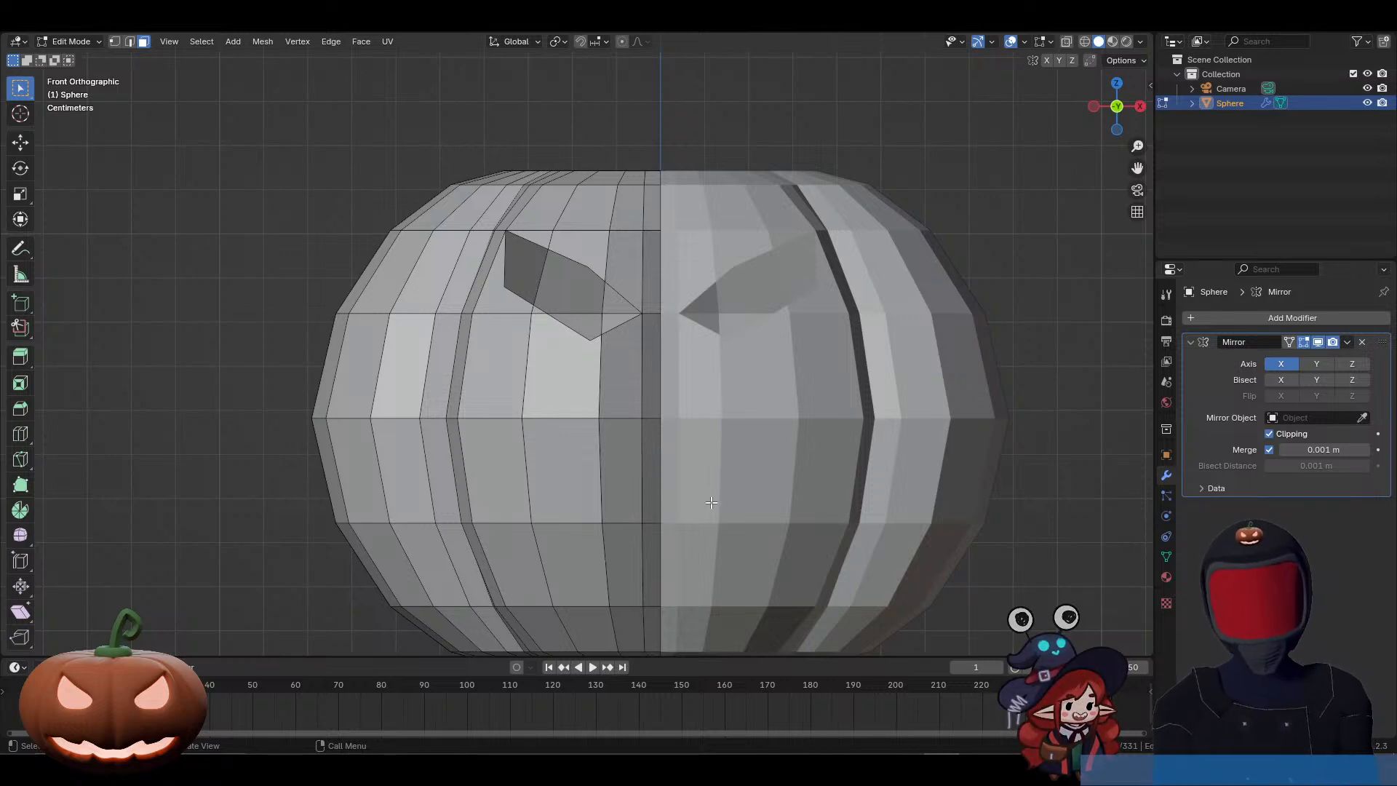
Step: Knife-cut a zigzag half-mouth outline below the eye, from the centre line out to the first groove and back to the centre line
{"action": "key", "text": "k"}
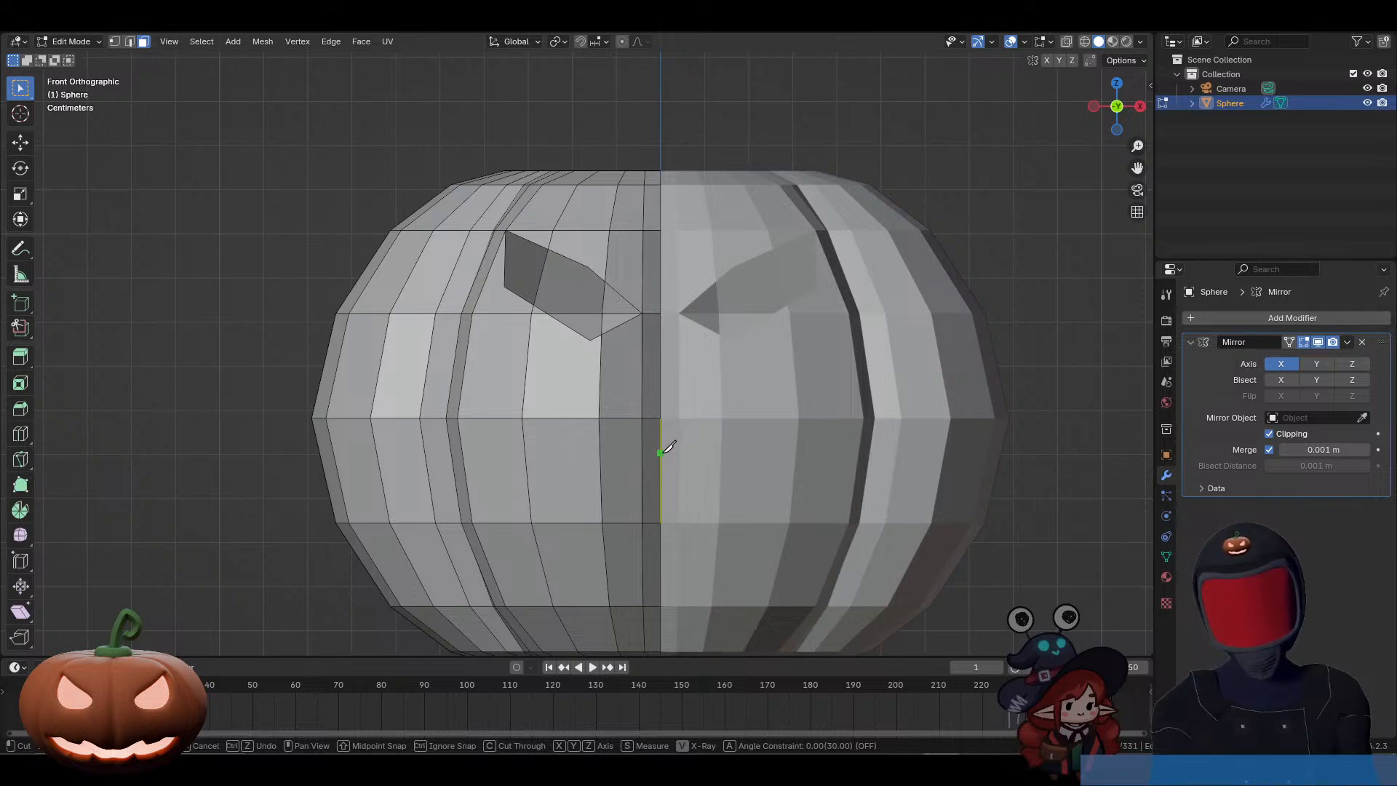
{"action": "left_click", "coordinate": [659, 464]}
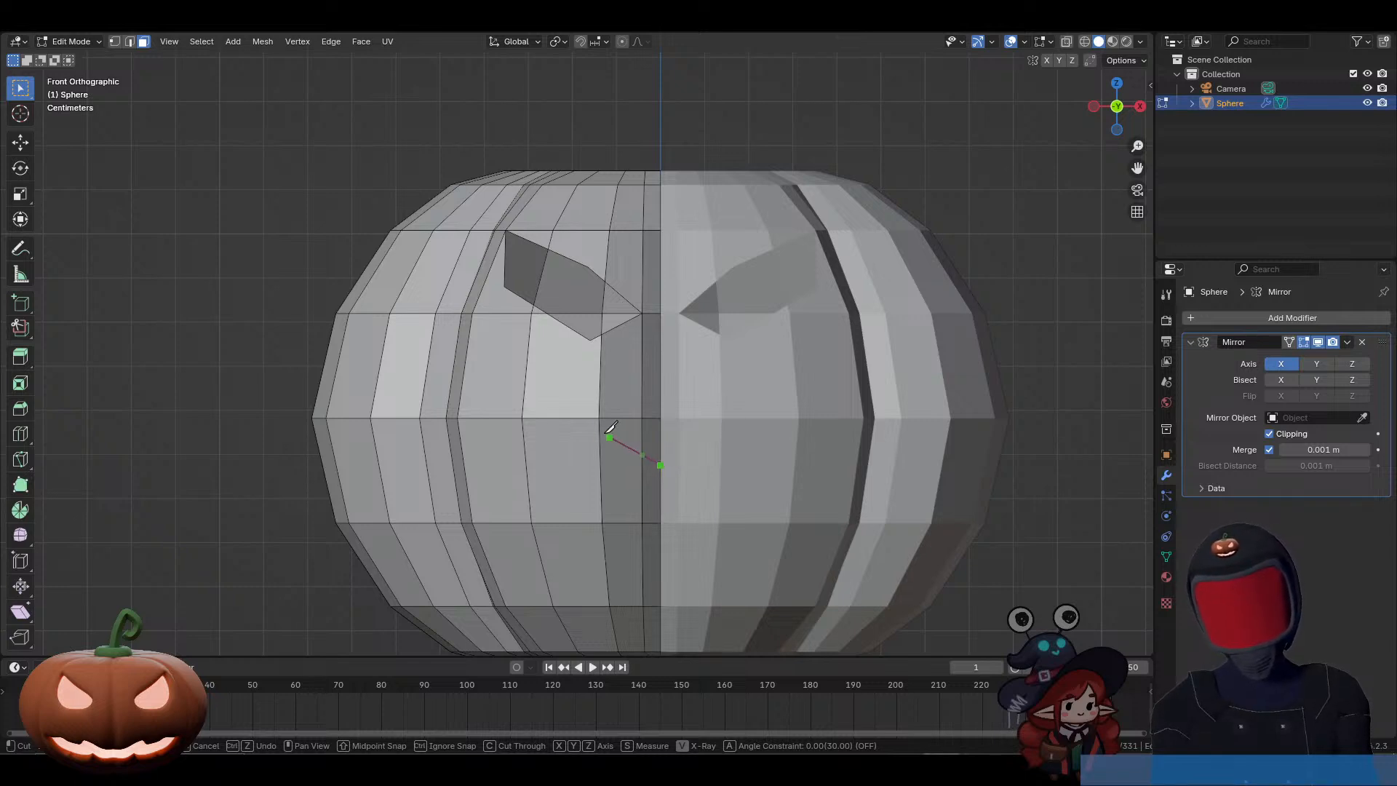
{"action": "left_click", "coordinate": [598, 419]}
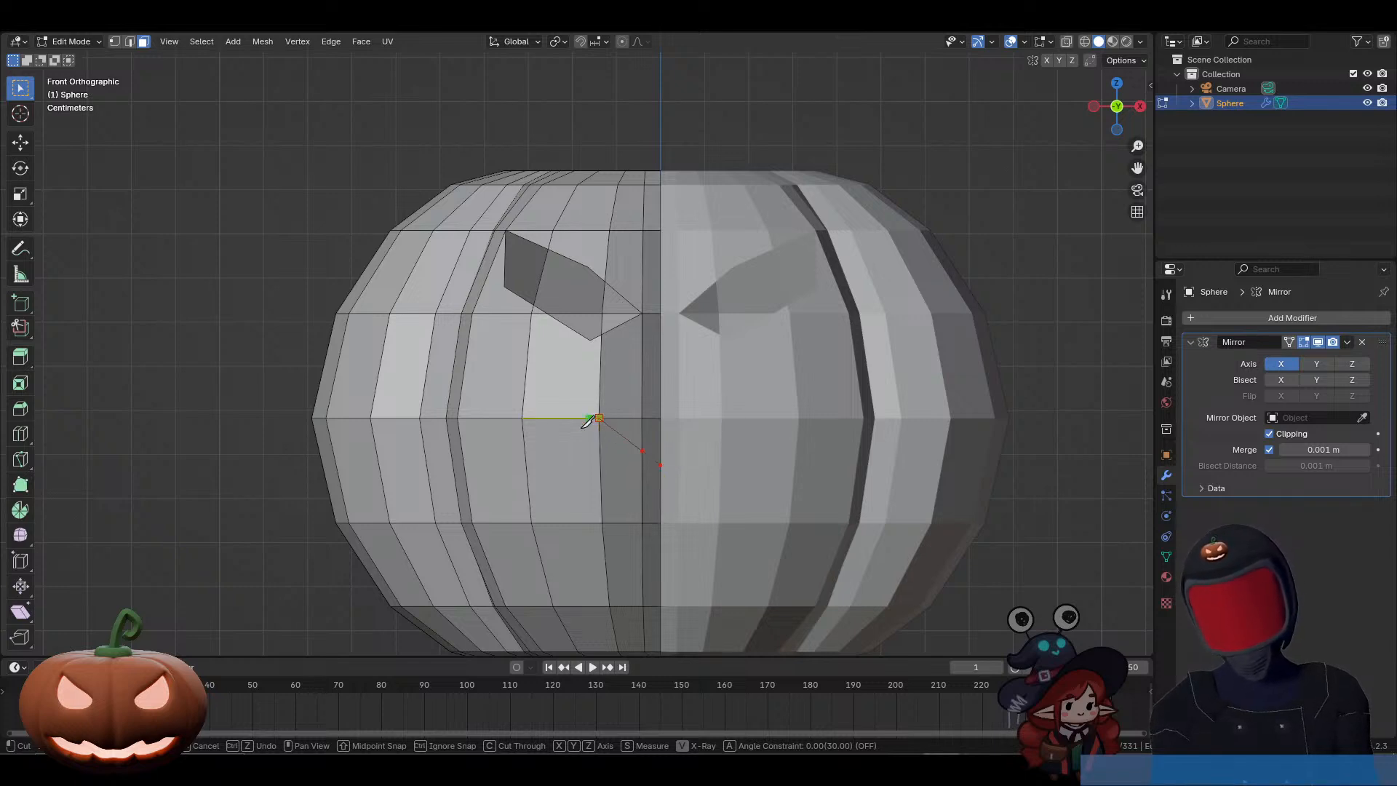
{"action": "left_click", "coordinate": [551, 445]}
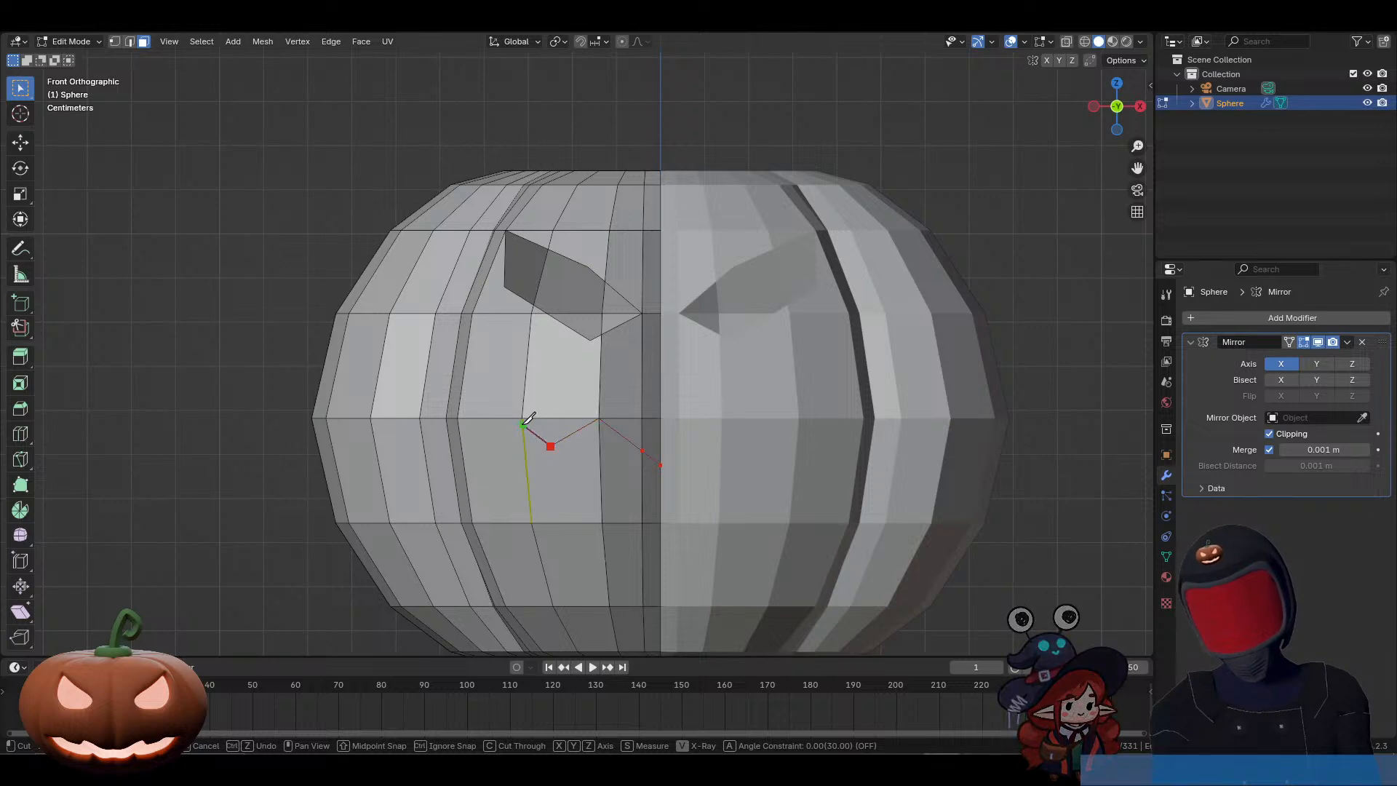
{"action": "left_click", "coordinate": [493, 393]}
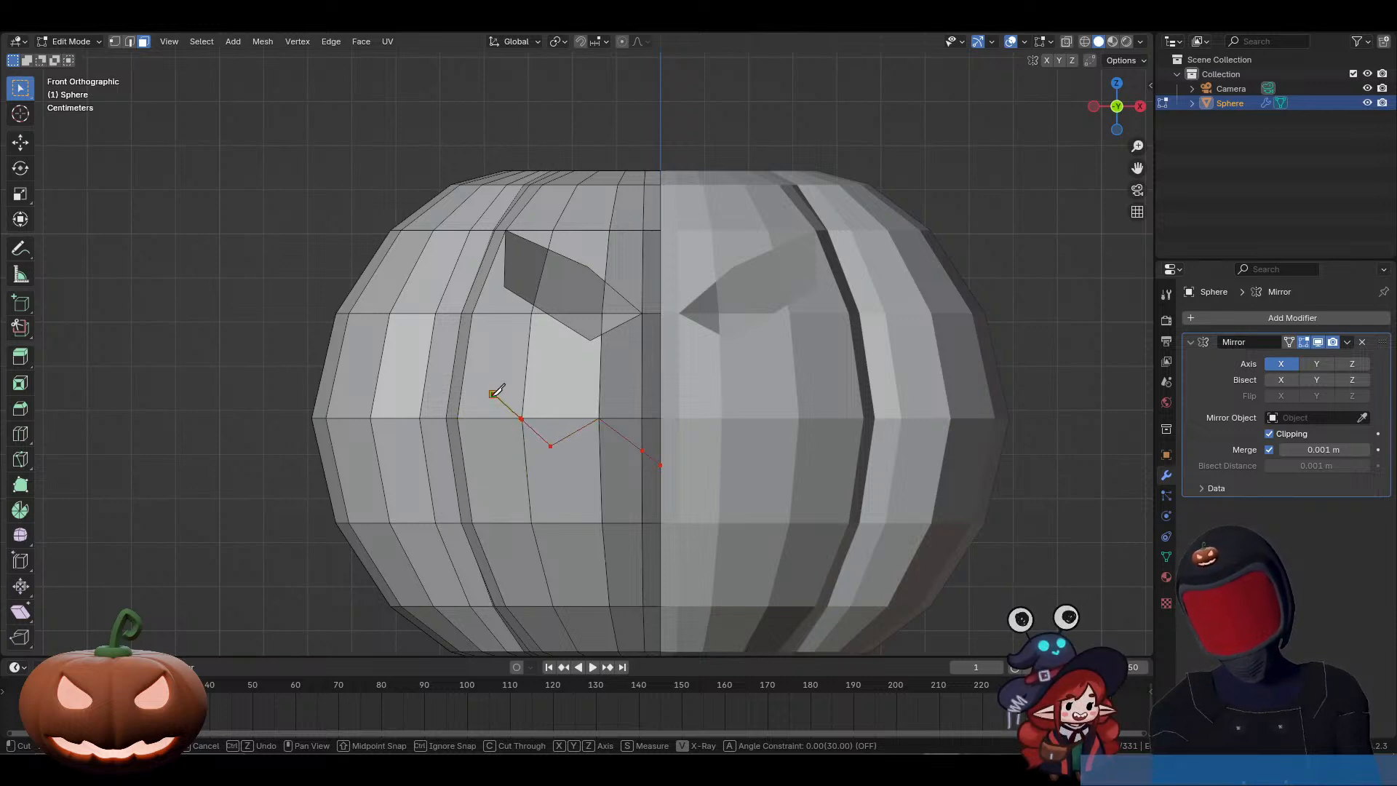
{"action": "left_click", "coordinate": [460, 433]}
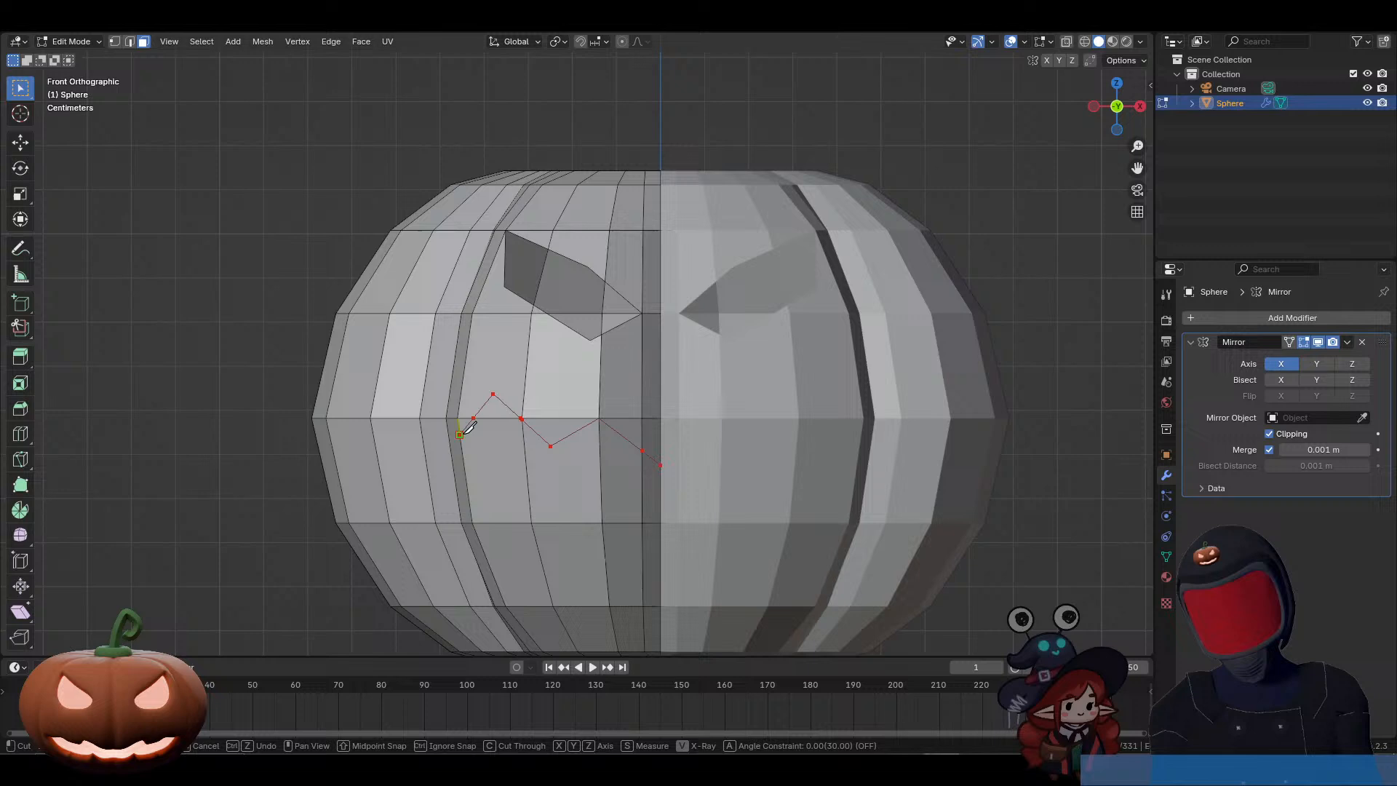
{"action": "left_click", "coordinate": [531, 520]}
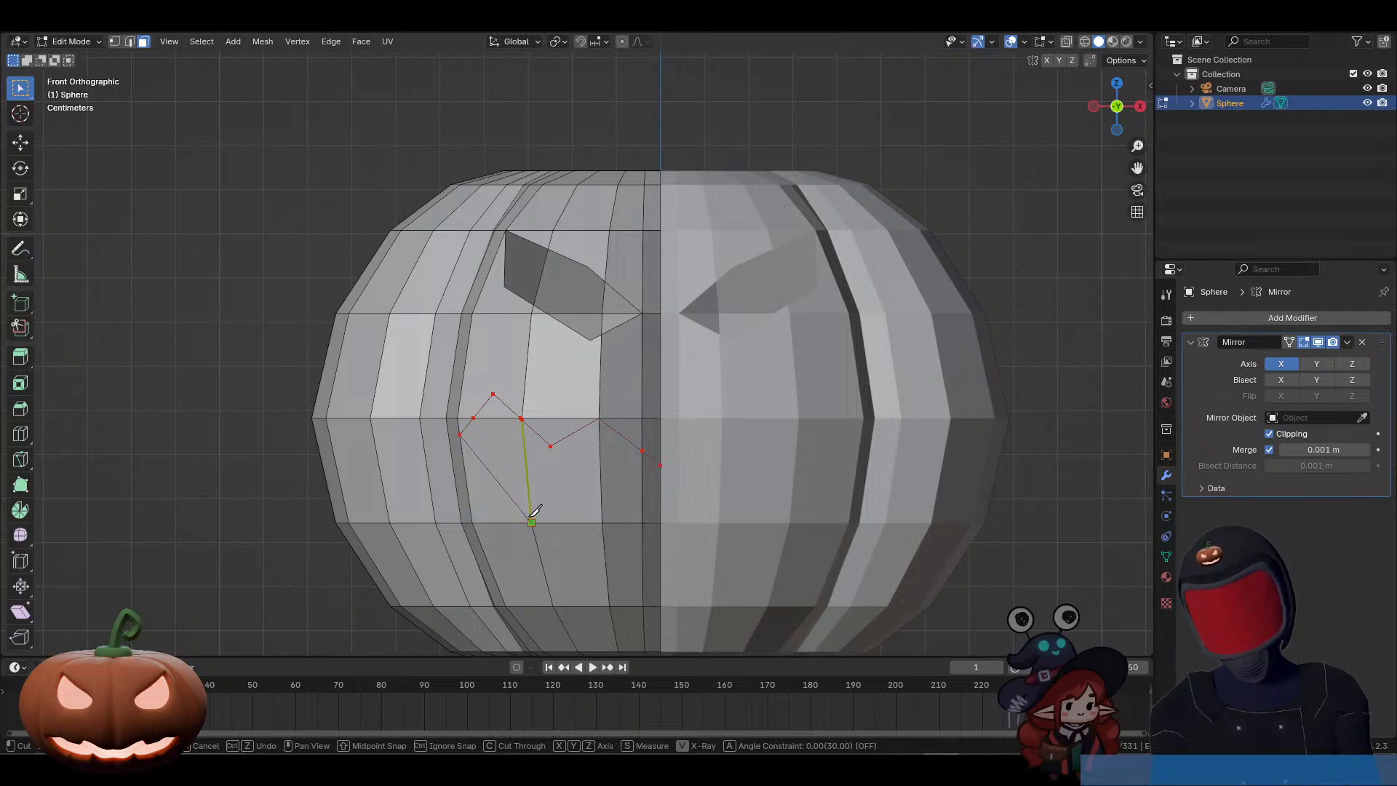
{"action": "left_click", "coordinate": [600, 484]}
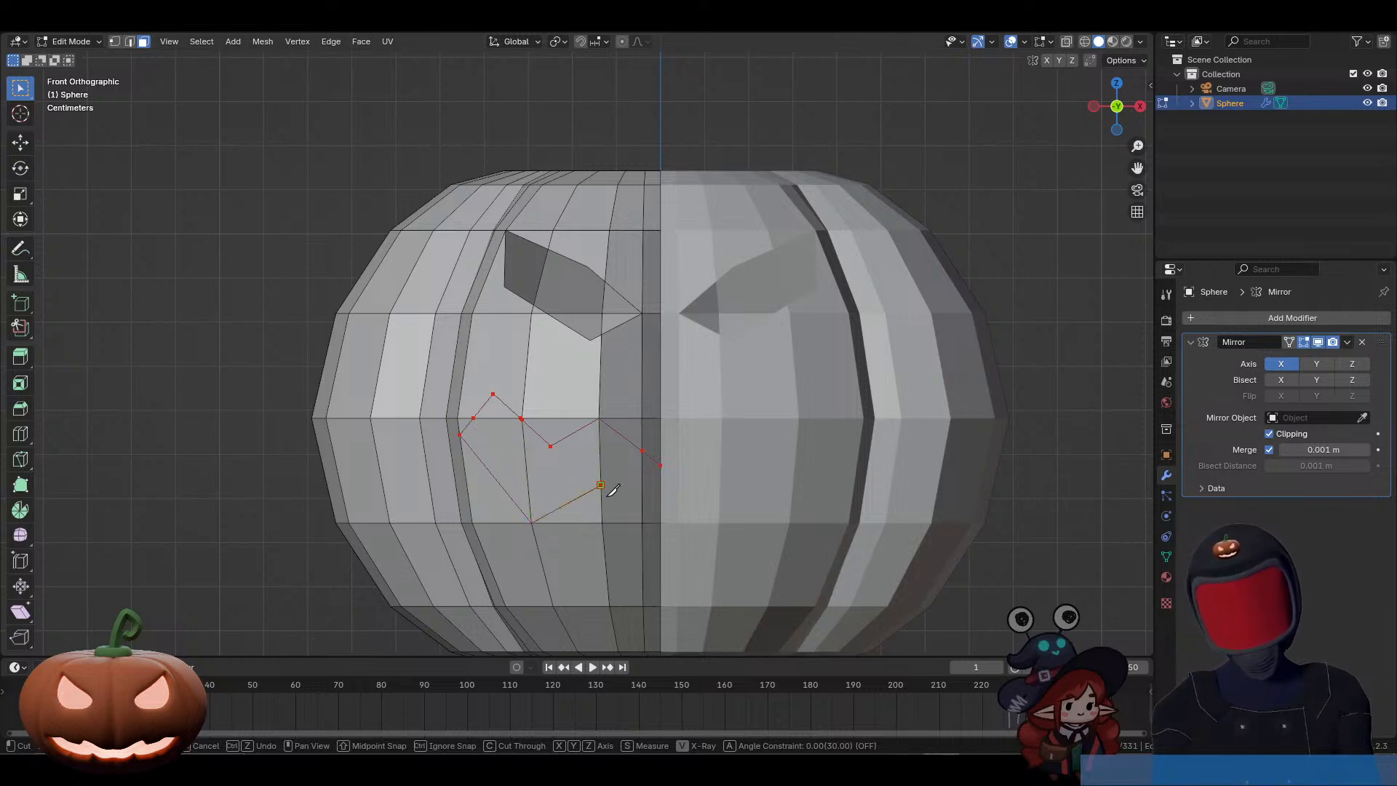
{"action": "left_click", "coordinate": [642, 521]}
{"action": "left_click", "coordinate": [660, 509]}
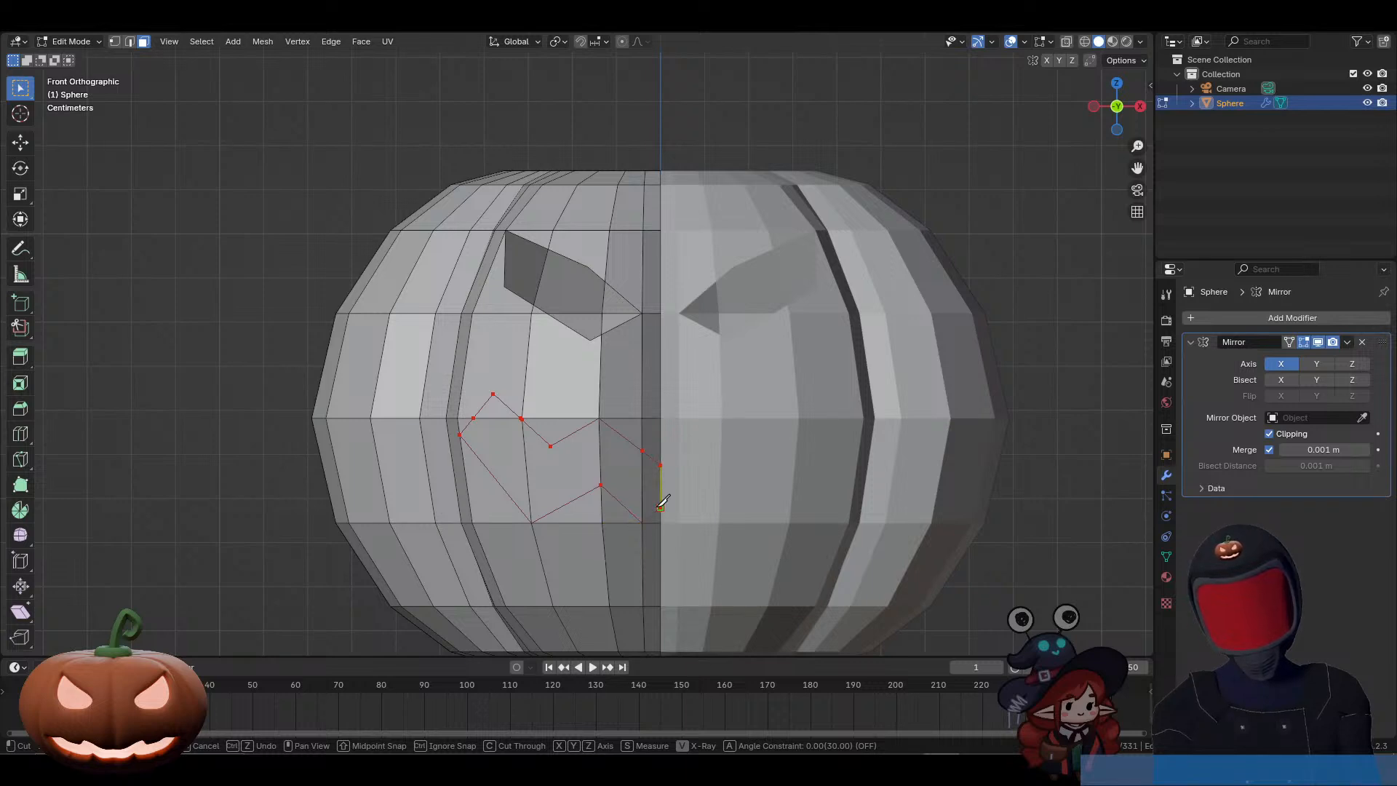
{"action": "key", "text": "Return"}
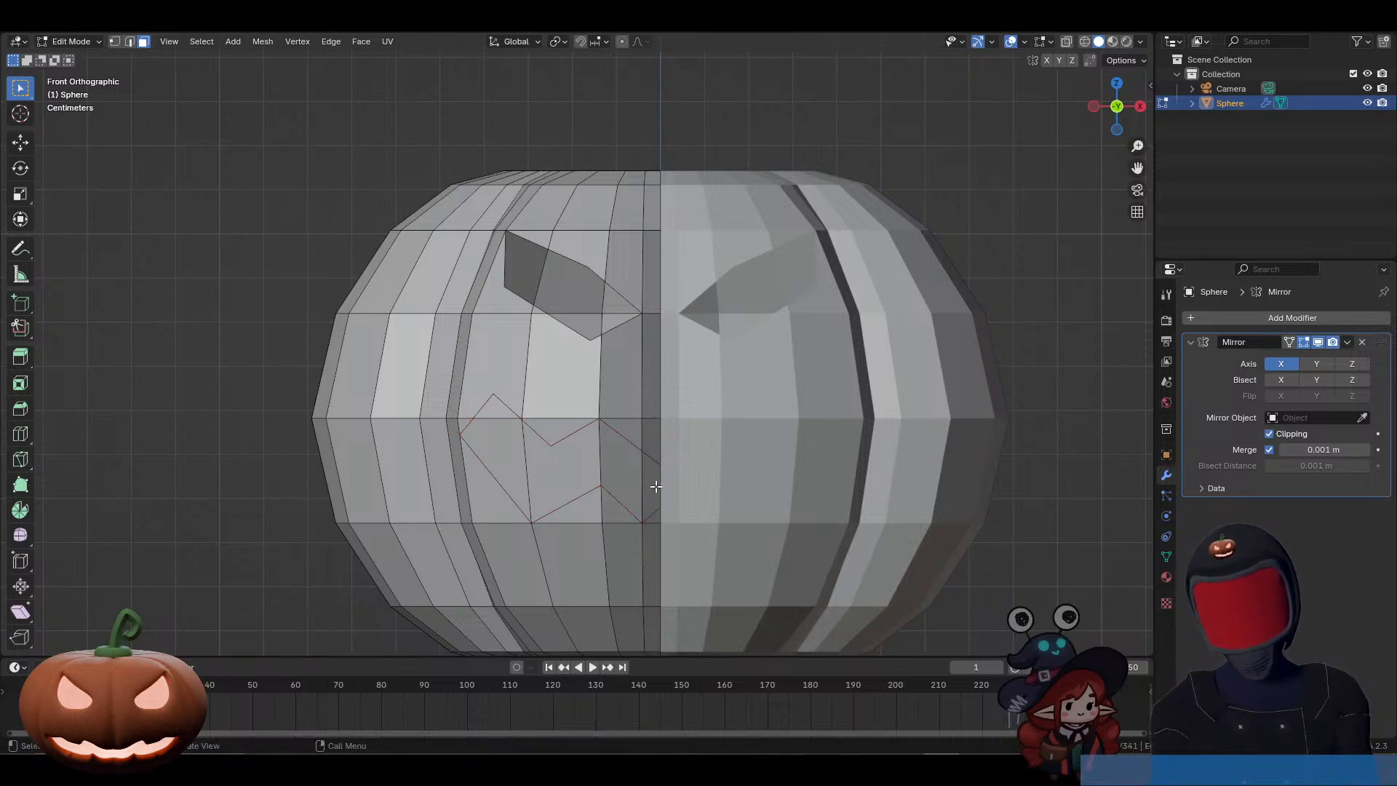
Step: Select the faces inside the cut mouth outline and delete them to open the jagged mouth hole
{"action": "left_click", "coordinate": [652, 486]}
{"action": "left_click", "coordinate": [620, 469], "text": "shift"}
{"action": "left_click", "coordinate": [536, 481], "text": "shift"}
{"action": "left_click", "coordinate": [514, 461], "text": "shift"}
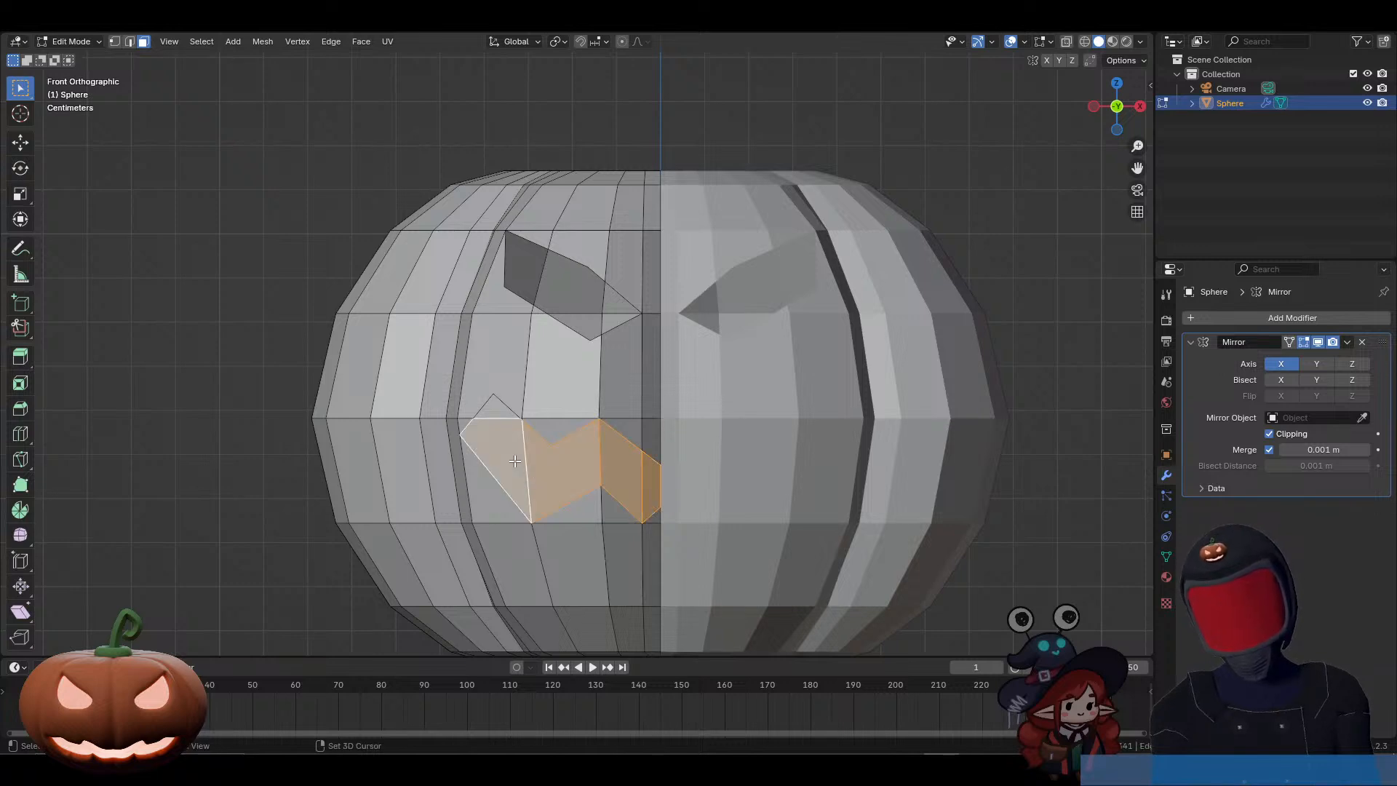
{"action": "key", "text": "x"}
{"action": "left_click", "coordinate": [530, 432]}
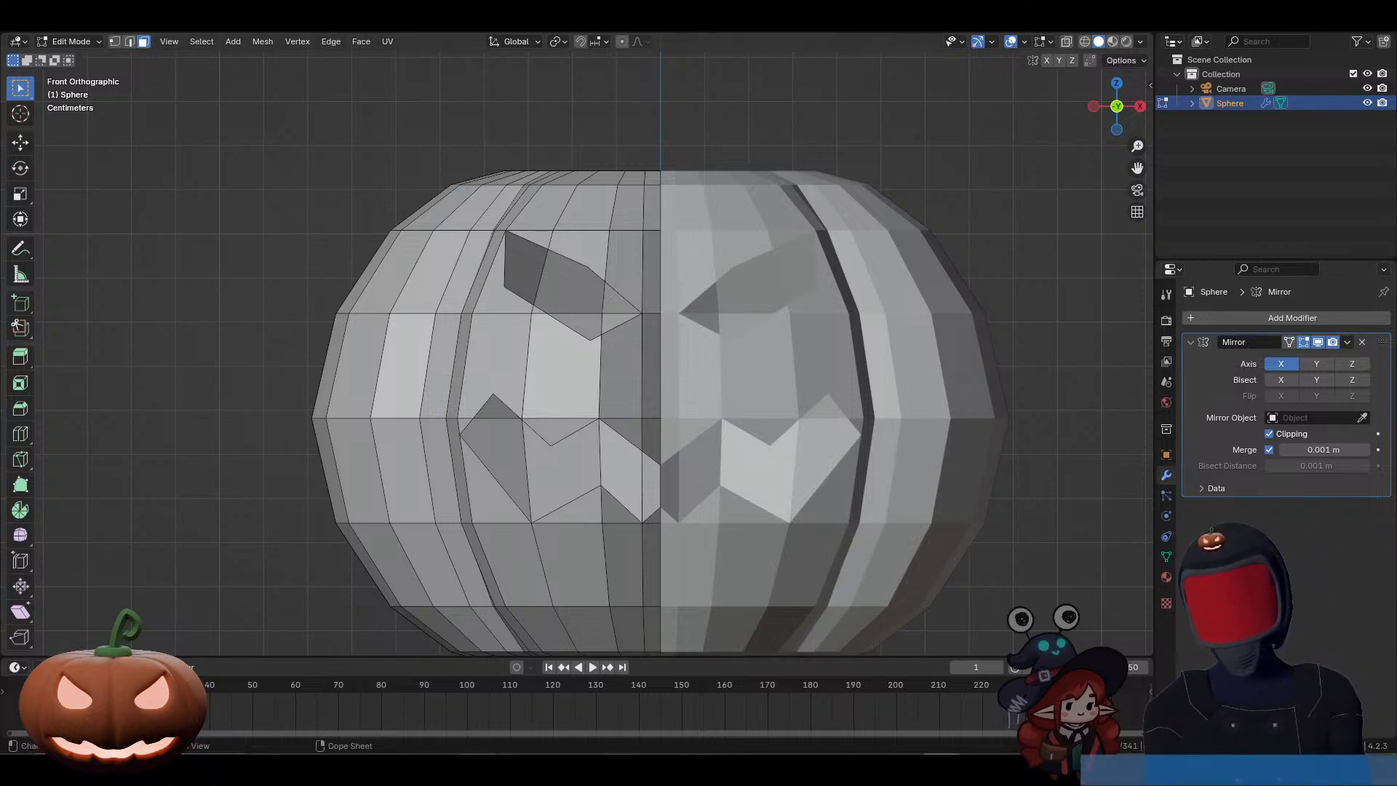
Step: Bring the Discord call window into view, examine the other participant's streamed pumpkin model, and move the window away
{"action": "mouse_move", "coordinate": [404, 770]}
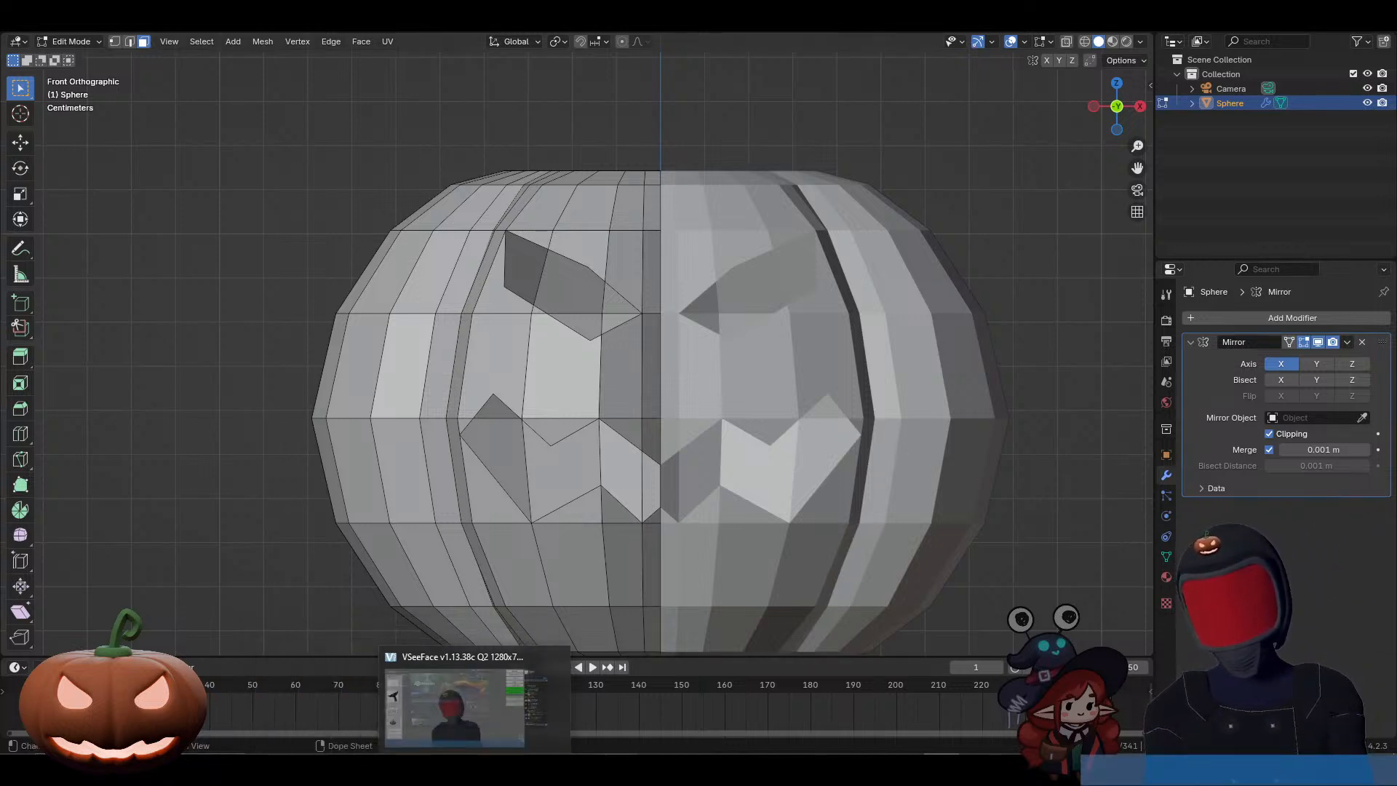
{"action": "mouse_move", "coordinate": [728, 769]}
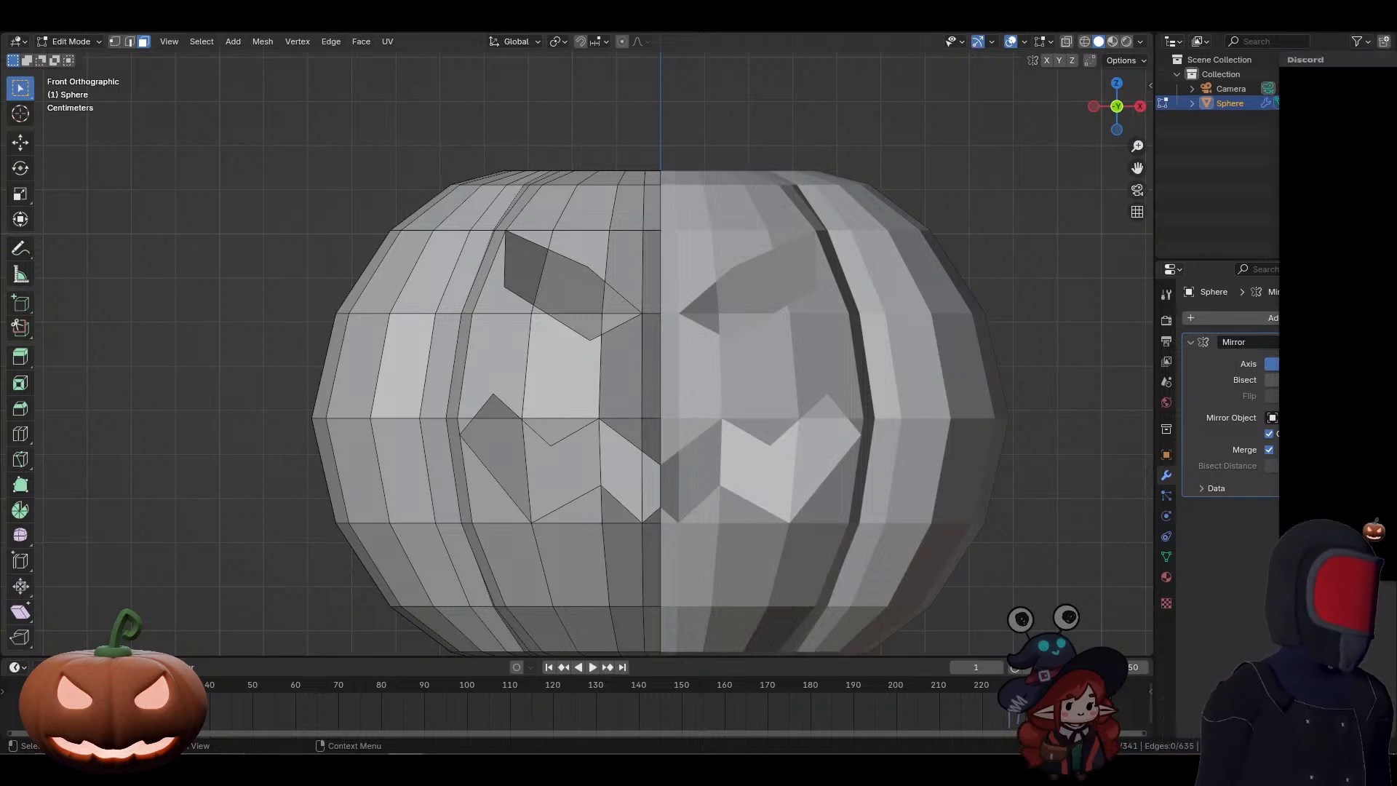
{"action": "left_click_drag", "start_coordinate": [1396, 110], "coordinate": [685, 108]}
{"action": "double_click", "coordinate": [684, 108]}
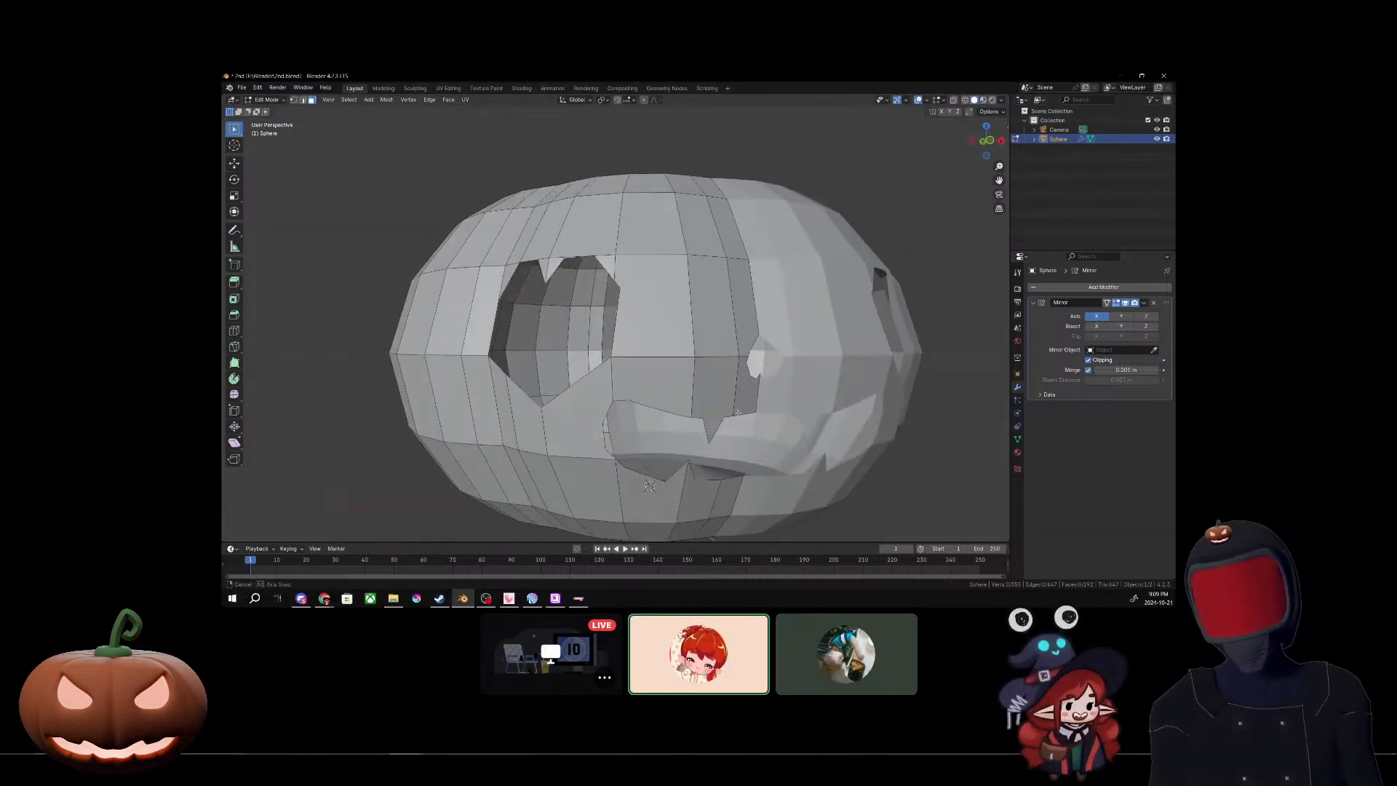
{"action": "left_click_drag", "start_coordinate": [615, 9], "coordinate": [1396, 35]}
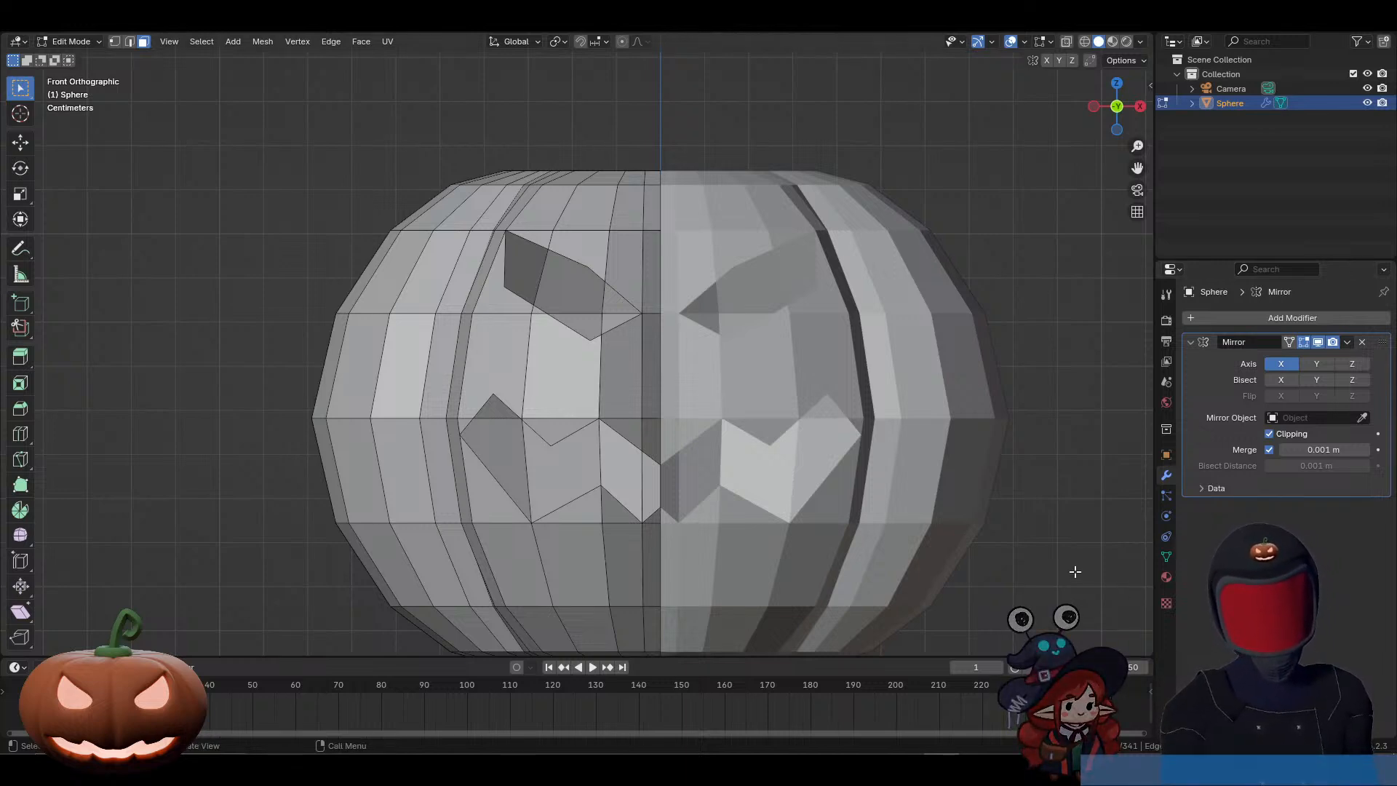
Step: In Object Mode, add a level 2 Subdivision Surface to the pumpkin, inspect it from the side, and return to front view
{"action": "key", "text": "Tab"}
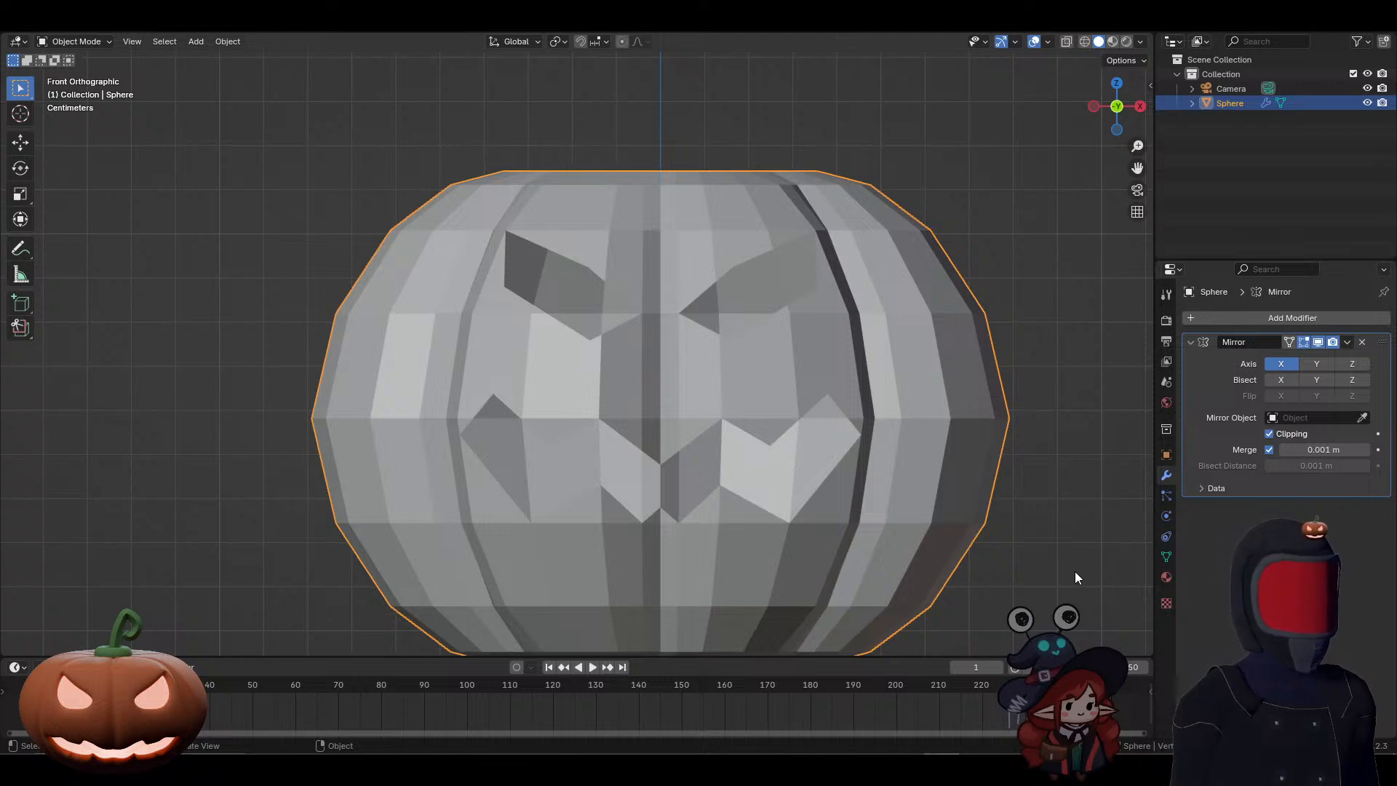
{"action": "scroll", "coordinate": [1002, 508], "scroll_direction": "down", "scroll_amount": 4}
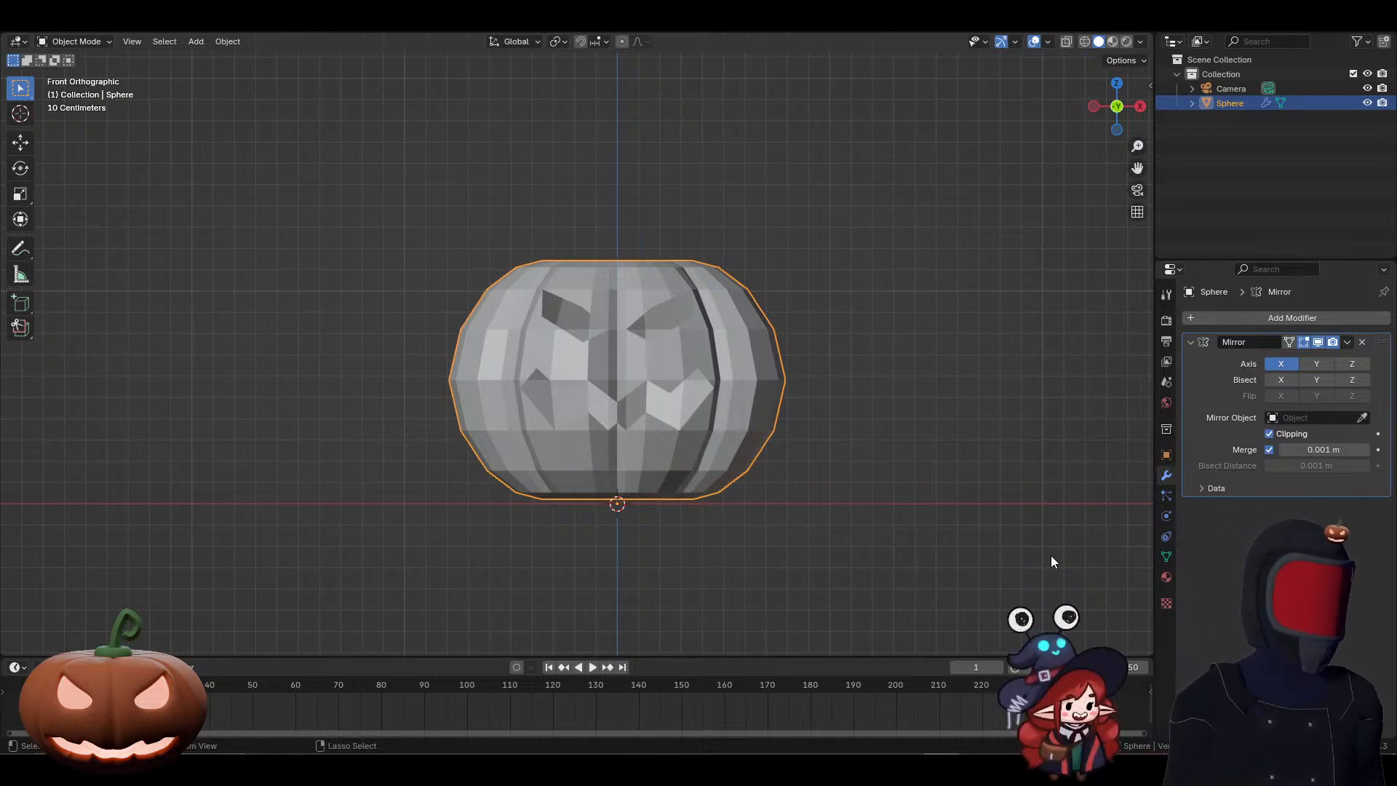
{"action": "key", "text": "ctrl+2"}
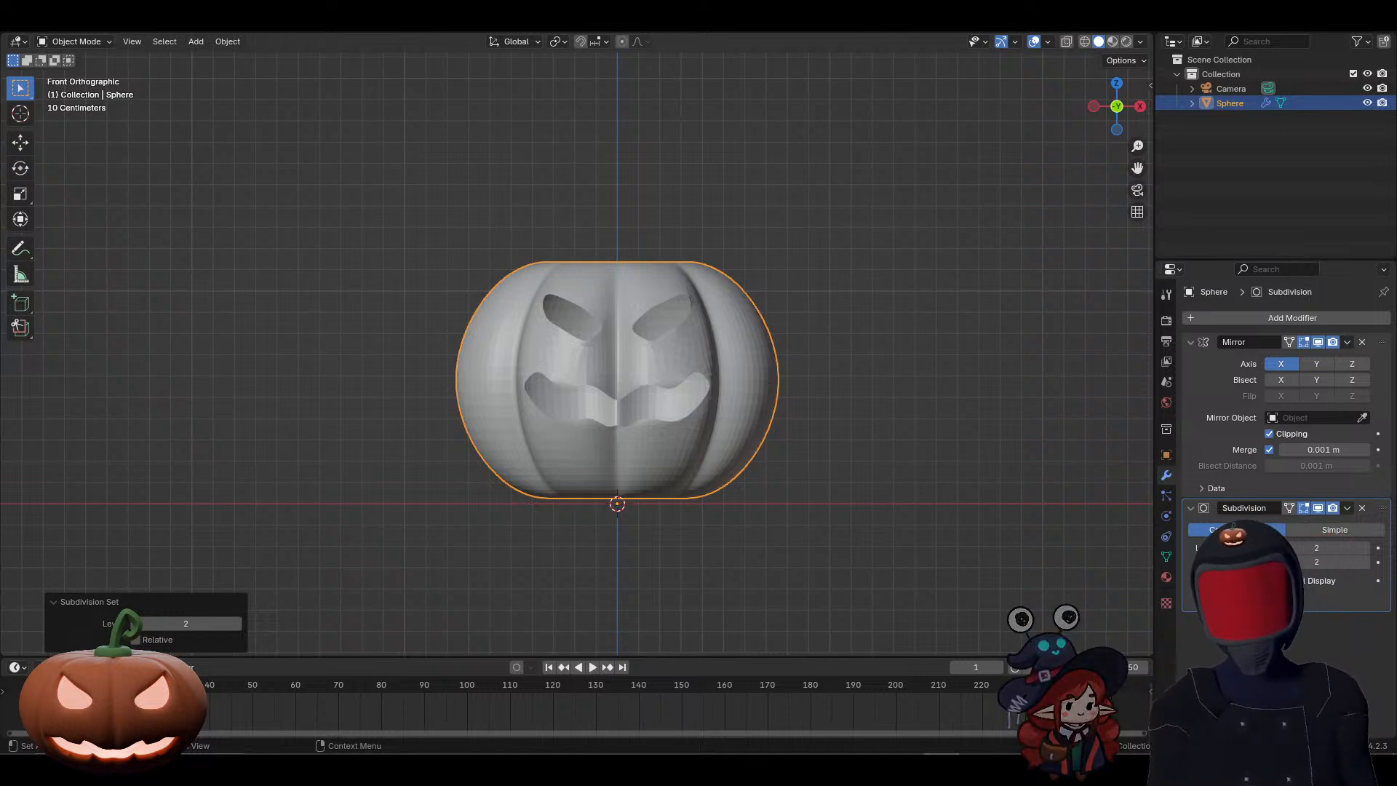
{"action": "middle_click_drag", "start_coordinate": [604, 385], "coordinate": [692, 402]}
{"action": "scroll", "coordinate": [692, 402], "scroll_direction": "up", "scroll_amount": 3}
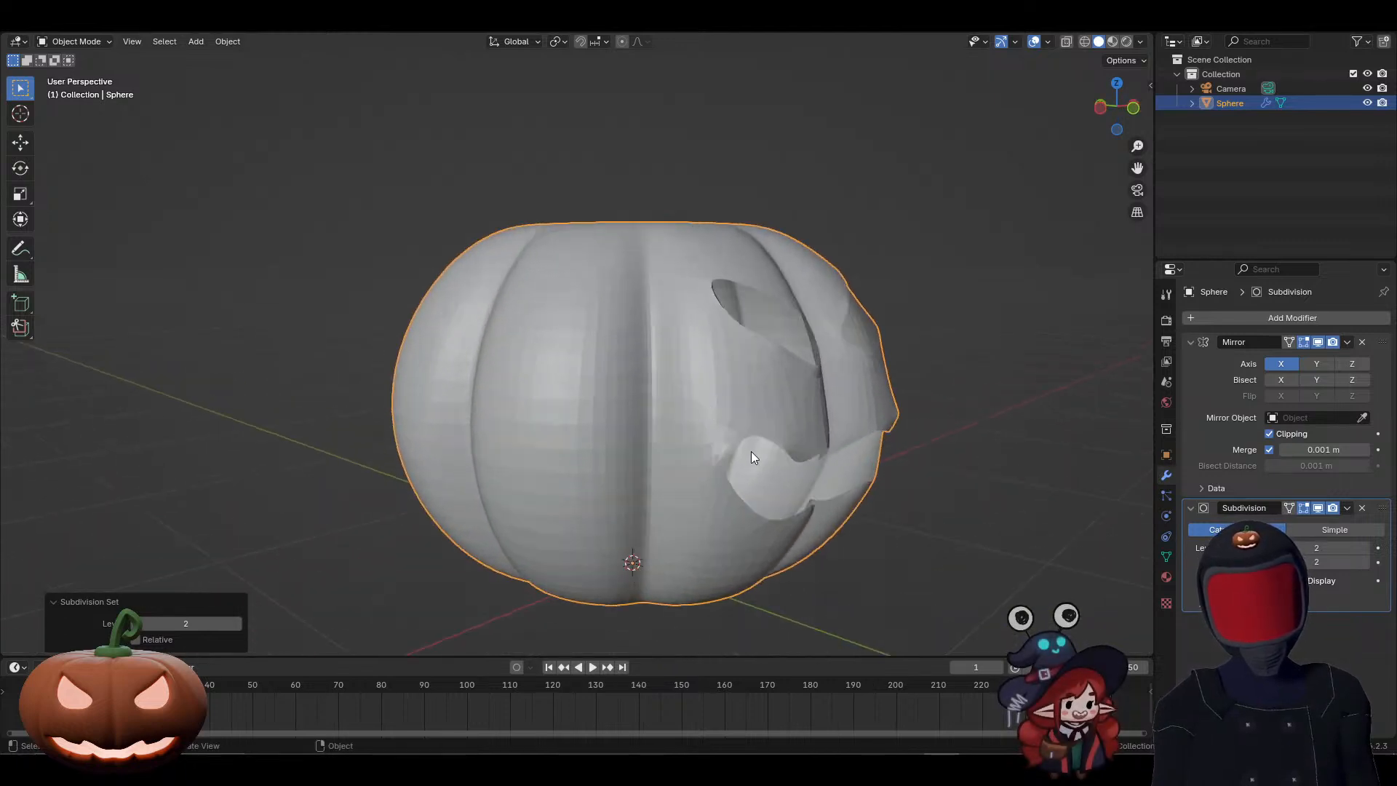
{"action": "middle_click_drag", "start_coordinate": [751, 451], "coordinate": [657, 451]}
{"action": "scroll", "coordinate": [657, 451], "scroll_direction": "down", "scroll_amount": 3}
{"action": "key", "text": "KP_1"}
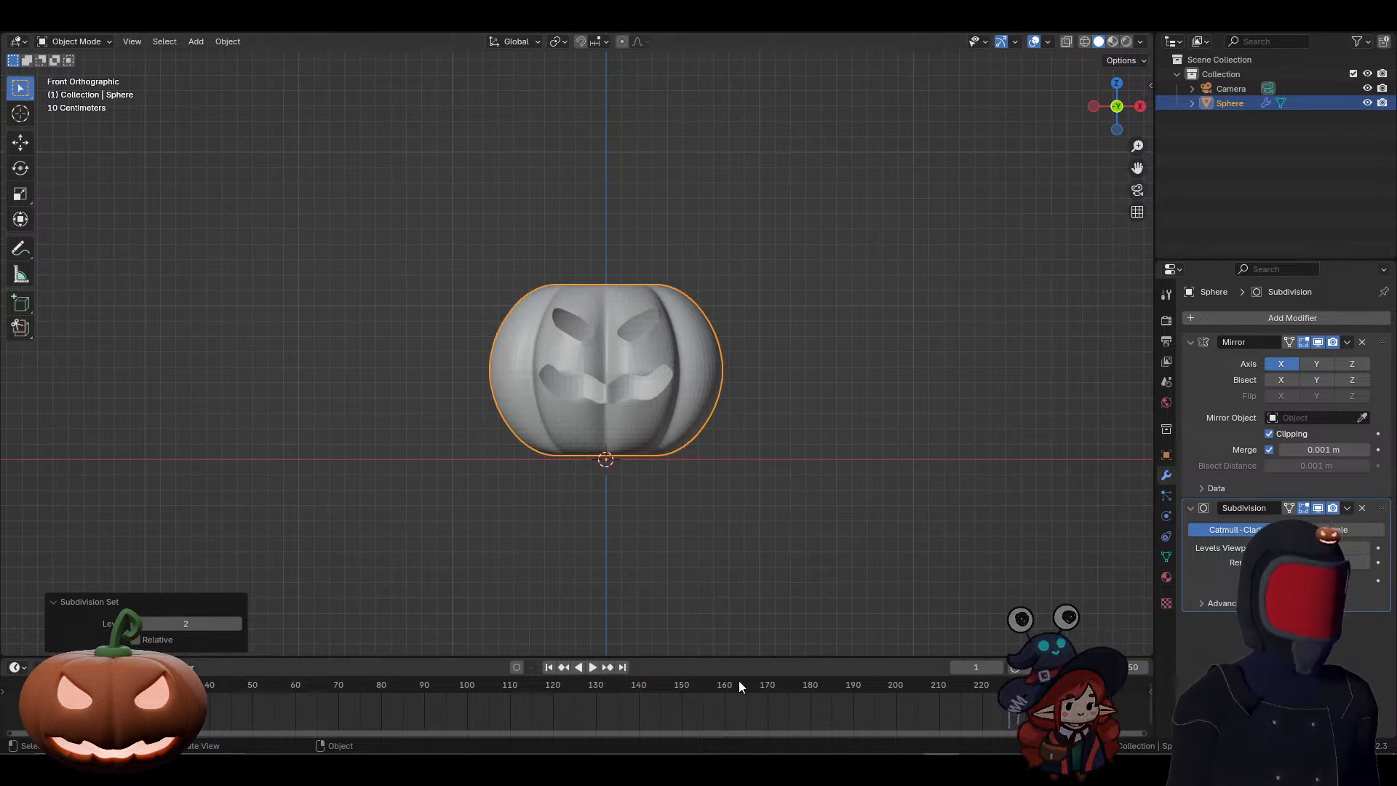
Step: Enter Edit Mode, examine the face openings with the Subdivision modifier's On Cage display enabled, and turn that display off
{"action": "left_click", "coordinate": [1290, 508]}
{"action": "key", "text": "Tab"}
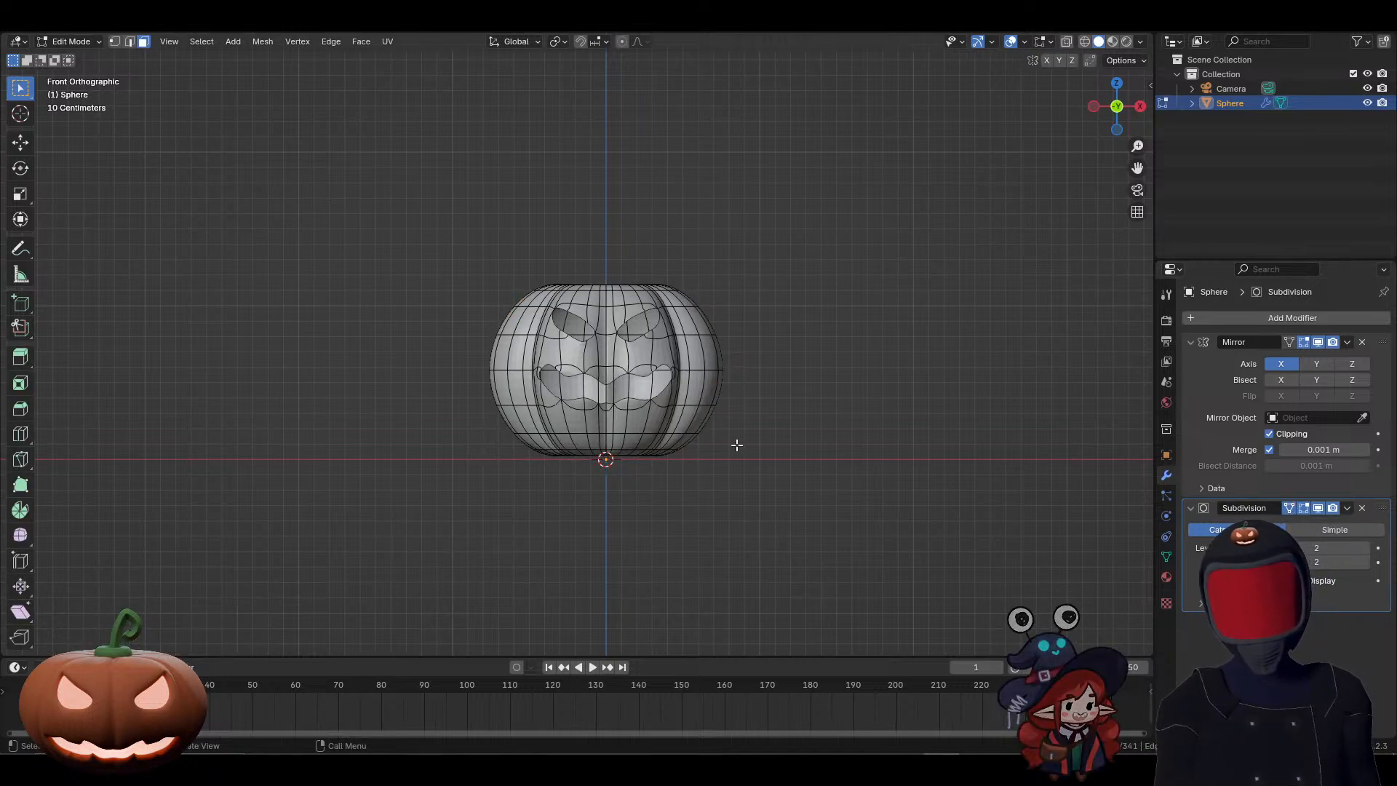
{"action": "scroll", "coordinate": [764, 466], "scroll_direction": "up", "scroll_amount": 6}
{"action": "scroll", "coordinate": [817, 502], "scroll_direction": "up", "scroll_amount": 1}
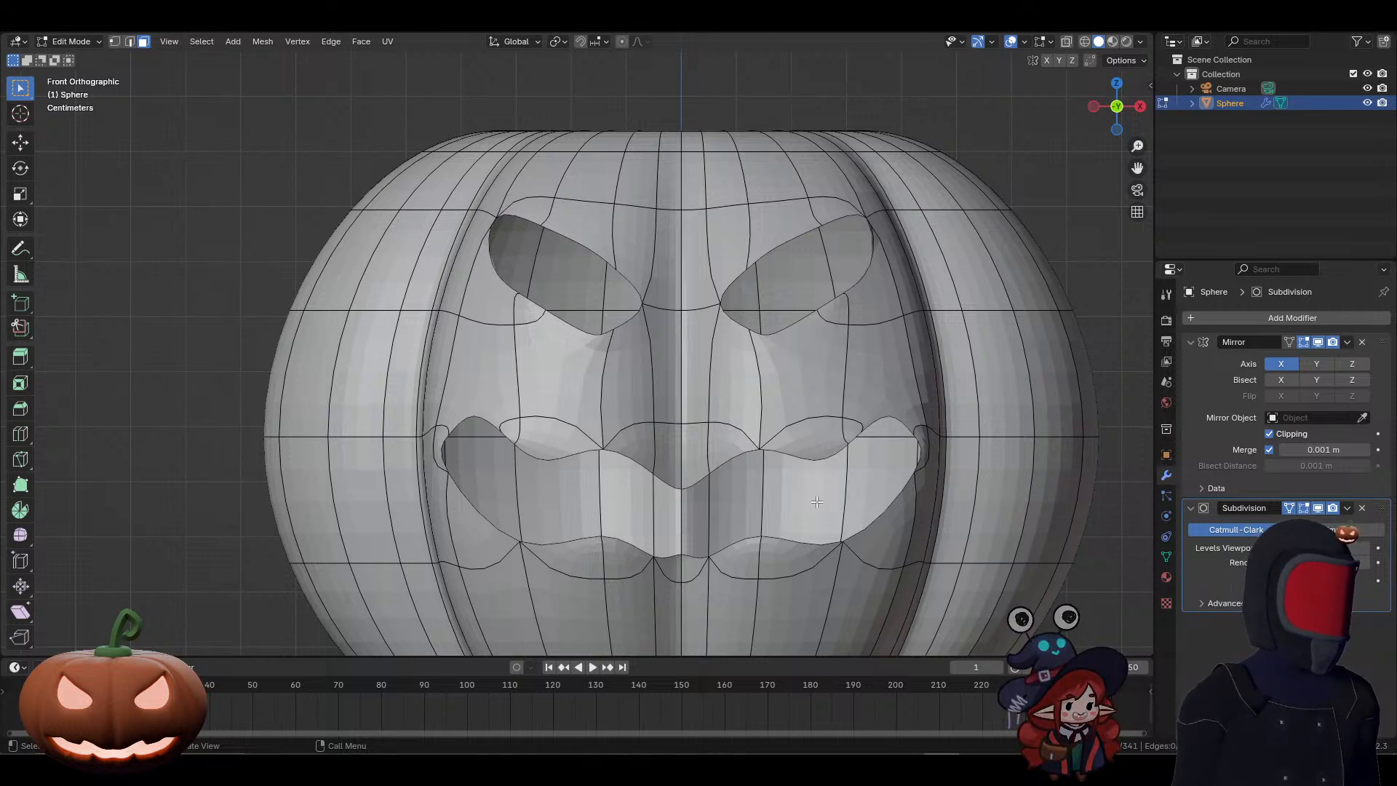
{"action": "left_click", "coordinate": [1288, 509]}
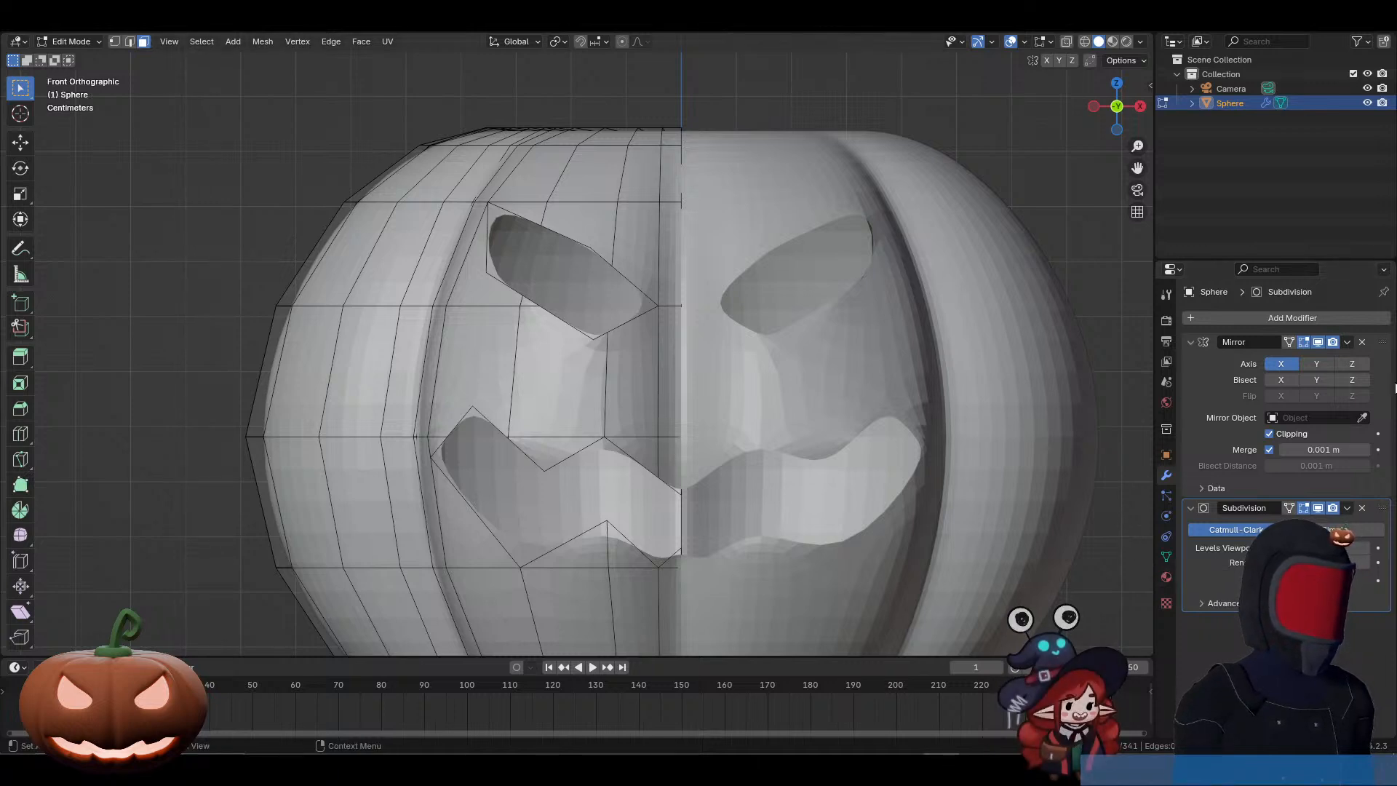
Step: Switch to the Discord call window and examine how the other participant's streamed pumpkin face is being cut
{"action": "left_click_drag", "start_coordinate": [1396, 171], "coordinate": [703, 107]}
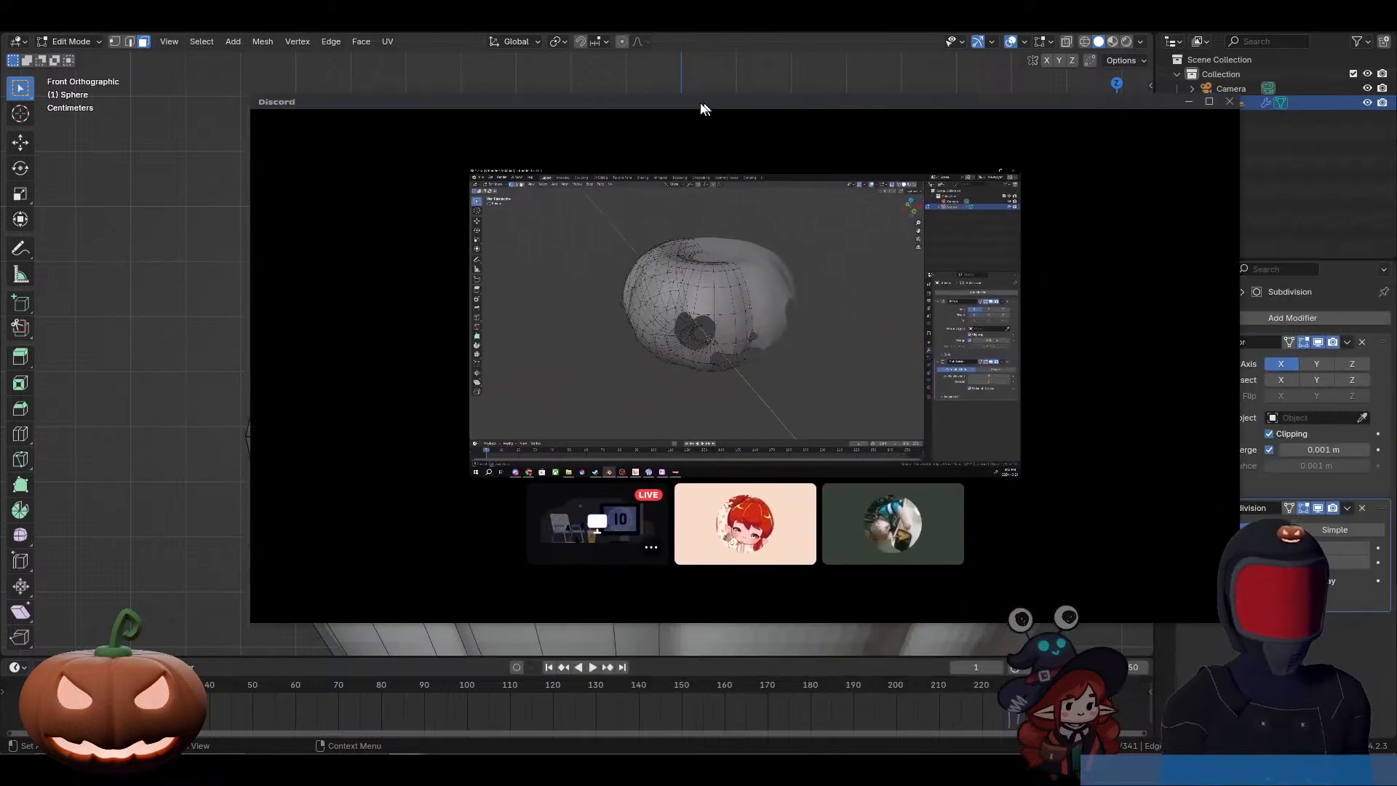
{"action": "double_click", "coordinate": [703, 107]}
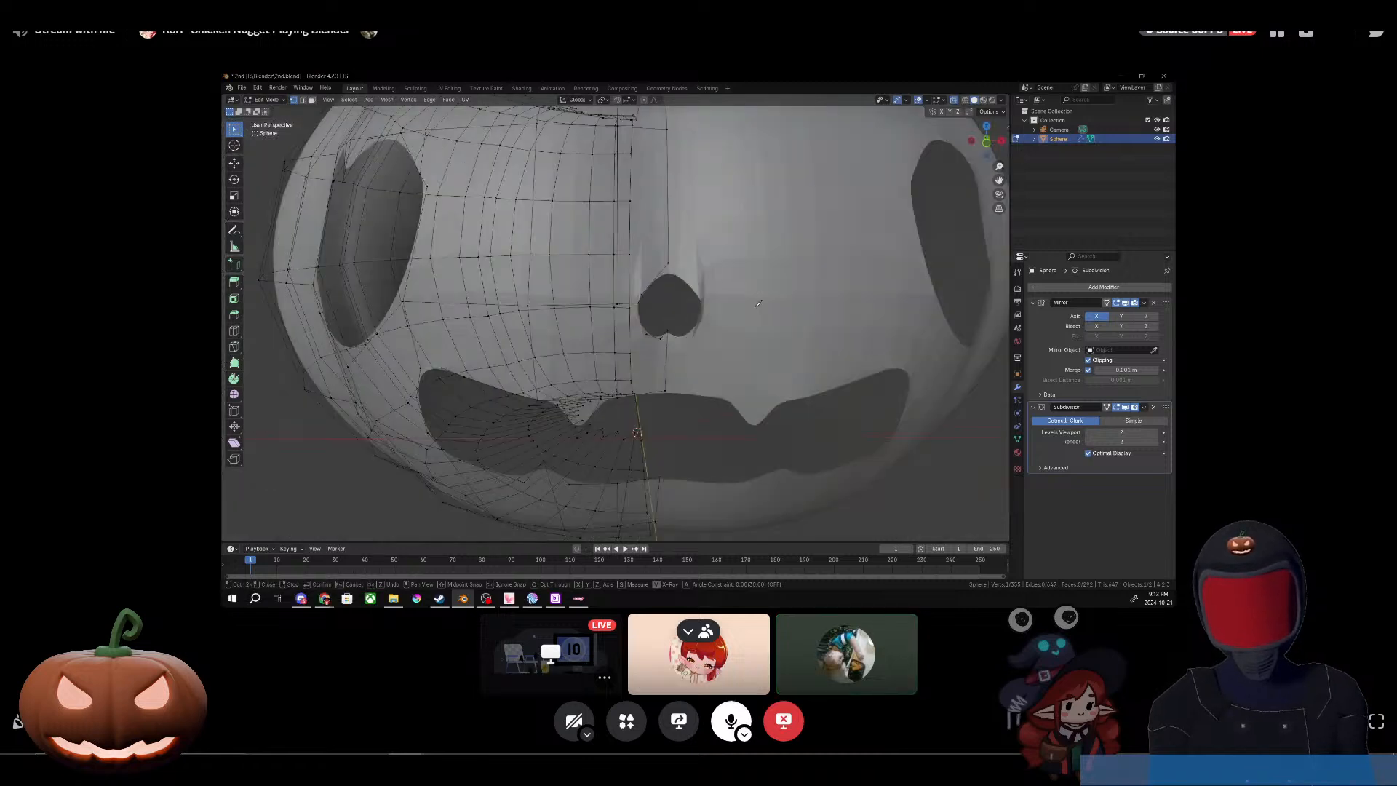
{"action": "mouse_move", "coordinate": [674, 325]}
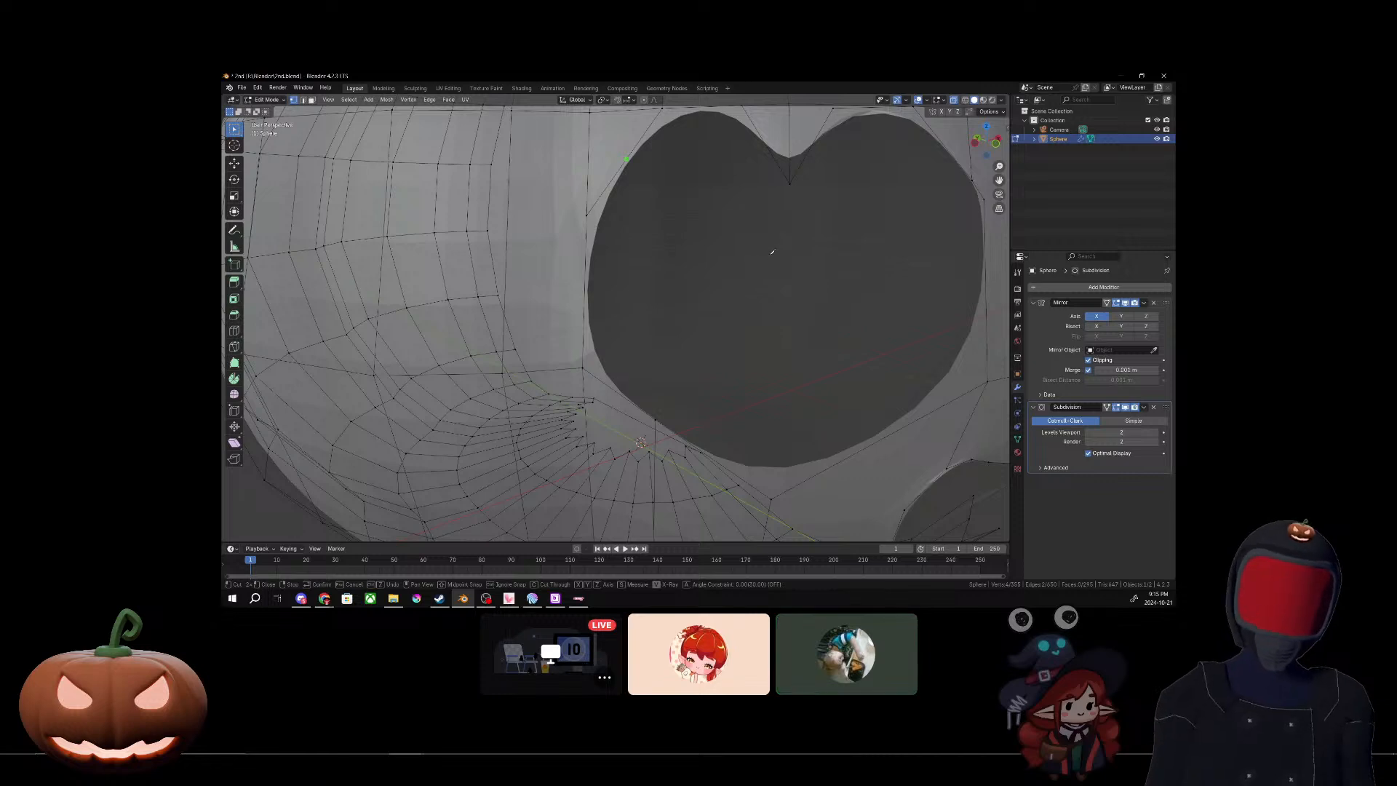
{"action": "scroll", "coordinate": [772, 252], "scroll_direction": "down", "scroll_amount": 4}
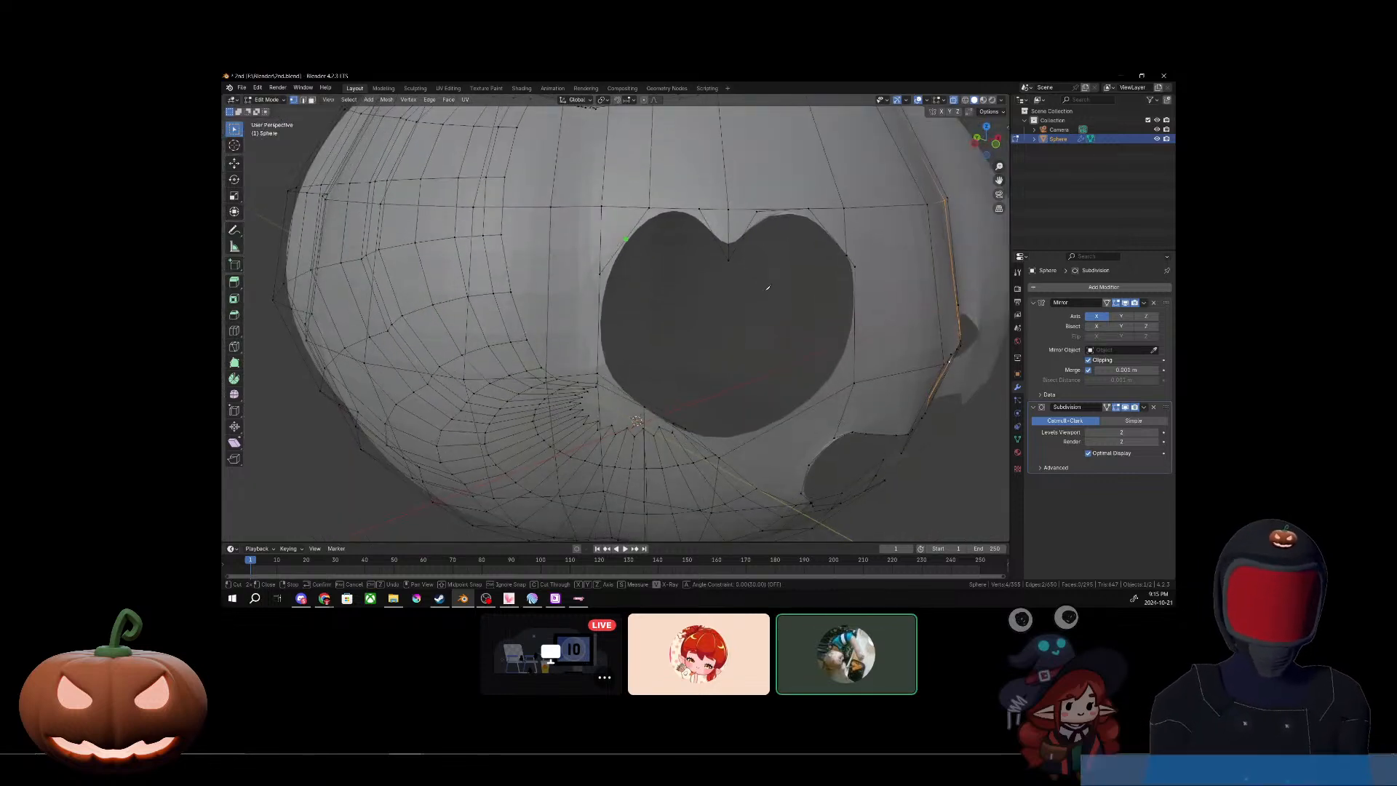
{"action": "scroll", "coordinate": [768, 288], "scroll_direction": "up", "scroll_amount": 3}
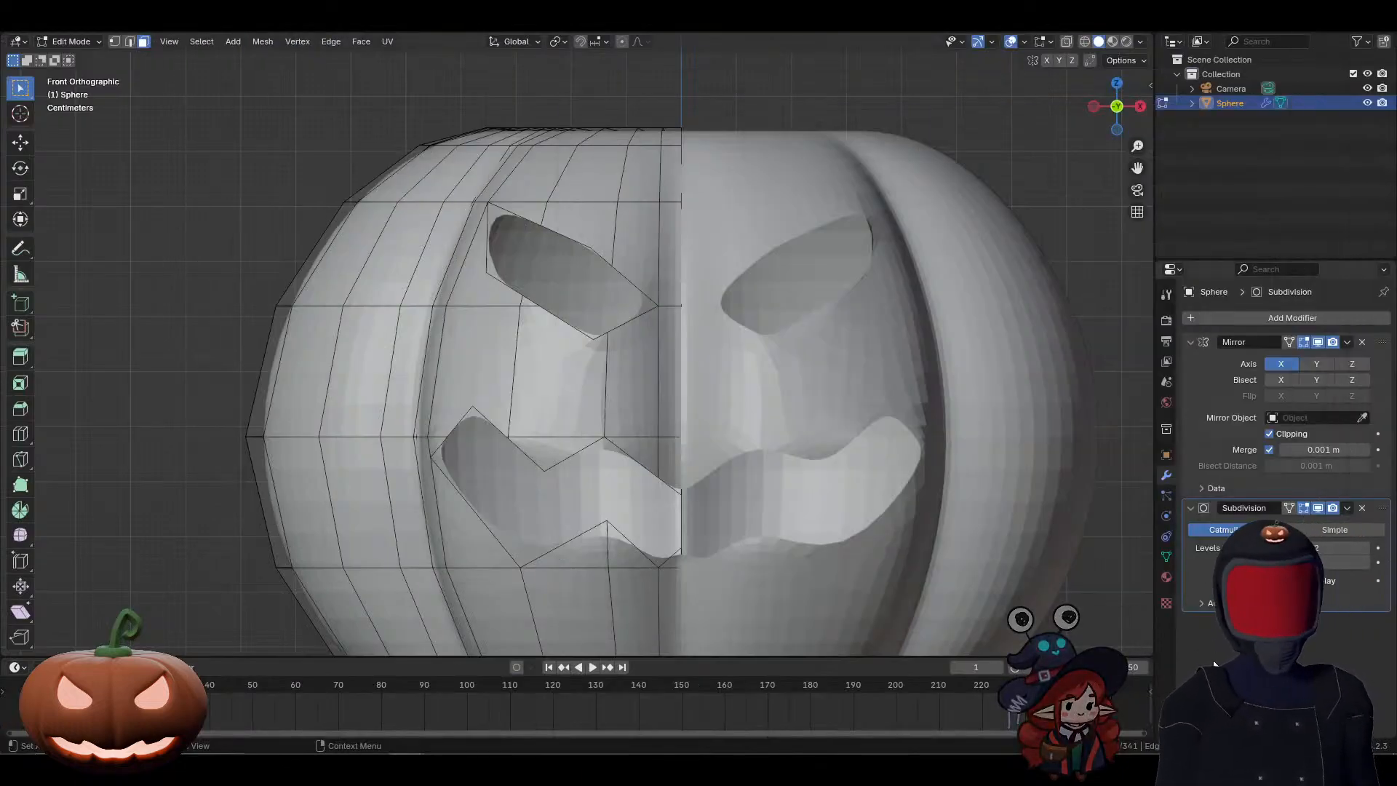
Step: Collapse the Mirror and Subdivision modifier settings and add a Solidify modifier to the pumpkin
{"action": "left_click", "coordinate": [1190, 508]}
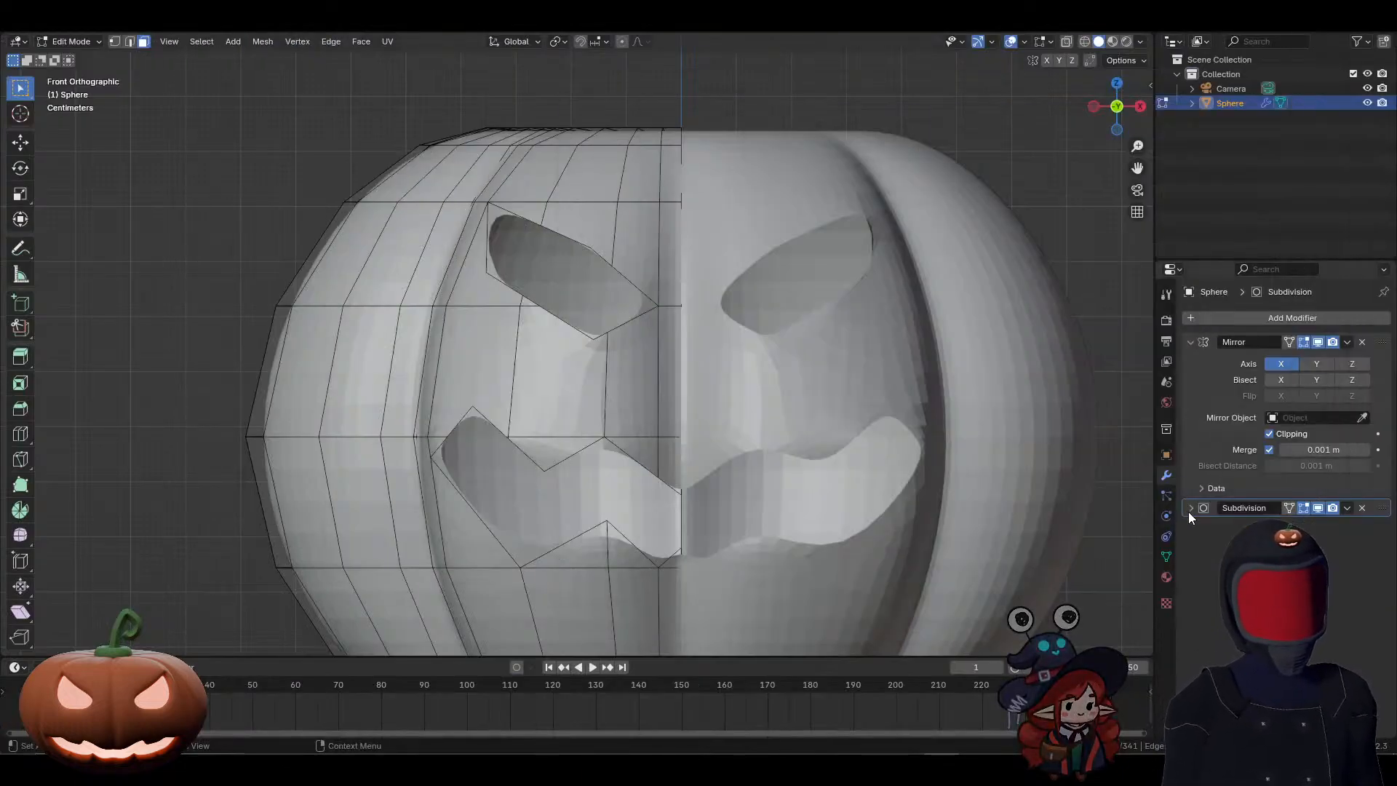
{"action": "left_click", "coordinate": [1189, 342]}
{"action": "left_click", "coordinate": [1211, 316]}
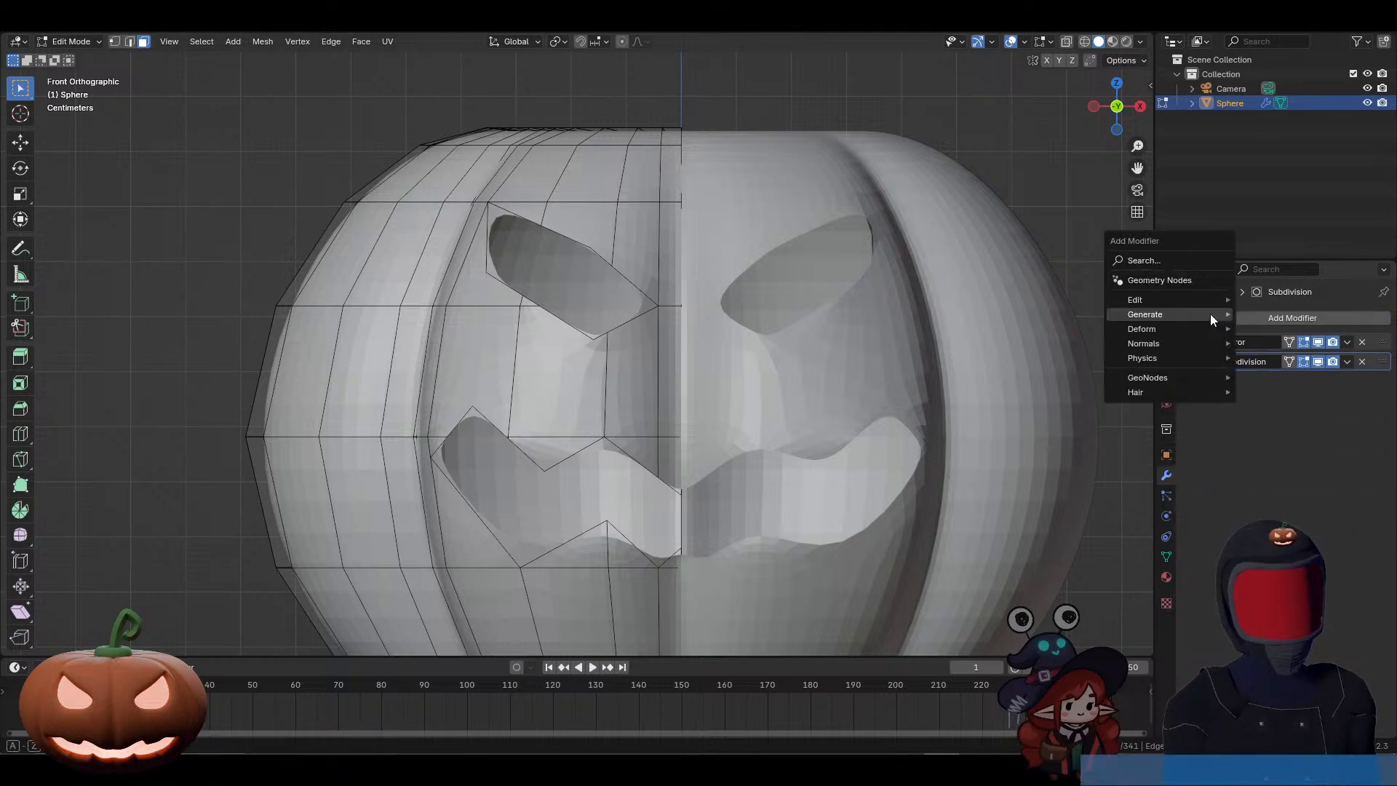
{"action": "mouse_move", "coordinate": [1210, 315]}
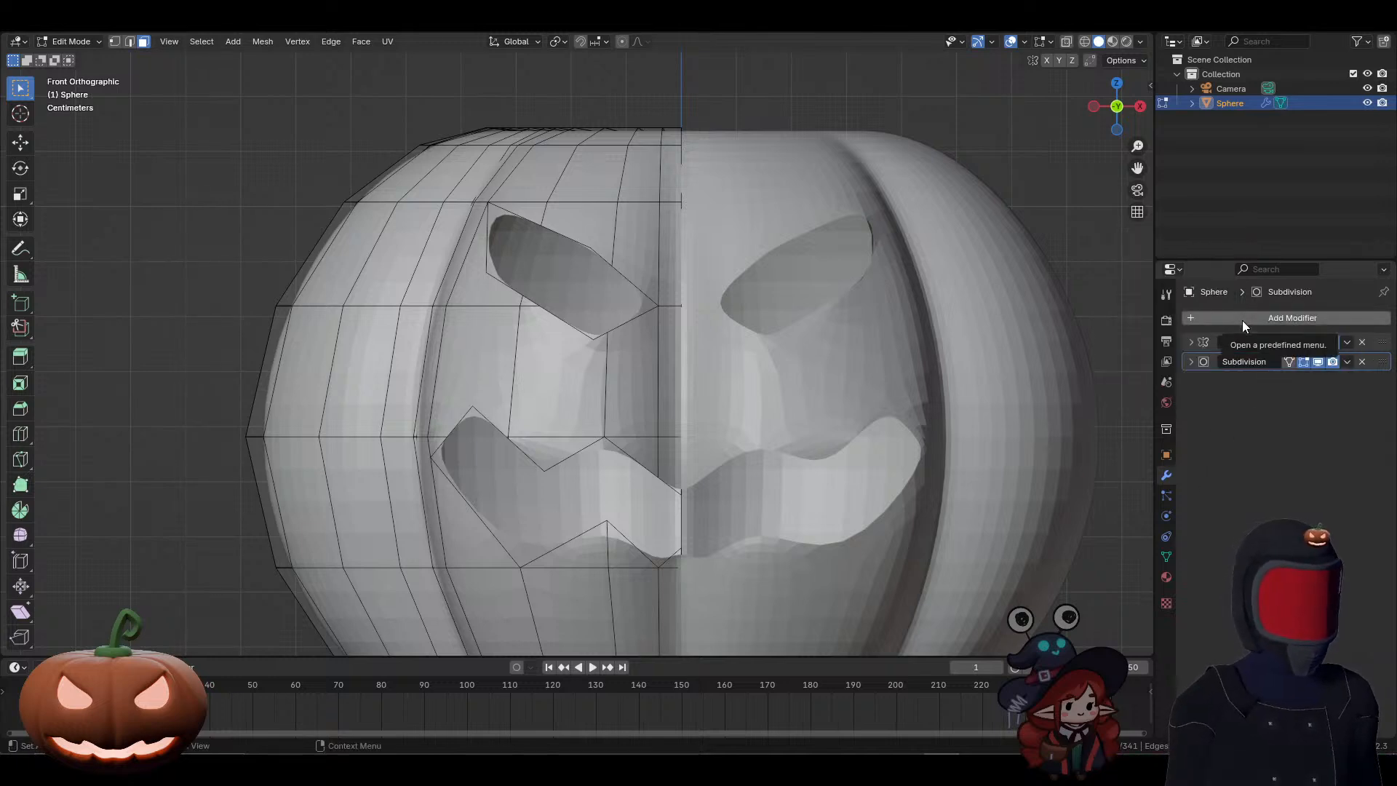
{"action": "left_click", "coordinate": [1242, 320]}
{"action": "mouse_move", "coordinate": [1242, 320]}
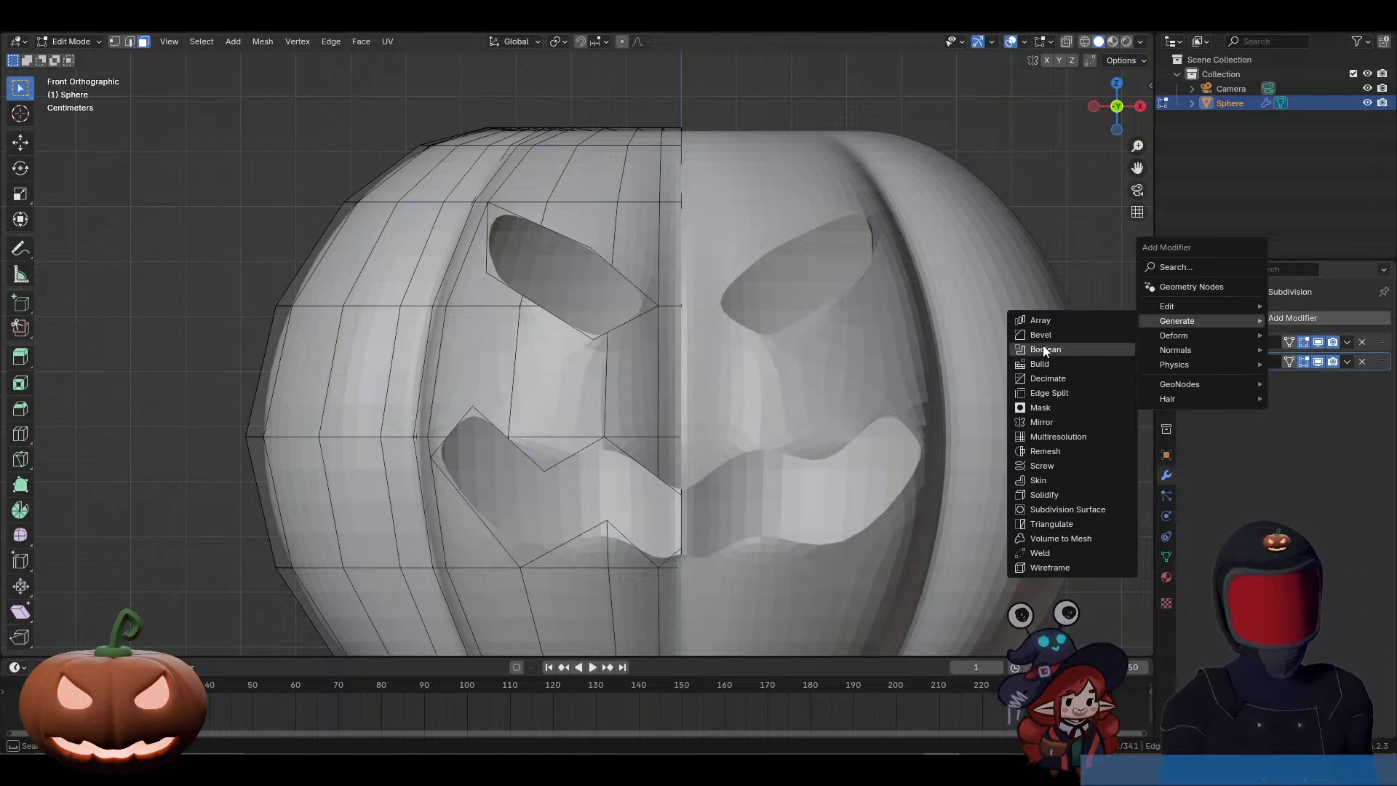
{"action": "left_click", "coordinate": [1041, 496]}
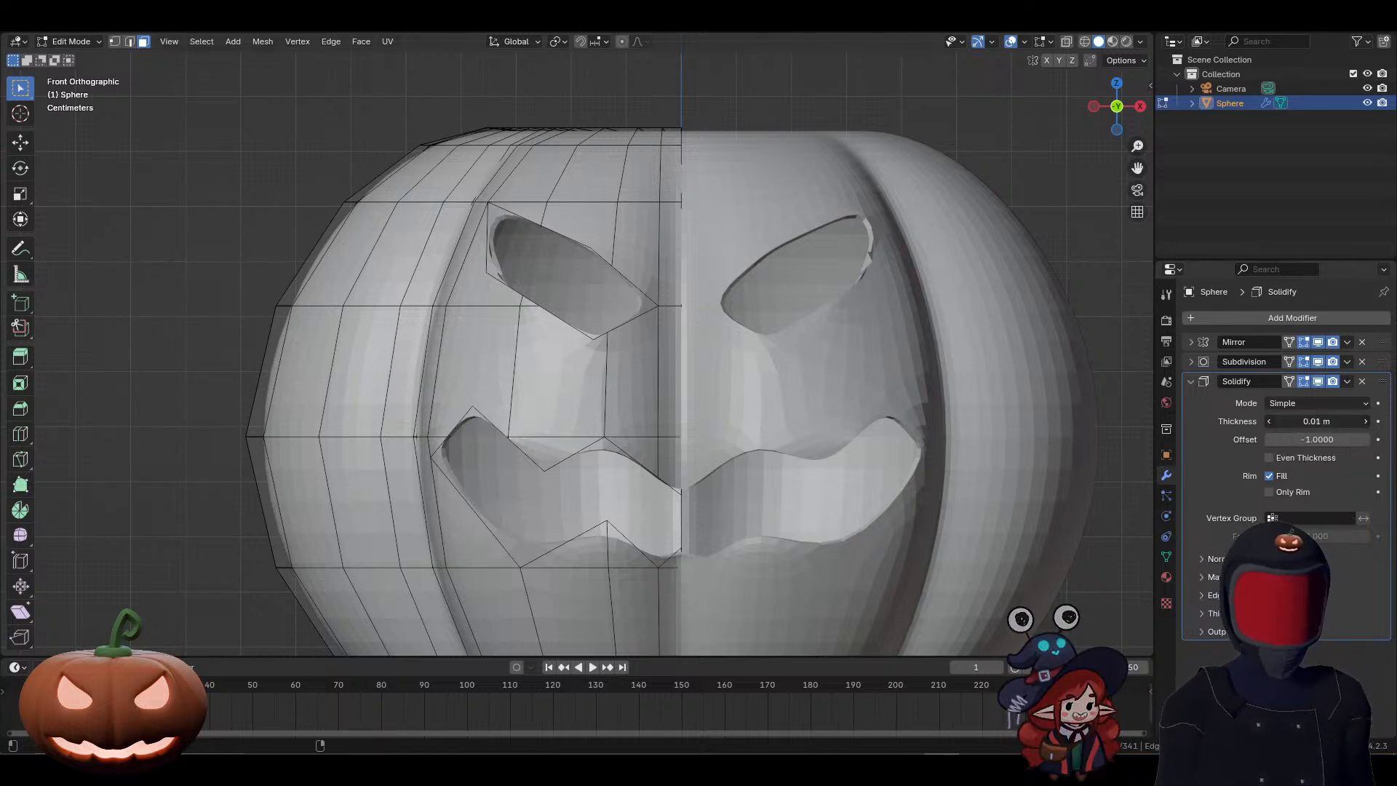
Step: Set the Solidify thickness to 0.017 m and move the modifier between Mirror and Subdivision in the stack
{"action": "left_click_drag", "start_coordinate": [1317, 421], "coordinate": [1376, 385]}
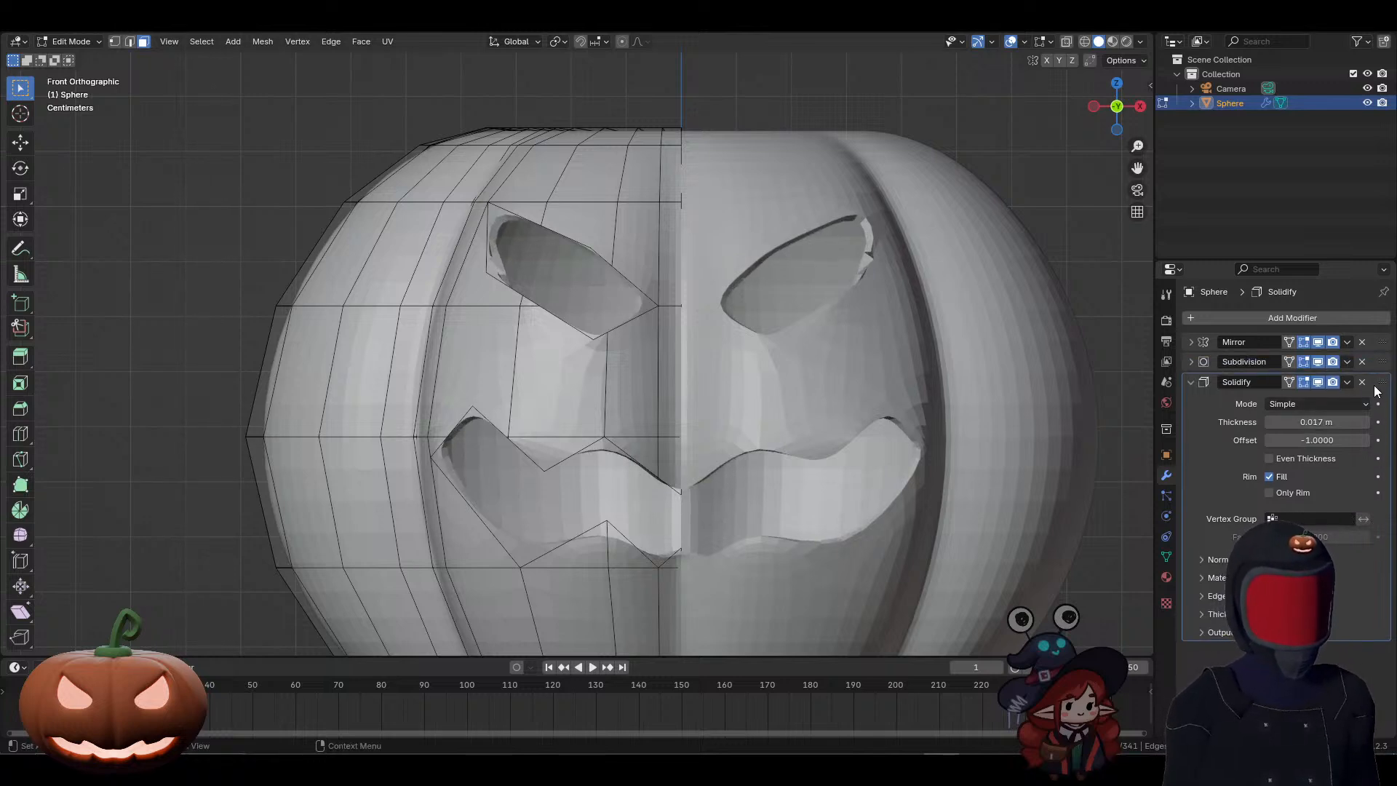
{"action": "left_click", "coordinate": [1190, 381]}
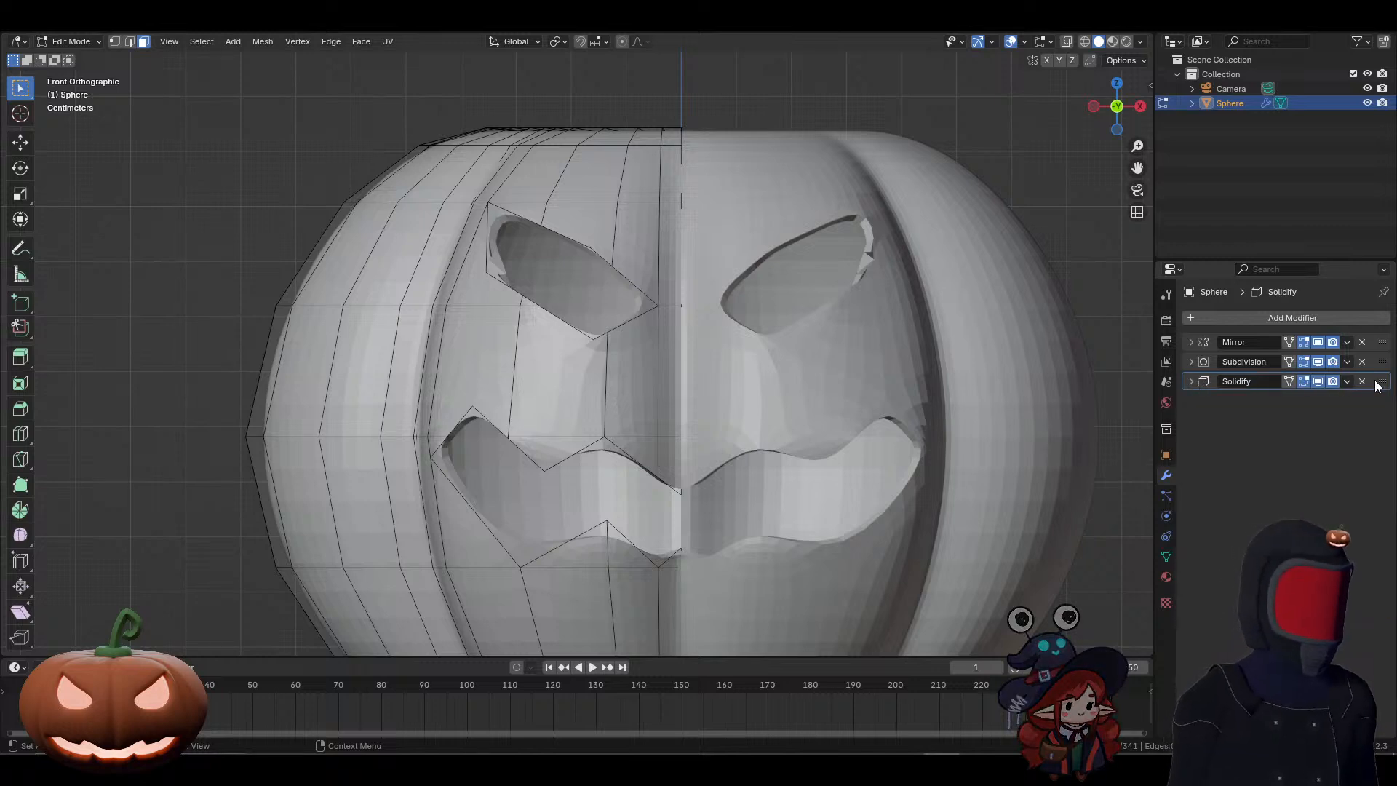
{"action": "left_click_drag", "start_coordinate": [1379, 382], "coordinate": [1379, 364]}
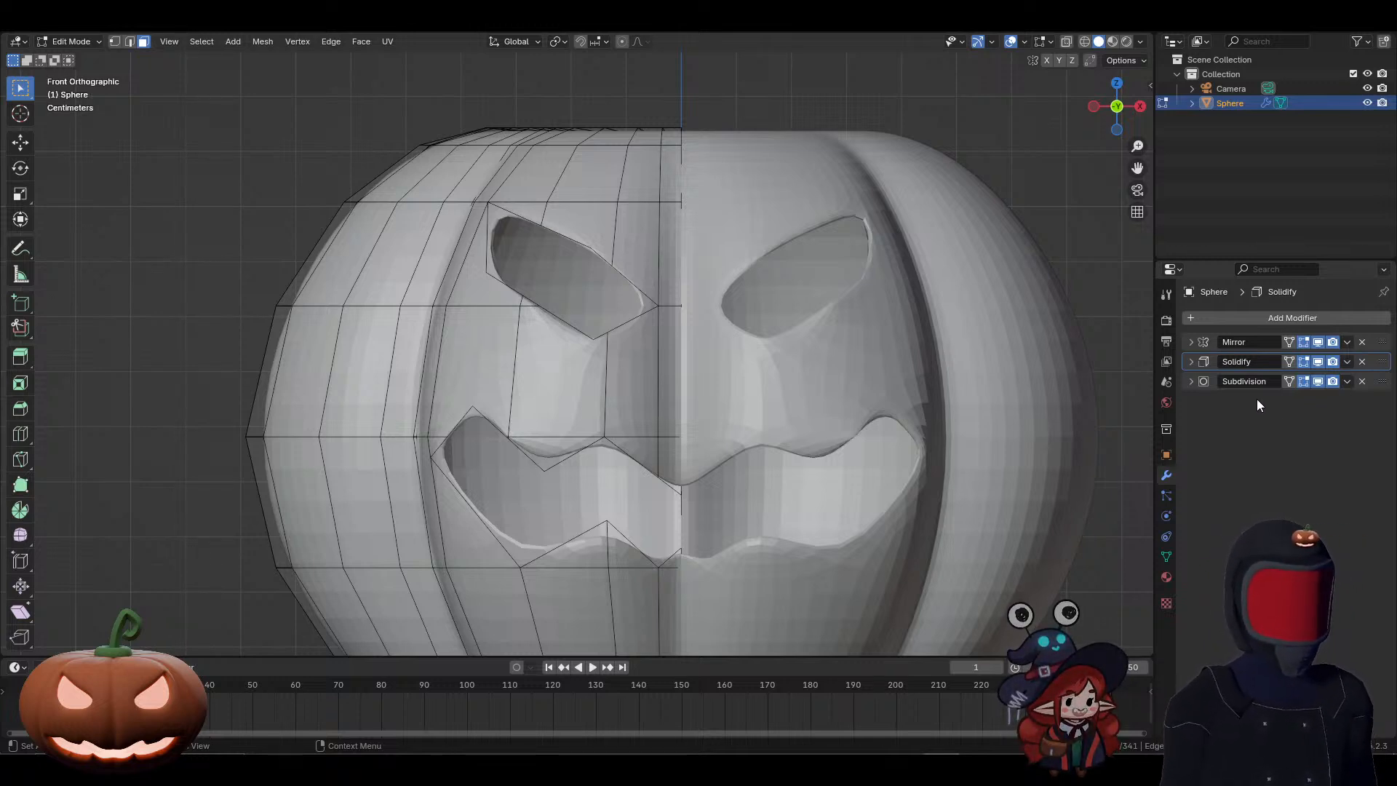
Step: Examine the Solidify and Subdivision modifier settings and stack order, and compare them with the participant's streamed setup in the Discord call
{"action": "left_click", "coordinate": [1192, 363]}
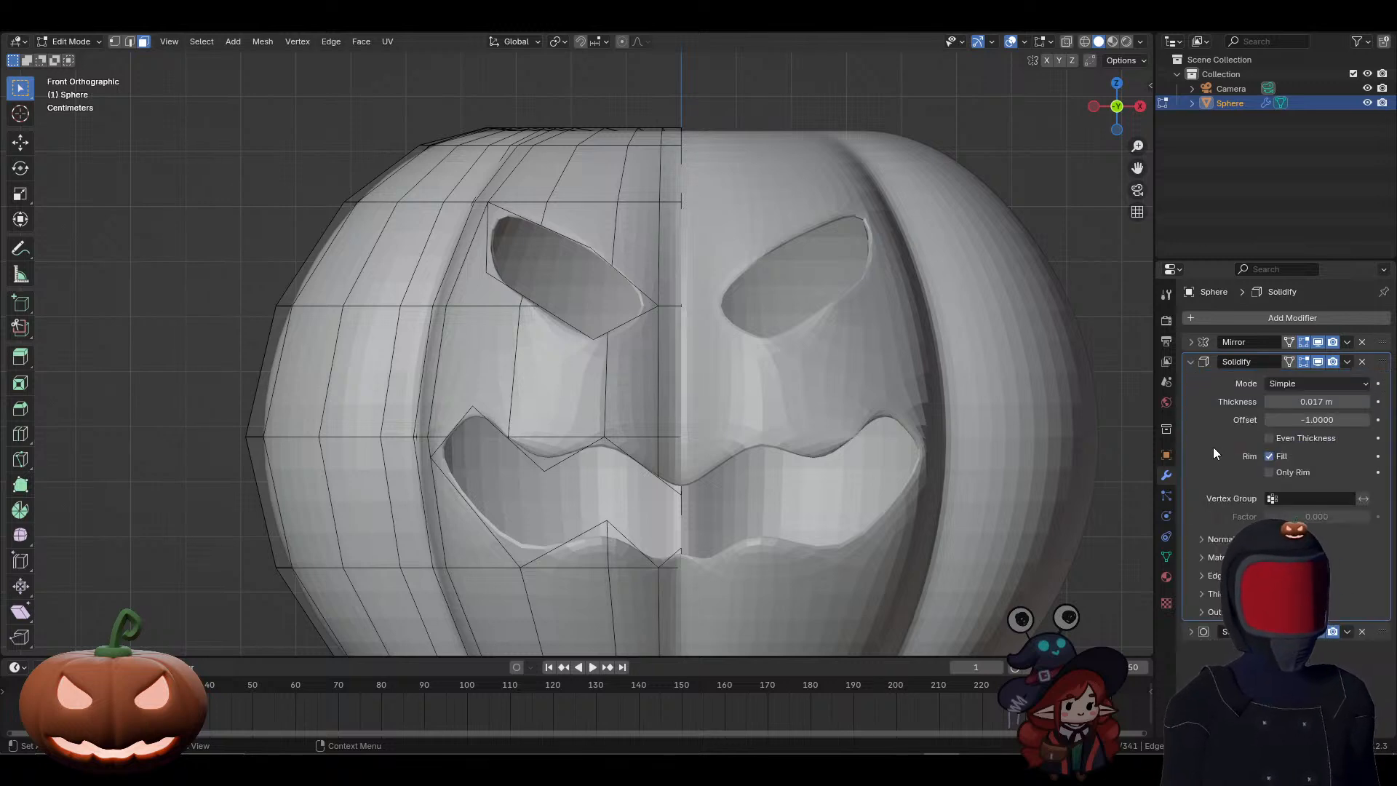
{"action": "left_click", "coordinate": [1190, 632]}
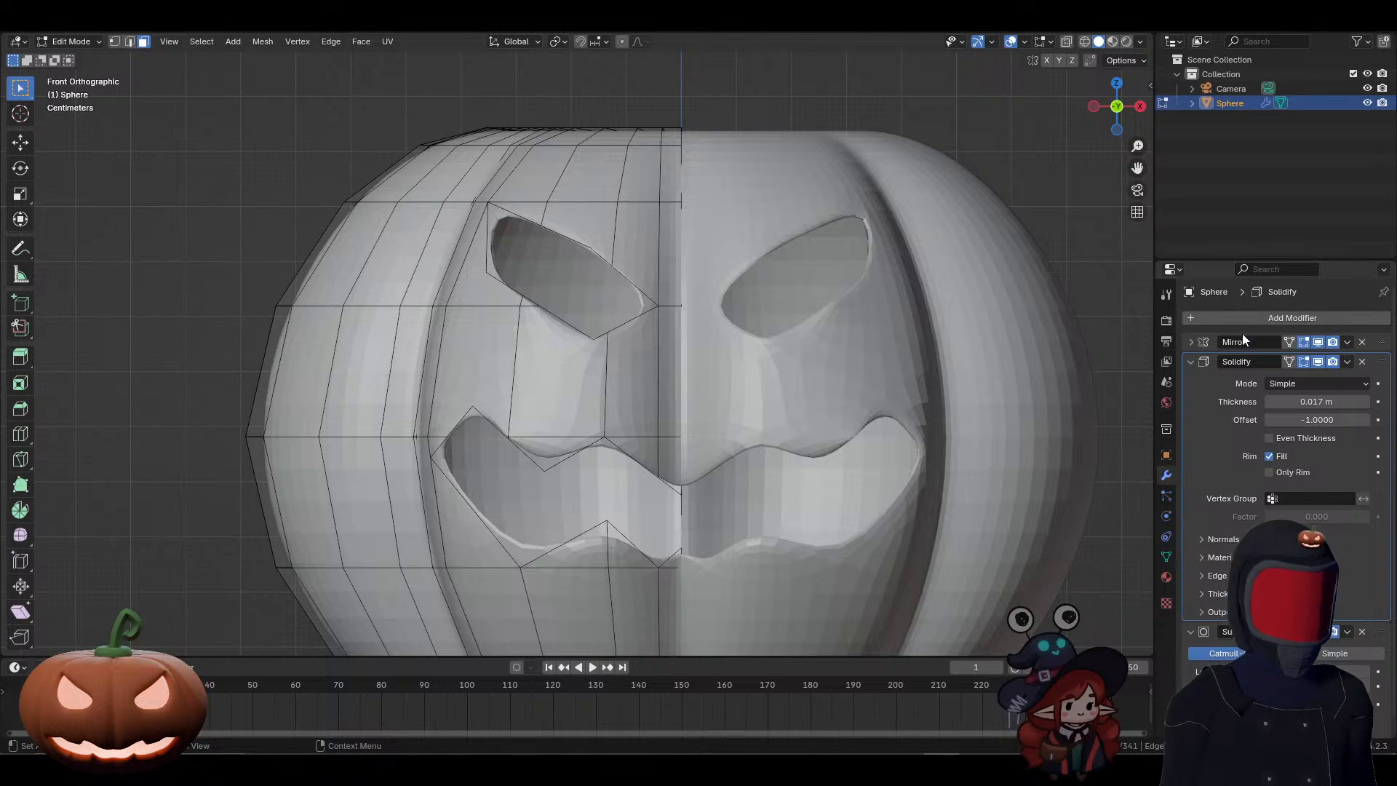
{"action": "left_click", "coordinate": [1191, 362]}
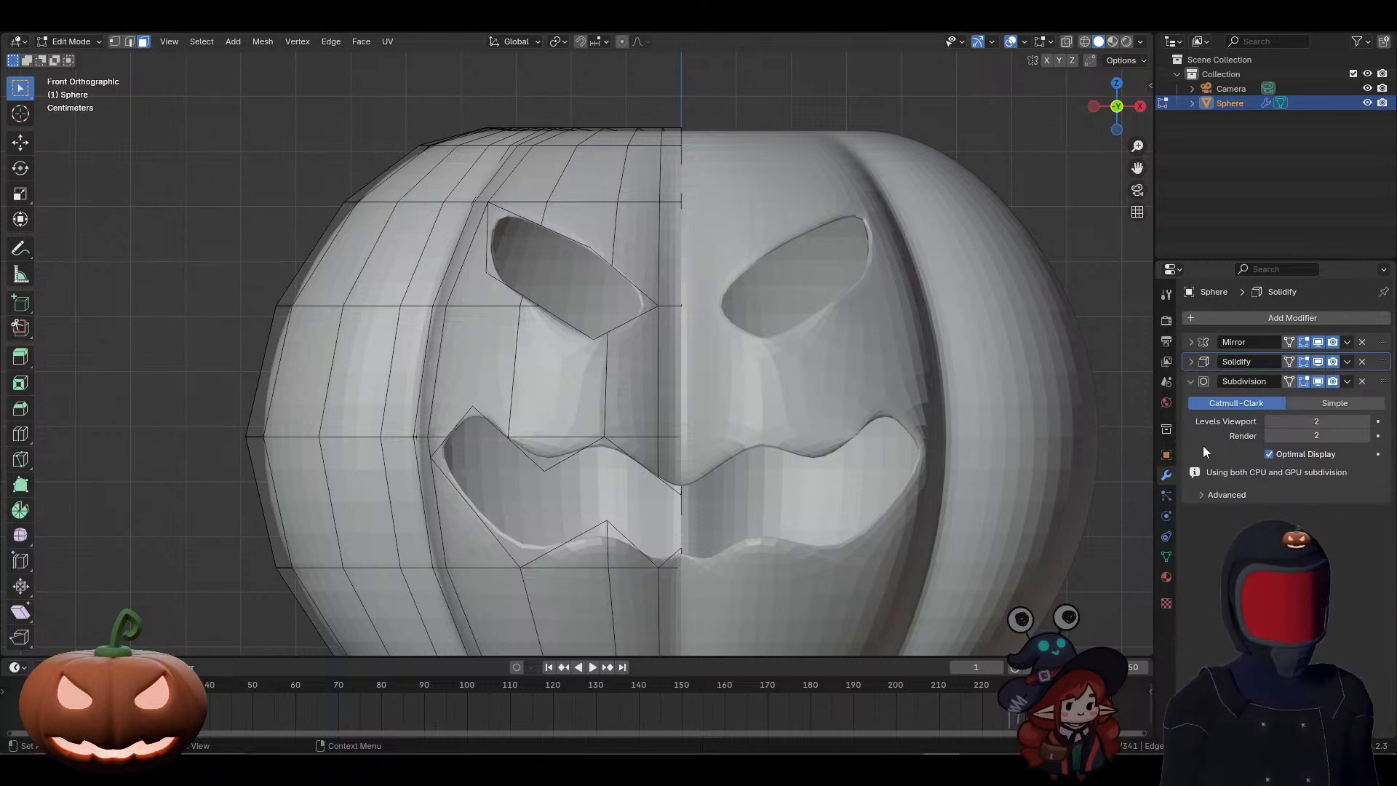
{"action": "left_click", "coordinate": [1191, 381]}
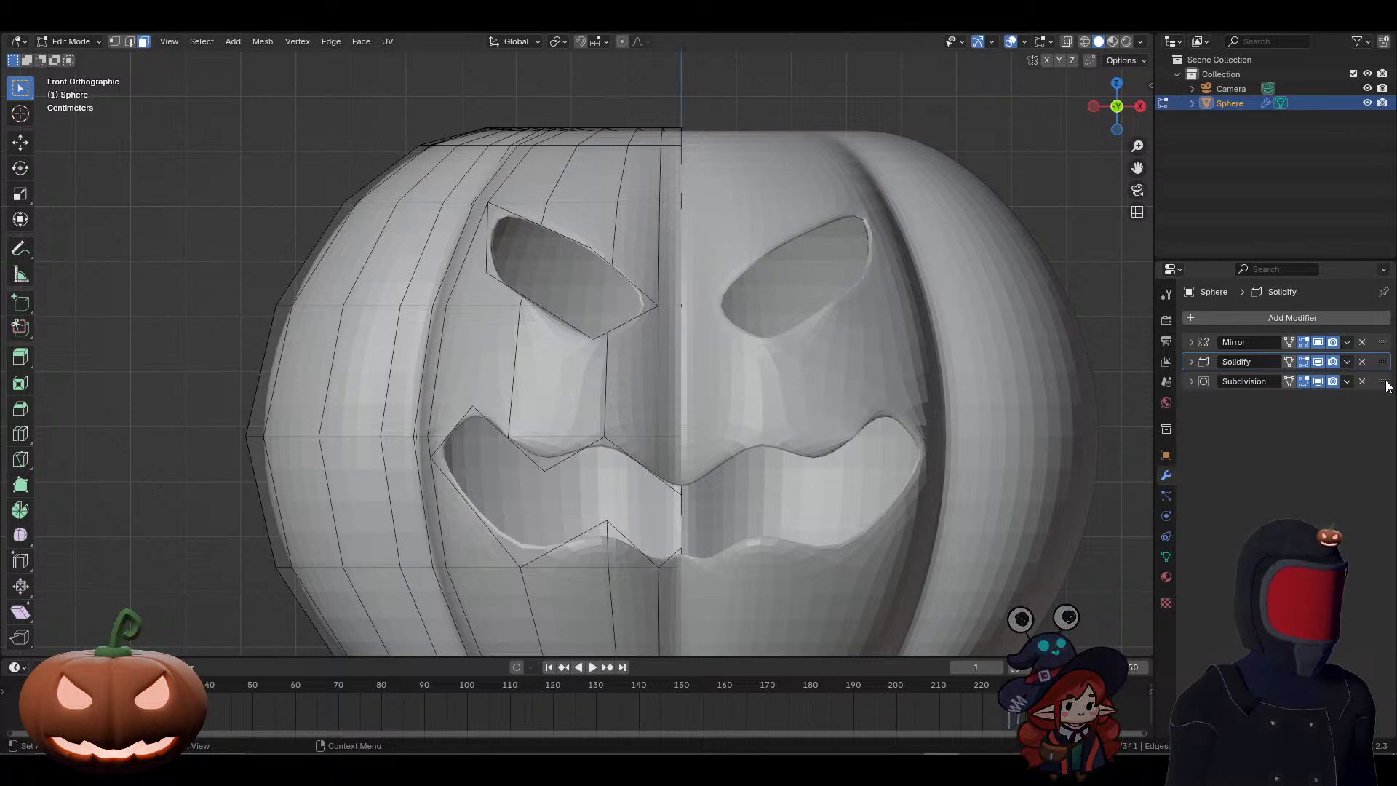
{"action": "mouse_move", "coordinate": [1384, 381]}
{"action": "left_mouse_down"}
{"action": "mouse_move", "coordinate": [1381, 367]}
{"action": "mouse_move", "coordinate": [1381, 397]}
{"action": "mouse_move", "coordinate": [1385, 365]}
{"action": "left_mouse_up"}
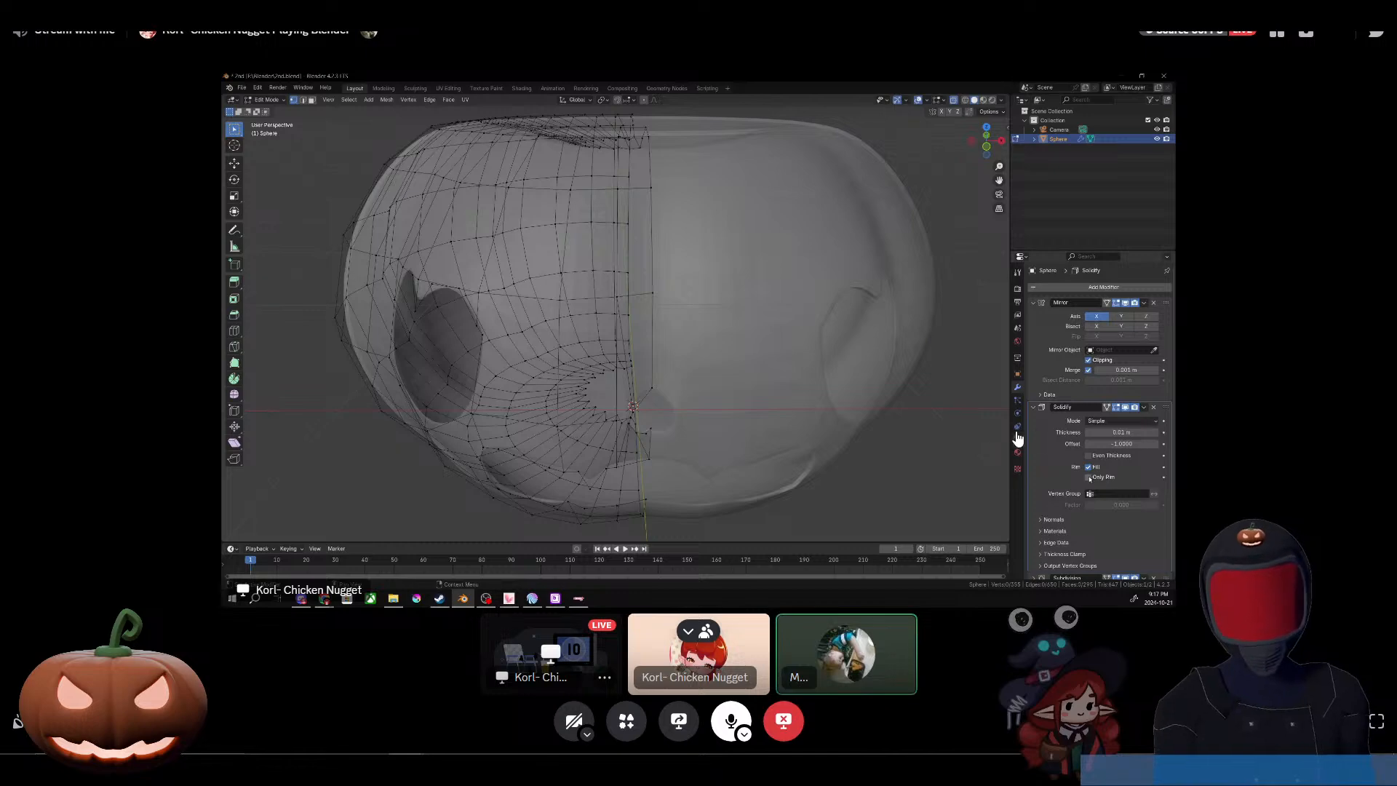
{"action": "left_click", "coordinate": [1089, 478]}
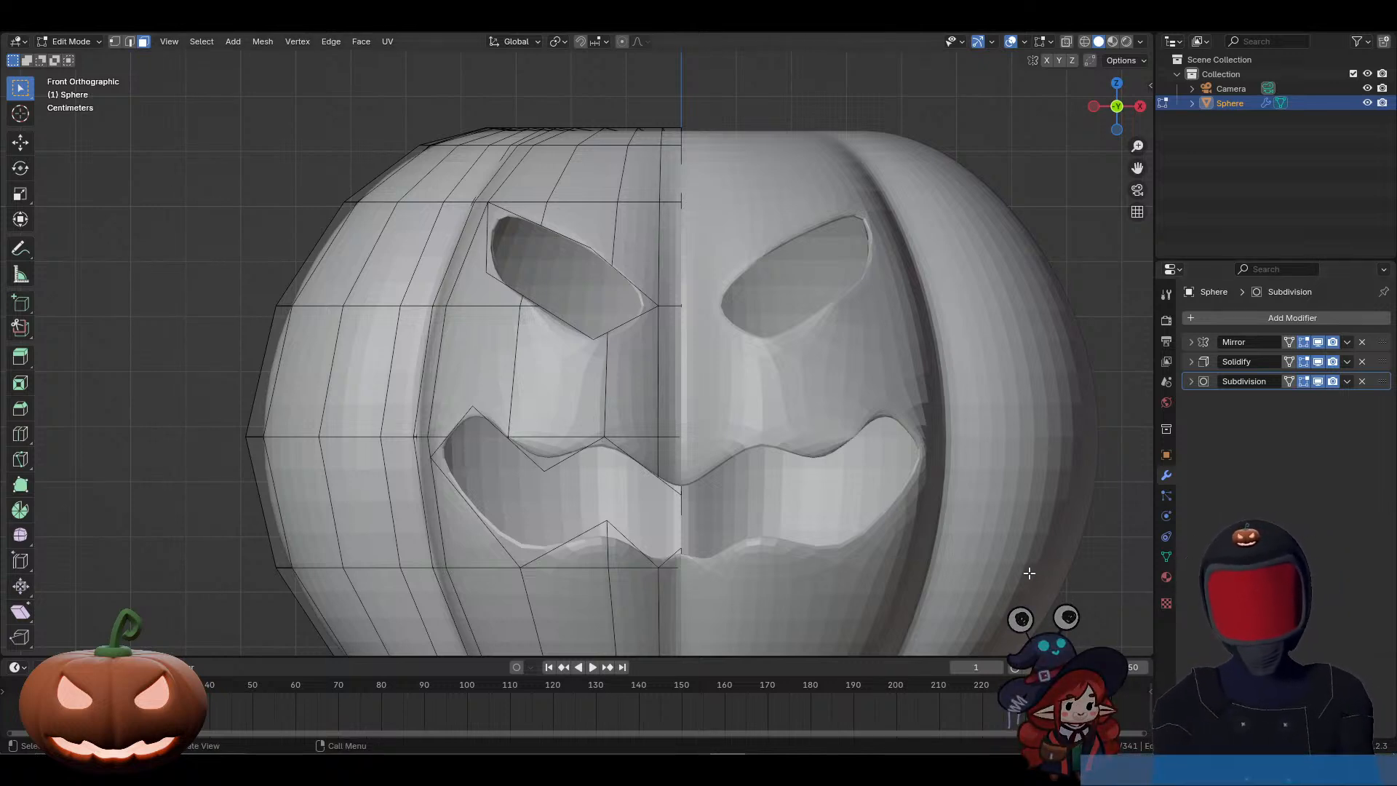
Step: Set the Solidify modifier's thickness to 0.075 m
{"action": "left_click", "coordinate": [1191, 364]}
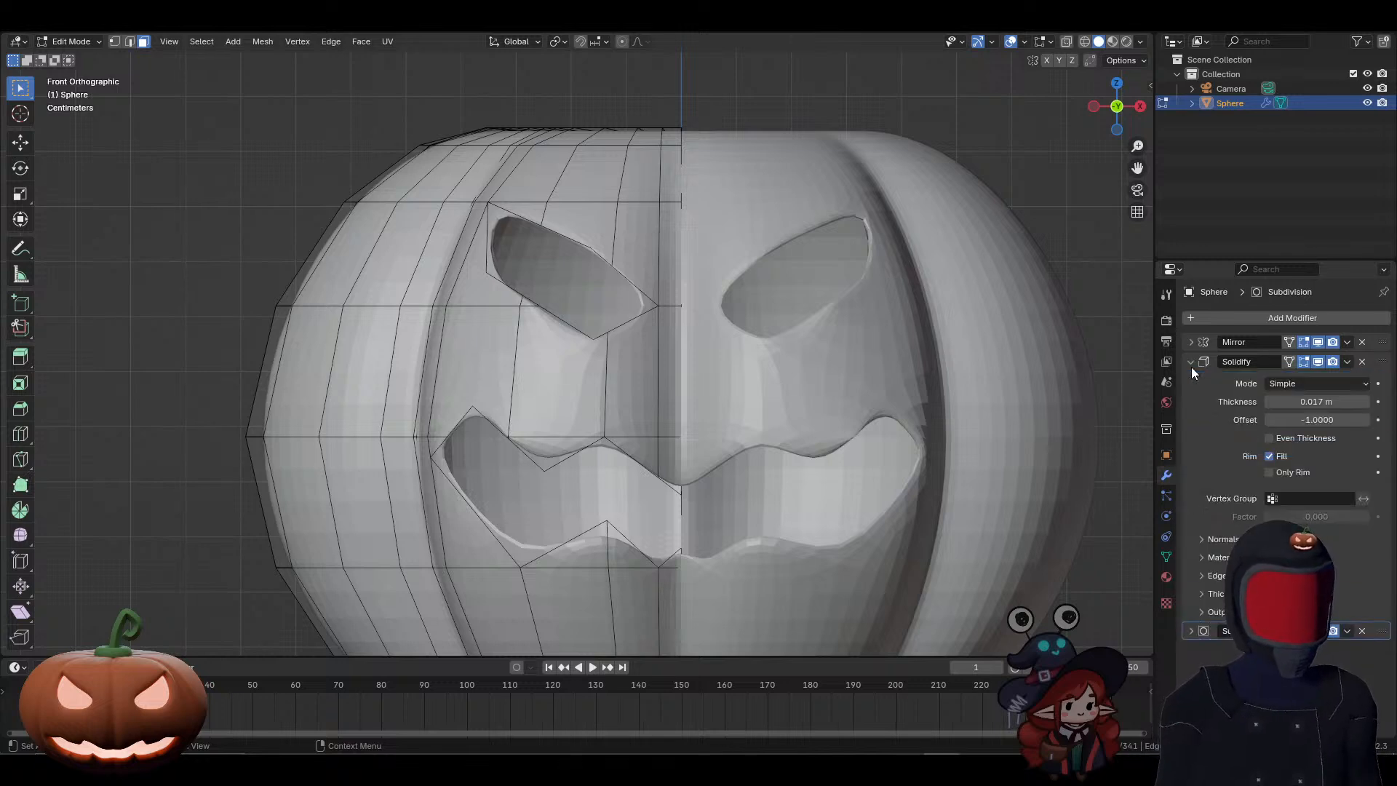
{"action": "left_click", "coordinate": [1300, 402]}
{"action": "type", "text": ".07"}
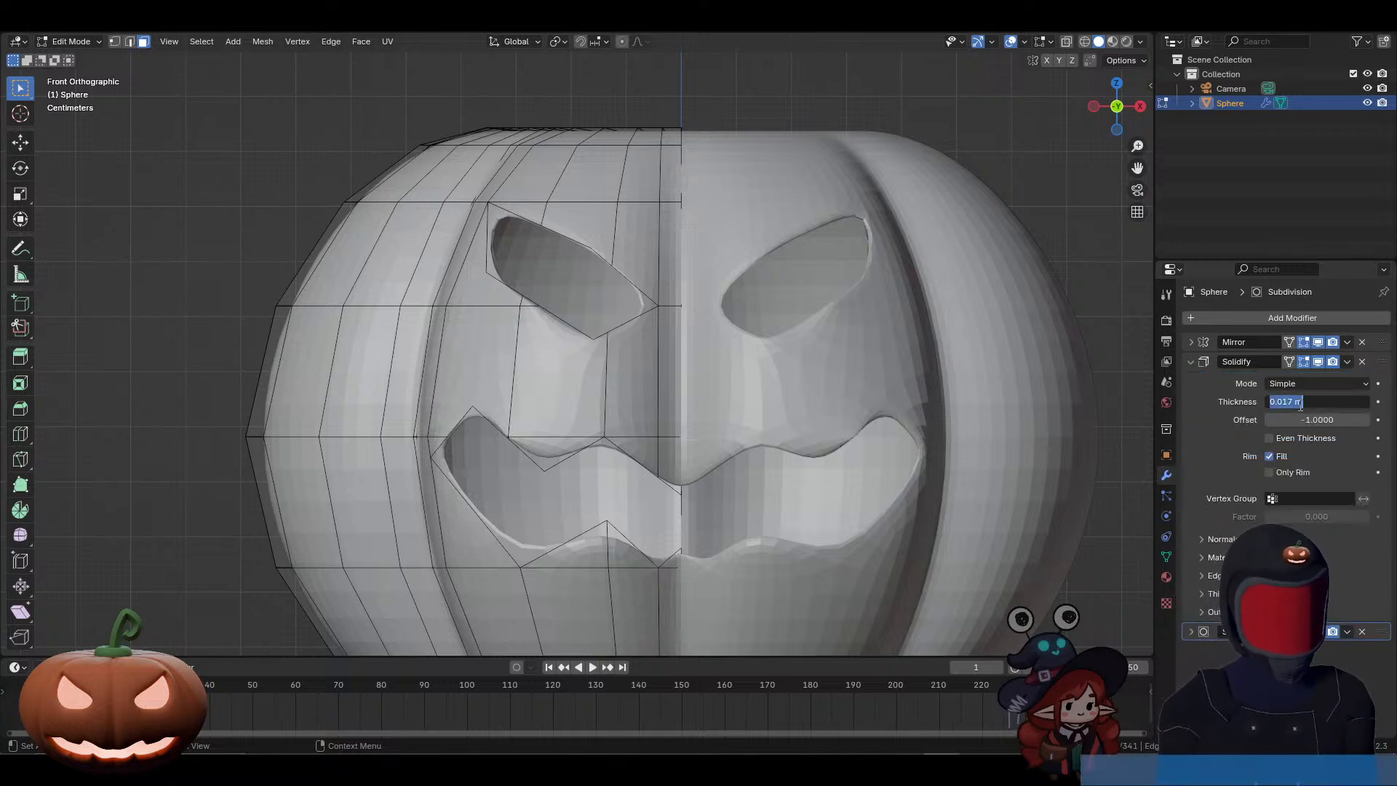
{"action": "type", "text": "5"}
{"action": "key", "text": "Return"}
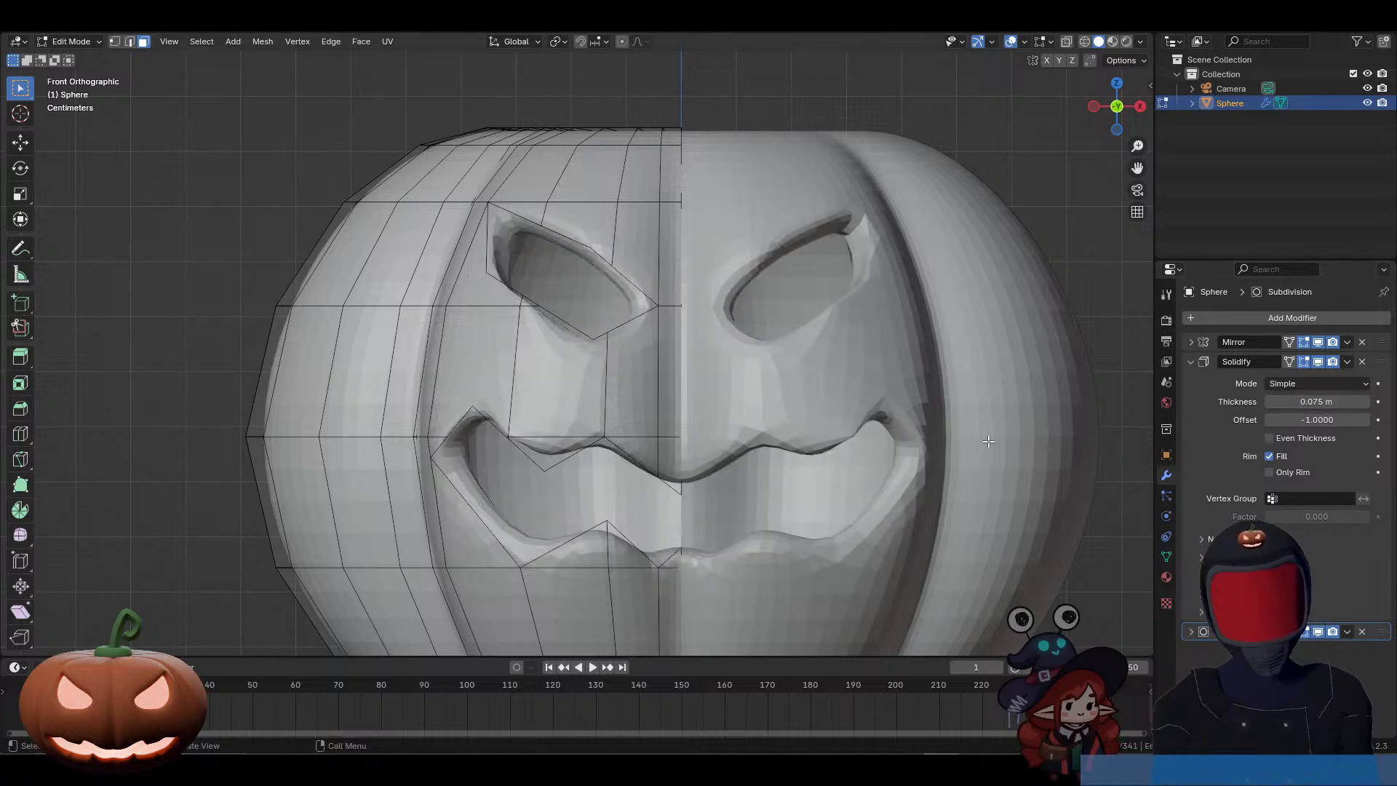
Step: Return to Object Mode and apply Shade Smooth to the pumpkin
{"action": "right_click", "coordinate": [868, 366]}
{"action": "key", "text": "Escape"}
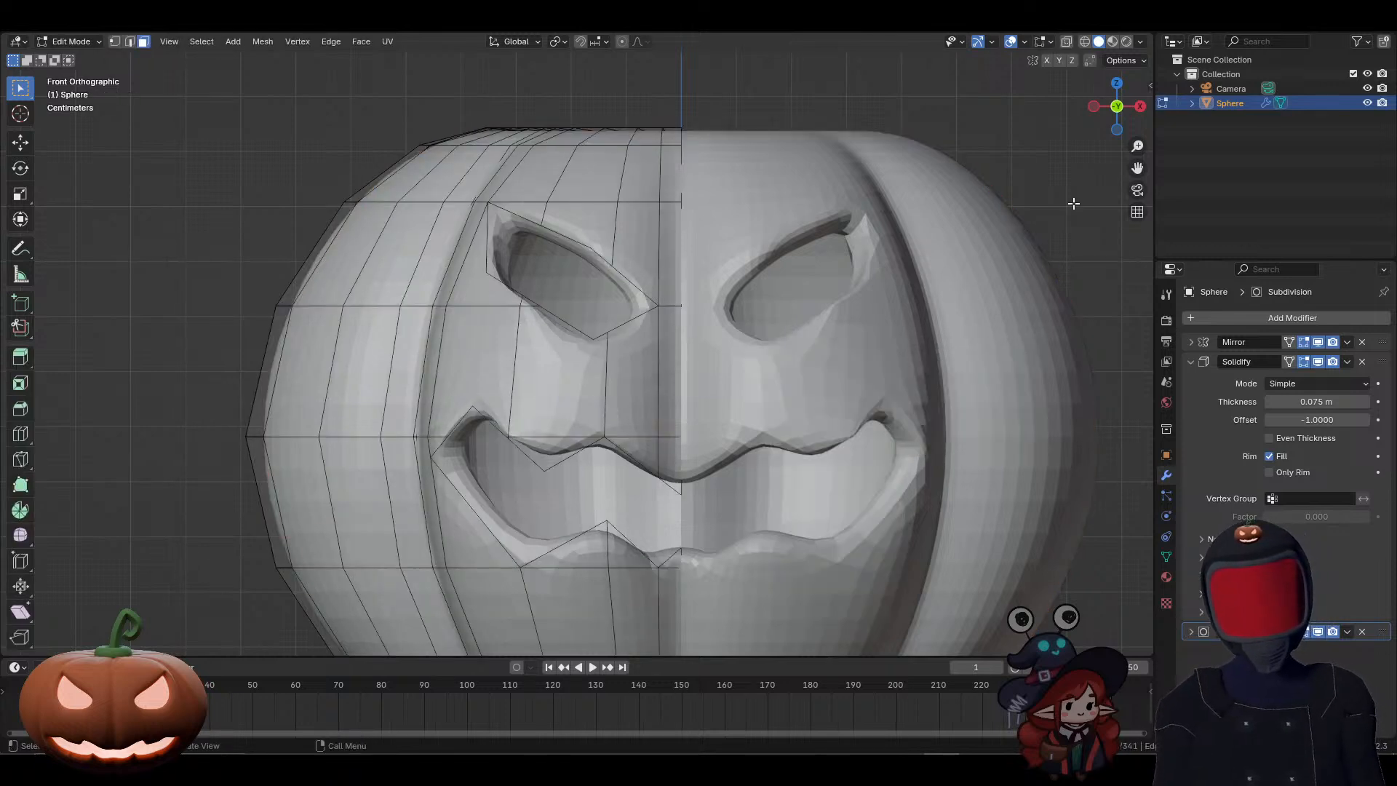
{"action": "key", "text": "Tab"}
{"action": "right_click", "coordinate": [875, 211]}
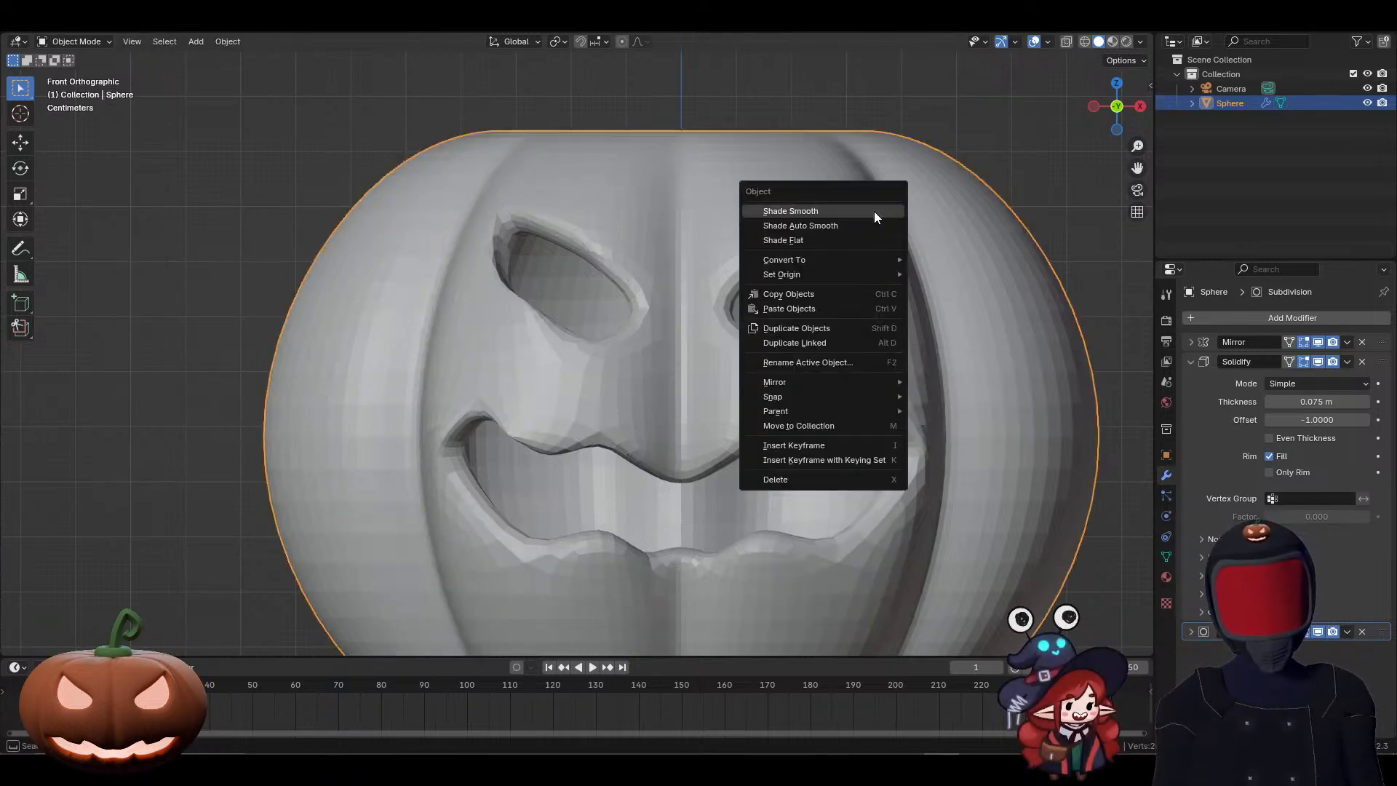
{"action": "left_click", "coordinate": [875, 211]}
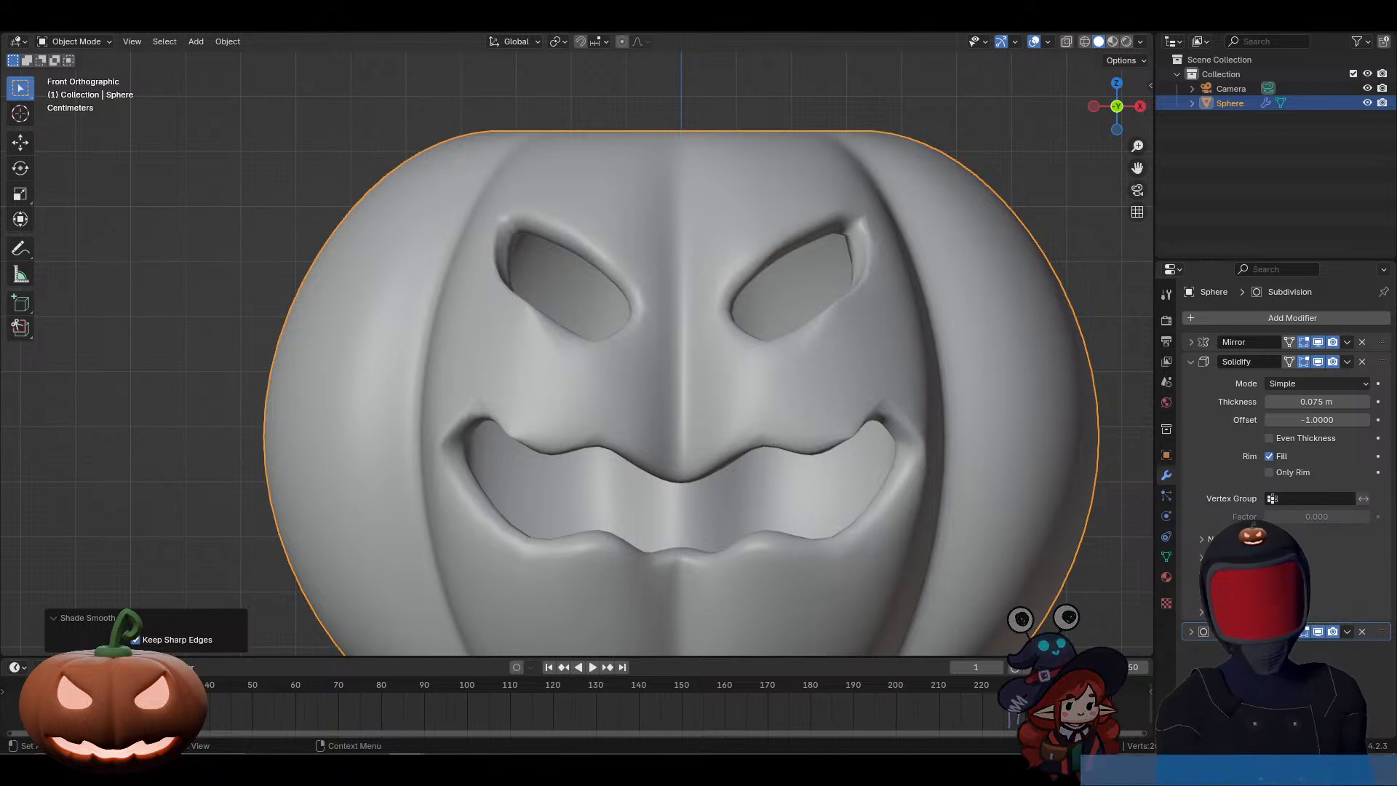
{"action": "scroll", "coordinate": [892, 451], "scroll_direction": "down", "scroll_amount": 4}
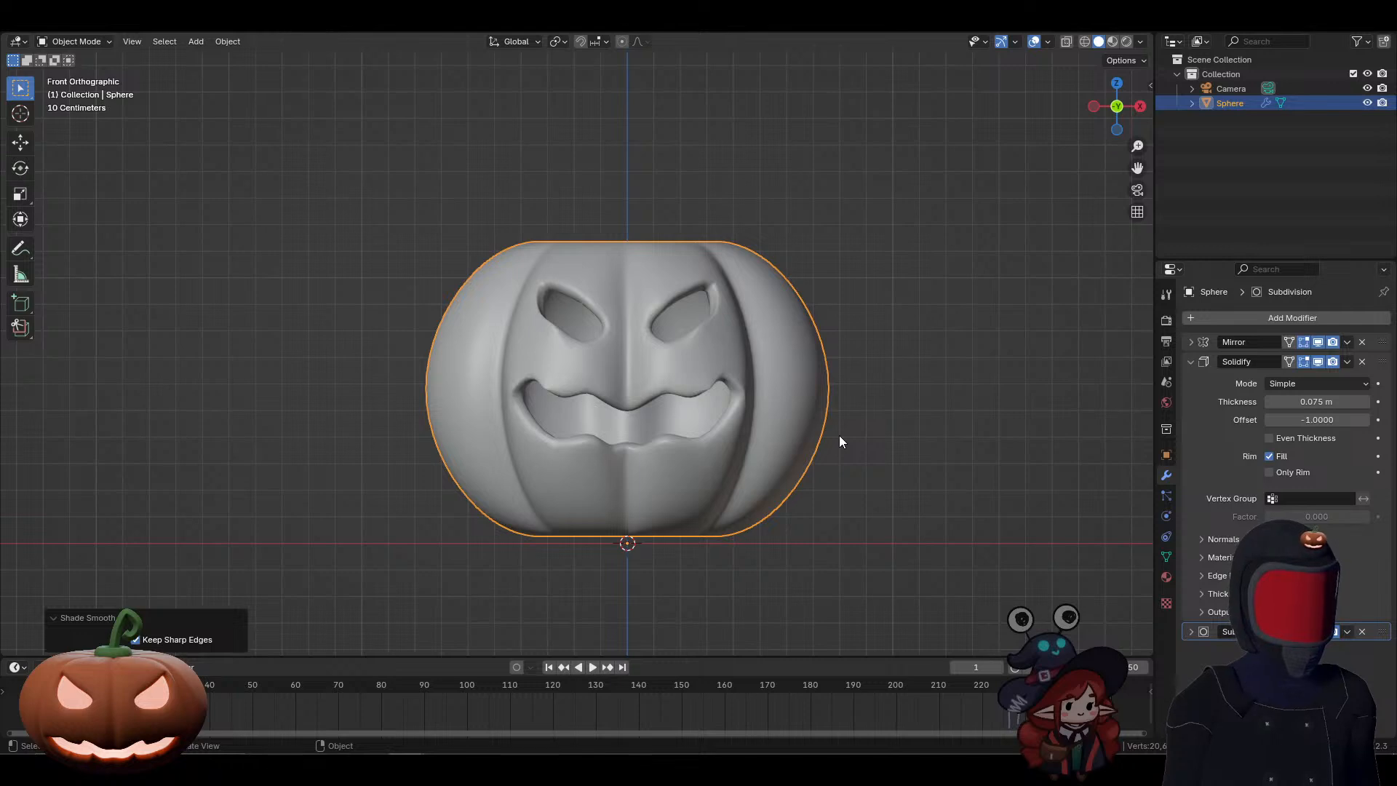
{"action": "right_click", "coordinate": [784, 396]}
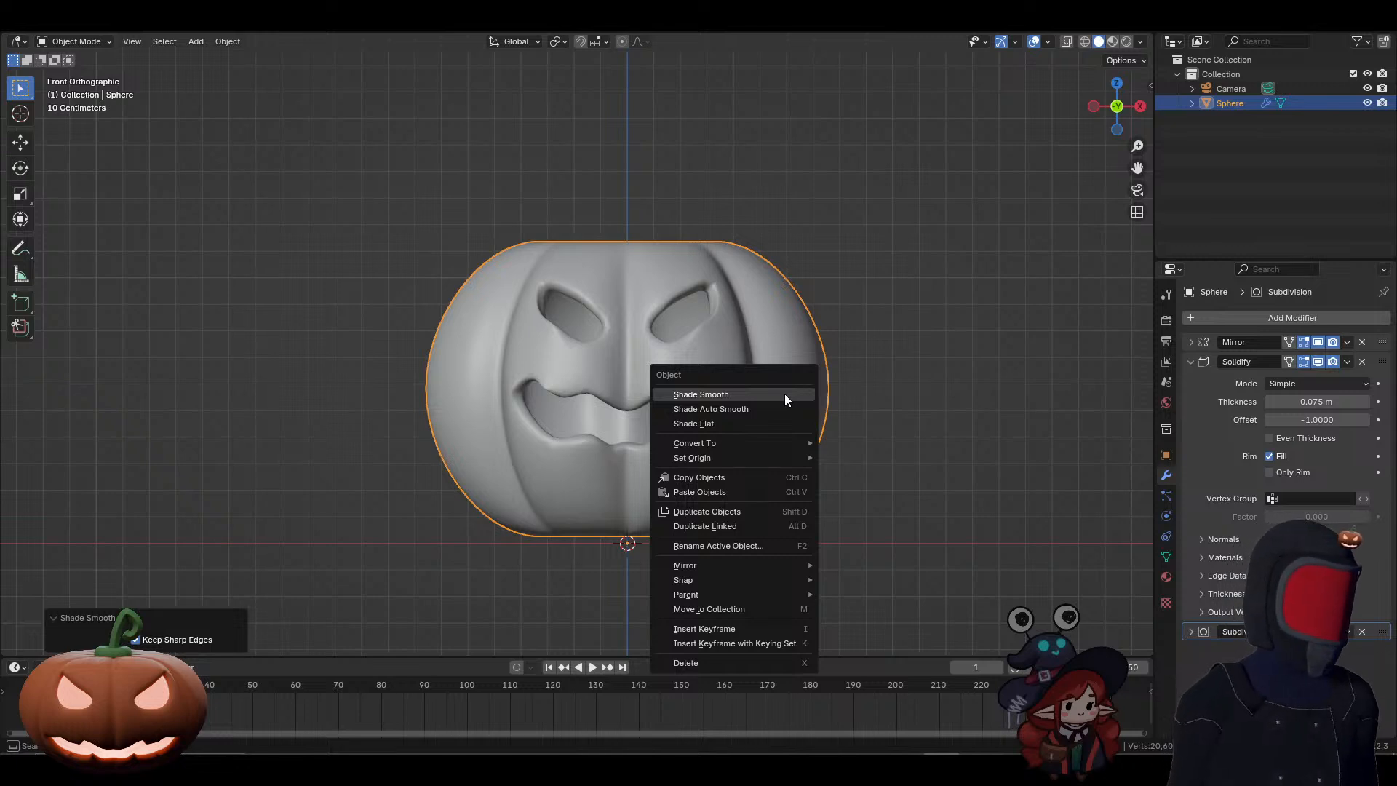
{"action": "left_click", "coordinate": [784, 395]}
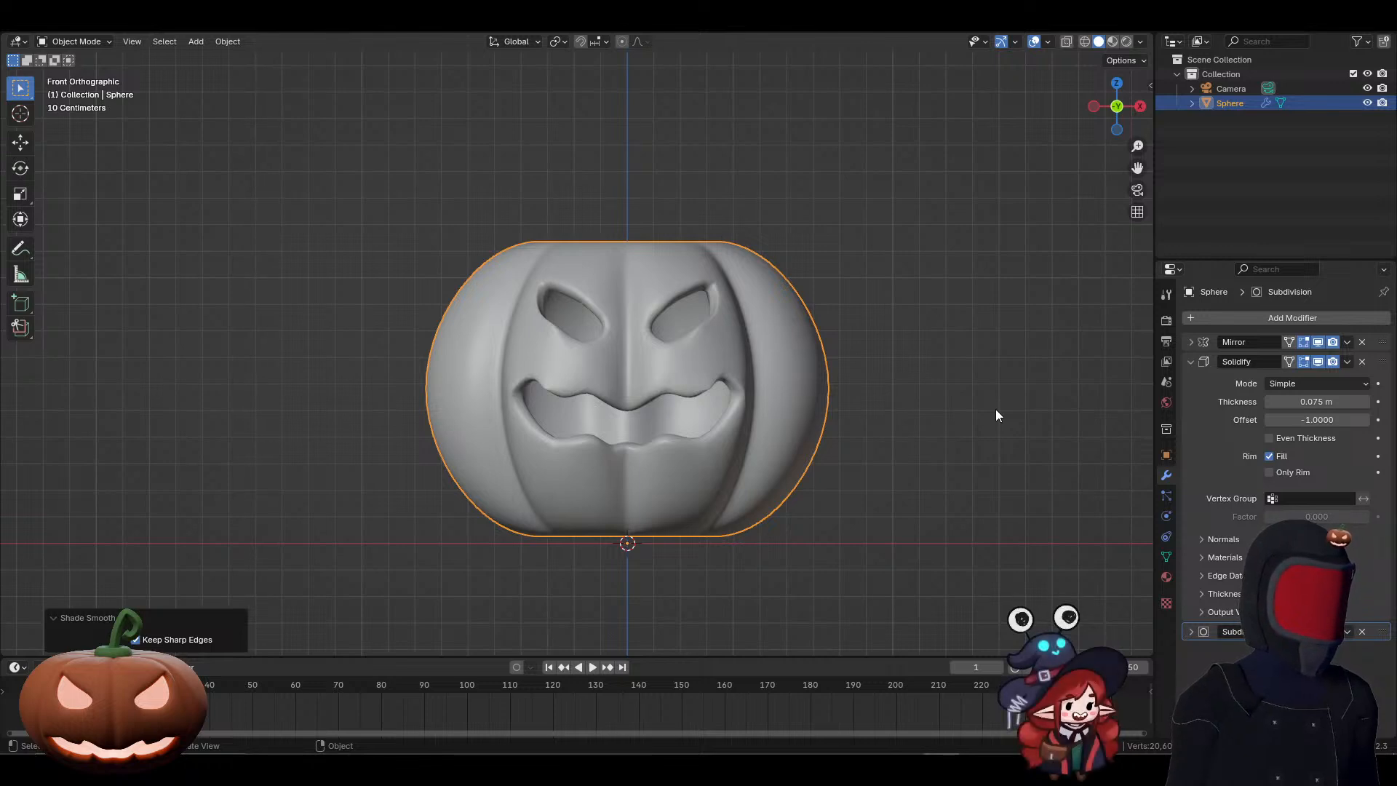
Step: In Edit Mode with edge selection, select the rim loop around the pumpkin's open top and fill it with a face
{"action": "middle_click_drag", "start_coordinate": [572, 325], "coordinate": [687, 381]}
{"action": "key", "text": "Tab"}
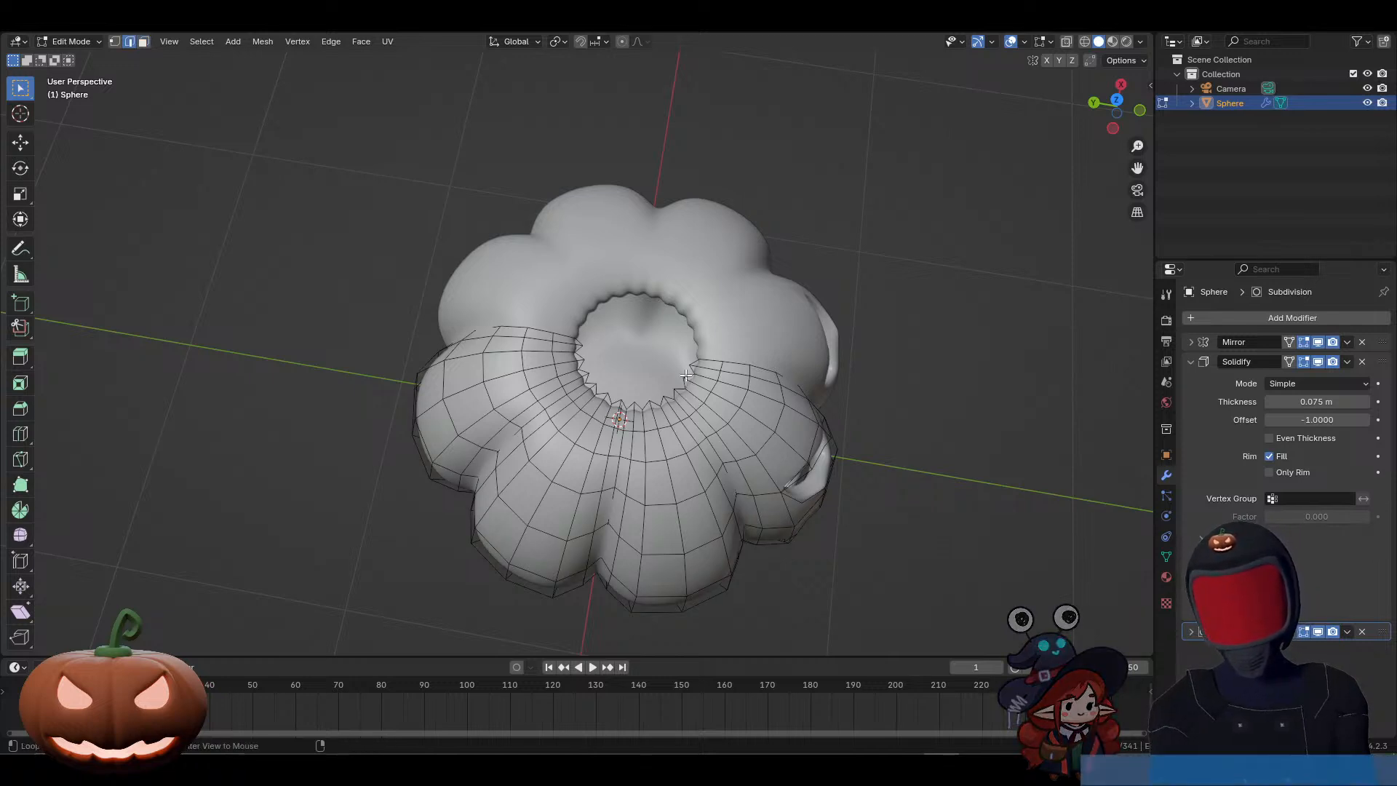
{"action": "key", "text": "2"}
{"action": "left_click", "coordinate": [688, 376], "text": "alt"}
{"action": "key", "text": "f"}
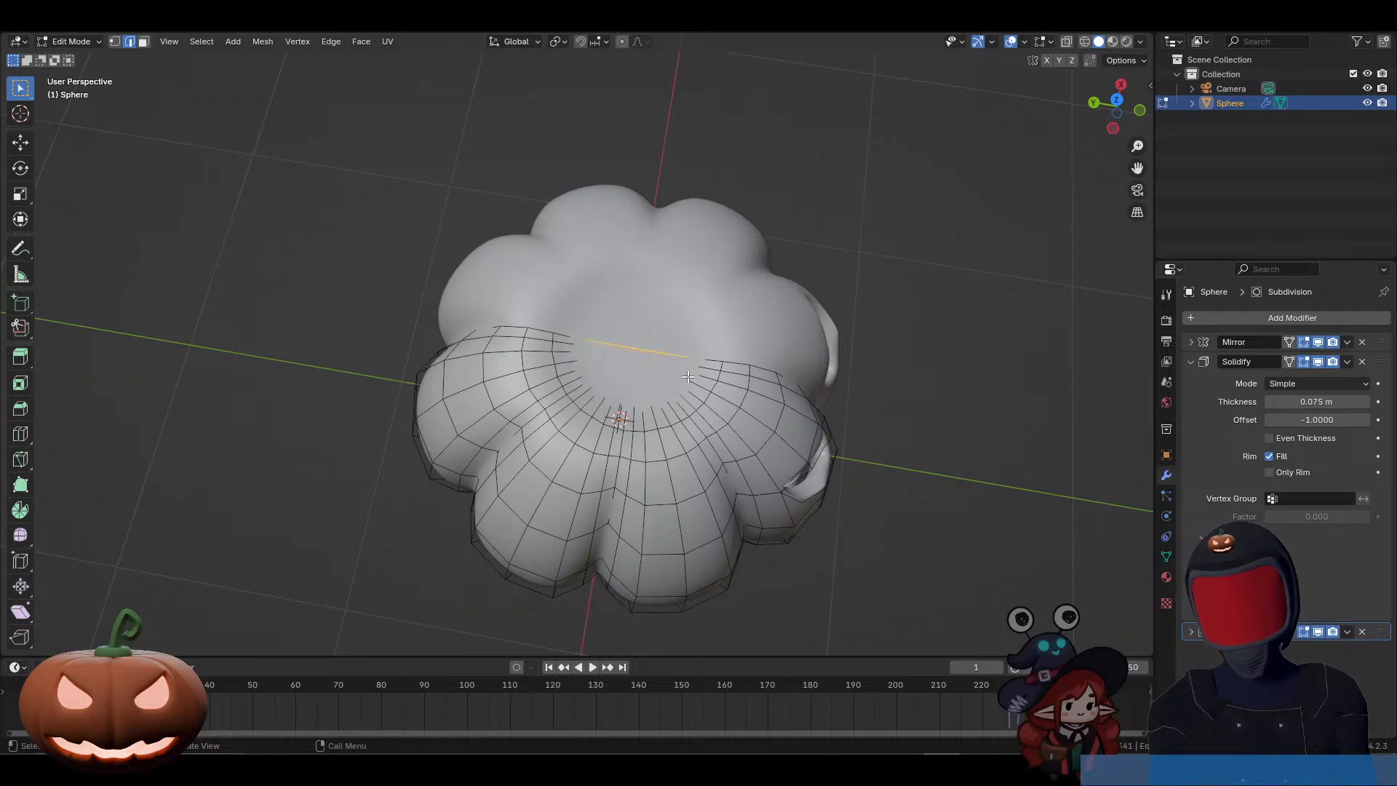
Step: Switch to the Discord call window, maximize it and examine the other participant's streamed pumpkin
{"action": "middle_click_drag", "start_coordinate": [882, 461], "coordinate": [791, 376]}
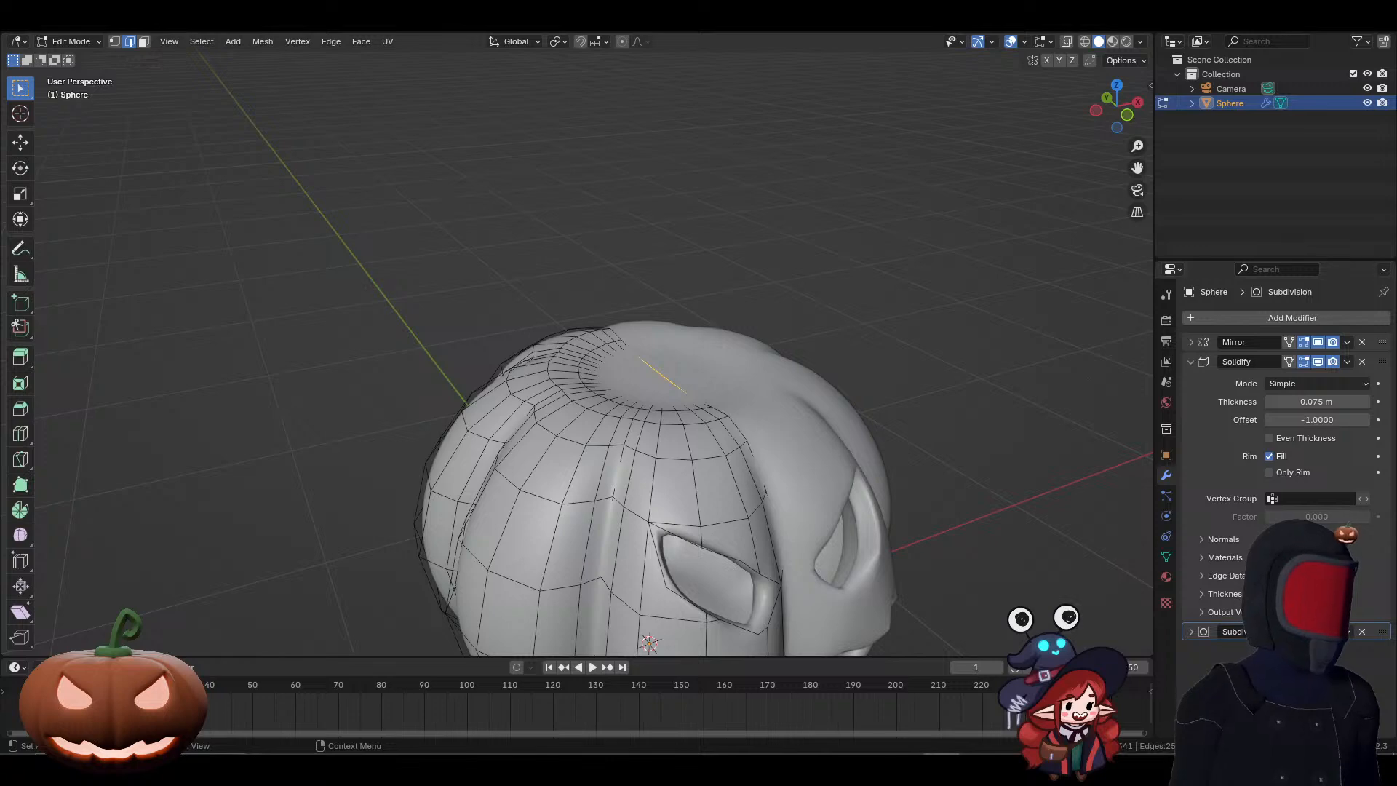
{"action": "left_click_drag", "start_coordinate": [1395, 218], "coordinate": [453, 101]}
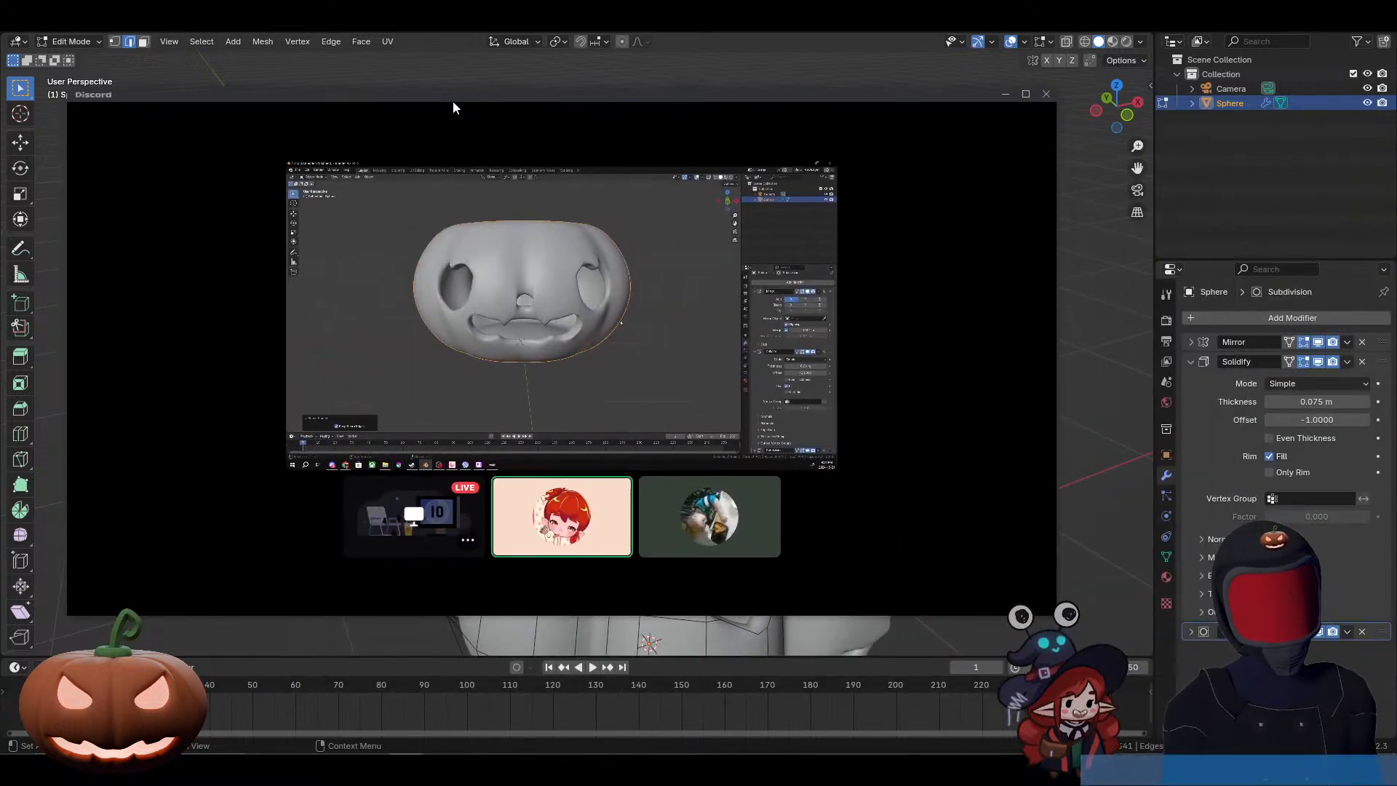
{"action": "double_click", "coordinate": [452, 101]}
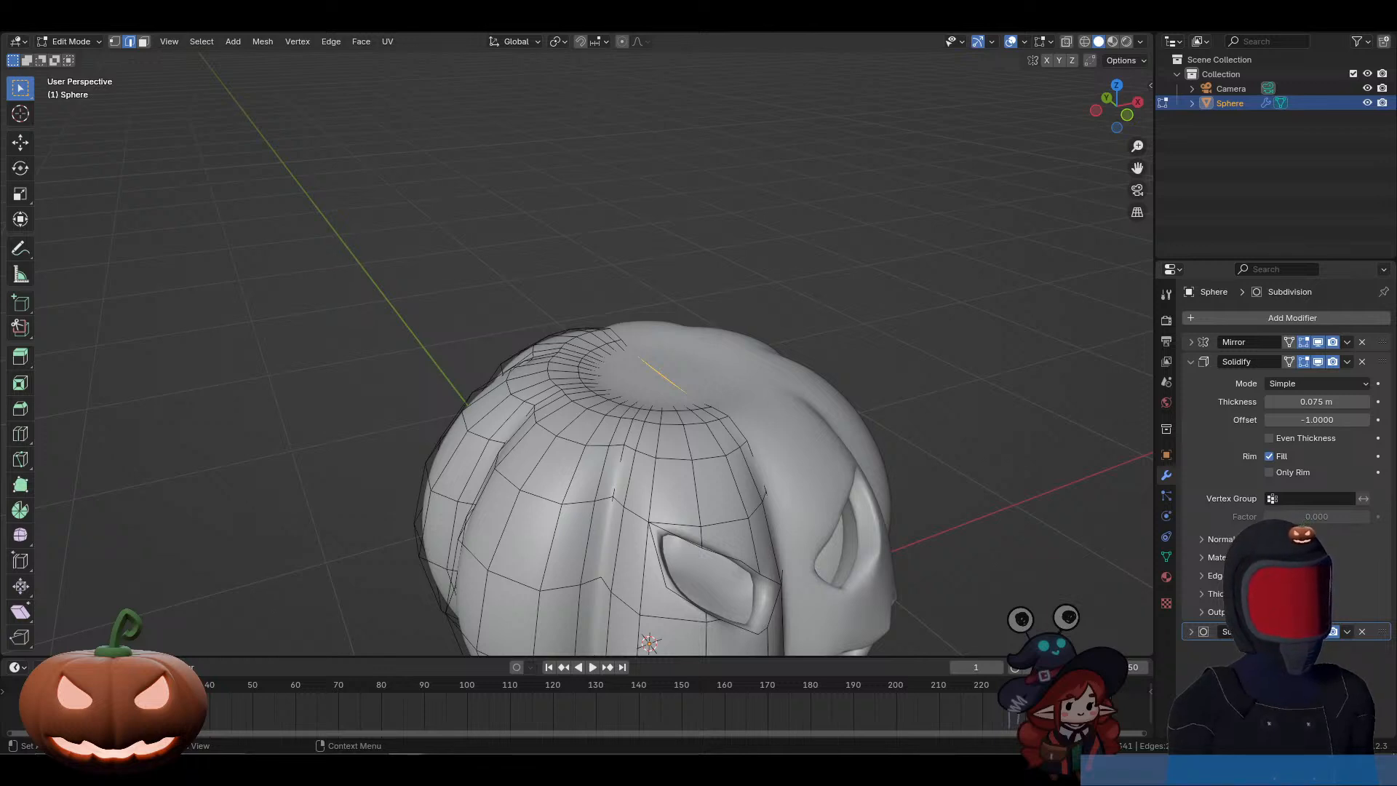
{"action": "mouse_move", "coordinate": [208, 702]}
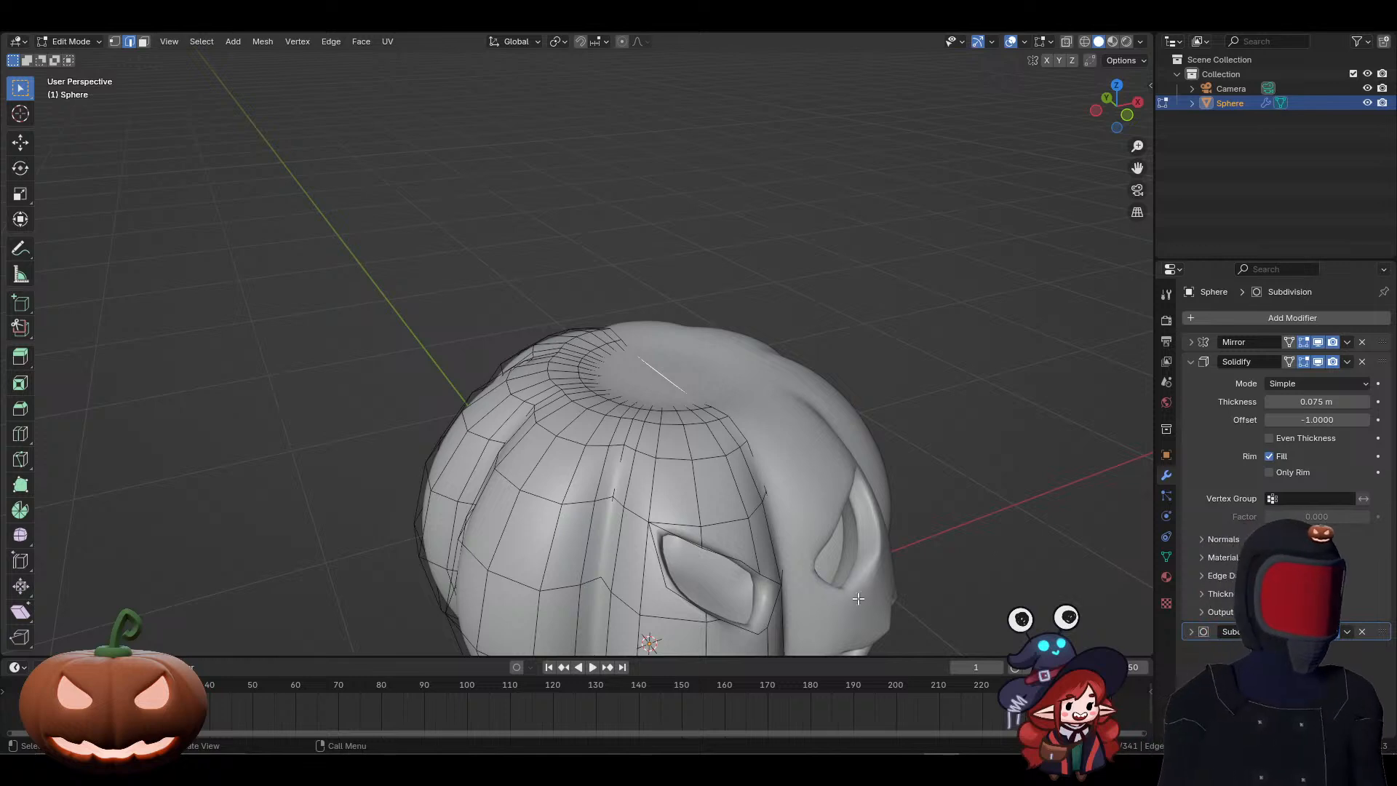
Step: Snap the 3D cursor to the selected geometry at the centre of the pumpkin's top cap
{"action": "middle_click_drag", "start_coordinate": [1011, 589], "coordinate": [944, 457]}
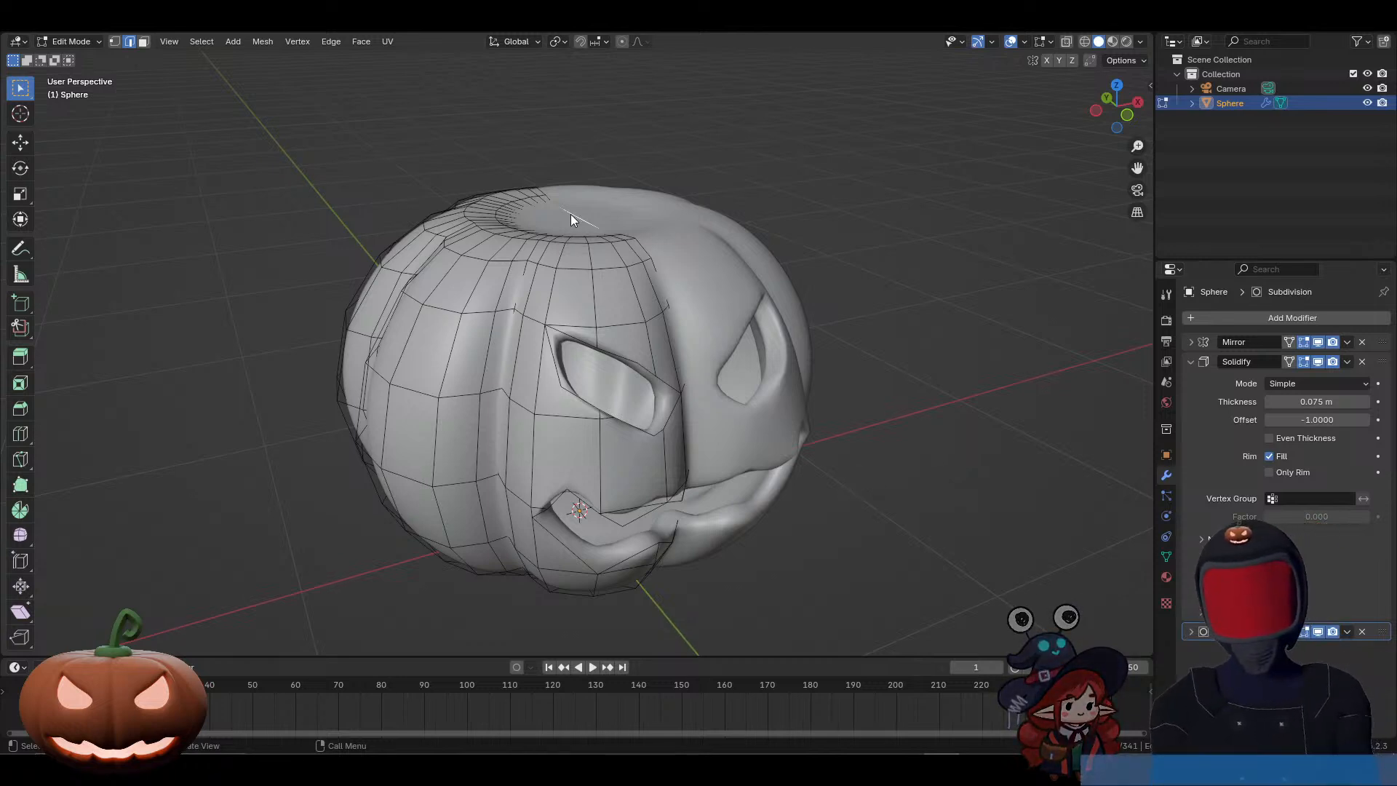
{"action": "middle_click_drag", "start_coordinate": [576, 220], "coordinate": [619, 331]}
{"action": "scroll", "coordinate": [603, 239], "scroll_direction": "up", "scroll_amount": 4}
{"action": "key", "text": "alt+z"}
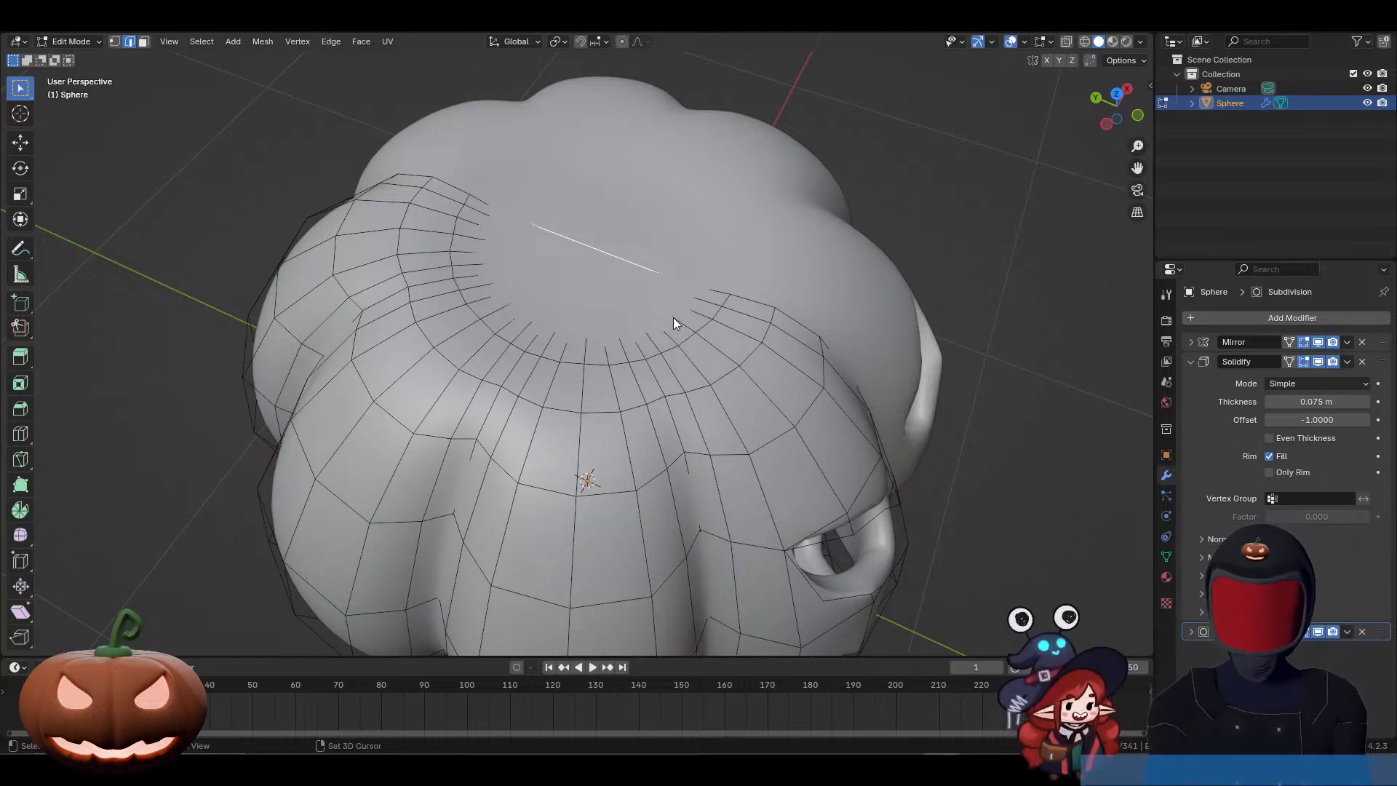
{"action": "key", "text": "shift+s"}
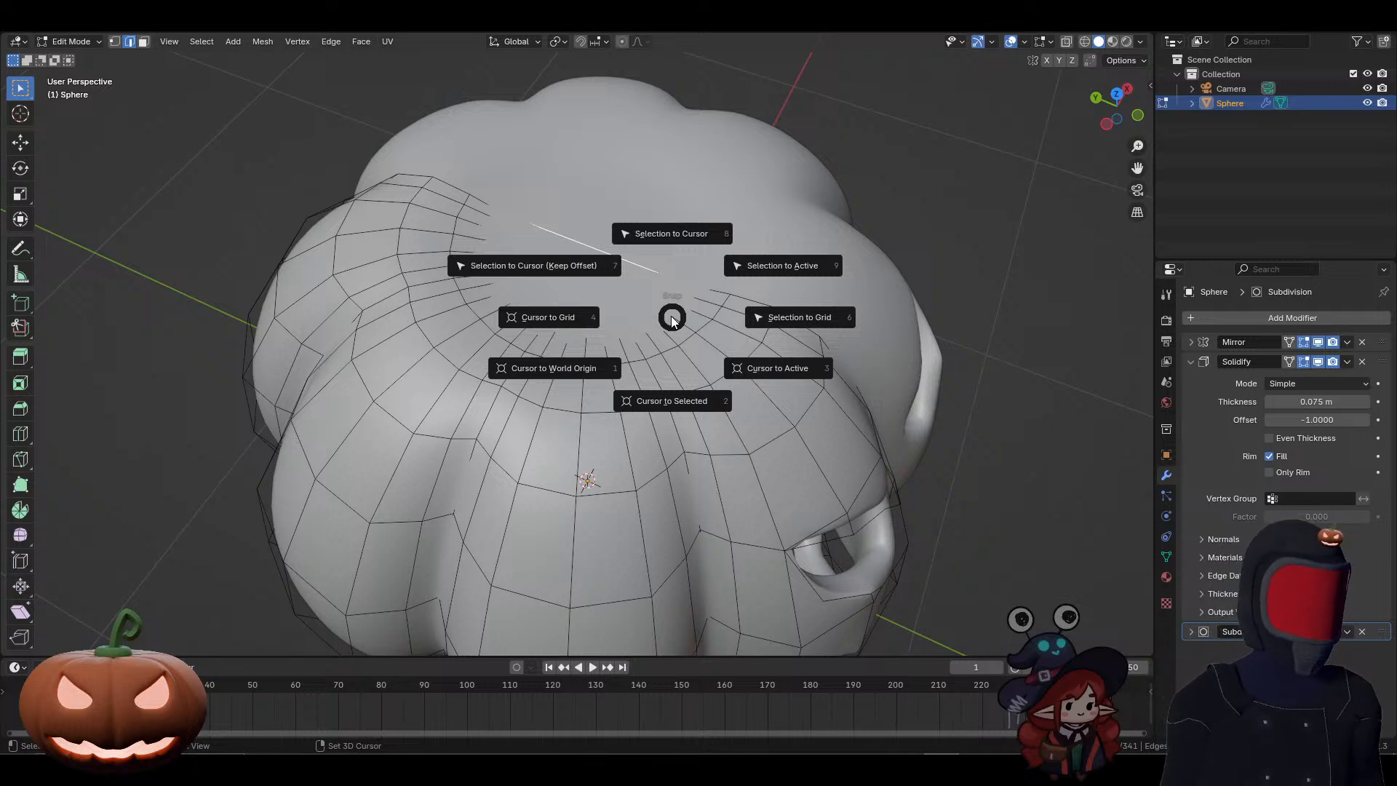
{"action": "left_click", "coordinate": [671, 401]}
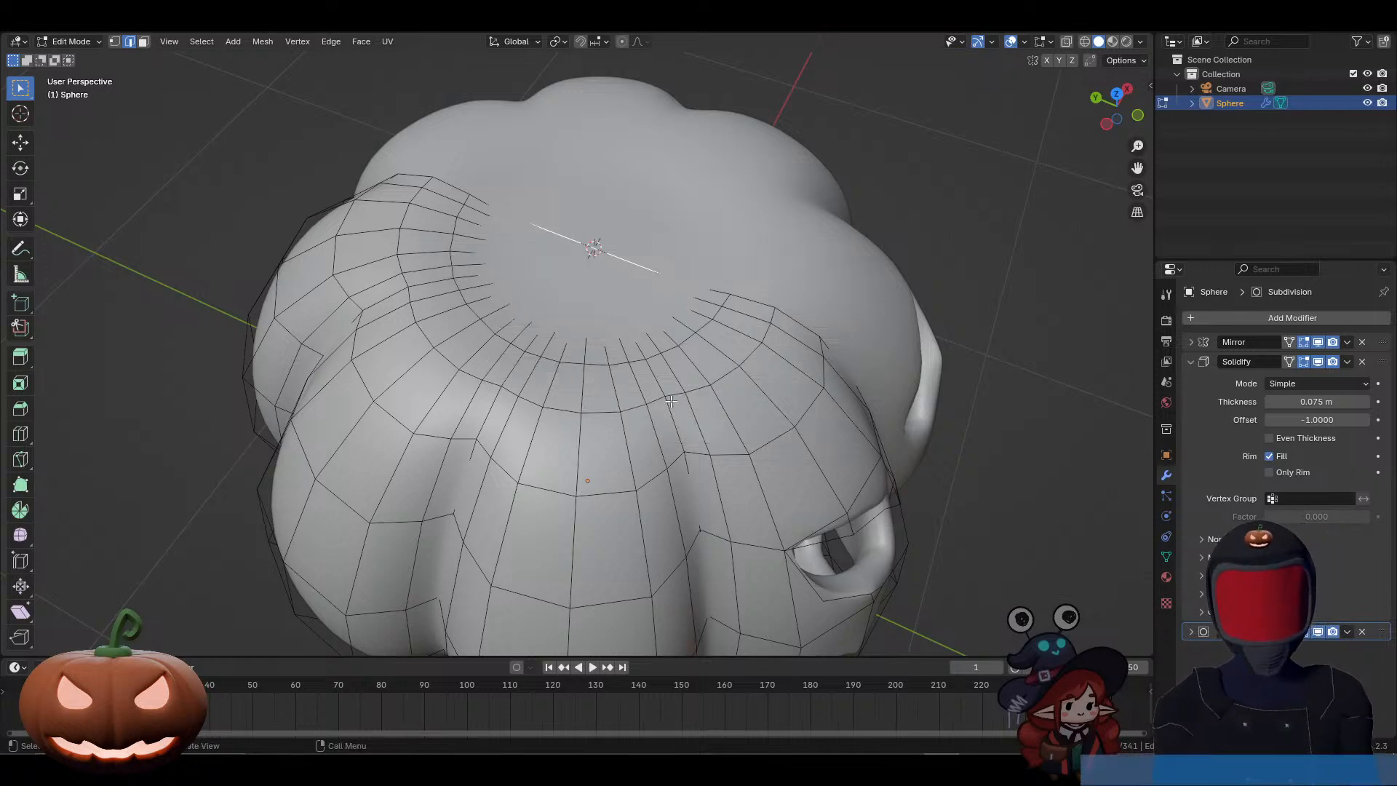
{"action": "middle_click_drag", "start_coordinate": [650, 323], "coordinate": [535, 238]}
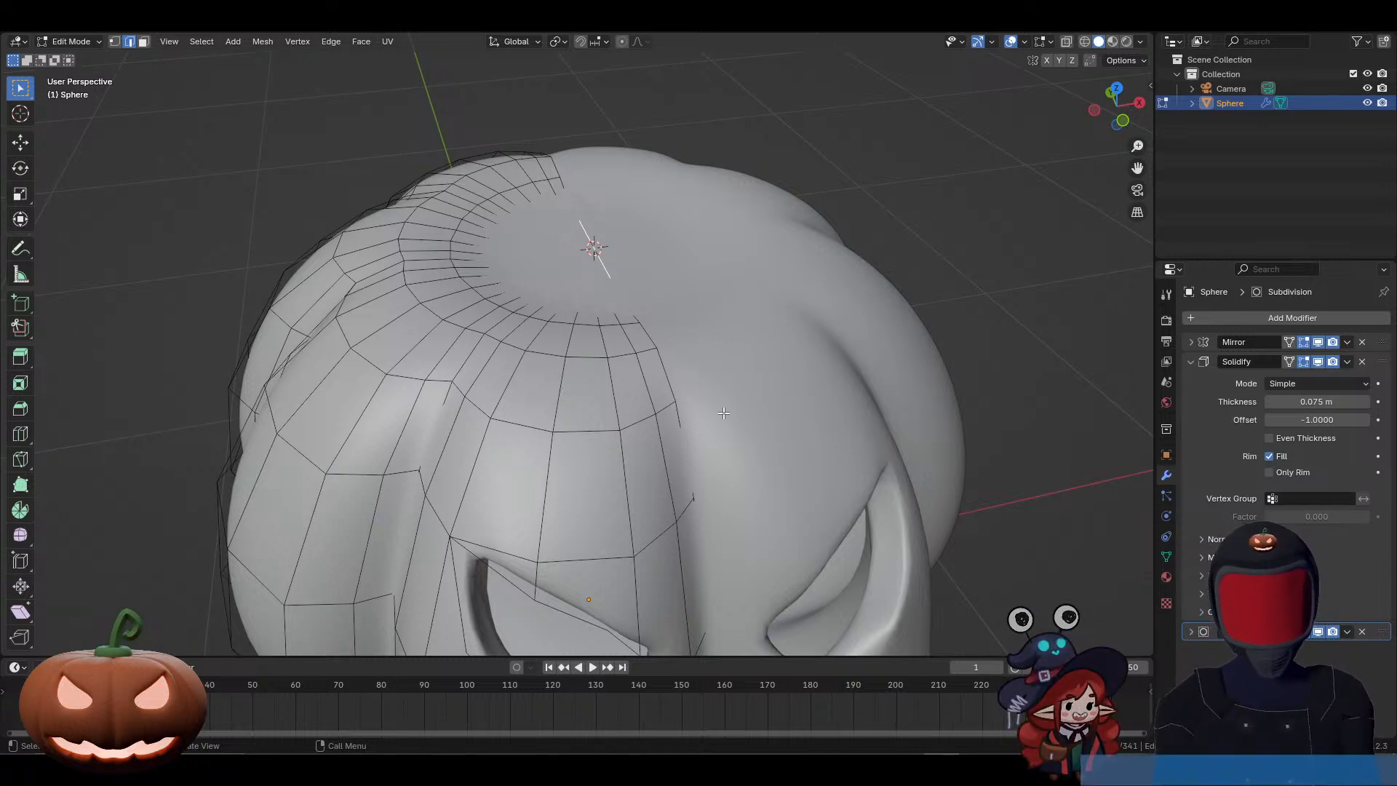
Step: Leave Edit Mode and add a 16-vertex mesh circle at the 3D cursor on the pumpkin's top
{"action": "key", "text": "Tab"}
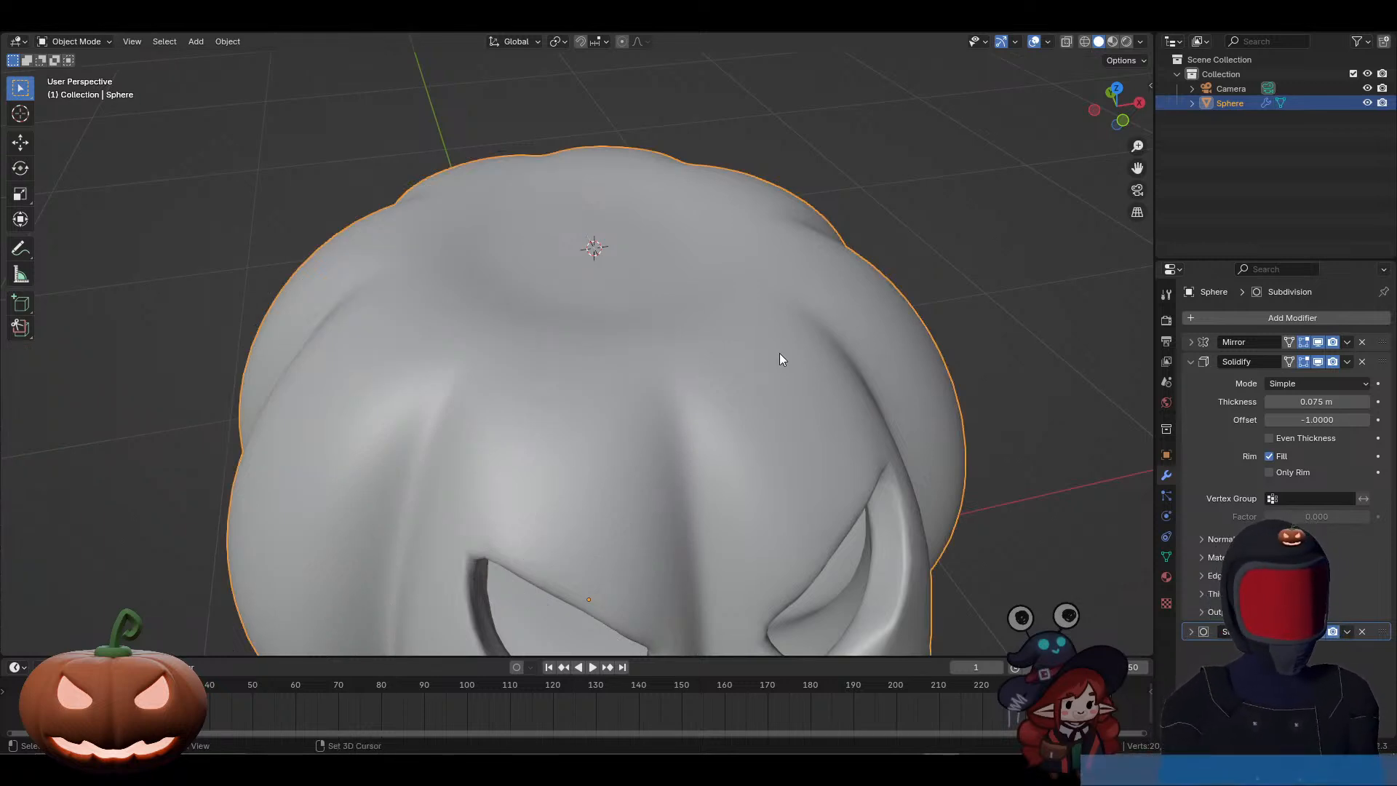
{"action": "key", "text": "shift+a"}
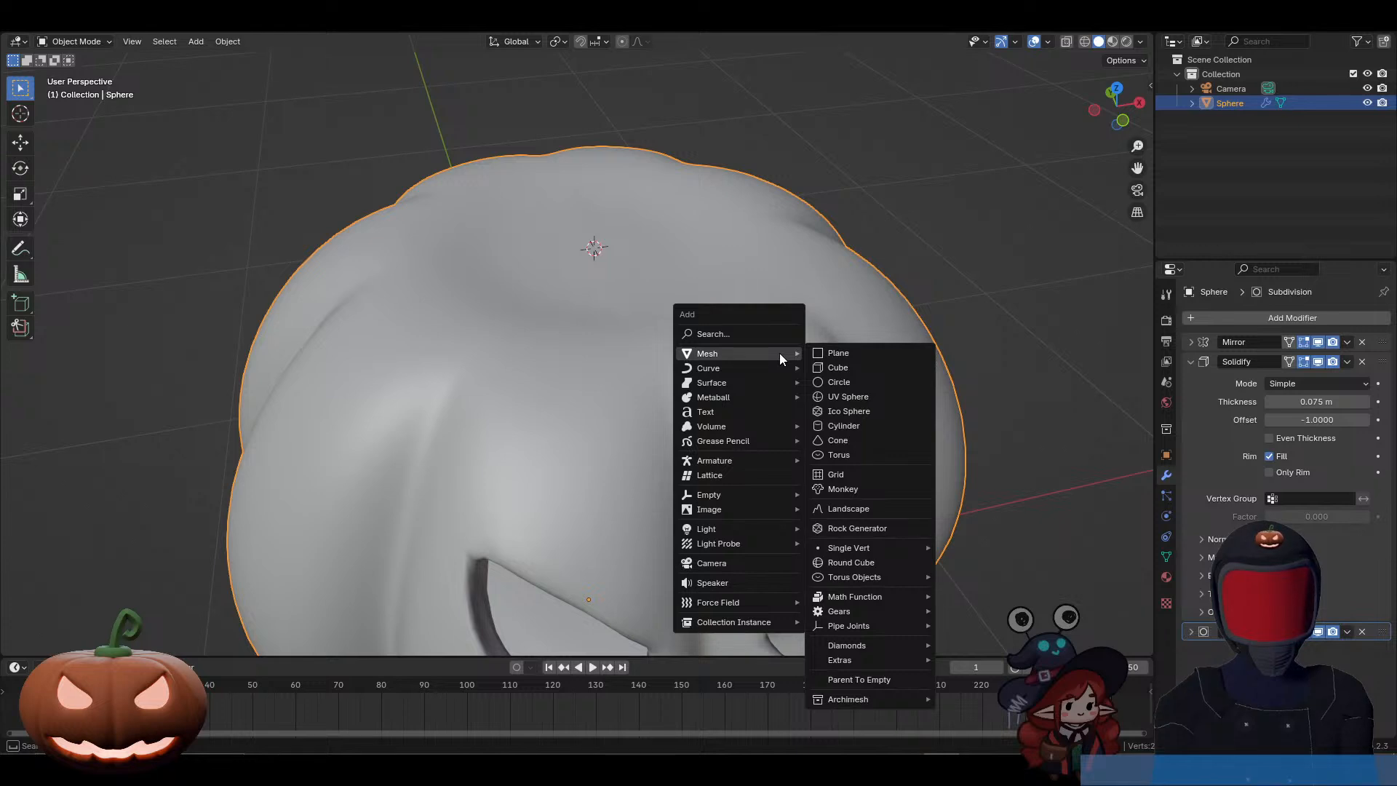
{"action": "left_click", "coordinate": [835, 380]}
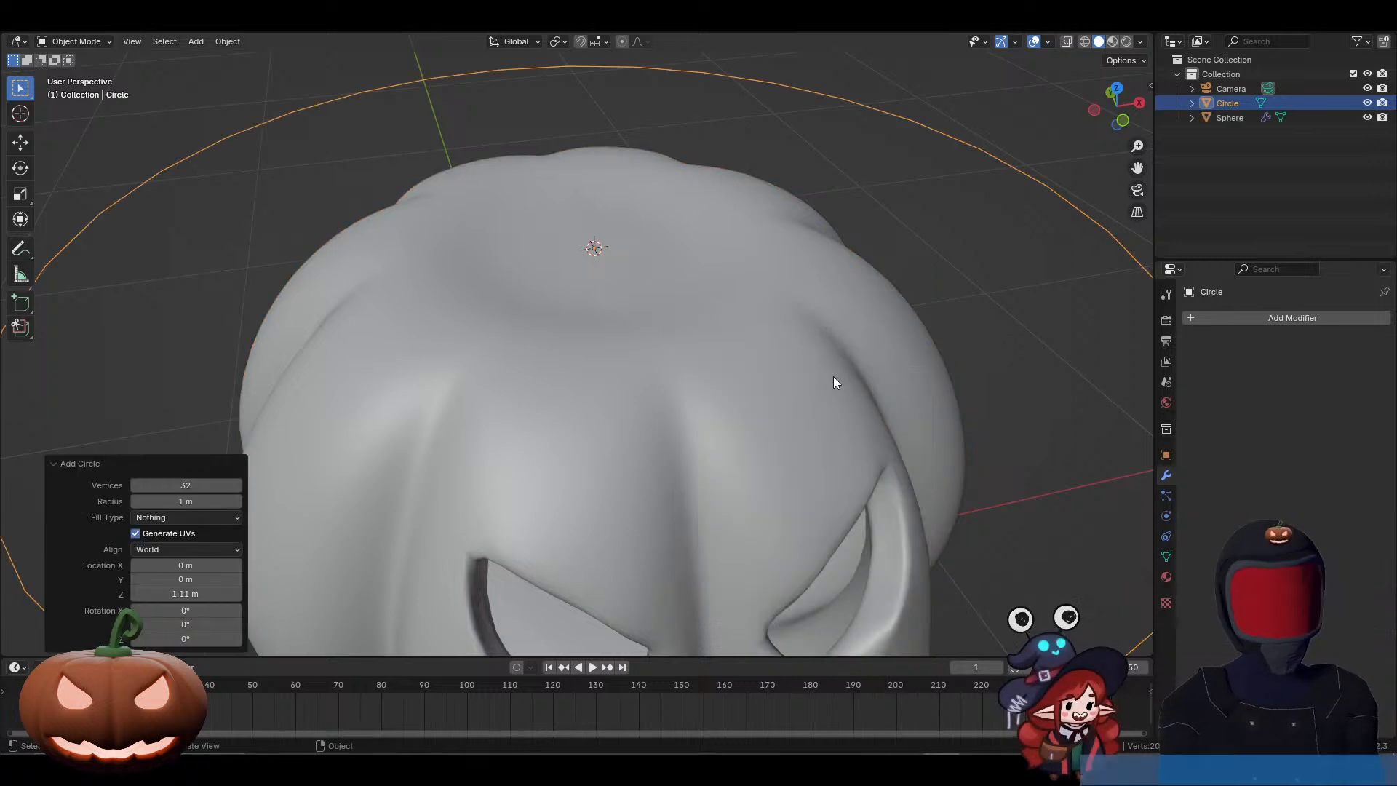
{"action": "left_click", "coordinate": [167, 489]}
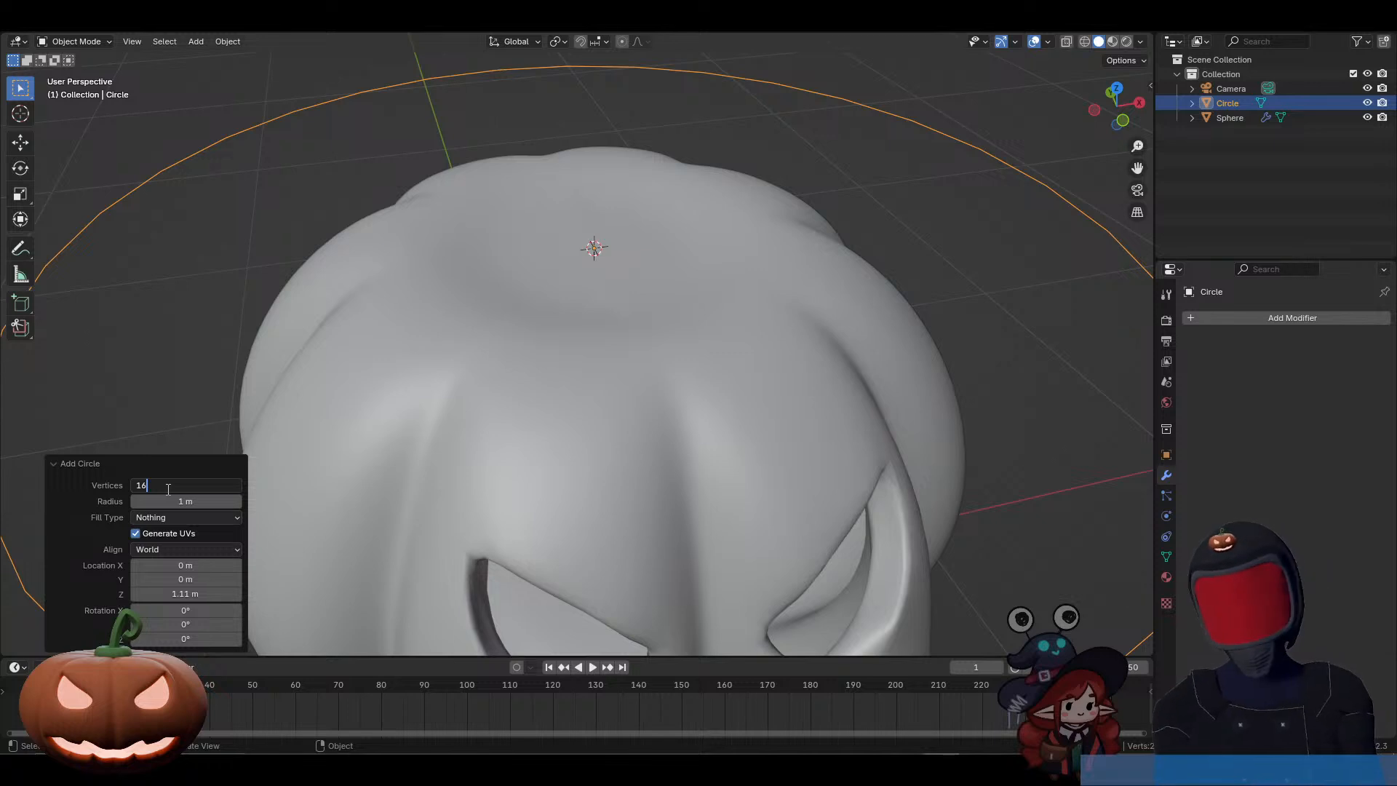
{"action": "type", "text": "16"}
{"action": "key", "text": "Return"}
{"action": "scroll", "coordinate": [380, 561], "scroll_direction": "down", "scroll_amount": 1}
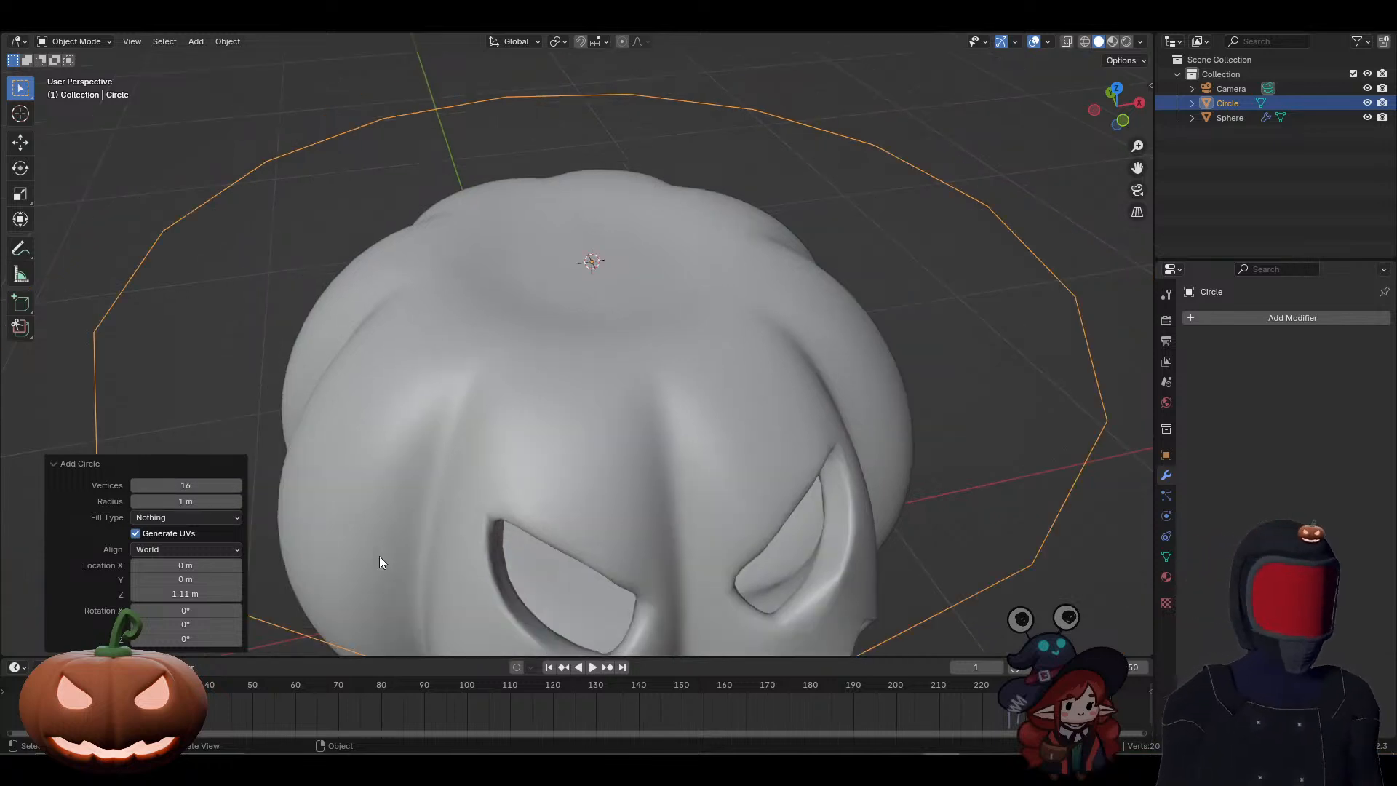
{"action": "scroll", "coordinate": [378, 556], "scroll_direction": "down", "scroll_amount": 2}
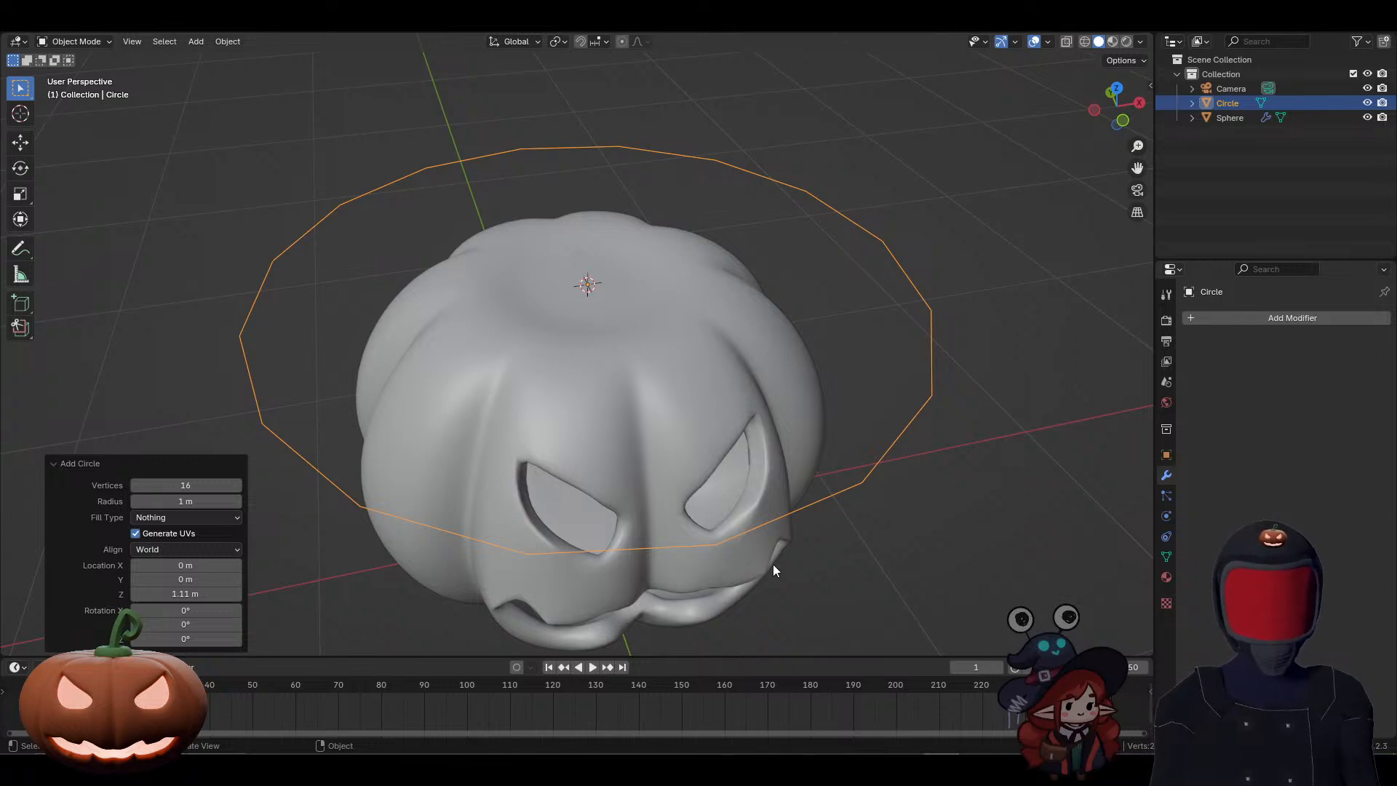
Step: Enter Edit Mode on the new circle and switch to vertex selection
{"action": "key", "text": "Tab"}
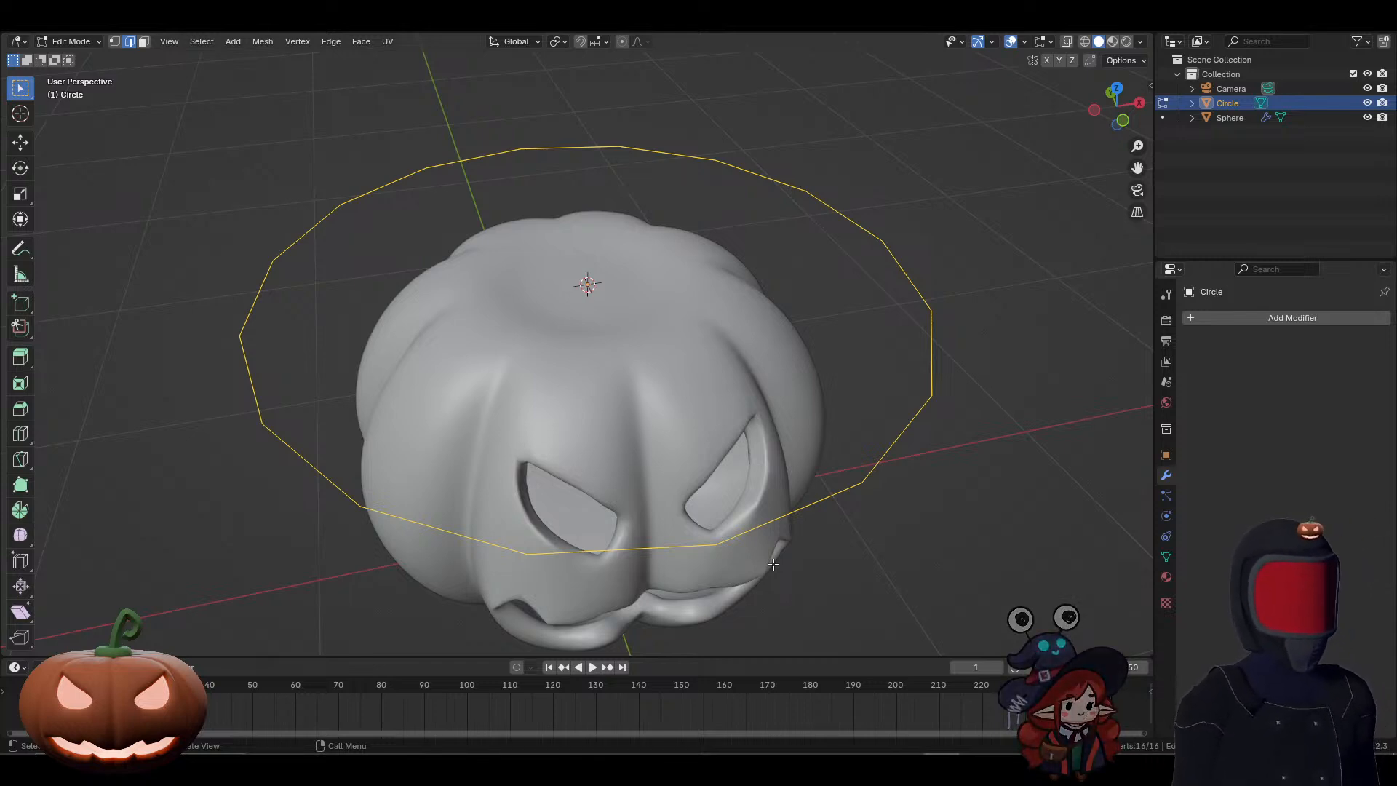
{"action": "key", "text": "1"}
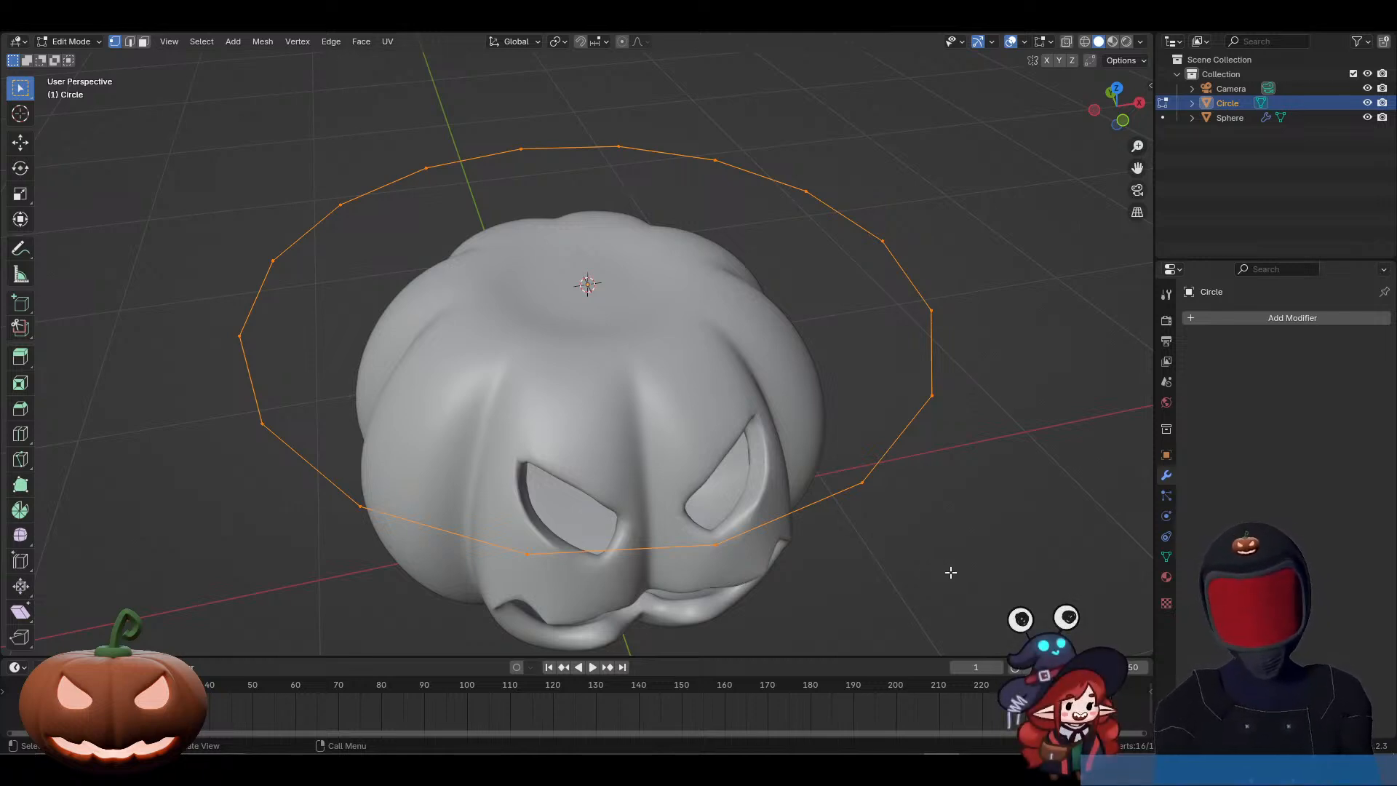
{"action": "middle_click_drag", "start_coordinate": [902, 545], "coordinate": [936, 561]}
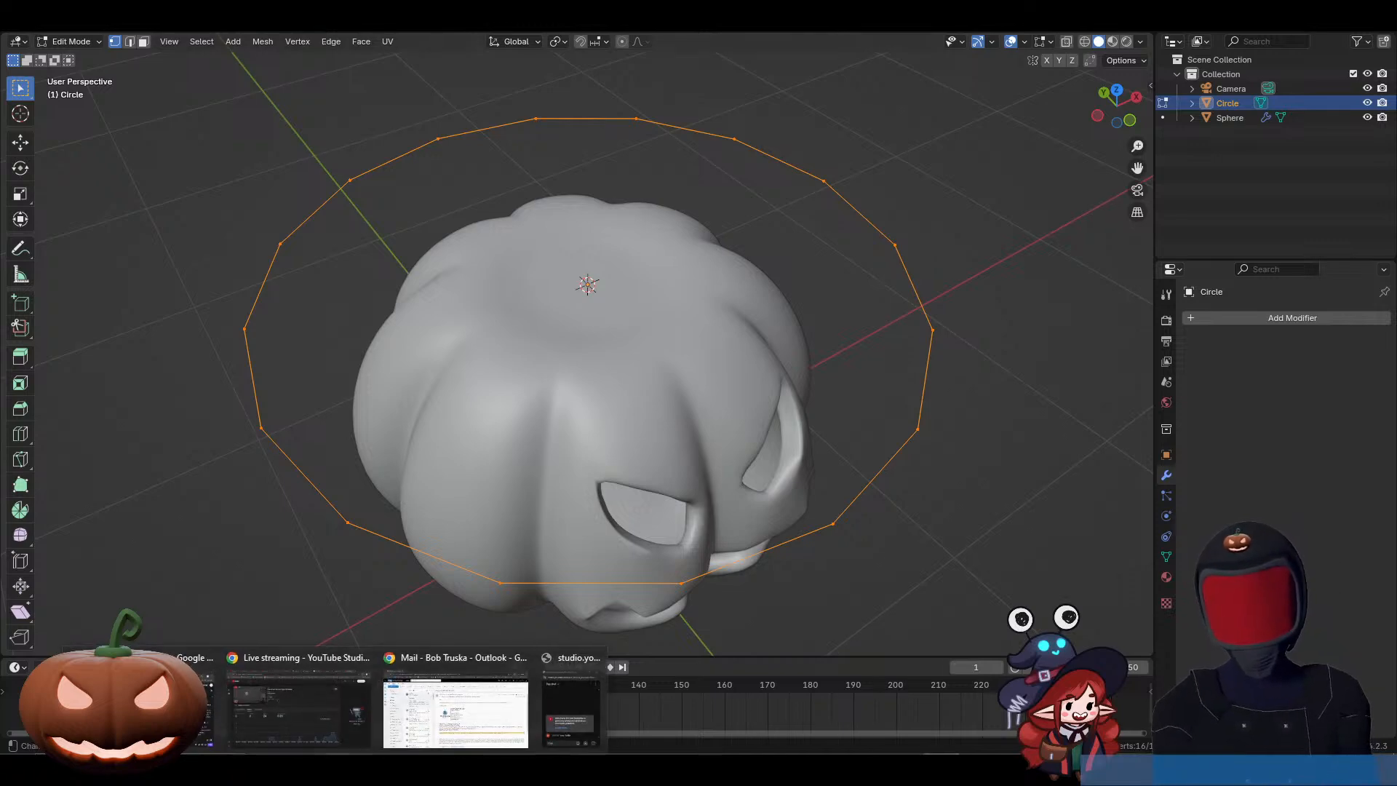
{"action": "left_click", "coordinate": [419, 722]}
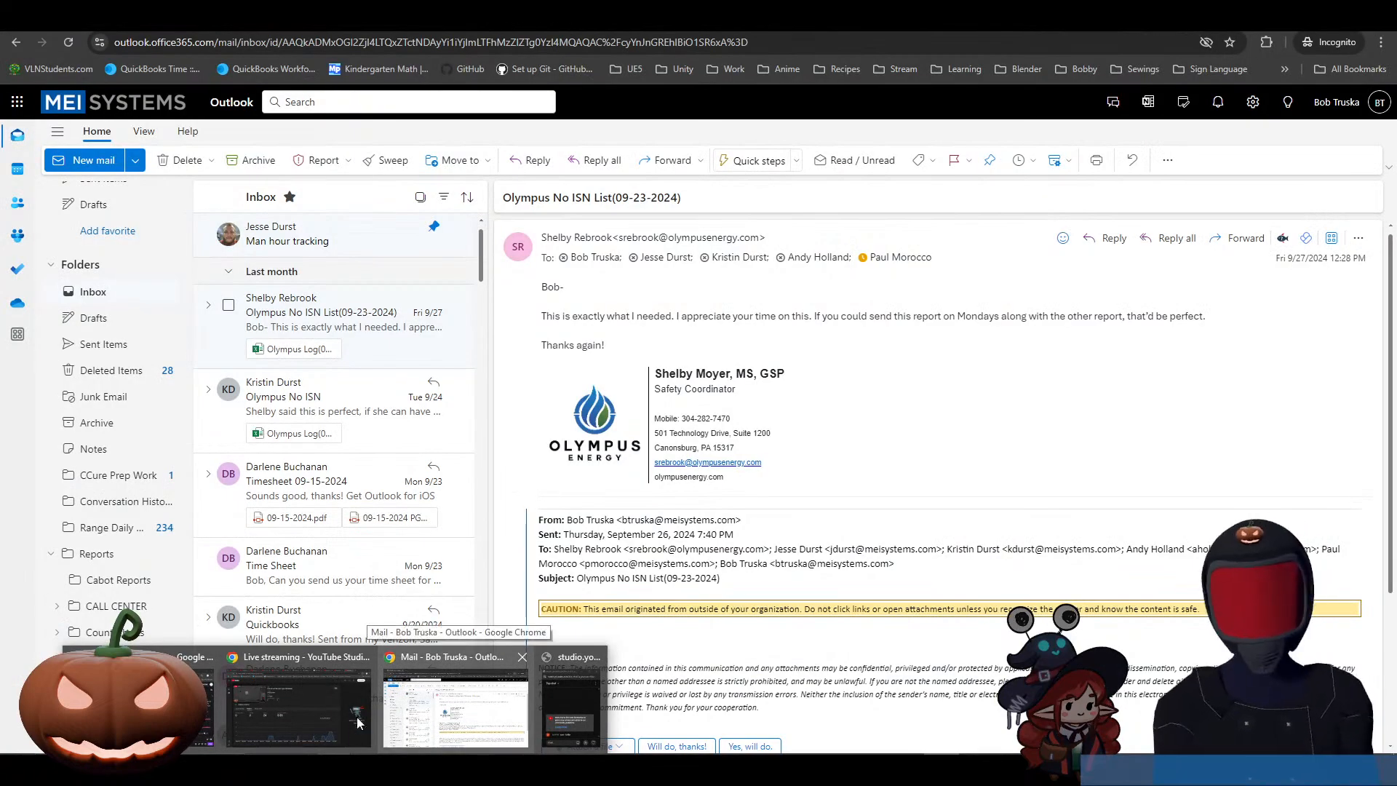
{"action": "left_click", "coordinate": [294, 735]}
{"action": "mouse_move", "coordinate": [193, 741]}
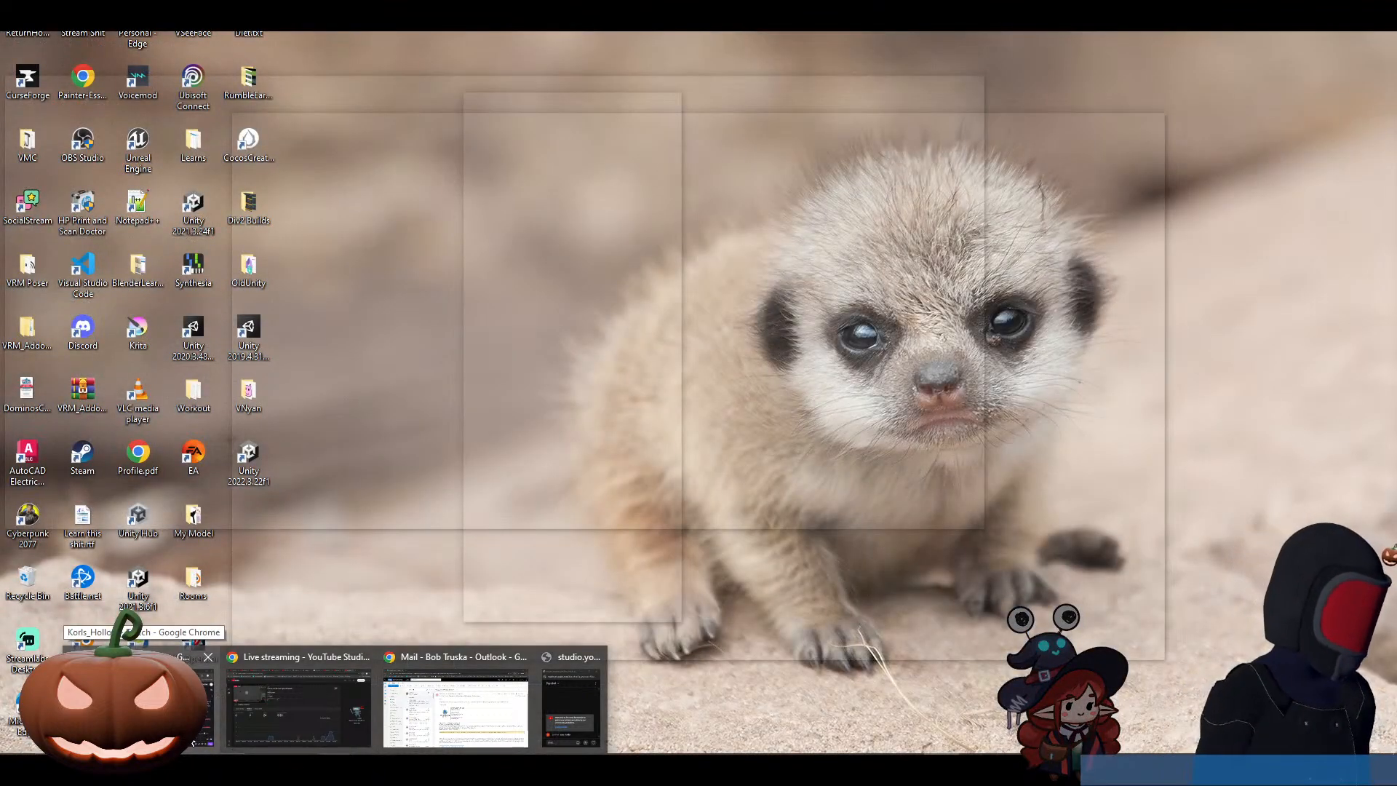
{"action": "left_click", "coordinate": [193, 742]}
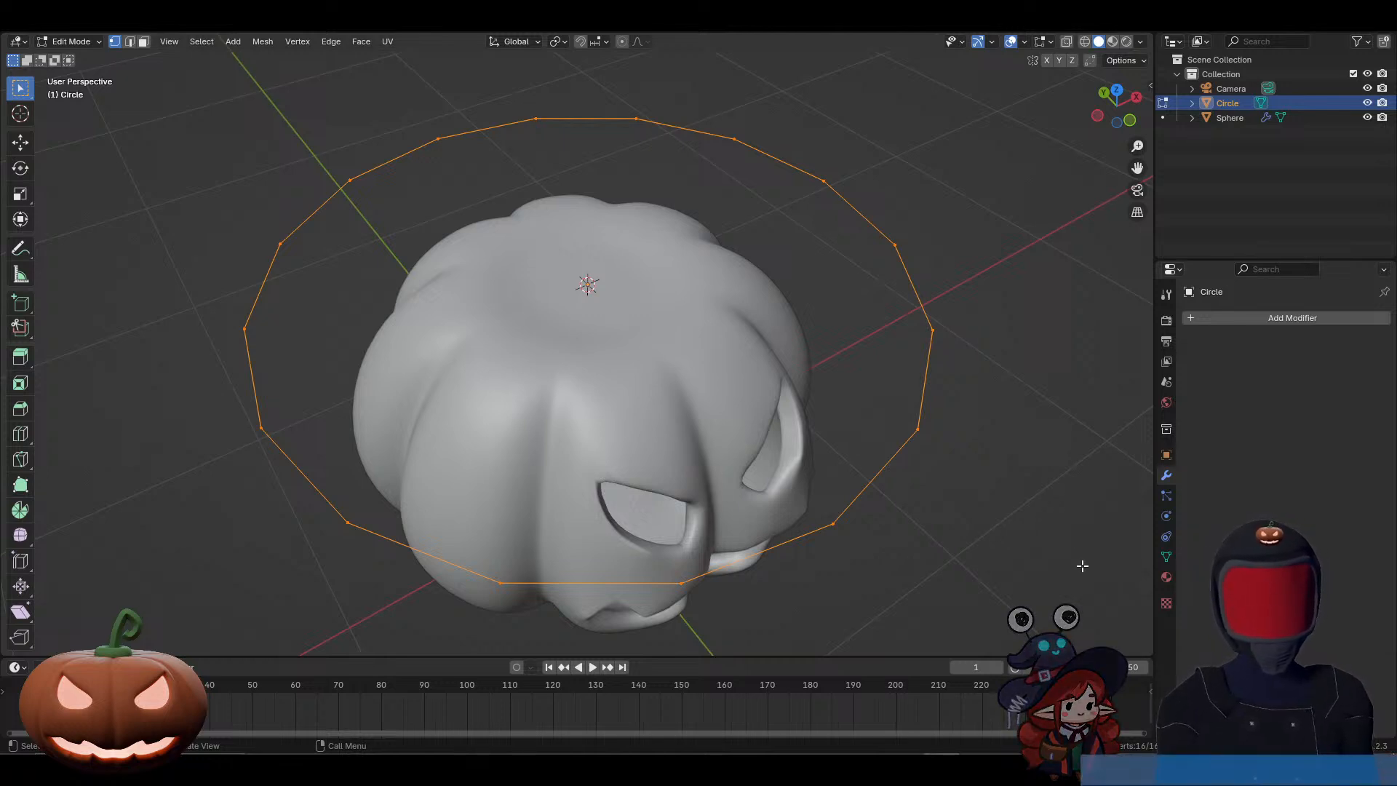
Step: Turn on X-ray and shrink the circle in two passes, scaling by about 0.358 and 0.583, to fit the pumpkin's top
{"action": "key", "text": "s"}
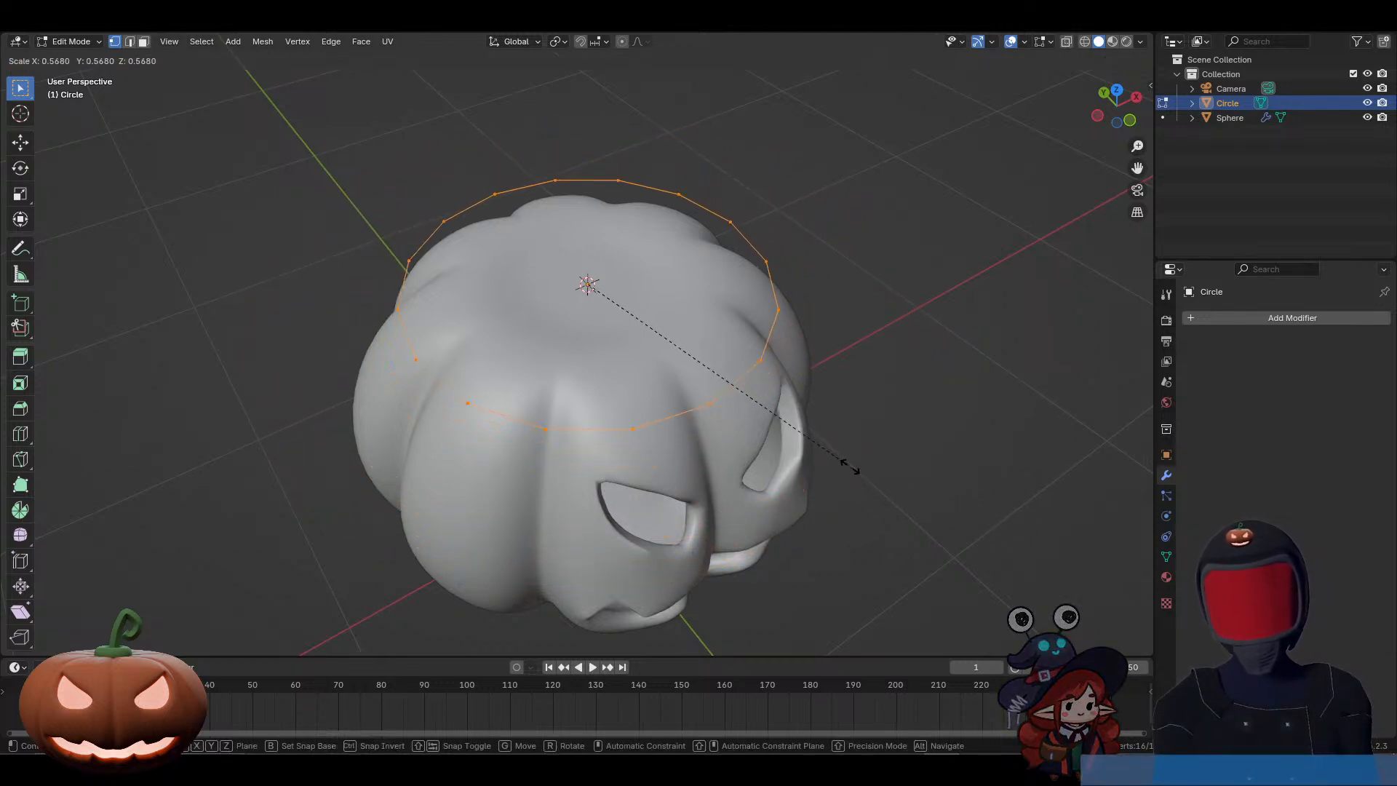
{"action": "left_click", "coordinate": [750, 409]}
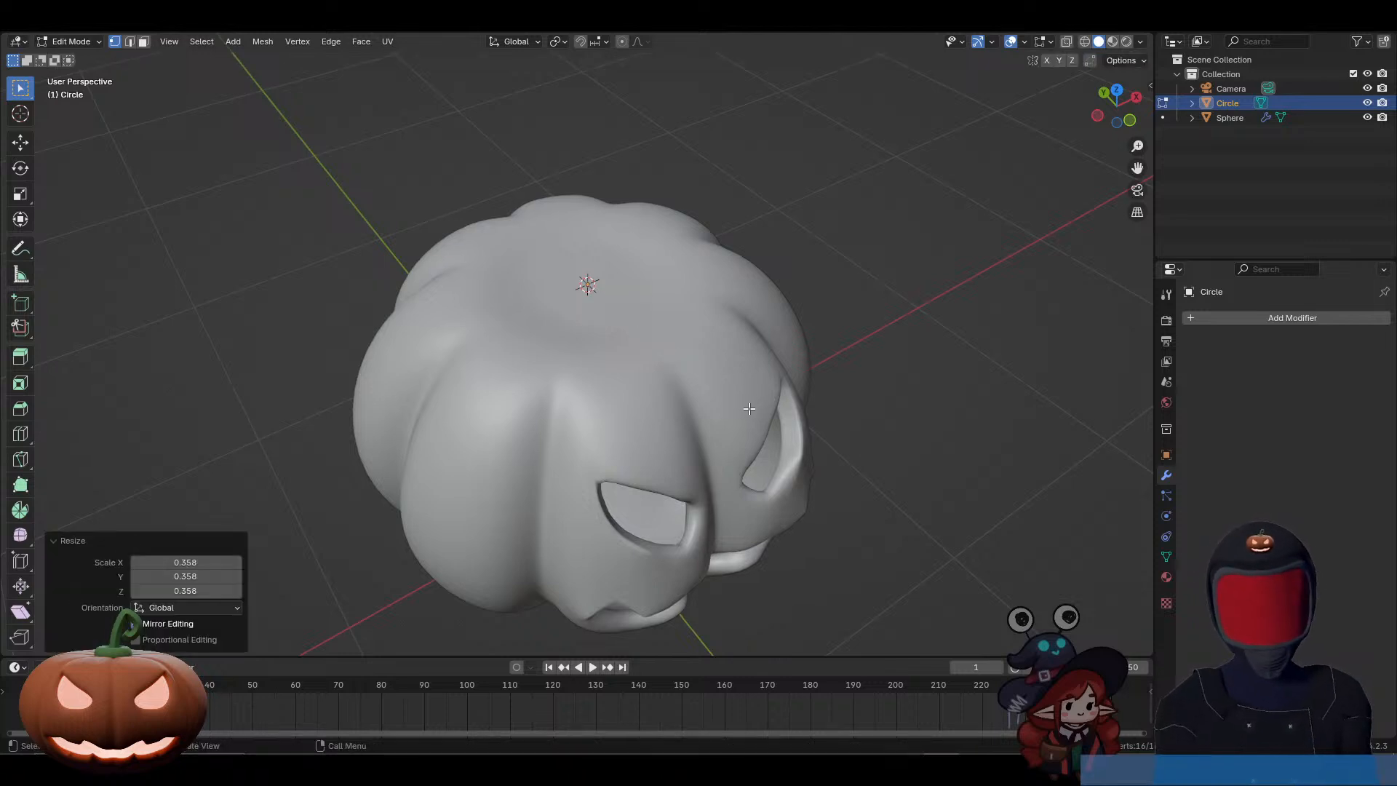
{"action": "key", "text": "alt+z"}
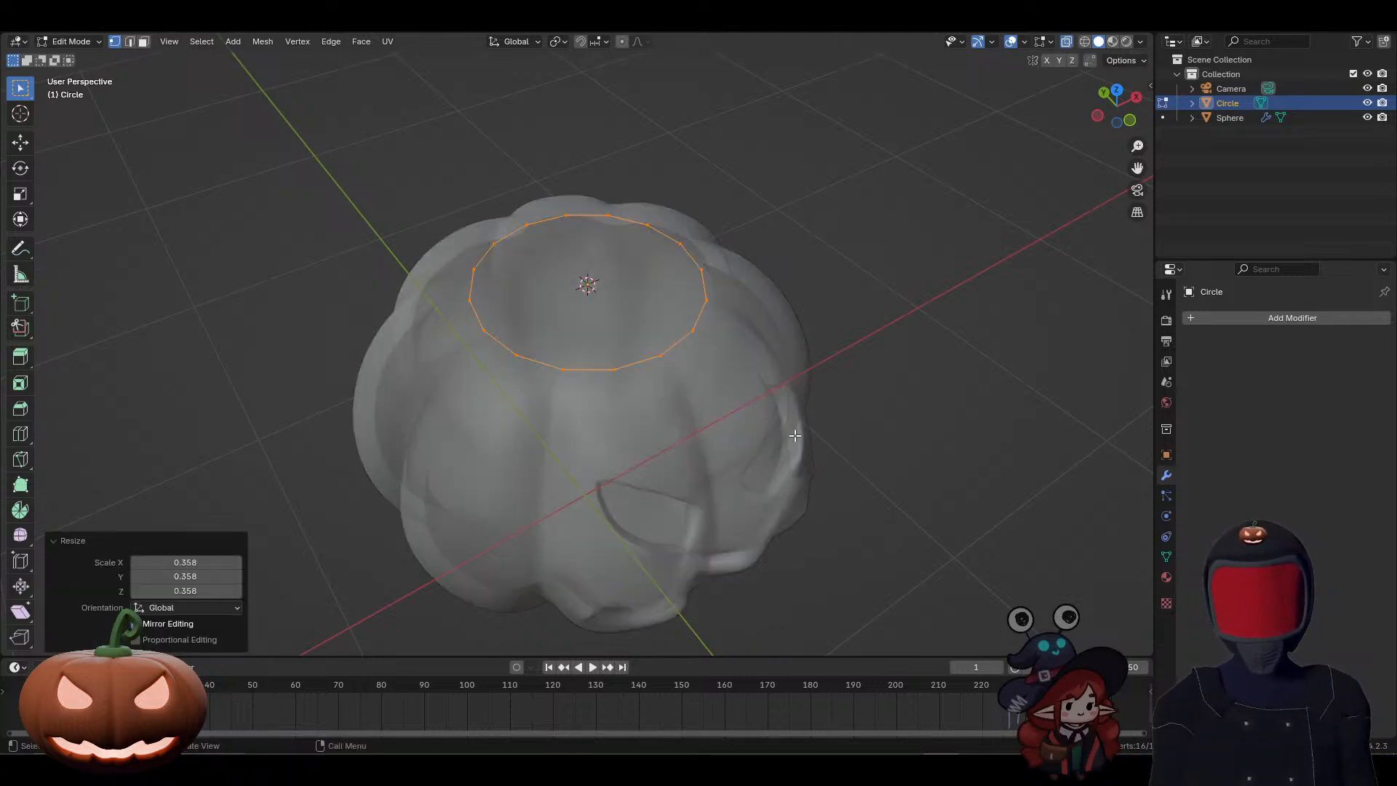
{"action": "key", "text": "s"}
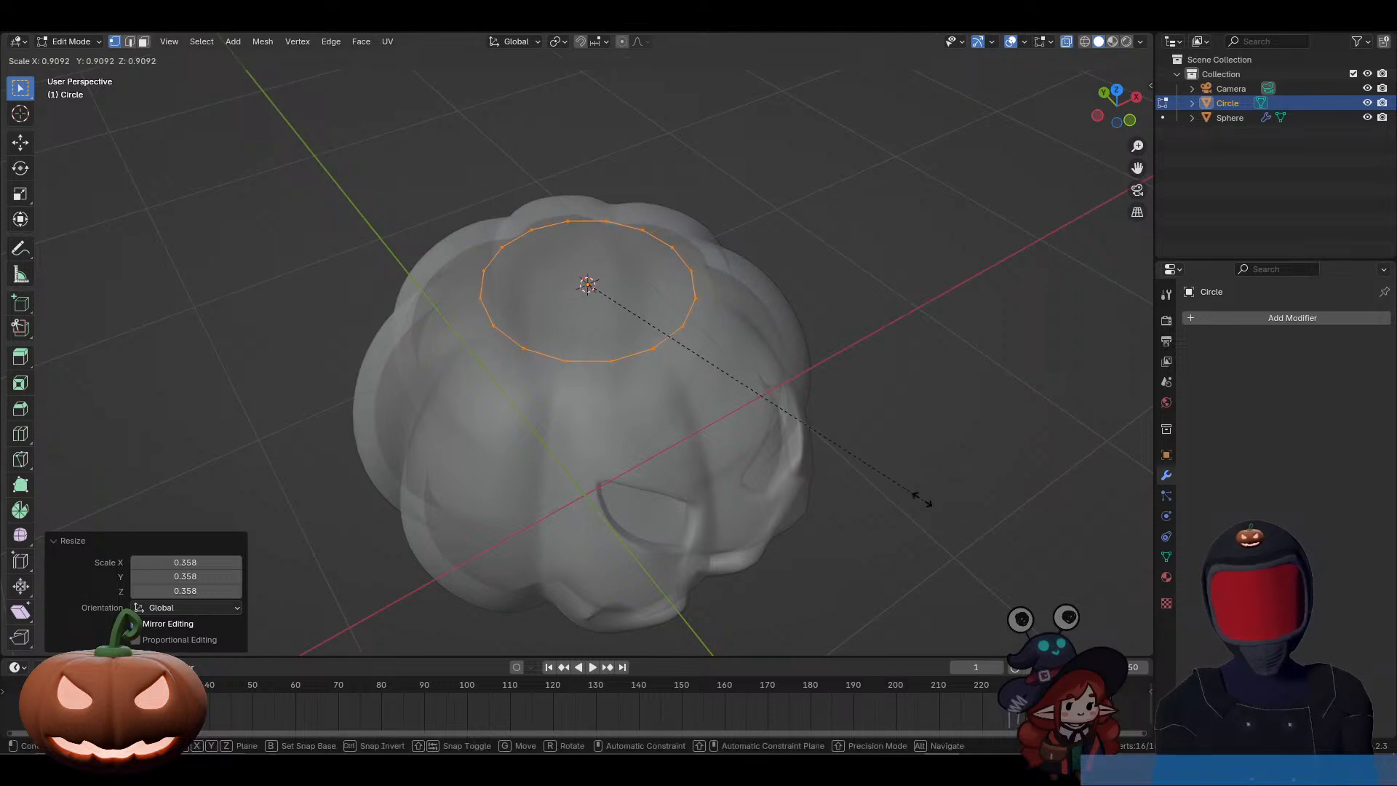
{"action": "left_click", "coordinate": [808, 422]}
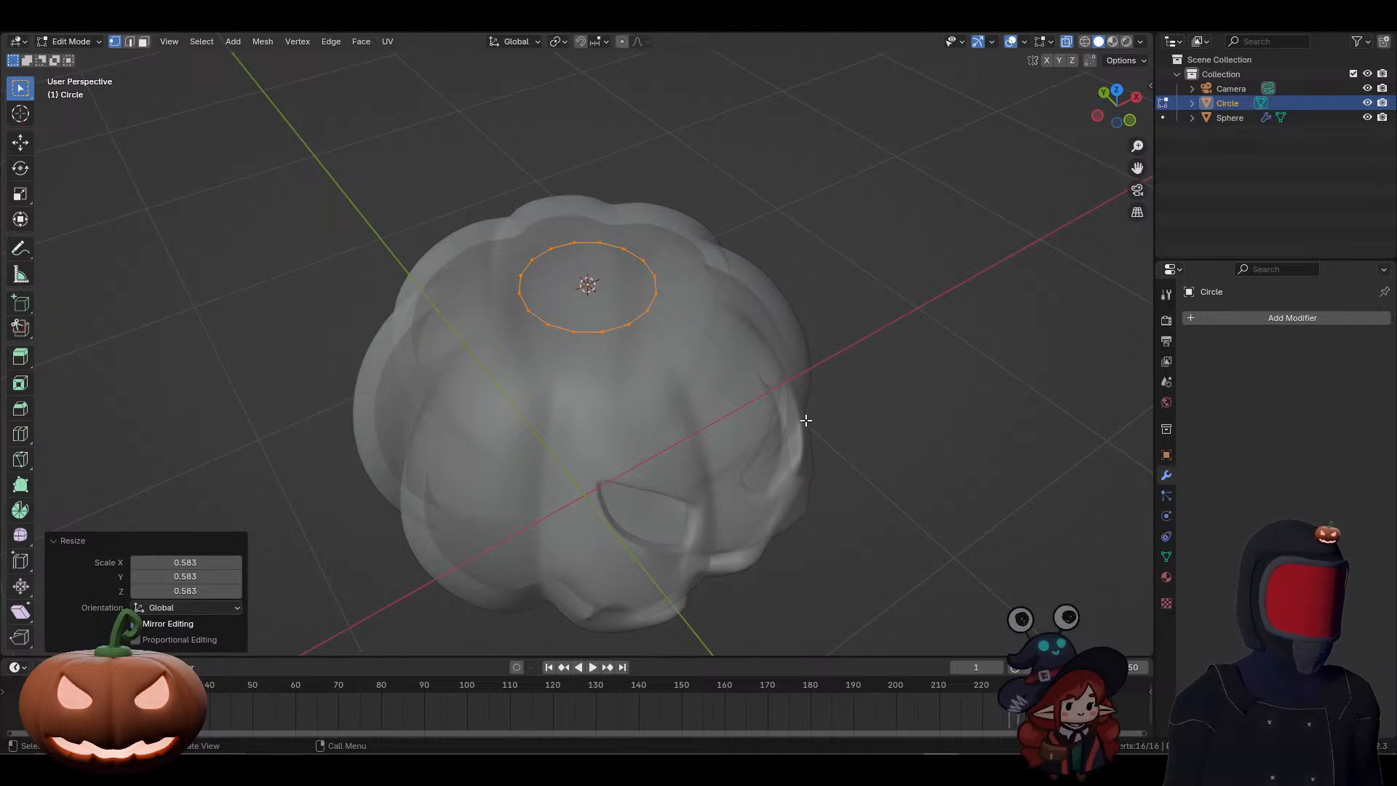
Step: In front orthographic view, extrude the circle upward along Z by about 0.09 m to form the stem's base ring
{"action": "middle_click_drag", "start_coordinate": [801, 422], "coordinate": [704, 359]}
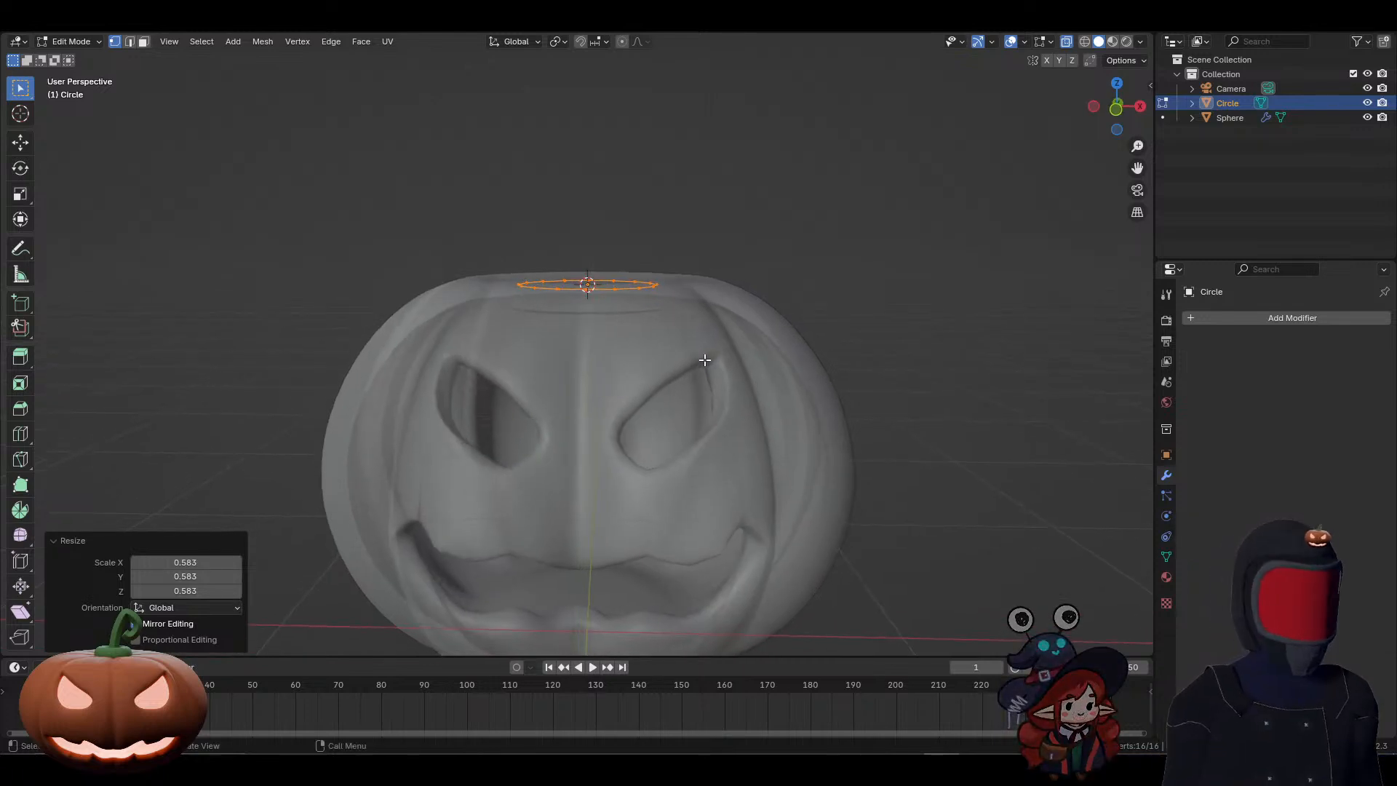
{"action": "key", "text": "KP_1"}
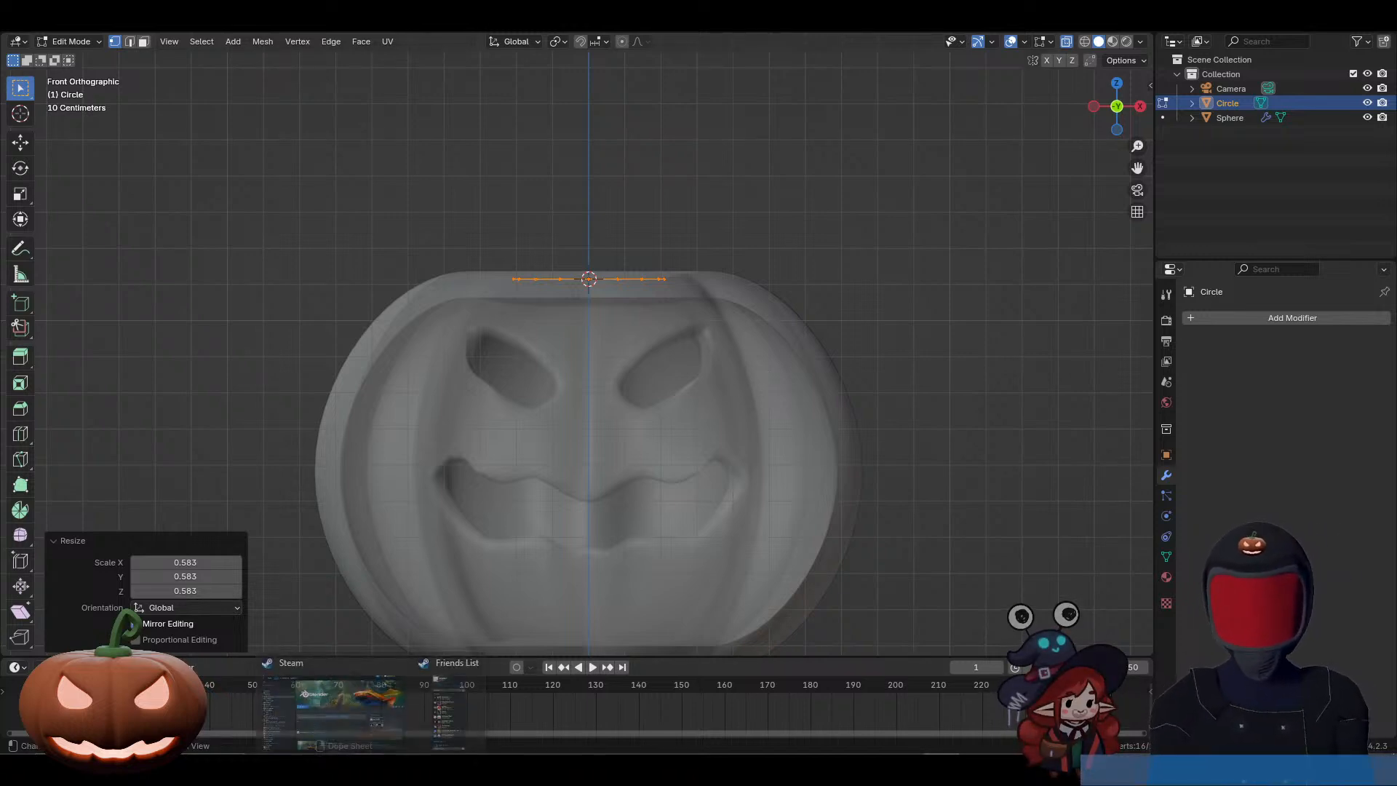
{"action": "mouse_move", "coordinate": [585, 770]}
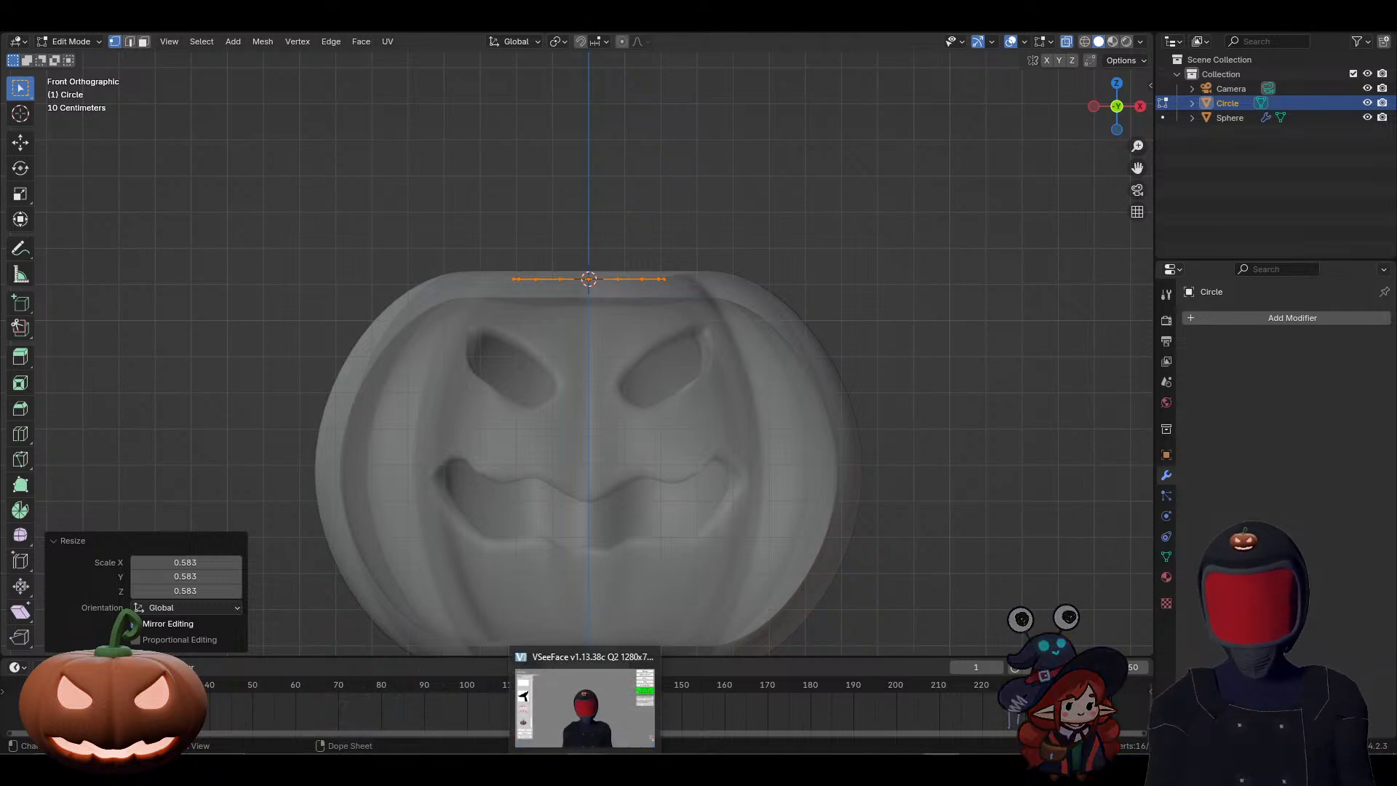
{"action": "mouse_move", "coordinate": [905, 770]}
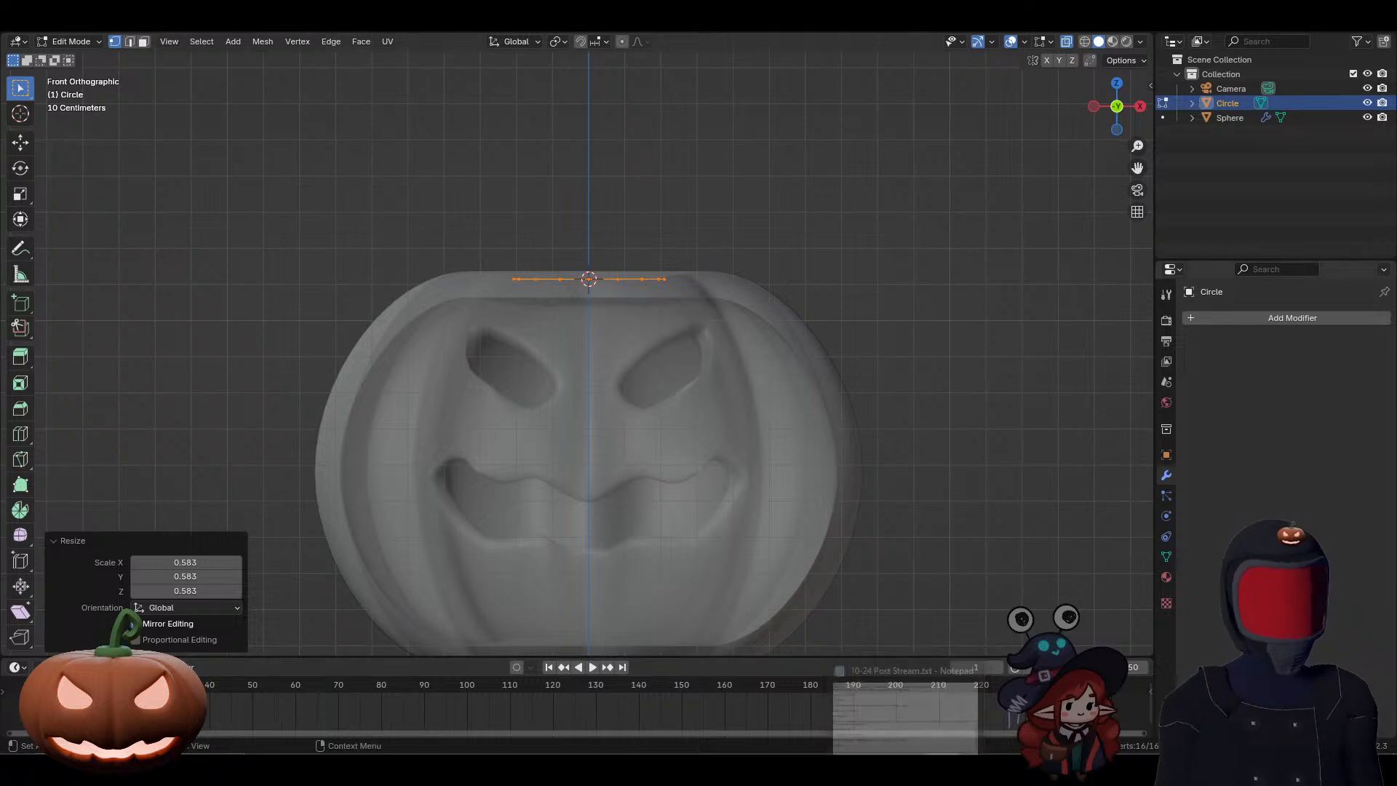
{"action": "mouse_move", "coordinate": [972, 770]}
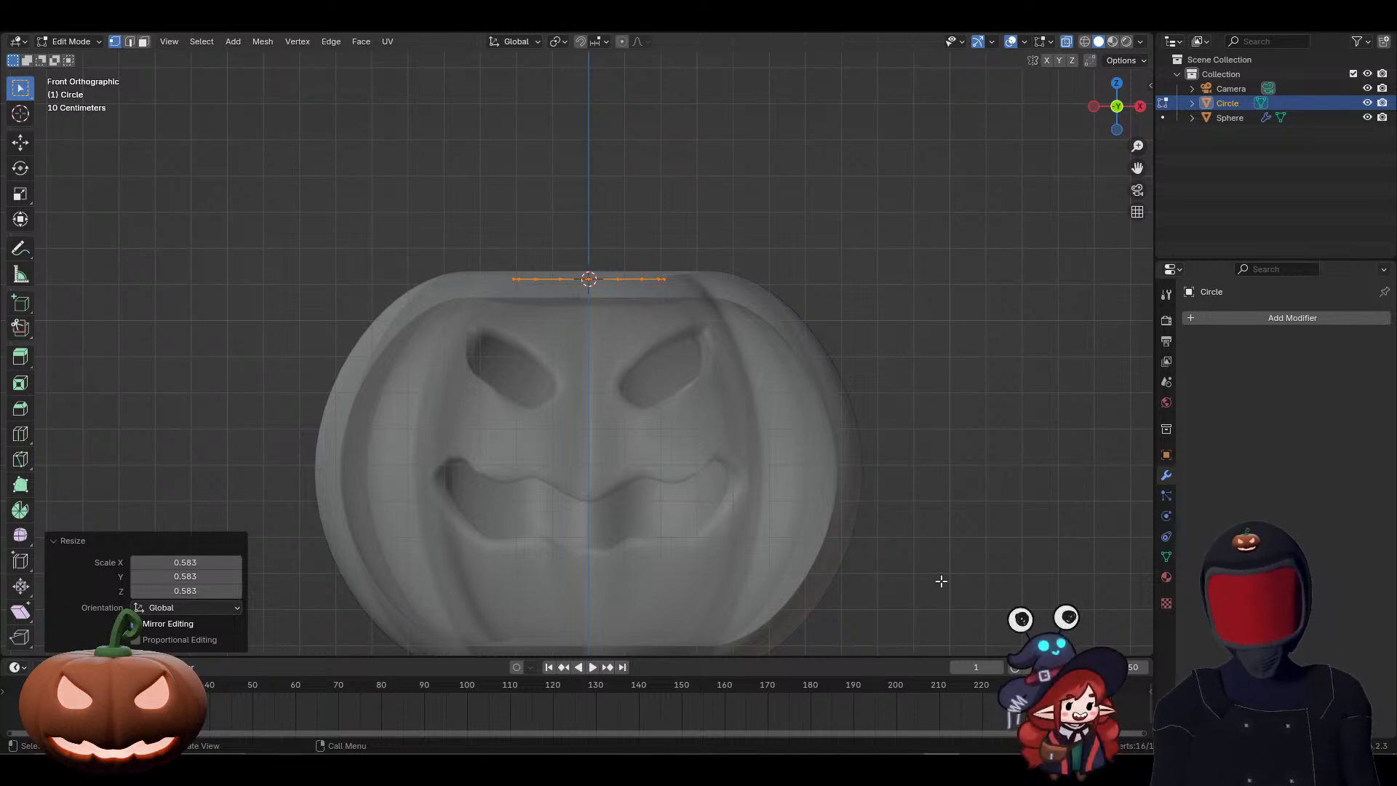
{"action": "key", "text": "g"}
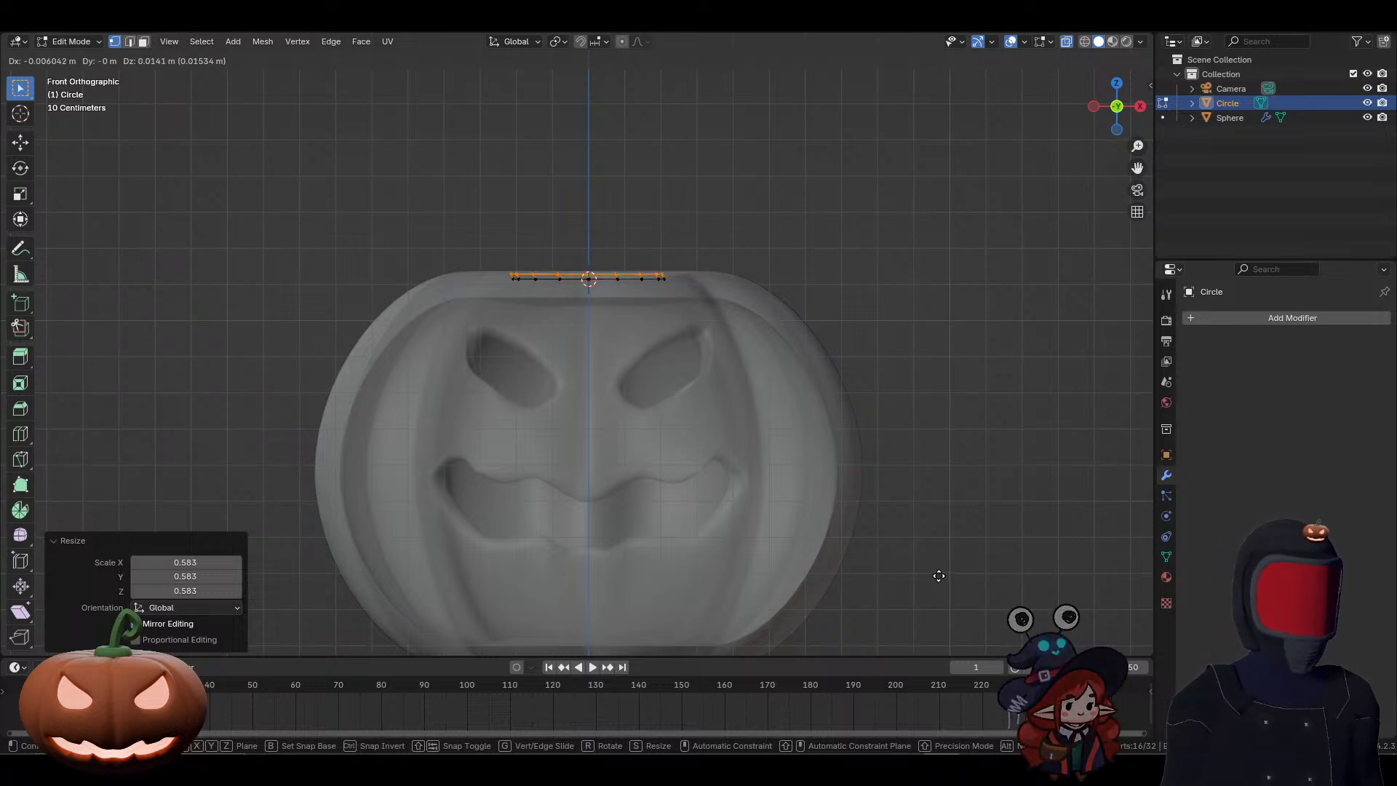
{"action": "key", "text": "z"}
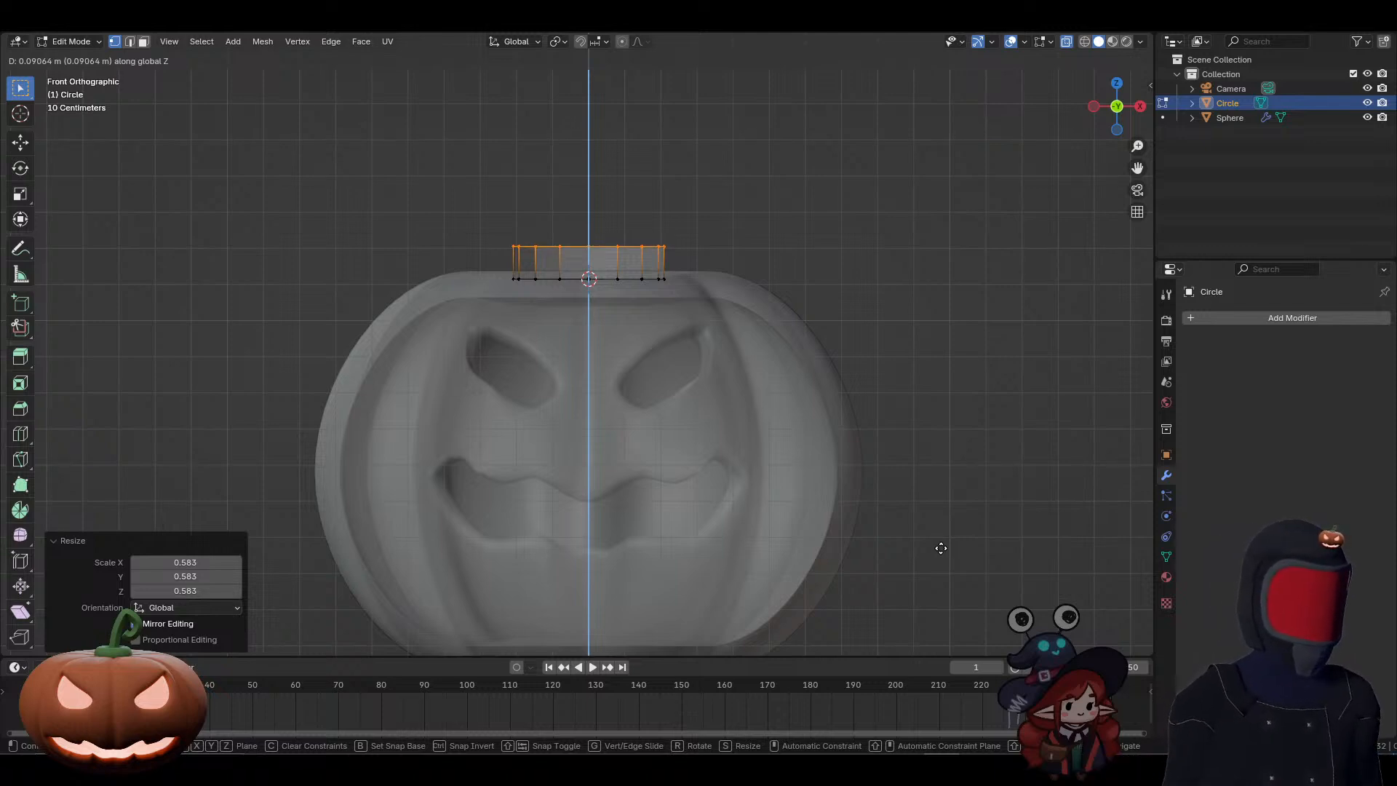
{"action": "left_click", "coordinate": [940, 548]}
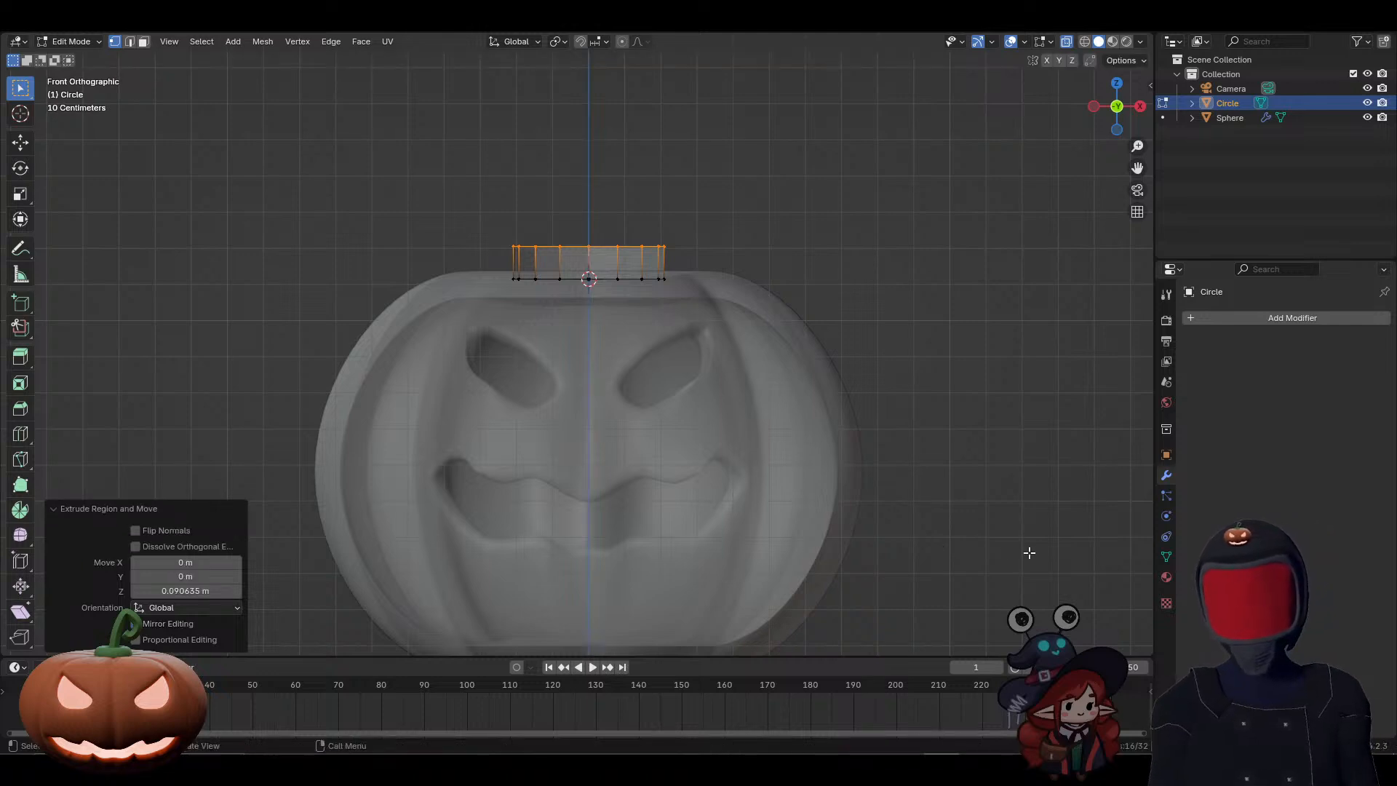
Step: Fill the upper loop of the stem base with a face and inset it by about 0.072 m
{"action": "middle_click_drag", "start_coordinate": [939, 452], "coordinate": [878, 462]}
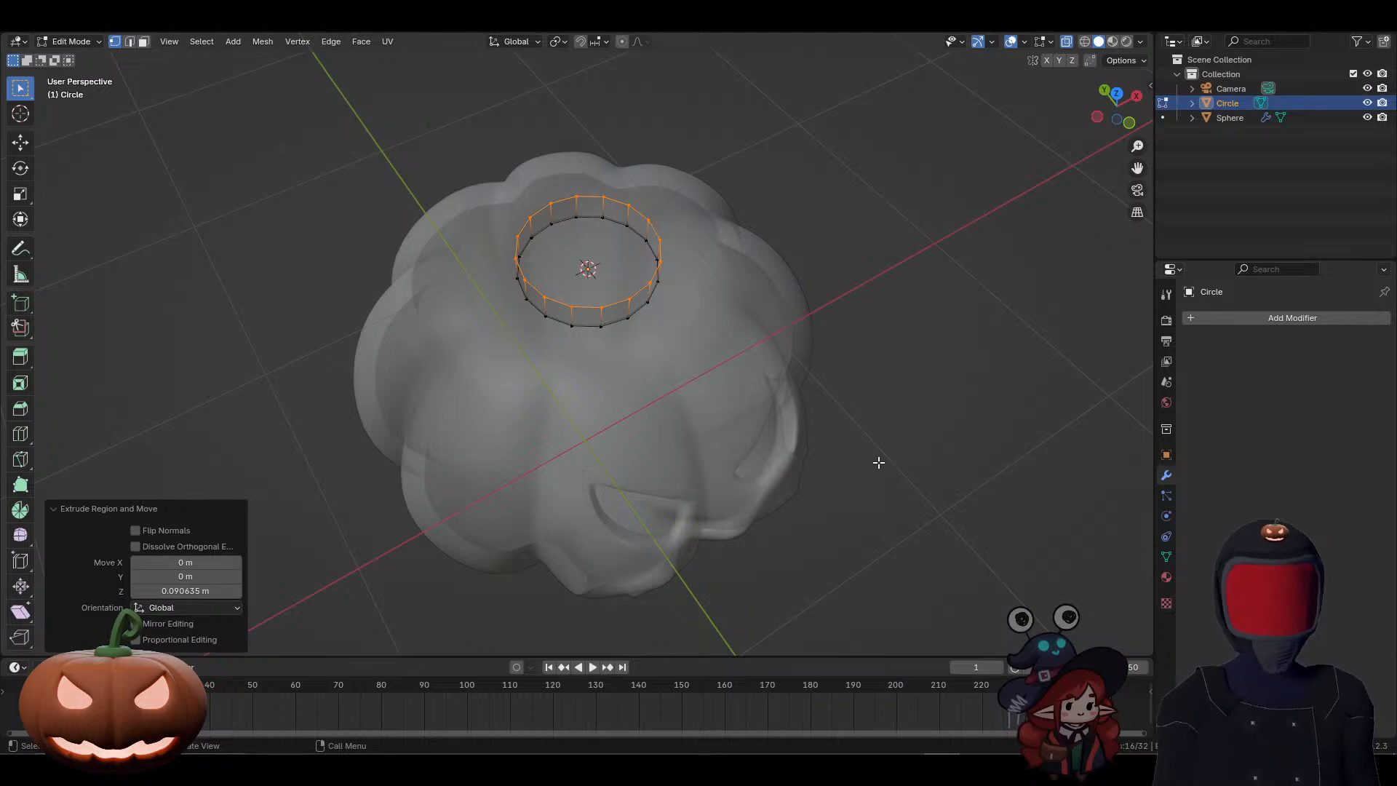
{"action": "key", "text": "f"}
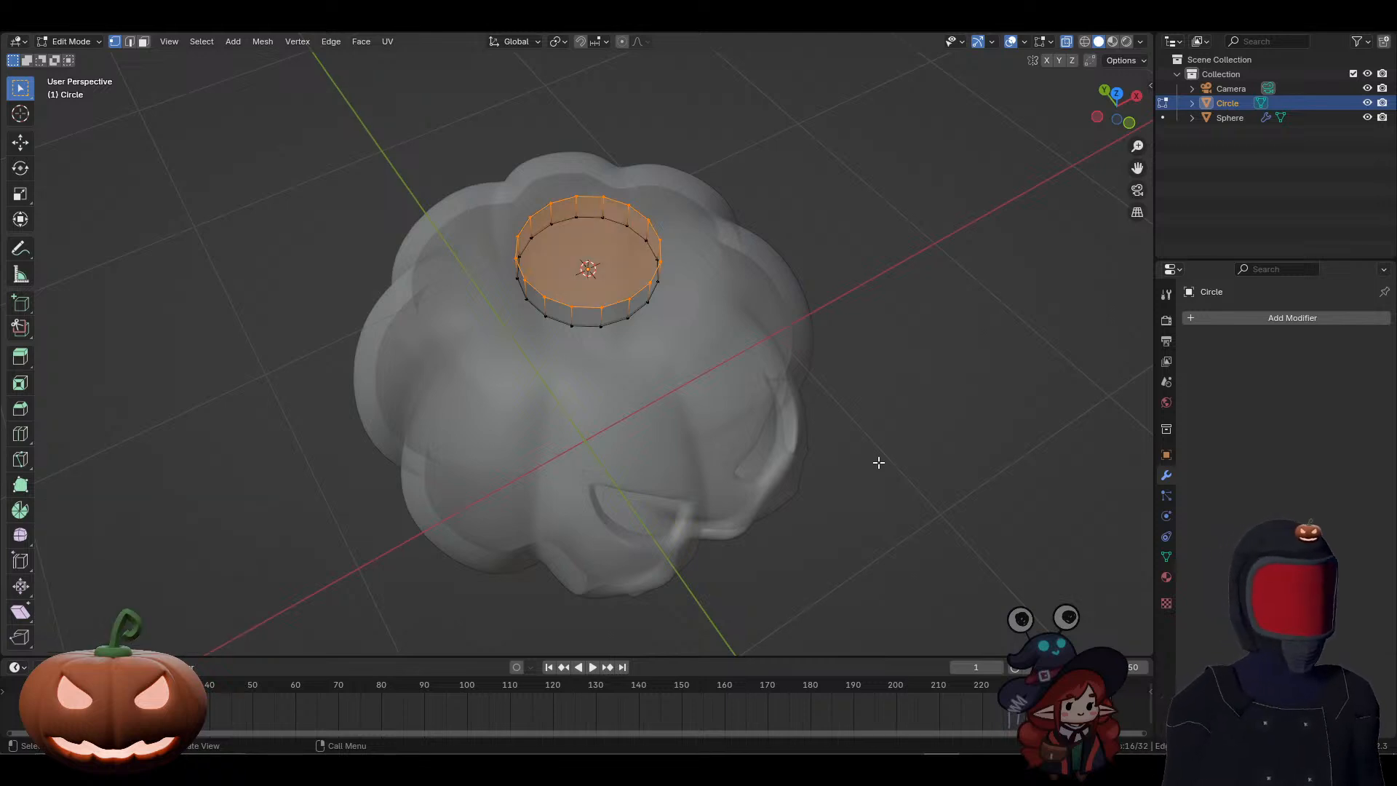
{"action": "key", "text": "i"}
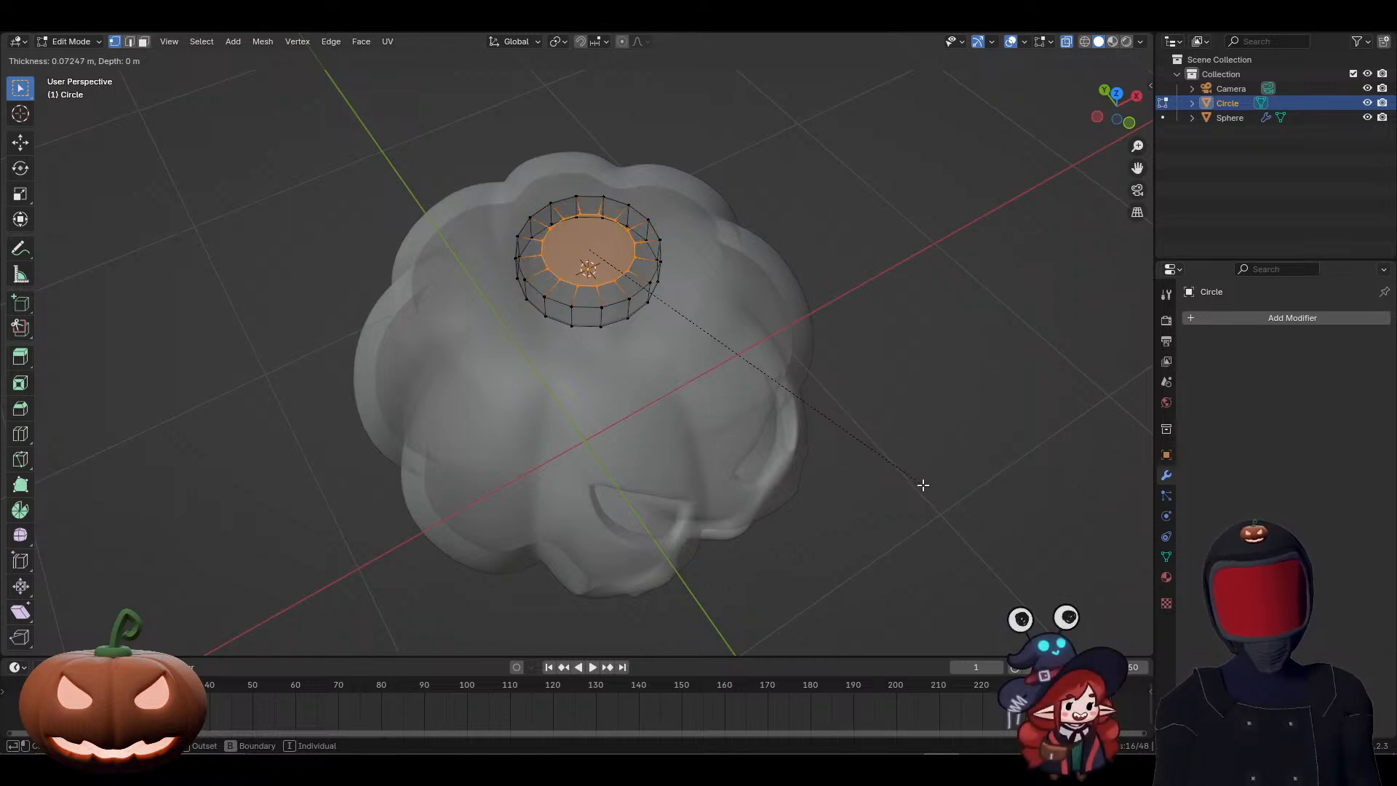
{"action": "left_click", "coordinate": [923, 485]}
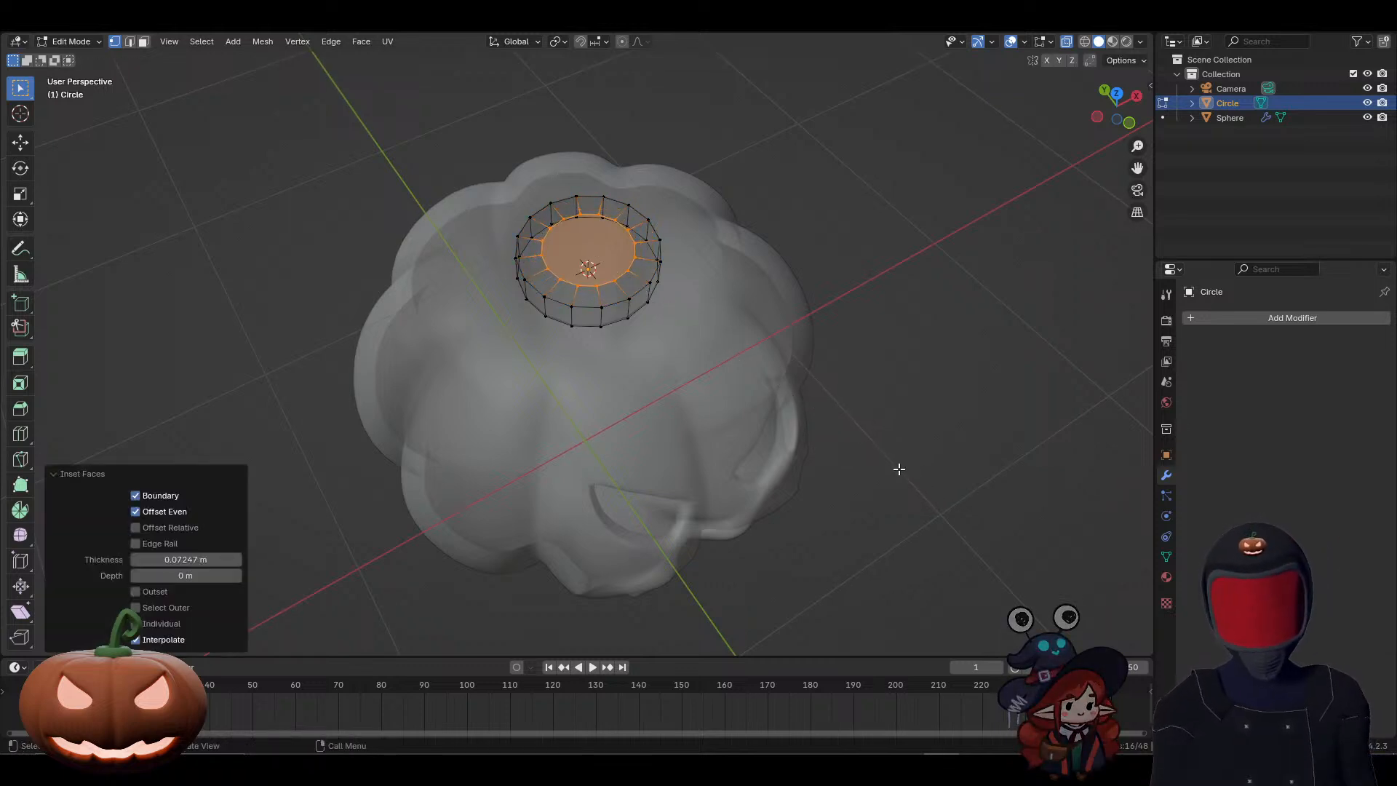
Step: Extrude the inset face on top of the stem base upward by about 0.026 m
{"action": "key", "text": "e"}
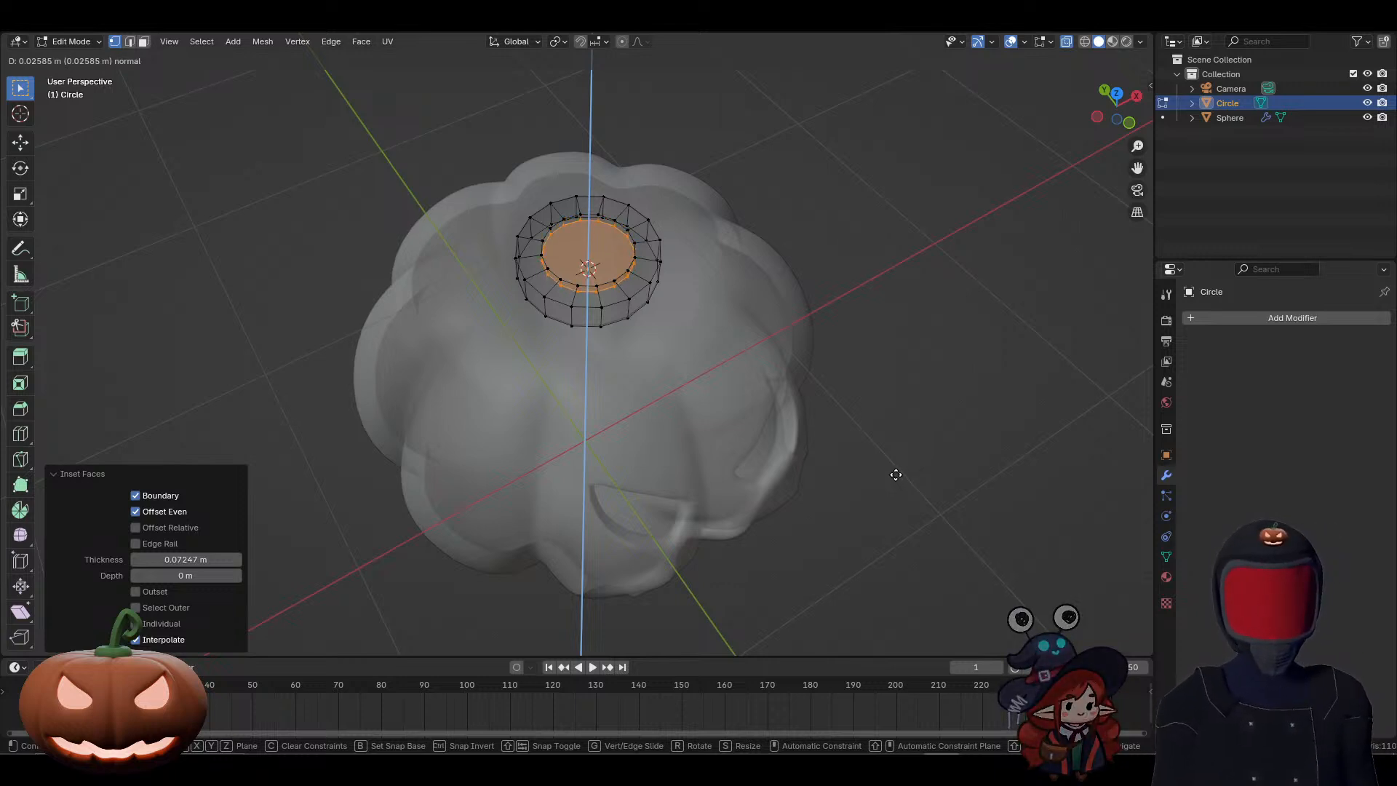
{"action": "left_click", "coordinate": [896, 474]}
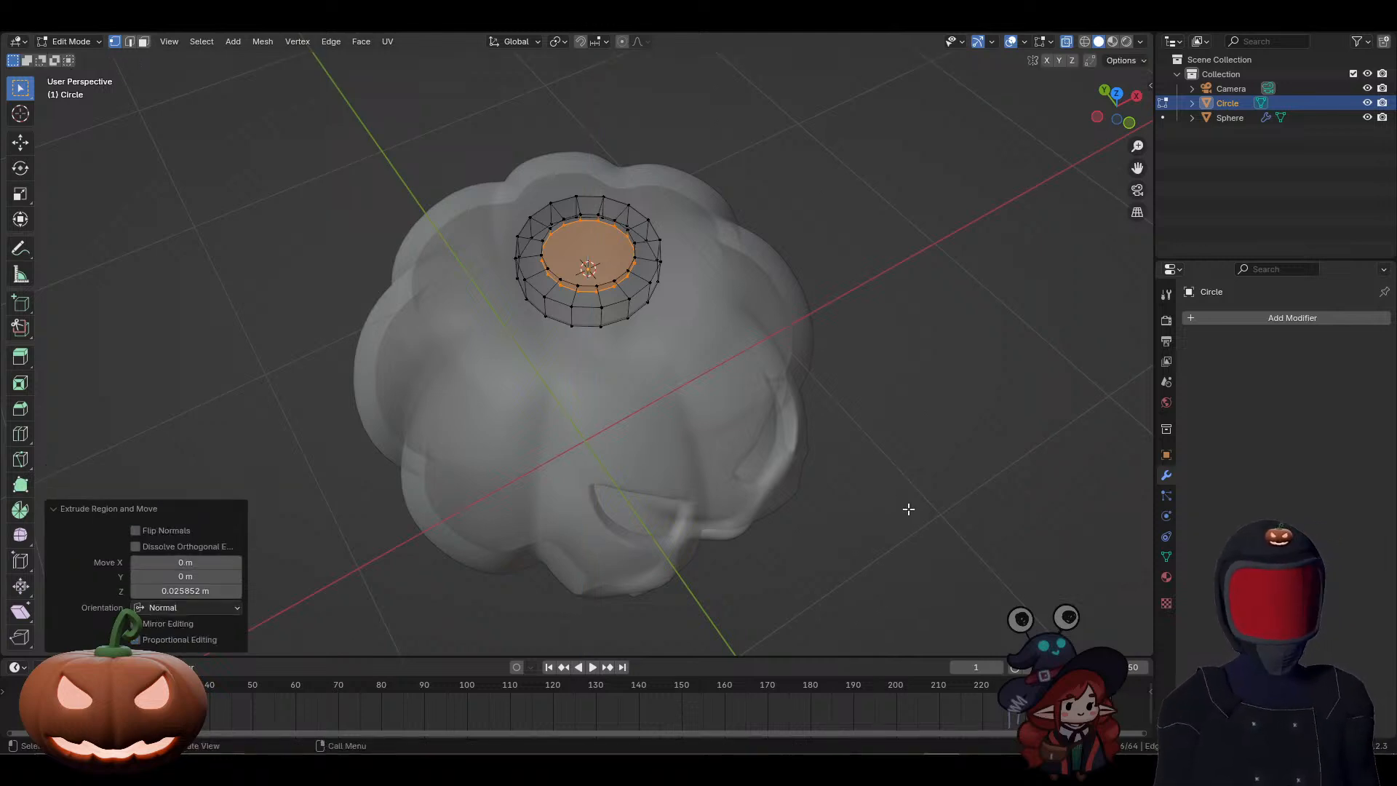
{"action": "middle_click_drag", "start_coordinate": [901, 494], "coordinate": [874, 462]}
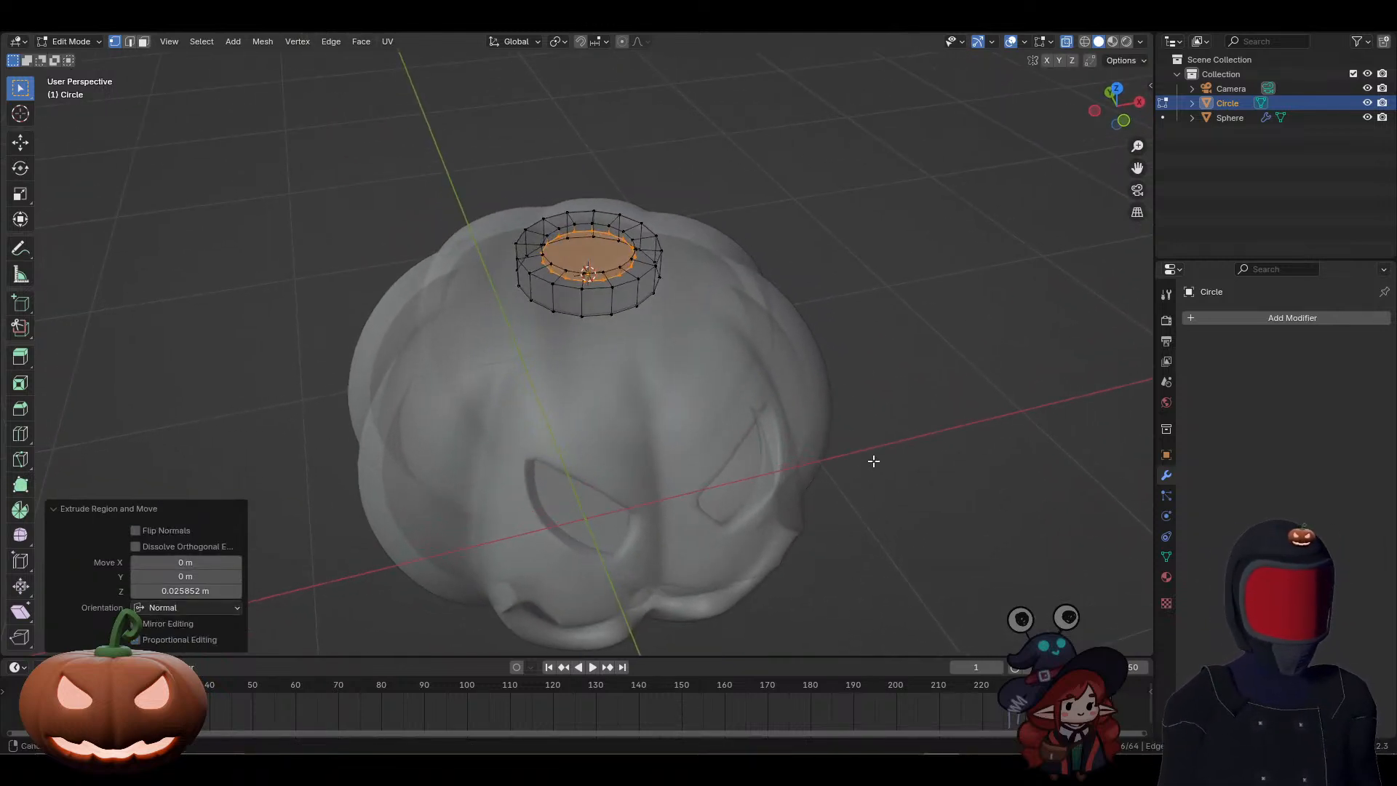
Step: Select the bottom edge loop of the stem base and extrude it inward, scaling the new loop to about 0.637
{"action": "left_click", "coordinate": [620, 315], "text": "alt"}
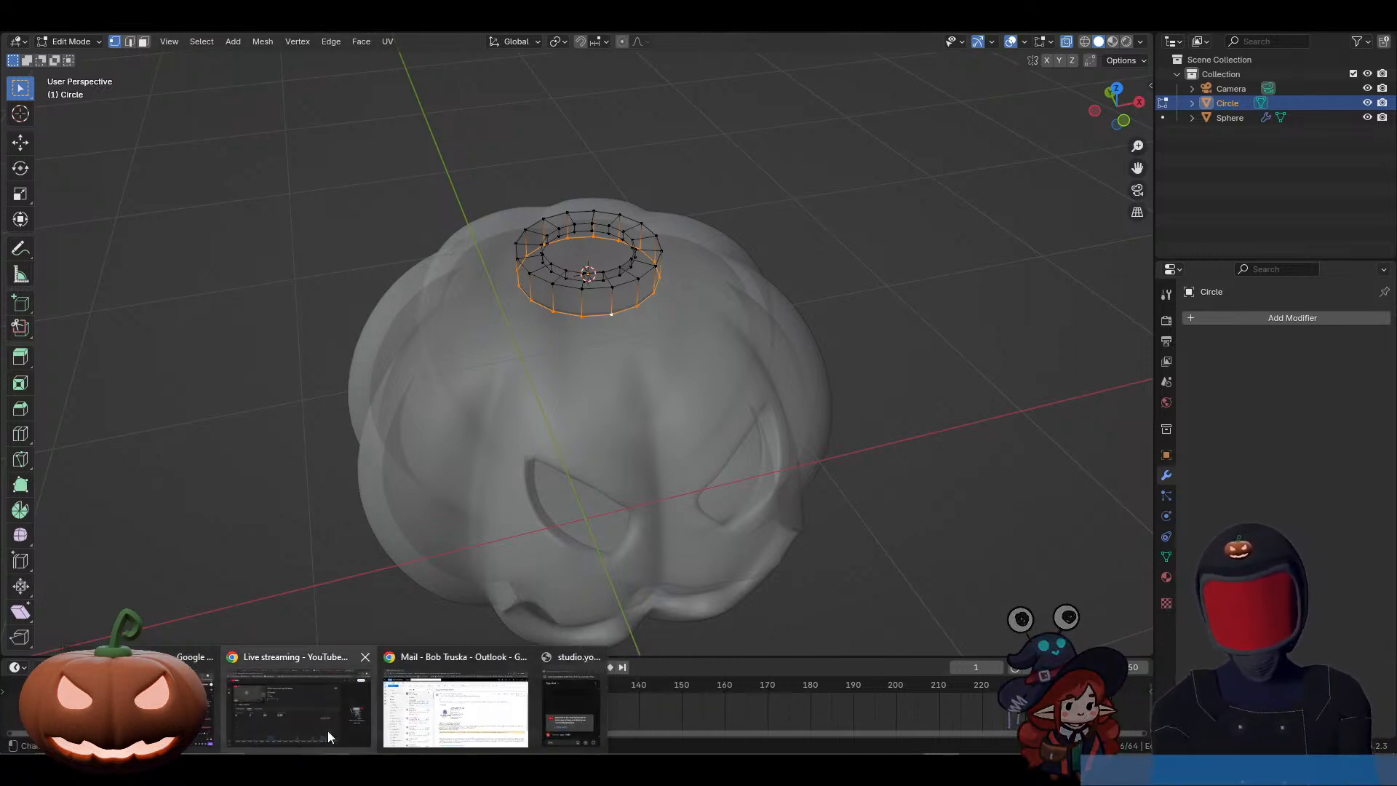
{"action": "mouse_move", "coordinate": [262, 717]}
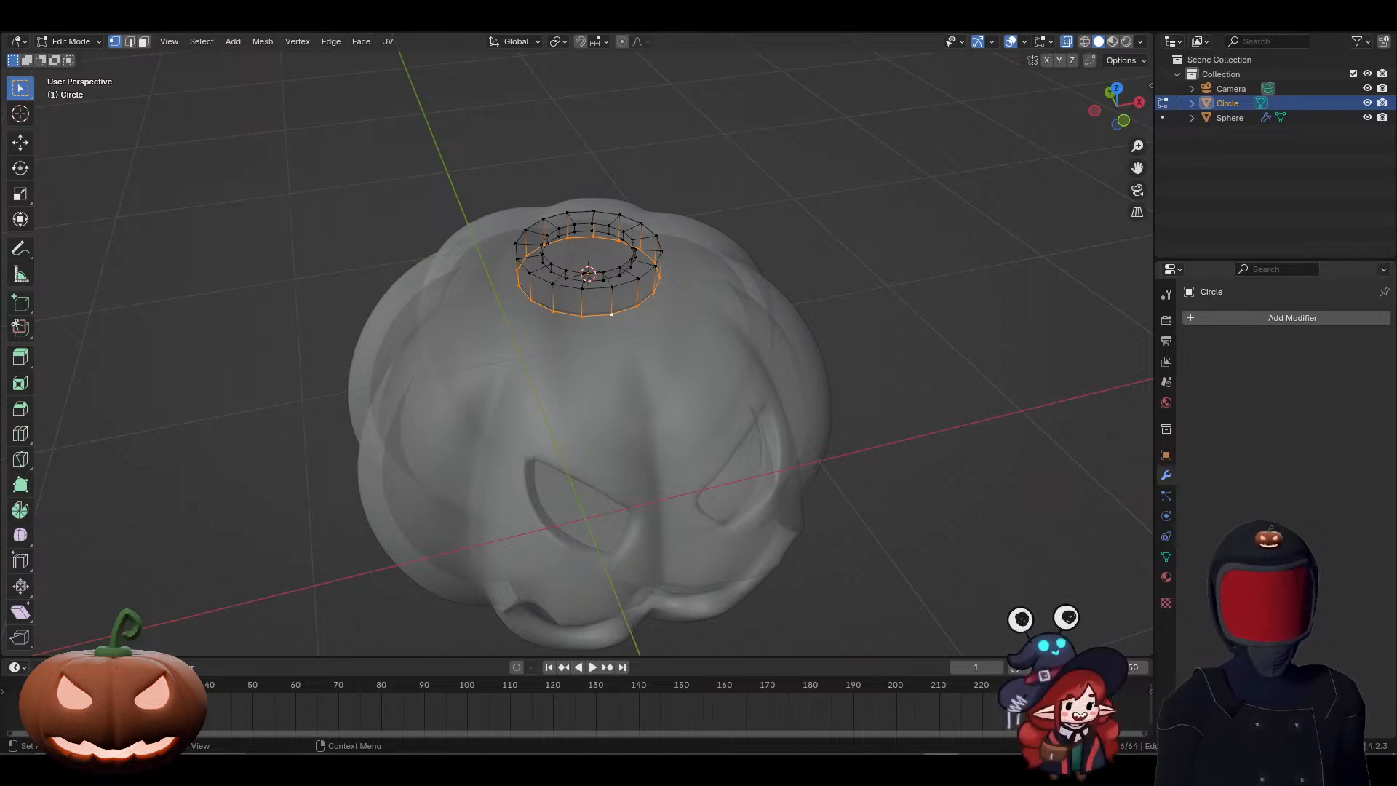
{"action": "middle_click_drag", "start_coordinate": [961, 475], "coordinate": [837, 388]}
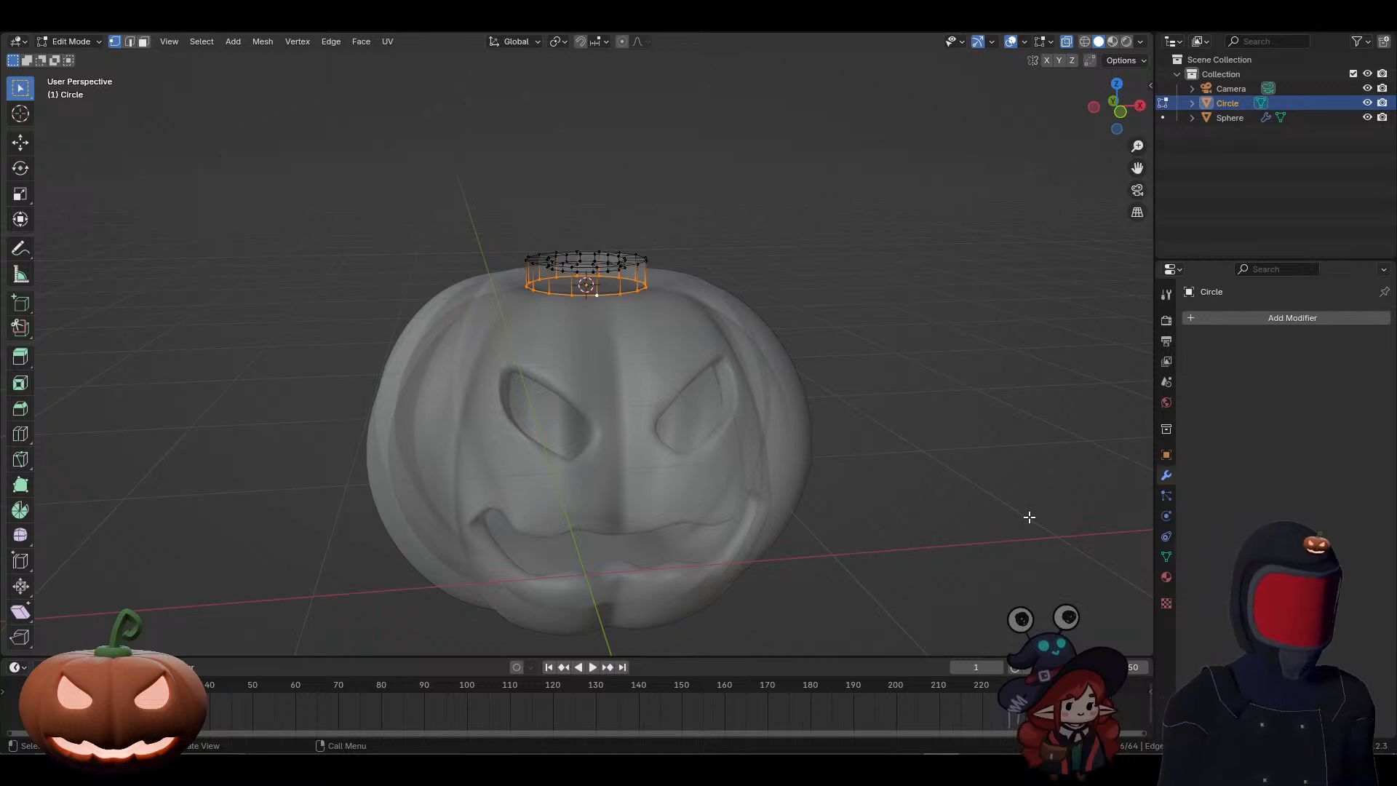
{"action": "key", "text": "g"}
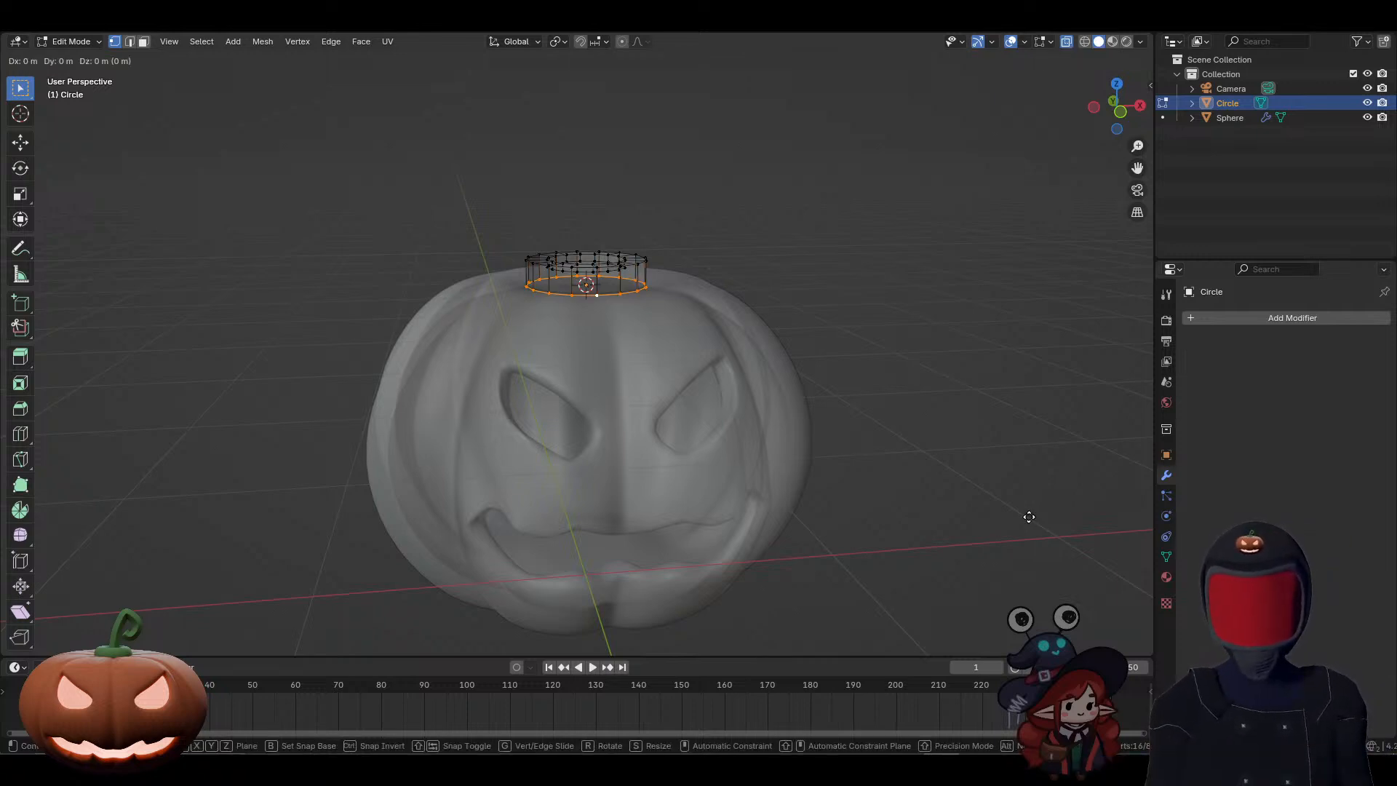
{"action": "key", "text": "s"}
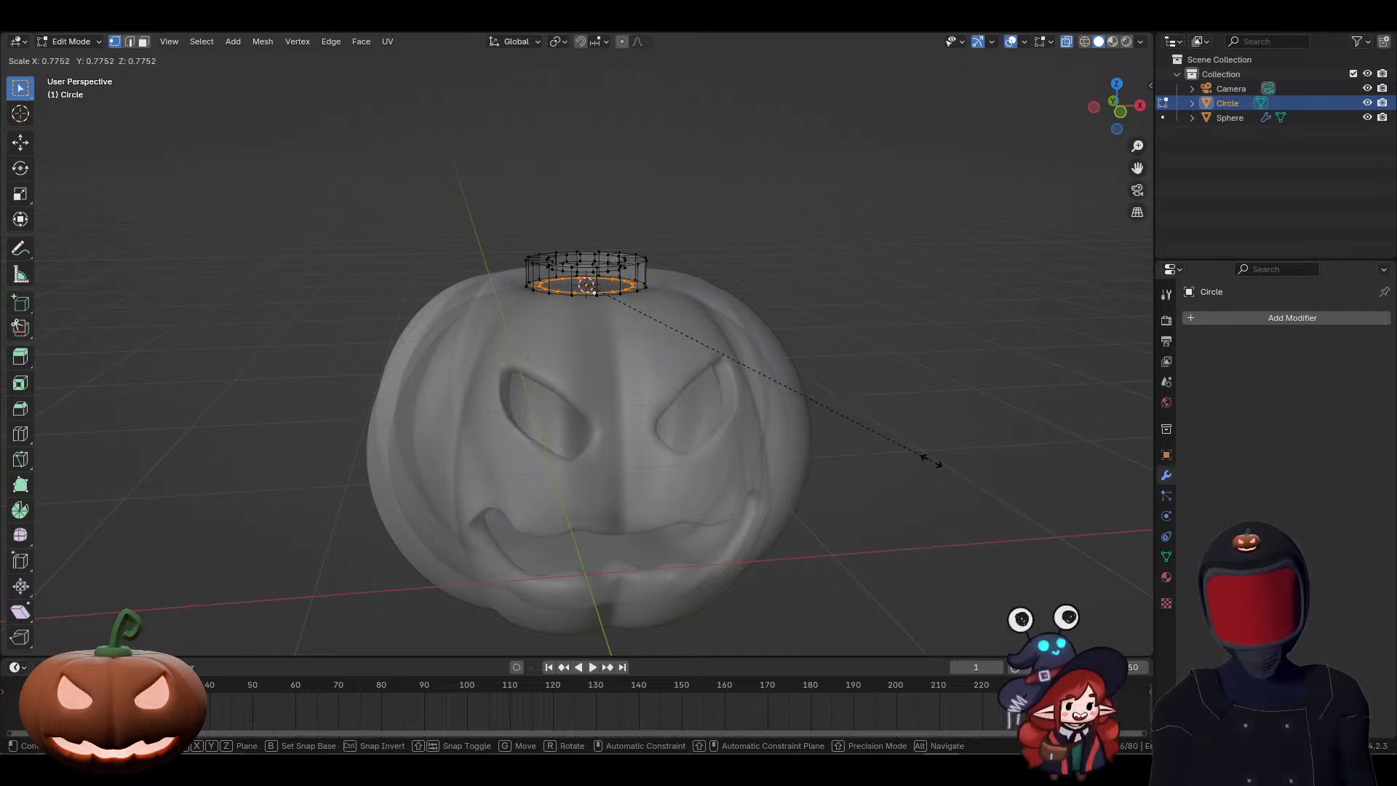
{"action": "left_click", "coordinate": [872, 425]}
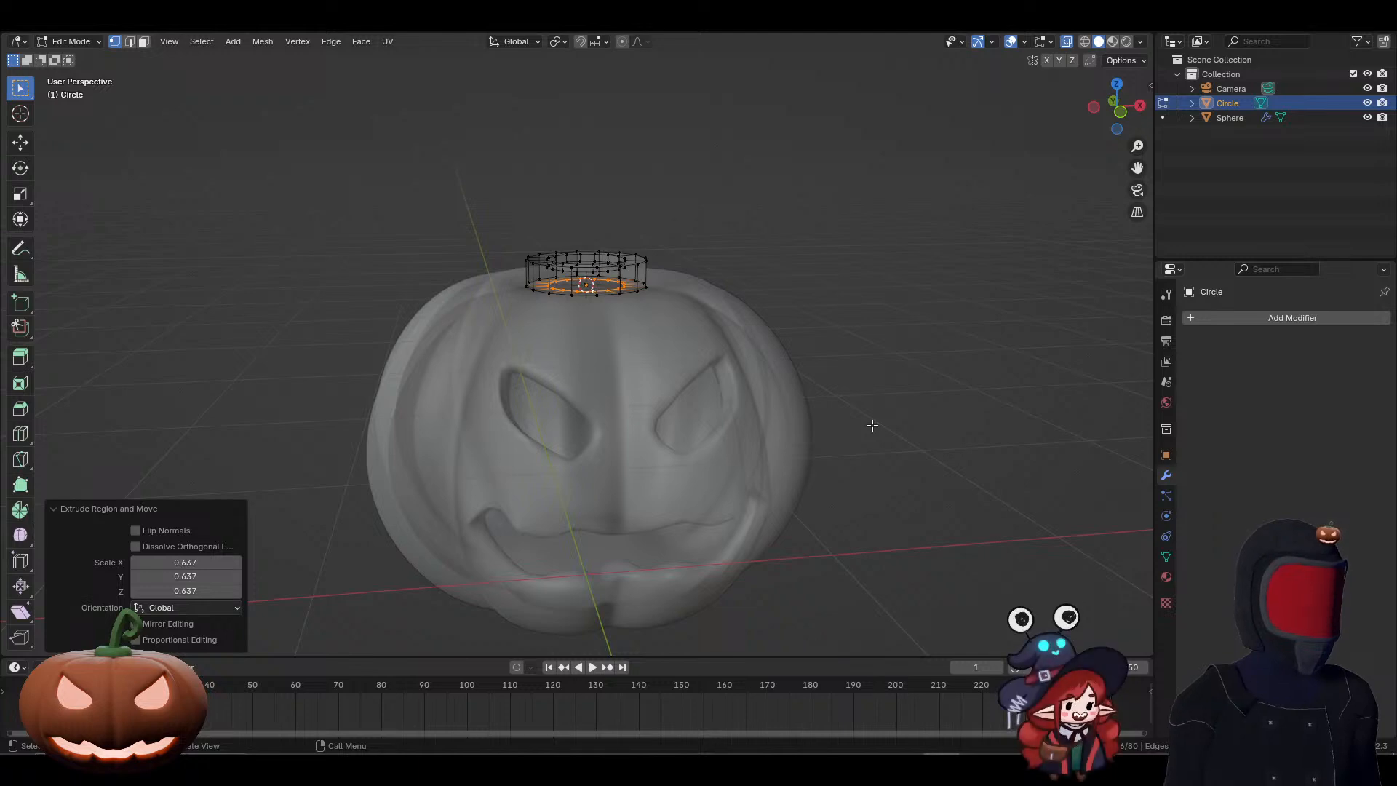
Step: Move the new inner bottom loop down along Z by about 0.046 m into the pumpkin's top
{"action": "key", "text": "g"}
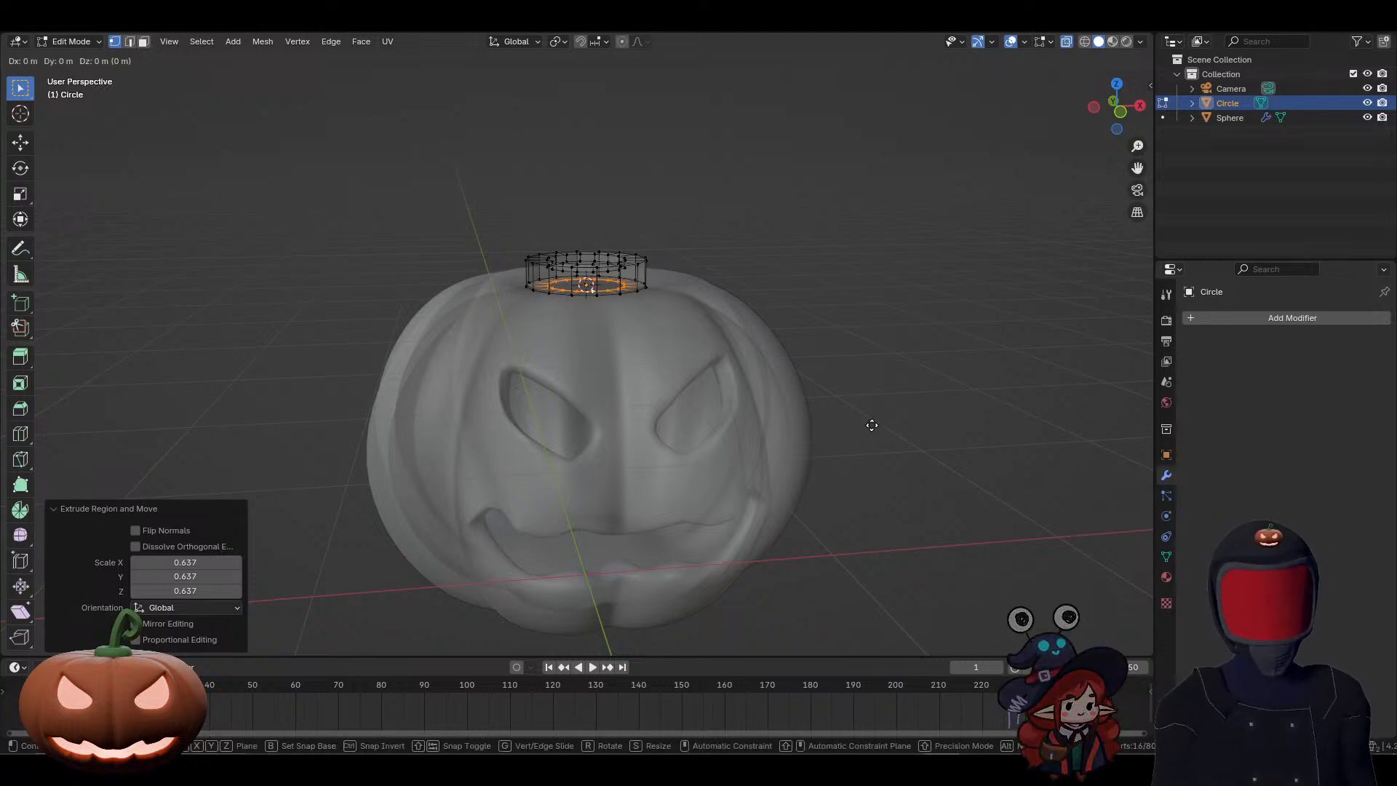
{"action": "key", "text": "z"}
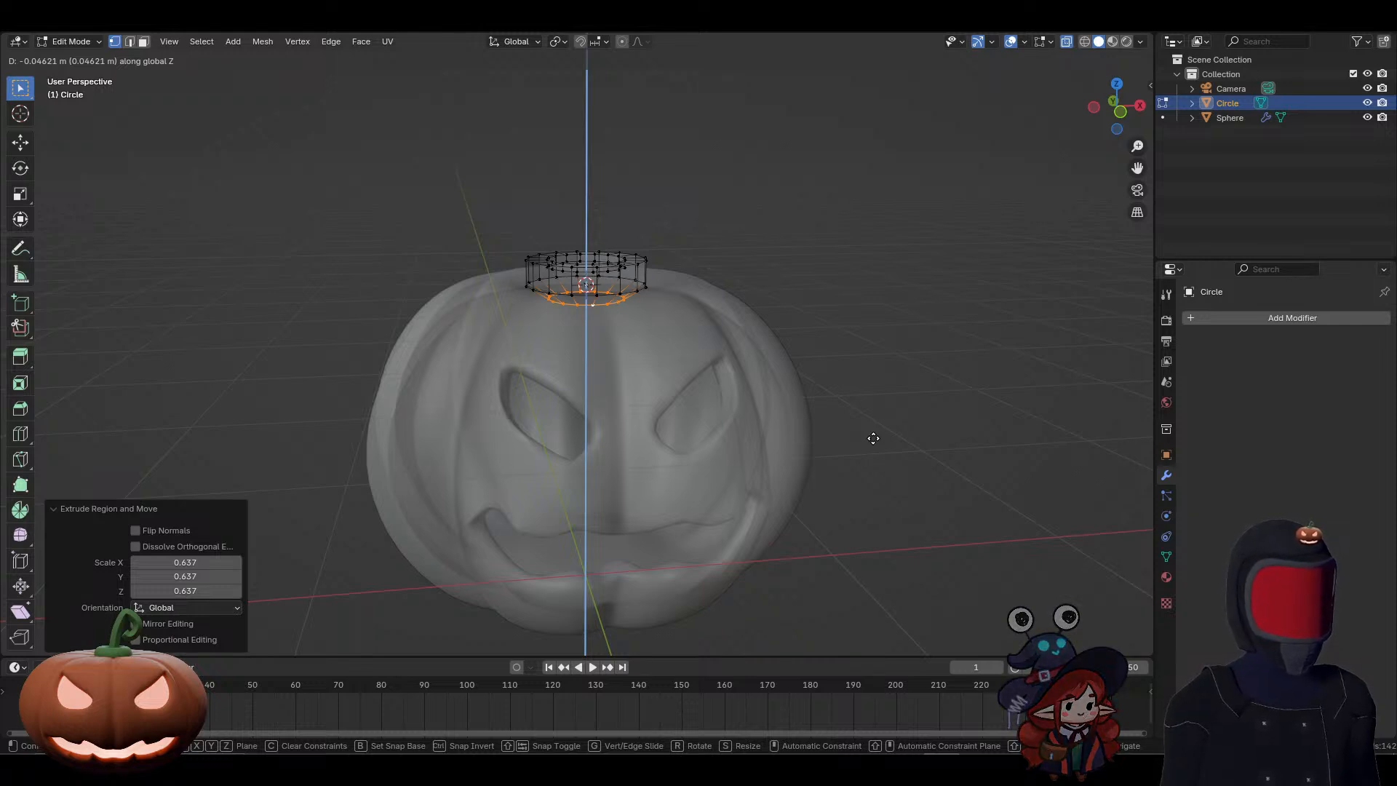
{"action": "left_click", "coordinate": [873, 438]}
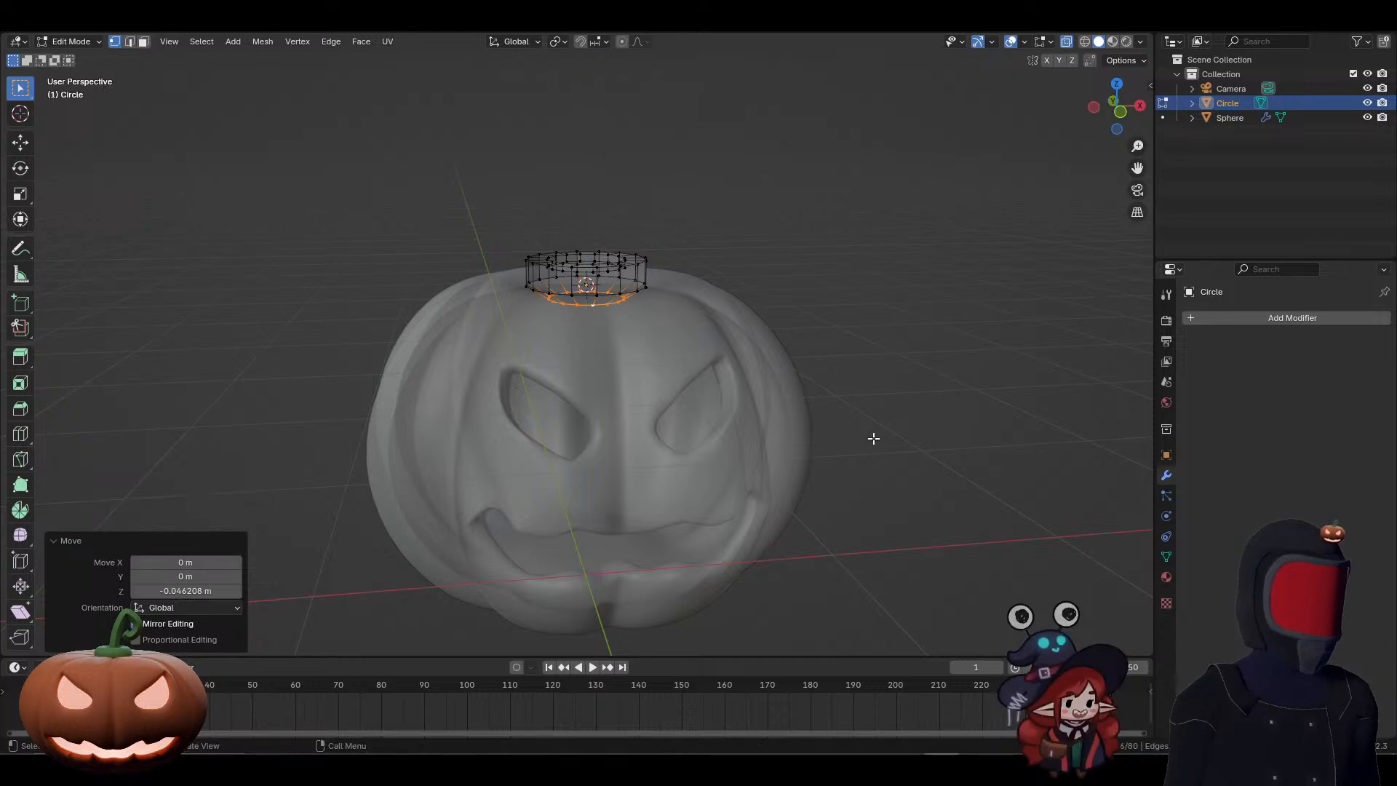
Step: Leave Edit Mode on the stem base and turn off the X-ray display
{"action": "mouse_move", "coordinate": [779, 436]}
{"action": "middle_mouse_down"}
{"action": "mouse_move", "coordinate": [767, 420]}
{"action": "mouse_move", "coordinate": [796, 457]}
{"action": "middle_mouse_up"}
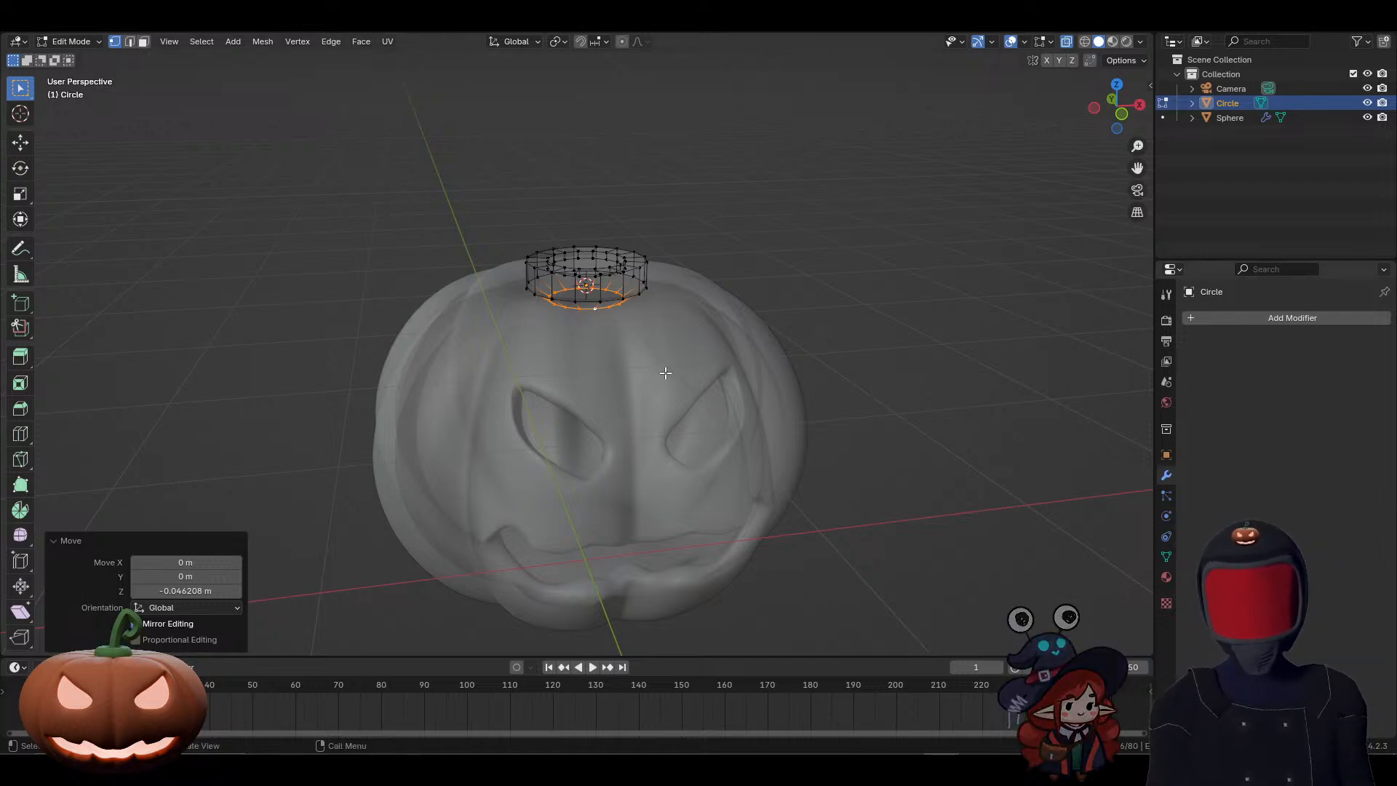
{"action": "key", "text": "Tab"}
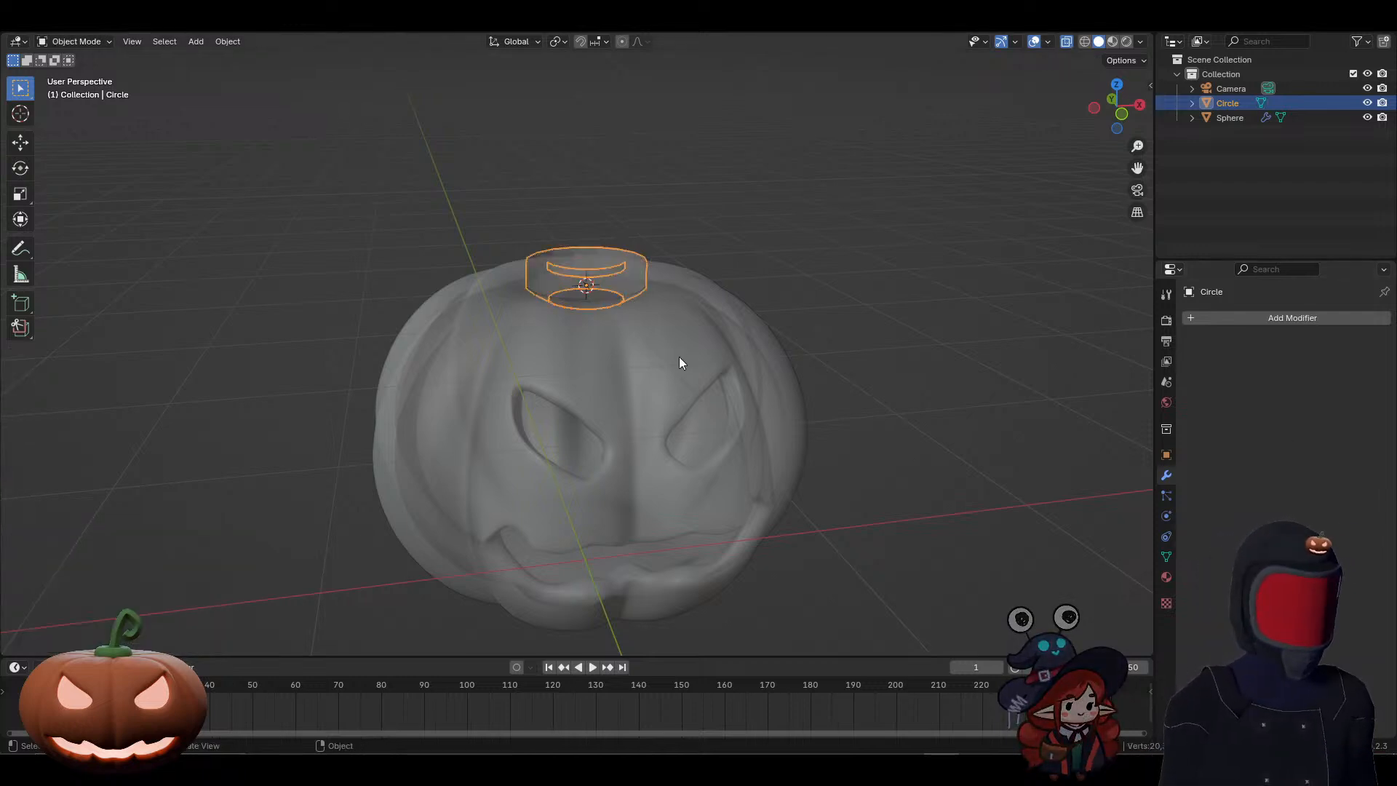
{"action": "left_click", "coordinate": [1070, 42]}
{"action": "mouse_move", "coordinate": [858, 285]}
{"action": "middle_mouse_down"}
{"action": "mouse_move", "coordinate": [839, 280]}
{"action": "mouse_move", "coordinate": [858, 302]}
{"action": "mouse_move", "coordinate": [849, 293]}
{"action": "middle_mouse_up"}
{"action": "middle_click_drag", "start_coordinate": [846, 284], "coordinate": [842, 279]}
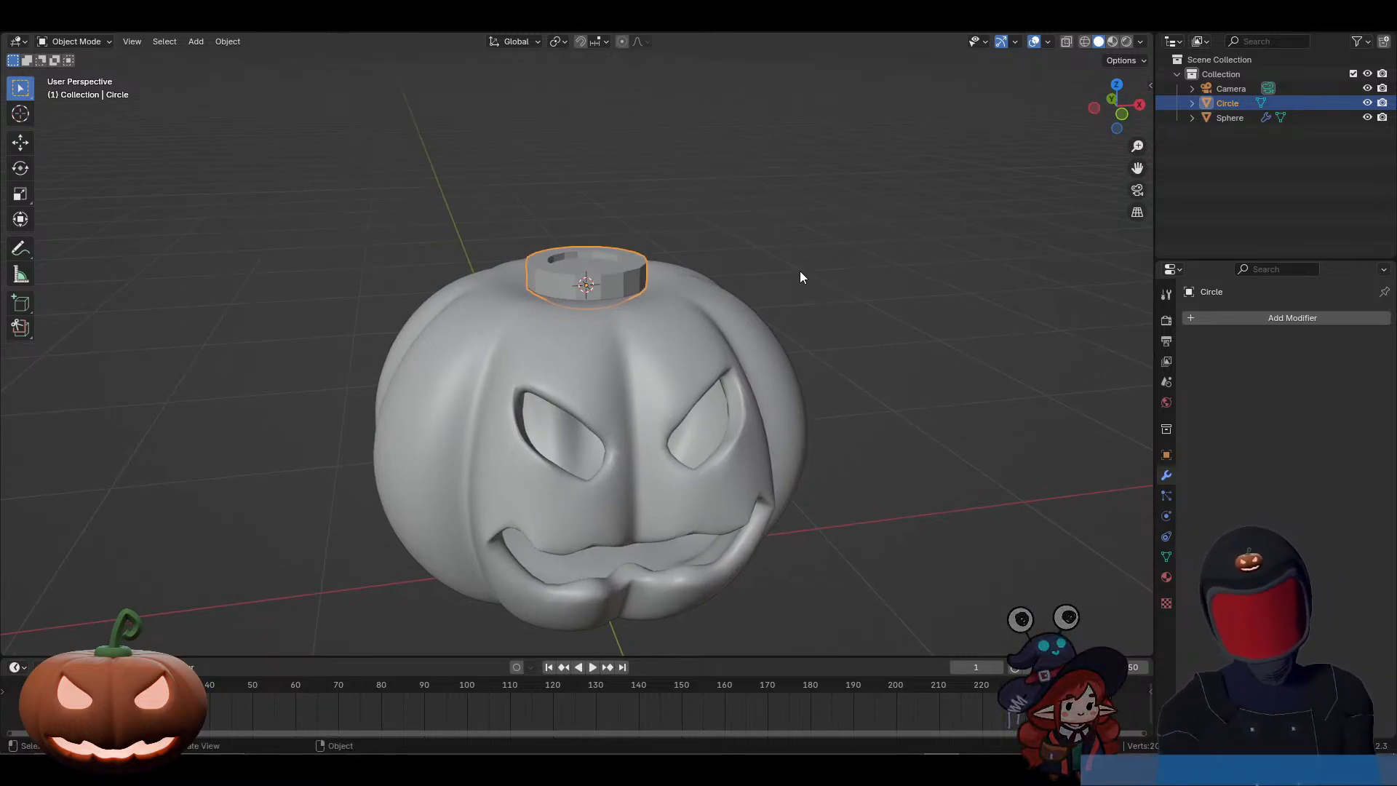
Step: Give the stem base a level 2 Subdivision modifier and shade it smooth
{"action": "key", "text": "ctrl+2"}
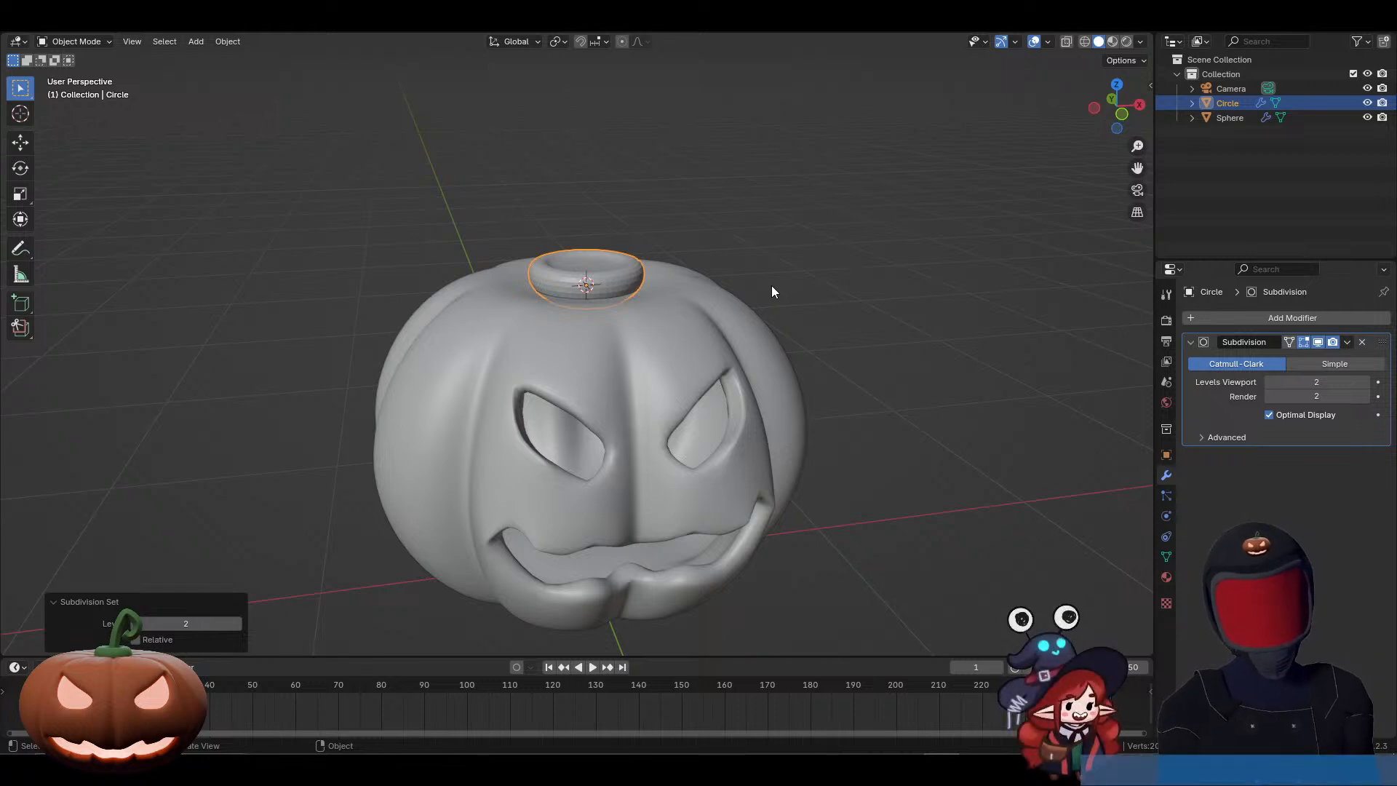
{"action": "right_click", "coordinate": [615, 286]}
{"action": "left_click", "coordinate": [615, 286]}
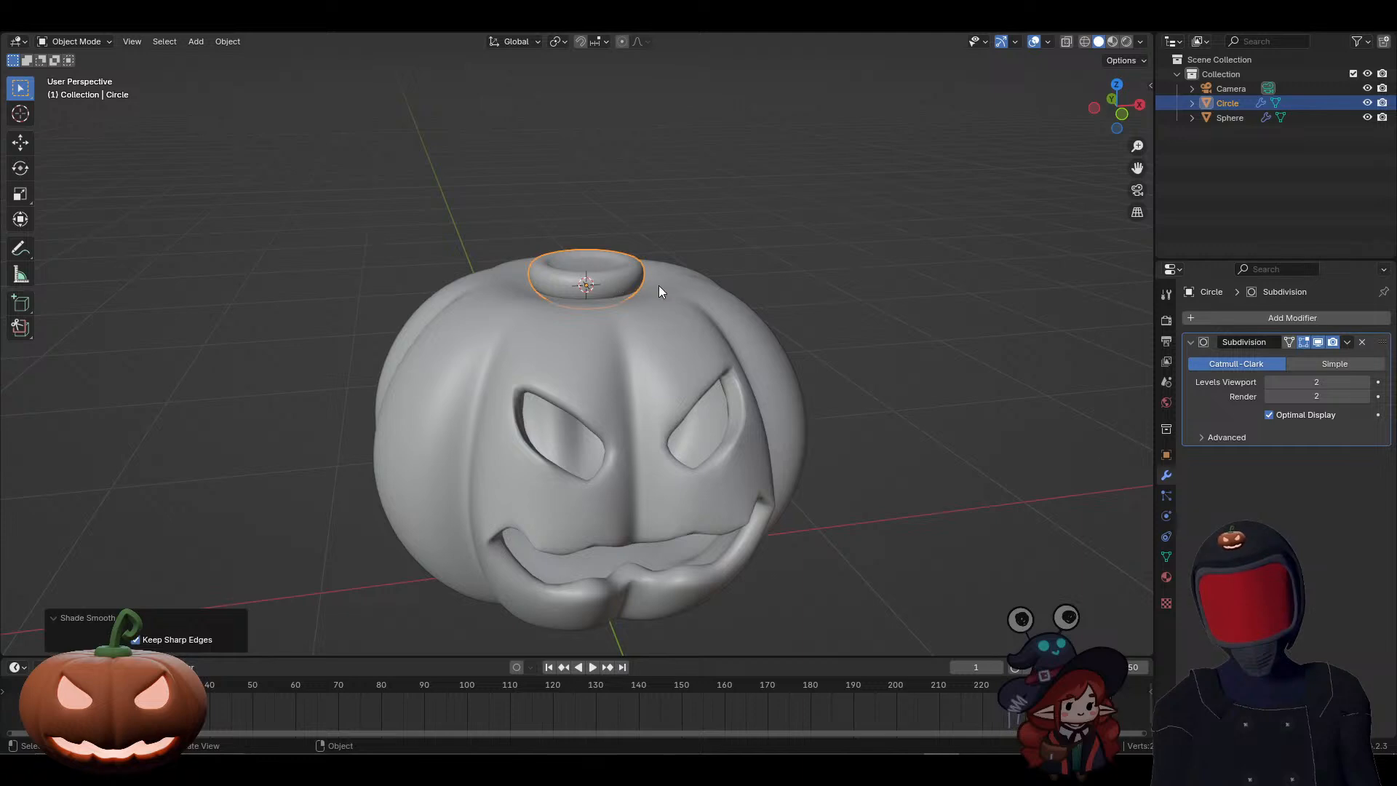
Step: Lower the stem base along Z into the pumpkin's top by about 0.019 m and then by about another 0.014 m
{"action": "middle_click_drag", "start_coordinate": [659, 292], "coordinate": [643, 268]}
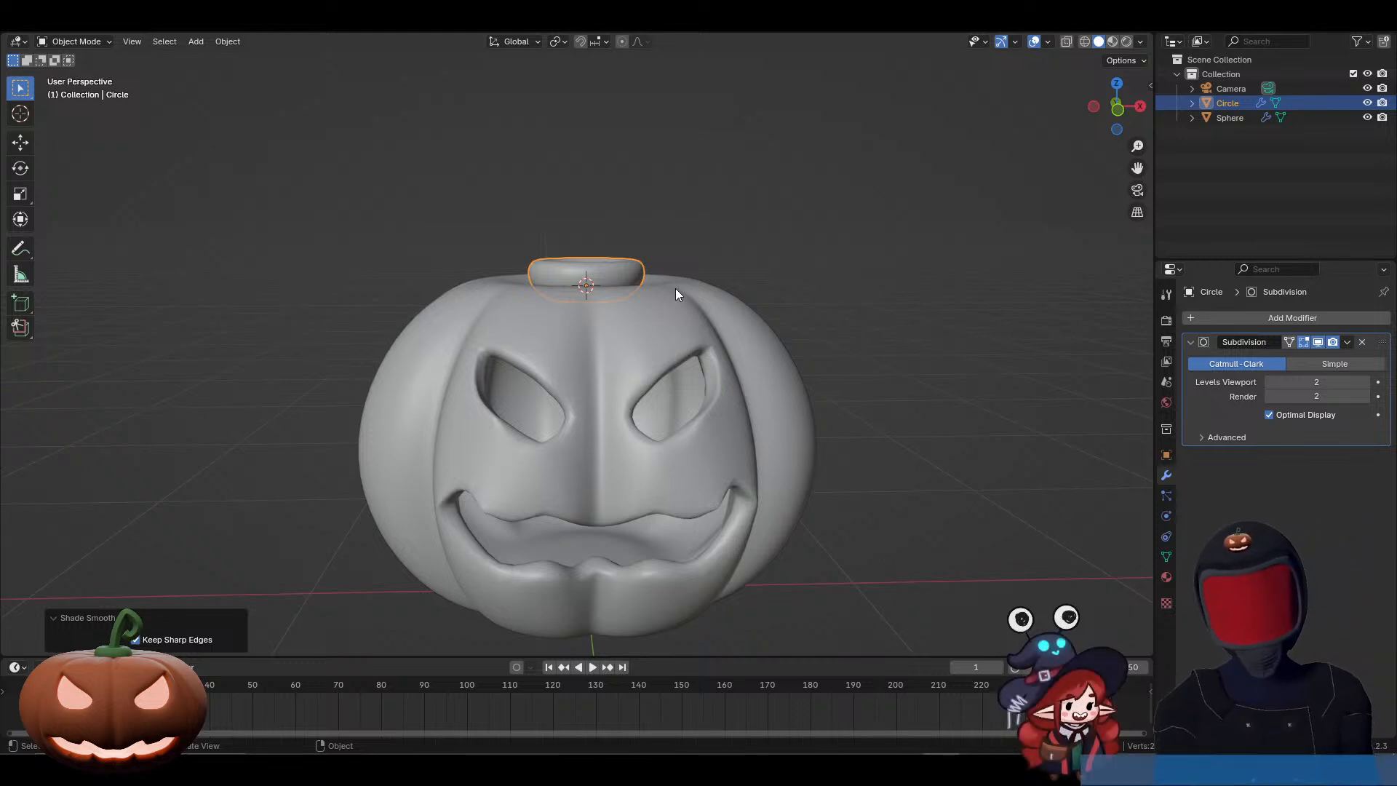
{"action": "key", "text": "KP_1"}
{"action": "key", "text": "g"}
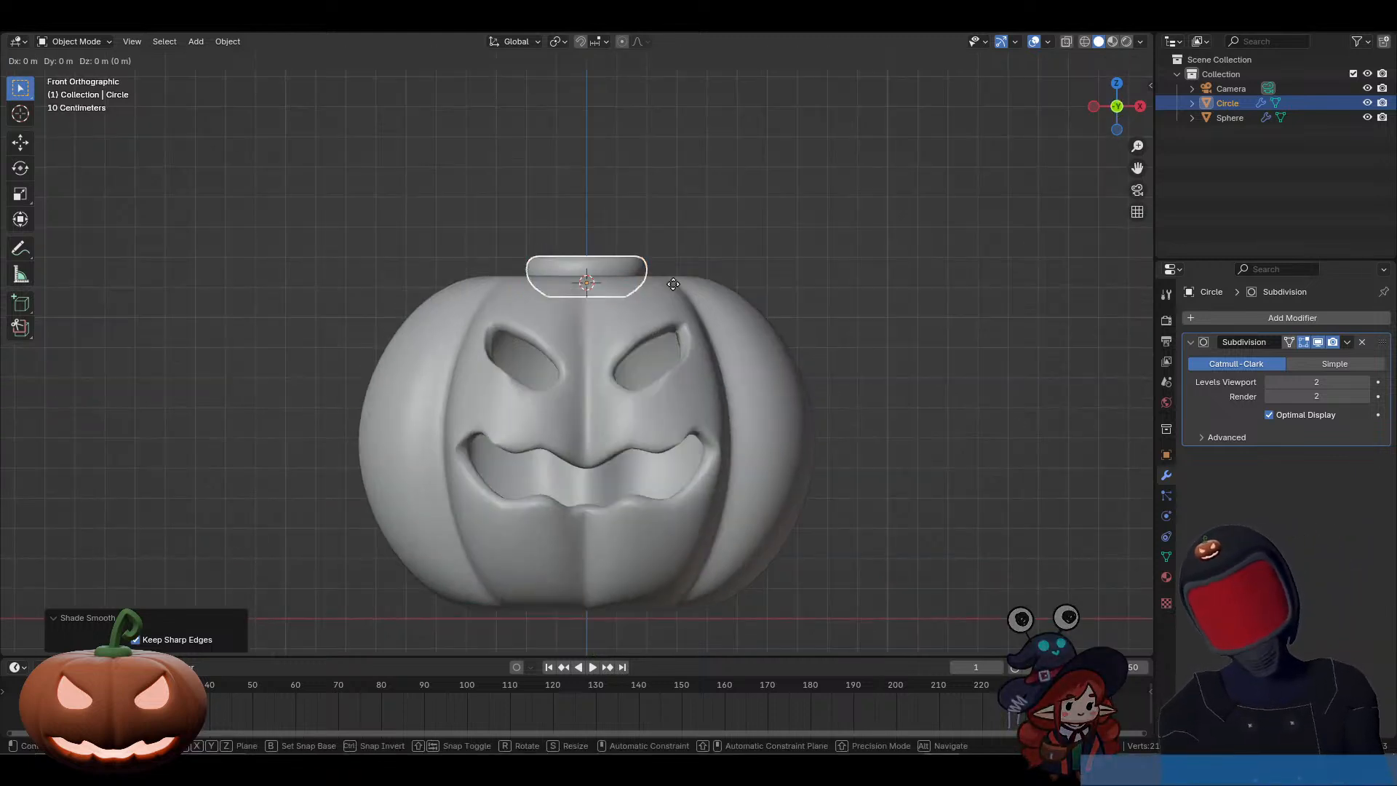
{"action": "key", "text": "z"}
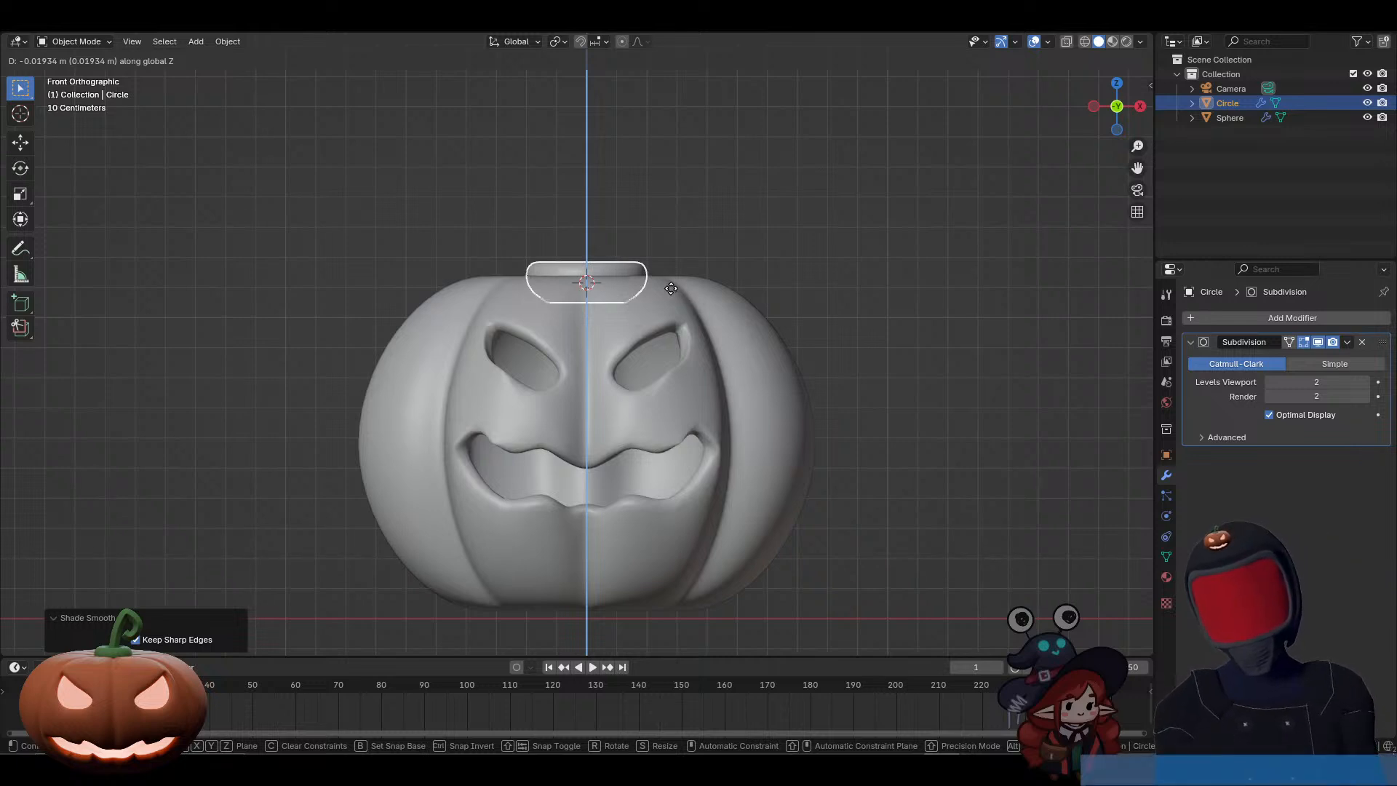
{"action": "left_click", "coordinate": [672, 289]}
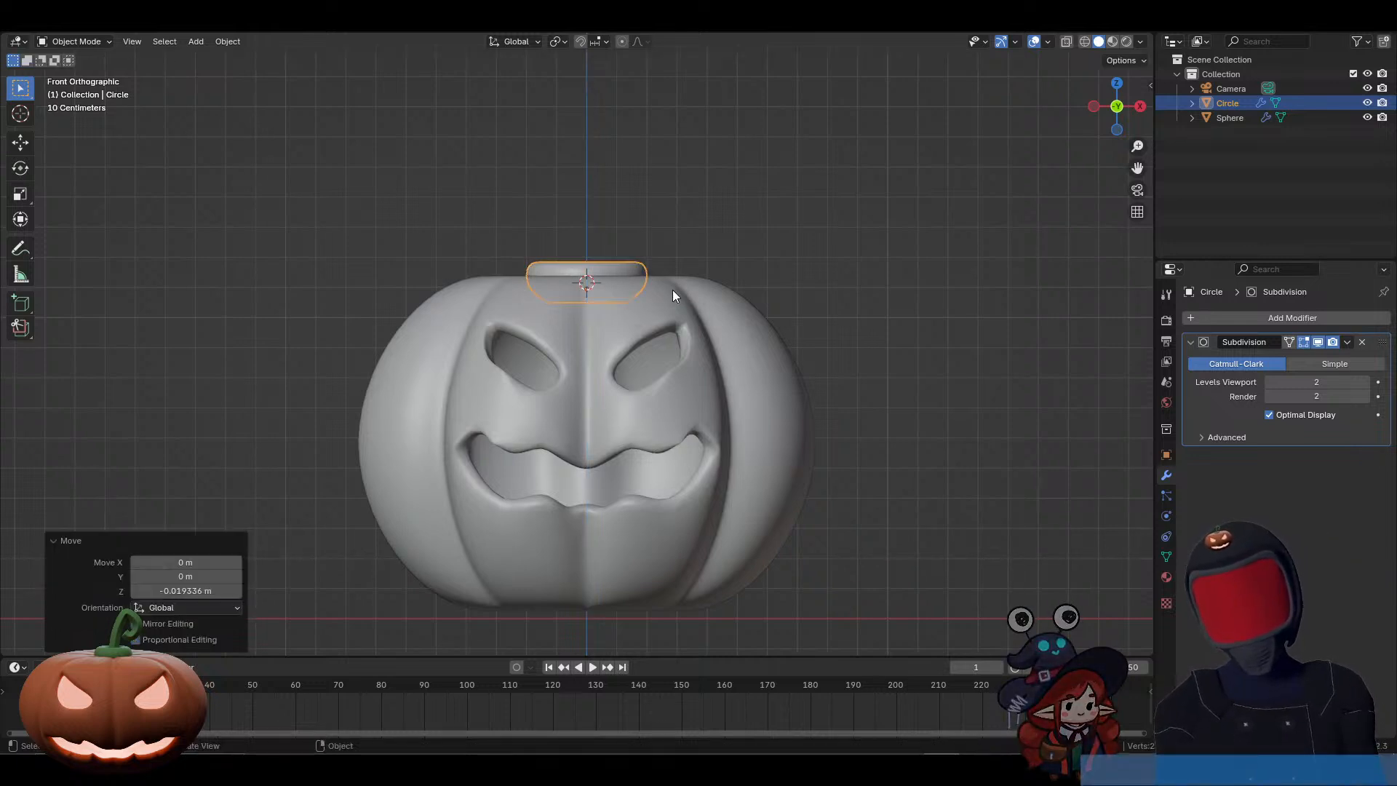
{"action": "middle_click_drag", "start_coordinate": [673, 290], "coordinate": [739, 296]}
{"action": "key", "text": "g"}
{"action": "key", "text": "z"}
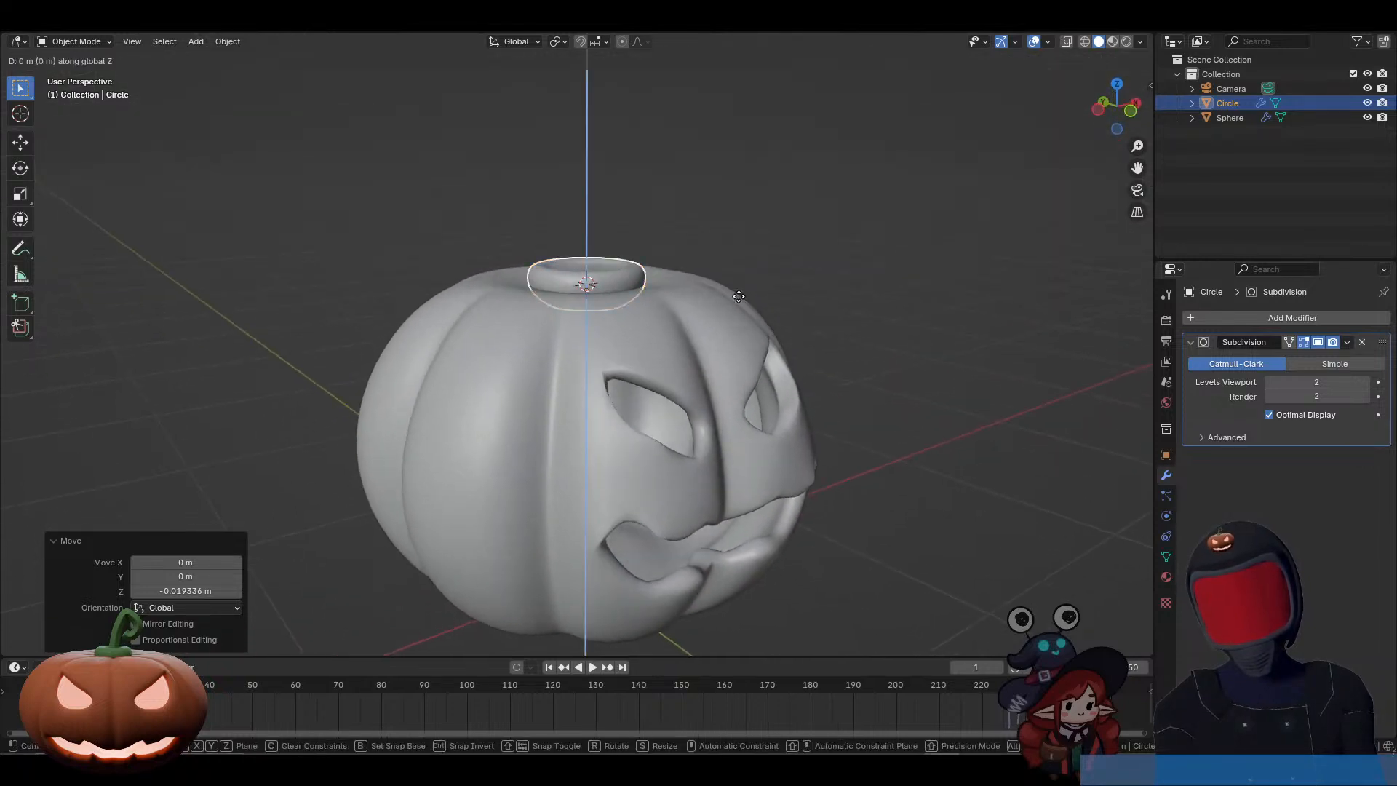
{"action": "left_click", "coordinate": [756, 336]}
Step: Scale the stem base uniformly to about 0.877 and raise it along Z by about 0.009 m
{"action": "key", "text": "s"}
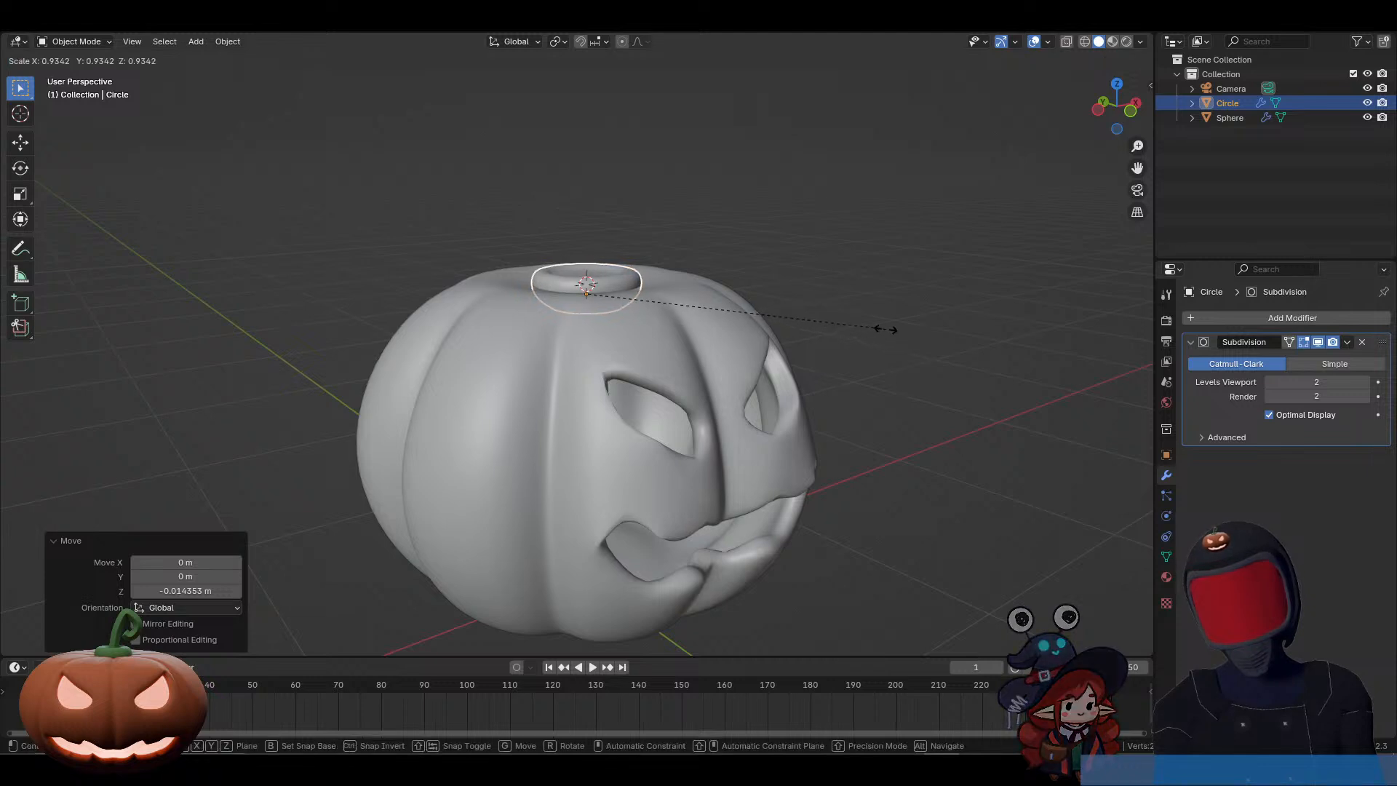
{"action": "left_click", "coordinate": [866, 323]}
{"action": "middle_click_drag", "start_coordinate": [866, 329], "coordinate": [697, 265]}
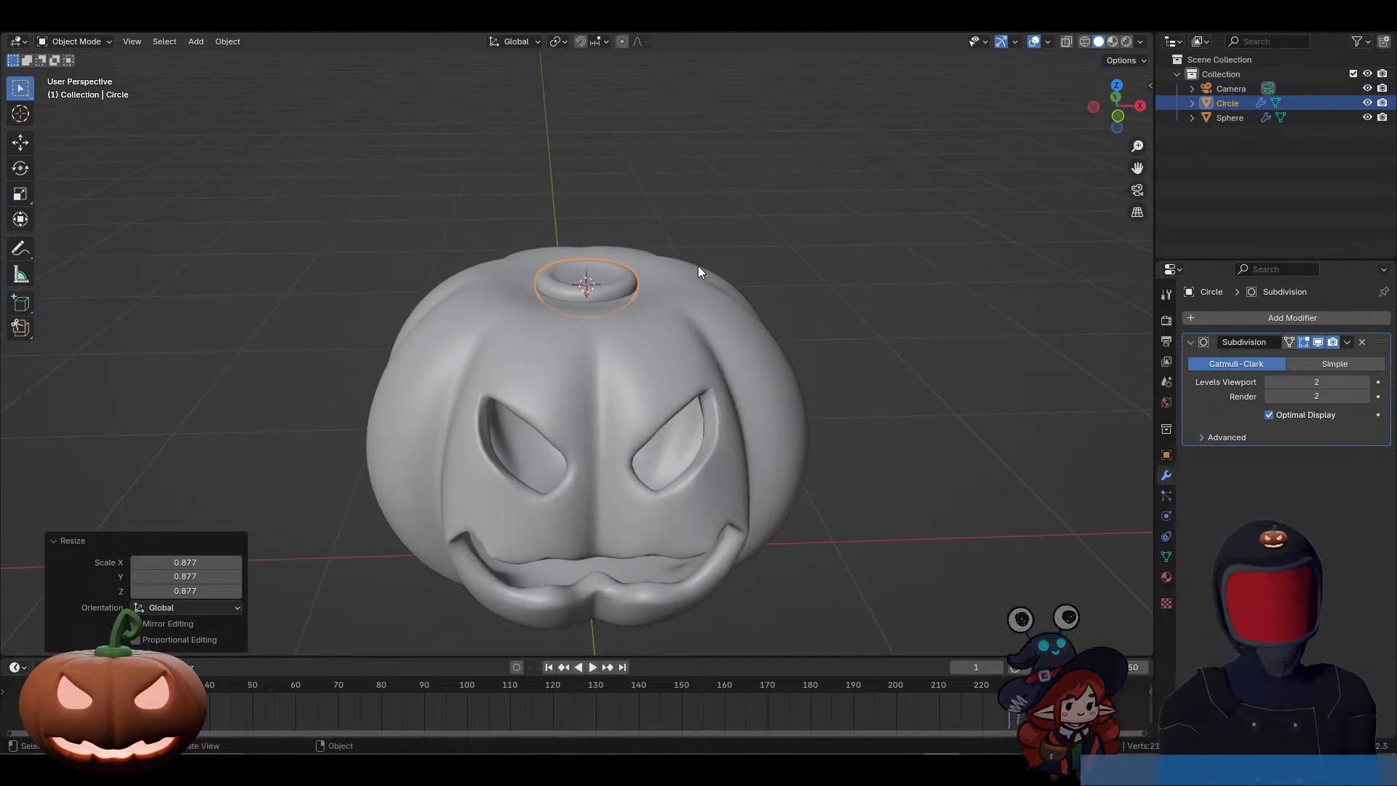
{"action": "key", "text": "g"}
{"action": "key", "text": "z"}
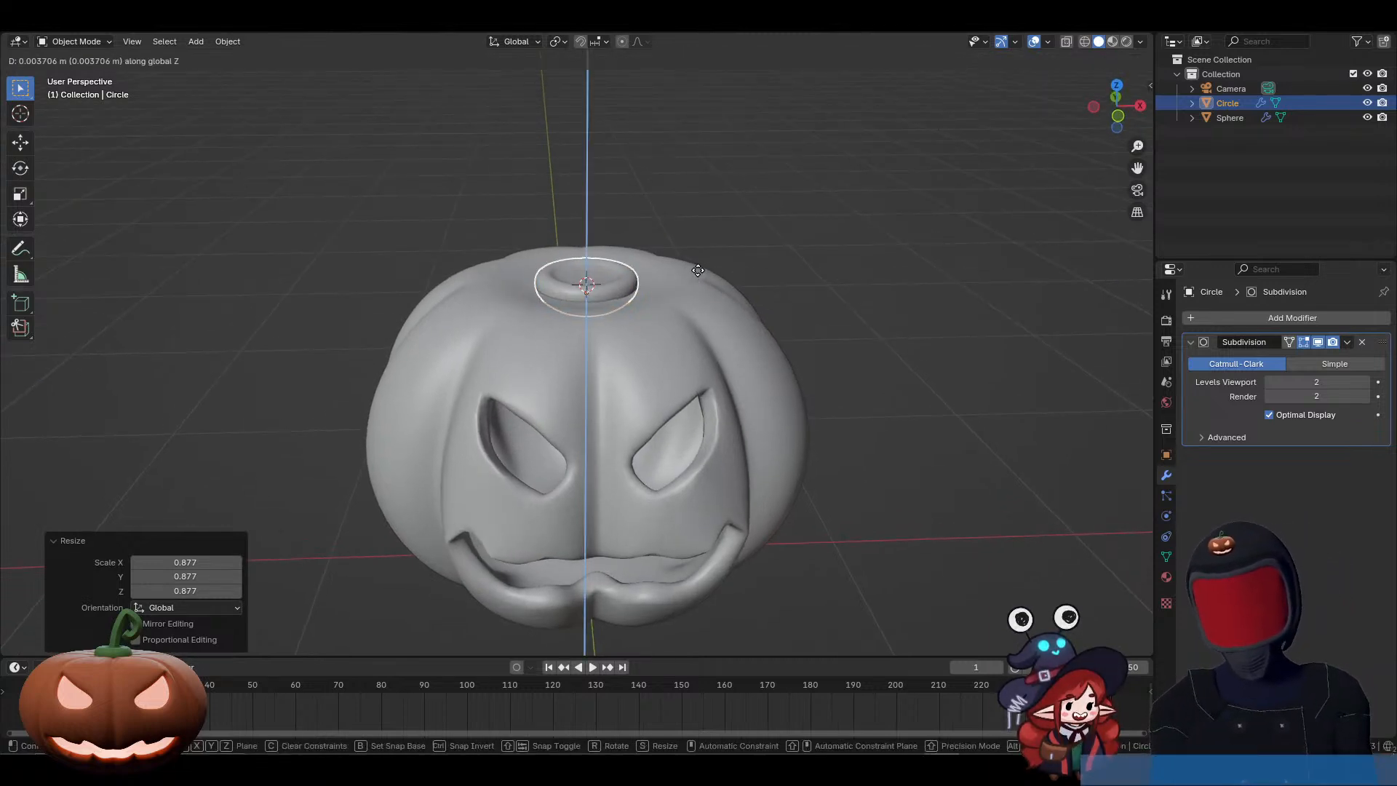
{"action": "left_click", "coordinate": [693, 261]}
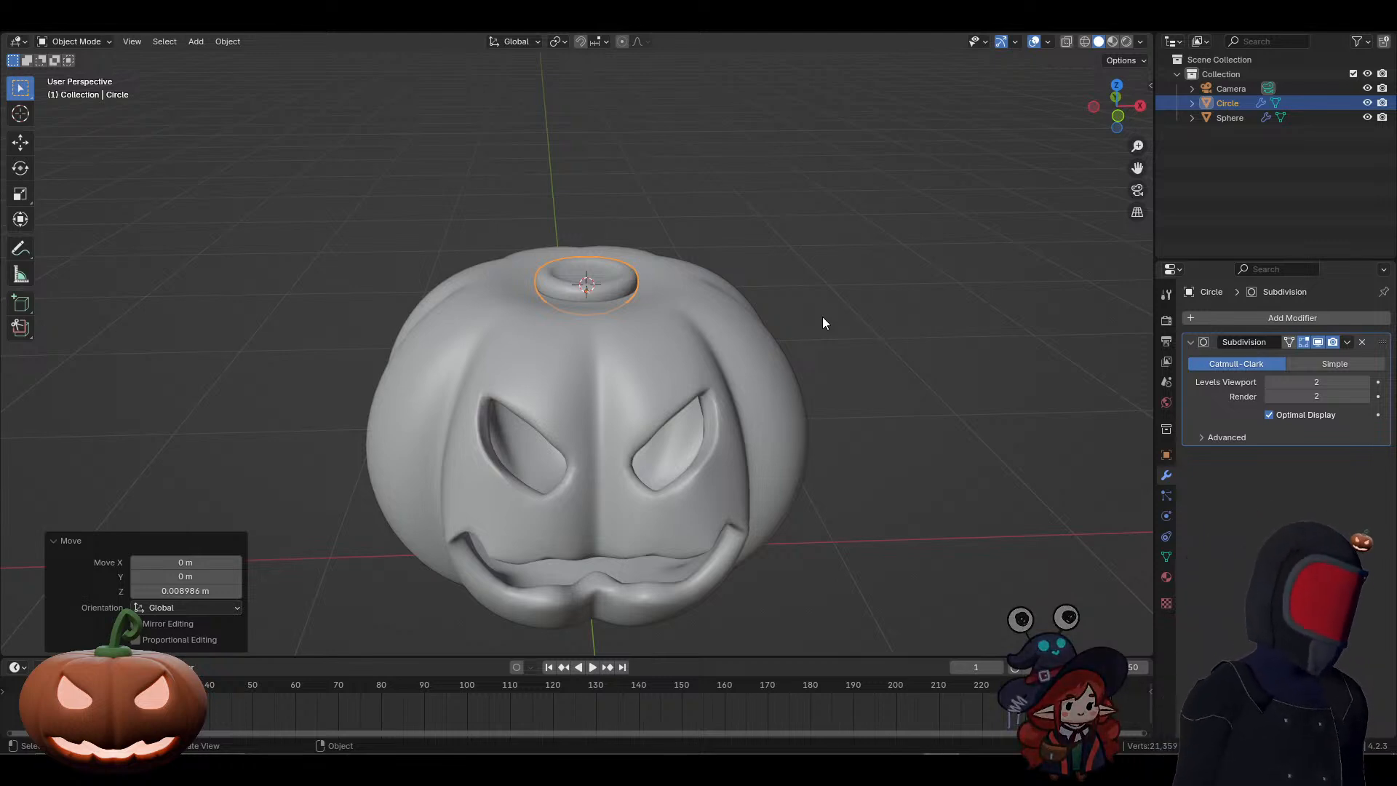
Step: Snap the 3D cursor to the selected stem base and add a single vertex mesh there
{"action": "key", "text": "shift+s"}
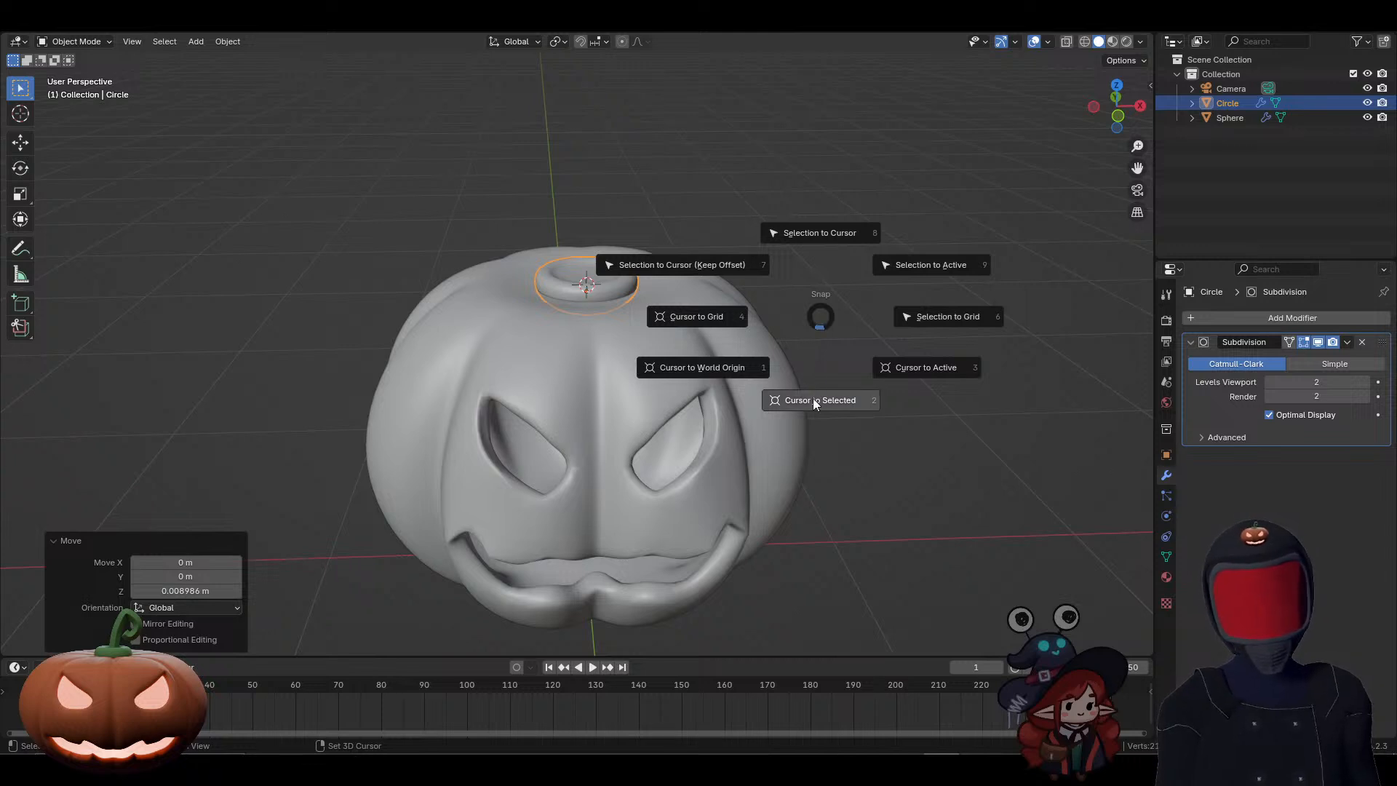
{"action": "left_click", "coordinate": [814, 399]}
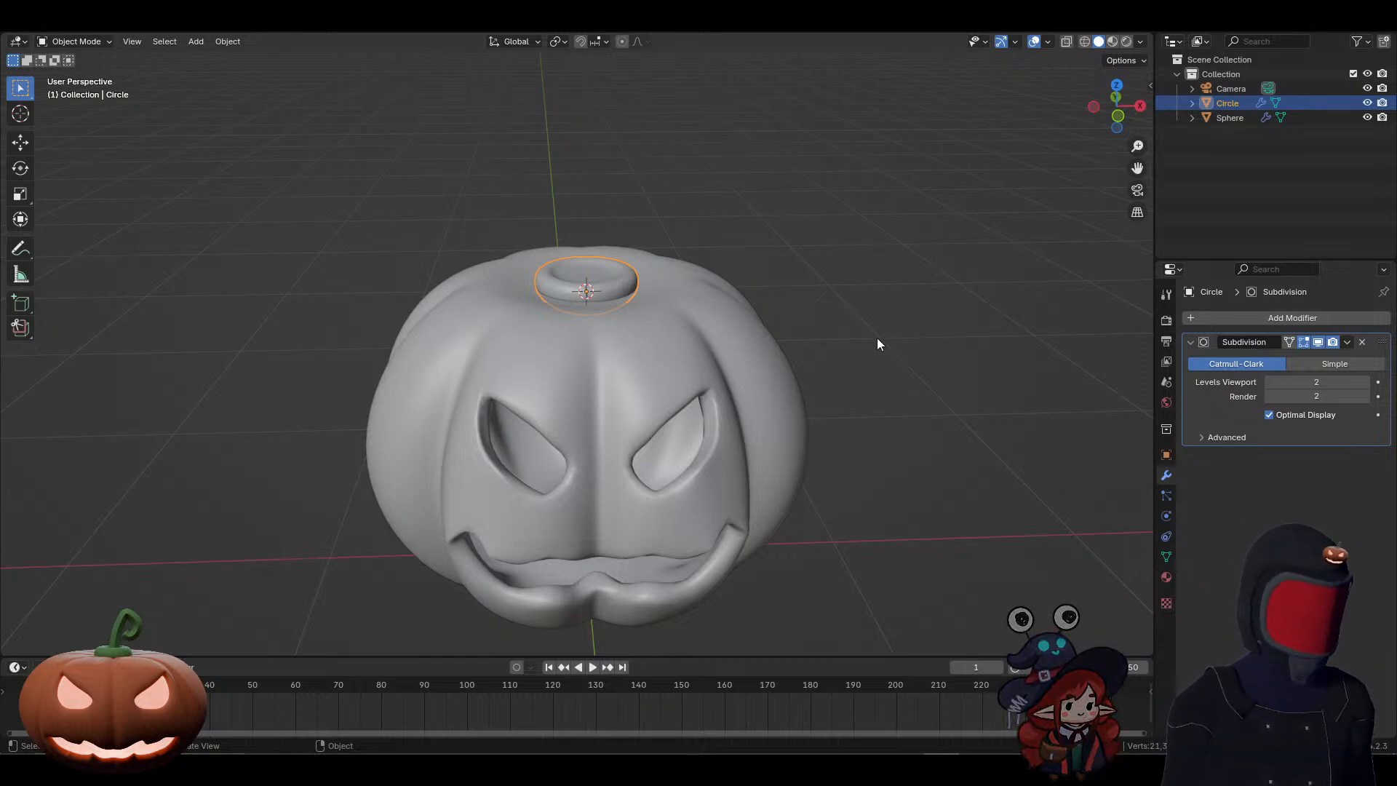
{"action": "key", "text": "shift+a"}
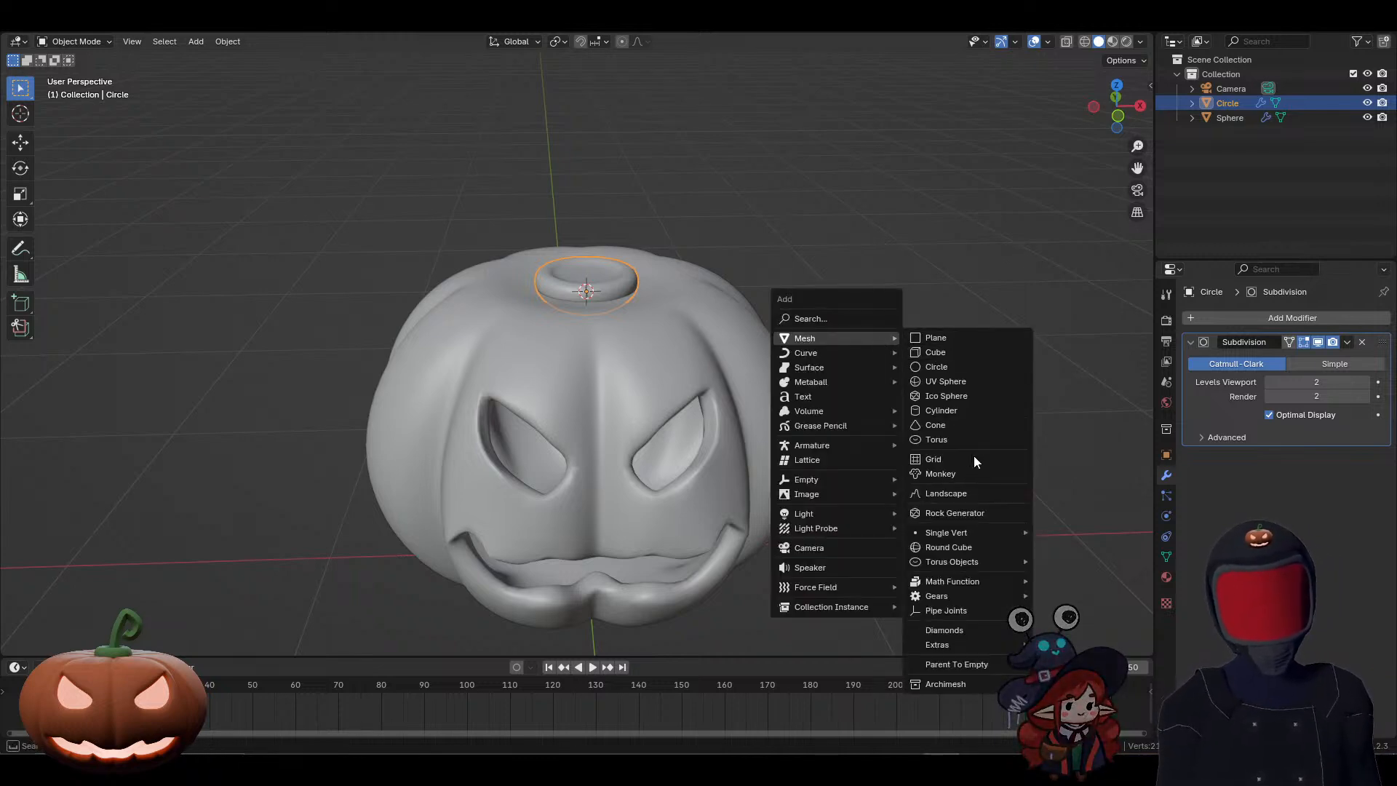
{"action": "mouse_move", "coordinate": [962, 533]}
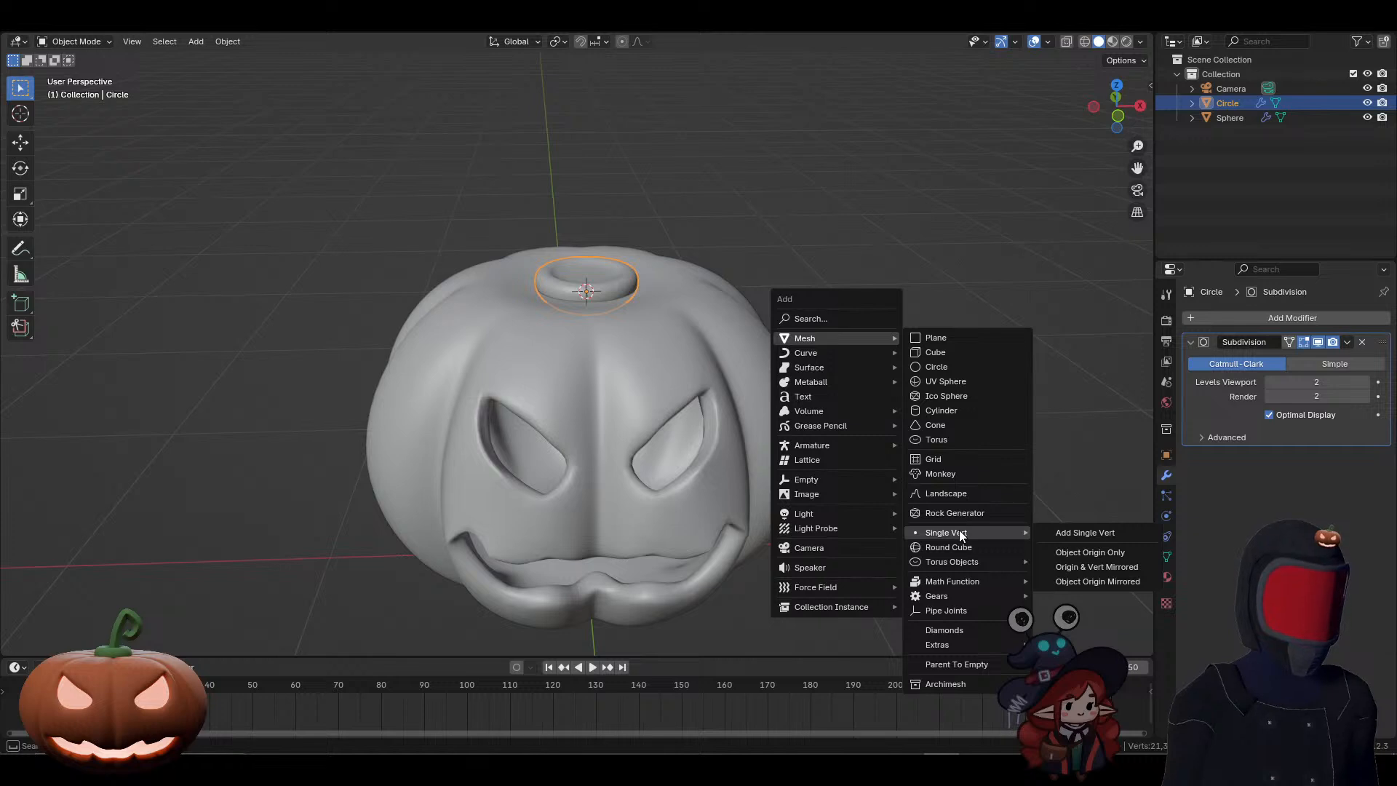
{"action": "left_click", "coordinate": [1062, 532]}
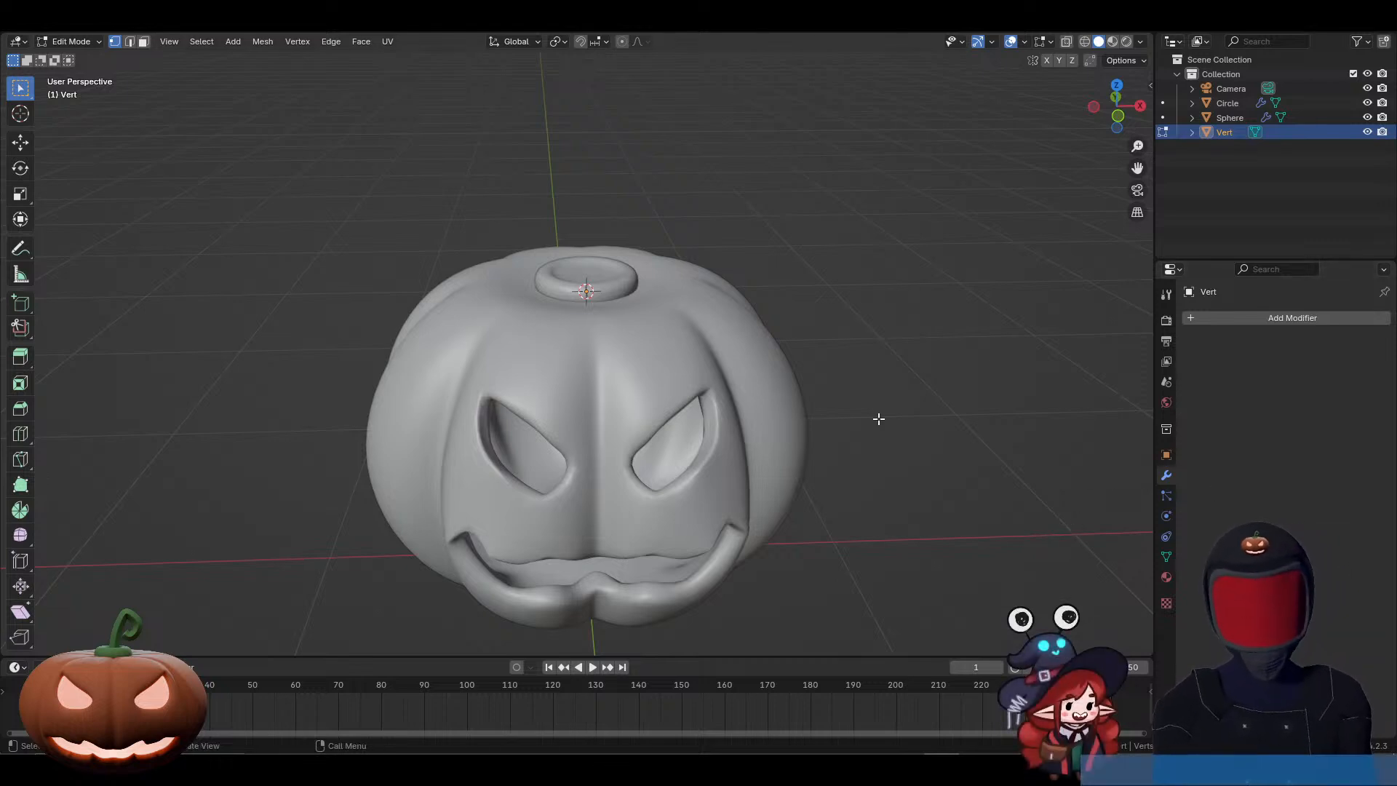
Step: In the front orthographic view, extrude the single vertex straight up by about 0.232 m to start the stem path
{"action": "middle_click_drag", "start_coordinate": [876, 415], "coordinate": [865, 397]}
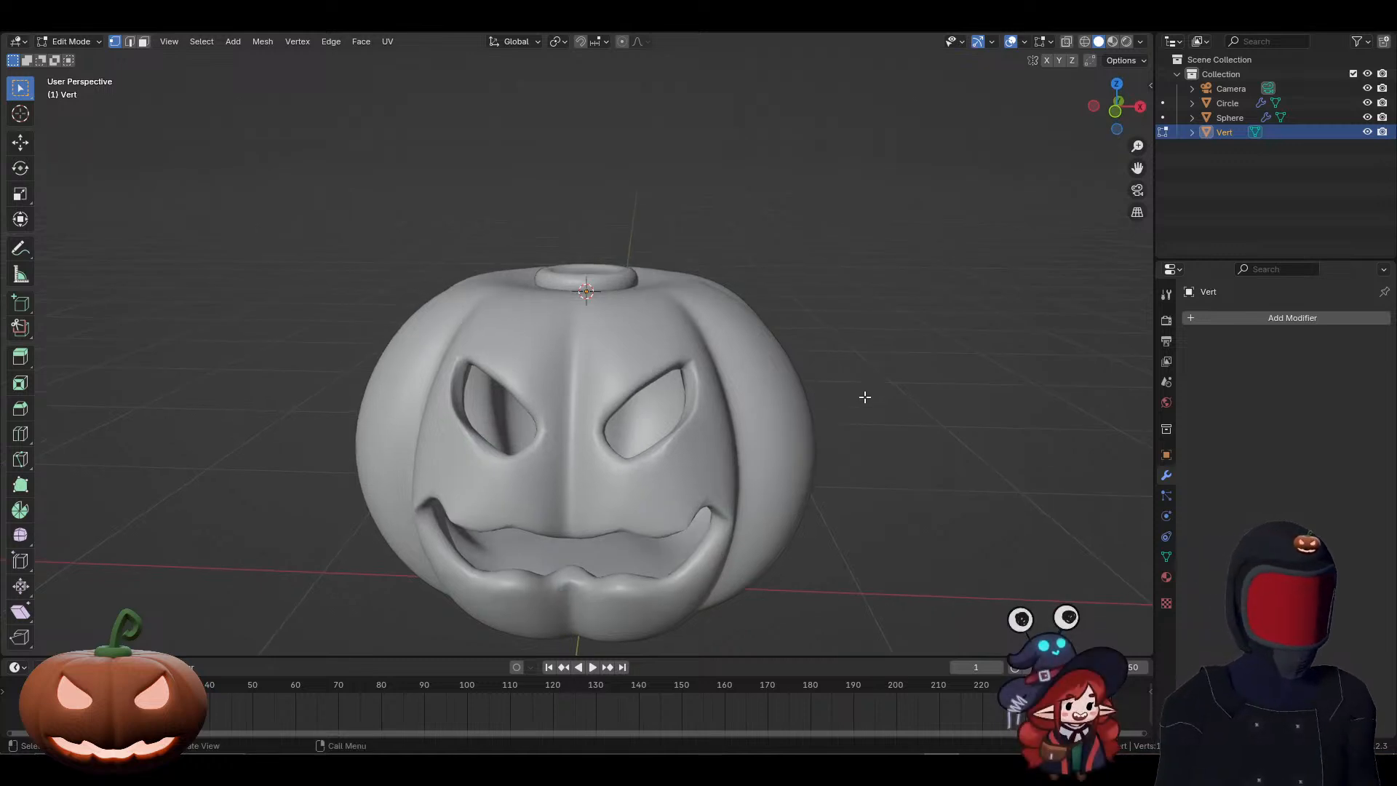
{"action": "middle_click_drag", "start_coordinate": [821, 376], "coordinate": [831, 402]}
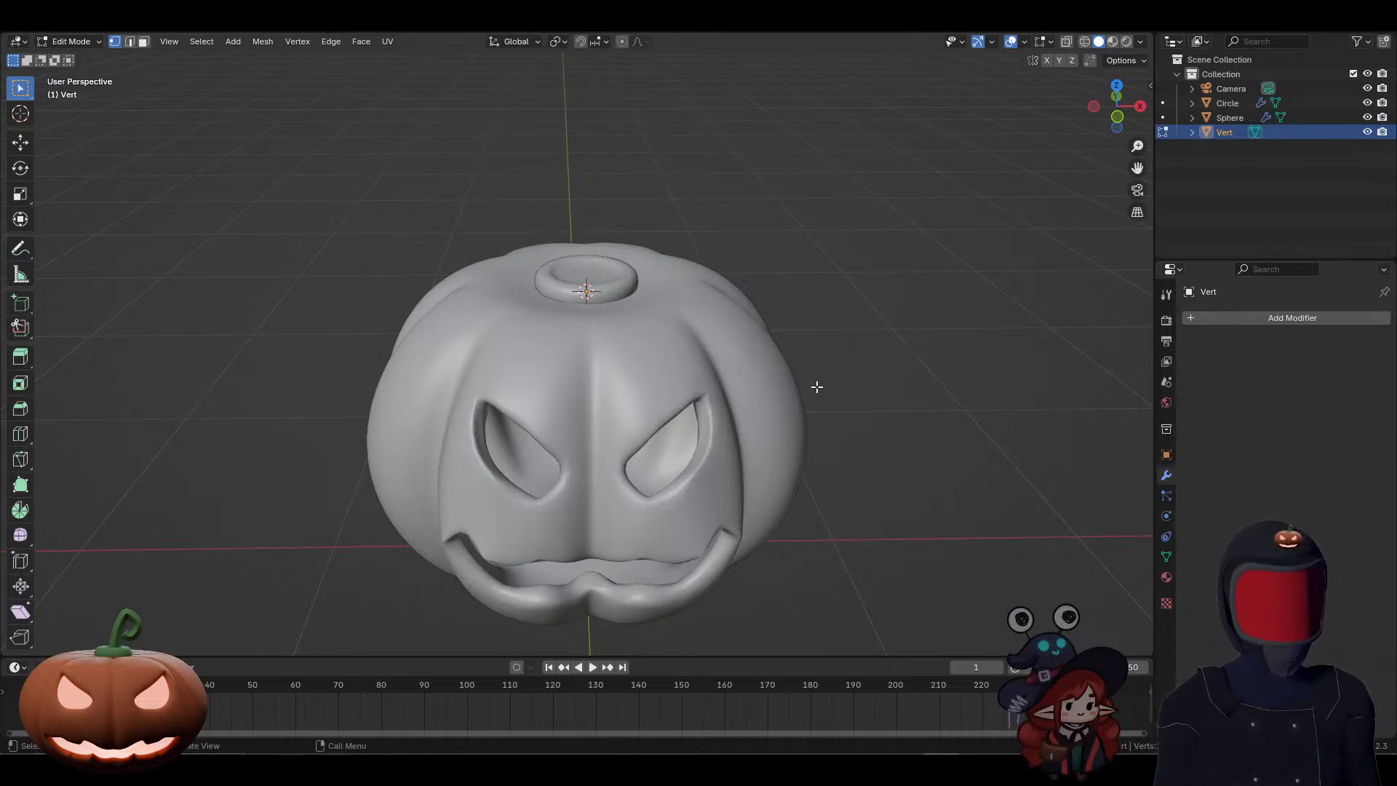
{"action": "key", "text": "KP_1"}
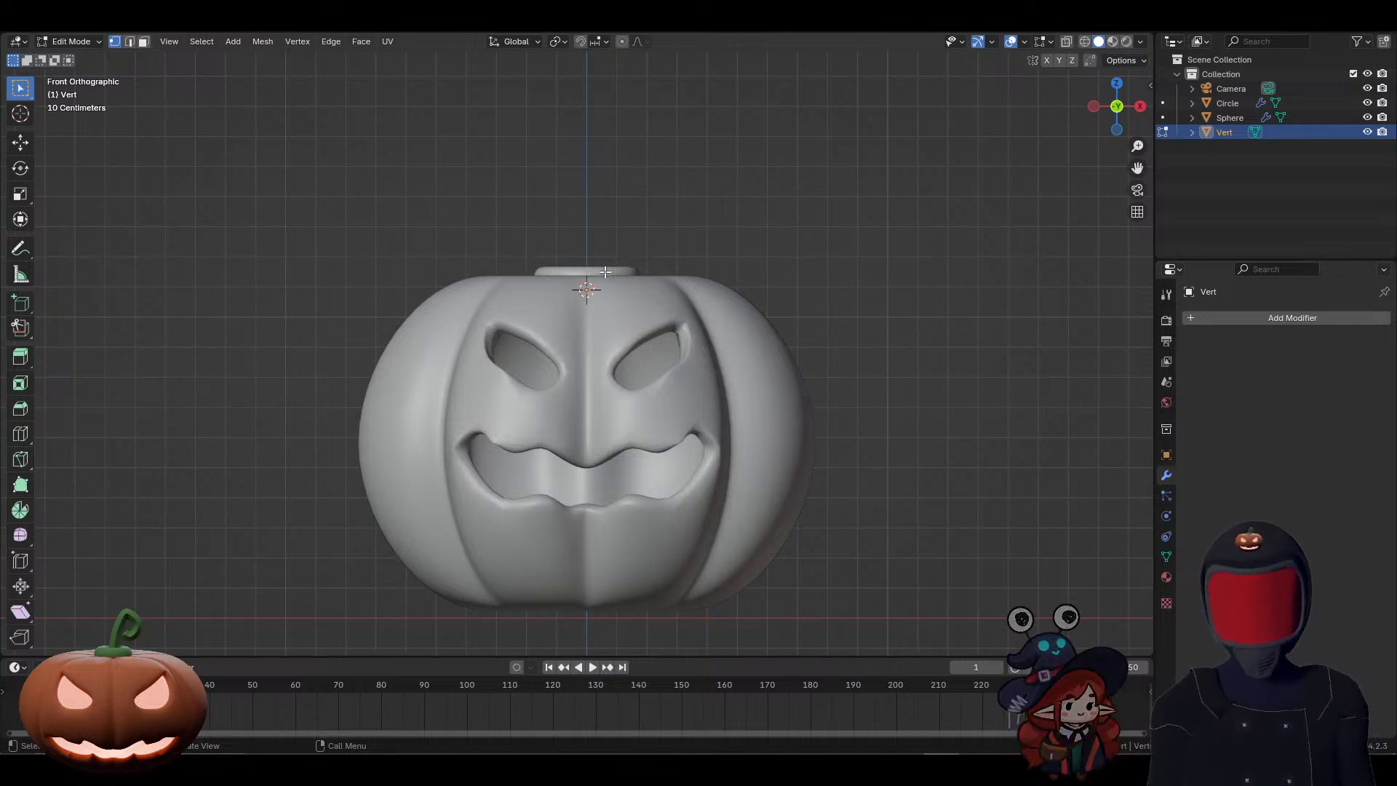
{"action": "key", "text": "e"}
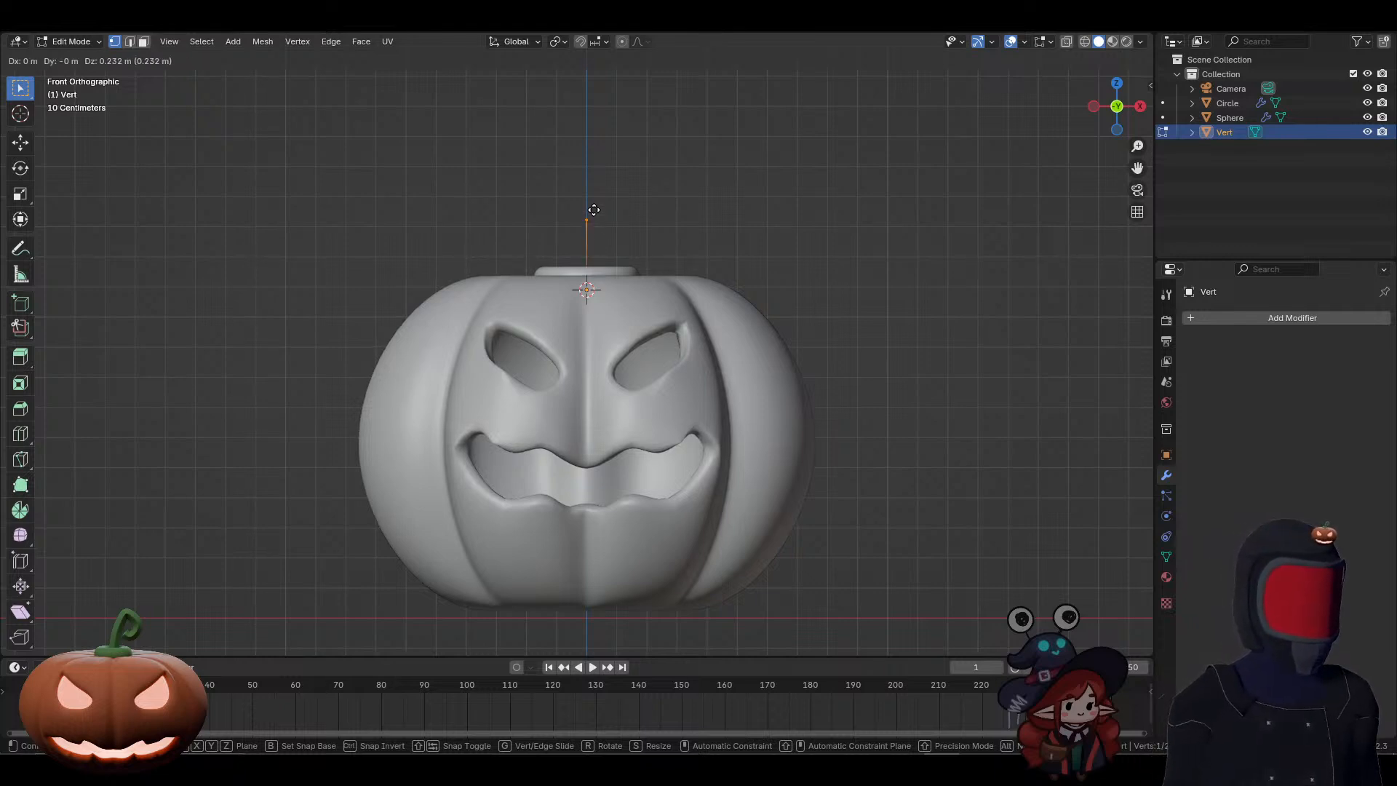
{"action": "left_click", "coordinate": [593, 210]}
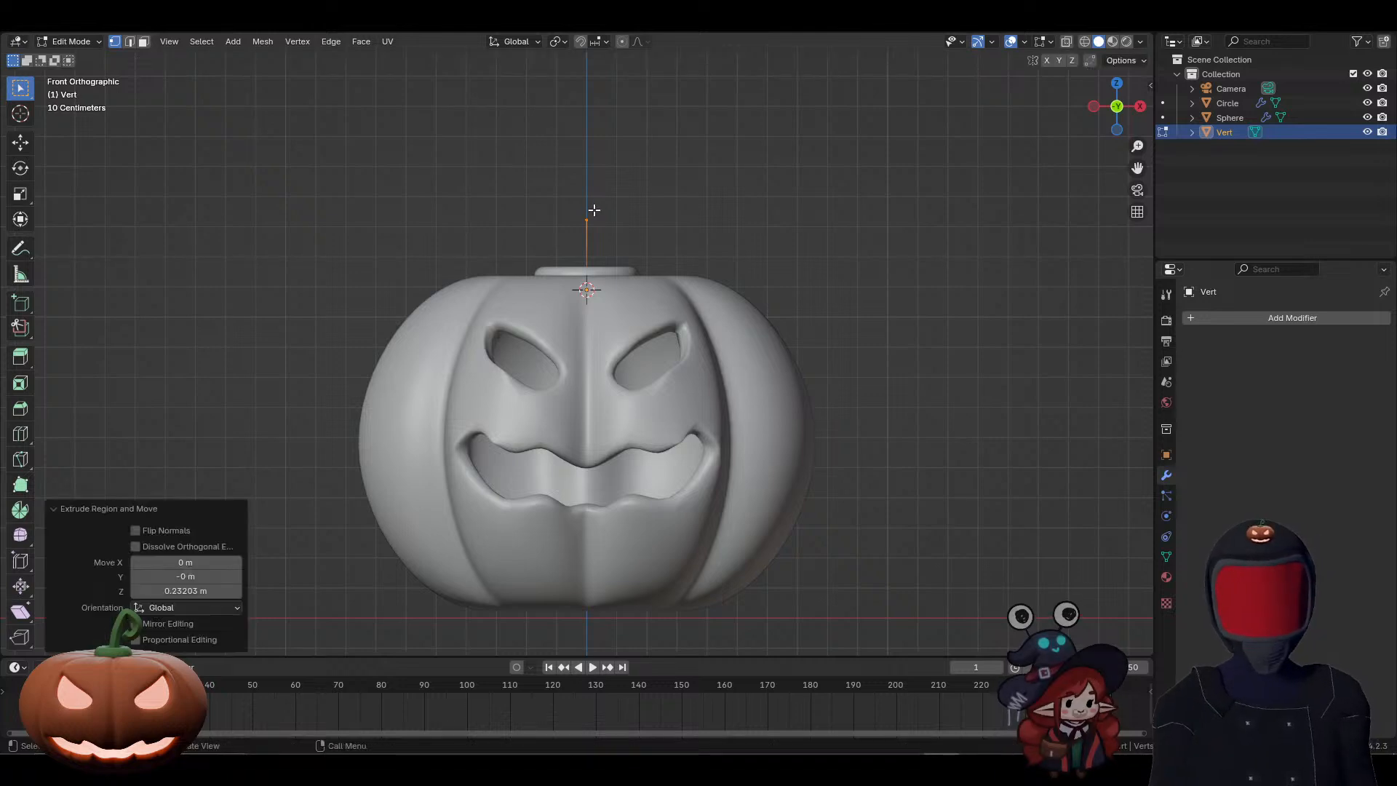
Step: Extrude the top vertex five more times into a hook that bends slightly toward -X, arcs over toward +X and curls back inward
{"action": "key", "text": "e"}
{"action": "left_click", "coordinate": [582, 187]}
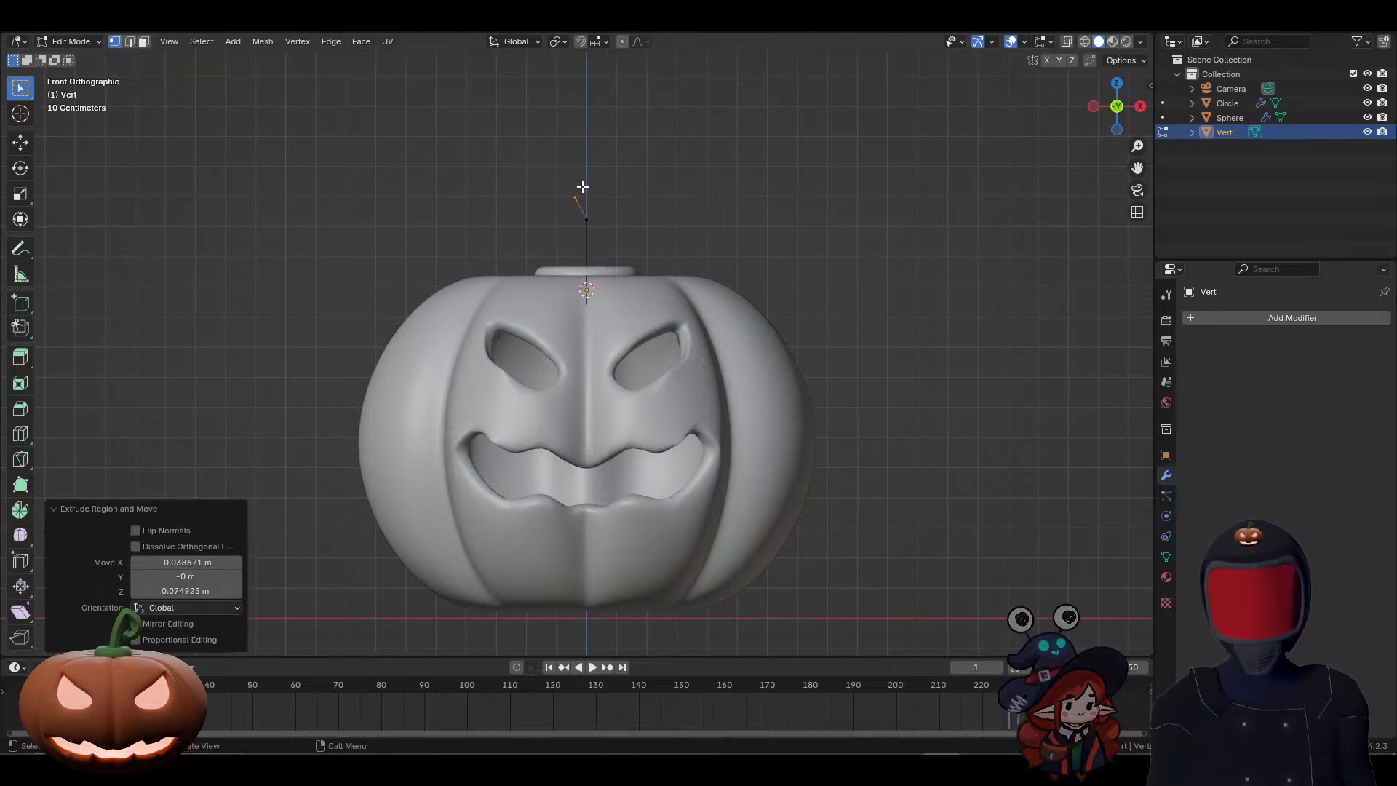
{"action": "key", "text": "e"}
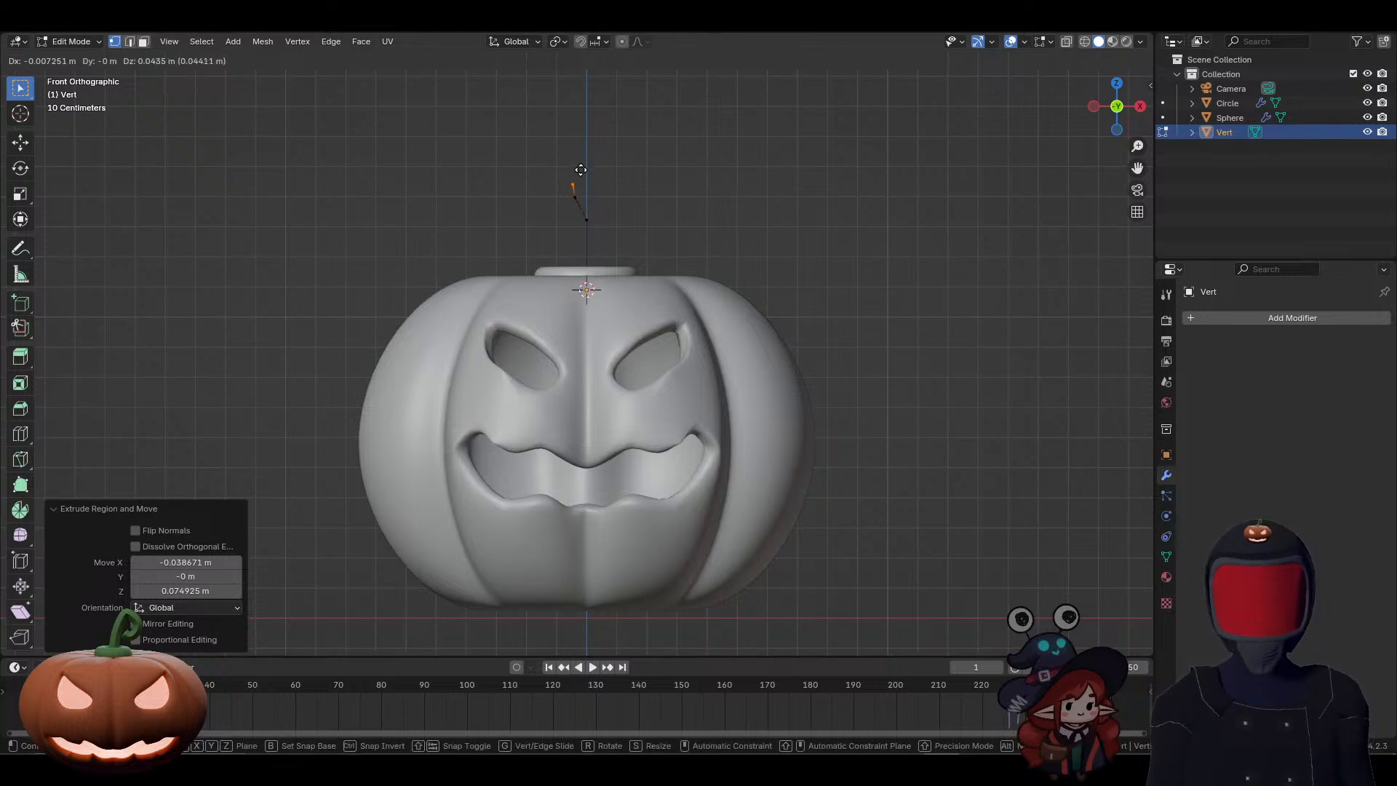
{"action": "left_click", "coordinate": [596, 144]}
{"action": "key", "text": "e"}
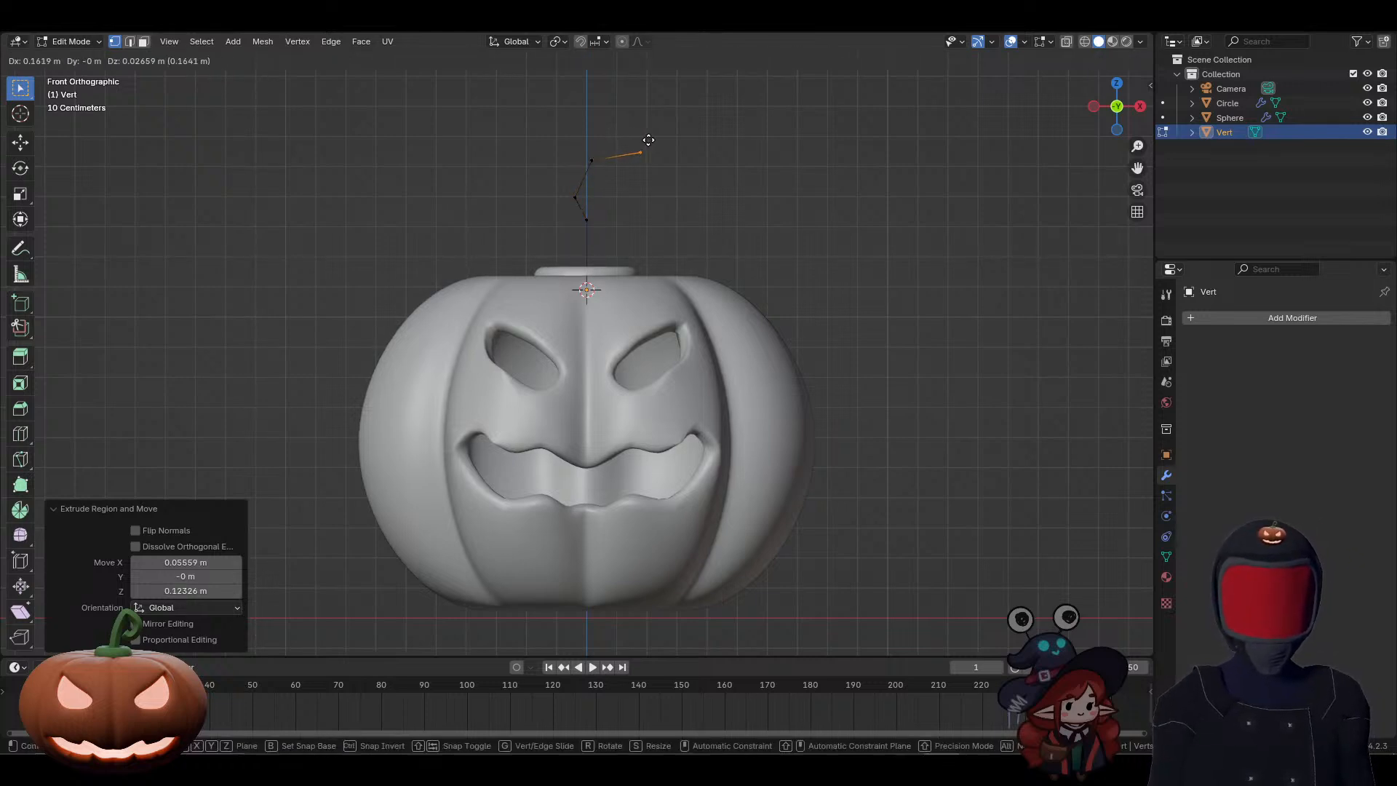
{"action": "left_click", "coordinate": [652, 140]}
{"action": "key", "text": "e"}
{"action": "left_click", "coordinate": [706, 185]}
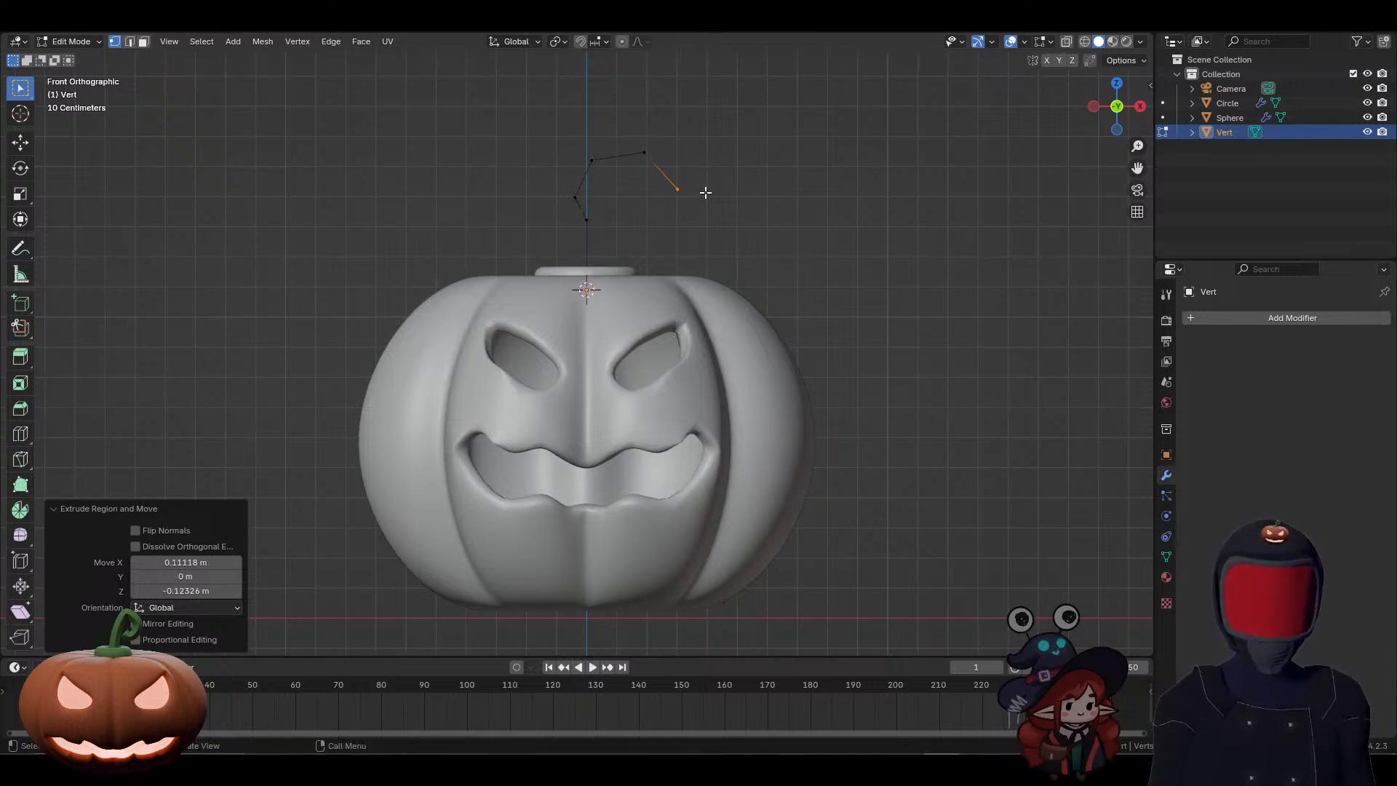
{"action": "key", "text": "e"}
{"action": "left_click", "coordinate": [667, 240]}
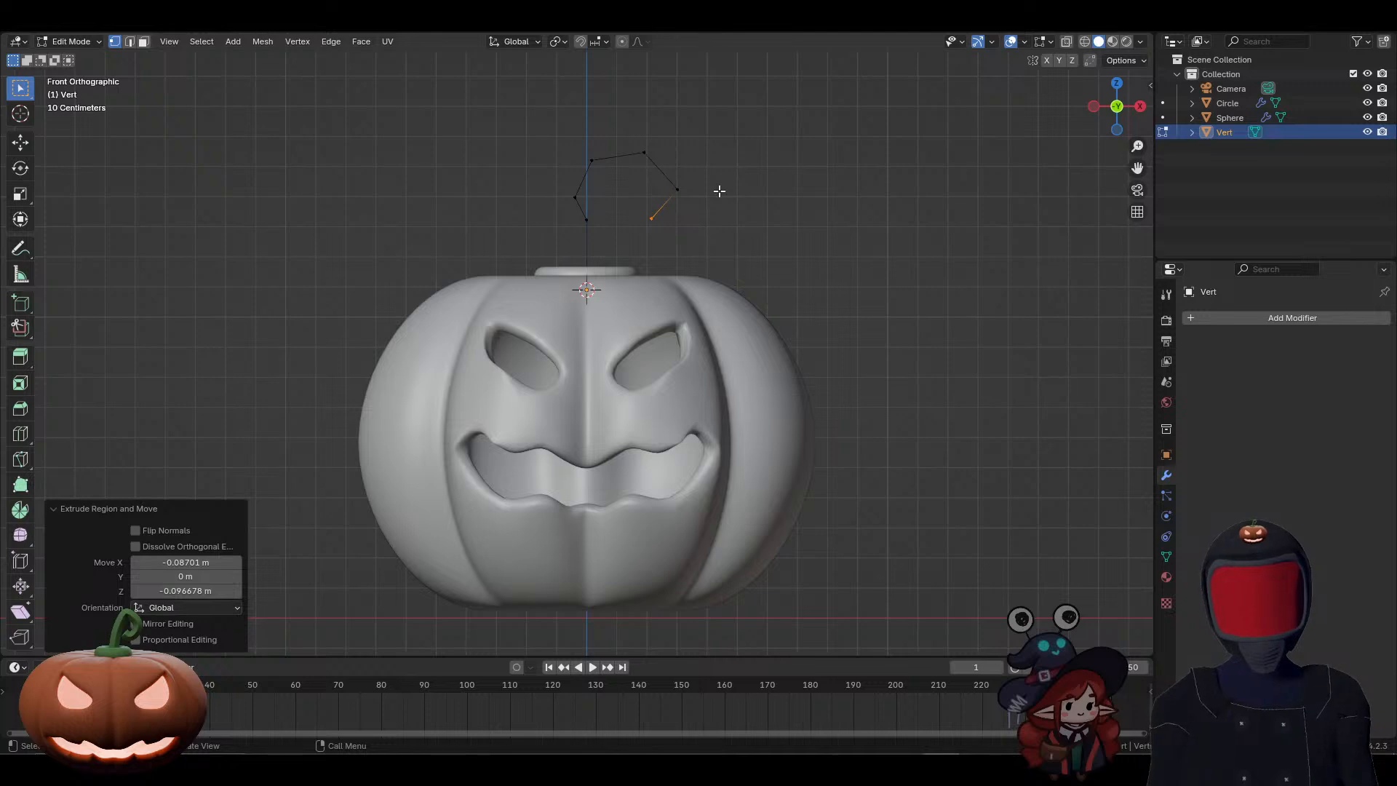
Step: Return to Object Mode and convert the hooked stem path from a mesh to a curve
{"action": "key", "text": "Tab"}
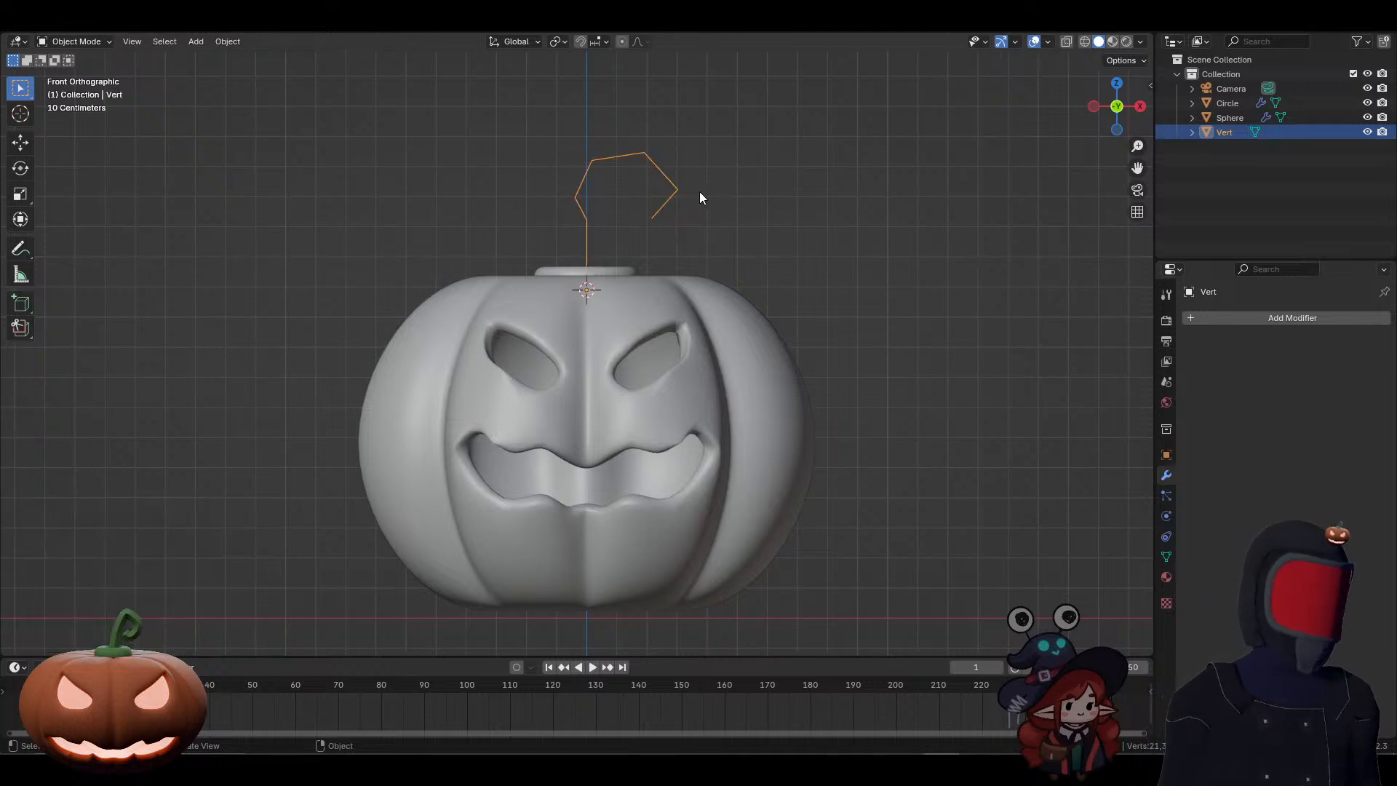
{"action": "right_click", "coordinate": [684, 191]}
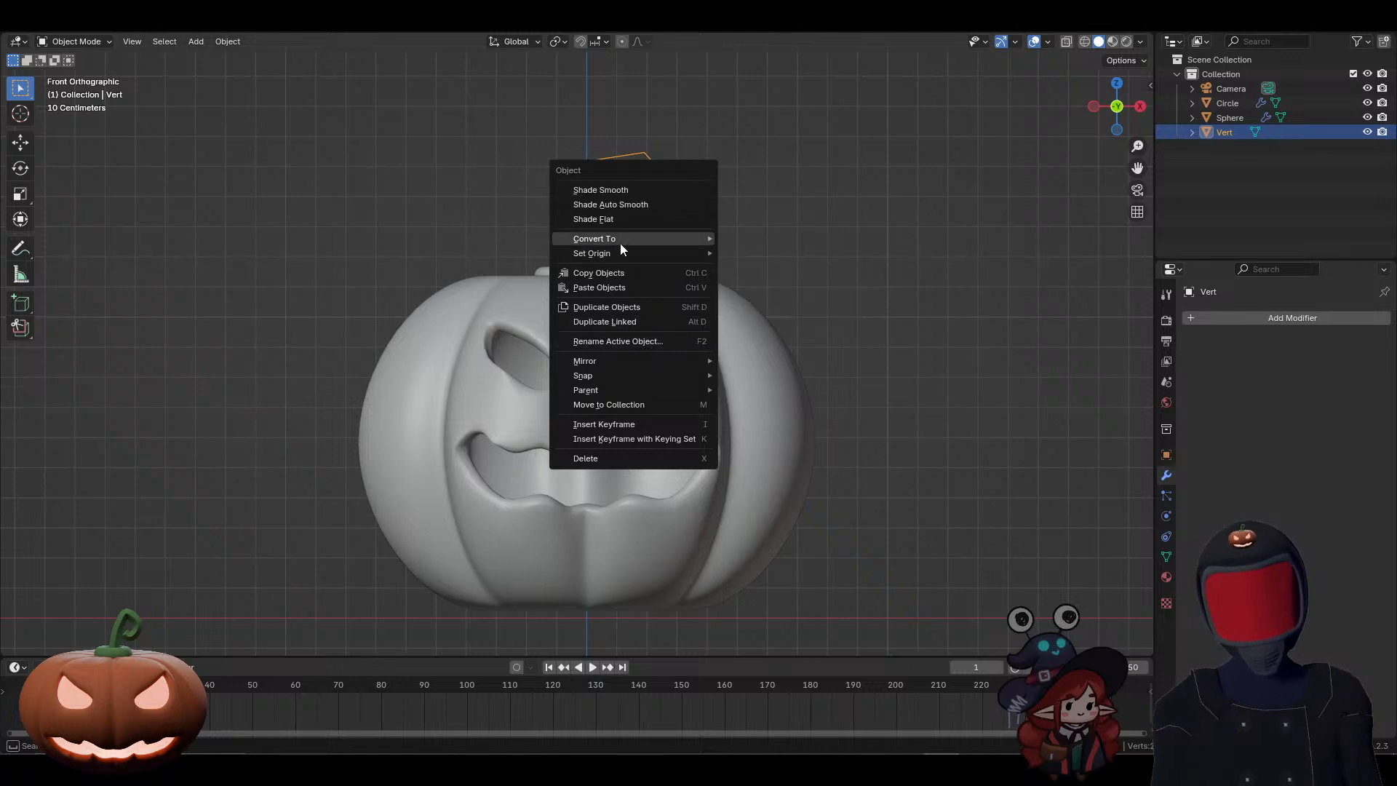
{"action": "mouse_move", "coordinate": [614, 239]}
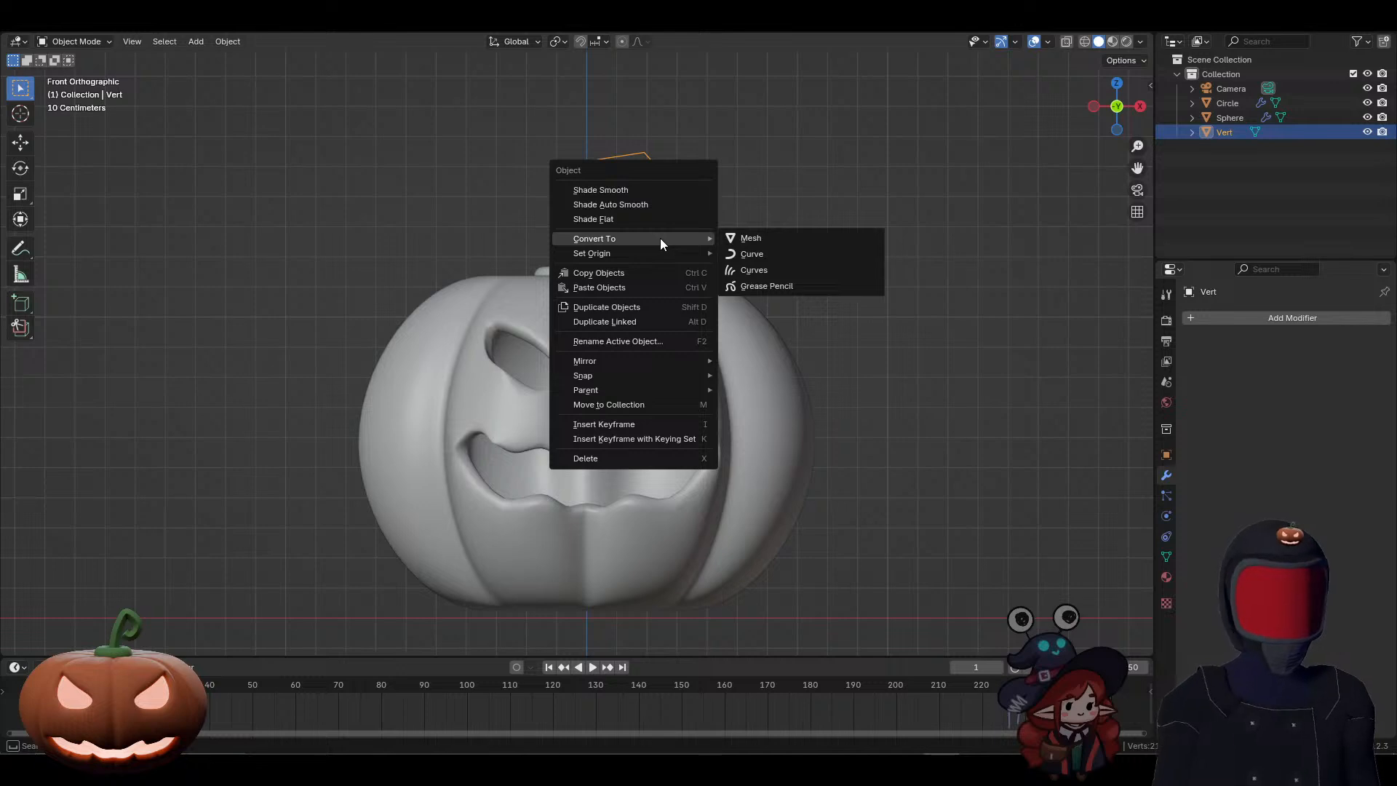
{"action": "left_click", "coordinate": [776, 256]}
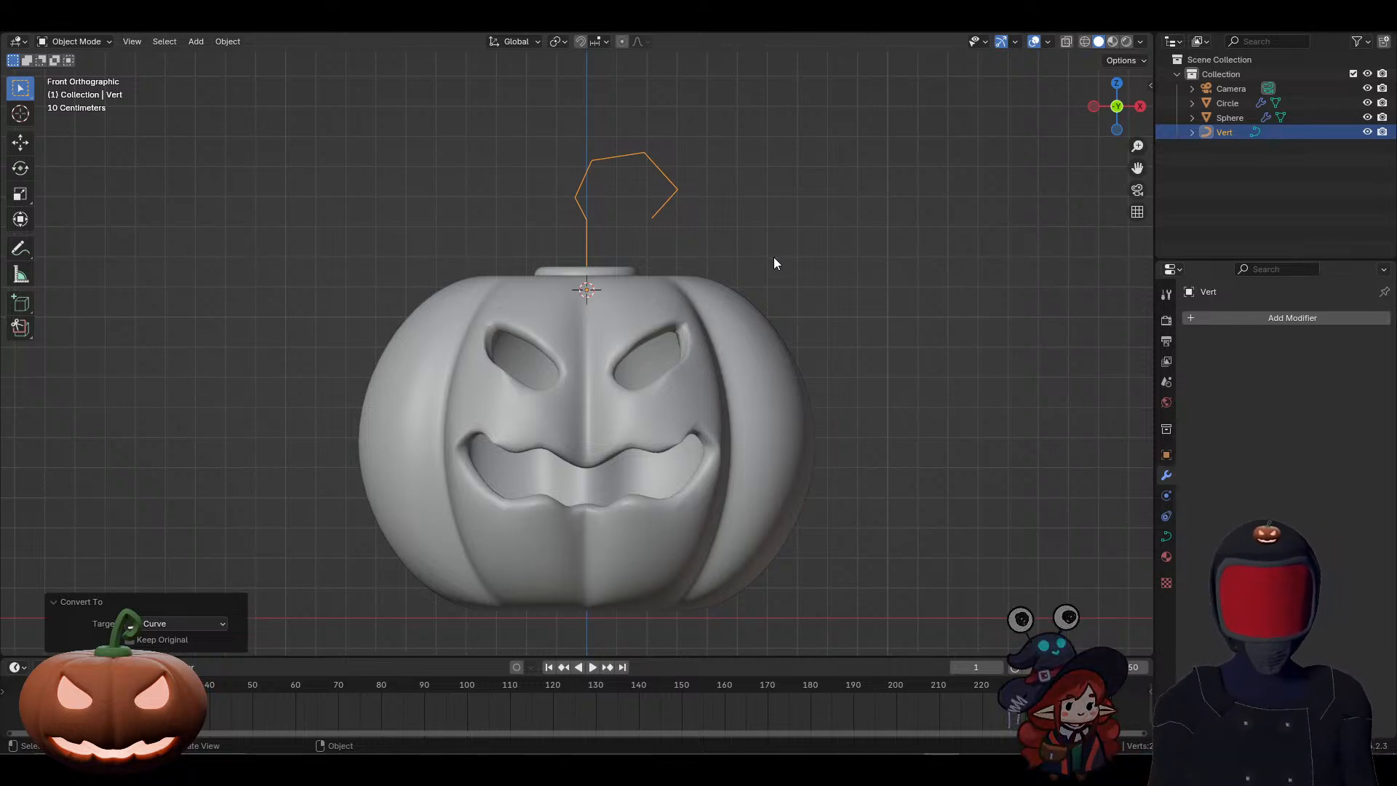
Step: In the stem curve's geometry settings, increase the round bevel depth to turn the hooked path into a thick tube
{"action": "left_click", "coordinate": [1167, 539]}
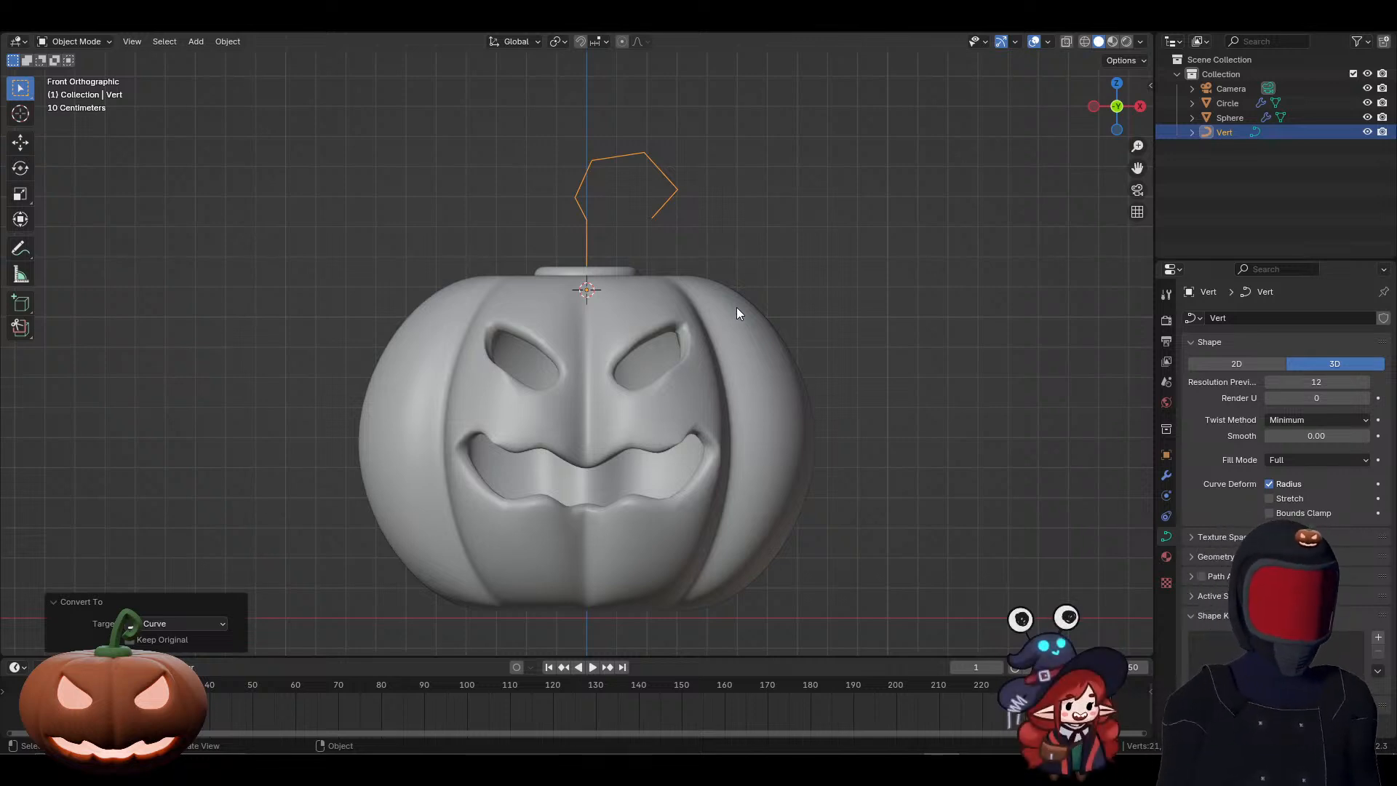
{"action": "left_click", "coordinate": [1192, 555]}
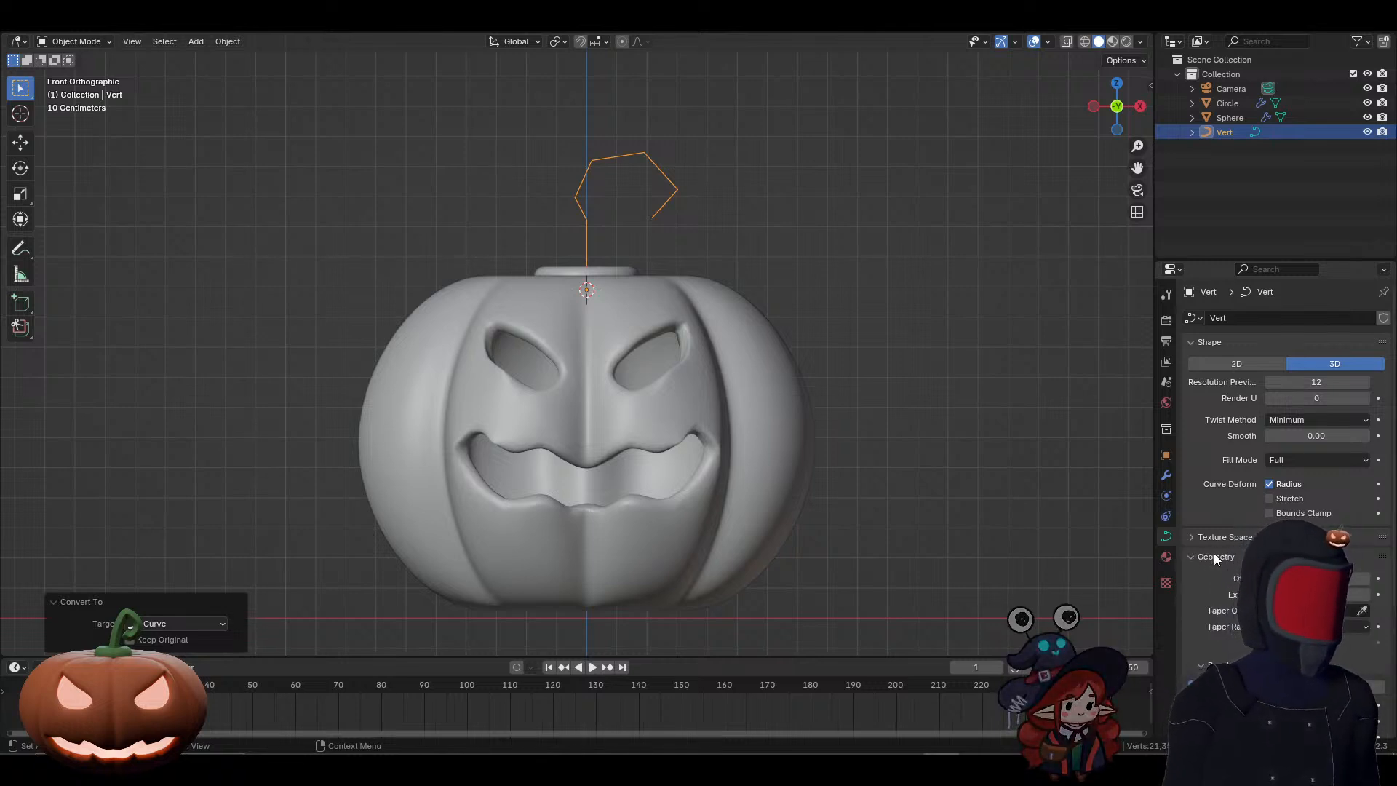
{"action": "scroll", "coordinate": [1208, 572], "scroll_direction": "down", "scroll_amount": 3}
{"action": "scroll", "coordinate": [1208, 574], "scroll_direction": "down", "scroll_amount": 1}
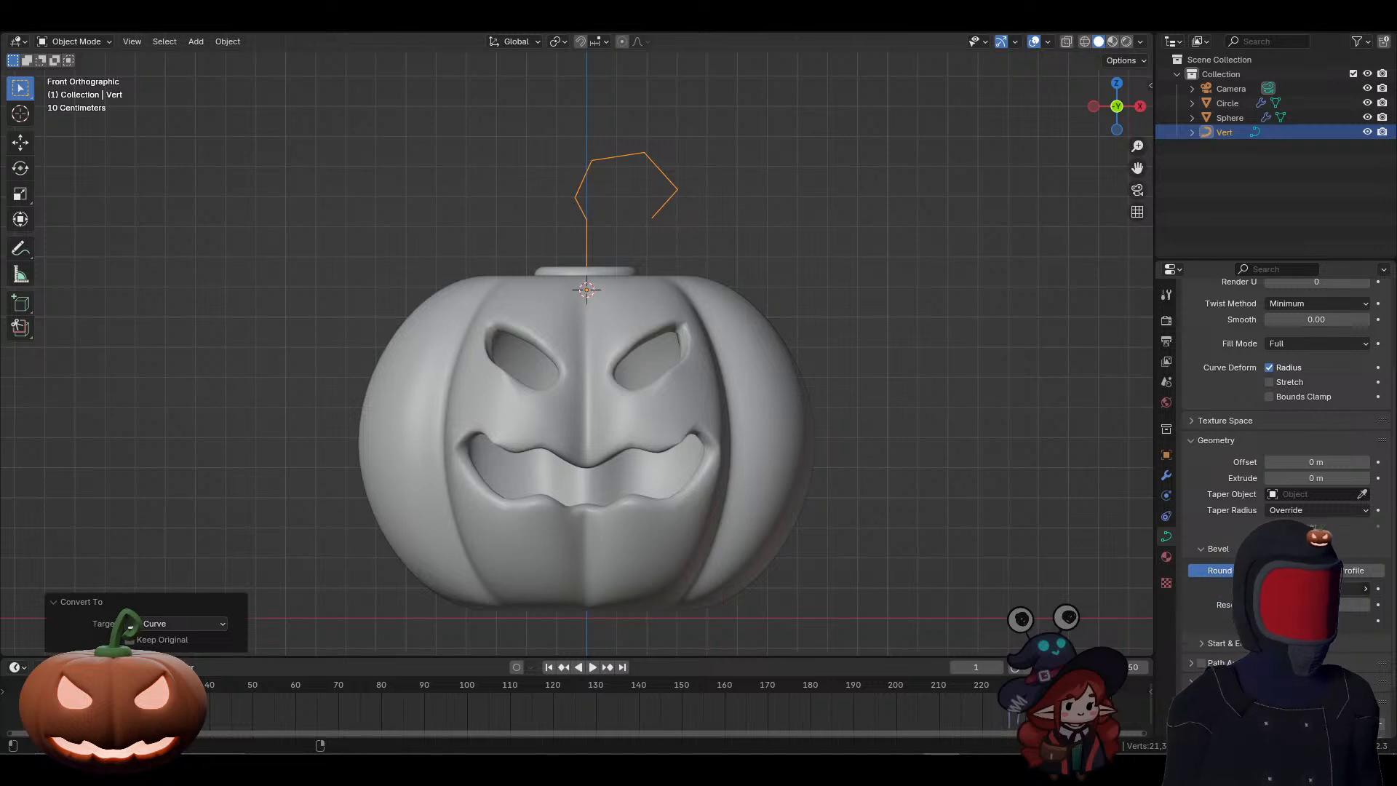
{"action": "left_click_drag", "start_coordinate": [1316, 588], "coordinate": [1357, 589]}
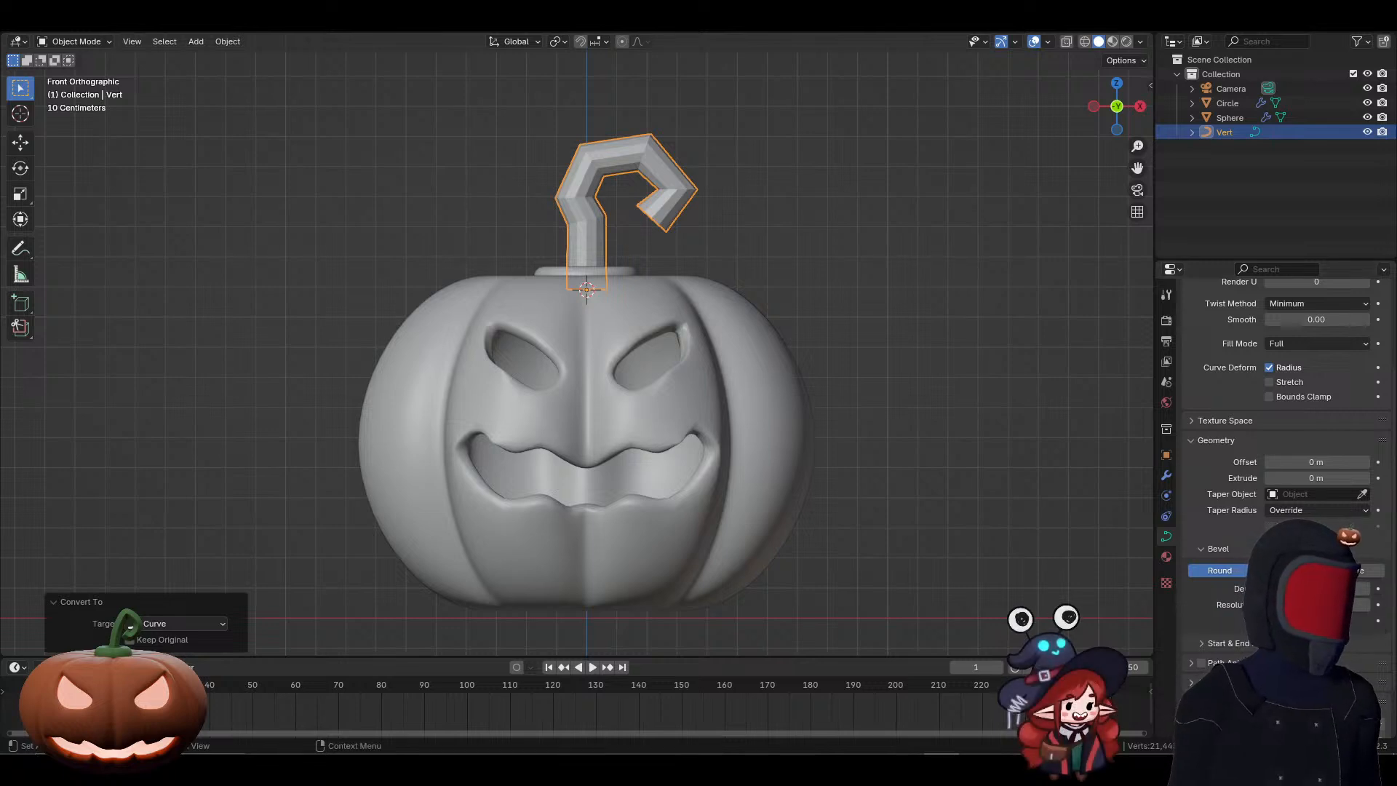
Step: Switch to the Discord screen share and try round bevel depths of 0.07 m and 0.09 m on that pumpkin's stem curve
{"action": "left_click_drag", "start_coordinate": [1396, 182], "coordinate": [711, 168]}
{"action": "double_click", "coordinate": [710, 169]}
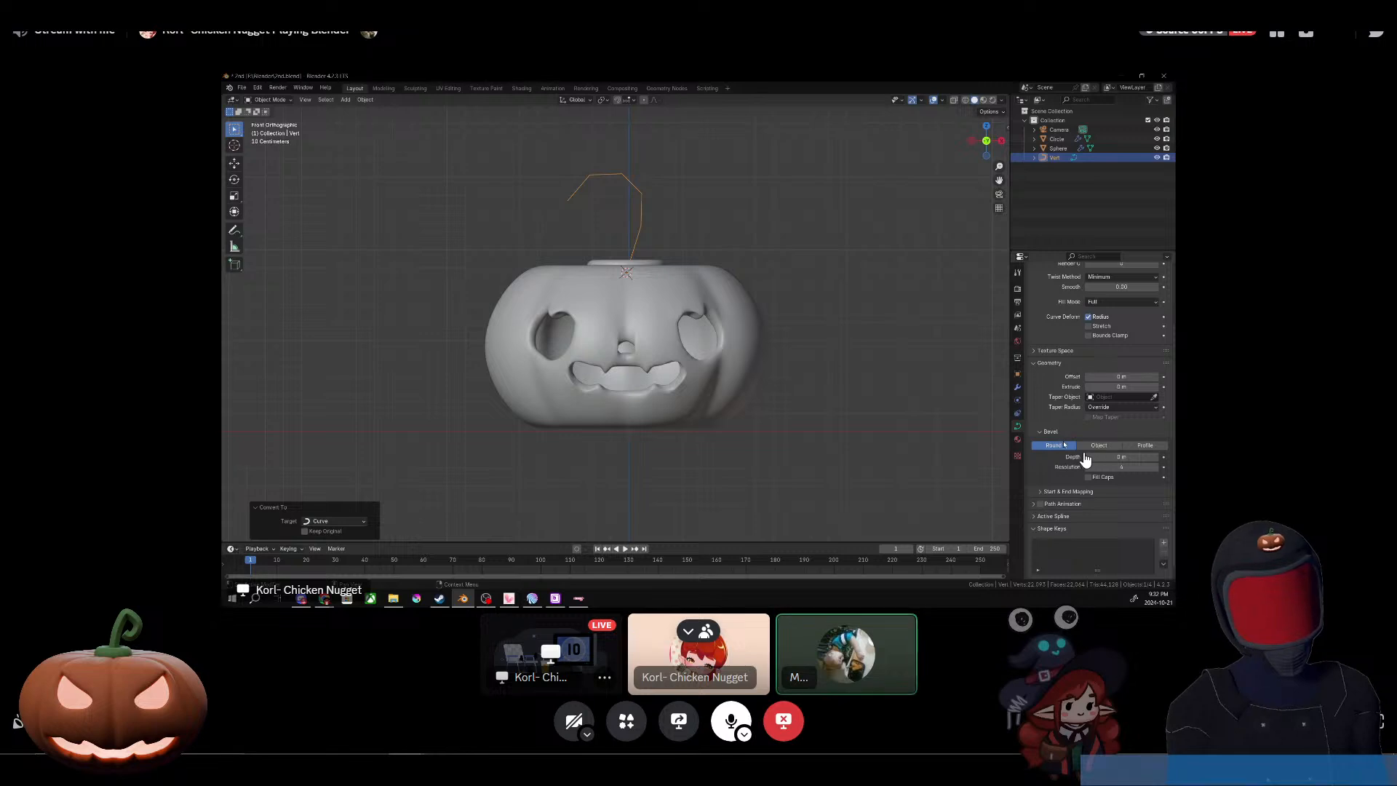
{"action": "left_click_drag", "start_coordinate": [1085, 459], "coordinate": [1053, 516]}
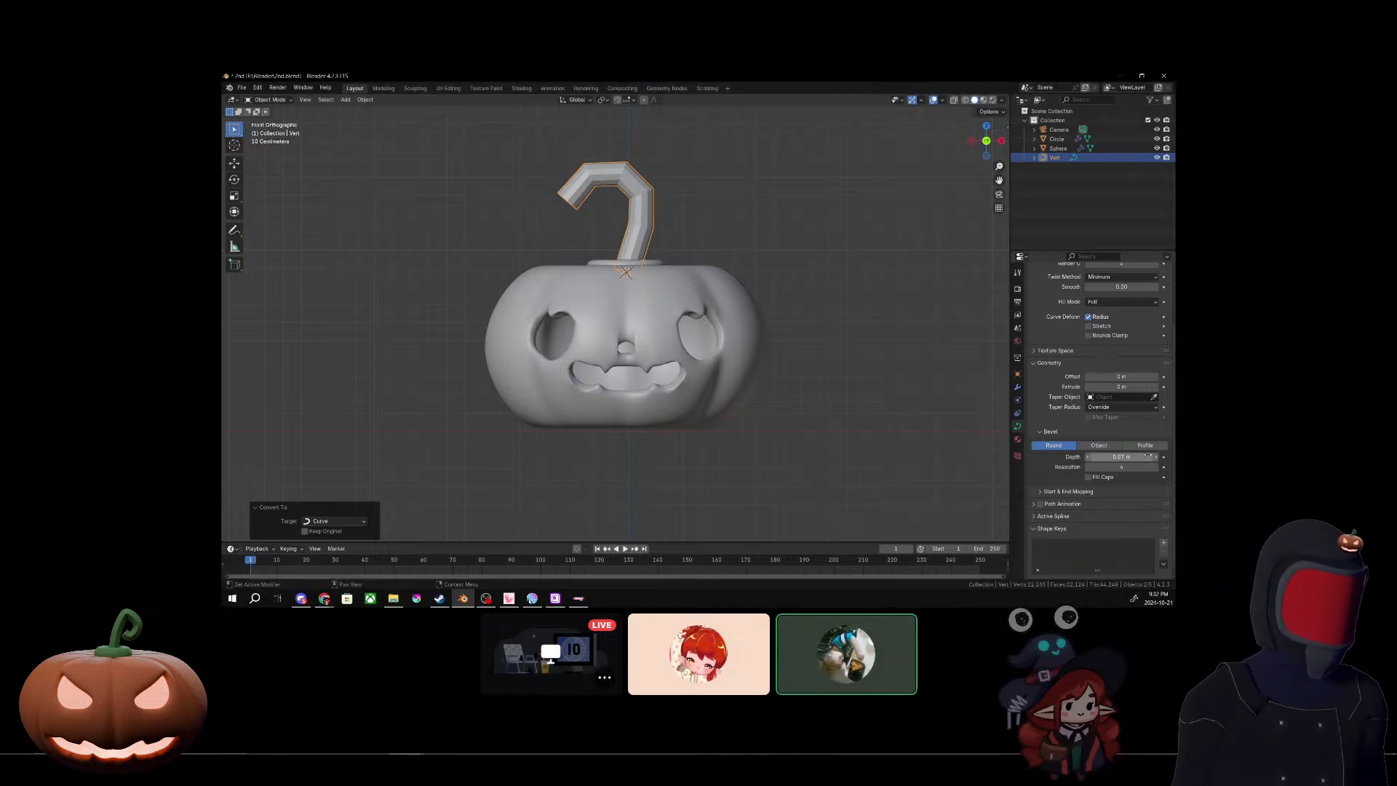
{"action": "left_click", "coordinate": [1156, 457]}
{"action": "left_click", "coordinate": [1155, 457]}
{"action": "mouse_move", "coordinate": [691, 289]}
{"action": "middle_mouse_down"}
{"action": "mouse_move", "coordinate": [699, 343]}
{"action": "mouse_move", "coordinate": [757, 318]}
{"action": "mouse_move", "coordinate": [698, 313]}
{"action": "middle_mouse_up"}
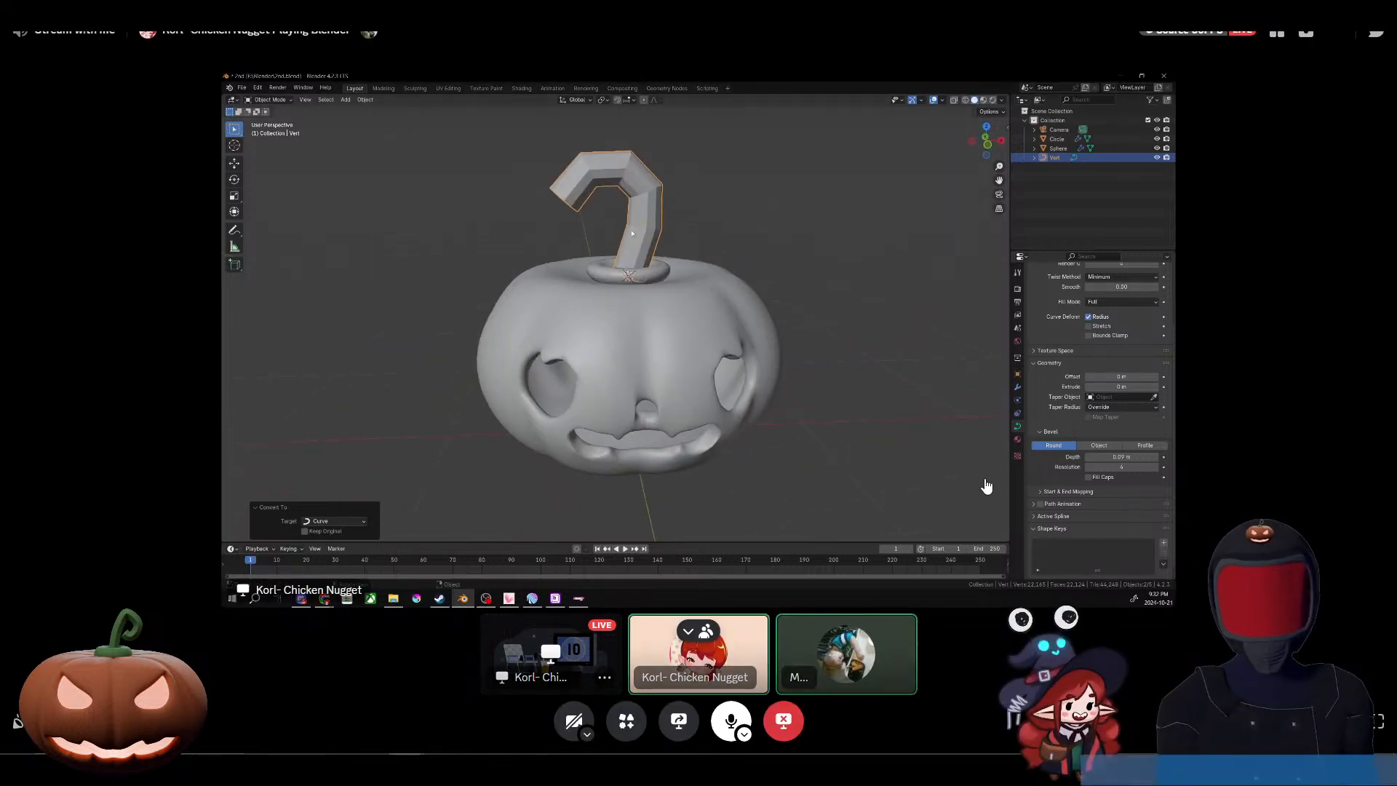
Step: Undo the bevel depth changes and the curve conversion, going back to editing the shared pumpkin's stem path as a mesh
{"action": "key", "text": "ctrl+z"}
{"action": "key", "text": "ctrl+z"}
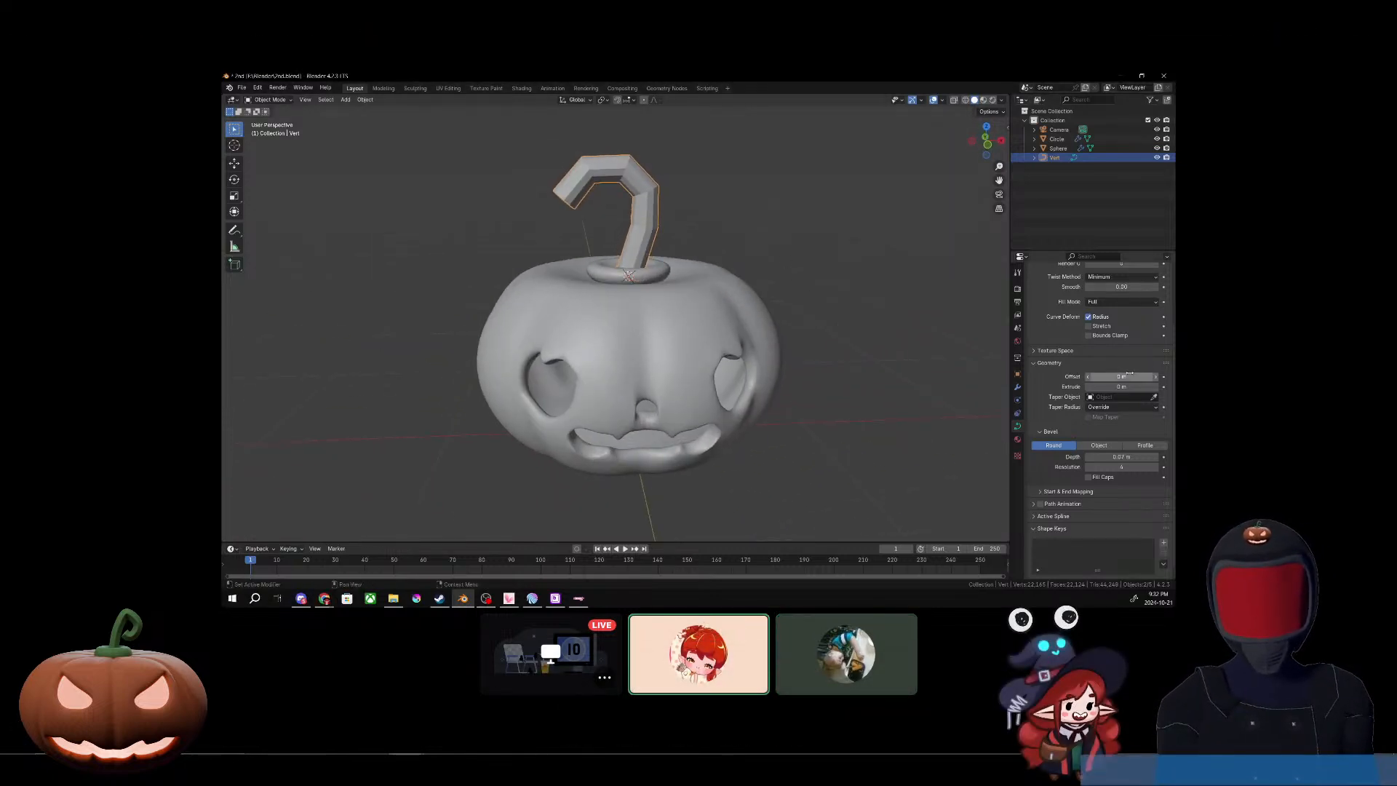
{"action": "key", "text": "ctrl+z"}
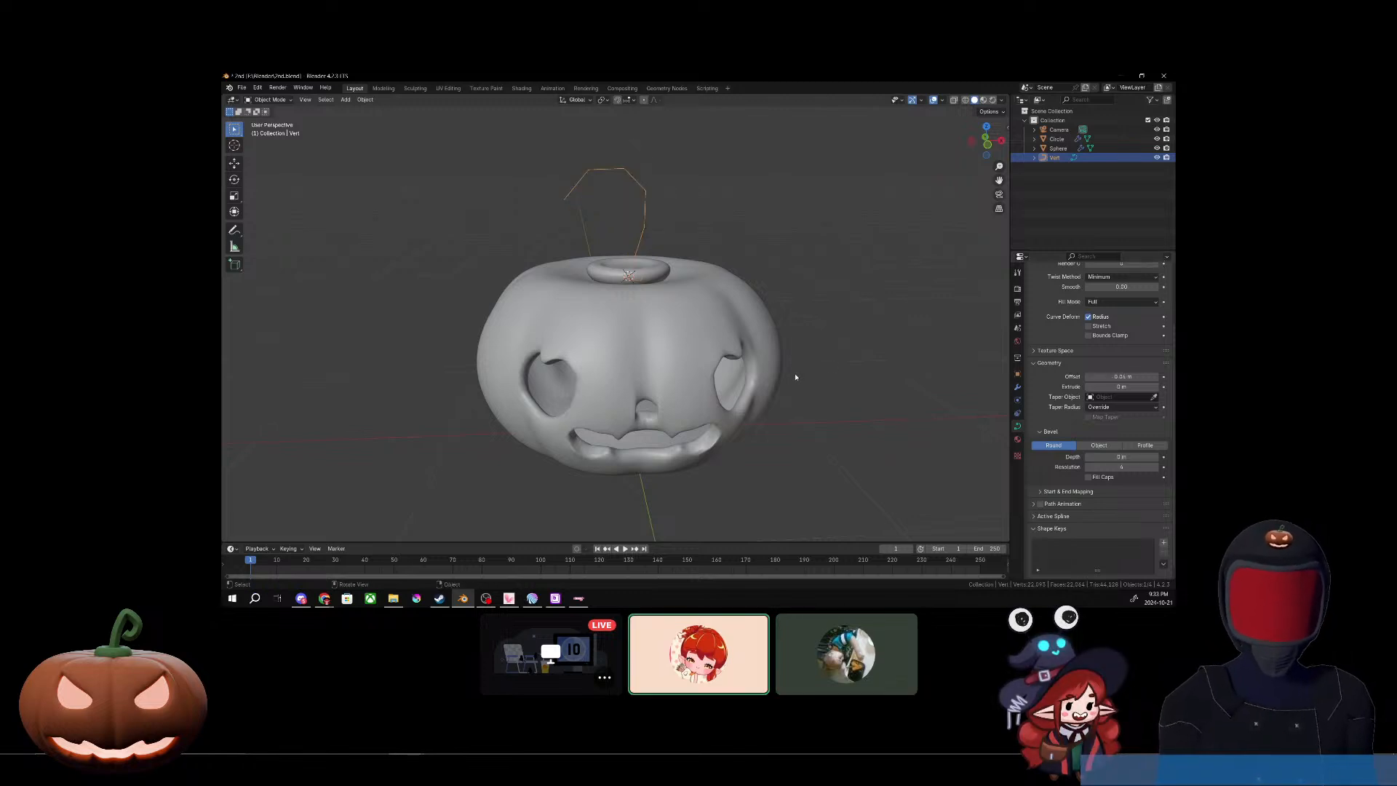
{"action": "key", "text": "ctrl+z"}
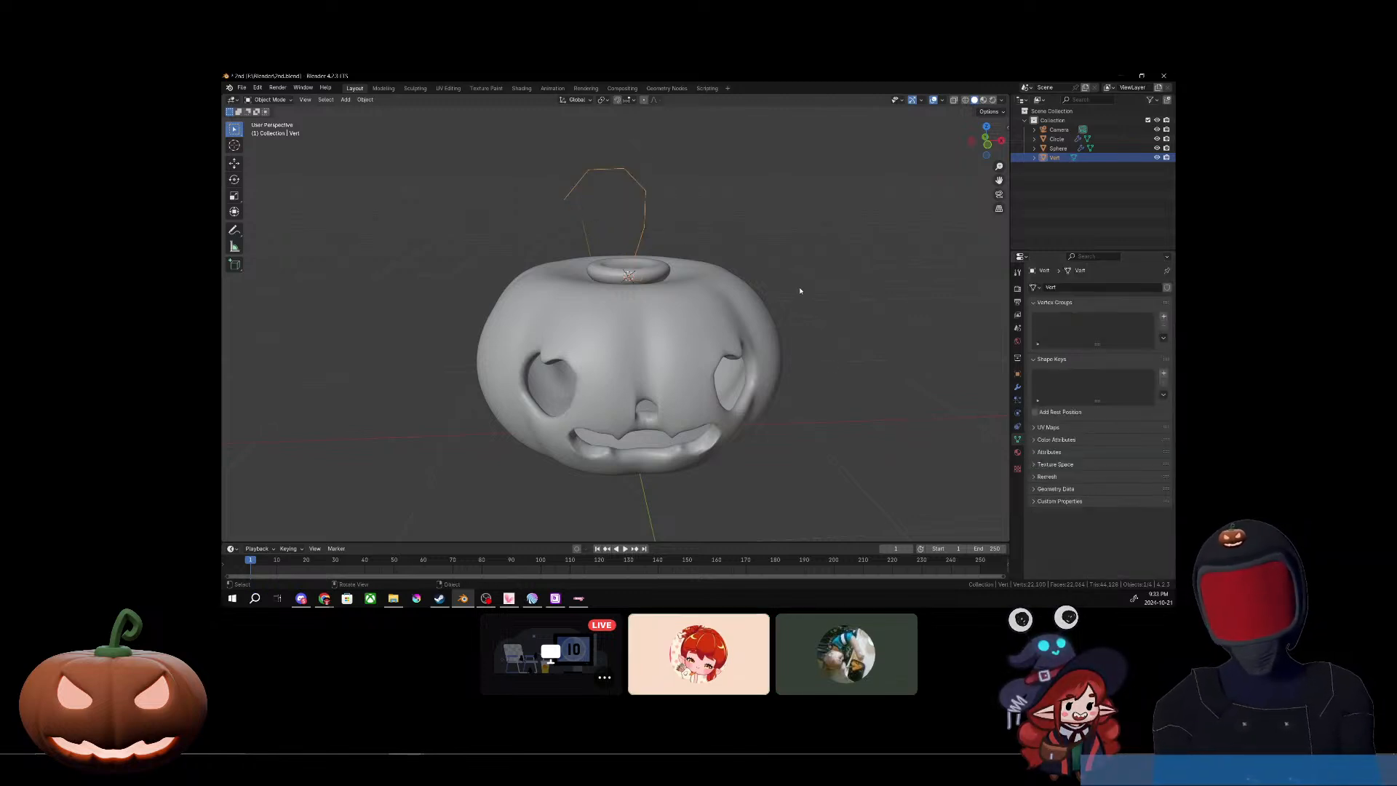
{"action": "key", "text": "ctrl+z"}
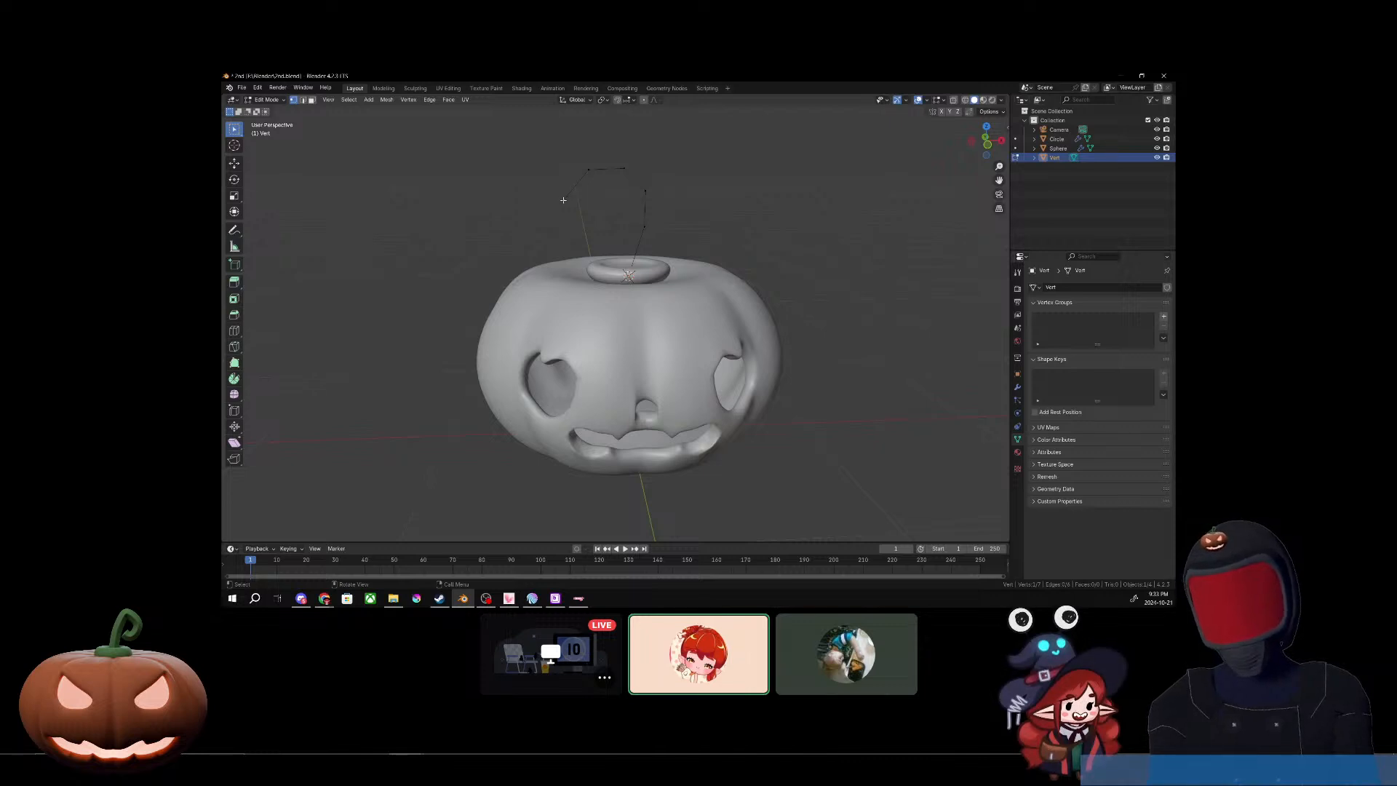
Step: Extrude the stem path's end vertex outward and curl it down toward the stem base to form a heart-shaped outline
{"action": "key", "text": "e"}
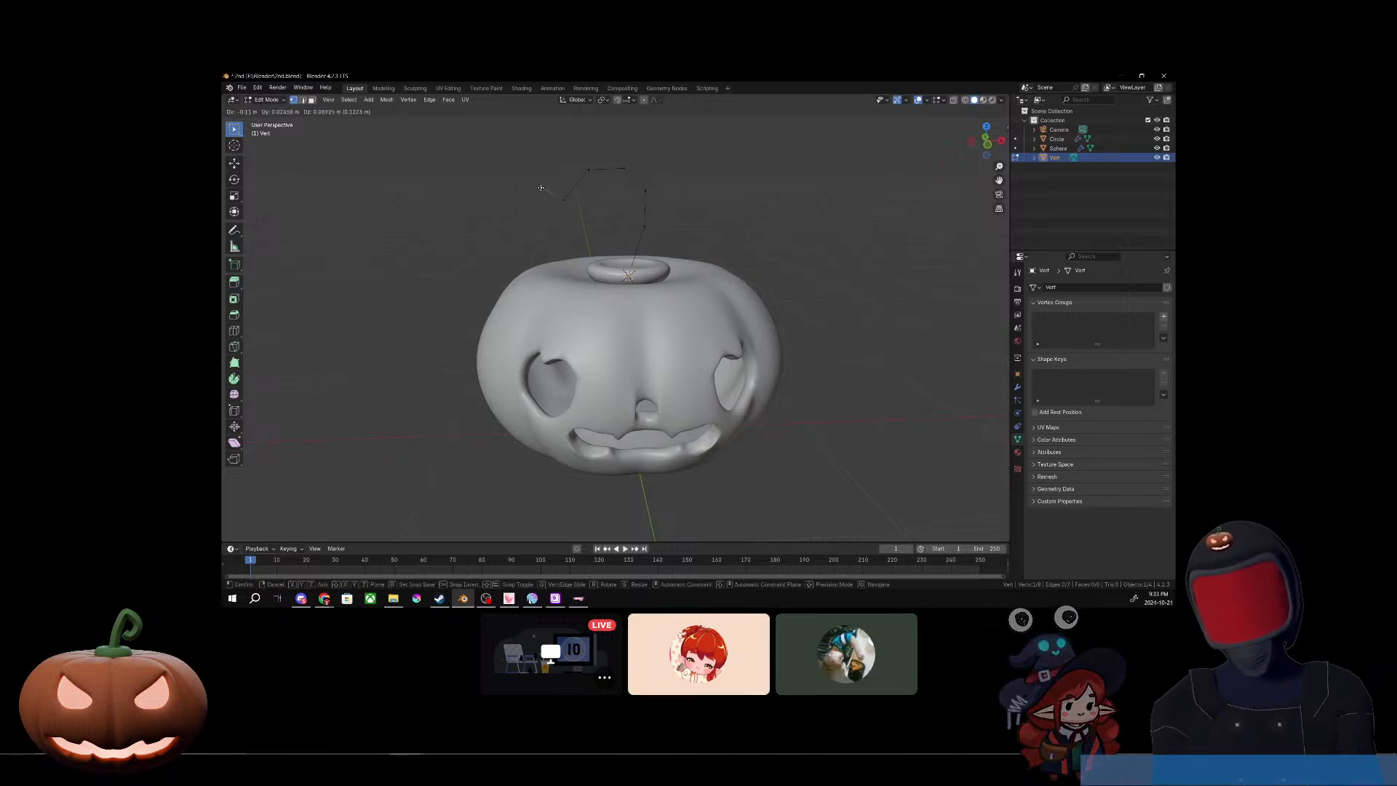
{"action": "left_click", "coordinate": [540, 188]}
{"action": "key", "text": "e"}
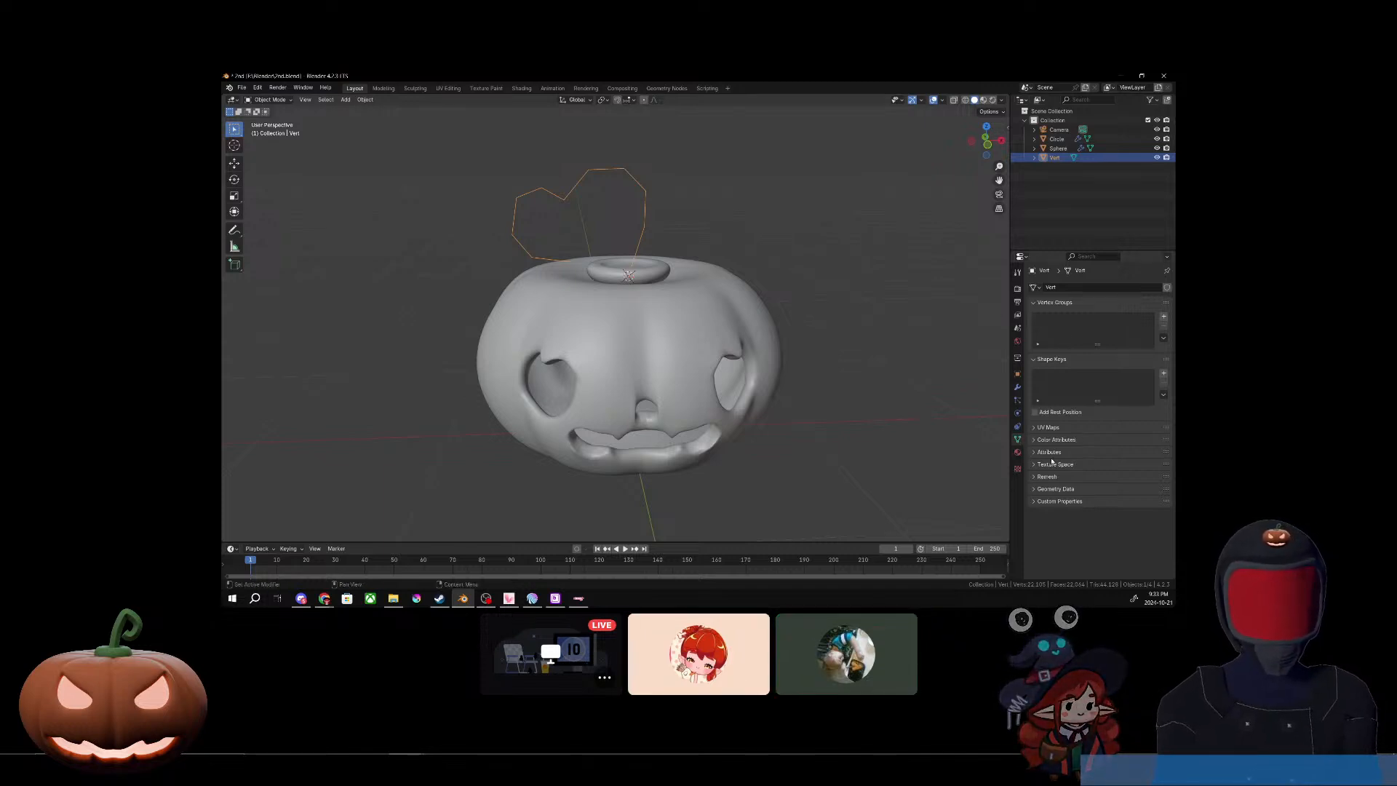
Step: Convert the heart-shaped stem path to a curve and increase its round bevel depth to give it a thin tube thickness
{"action": "right_click", "coordinate": [637, 248]}
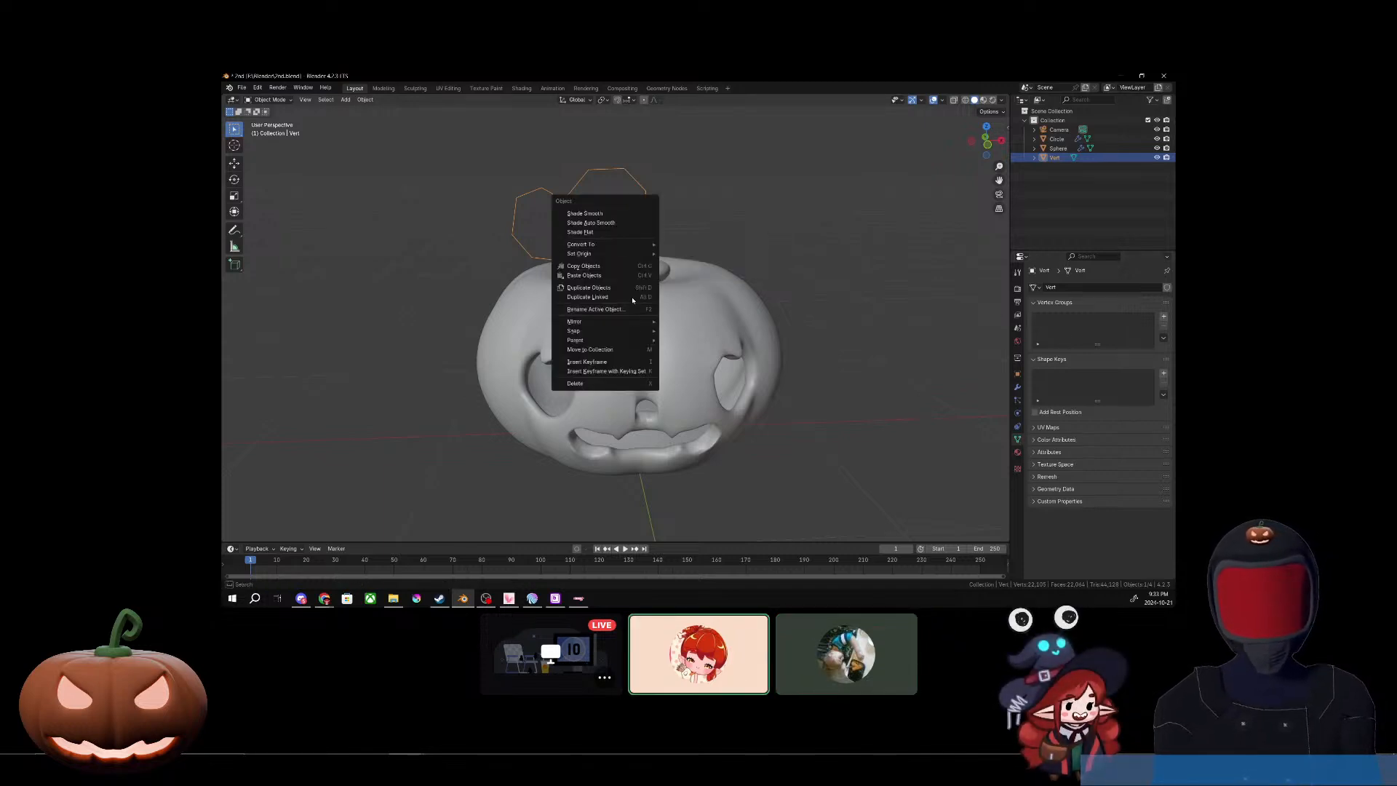
{"action": "mouse_move", "coordinate": [635, 248]}
{"action": "left_click", "coordinate": [683, 256]}
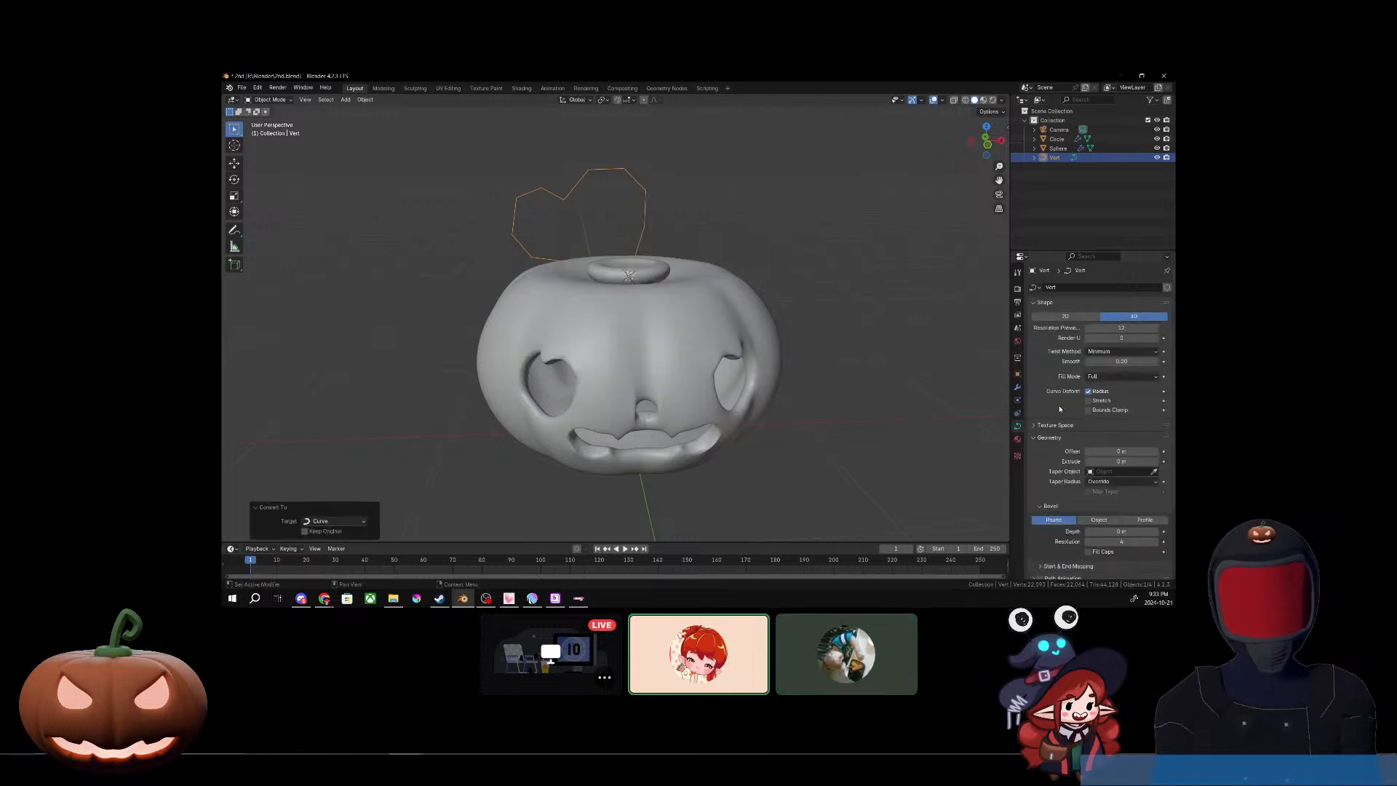
{"action": "scroll", "coordinate": [1061, 450], "scroll_direction": "down", "scroll_amount": 2}
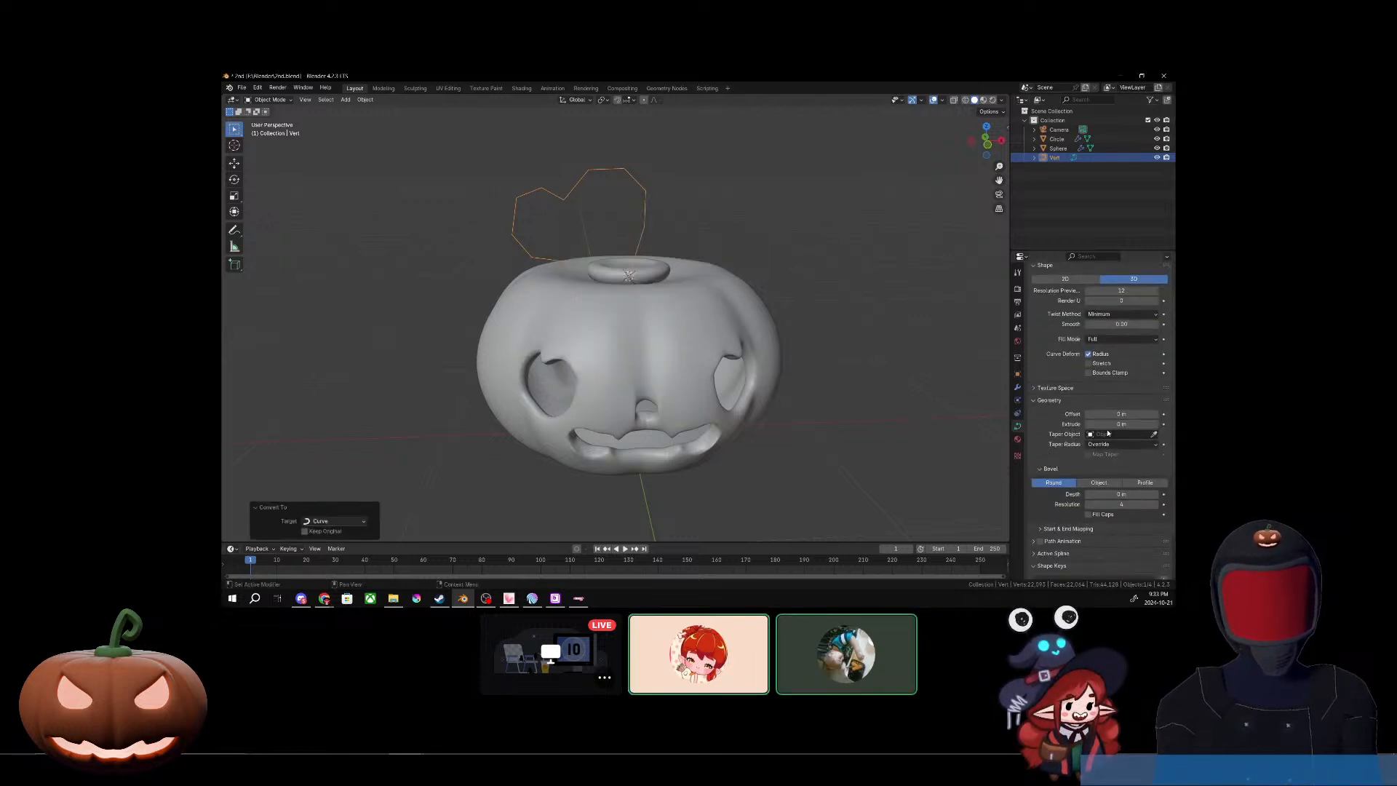
{"action": "left_click_drag", "start_coordinate": [1122, 494], "coordinate": [1148, 494]}
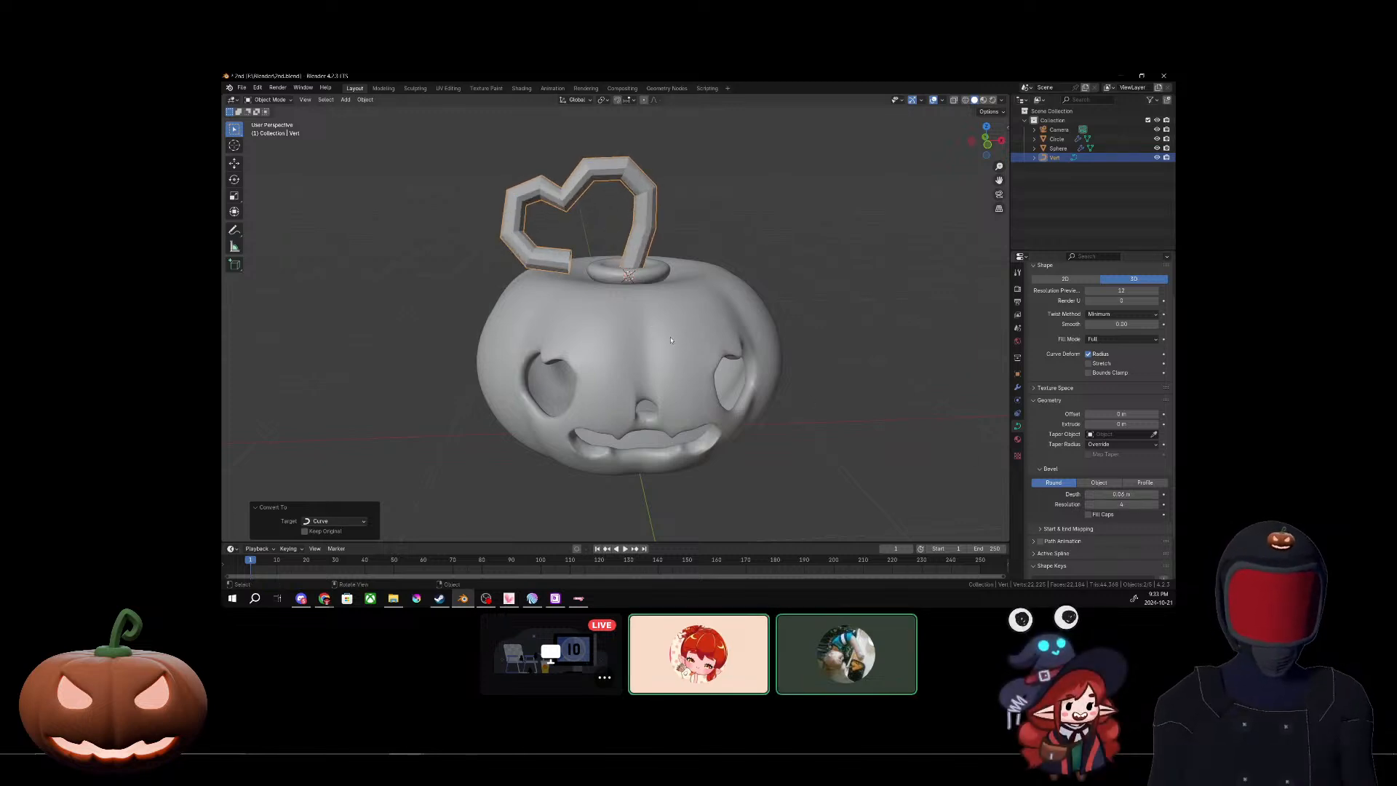
Step: Rotate the heart-shaped stem curve in the view plane, and switch from the Discord screen share back to the local Blender window
{"action": "middle_click_drag", "start_coordinate": [651, 332], "coordinate": [697, 412]}
{"action": "scroll", "coordinate": [605, 245], "scroll_direction": "up", "scroll_amount": 4}
{"action": "middle_click_drag", "start_coordinate": [605, 245], "coordinate": [660, 352]}
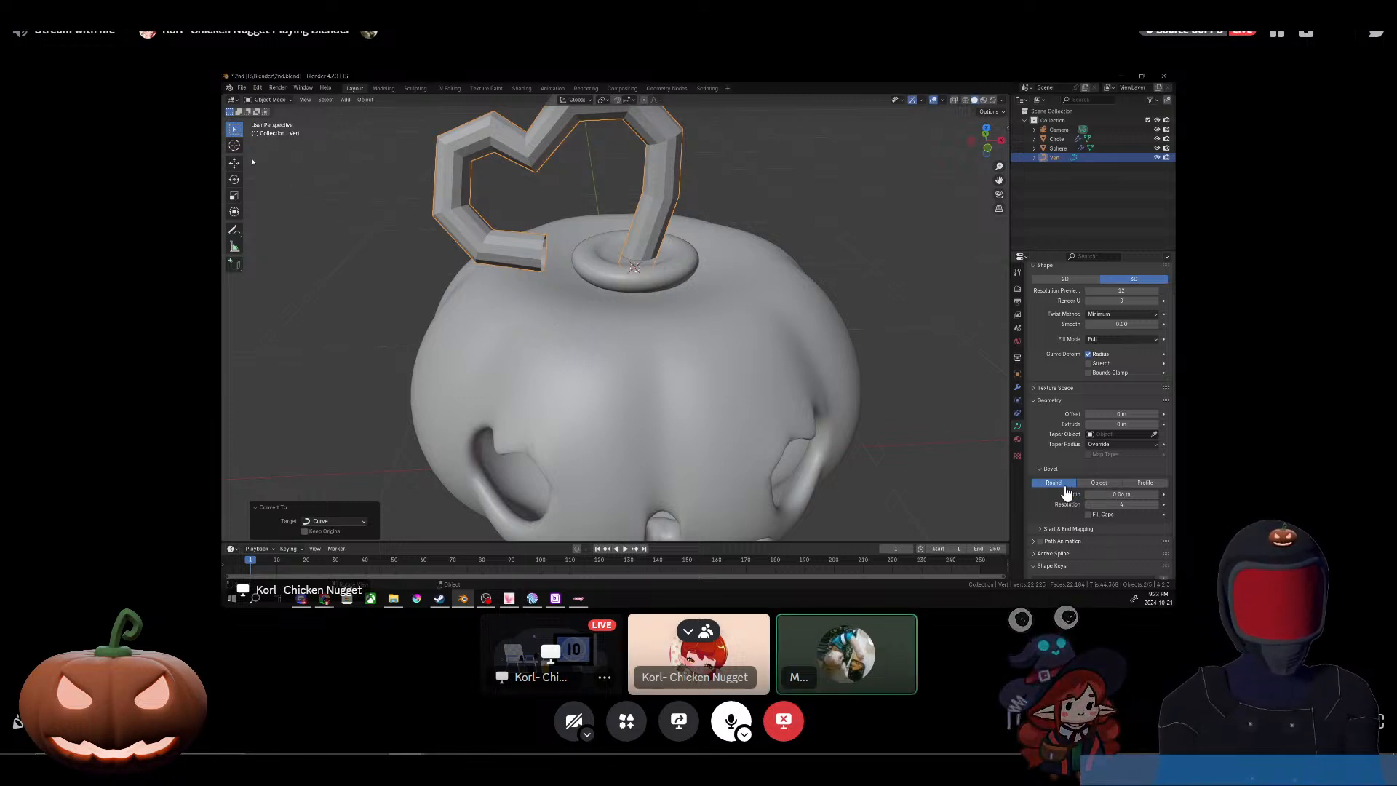
{"action": "key", "text": "r"}
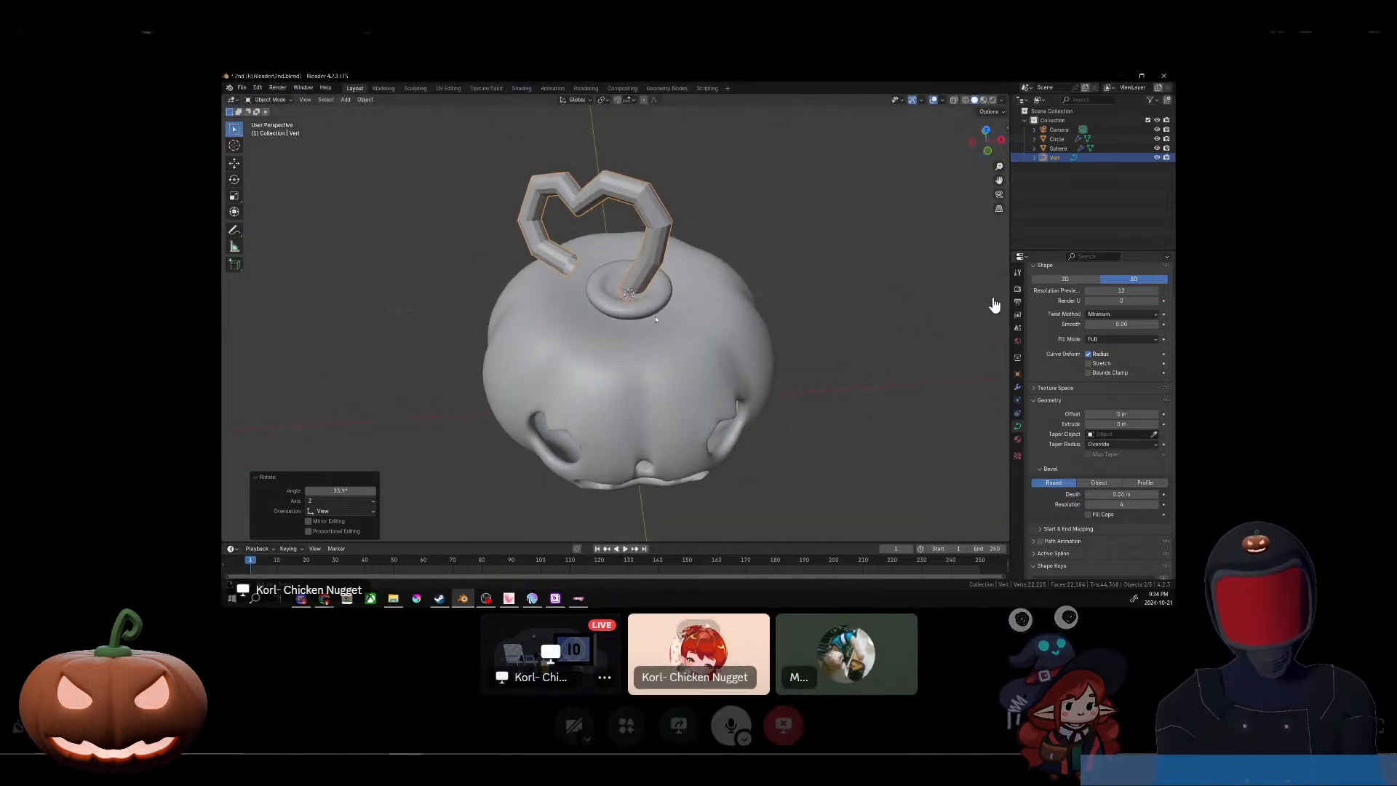
{"action": "left_click_drag", "start_coordinate": [658, 34], "coordinate": [1396, 85]}
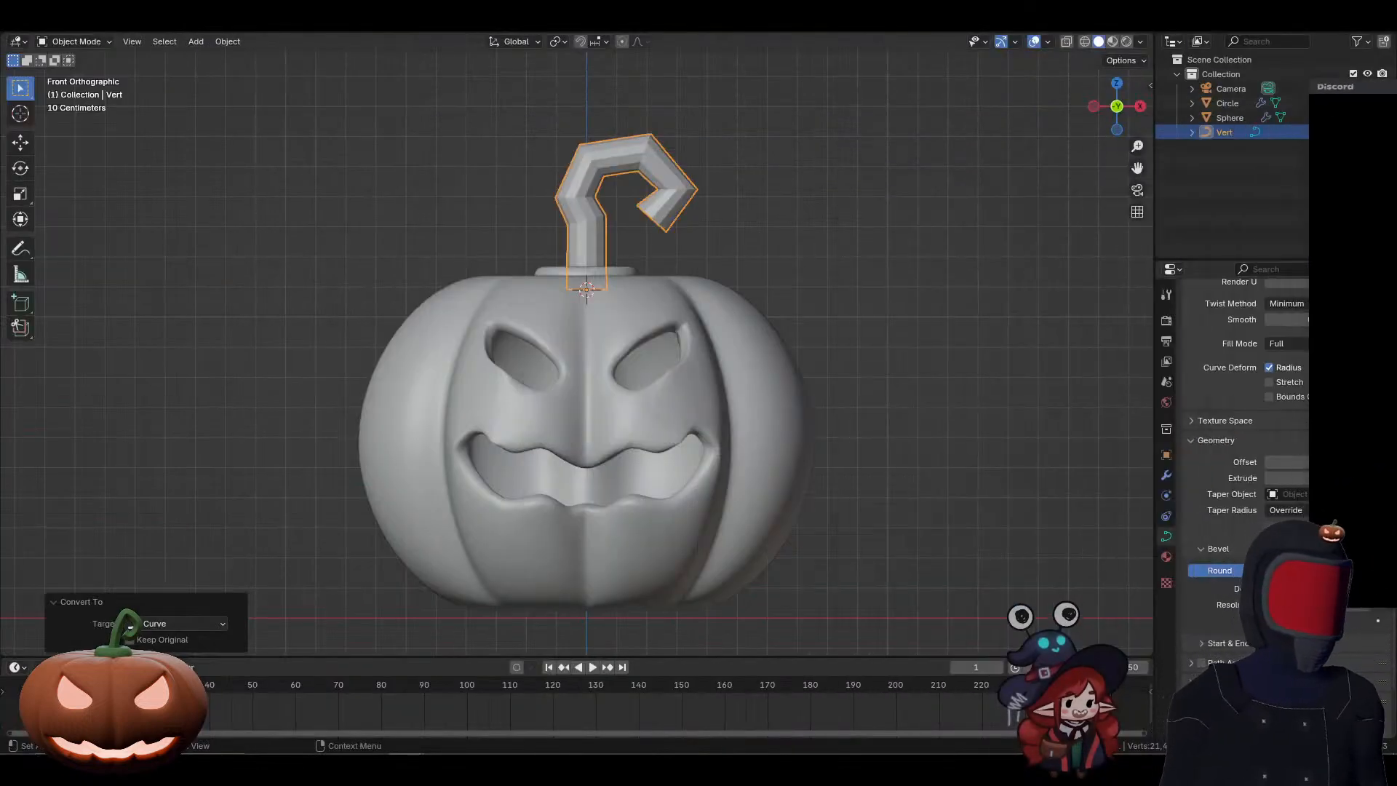
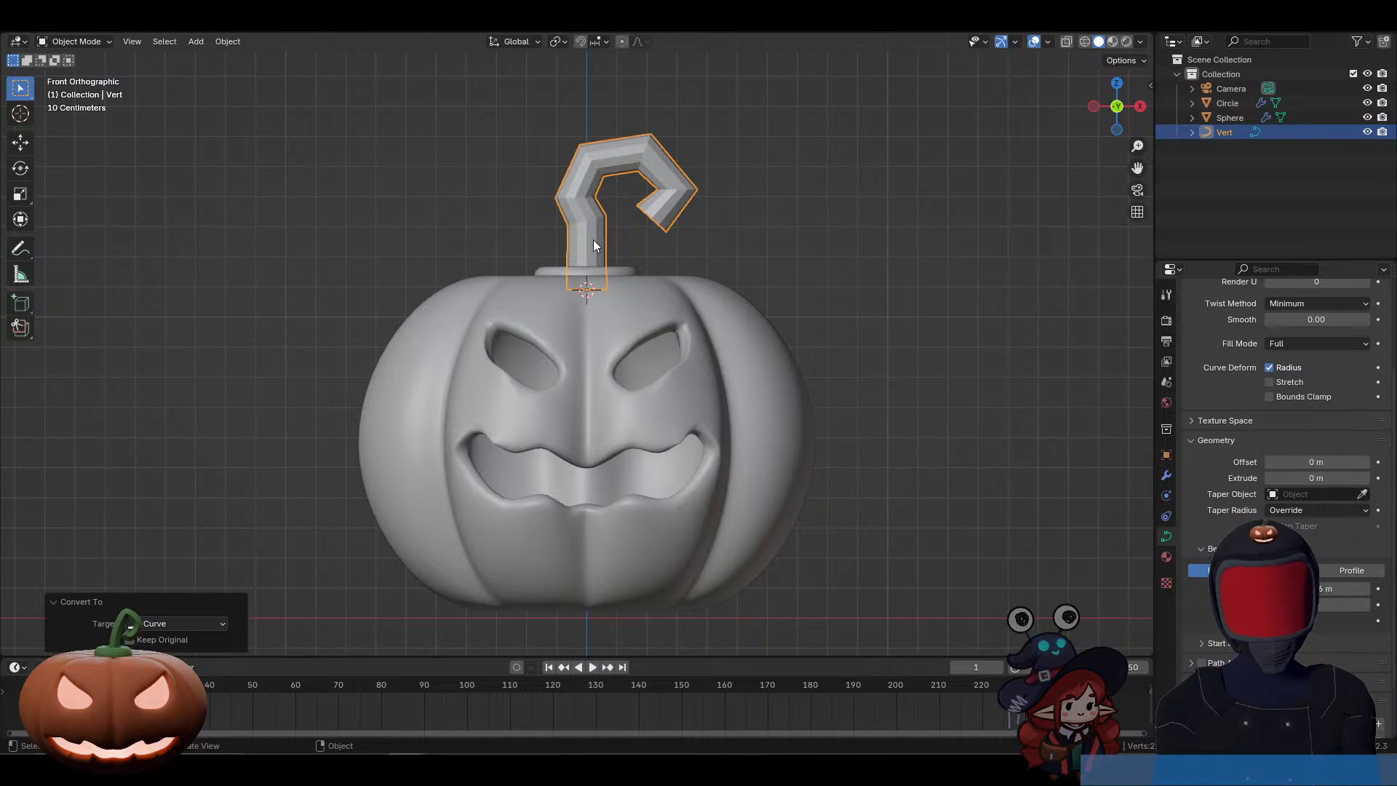
Step: Convert the bevelled, curled stem curve to a mesh
{"action": "right_click", "coordinate": [592, 238]}
{"action": "mouse_move", "coordinate": [592, 239]}
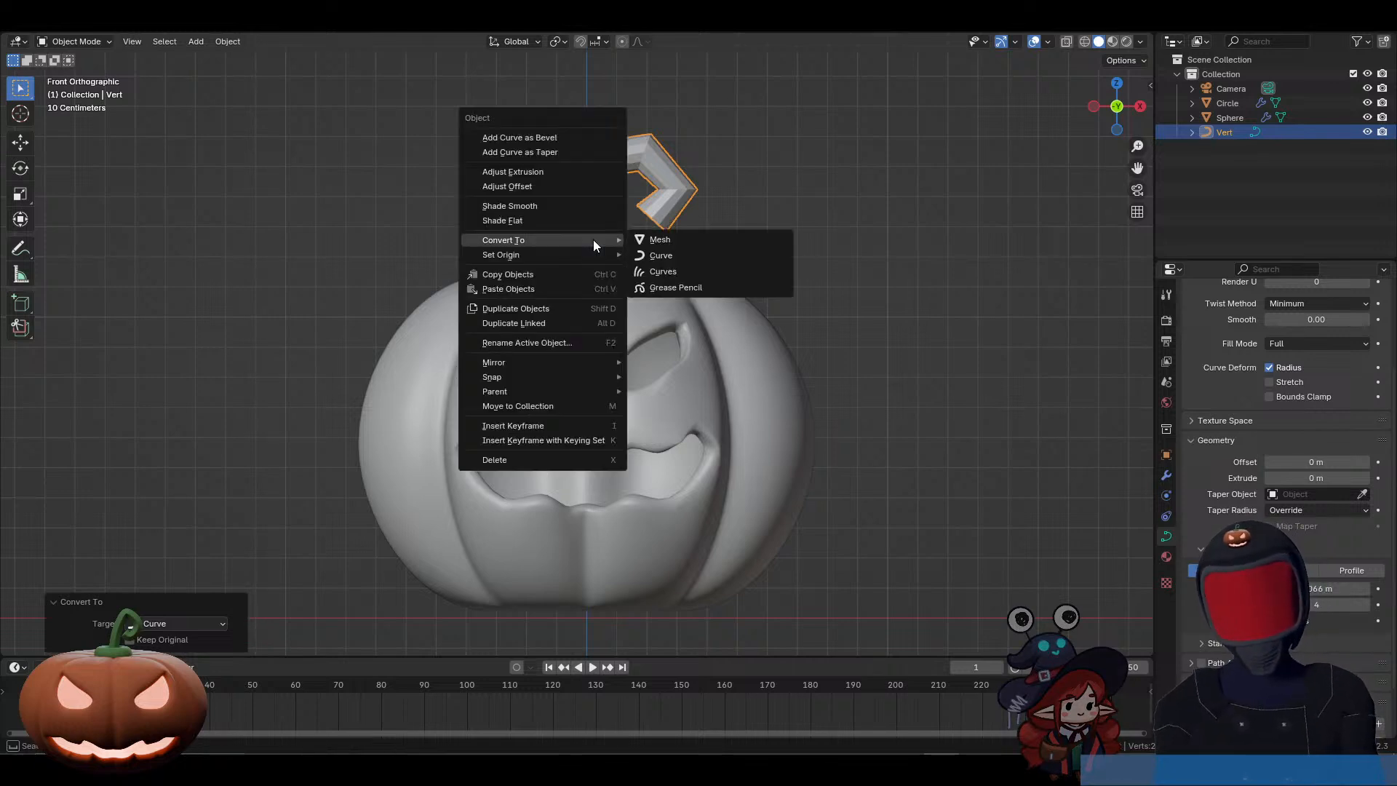
{"action": "left_click", "coordinate": [659, 240]}
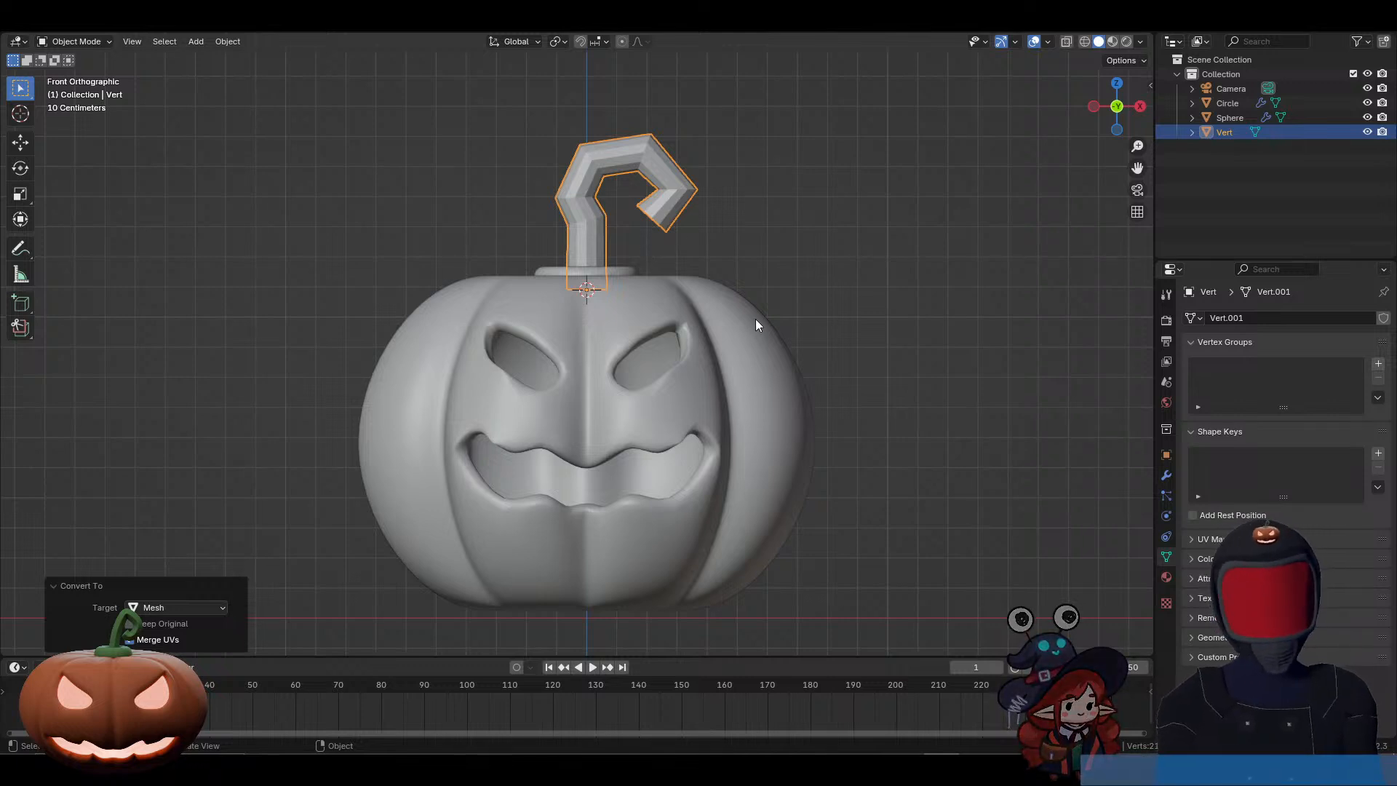
Step: Select the open edge loop at the curled tip of the stem mesh and fill it with a face
{"action": "middle_click_drag", "start_coordinate": [662, 225], "coordinate": [744, 301]}
{"action": "scroll", "coordinate": [722, 222], "scroll_direction": "up", "scroll_amount": 3}
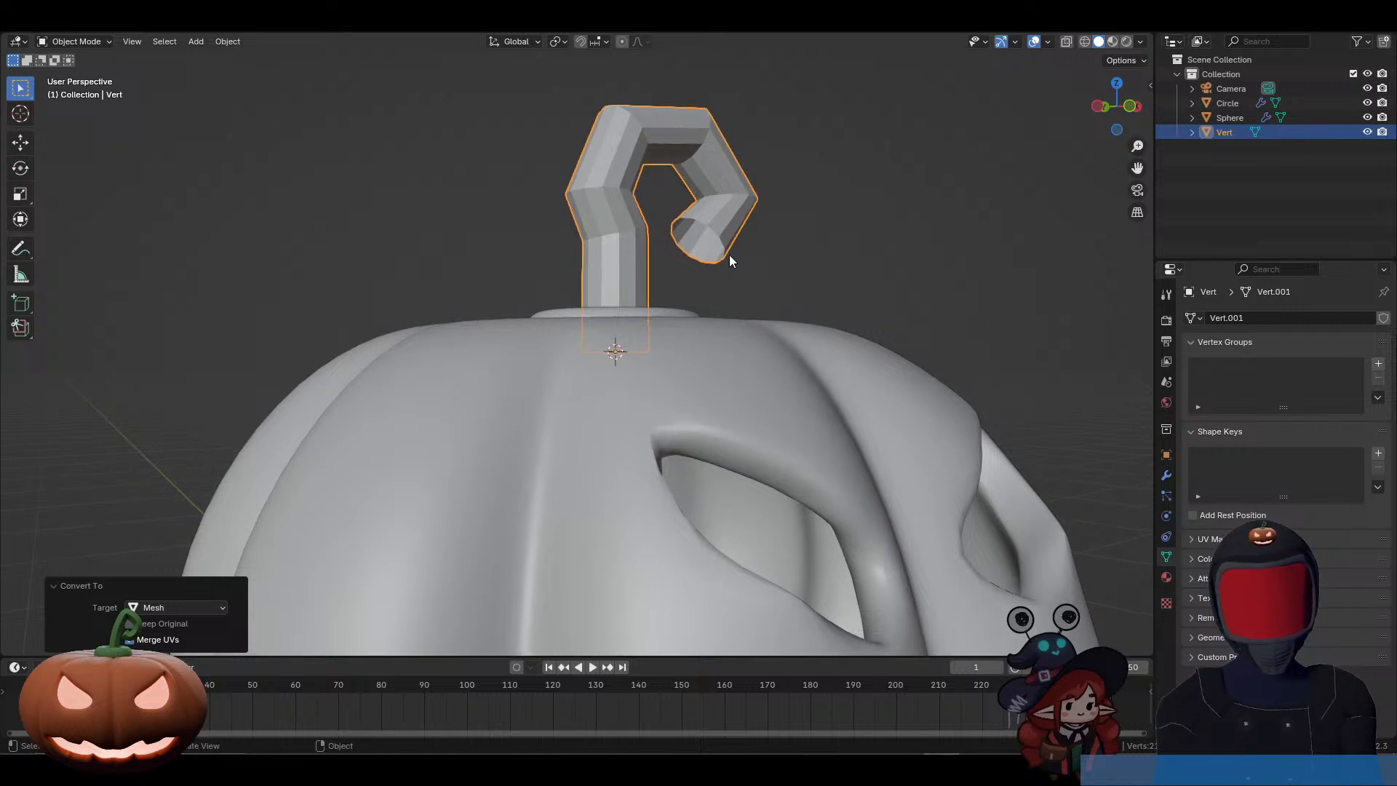
{"action": "middle_click_drag", "start_coordinate": [703, 251], "coordinate": [709, 348]}
{"action": "scroll", "coordinate": [698, 250], "scroll_direction": "up", "scroll_amount": 2}
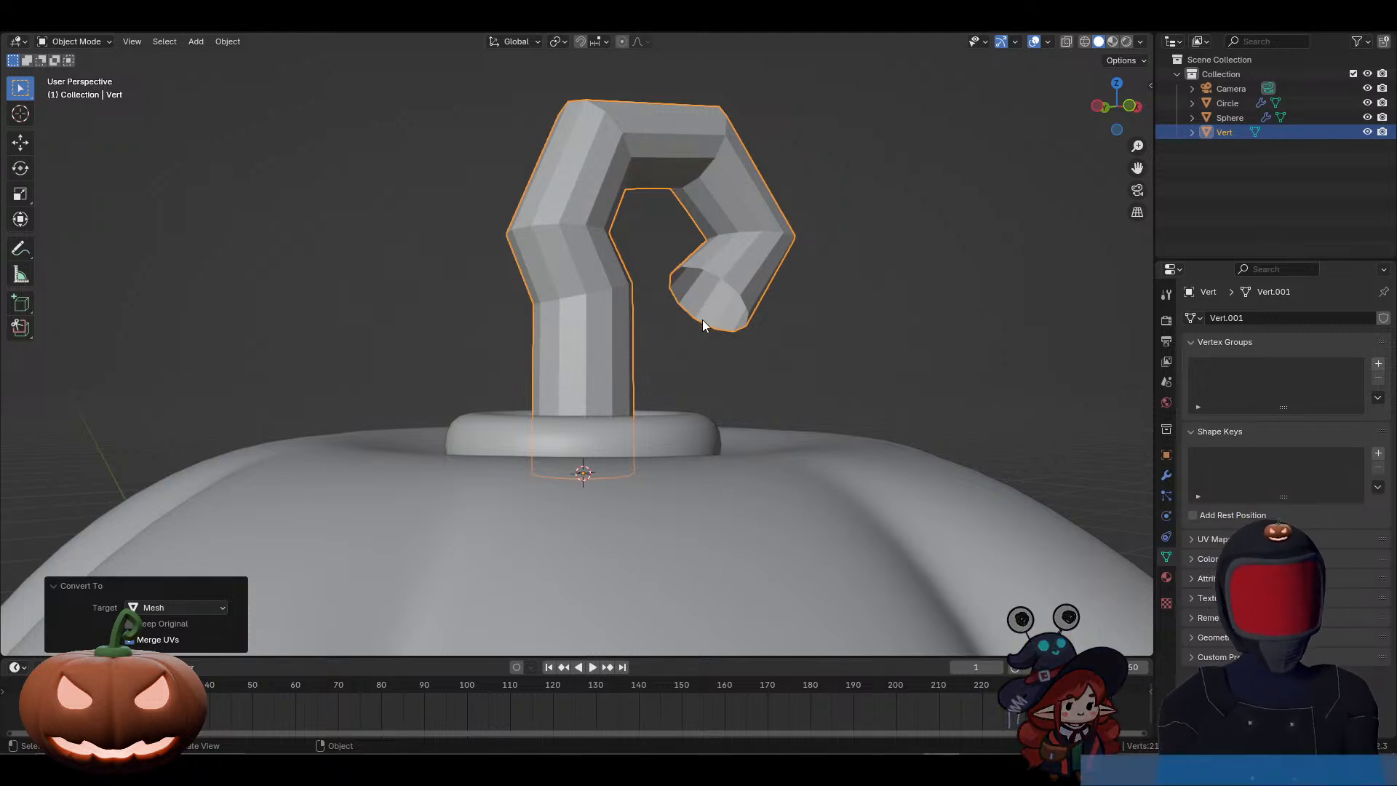
{"action": "key", "text": "Tab"}
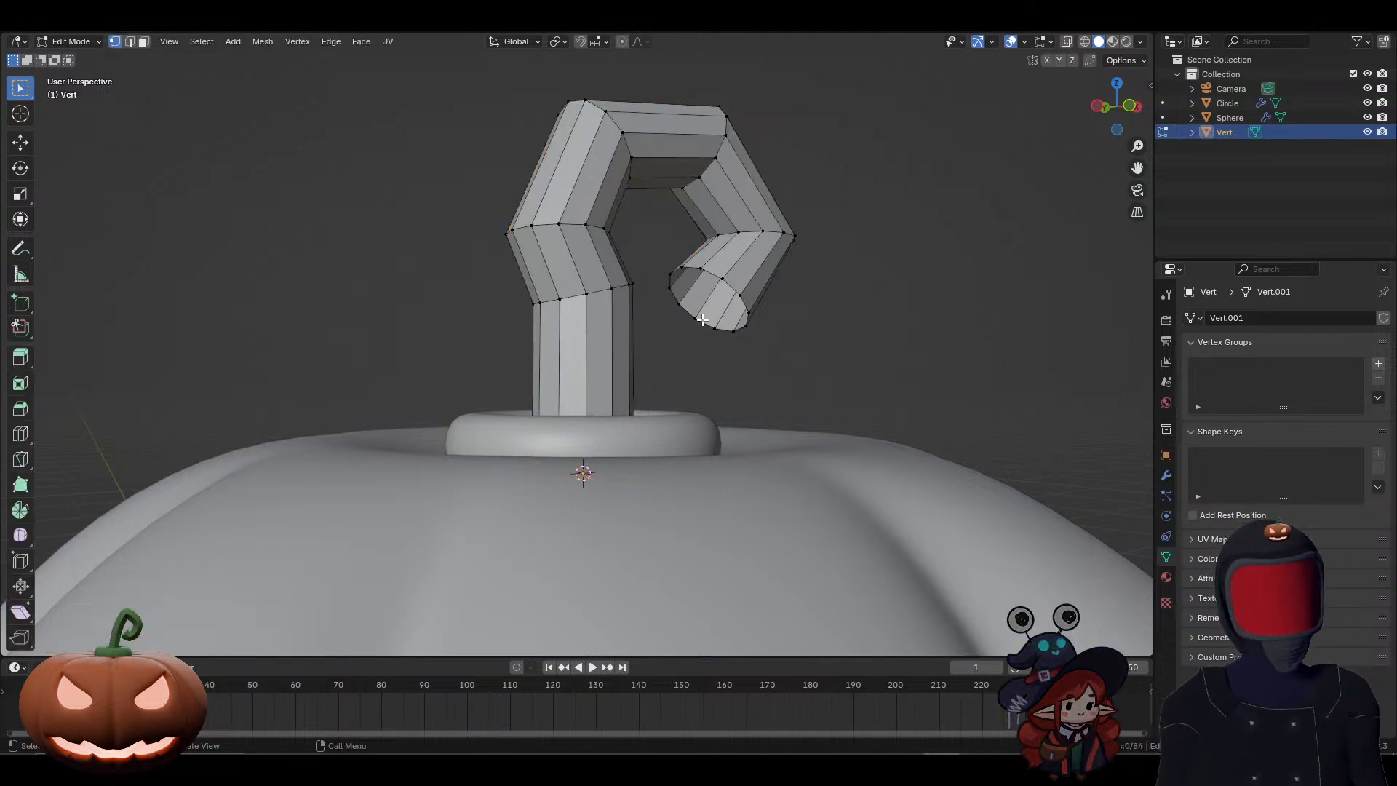
{"action": "left_click", "coordinate": [715, 274], "text": "alt"}
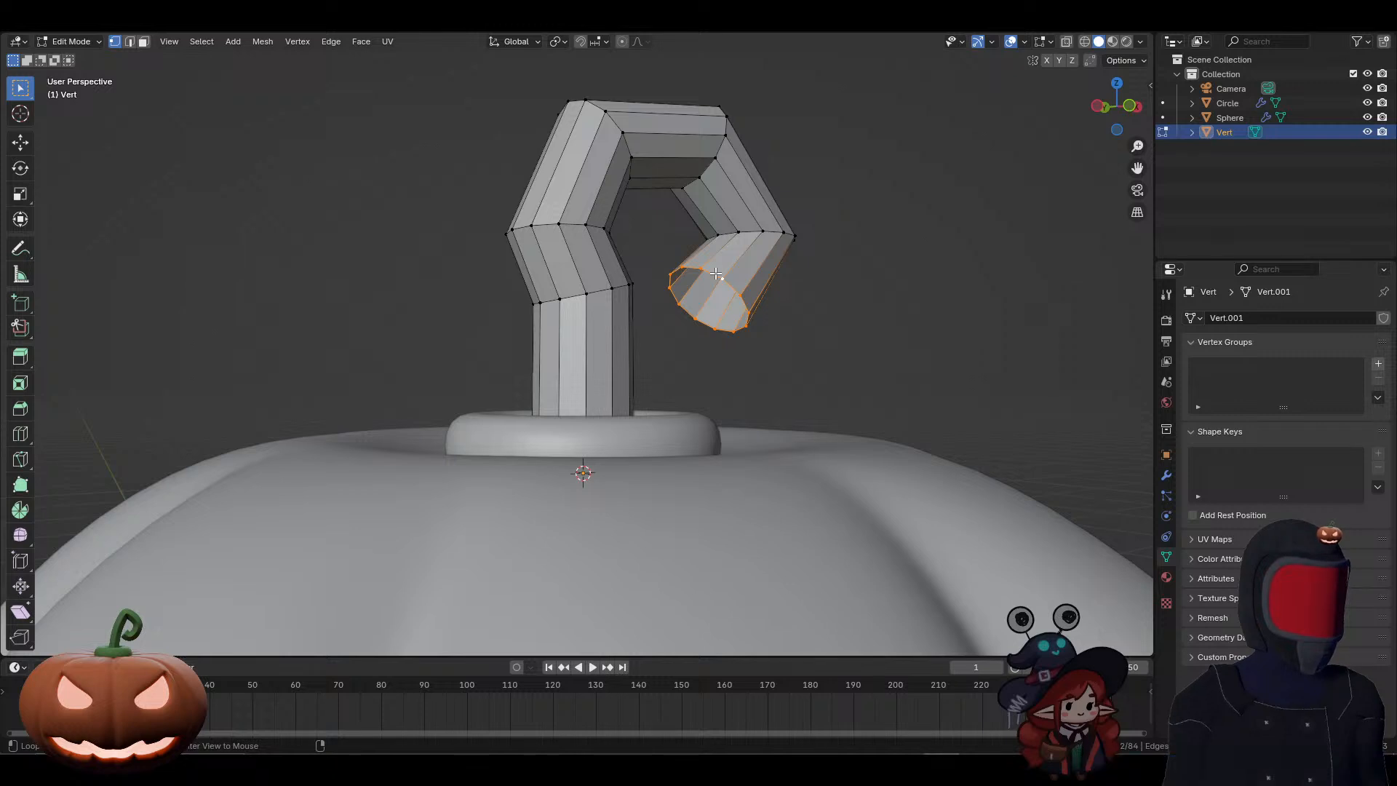
{"action": "key", "text": "f"}
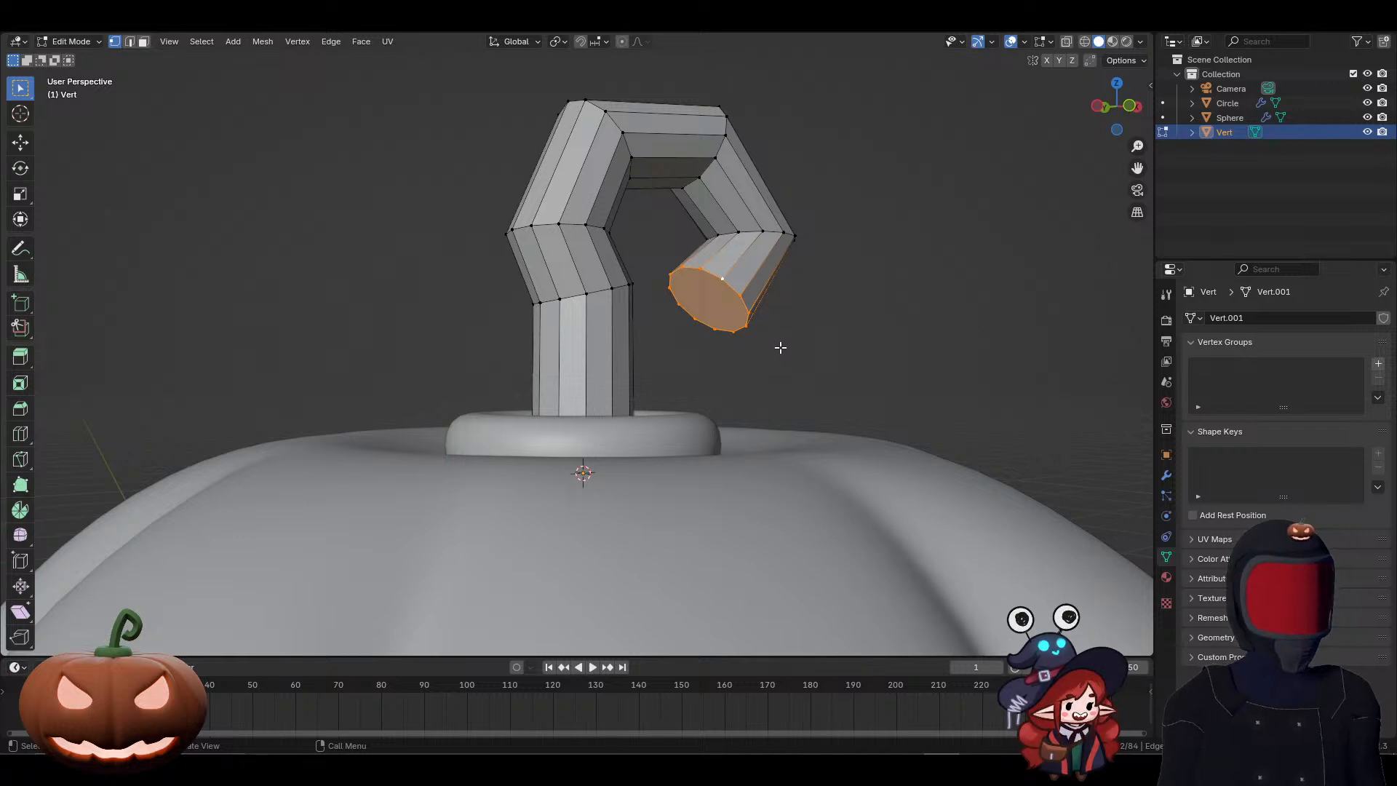
{"action": "scroll", "coordinate": [780, 347], "scroll_direction": "down", "scroll_amount": 3}
{"action": "key", "text": "Tab"}
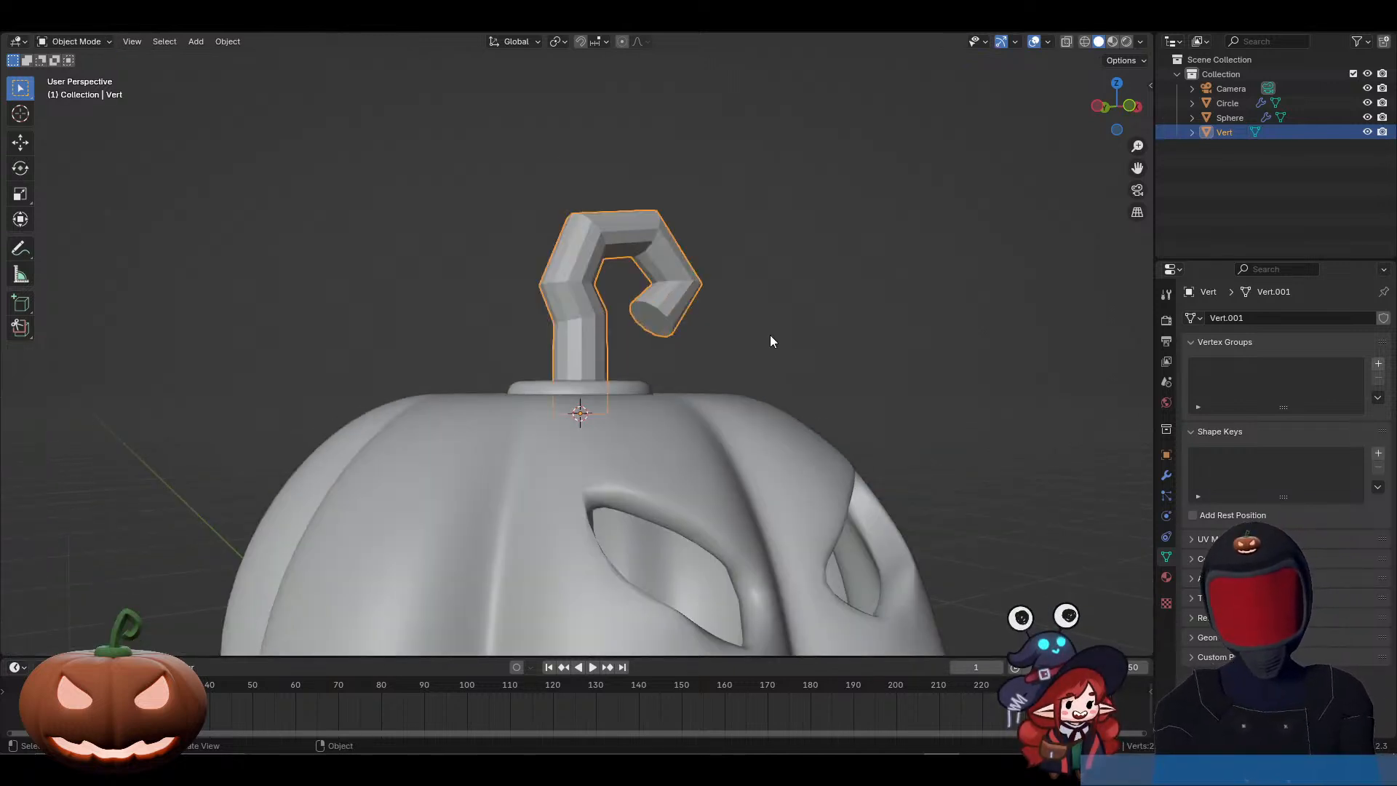
Step: Add a level 2 subdivision to the stem and shade it smooth
{"action": "middle_click_drag", "start_coordinate": [771, 340], "coordinate": [766, 364]}
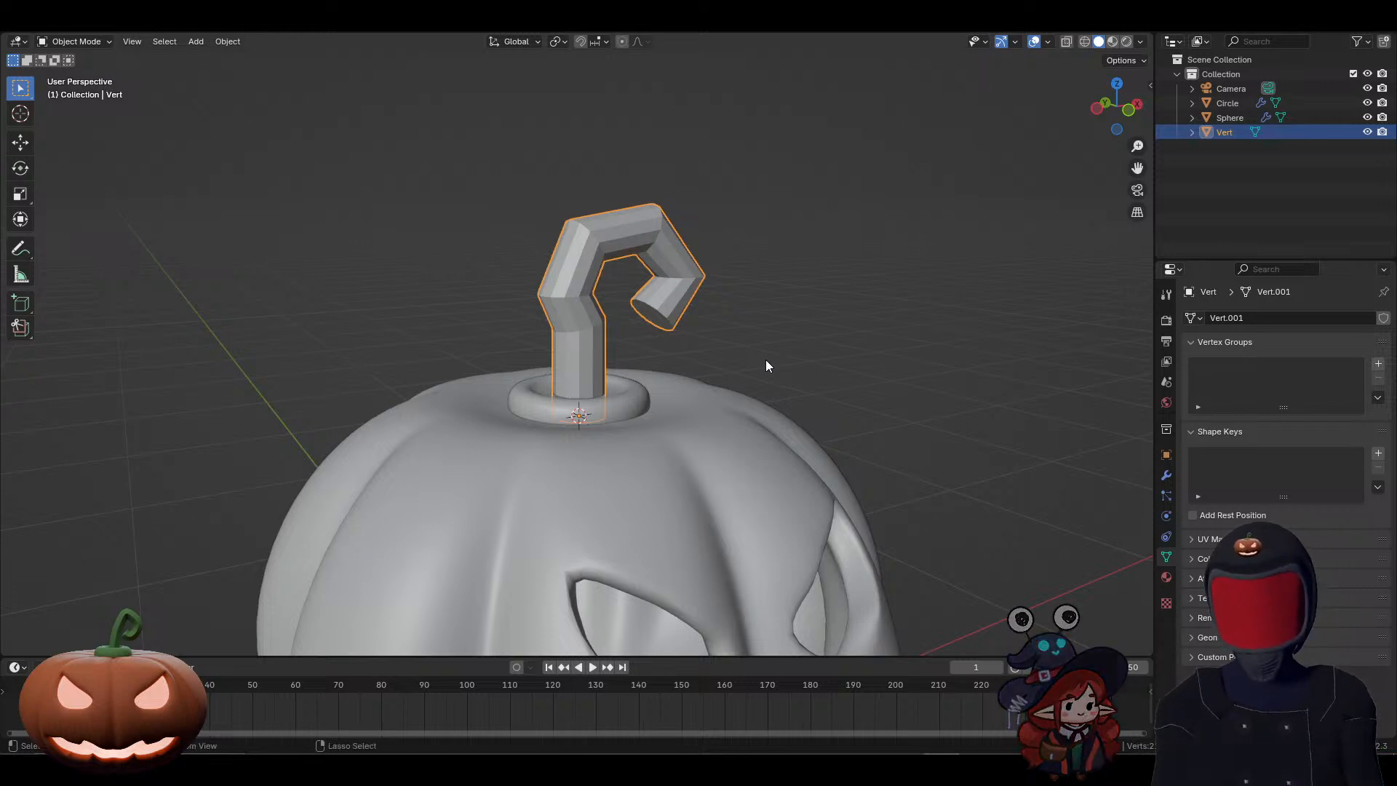
{"action": "key", "text": "ctrl+2"}
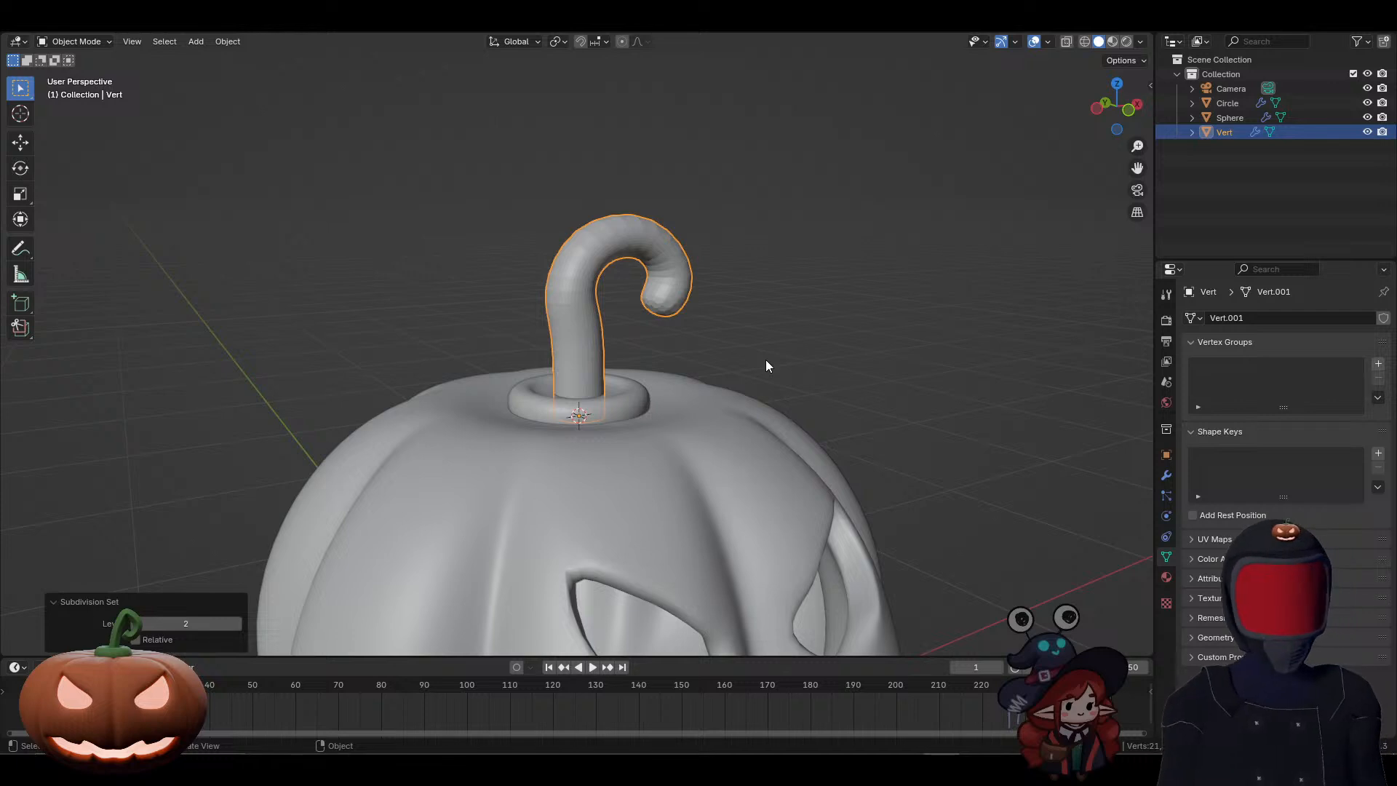
{"action": "right_click", "coordinate": [586, 286]}
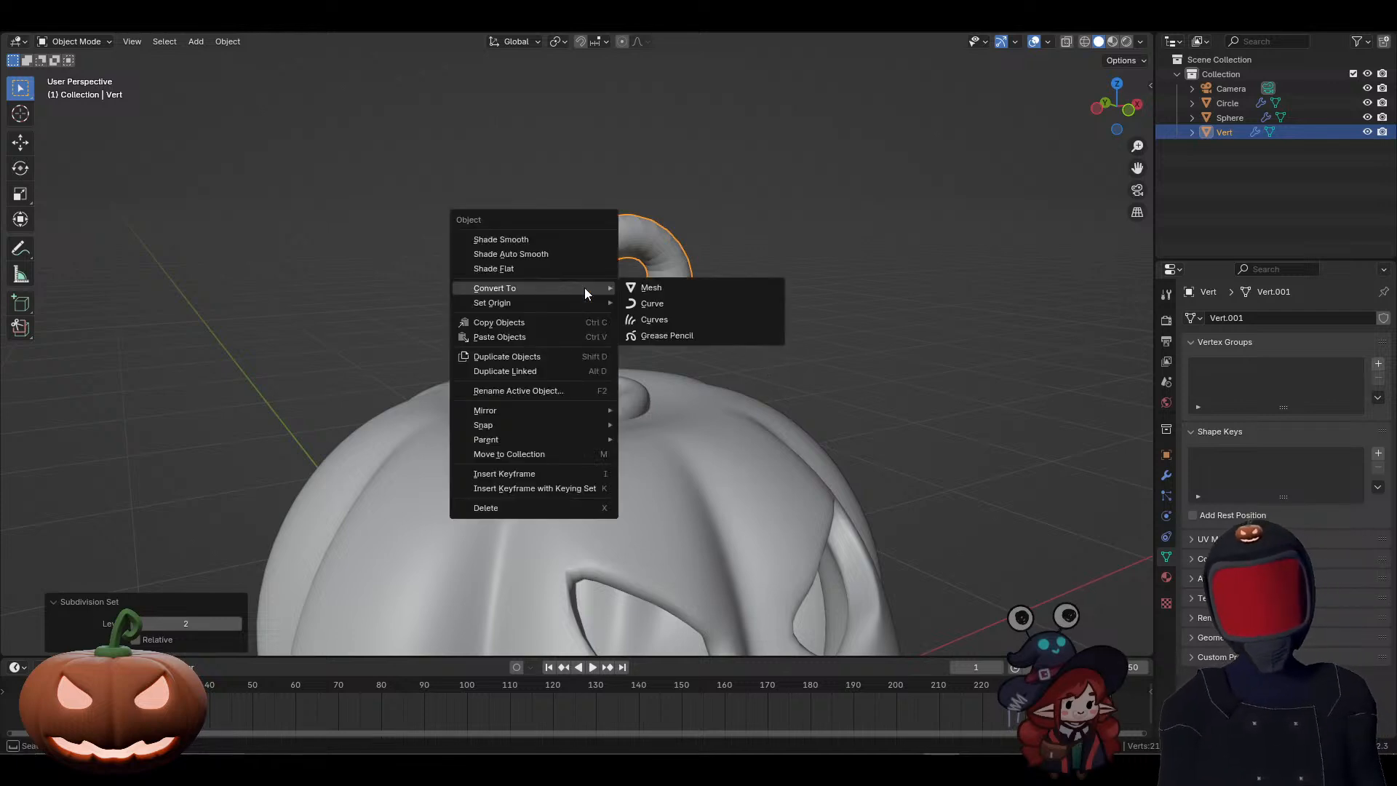
{"action": "left_click", "coordinate": [549, 236]}
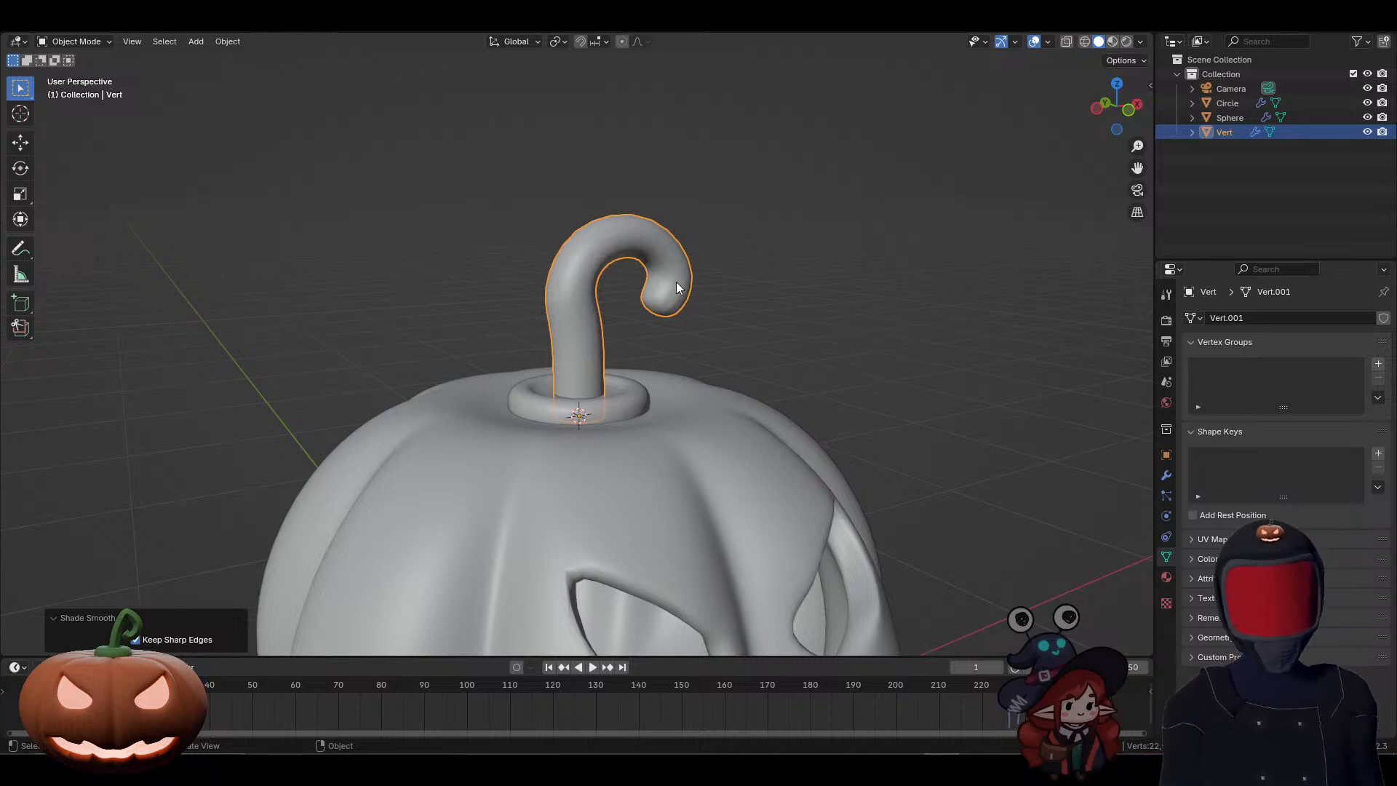
Step: Add one loop cut around the stem's last segment and slide it toward the tip with a factor of about -0.74 to sharpen the end
{"action": "scroll", "coordinate": [696, 301], "scroll_direction": "up", "scroll_amount": 2}
{"action": "scroll", "coordinate": [695, 302], "scroll_direction": "up", "scroll_amount": 2}
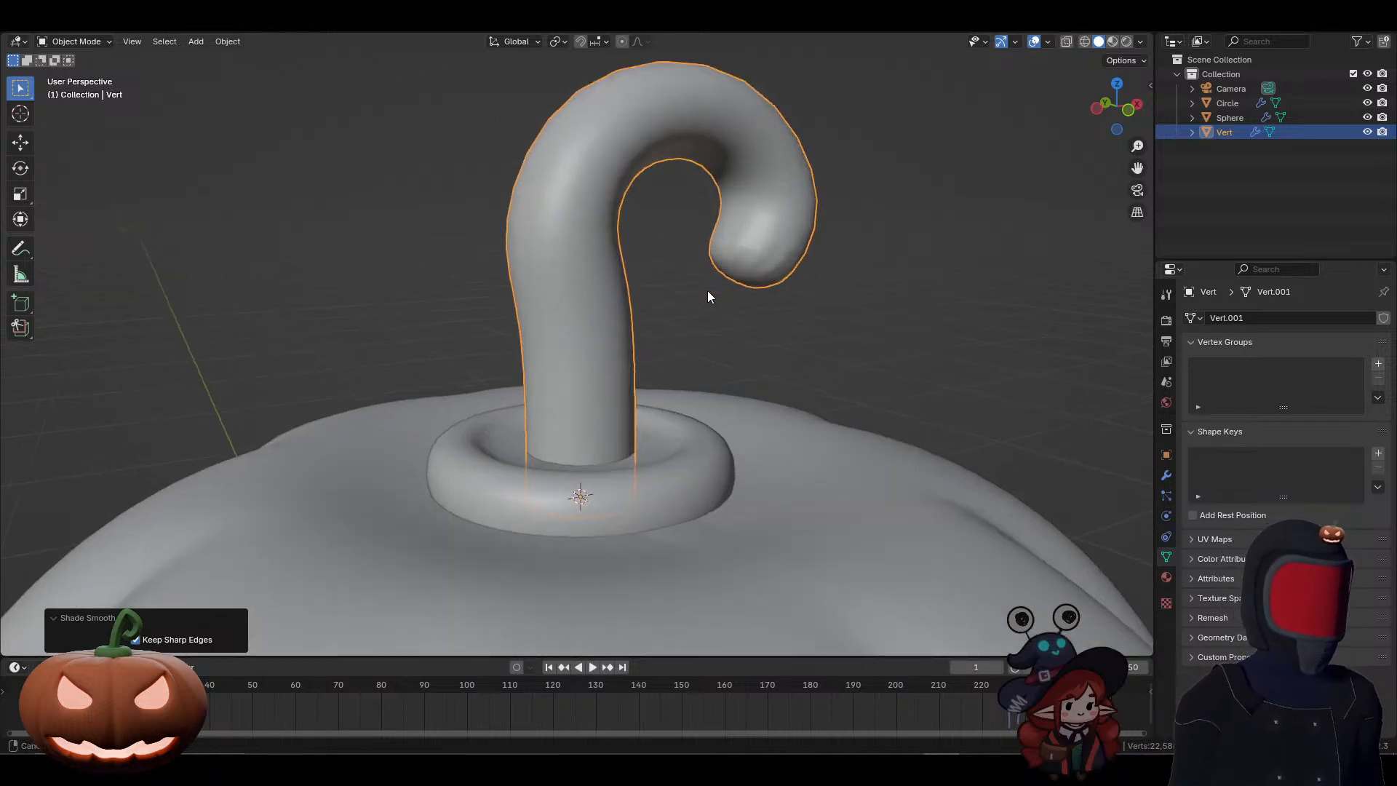
{"action": "middle_click_drag", "start_coordinate": [707, 291], "coordinate": [652, 294]}
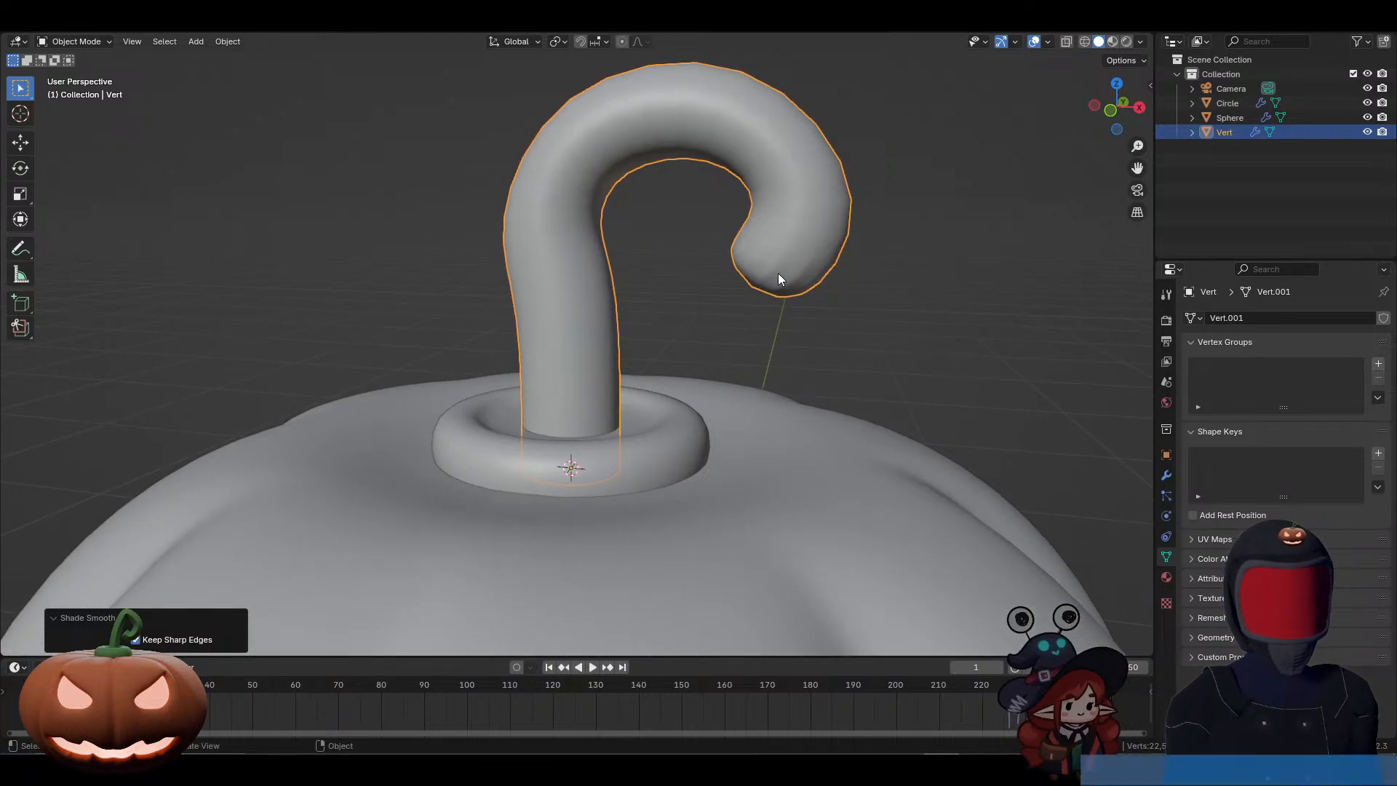
{"action": "middle_click_drag", "start_coordinate": [764, 325], "coordinate": [779, 324]}
{"action": "key", "text": "Tab"}
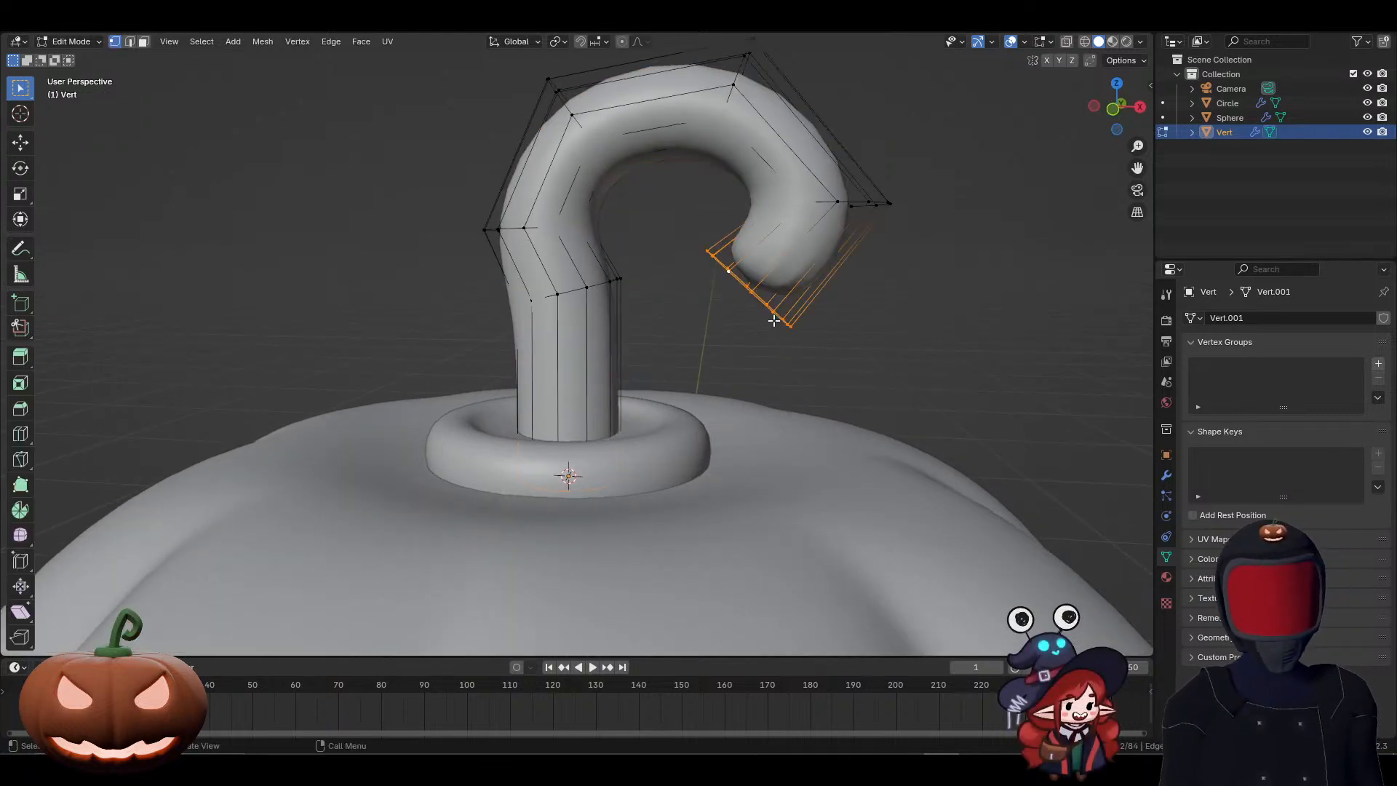
{"action": "key", "text": "ctrl+r"}
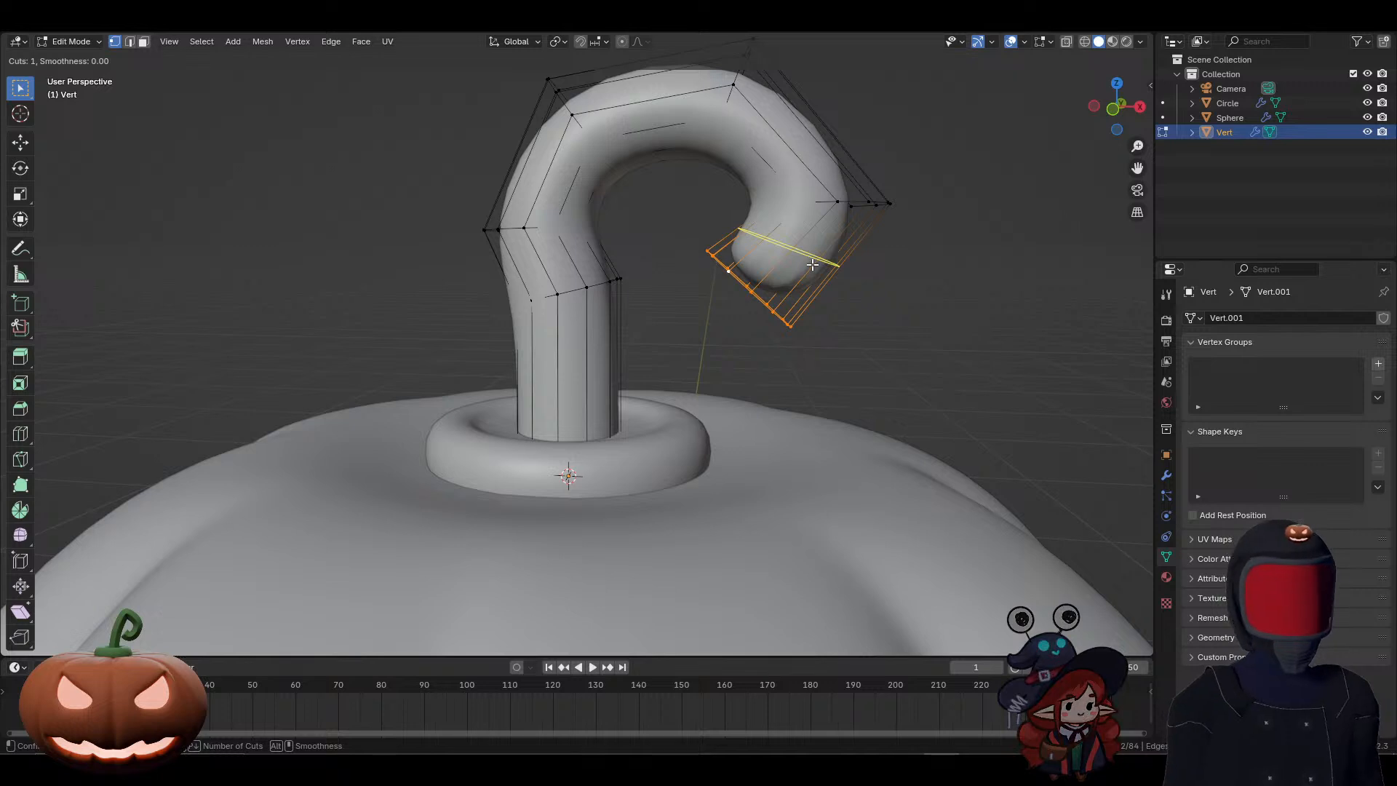
{"action": "left_click", "coordinate": [812, 266]}
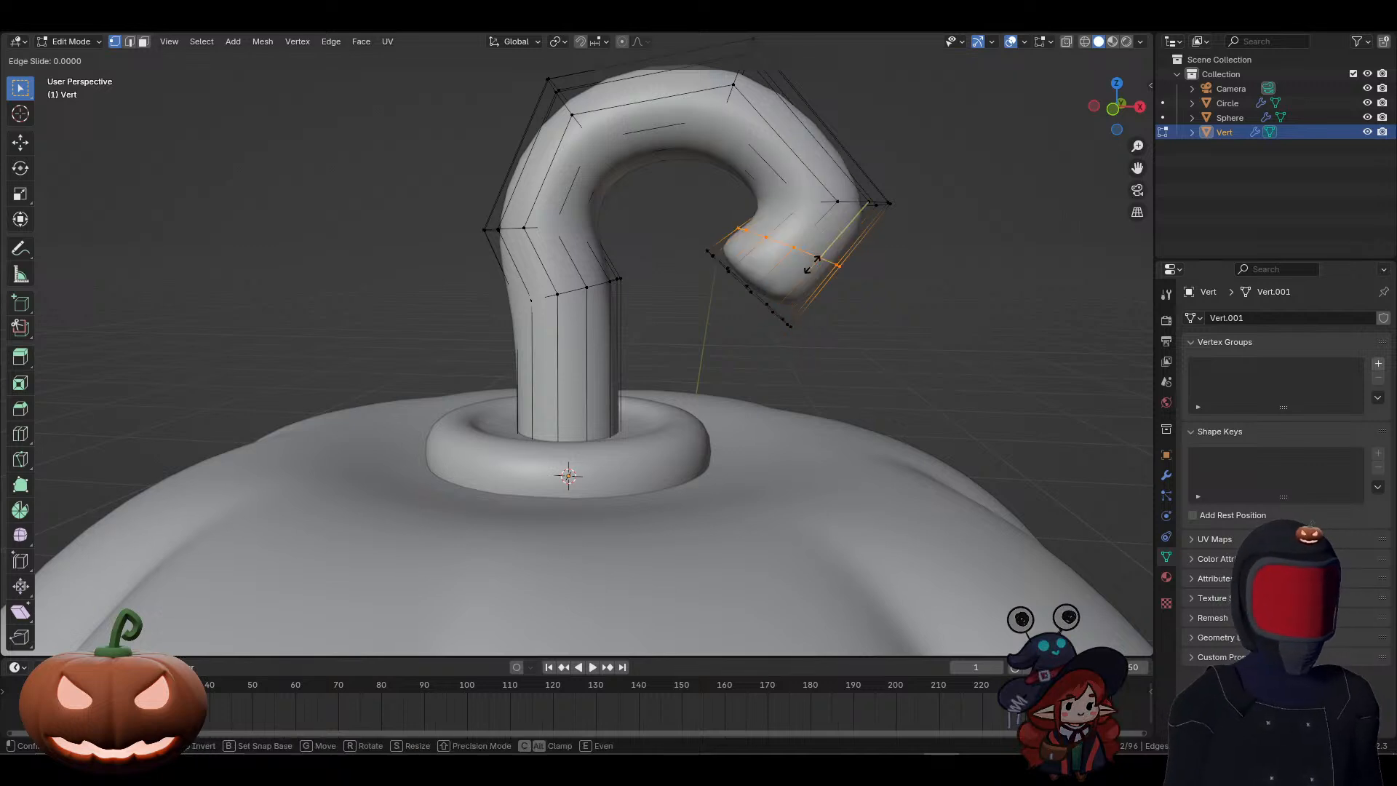
{"action": "left_click", "coordinate": [772, 301]}
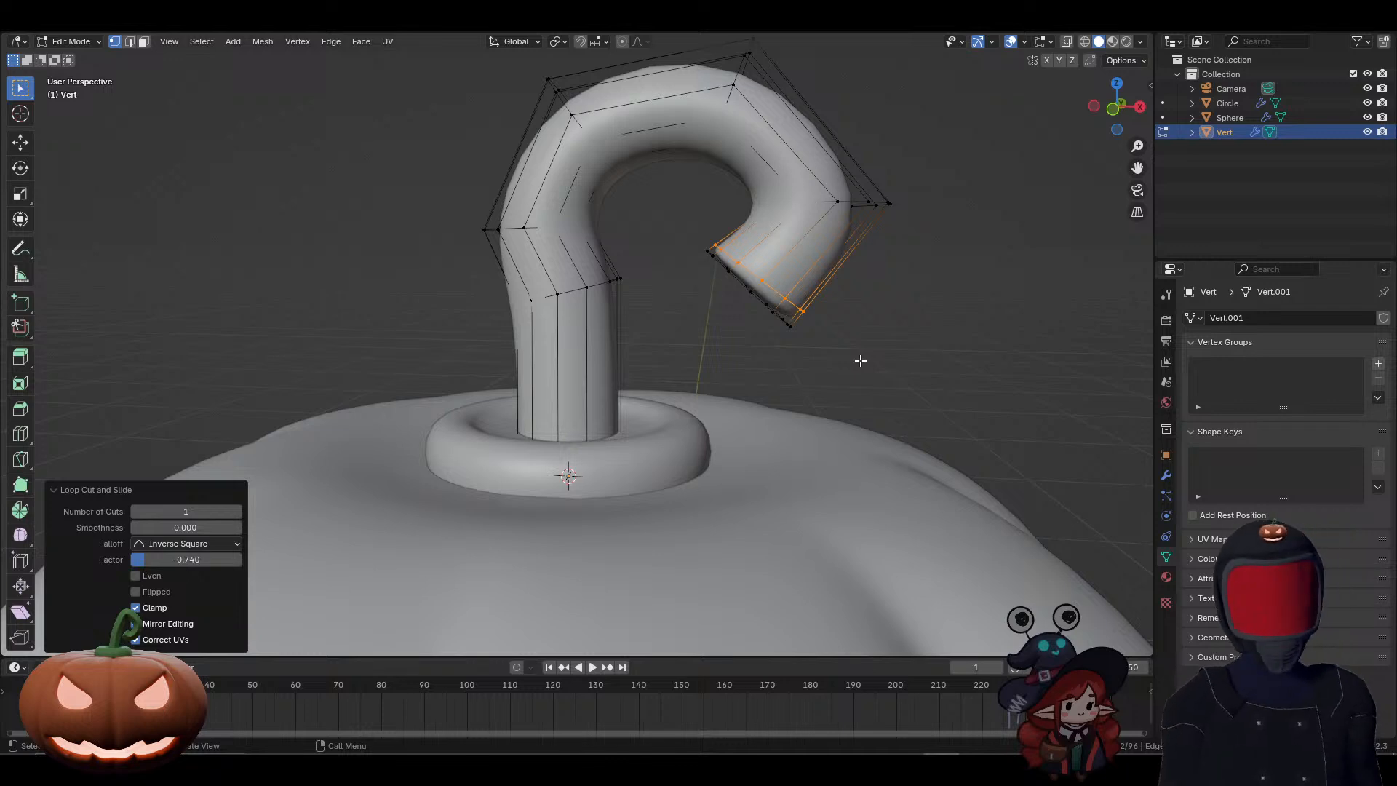
{"action": "key", "text": "Tab"}
Step: Add the stem base and the pumpkin body to the stem selection, with the pumpkin body as the active object
{"action": "scroll", "coordinate": [844, 378], "scroll_direction": "down", "scroll_amount": 8}
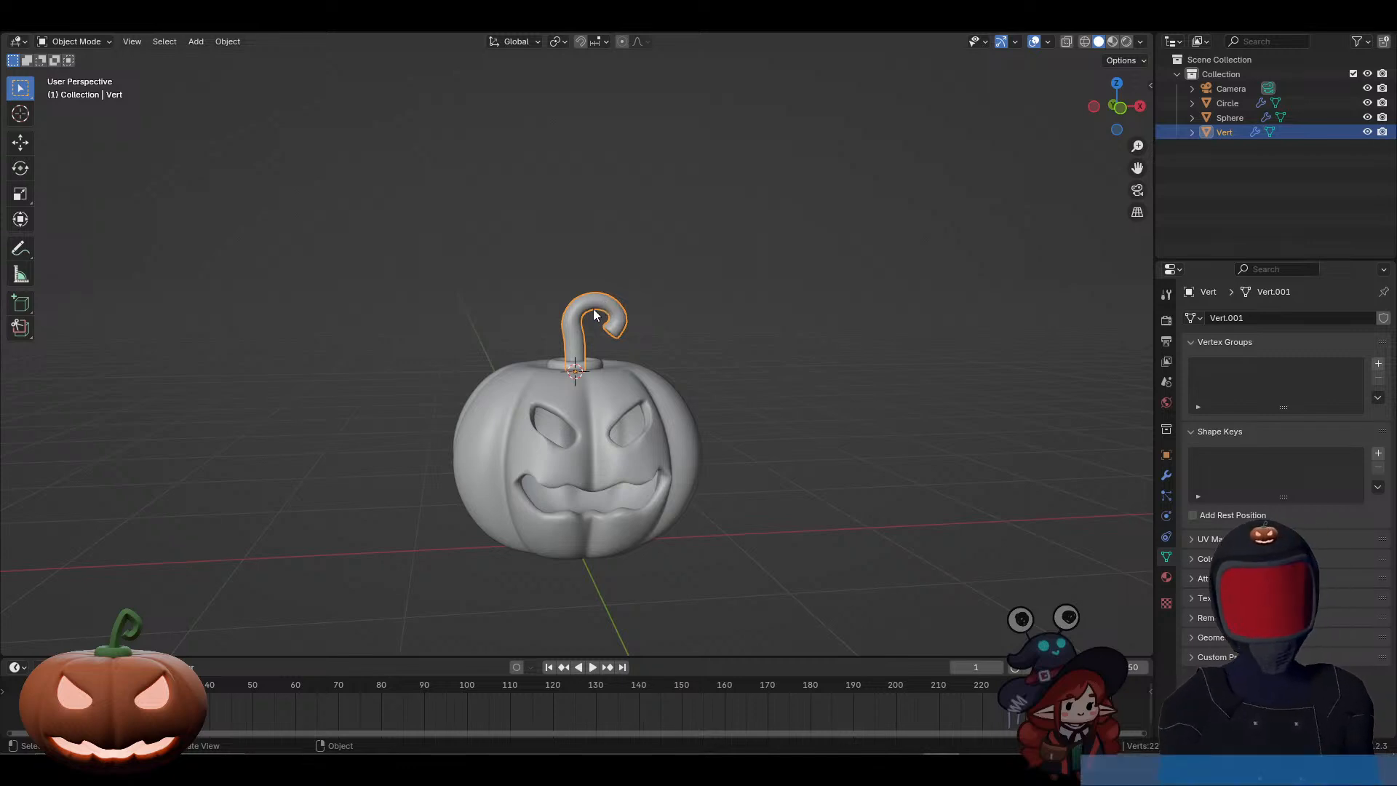
{"action": "middle_click_drag", "start_coordinate": [612, 390], "coordinate": [599, 430]}
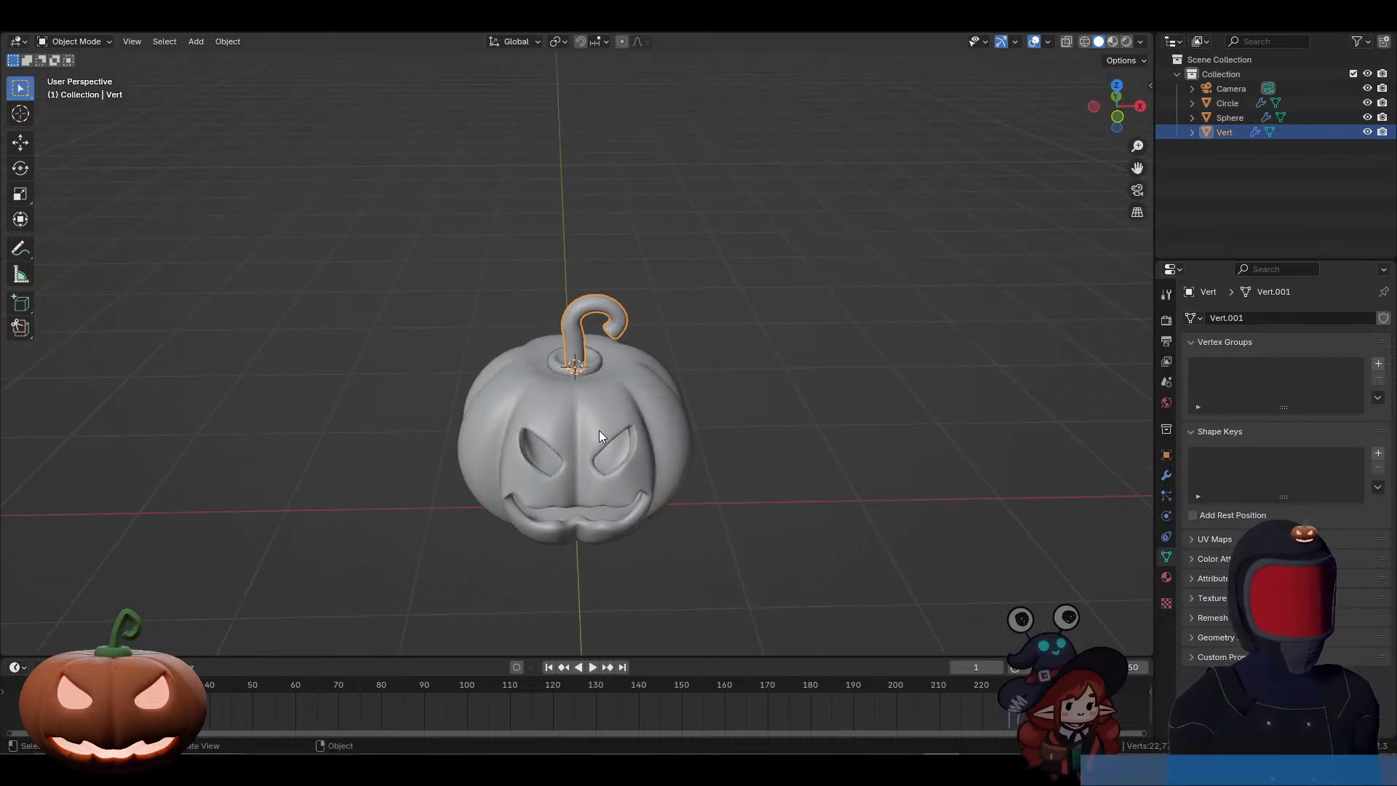
{"action": "left_click", "coordinate": [592, 363], "text": "shift"}
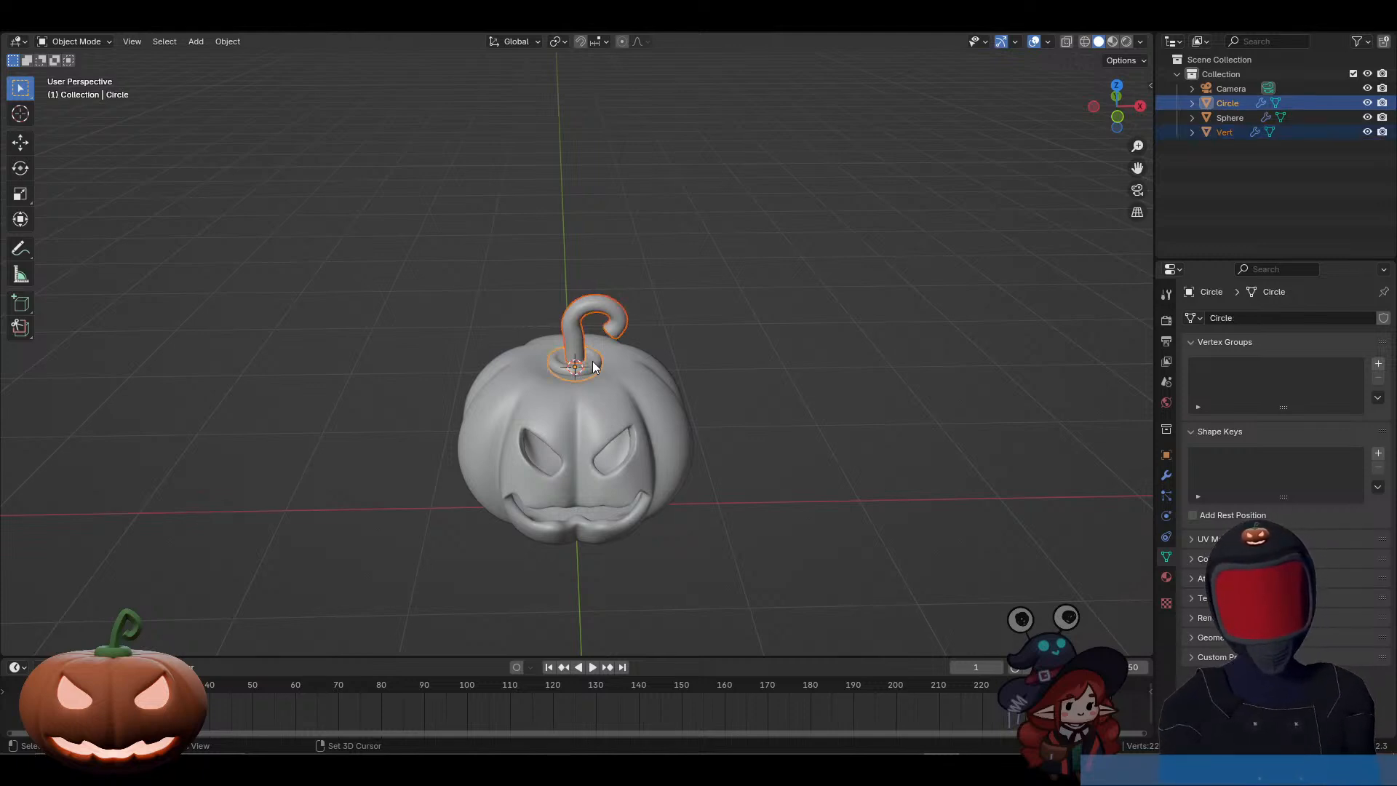
{"action": "left_click", "coordinate": [564, 417], "text": "shift"}
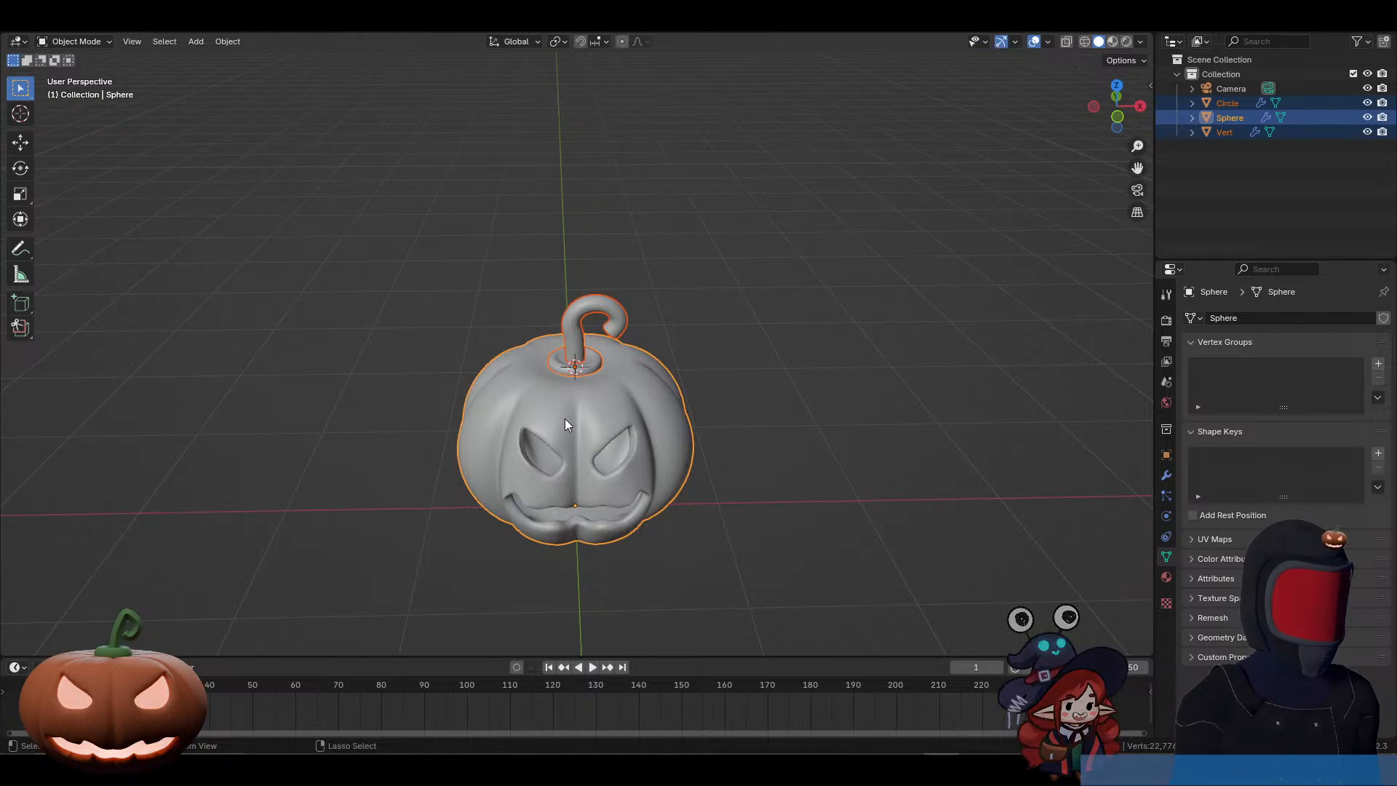
Step: Try to join the stem and stem base into the mirrored pumpkin body, and undo the join
{"action": "key", "text": "ctrl+j"}
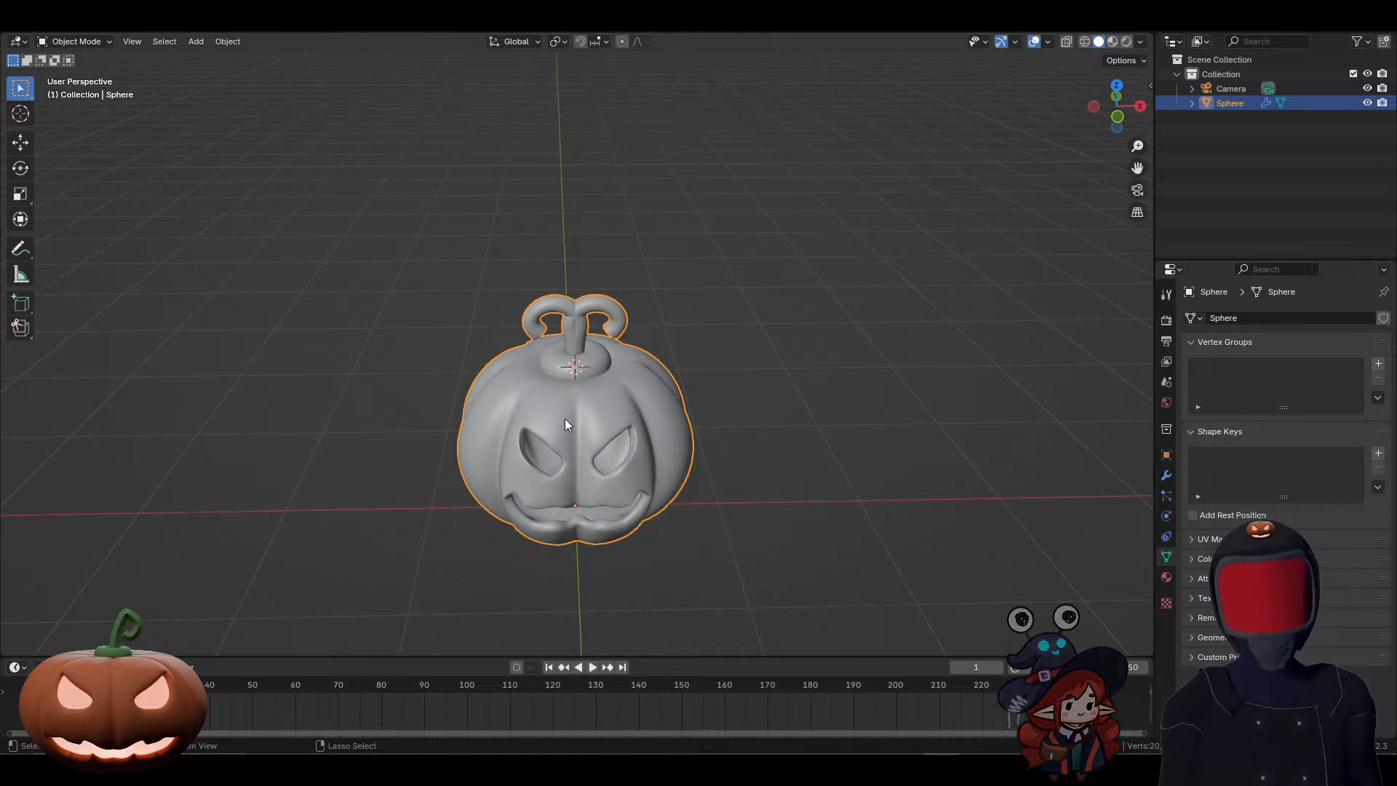
{"action": "key", "text": "ctrl+z"}
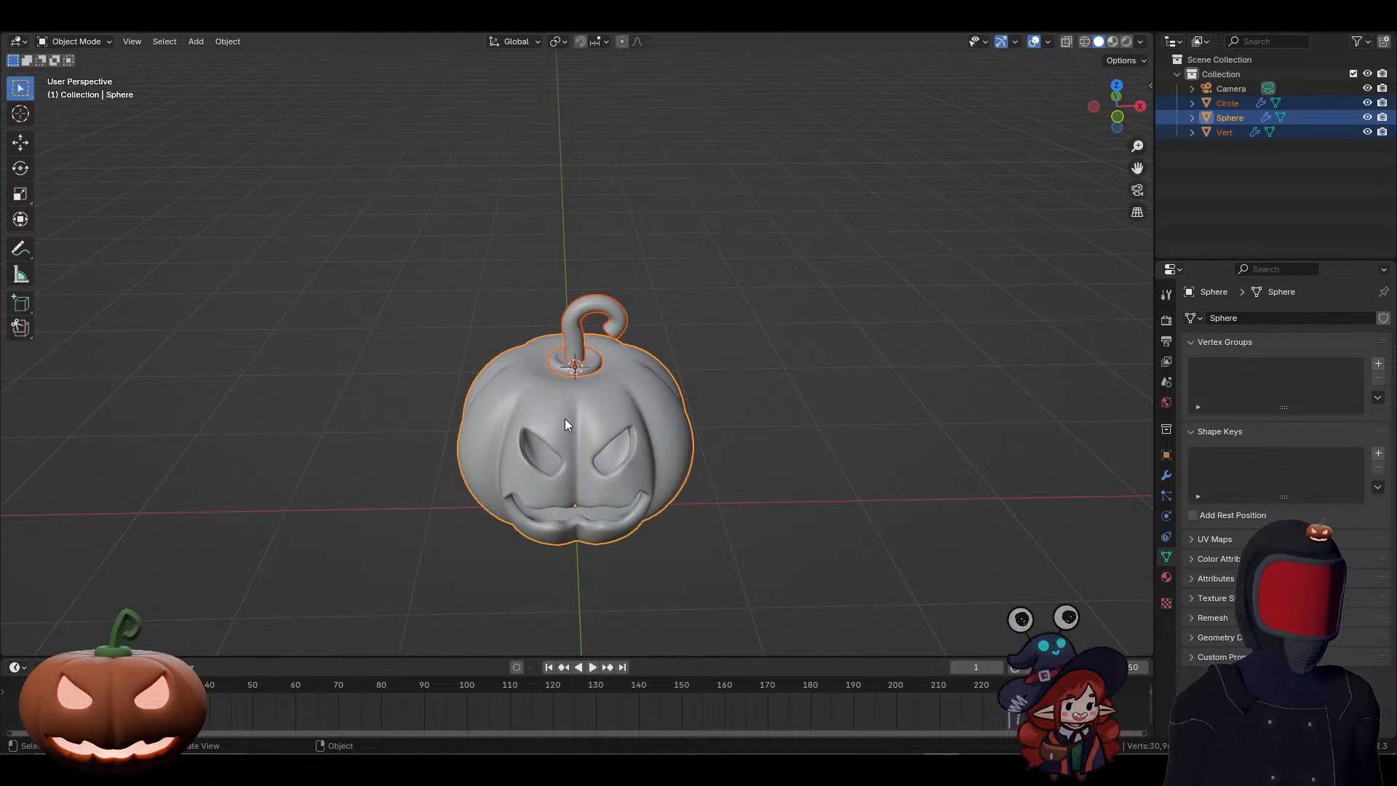
Step: Apply the Mirror modifier on the pumpkin body
{"action": "left_click", "coordinate": [1167, 474]}
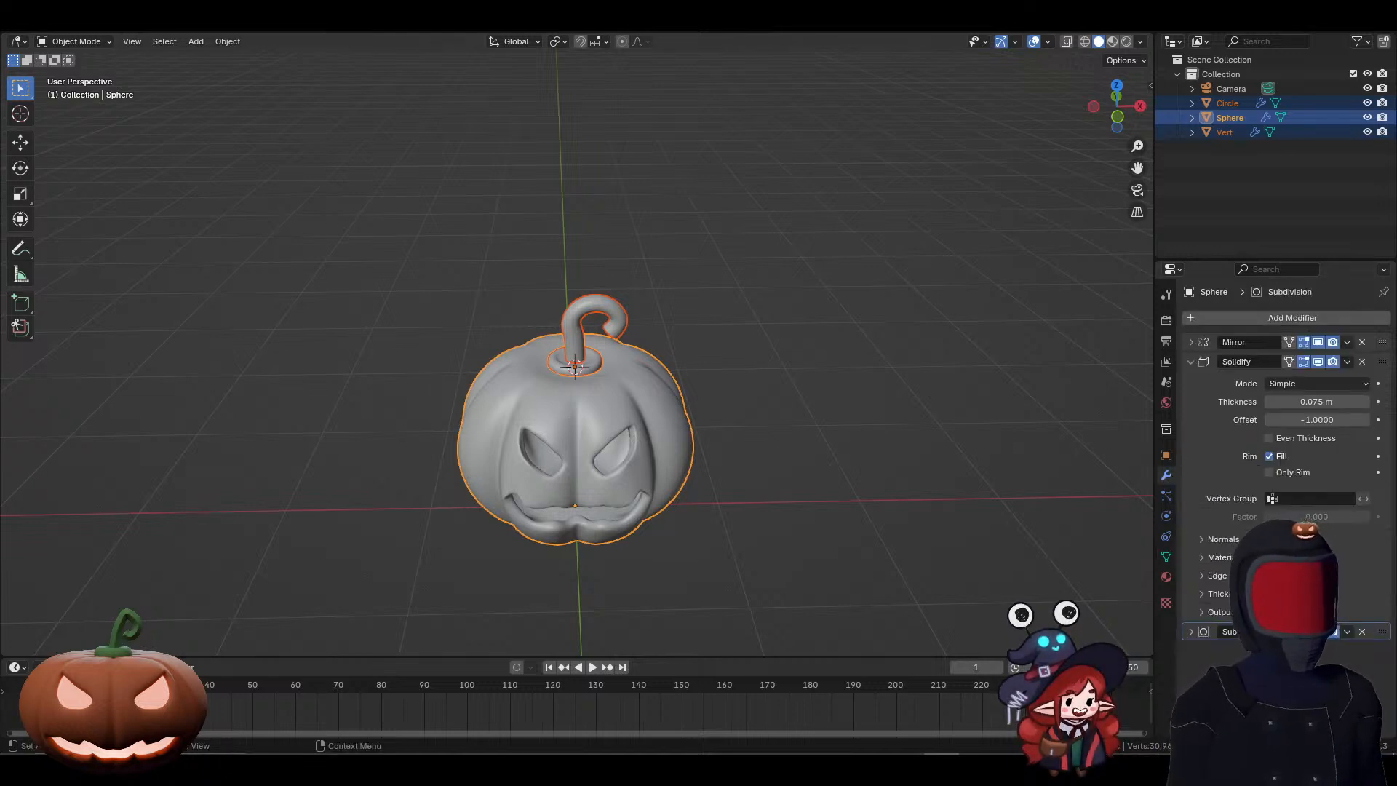
{"action": "left_click", "coordinate": [1377, 348]}
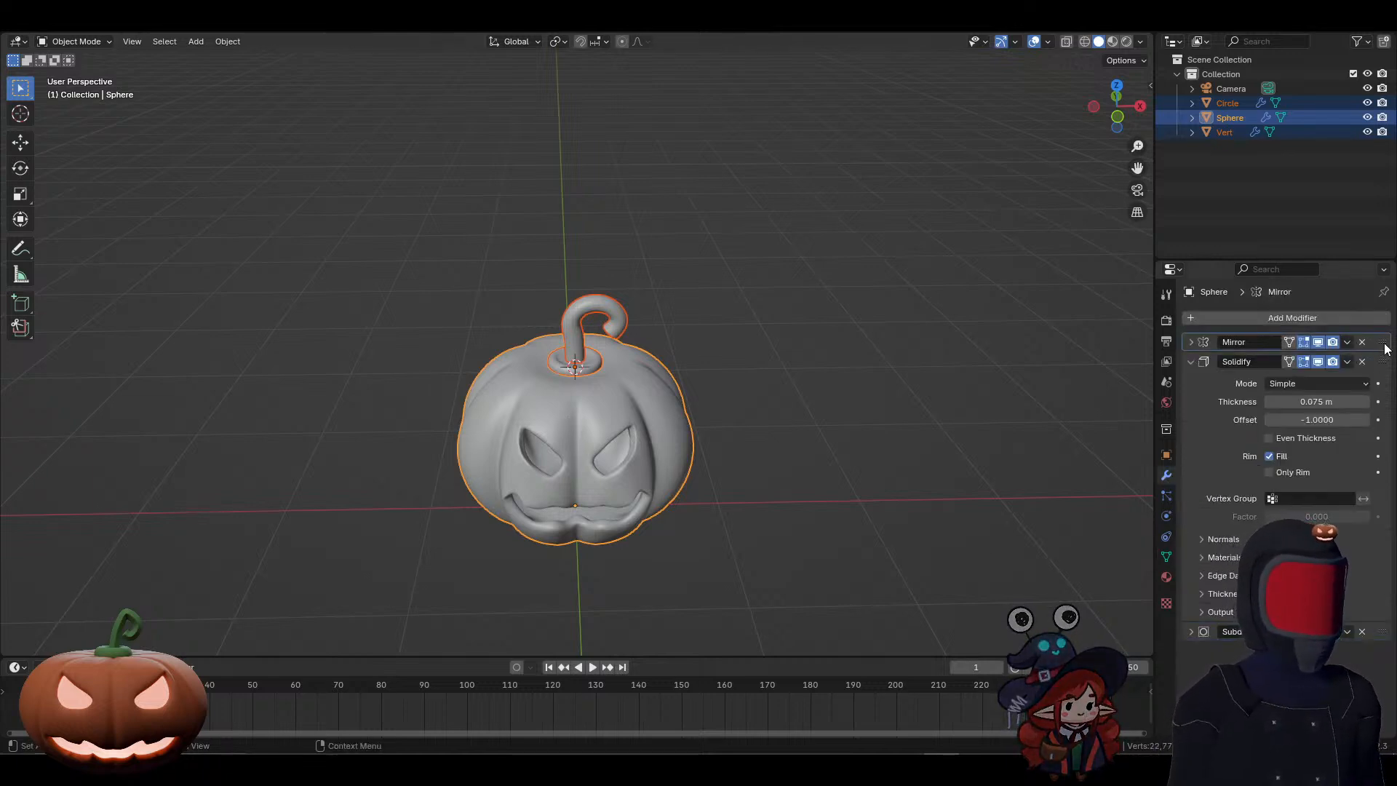
{"action": "key", "text": "ctrl+a"}
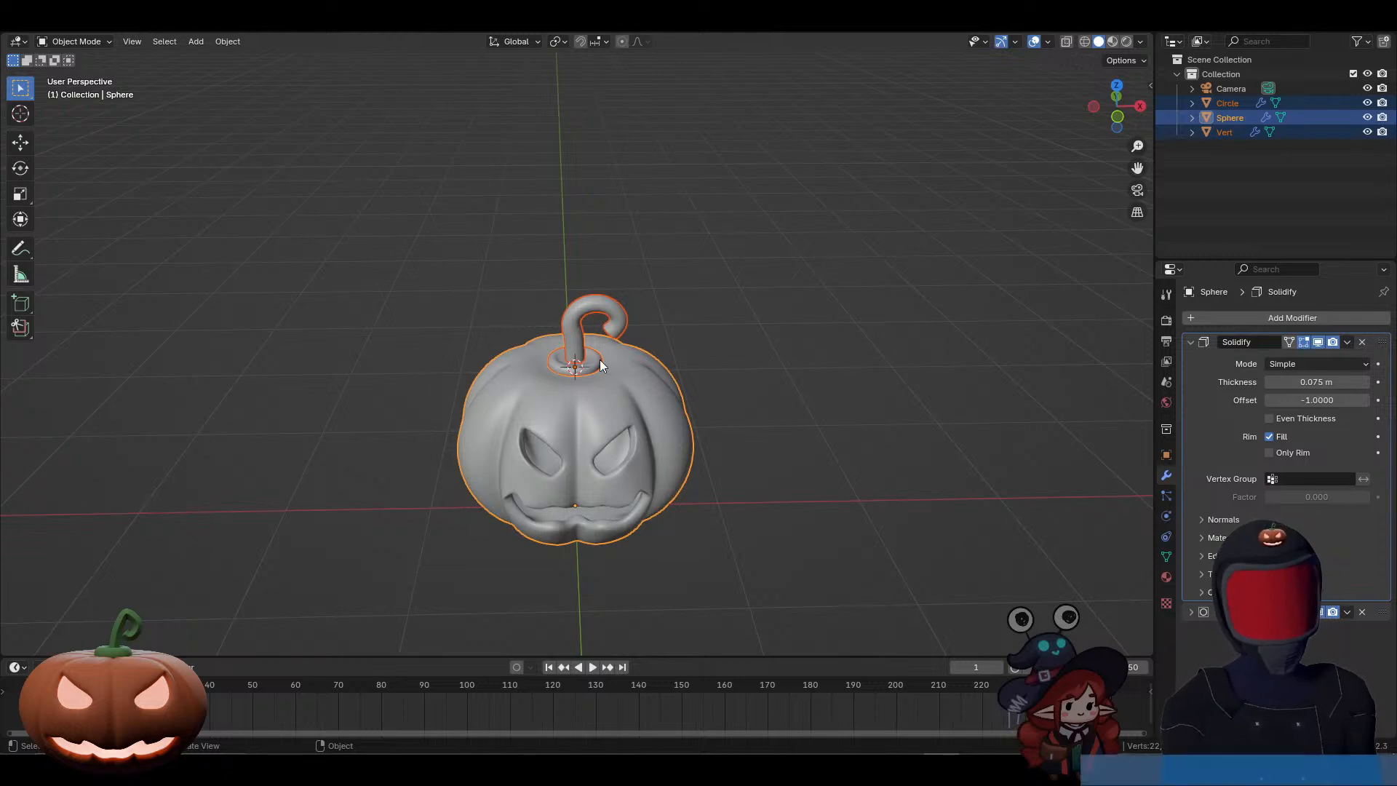
Step: Try joining the stem parts with the pumpkin body while its Solidify modifier is still active, and undo the join
{"action": "middle_click_drag", "start_coordinate": [549, 343], "coordinate": [569, 330]}
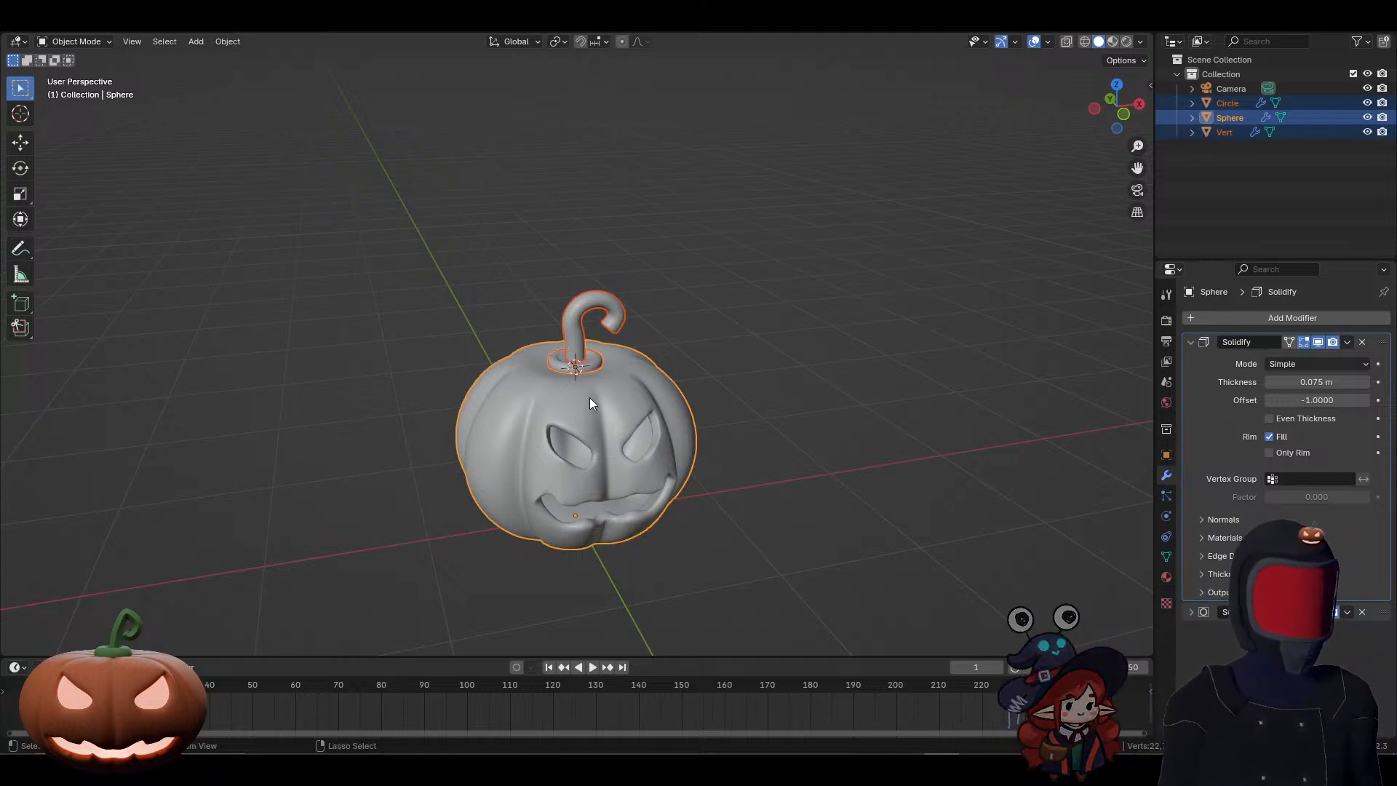
{"action": "key", "text": "ctrl+j"}
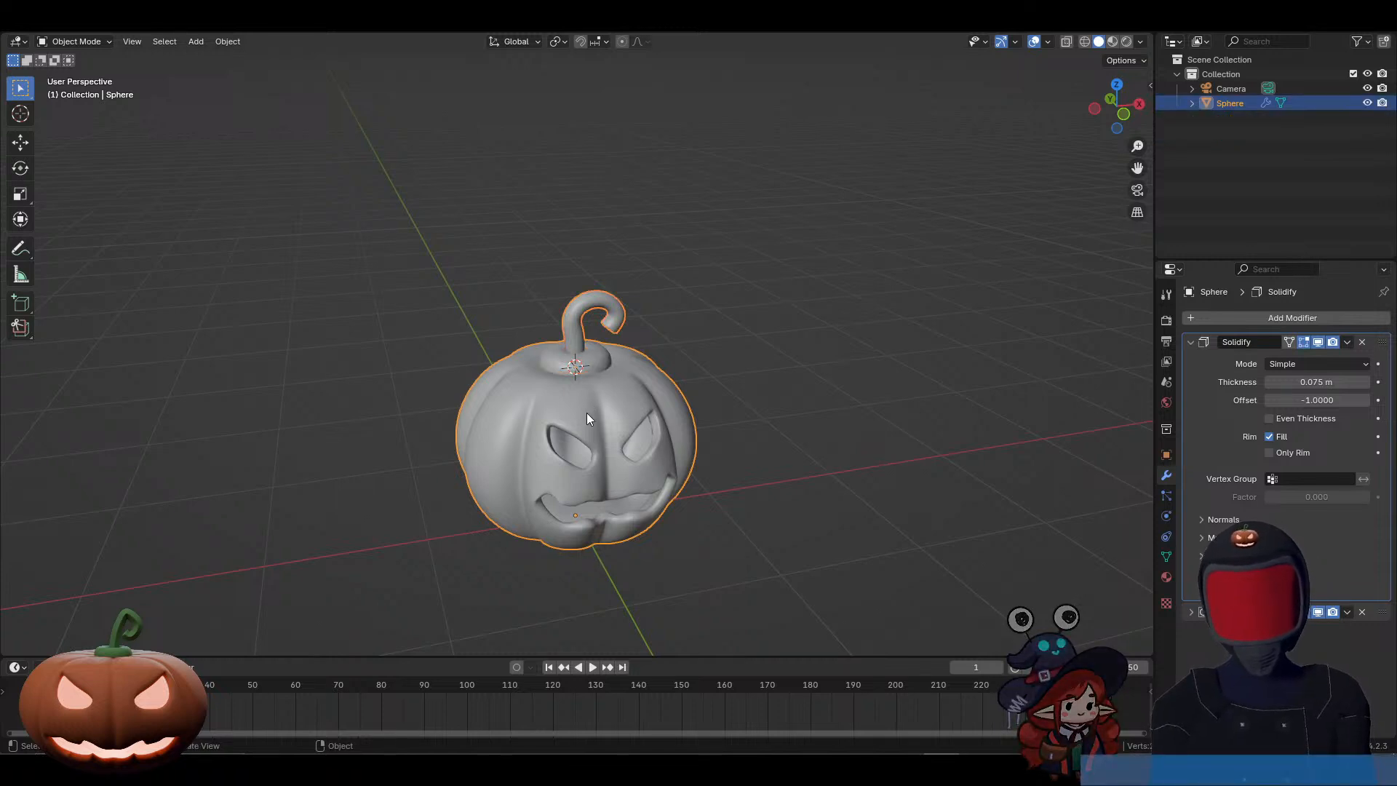
{"action": "key", "text": "ctrl+z"}
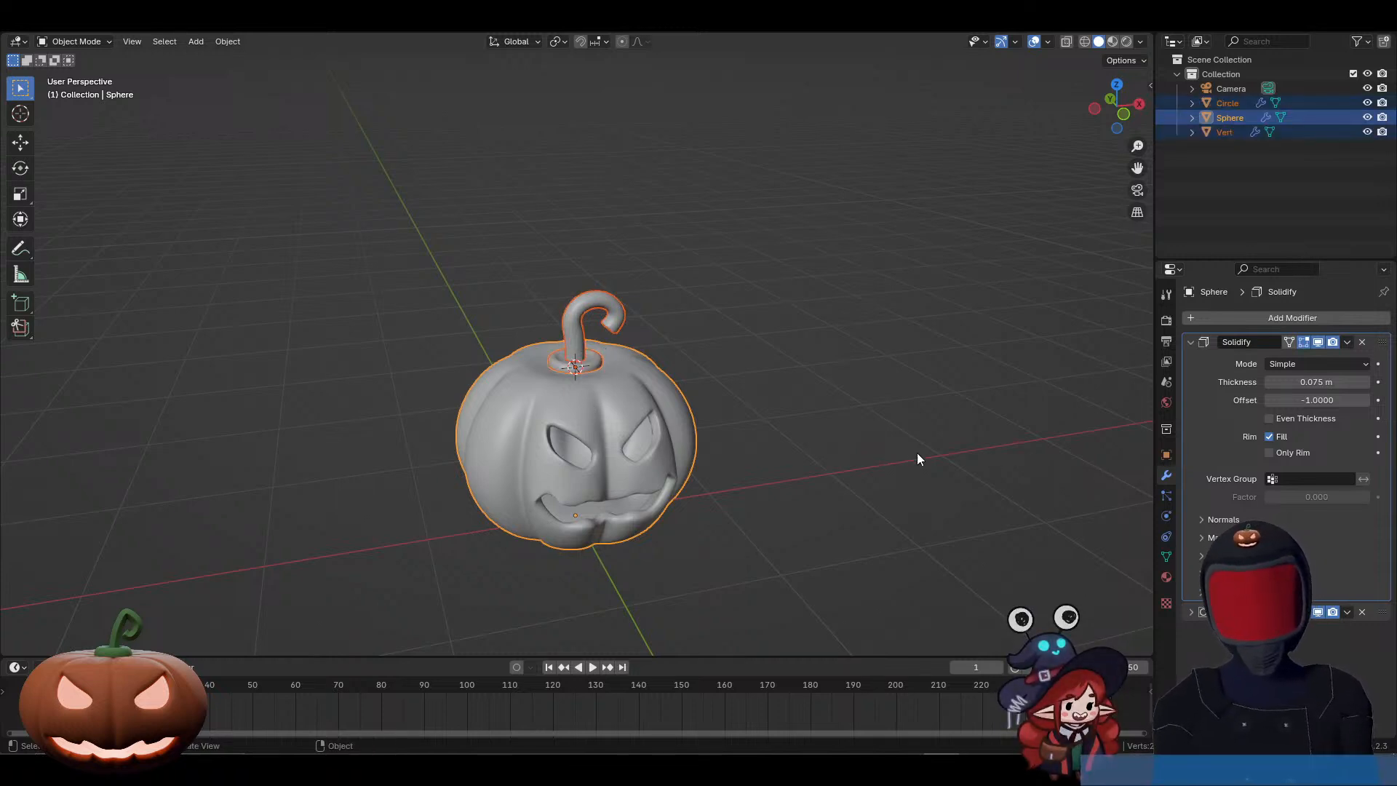
Step: Apply the pumpkin body's Solidify modifier and join the stem, stem base and body into one object, keeping the Subdivision modifier
{"action": "key", "text": "ctrl+a"}
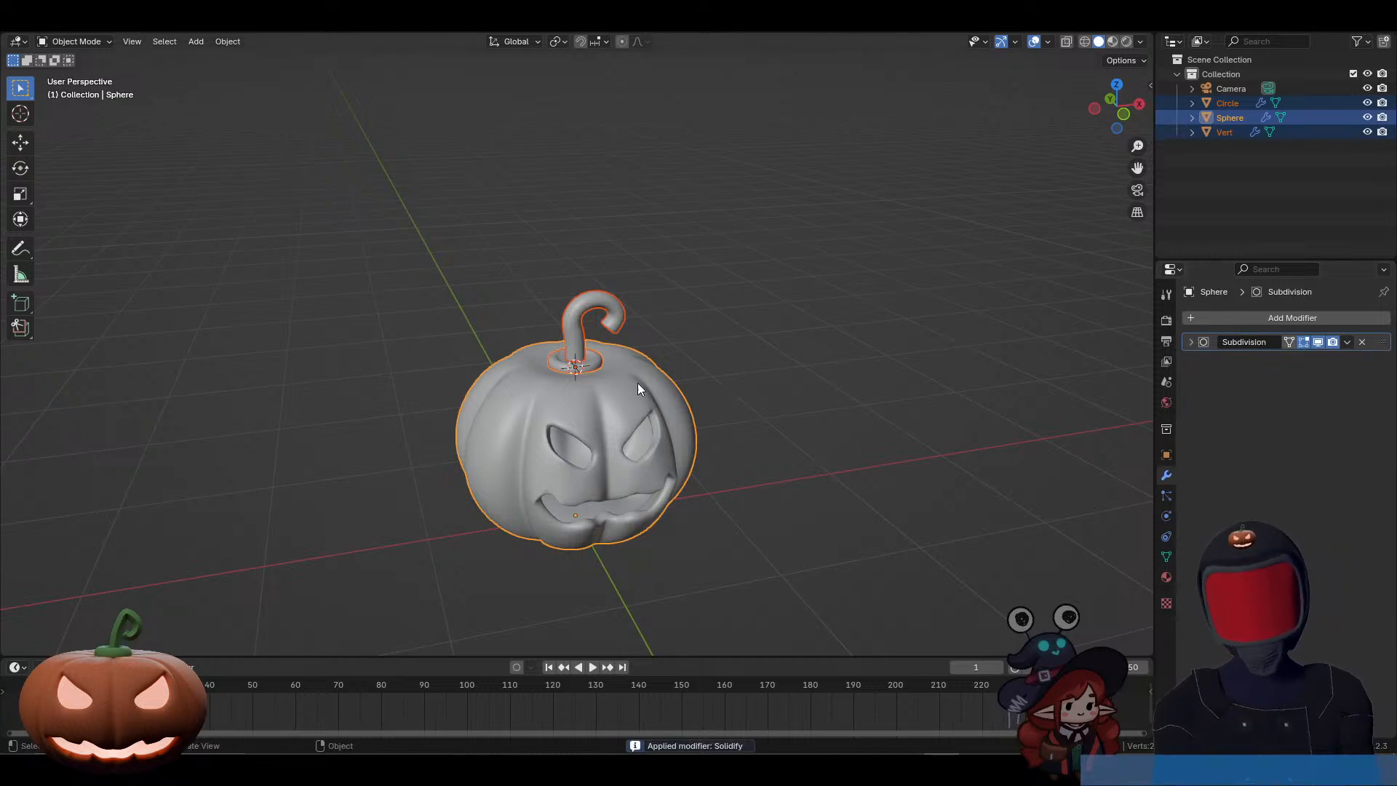
{"action": "key", "text": "ctrl+j"}
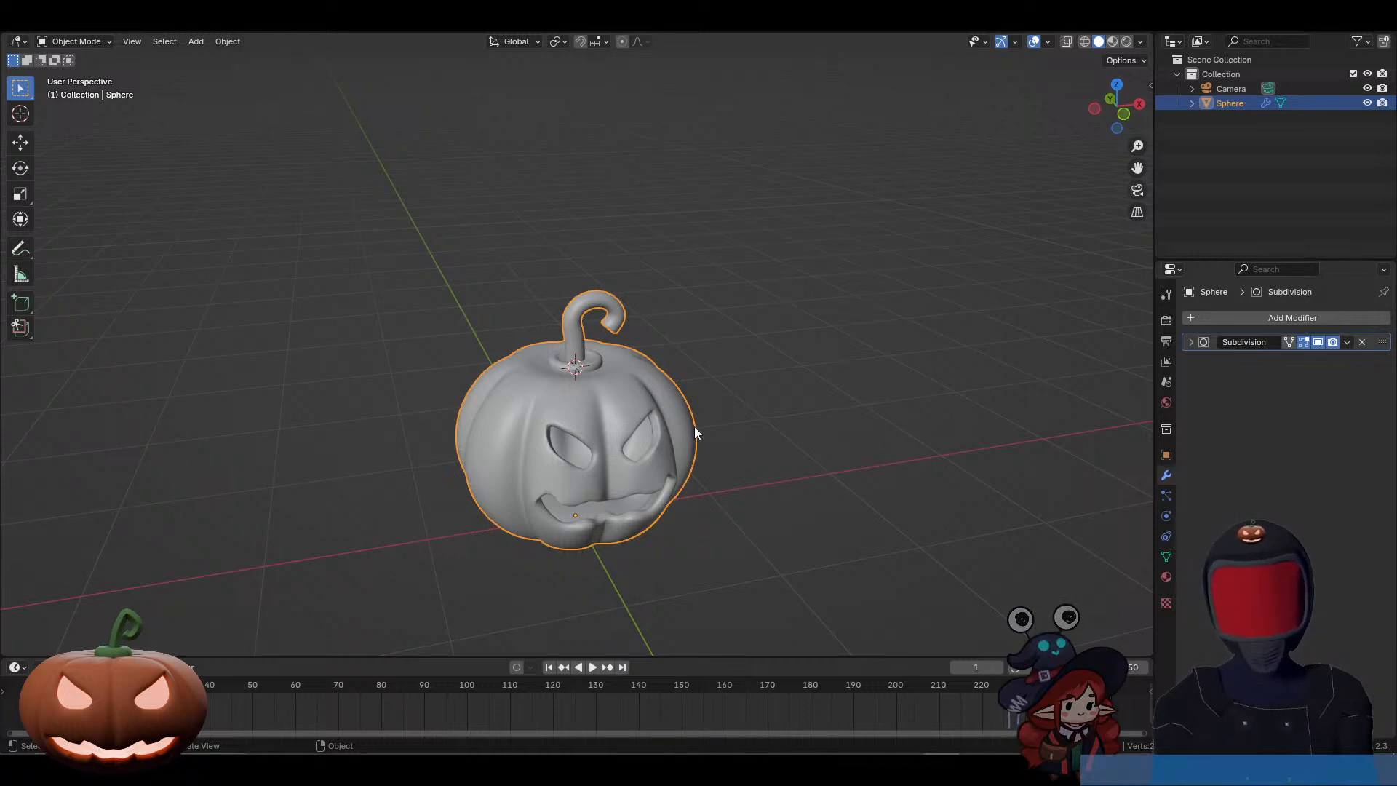
Step: Test-move the joined pumpkin without keeping the move, and inspect its combined mesh in Edit Mode
{"action": "key", "text": "g"}
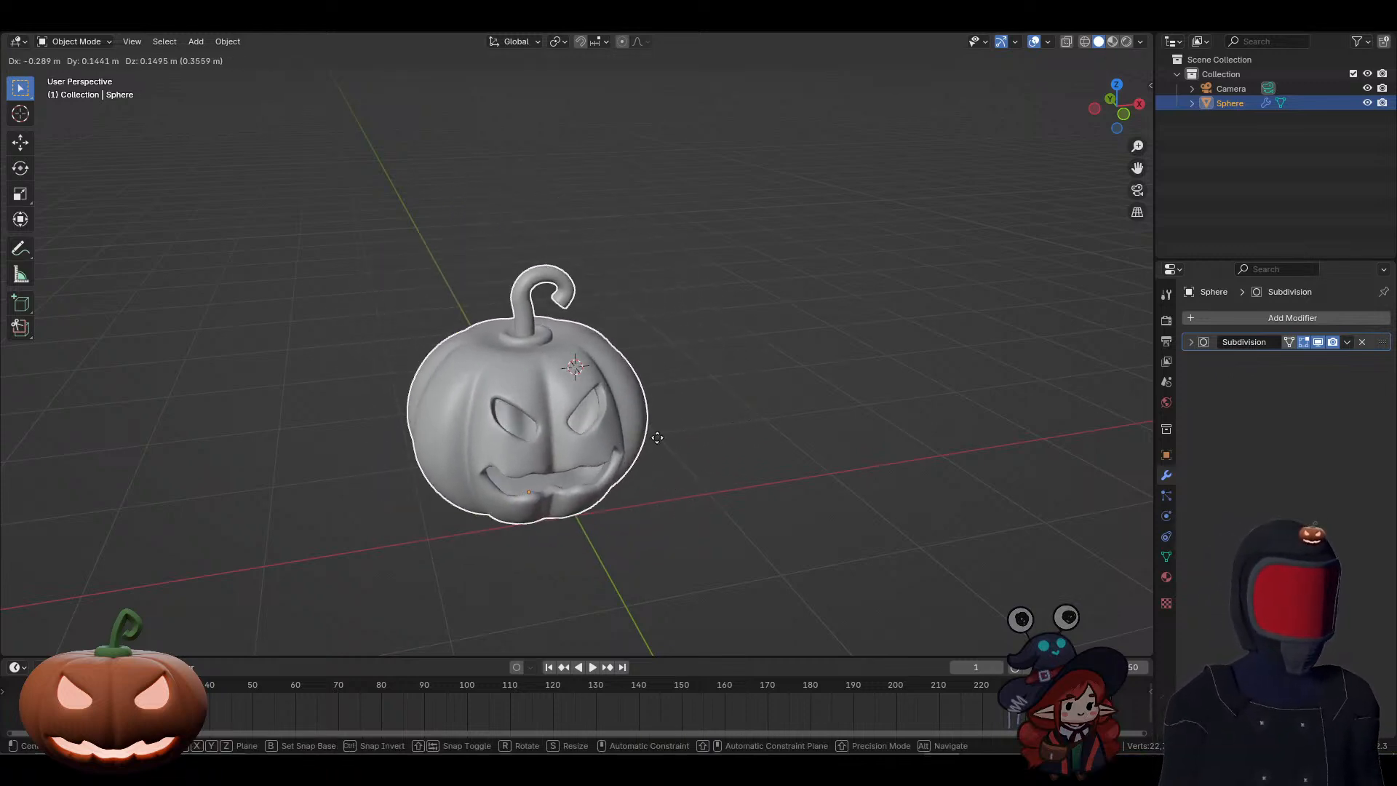
{"action": "left_click", "coordinate": [702, 461]}
{"action": "key", "text": "Tab"}
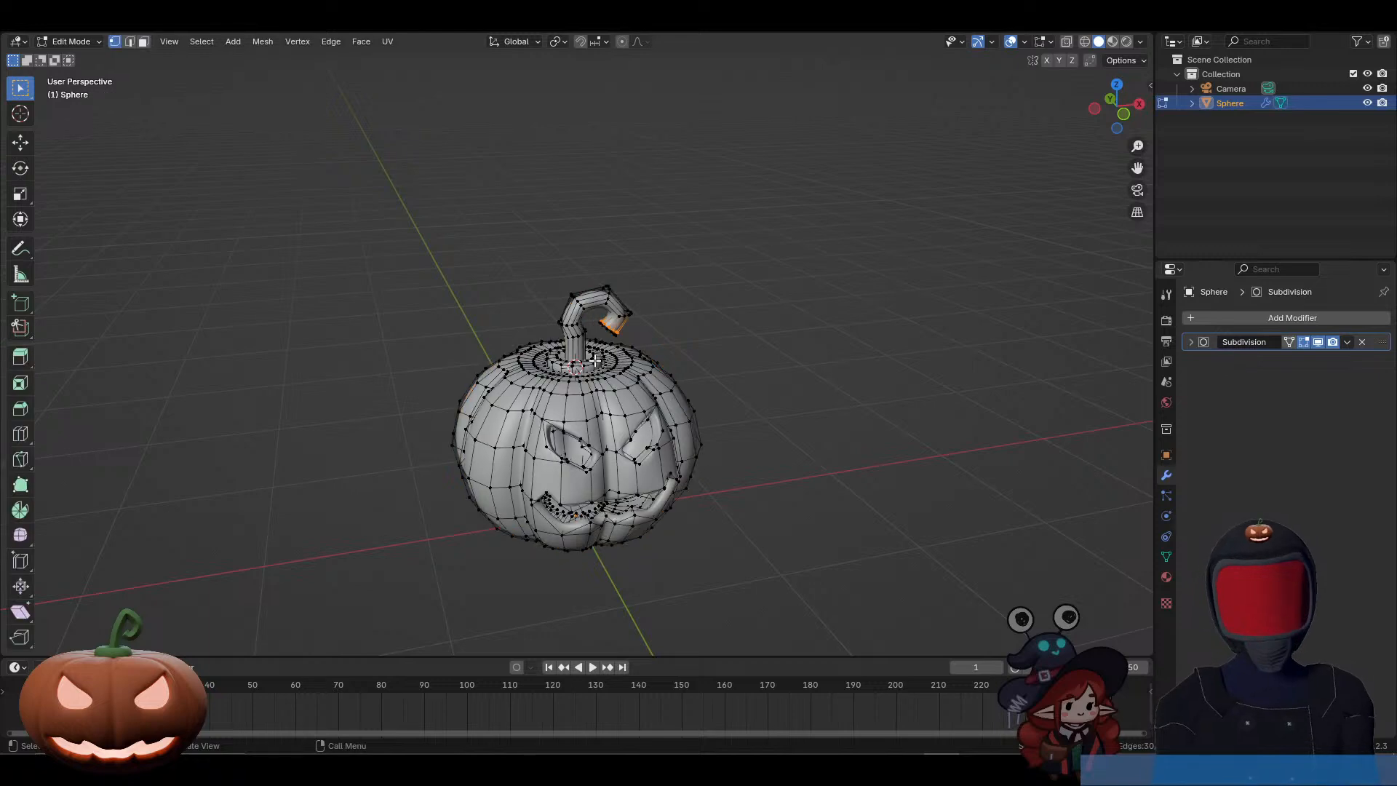
{"action": "key", "text": "Tab"}
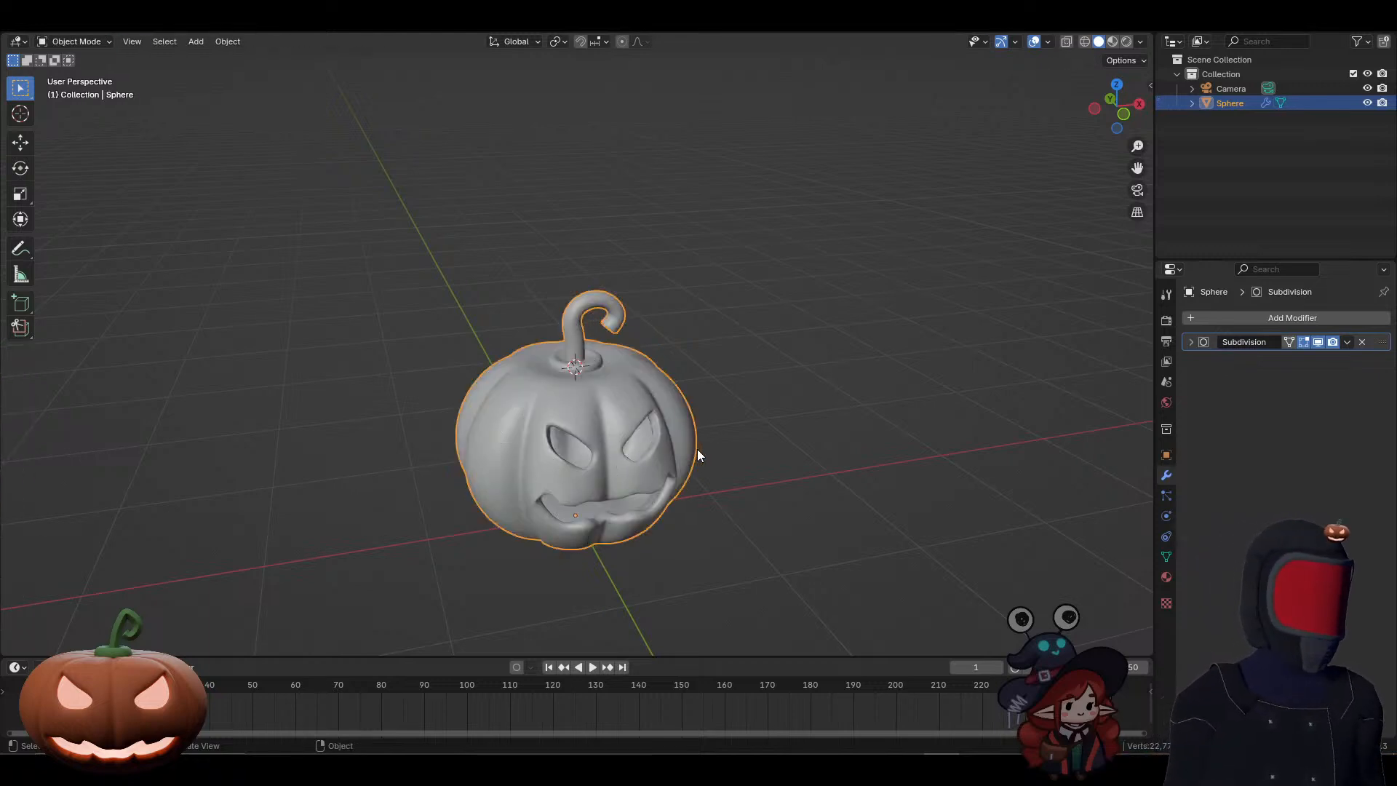
Step: Undo the join of the stem parts with the pumpkin body and the application of the body's Solidify modifier
{"action": "middle_click_drag", "start_coordinate": [697, 448], "coordinate": [674, 458]}
{"action": "key", "text": "Tab"}
{"action": "key", "text": "Tab"}
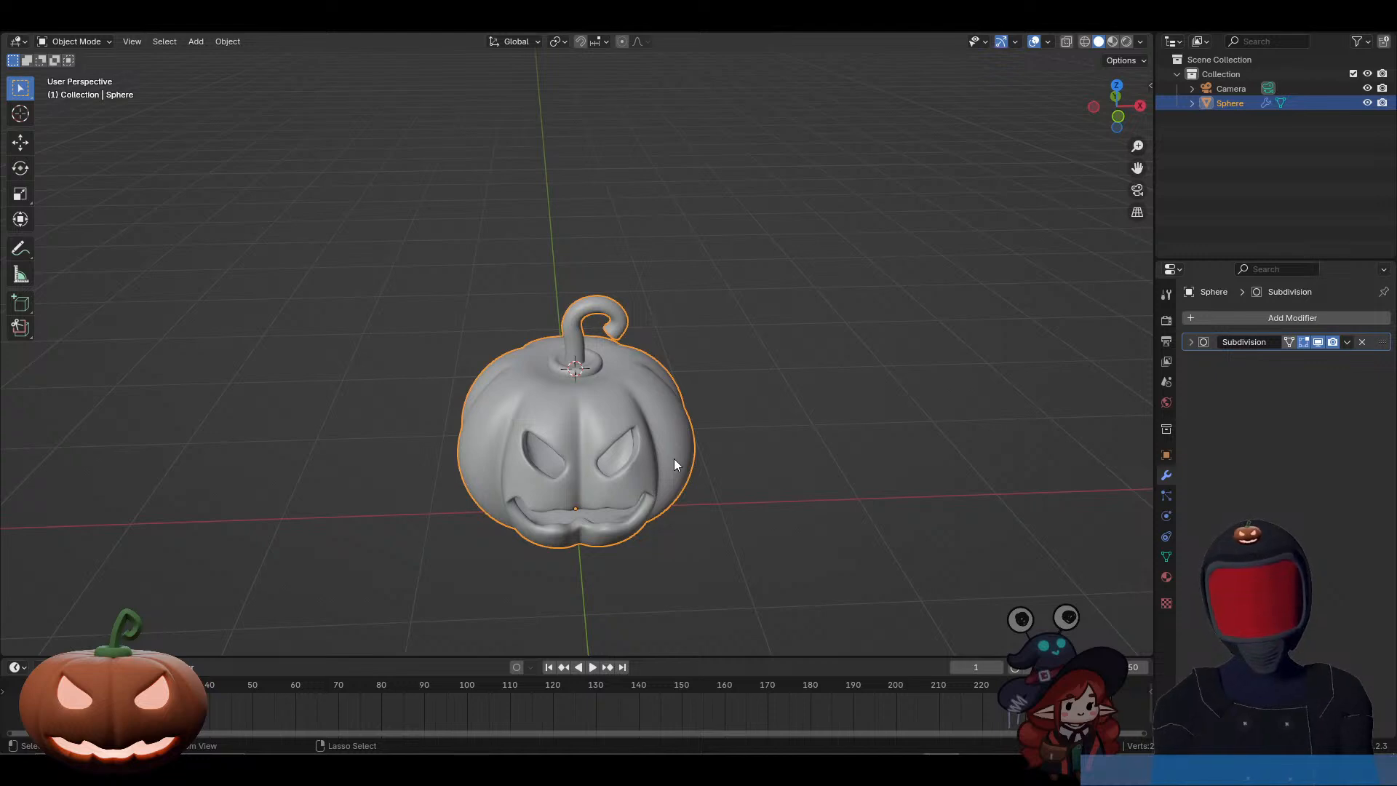
{"action": "key", "text": "ctrl+z"}
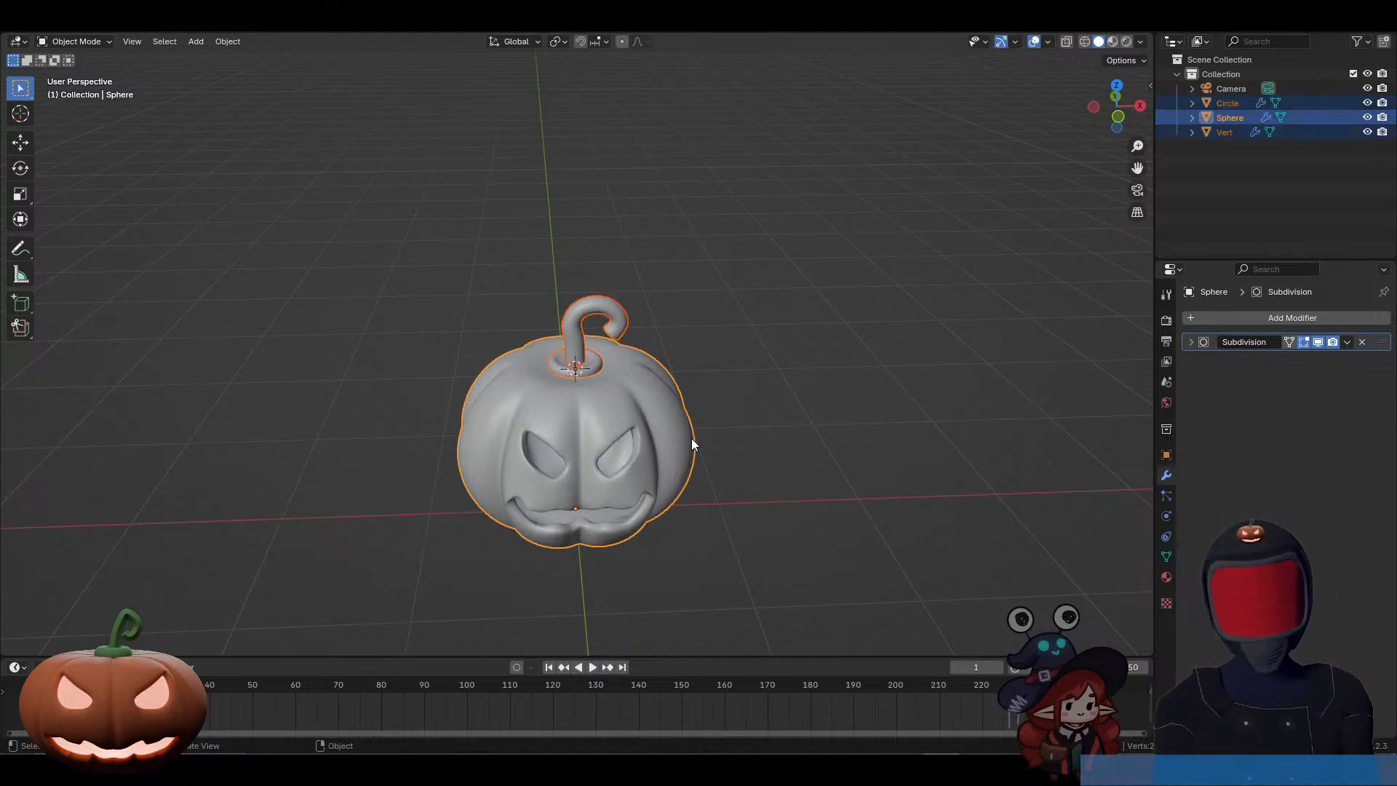
{"action": "middle_click_drag", "start_coordinate": [692, 438], "coordinate": [659, 430]}
{"action": "key", "text": "ctrl+z"}
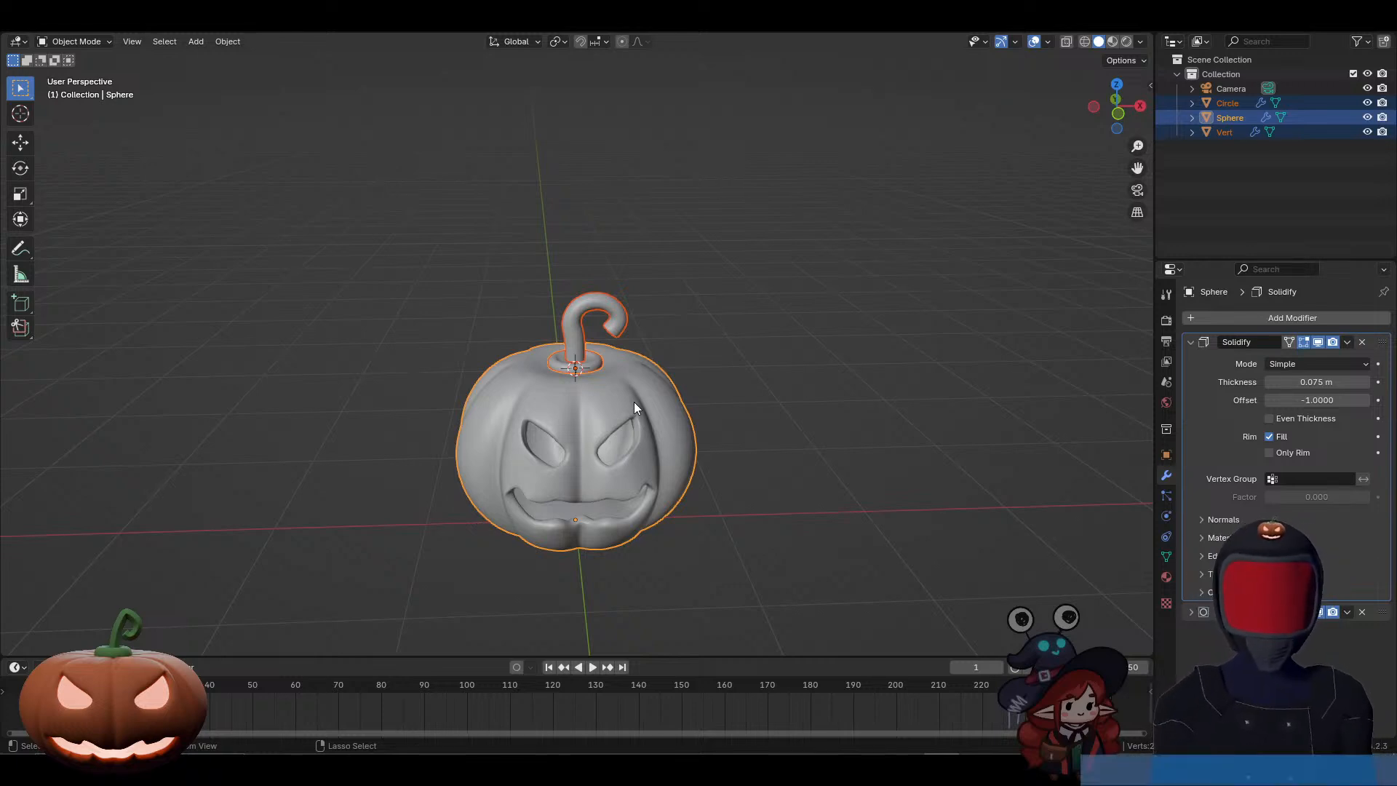
Step: Parent the stem and stem base to the pumpkin body as Object, and test-move the body without keeping the move
{"action": "right_click", "coordinate": [635, 402]}
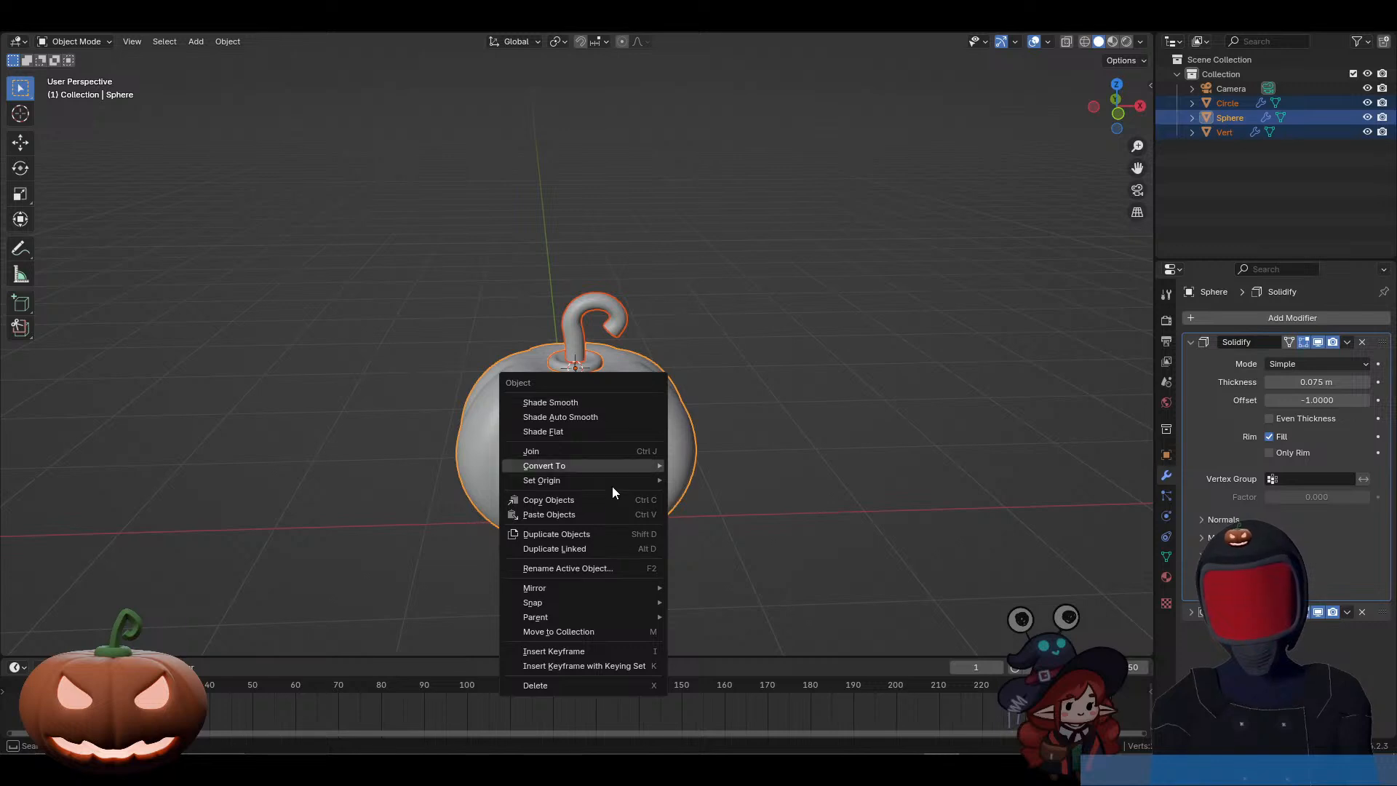
{"action": "key", "text": "ctrl+p"}
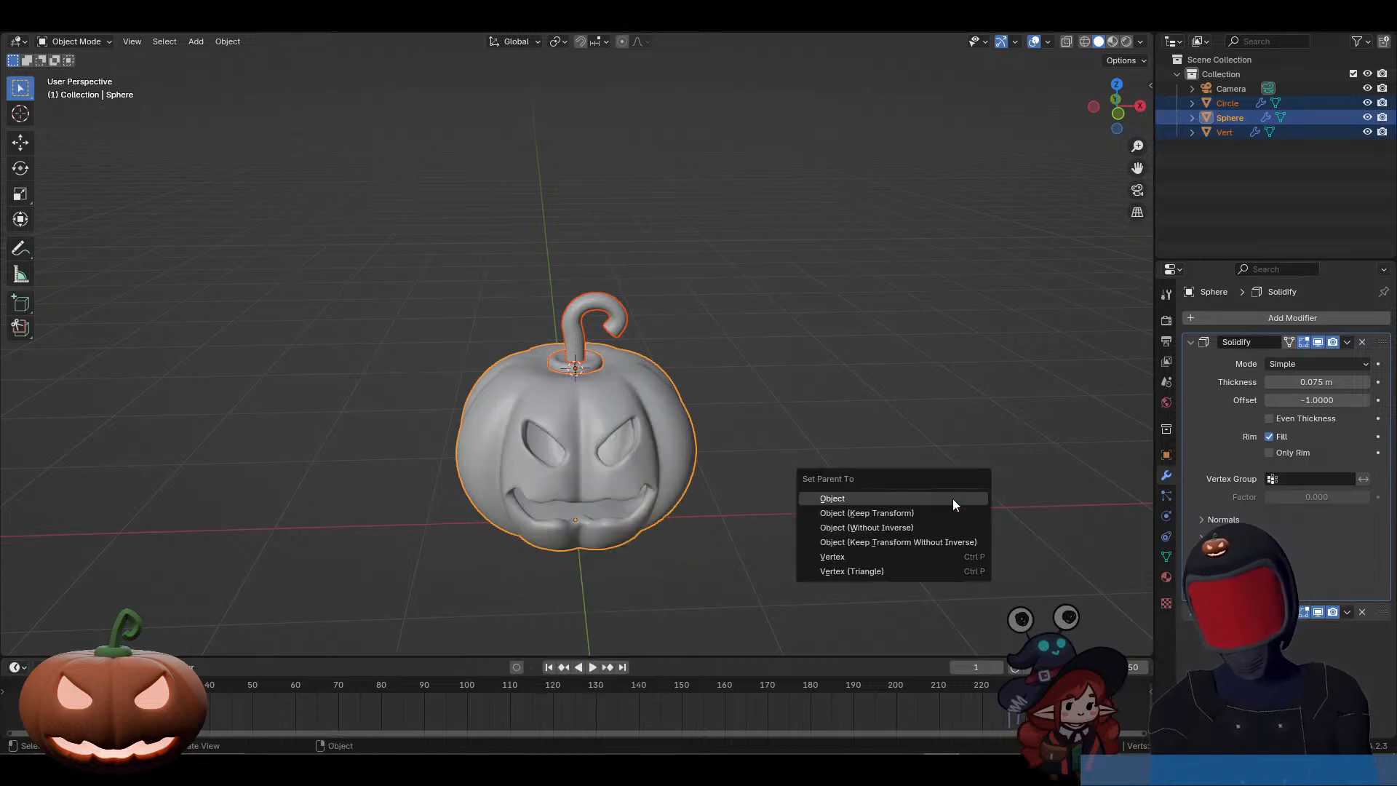
{"action": "left_click", "coordinate": [953, 499]}
{"action": "left_click", "coordinate": [610, 422]}
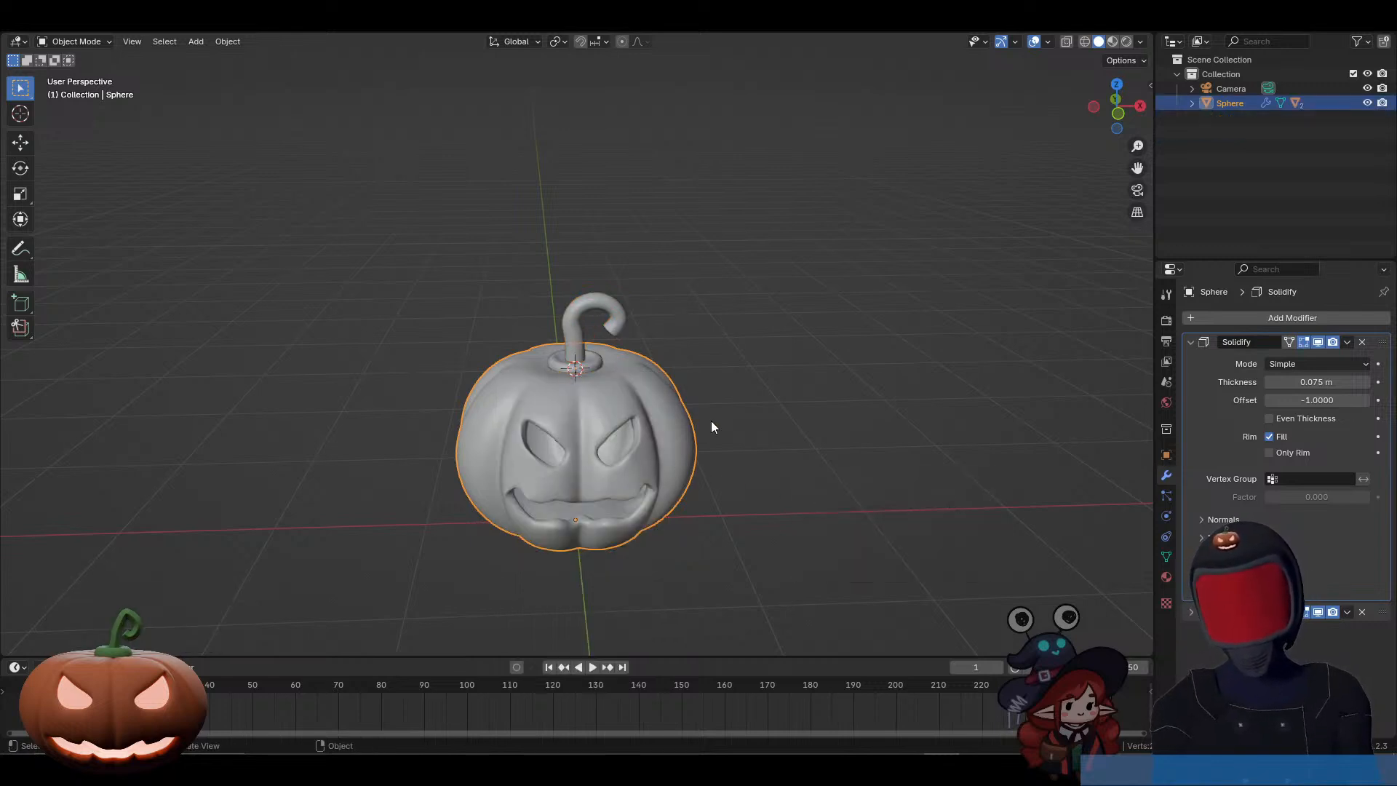
{"action": "key", "text": "g"}
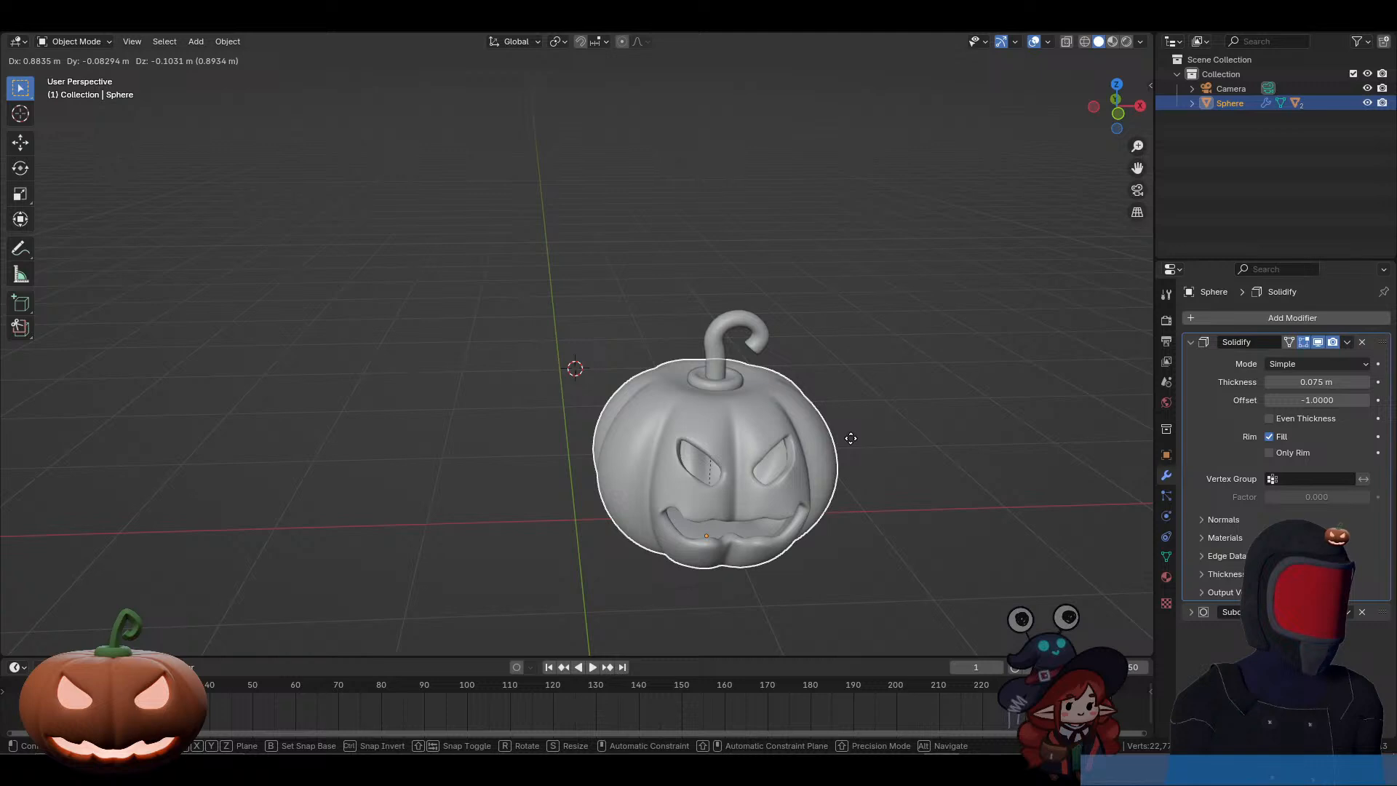
{"action": "right_click", "coordinate": [728, 441]}
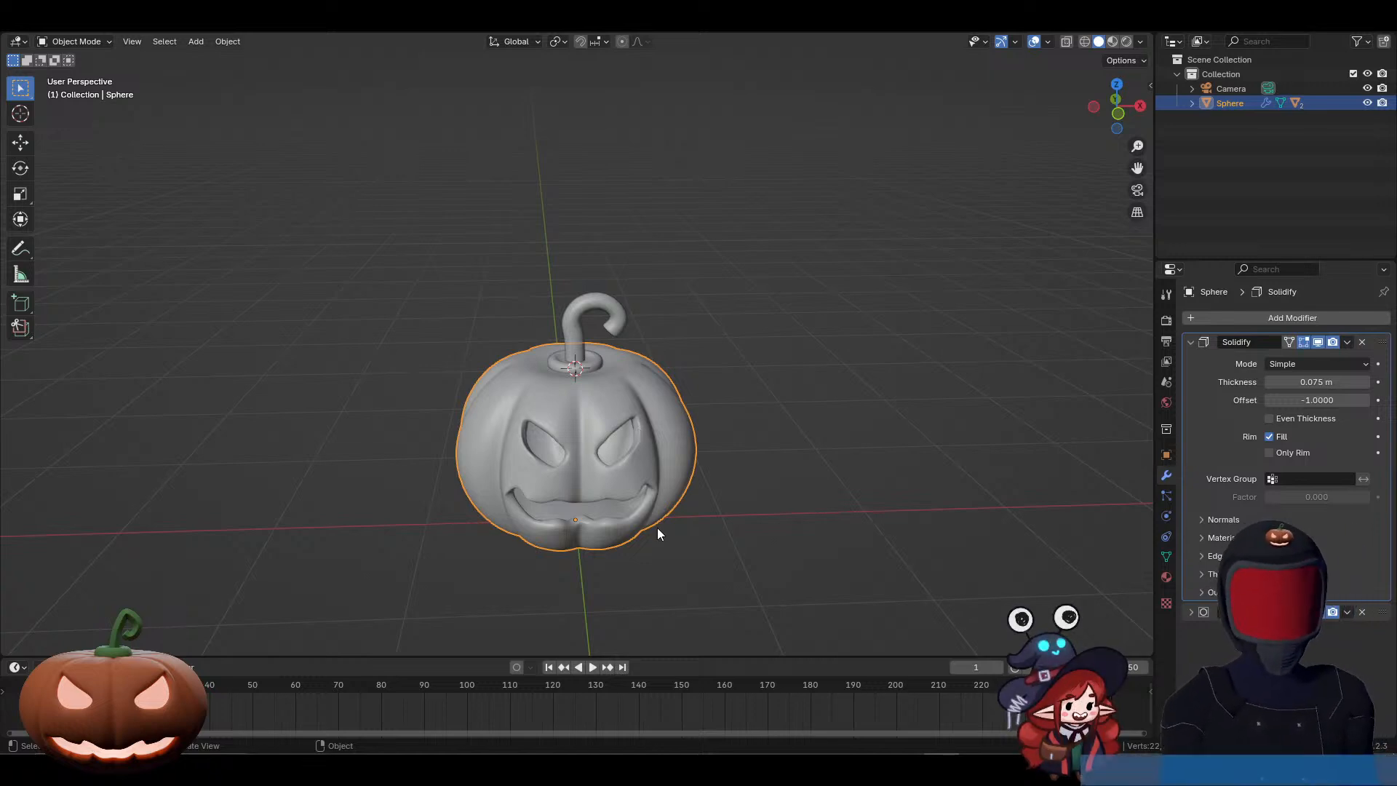
Step: Display the pumpkin in Material Preview shading and switch to the Shading workspace with the carved face in view
{"action": "left_click", "coordinate": [1111, 45]}
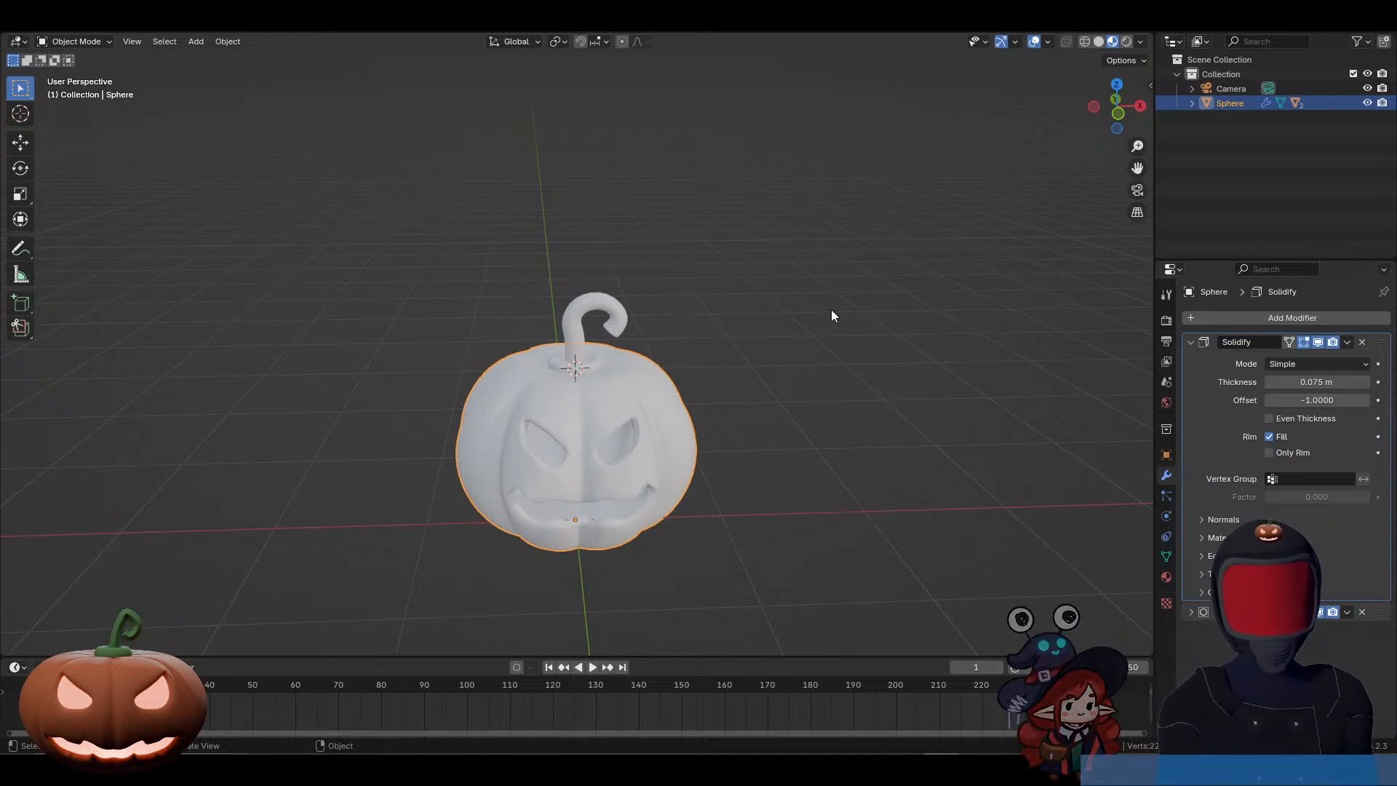
{"action": "mouse_move", "coordinate": [451, 385]}
{"action": "middle_mouse_down"}
{"action": "mouse_move", "coordinate": [550, 390]}
{"action": "mouse_move", "coordinate": [459, 389]}
{"action": "middle_mouse_up"}
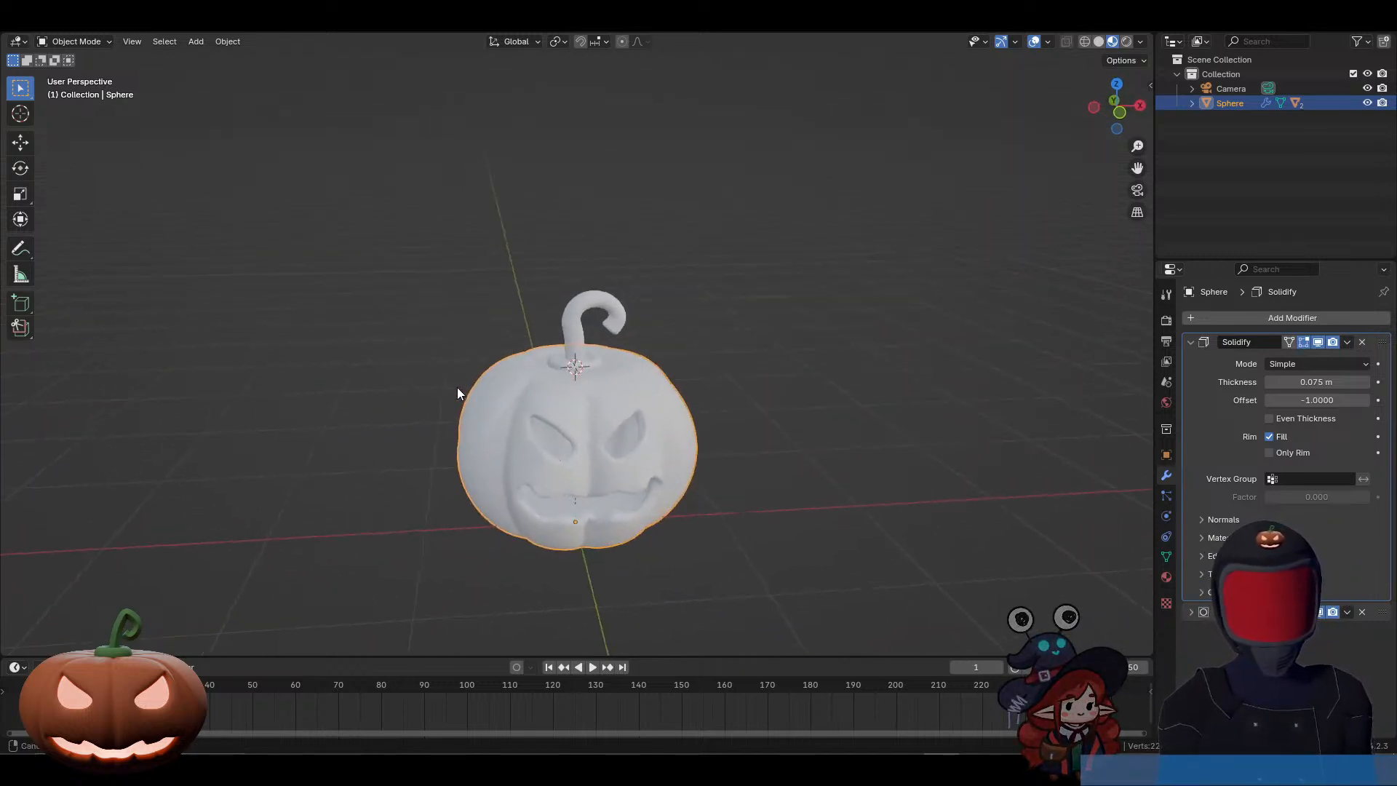
{"action": "left_click", "coordinate": [1167, 578]}
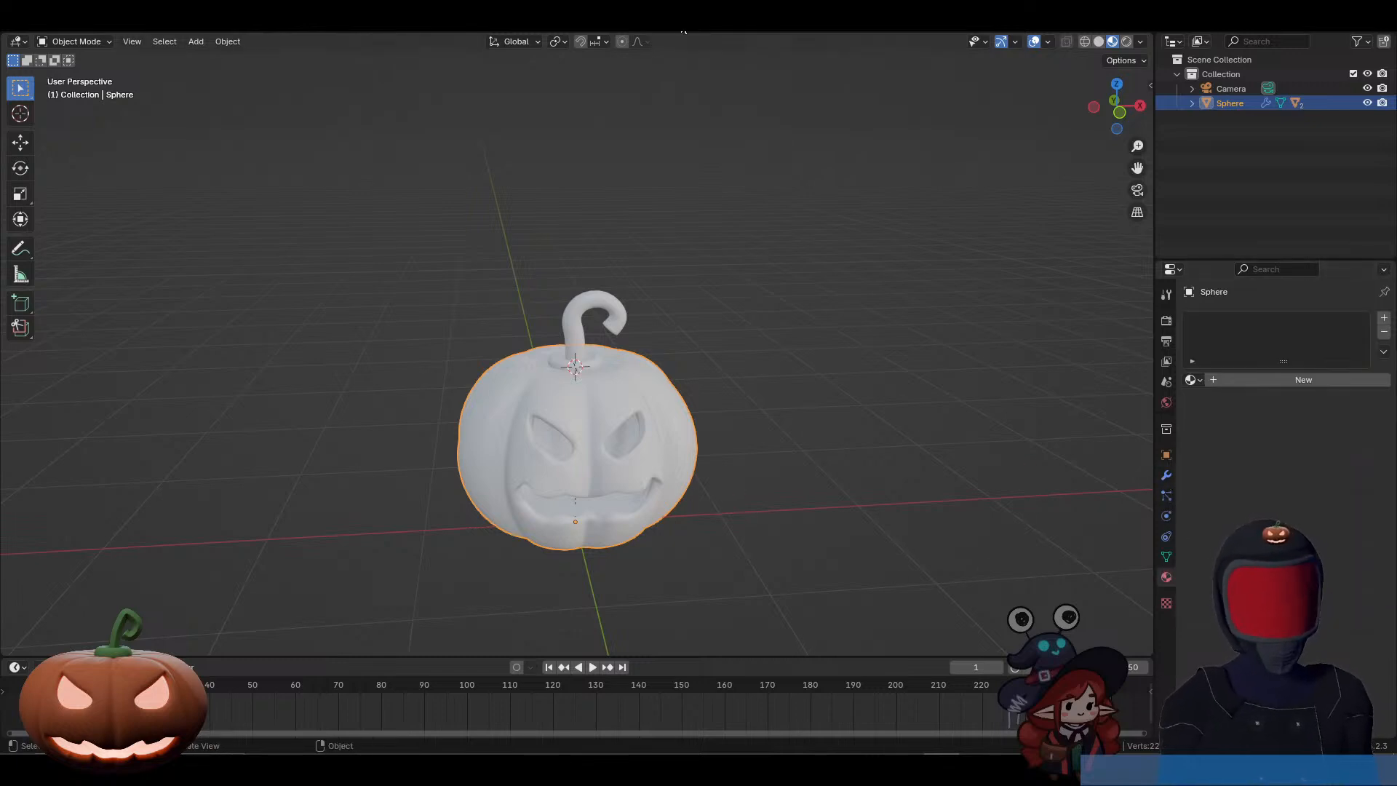
{"action": "left_click", "coordinate": [478, 32]}
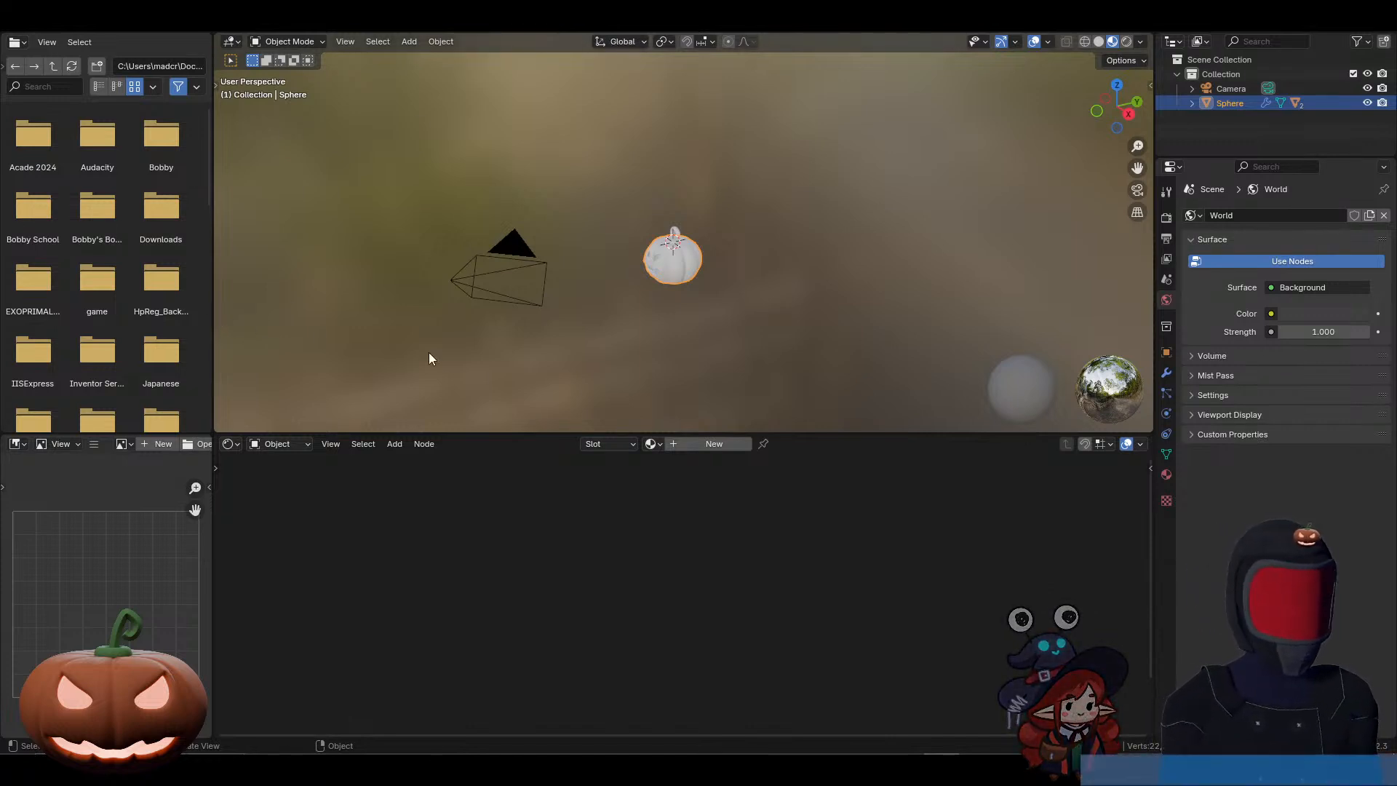
{"action": "middle_click_drag", "start_coordinate": [692, 305], "coordinate": [763, 305]}
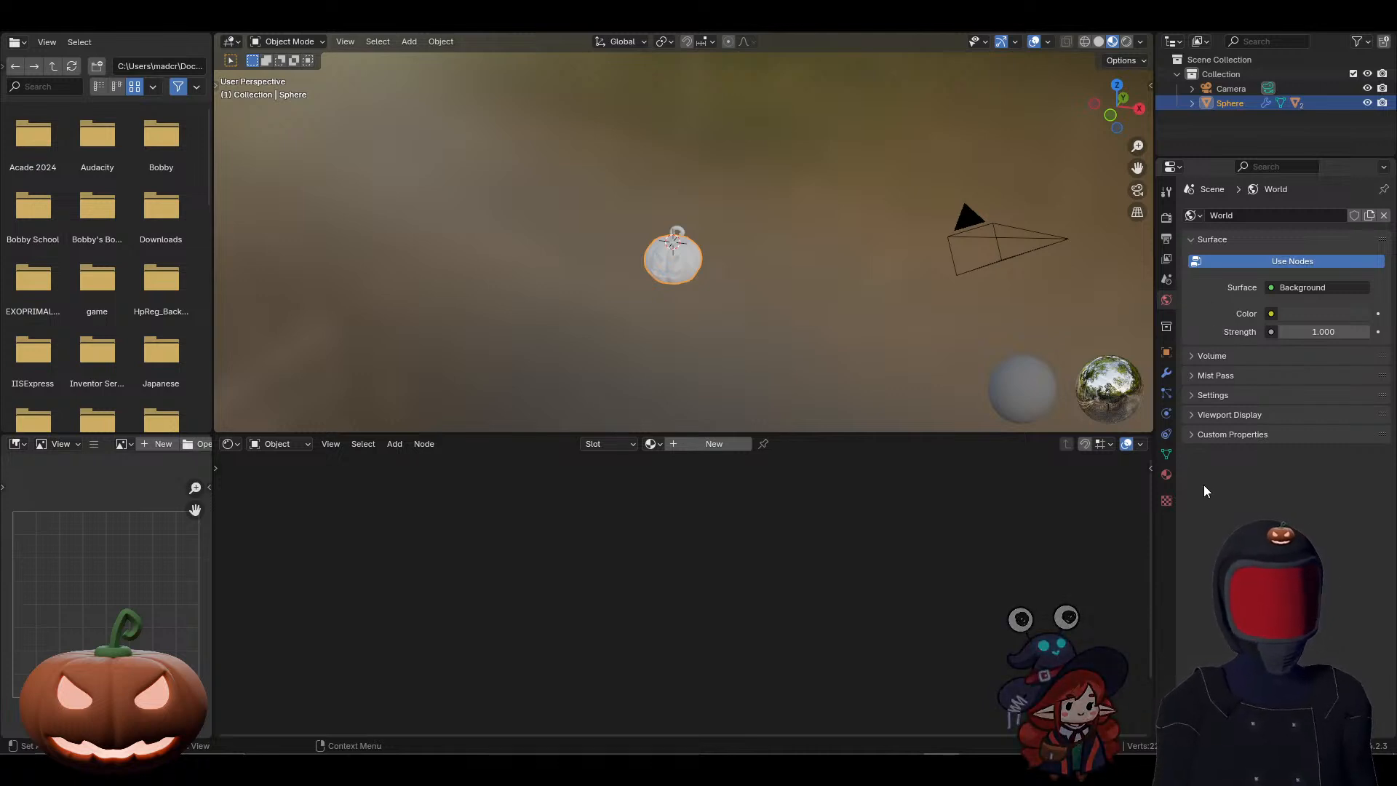
{"action": "scroll", "coordinate": [923, 368], "scroll_direction": "up", "scroll_amount": 4}
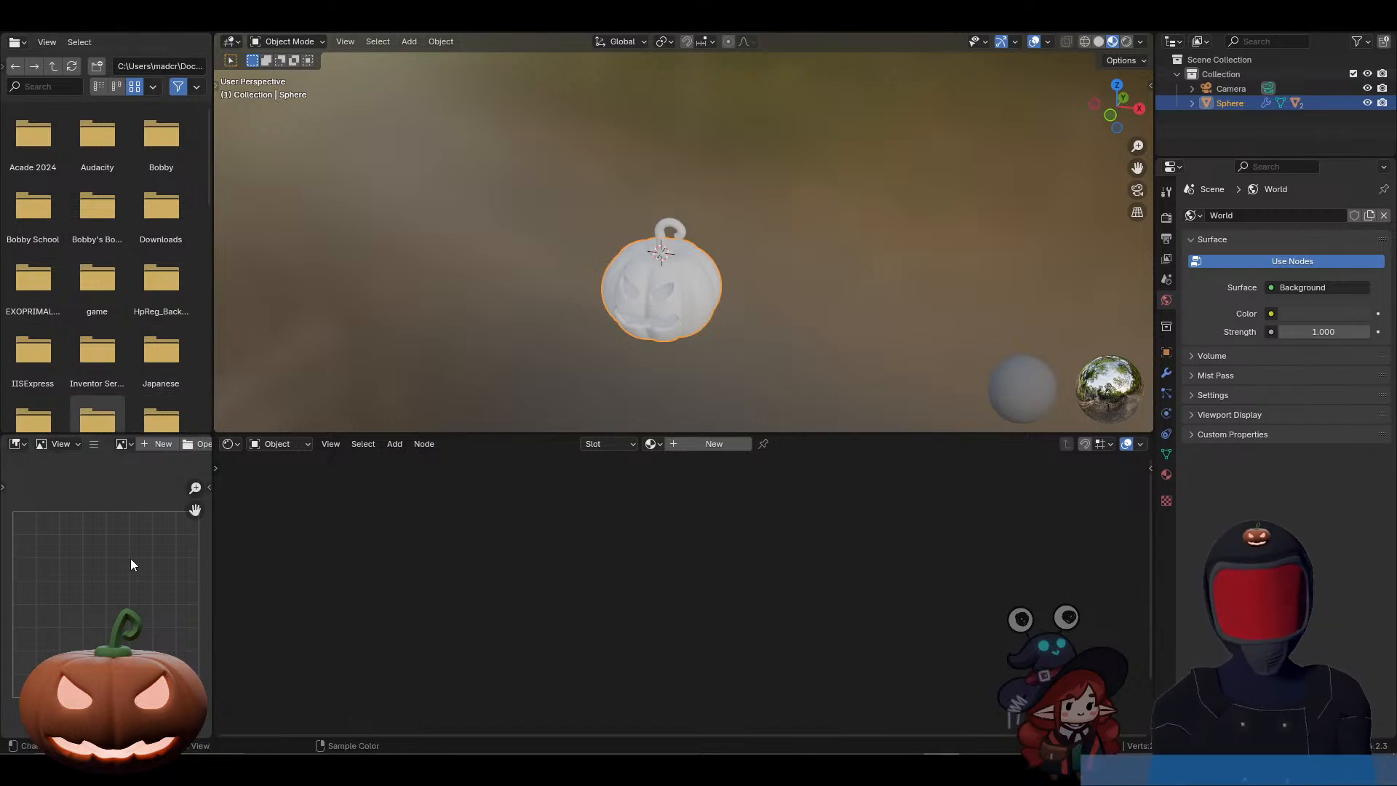
Step: Join the areas so the 3D viewport replaces the file browser and the shader editor replaces the image editor
{"action": "right_click", "coordinate": [215, 330]}
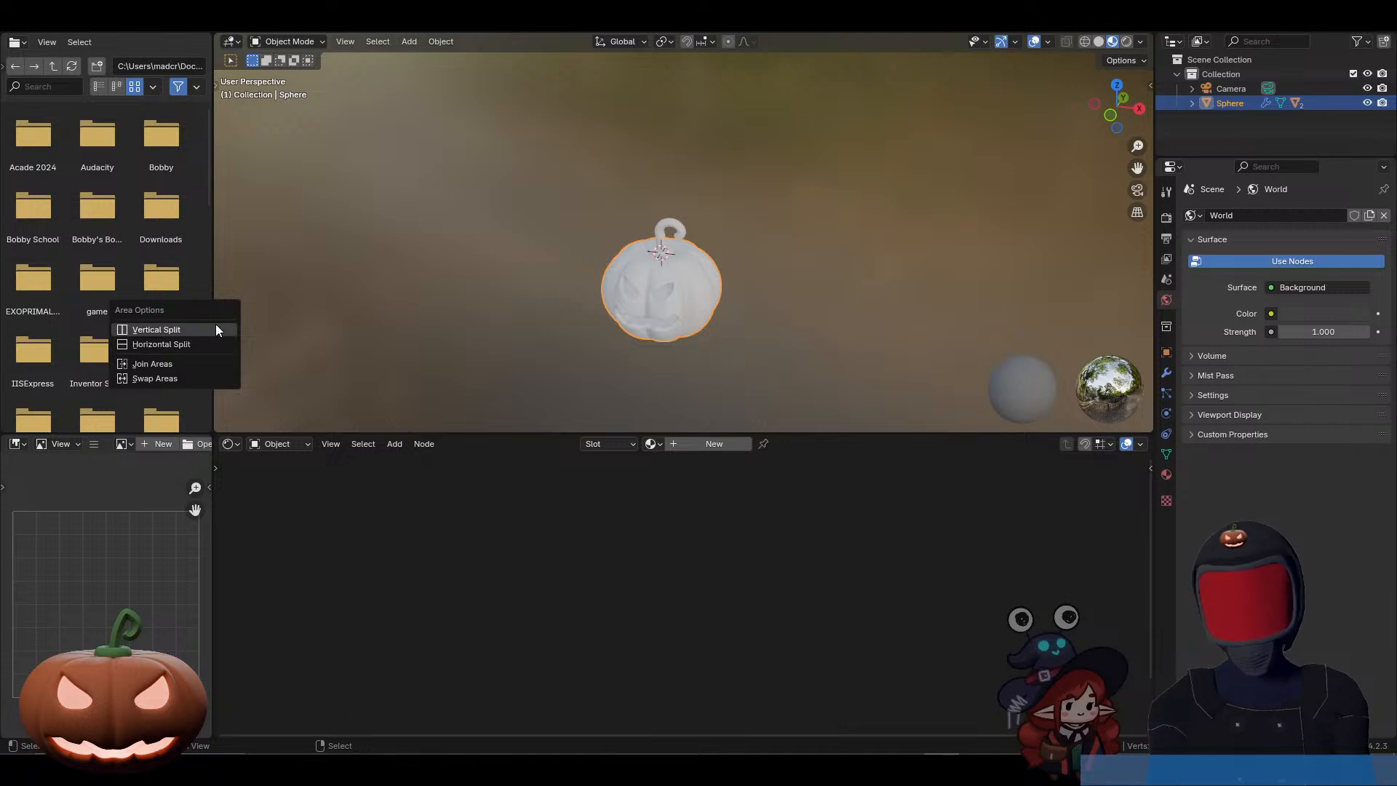
{"action": "right_click", "coordinate": [214, 360]}
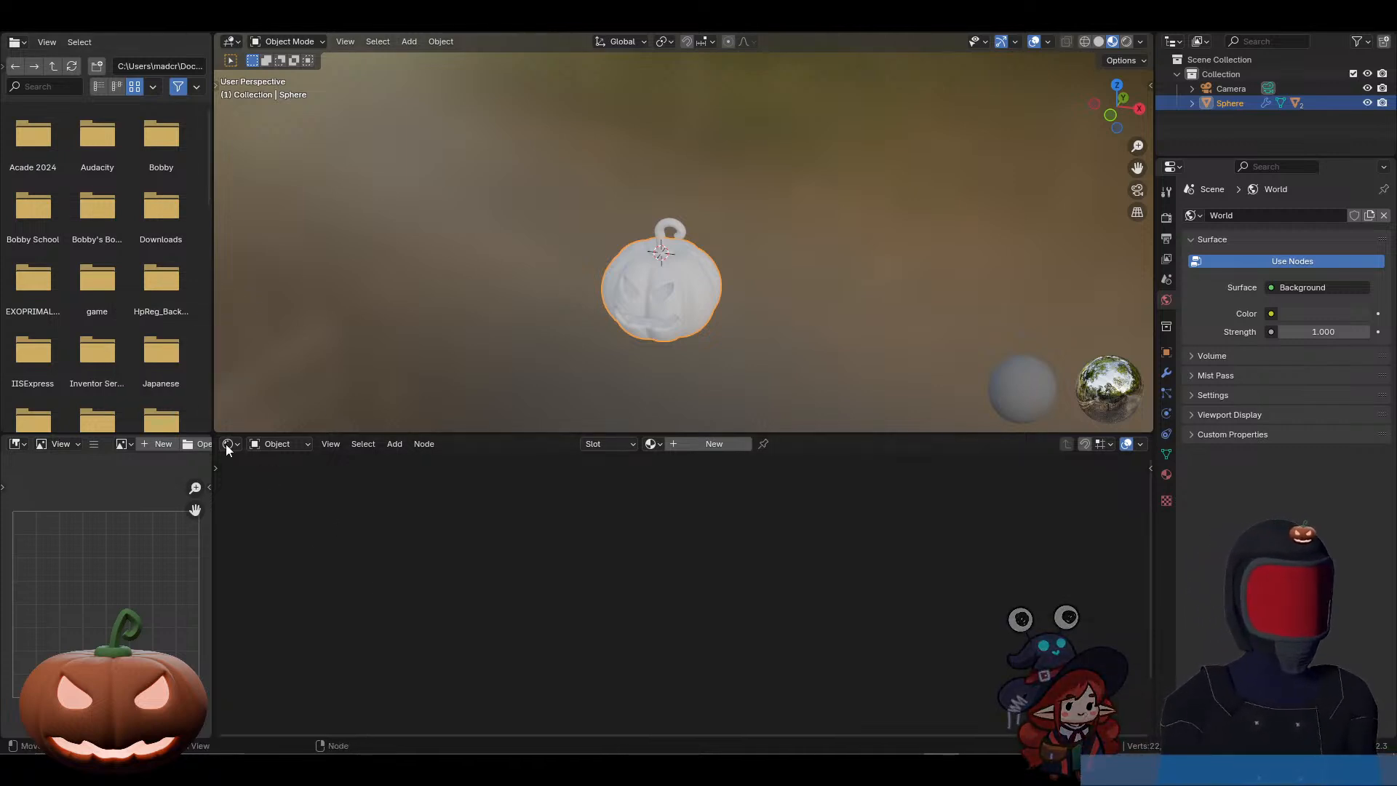
{"action": "right_click", "coordinate": [211, 376]}
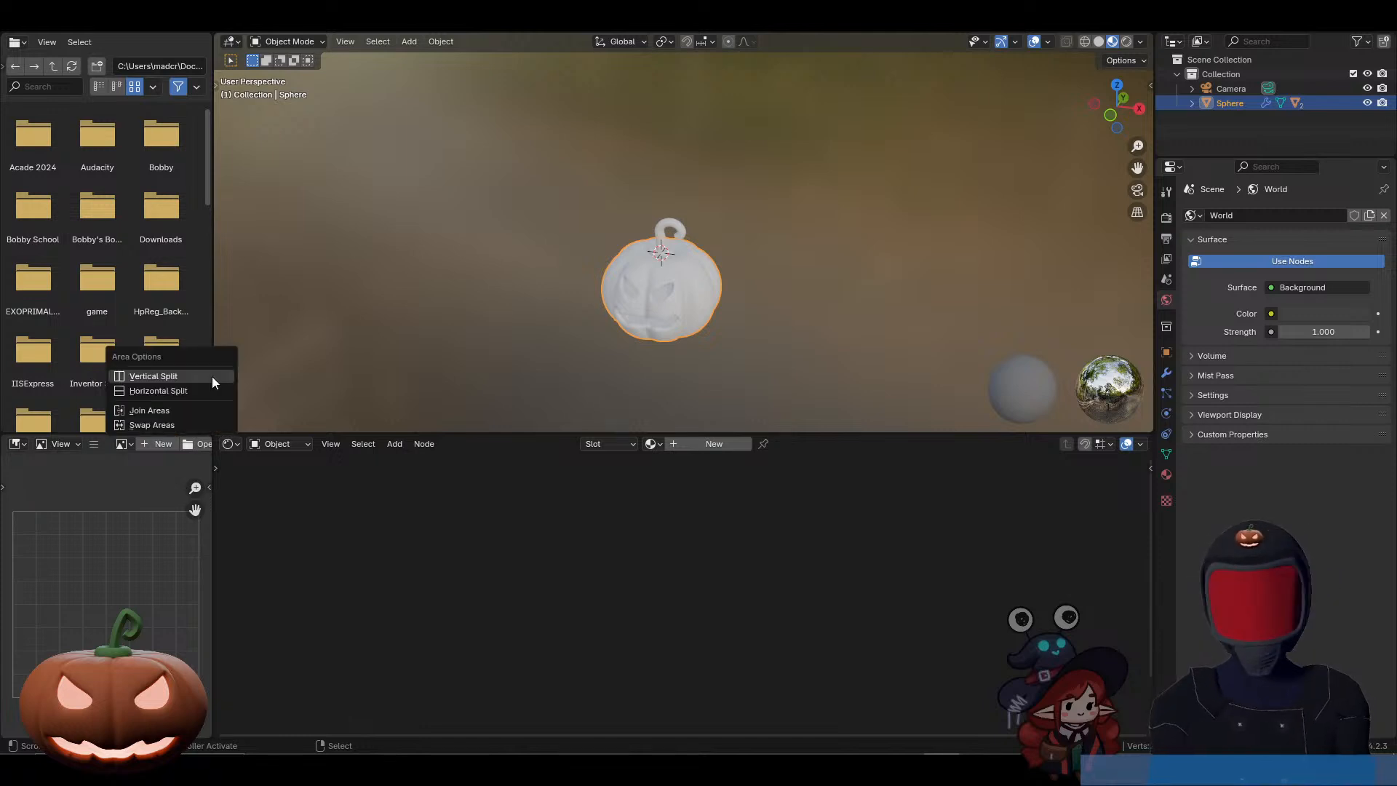
{"action": "left_click", "coordinate": [201, 412]}
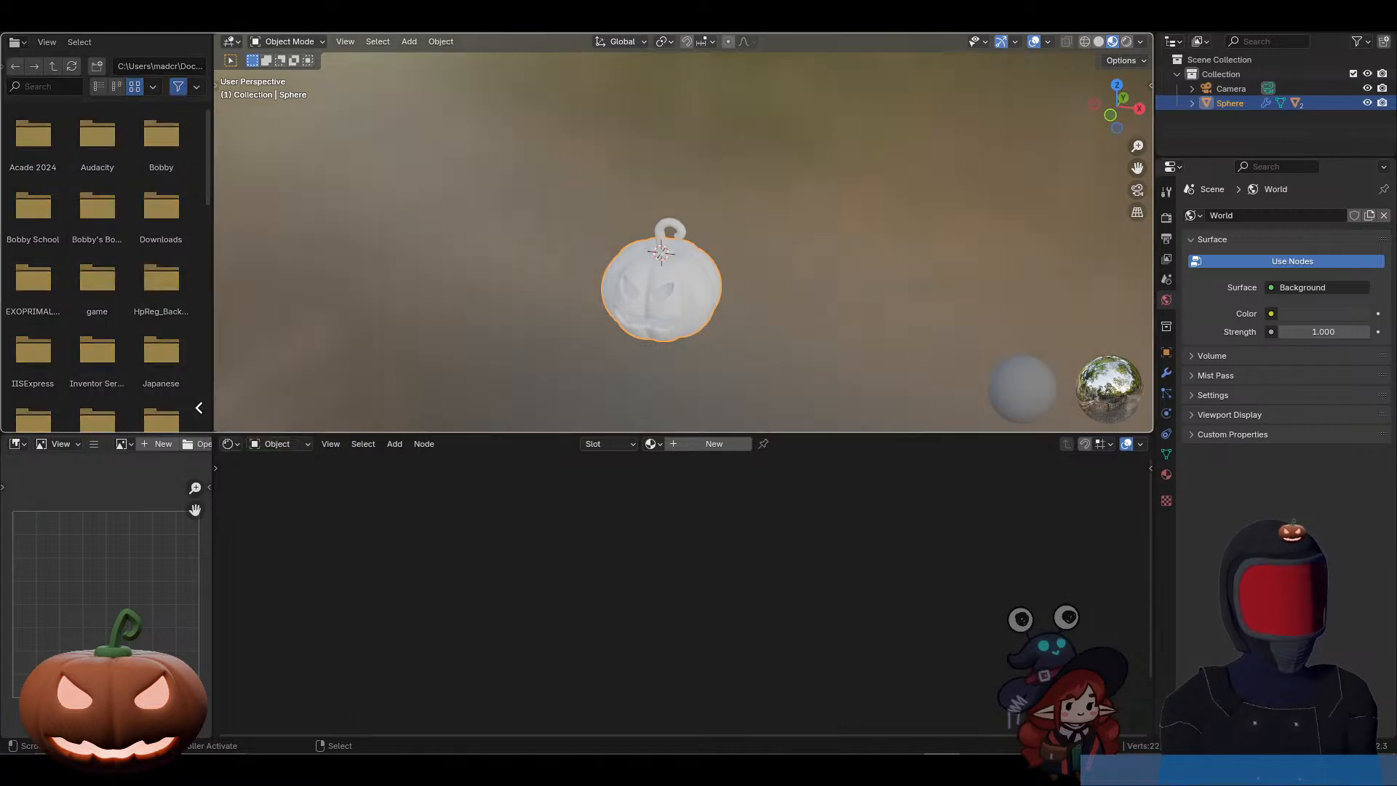
{"action": "left_click", "coordinate": [193, 413]}
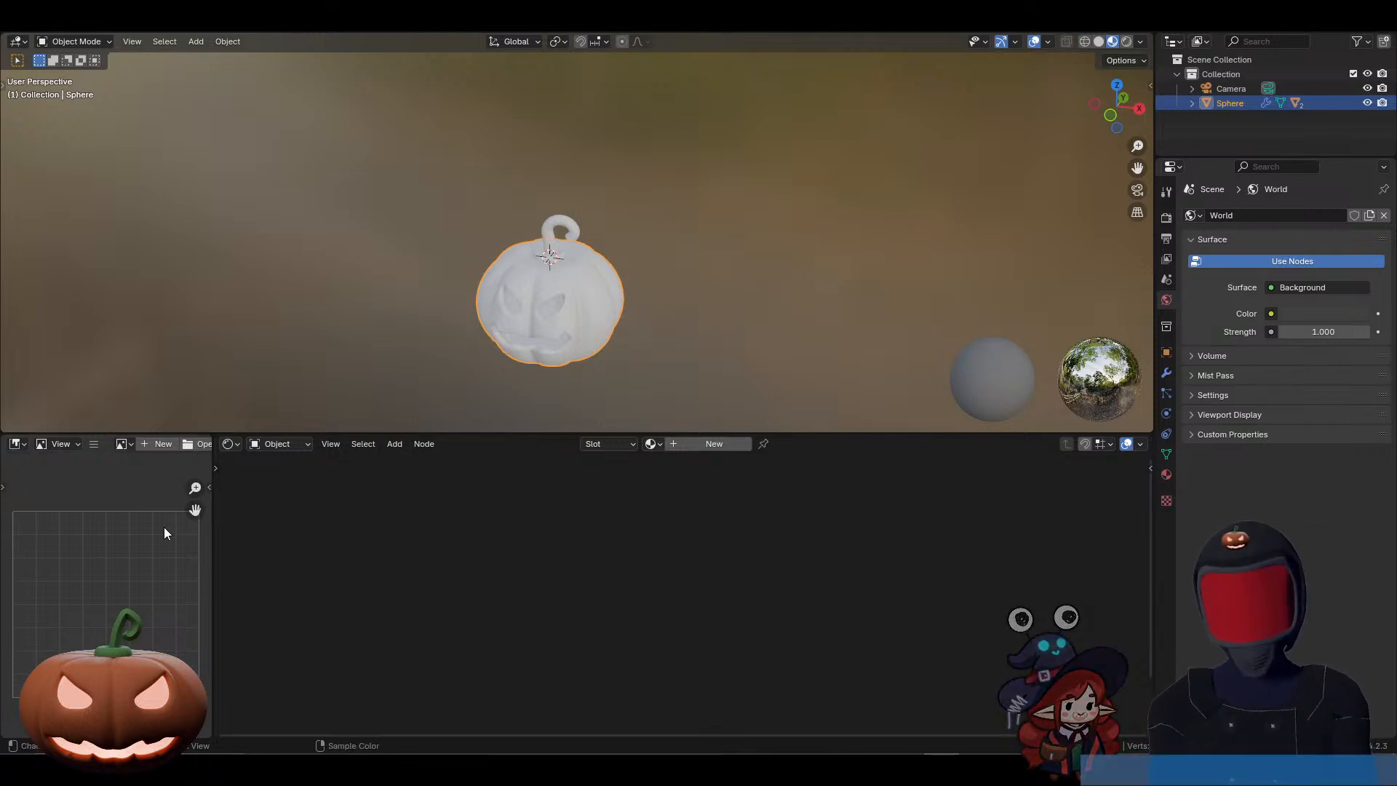
{"action": "right_click", "coordinate": [212, 546]}
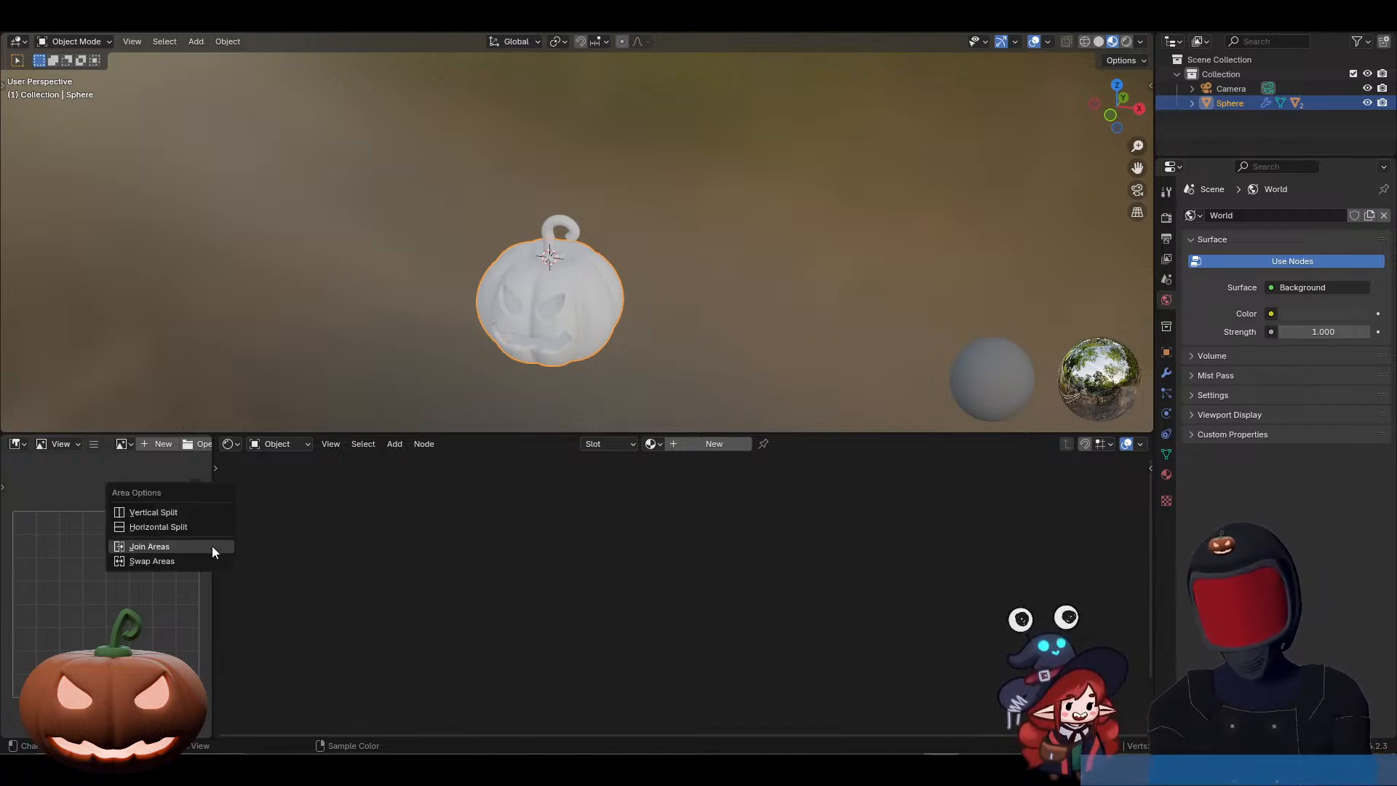
{"action": "left_click", "coordinate": [212, 546]}
{"action": "left_click", "coordinate": [188, 540]}
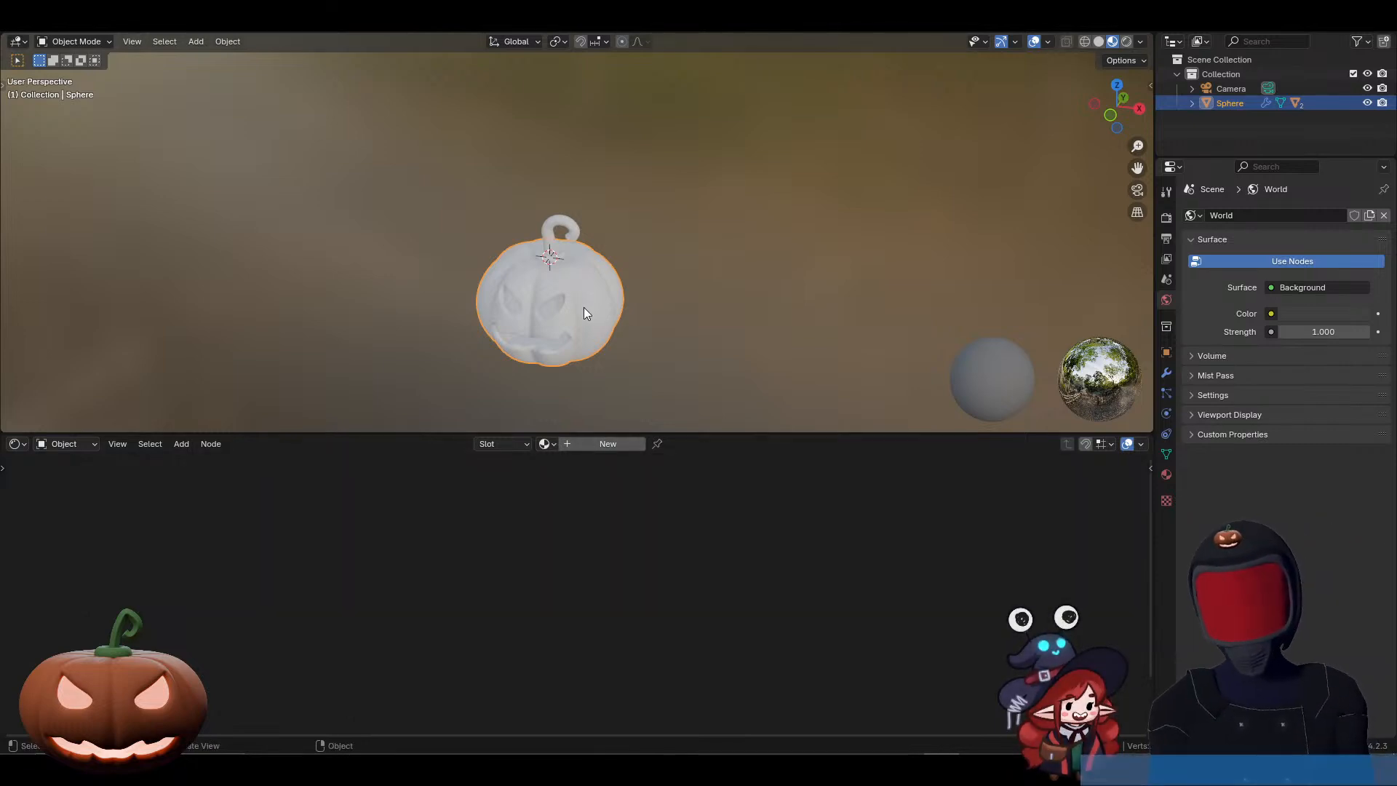
Step: Create a new material for the pumpkin body and set its base color to light orange
{"action": "middle_click_drag", "start_coordinate": [587, 336], "coordinate": [605, 311]}
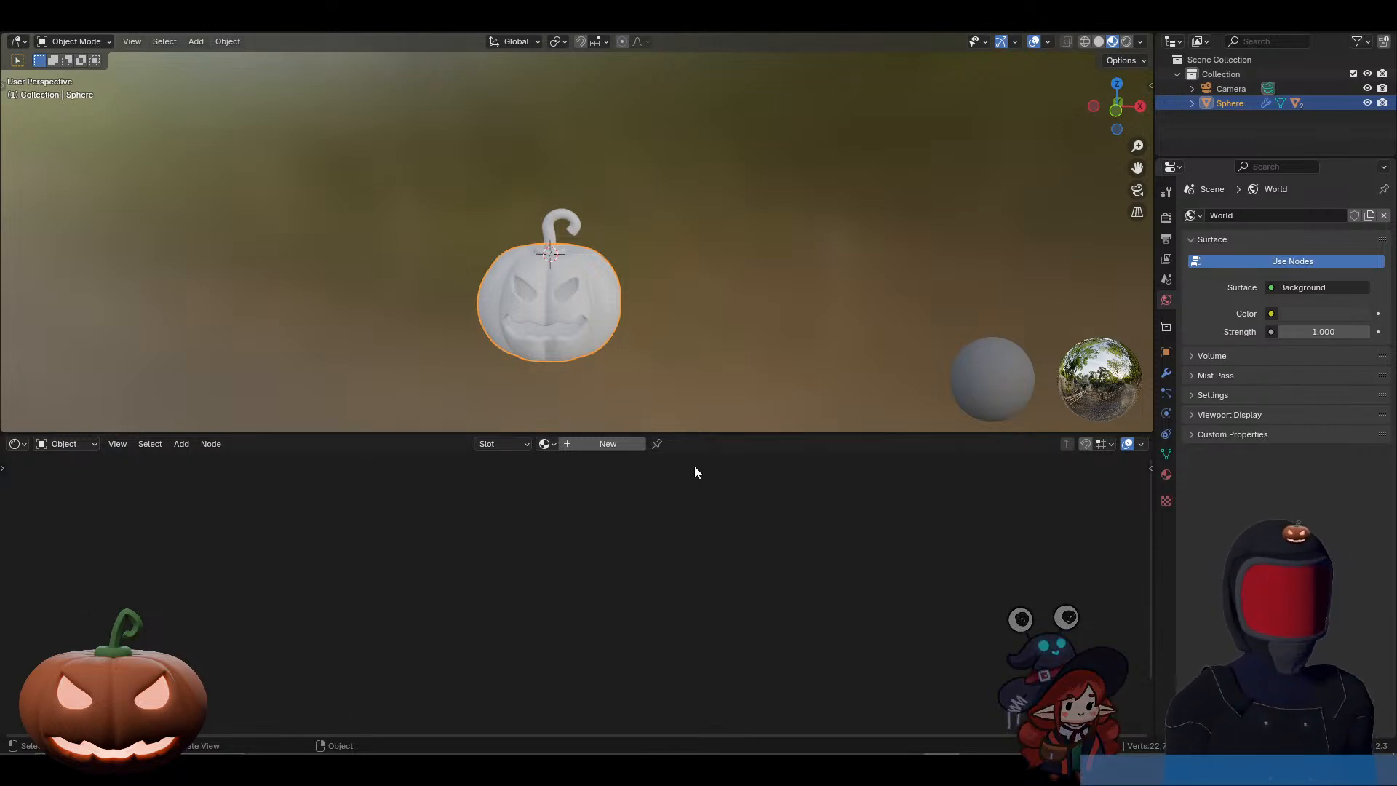
{"action": "left_click", "coordinate": [600, 443]}
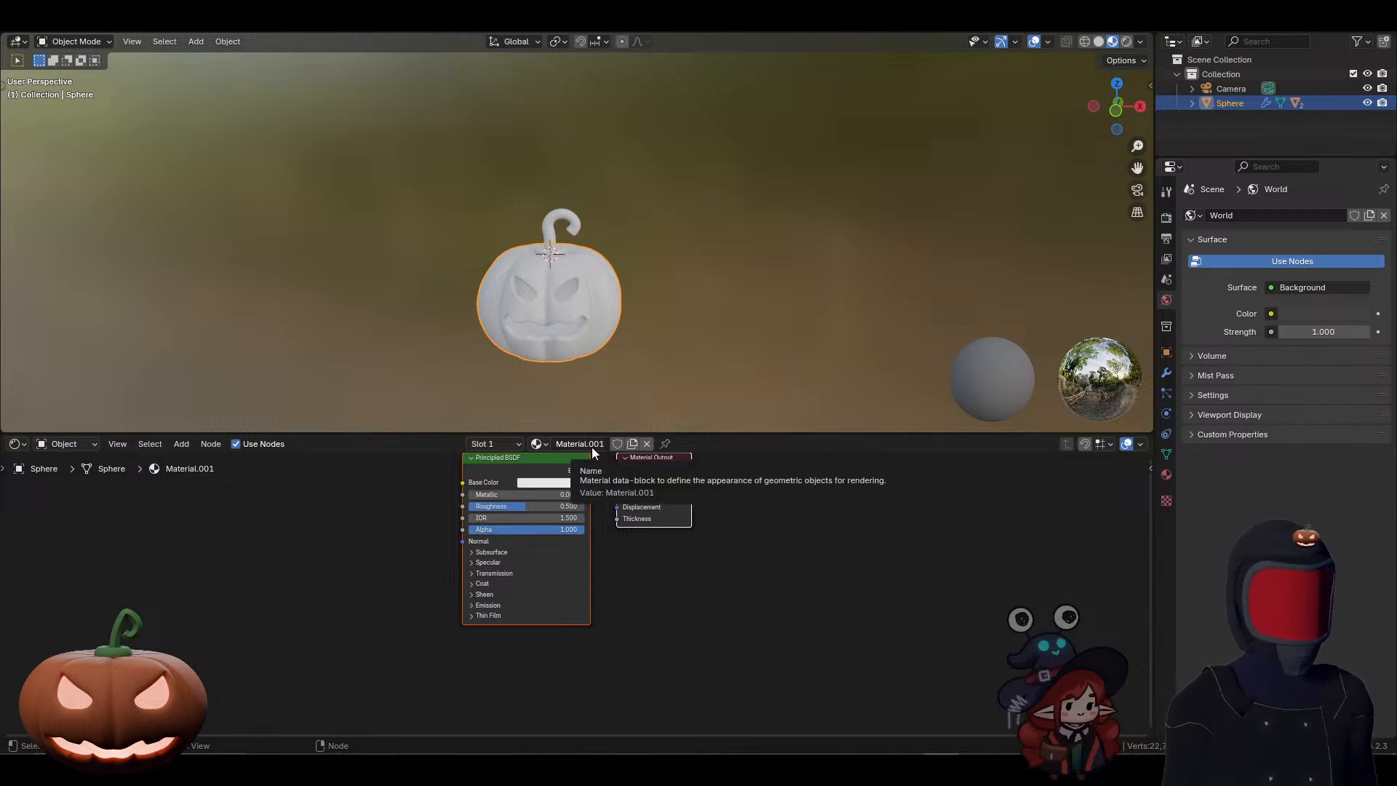
{"action": "middle_click_drag", "start_coordinate": [637, 550], "coordinate": [703, 641]}
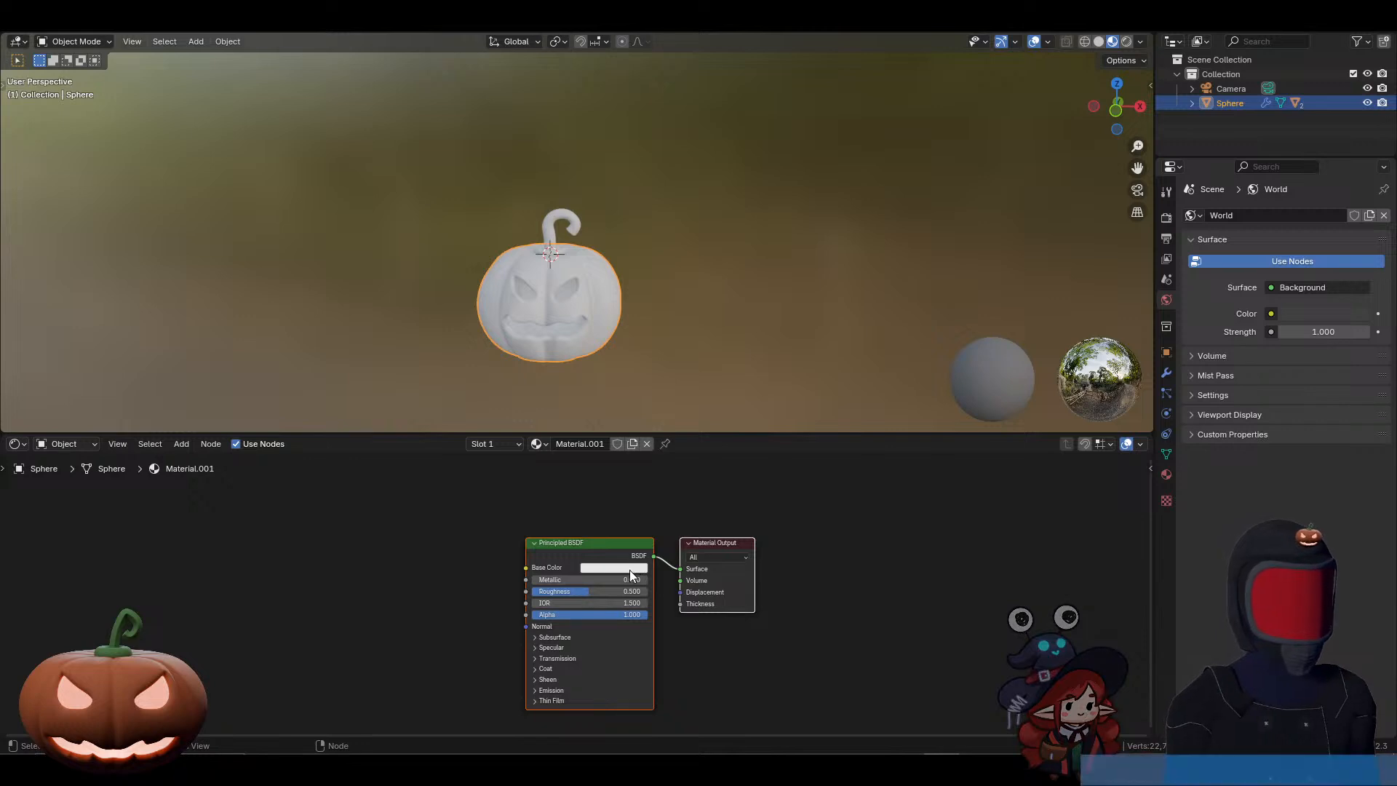
{"action": "left_click", "coordinate": [592, 566]}
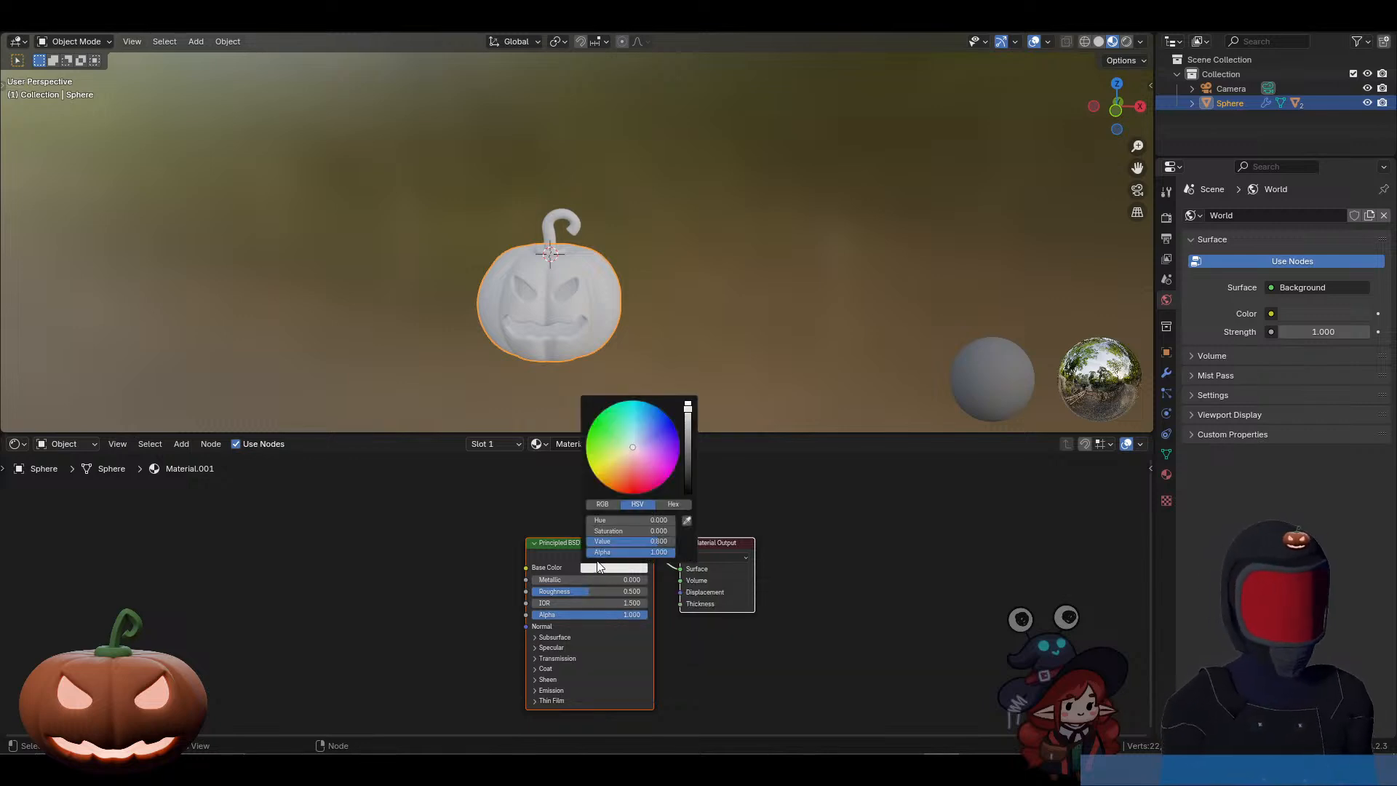
{"action": "left_click", "coordinate": [601, 505]}
{"action": "left_click", "coordinate": [677, 505]}
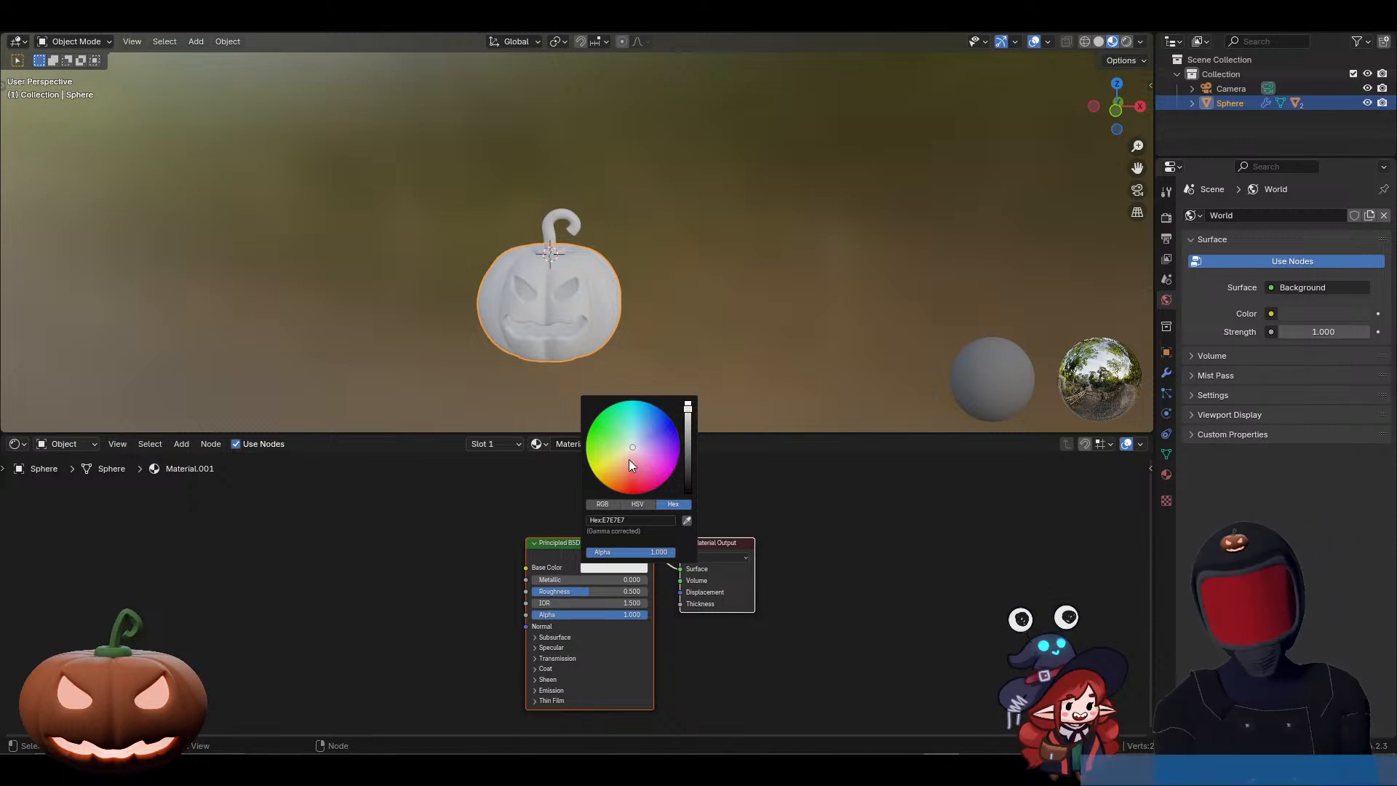
{"action": "left_click", "coordinate": [601, 502]}
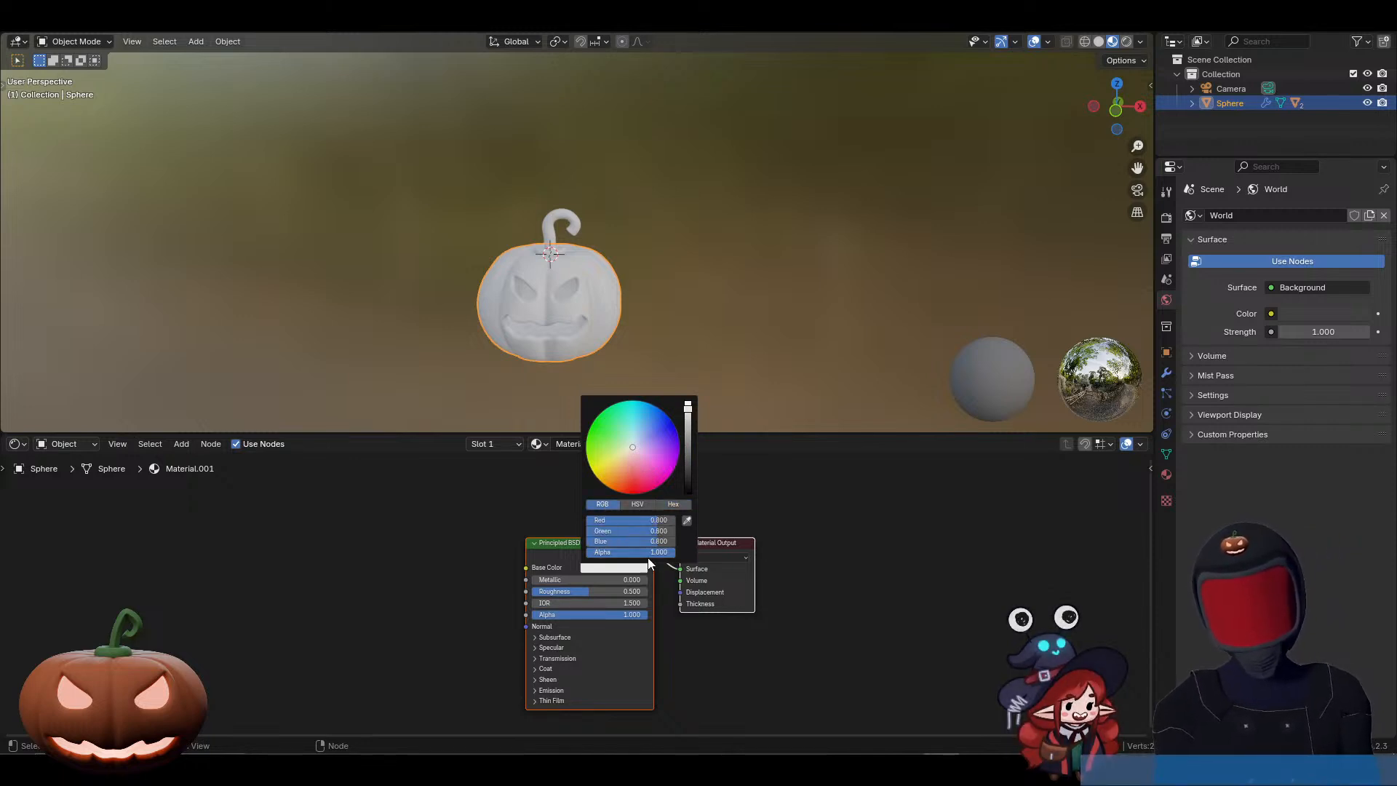
{"action": "left_click", "coordinate": [642, 502]}
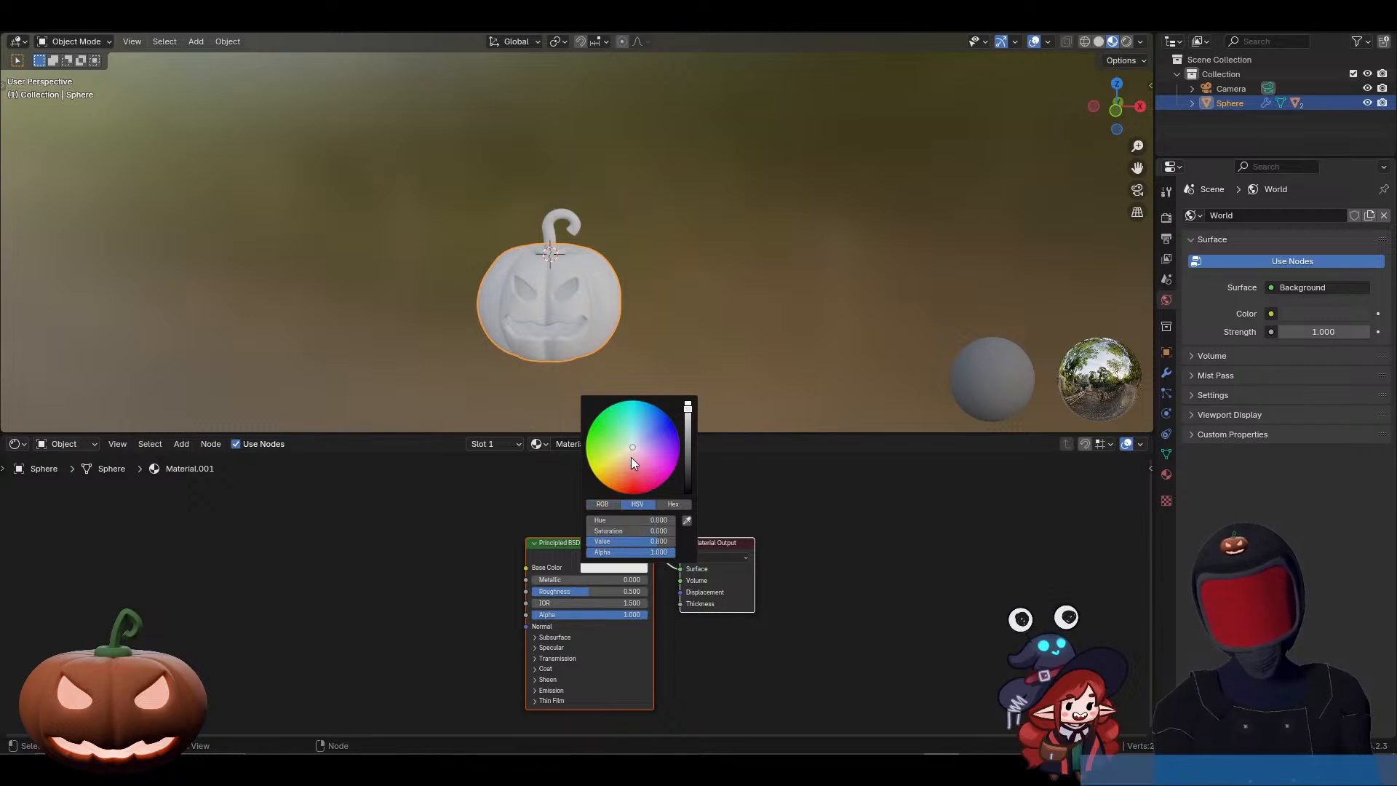
{"action": "left_click_drag", "start_coordinate": [630, 456], "coordinate": [618, 479]}
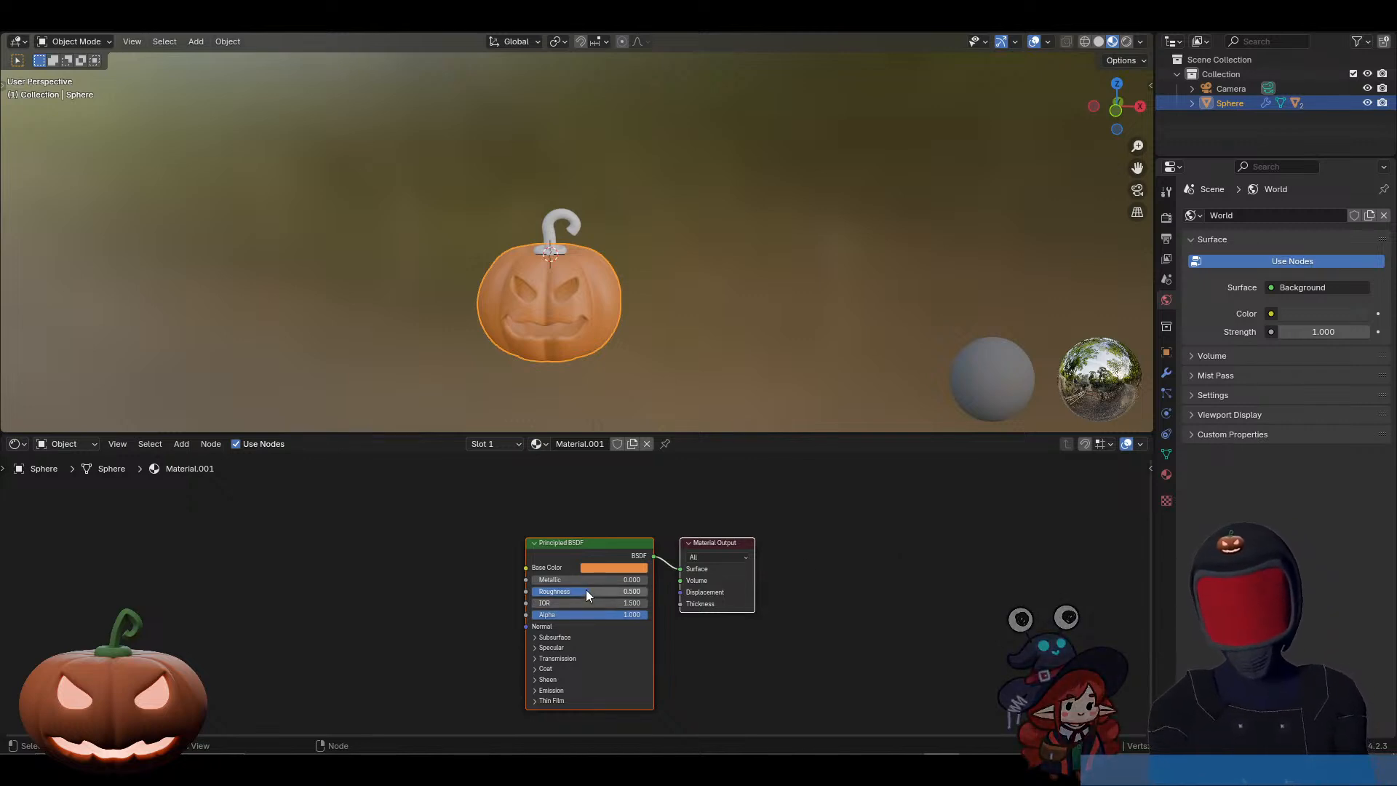
Step: Try different roughness values on the pumpkin material, settle on about 0.7, and keep Metallic at 0
{"action": "left_click_drag", "start_coordinate": [587, 590], "coordinate": [620, 591]}
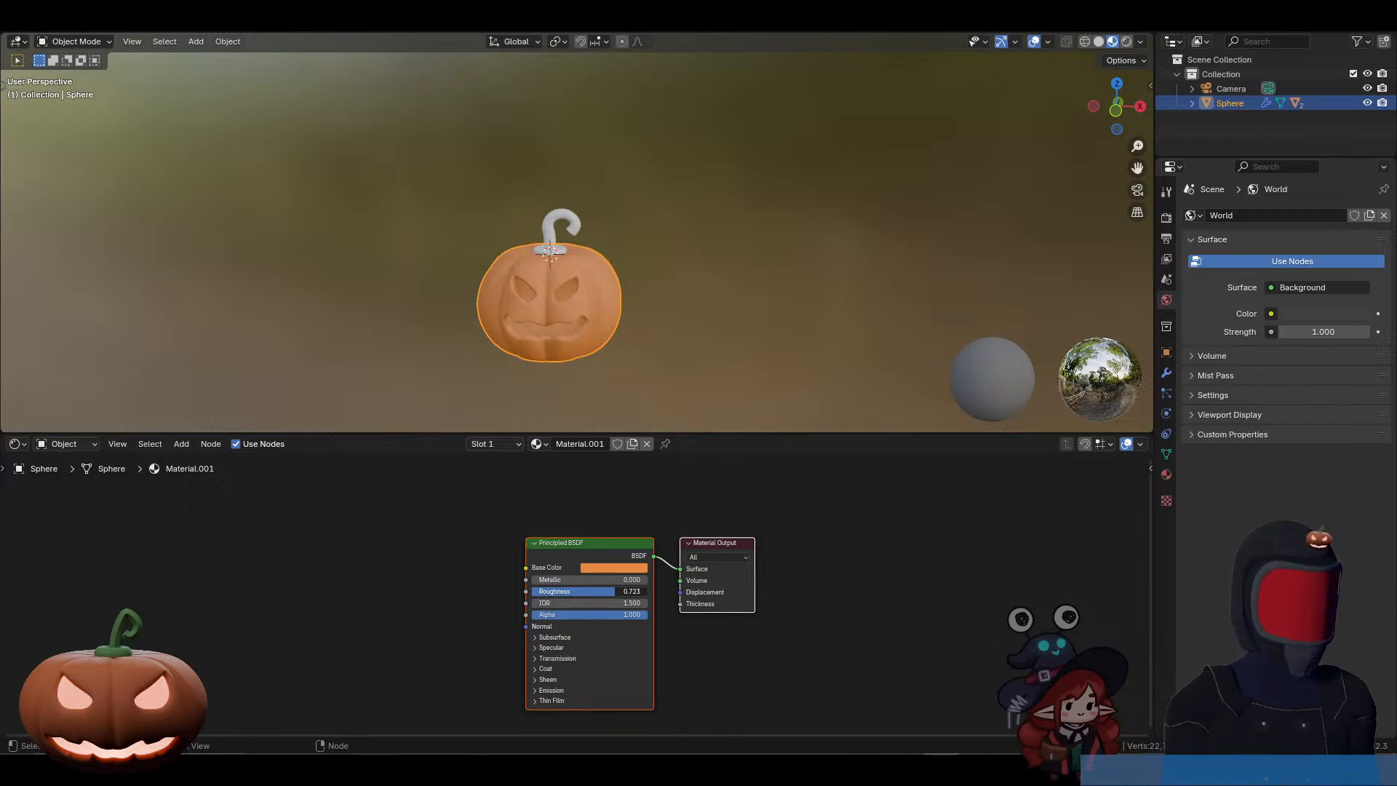
{"action": "left_click_drag", "start_coordinate": [614, 591], "coordinate": [532, 591]}
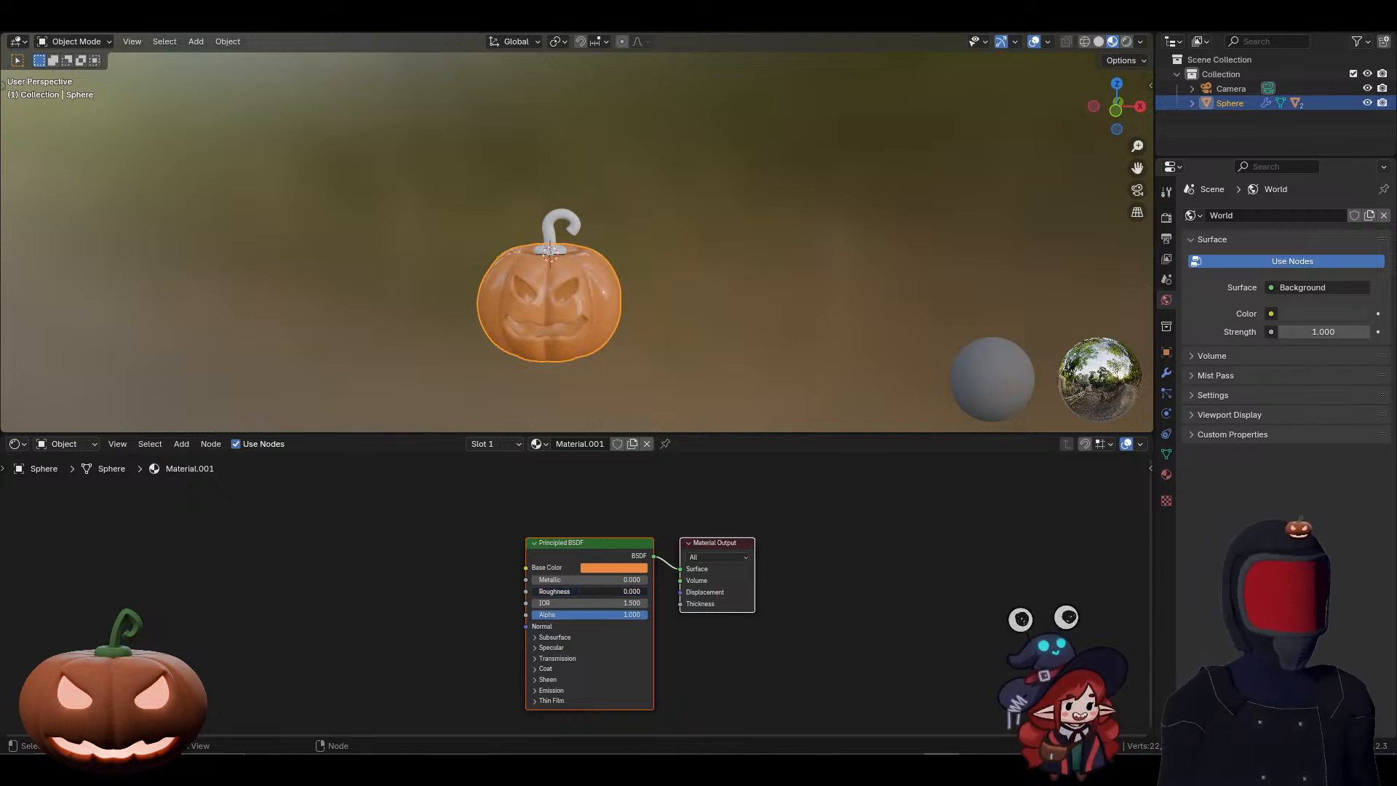
{"action": "left_click_drag", "start_coordinate": [532, 591], "coordinate": [588, 590]}
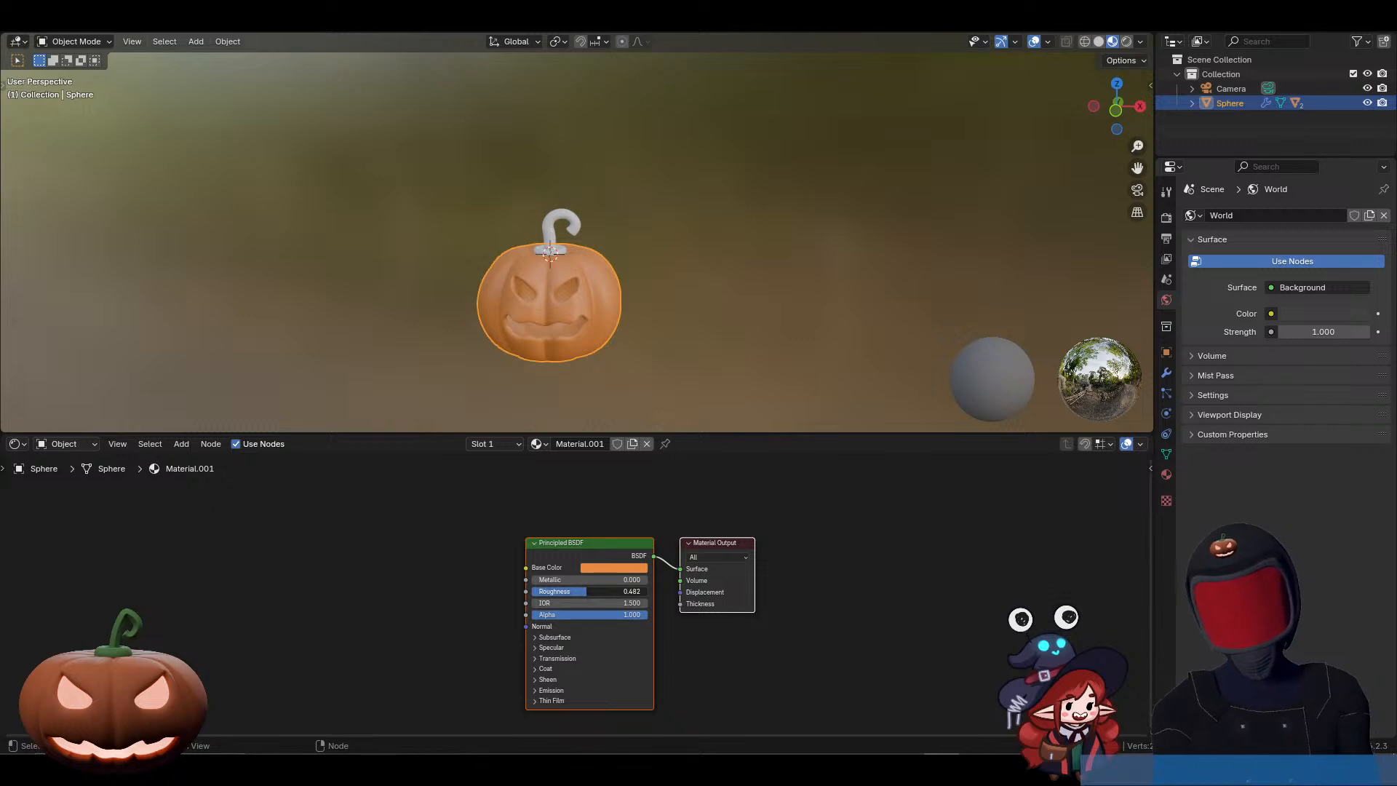
{"action": "left_click_drag", "start_coordinate": [587, 591], "coordinate": [610, 591]}
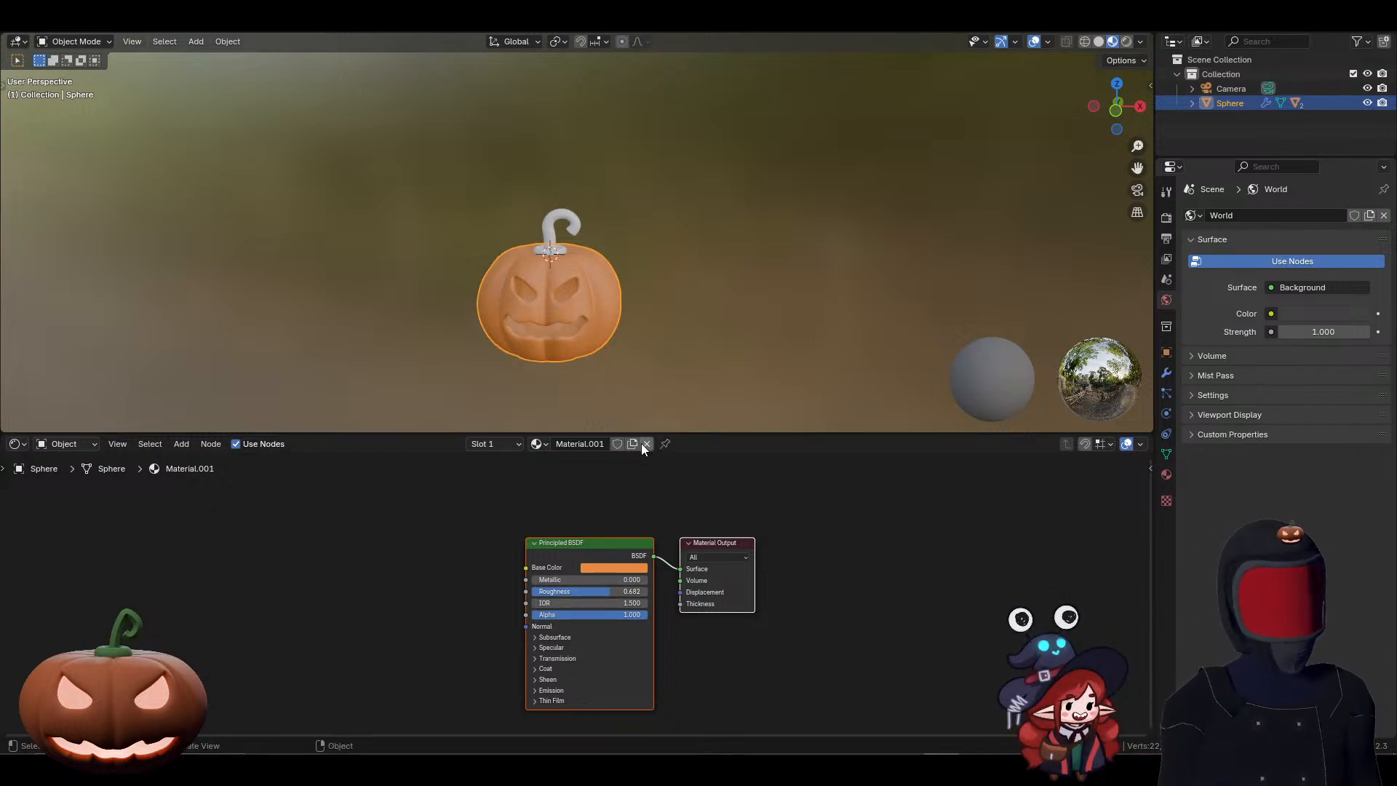
{"action": "mouse_move", "coordinate": [553, 579]}
{"action": "left_mouse_down"}
{"action": "mouse_move", "coordinate": [647, 579]}
{"action": "mouse_move", "coordinate": [532, 579]}
{"action": "left_mouse_up"}
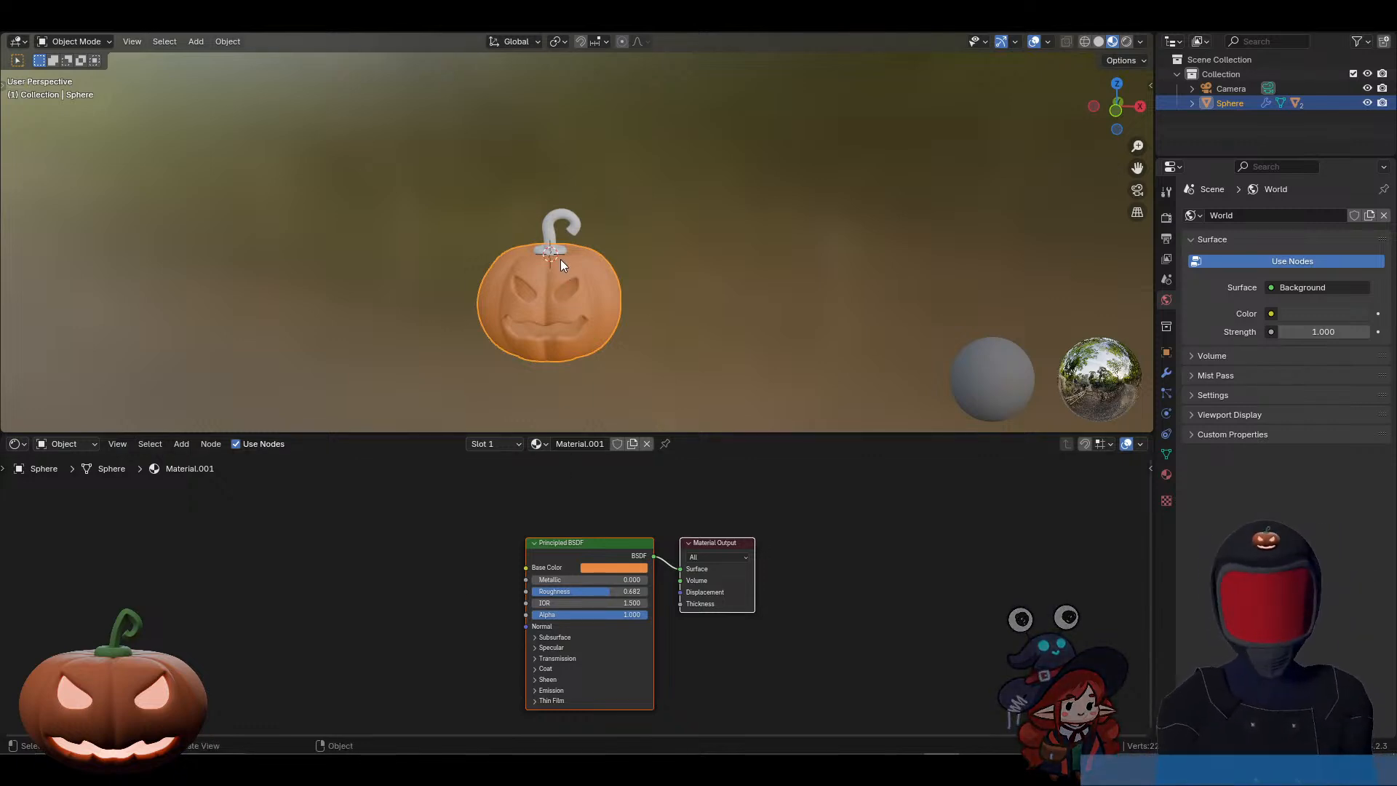
Step: Try the pumpkin body material's Alpha at about 0.16 and restore it to 1
{"action": "left_click", "coordinate": [551, 242]}
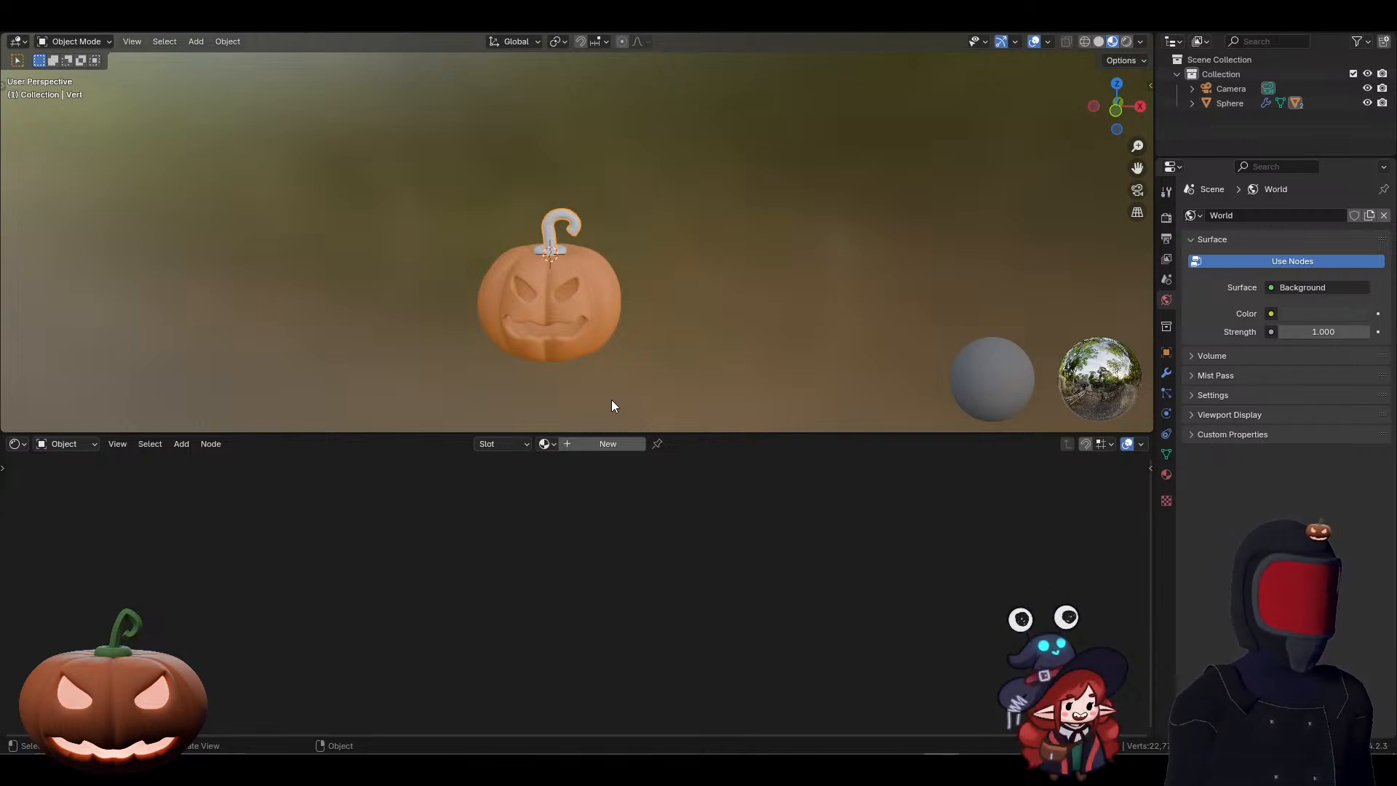
{"action": "scroll", "coordinate": [557, 290], "scroll_direction": "up", "scroll_amount": 5}
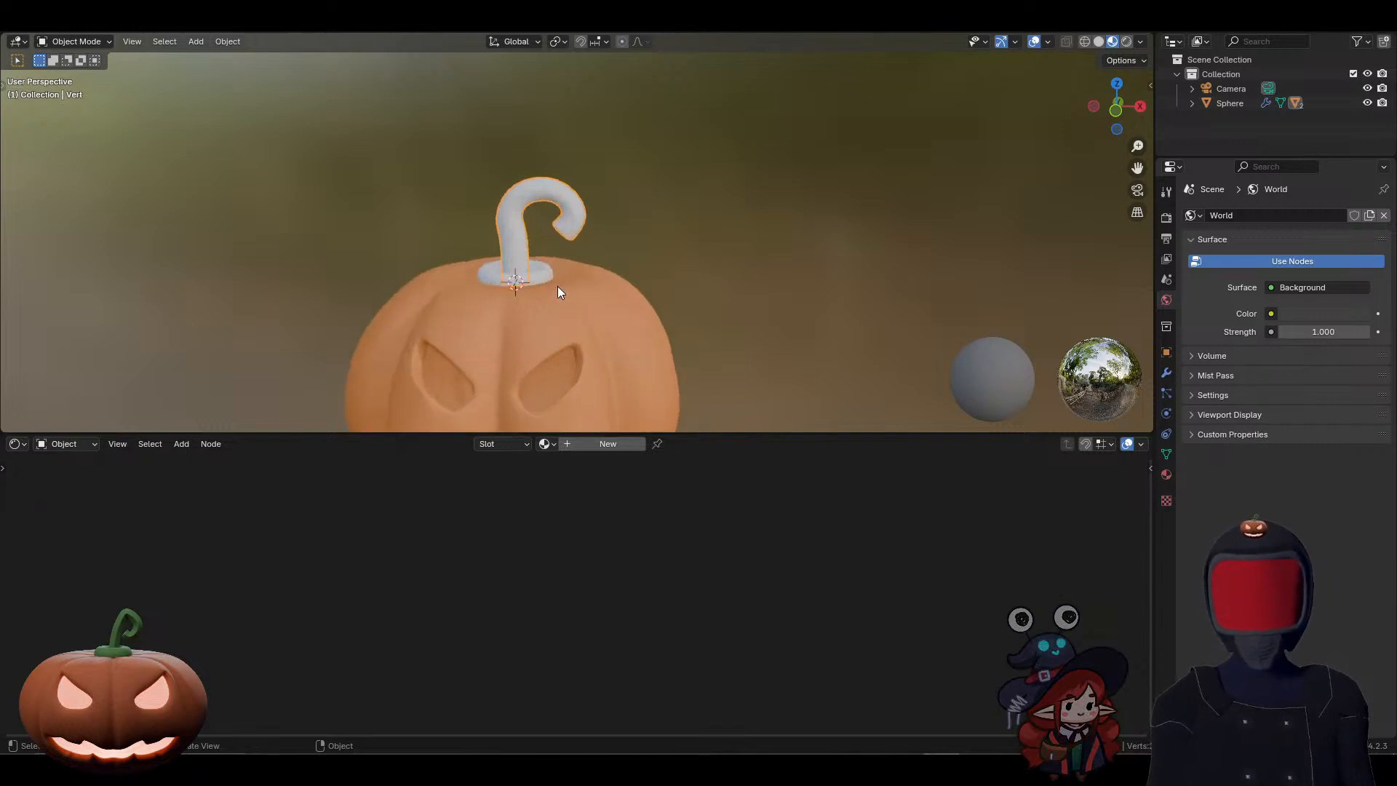
{"action": "left_click", "coordinate": [493, 272]}
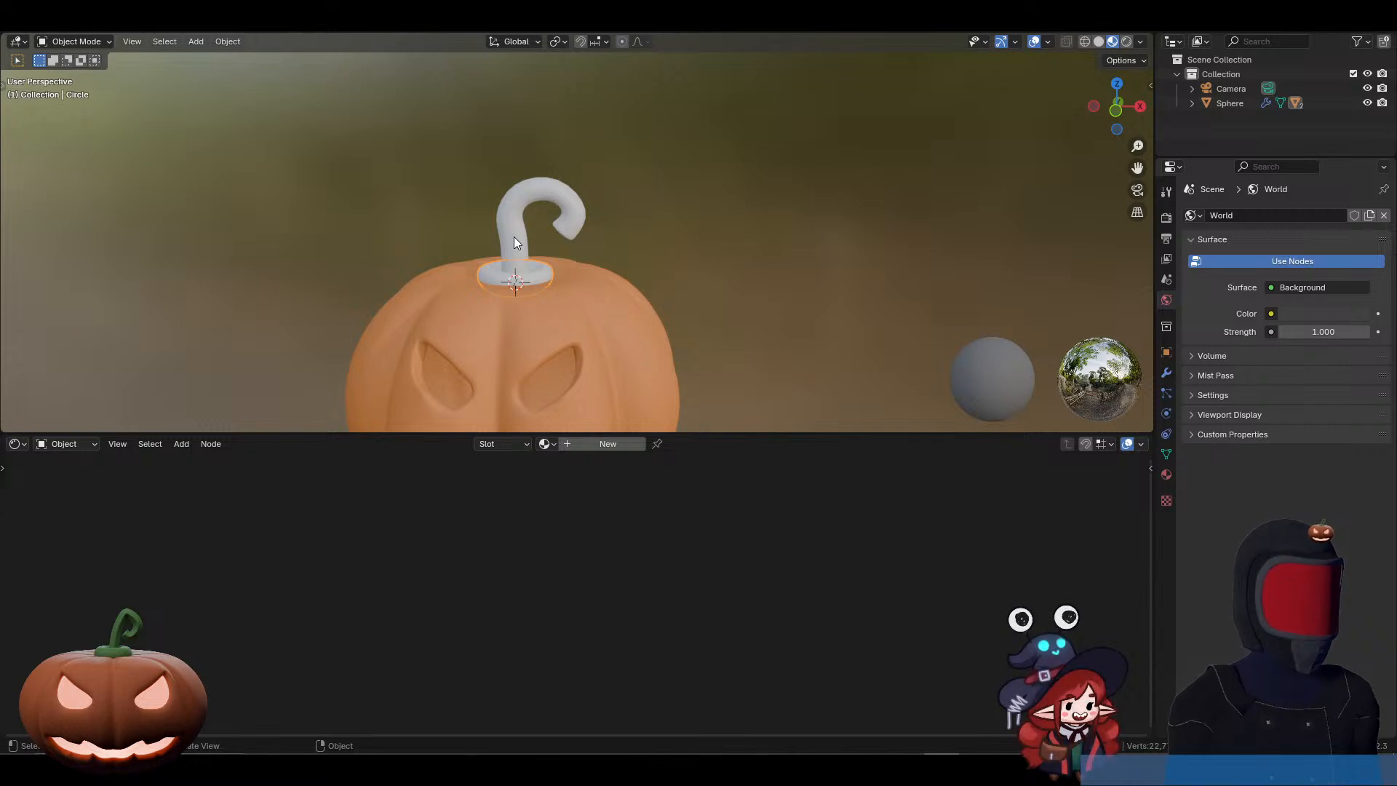
{"action": "left_click", "coordinate": [580, 304]}
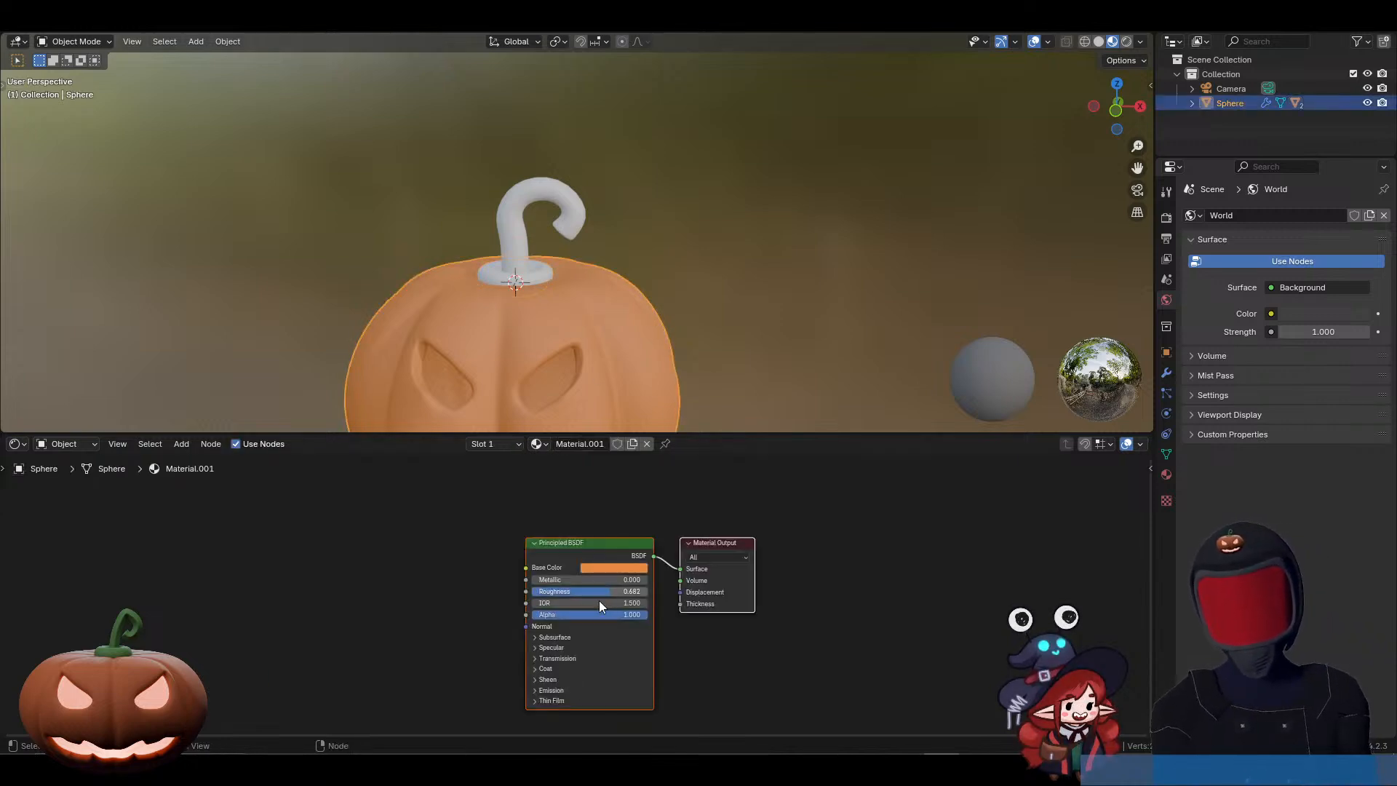
{"action": "left_click_drag", "start_coordinate": [591, 614], "coordinate": [550, 615]}
{"action": "middle_click_drag", "start_coordinate": [741, 387], "coordinate": [774, 212], "text": "shift"}
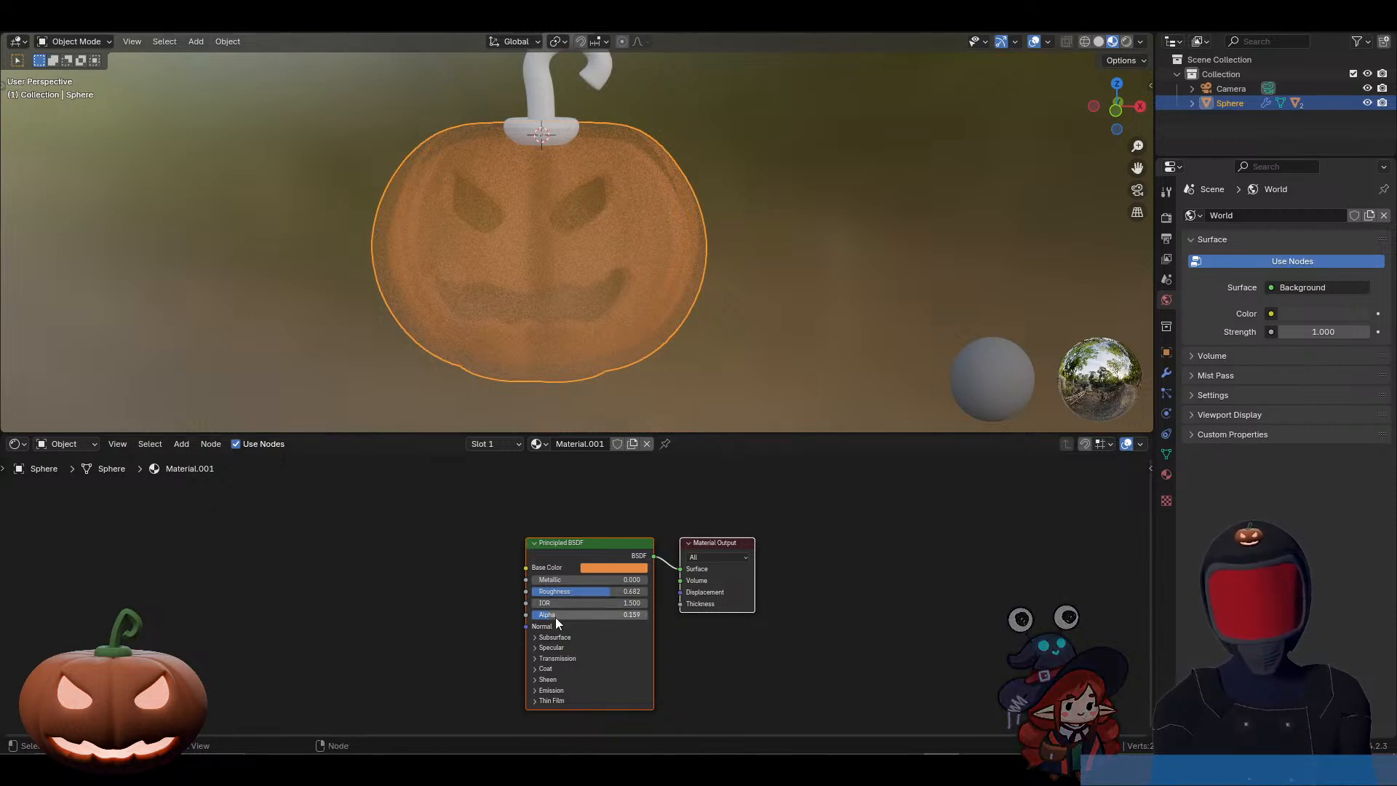
{"action": "left_click_drag", "start_coordinate": [556, 615], "coordinate": [648, 615]}
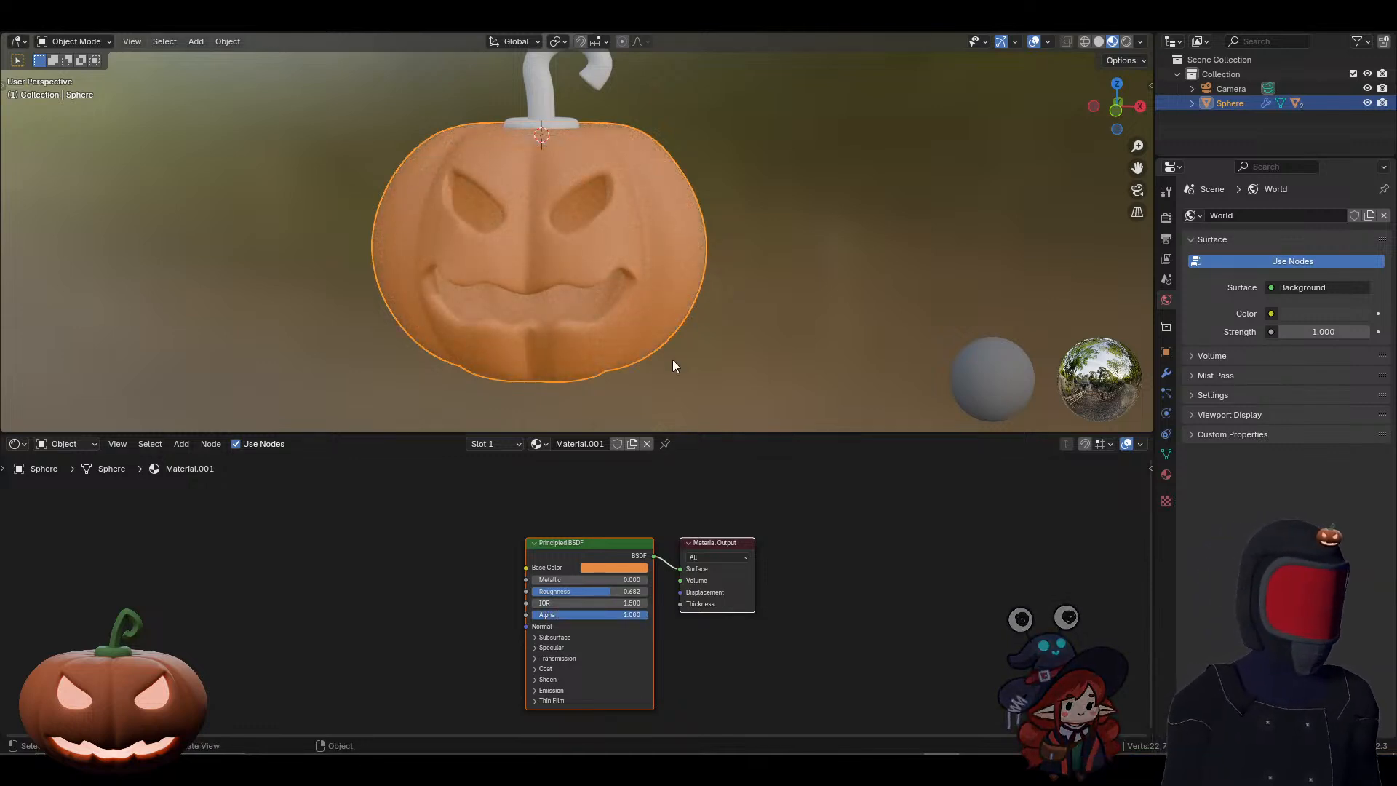
{"action": "left_click", "coordinate": [547, 107]}
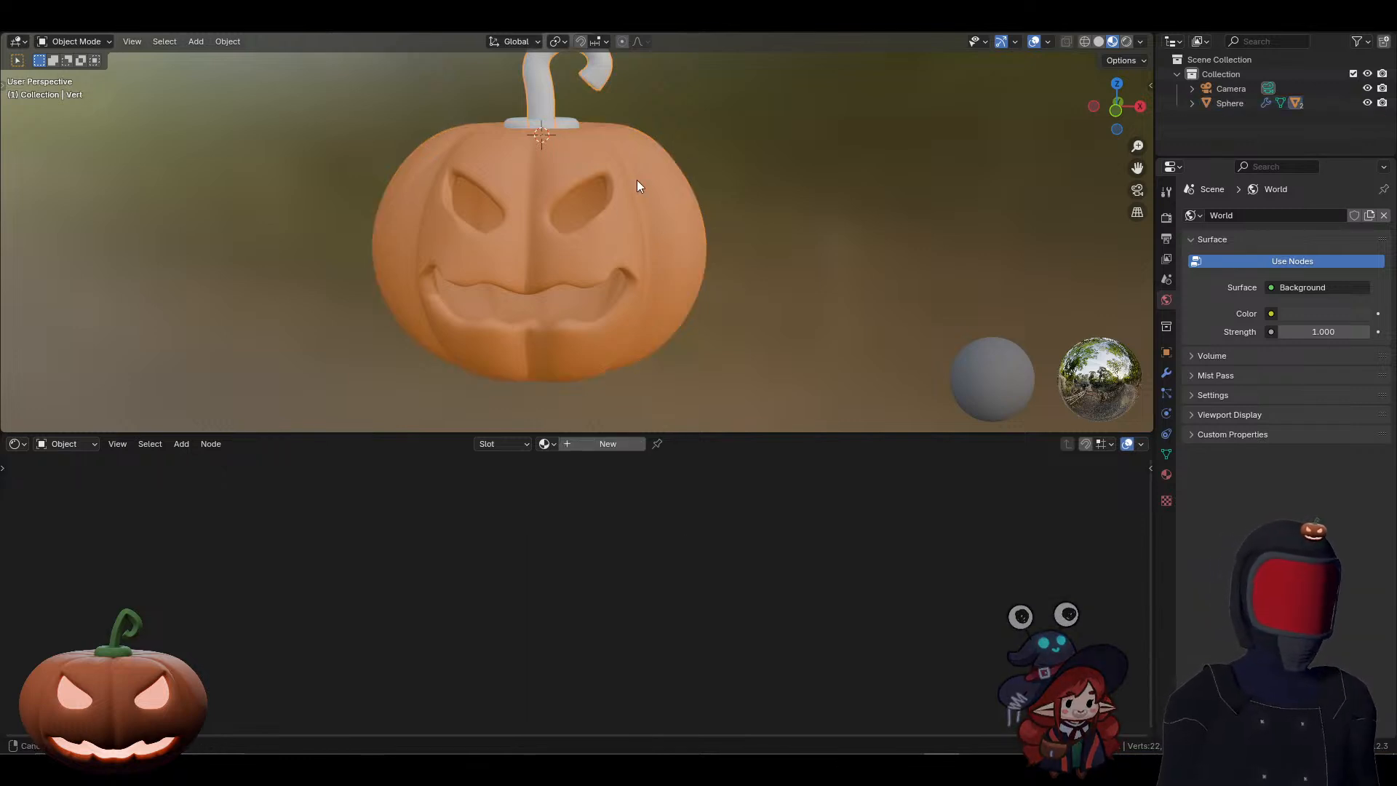
{"action": "key", "text": "KP_Decimal"}
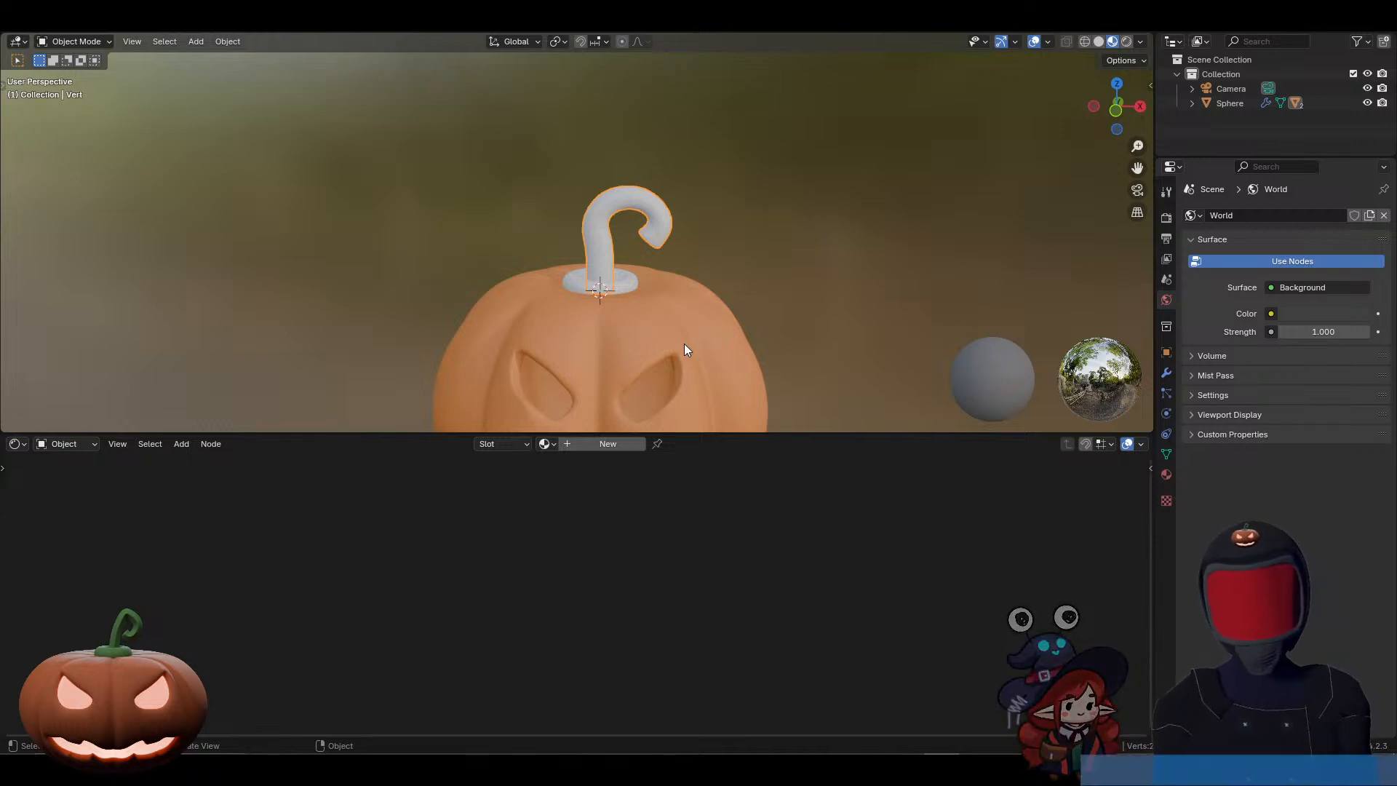
{"action": "key", "text": "Tab"}
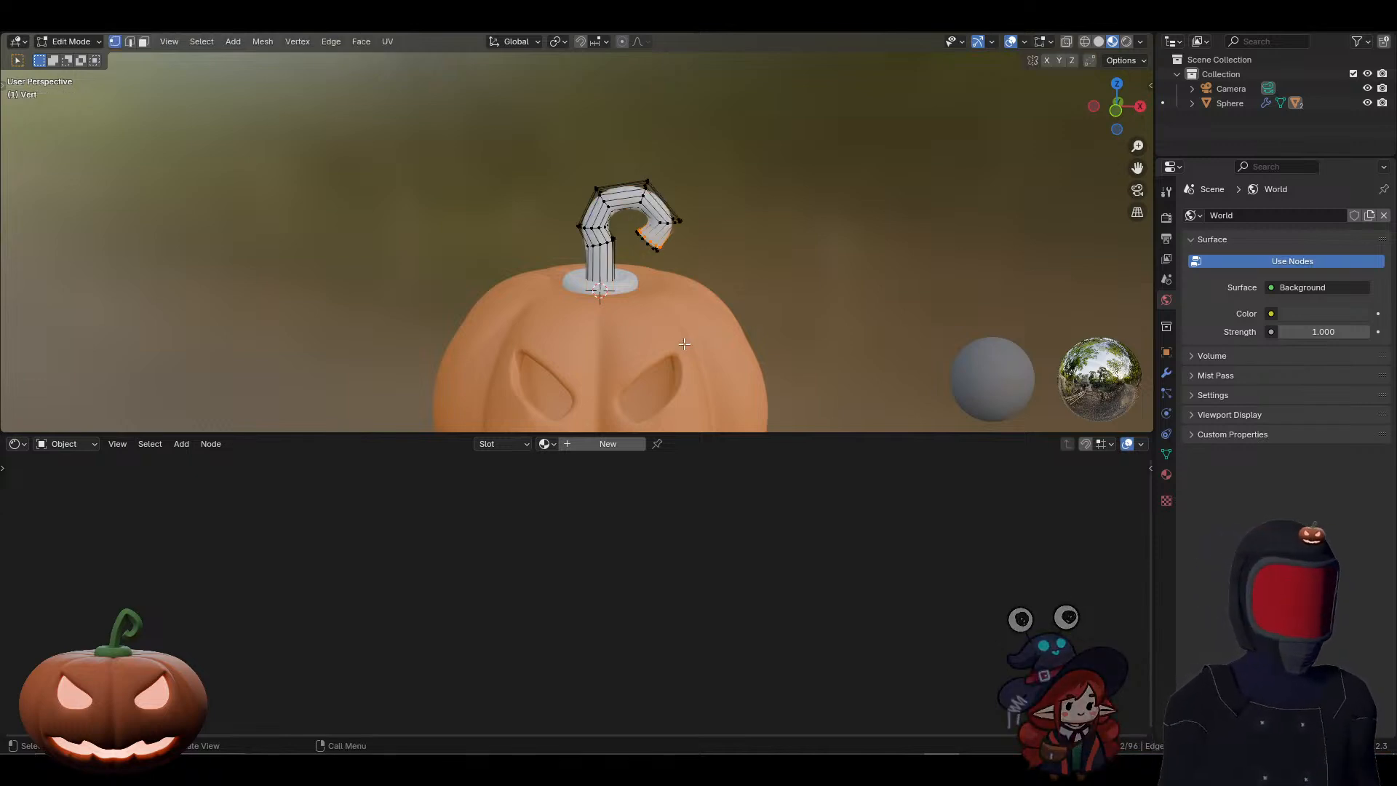
{"action": "key", "text": "Tab"}
{"action": "left_click", "coordinate": [607, 291]}
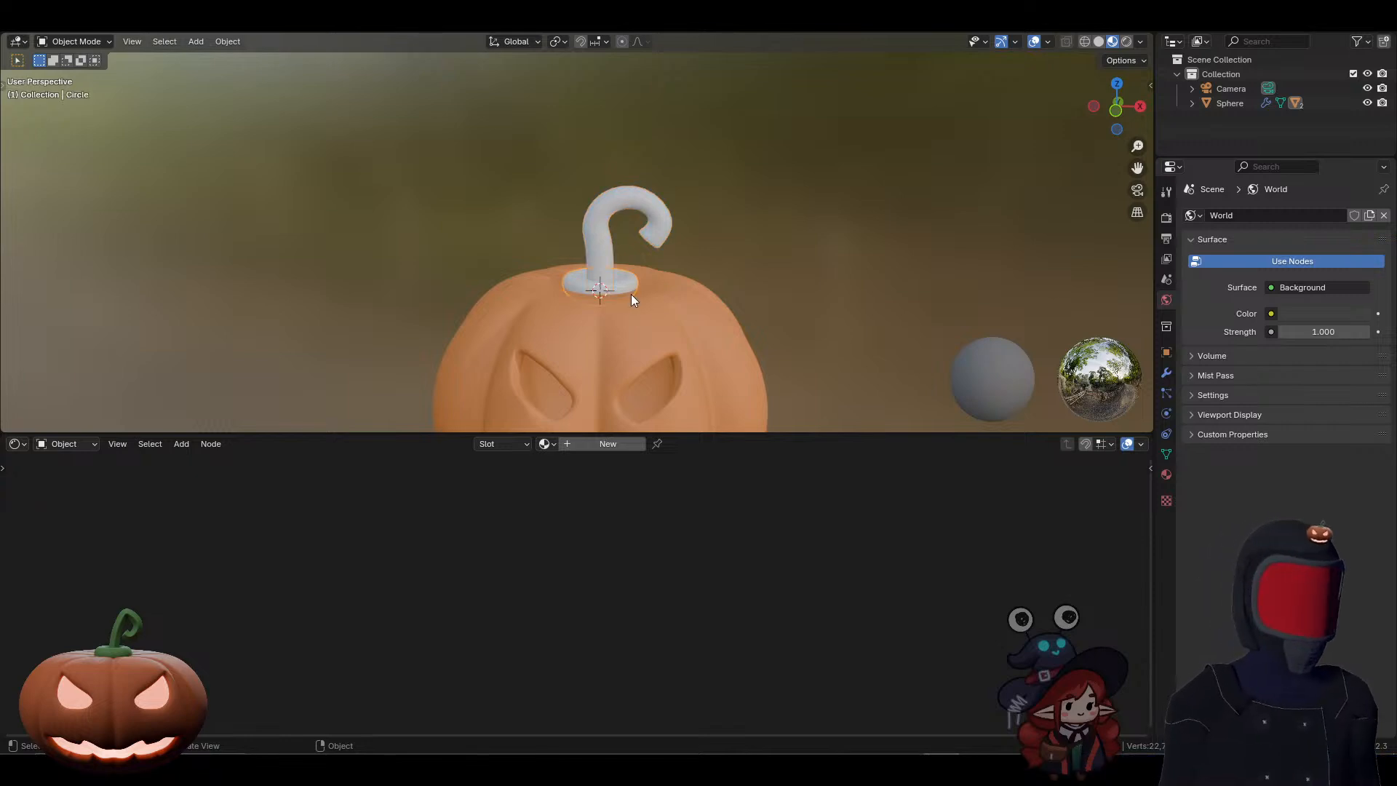
Step: Edit the pumpkin body and stem together, select all geometry linked to the stem, and return to Object Mode
{"action": "left_click", "coordinate": [635, 349]}
{"action": "left_click", "coordinate": [598, 276], "text": "shift"}
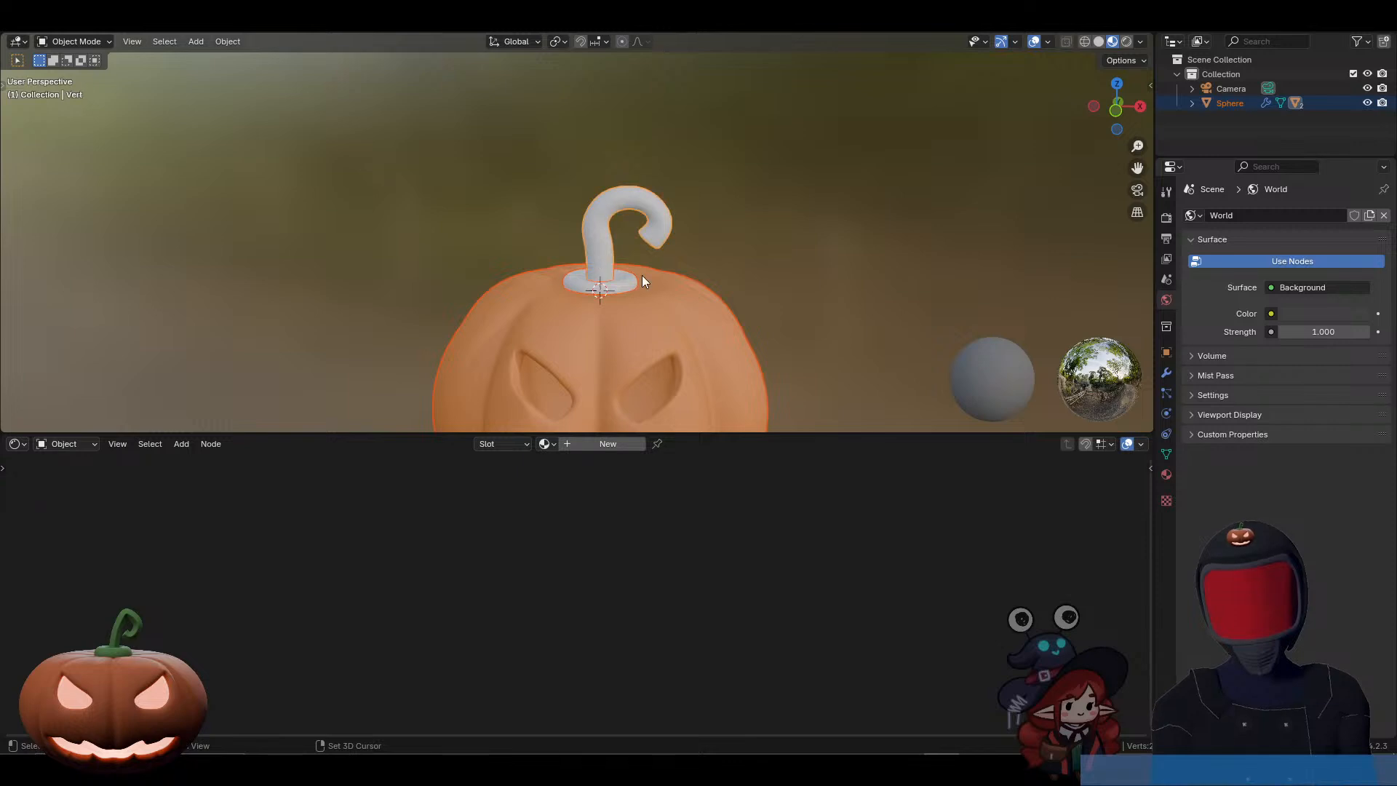
{"action": "key", "text": "Tab"}
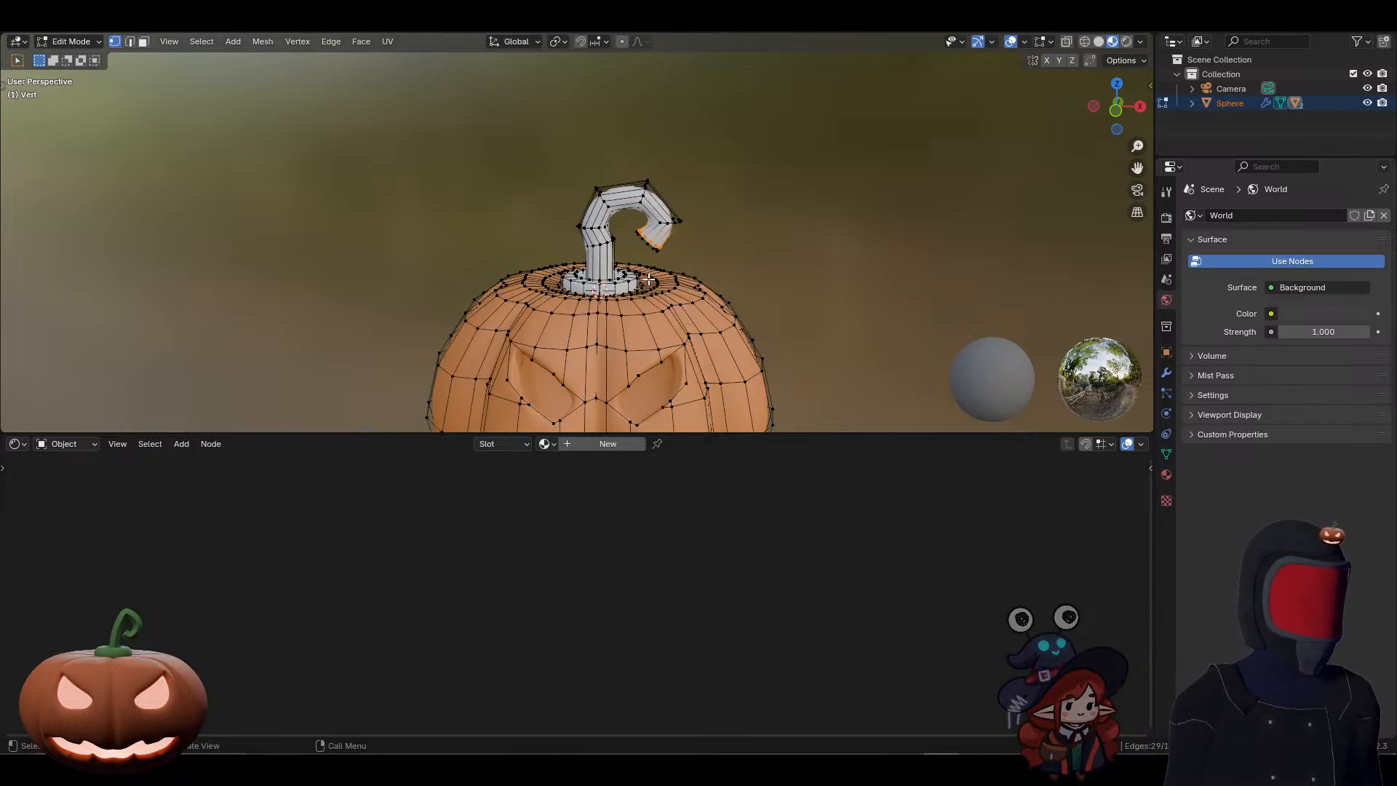
{"action": "left_click", "coordinate": [606, 243]}
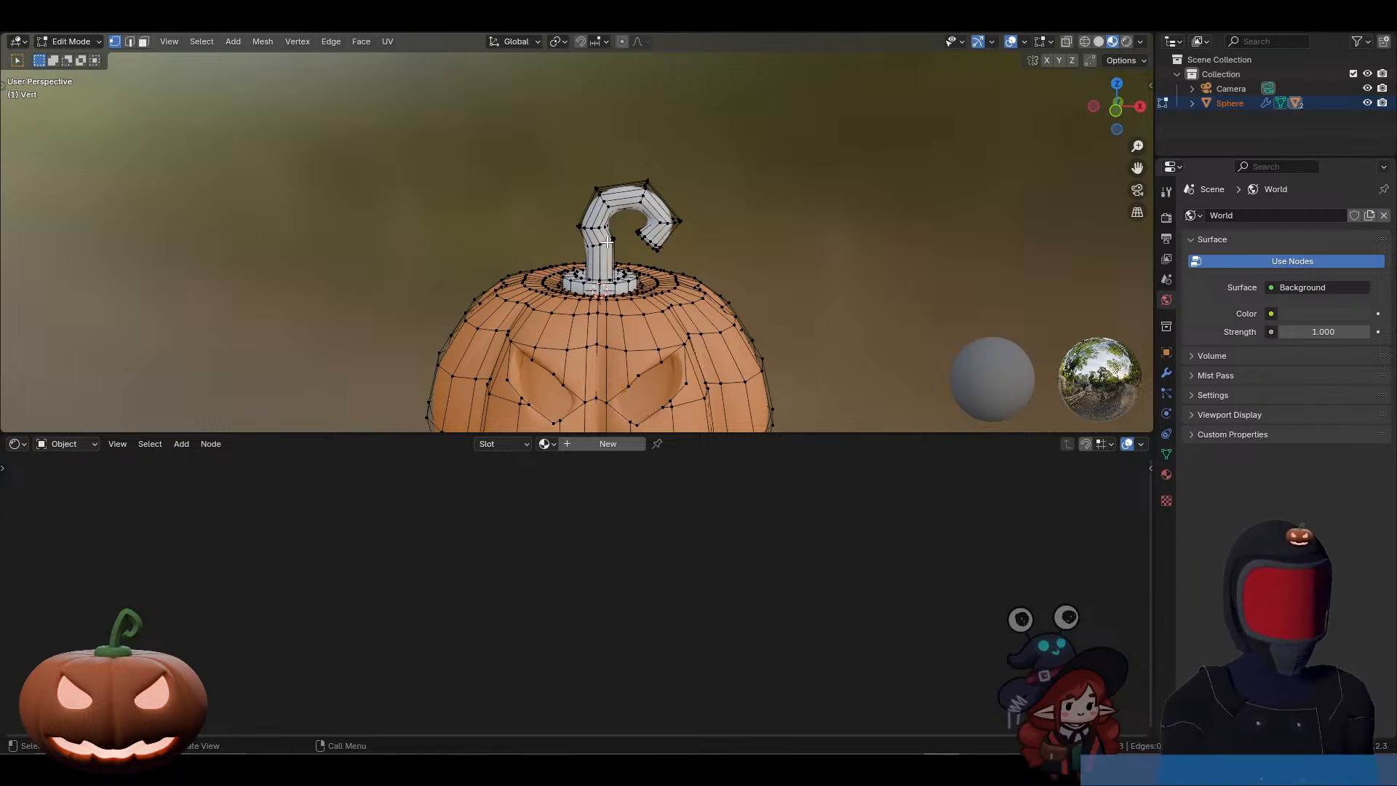
{"action": "key", "text": "ctrl+l"}
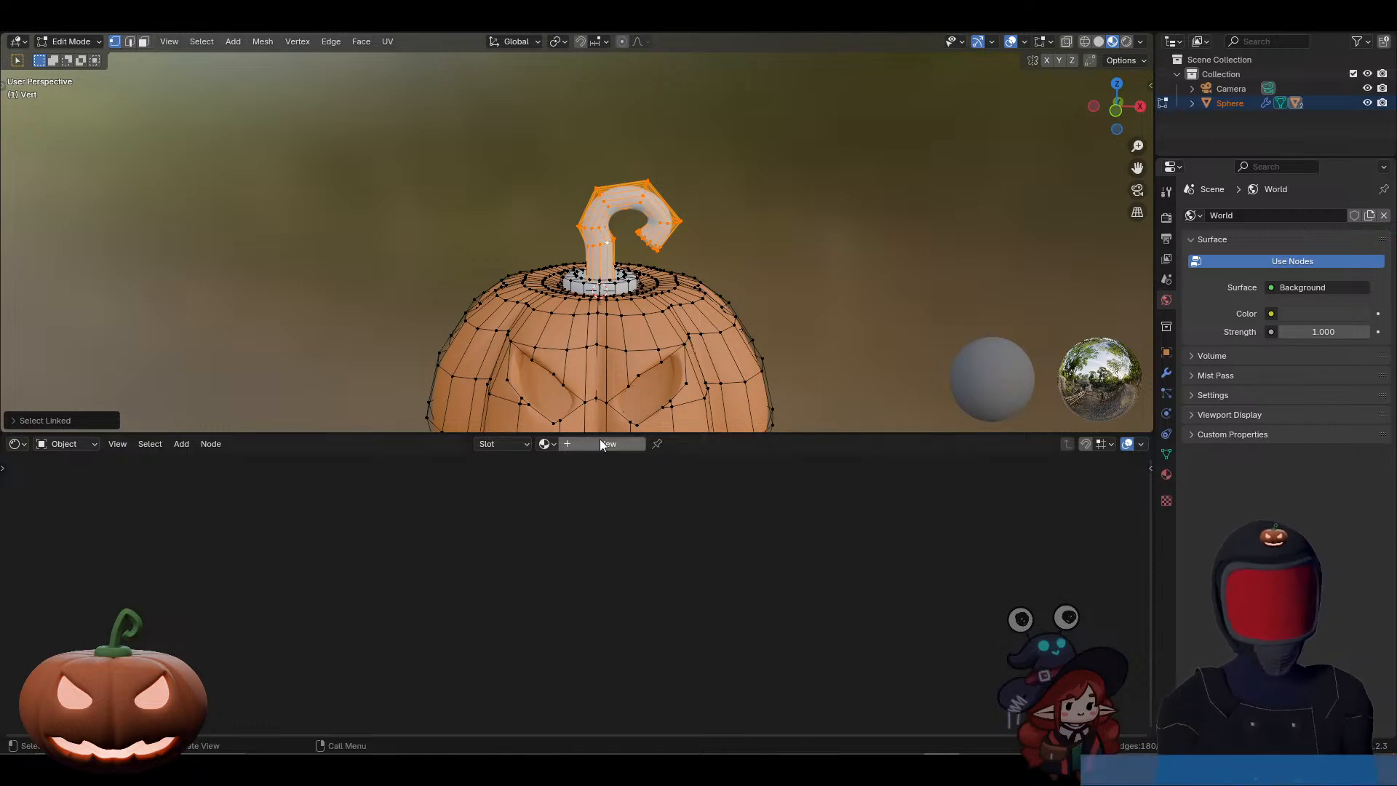
{"action": "left_click", "coordinate": [521, 443]}
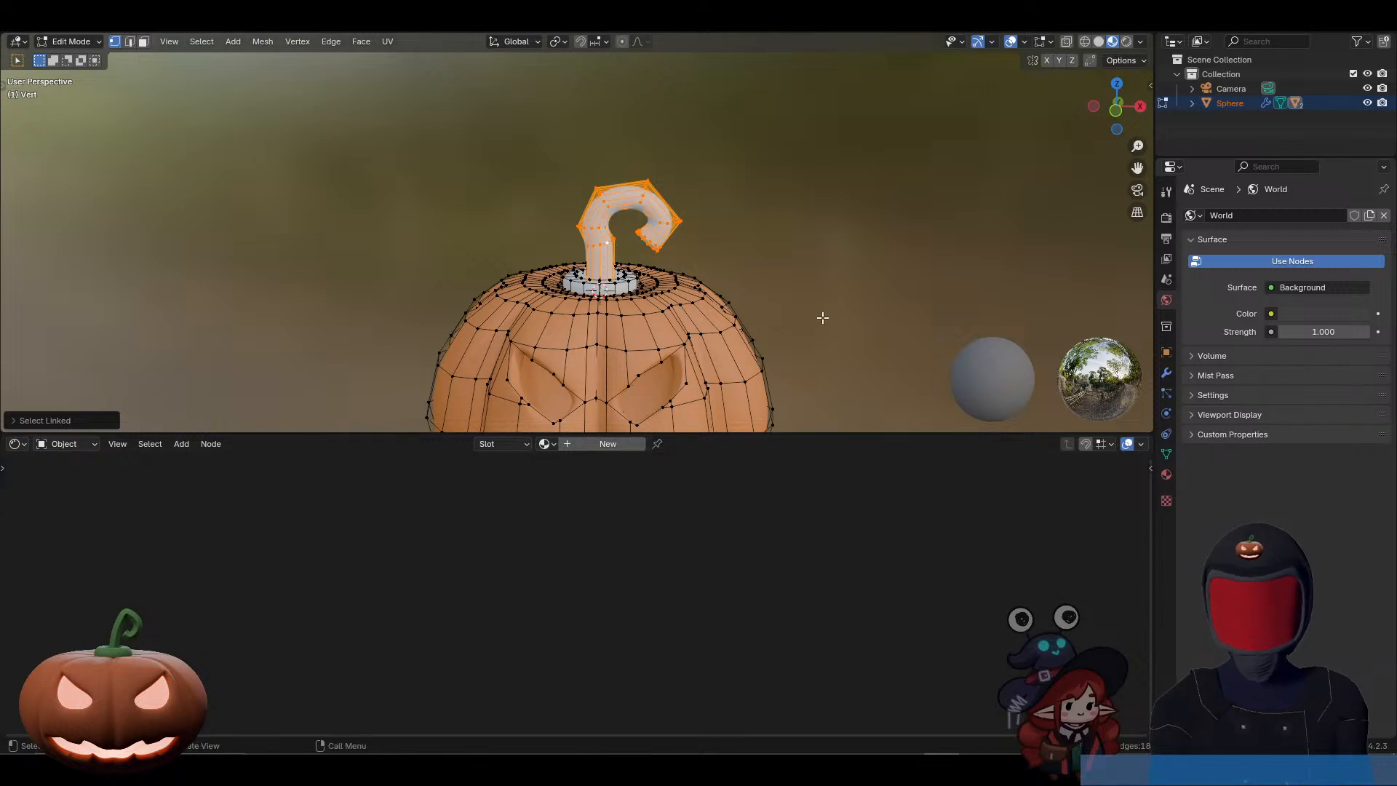
{"action": "key", "text": "Tab"}
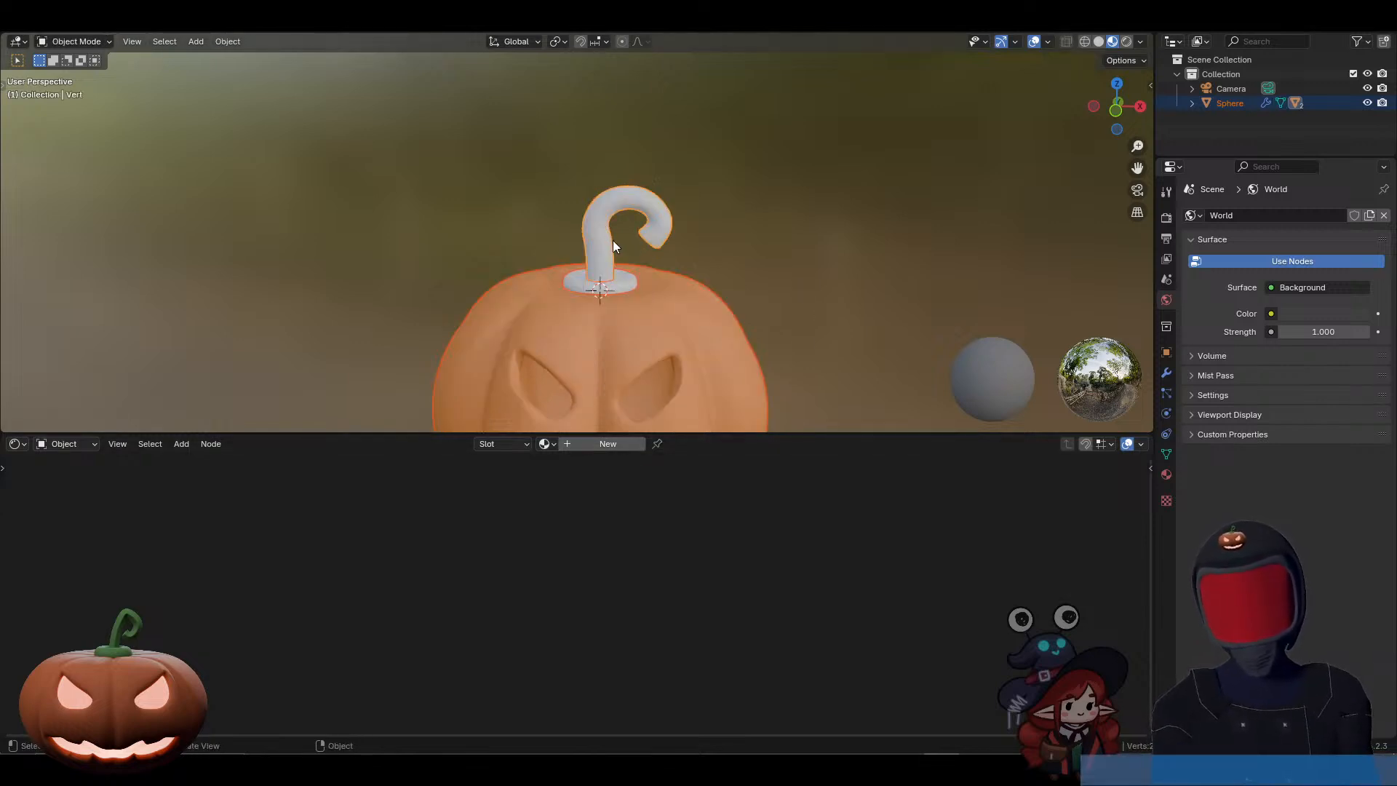
Step: Create a new material for the curled stem alone and set its base color to dark green
{"action": "key", "text": "alt+a"}
{"action": "left_click", "coordinate": [617, 446]}
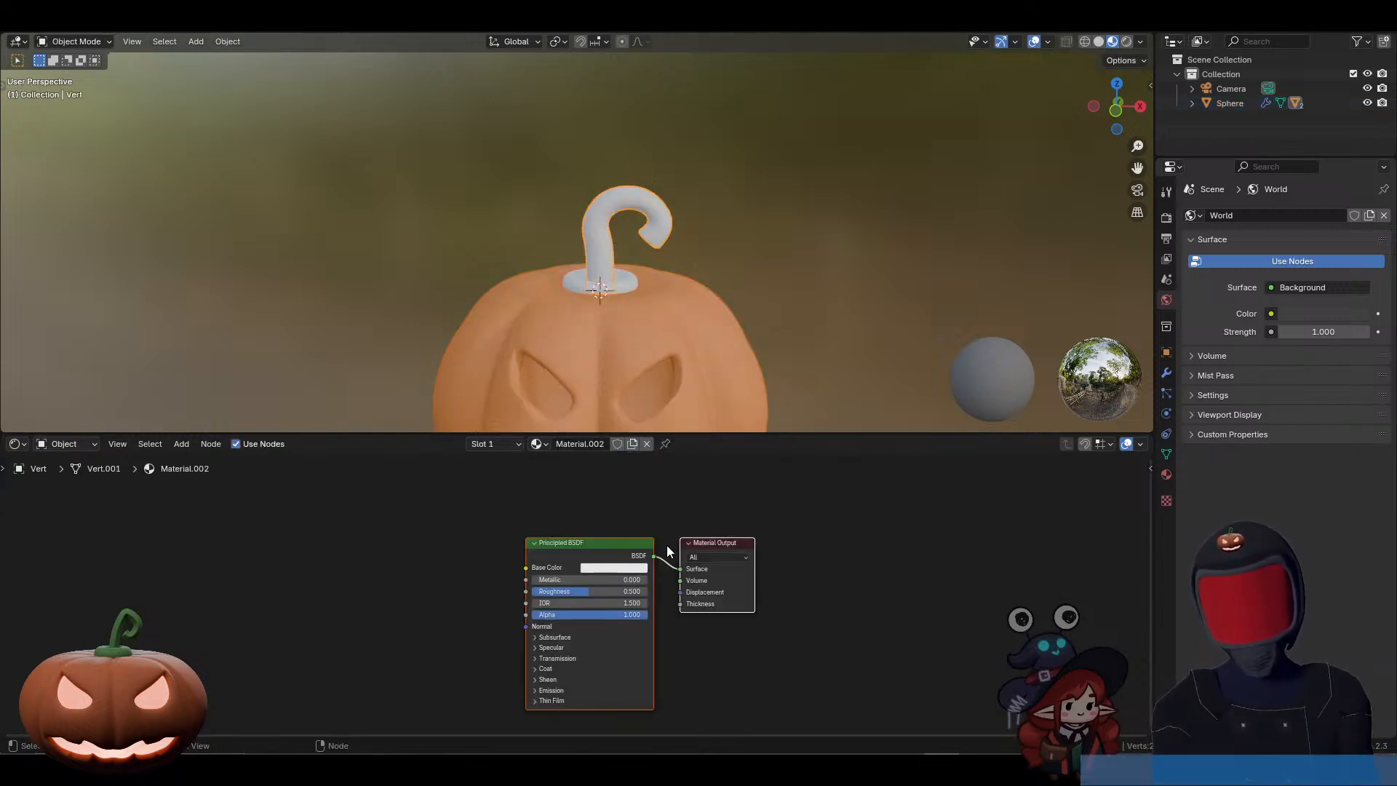
{"action": "left_click", "coordinate": [624, 569]}
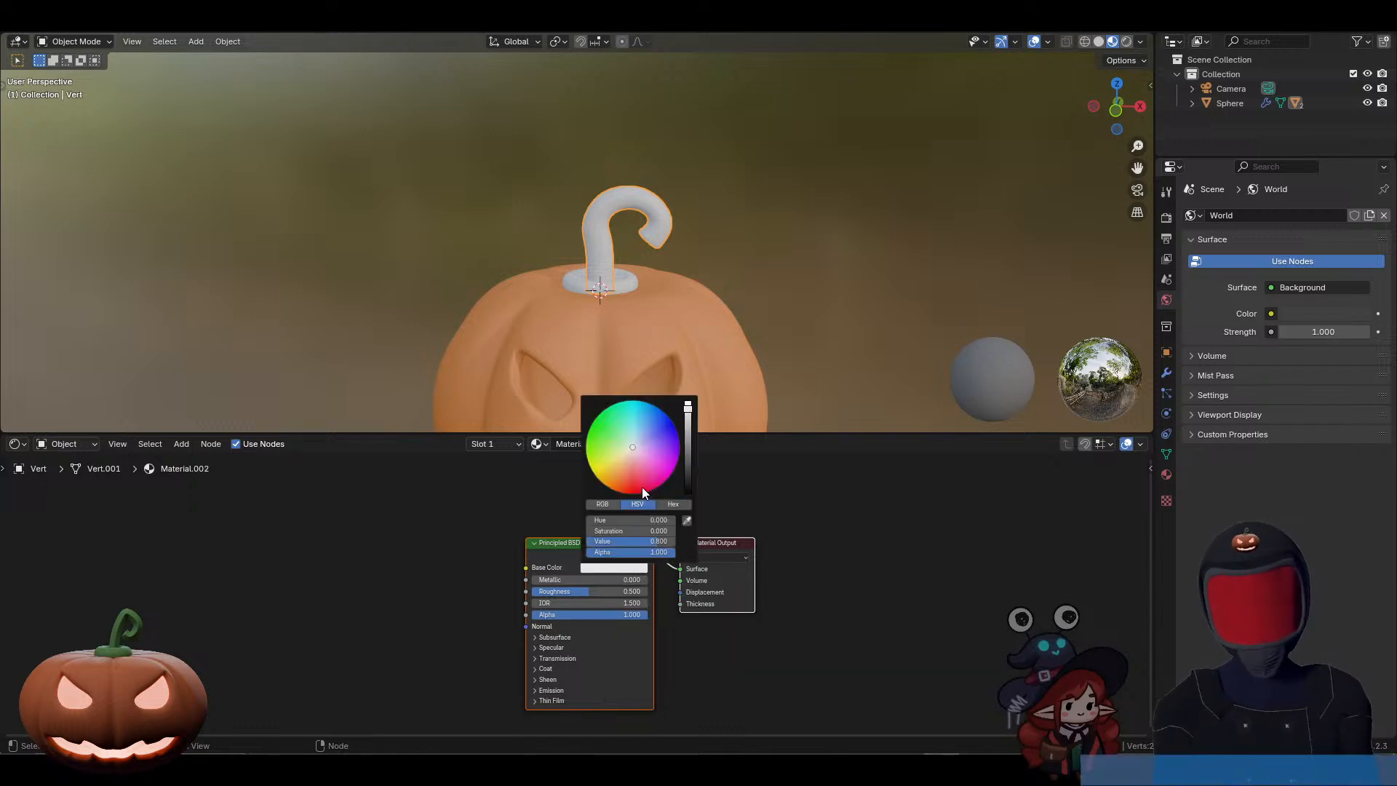
{"action": "left_click_drag", "start_coordinate": [642, 486], "coordinate": [608, 431]}
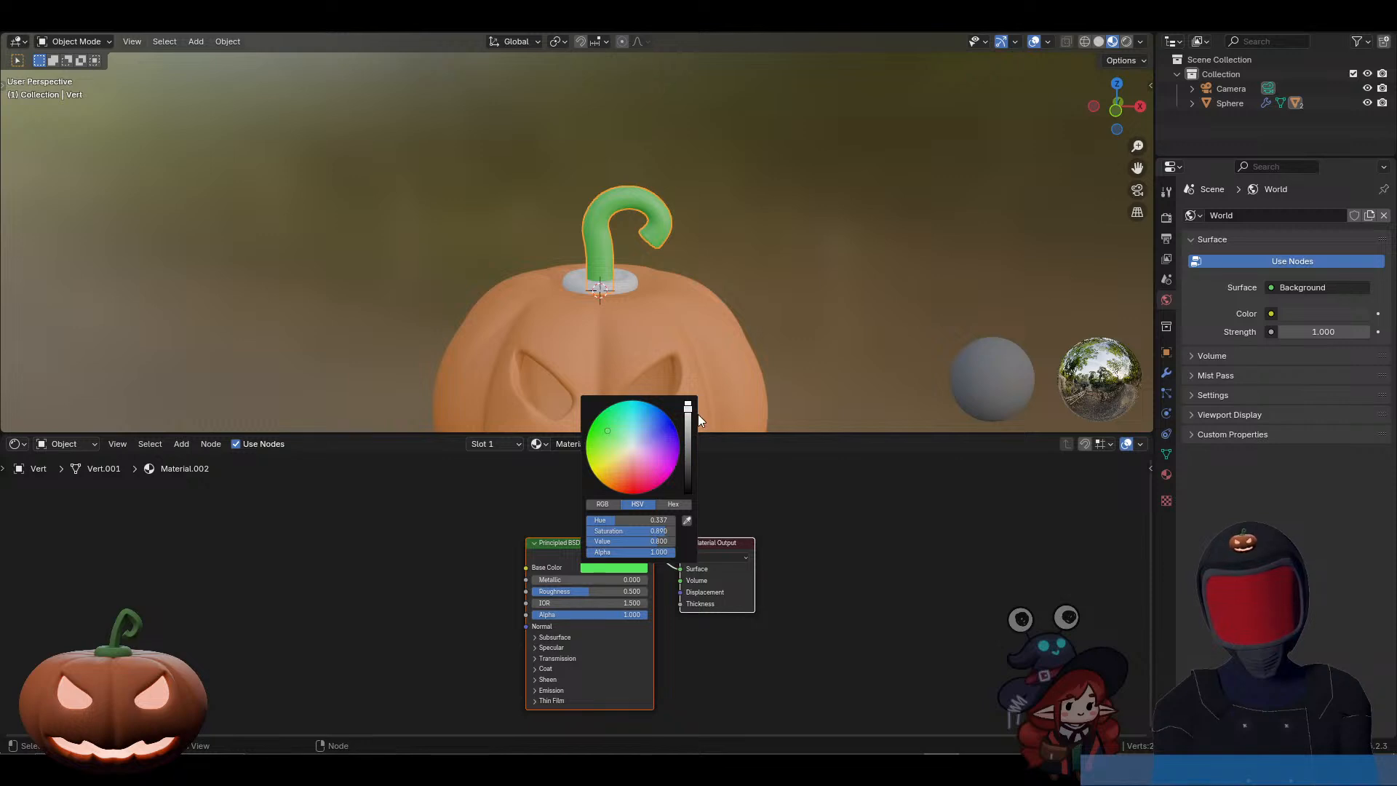
{"action": "left_click_drag", "start_coordinate": [688, 412], "coordinate": [688, 457]}
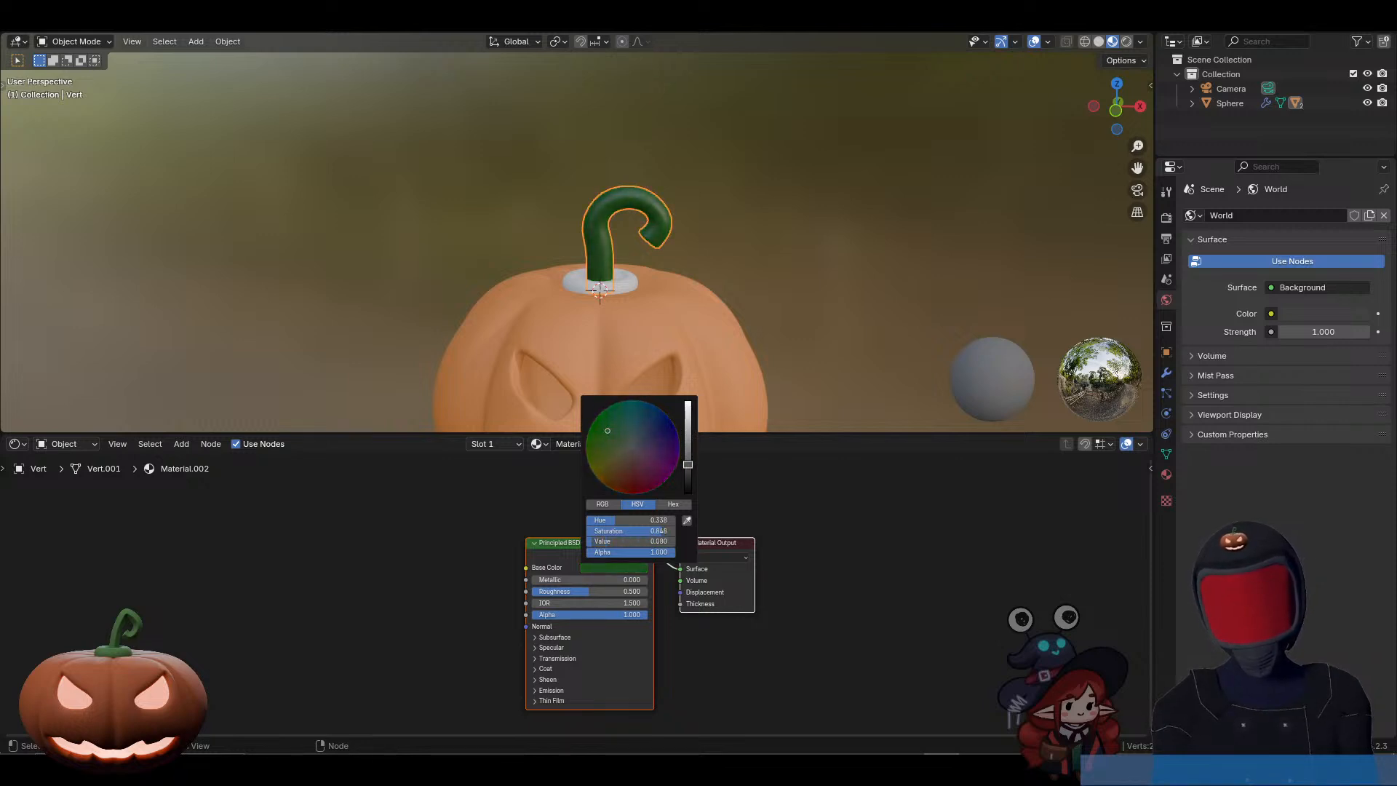
Step: Assign the stem's existing green Material.002 to the ring at the stem's base
{"action": "left_click", "coordinate": [619, 285]}
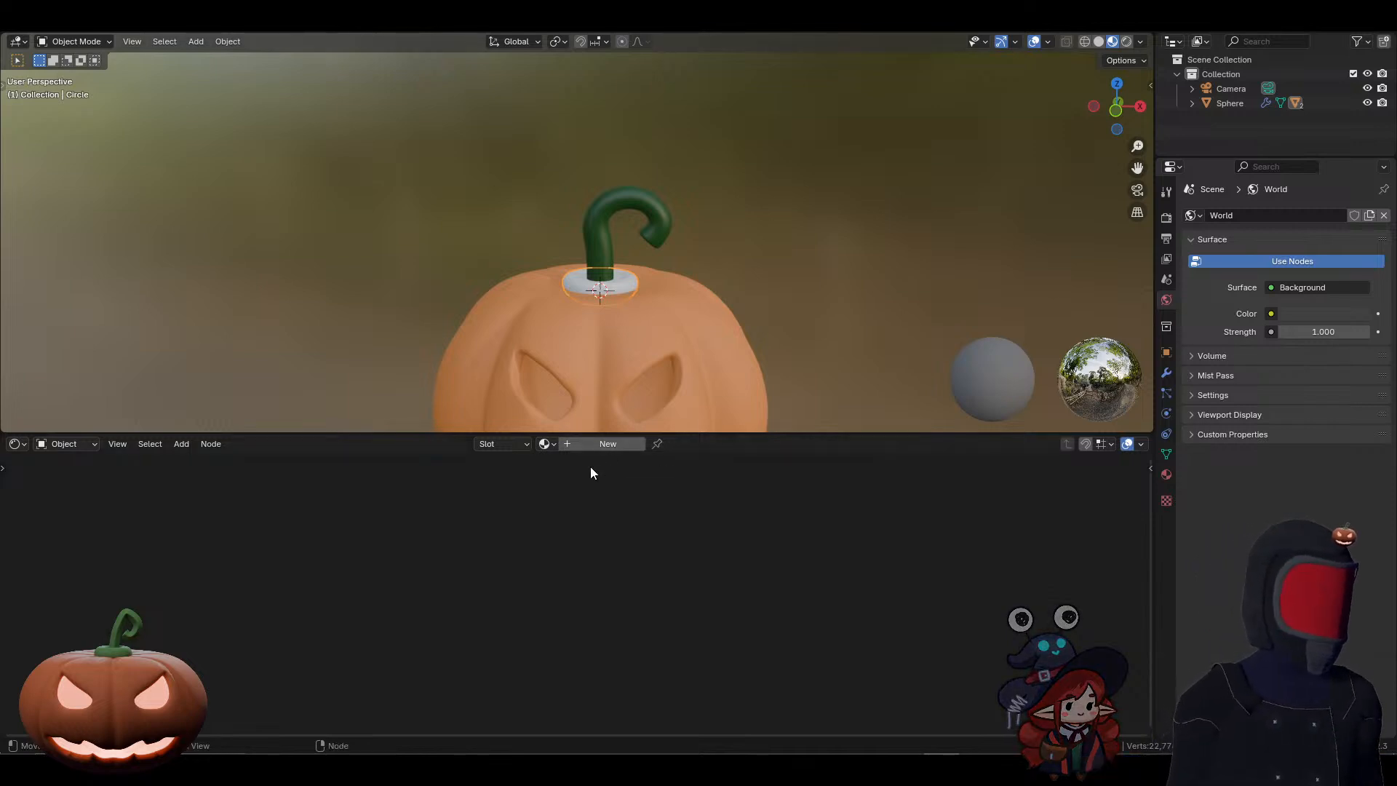
{"action": "left_click", "coordinate": [552, 443]}
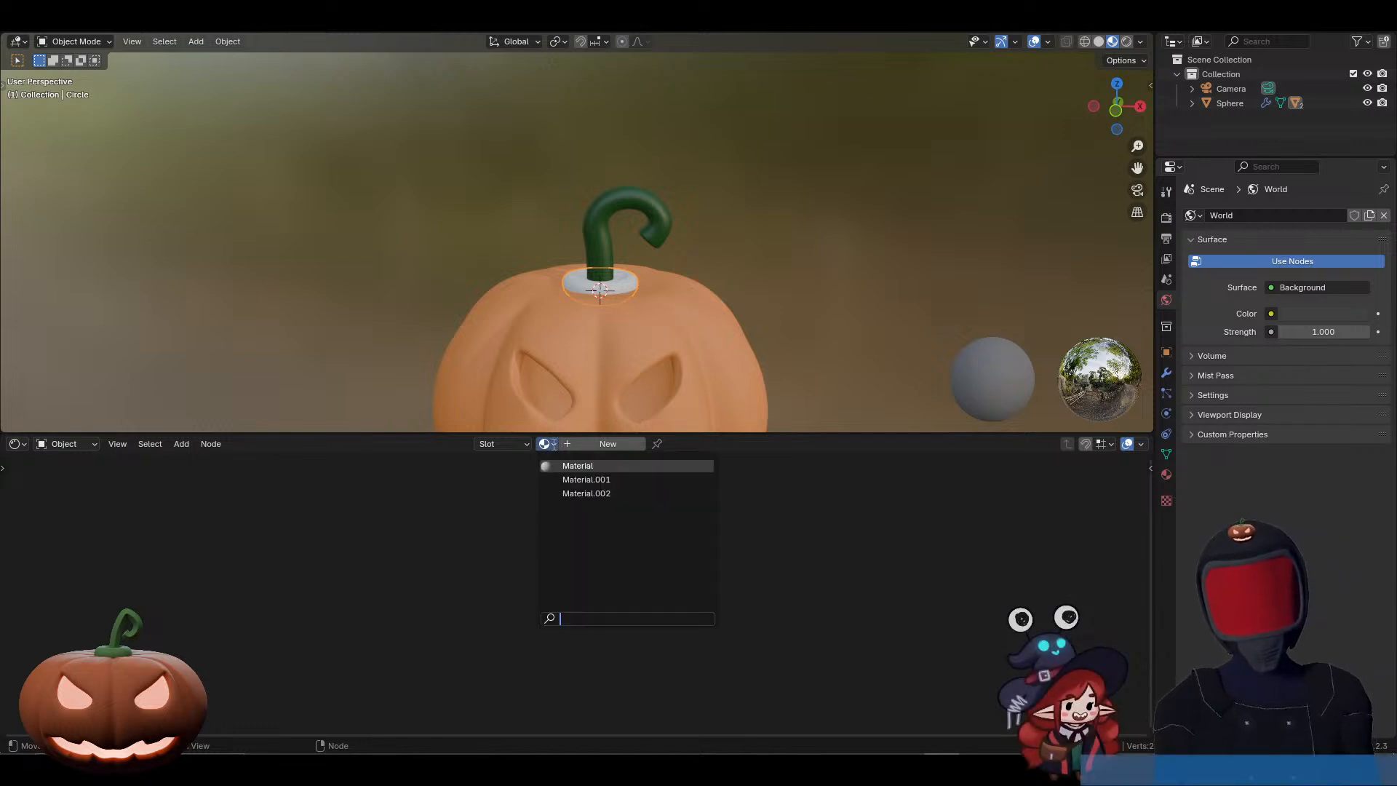
{"action": "left_click", "coordinate": [586, 493]}
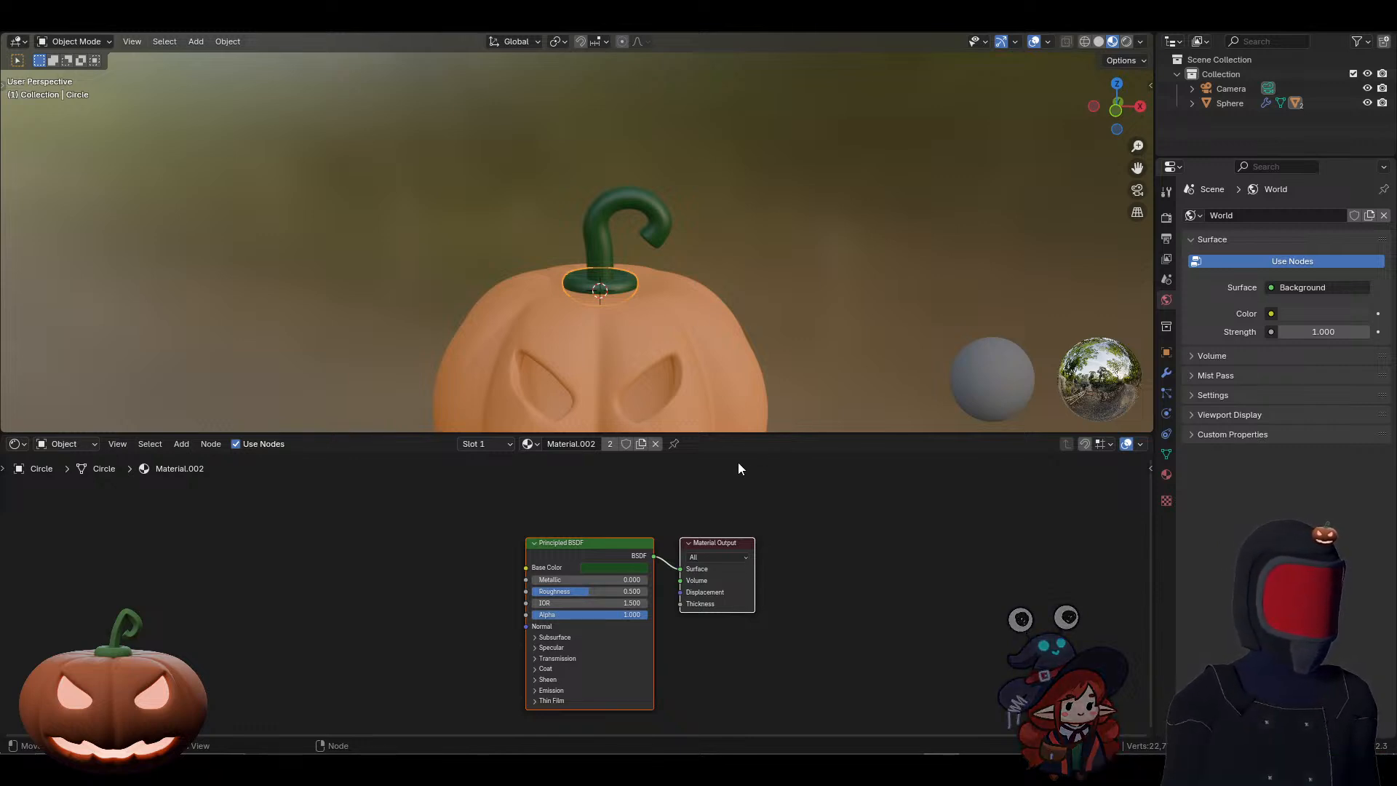
{"action": "scroll", "coordinate": [688, 329], "scroll_direction": "down", "scroll_amount": 4}
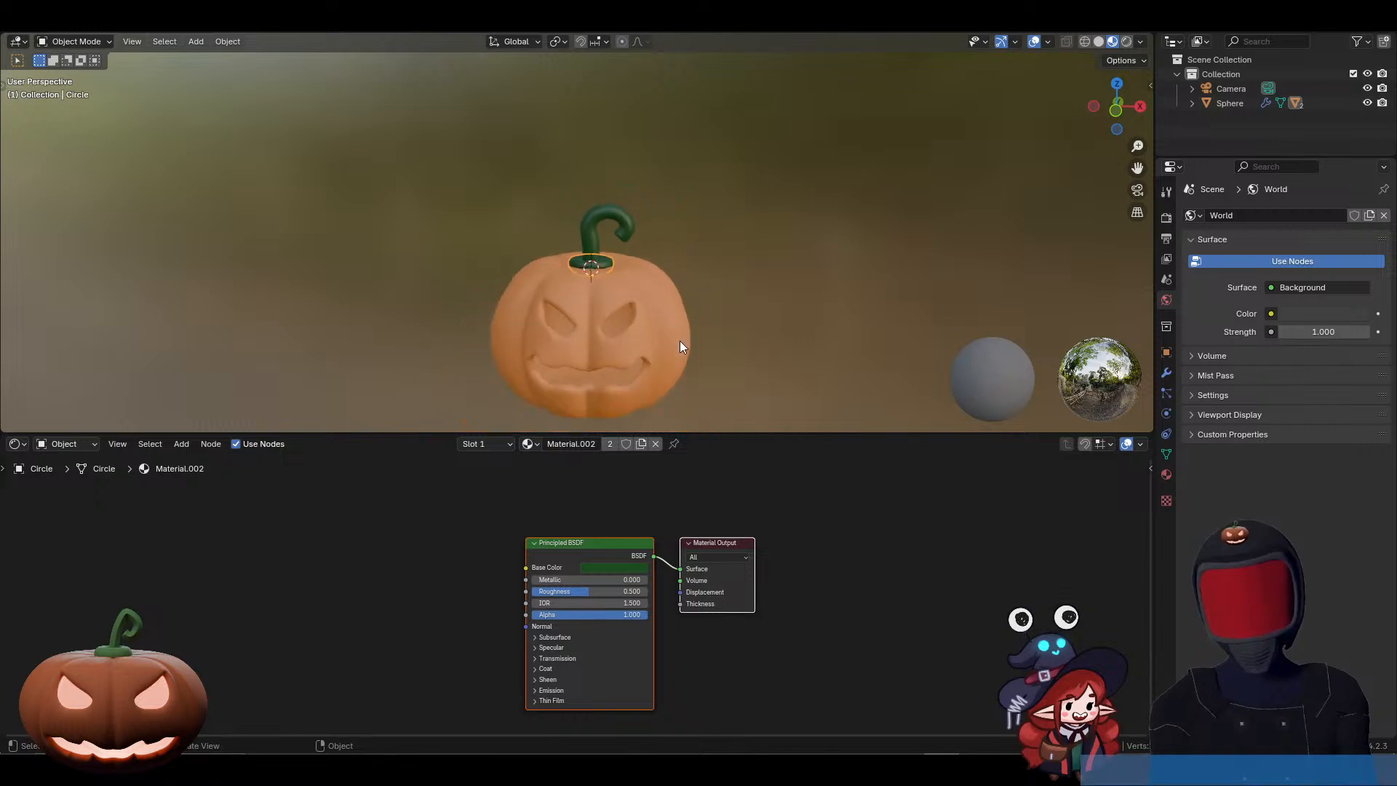
{"action": "mouse_move", "coordinate": [647, 359]}
{"action": "middle_mouse_down"}
{"action": "mouse_move", "coordinate": [684, 355]}
{"action": "mouse_move", "coordinate": [632, 356]}
{"action": "middle_mouse_up"}
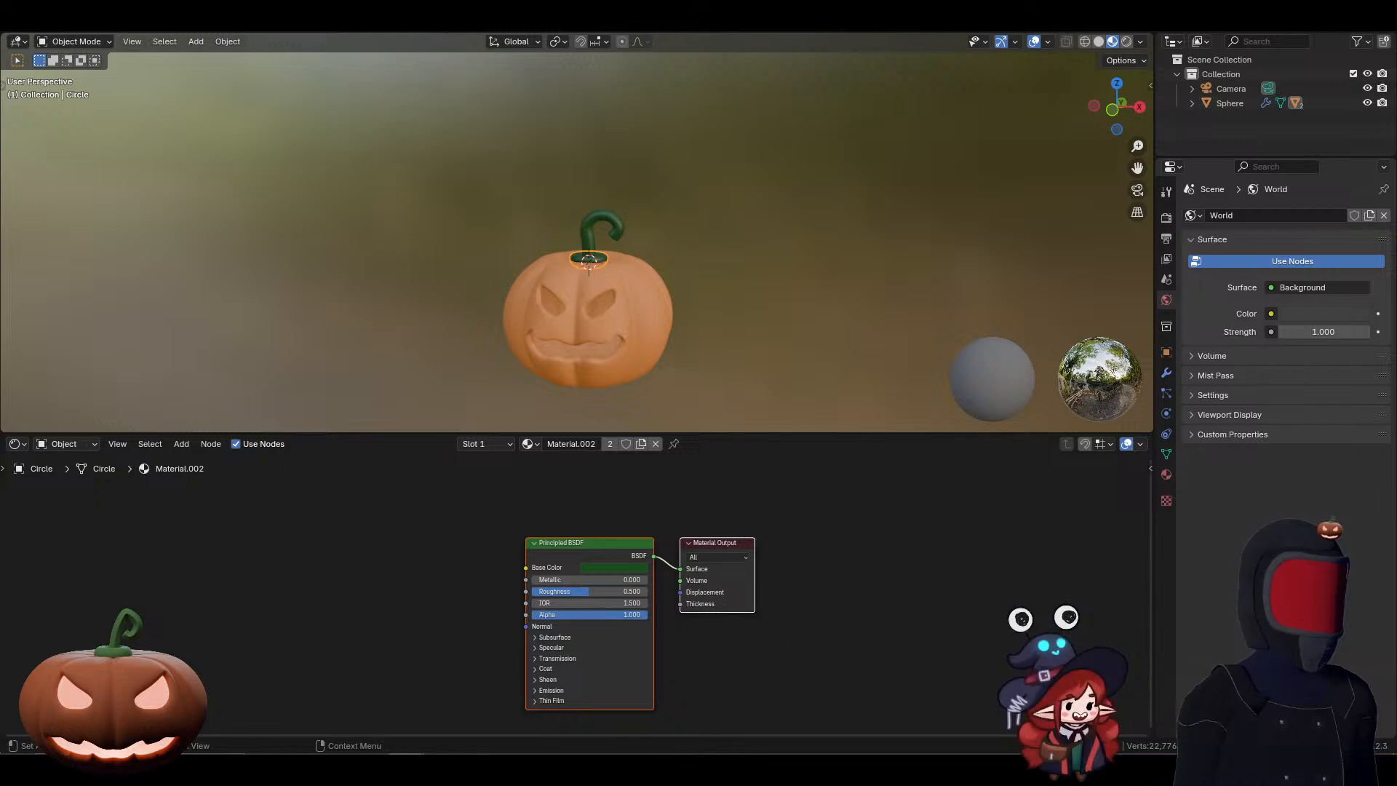
Step: Switch to the Discord call, maximize its window to examine the participant's shared pumpkin model, and return to Blender
{"action": "left_click_drag", "start_coordinate": [1396, 120], "coordinate": [744, 196]}
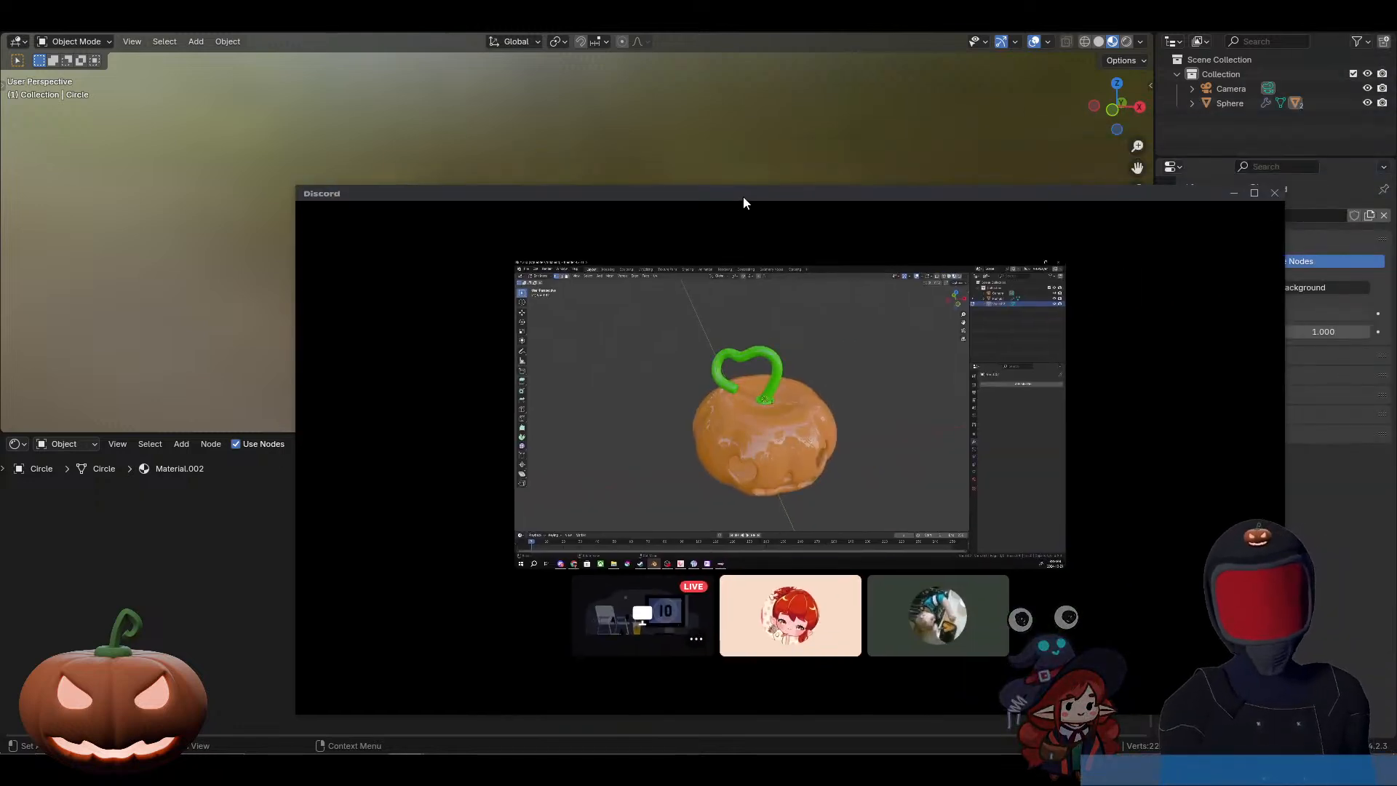
{"action": "double_click", "coordinate": [744, 197]}
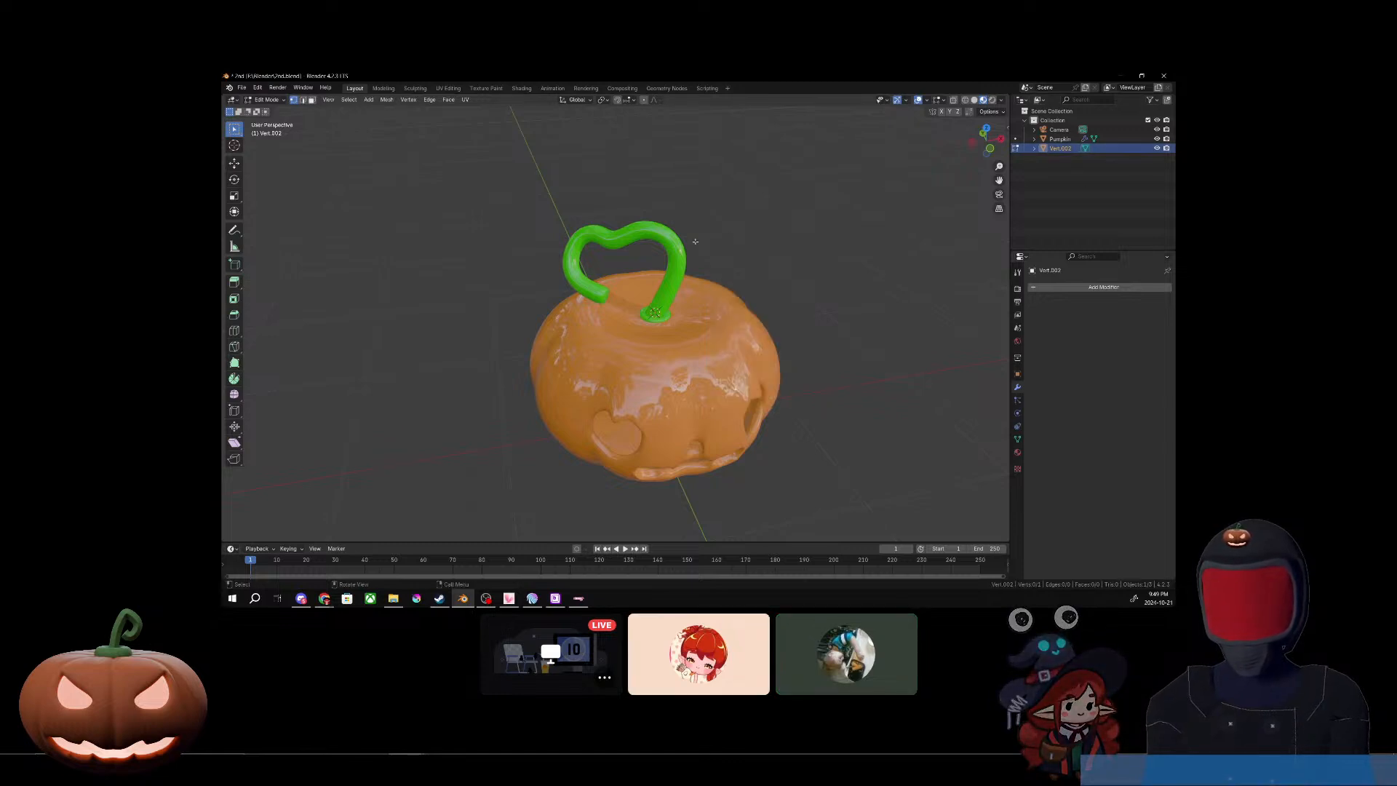
{"action": "mouse_move", "coordinate": [517, 293]}
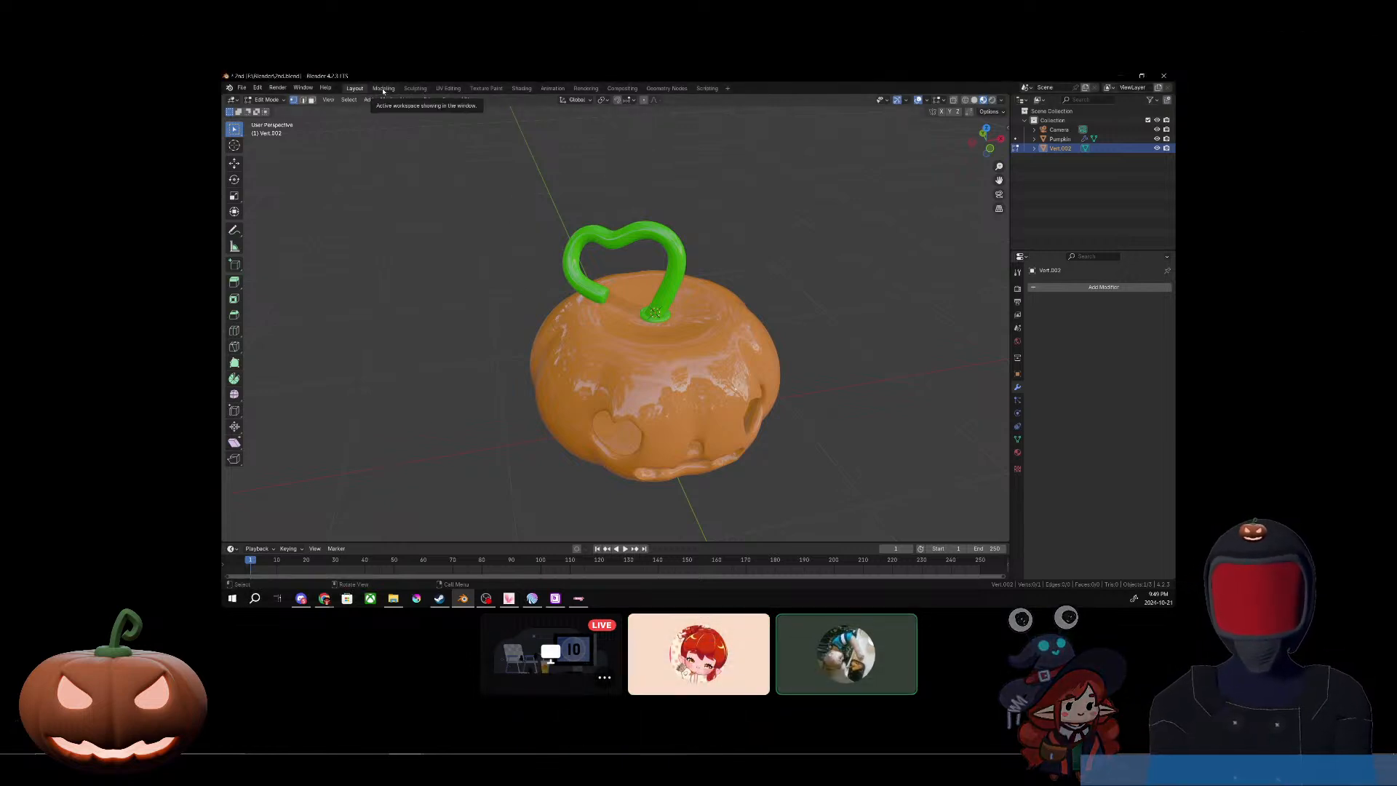
{"action": "mouse_move", "coordinate": [1082, 226]}
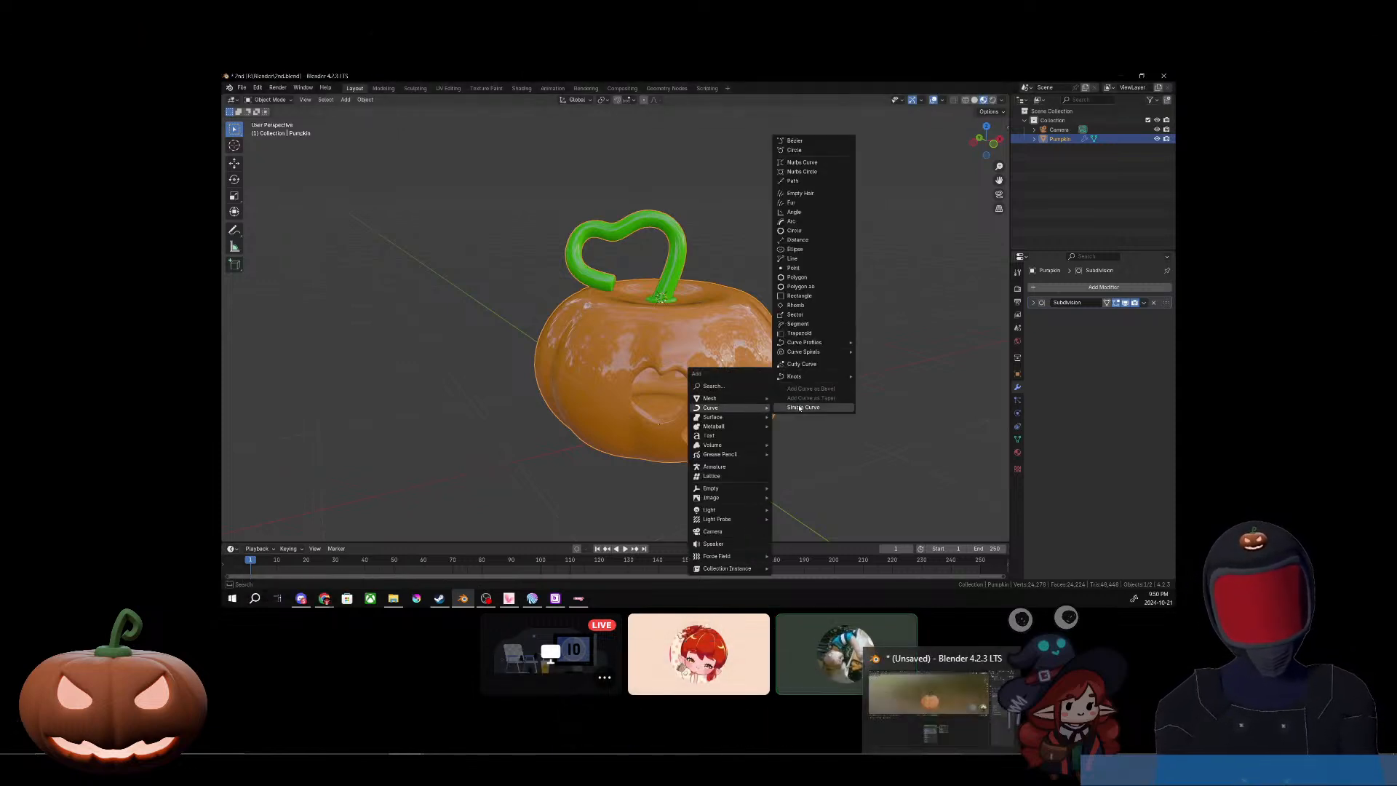
{"action": "left_click", "coordinate": [953, 731]}
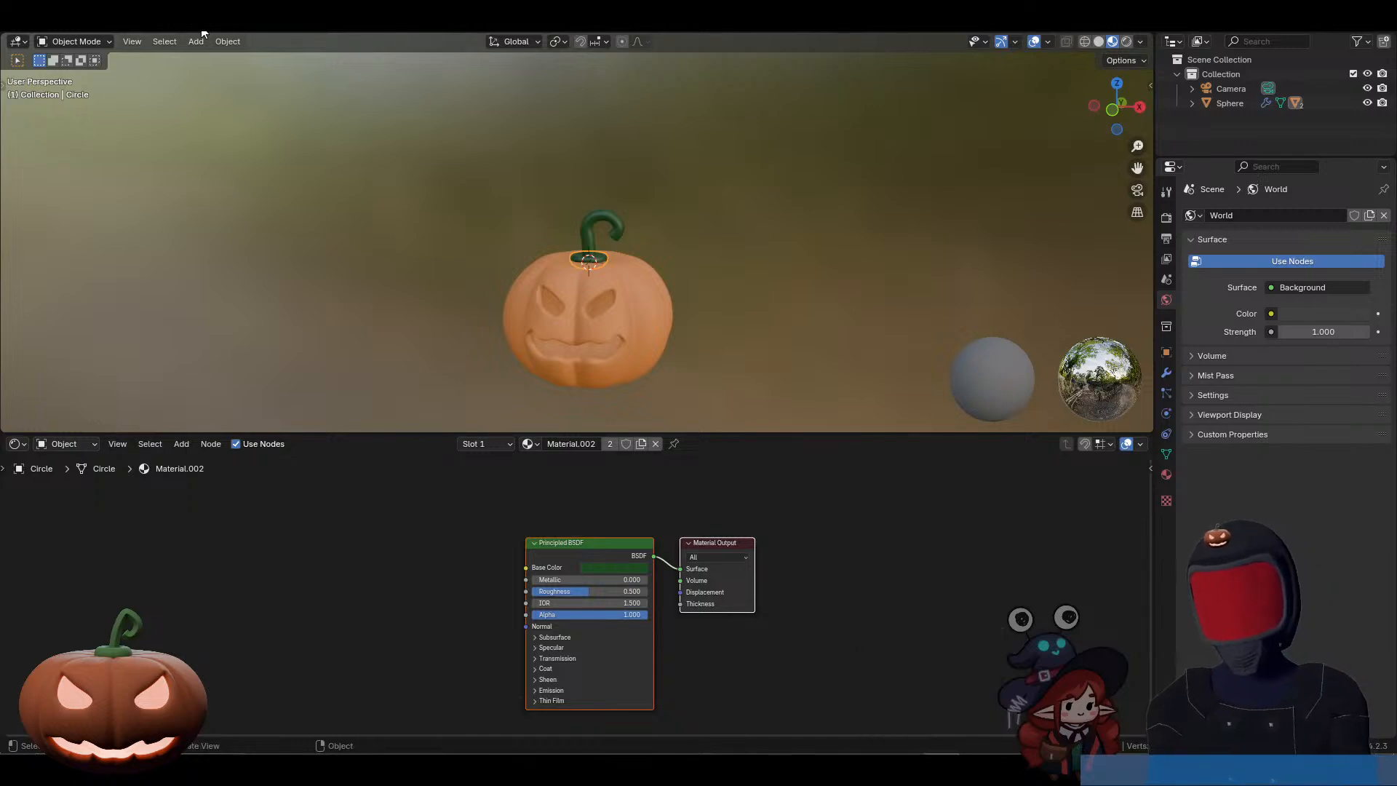
Step: Switch to the Layout workspace and snap the 3D cursor to the selected pumpkin body
{"action": "left_click", "coordinate": [203, 30]}
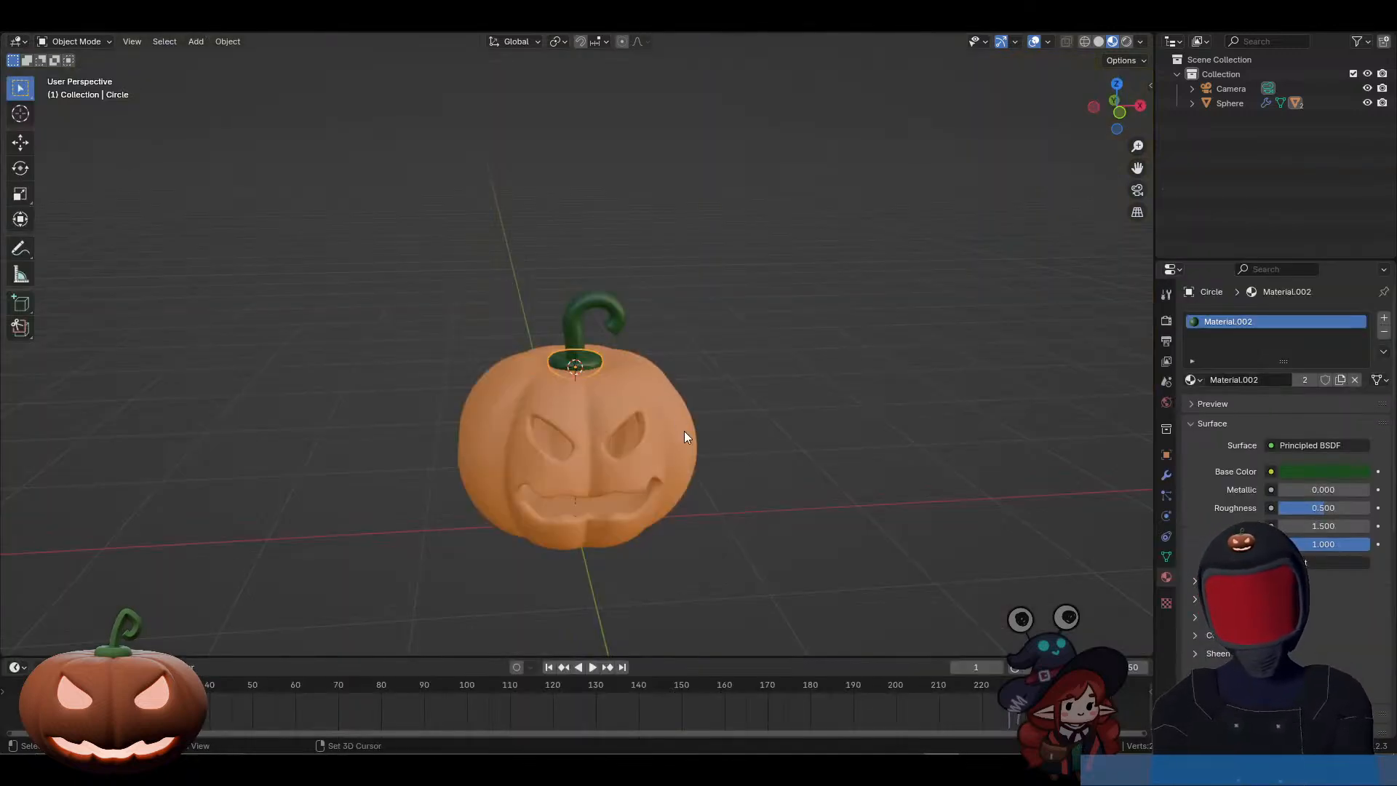
{"action": "key", "text": "shift+s"}
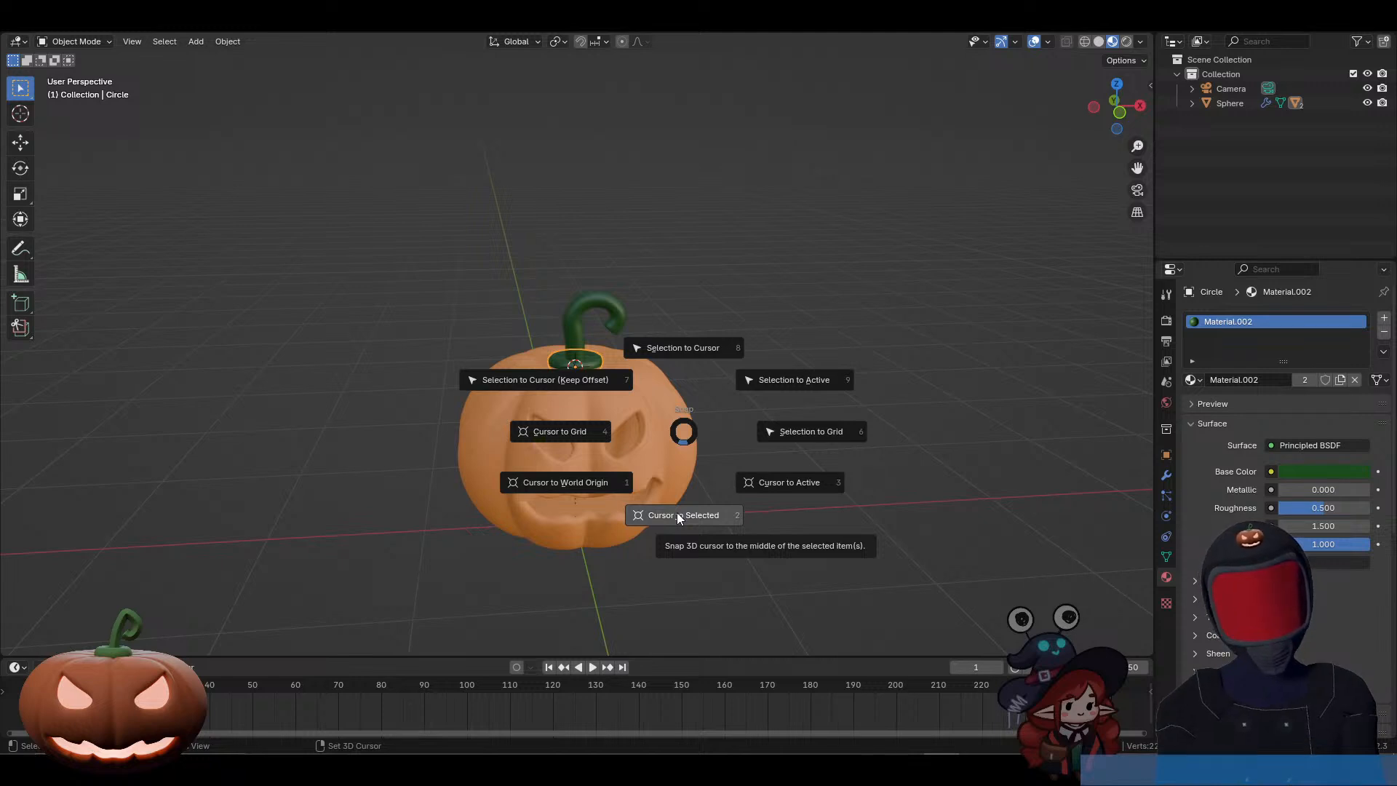
{"action": "left_click", "coordinate": [679, 515]}
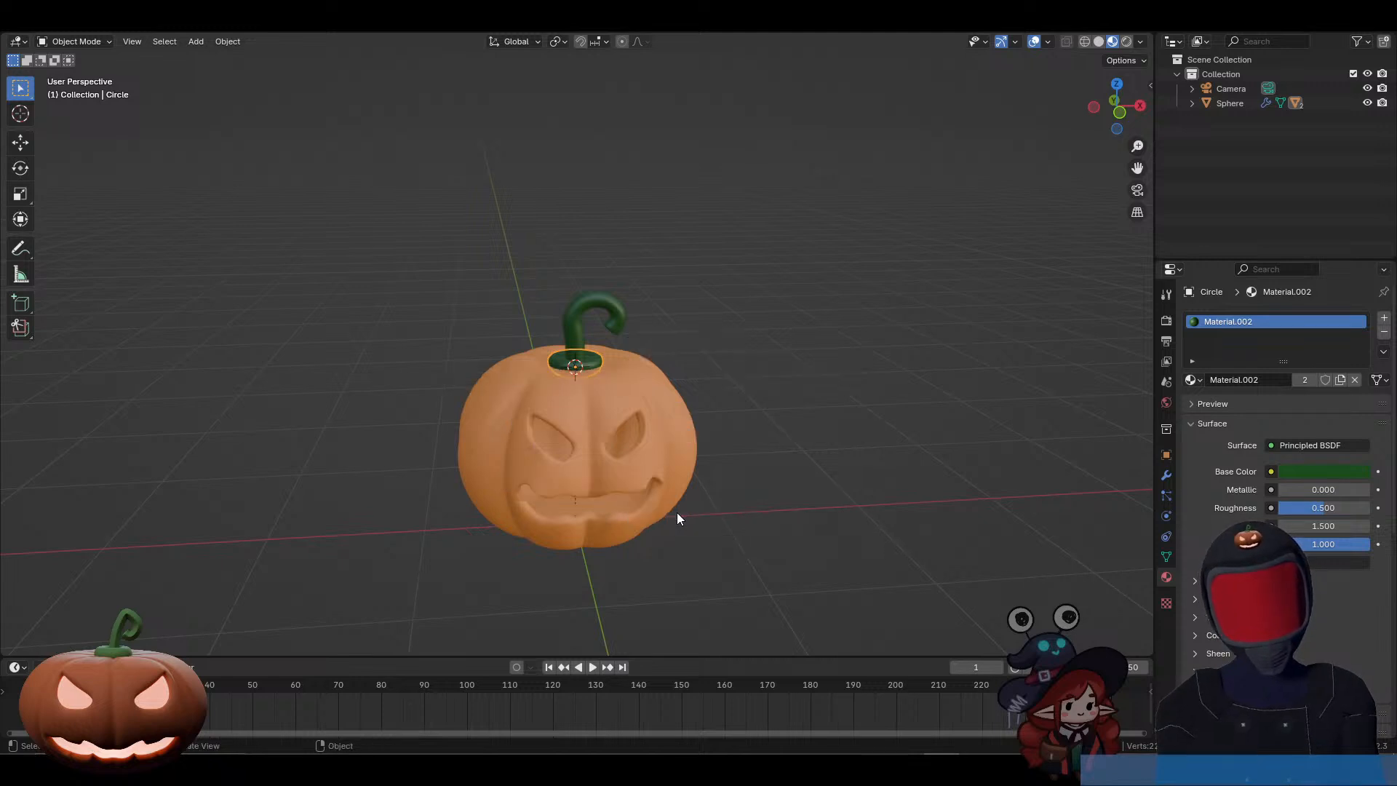
{"action": "left_click", "coordinate": [642, 414]}
{"action": "key", "text": "shift+s"}
{"action": "left_click", "coordinate": [710, 573]}
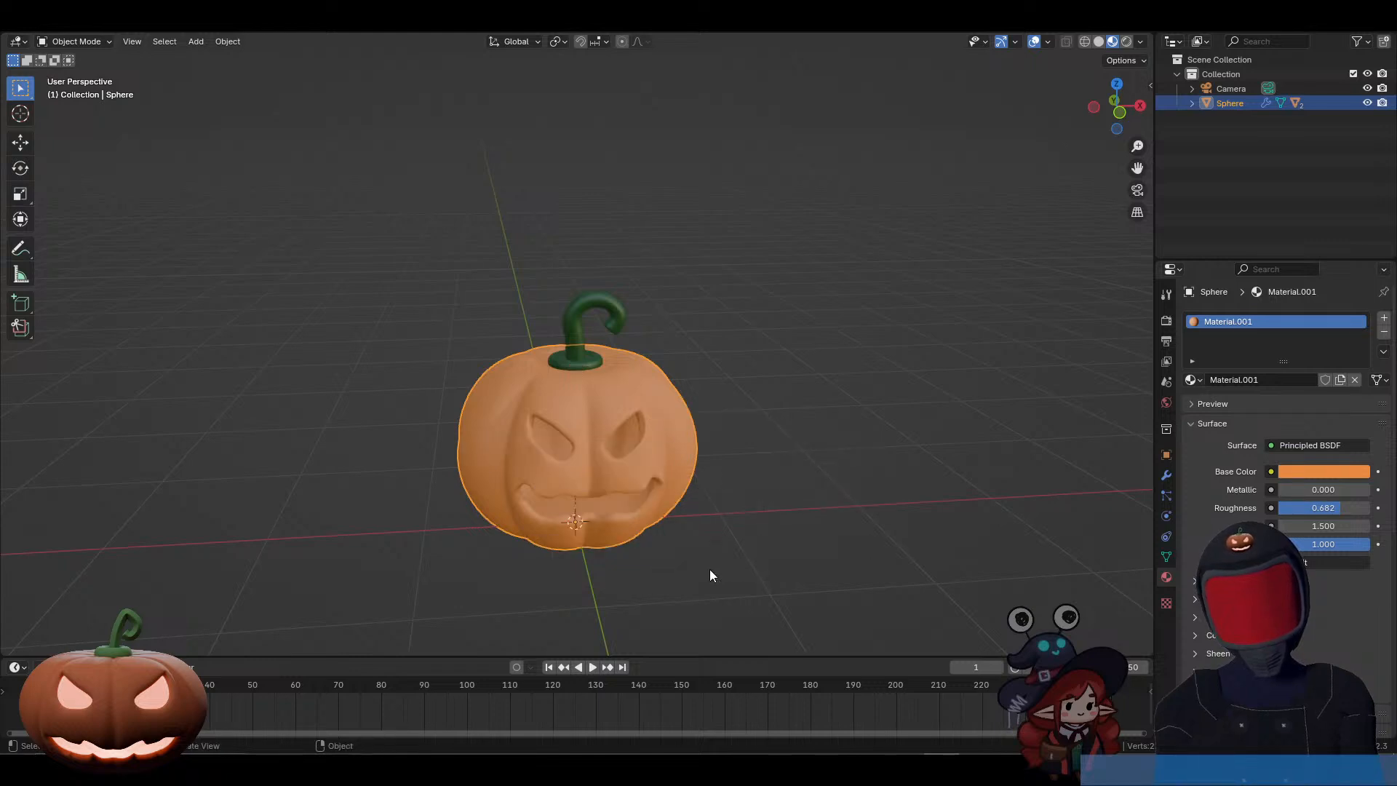
{"action": "middle_click_drag", "start_coordinate": [688, 543], "coordinate": [674, 515]}
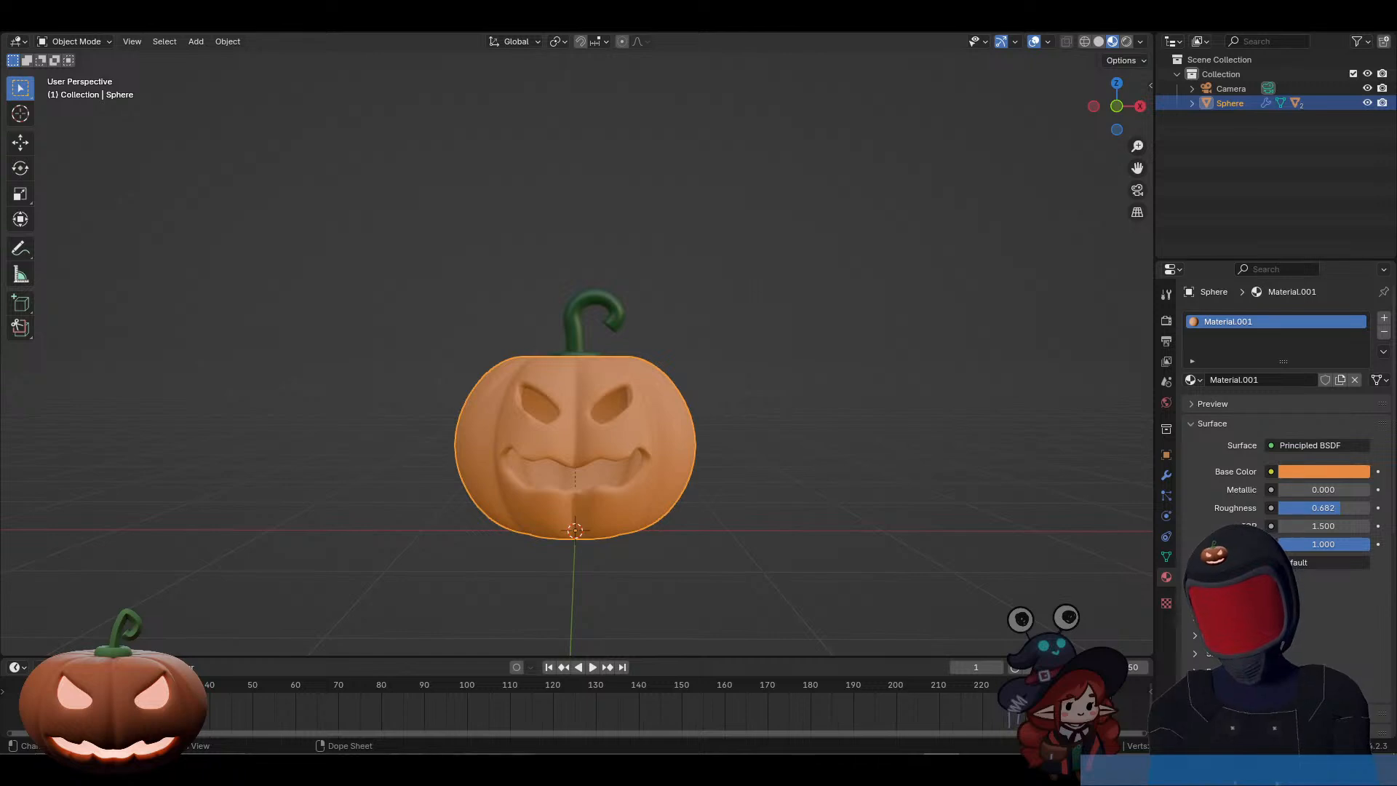
Step: Switch back to the Discord call and watch the participant's shared screen
{"action": "mouse_move", "coordinate": [406, 770]}
{"action": "left_click", "coordinate": [500, 681]}
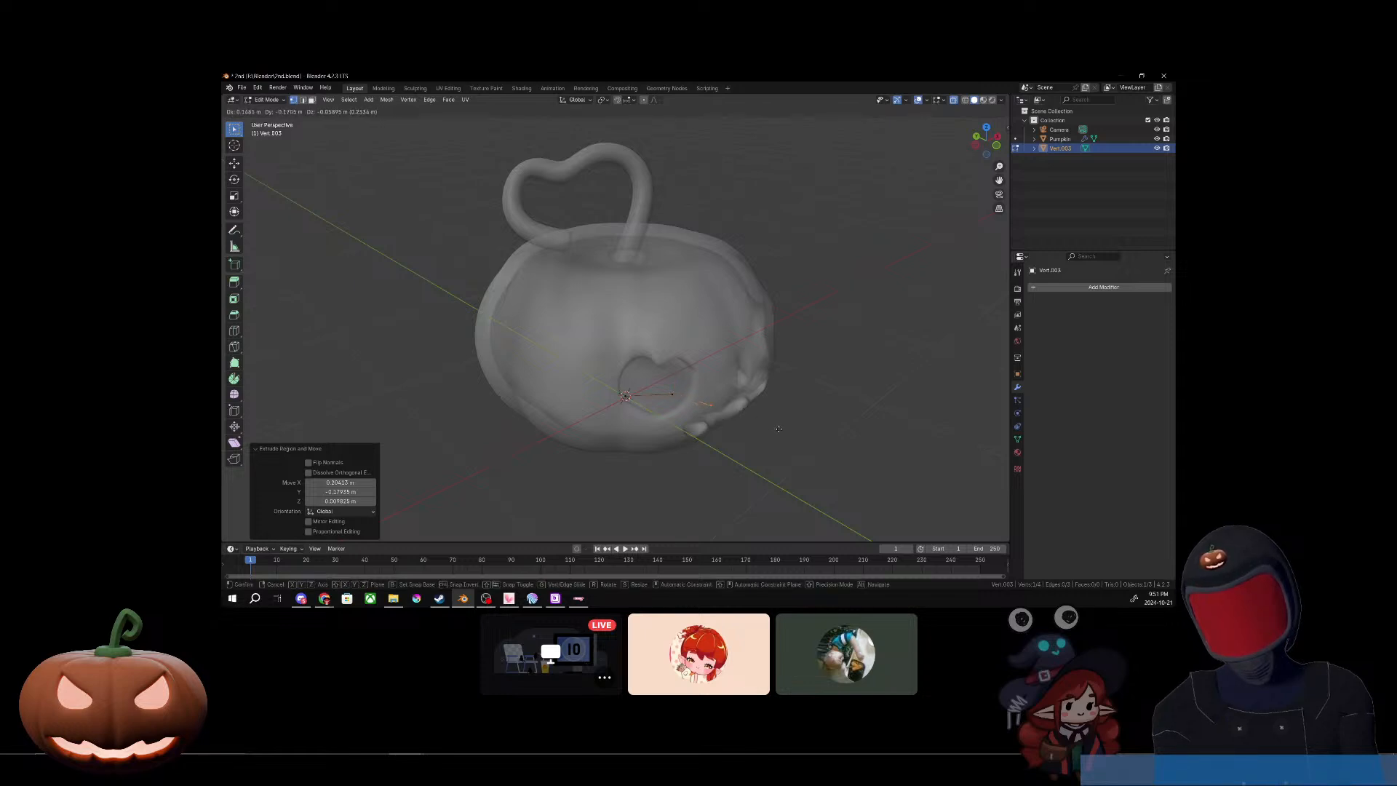
Step: Undo the freehand extrusions of the vertex chain, back to the single starting vertex at the 3D cursor
{"action": "left_click", "coordinate": [823, 482]}
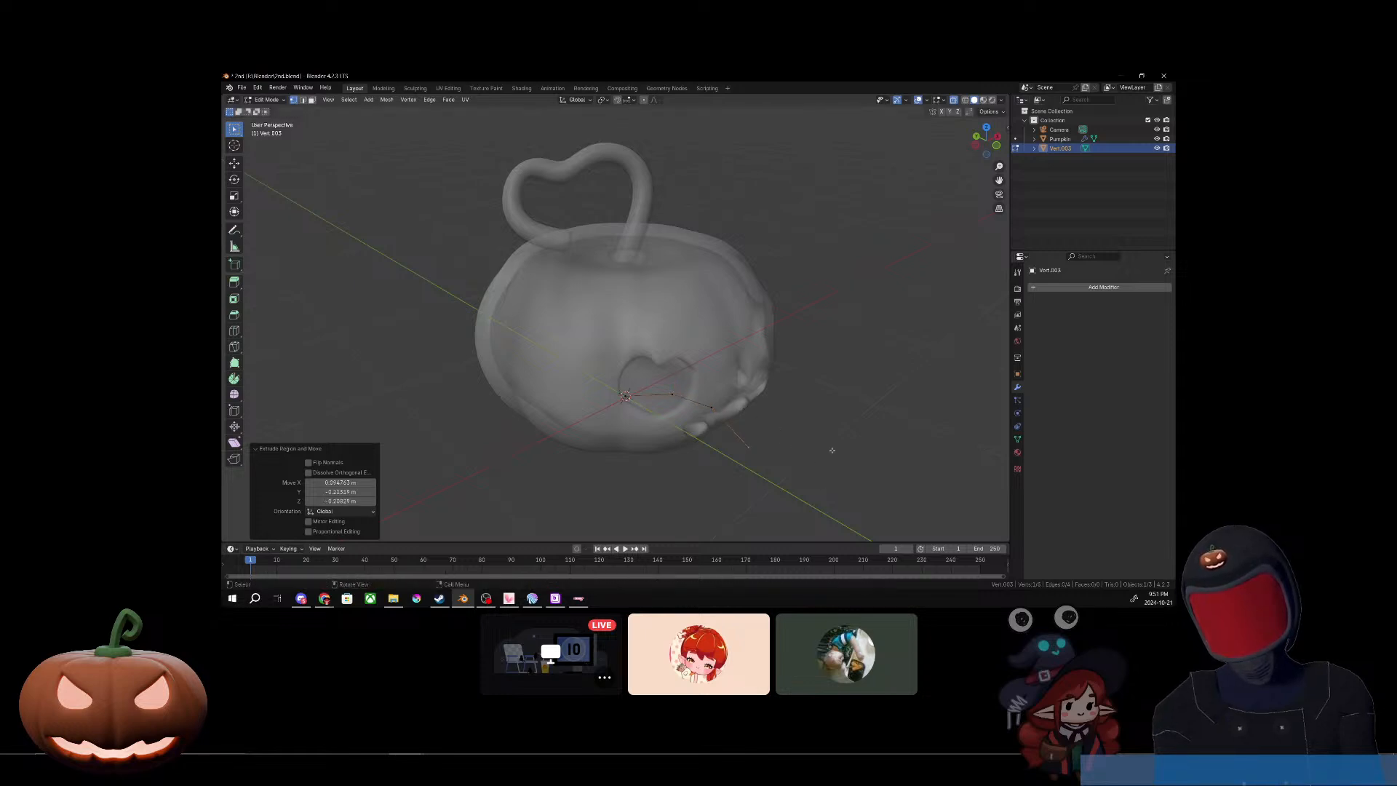
{"action": "middle_click_drag", "start_coordinate": [832, 449], "coordinate": [792, 421]}
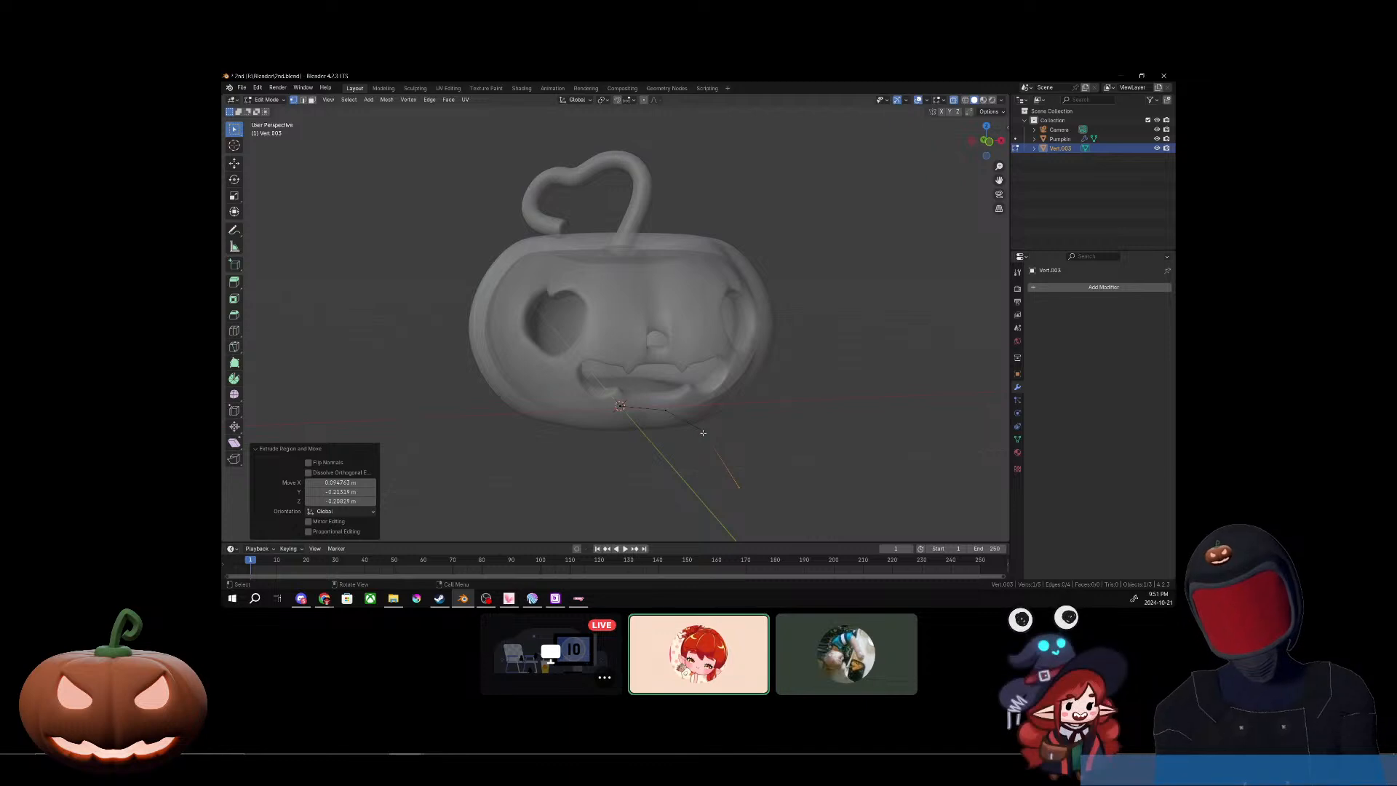
{"action": "key", "text": "ctrl+z"}
{"action": "key", "text": "ctrl+z"}
{"action": "middle_click_drag", "start_coordinate": [703, 434], "coordinate": [764, 483]}
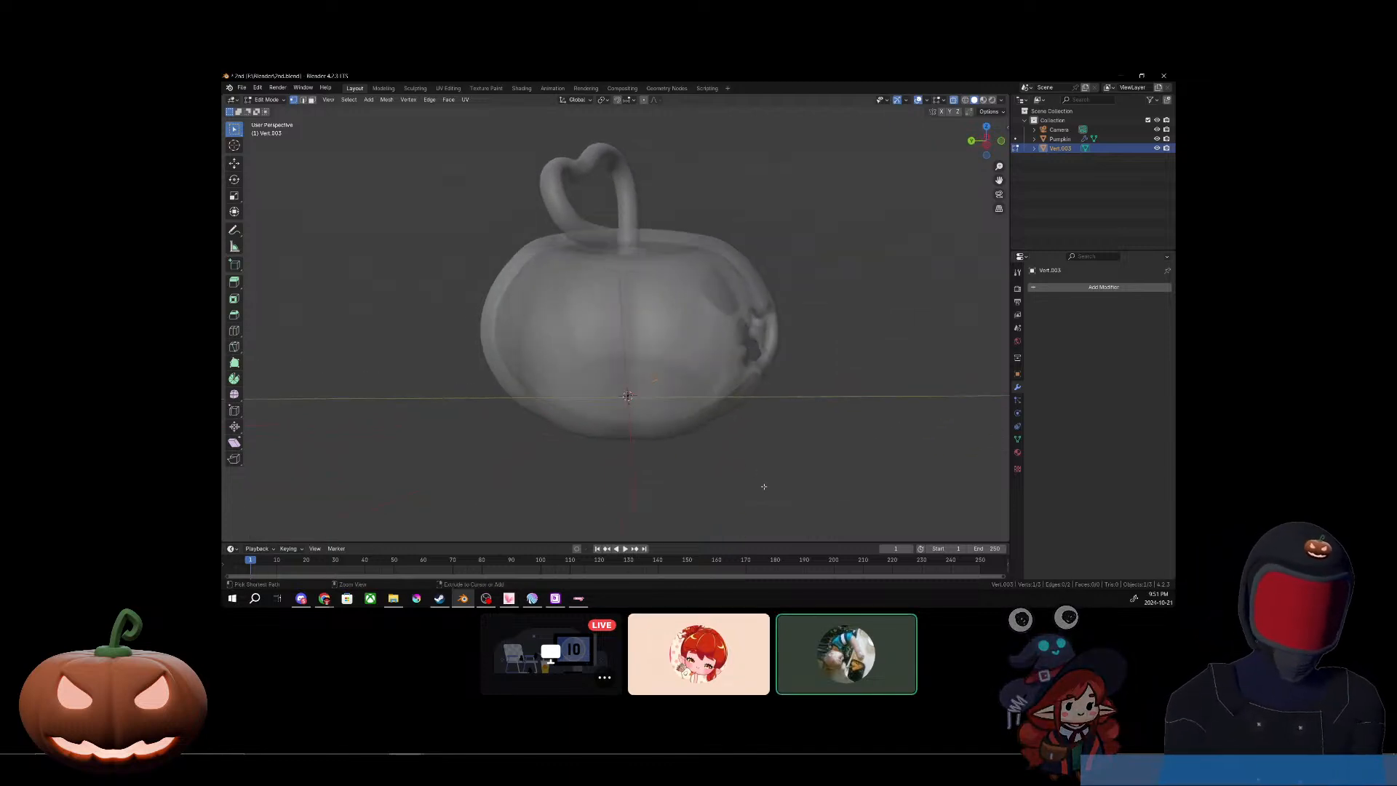
{"action": "key", "text": "ctrl+z"}
{"action": "key", "text": "ctrl+z"}
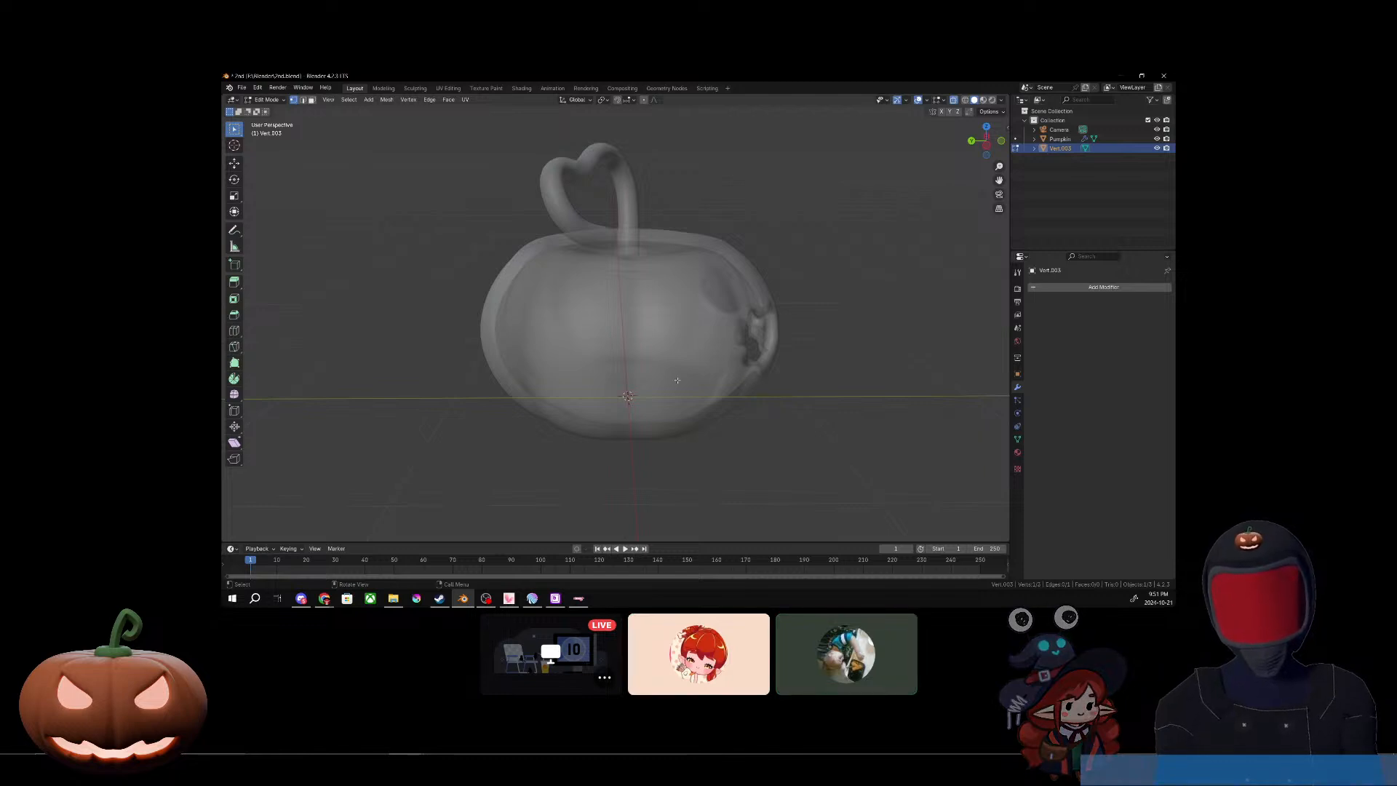
Step: Extrude the starting vertex in the YZ plane by about -0.21 m in Y and 0.18 m in Z
{"action": "key", "text": "e"}
{"action": "key", "text": "y"}
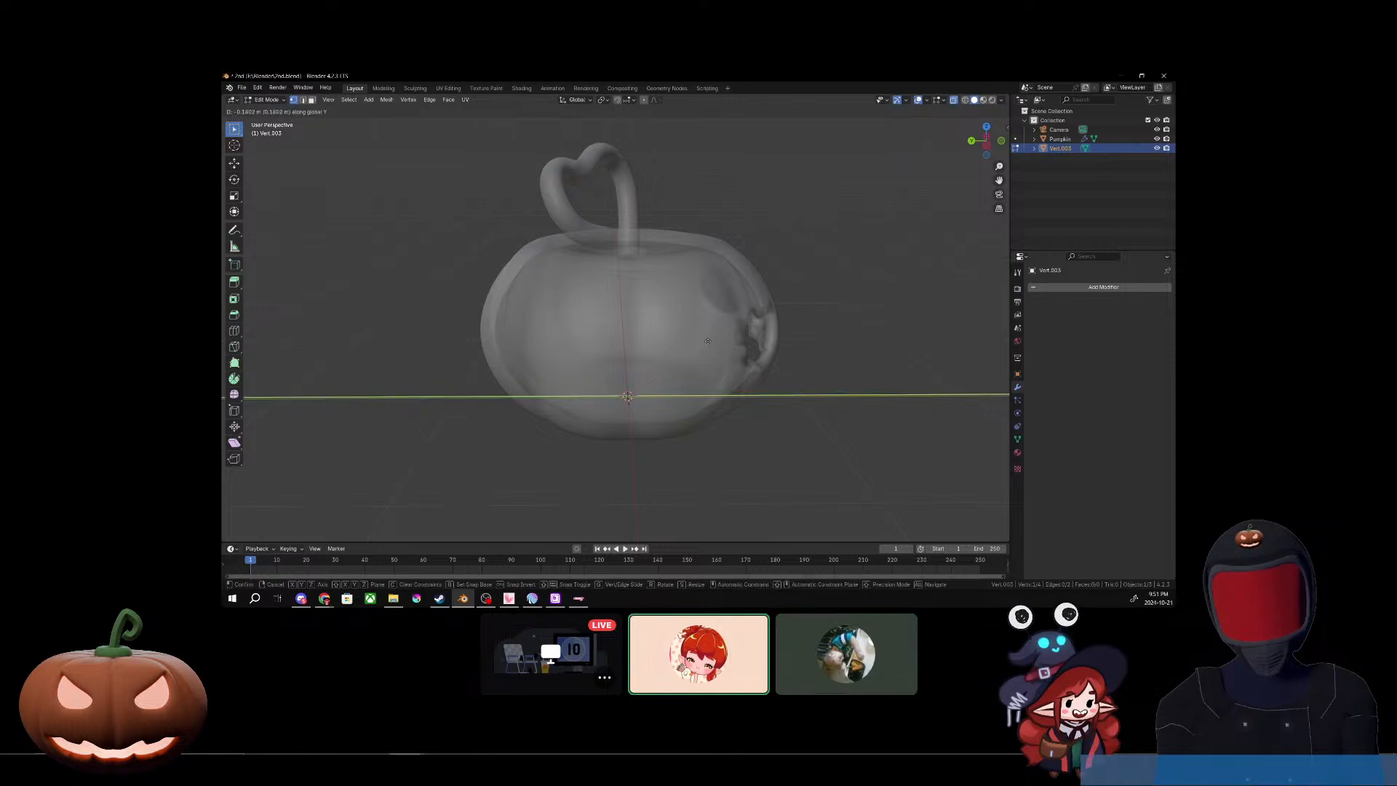
{"action": "key", "text": "z"}
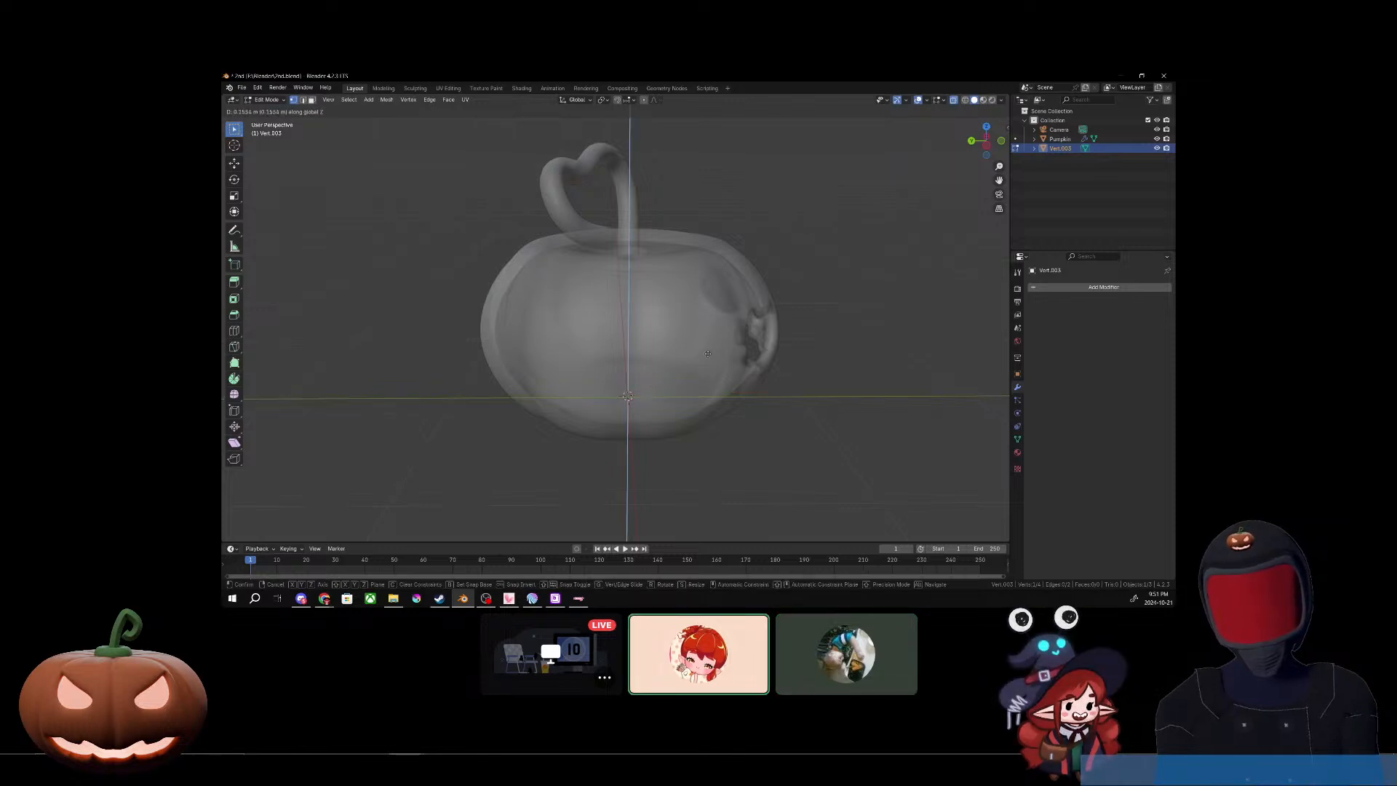
{"action": "key", "text": "y"}
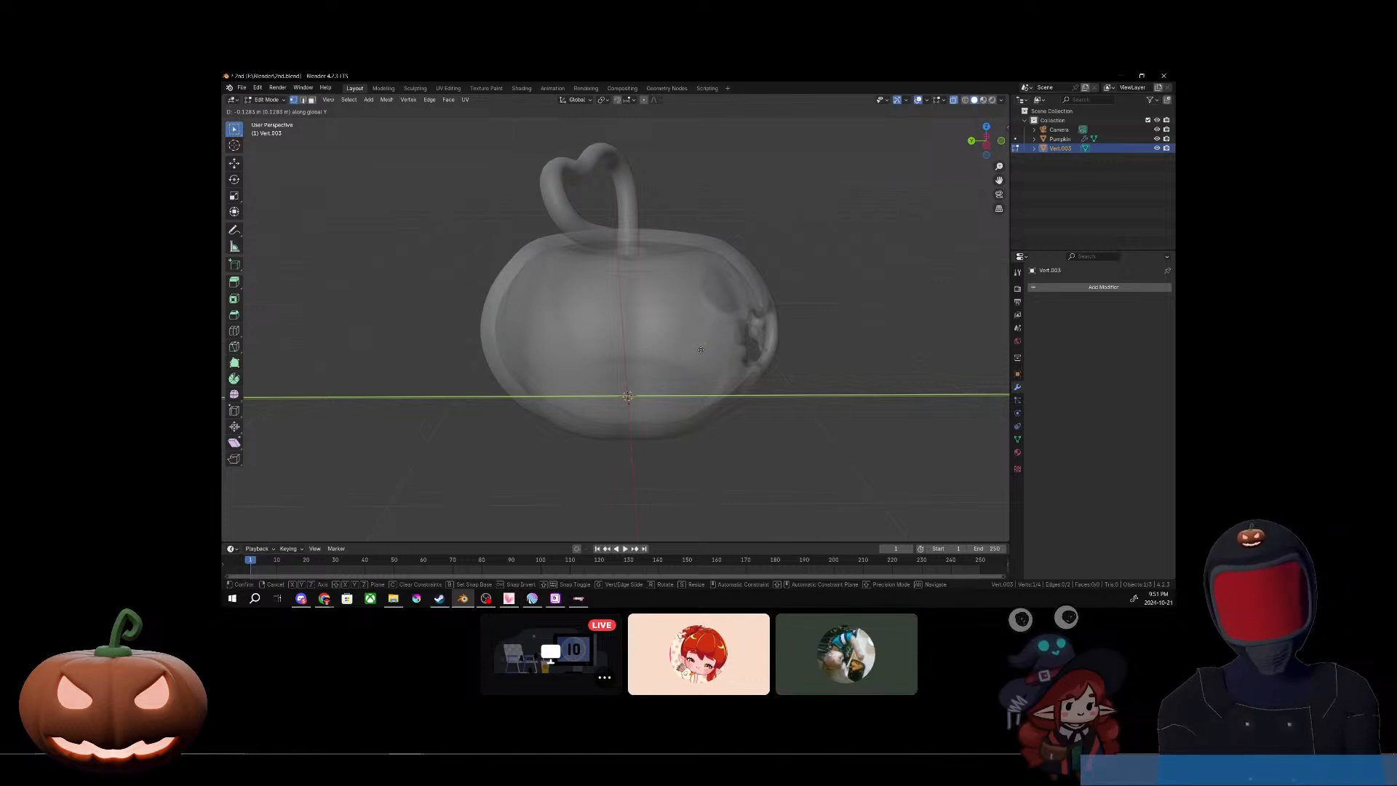
{"action": "key", "text": "shift+x"}
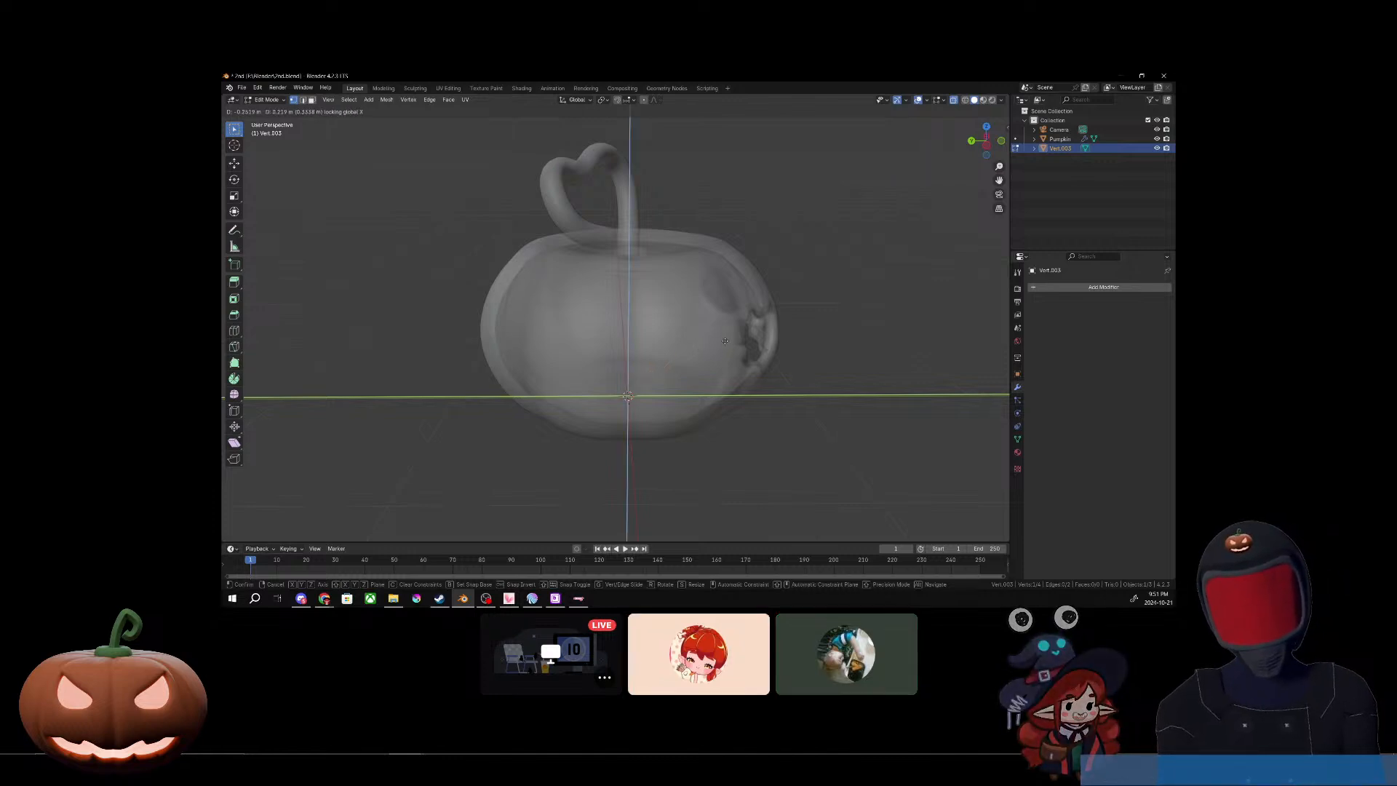
{"action": "left_click", "coordinate": [717, 345]}
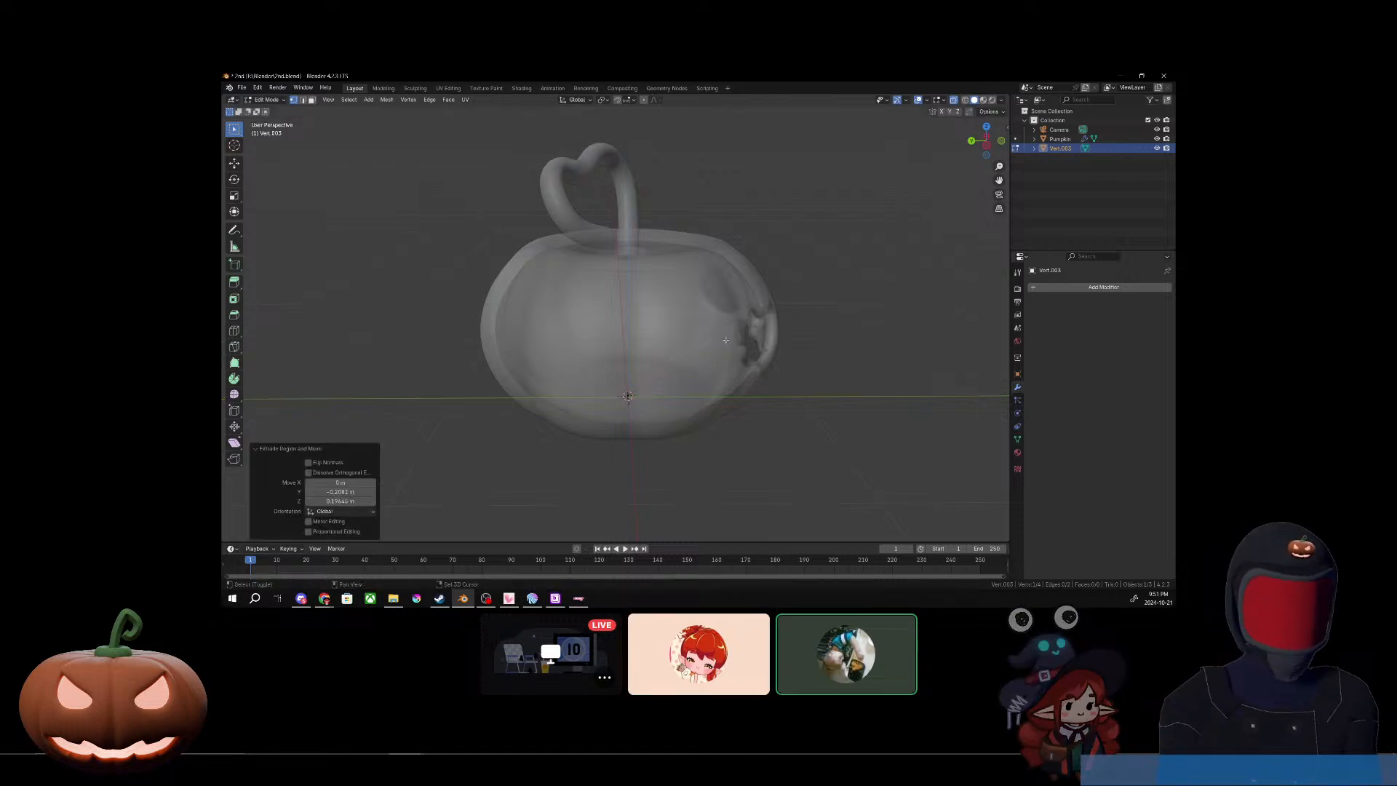
Step: Extrude two more segments toward the pumpkin's front in the YZ plane, each about -0.3 m in Y, the first rising slightly and the second dipping
{"action": "key", "text": "e"}
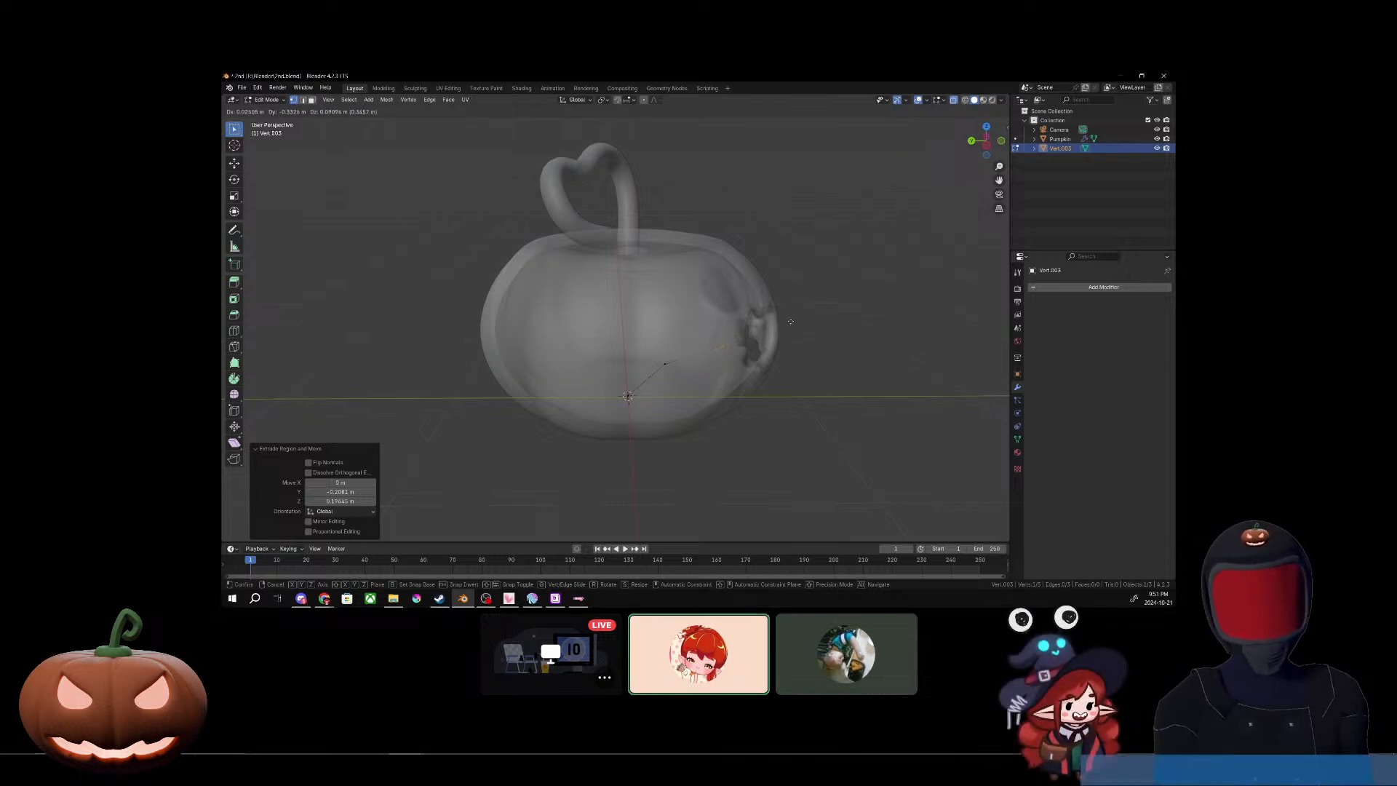
{"action": "key", "text": "shift+y"}
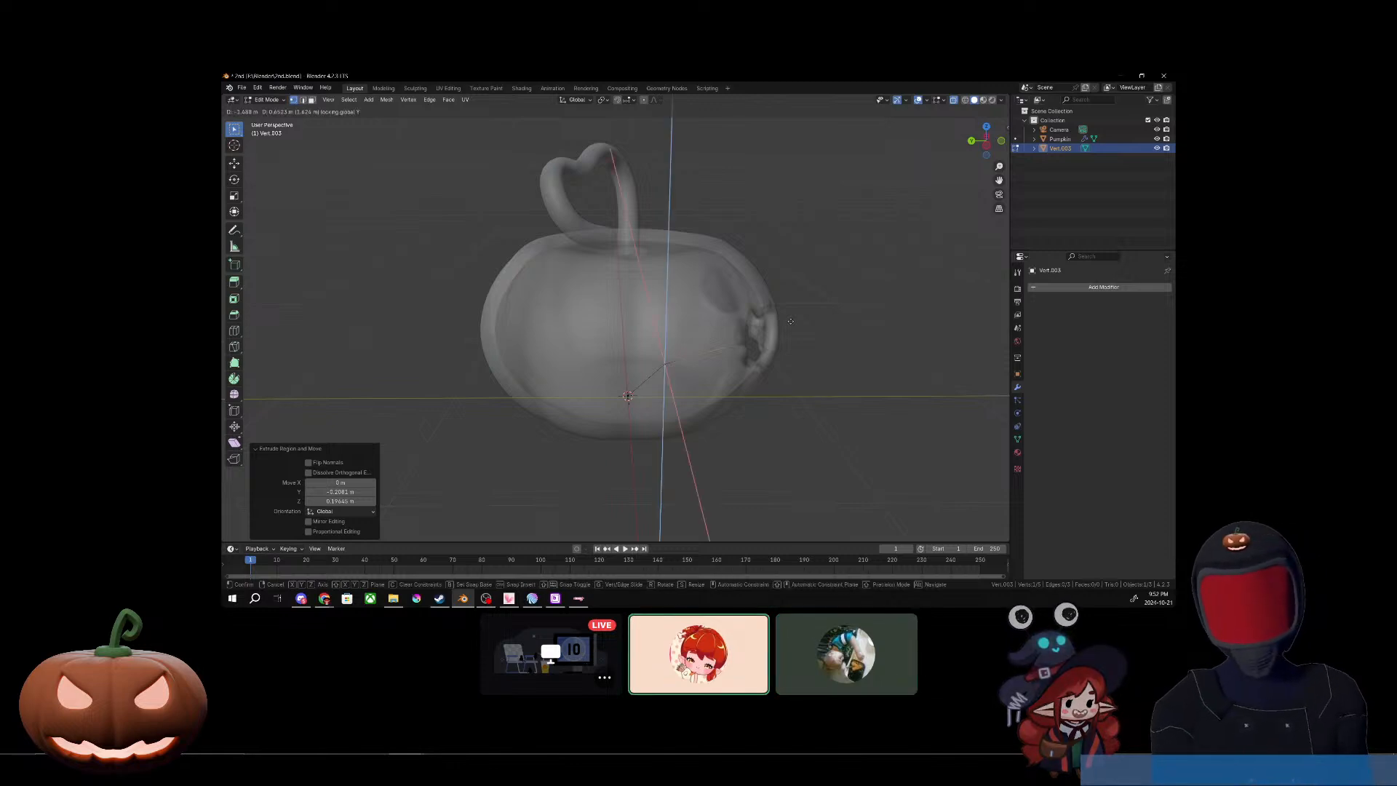
{"action": "key", "text": "shift+x"}
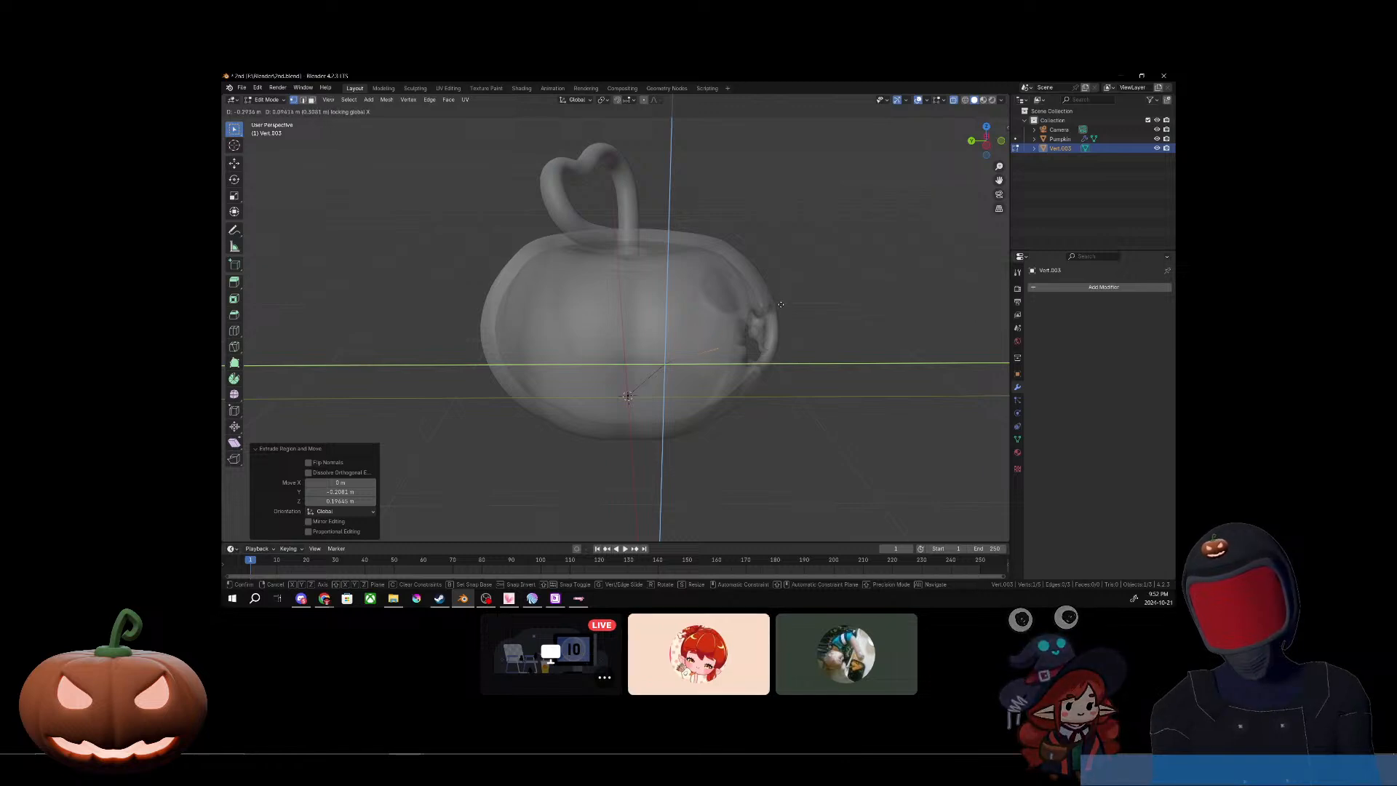
{"action": "left_click", "coordinate": [781, 305]}
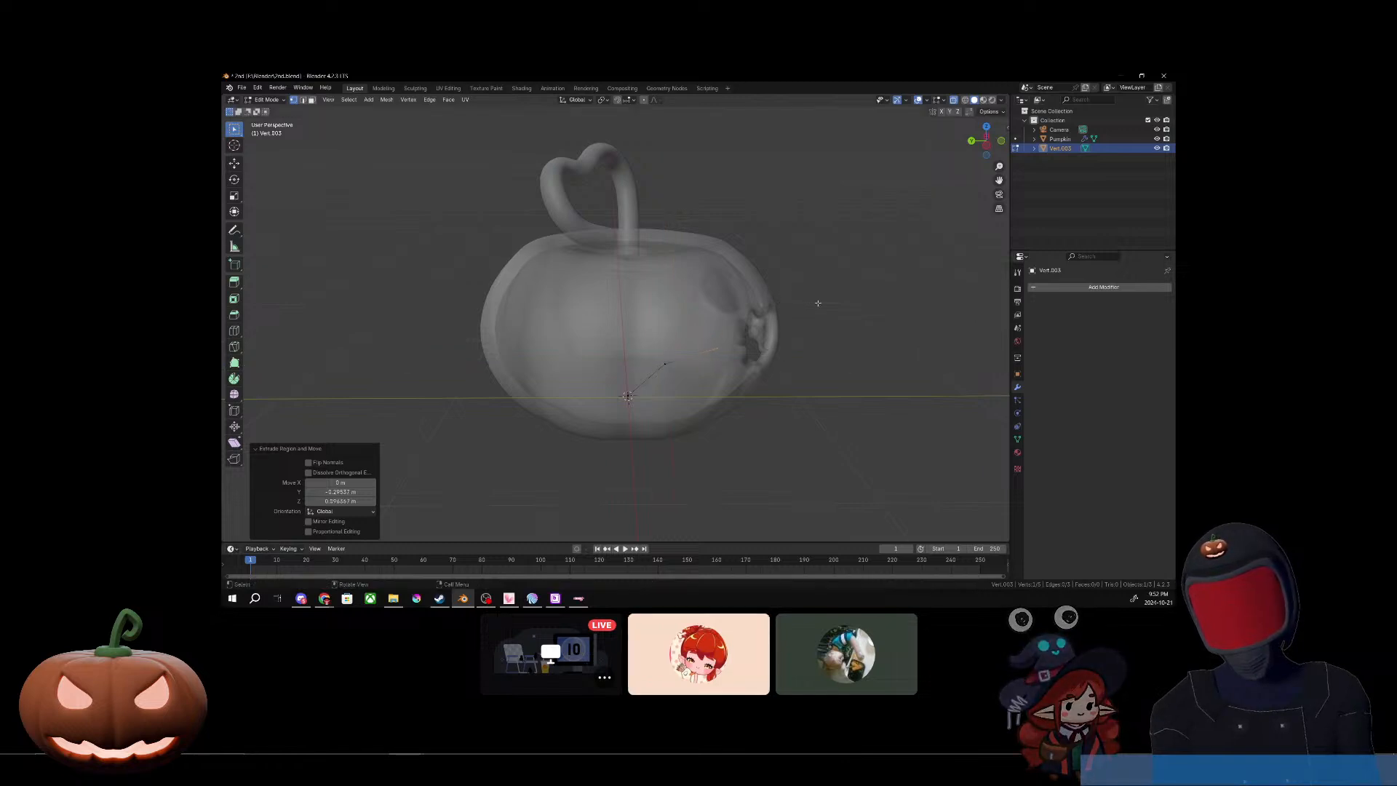
{"action": "key", "text": "e"}
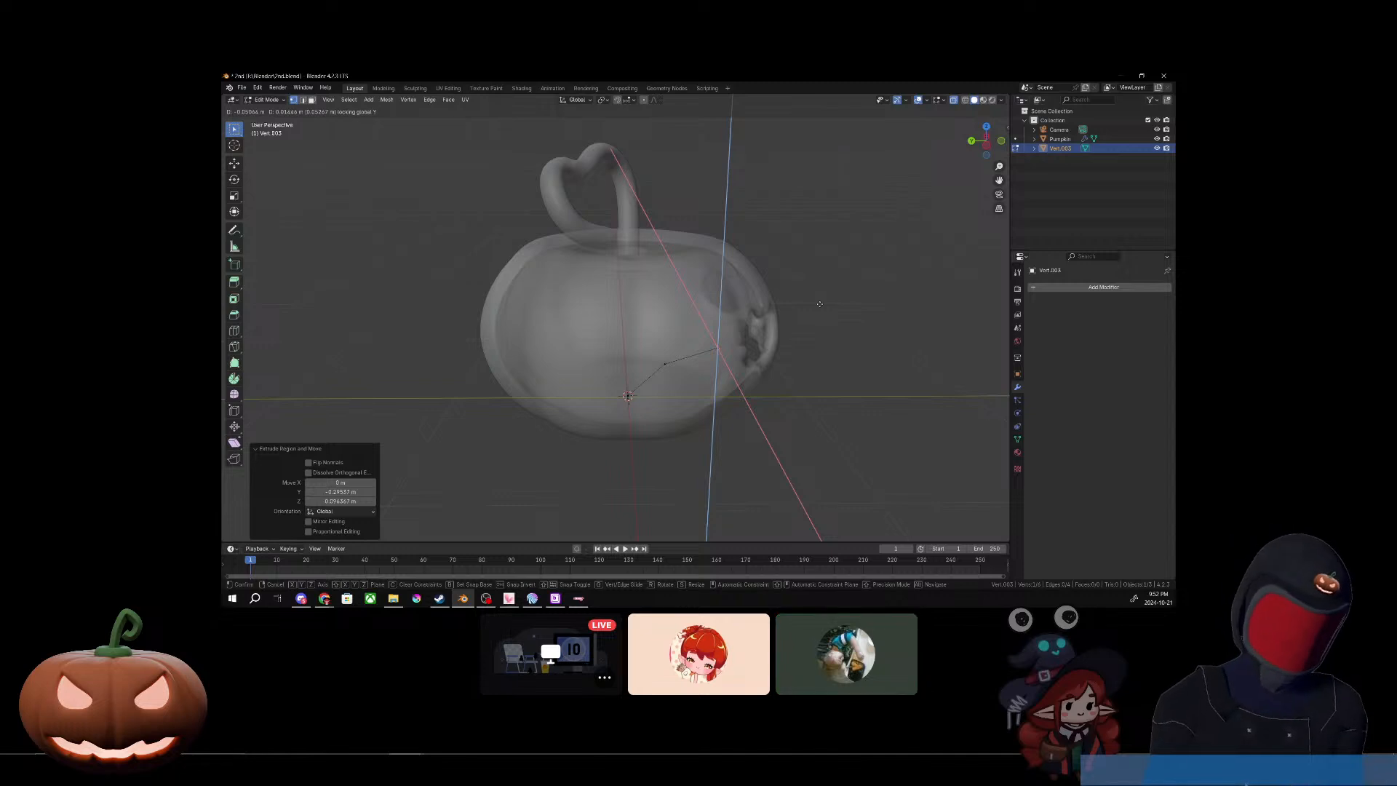
{"action": "key", "text": "shift+x"}
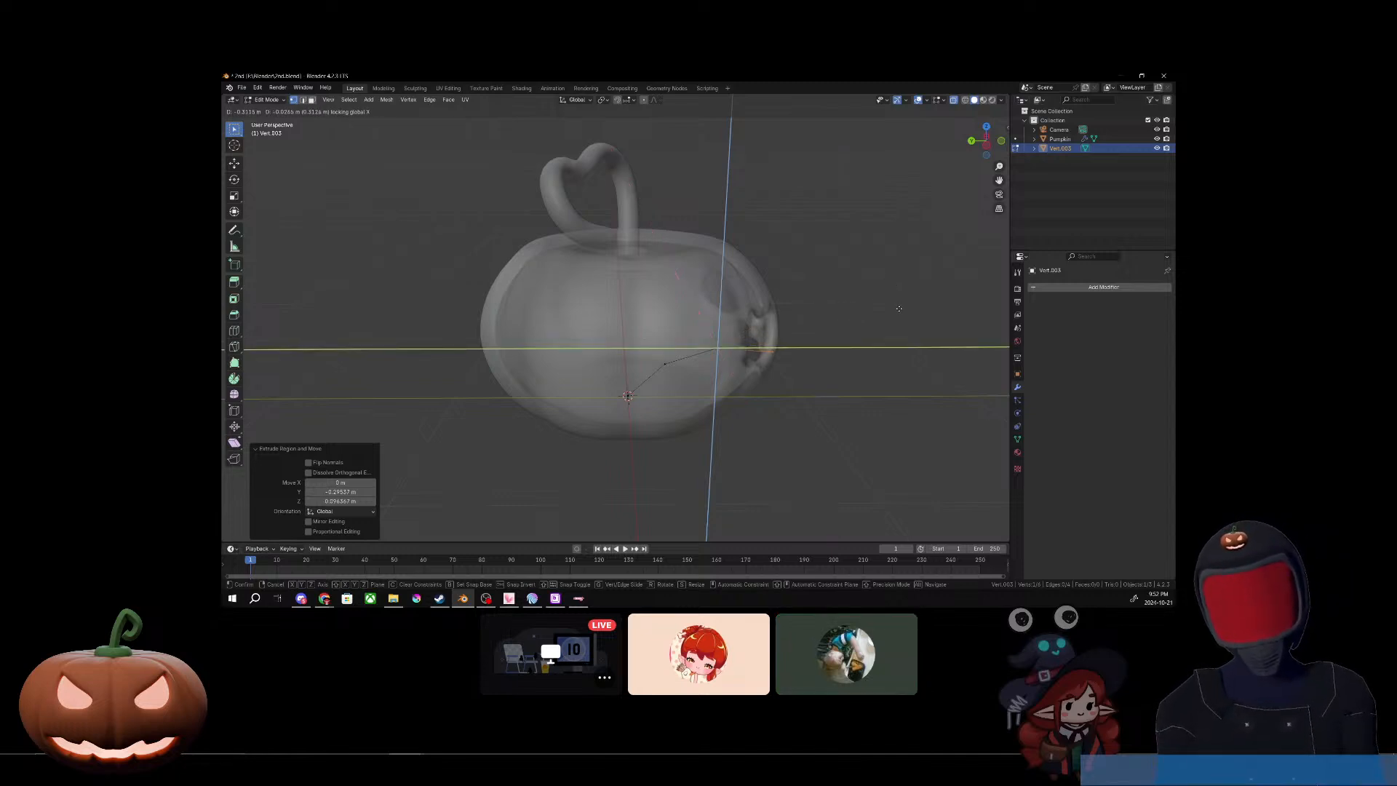
{"action": "left_click", "coordinate": [898, 311]}
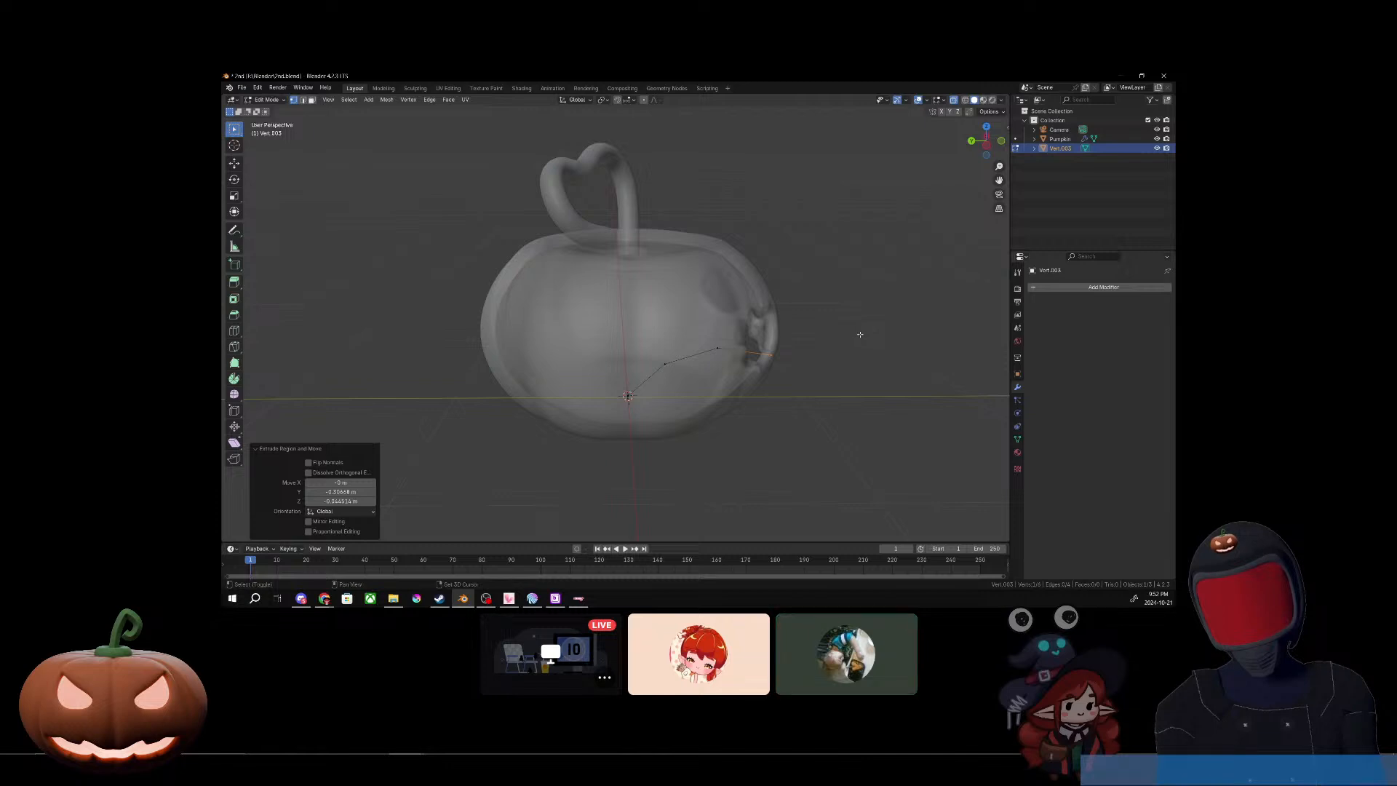
Step: Extrude two descending segments in the YZ plane beyond the pumpkin's front, the last about -0.11 m in Y and -0.12 m in Z
{"action": "key", "text": "e"}
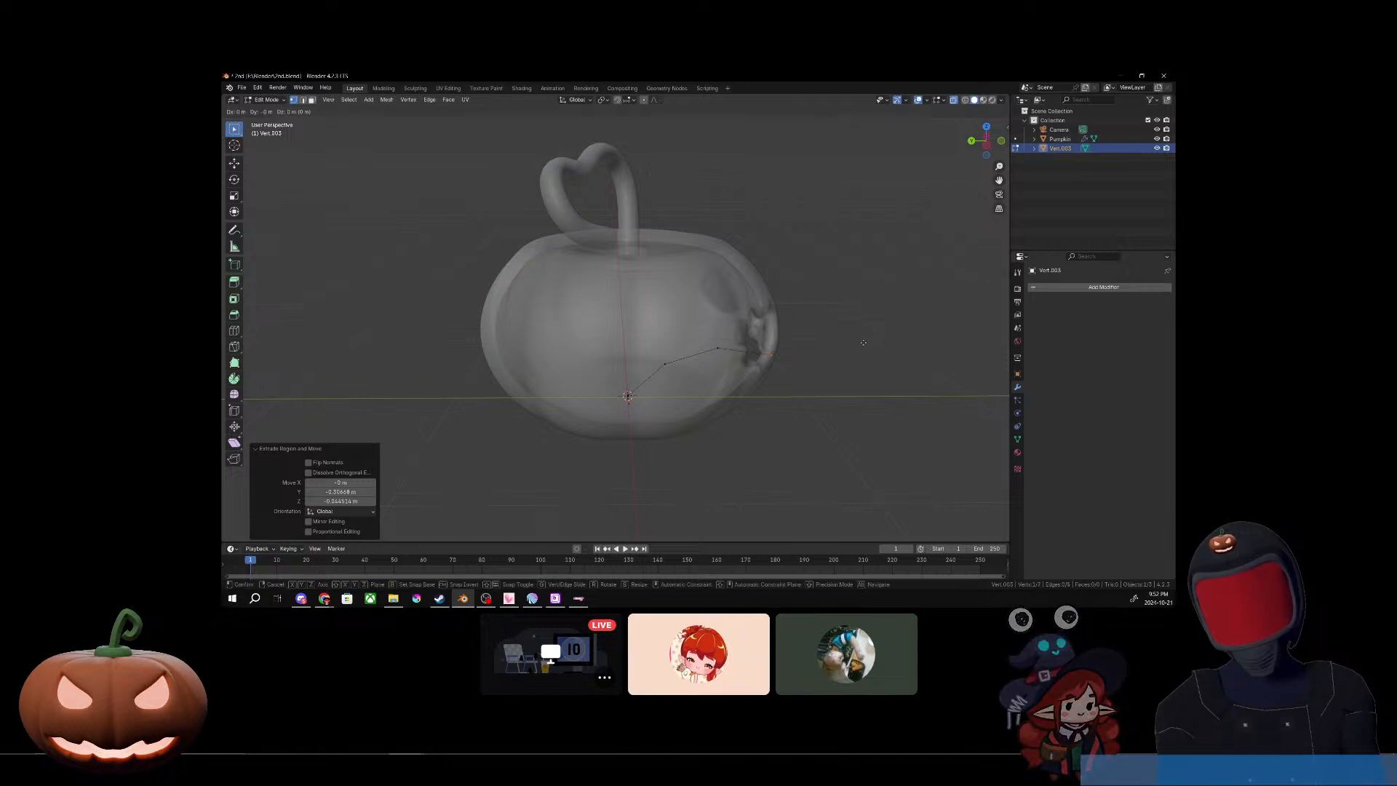
{"action": "key", "text": "shift+y"}
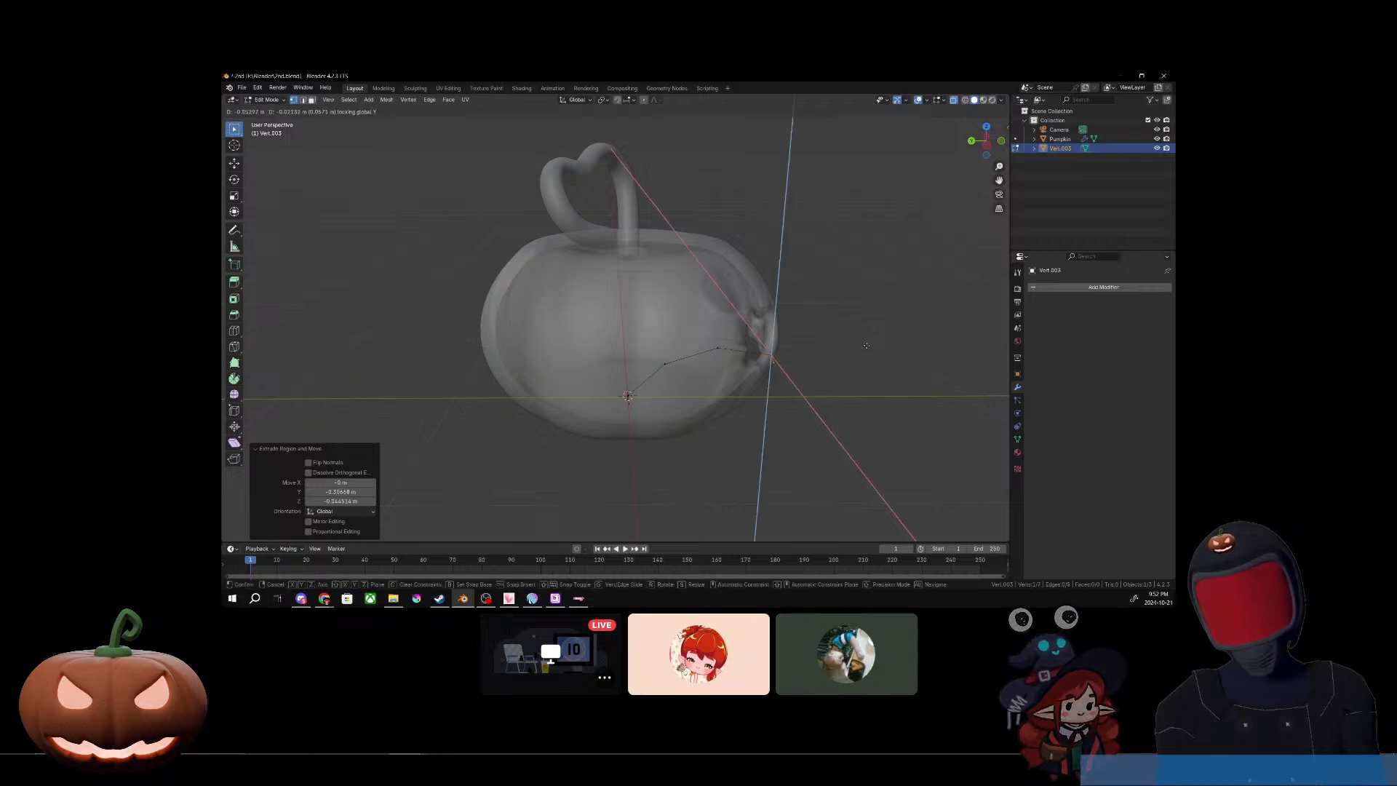
{"action": "key", "text": "shift+x"}
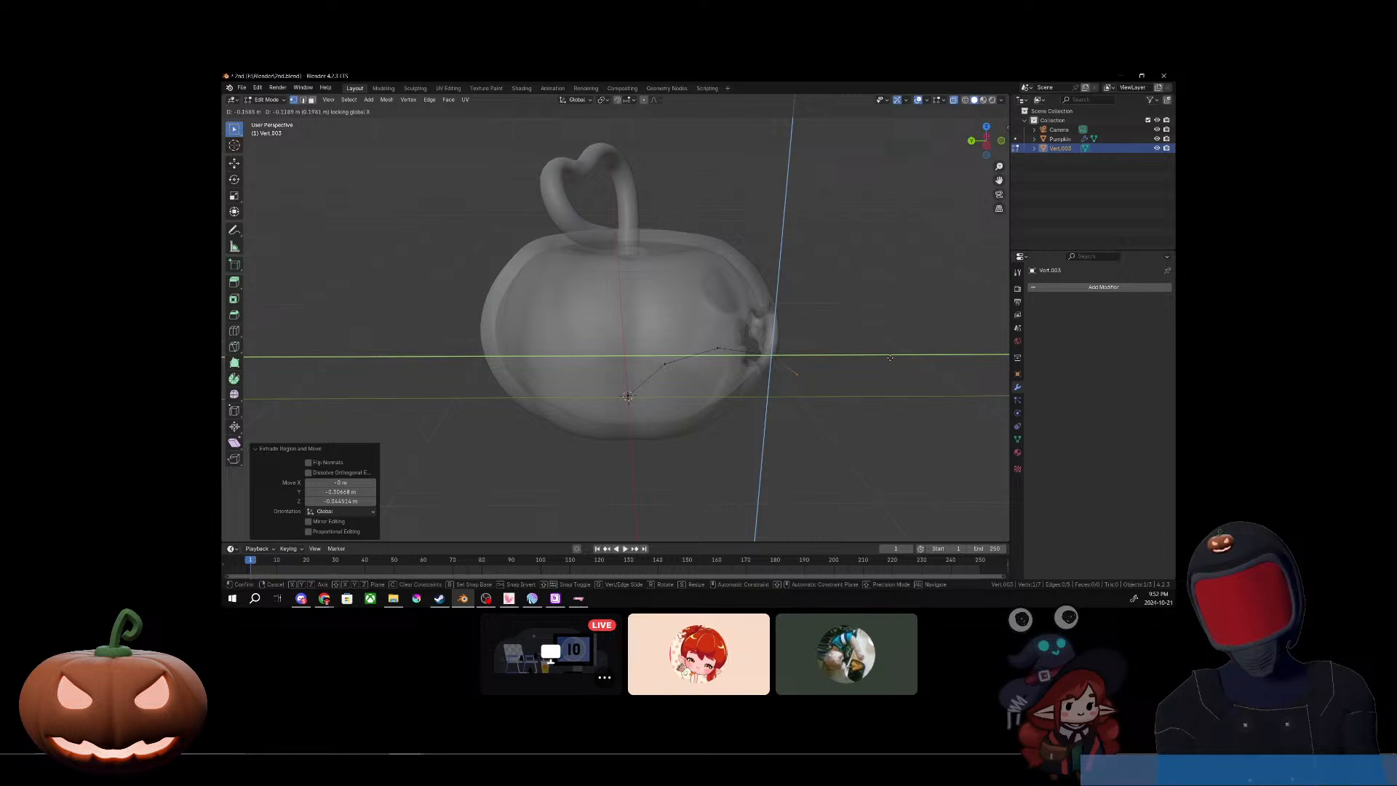
{"action": "left_click", "coordinate": [896, 365]}
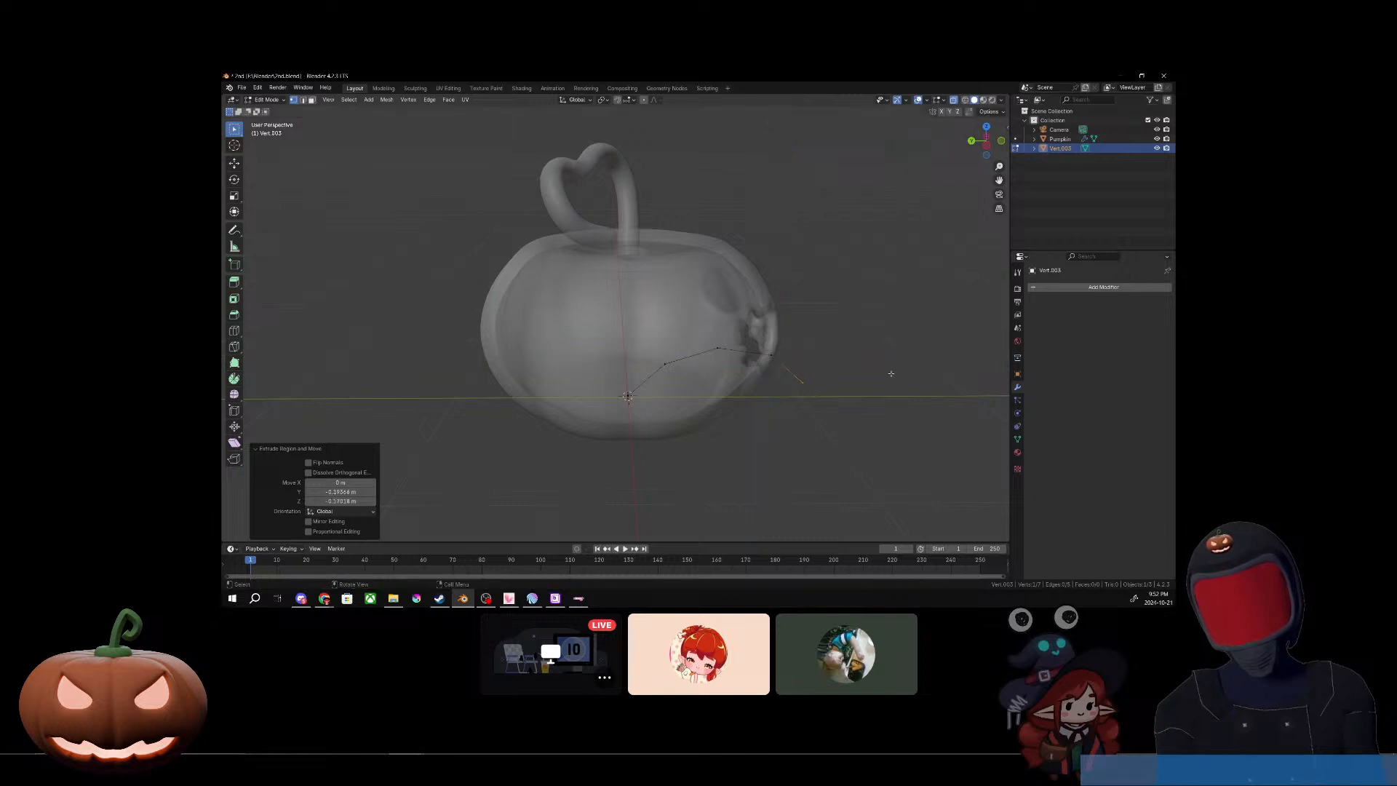
{"action": "key", "text": "e"}
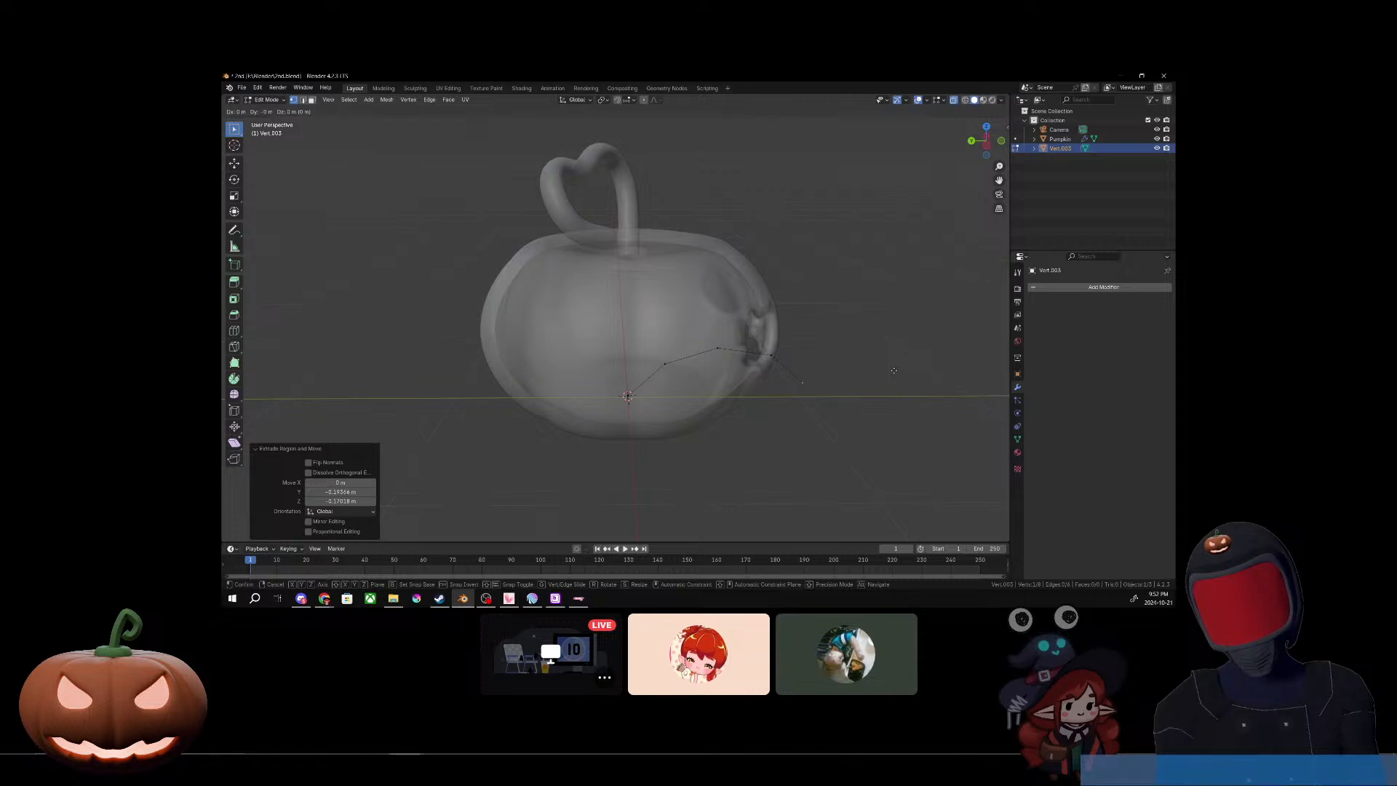
{"action": "key", "text": "shift+y"}
{"action": "key", "text": "shift+x"}
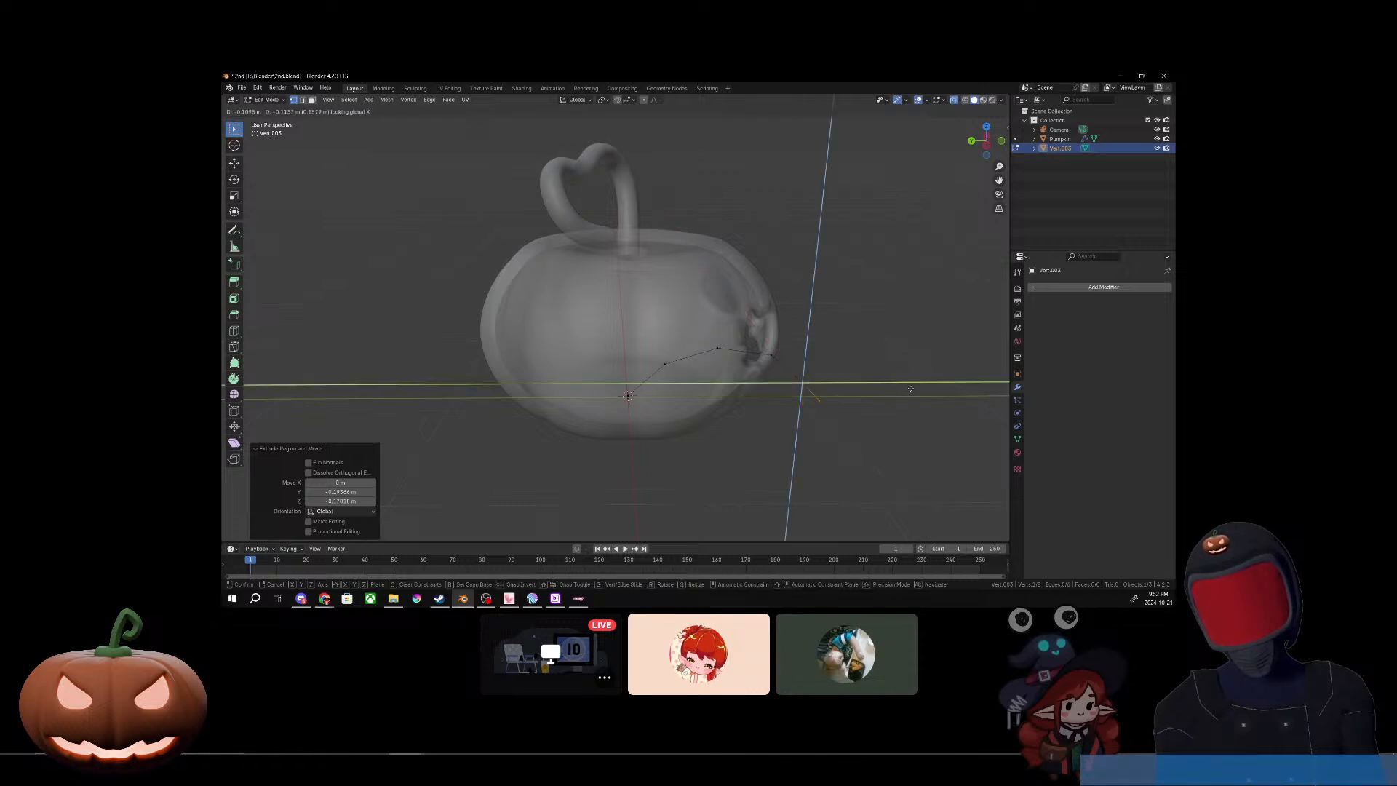
{"action": "left_click", "coordinate": [910, 388]}
Step: Leave vertex editing and move the whole line object about 0.14 m along the Y axis, back into the pumpkin
{"action": "middle_click_drag", "start_coordinate": [906, 391], "coordinate": [833, 374]}
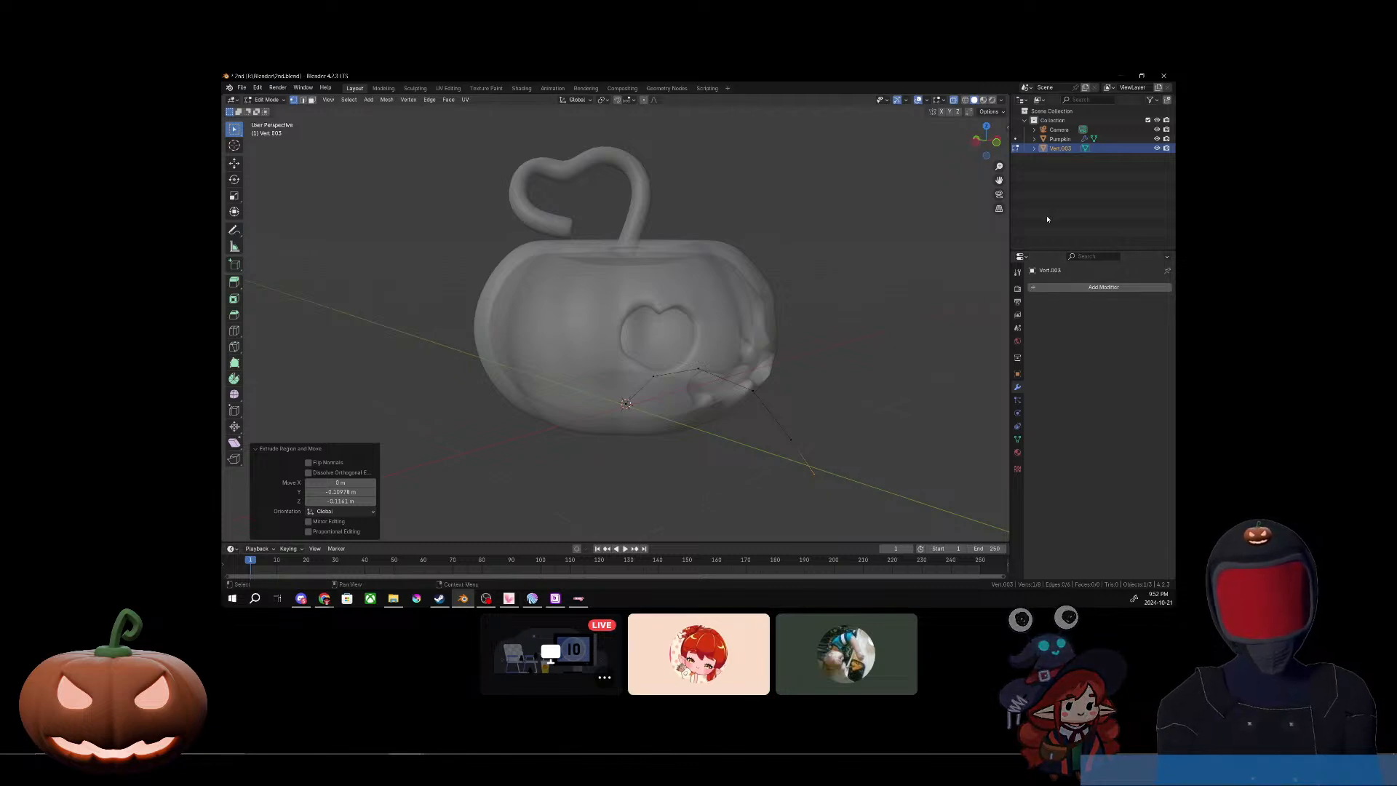
{"action": "middle_click_drag", "start_coordinate": [674, 357], "coordinate": [673, 403]}
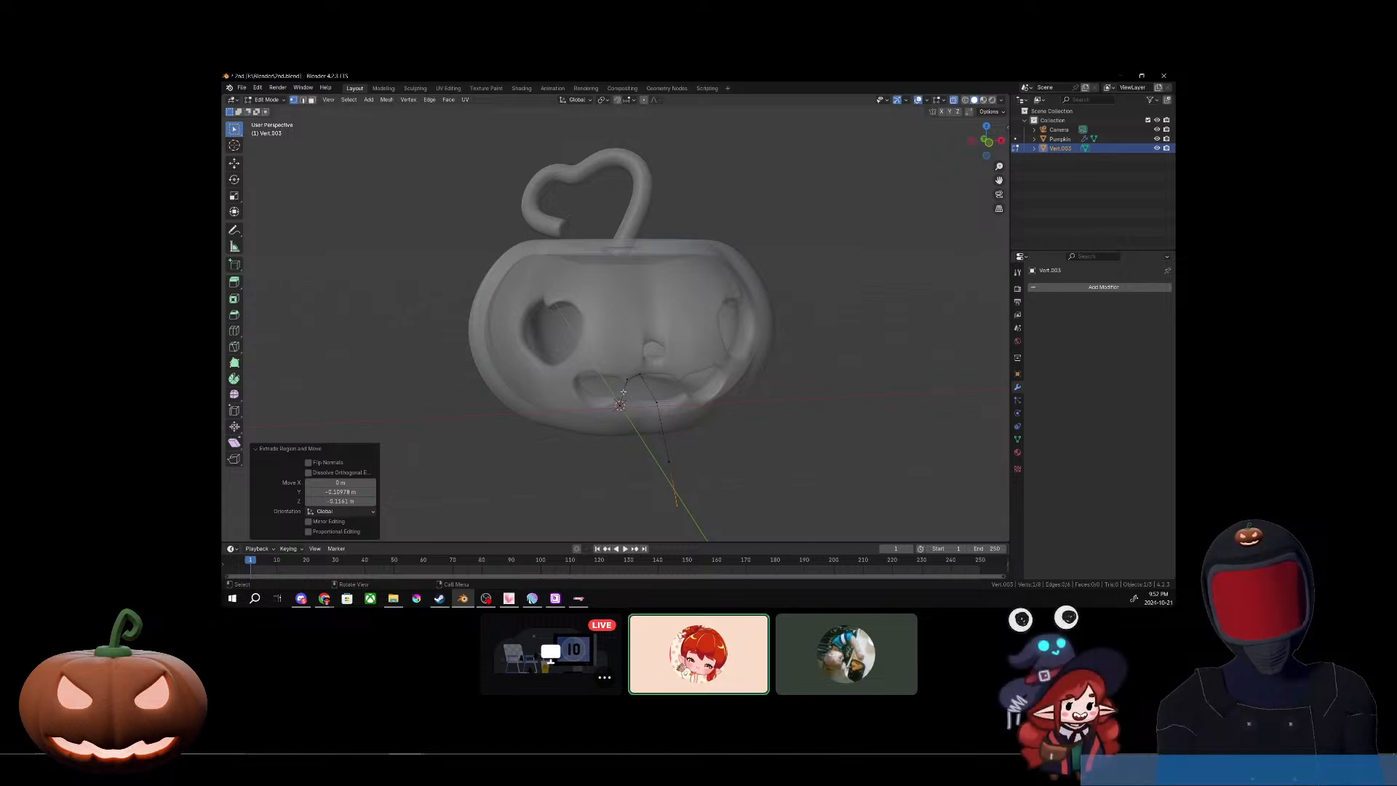
{"action": "middle_click_drag", "start_coordinate": [660, 459], "coordinate": [778, 441]}
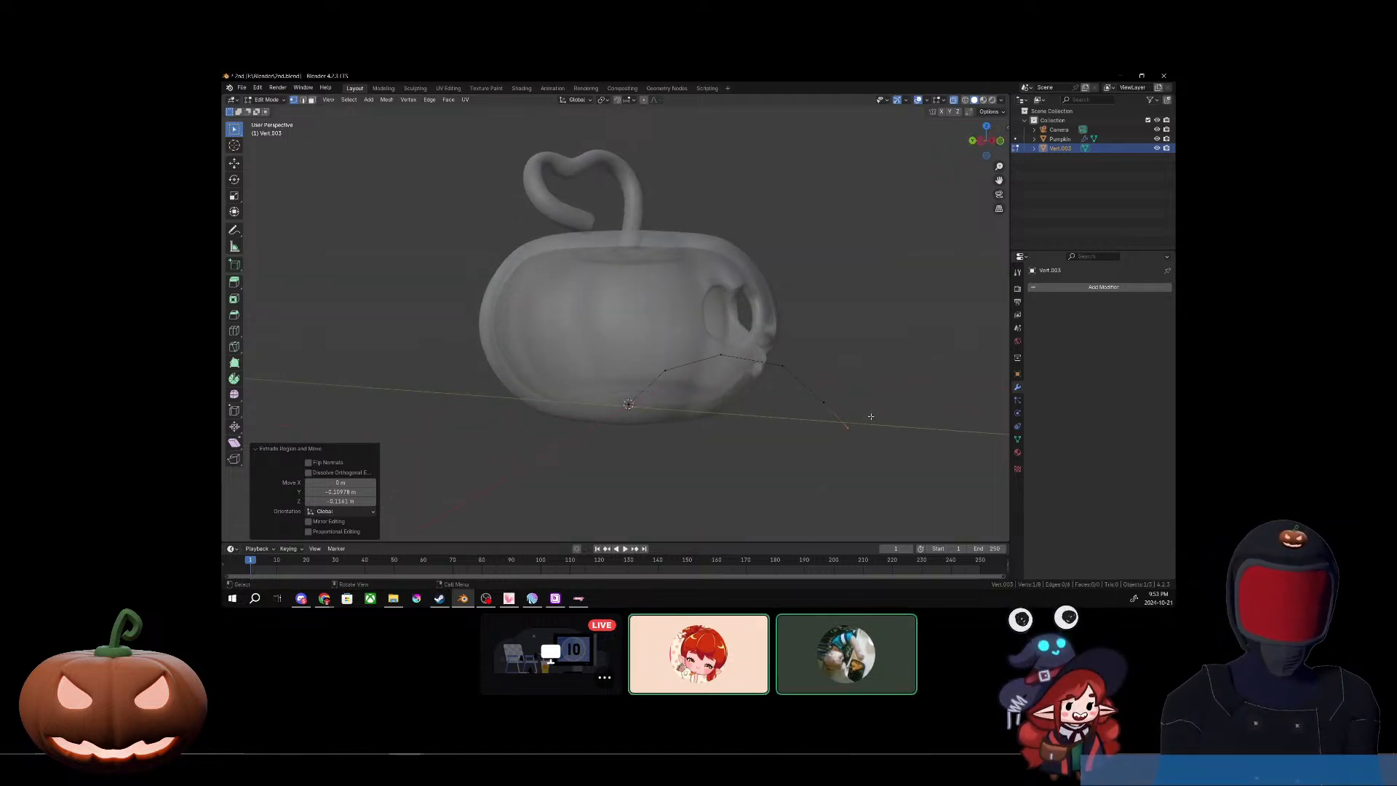
{"action": "mouse_move", "coordinate": [866, 408]}
{"action": "middle_mouse_down"}
{"action": "mouse_move", "coordinate": [839, 413]}
{"action": "mouse_move", "coordinate": [854, 417]}
{"action": "middle_mouse_up"}
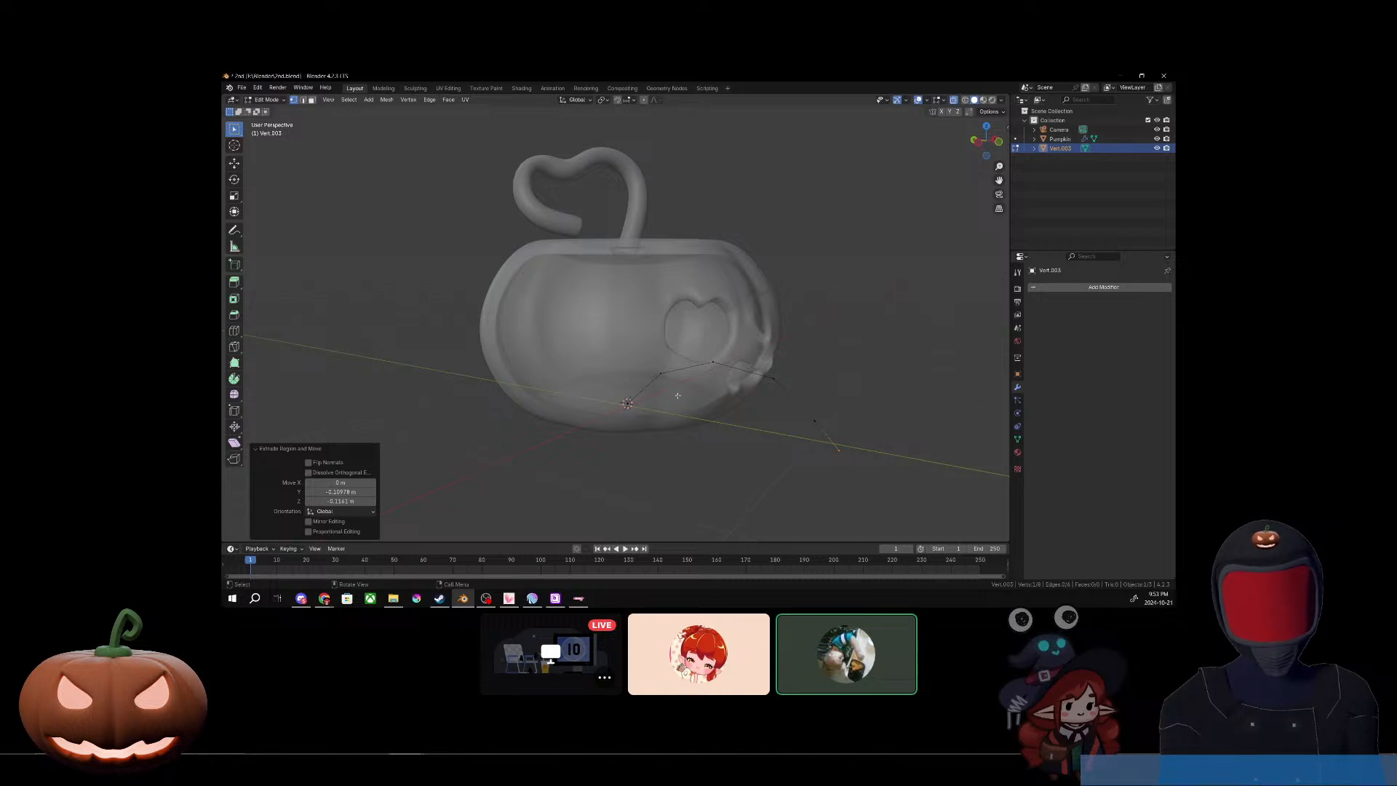
{"action": "left_click", "coordinate": [1067, 149]}
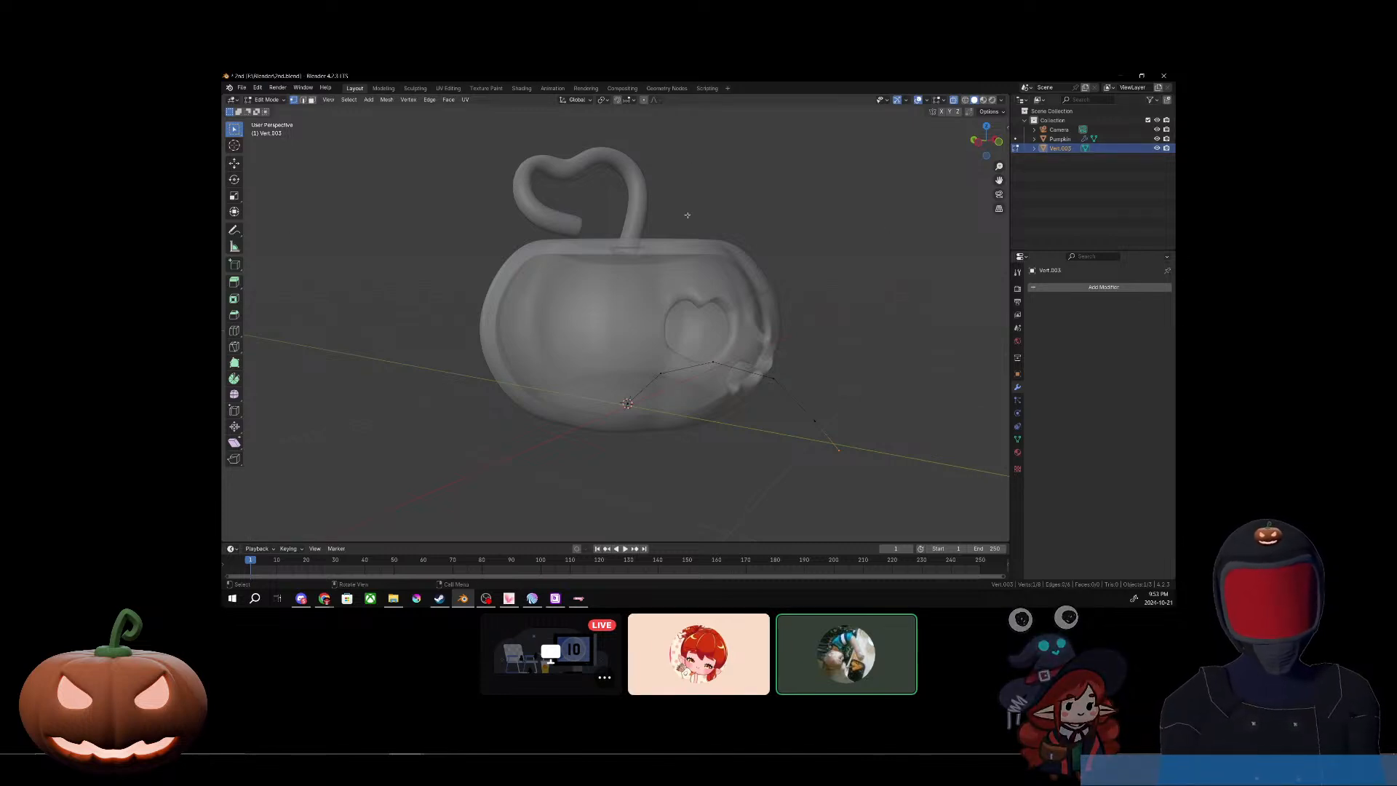
{"action": "key", "text": "Tab"}
{"action": "key", "text": "g"}
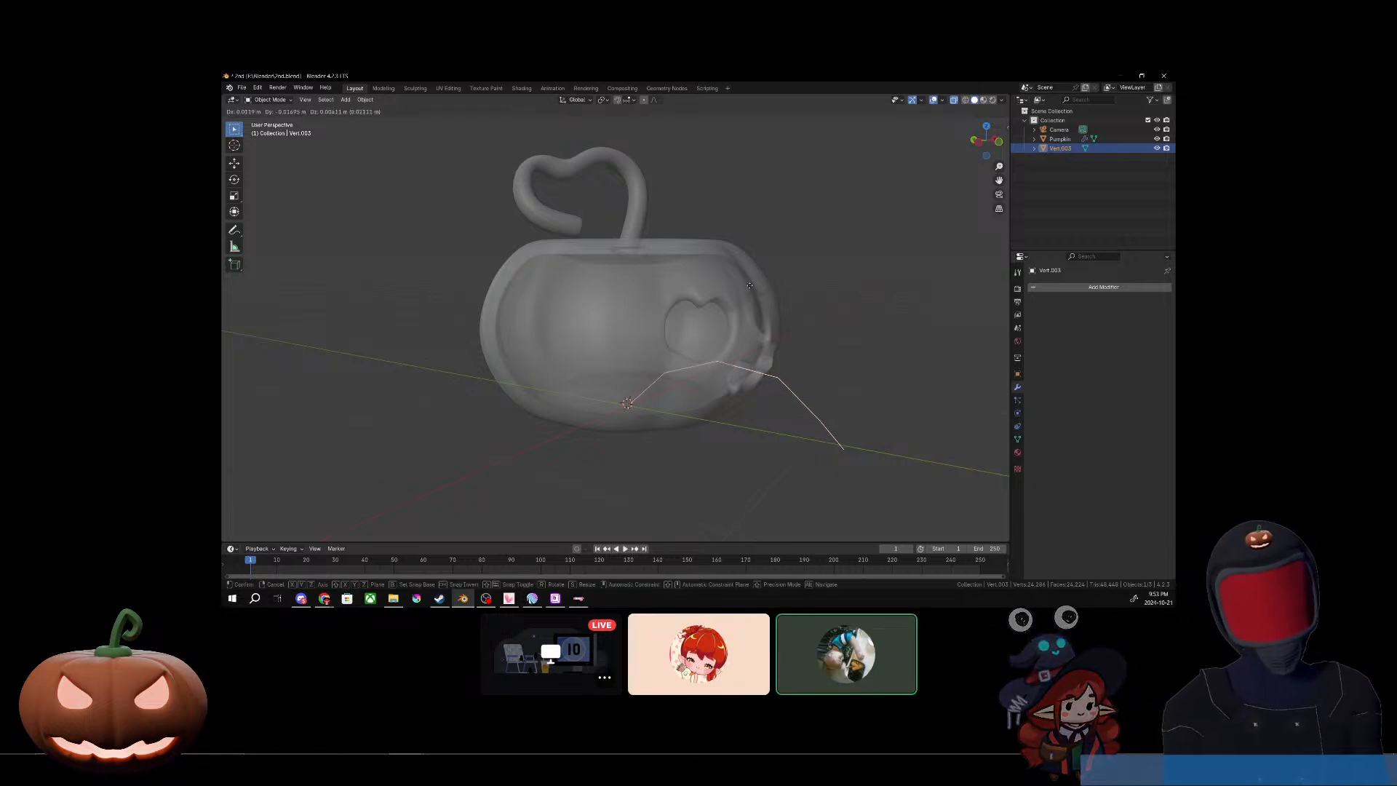
{"action": "key", "text": "x"}
{"action": "key", "text": "y"}
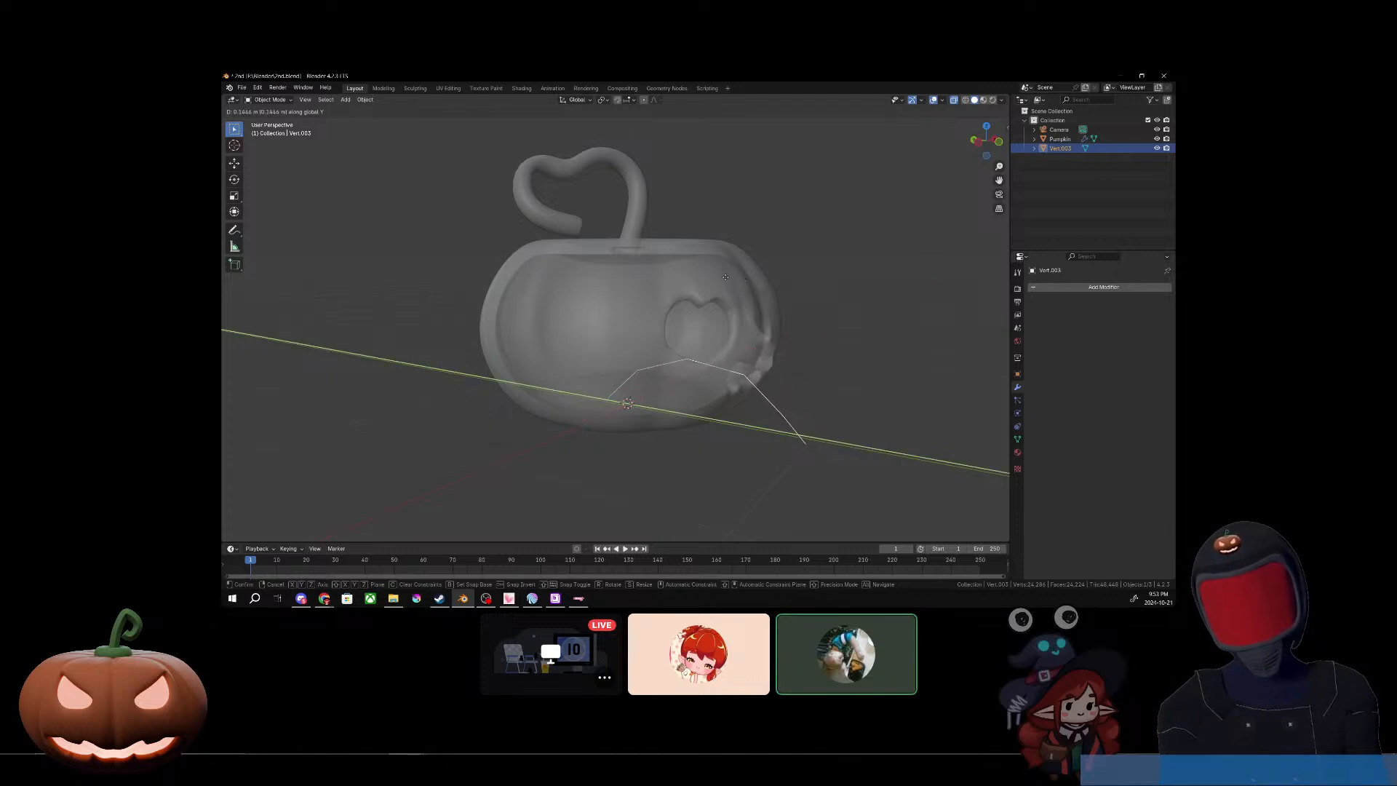
{"action": "left_click", "coordinate": [726, 280]}
{"action": "right_click", "coordinate": [726, 280]}
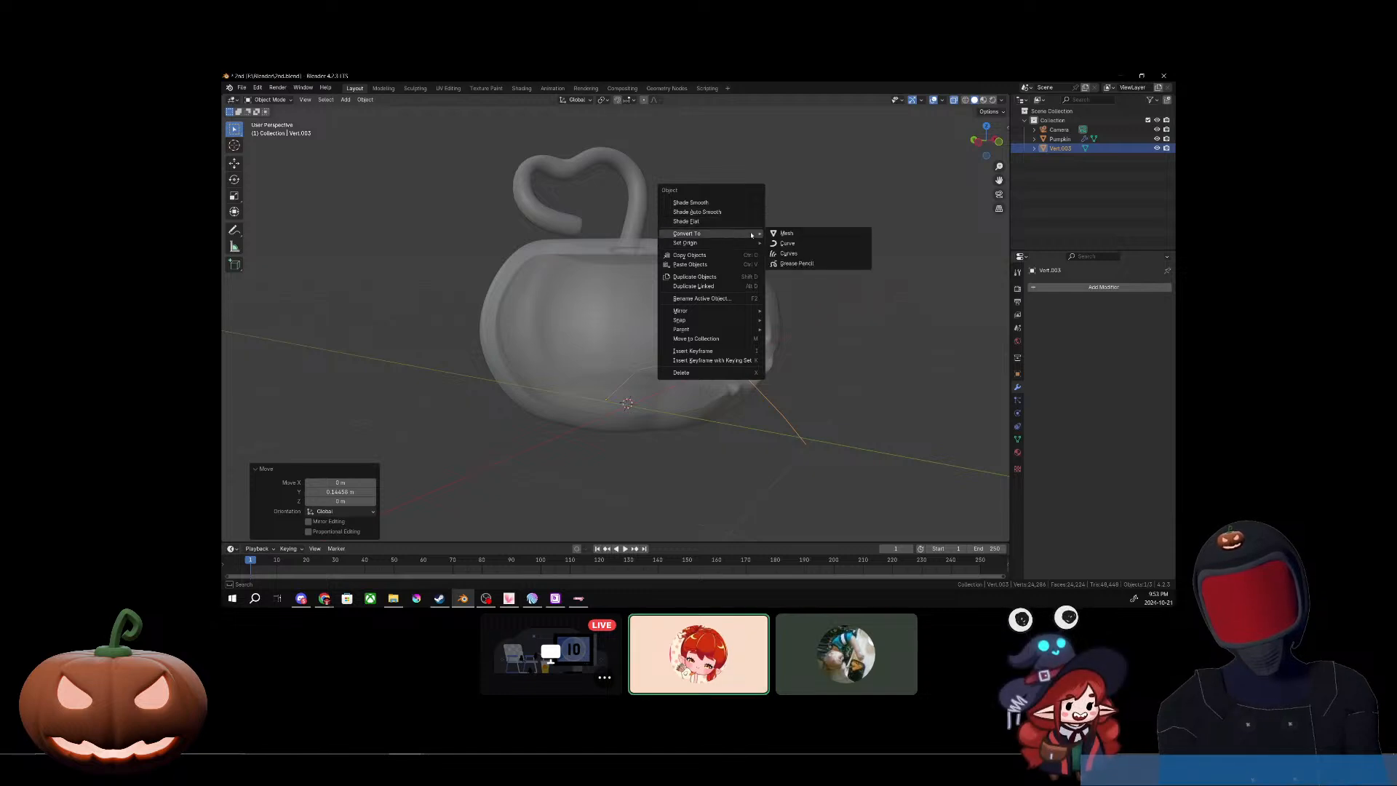
{"action": "left_click", "coordinate": [786, 235]}
{"action": "middle_click_drag", "start_coordinate": [787, 235], "coordinate": [802, 430]}
{"action": "key", "text": "ctrl+z"}
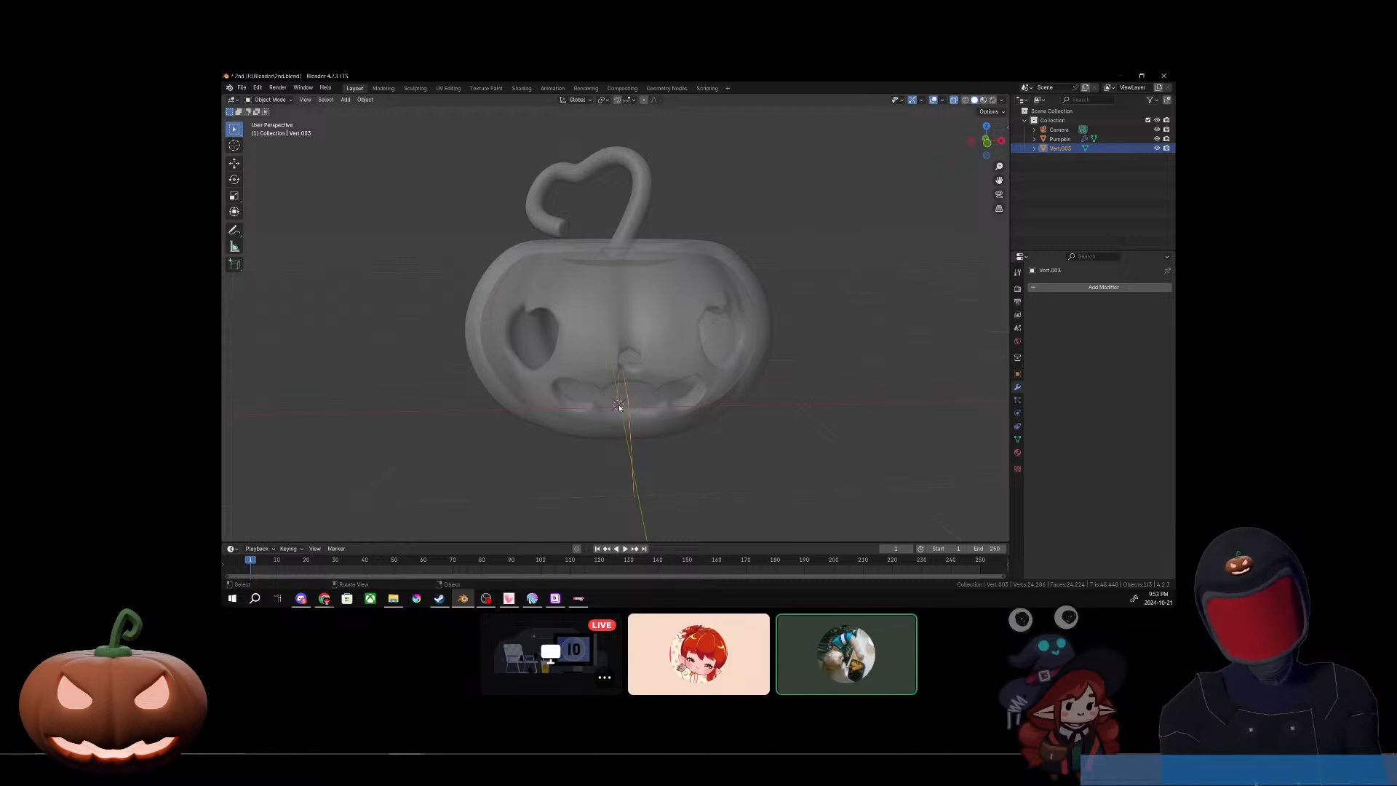
Step: Convert the bent line object to a curve
{"action": "right_click", "coordinate": [630, 404]}
{"action": "mouse_move", "coordinate": [626, 405]}
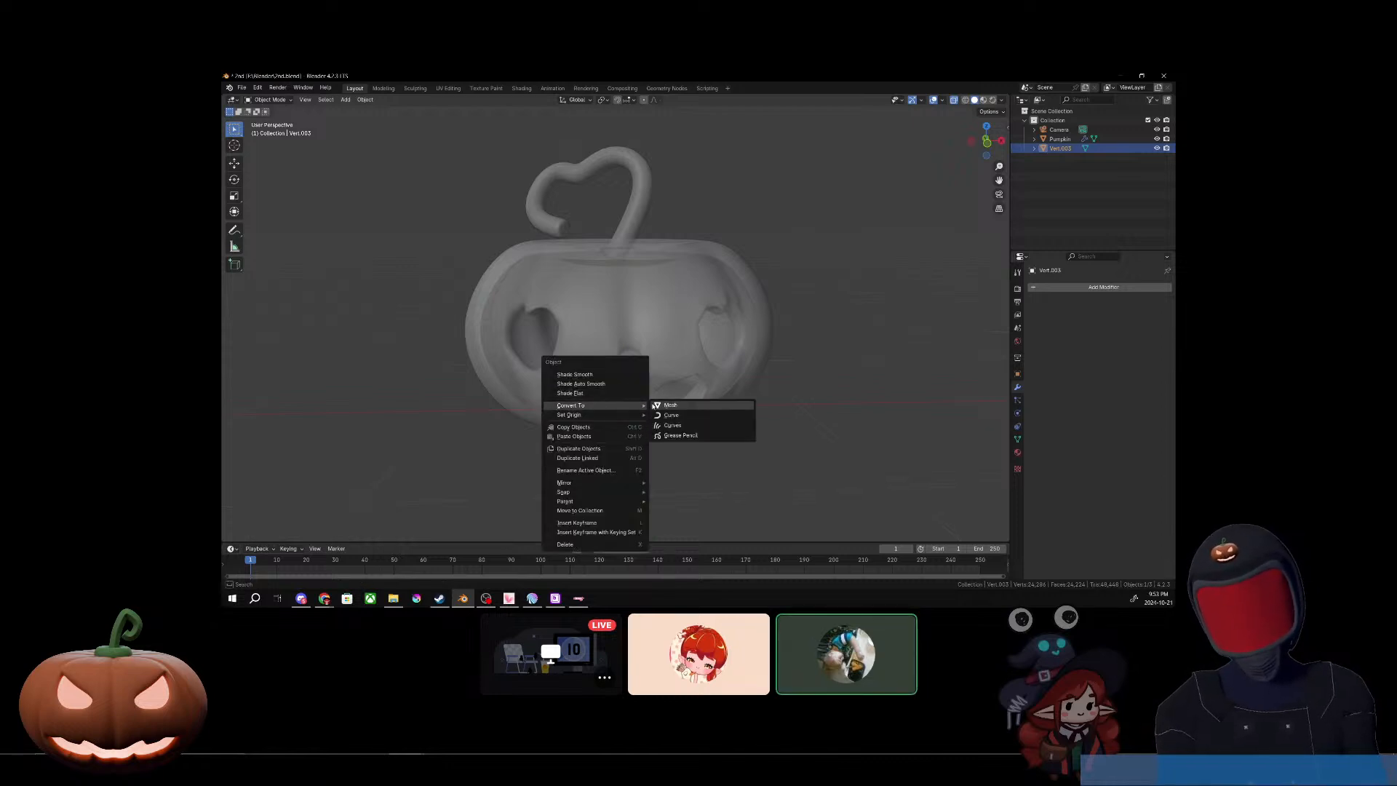
{"action": "left_click", "coordinate": [672, 417]}
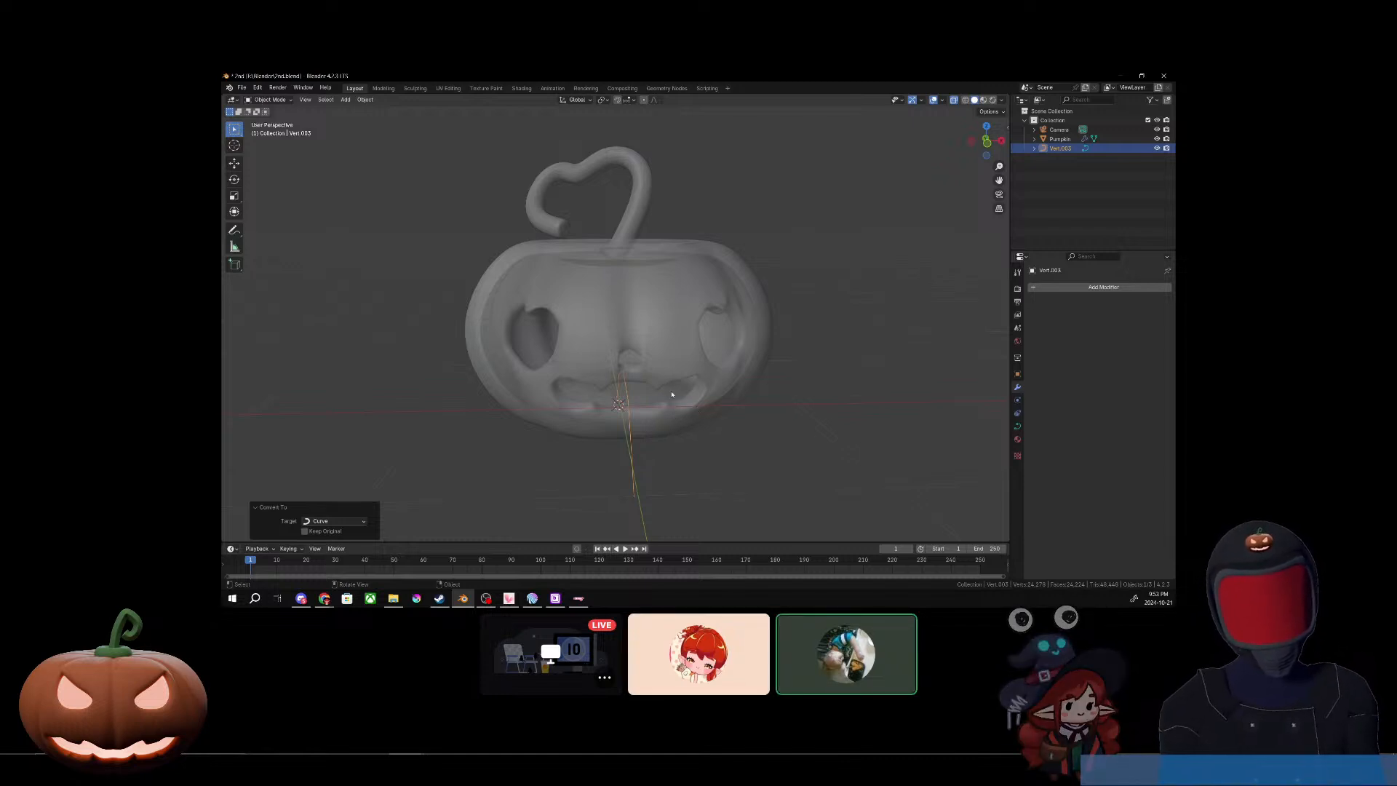
Step: Give the curve a round bevel and adjust its depth until it forms a moderately thick tube coming out of the pumpkin's mouth
{"action": "left_click", "coordinate": [1018, 427]}
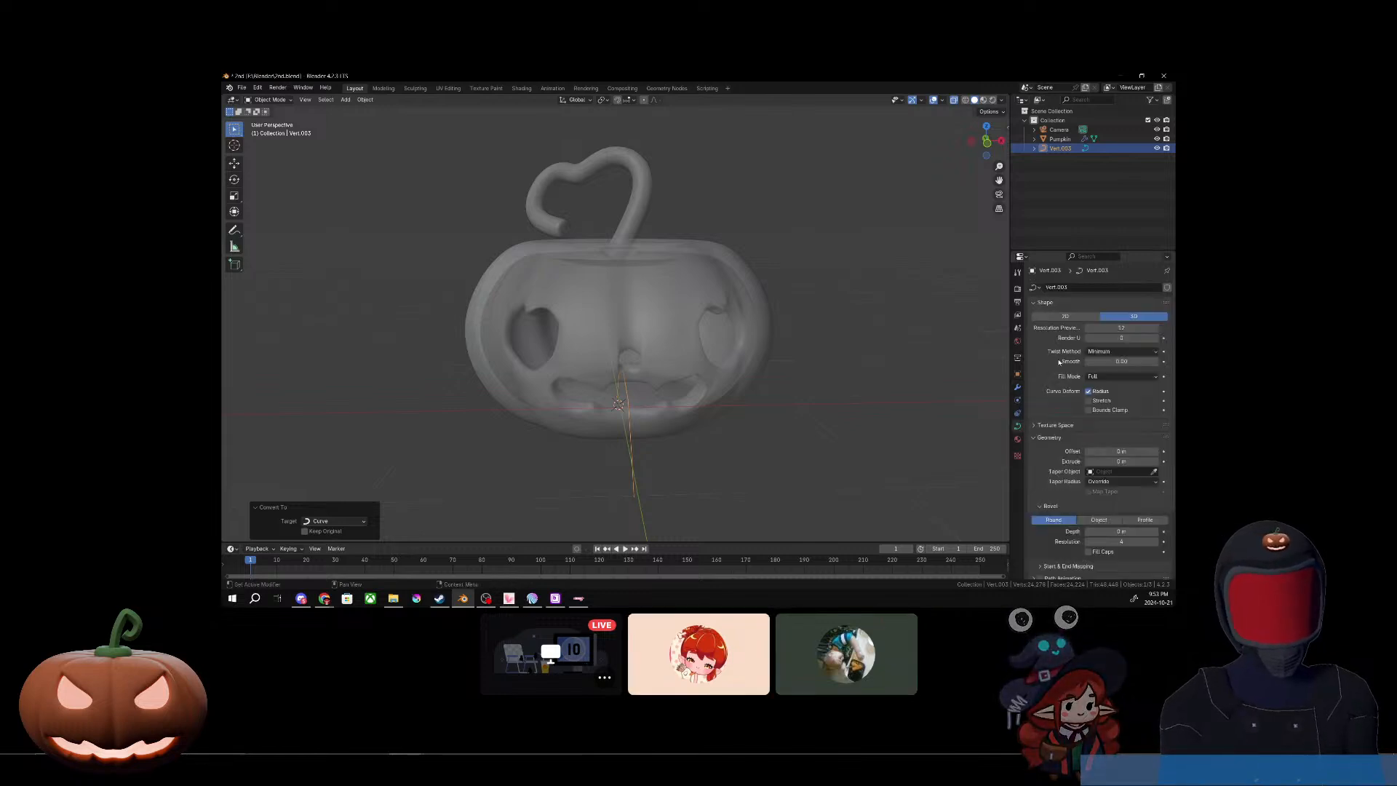
{"action": "scroll", "coordinate": [1084, 440], "scroll_direction": "down", "scroll_amount": 1}
{"action": "scroll", "coordinate": [1084, 440], "scroll_direction": "down", "scroll_amount": 3}
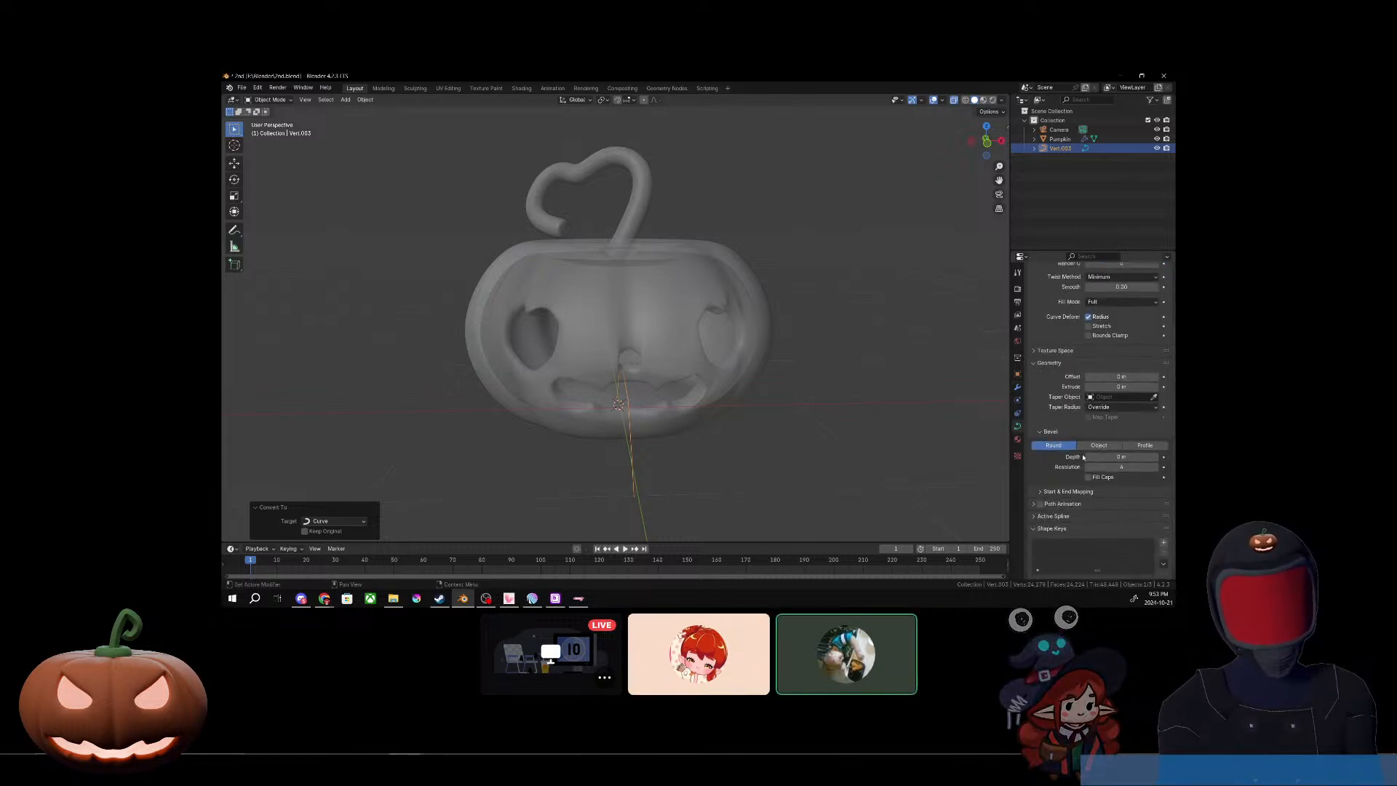
{"action": "mouse_move", "coordinate": [1106, 456]}
{"action": "left_mouse_down"}
{"action": "mouse_move", "coordinate": [1135, 456]}
{"action": "mouse_move", "coordinate": [1114, 456]}
{"action": "left_mouse_up"}
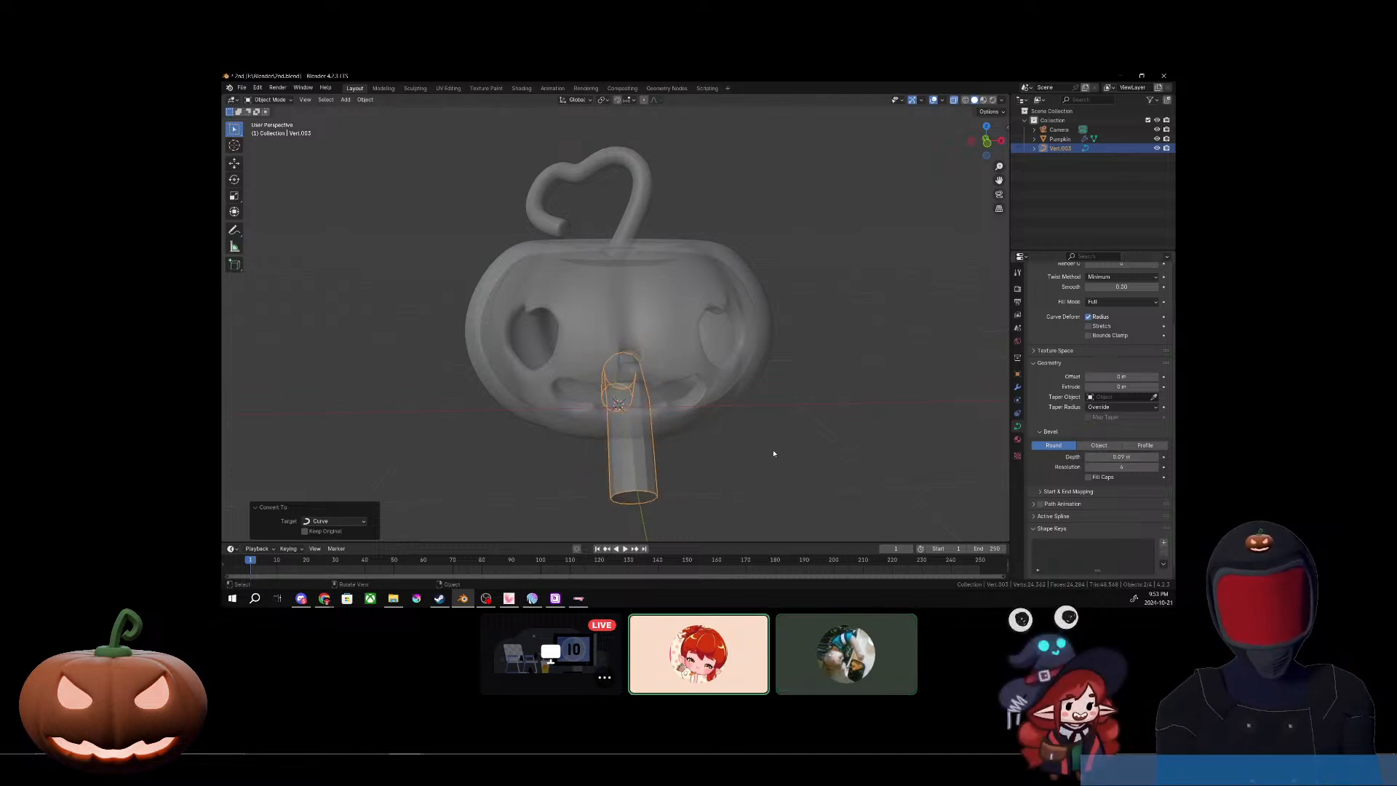
{"action": "middle_click_drag", "start_coordinate": [764, 436], "coordinate": [816, 439]}
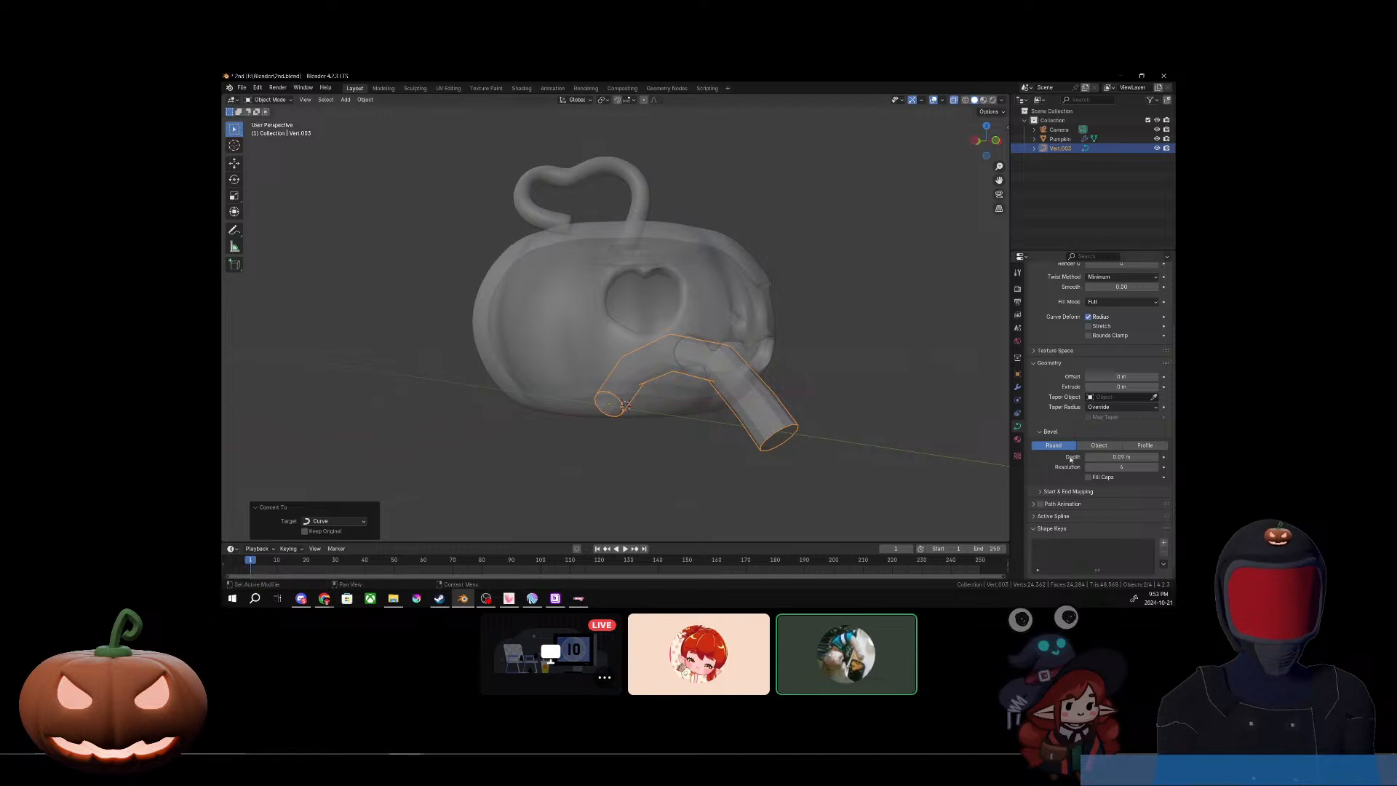
{"action": "left_click_drag", "start_coordinate": [1121, 457], "coordinate": [1114, 457]}
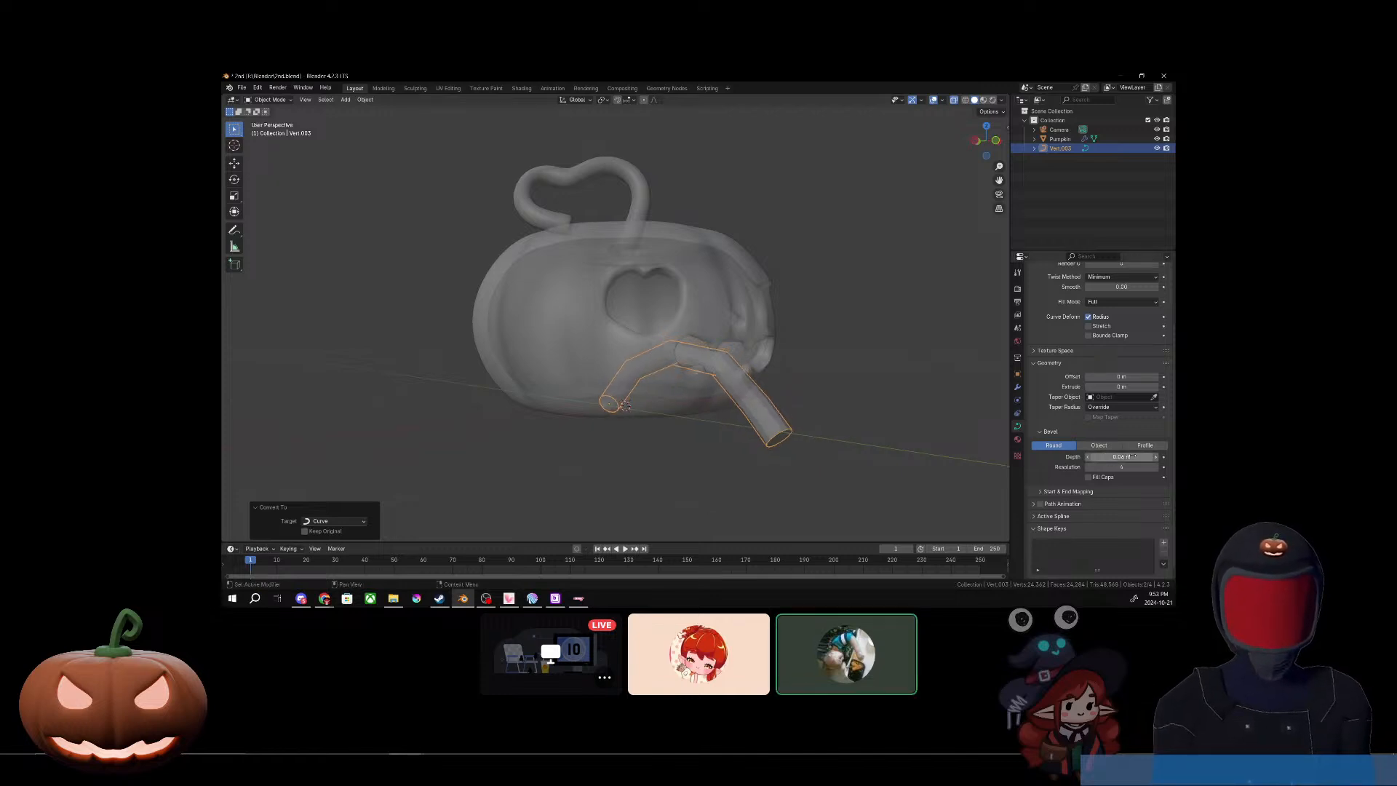
{"action": "middle_click_drag", "start_coordinate": [912, 474], "coordinate": [837, 429]}
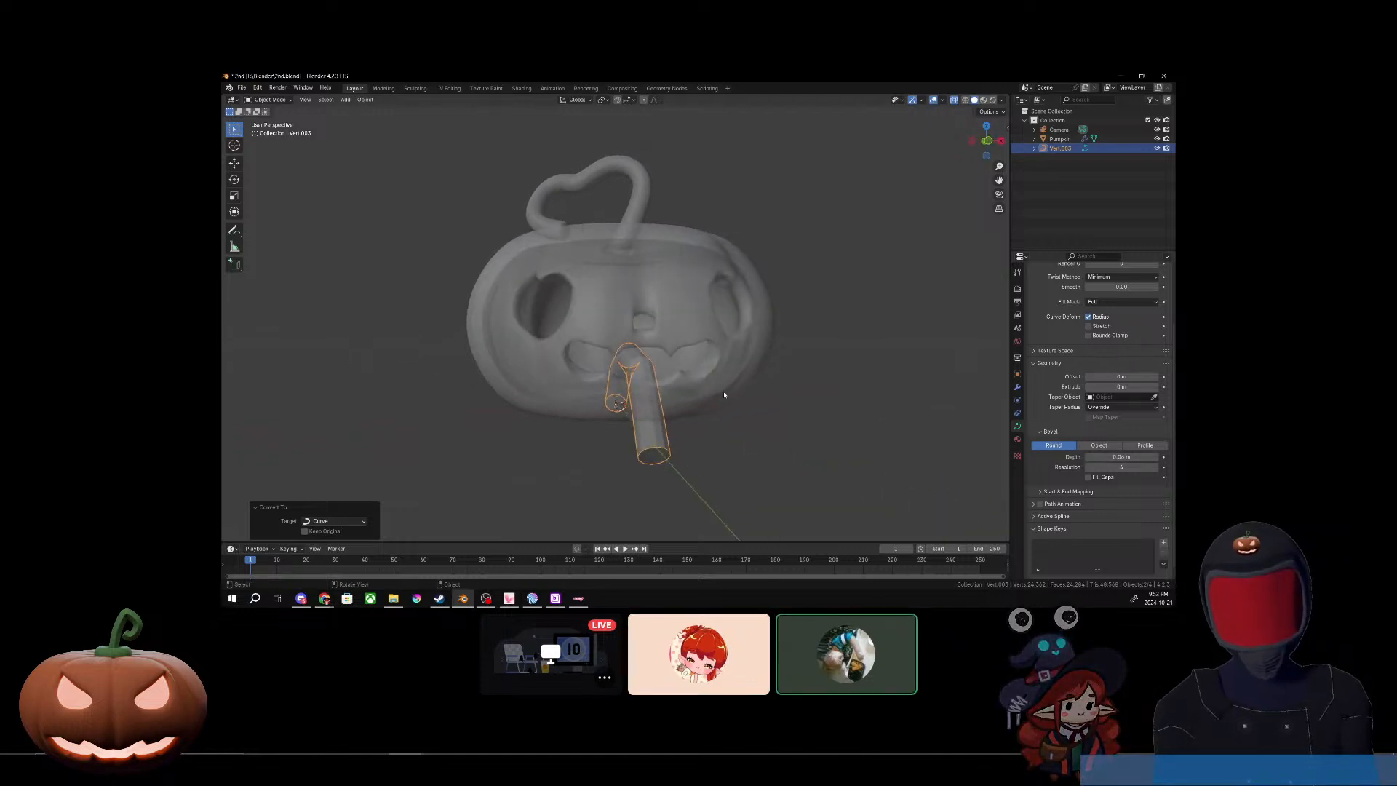
{"action": "middle_click_drag", "start_coordinate": [726, 430], "coordinate": [786, 449]}
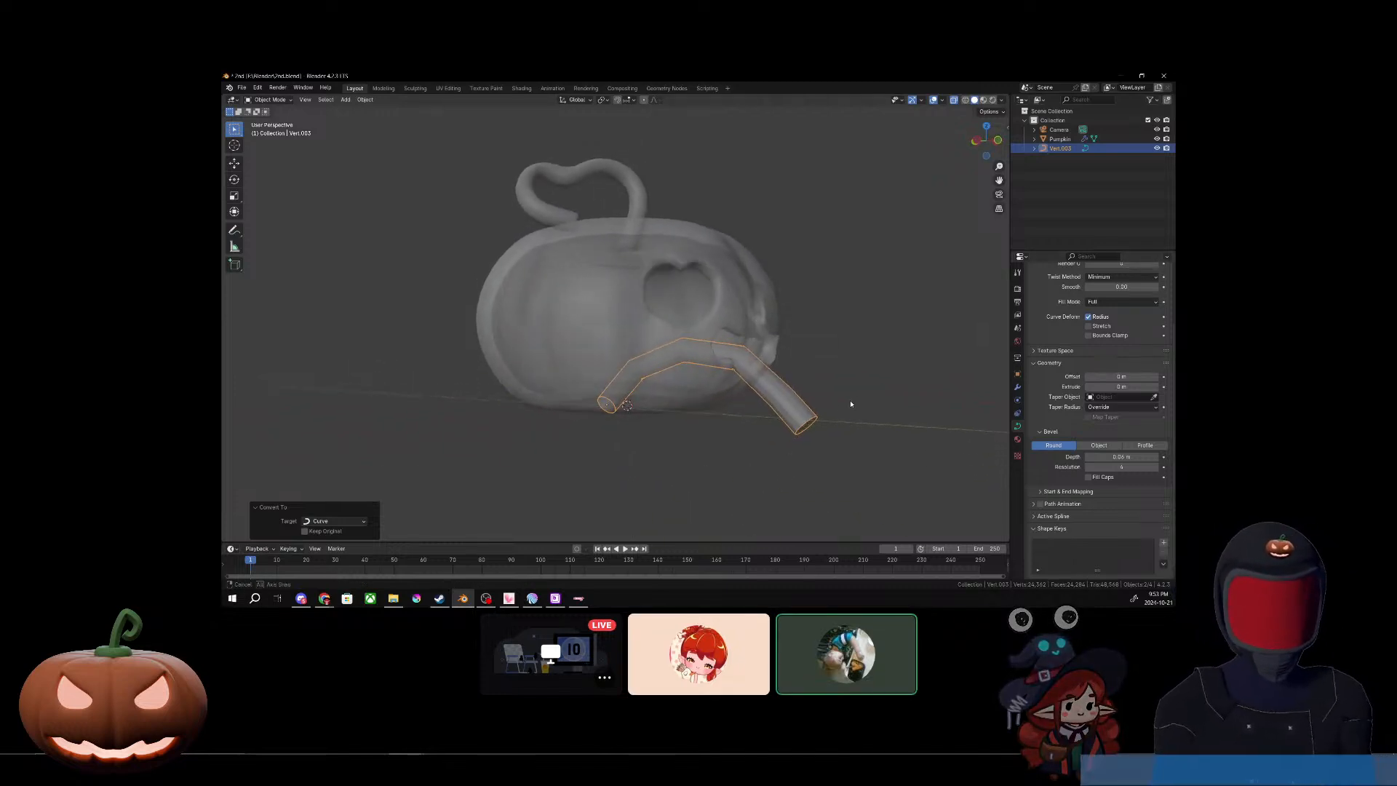
{"action": "middle_click_drag", "start_coordinate": [850, 404], "coordinate": [796, 379]}
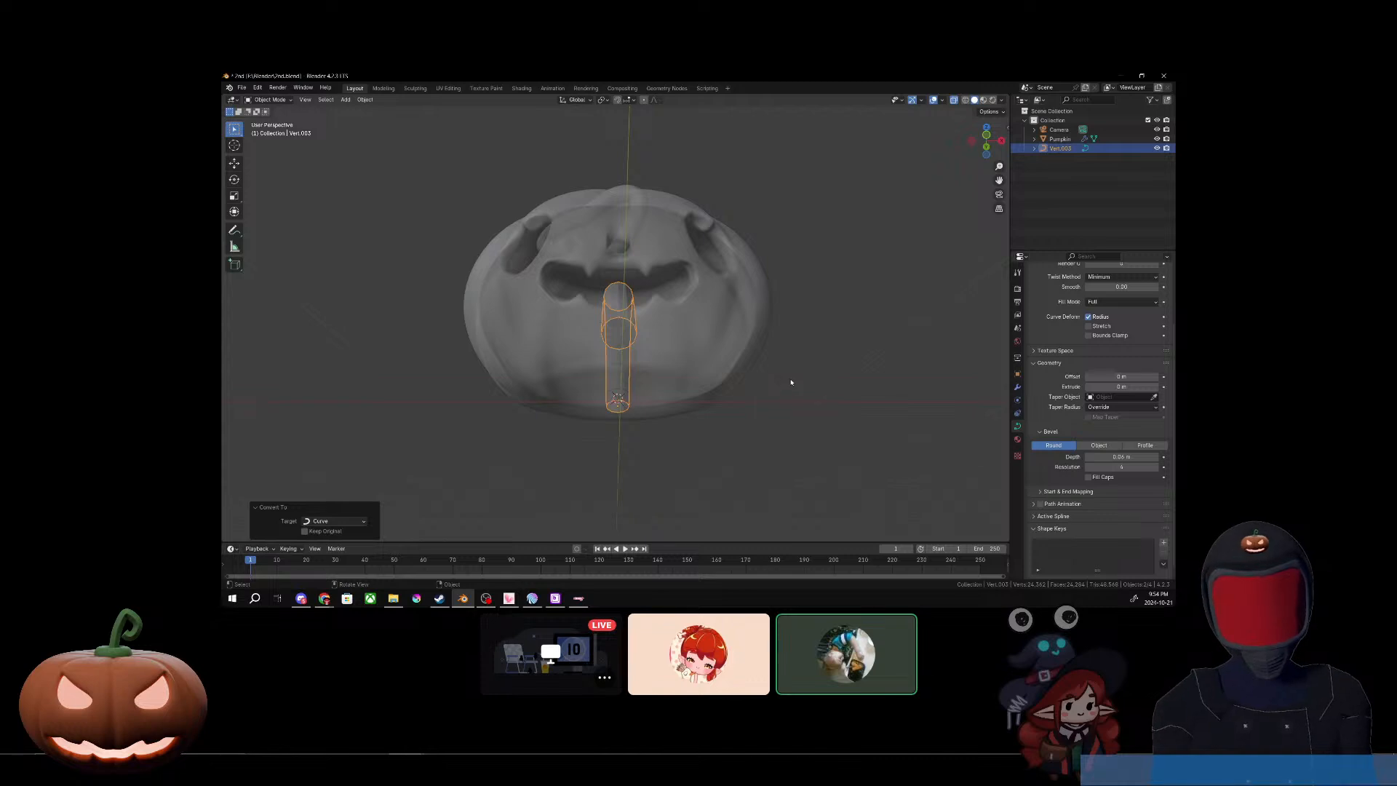
Step: Edit the curve's points and move its rear end point about 0.2 m forward, beneath the neighbouring point inside the pumpkin
{"action": "key", "text": "Tab"}
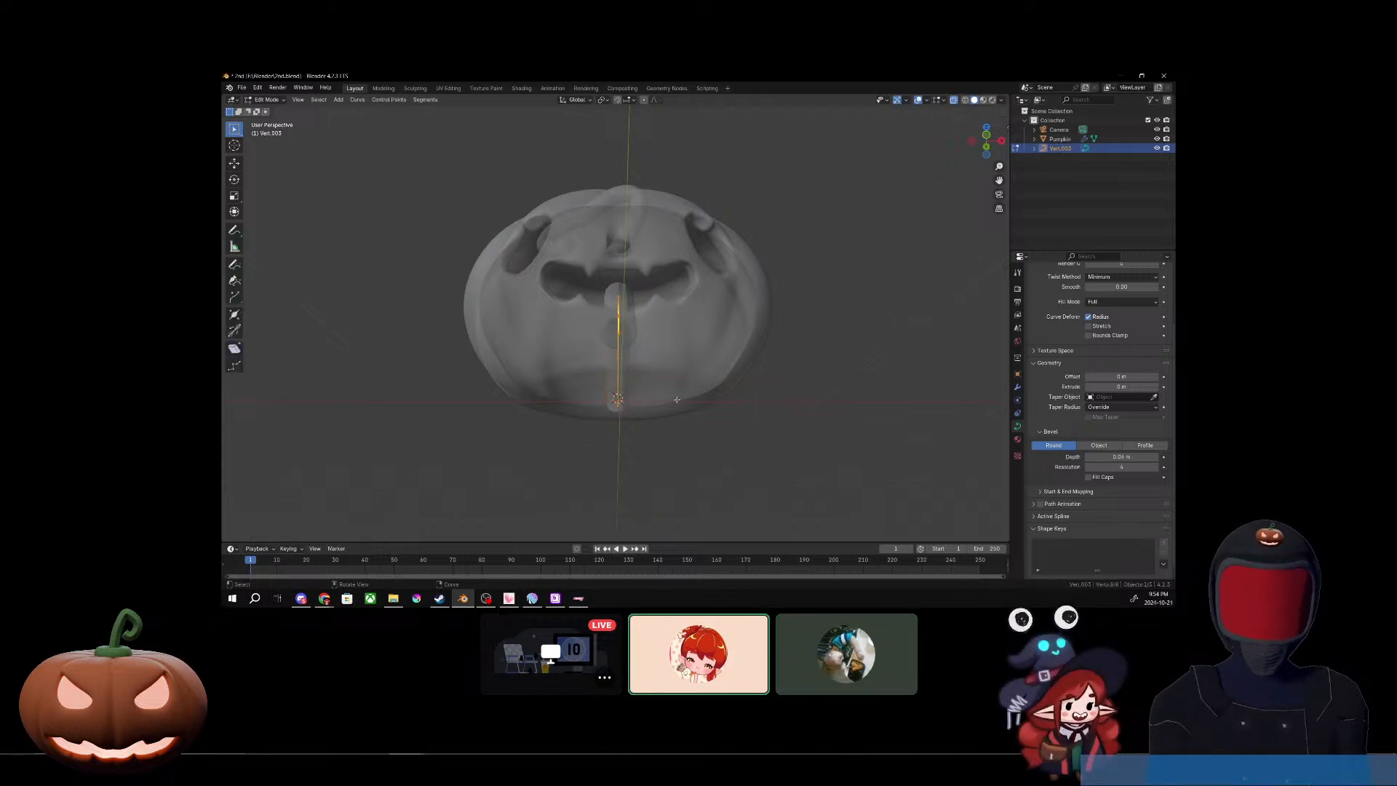
{"action": "middle_click_drag", "start_coordinate": [830, 342], "coordinate": [829, 374]}
{"action": "scroll", "coordinate": [1153, 369], "scroll_direction": "up", "scroll_amount": 4}
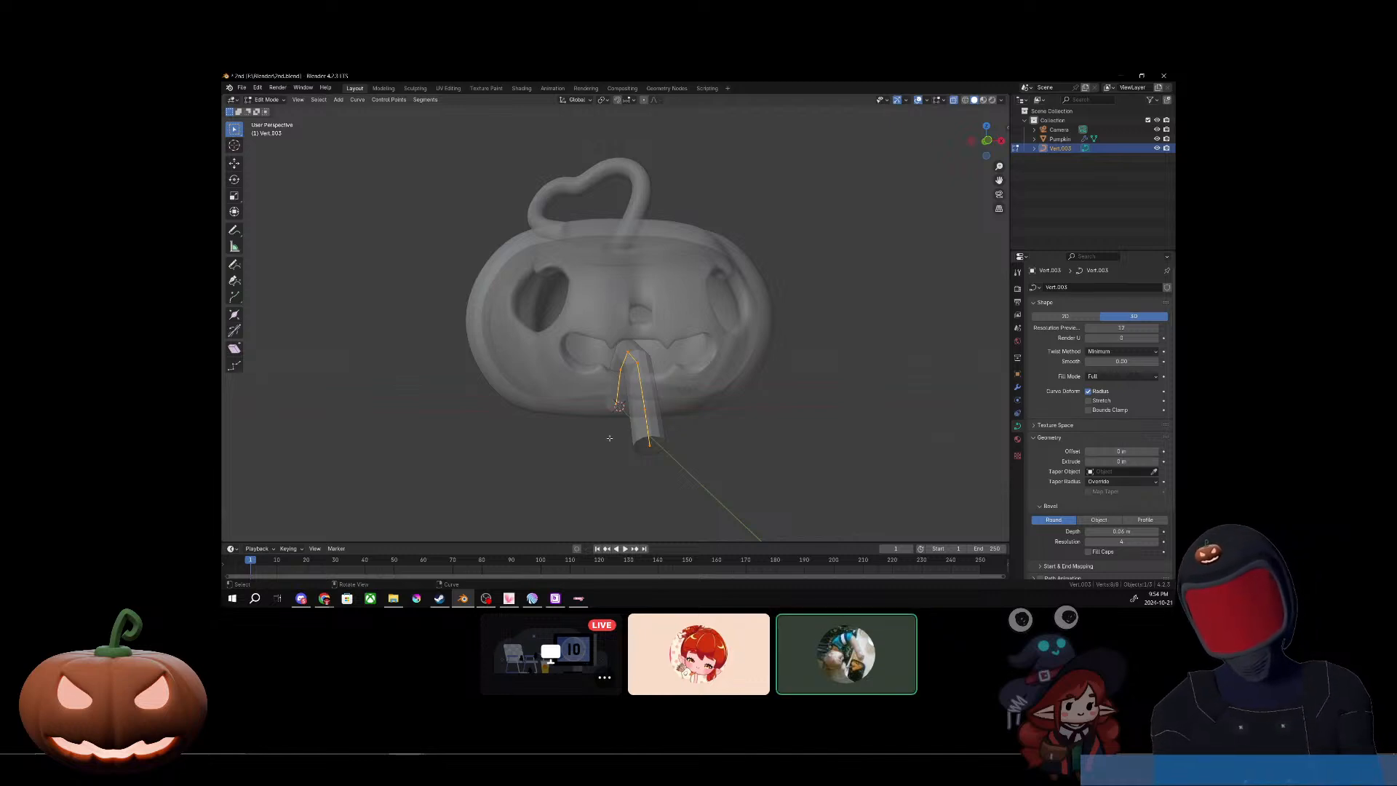
{"action": "middle_click_drag", "start_coordinate": [606, 452], "coordinate": [698, 436]}
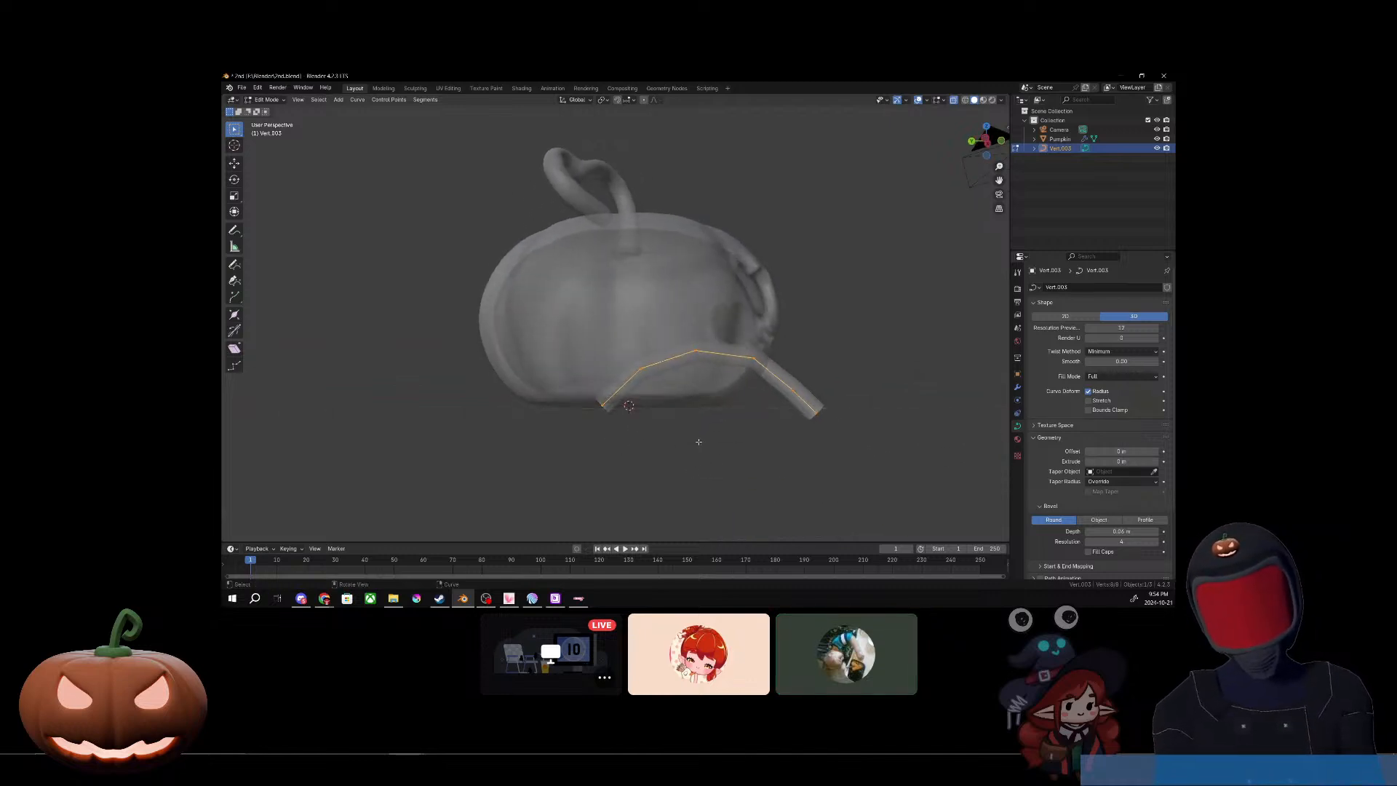
{"action": "left_click", "coordinate": [604, 405]}
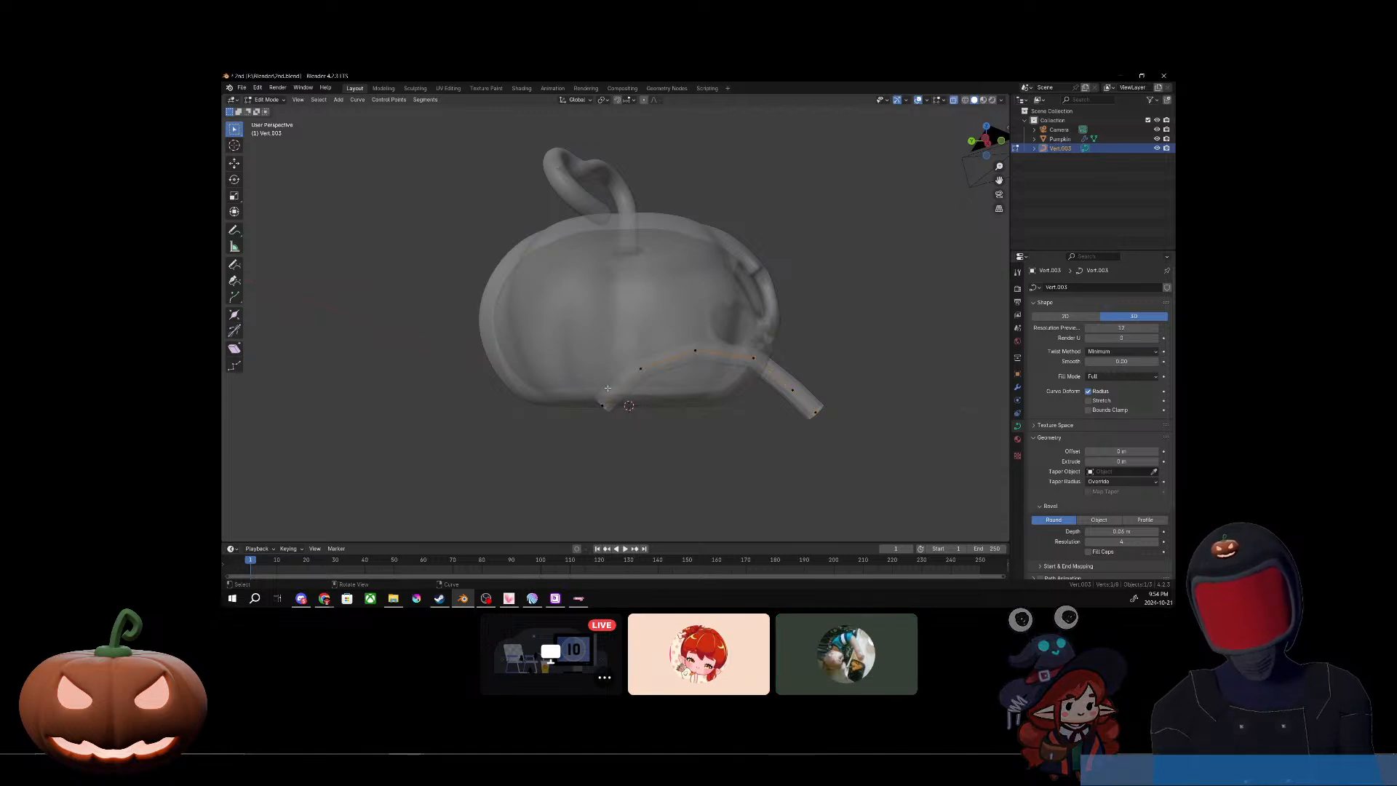
{"action": "key", "text": "g"}
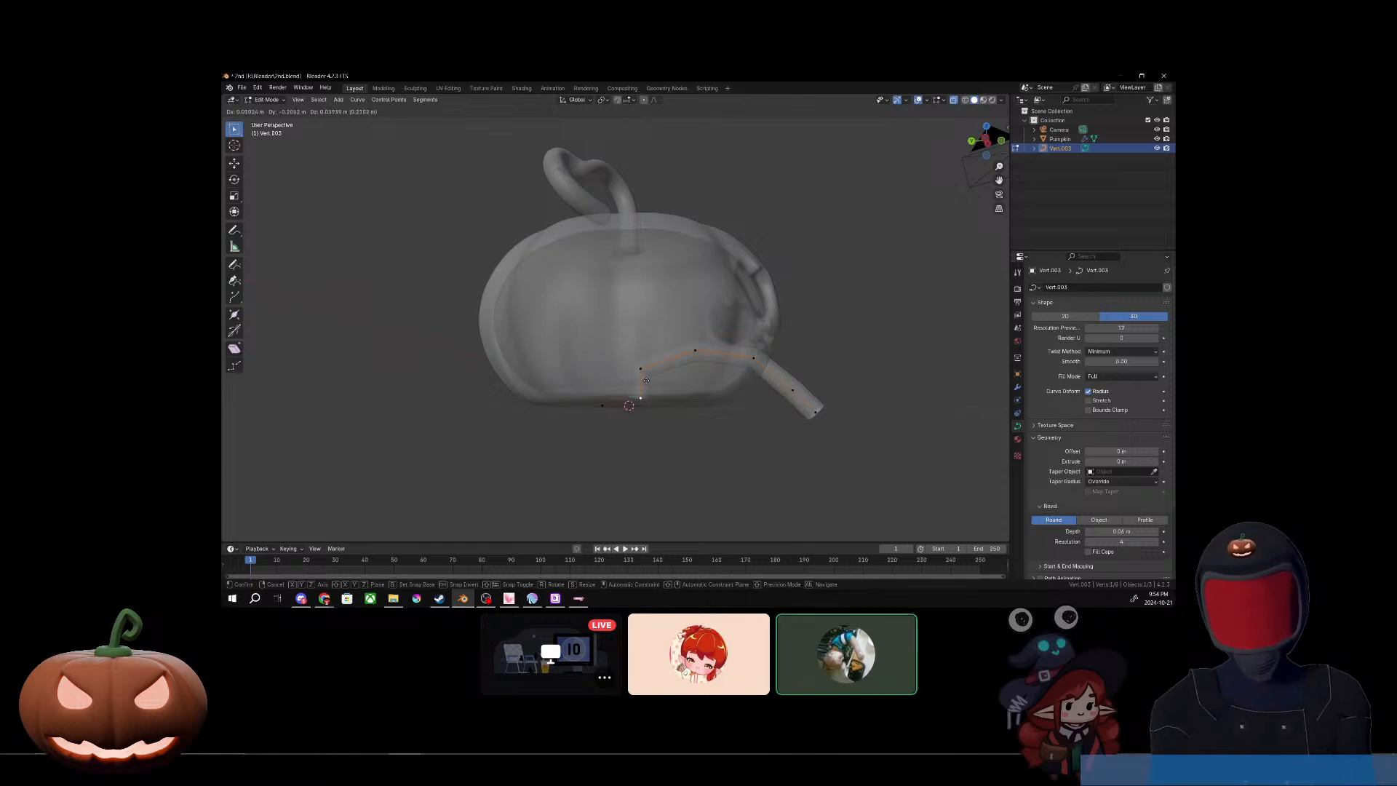
{"action": "left_click", "coordinate": [647, 378]}
Step: Delete the stray vertex left behind at the curve's former rear end position
{"action": "middle_click_drag", "start_coordinate": [698, 427], "coordinate": [578, 371]}
{"action": "left_click", "coordinate": [604, 399]}
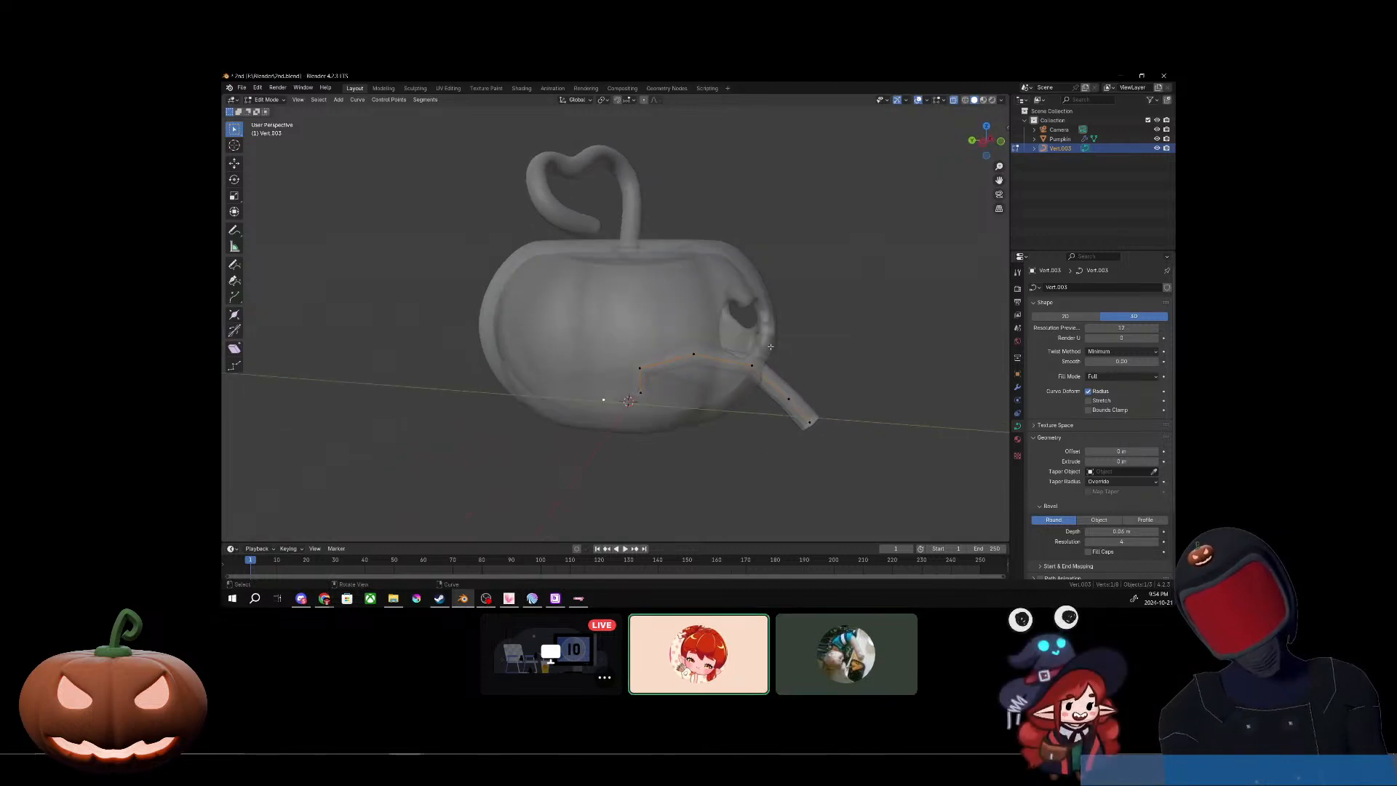
{"action": "key", "text": "x"}
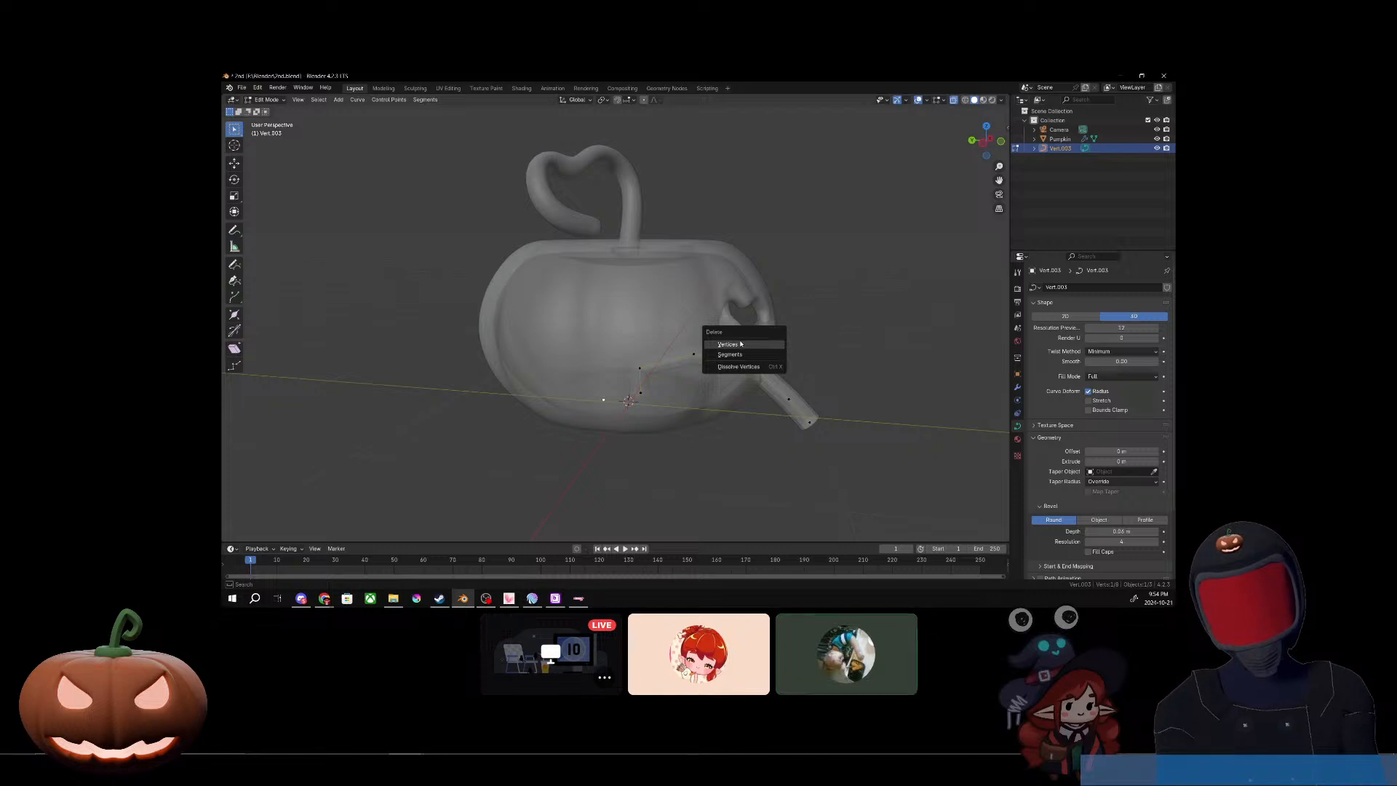
{"action": "left_click", "coordinate": [740, 343]}
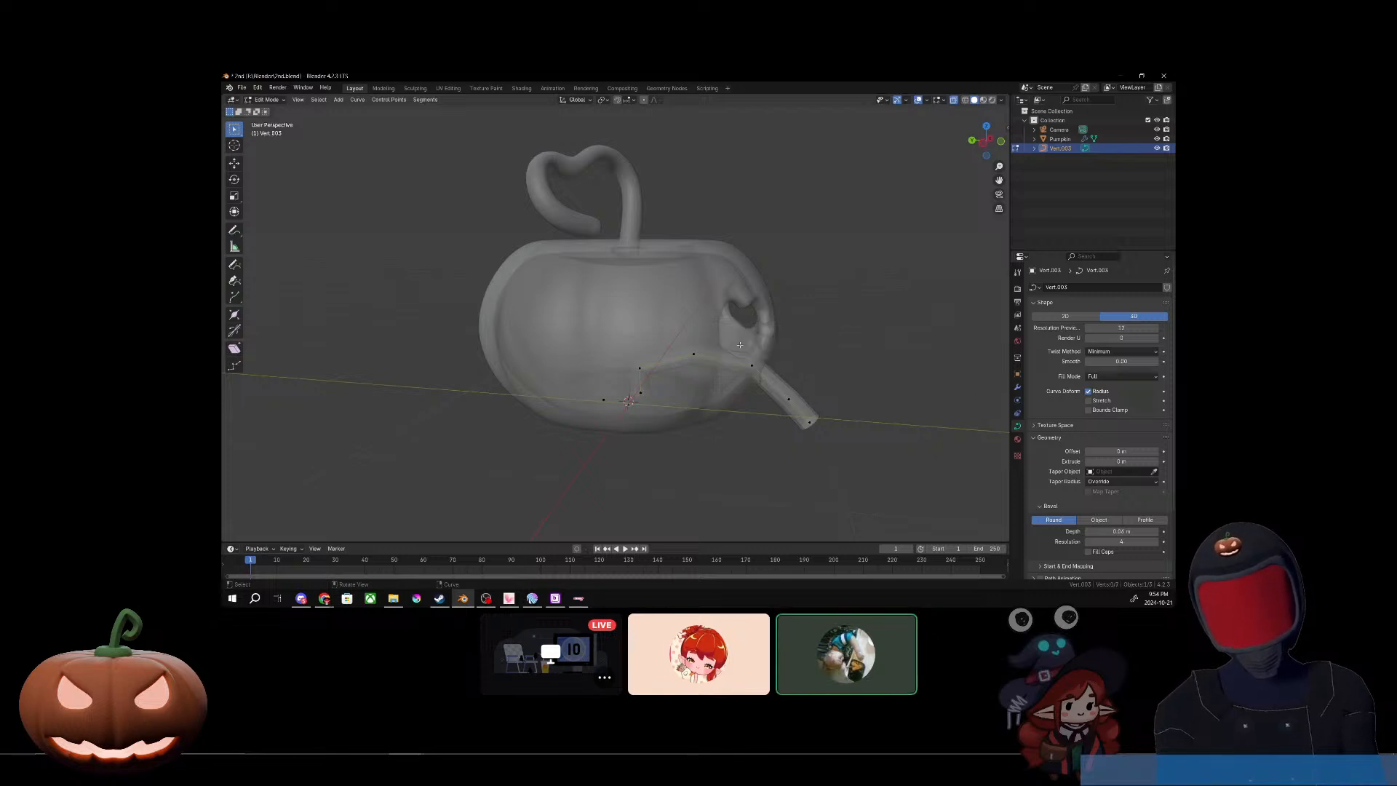
{"action": "key", "text": "x"}
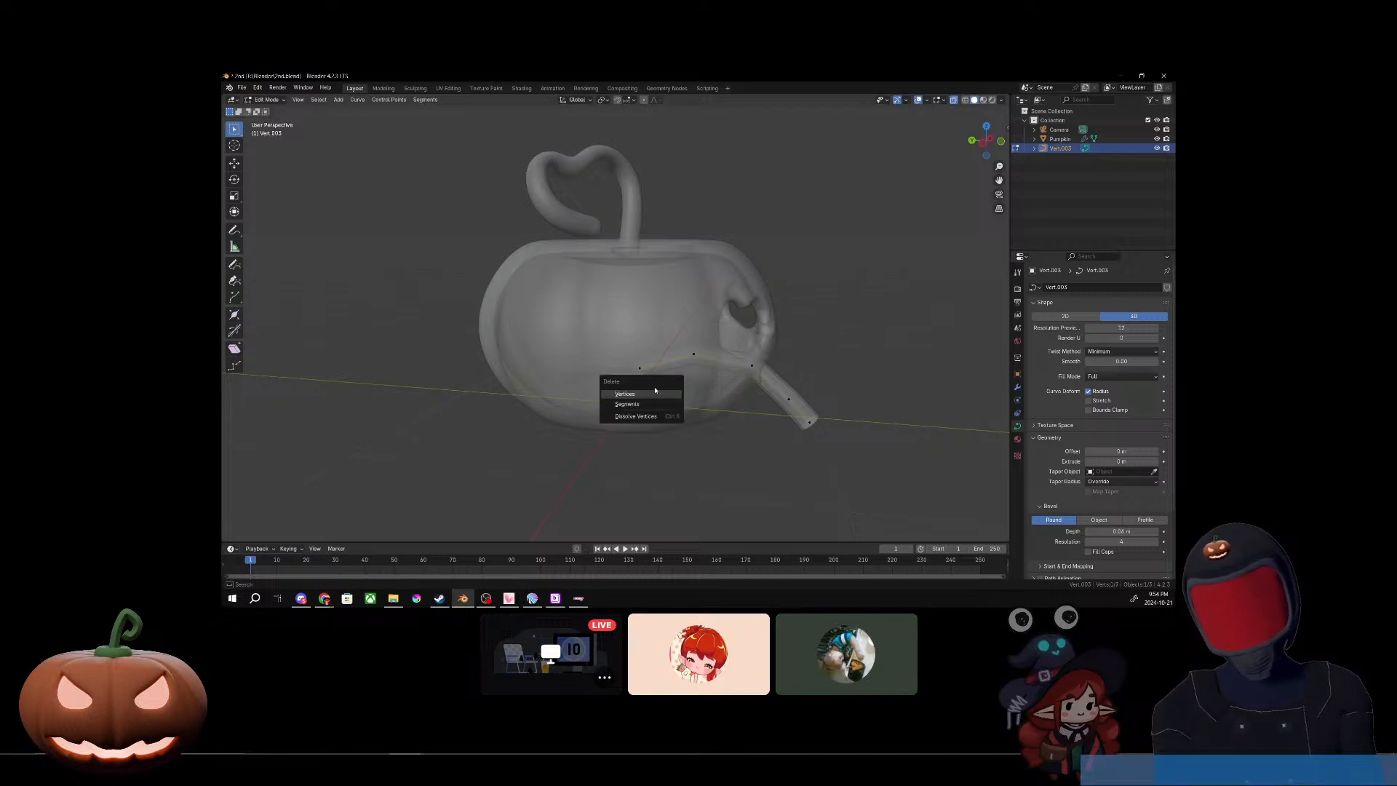
{"action": "left_click", "coordinate": [652, 396]}
Step: Try to delete the remaining dot near the pumpkin's base as a curve vertex
{"action": "key", "text": "x"}
{"action": "left_click", "coordinate": [619, 393]}
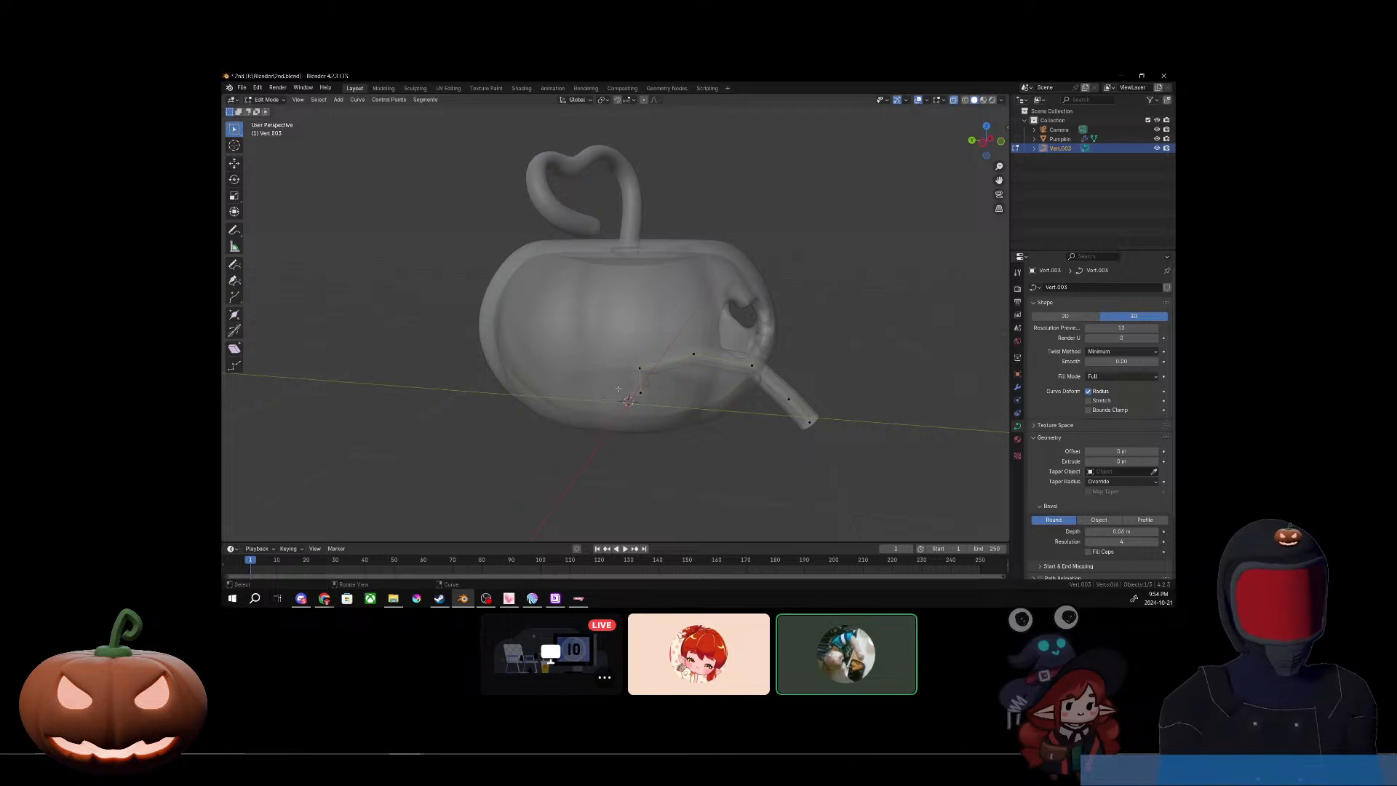
{"action": "key", "text": "x"}
{"action": "left_click", "coordinate": [586, 389]}
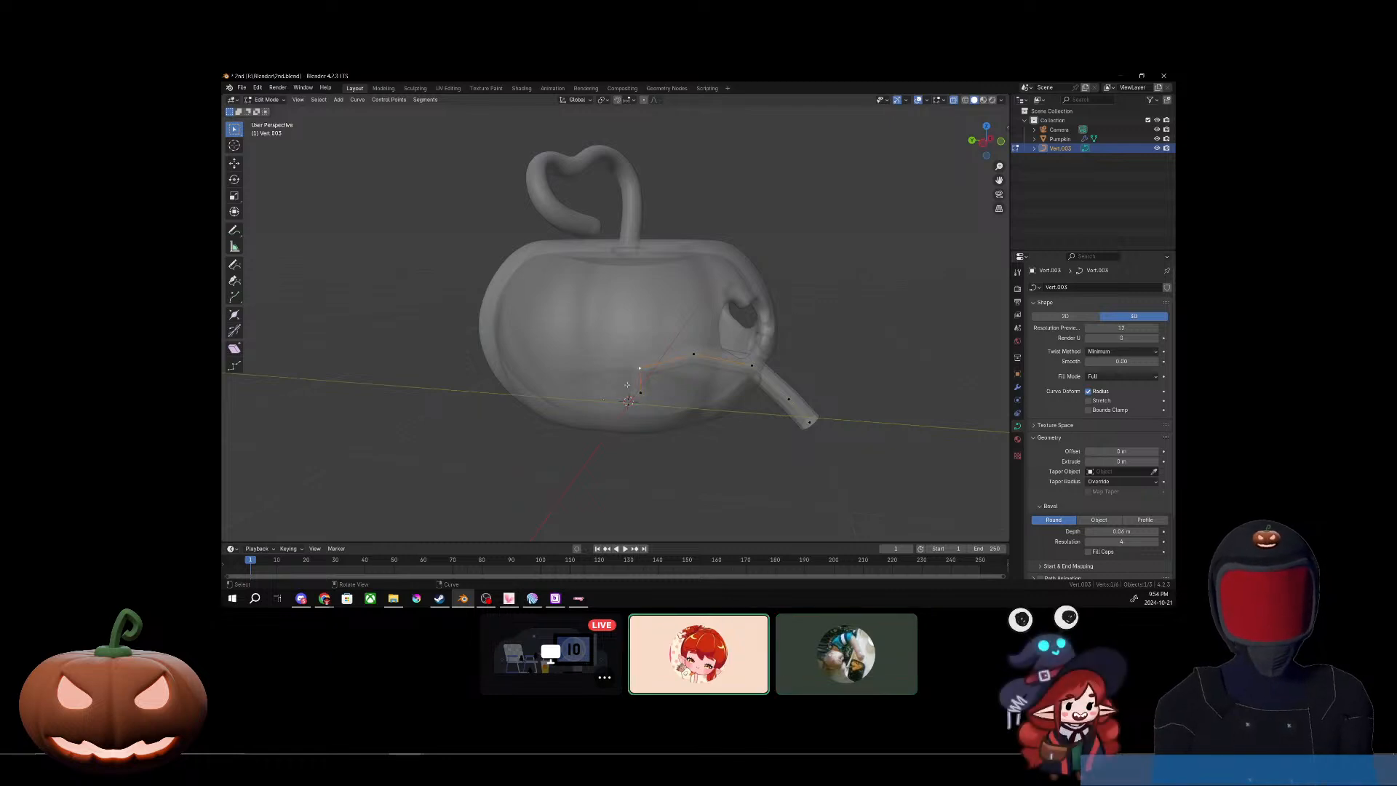
{"action": "left_click", "coordinate": [605, 401]}
{"action": "key", "text": "x"}
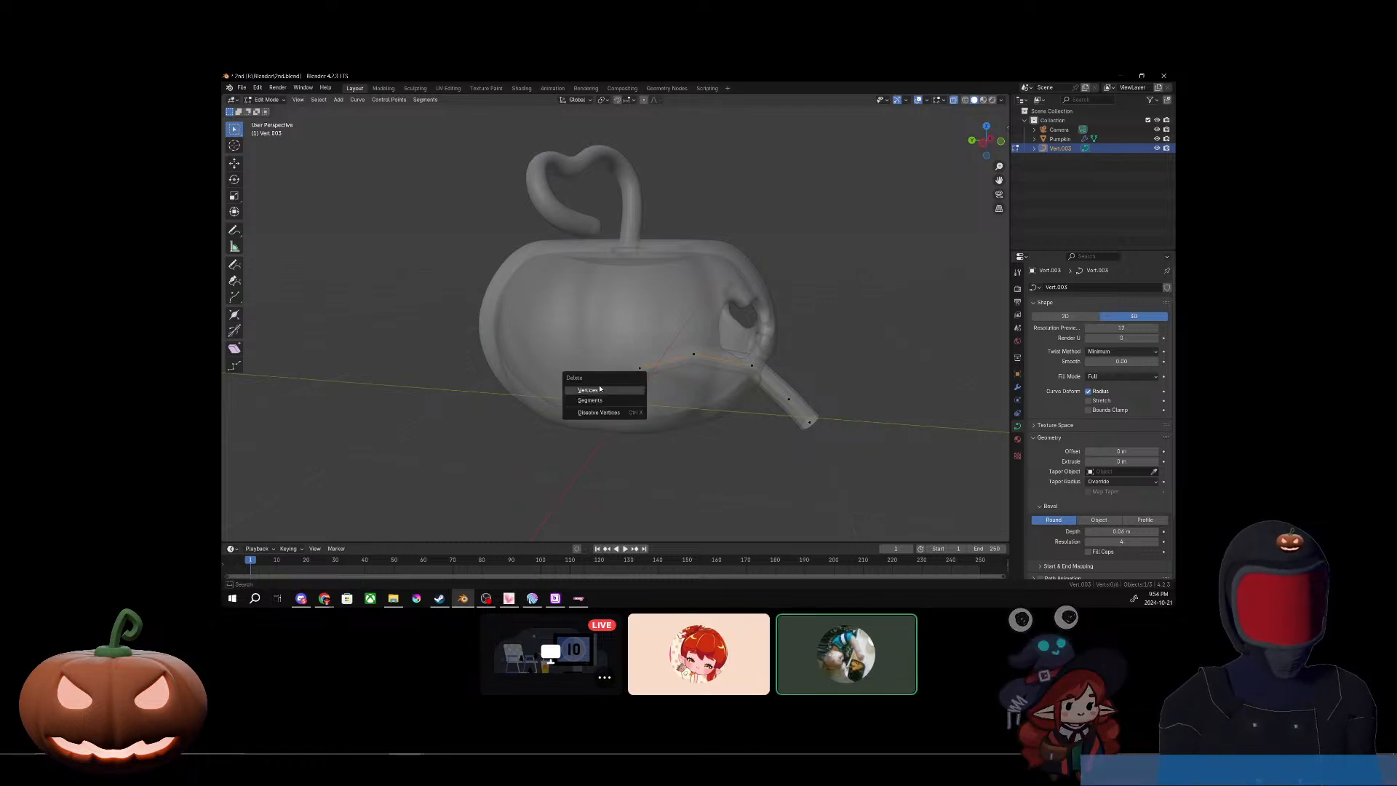
{"action": "left_click", "coordinate": [598, 389]}
{"action": "key", "text": "x"}
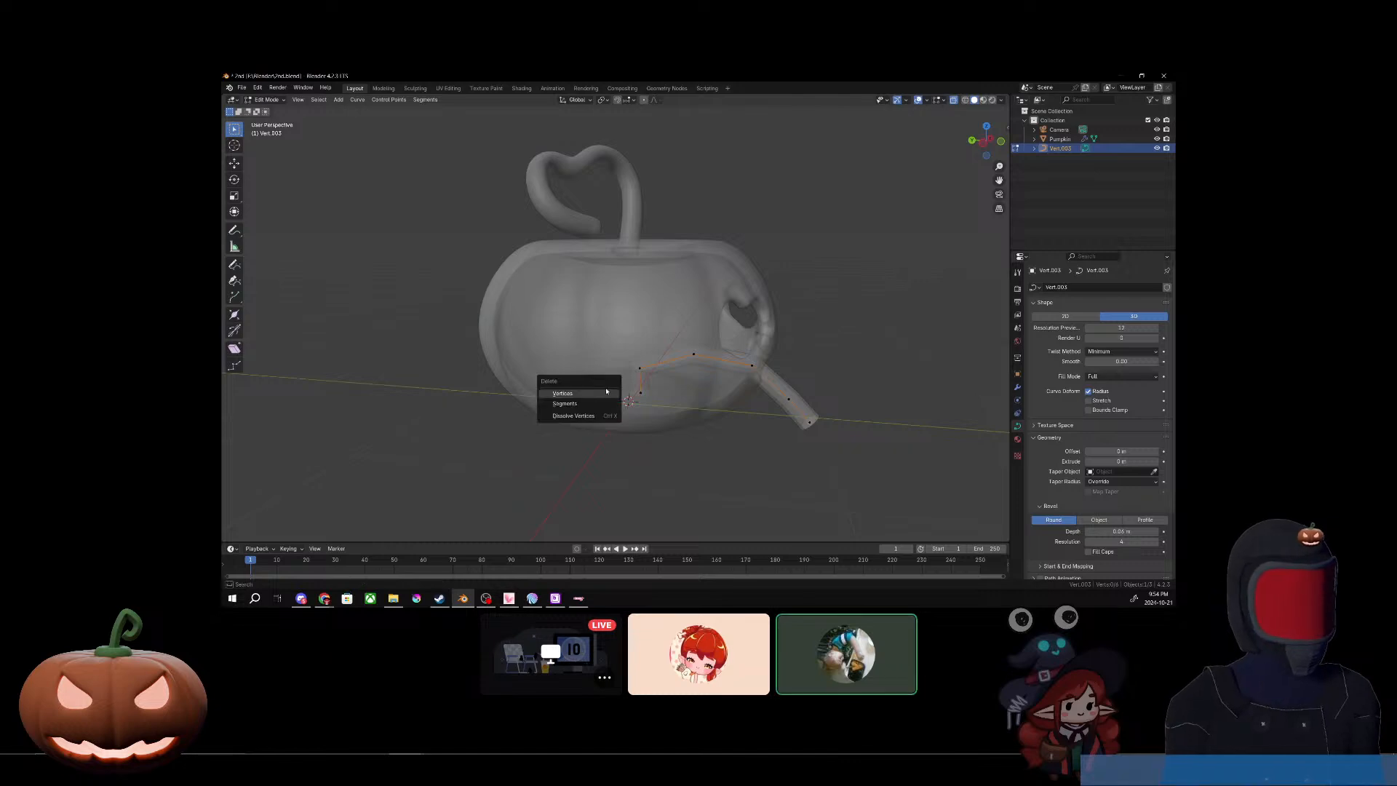
{"action": "left_click", "coordinate": [604, 397]}
{"action": "key", "text": "x"}
{"action": "left_click", "coordinate": [603, 397]}
{"action": "key", "text": "x"}
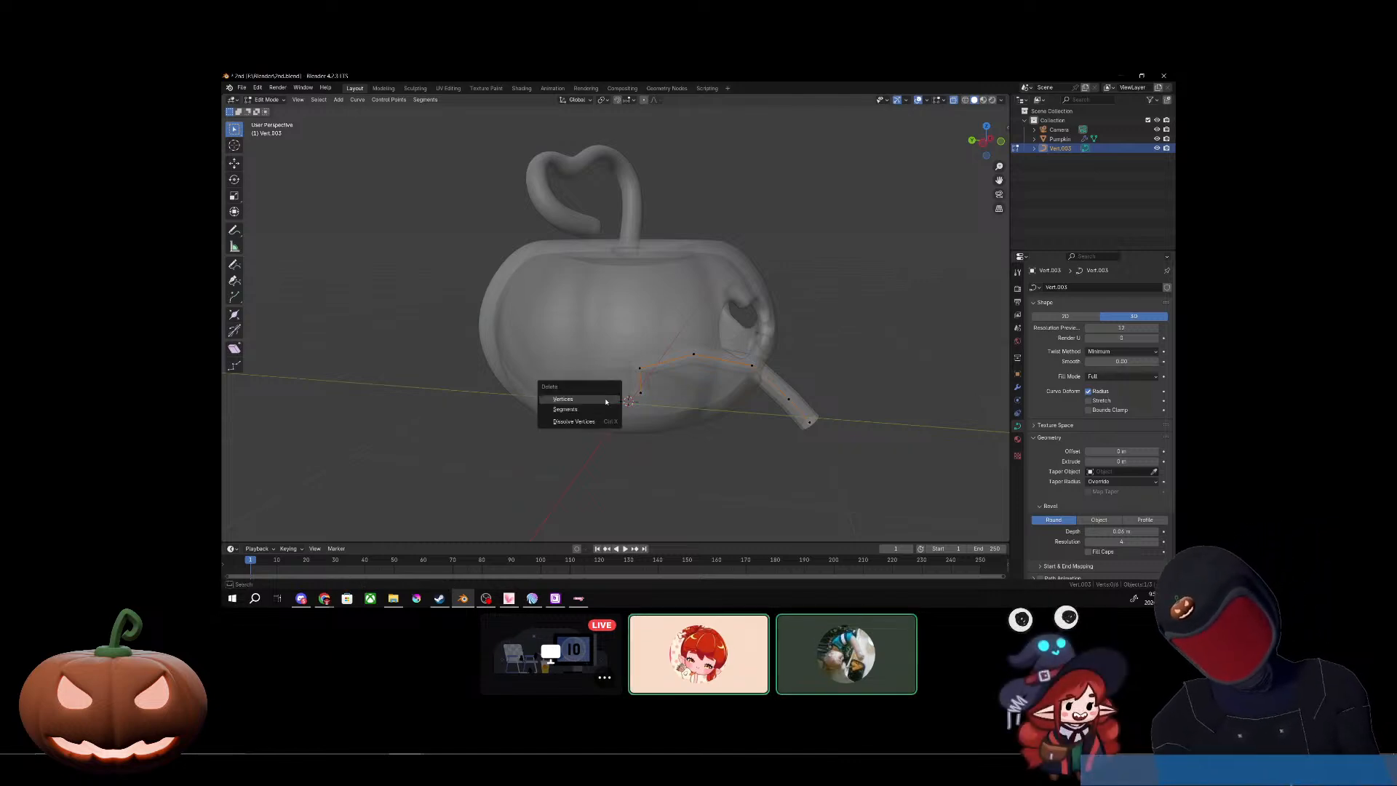
{"action": "left_click", "coordinate": [605, 397]}
{"action": "scroll", "coordinate": [609, 398], "scroll_direction": "up", "scroll_amount": 3}
{"action": "middle_click_drag", "start_coordinate": [608, 398], "coordinate": [581, 420]}
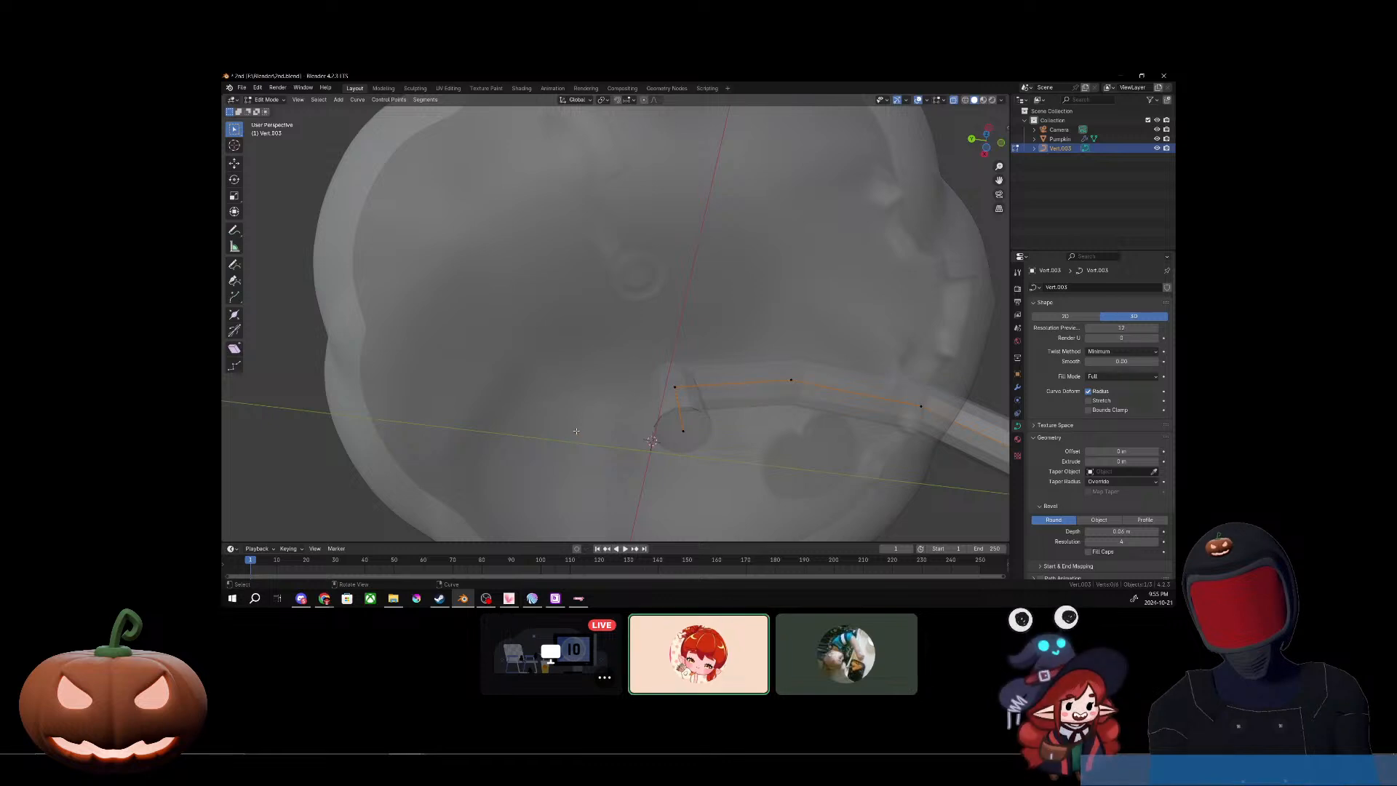
{"action": "key", "text": "x"}
{"action": "key", "text": "Escape"}
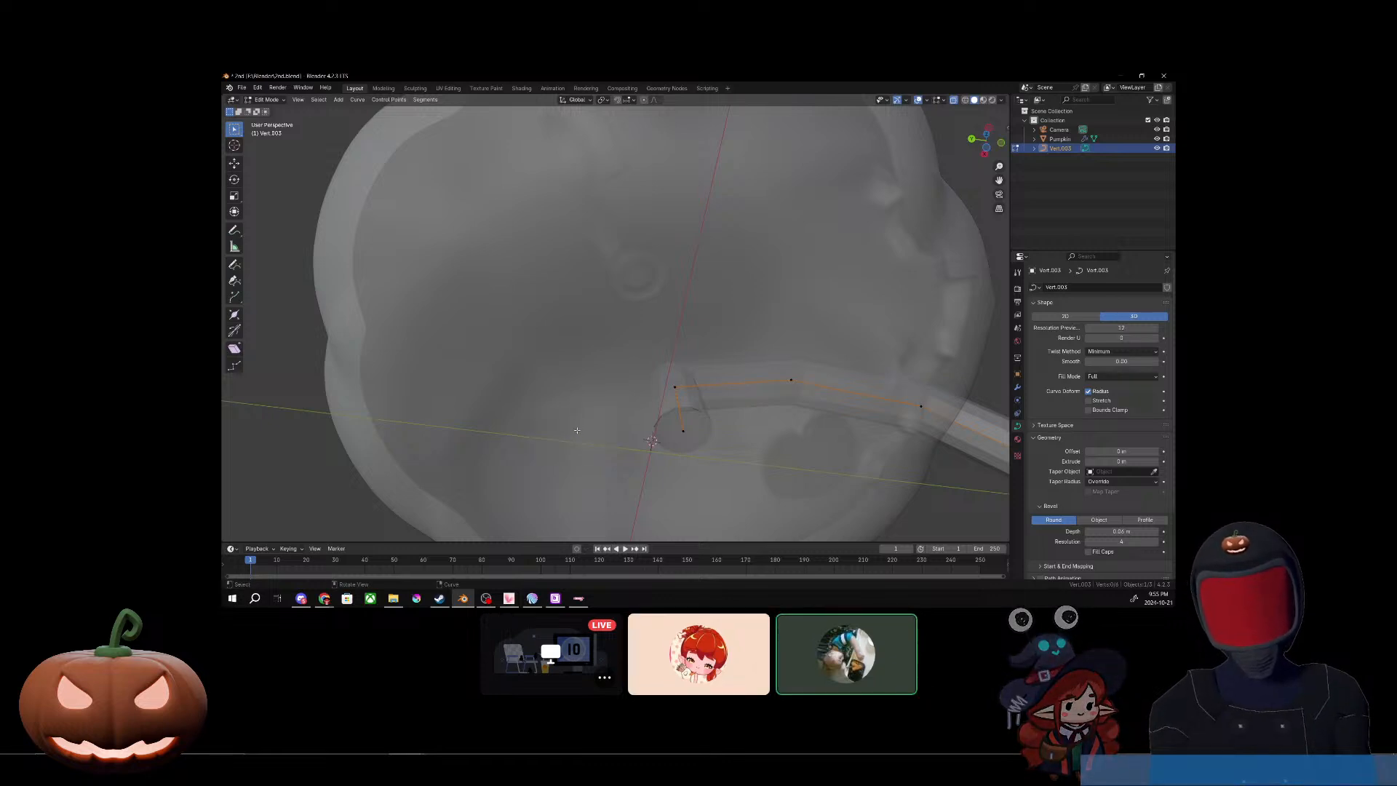
{"action": "key", "text": "x"}
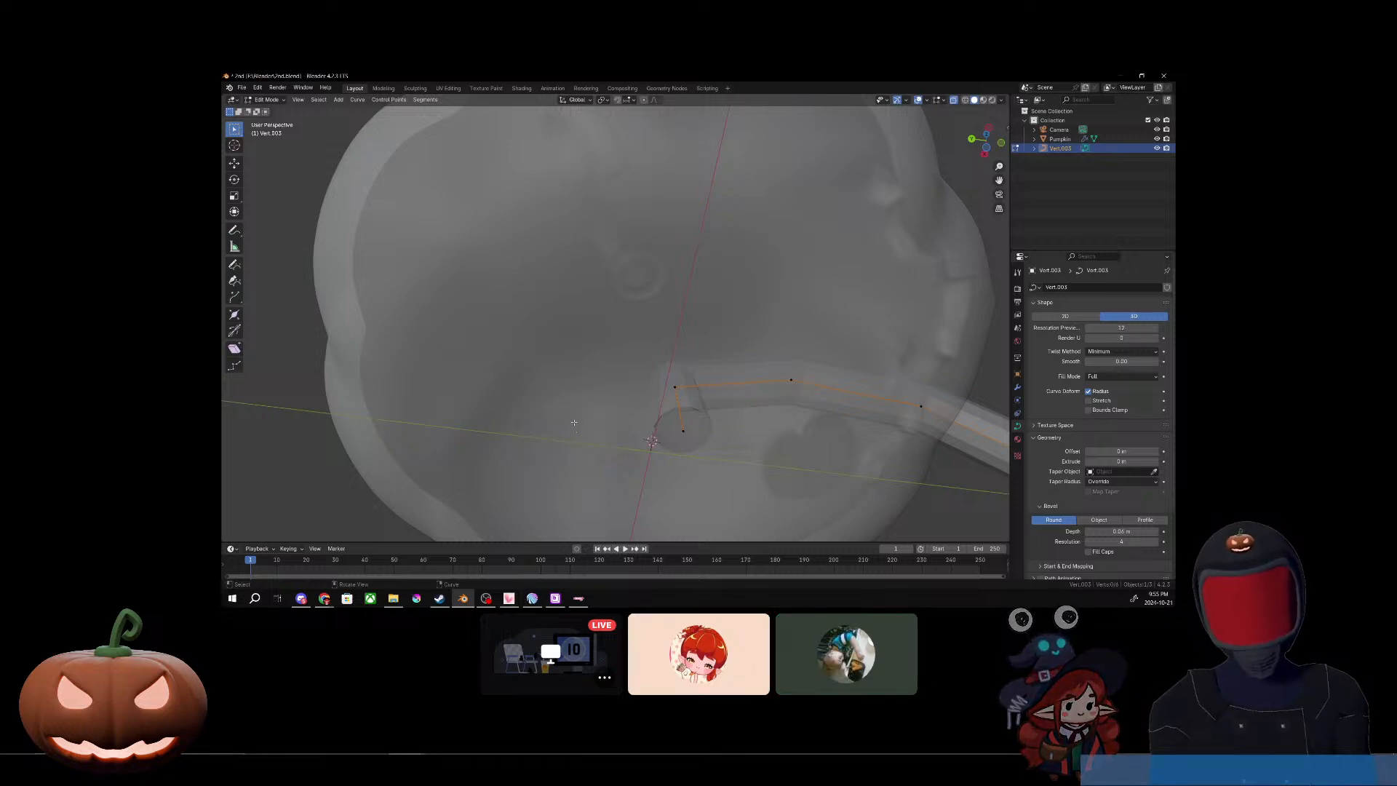
{"action": "right_click", "coordinate": [575, 421]}
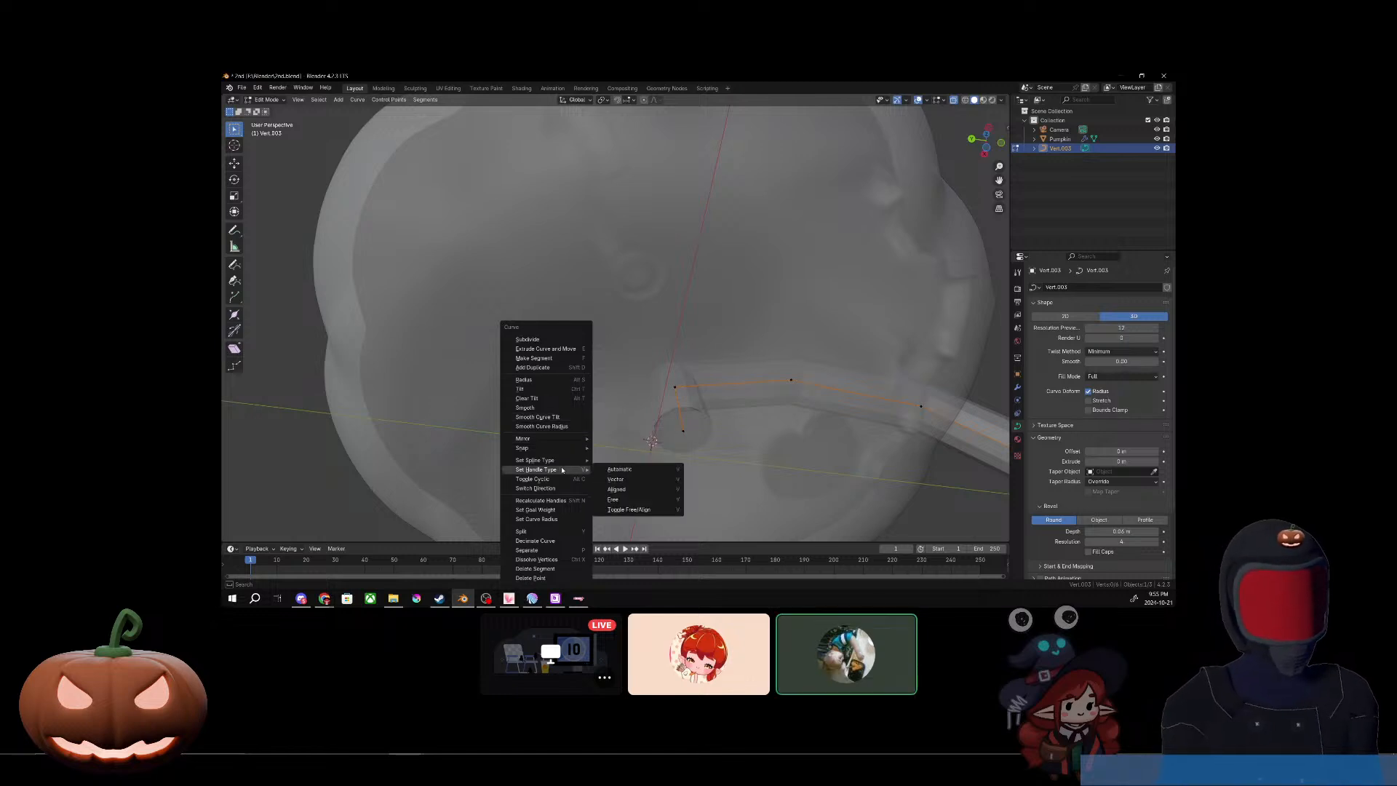
{"action": "mouse_move", "coordinate": [538, 448]}
{"action": "key", "text": "Escape"}
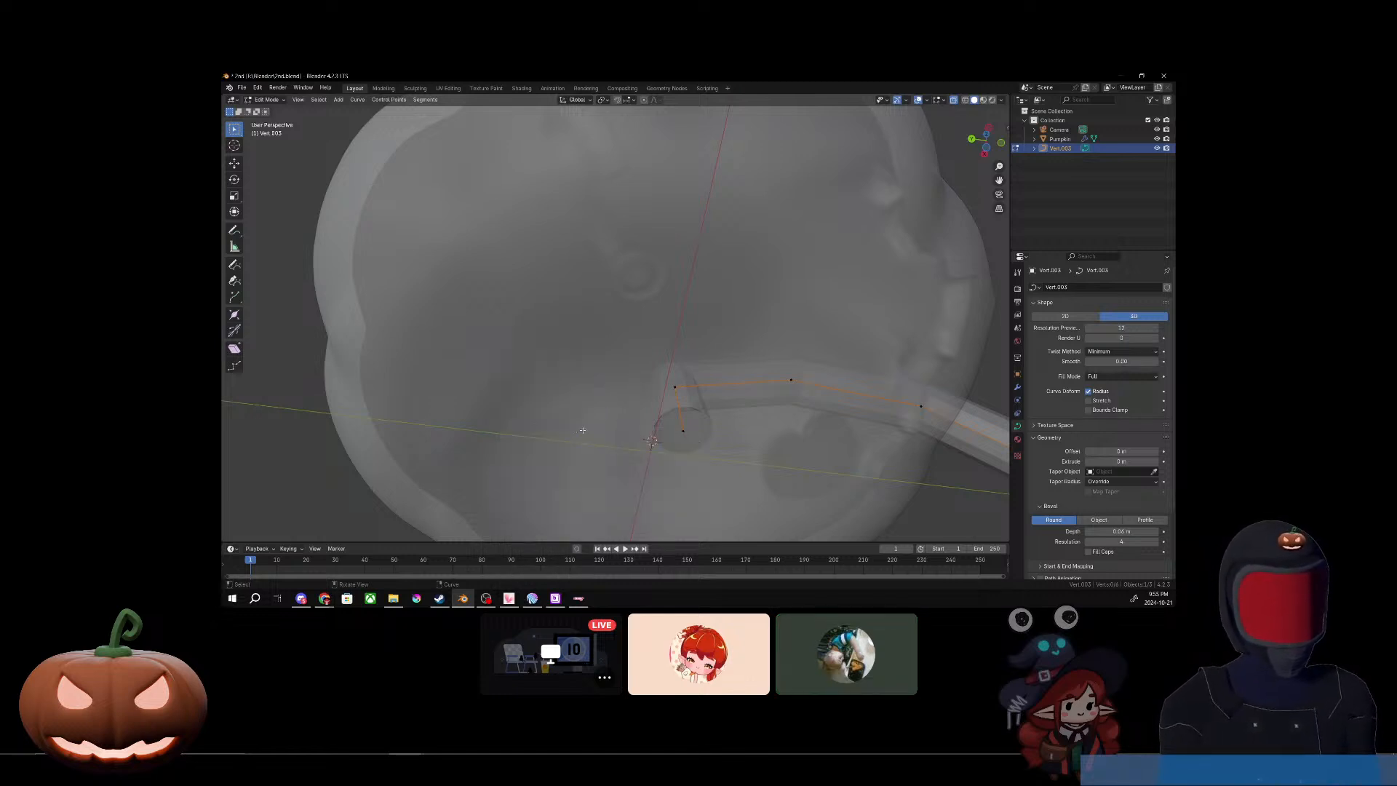
Step: Try to remove the leftover dot behind the curve's rear end with the Delete Segment command
{"action": "right_click", "coordinate": [577, 432]}
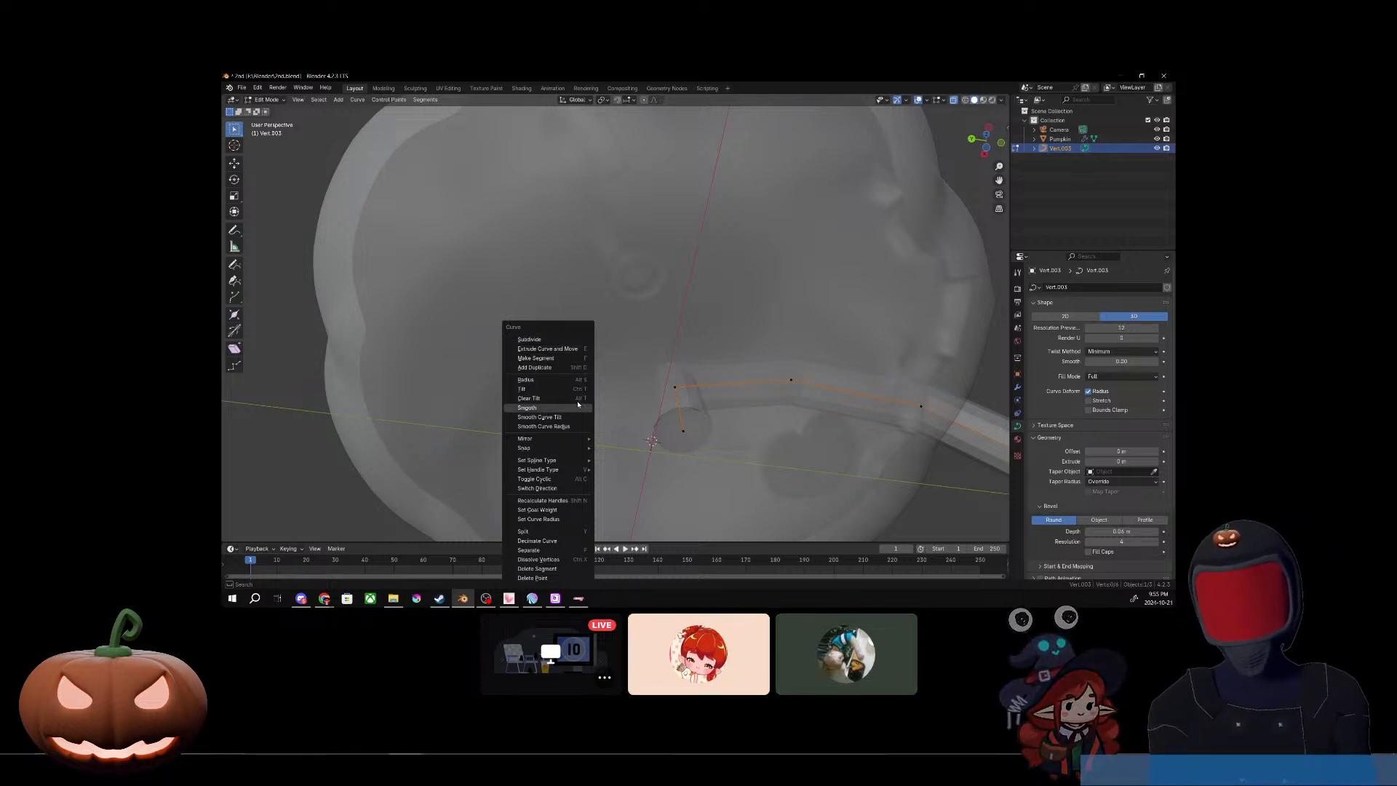
{"action": "left_click", "coordinate": [558, 571]}
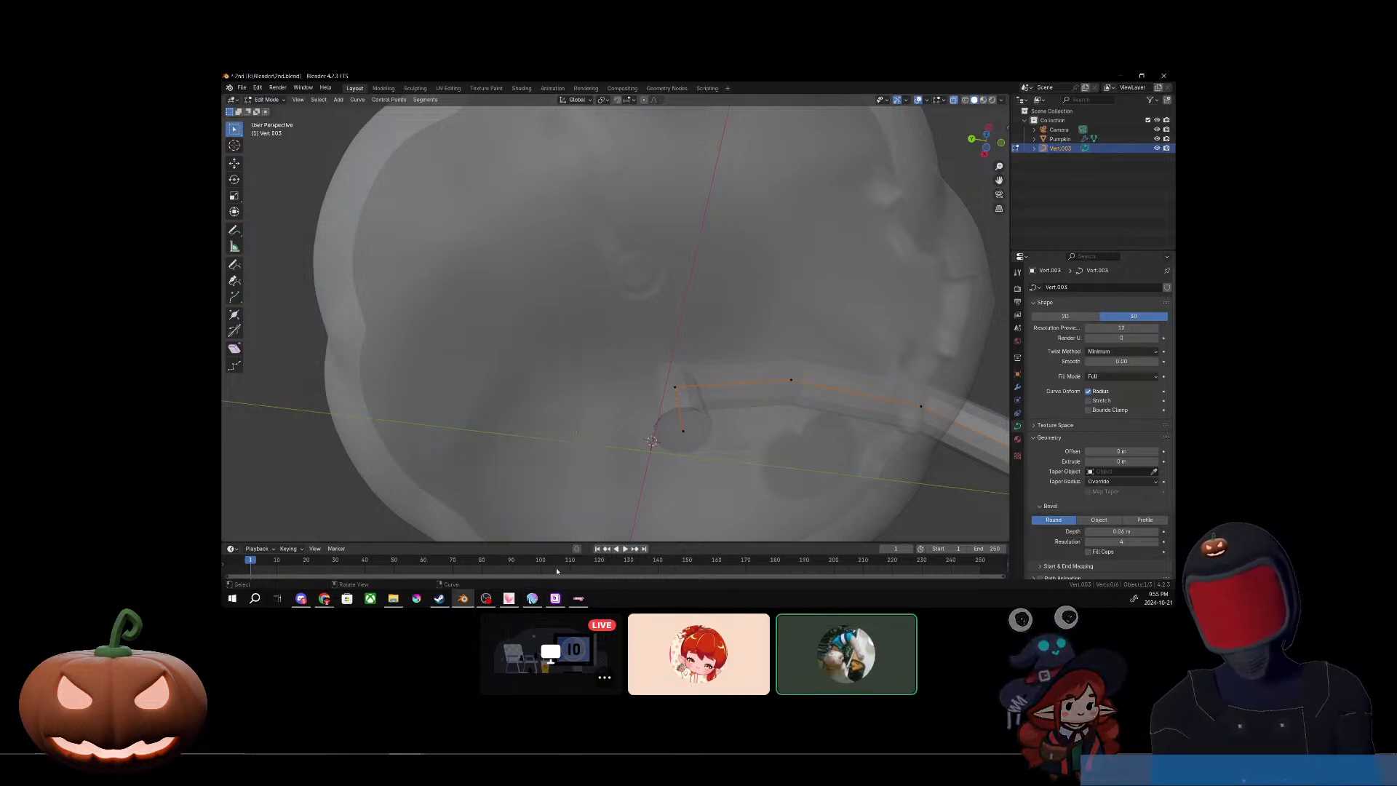
{"action": "left_click_drag", "start_coordinate": [568, 409], "coordinate": [595, 451]}
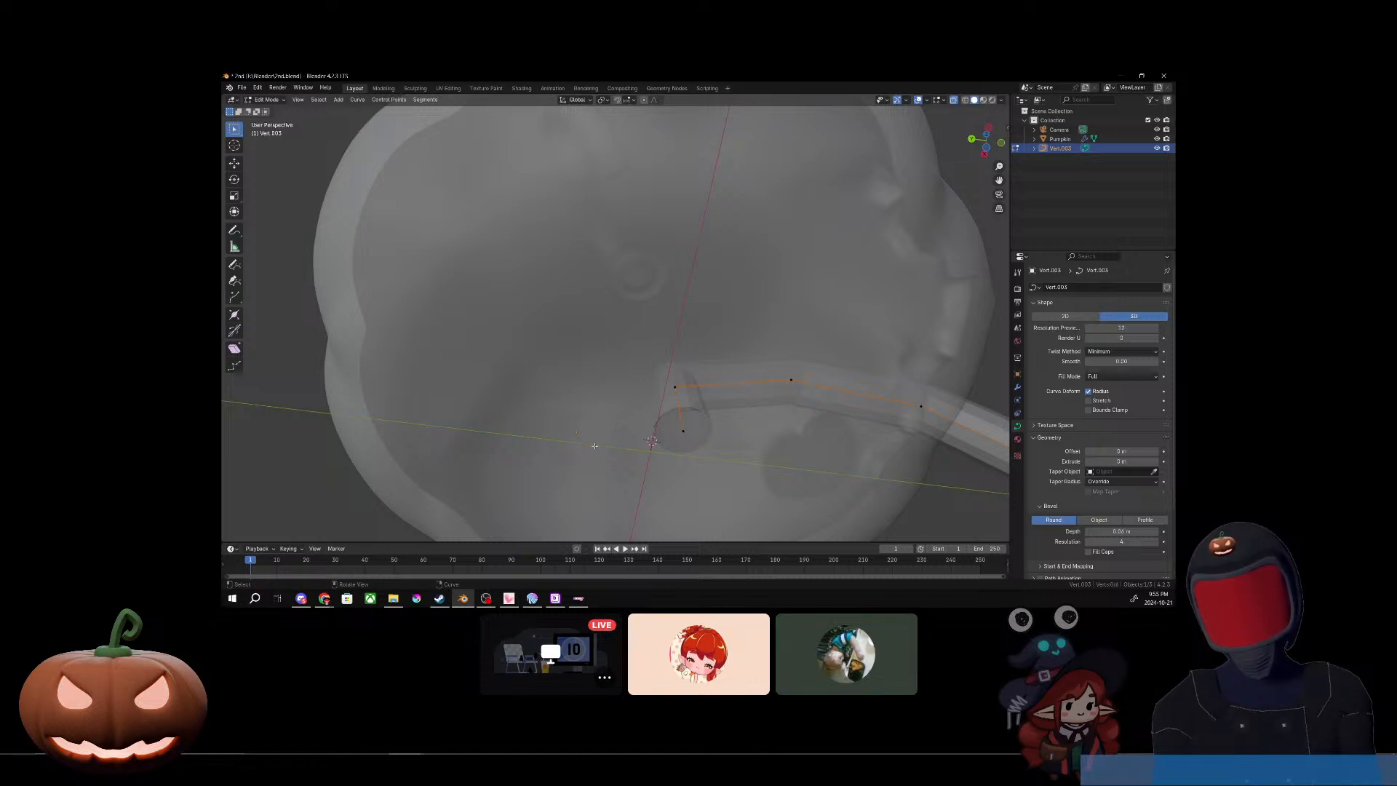
{"action": "right_click", "coordinate": [581, 436]}
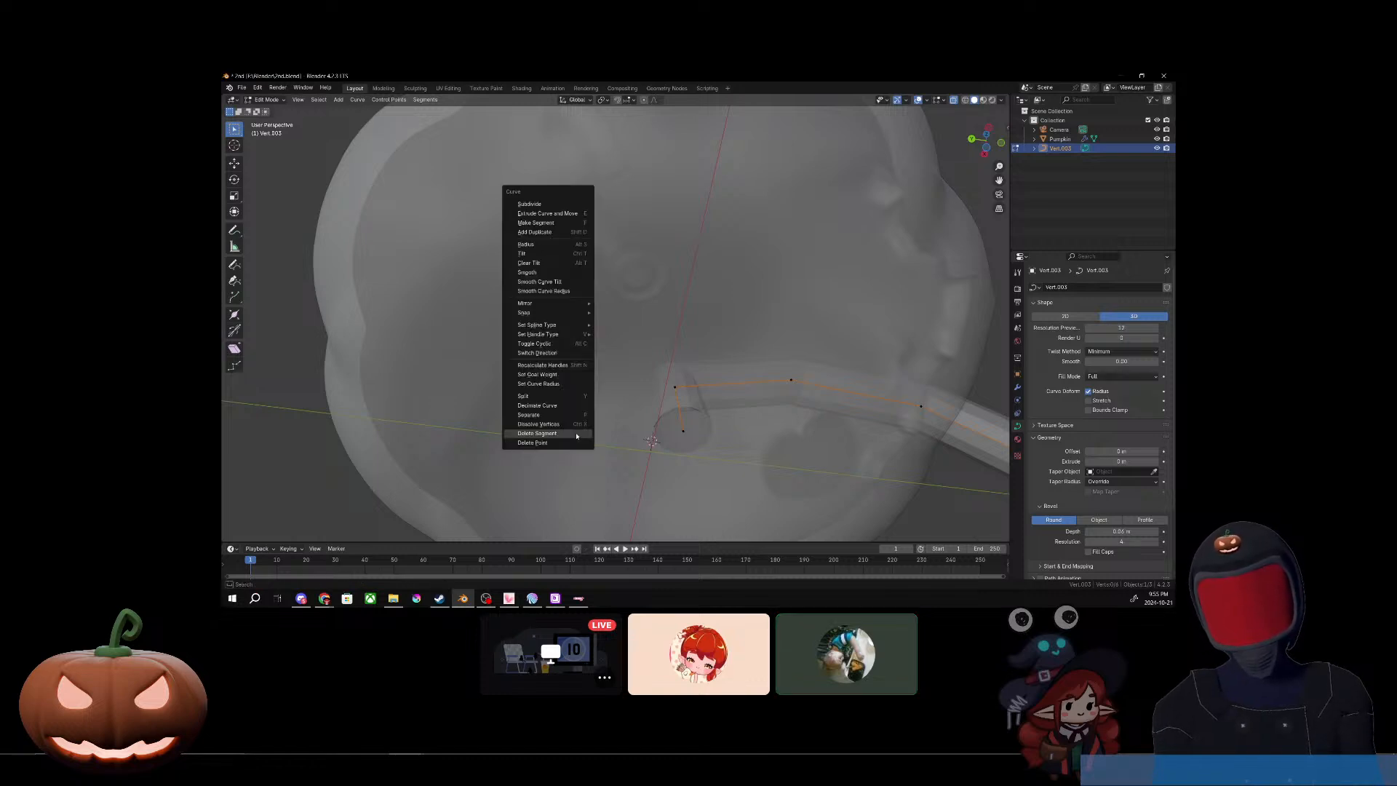
{"action": "left_click", "coordinate": [576, 438]}
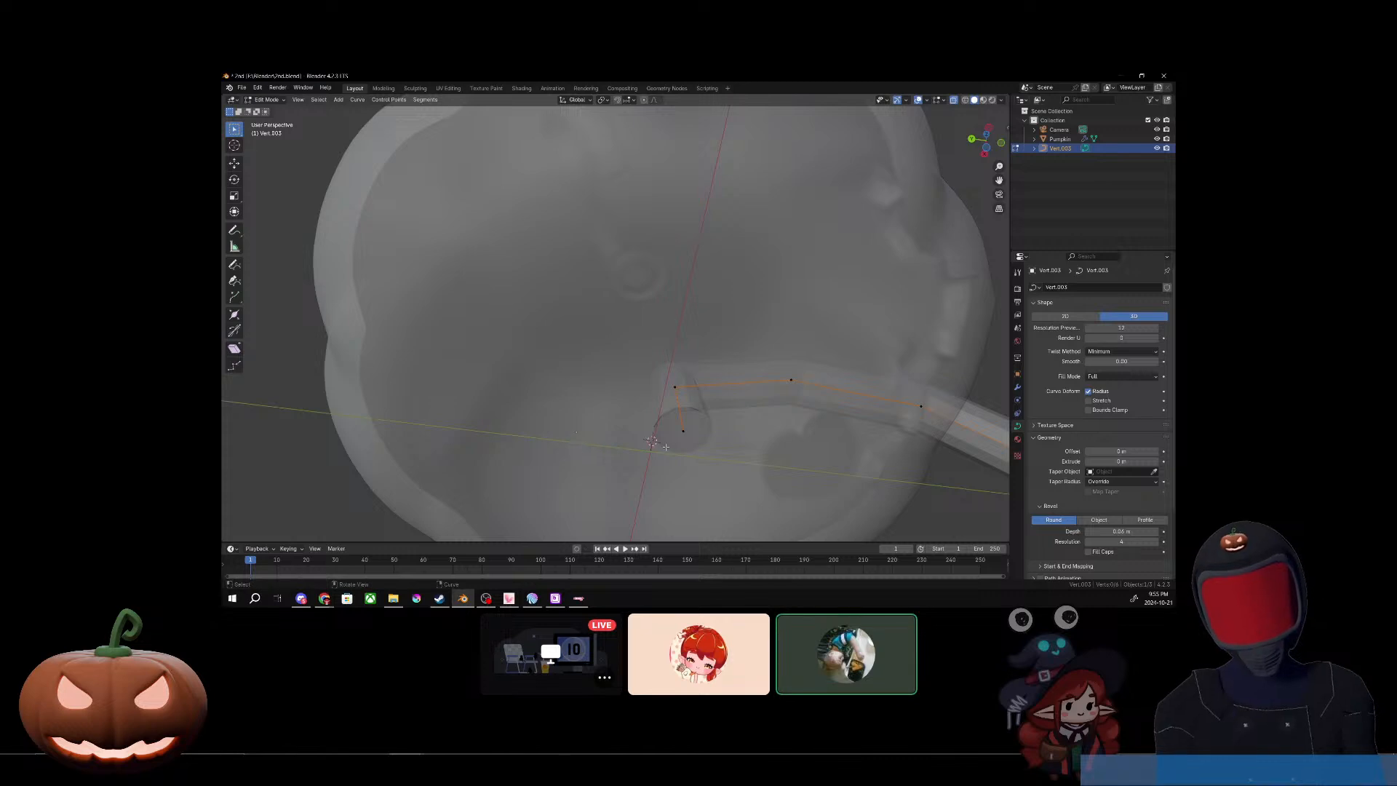
Step: Reduce the radius of the curve's front end point so the tube tapers outside the pumpkin's mouth
{"action": "middle_click_drag", "start_coordinate": [576, 437], "coordinate": [827, 439]}
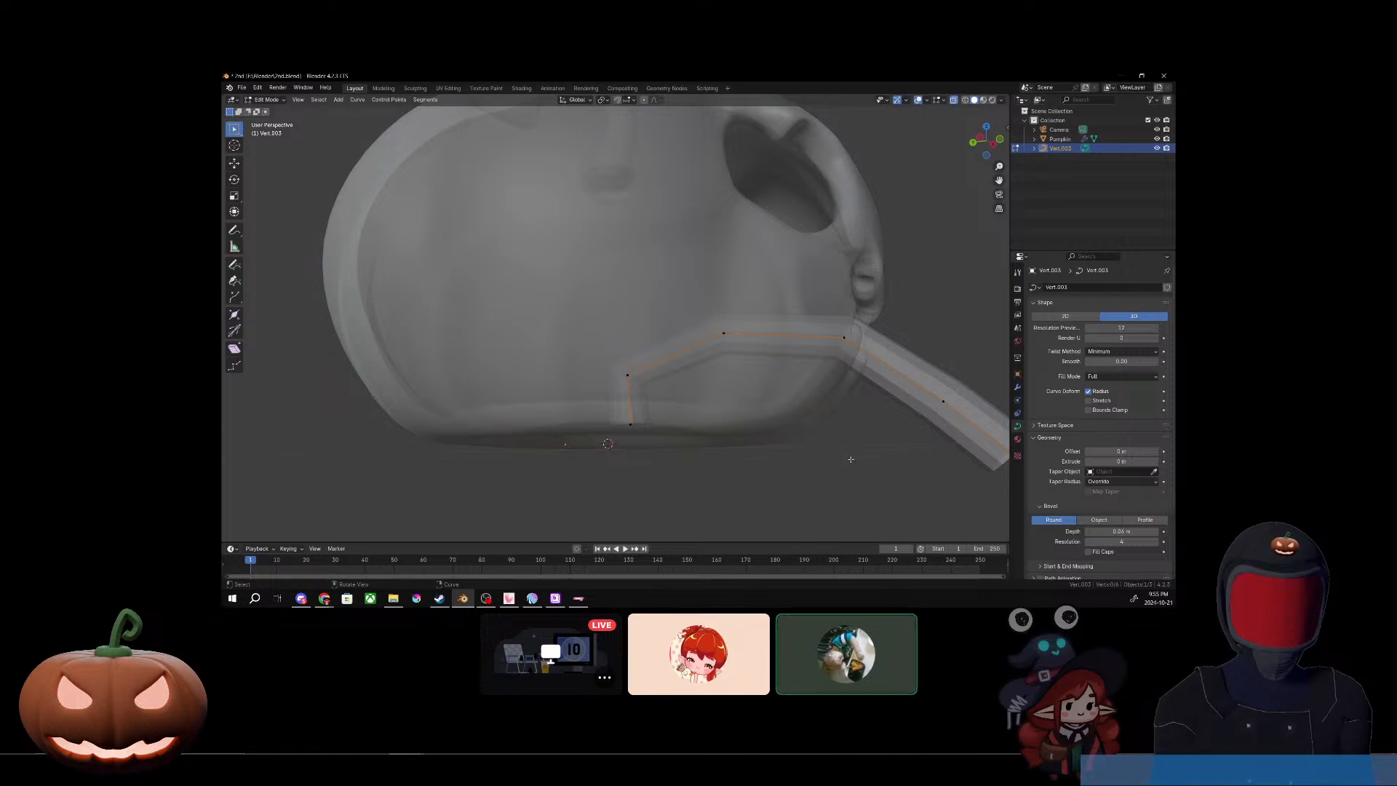
{"action": "middle_click_drag", "start_coordinate": [775, 473], "coordinate": [731, 454]}
{"action": "scroll", "coordinate": [731, 454], "scroll_direction": "down", "scroll_amount": 4}
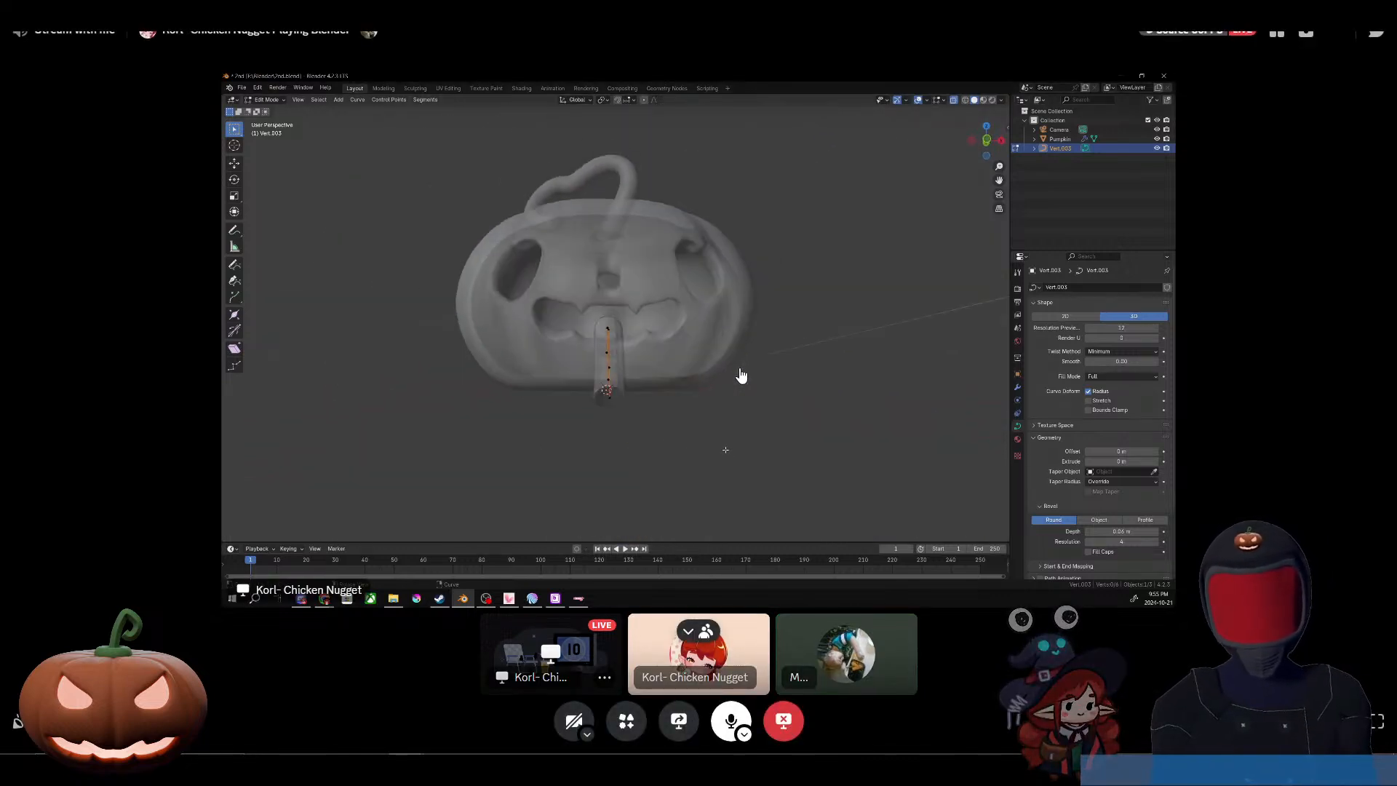
{"action": "middle_click_drag", "start_coordinate": [741, 376], "coordinate": [737, 449]}
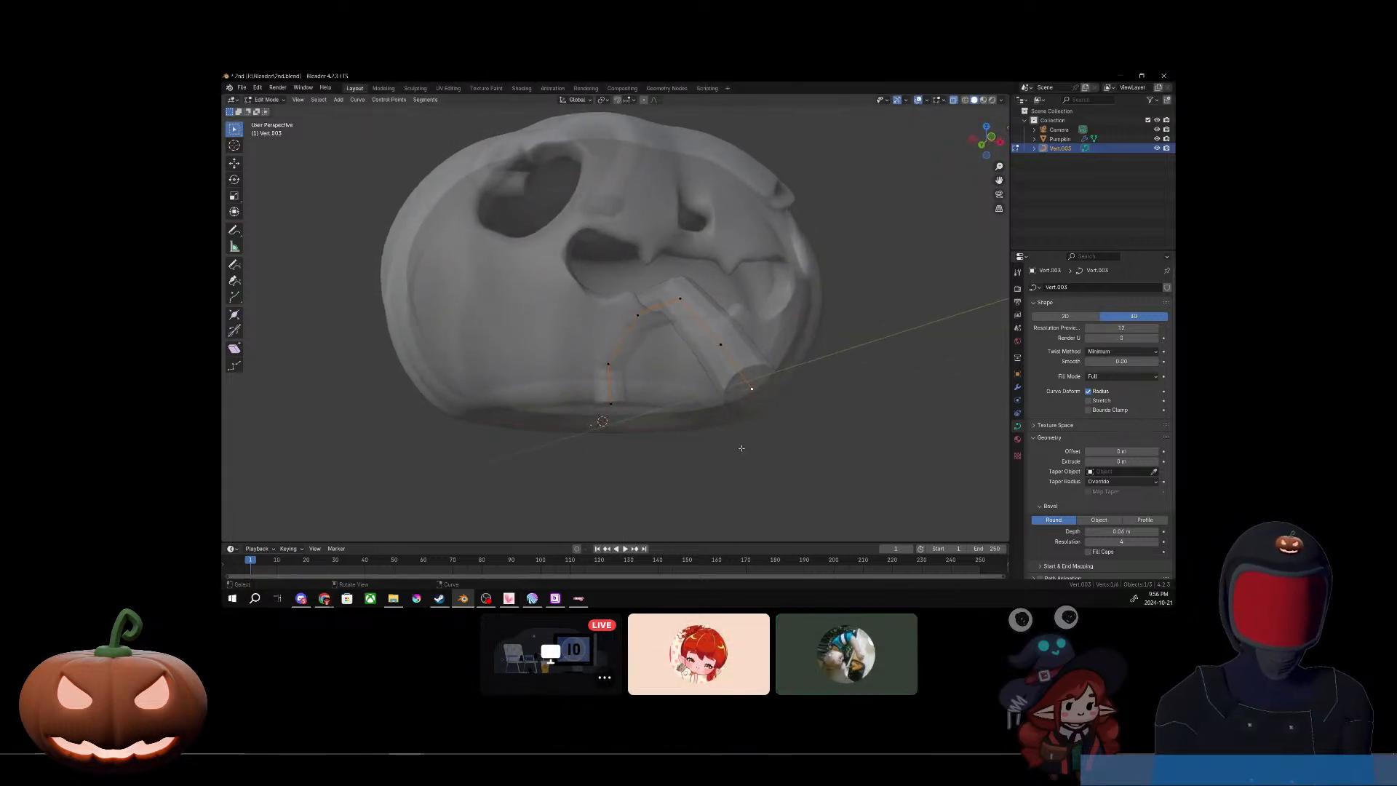
{"action": "key", "text": "alt+z"}
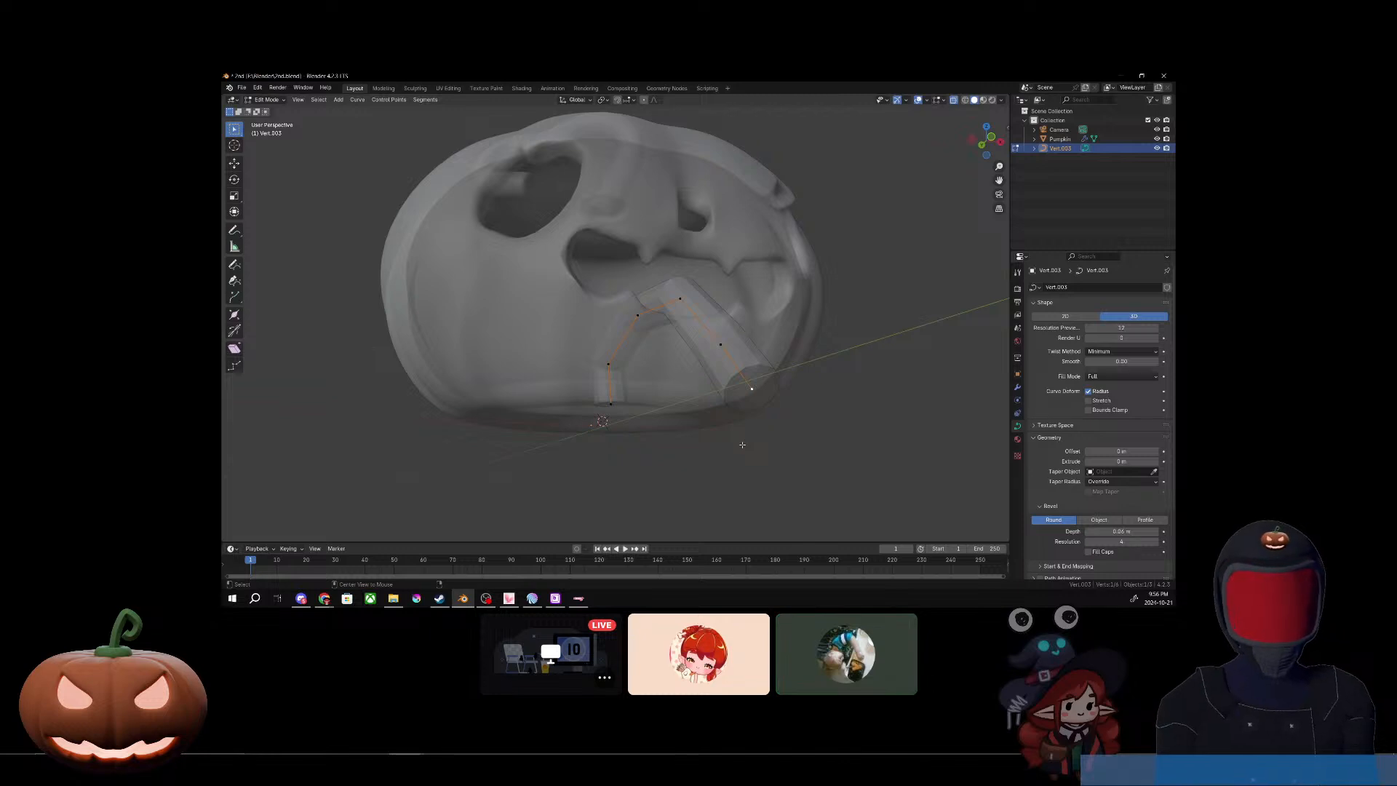
{"action": "left_click", "coordinate": [765, 413]}
{"action": "middle_click_drag", "start_coordinate": [750, 390], "coordinate": [770, 450]}
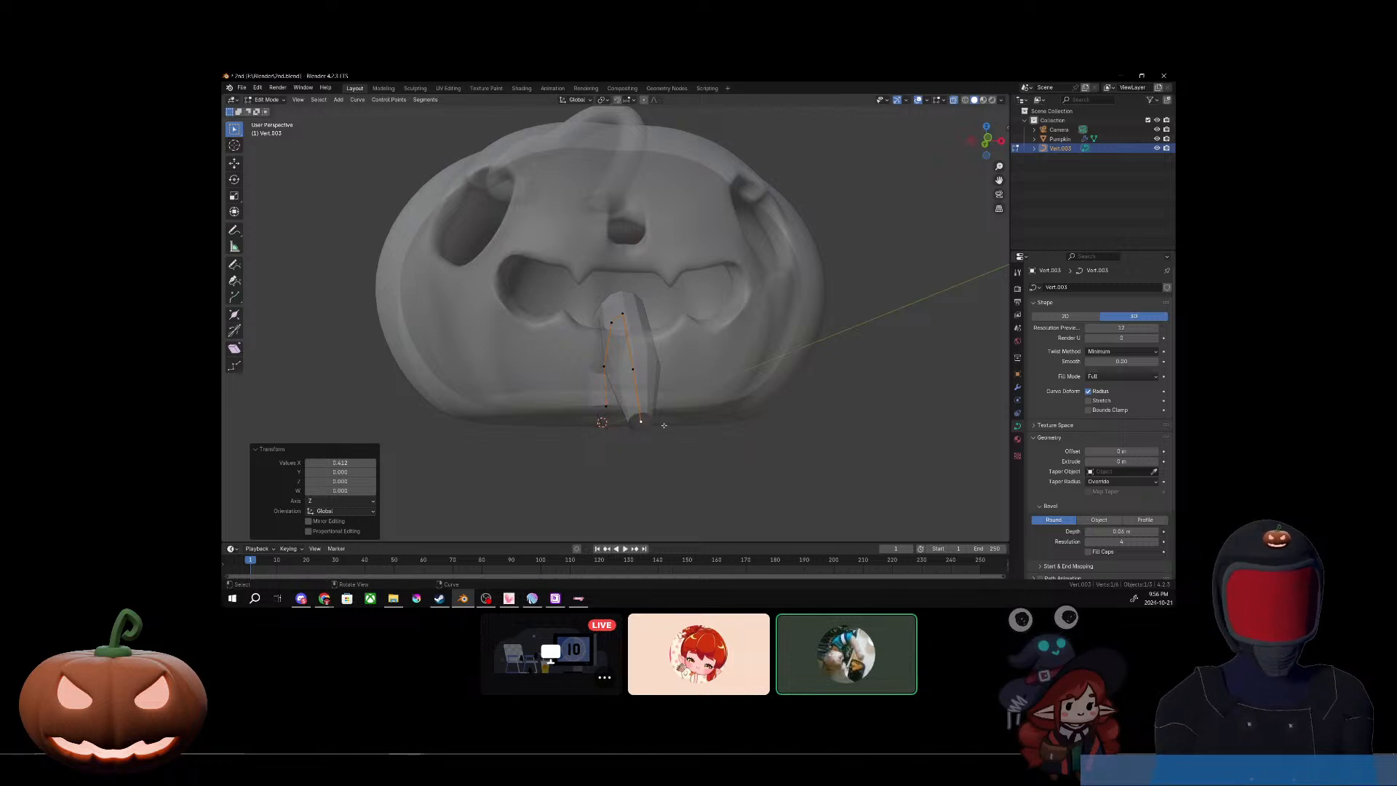
{"action": "mouse_move", "coordinate": [663, 425]}
{"action": "middle_mouse_down"}
{"action": "mouse_move", "coordinate": [691, 502]}
{"action": "mouse_move", "coordinate": [690, 405]}
{"action": "mouse_move", "coordinate": [688, 430]}
{"action": "middle_mouse_up"}
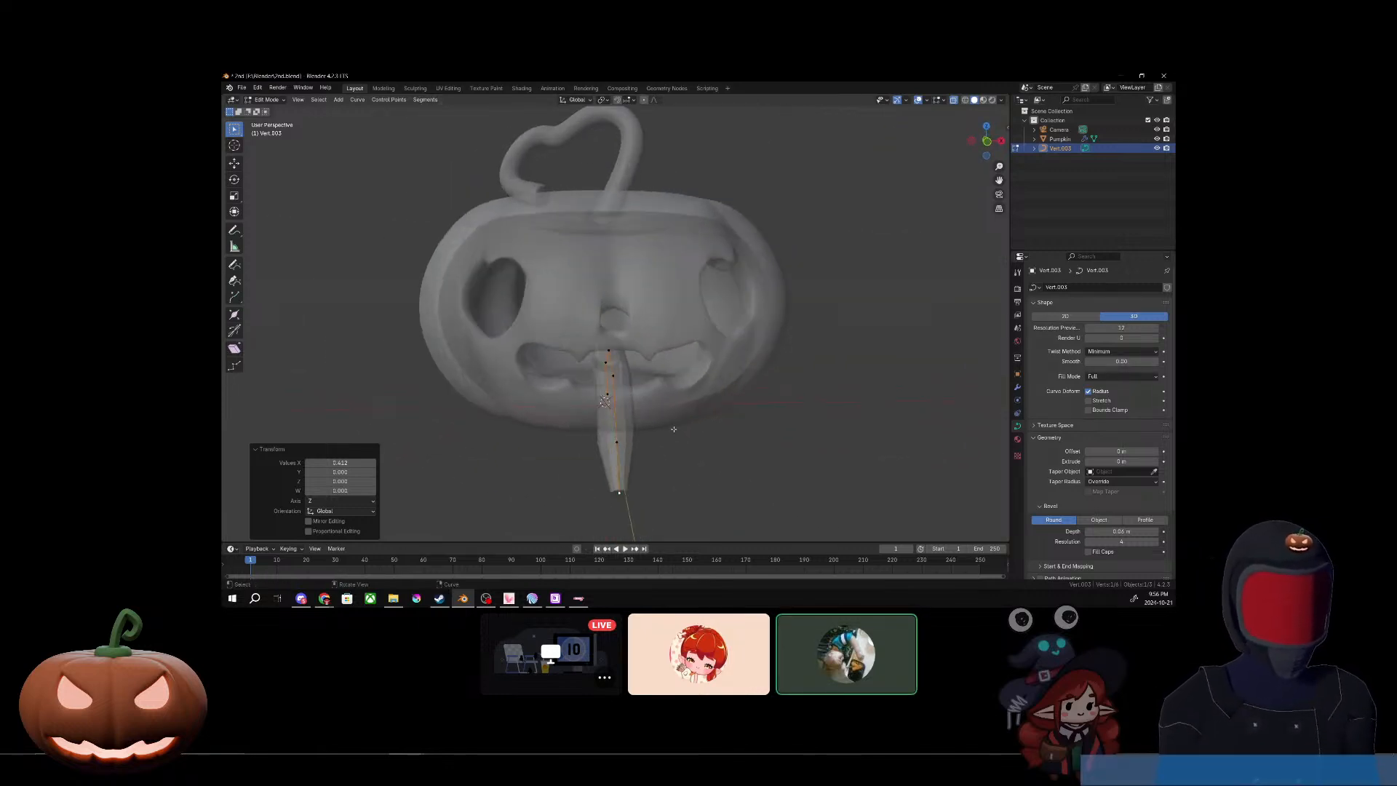
Step: Scale the radius of the curve point at the mouth opening up by about 1.4
{"action": "left_click", "coordinate": [620, 364]}
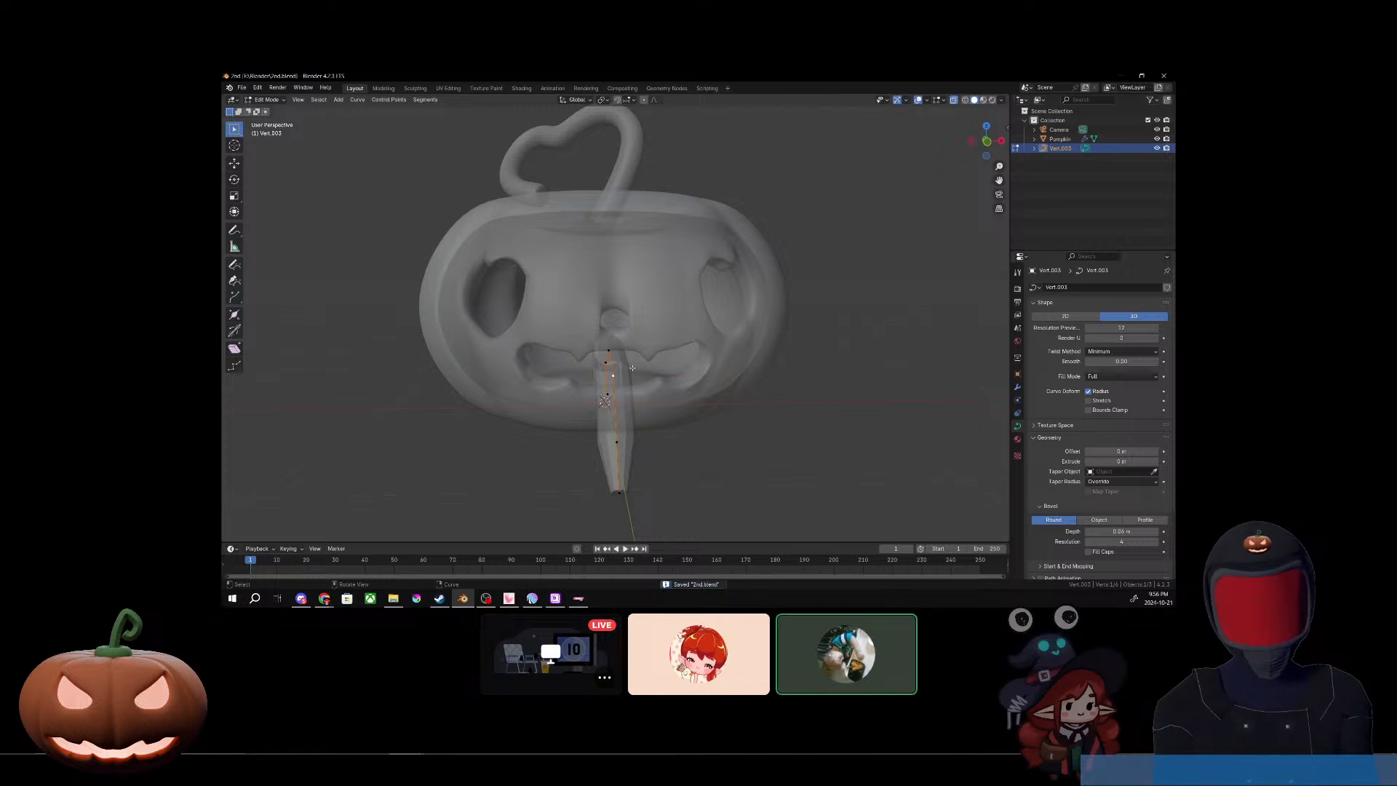
{"action": "key", "text": "shift+s"}
{"action": "key", "text": "Escape"}
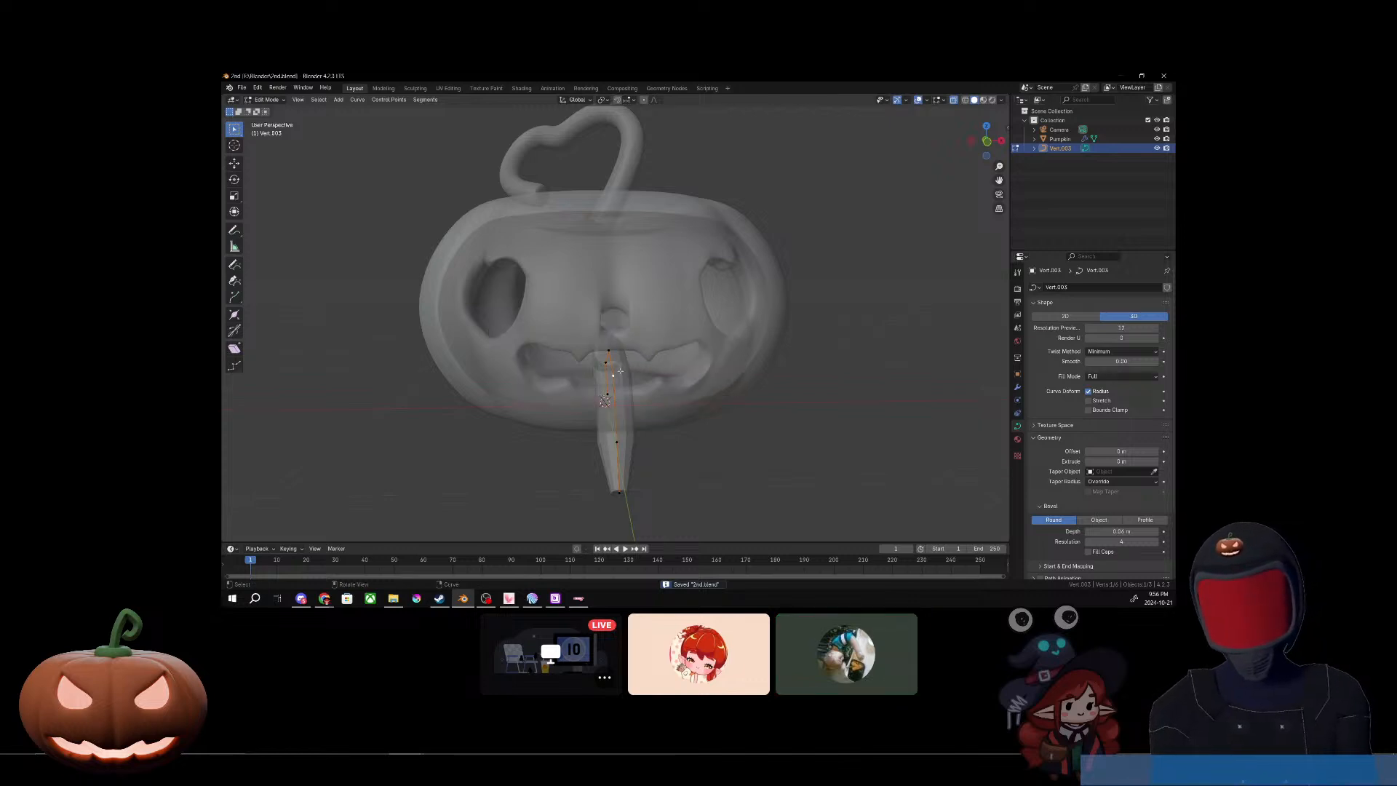
{"action": "key", "text": "alt+s"}
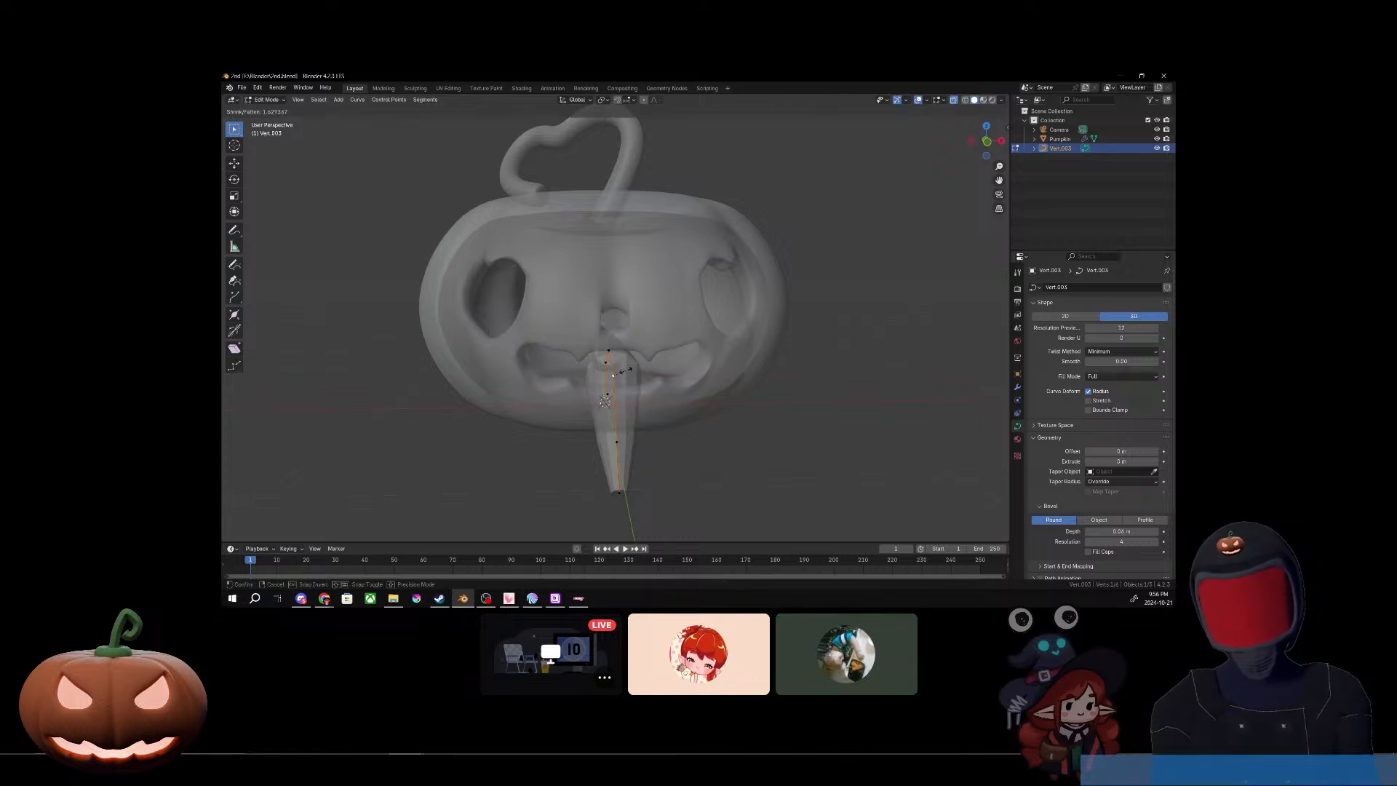
{"action": "left_click", "coordinate": [620, 370]}
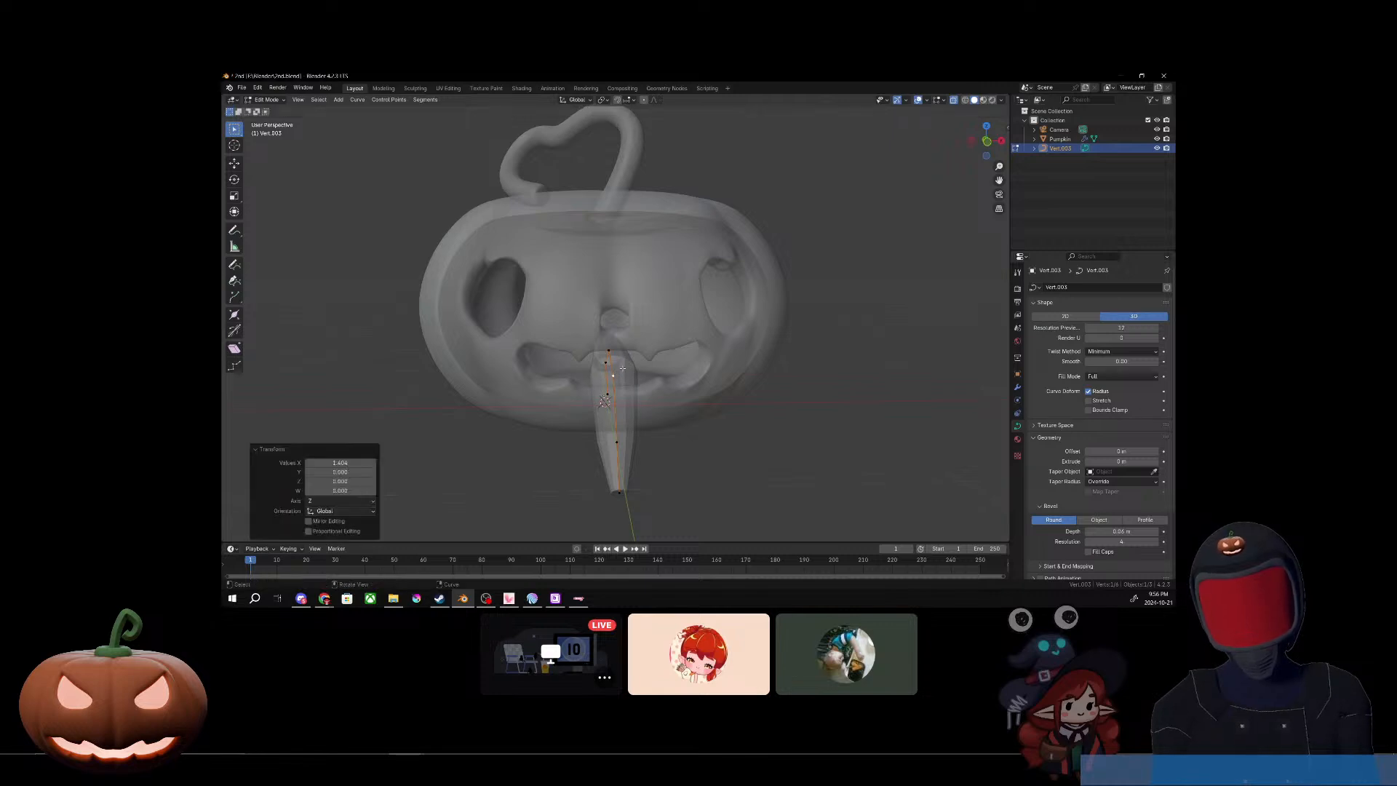
Step: Widen the curve's three rear points inside the pumpkin, scaling the end point's radius by about 3.2
{"action": "middle_click_drag", "start_coordinate": [620, 370], "coordinate": [626, 354]}
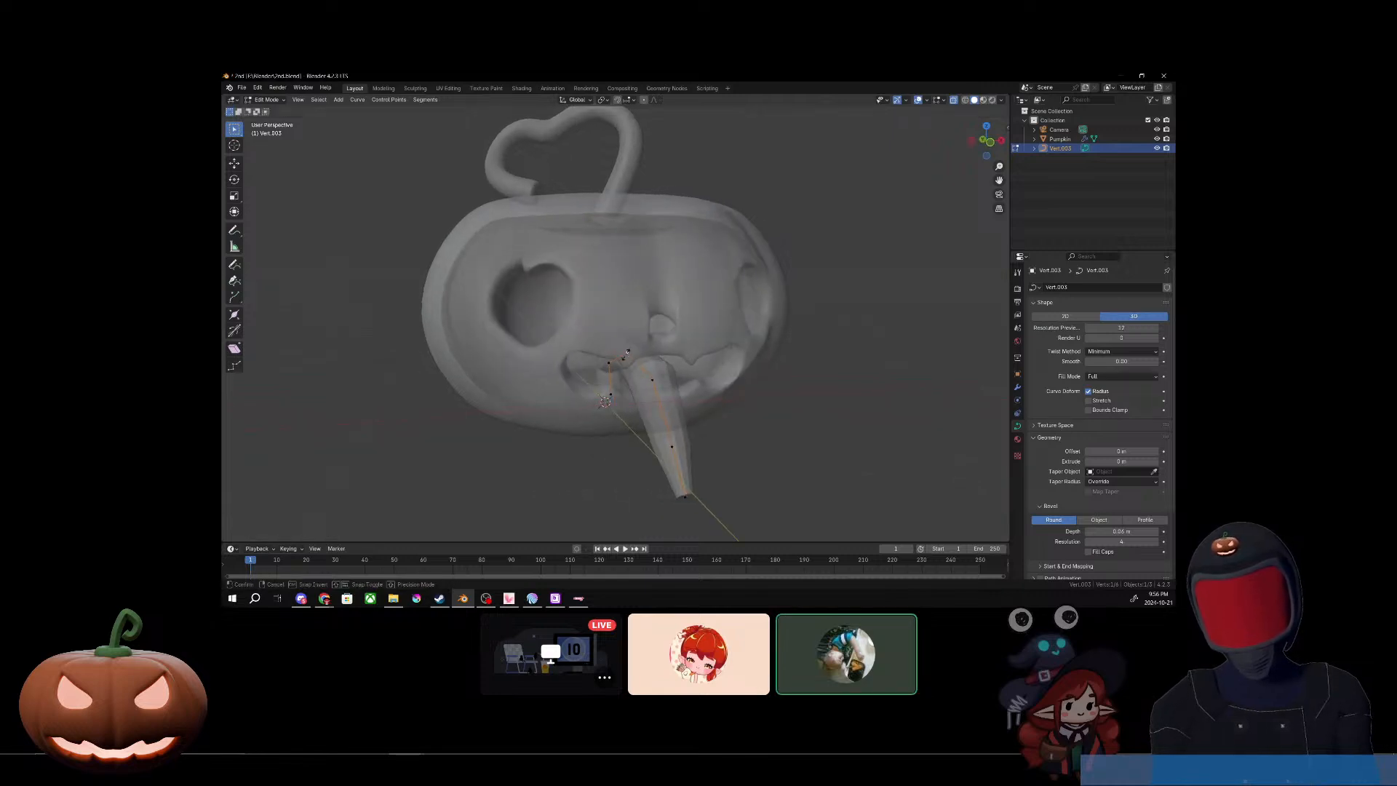
{"action": "key", "text": "alt+s"}
{"action": "left_click", "coordinate": [632, 352]}
{"action": "middle_click_drag", "start_coordinate": [633, 351], "coordinate": [621, 364]}
{"action": "key", "text": "alt+s"}
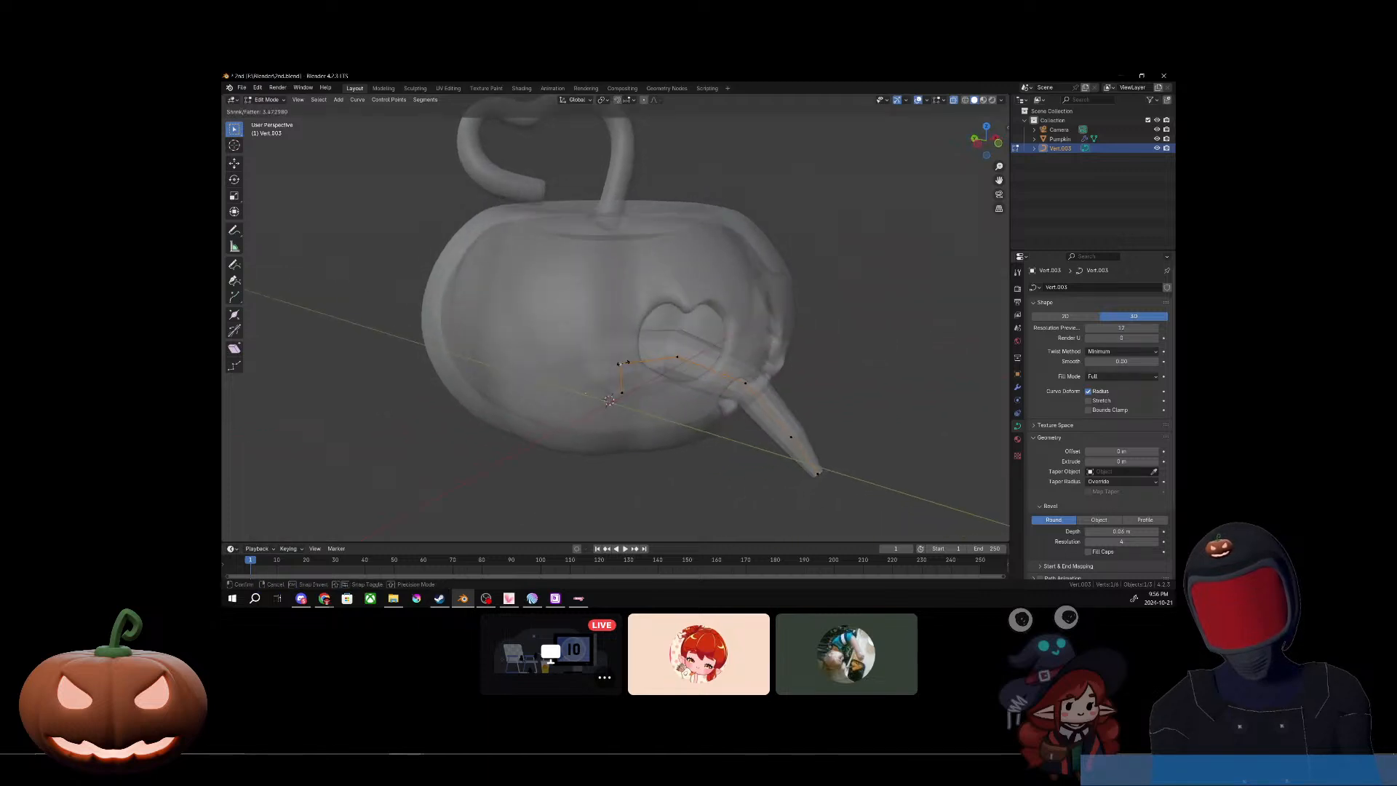
{"action": "left_click", "coordinate": [621, 363]}
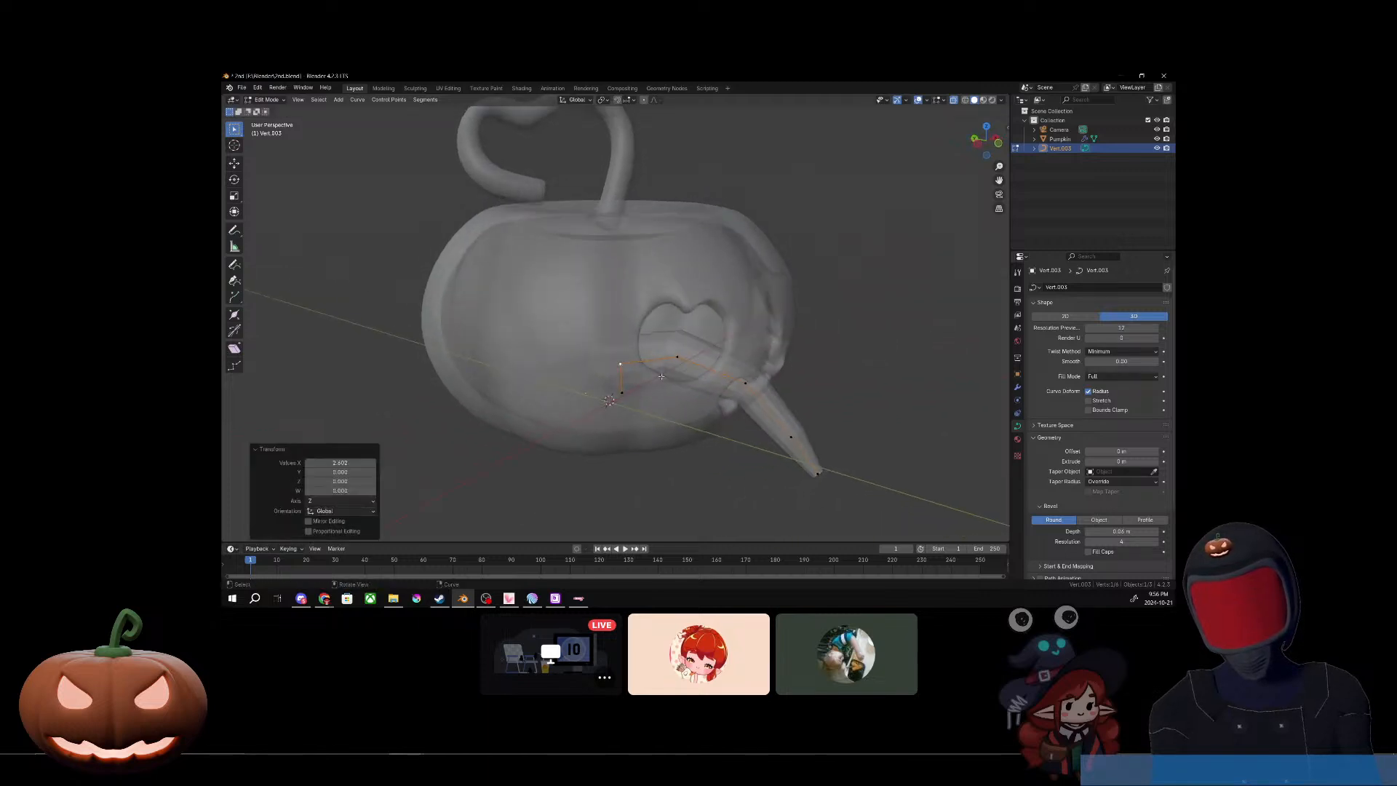
{"action": "left_click", "coordinate": [643, 390]}
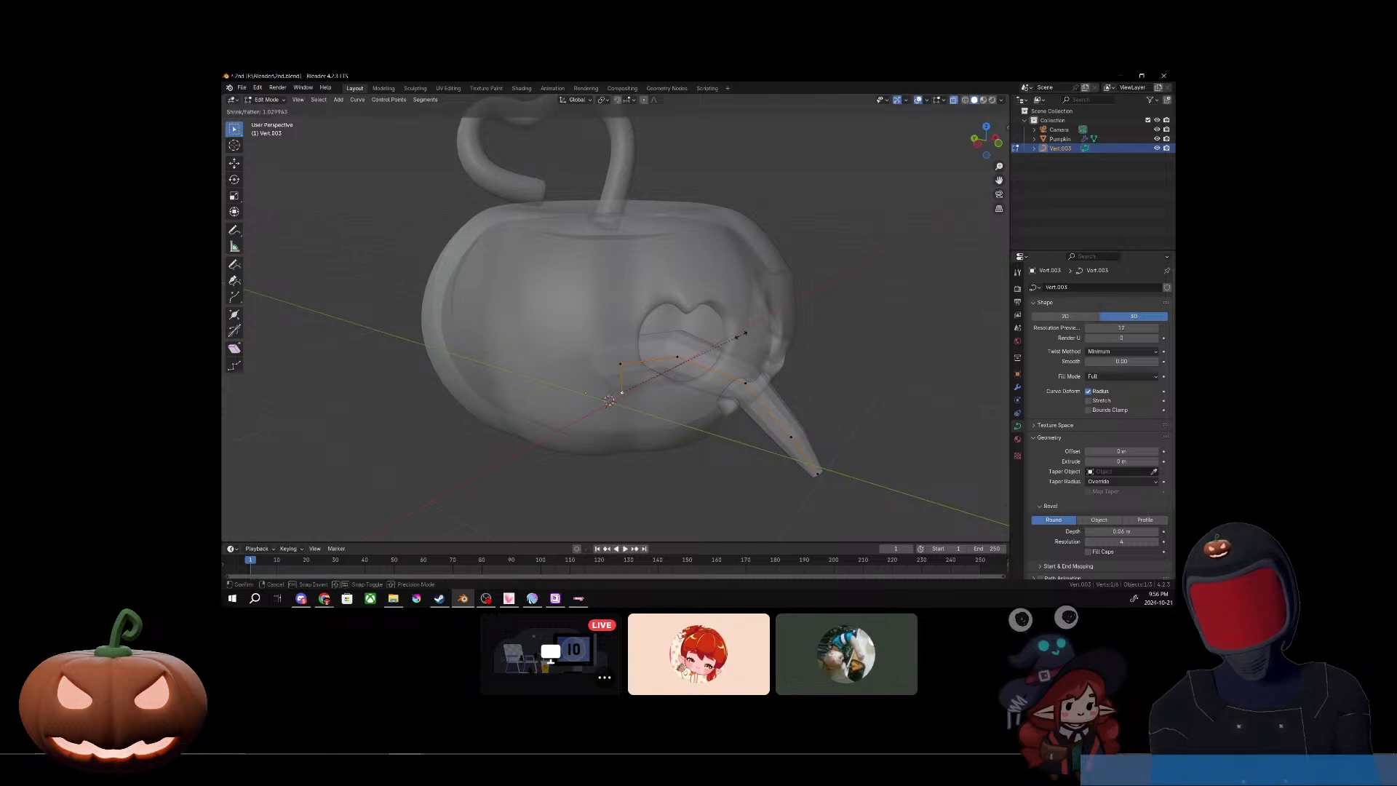
{"action": "left_click", "coordinate": [1003, 235]}
Step: From the front, shift the curve's highest point inside the mouth slightly toward negative X
{"action": "middle_click_drag", "start_coordinate": [992, 243], "coordinate": [629, 362]}
{"action": "scroll", "coordinate": [603, 357], "scroll_direction": "up", "scroll_amount": 1}
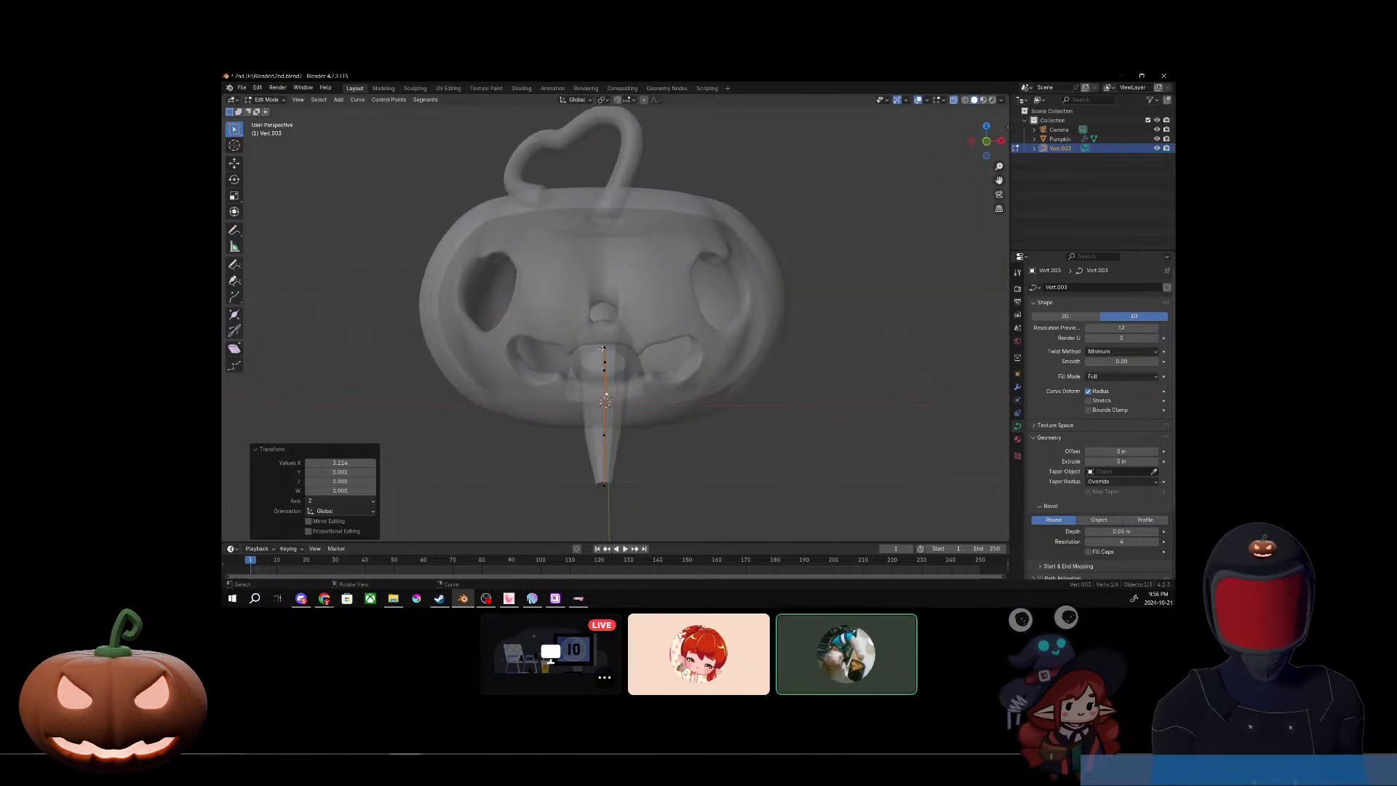
{"action": "left_click", "coordinate": [602, 348]}
{"action": "key", "text": "g"}
{"action": "left_click", "coordinate": [587, 348]}
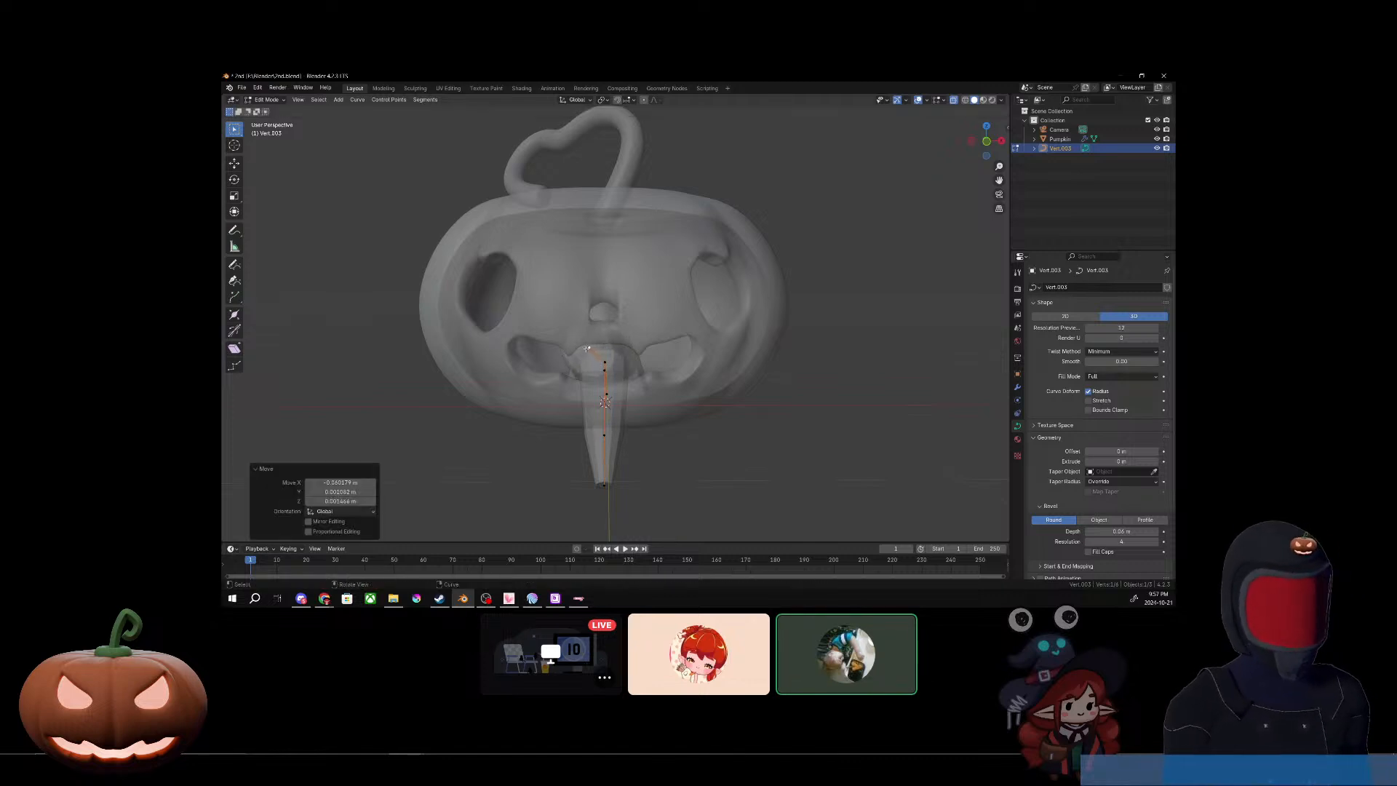
Step: Try to shift the rear curve point above the end point about 0.16 m toward negative X
{"action": "key", "text": "g"}
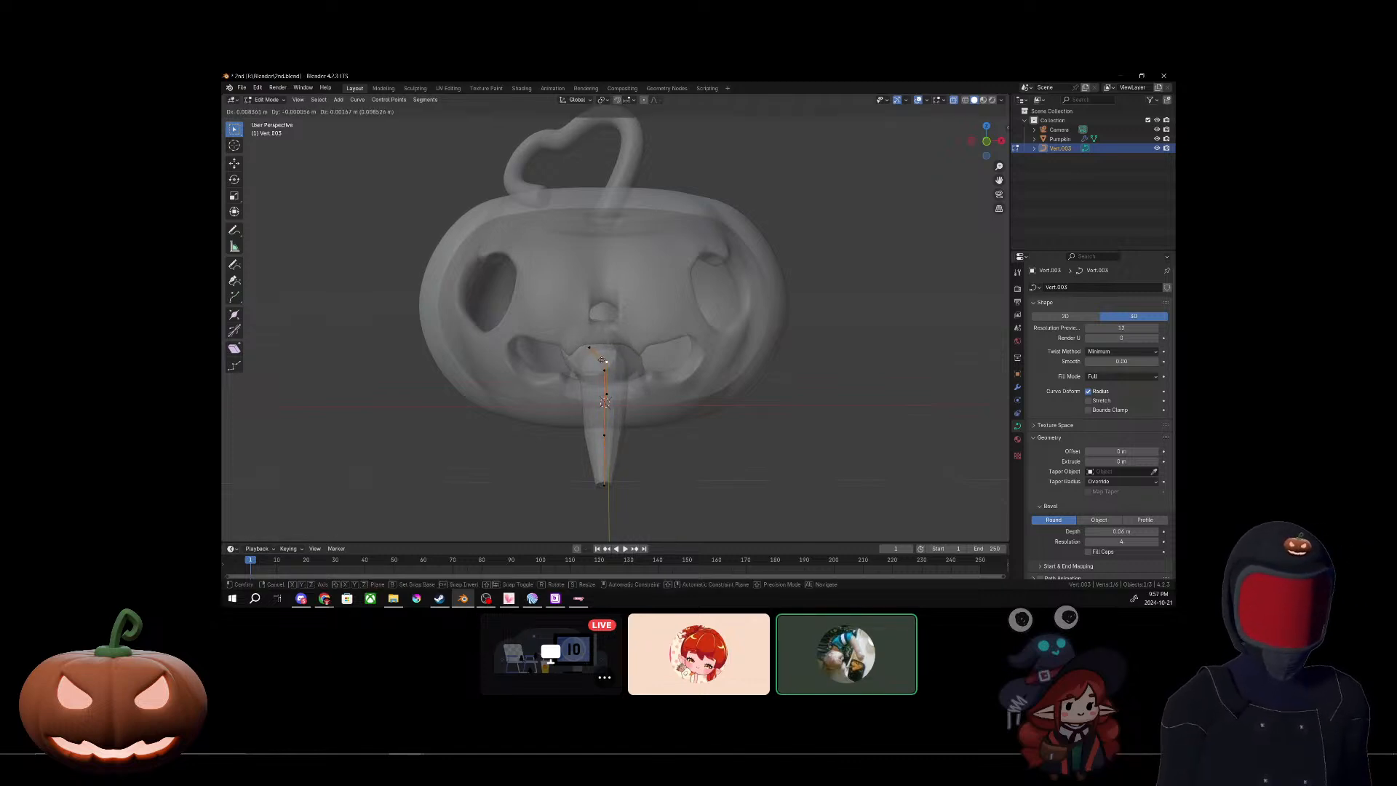
{"action": "left_click", "coordinate": [604, 361]}
{"action": "key", "text": "g"}
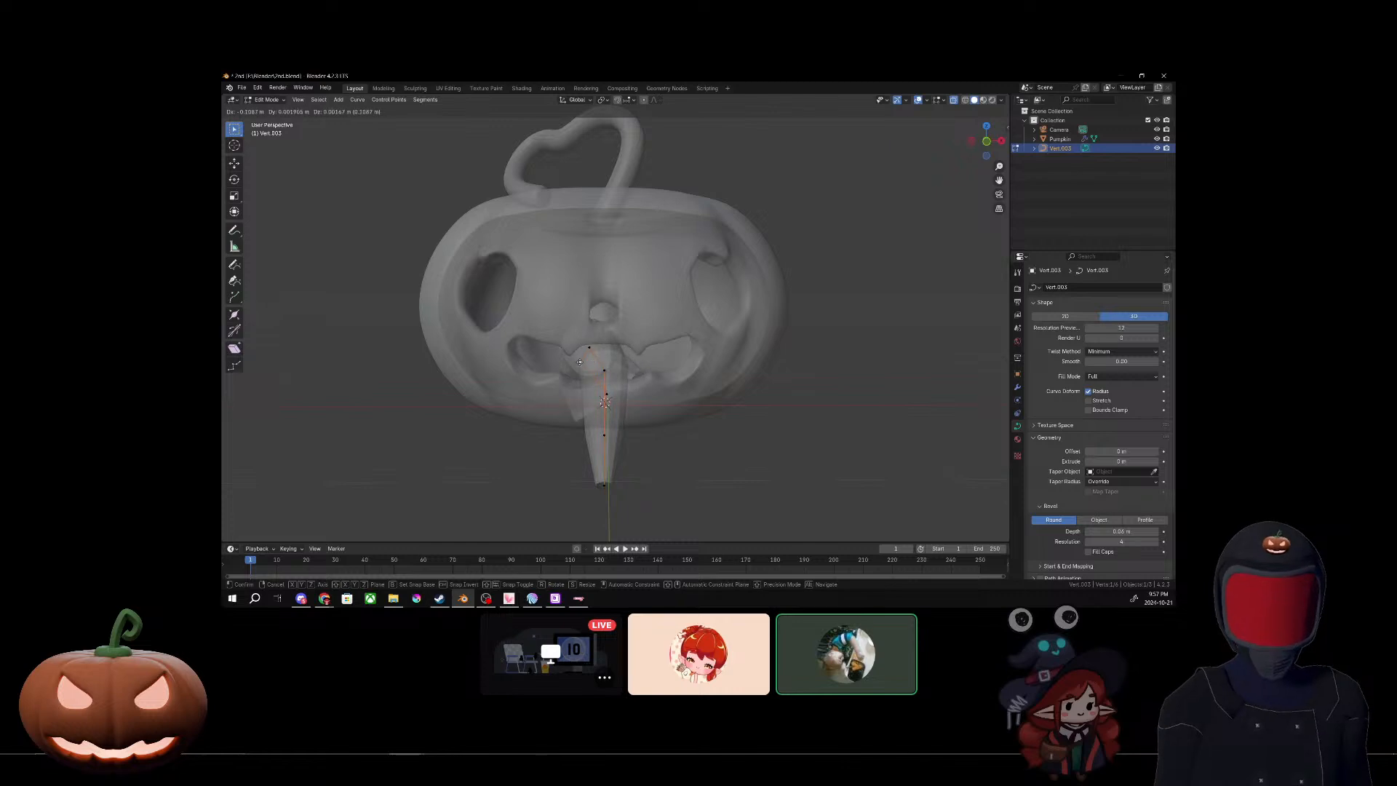
{"action": "left_click", "coordinate": [574, 361]}
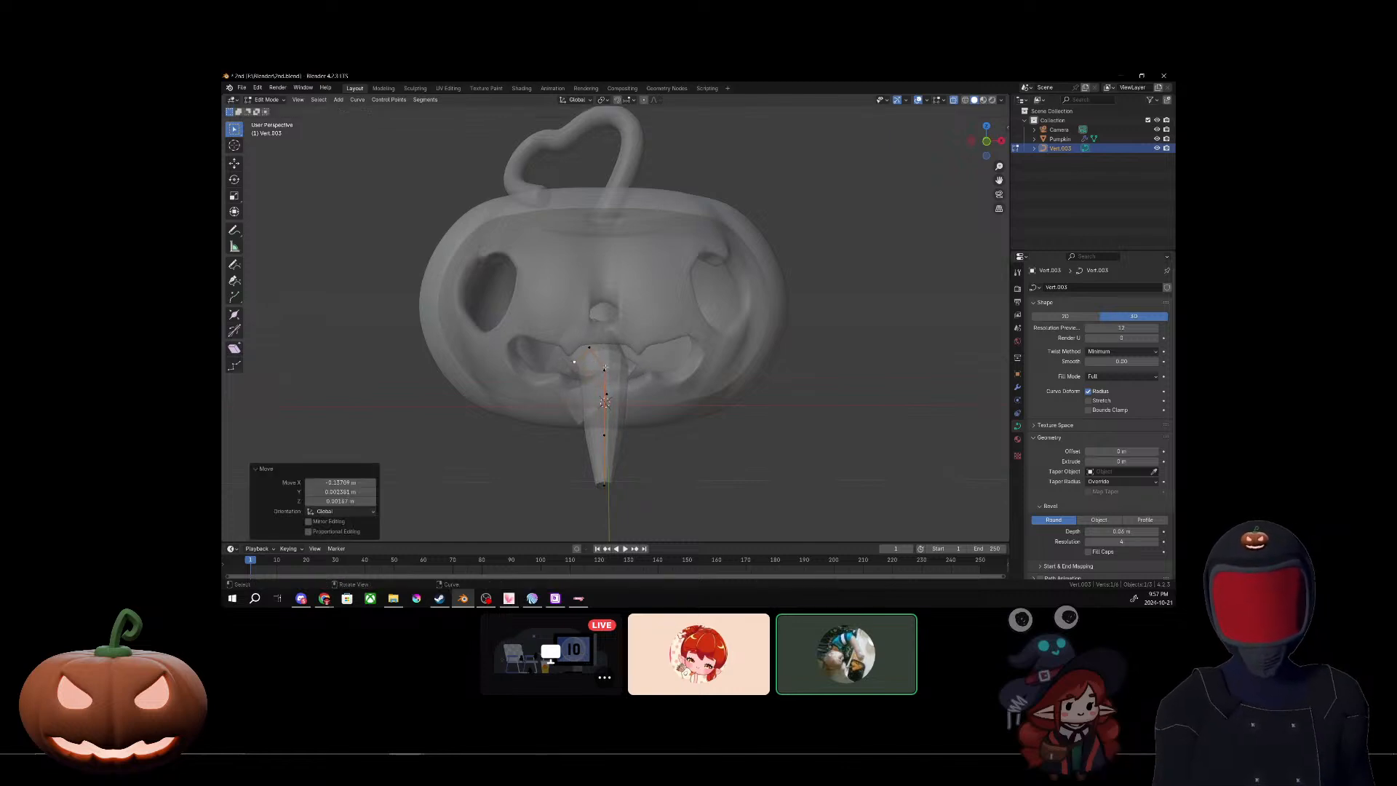
Step: Bend the tube by moving its mouth-opening point toward negative X and the next point forward of it toward positive X and upward
{"action": "key", "text": "g"}
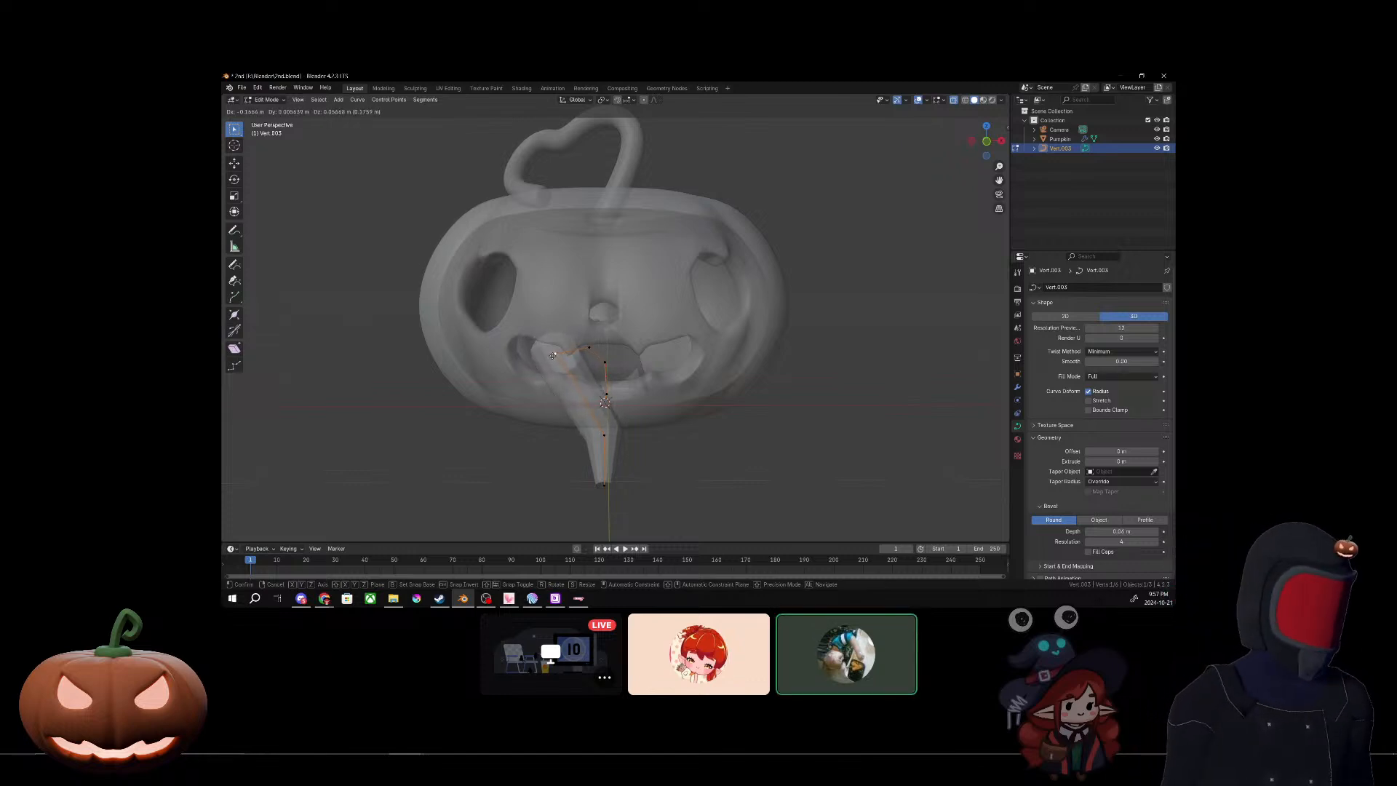
{"action": "left_click", "coordinate": [578, 362]}
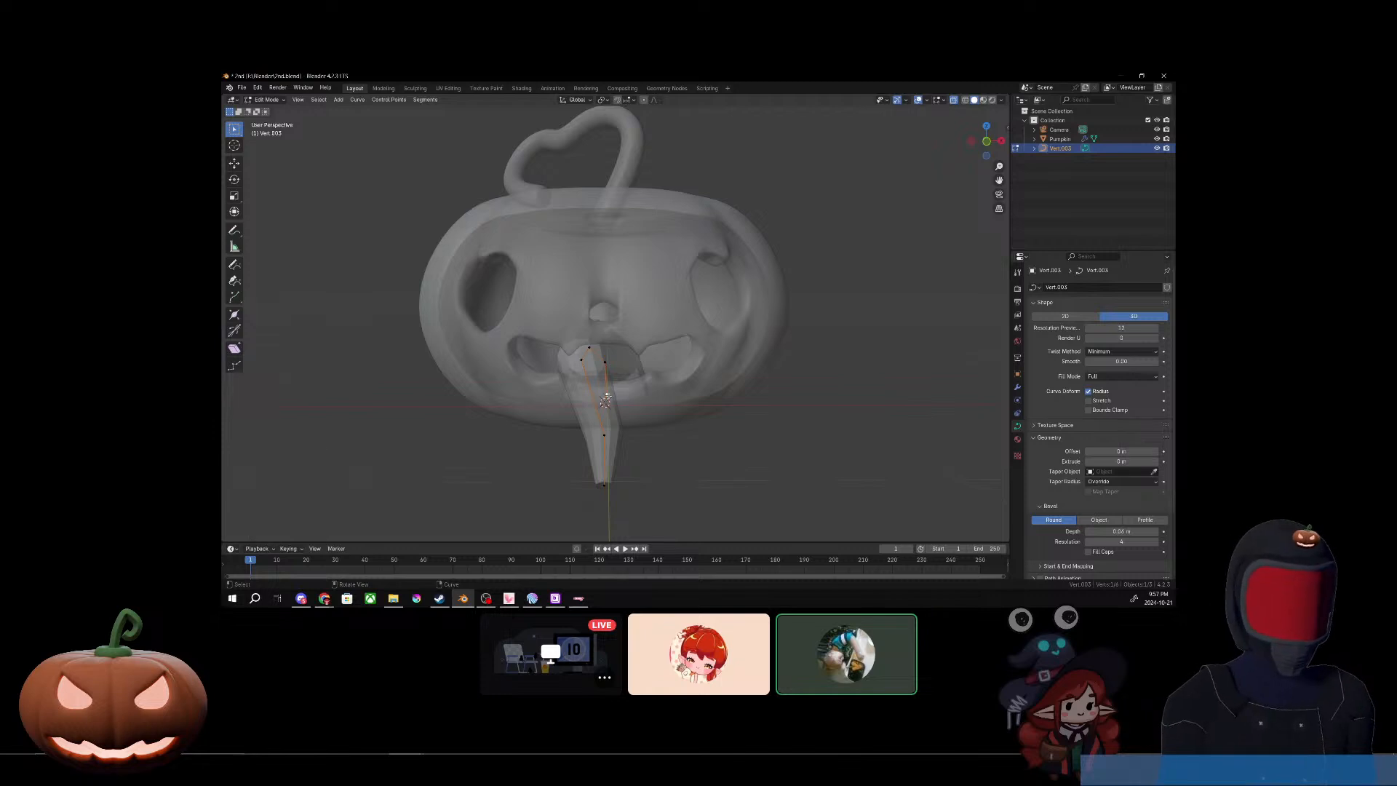
{"action": "key", "text": "g"}
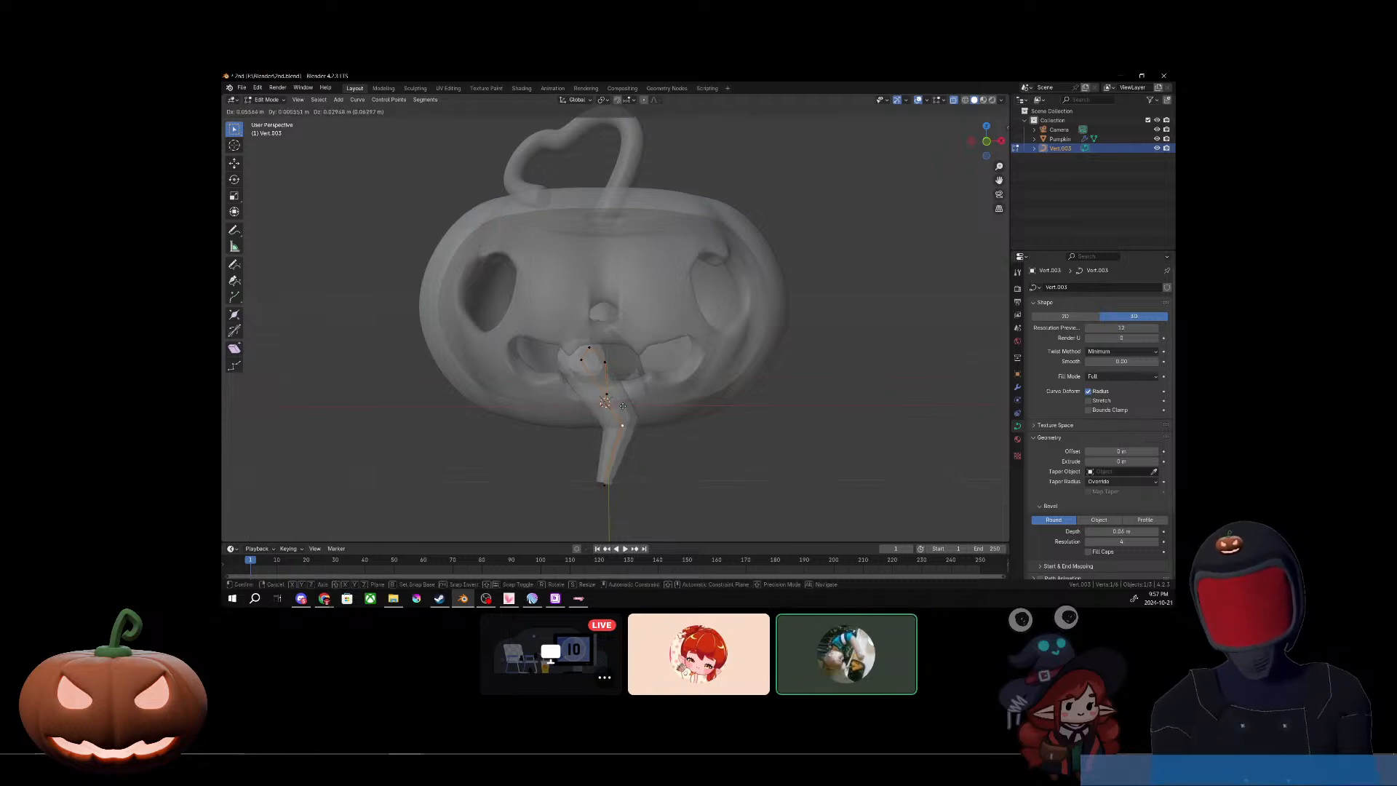
{"action": "left_click", "coordinate": [635, 376]}
{"action": "left_click", "coordinate": [623, 430]}
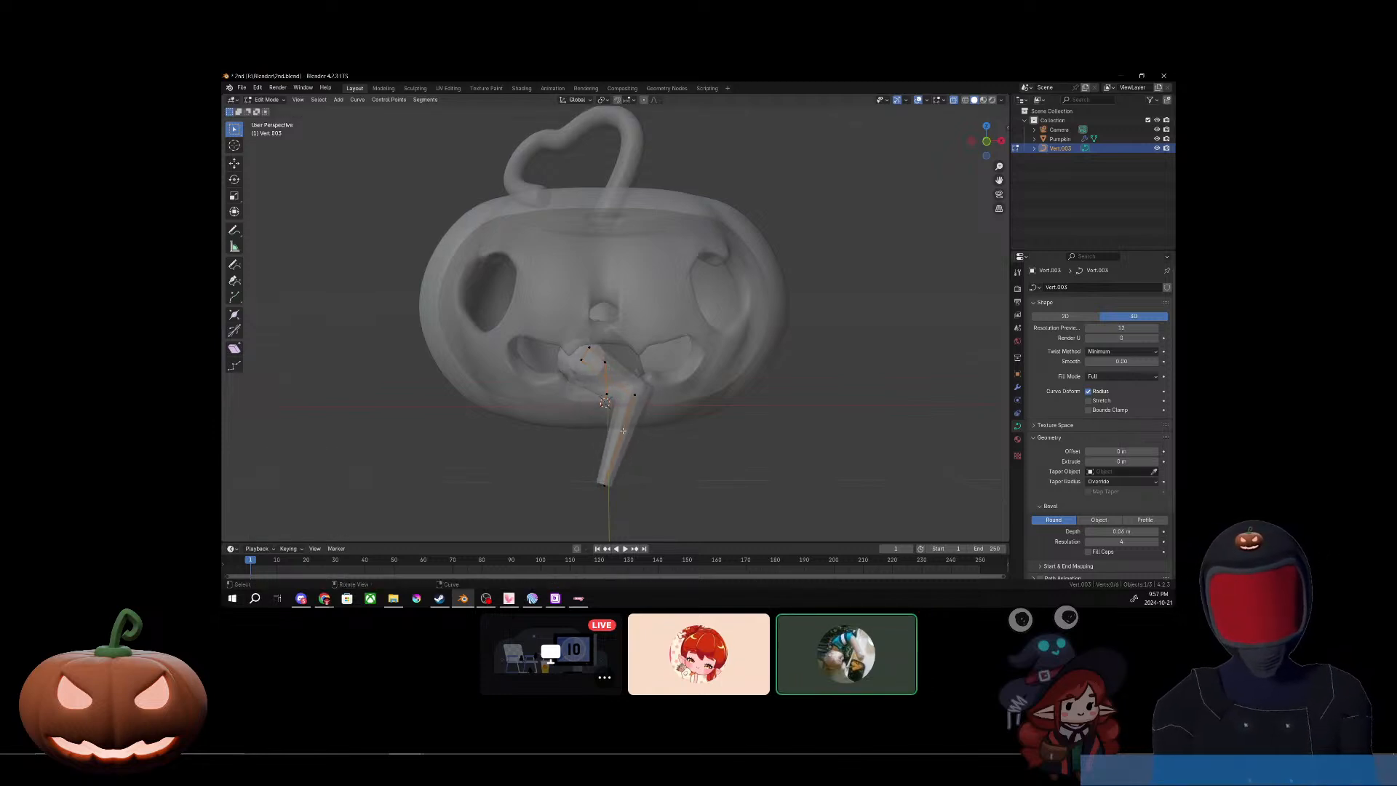
Step: Move the curve's tapered front end point toward positive X and upward, beneath the neighbouring bend
{"action": "left_click", "coordinate": [604, 483]}
{"action": "key", "text": "g"}
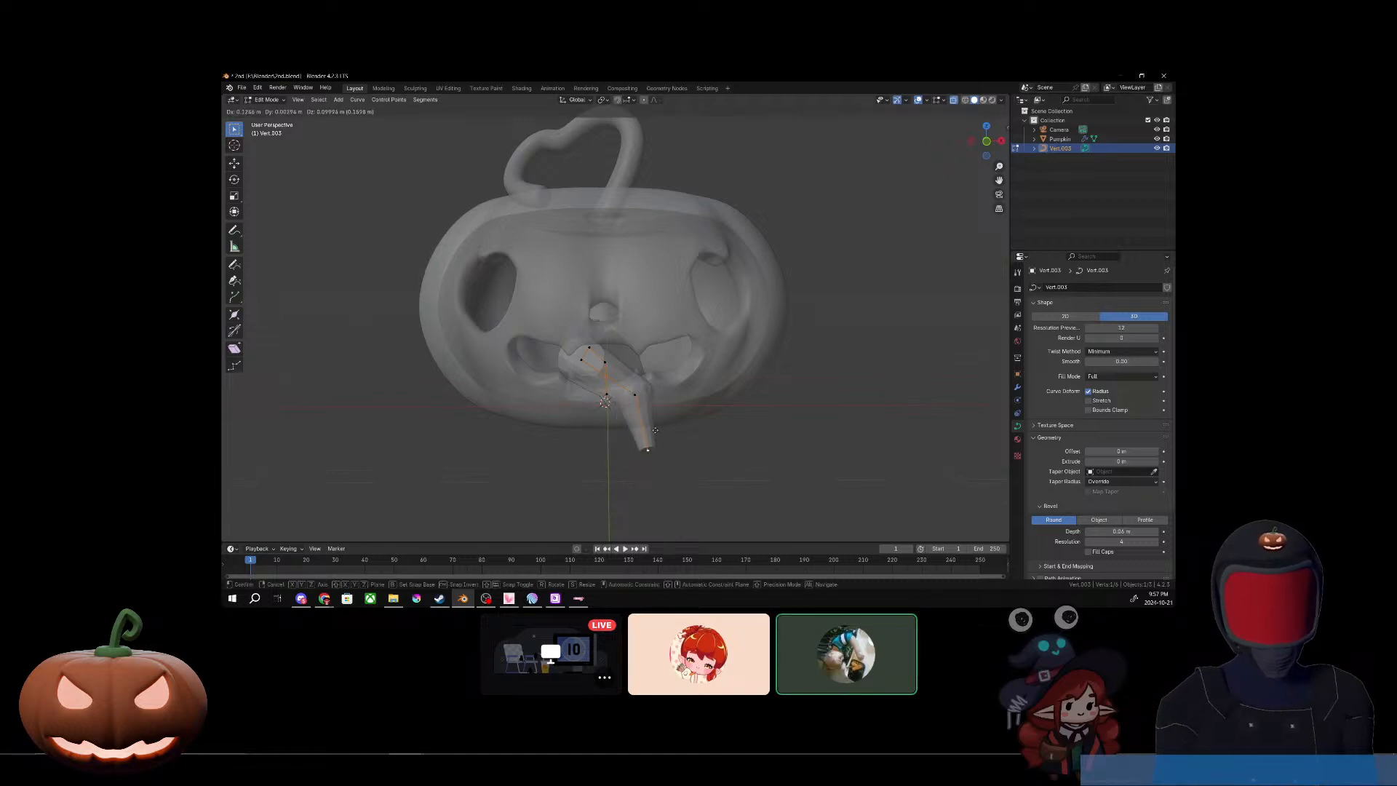
{"action": "left_click", "coordinate": [640, 434]}
{"action": "mouse_move", "coordinate": [639, 434]}
{"action": "middle_mouse_down"}
{"action": "mouse_move", "coordinate": [662, 419]}
{"action": "mouse_move", "coordinate": [651, 413]}
{"action": "mouse_move", "coordinate": [657, 475]}
{"action": "mouse_move", "coordinate": [624, 437]}
{"action": "middle_mouse_up"}
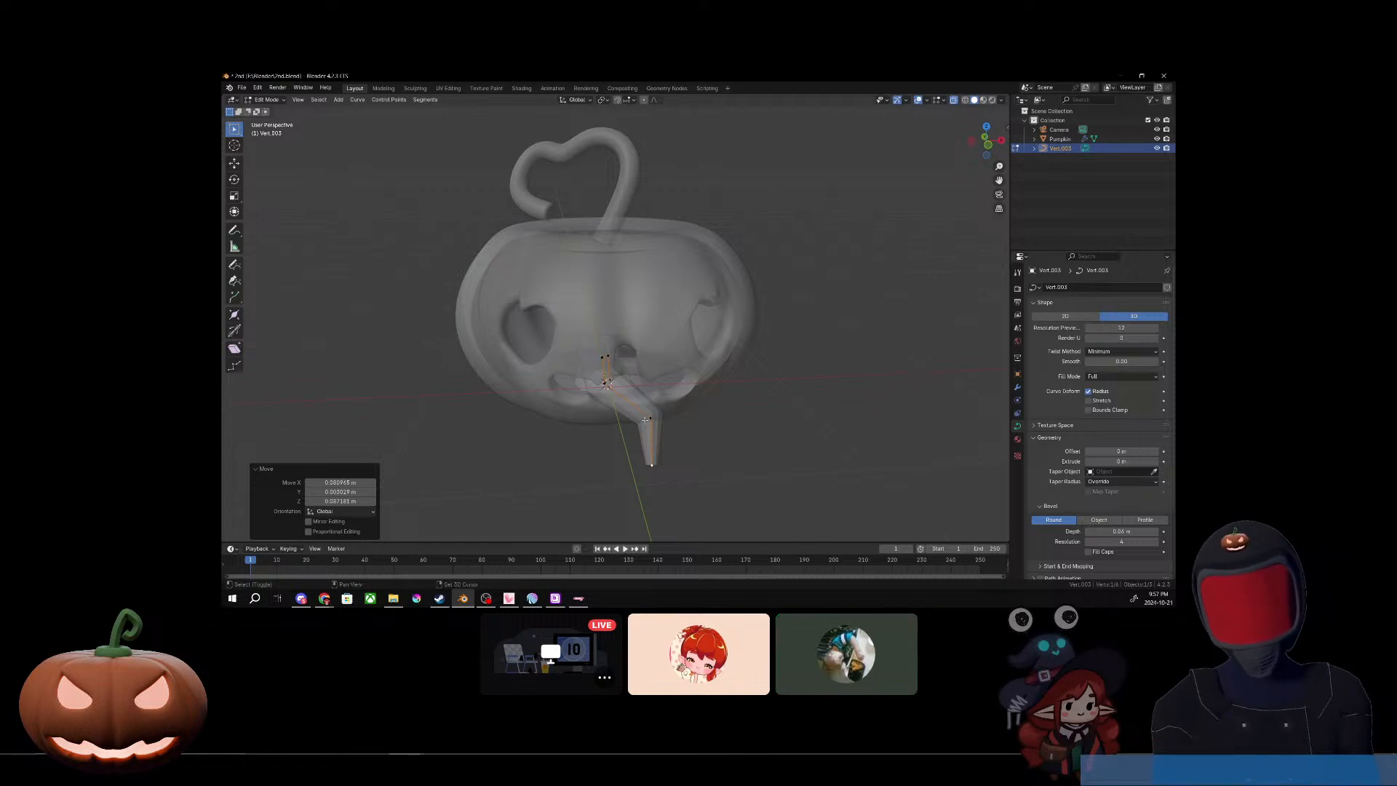
Step: Return to Object Mode, convert the curve to a mesh and apply Shade Smooth to it
{"action": "key", "text": "shift+space"}
{"action": "right_click", "coordinate": [710, 415]}
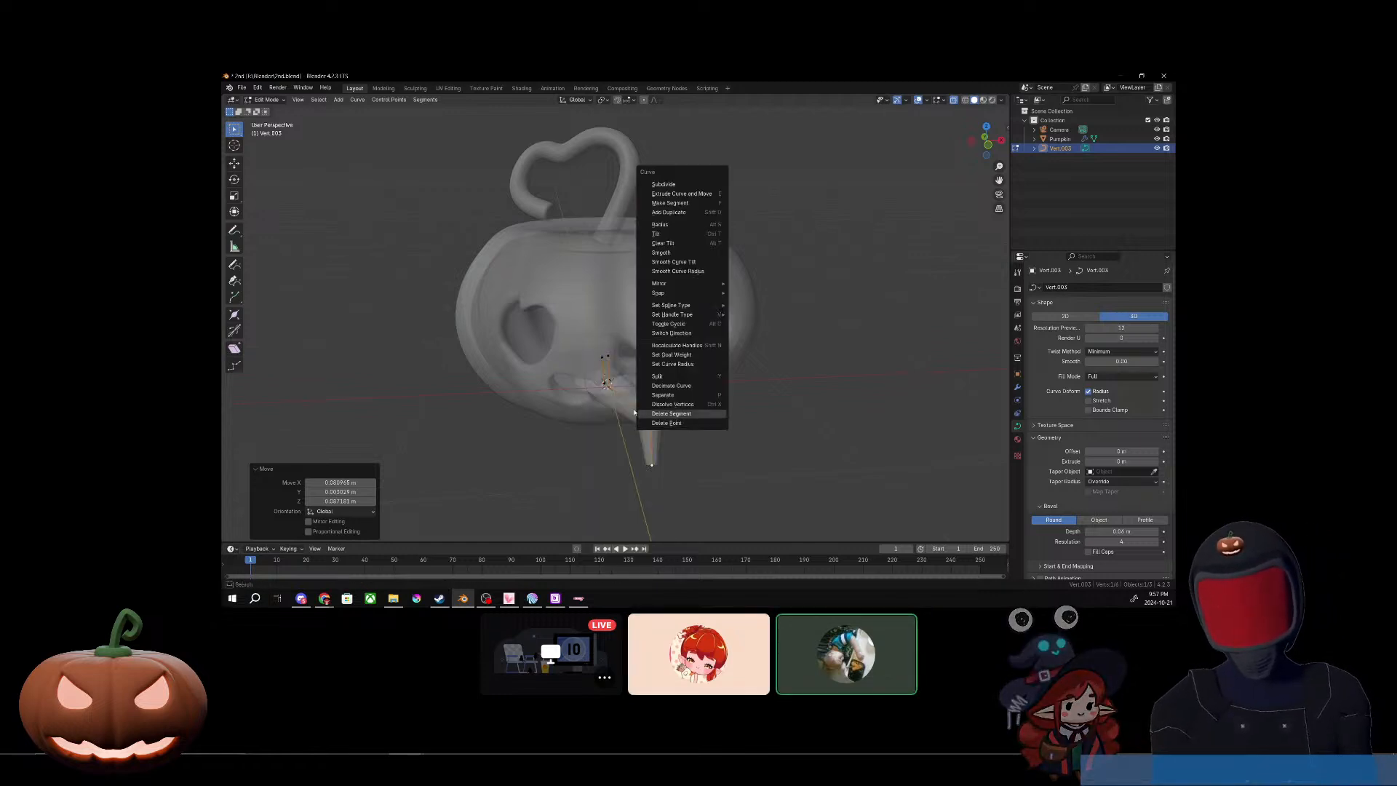
{"action": "key", "text": "Tab"}
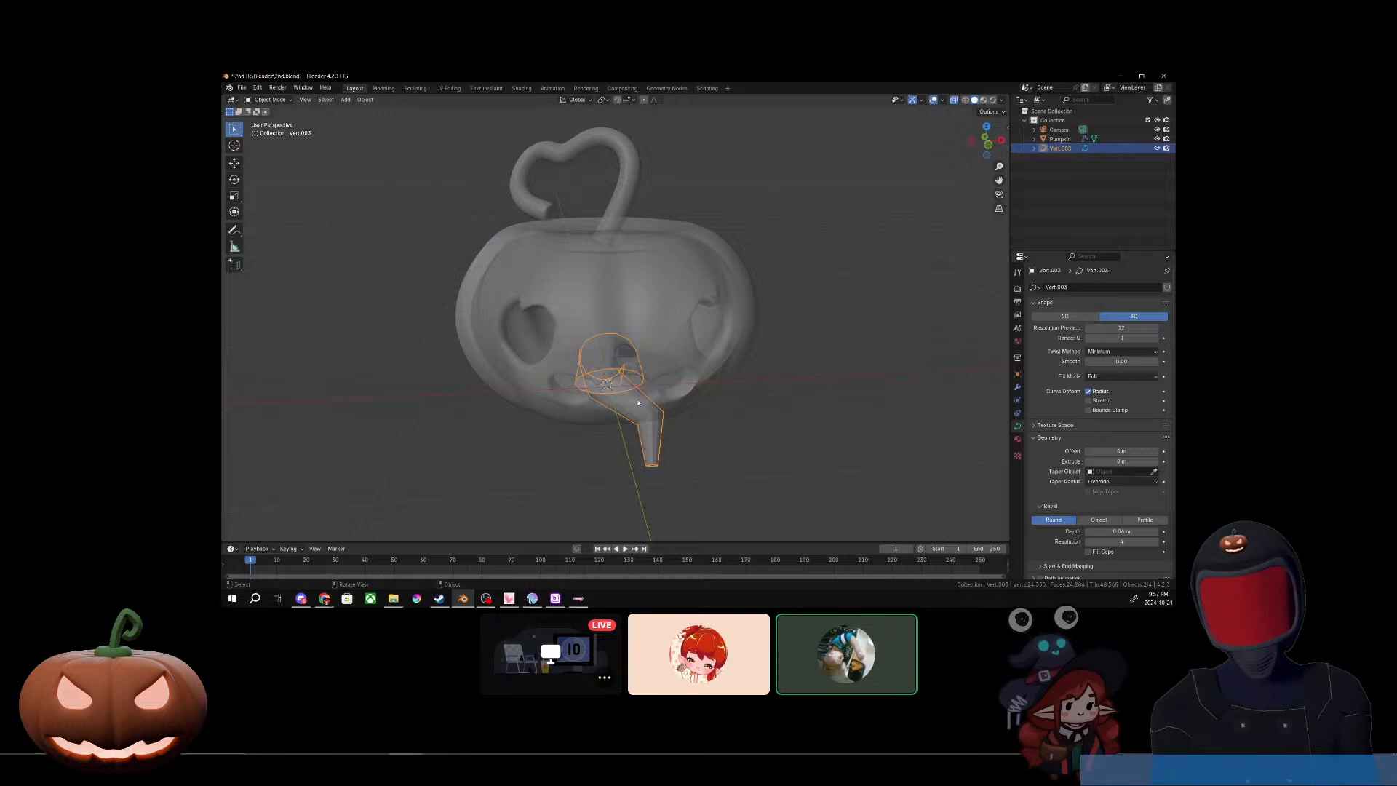
{"action": "right_click", "coordinate": [638, 403]}
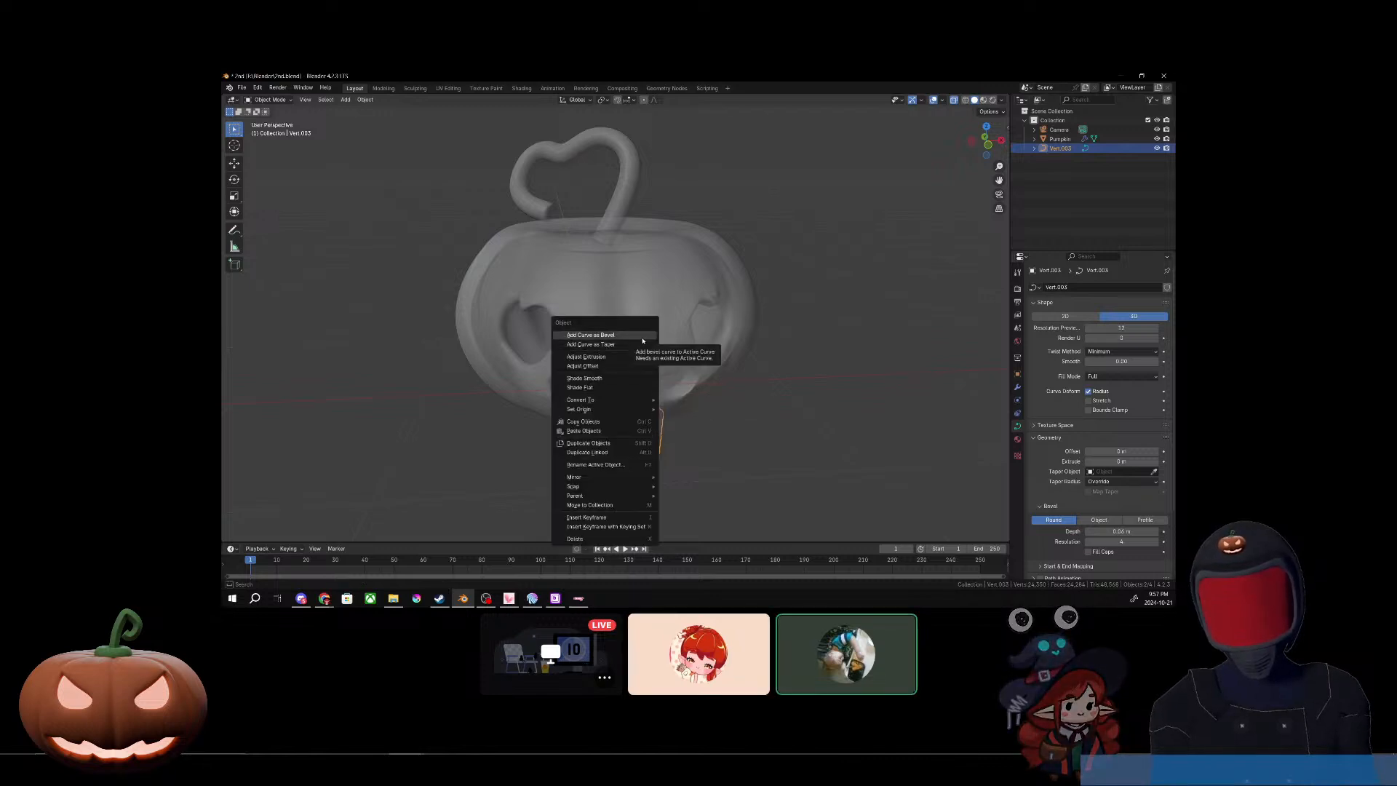
{"action": "left_click", "coordinate": [673, 401]}
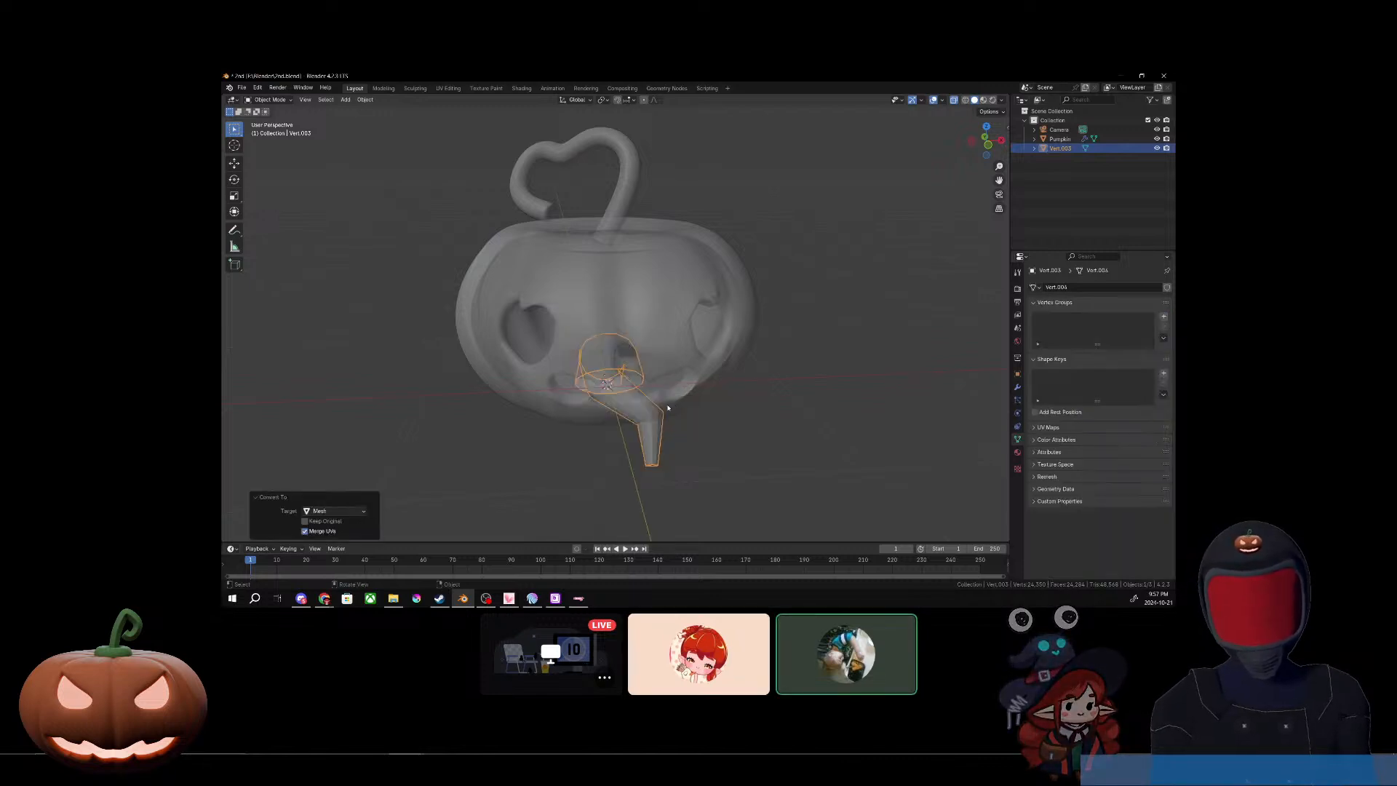
{"action": "right_click", "coordinate": [625, 405]}
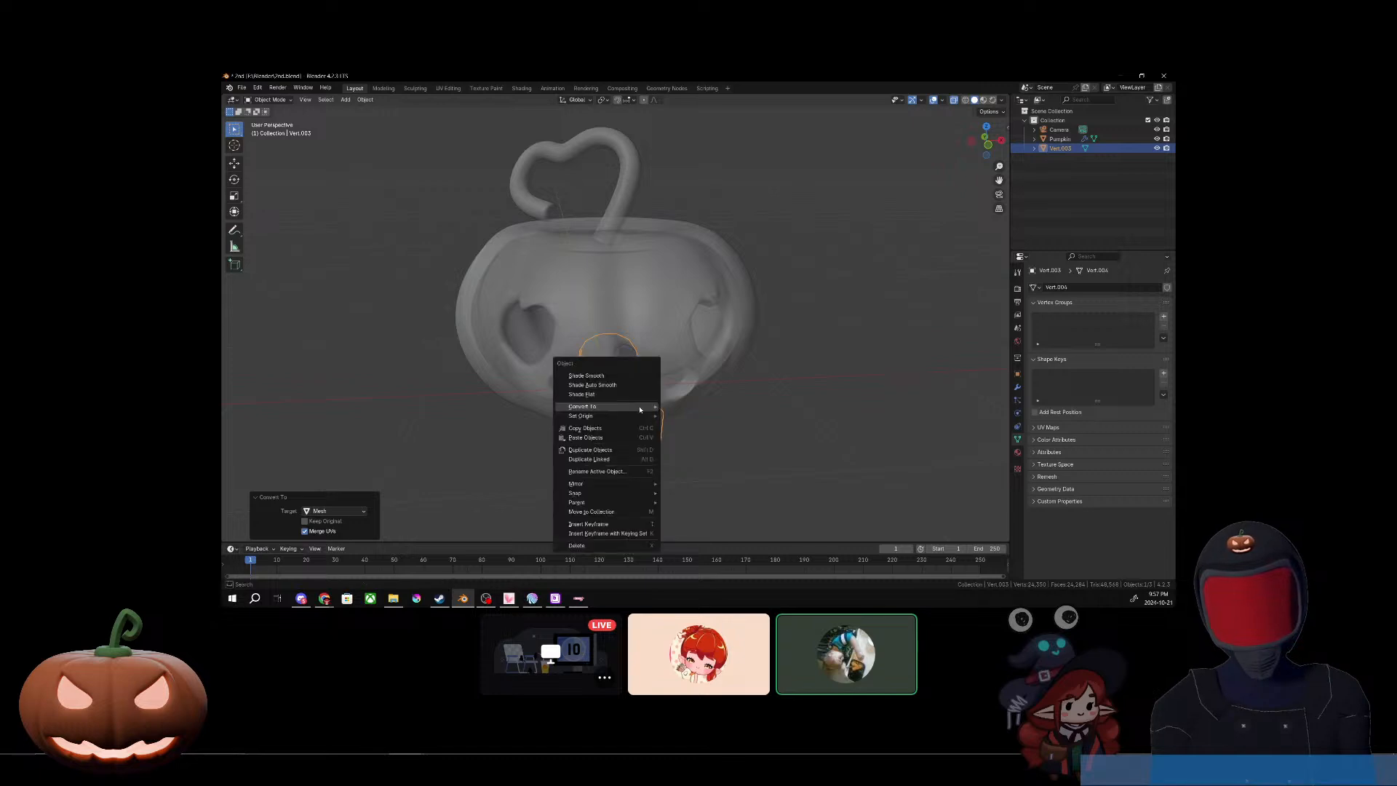
{"action": "left_click", "coordinate": [599, 378]}
Step: Fill the open tip of the tube mesh with a face, and select the pumpkin in Object Mode
{"action": "middle_click_drag", "start_coordinate": [652, 465], "coordinate": [649, 403]}
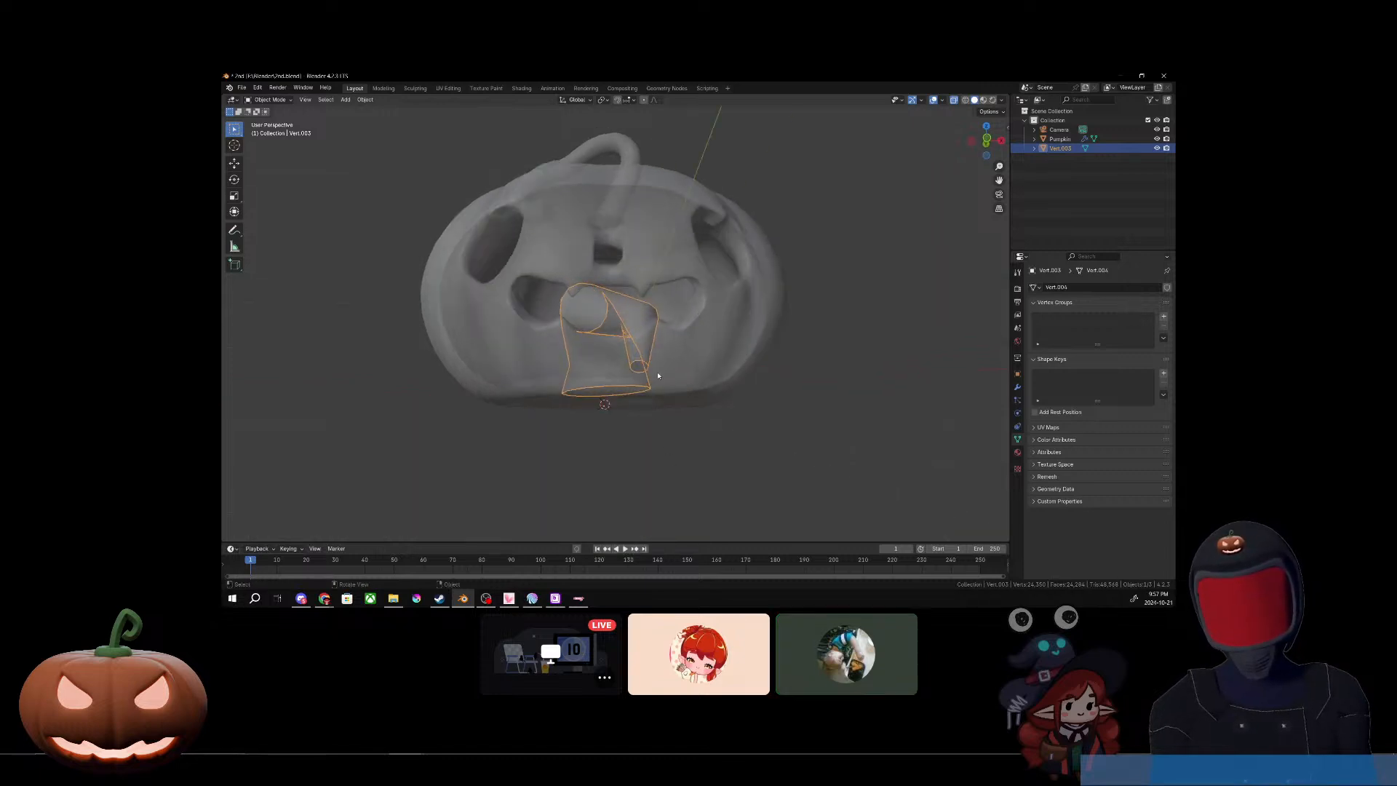
{"action": "scroll", "coordinate": [692, 430], "scroll_direction": "up", "scroll_amount": 5}
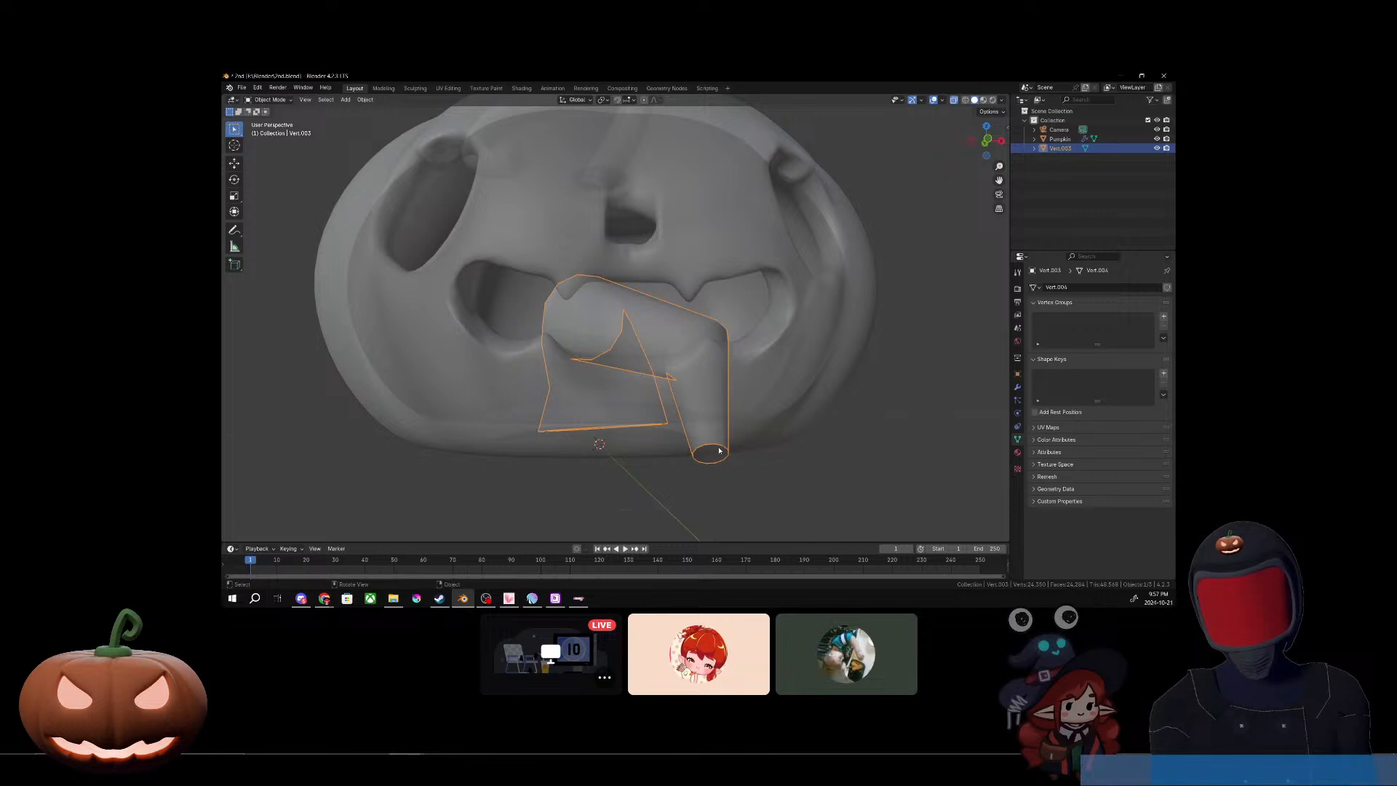
{"action": "key", "text": "Tab"}
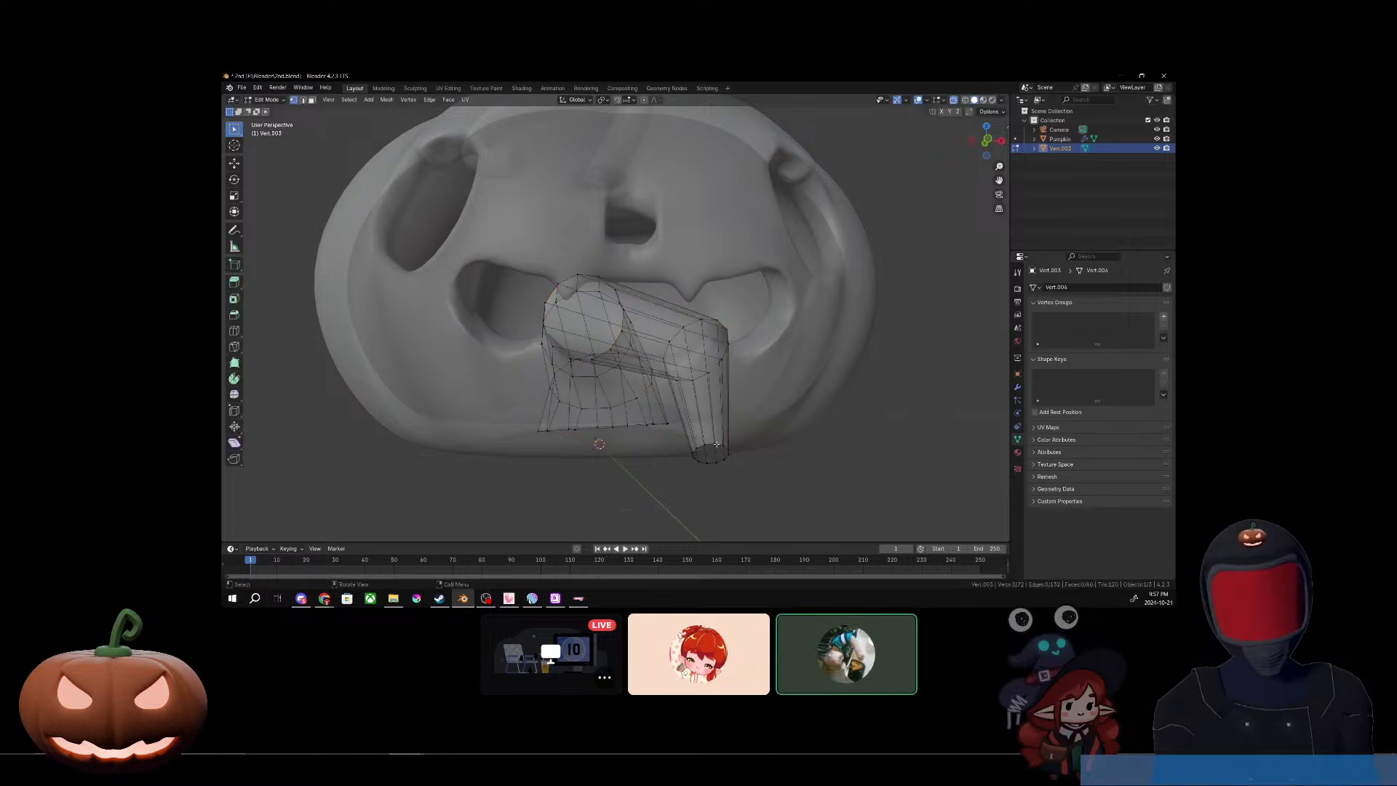
{"action": "left_click", "coordinate": [718, 444], "text": "alt"}
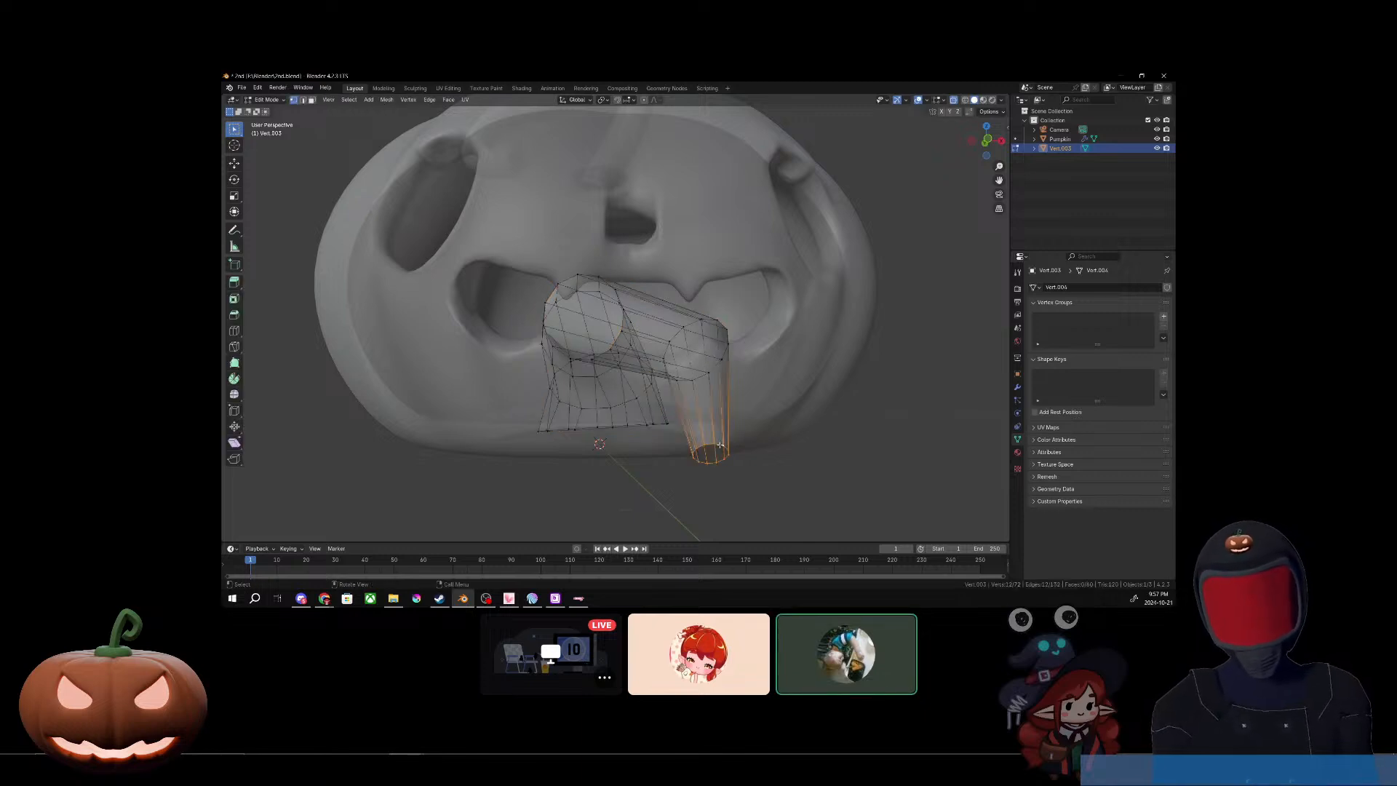
{"action": "key", "text": "f"}
{"action": "middle_click_drag", "start_coordinate": [721, 444], "coordinate": [780, 476]}
{"action": "left_click", "coordinate": [774, 482]}
{"action": "key", "text": "Tab"}
{"action": "left_click", "coordinate": [561, 402]}
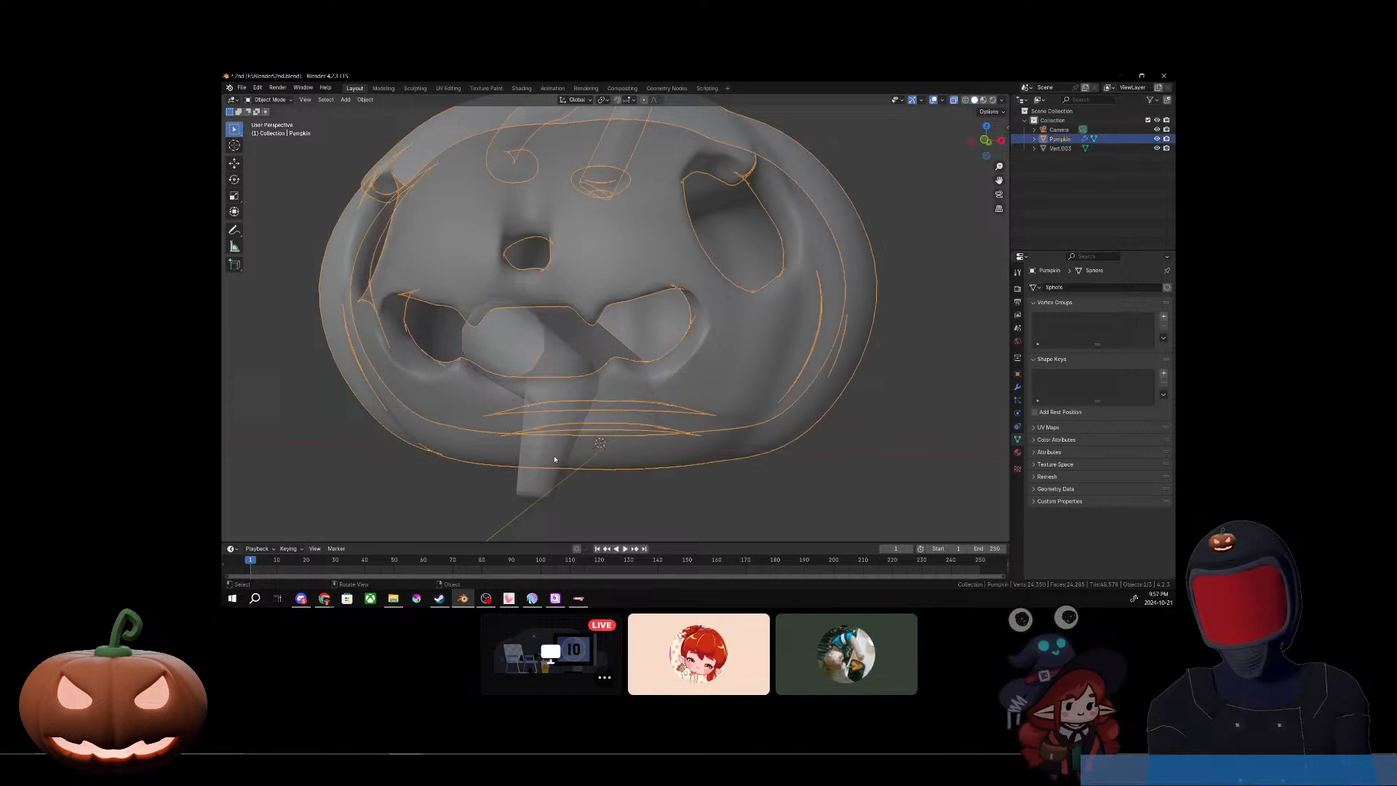
Step: Select the tongue mesh and apply Shade Smooth to it
{"action": "left_click", "coordinate": [560, 402]}
{"action": "right_click", "coordinate": [504, 484]}
{"action": "left_click", "coordinate": [504, 411]}
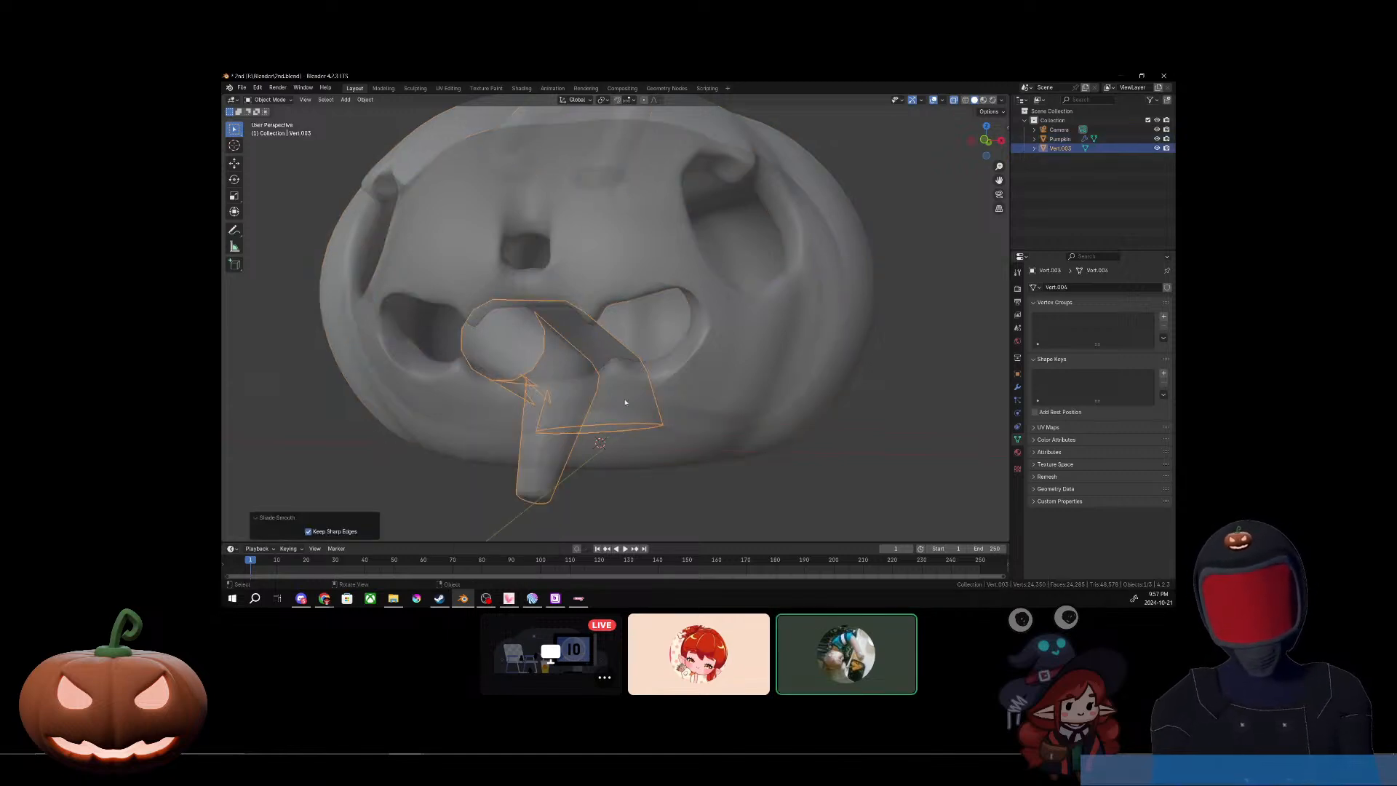
Step: Turn off X-ray display, keep the viewport overlays shown, and deselect the tongue to inspect the opaque model
{"action": "middle_click_drag", "start_coordinate": [626, 397], "coordinate": [676, 414]}
{"action": "left_click", "coordinate": [933, 100]}
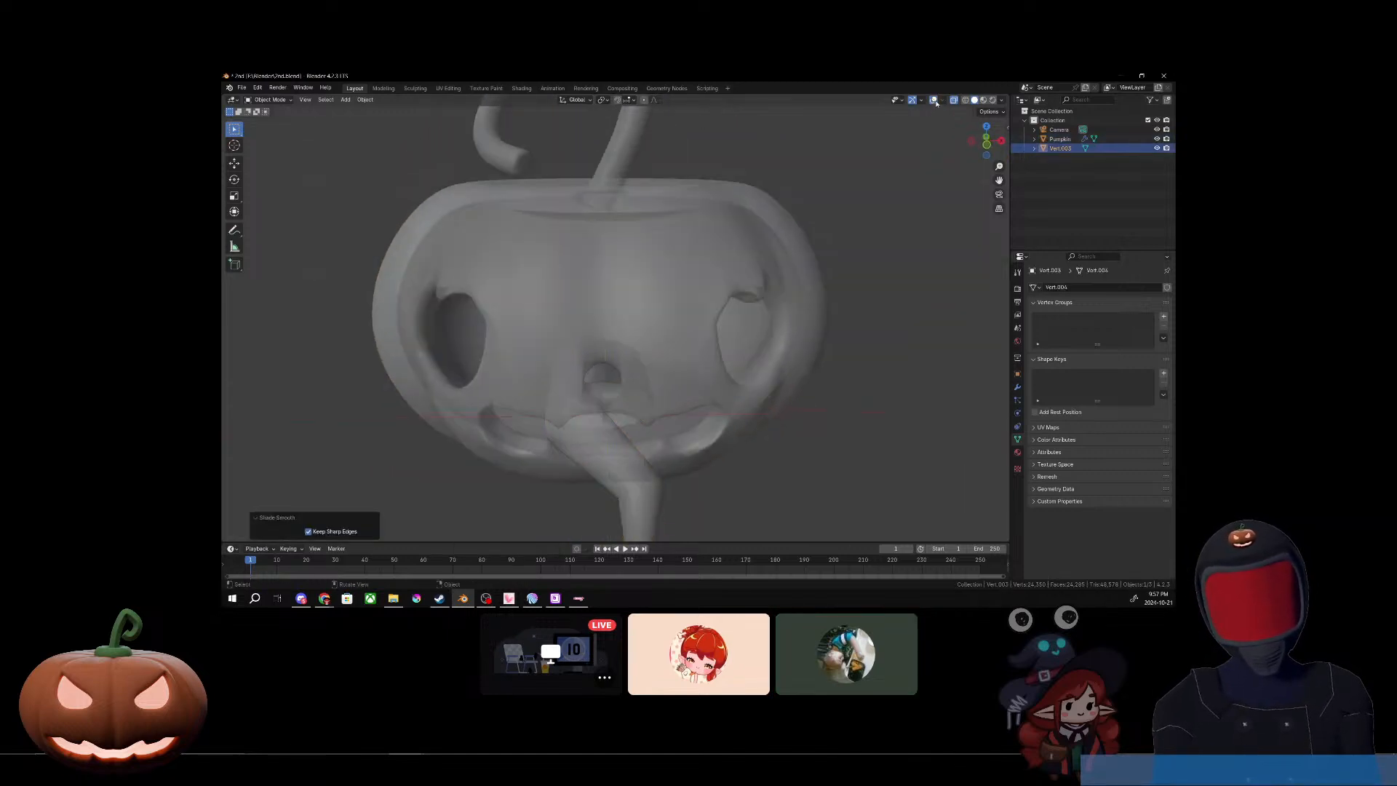
{"action": "middle_click_drag", "start_coordinate": [778, 431], "coordinate": [794, 390]}
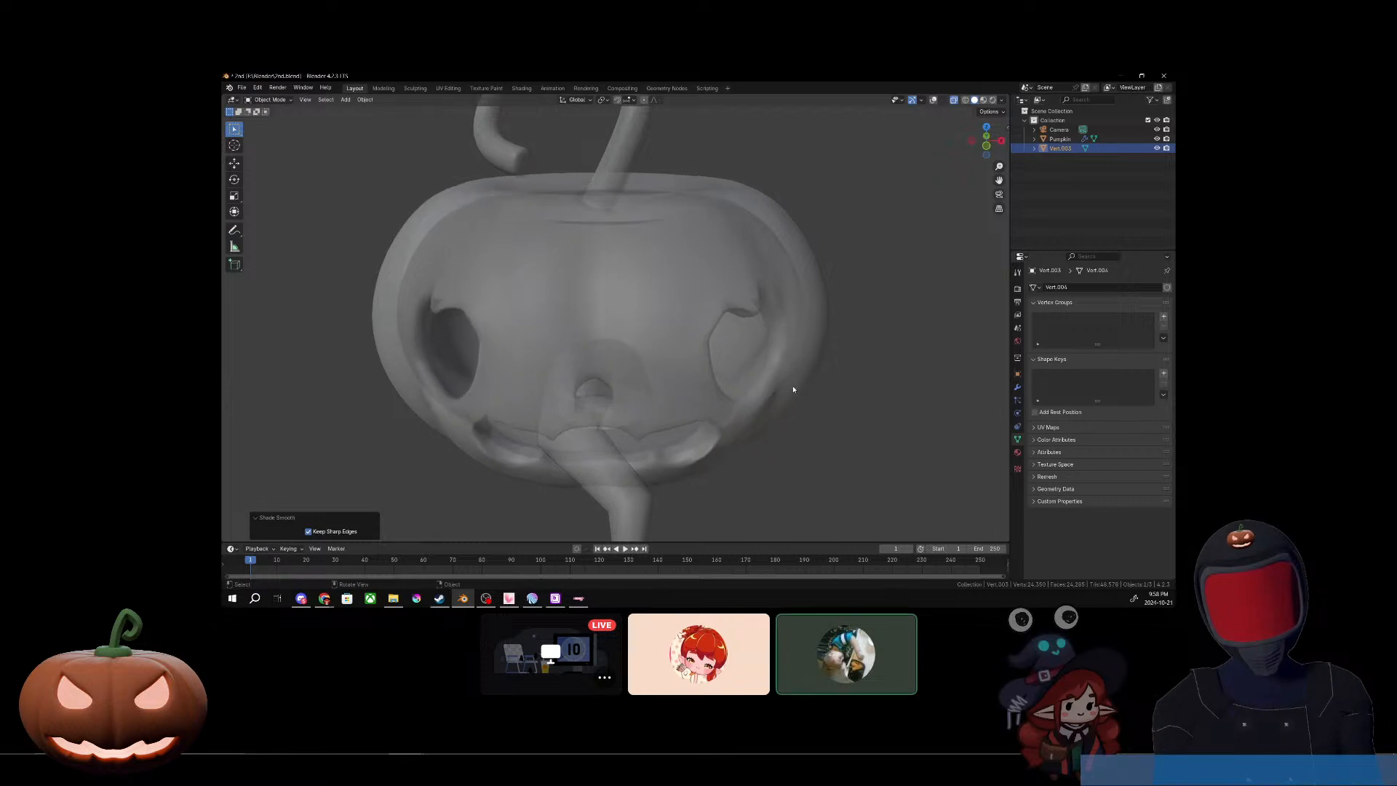
{"action": "left_click", "coordinate": [954, 100]}
{"action": "left_click", "coordinate": [934, 100]}
{"action": "scroll", "coordinate": [765, 470], "scroll_direction": "down", "scroll_amount": 5}
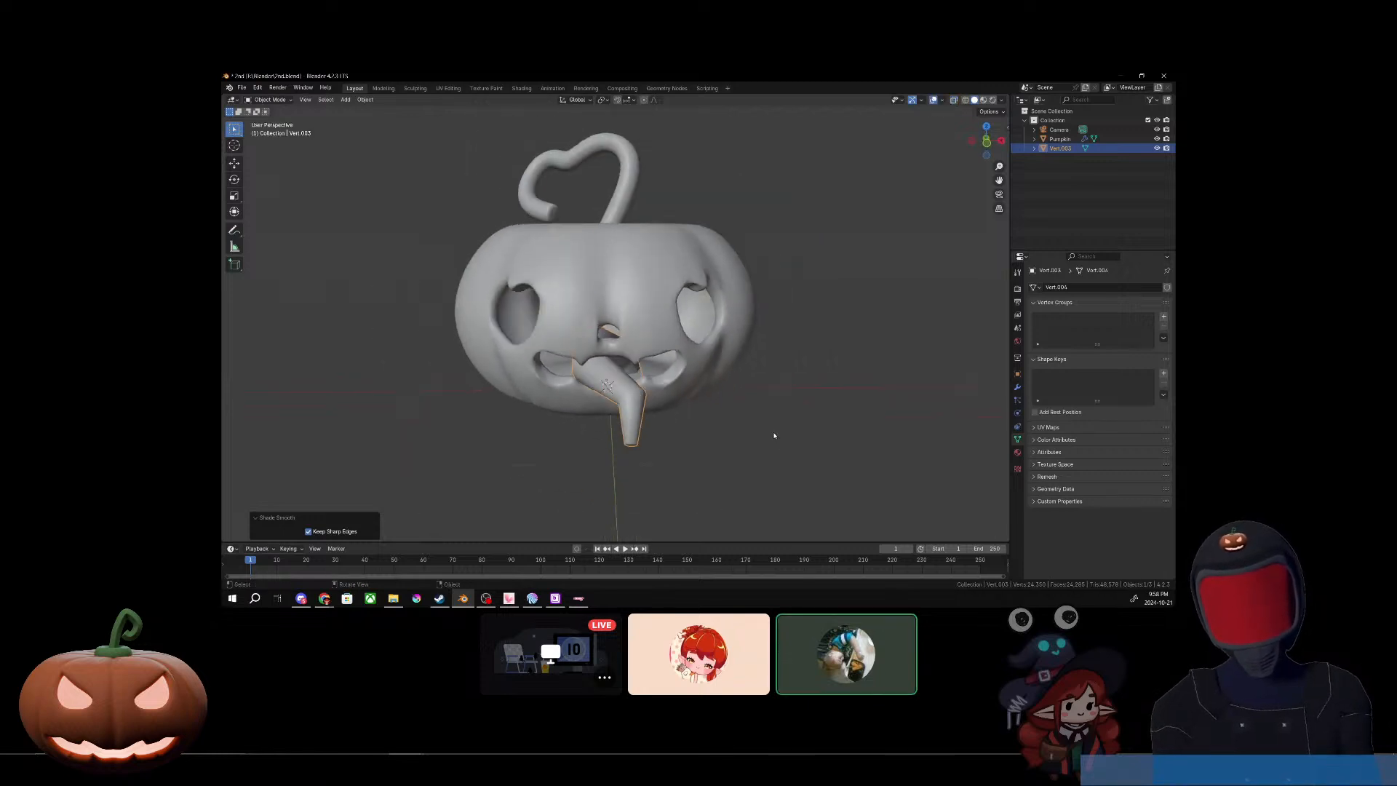
{"action": "left_click", "coordinate": [721, 481]}
{"action": "mouse_move", "coordinate": [721, 481]}
{"action": "middle_mouse_down"}
{"action": "mouse_move", "coordinate": [779, 471]}
{"action": "mouse_move", "coordinate": [727, 458]}
{"action": "mouse_move", "coordinate": [727, 477]}
{"action": "middle_mouse_up"}
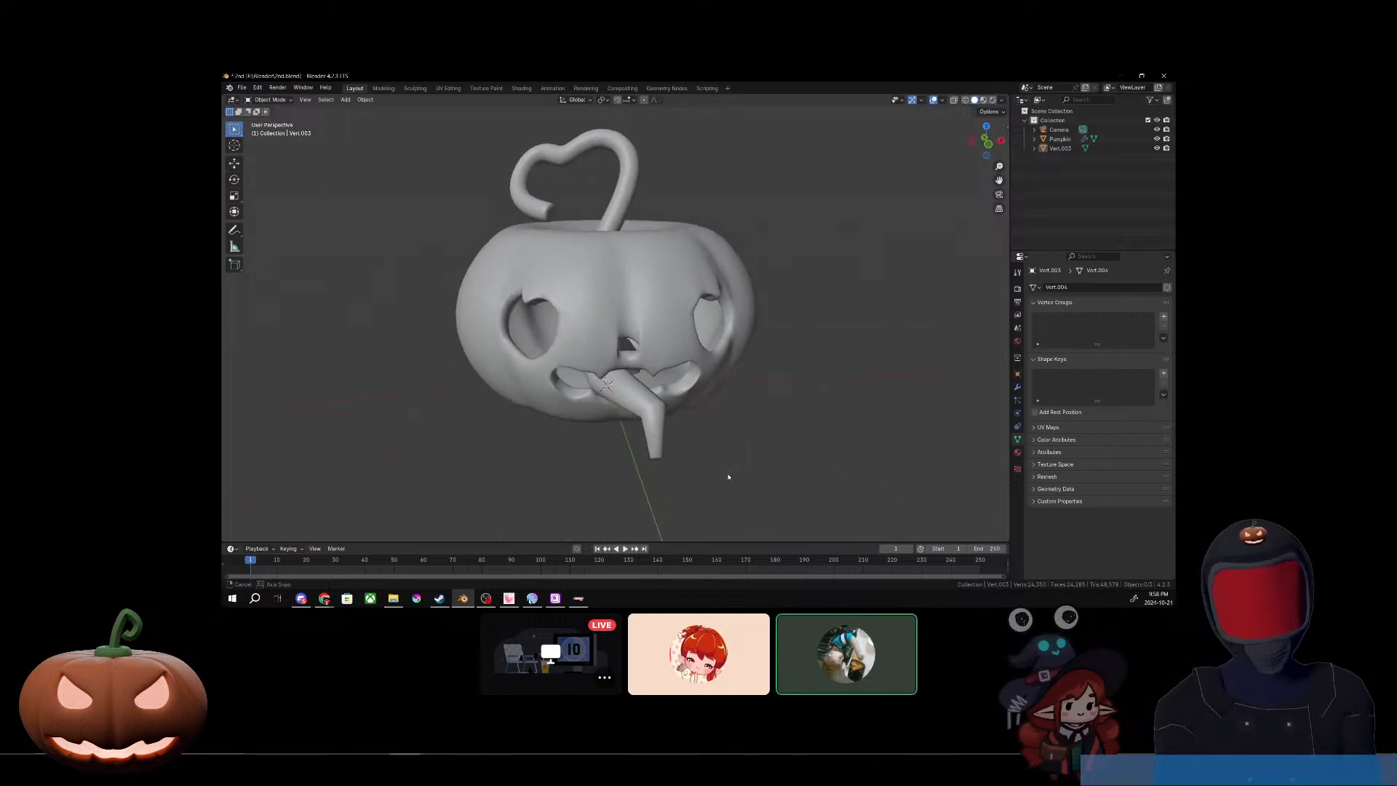
Step: Select the tongue mesh and add a level 1 Subdivision Surface to it, then check its shape around the mouth
{"action": "left_click", "coordinate": [656, 402]}
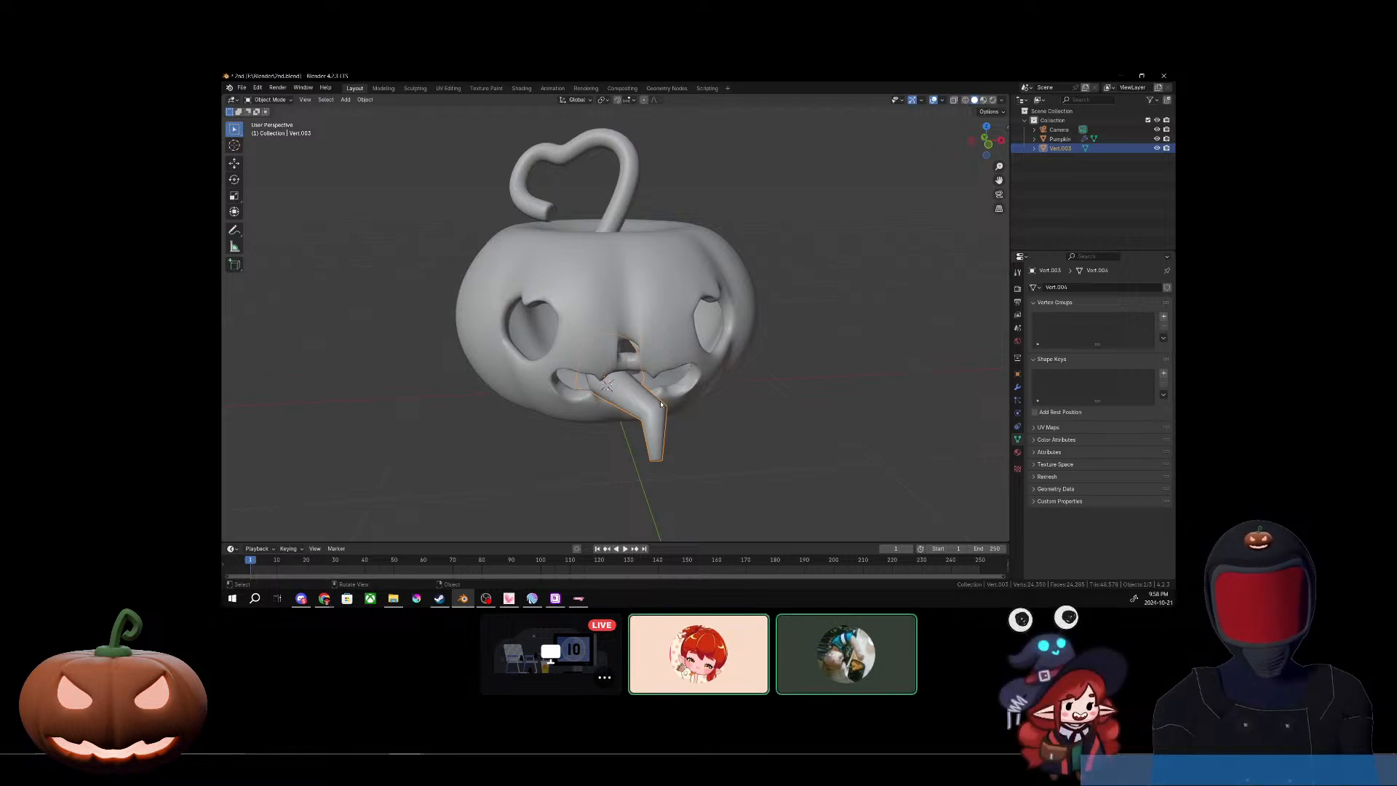
{"action": "middle_click_drag", "start_coordinate": [668, 428], "coordinate": [663, 440]}
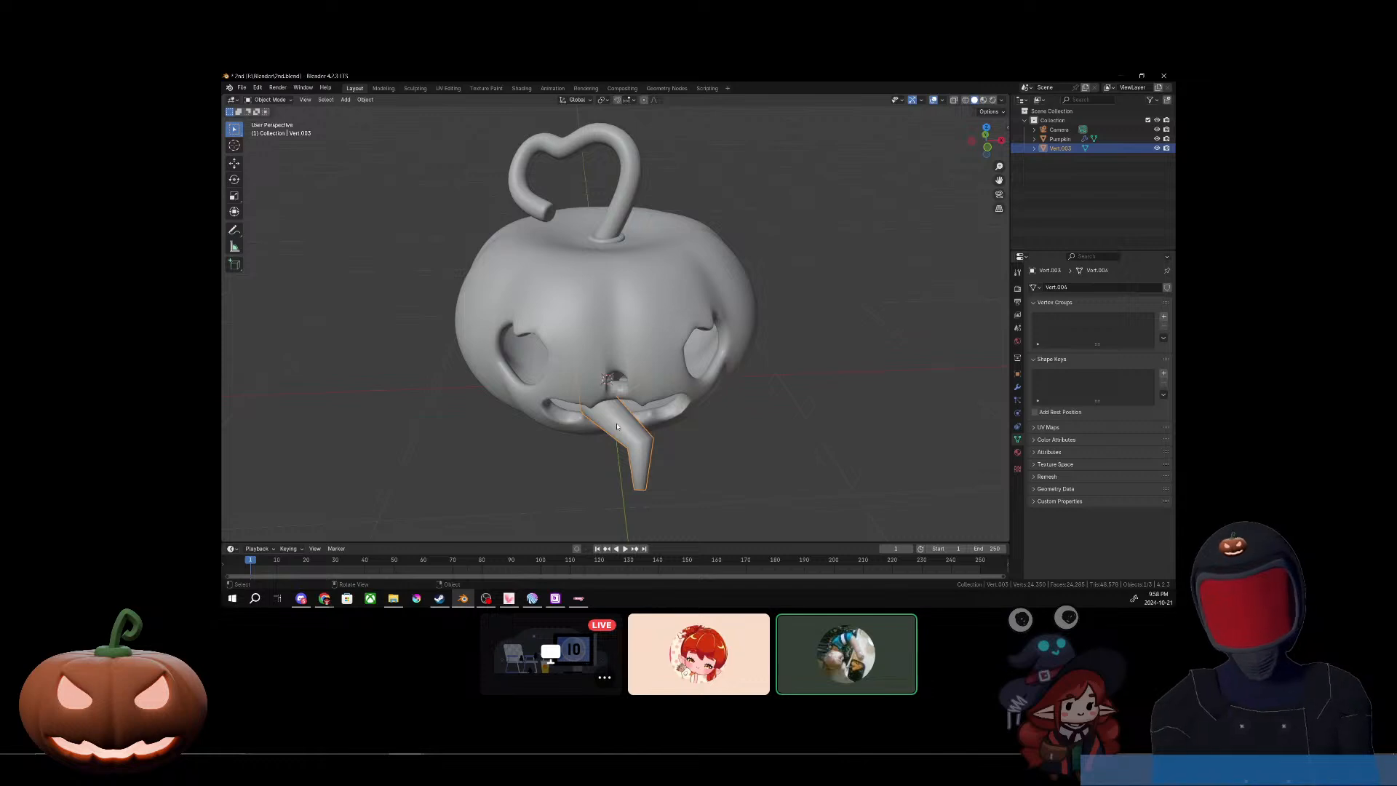
{"action": "key", "text": "ctrl+1"}
{"action": "middle_click_drag", "start_coordinate": [699, 460], "coordinate": [688, 435]}
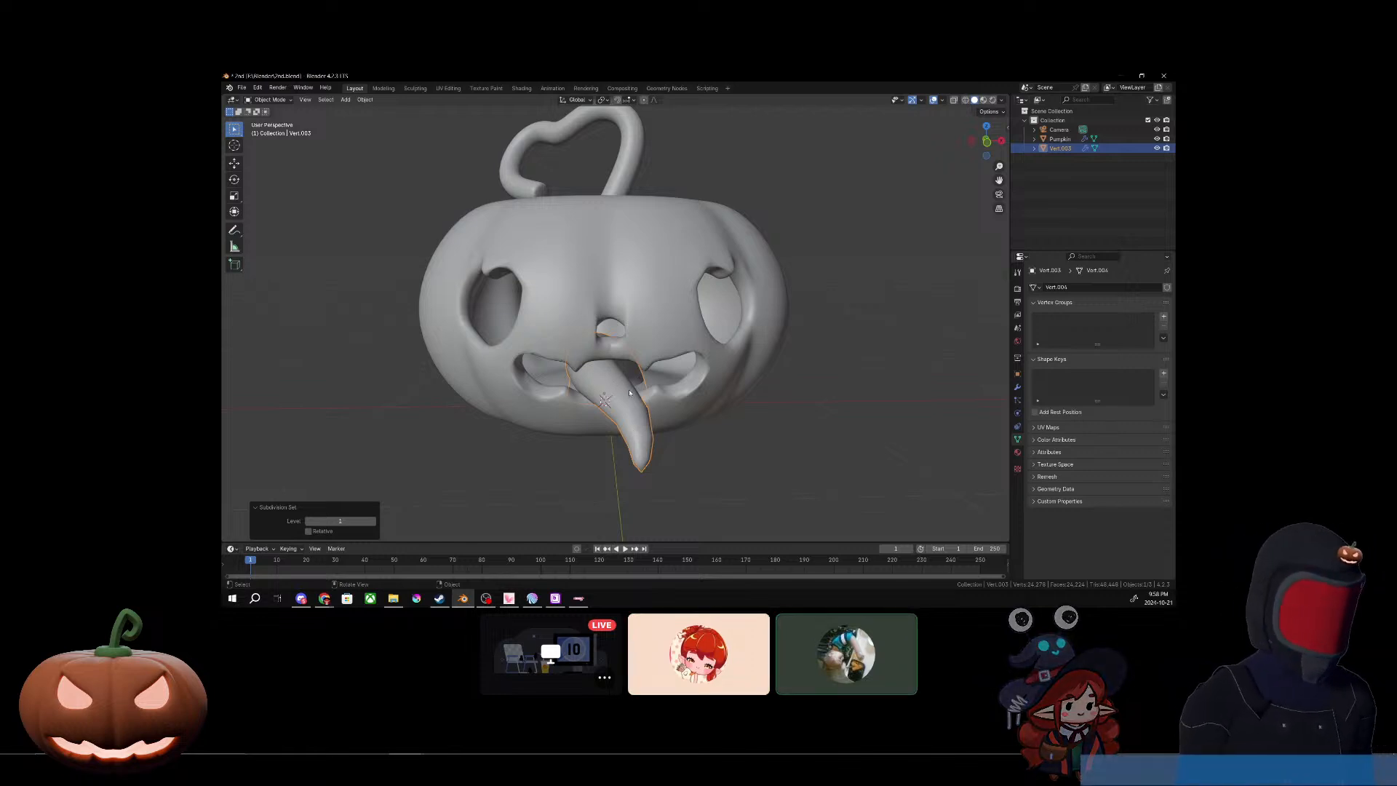
{"action": "middle_click_drag", "start_coordinate": [630, 393], "coordinate": [630, 437]}
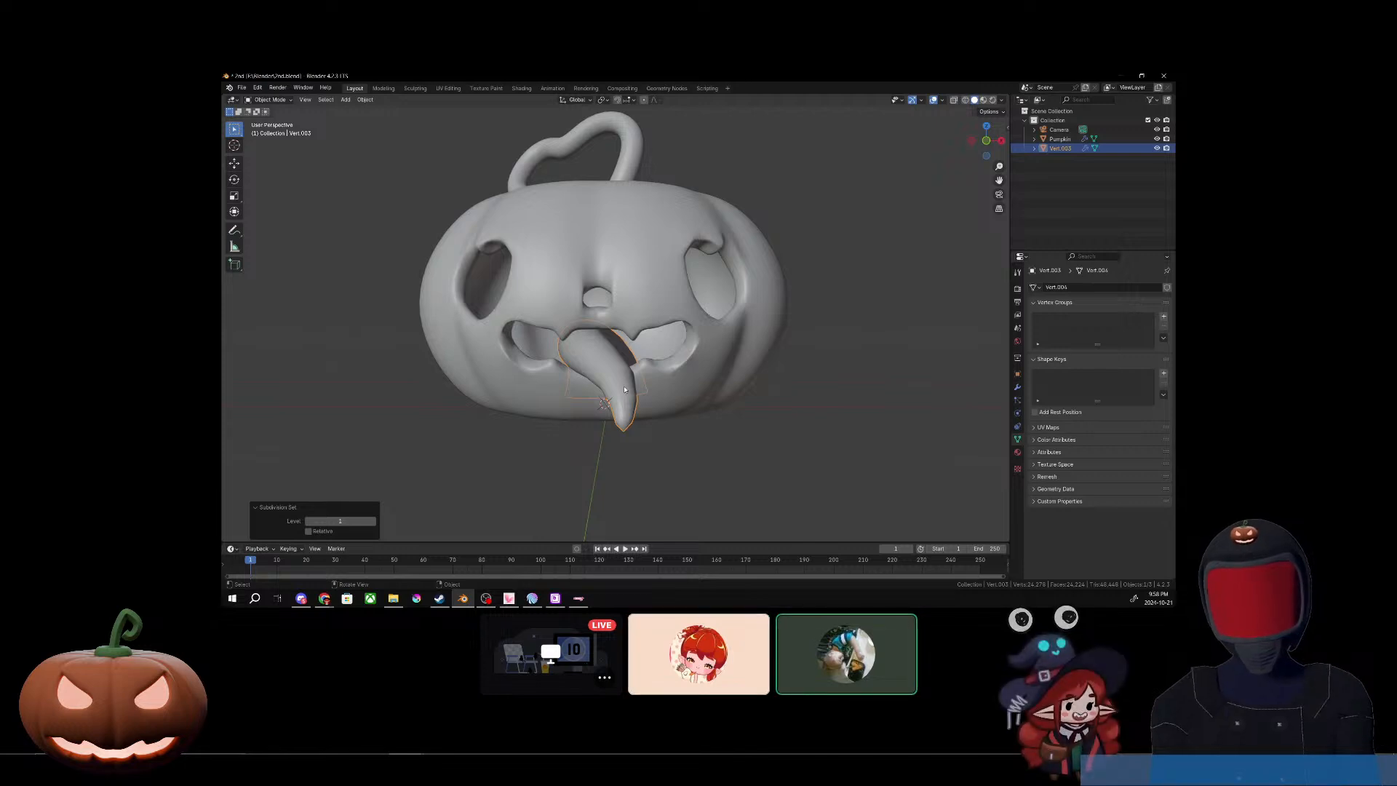
{"action": "middle_click_drag", "start_coordinate": [632, 390], "coordinate": [647, 418]}
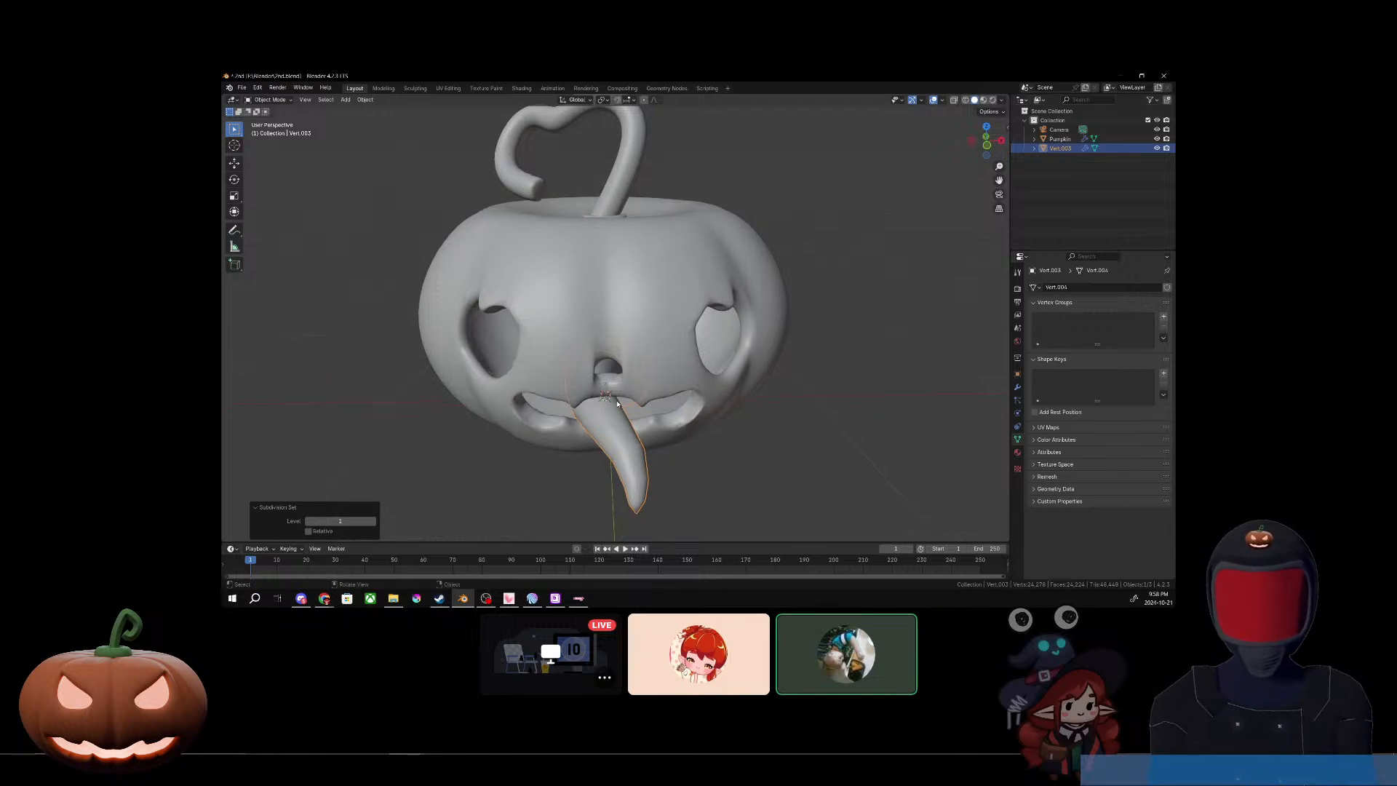
Step: Enter Edit Mode on the tongue mesh and turn on X-ray in solid shading to reveal its vertices inside the pumpkin
{"action": "key", "text": "Tab"}
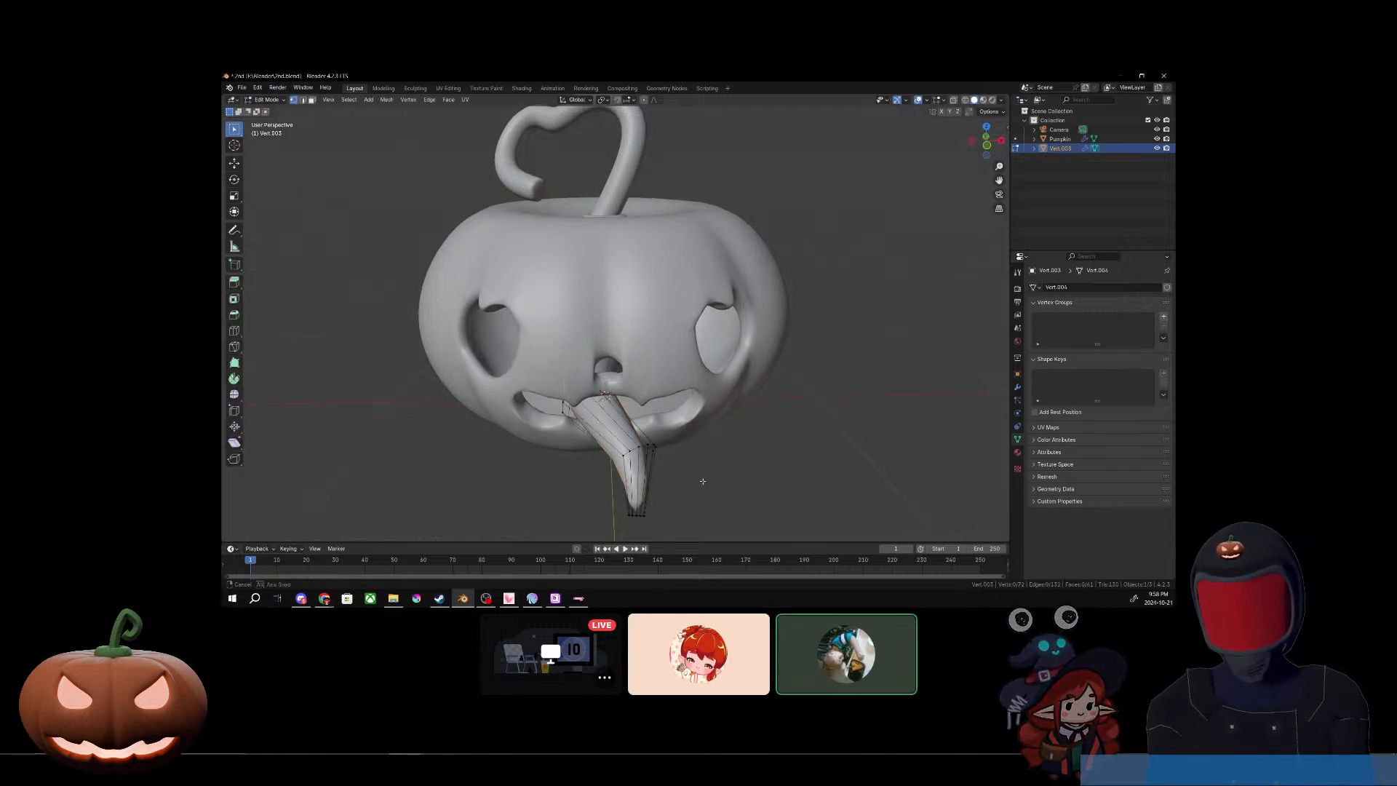
{"action": "middle_click_drag", "start_coordinate": [703, 481], "coordinate": [740, 432]}
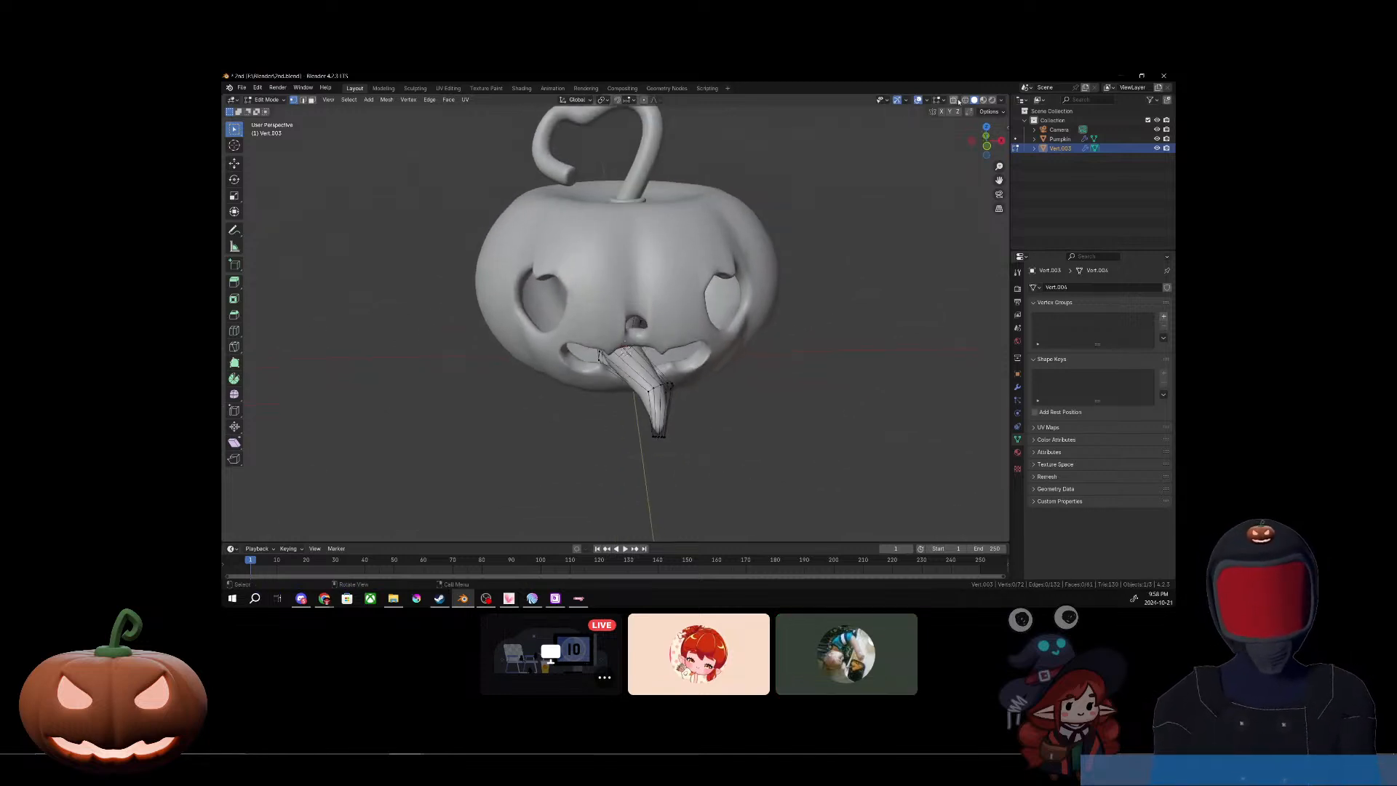
{"action": "left_click", "coordinate": [965, 100]}
{"action": "left_click", "coordinate": [954, 101]}
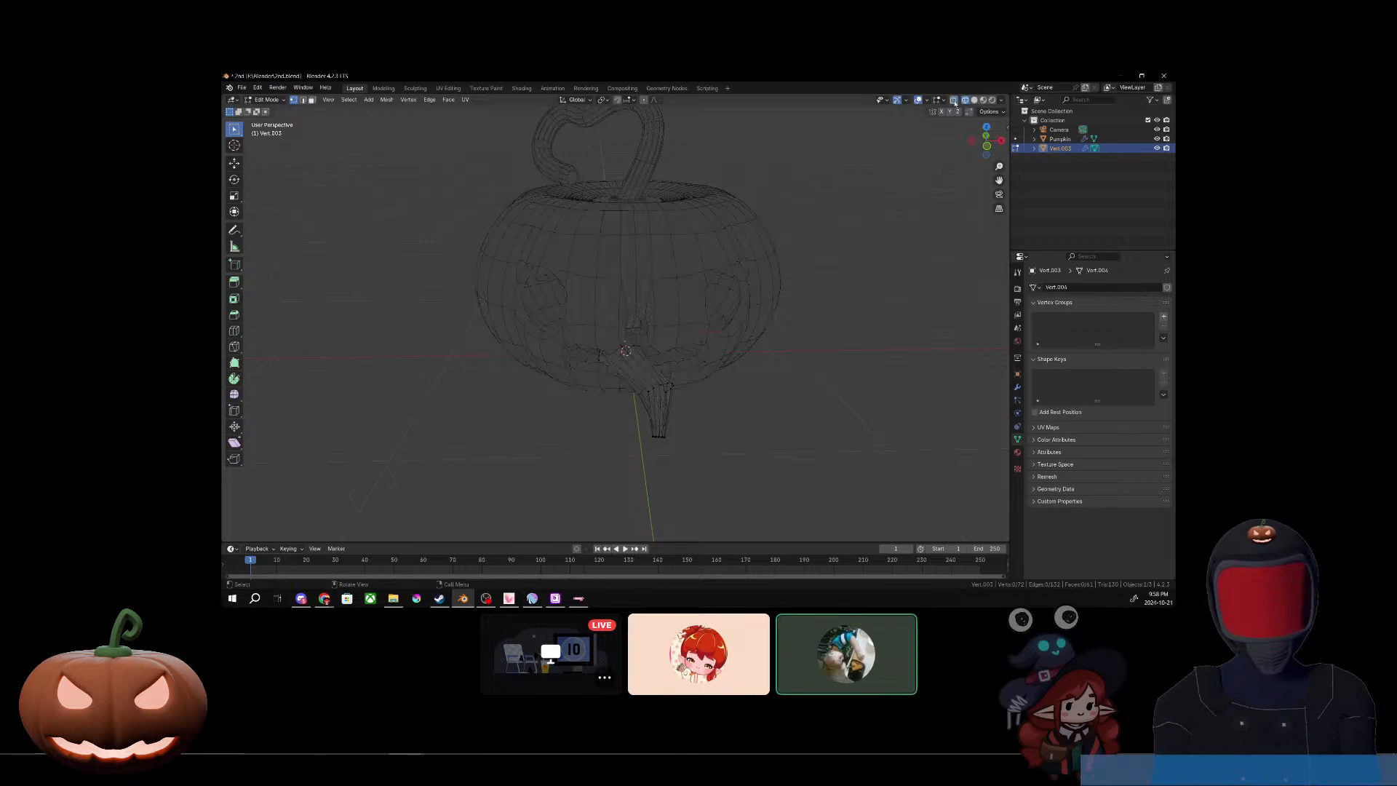
{"action": "left_click", "coordinate": [974, 101]}
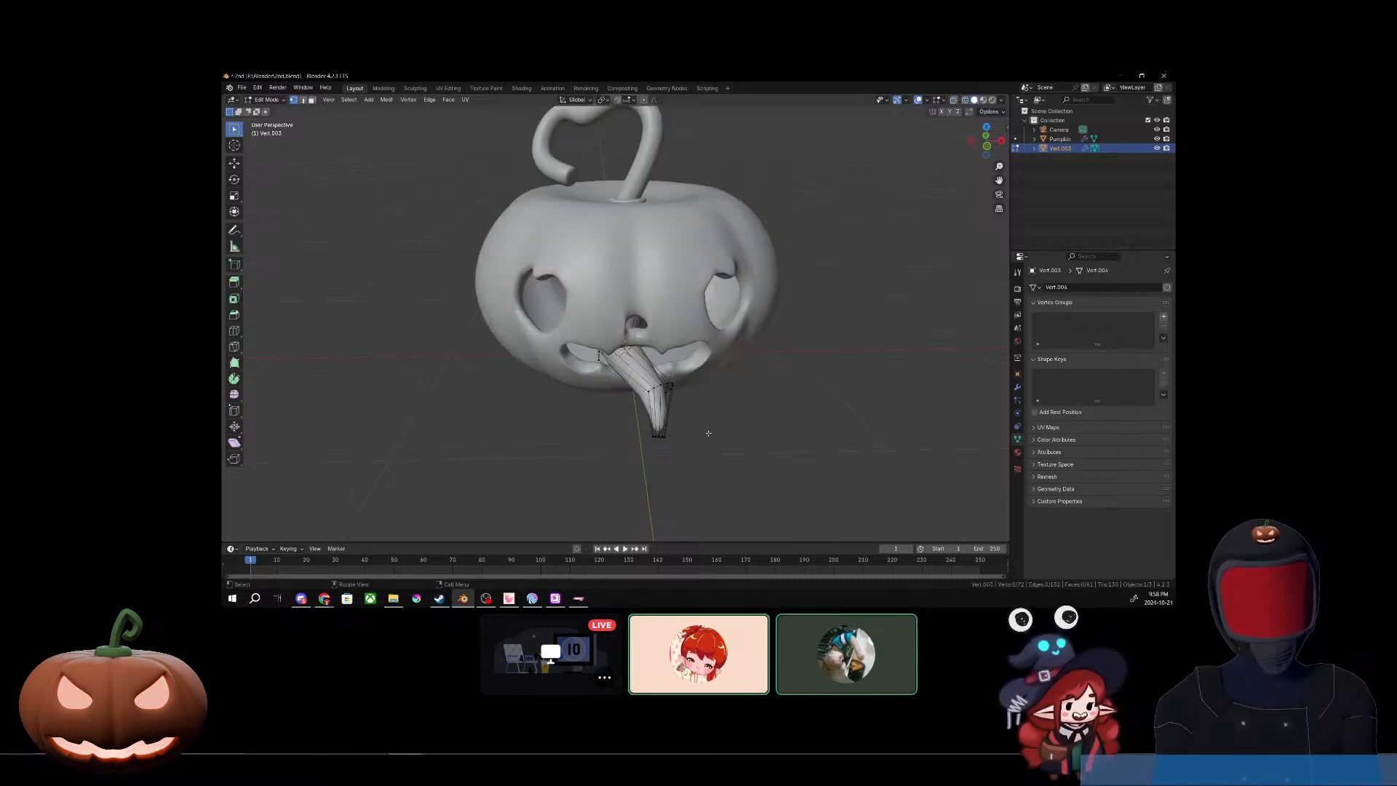
{"action": "left_click", "coordinate": [956, 102]}
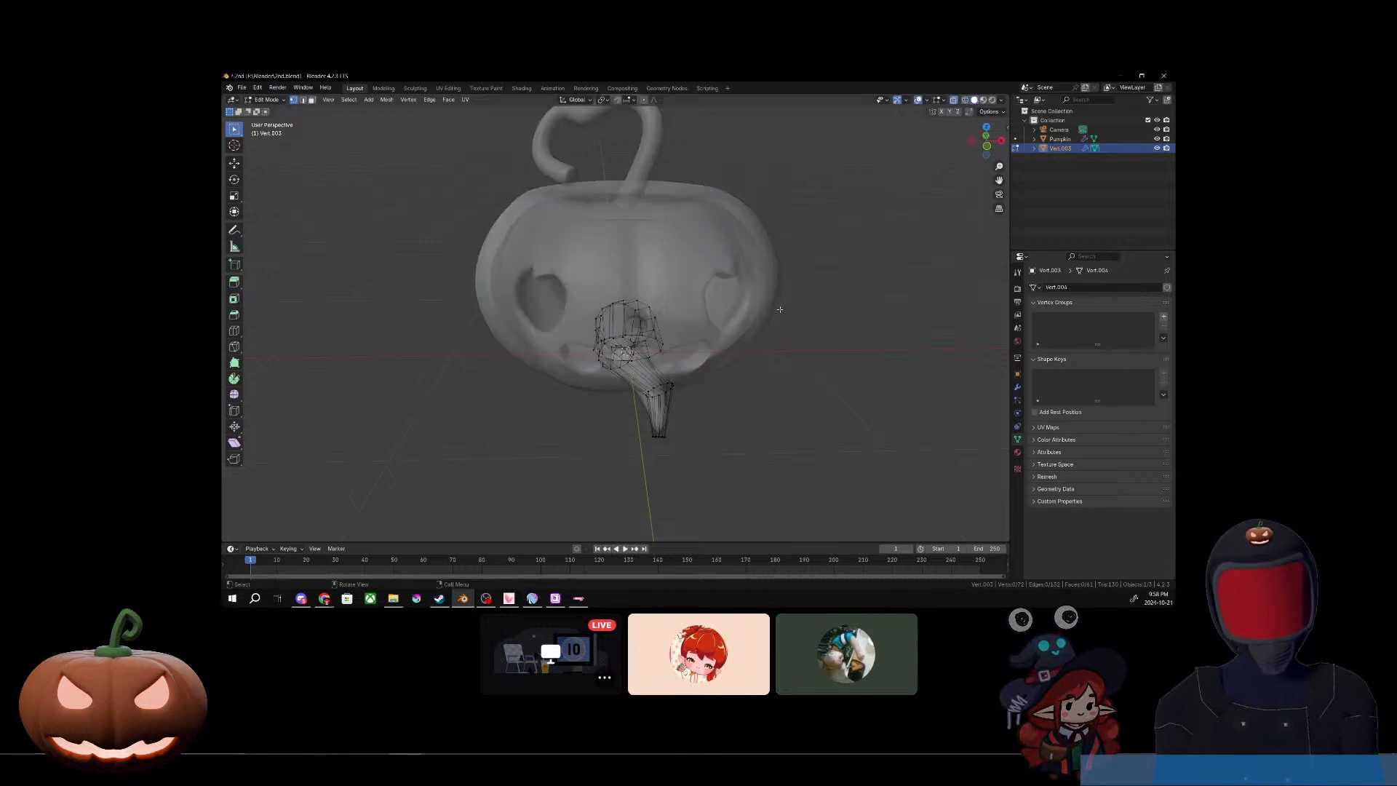
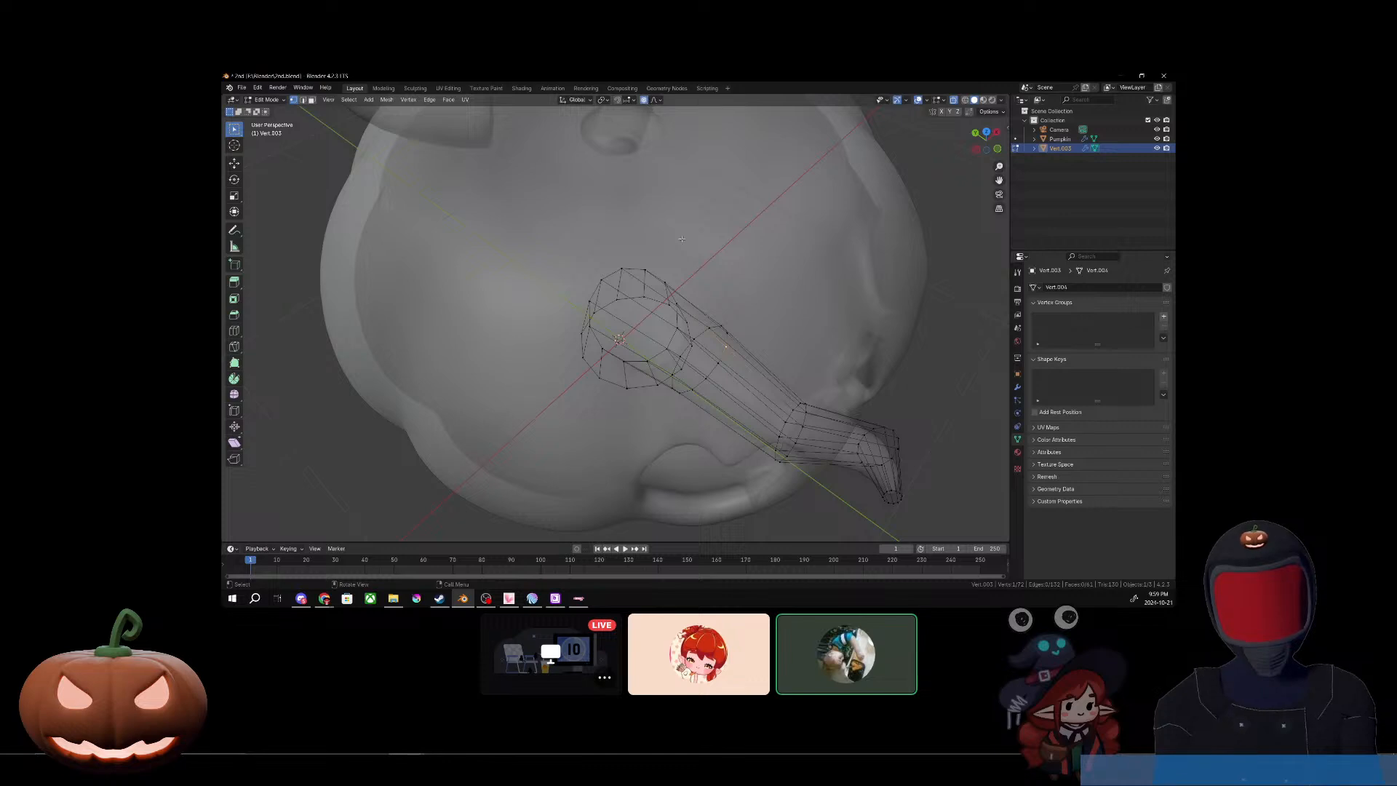
Step: Lower the vertices at the tongue's base inside the mouth along Z with proportional editing
{"action": "middle_click_drag", "start_coordinate": [692, 333], "coordinate": [719, 329]}
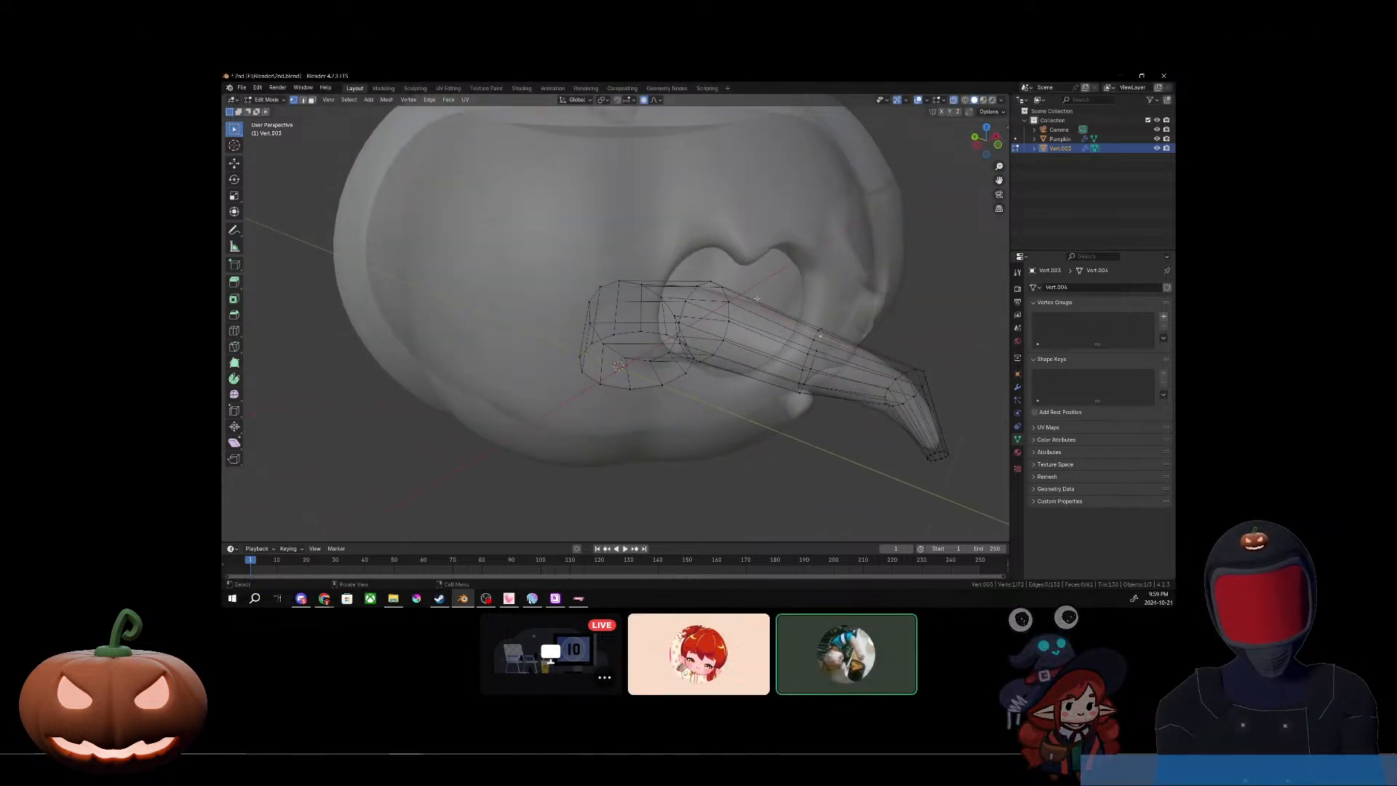
{"action": "mouse_move", "coordinate": [889, 457]}
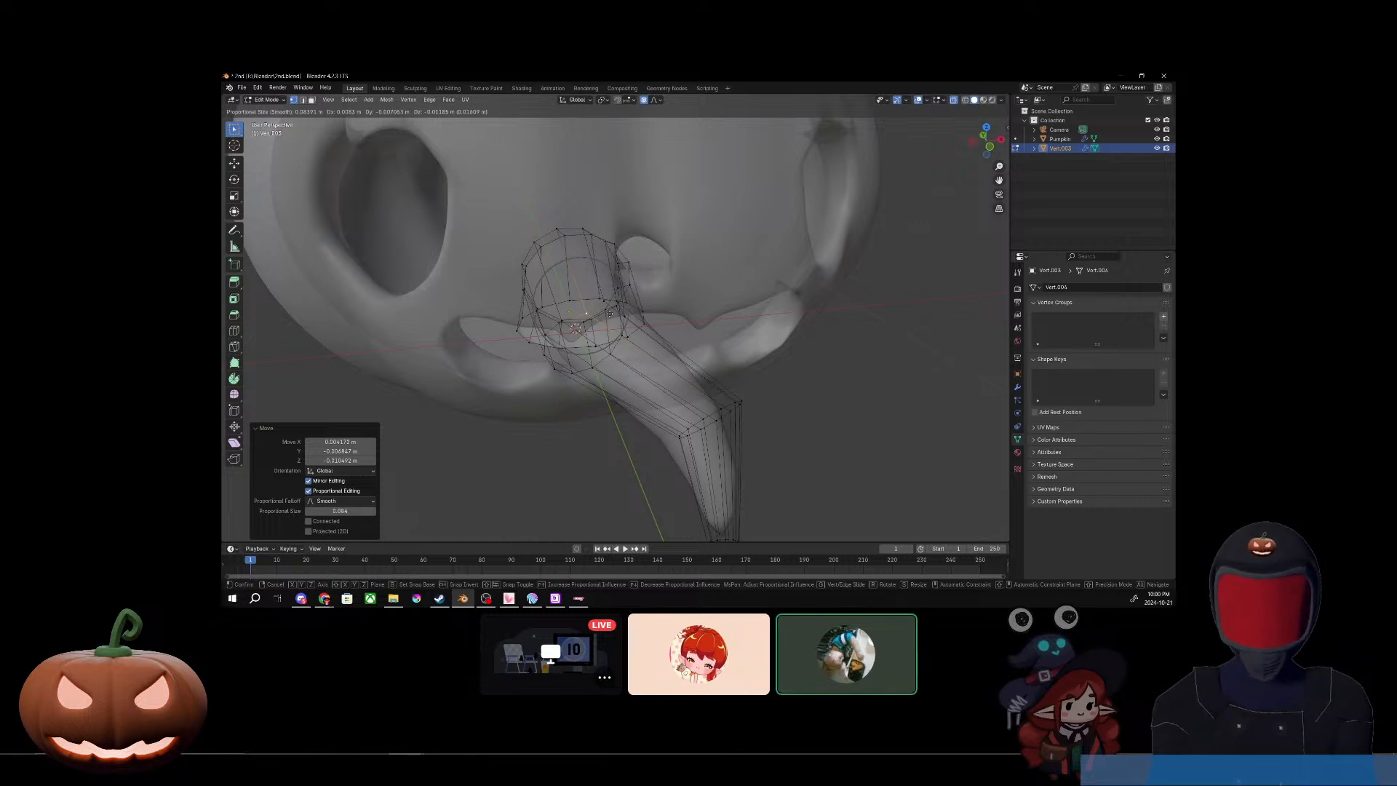
{"action": "key", "text": "z"}
{"action": "left_click", "coordinate": [610, 318]}
{"action": "middle_click_drag", "start_coordinate": [610, 319], "coordinate": [674, 337]}
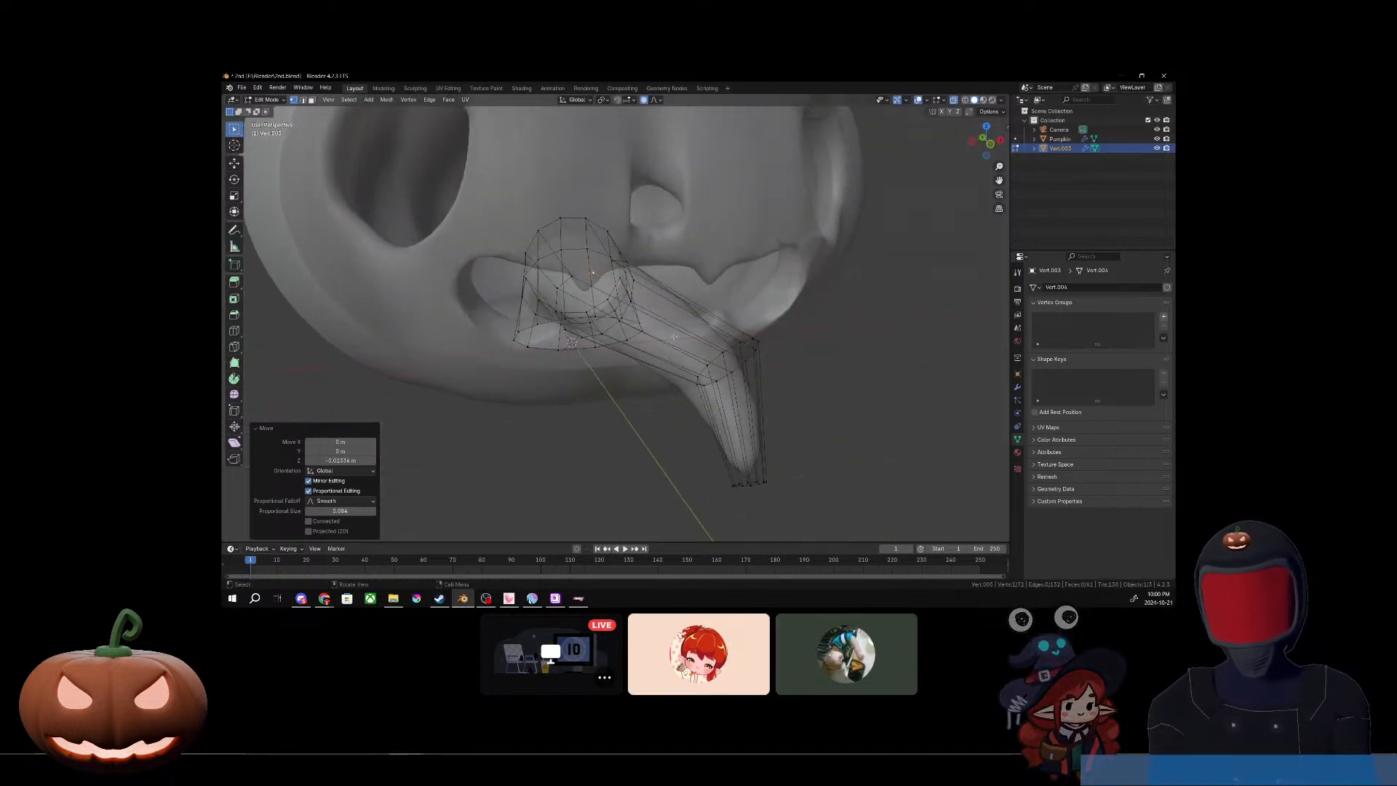
Step: Pull the vertex at the tongue's outer bend down along Z, deselect it and inspect the shape around the mouth
{"action": "left_click", "coordinate": [754, 338]}
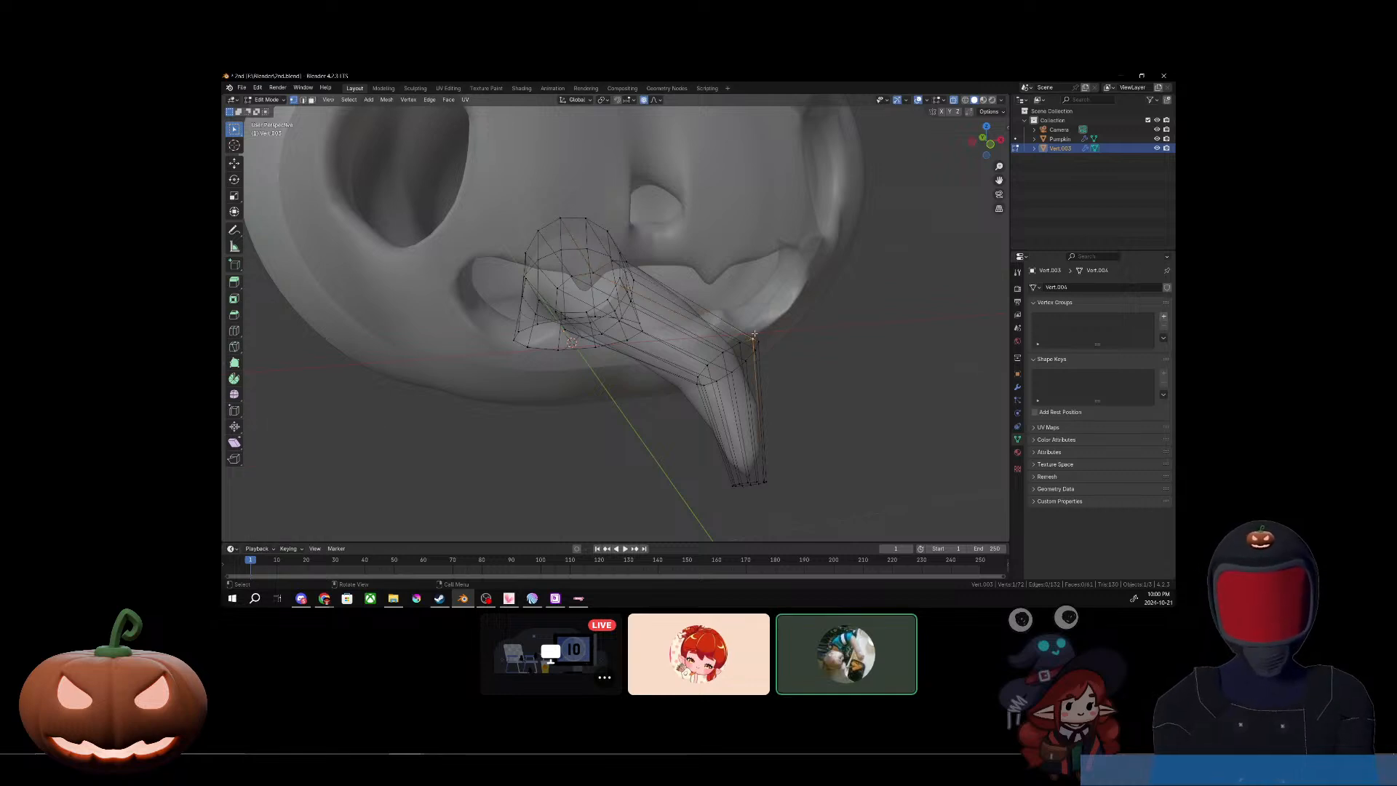
{"action": "key", "text": "g"}
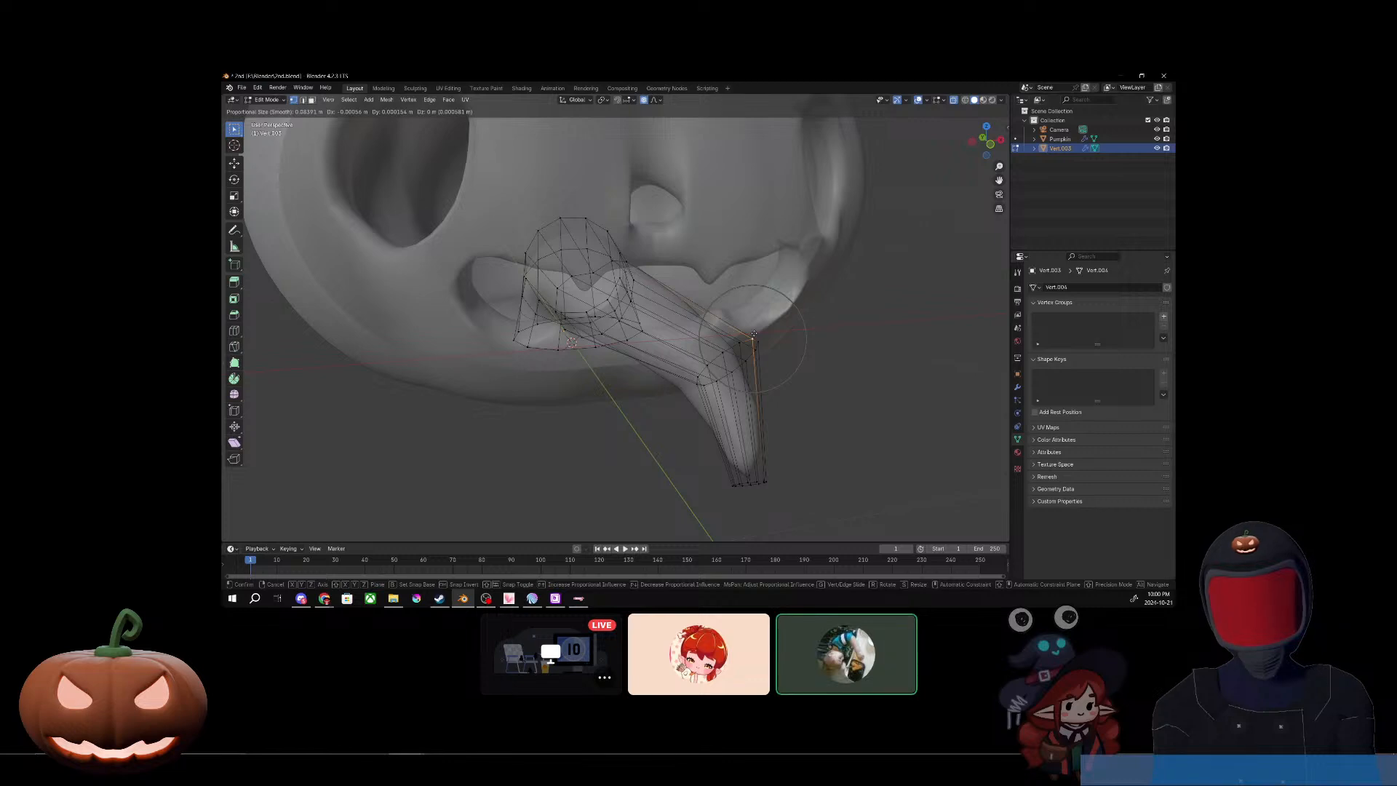
{"action": "key", "text": "x"}
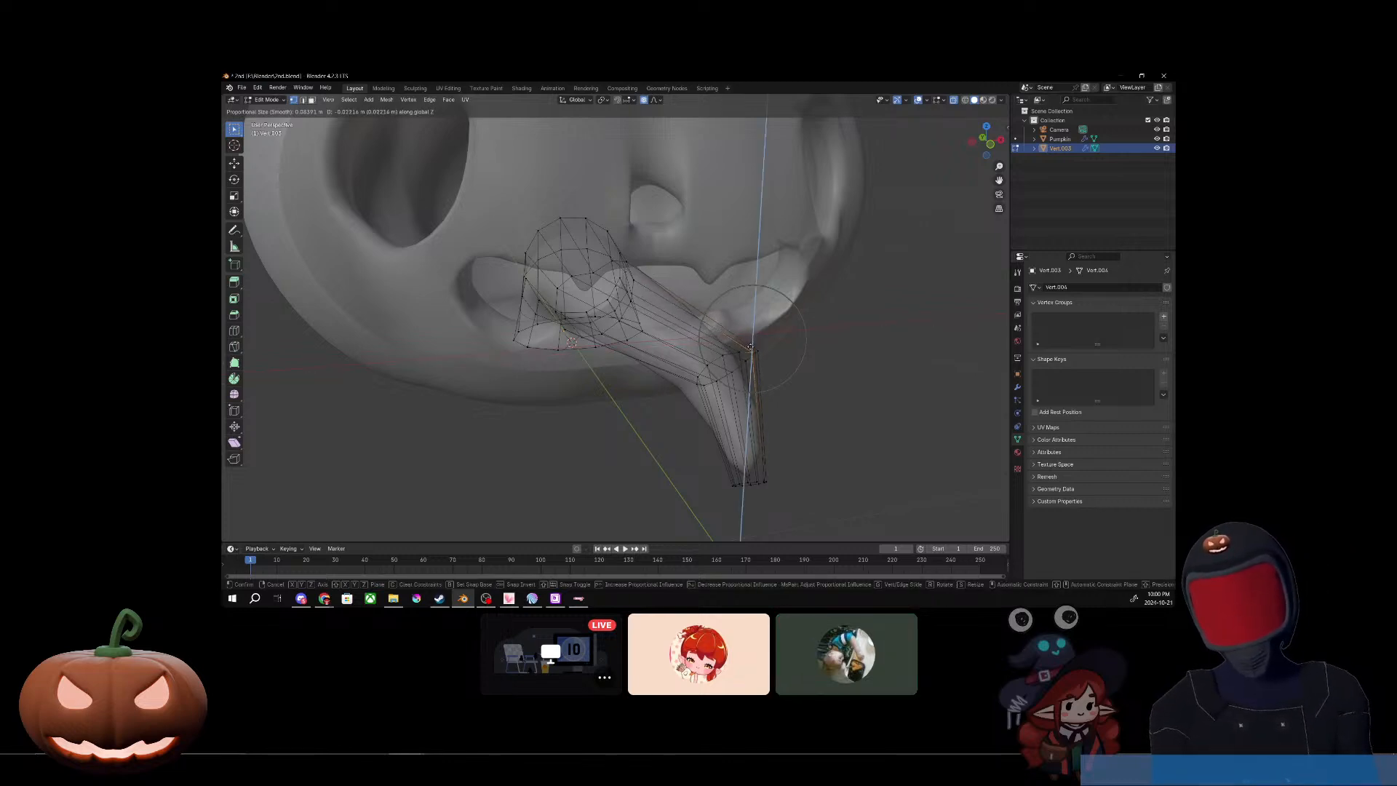
{"action": "left_click", "coordinate": [747, 351]}
{"action": "middle_click_drag", "start_coordinate": [747, 351], "coordinate": [774, 418]}
{"action": "left_click", "coordinate": [785, 380]}
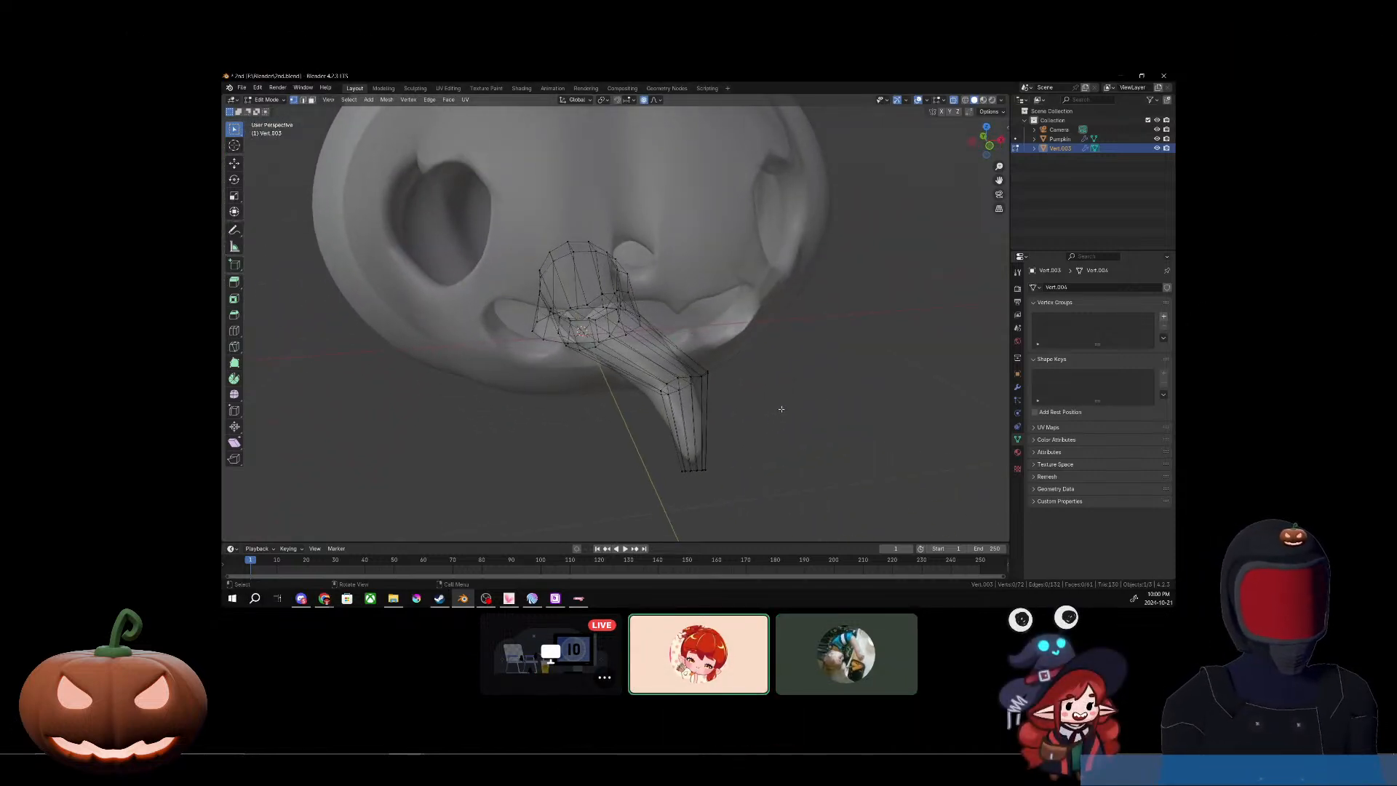
{"action": "middle_click_drag", "start_coordinate": [790, 391], "coordinate": [783, 403]}
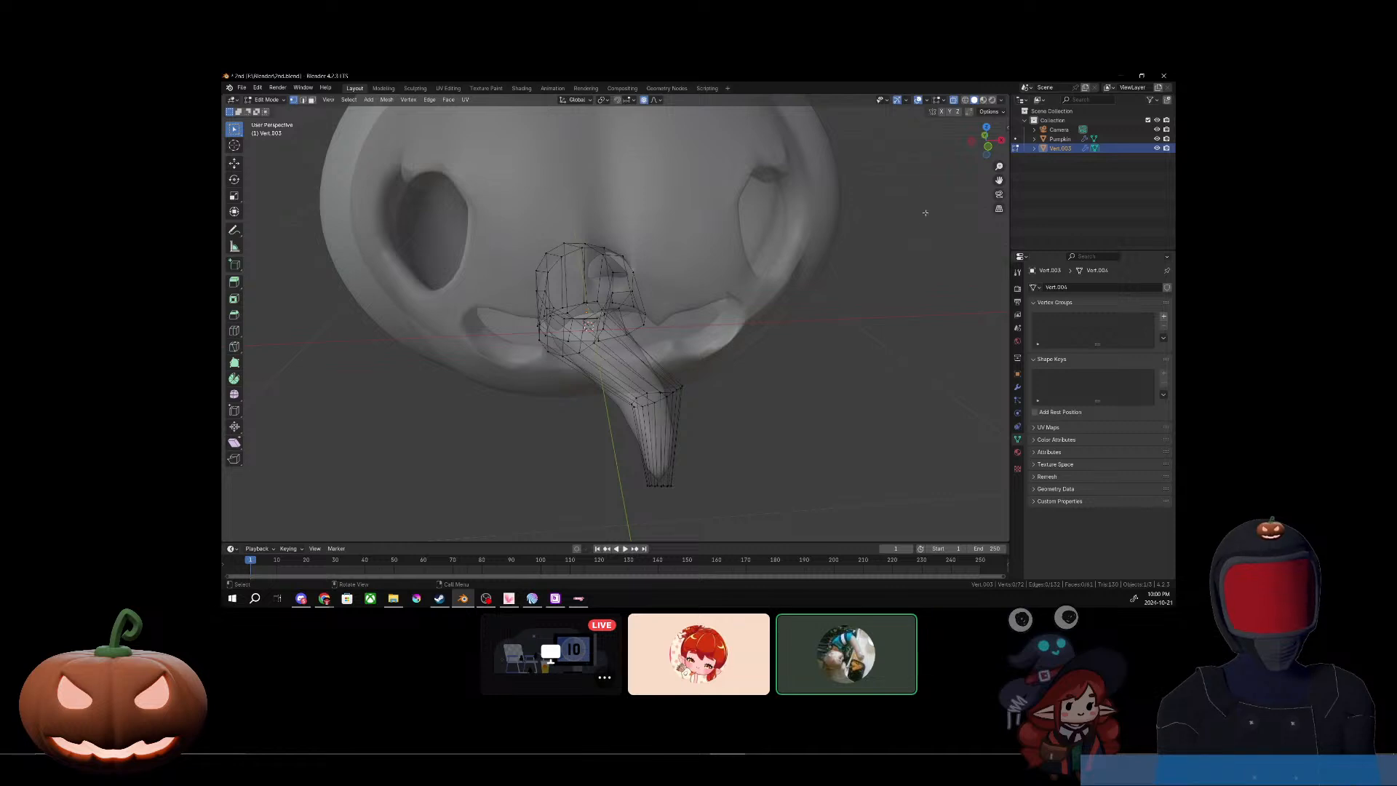
{"action": "right_click", "coordinate": [855, 330]}
{"action": "middle_click_drag", "start_coordinate": [866, 346], "coordinate": [861, 371]}
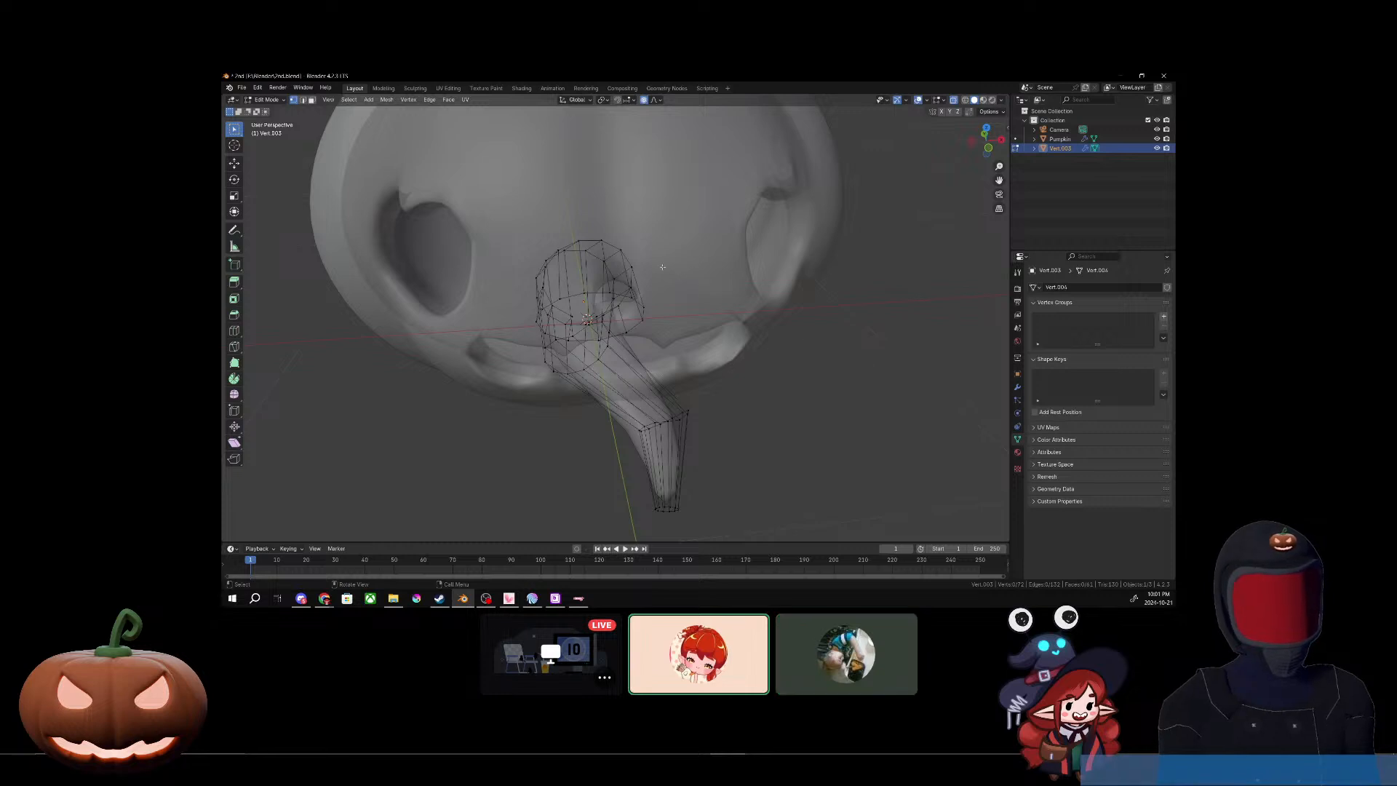
{"action": "scroll", "coordinate": [662, 267], "scroll_direction": "down", "scroll_amount": 4}
{"action": "mouse_move", "coordinate": [718, 380]}
{"action": "middle_mouse_down"}
{"action": "mouse_move", "coordinate": [733, 406]}
{"action": "mouse_move", "coordinate": [700, 359]}
{"action": "mouse_move", "coordinate": [732, 376]}
{"action": "middle_mouse_up"}
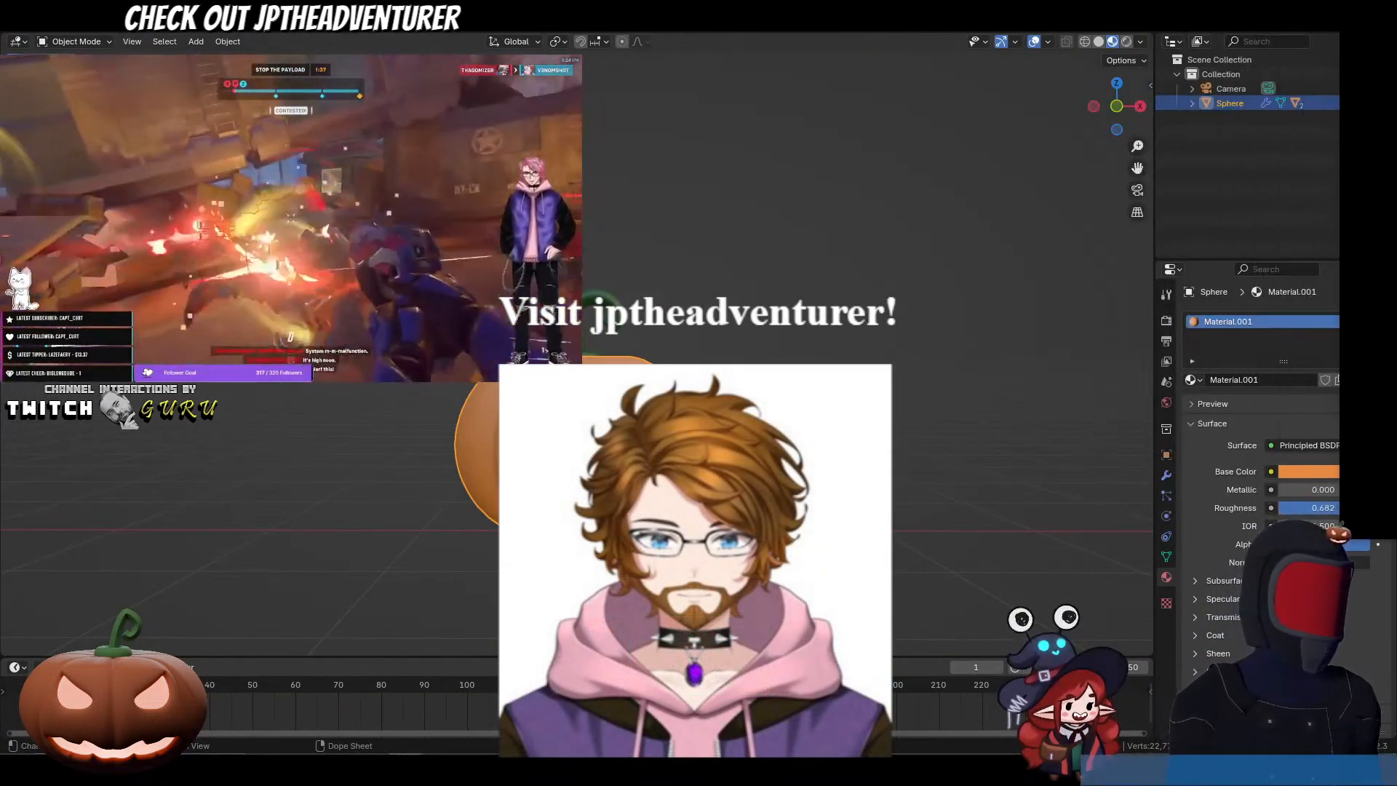
Step: In the local Blender scene with the finished pumpkin, add a cube and move it about -3.96 m along X
{"action": "left_click", "coordinate": [939, 449]}
{"action": "scroll", "coordinate": [667, 352], "scroll_direction": "down", "scroll_amount": 4}
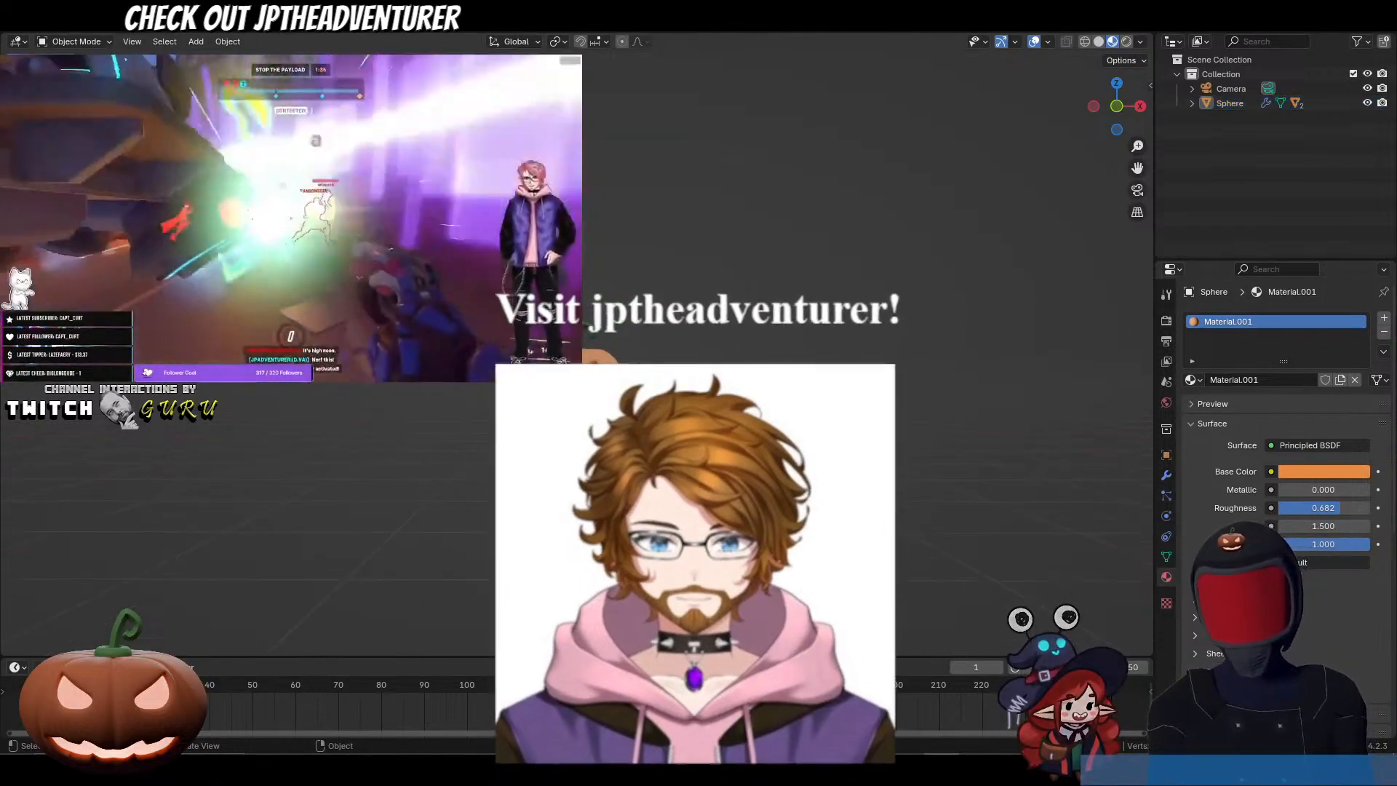
{"action": "key", "text": "shift+a"}
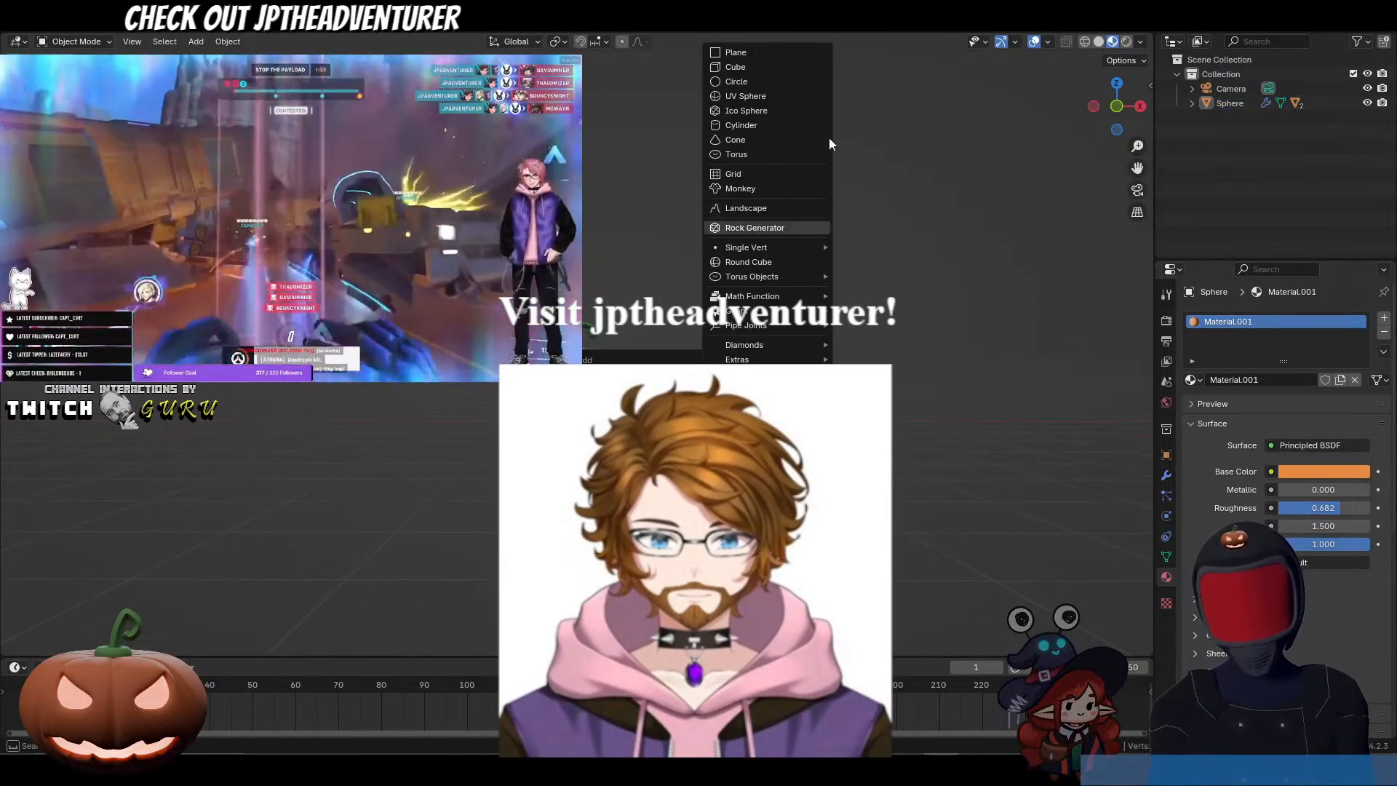
{"action": "left_click", "coordinate": [780, 66]}
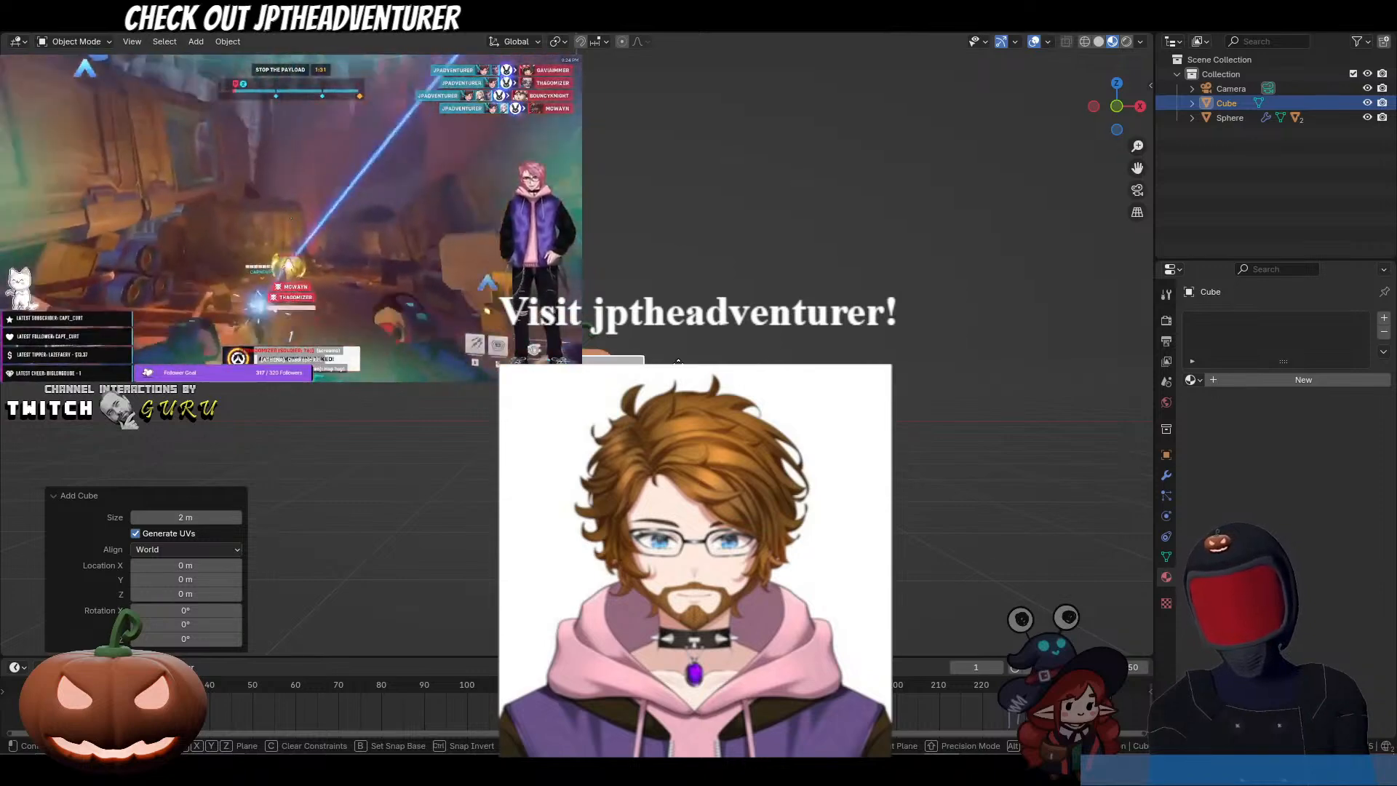
{"action": "key", "text": "g"}
{"action": "key", "text": "x"}
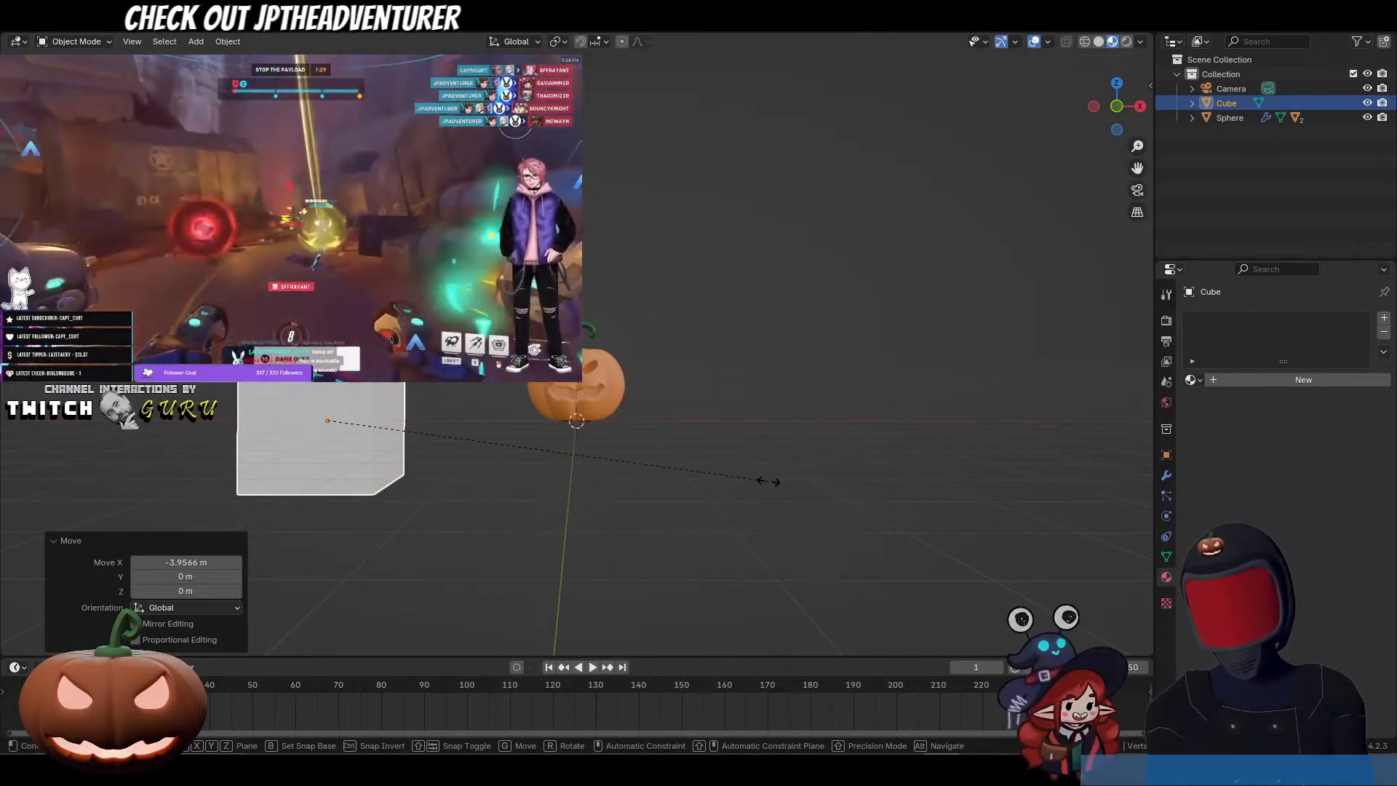
Step: Scale the cube by 0.287 along Z and 2.142 along Y to form a flat, elongated block
{"action": "key", "text": "z"}
{"action": "left_click", "coordinate": [454, 391]}
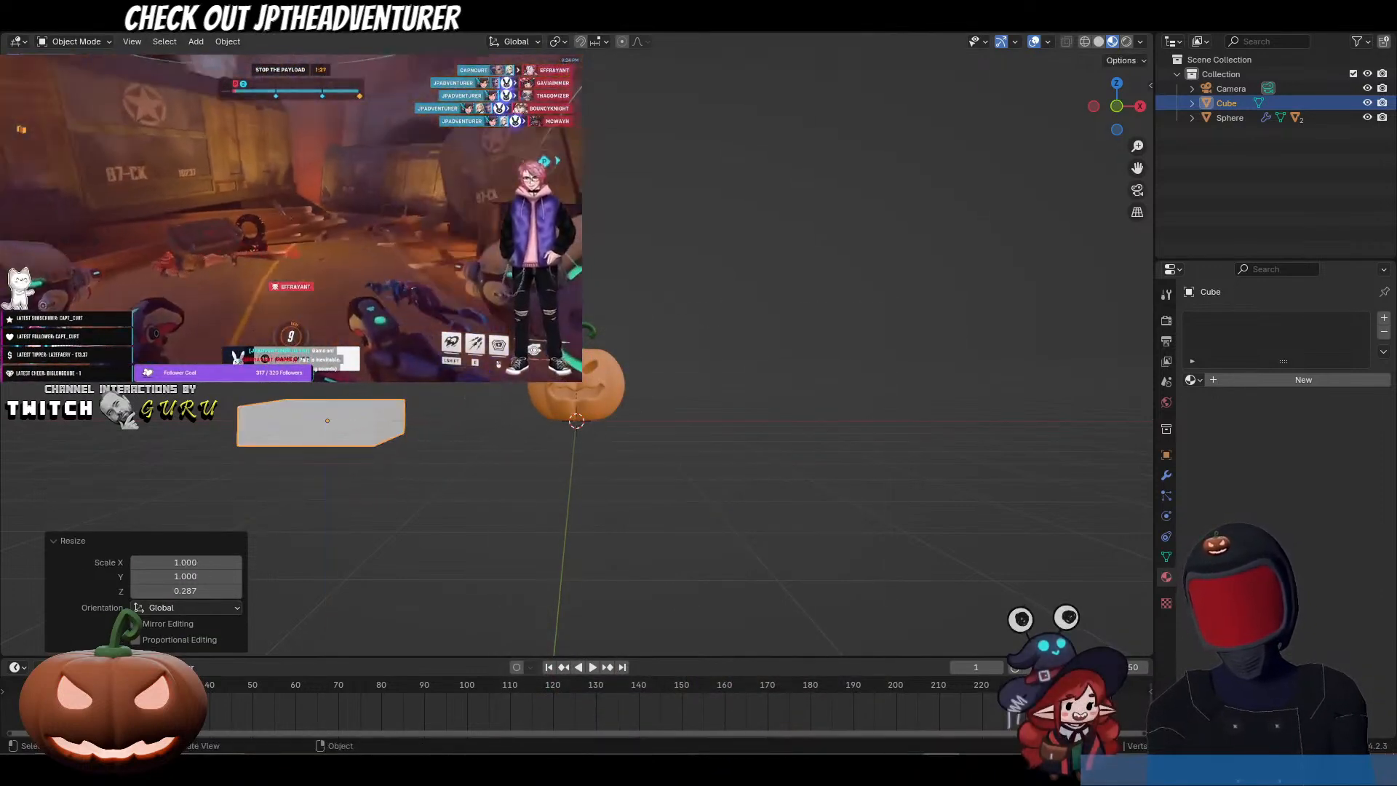
{"action": "middle_click_drag", "start_coordinate": [453, 342], "coordinate": [449, 429]}
{"action": "key", "text": "s"}
{"action": "key", "text": "x"}
{"action": "key", "text": "y"}
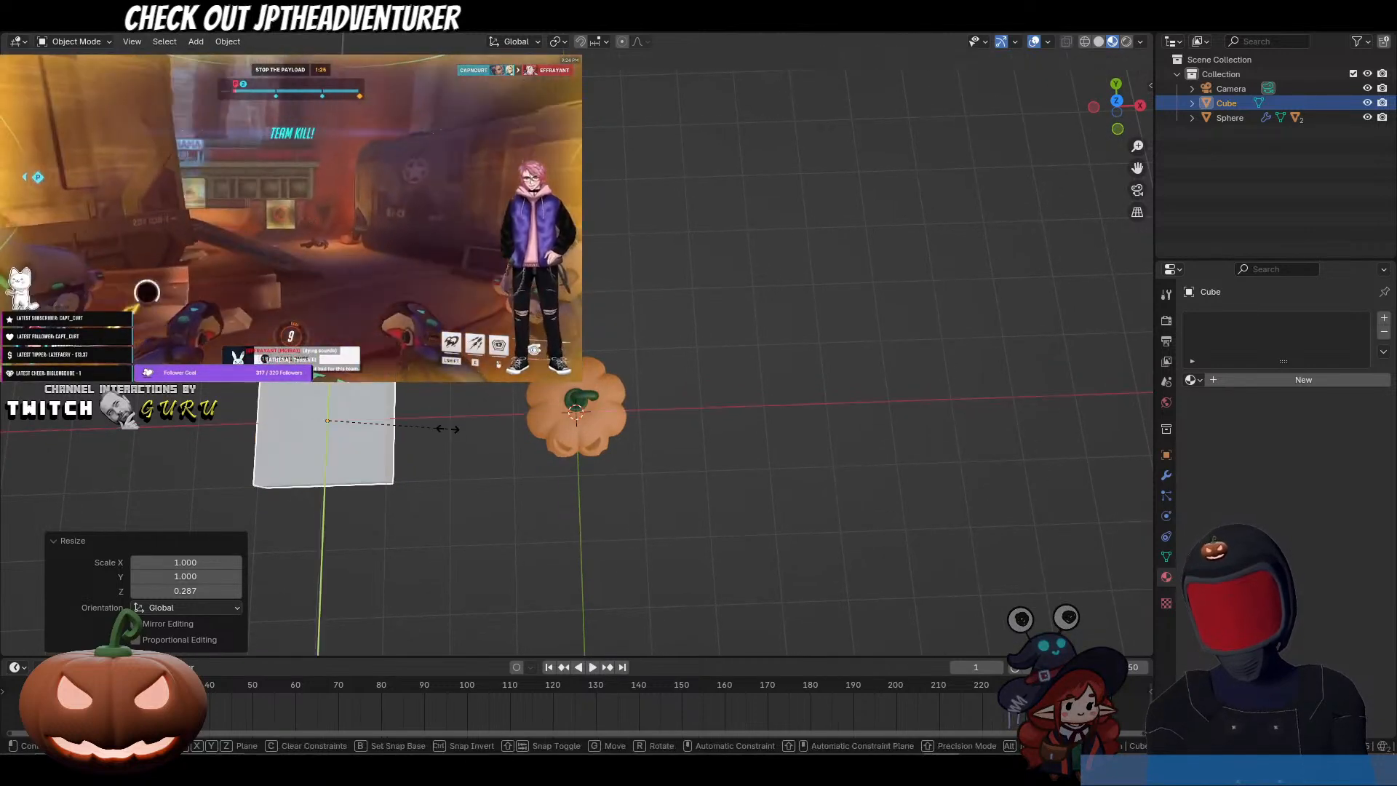
{"action": "left_click", "coordinate": [567, 521]}
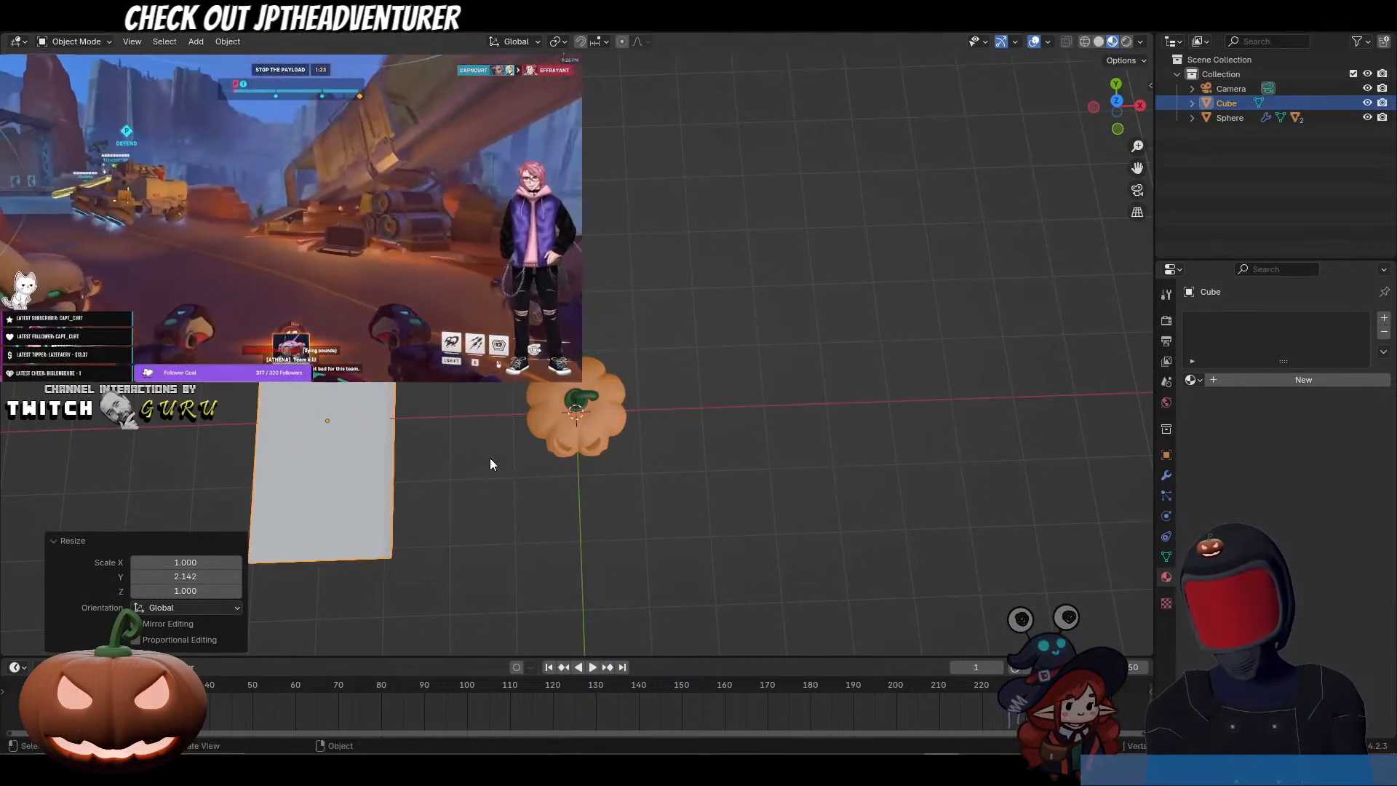
Step: Add a level 2 Subdivision Surface to the block and slide a new crosswise loop cut close to its rear end
{"action": "key", "text": "ctrl+2"}
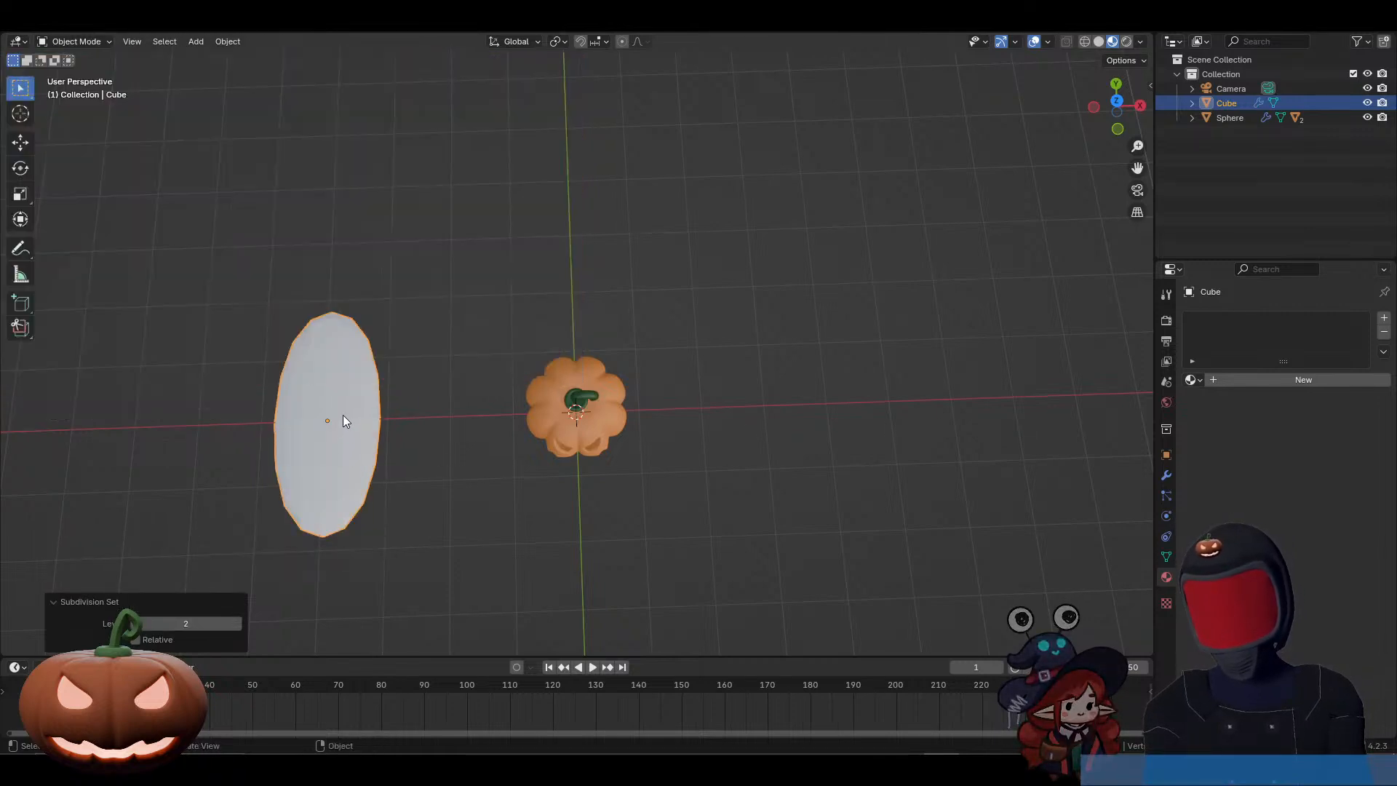
{"action": "key", "text": "Tab"}
{"action": "key", "text": "ctrl+r"}
{"action": "left_click", "coordinate": [375, 342]}
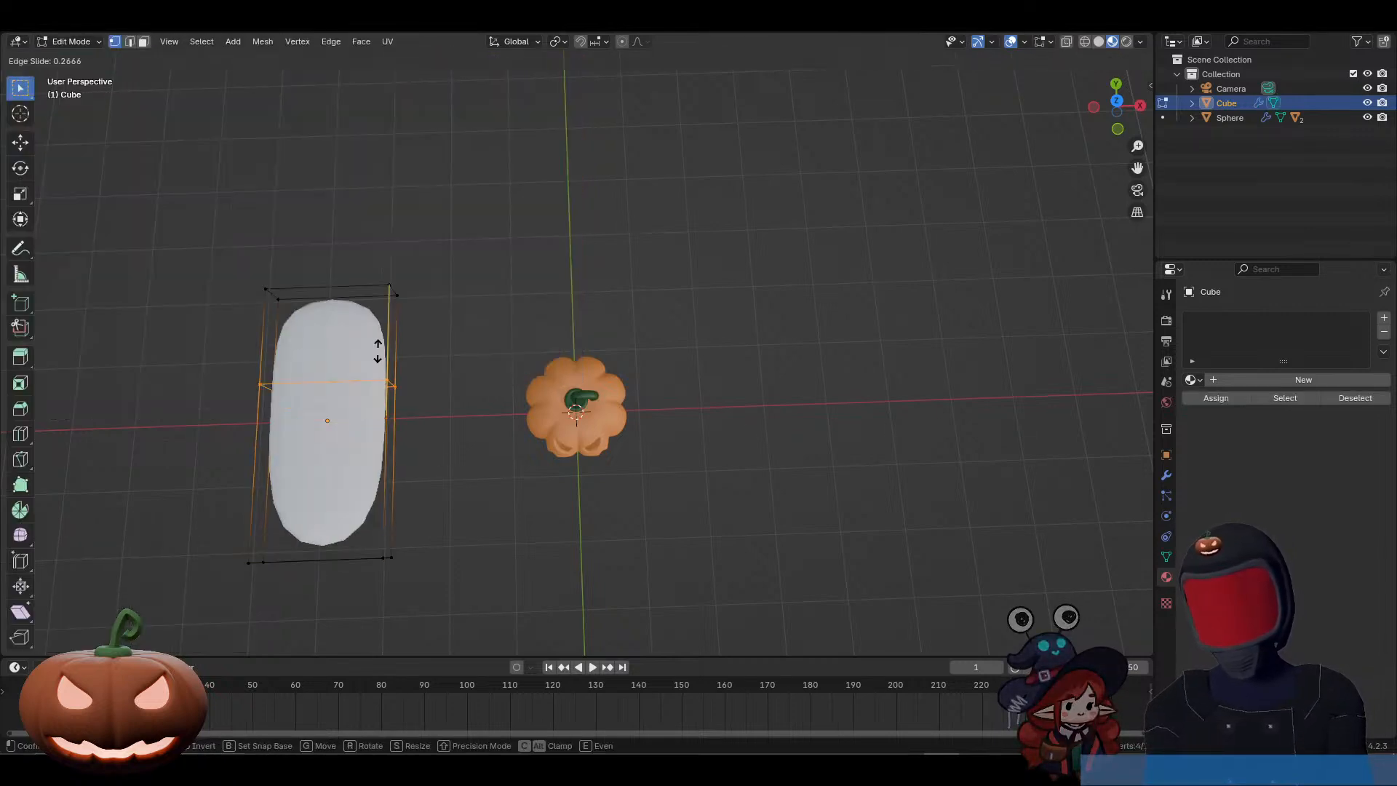
{"action": "left_click", "coordinate": [400, 289]}
{"action": "middle_click_drag", "start_coordinate": [430, 462], "coordinate": [618, 426]}
{"action": "left_click", "coordinate": [243, 375]}
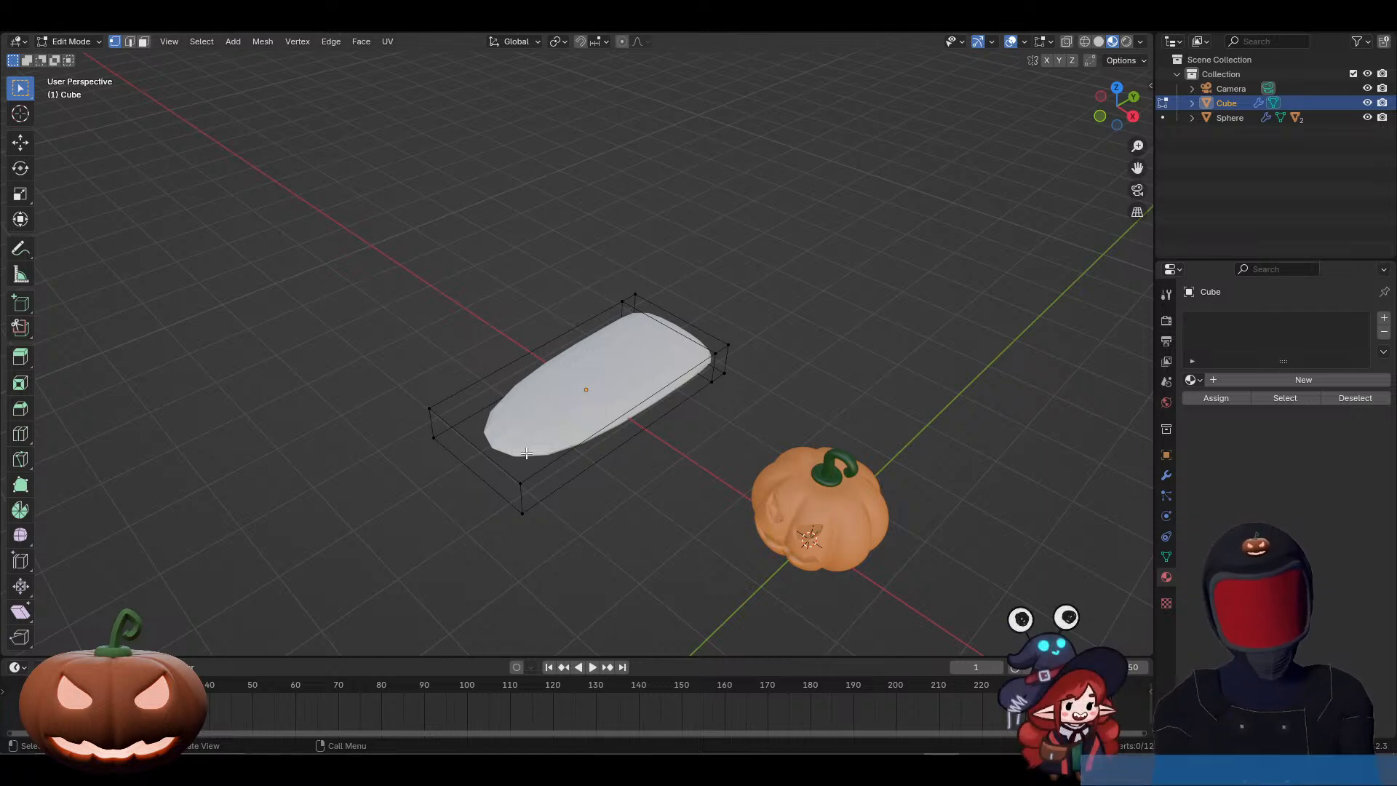
Step: Add a centred crosswise loop cut in the block's long front section and raise it to arch the tongue shape
{"action": "key", "text": "ctrl+r"}
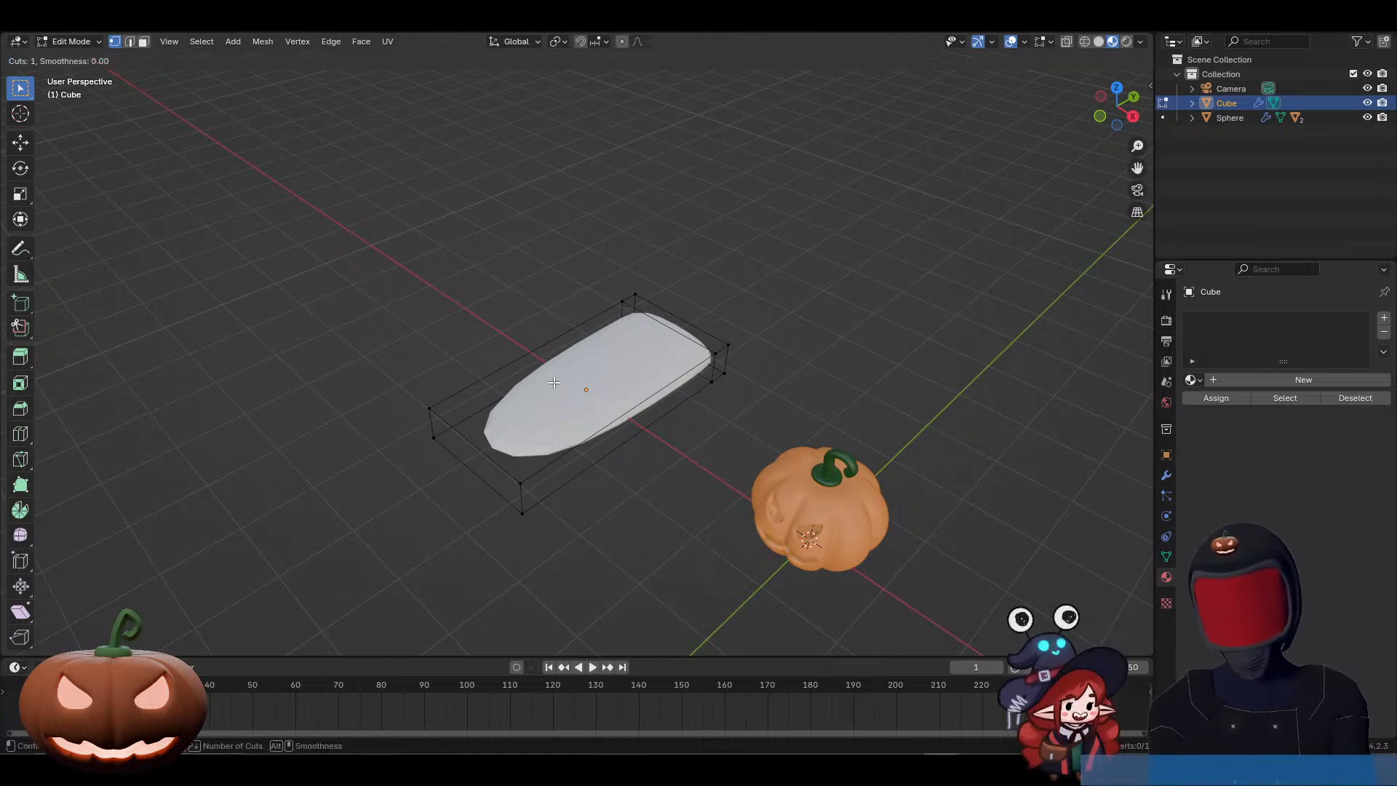
{"action": "left_click", "coordinate": [552, 363]}
{"action": "right_click", "coordinate": [552, 362]}
{"action": "key", "text": "g"}
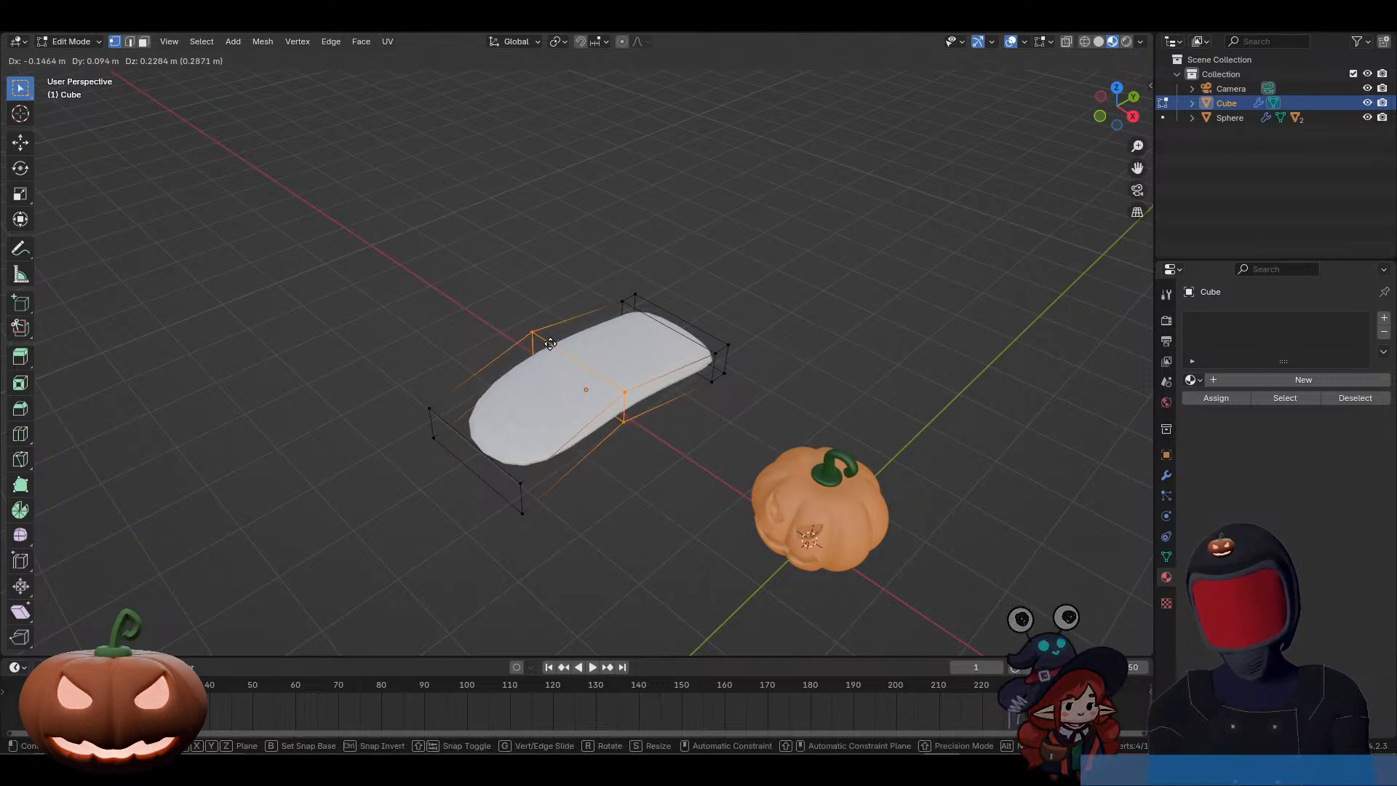
{"action": "left_click", "coordinate": [551, 344]}
Step: Select the front end of the tongue shape and scale it by 0.734 along X to taper the tip
{"action": "left_click_drag", "start_coordinate": [398, 392], "coordinate": [535, 545]}
{"action": "key", "text": "s"}
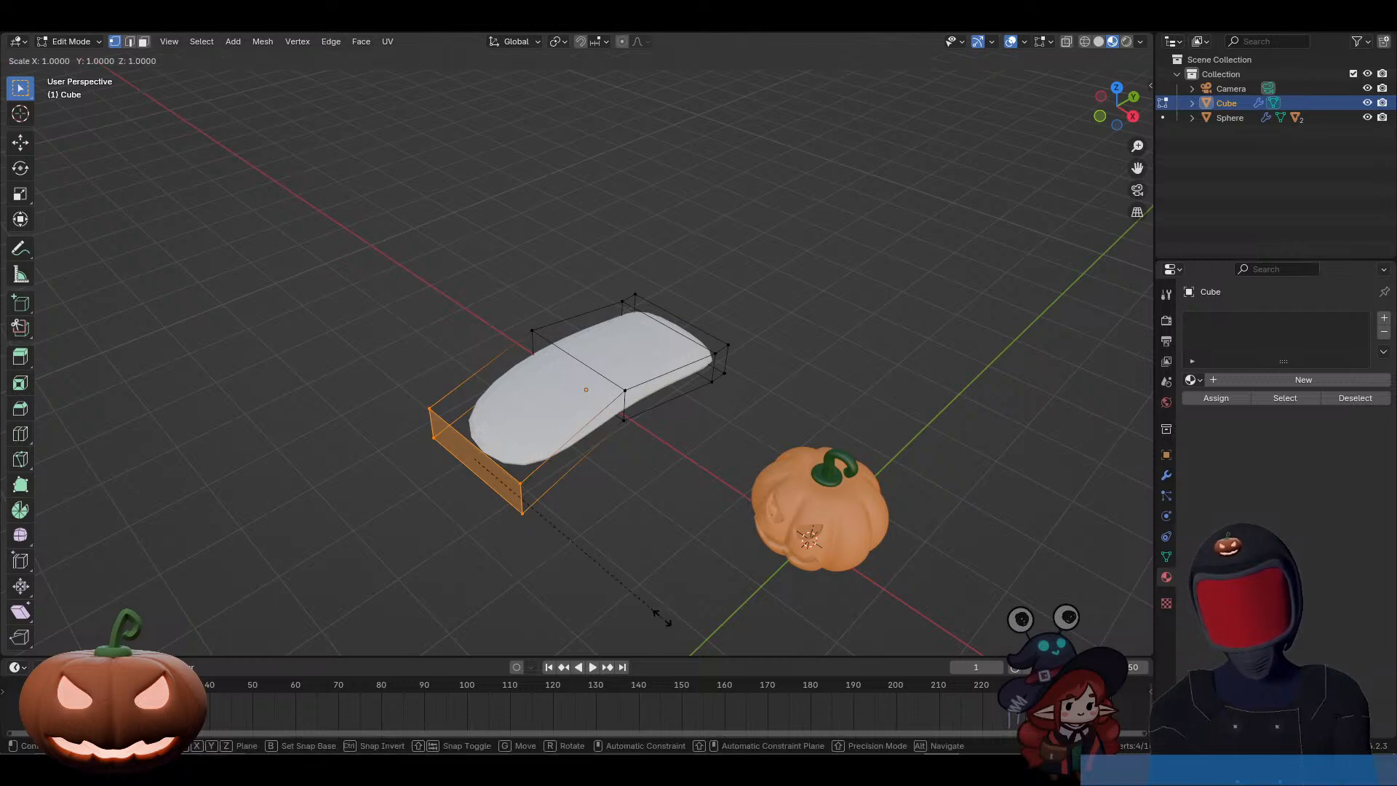
{"action": "key", "text": "x"}
{"action": "left_click", "coordinate": [606, 580]}
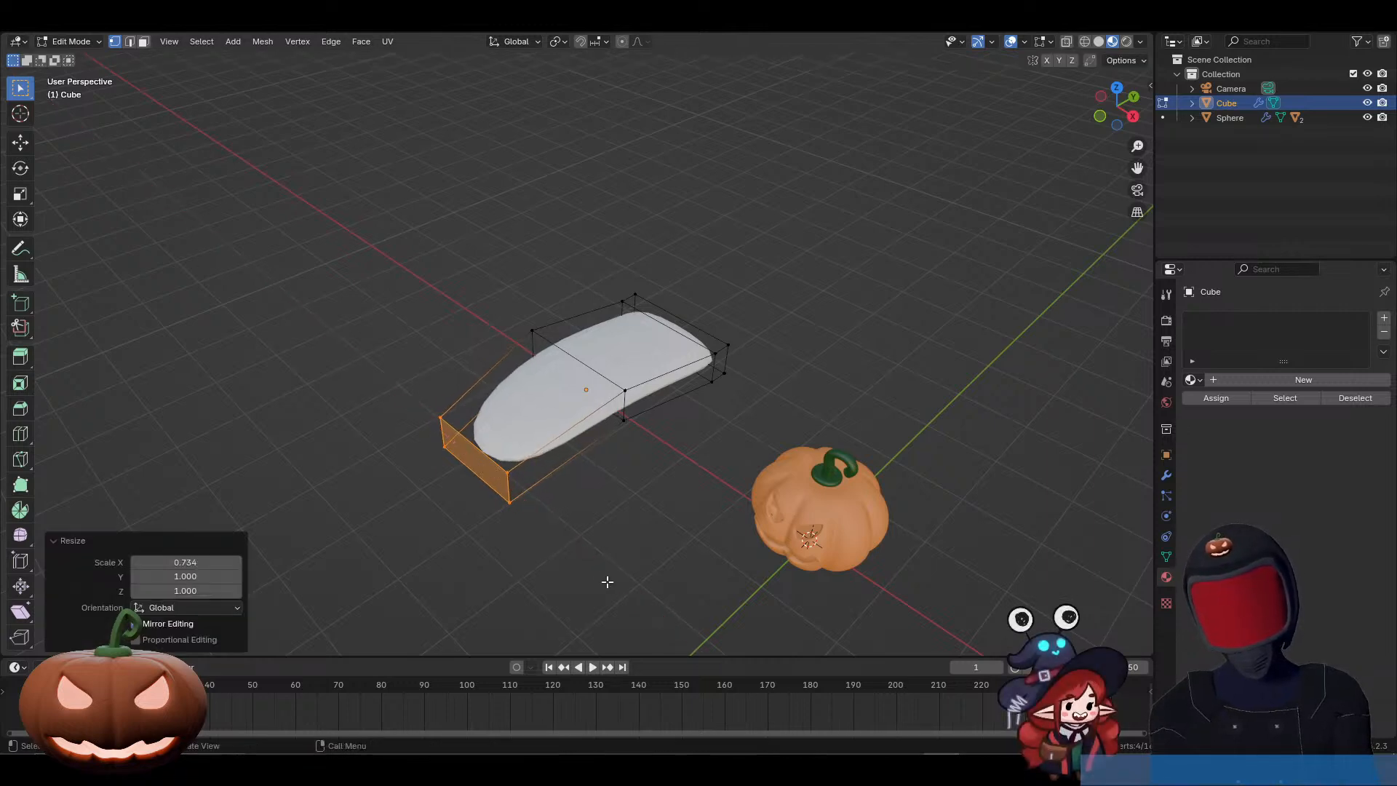
Step: Leave Edit Mode and apply Shade Smooth to the practice tongue shape
{"action": "middle_click_drag", "start_coordinate": [605, 474], "coordinate": [661, 462]}
{"action": "key", "text": "Tab"}
{"action": "right_click", "coordinate": [543, 404]}
{"action": "left_click", "coordinate": [543, 404]}
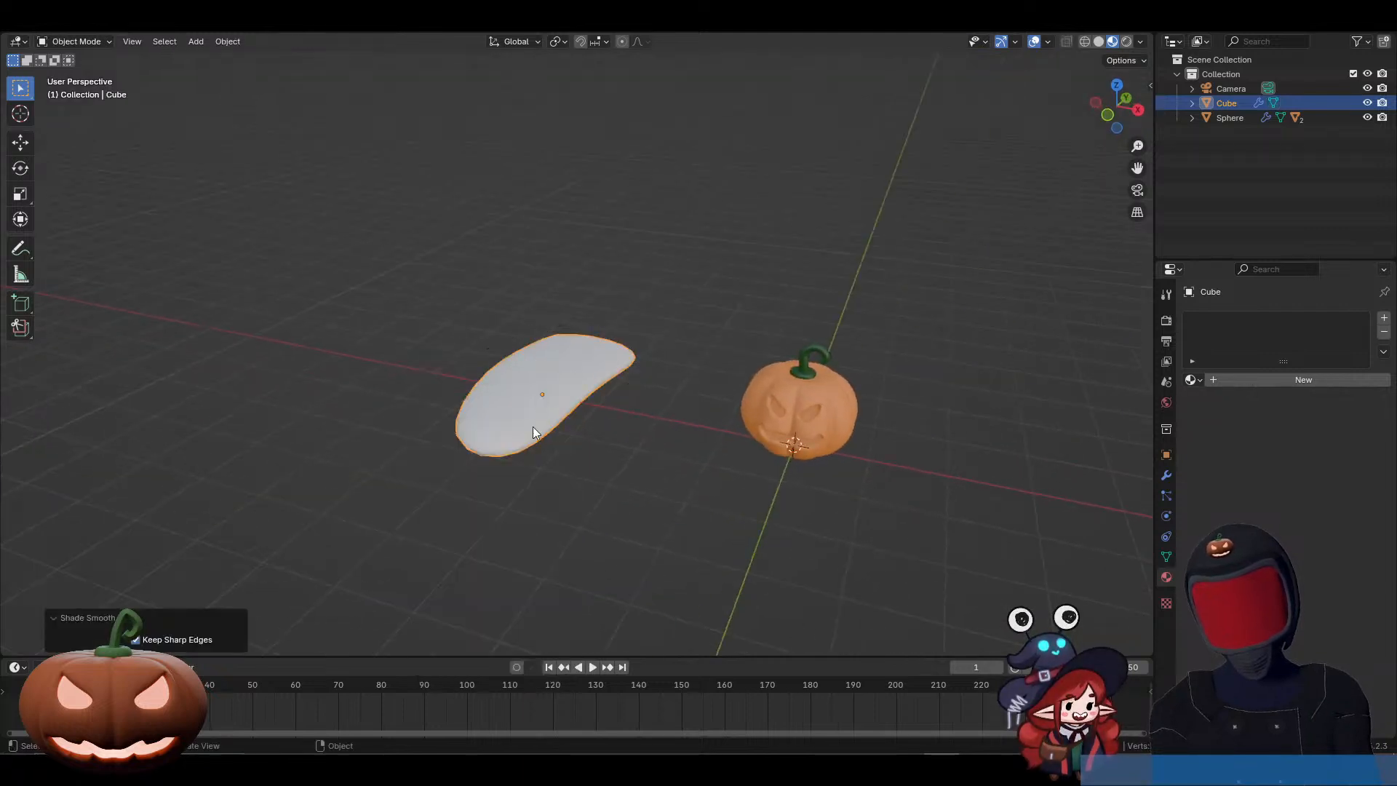
Step: Try moving the practice tongue shape, cancel the move, and delete the object from the scene
{"action": "mouse_move", "coordinate": [533, 426]}
{"action": "middle_mouse_down"}
{"action": "mouse_move", "coordinate": [739, 475]}
{"action": "mouse_move", "coordinate": [861, 447]}
{"action": "mouse_move", "coordinate": [857, 429]}
{"action": "mouse_move", "coordinate": [764, 408]}
{"action": "mouse_move", "coordinate": [683, 446]}
{"action": "middle_mouse_up"}
{"action": "key", "text": "g"}
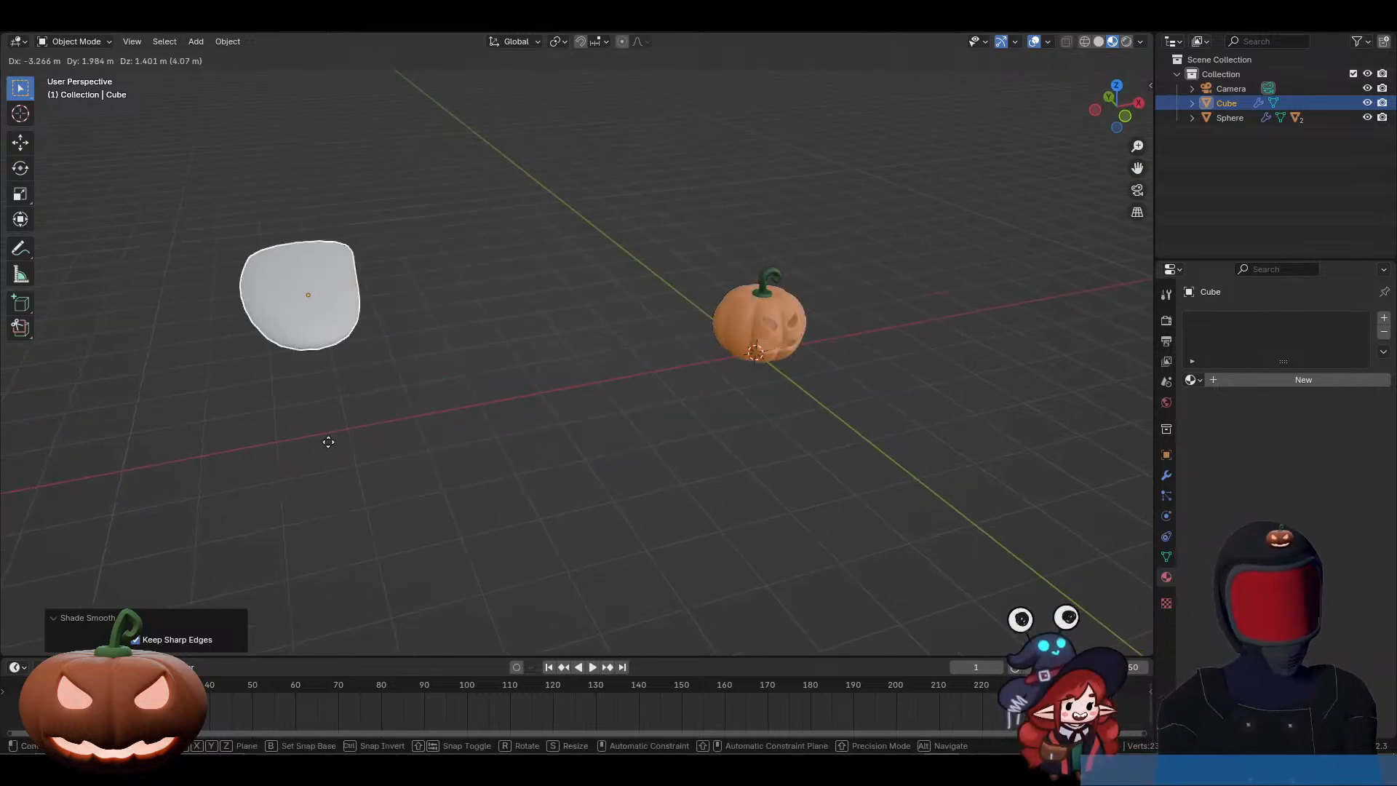
{"action": "right_click", "coordinate": [406, 443]}
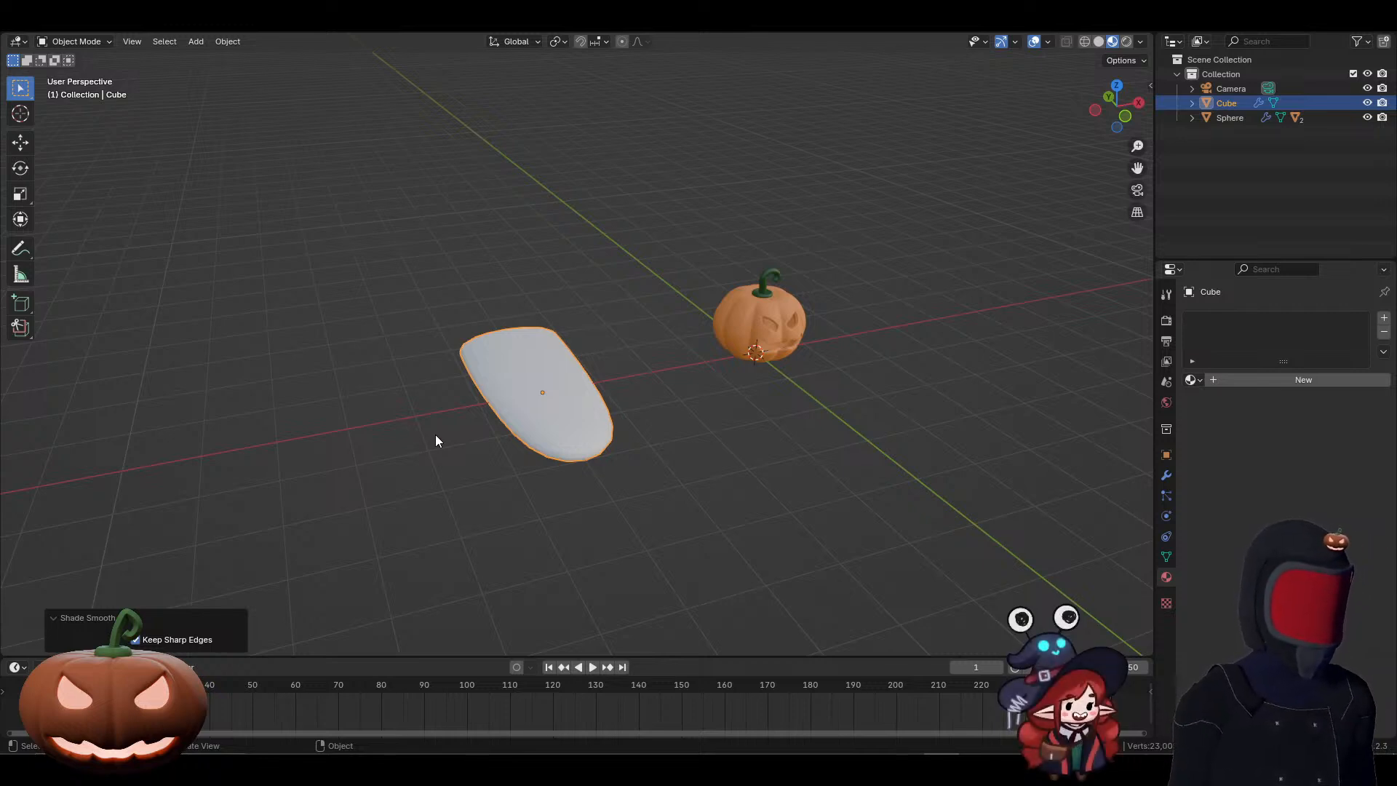
{"action": "key", "text": "x"}
{"action": "left_click", "coordinate": [534, 377]}
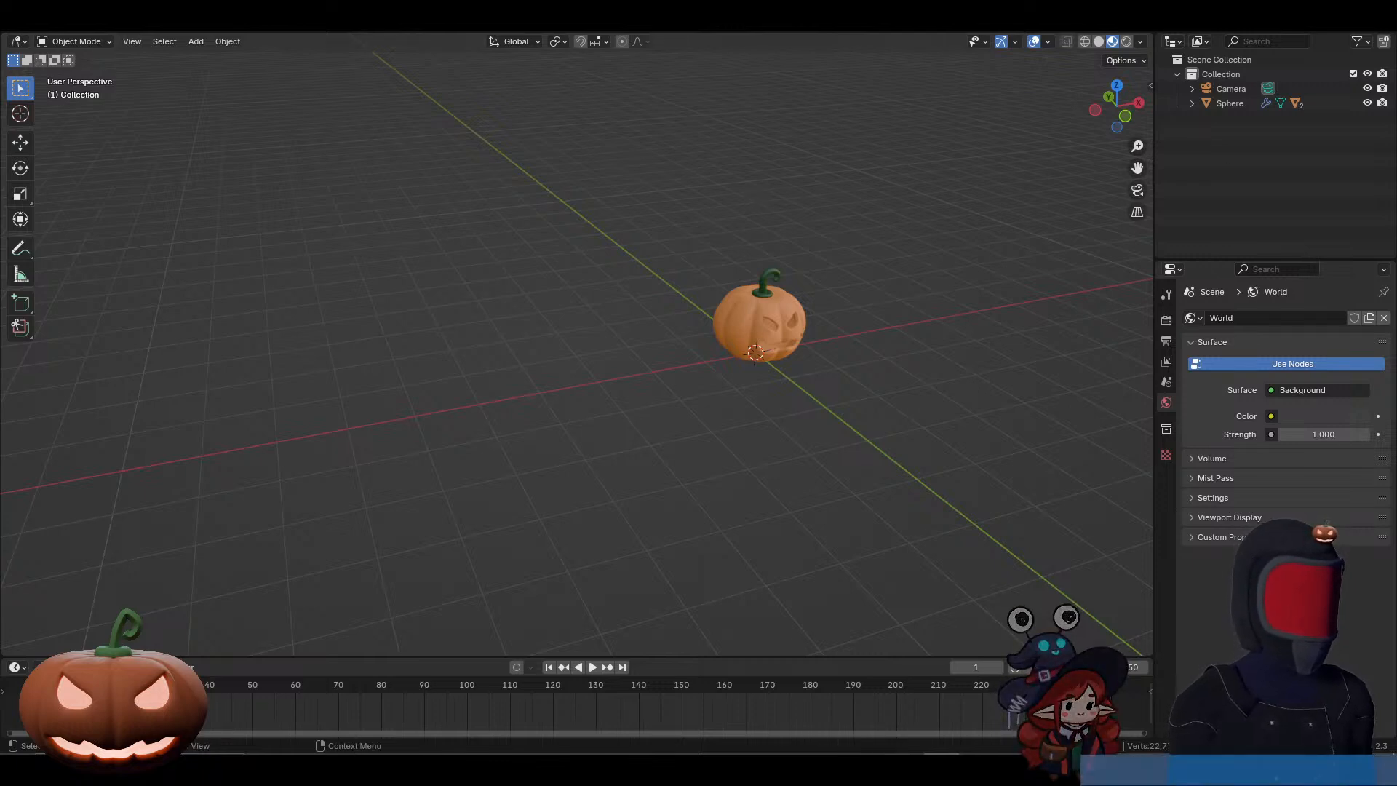
Step: Bring the Discord window with the shared Blender screen back into view and maximize it
{"action": "left_click_drag", "start_coordinate": [1396, 88], "coordinate": [612, 154]}
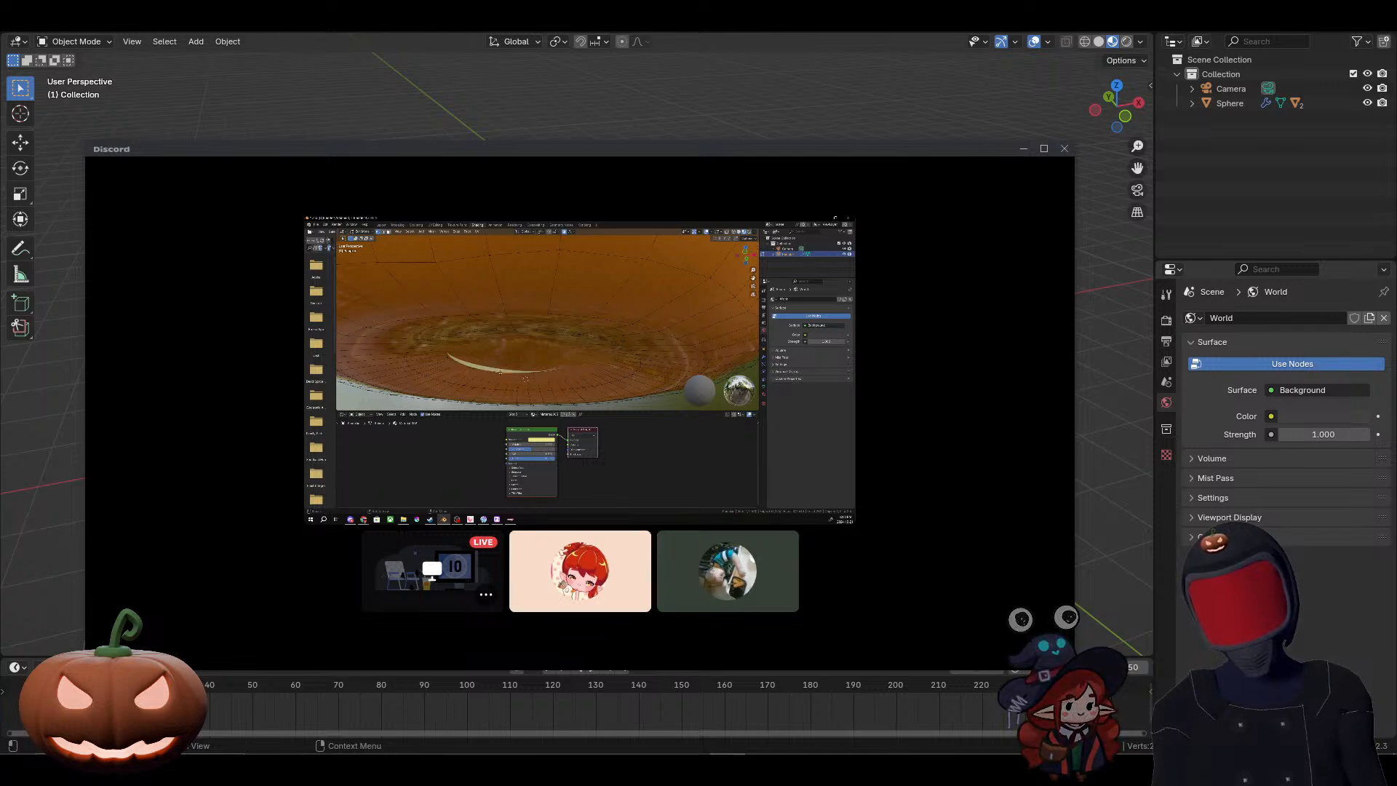
{"action": "left_click", "coordinate": [1044, 148]}
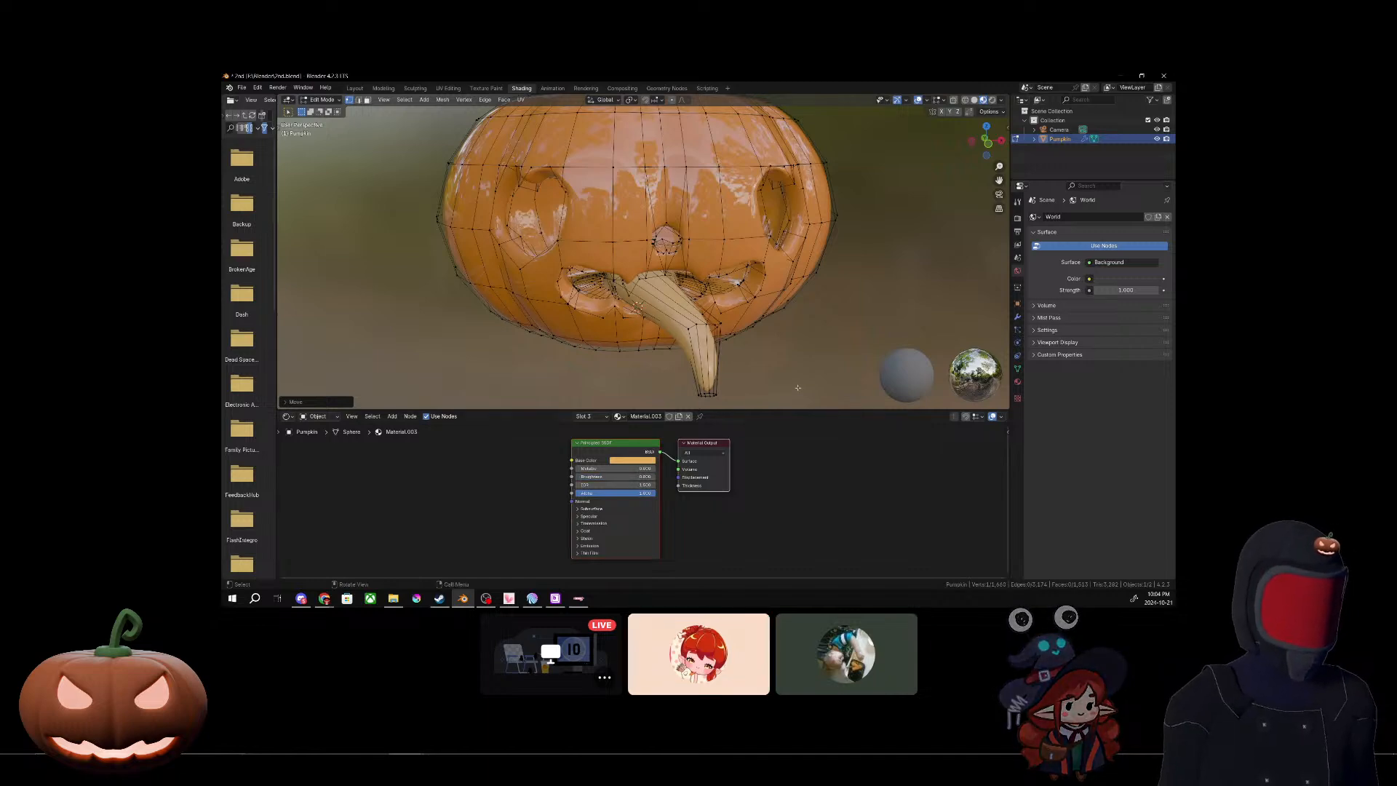
Step: Change the tongue material's Base Color to a deeper, more saturated orange on the shared pumpkin model
{"action": "middle_click_drag", "start_coordinate": [781, 343], "coordinate": [782, 311]}
{"action": "scroll", "coordinate": [767, 353], "scroll_direction": "down", "scroll_amount": 3}
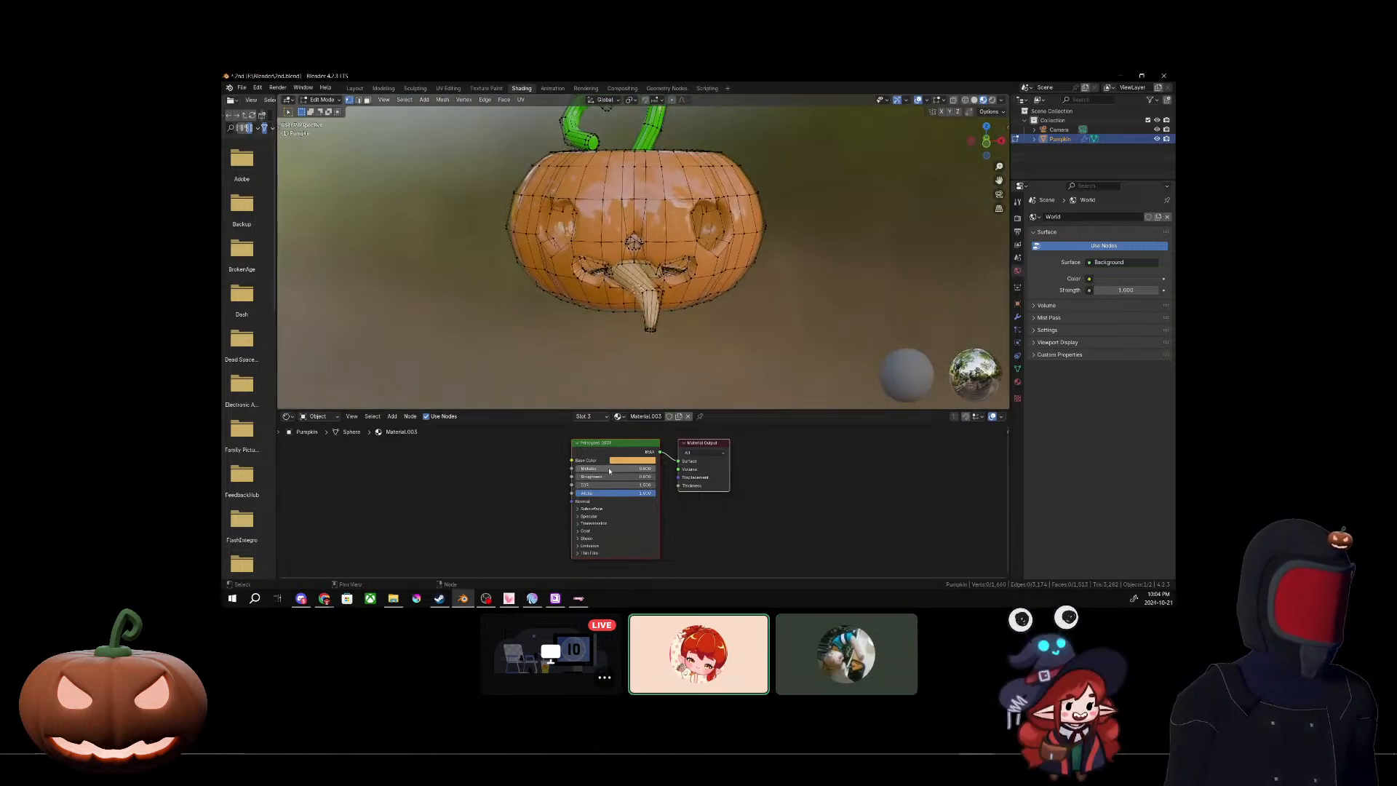
{"action": "left_click", "coordinate": [632, 460]}
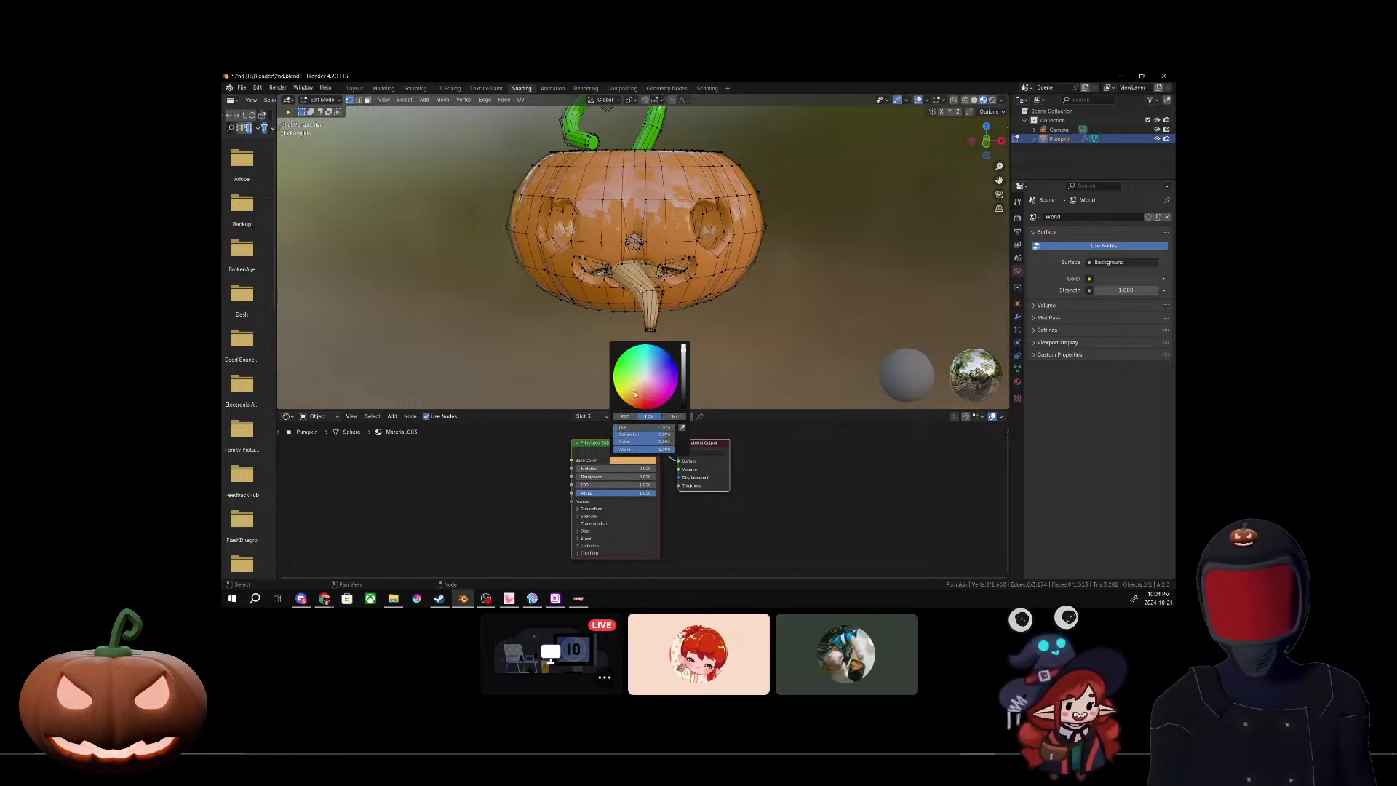
{"action": "mouse_move", "coordinate": [636, 391]}
{"action": "left_mouse_down"}
{"action": "mouse_move", "coordinate": [652, 391]}
{"action": "mouse_move", "coordinate": [636, 396]}
{"action": "left_mouse_up"}
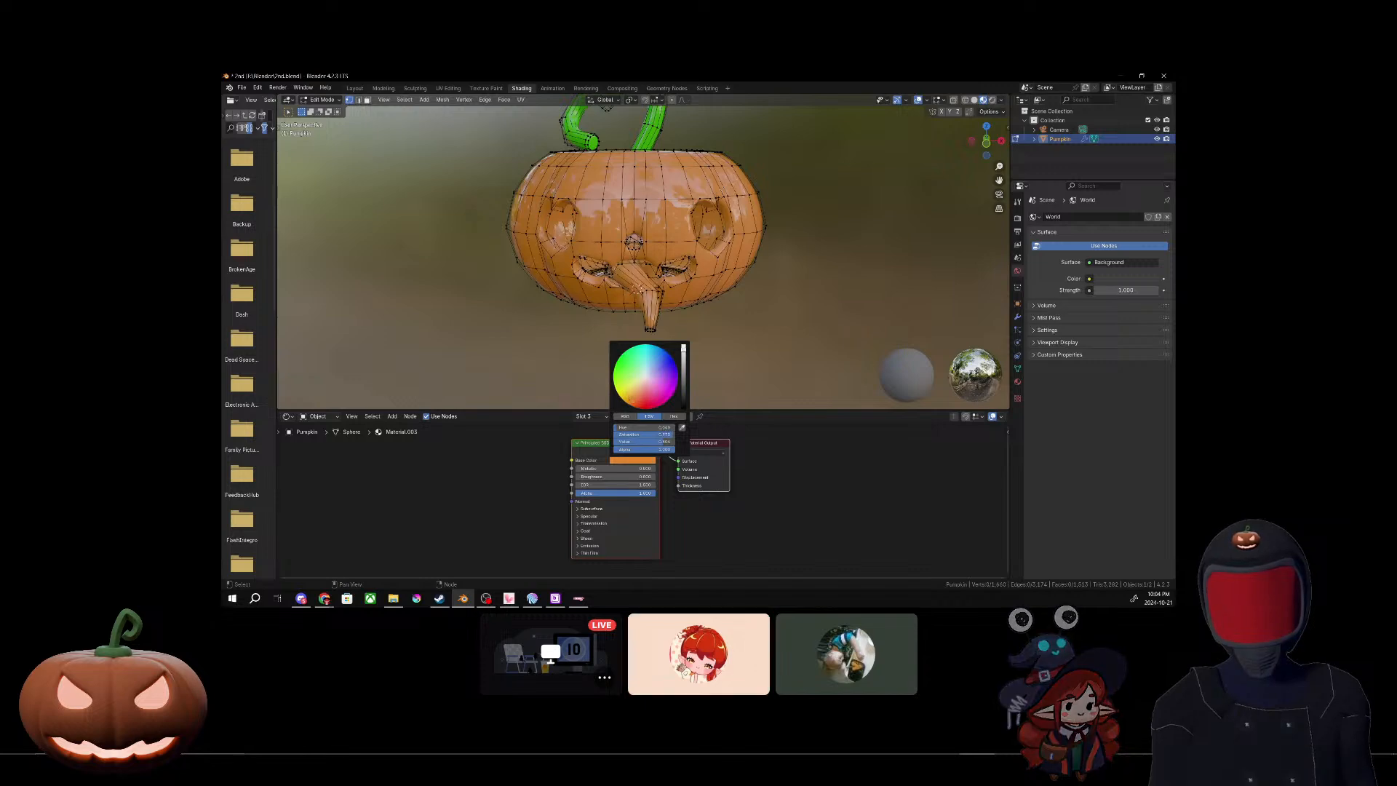
{"action": "middle_click_drag", "start_coordinate": [828, 332], "coordinate": [812, 342]}
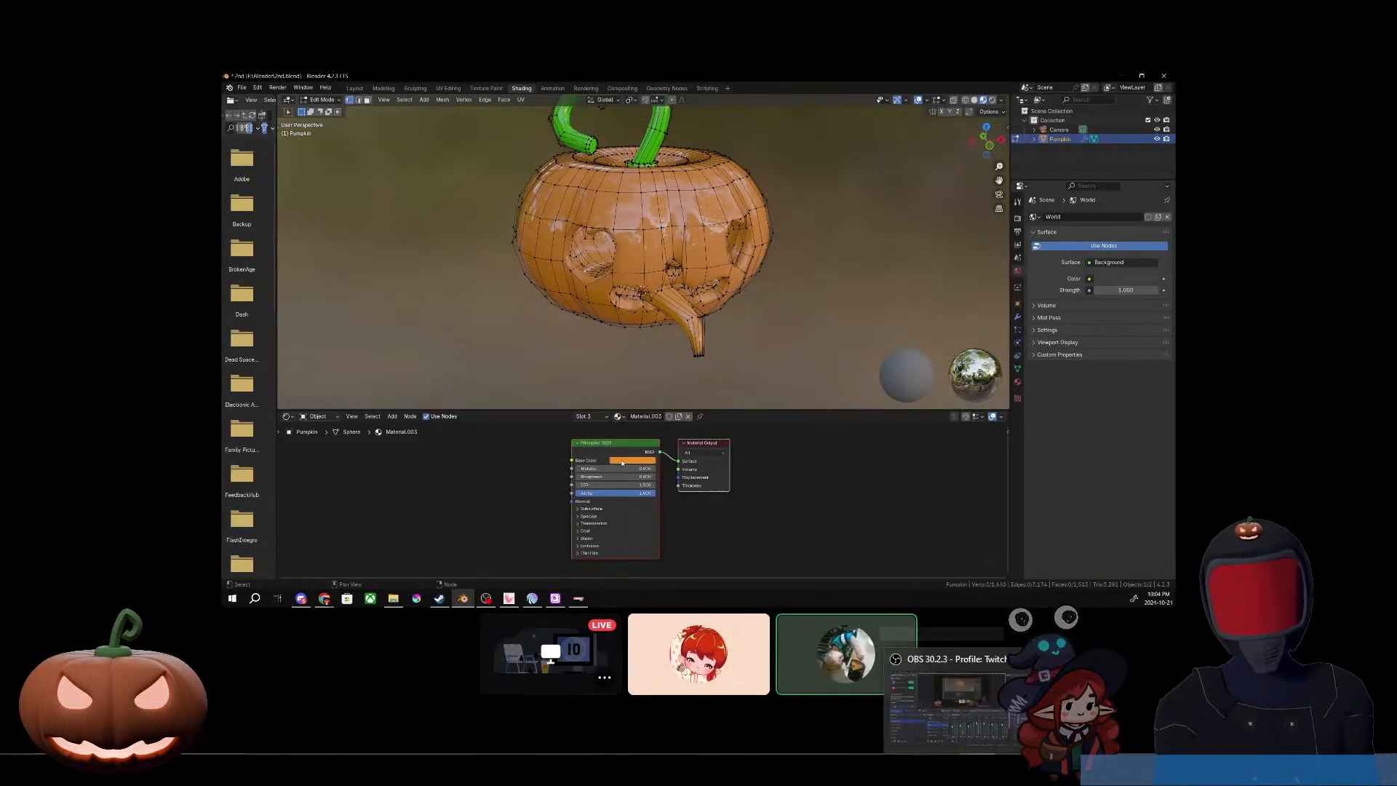
{"action": "left_click", "coordinate": [622, 463]}
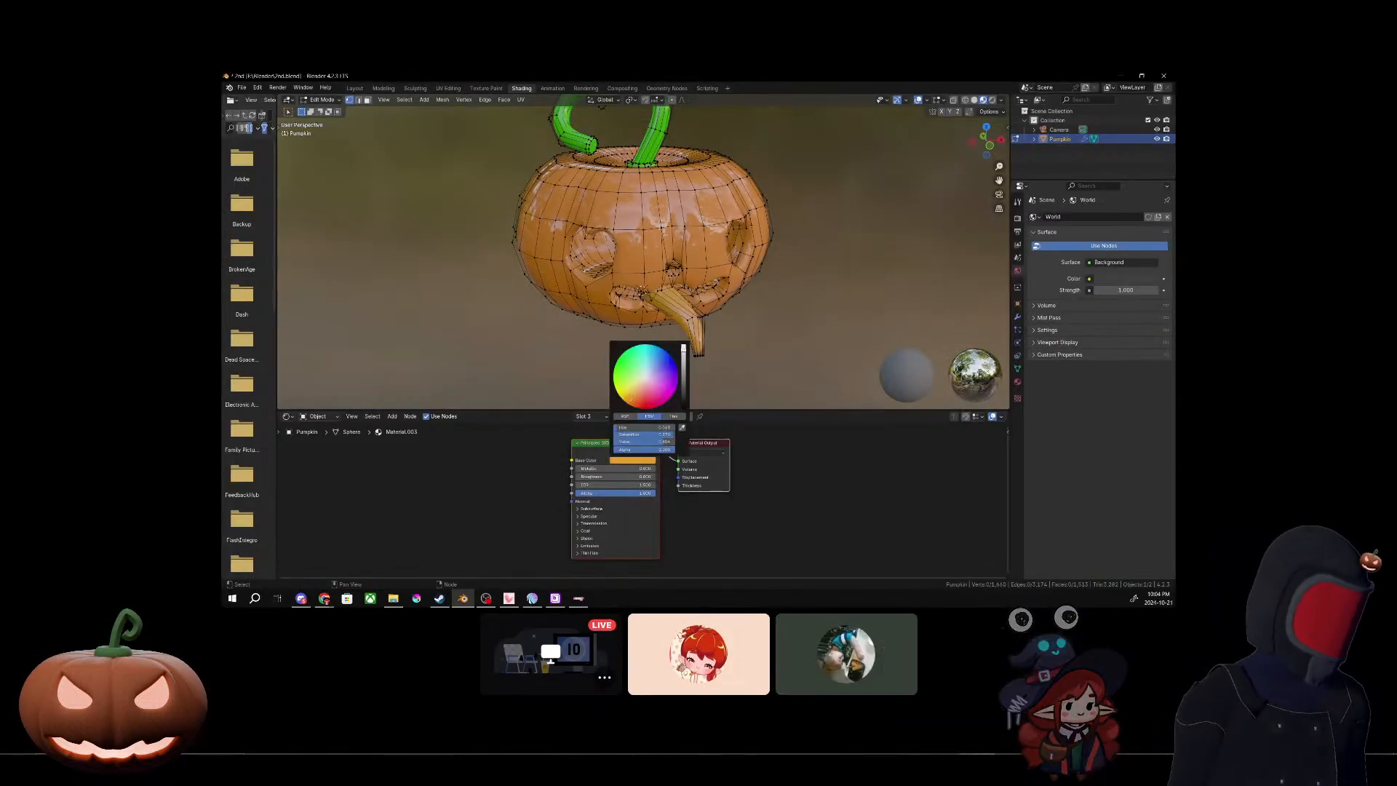
{"action": "middle_click_drag", "start_coordinate": [802, 345], "coordinate": [752, 308]}
{"action": "scroll", "coordinate": [786, 337], "scroll_direction": "down", "scroll_amount": 5}
{"action": "scroll", "coordinate": [670, 312], "scroll_direction": "up", "scroll_amount": 5}
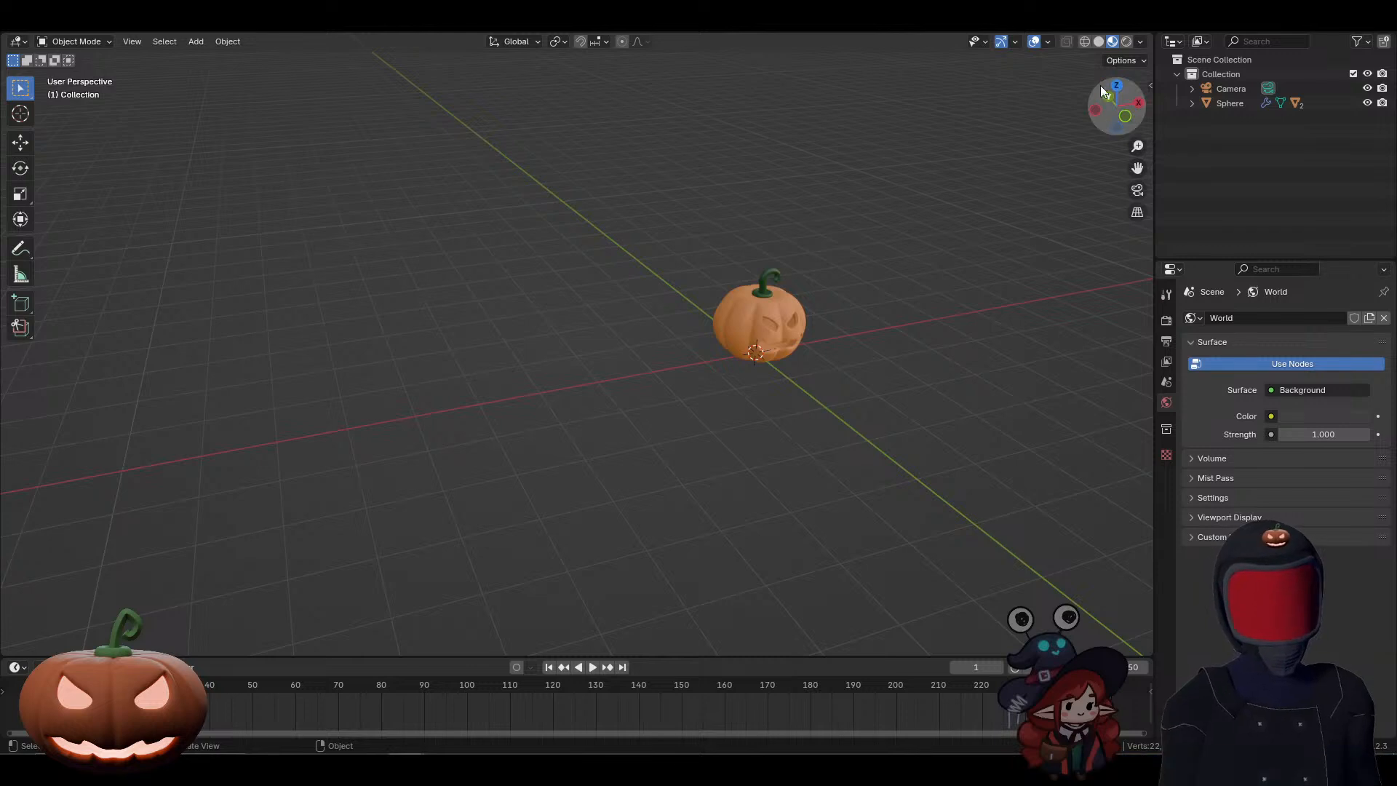
Step: Switch to the Shading workspace and display its 3D viewport in Rendered shading
{"action": "left_click", "coordinate": [1125, 41]}
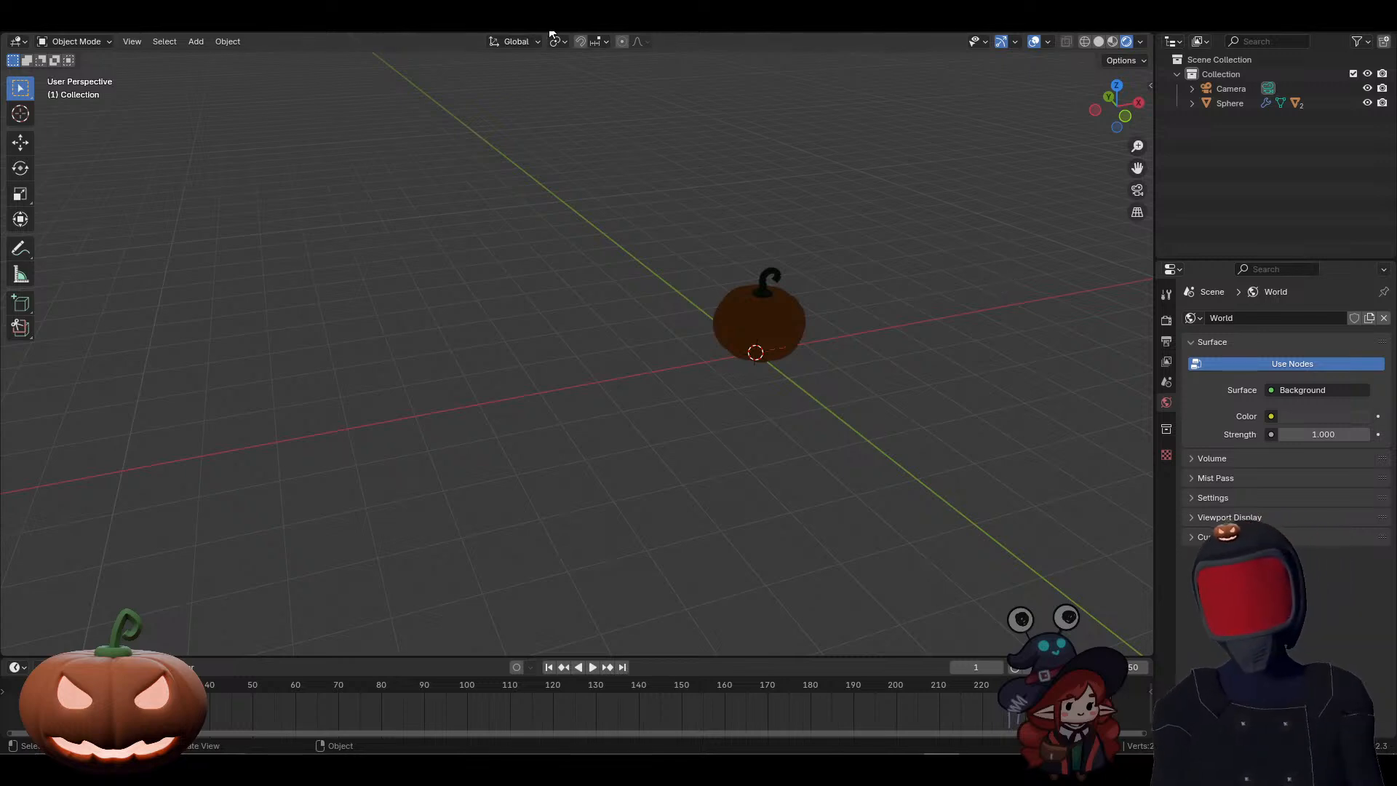
{"action": "left_click", "coordinate": [481, 26]}
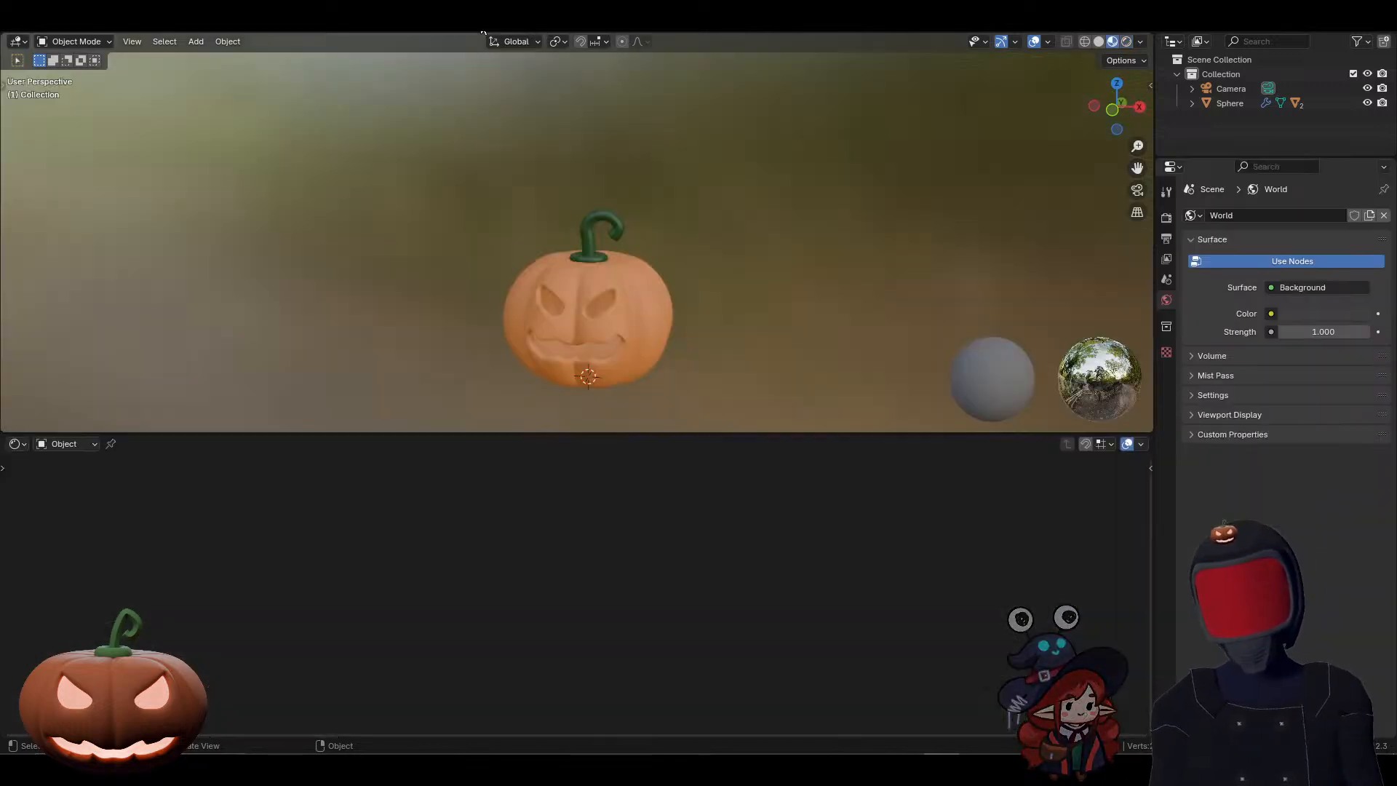
{"action": "left_click", "coordinate": [1124, 45]}
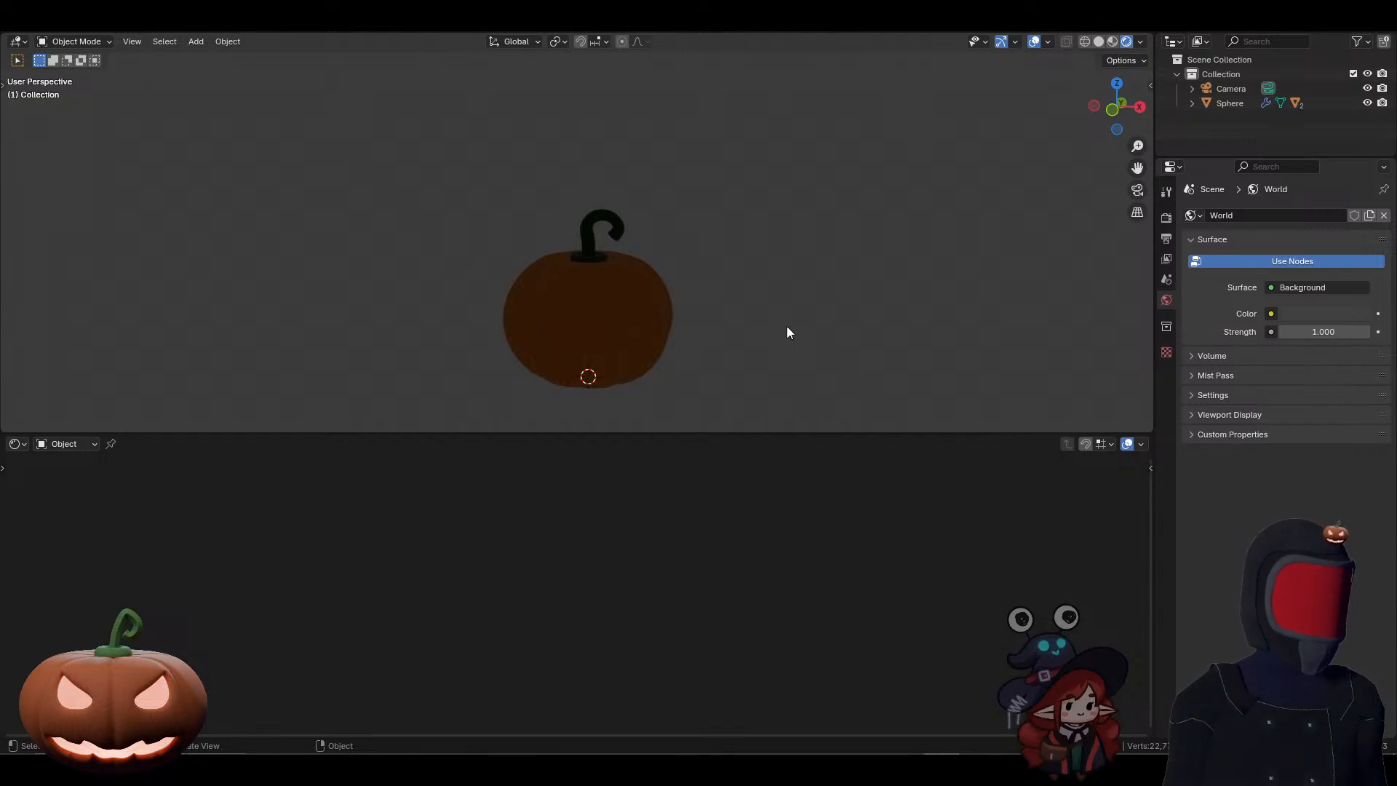
Step: Add a point light to the scene at the base of the pumpkin
{"action": "key", "text": "shift+a"}
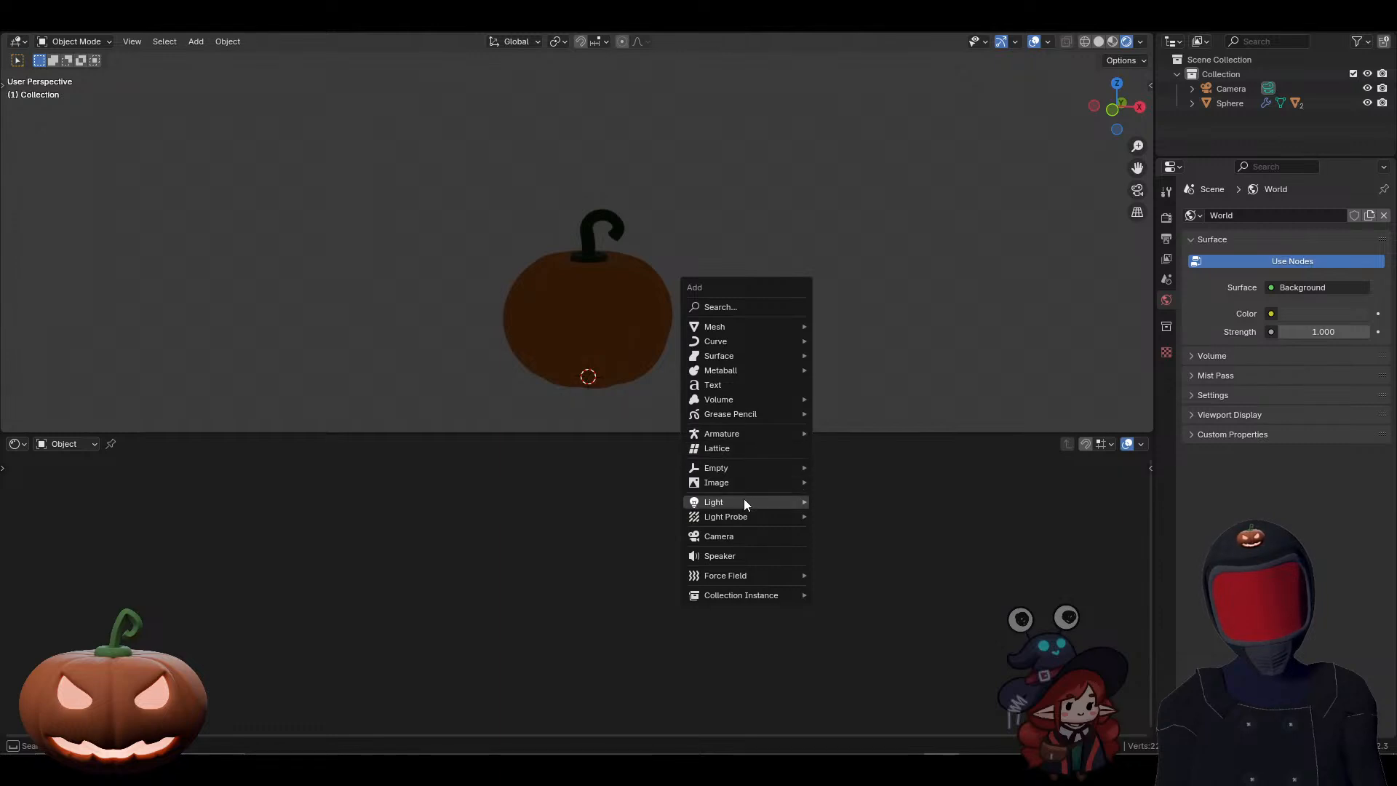
{"action": "mouse_move", "coordinate": [744, 502]}
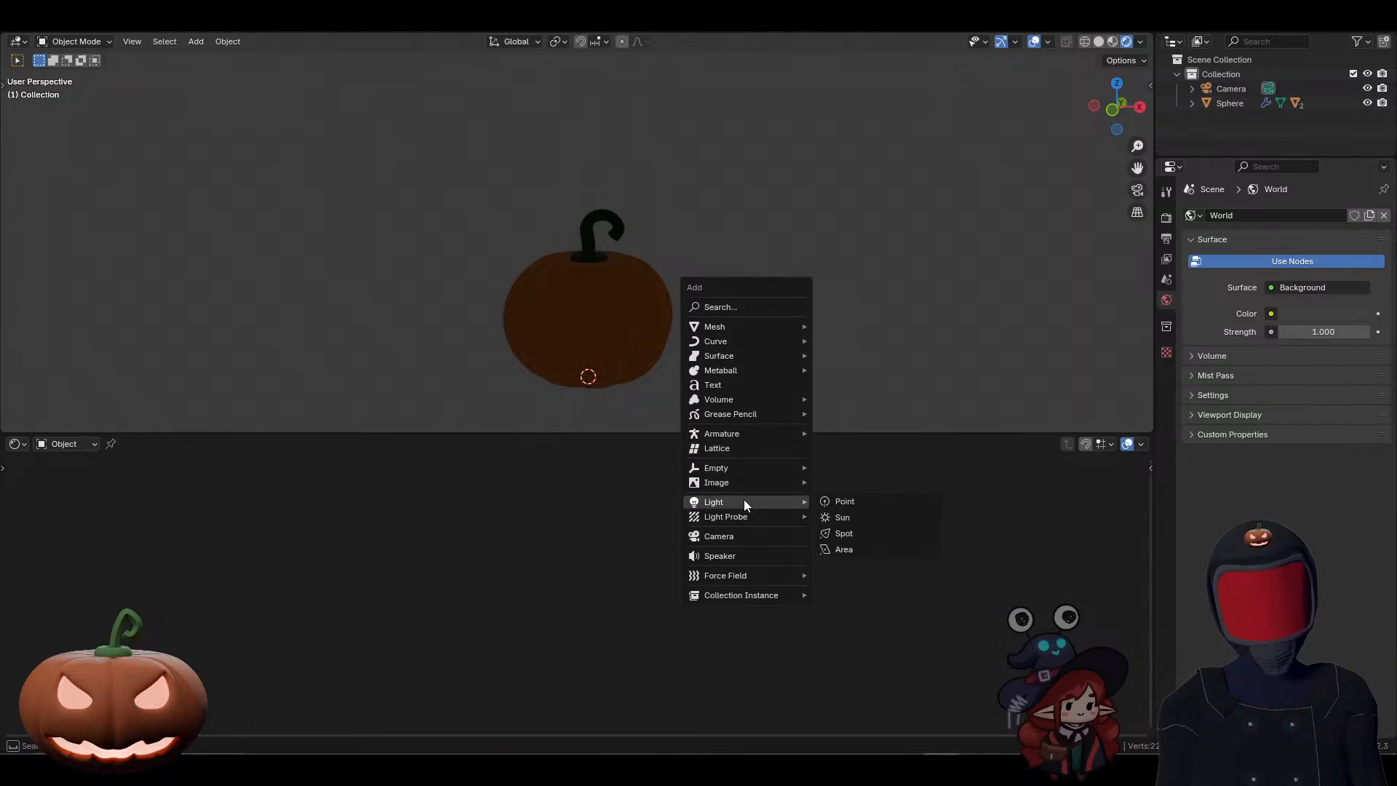
{"action": "left_click", "coordinate": [845, 502]}
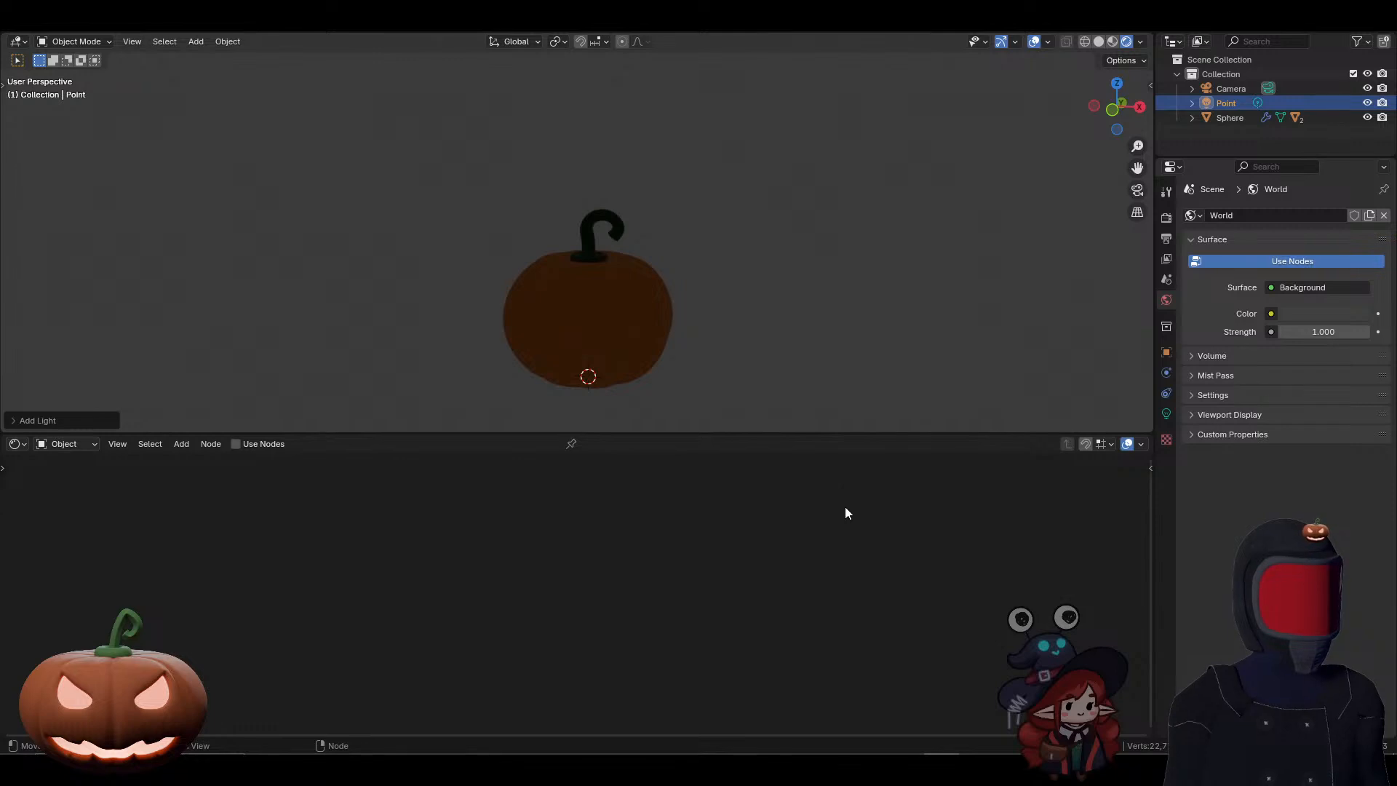
{"action": "right_click", "coordinate": [818, 395]}
{"action": "left_click", "coordinate": [568, 370]}
{"action": "middle_click_drag", "start_coordinate": [570, 391], "coordinate": [480, 373]}
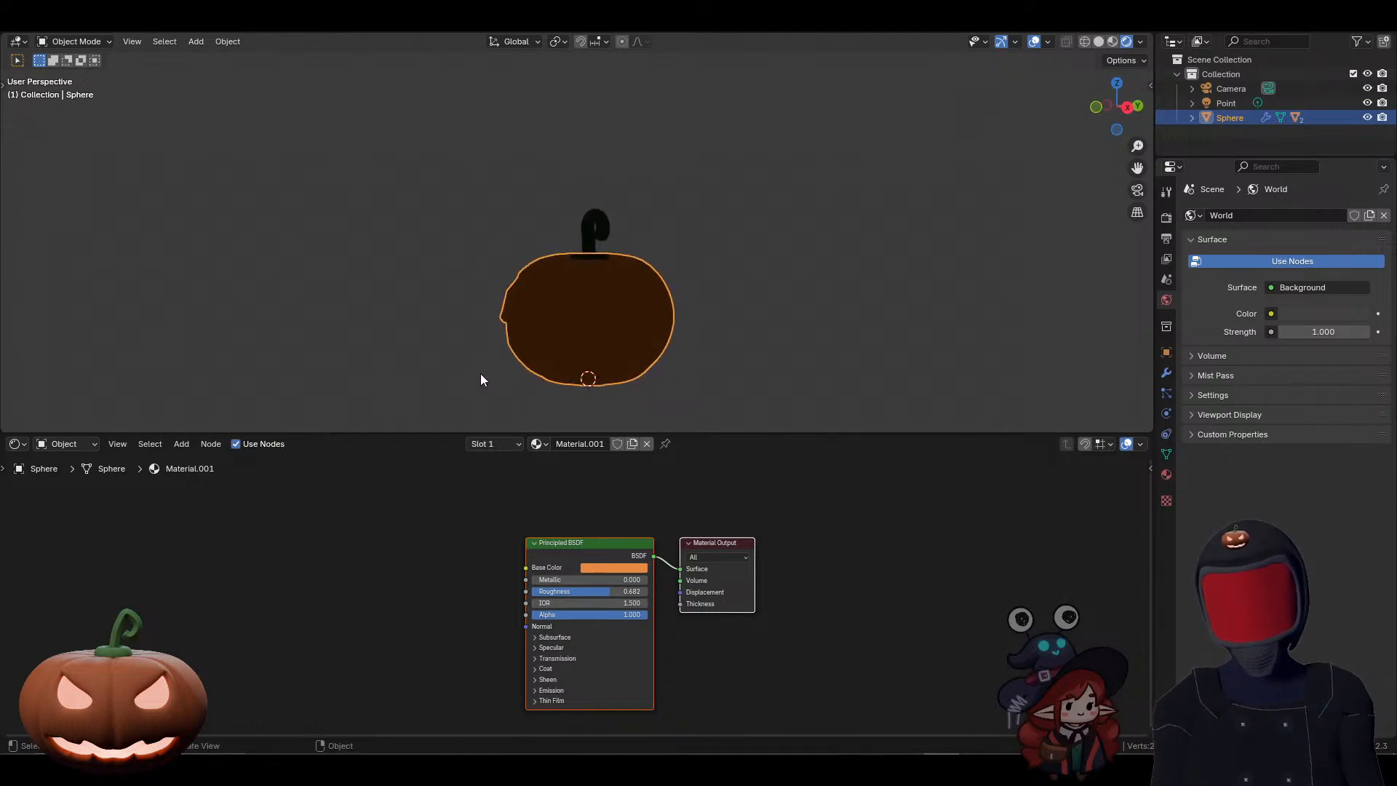
{"action": "key", "text": "KP_1"}
{"action": "key", "text": "g"}
{"action": "key", "text": "z"}
{"action": "right_click", "coordinate": [480, 369]}
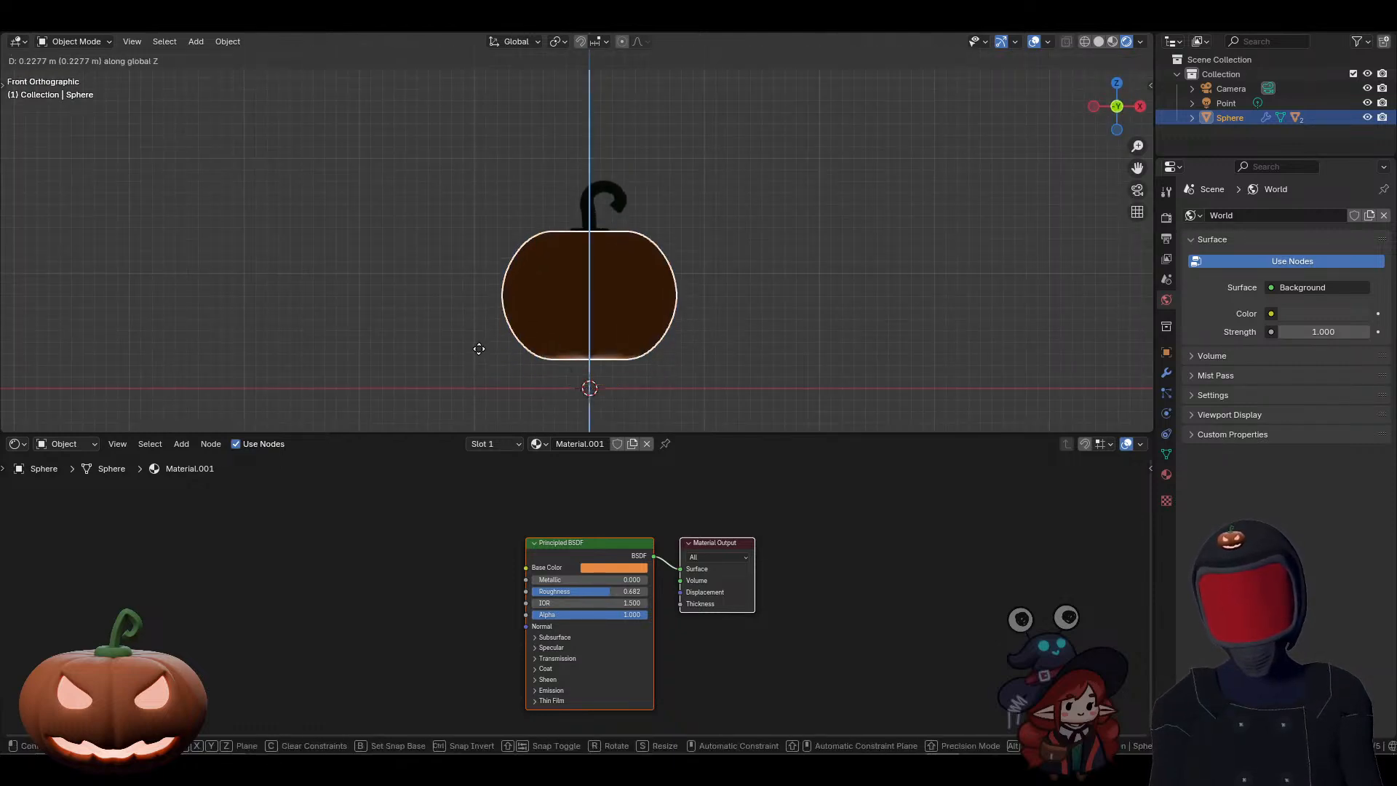
Step: Select the point light and move it up about 0.54 m along Z to sit inside the pumpkin
{"action": "left_click", "coordinate": [1230, 103]}
{"action": "key", "text": "g"}
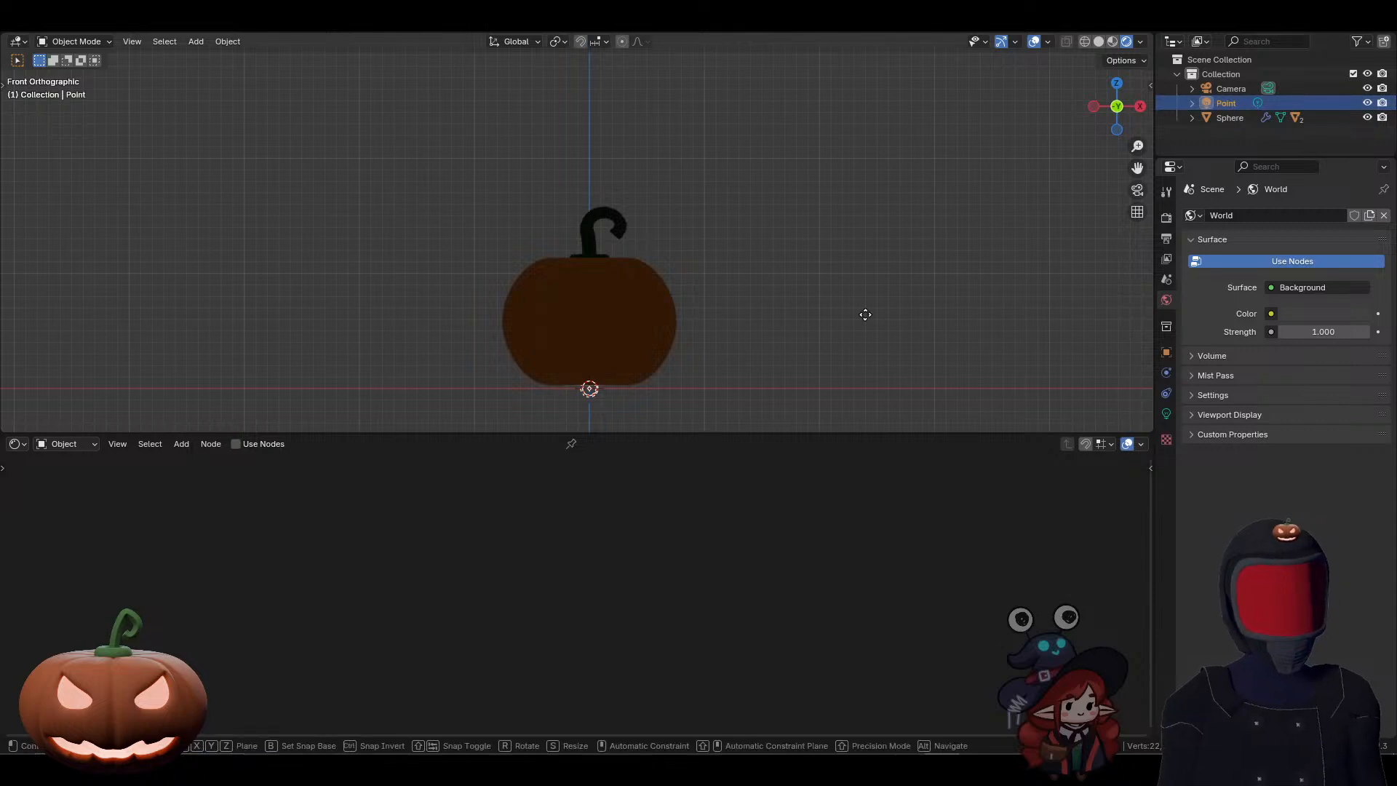
{"action": "key", "text": "z"}
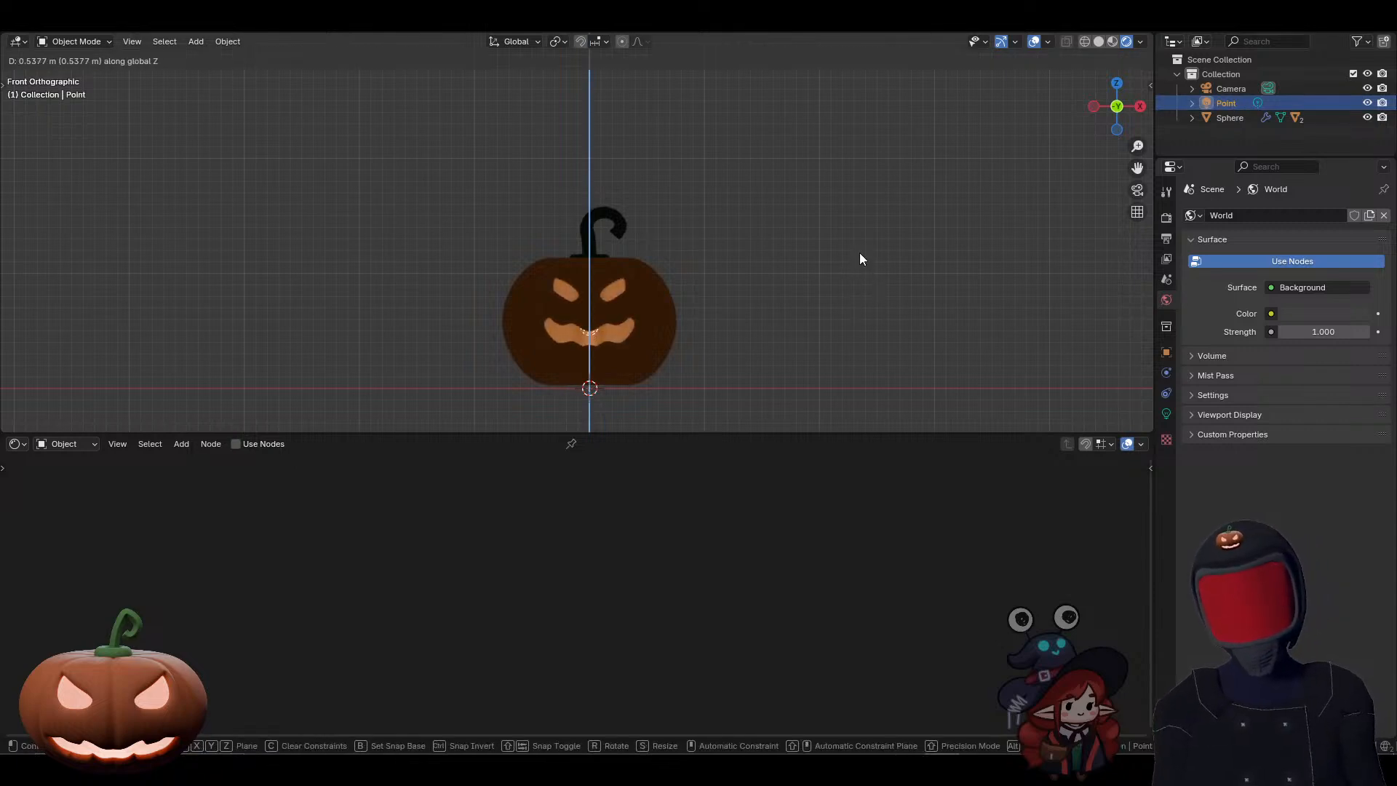
{"action": "left_click", "coordinate": [861, 259]}
{"action": "middle_click_drag", "start_coordinate": [798, 236], "coordinate": [801, 257]}
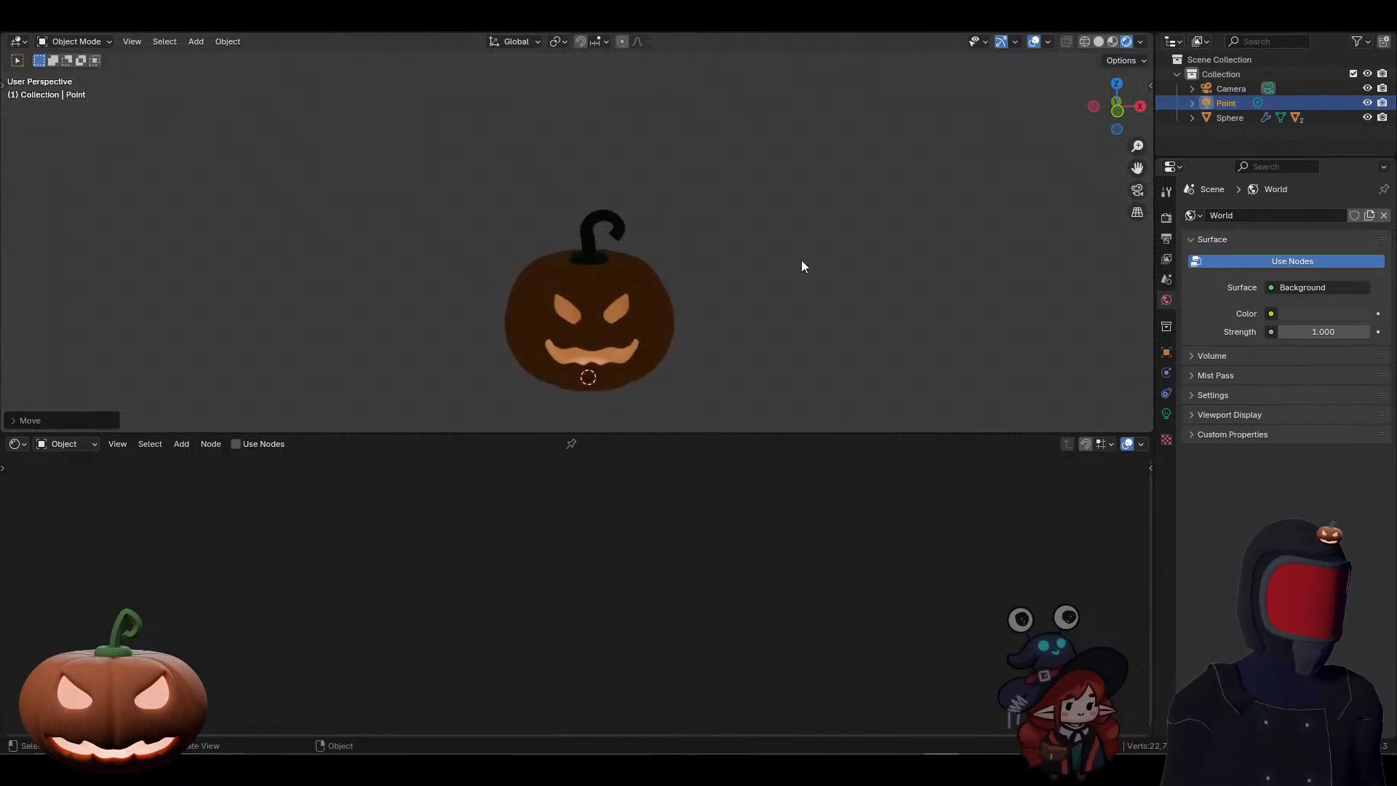
{"action": "scroll", "coordinate": [783, 302], "scroll_direction": "up", "scroll_amount": 3}
{"action": "middle_click_drag", "start_coordinate": [768, 350], "coordinate": [749, 182], "text": "shift"}
{"action": "scroll", "coordinate": [749, 182], "scroll_direction": "up", "scroll_amount": 1}
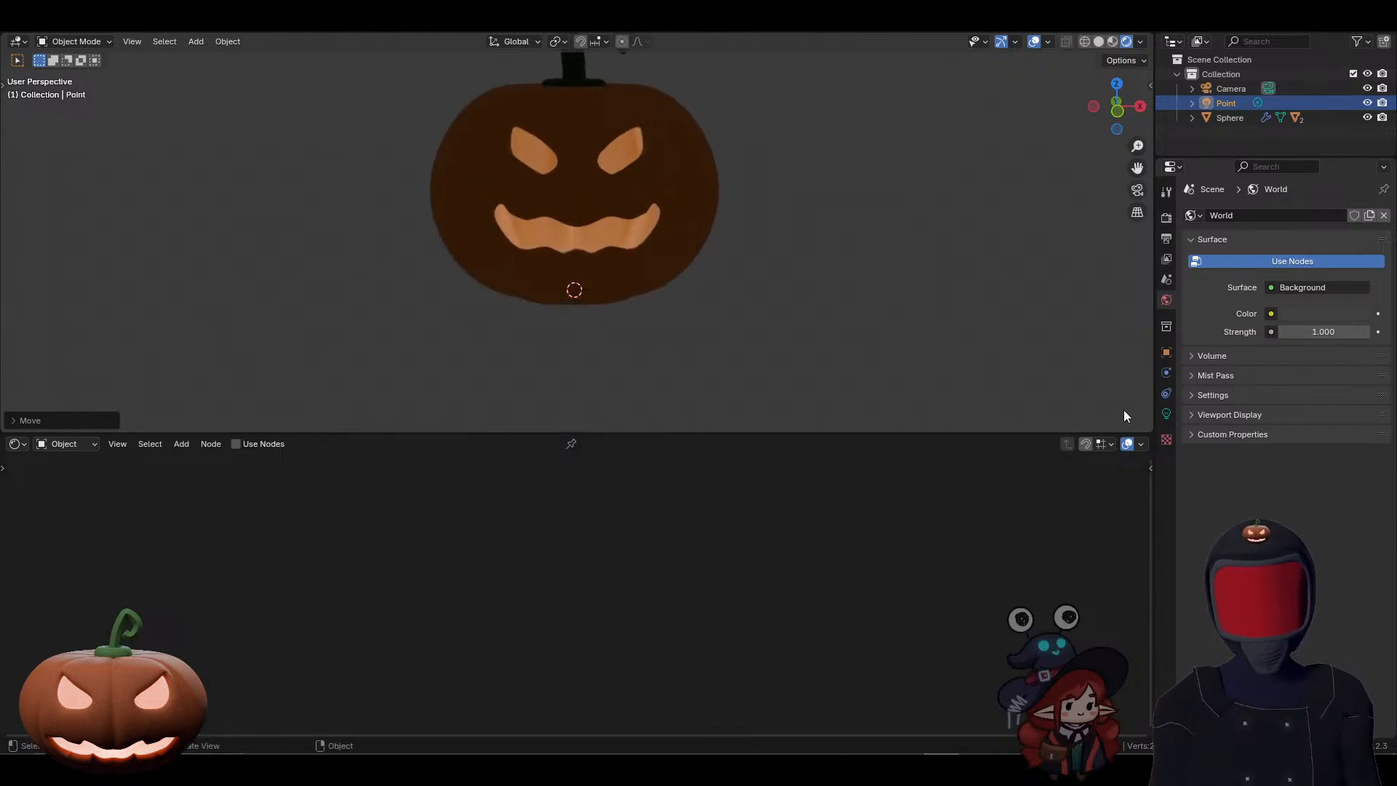
Step: Try the point light's power at 500 W and settle on 230 W
{"action": "left_click", "coordinate": [1166, 413]}
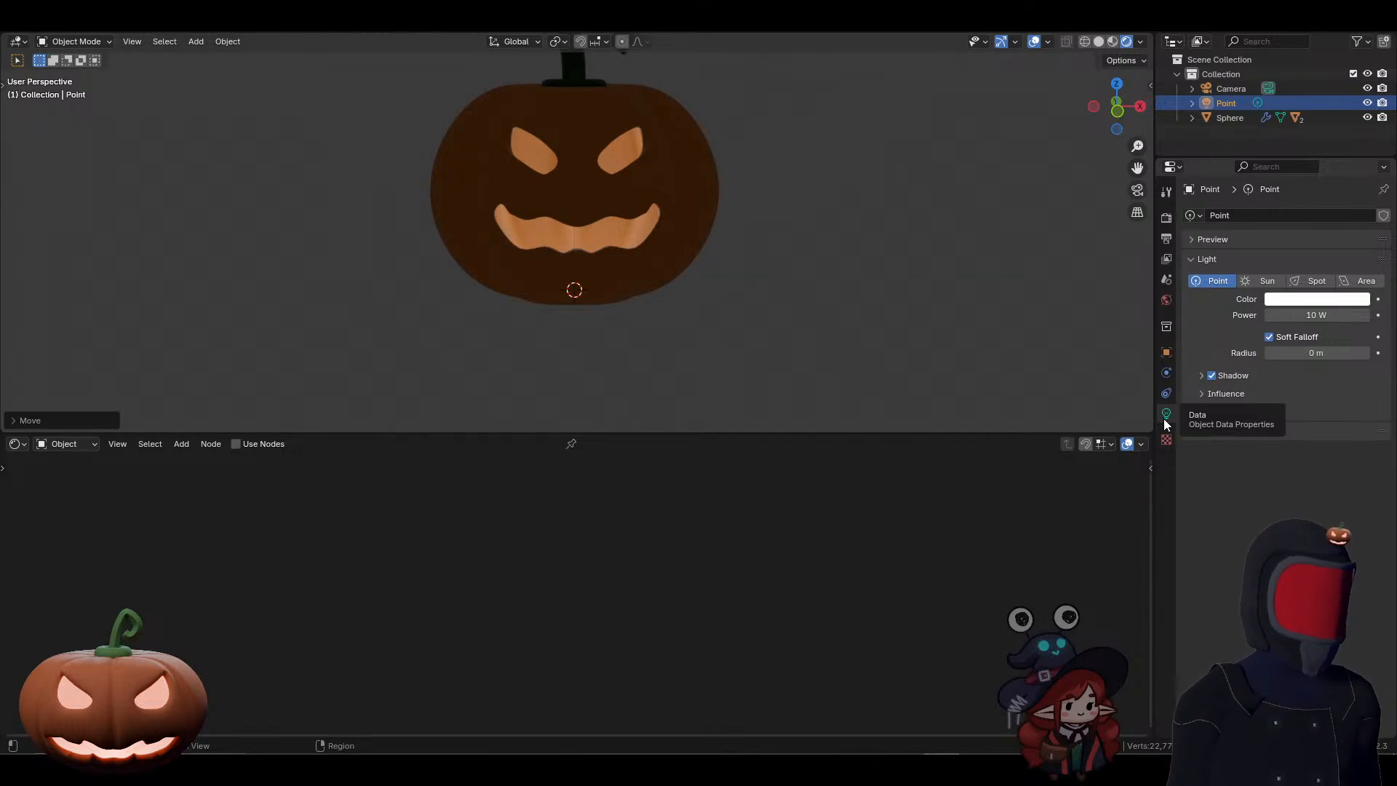
{"action": "left_click_drag", "start_coordinate": [1317, 315], "coordinate": [1360, 315]}
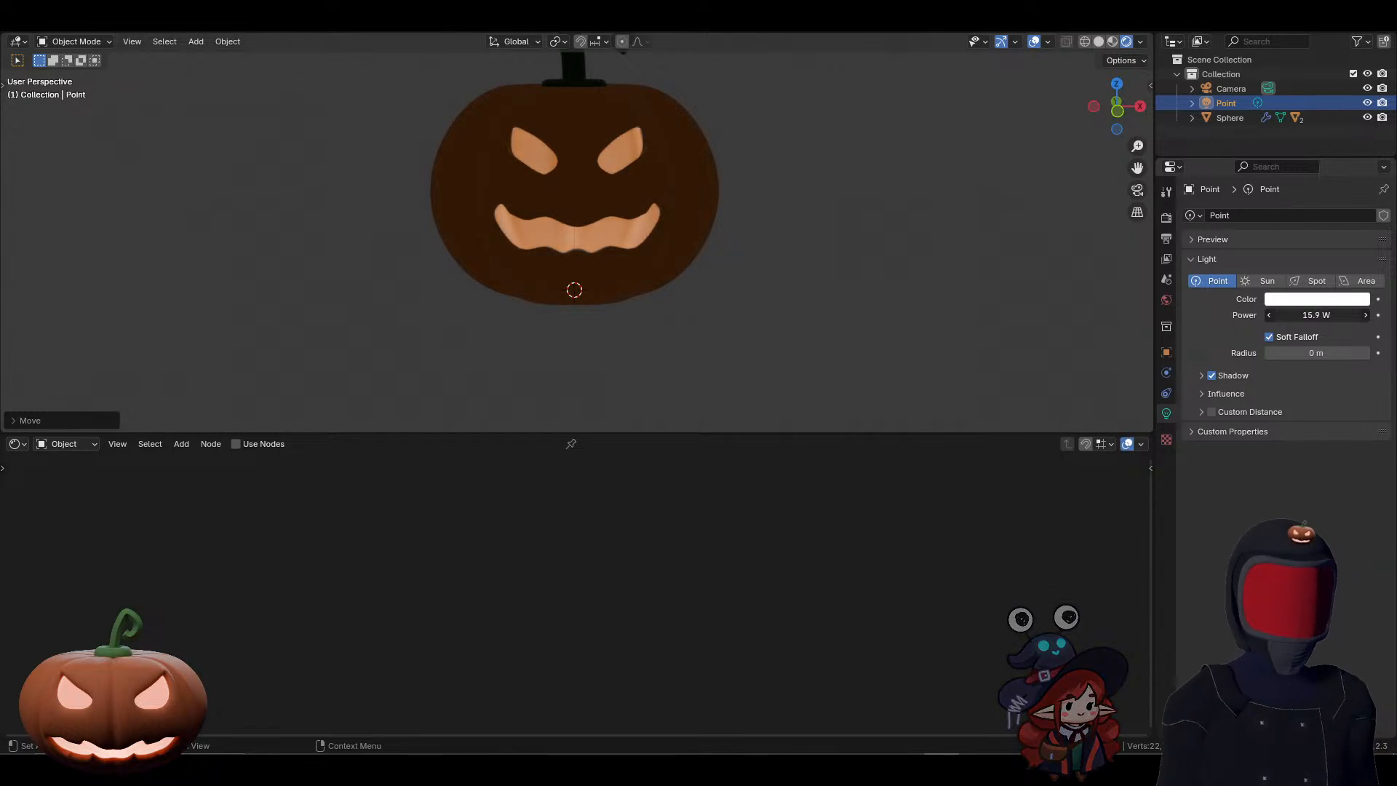
{"action": "left_click", "coordinate": [1312, 315]}
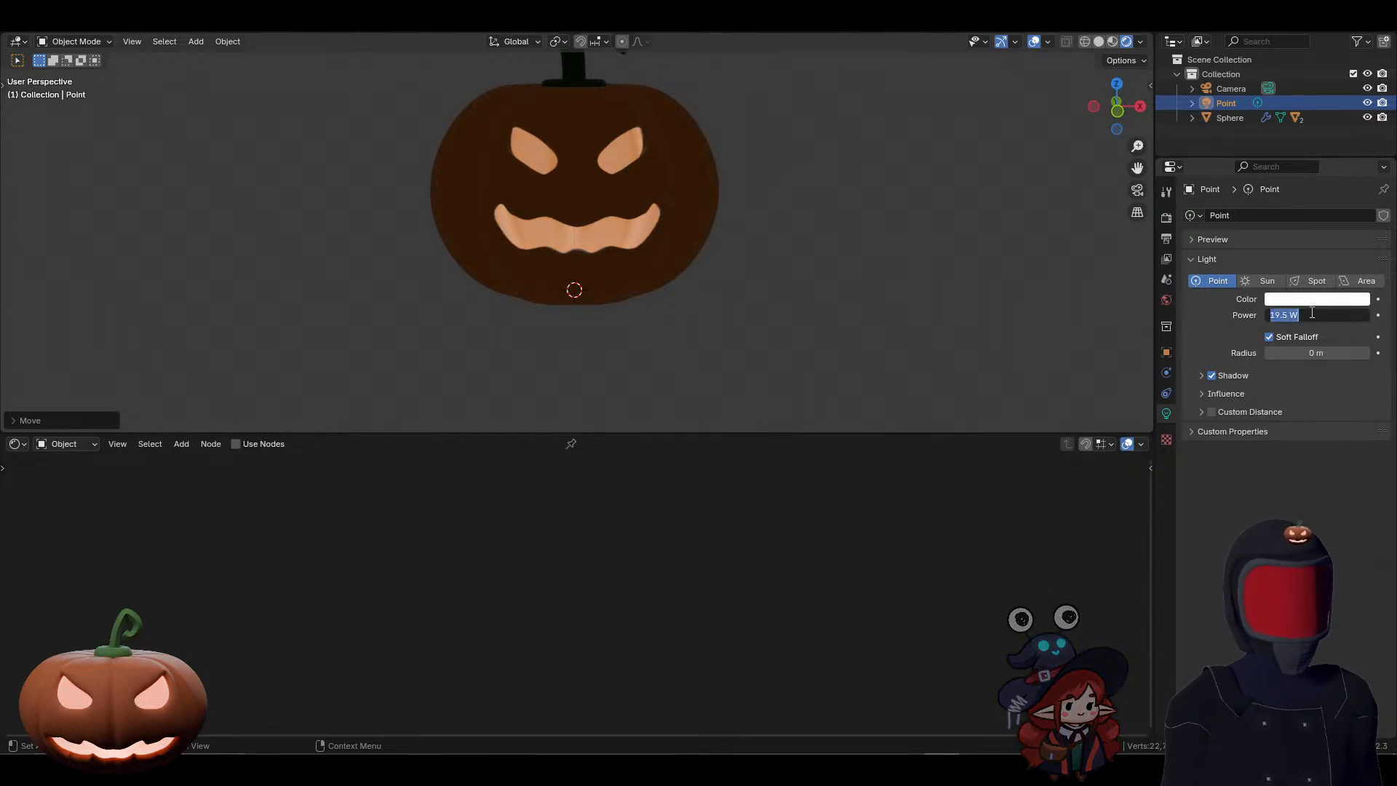
{"action": "type", "text": "500"}
{"action": "key", "text": "Return"}
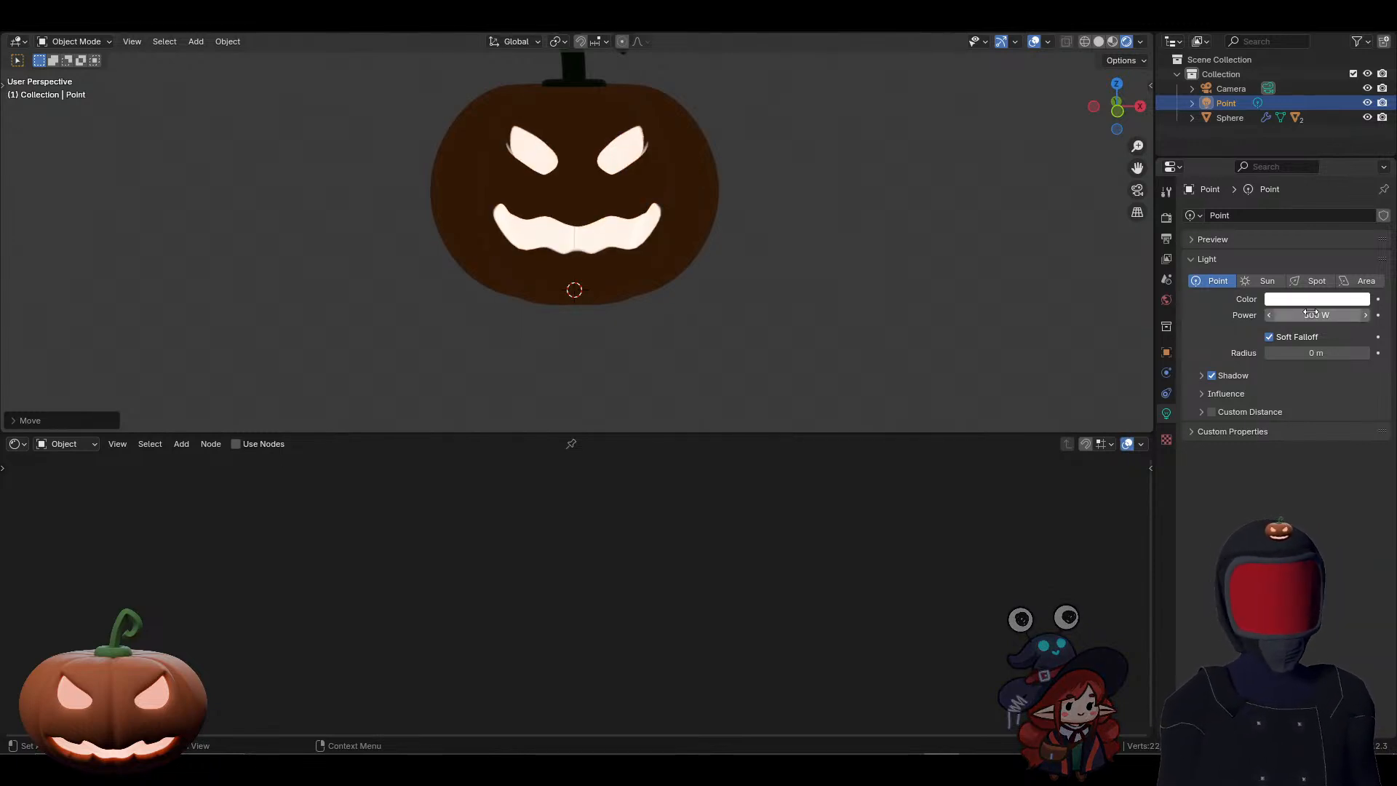
{"action": "left_click", "coordinate": [1310, 315]}
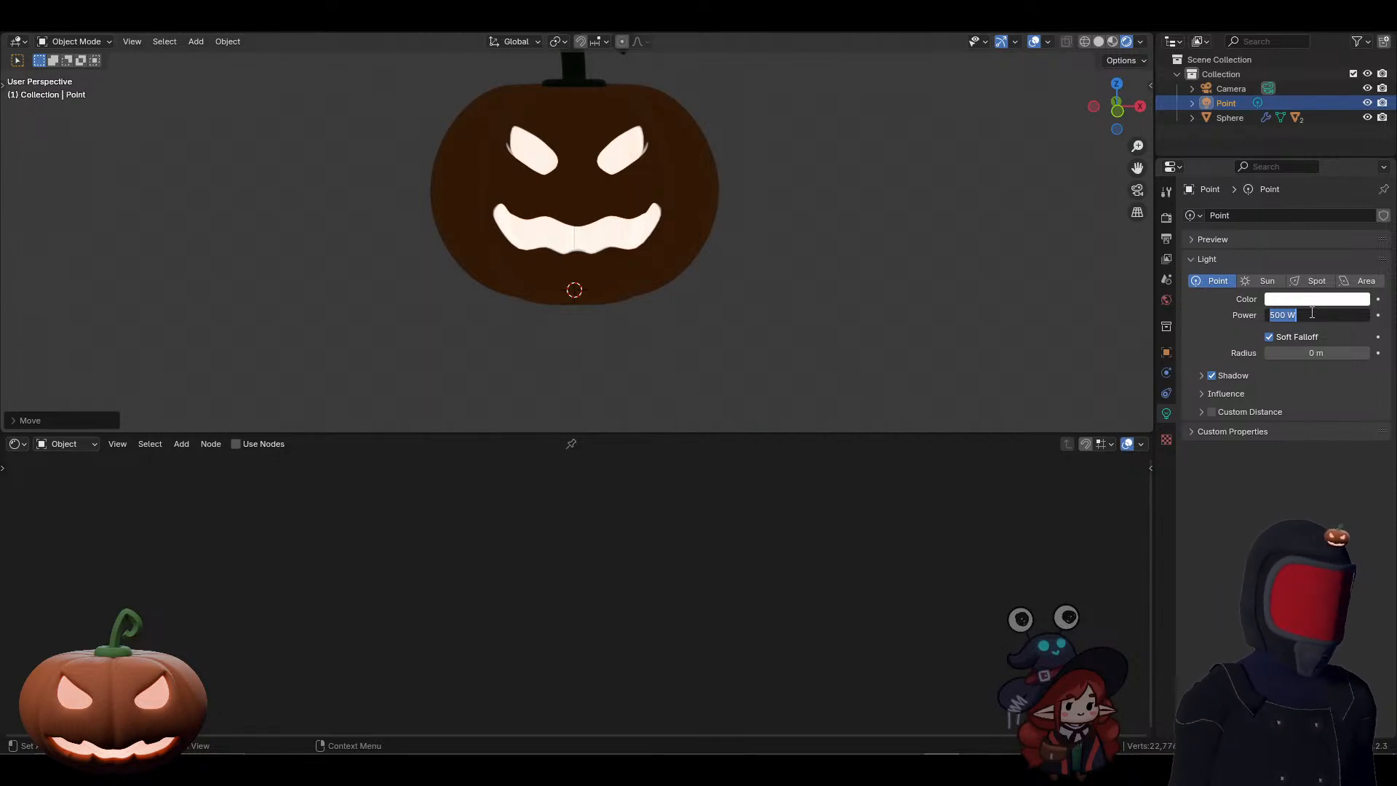
{"action": "type", "text": "250"}
{"action": "key", "text": "Return"}
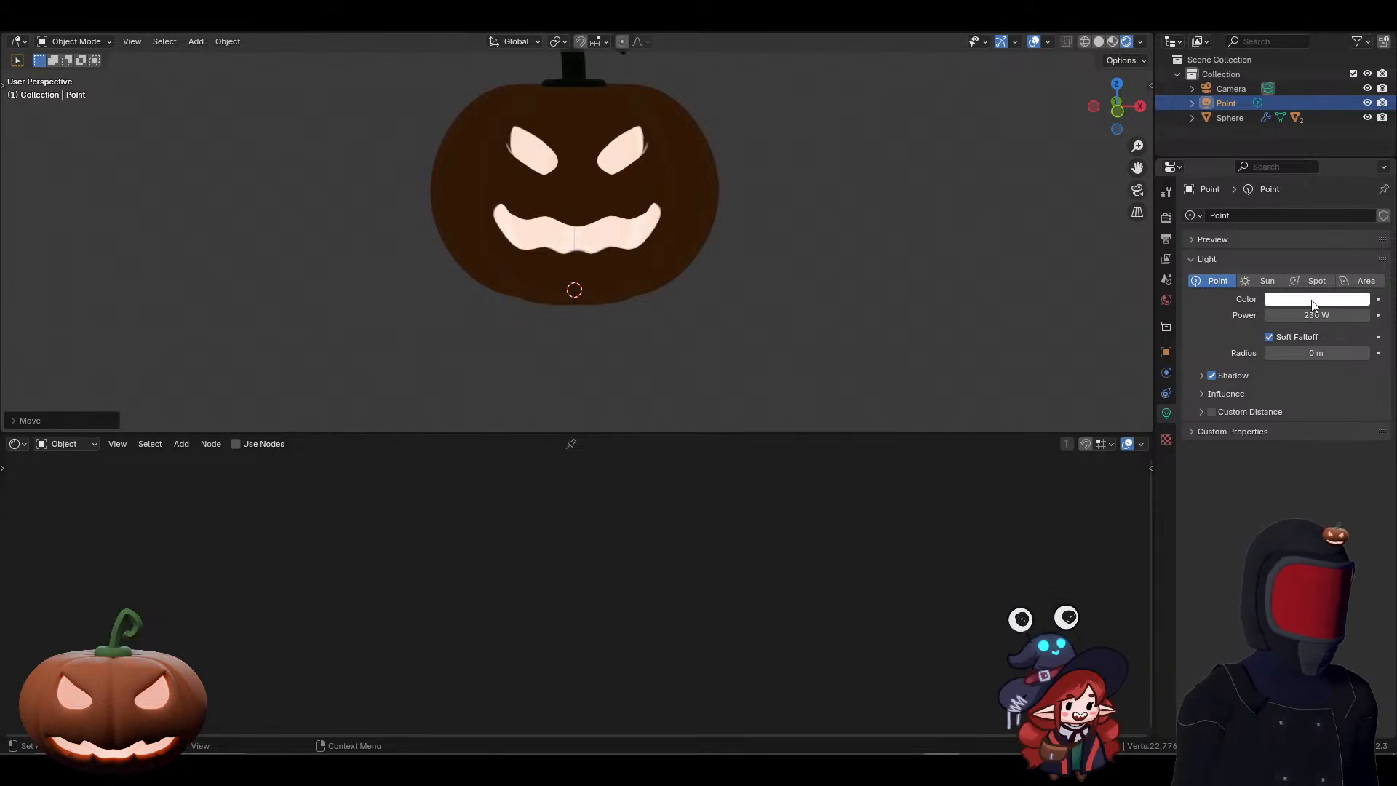
Step: Change the point light's colour from white to orange for a warm glow inside the pumpkin
{"action": "left_click", "coordinate": [1314, 299]}
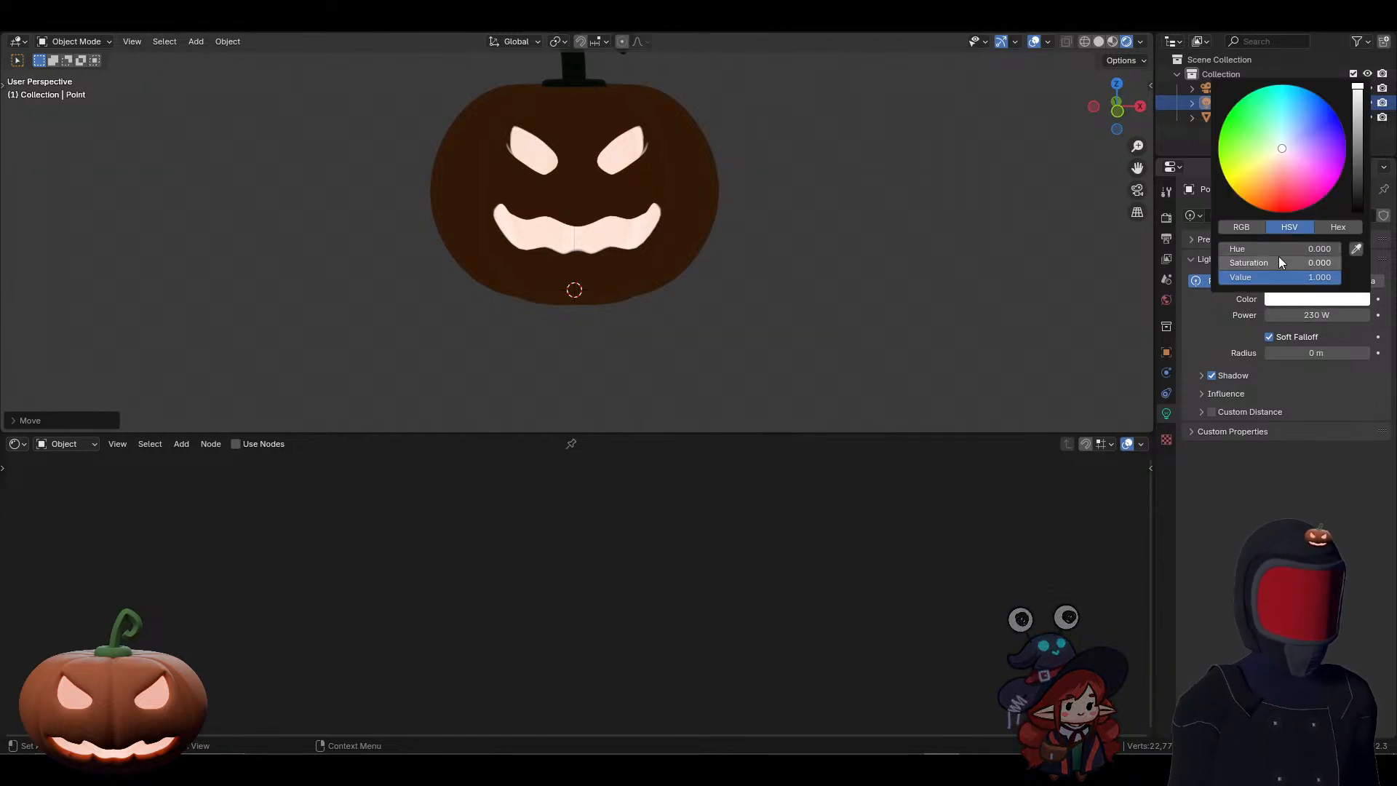
{"action": "mouse_move", "coordinate": [1282, 182]}
{"action": "left_mouse_down"}
{"action": "mouse_move", "coordinate": [1277, 151]}
{"action": "mouse_move", "coordinate": [1272, 191]}
{"action": "left_mouse_up"}
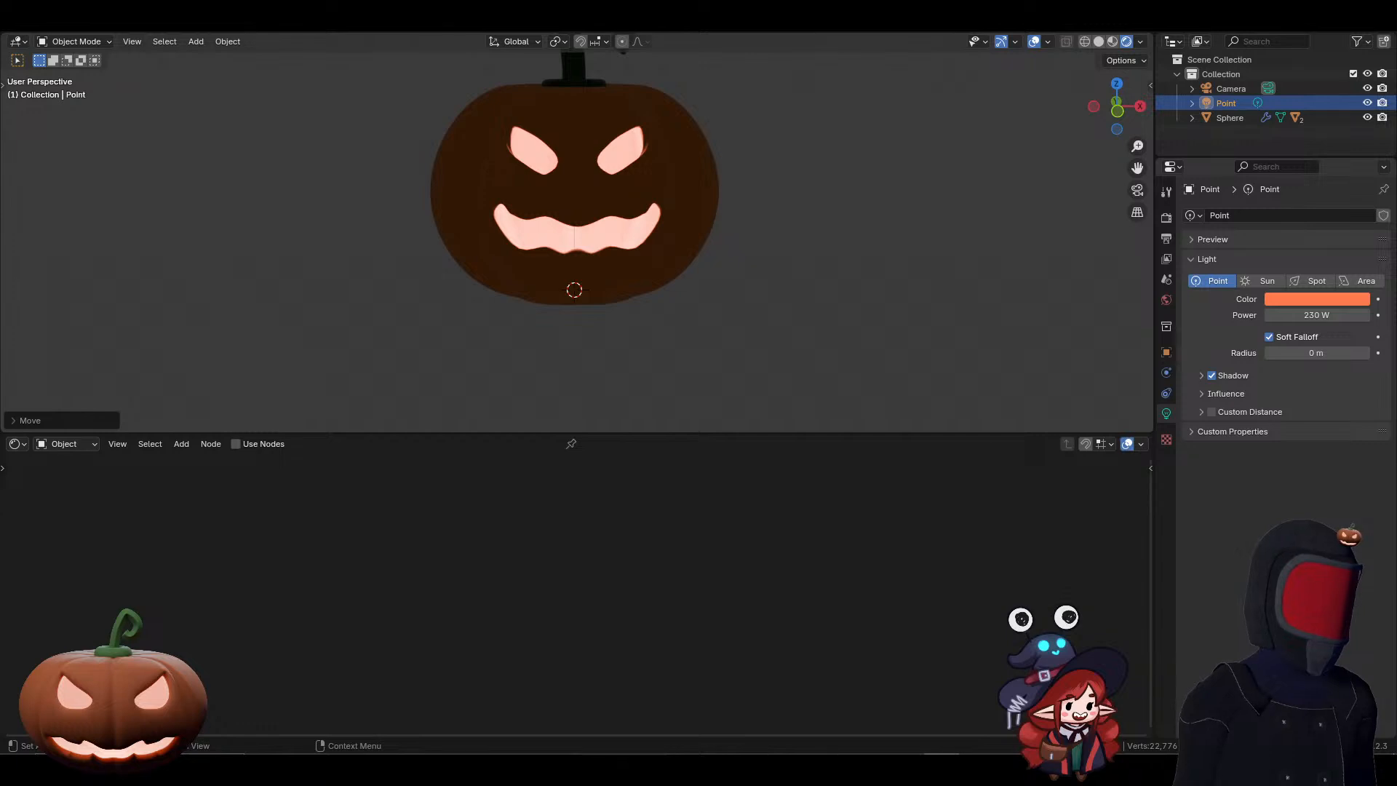
{"action": "scroll", "coordinate": [781, 317], "scroll_direction": "down", "scroll_amount": 4}
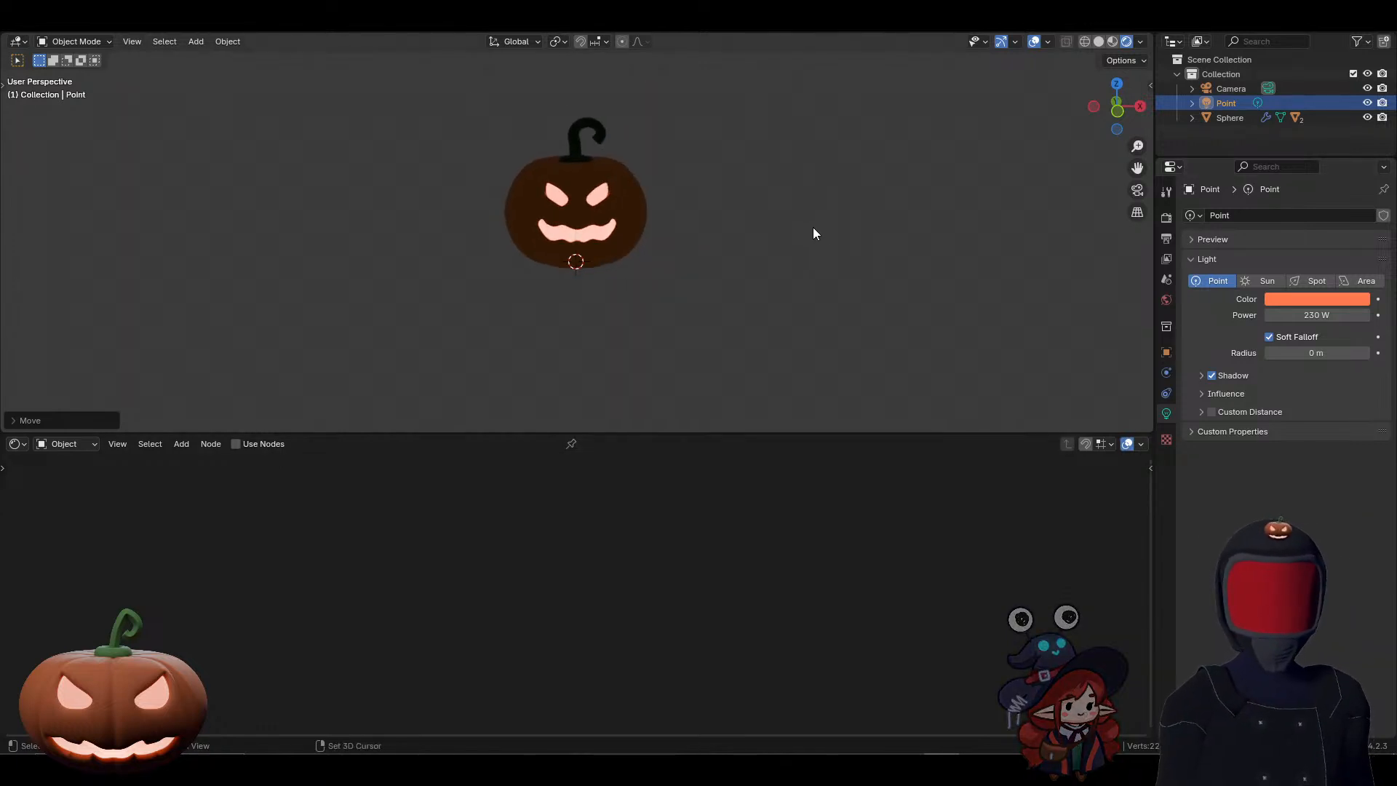
{"action": "middle_click_drag", "start_coordinate": [813, 227], "coordinate": [811, 266], "text": "shift"}
{"action": "scroll", "coordinate": [805, 288], "scroll_direction": "down", "scroll_amount": 1}
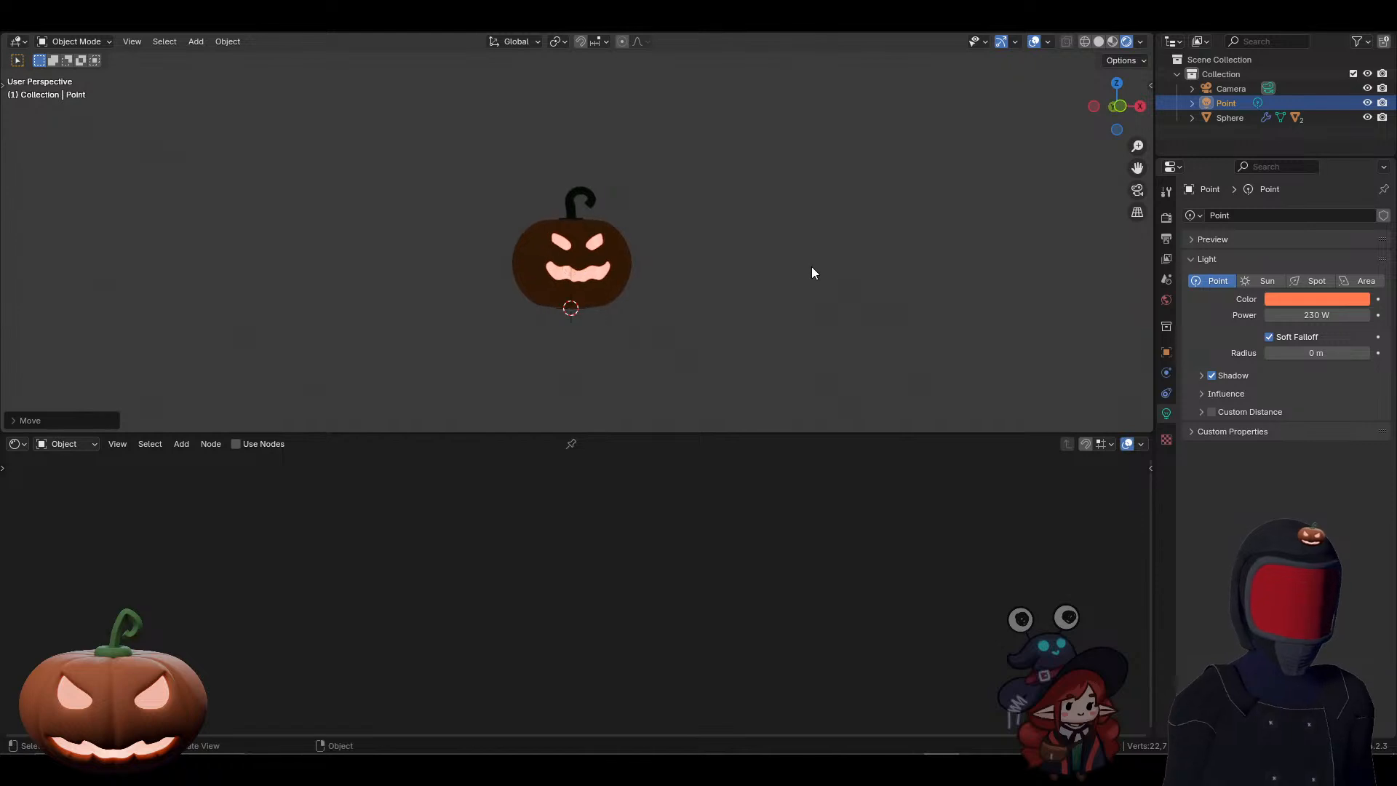
{"action": "left_click", "coordinate": [1167, 218]}
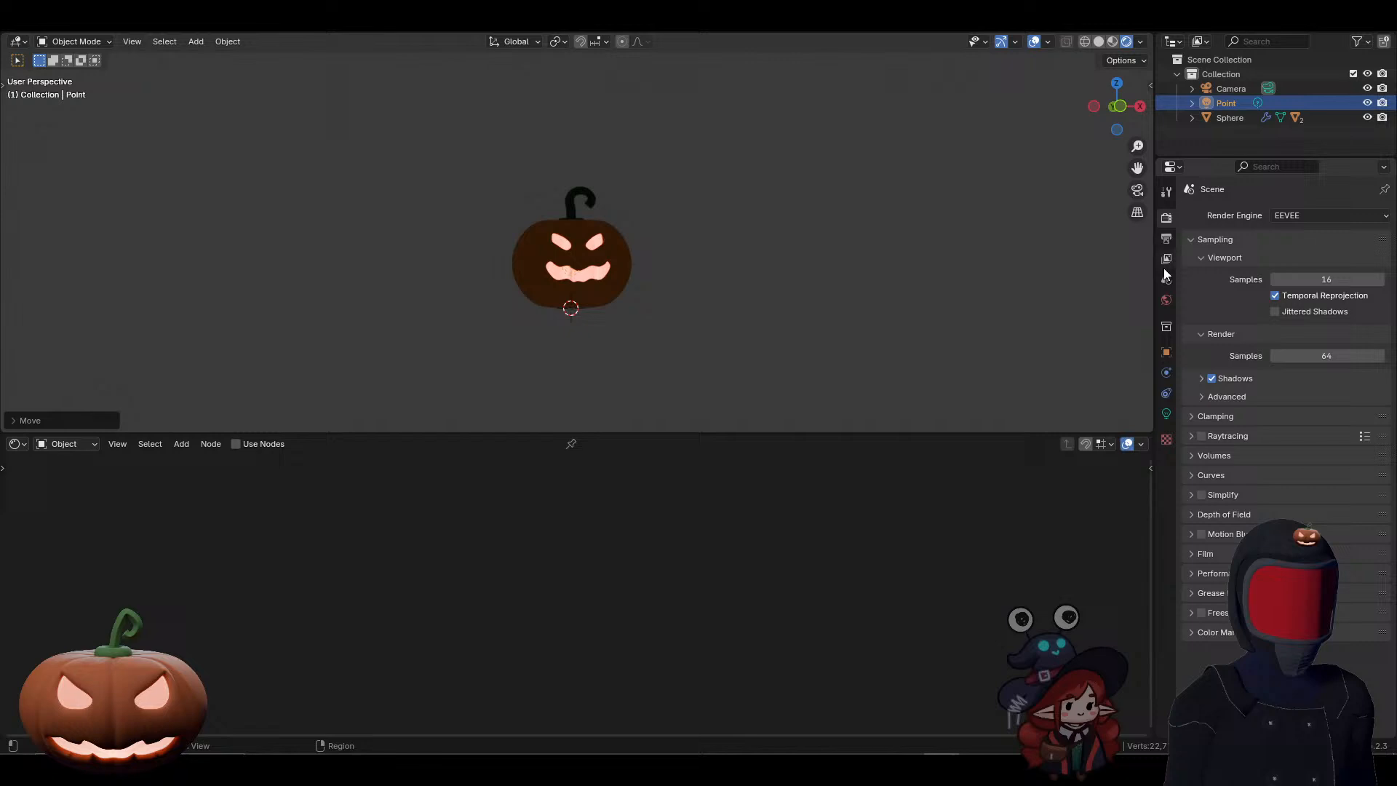
{"action": "left_click", "coordinate": [1167, 413]}
{"action": "left_click", "coordinate": [760, 271]}
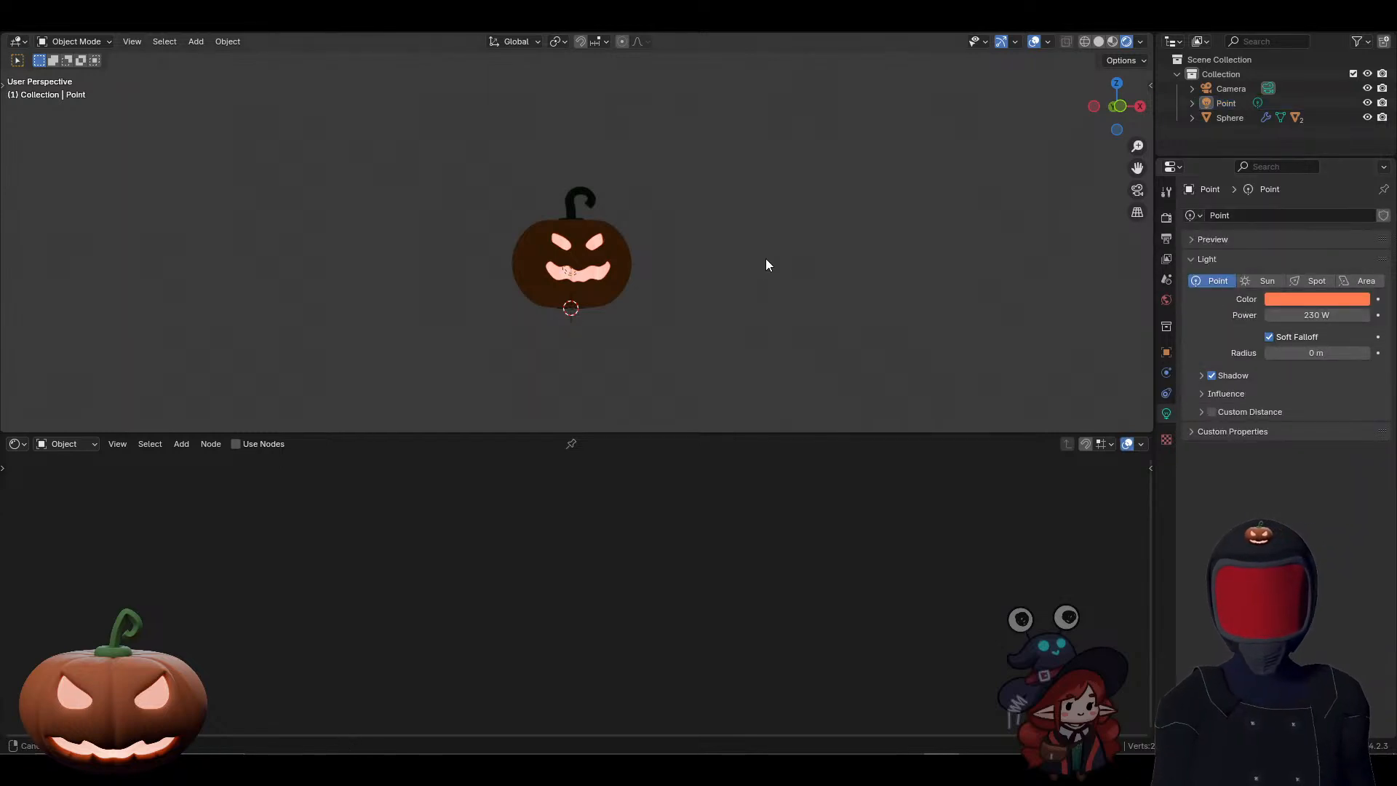
Step: Add an area light to the scene and move it straight up along Z until it hangs above the pumpkin's stem
{"action": "middle_click_drag", "start_coordinate": [766, 265], "coordinate": [736, 212]}
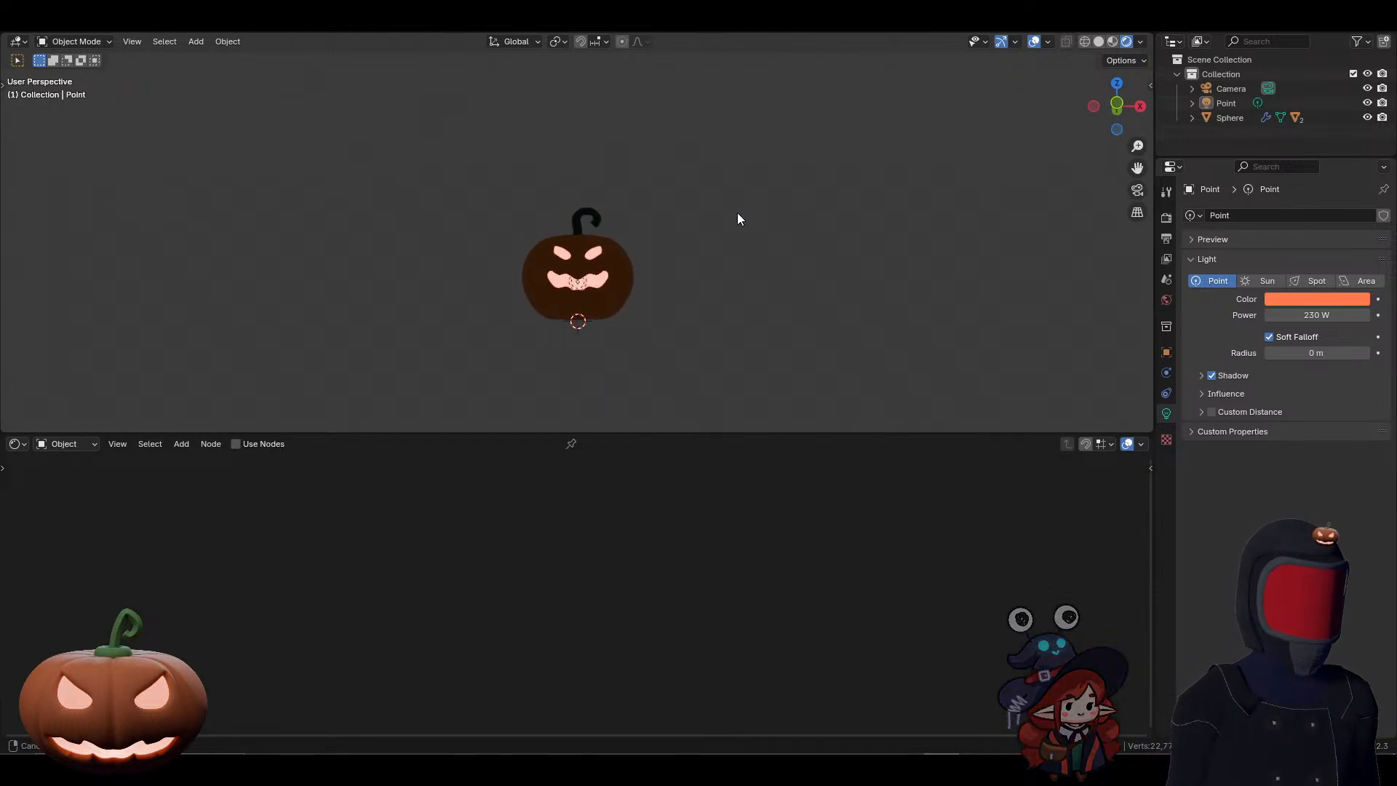
{"action": "middle_click_drag", "start_coordinate": [721, 299], "coordinate": [714, 318]}
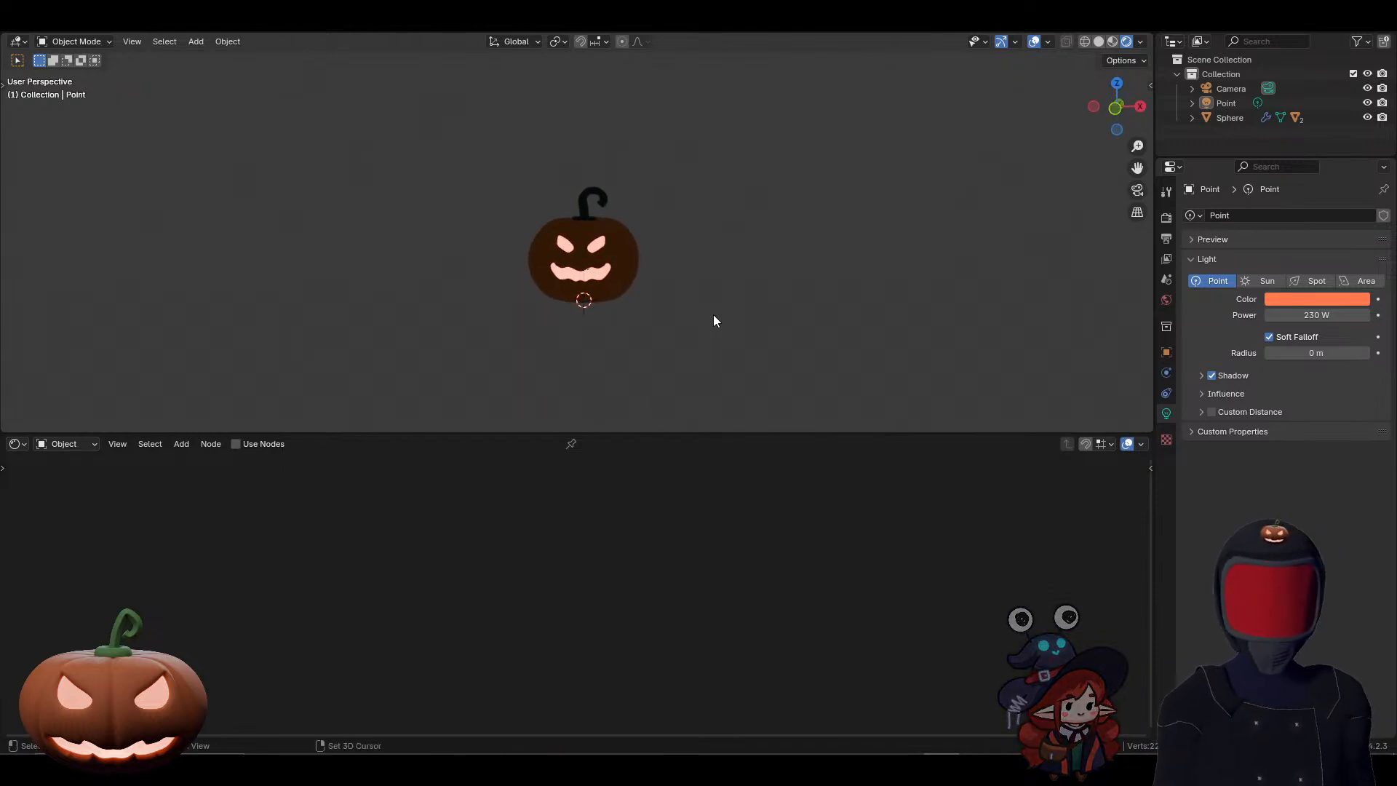
{"action": "key", "text": "shift+a"}
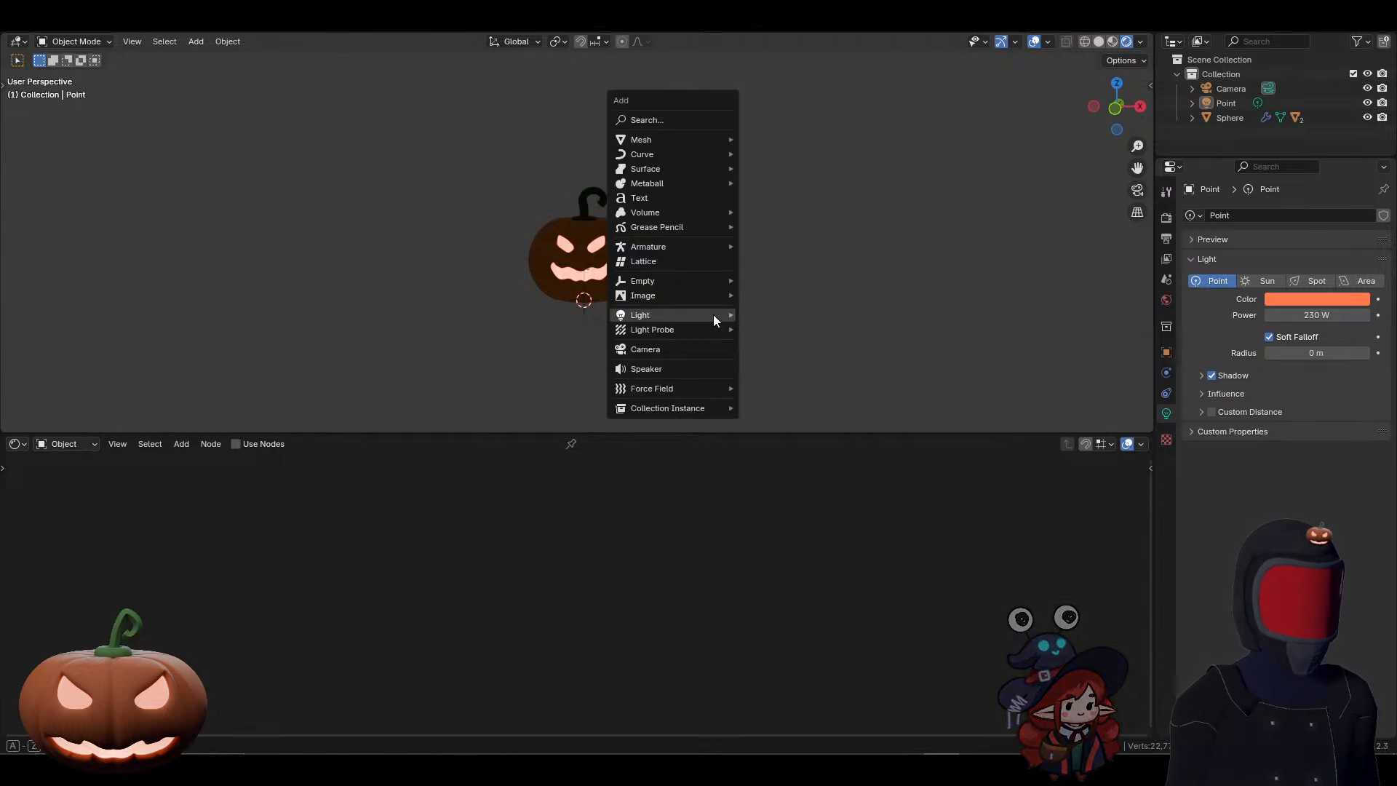
{"action": "mouse_move", "coordinate": [713, 314]}
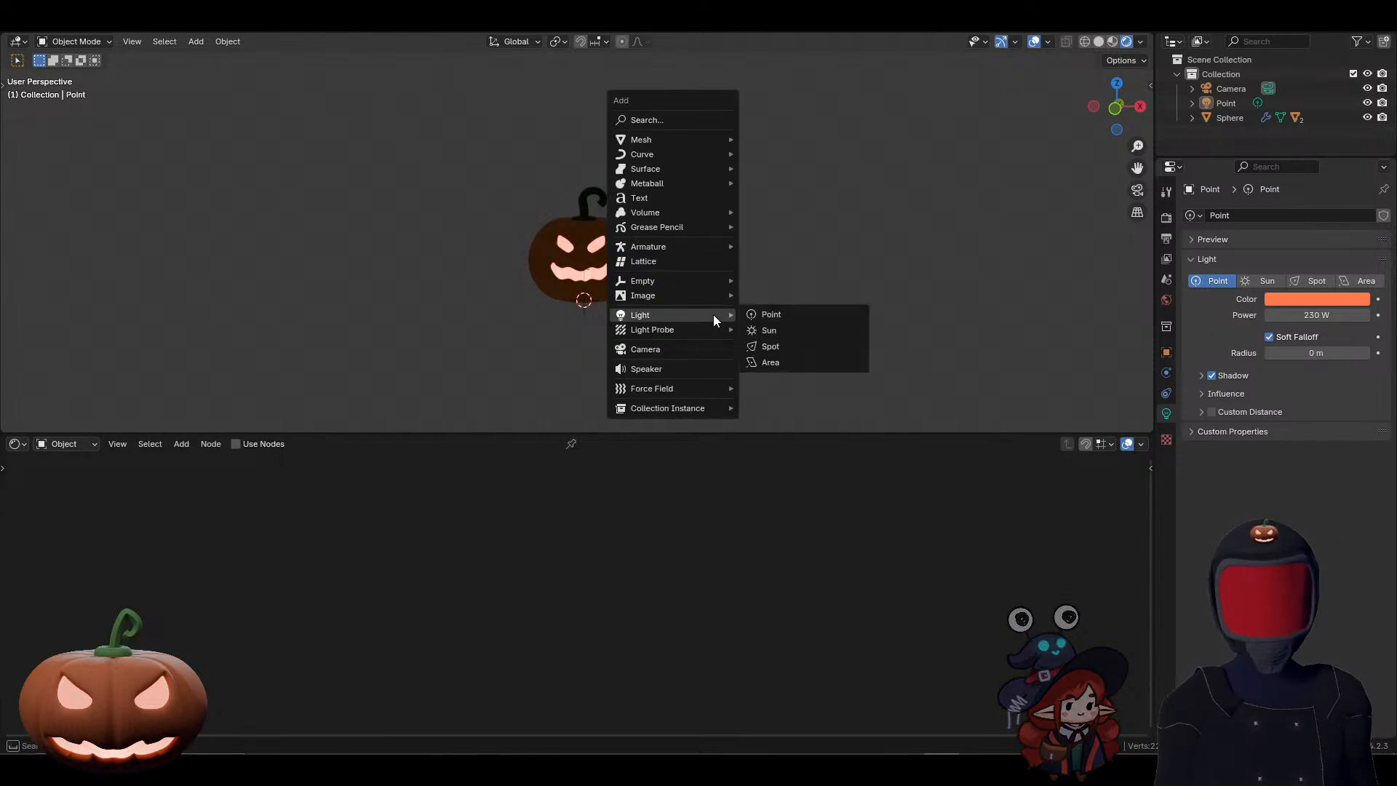
{"action": "left_click", "coordinate": [794, 364]}
{"action": "key", "text": "g"}
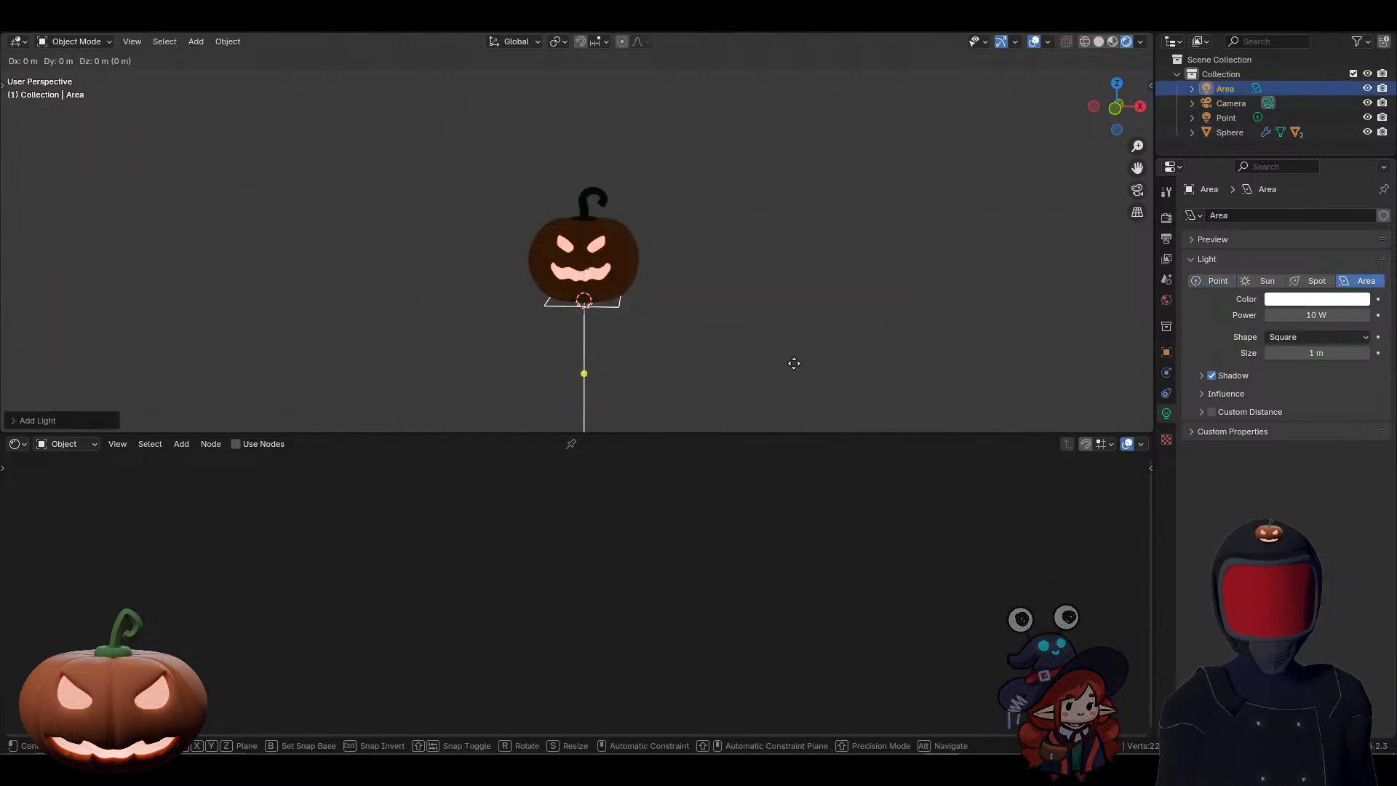
{"action": "key", "text": "z"}
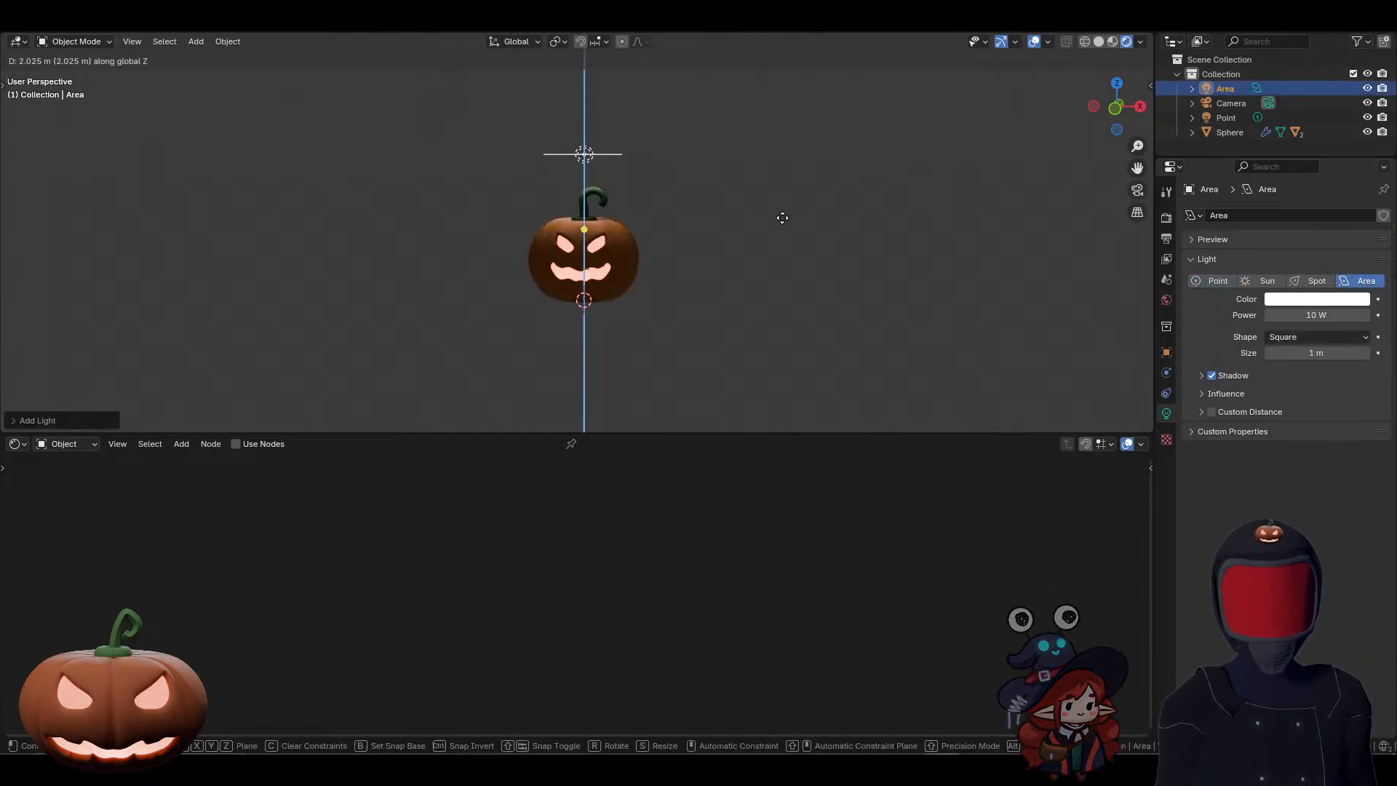
{"action": "left_click", "coordinate": [780, 218]}
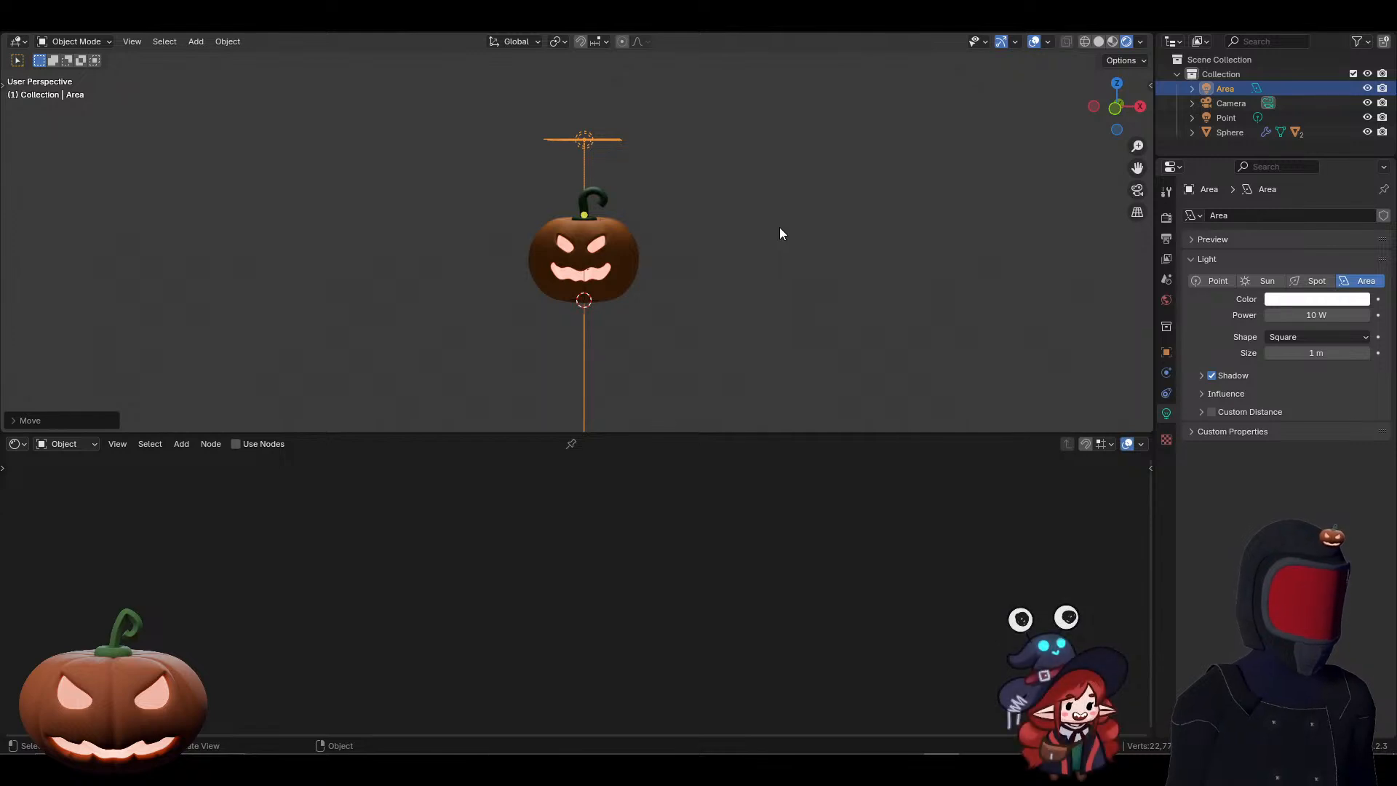
Step: Move the area light about 1.69 m along the X axis, to the side of the pumpkin
{"action": "middle_click_drag", "start_coordinate": [785, 245], "coordinate": [668, 277]}
{"action": "key", "text": "g"}
{"action": "key", "text": "x"}
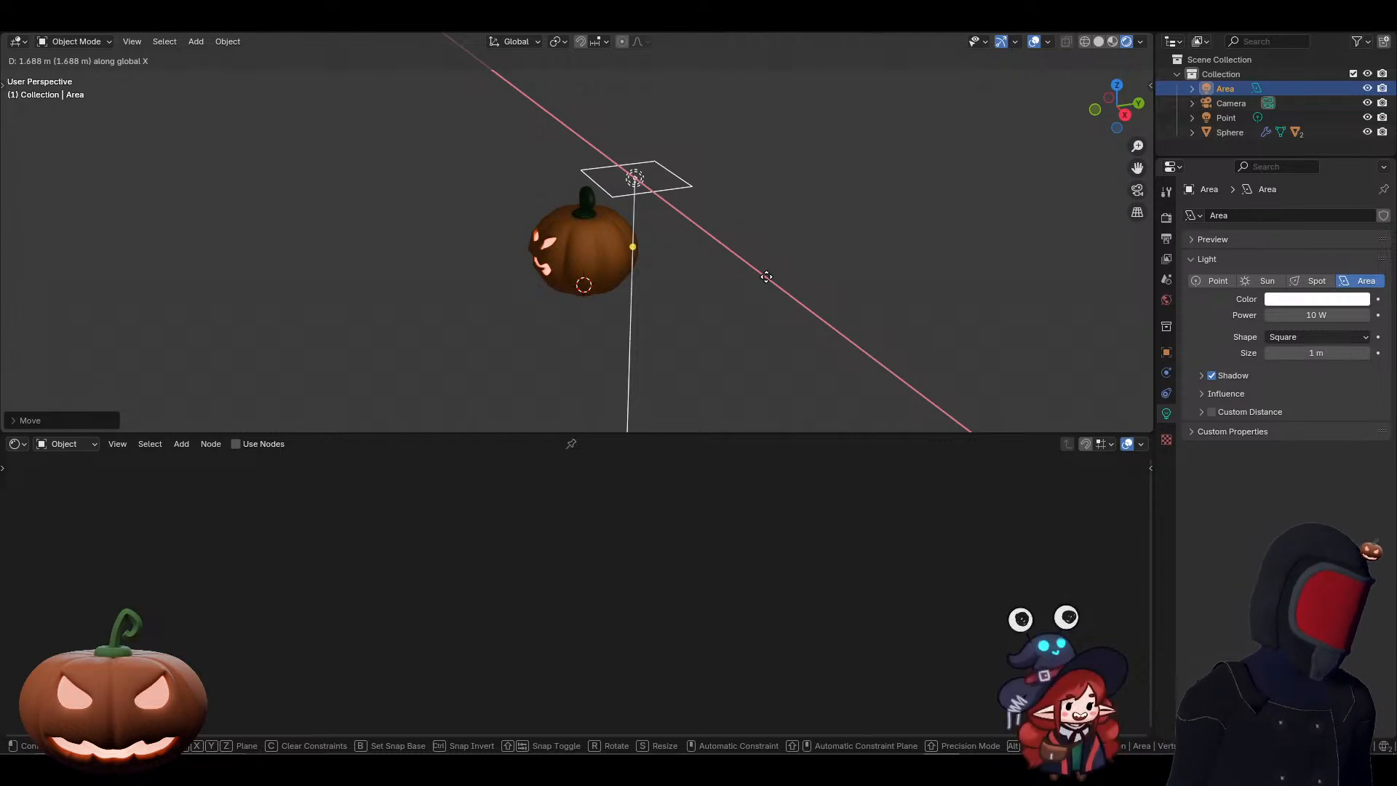
{"action": "left_click", "coordinate": [766, 276]}
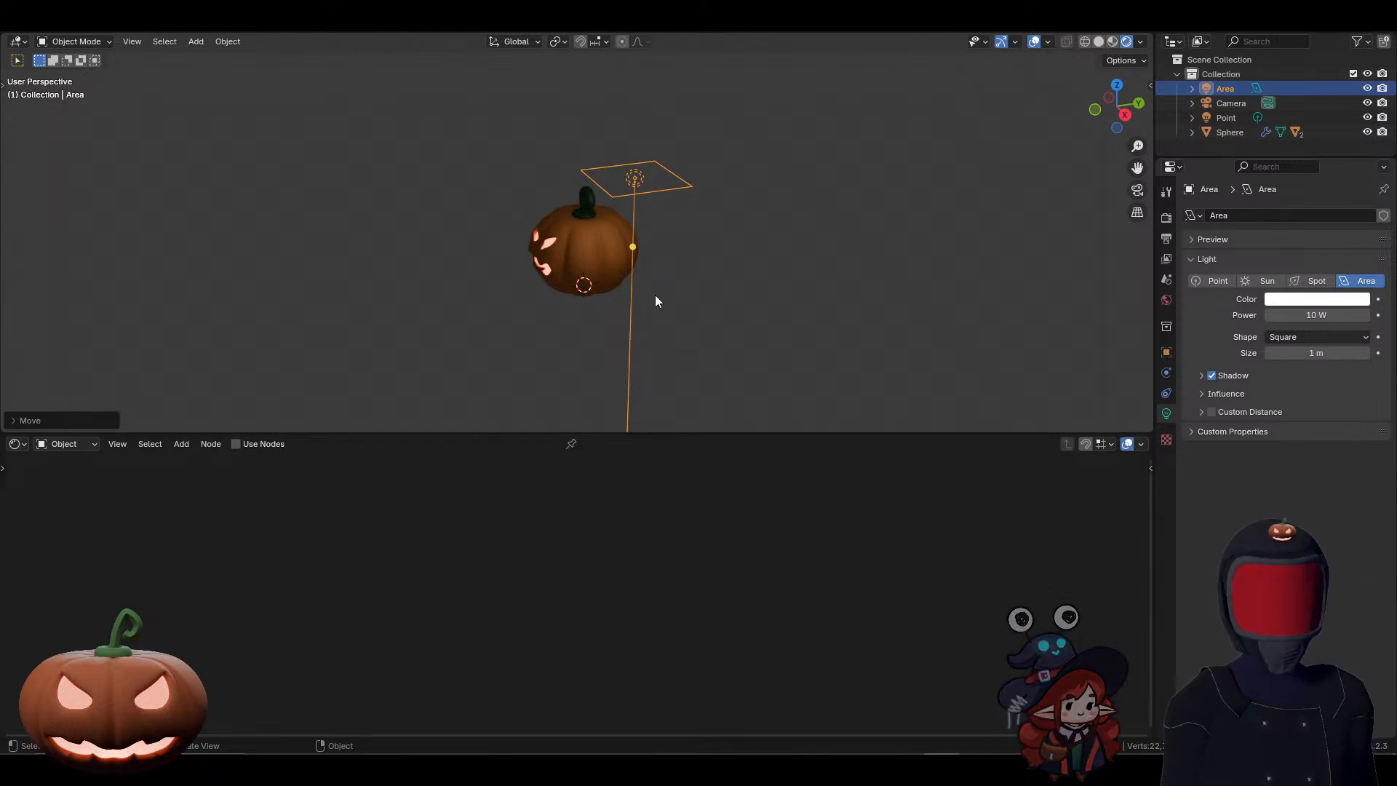
Step: Rotate the area light about the Y axis so it tilts down towards the pumpkin
{"action": "middle_click_drag", "start_coordinate": [647, 268], "coordinate": [616, 271]}
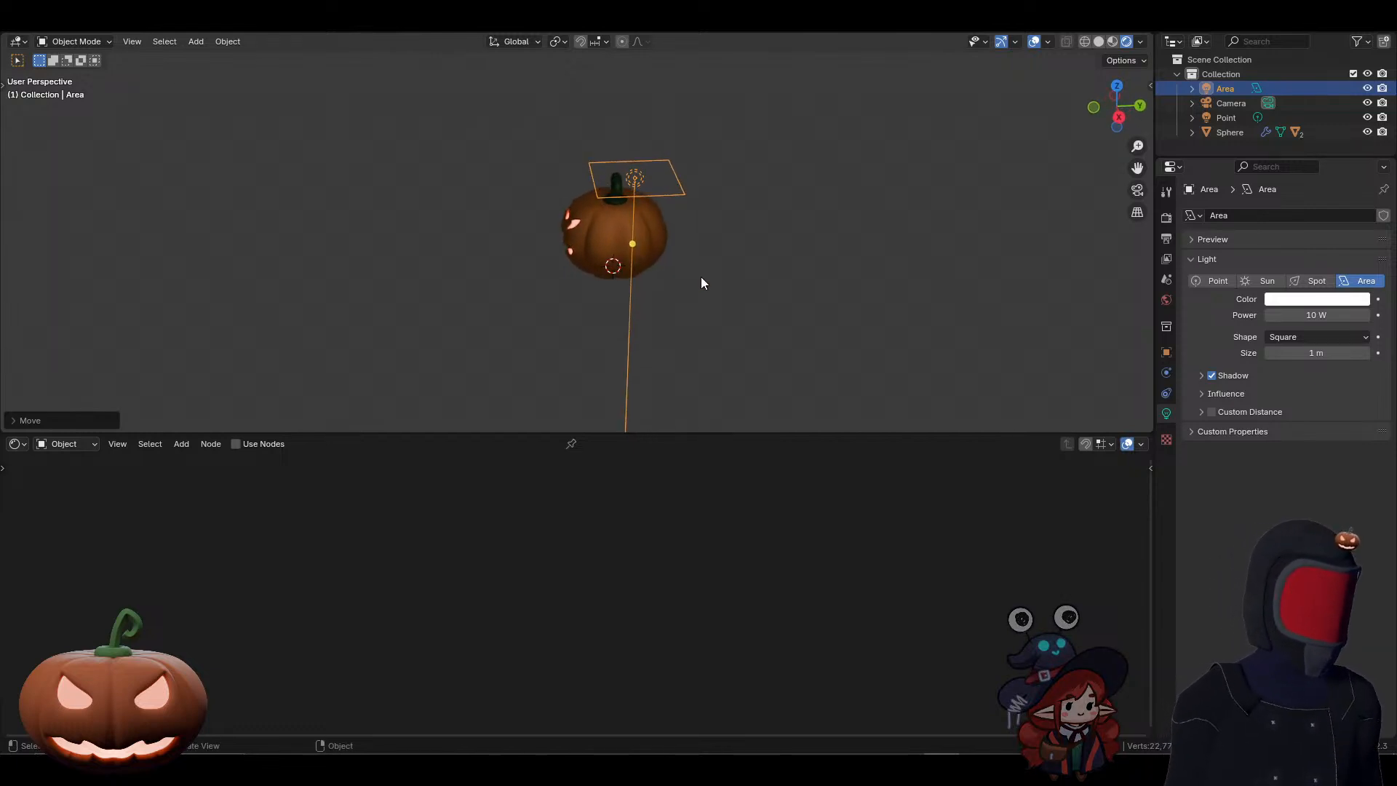
{"action": "middle_click_drag", "start_coordinate": [702, 283], "coordinate": [817, 269]}
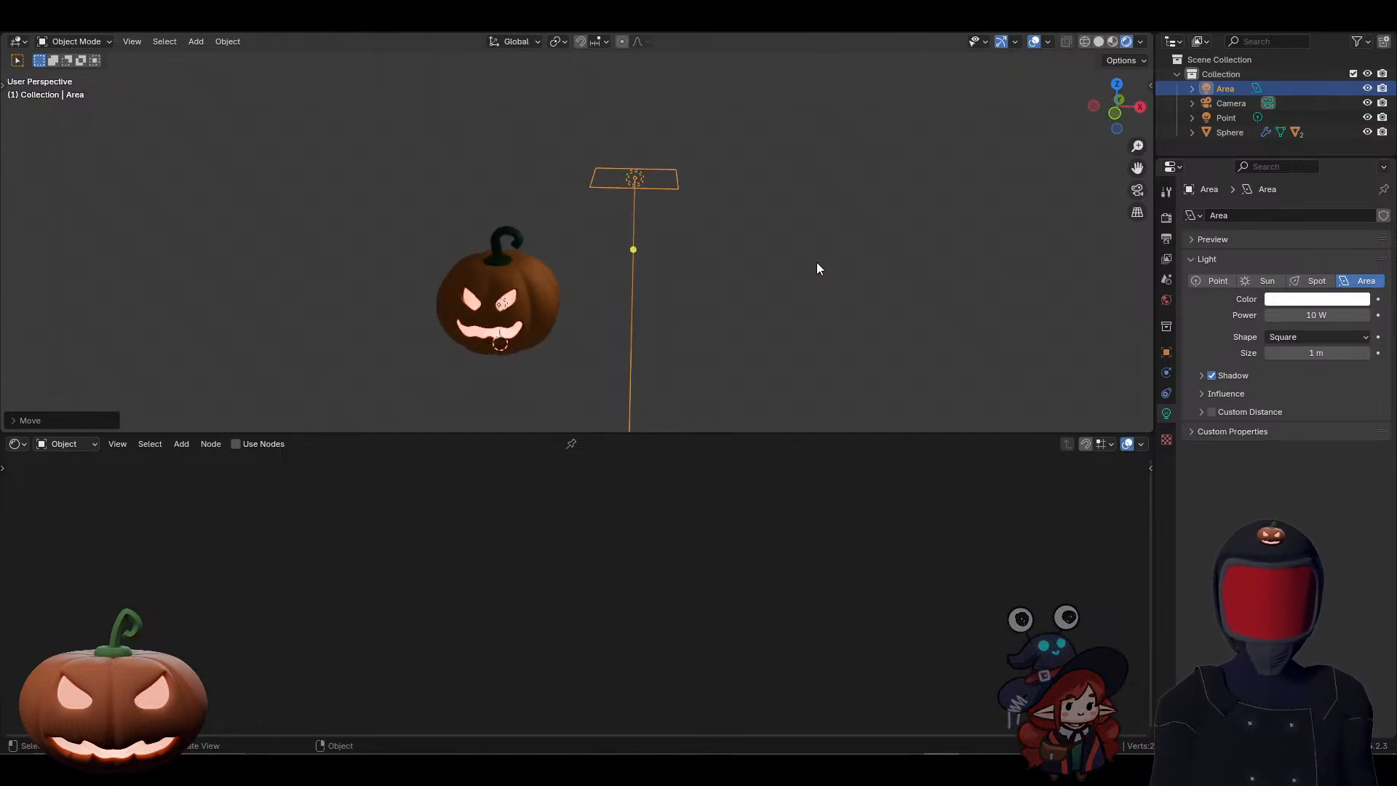
{"action": "key", "text": "r"}
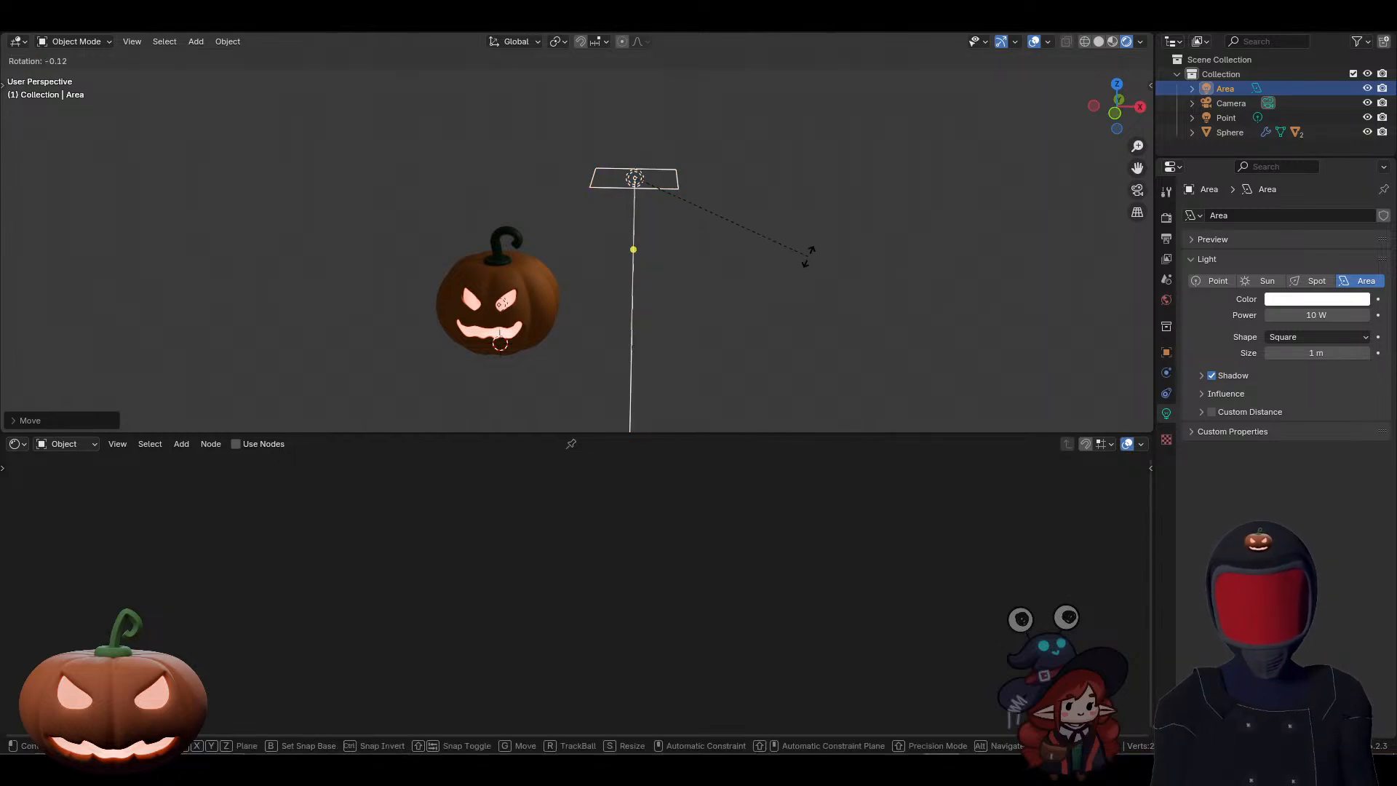
{"action": "key", "text": "y"}
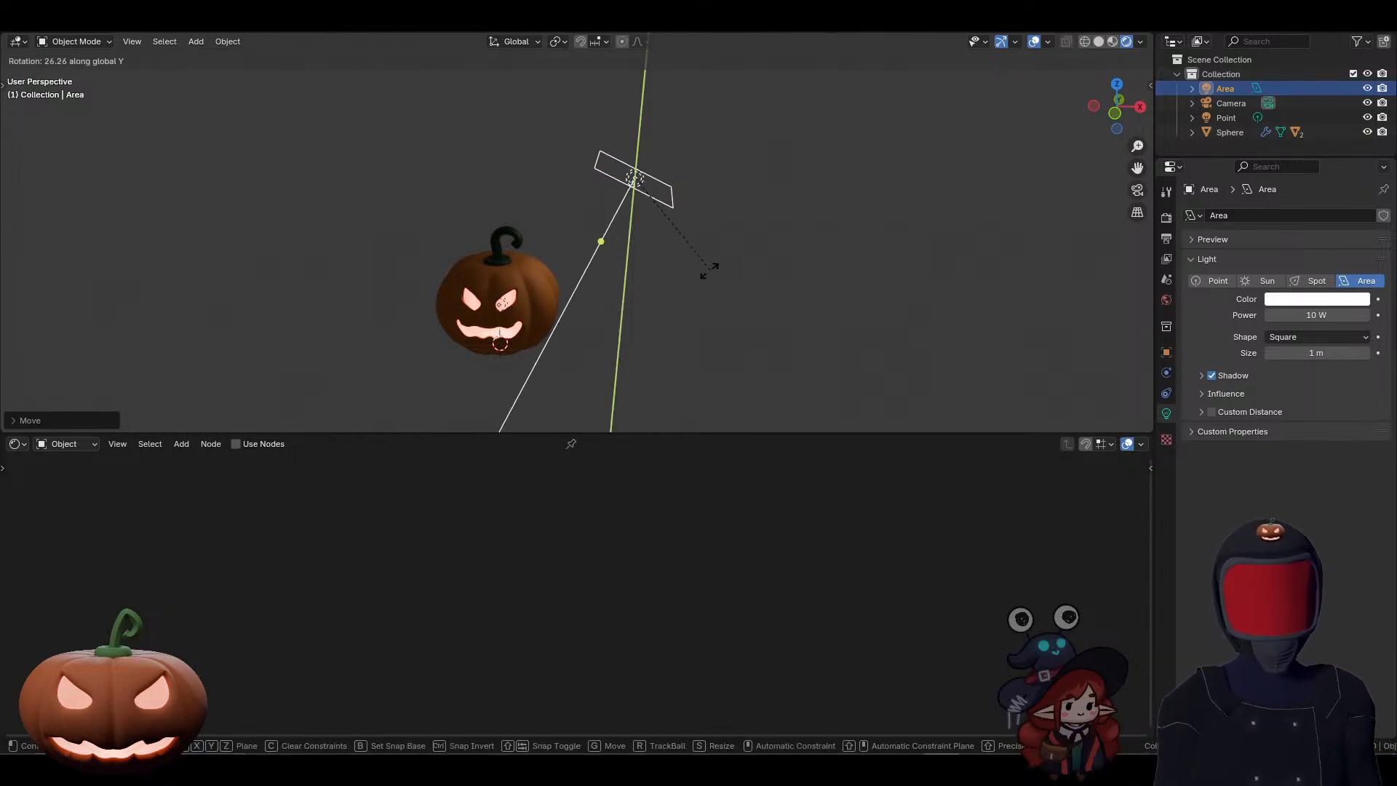
{"action": "left_click", "coordinate": [654, 291]}
Step: Bring the area light closer to the pumpkin and set its power to 50 W
{"action": "middle_click_drag", "start_coordinate": [653, 291], "coordinate": [824, 283], "text": "shift"}
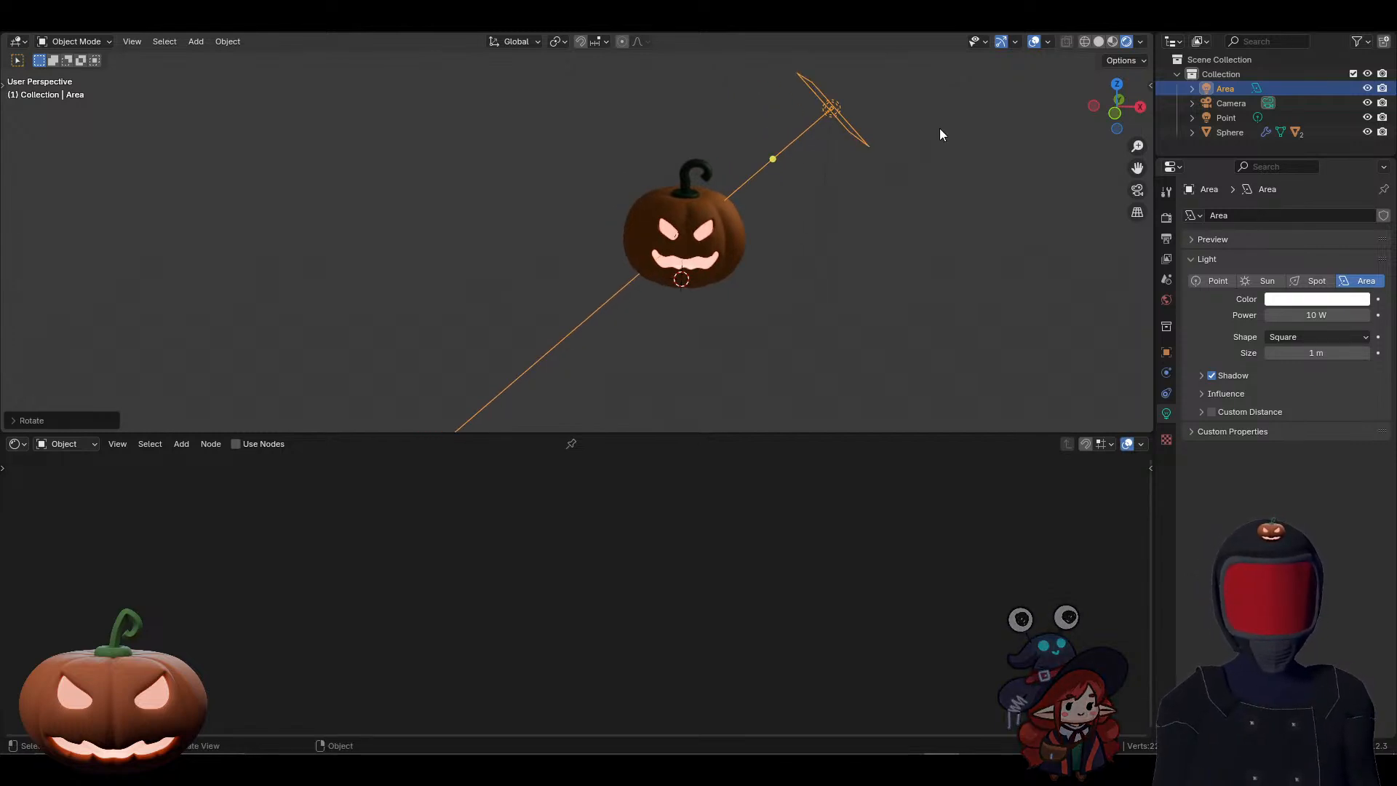
{"action": "key", "text": "g"}
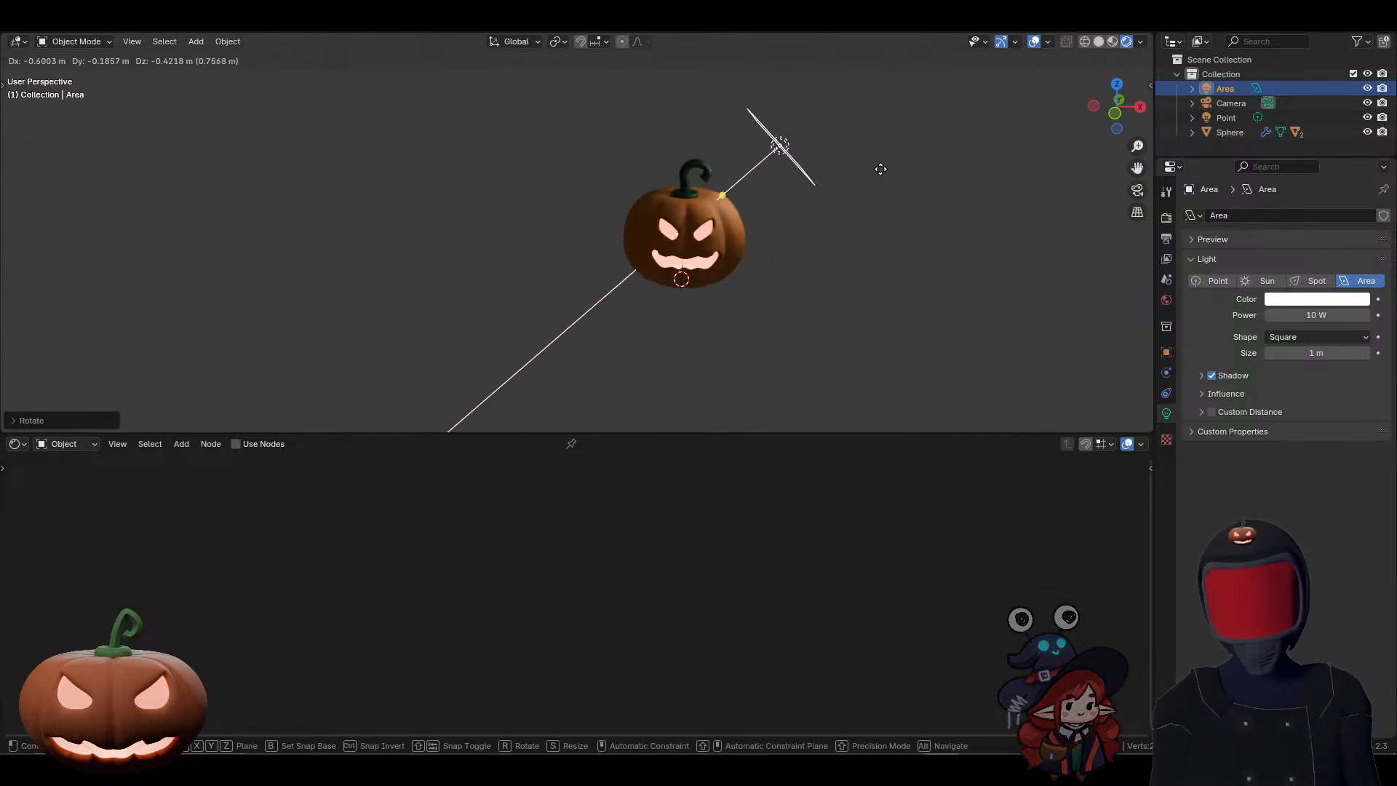
{"action": "left_click", "coordinate": [881, 168]}
{"action": "left_click", "coordinate": [1312, 317]}
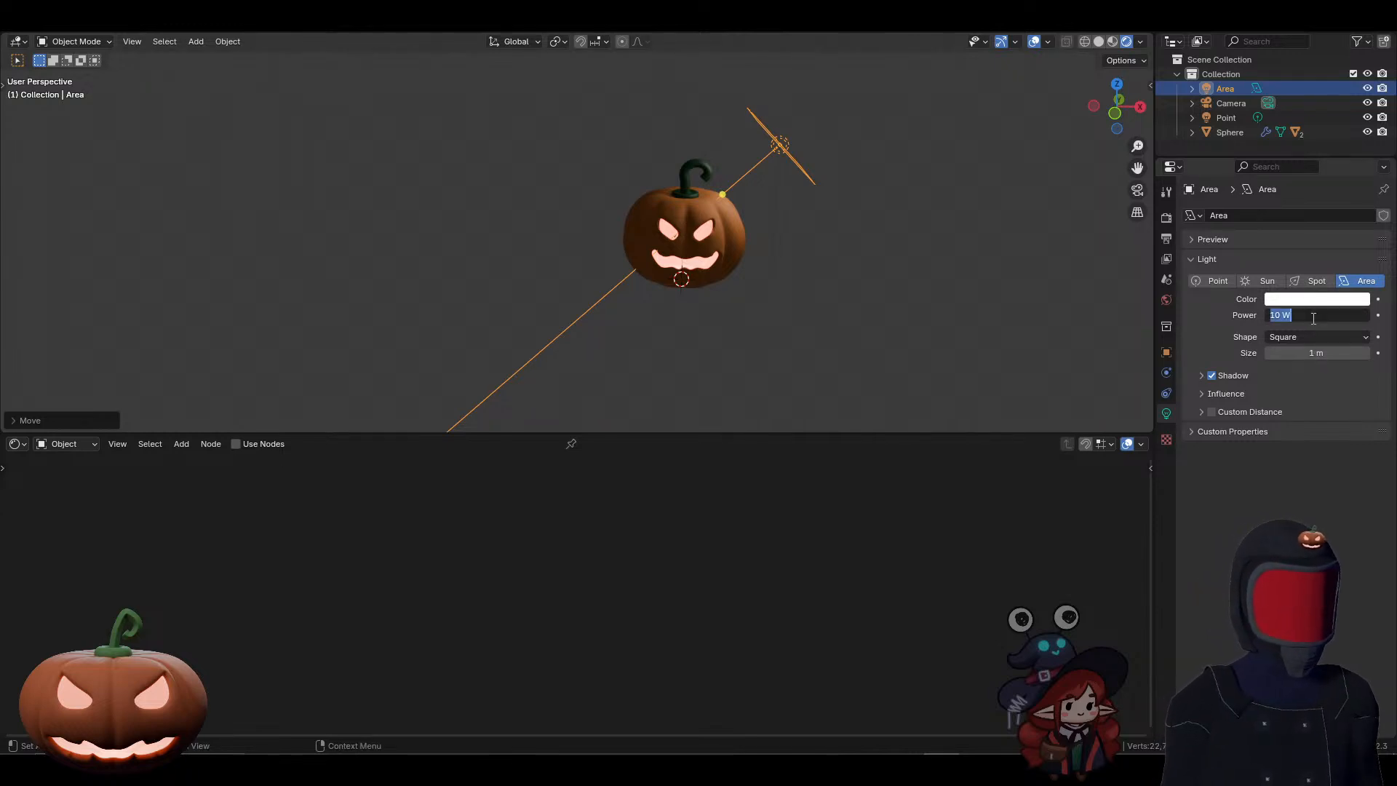
{"action": "type", "text": "50"}
{"action": "key", "text": "Return"}
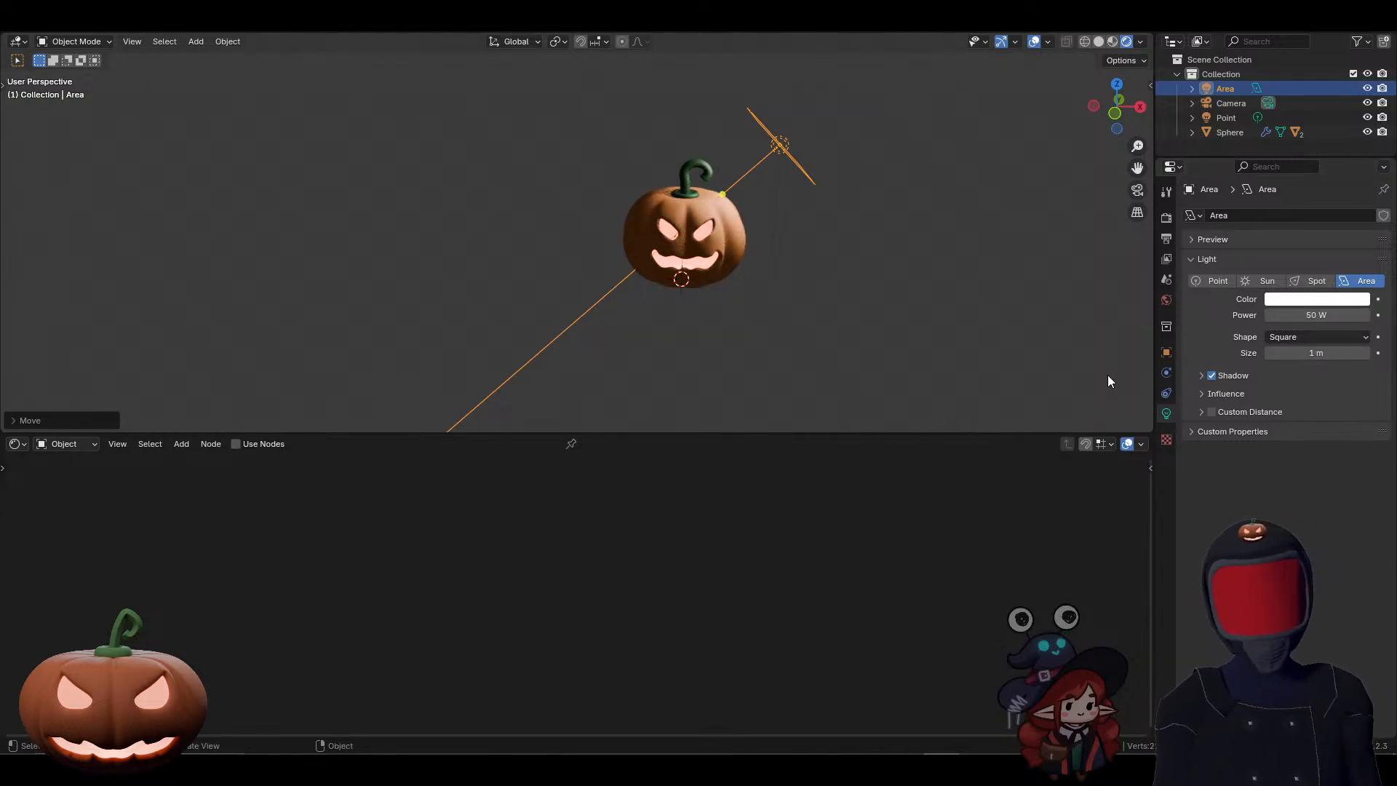
Step: Move the area light up and away from the pumpkin, and shift it along Y towards the carved face
{"action": "key", "text": "g"}
{"action": "left_click", "coordinate": [1004, 99]}
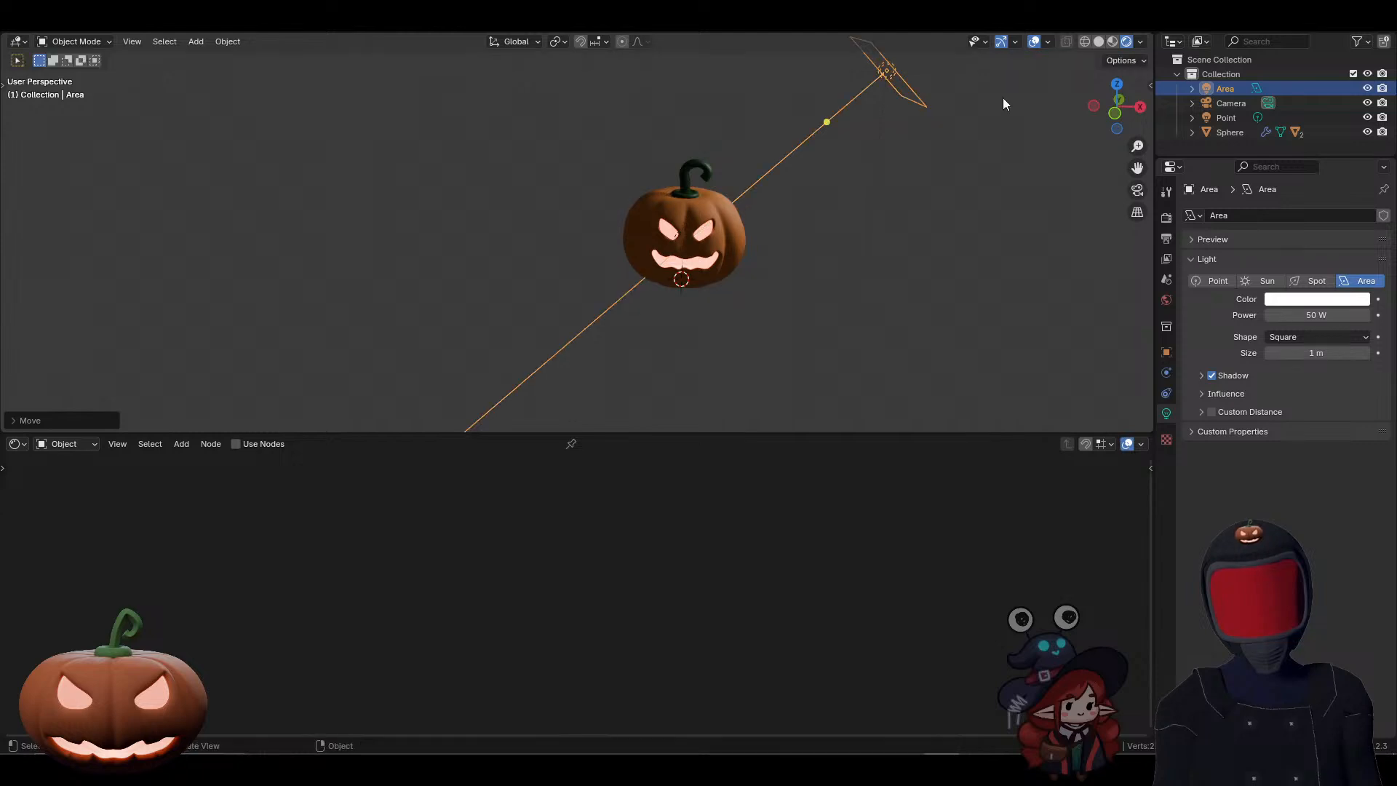
{"action": "key", "text": "g"}
{"action": "key", "text": "y"}
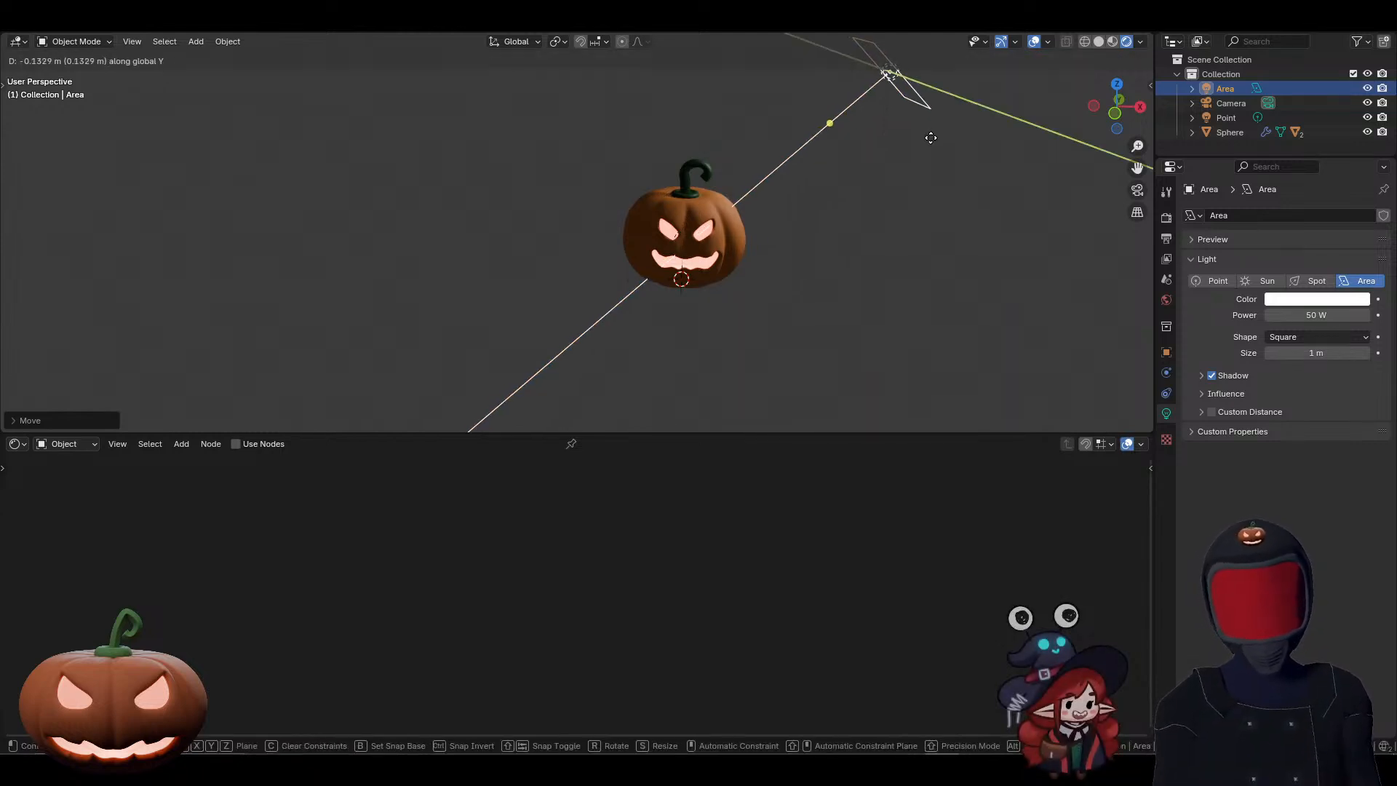
{"action": "left_click", "coordinate": [951, 168]}
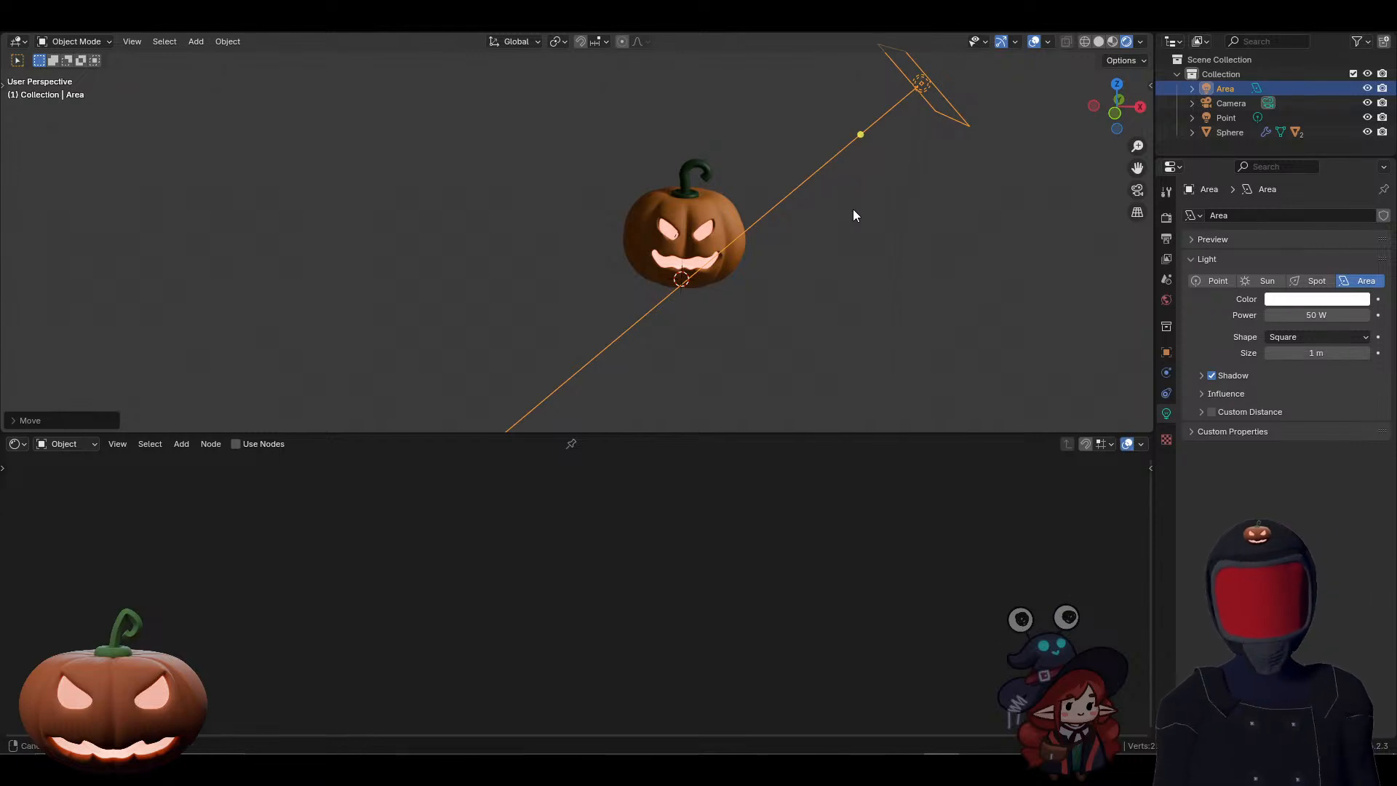
Step: Rotate the area light about the Z axis so its beam aims at the pumpkin
{"action": "middle_click_drag", "start_coordinate": [853, 210], "coordinate": [958, 249]}
{"action": "key", "text": "r"}
{"action": "key", "text": "z"}
{"action": "key", "text": "z"}
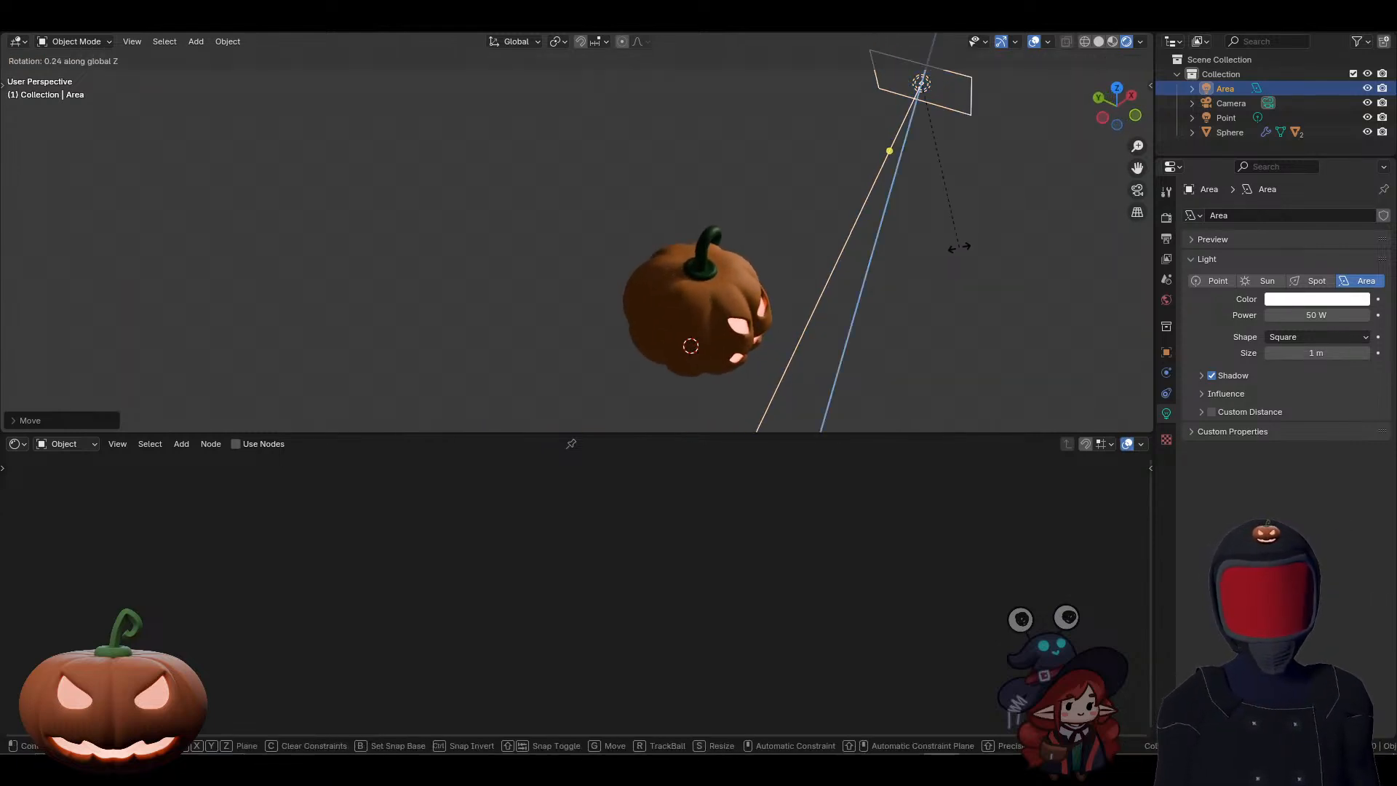
{"action": "key", "text": "z"}
{"action": "key", "text": "z"}
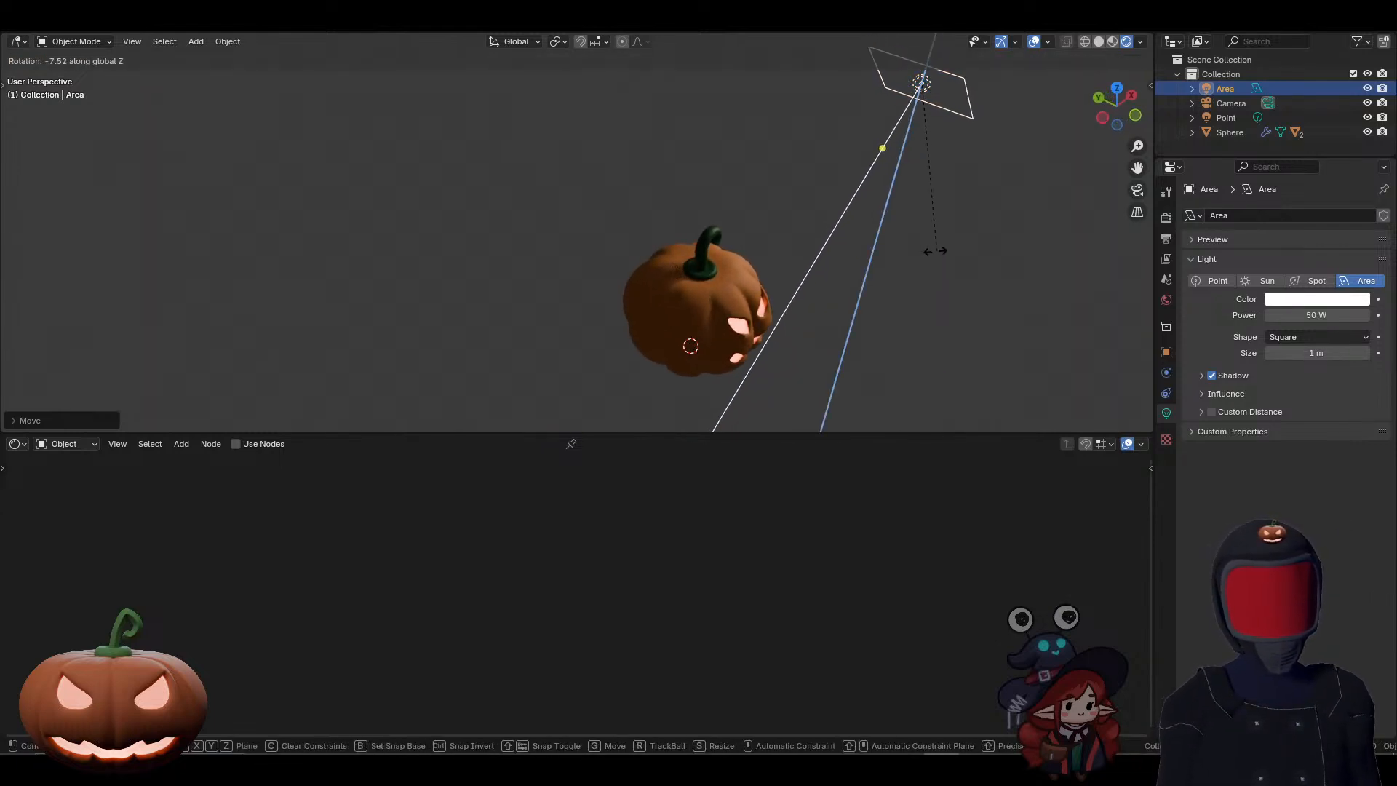
{"action": "left_click", "coordinate": [888, 259]}
{"action": "middle_click_drag", "start_coordinate": [981, 256], "coordinate": [871, 230]}
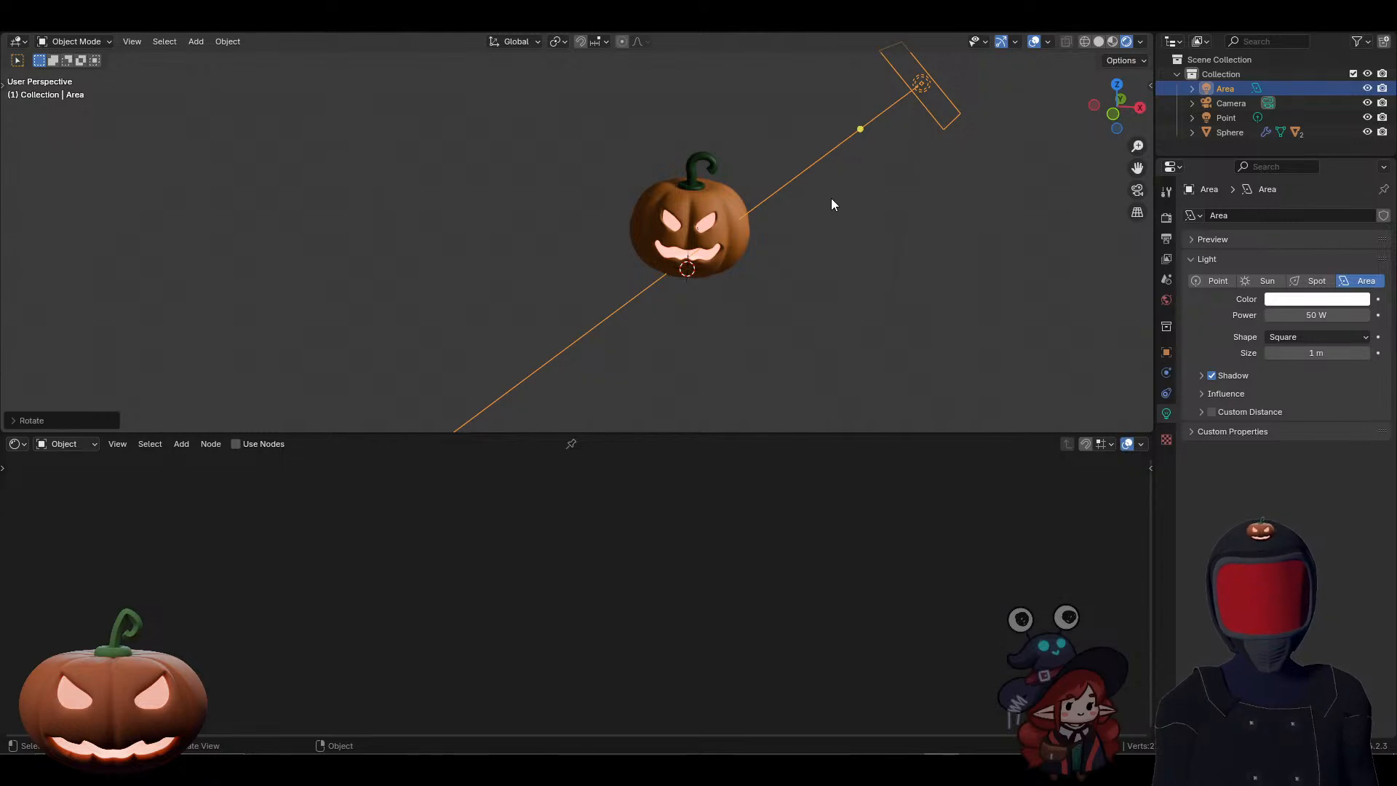
Step: Duplicate the area light and place the copy behind the pumpkin, lowered to about the stem's base in side view
{"action": "middle_click_drag", "start_coordinate": [831, 199], "coordinate": [975, 297]}
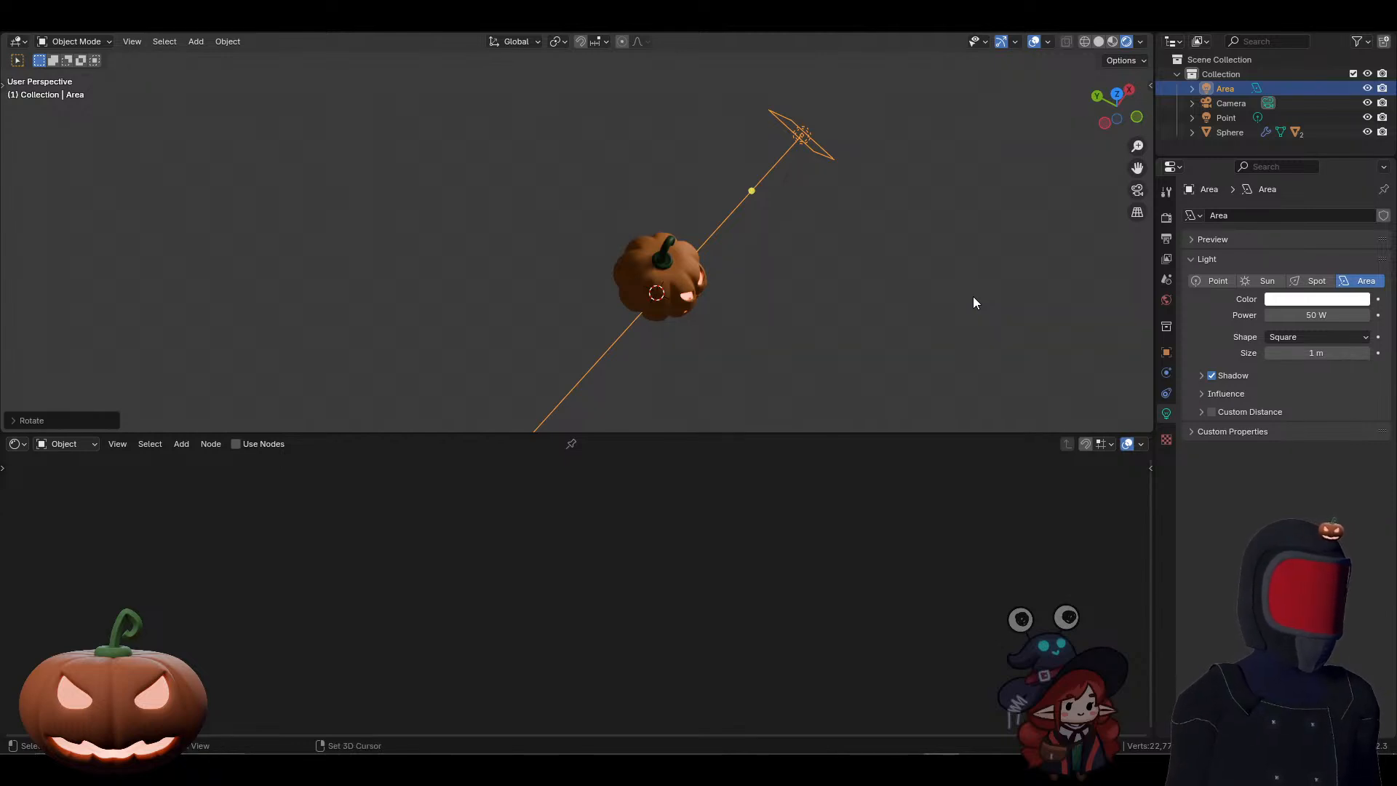
{"action": "key", "text": "shift+d"}
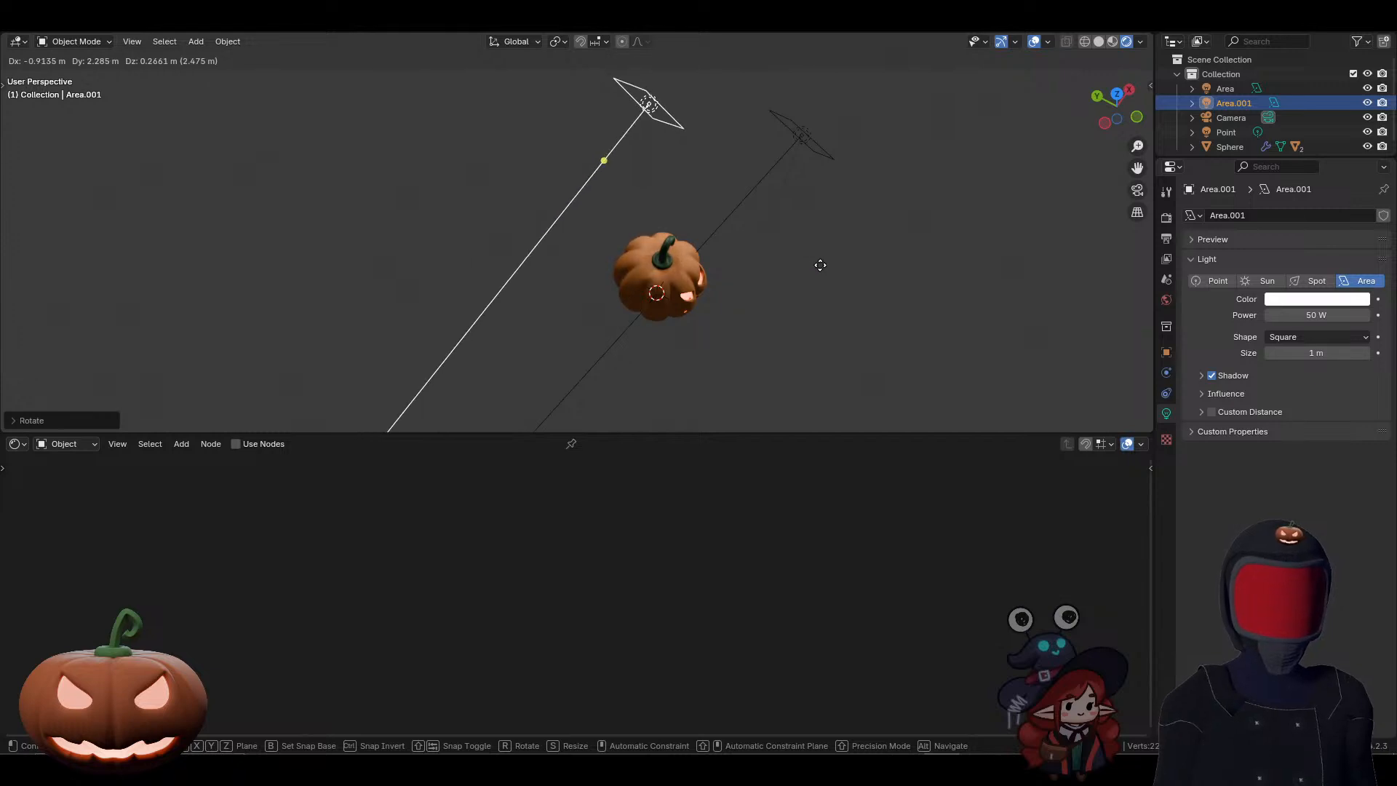
{"action": "left_click", "coordinate": [779, 279]}
{"action": "middle_click_drag", "start_coordinate": [848, 248], "coordinate": [856, 151]}
{"action": "key", "text": "KP_3"}
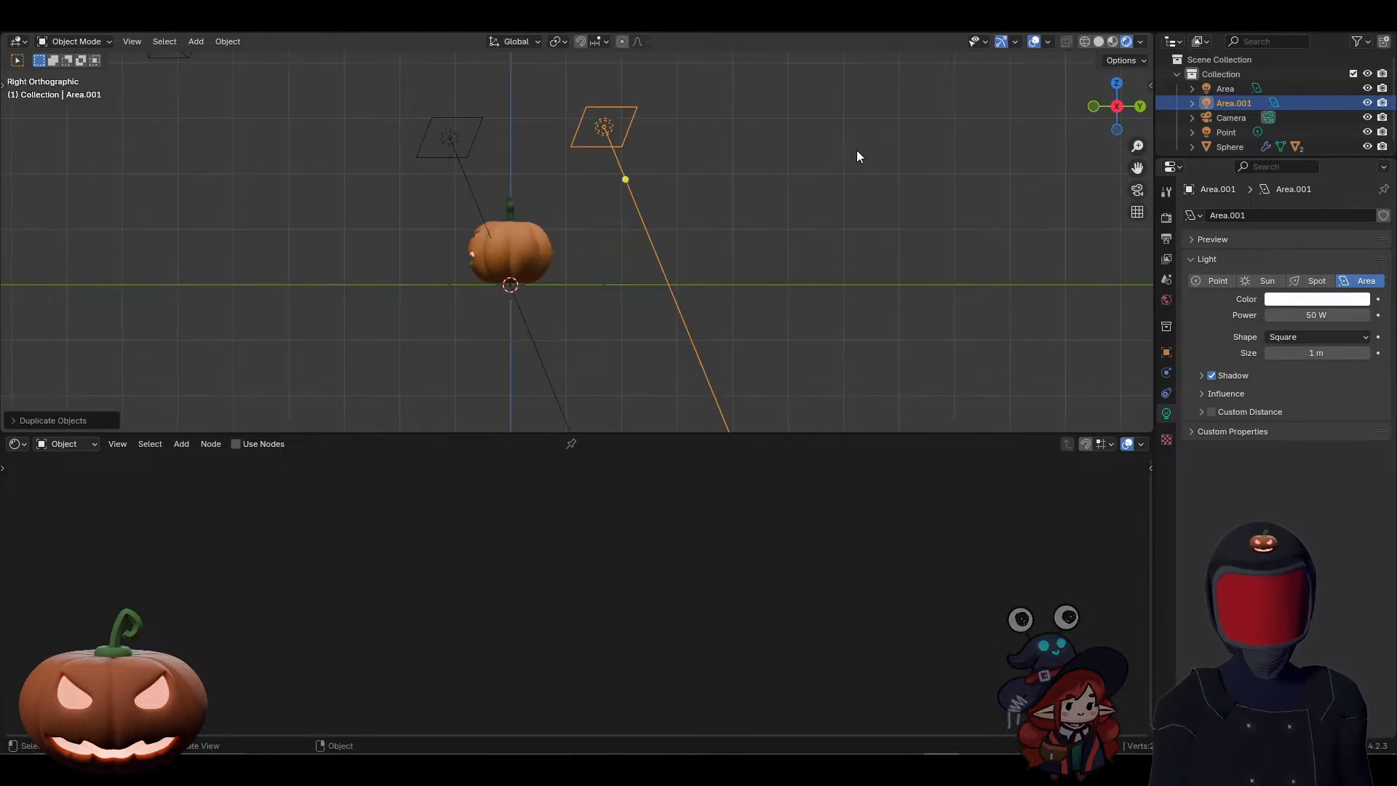
{"action": "left_click_drag", "start_coordinate": [599, 155], "coordinate": [693, 262]}
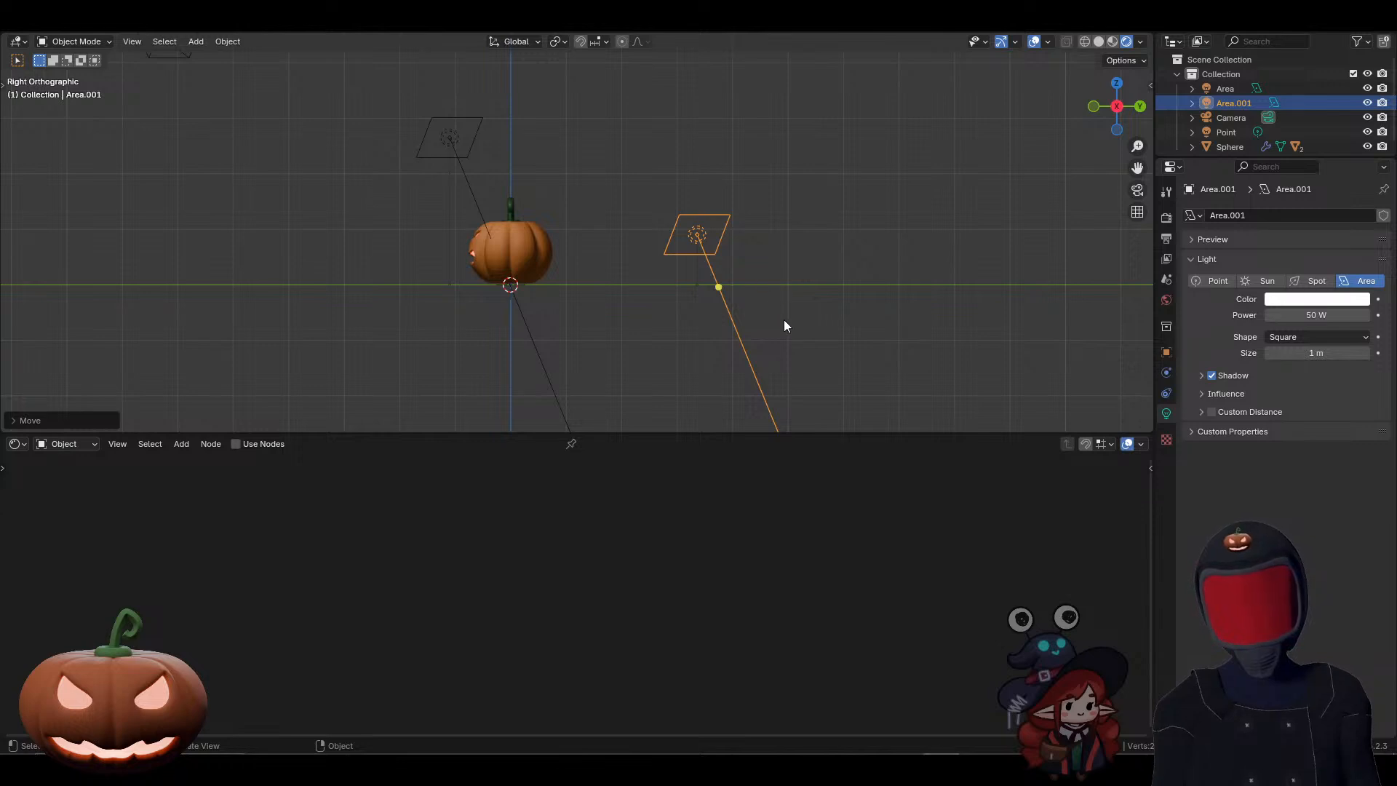
Step: Rotate the duplicated area light in side view to point at the pumpkin's back, and check it through the camera
{"action": "key", "text": "r"}
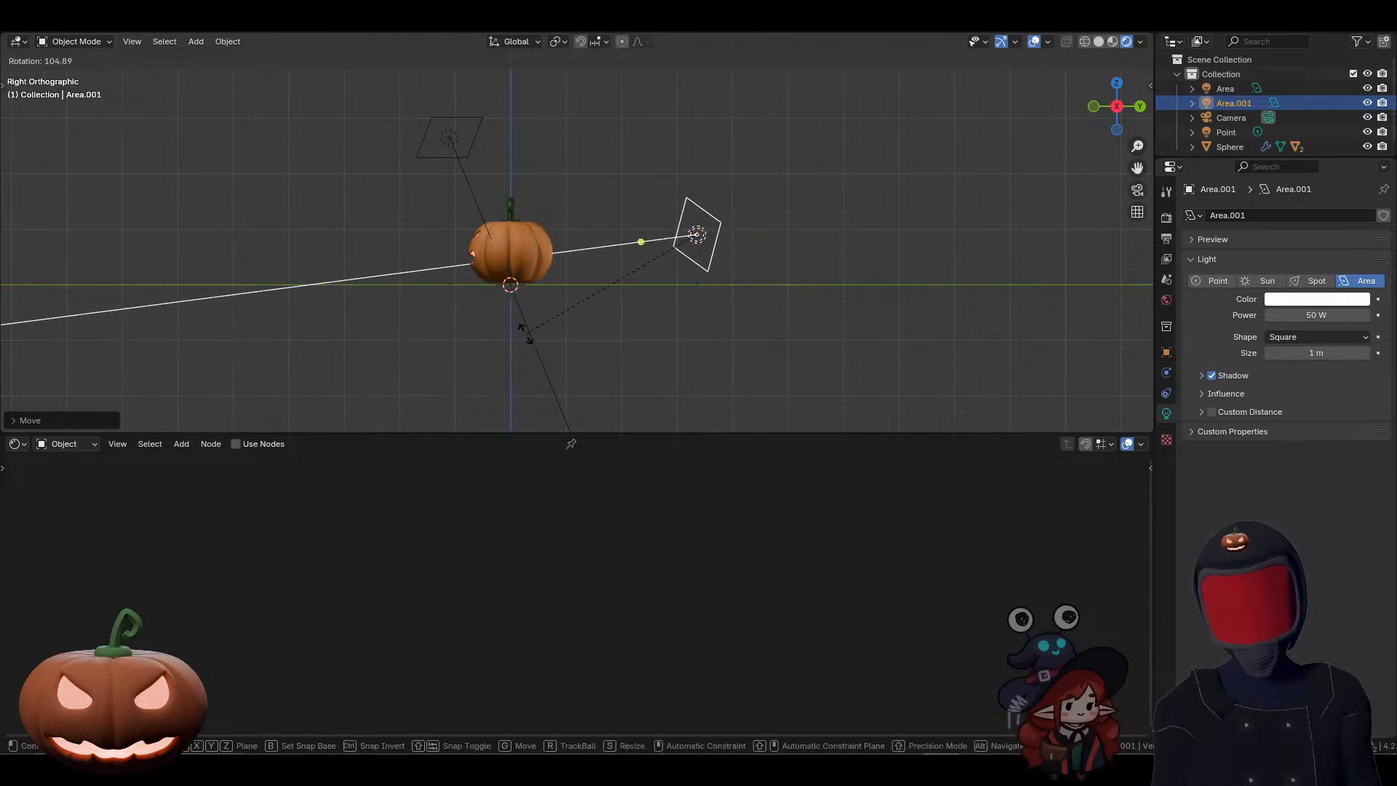
{"action": "left_click", "coordinate": [619, 291]}
{"action": "middle_click_drag", "start_coordinate": [630, 286], "coordinate": [800, 260]}
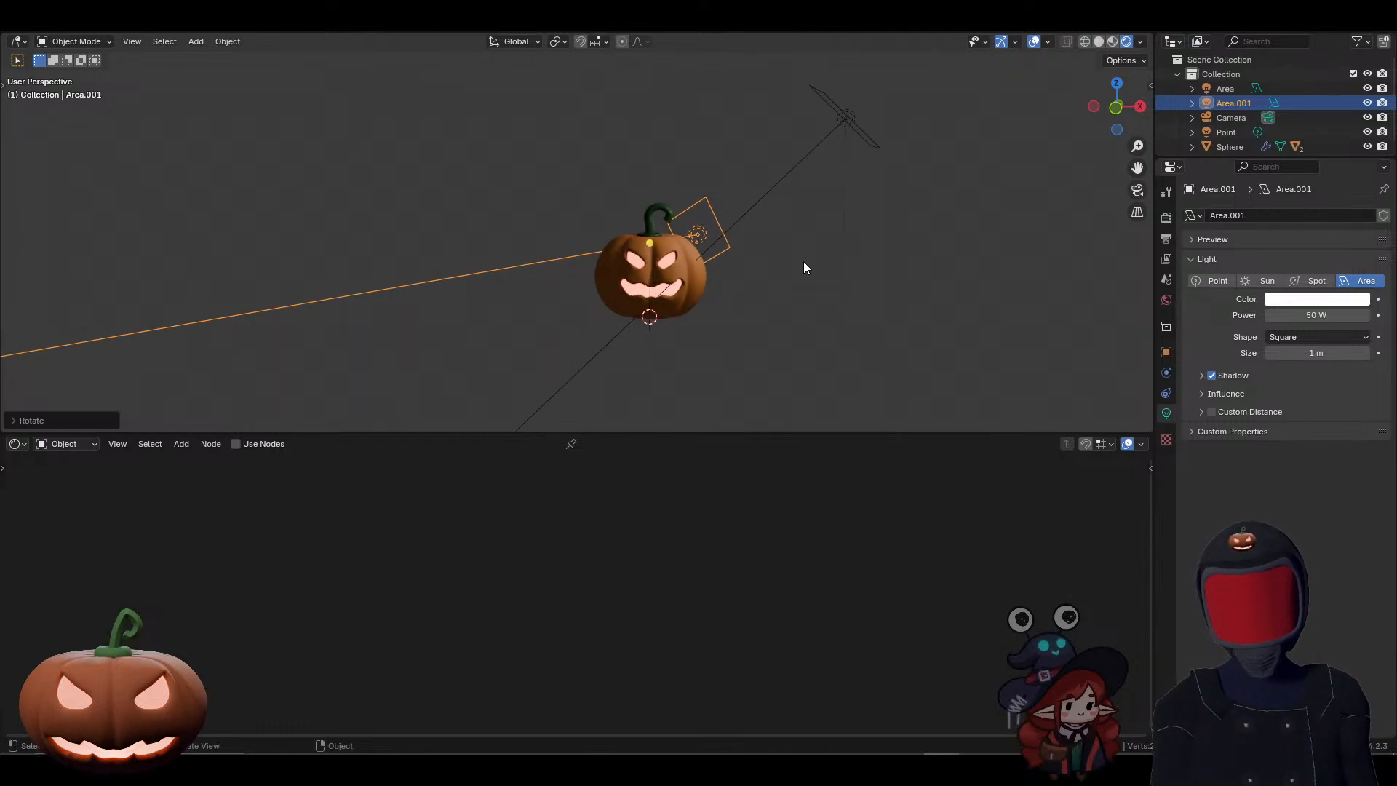
{"action": "key", "text": "KP_0"}
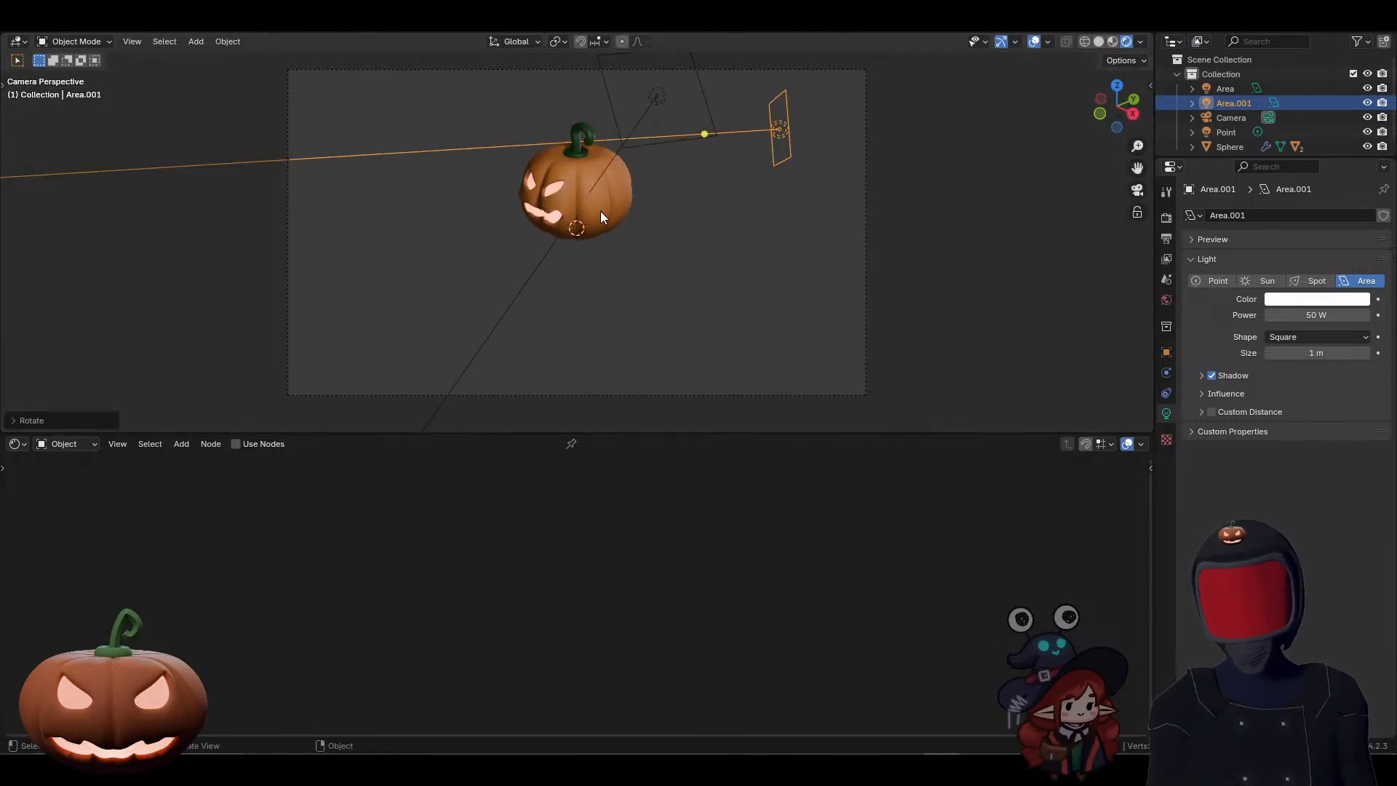
{"action": "middle_click_drag", "start_coordinate": [562, 199], "coordinate": [627, 198]}
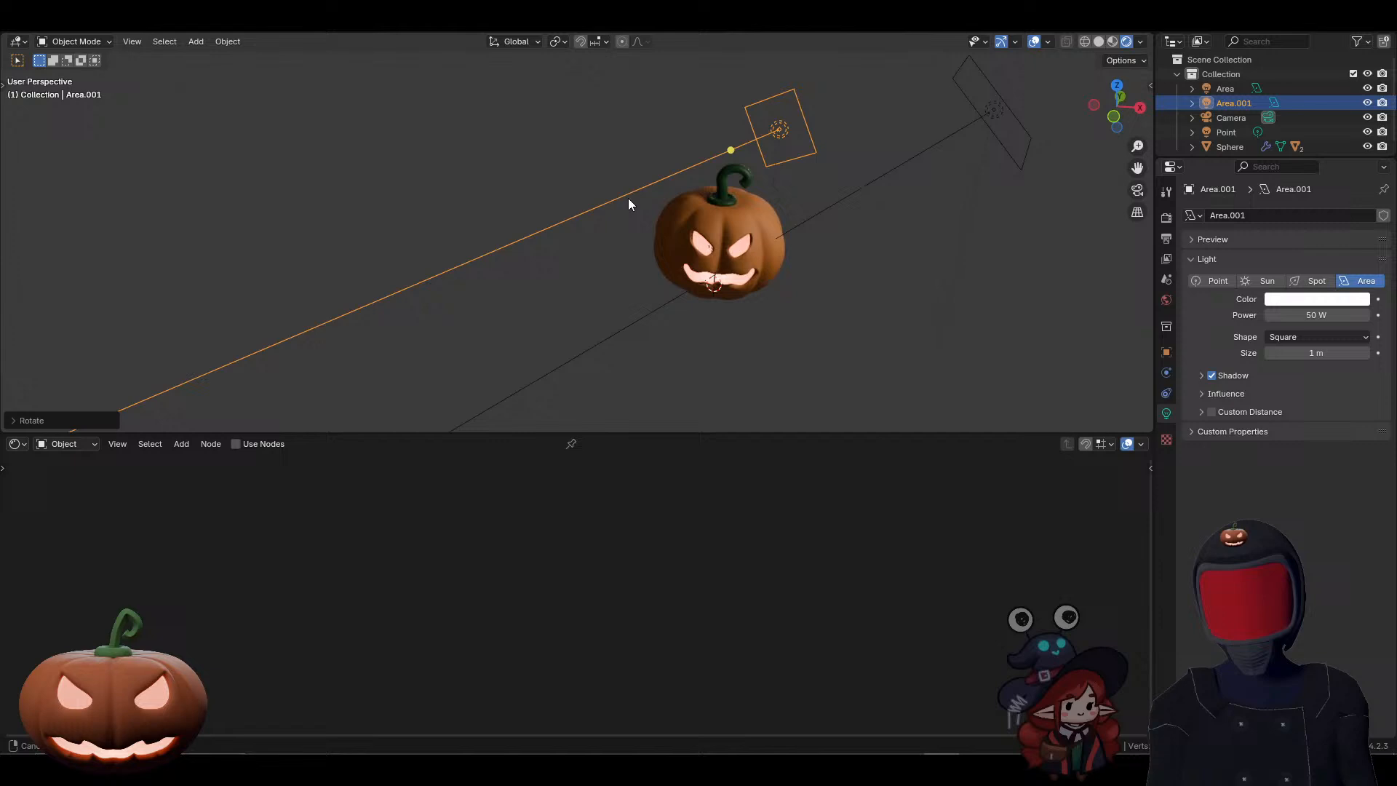
{"action": "left_click", "coordinate": [706, 241]}
{"action": "middle_click_drag", "start_coordinate": [706, 242], "coordinate": [748, 160]}
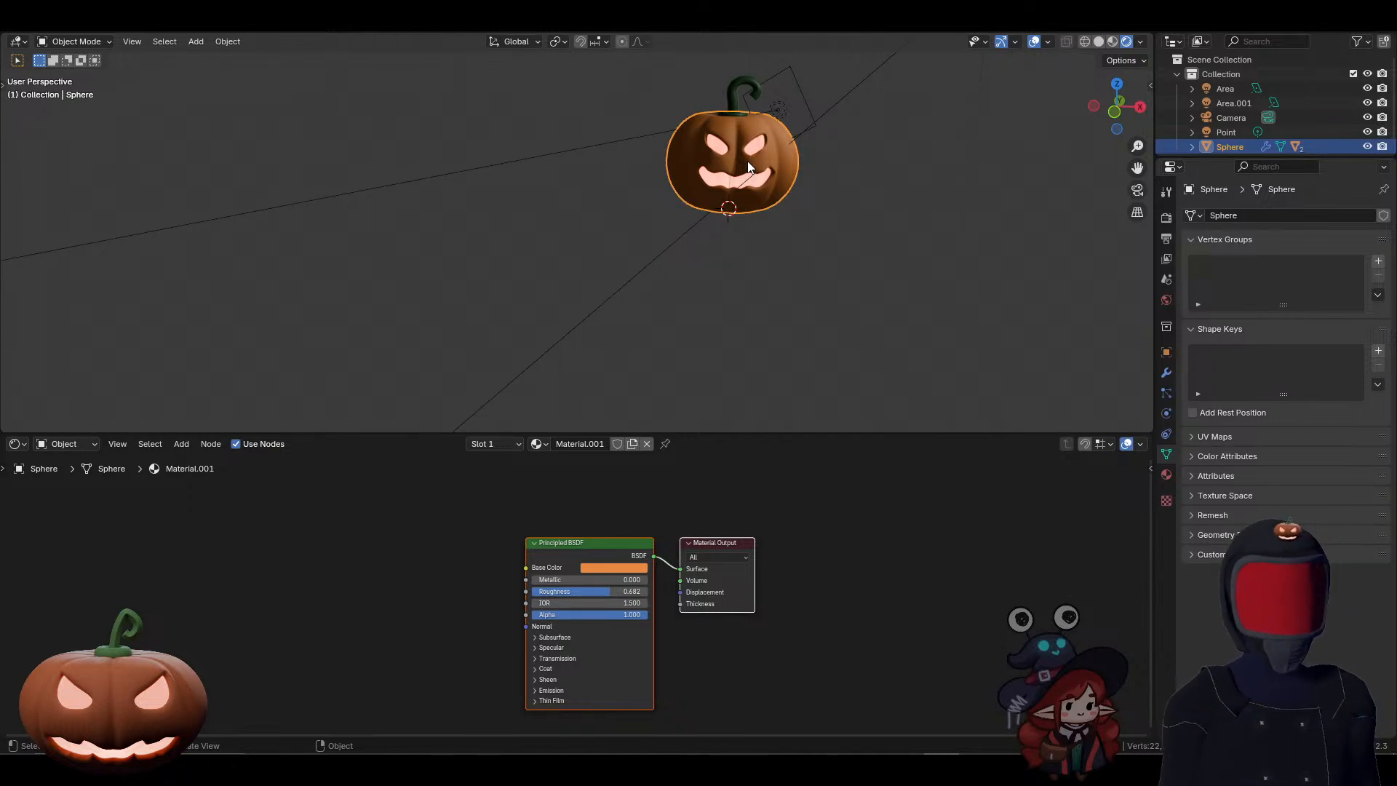
{"action": "left_click", "coordinate": [863, 256]}
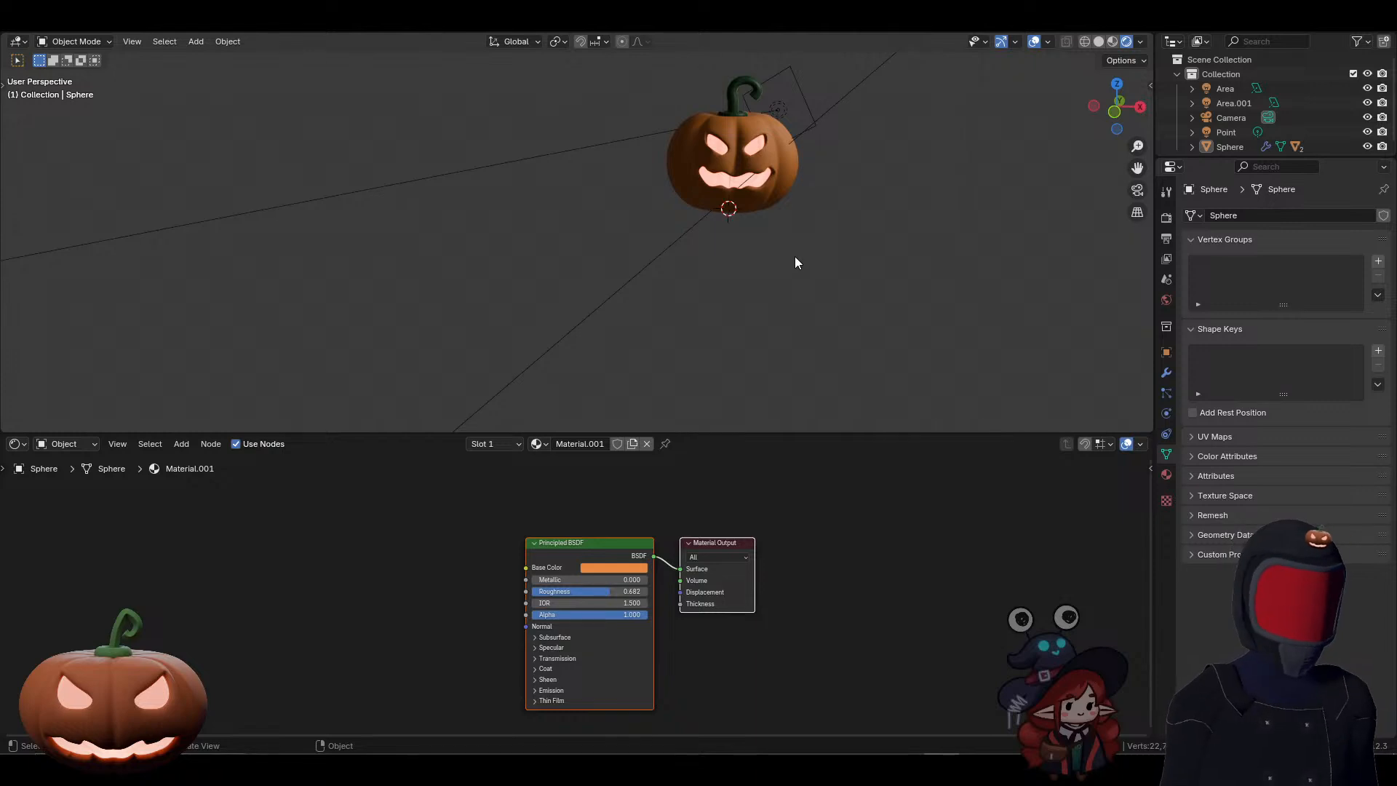
Step: Lower the rear area light along the Z axis and shift it in the negative X direction behind the pumpkin
{"action": "left_click", "coordinate": [793, 122]}
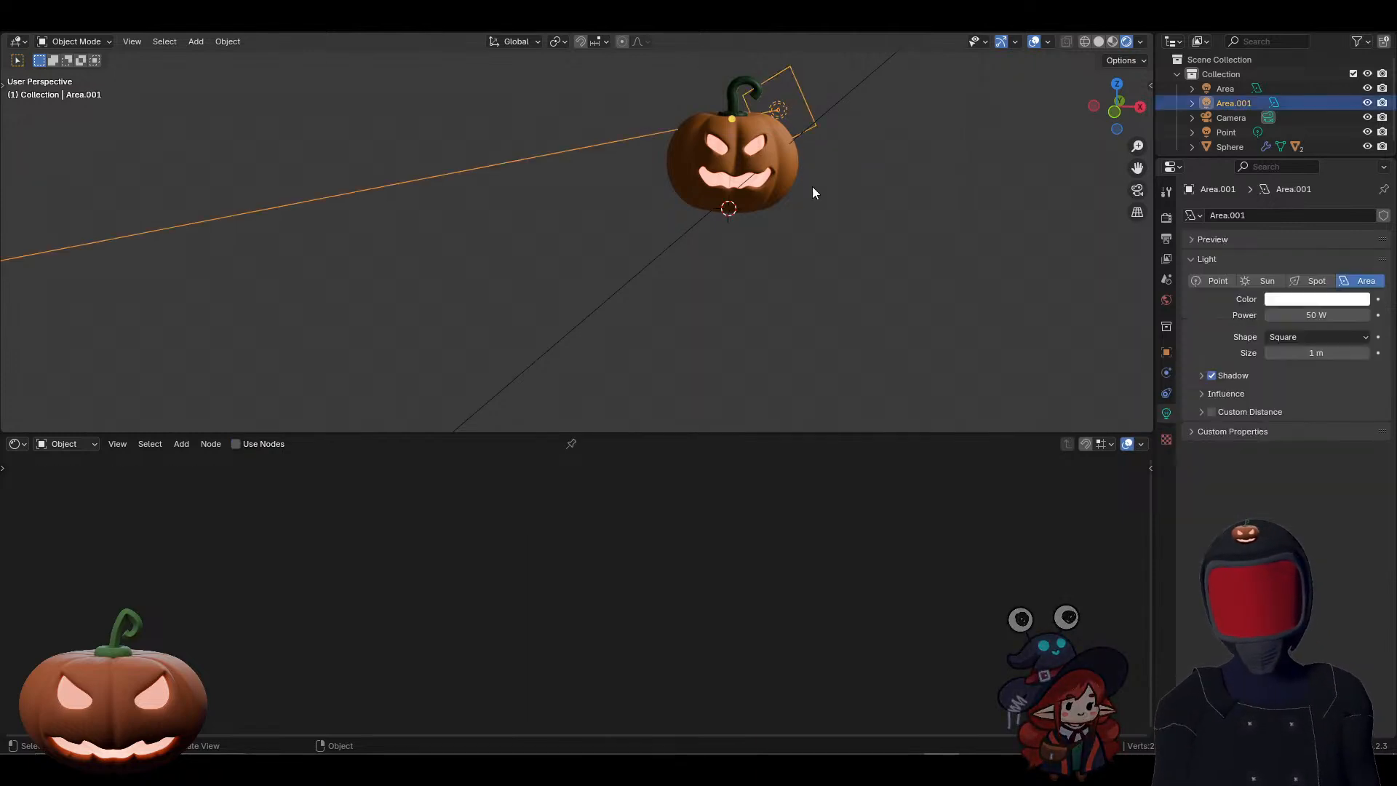
{"action": "key", "text": "g"}
{"action": "key", "text": "z"}
{"action": "left_click", "coordinate": [786, 221]}
{"action": "key", "text": "g"}
{"action": "key", "text": "x"}
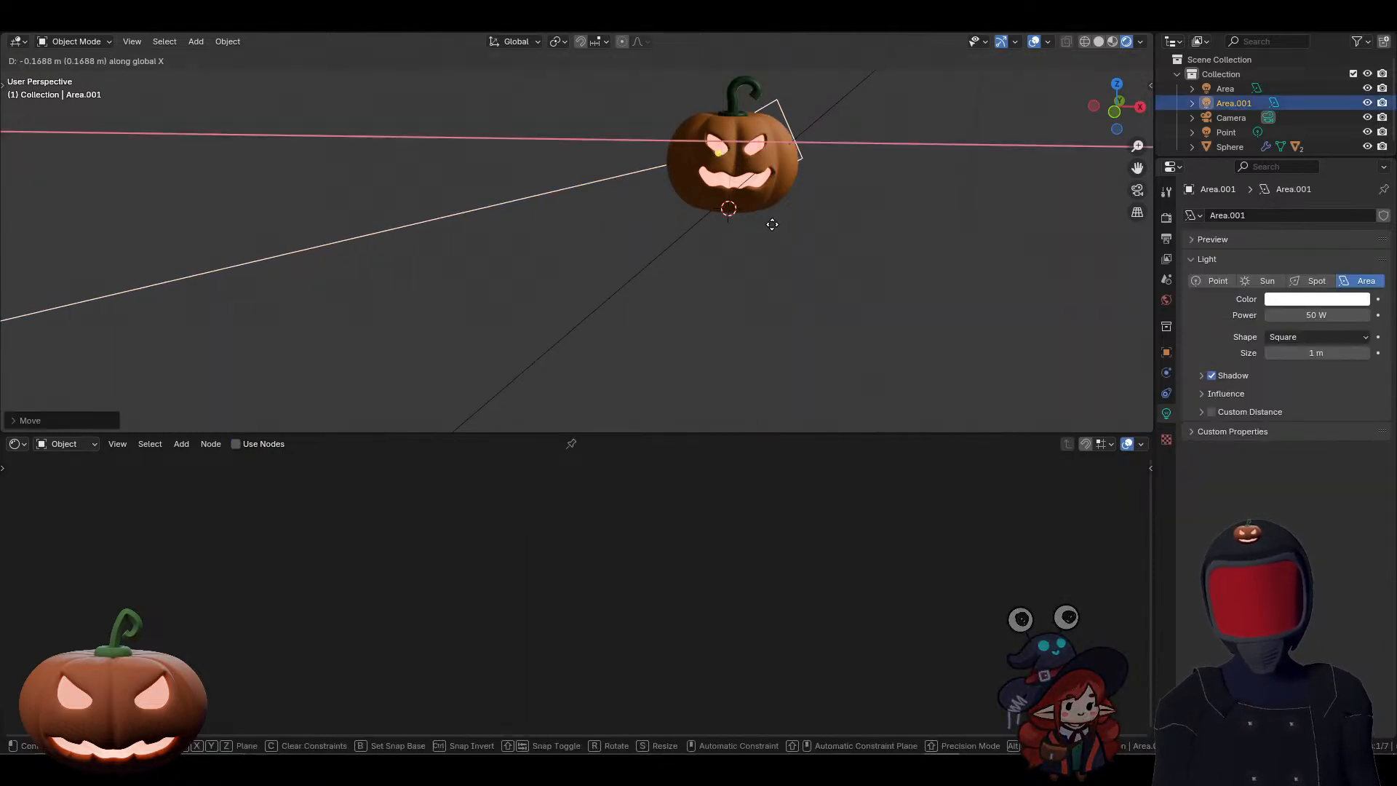
{"action": "left_click", "coordinate": [762, 225]}
Step: Rotate the rear area light freely with Trackball so its beam points through the pumpkin's back towards the front
{"action": "key", "text": "r"}
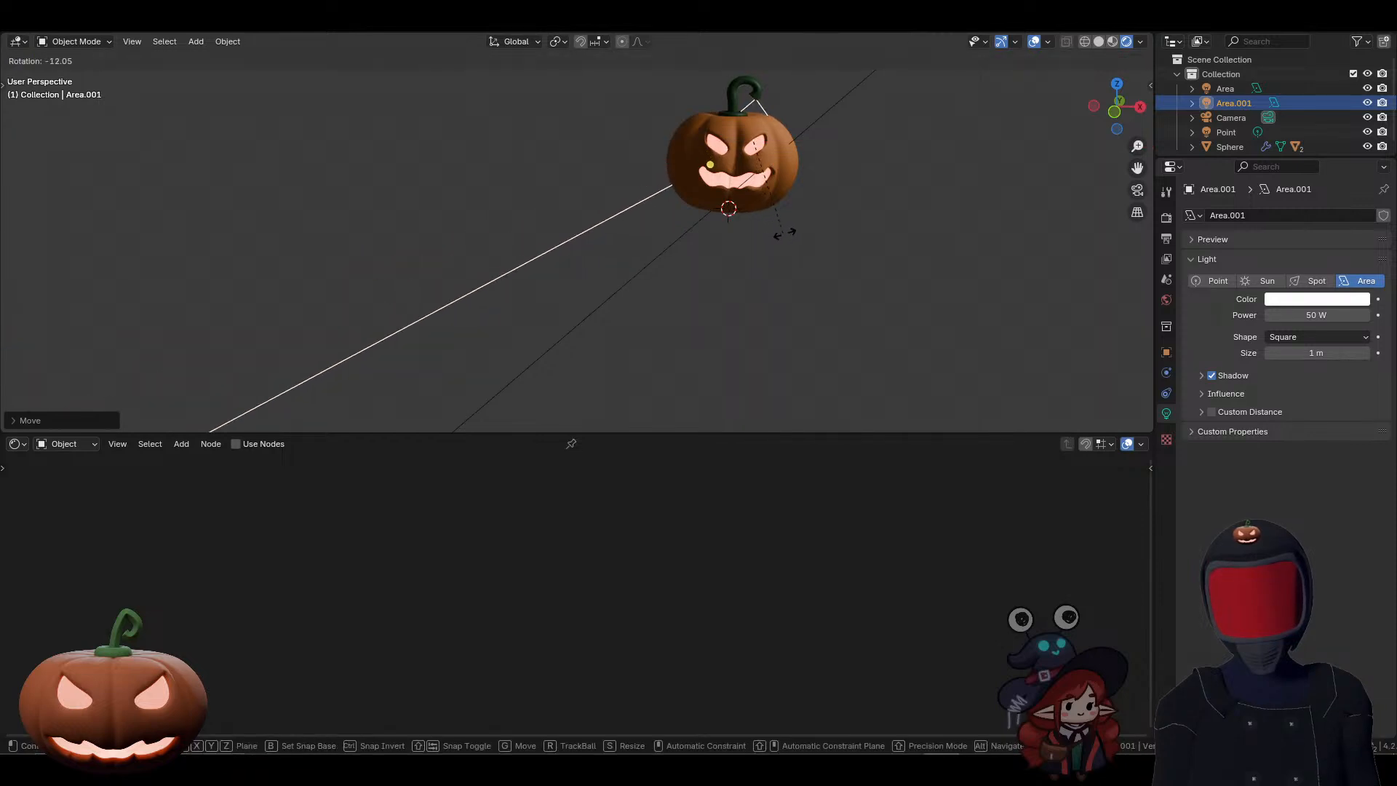
{"action": "key", "text": "r"}
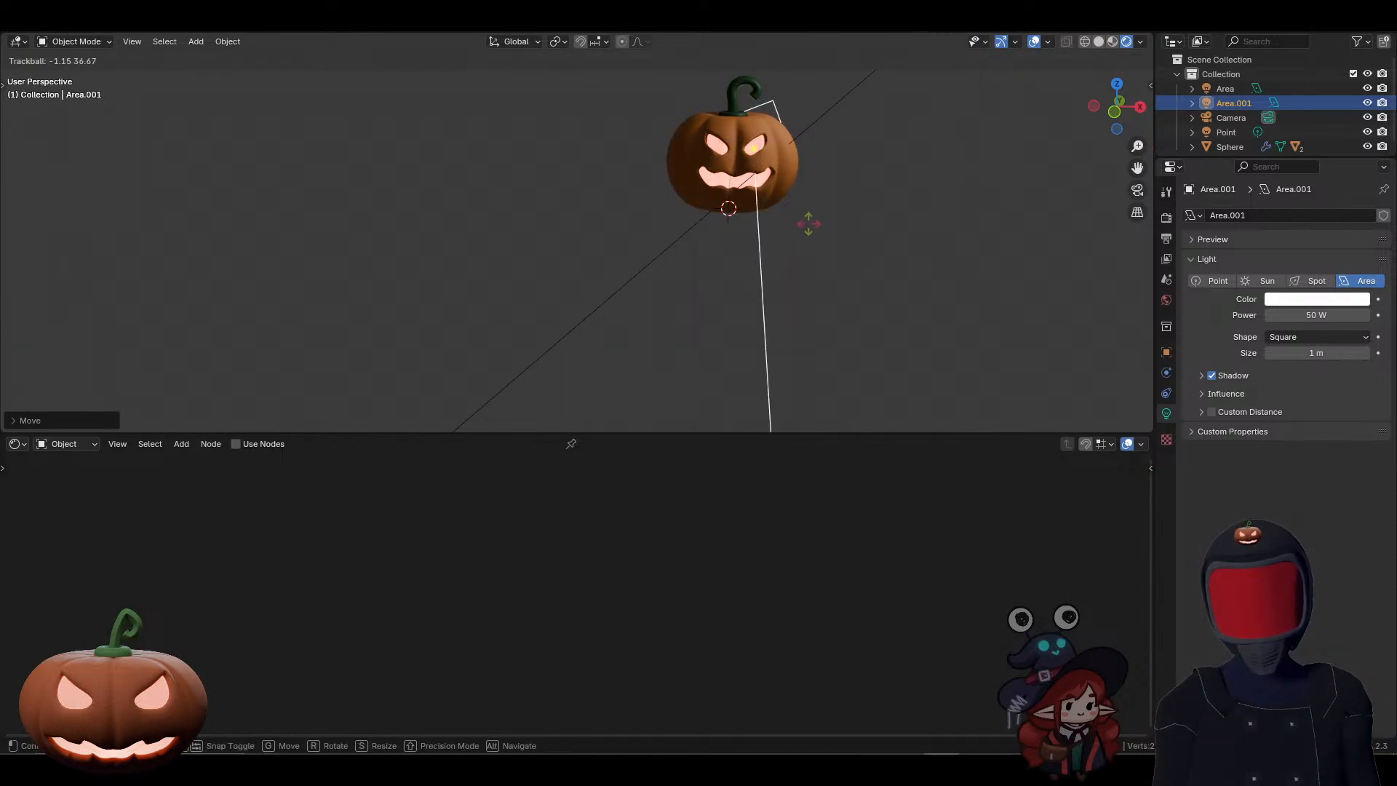
{"action": "left_click", "coordinate": [808, 224]}
{"action": "scroll", "coordinate": [825, 193], "scroll_direction": "down", "scroll_amount": 3}
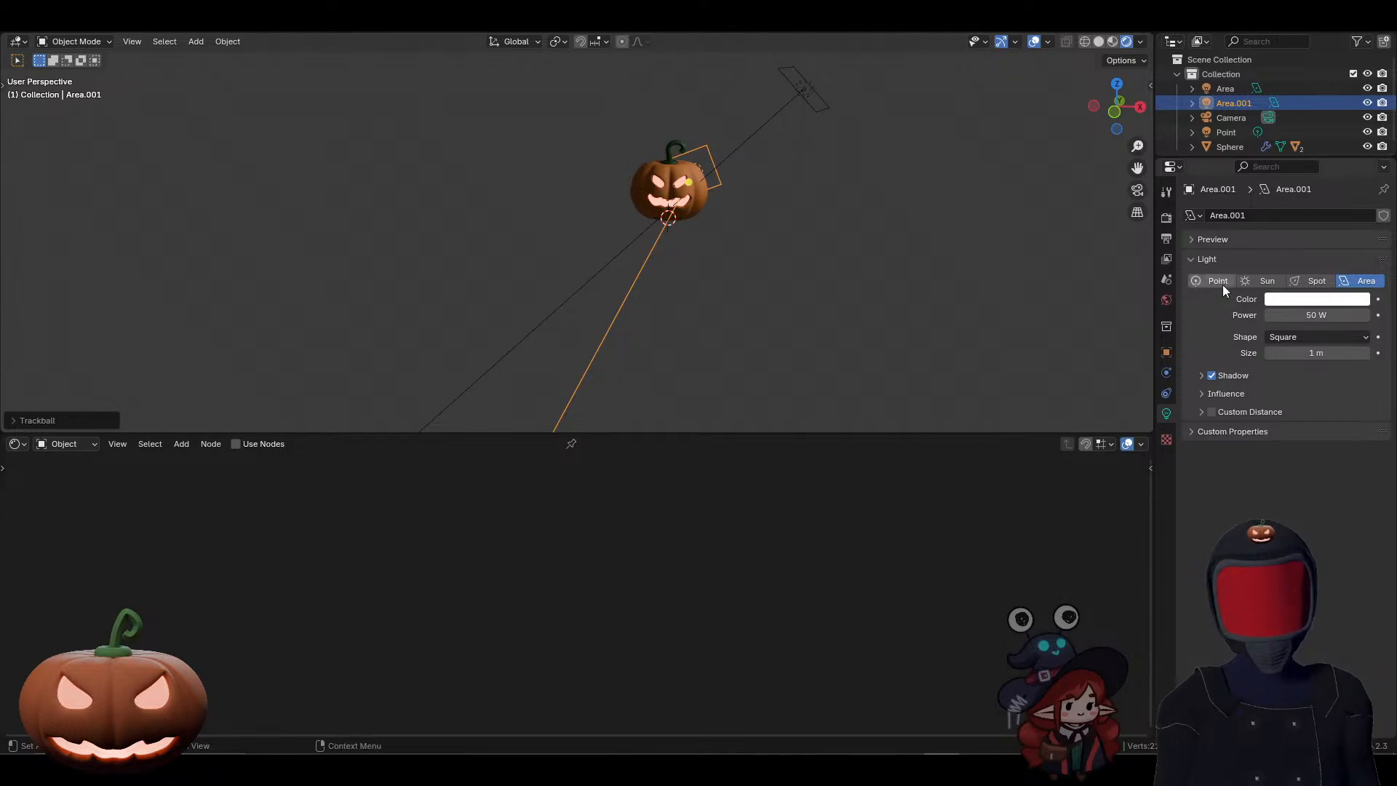
Step: Set the rear area light's power to 100 W and its colour to bright yellow-green
{"action": "left_click", "coordinate": [1289, 314]}
{"action": "type", "text": "100"}
{"action": "key", "text": "Return"}
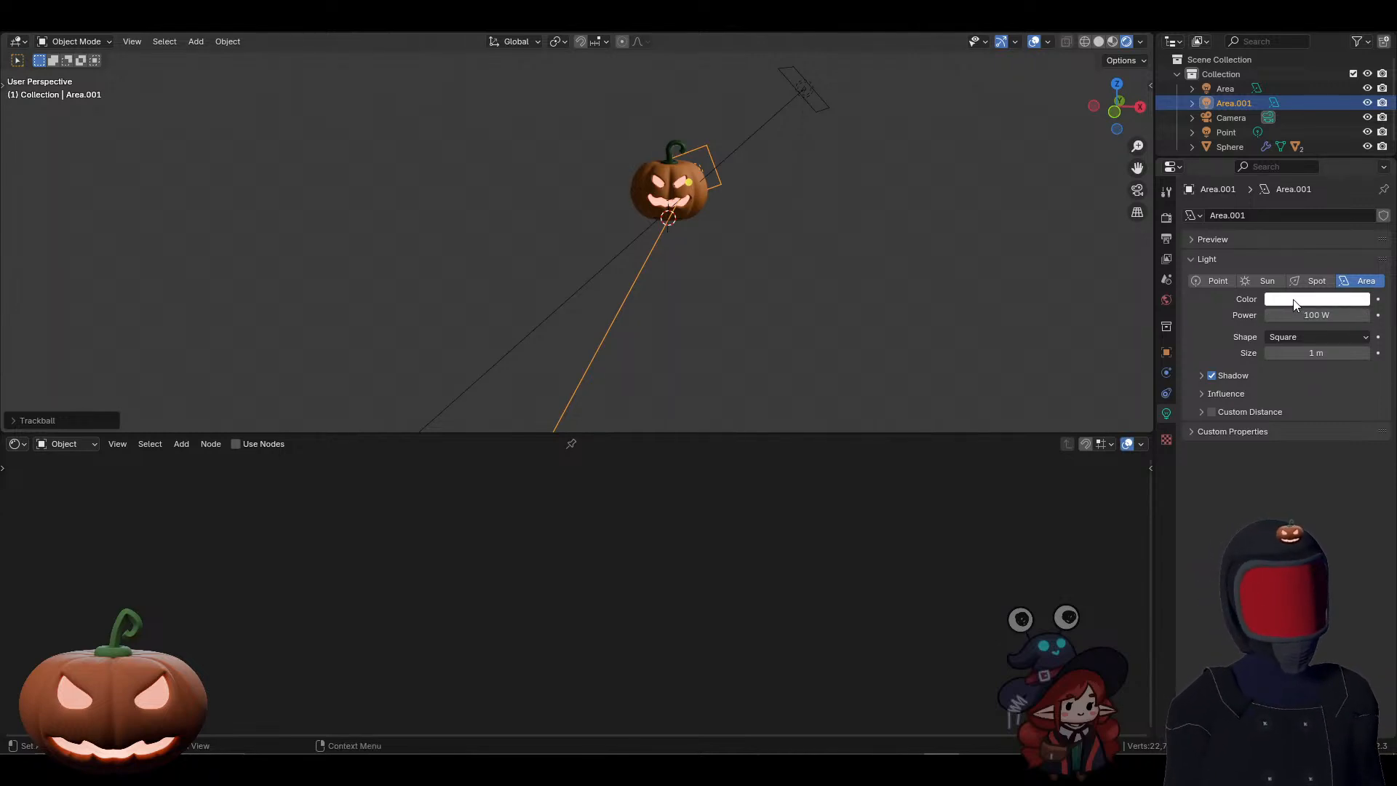
{"action": "left_click", "coordinate": [1296, 304]}
{"action": "mouse_move", "coordinate": [1266, 172]}
{"action": "left_mouse_down"}
{"action": "mouse_move", "coordinate": [1247, 149]}
{"action": "mouse_move", "coordinate": [1231, 156]}
{"action": "left_mouse_up"}
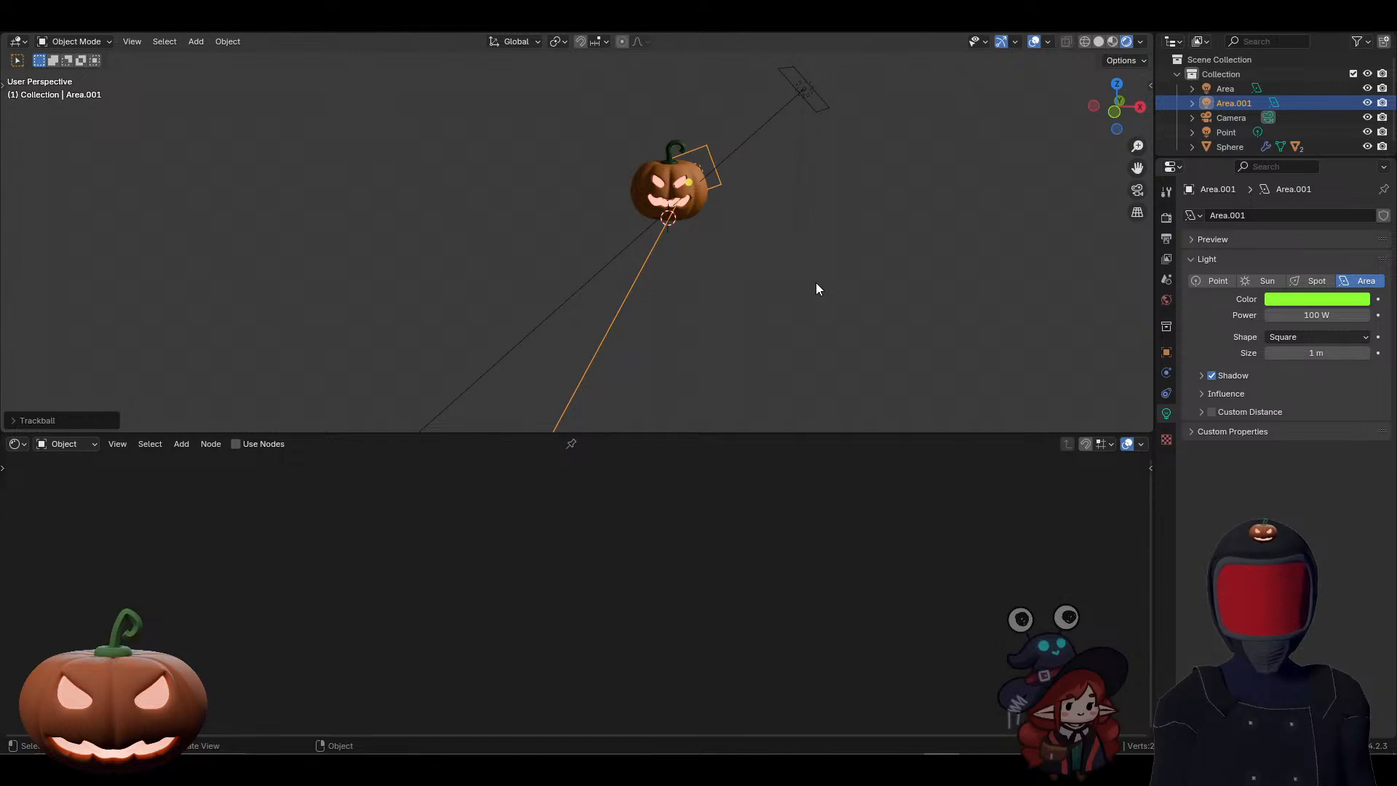
Step: Look through the camera and move it sideways and up so the pumpkin sits near the middle of the frame
{"action": "key", "text": "KP_0"}
{"action": "key", "text": "KP_0"}
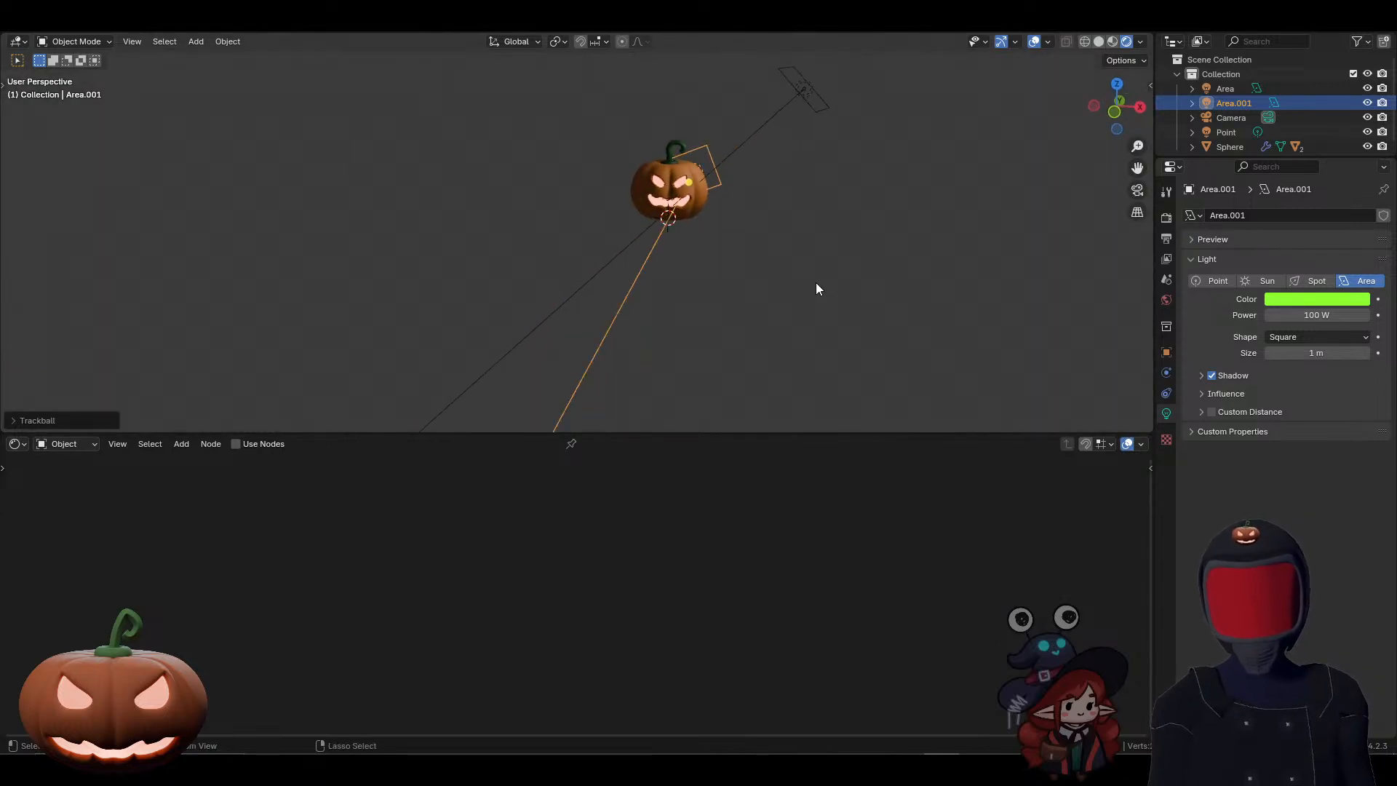
{"action": "key", "text": "KP_0"}
{"action": "left_click", "coordinate": [861, 247]}
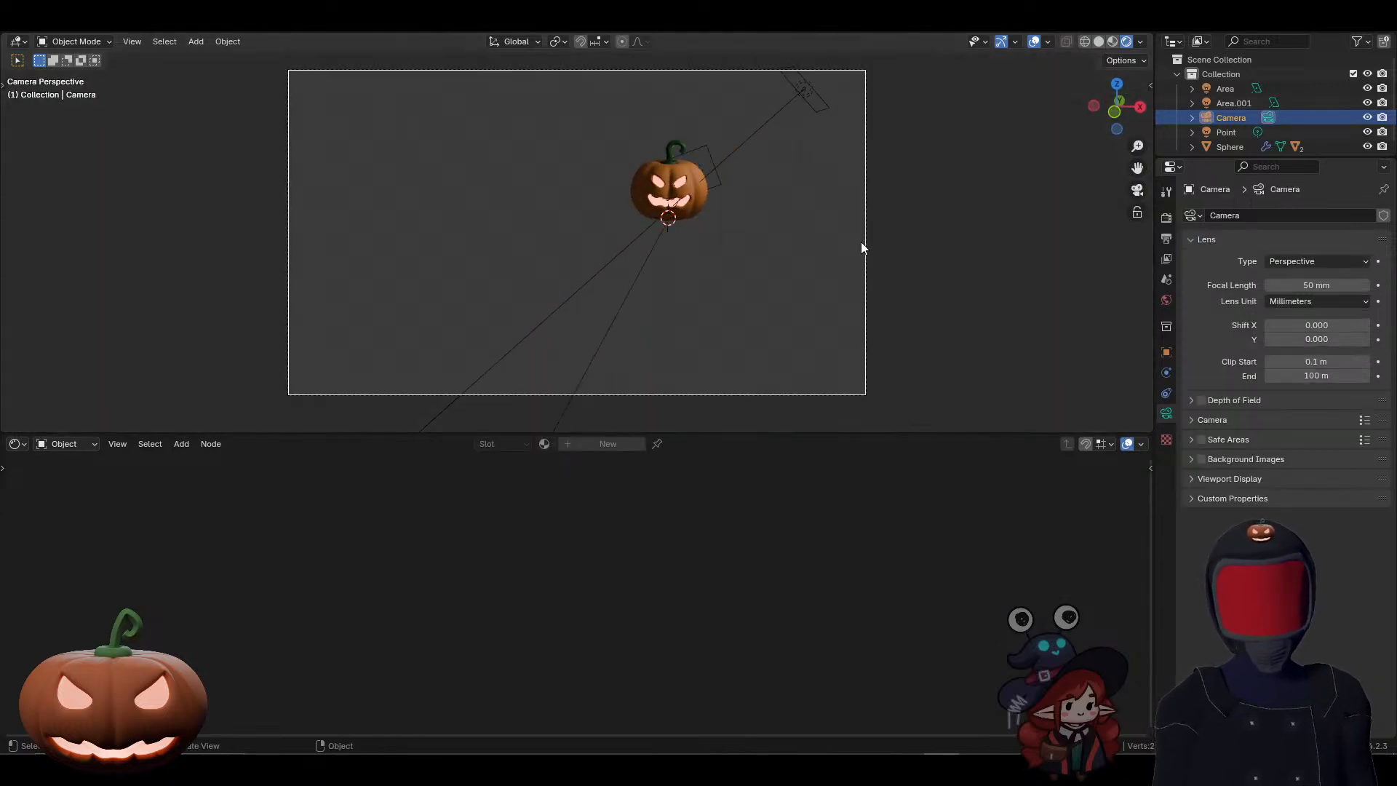
{"action": "key", "text": "g"}
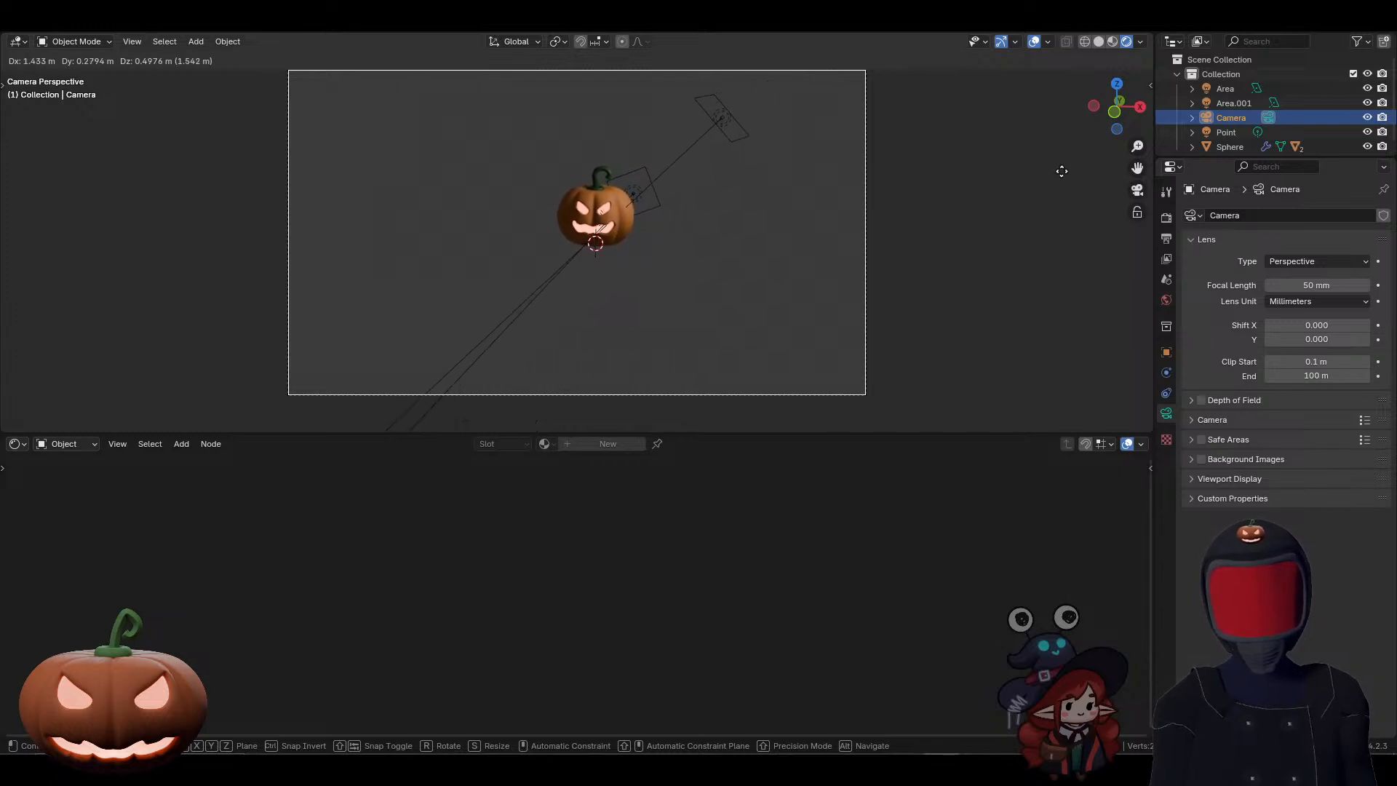
{"action": "left_click", "coordinate": [1043, 195]}
Step: Move the camera closer to the pumpkin along its local Z axis and raise it about 0.23 m along global Z
{"action": "key", "text": "g"}
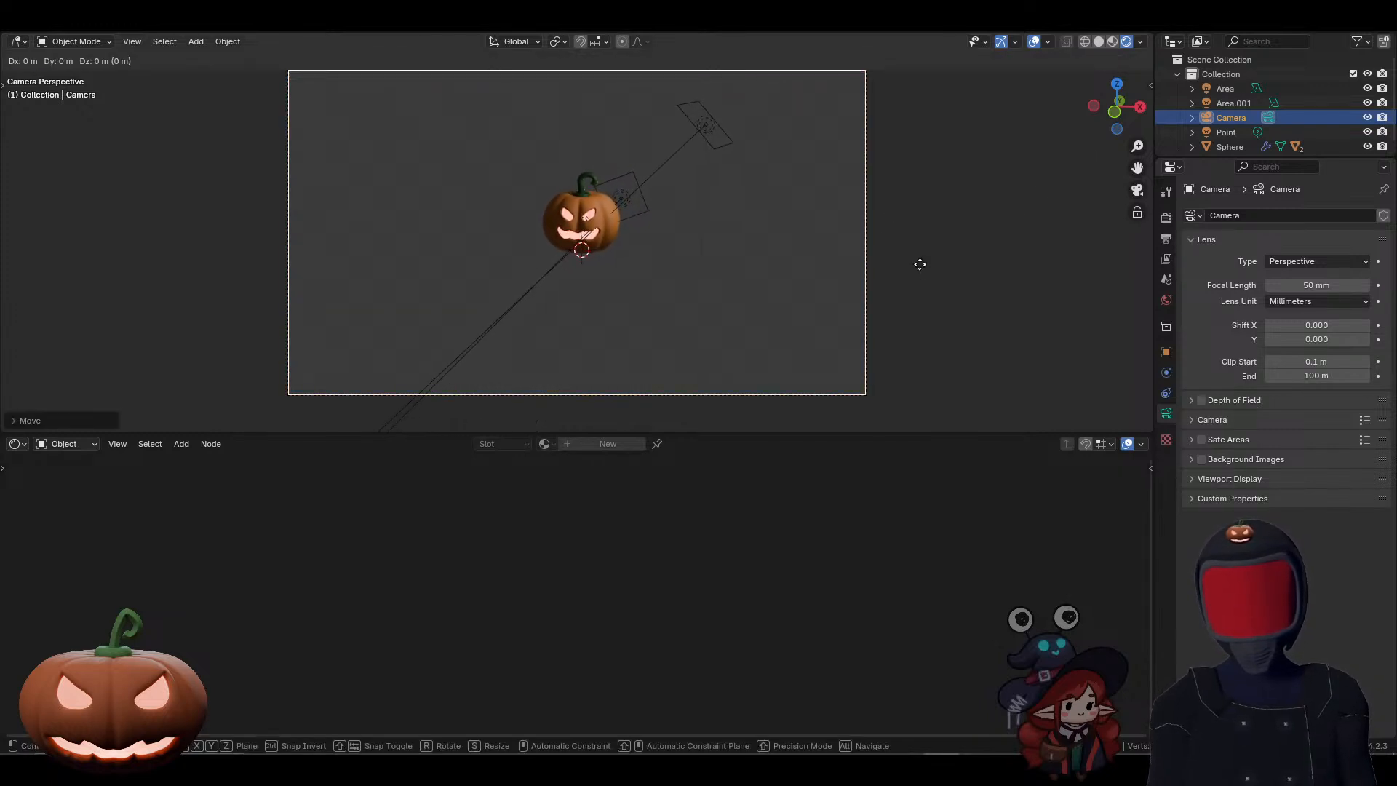
{"action": "key", "text": "z"}
{"action": "key", "text": "z"}
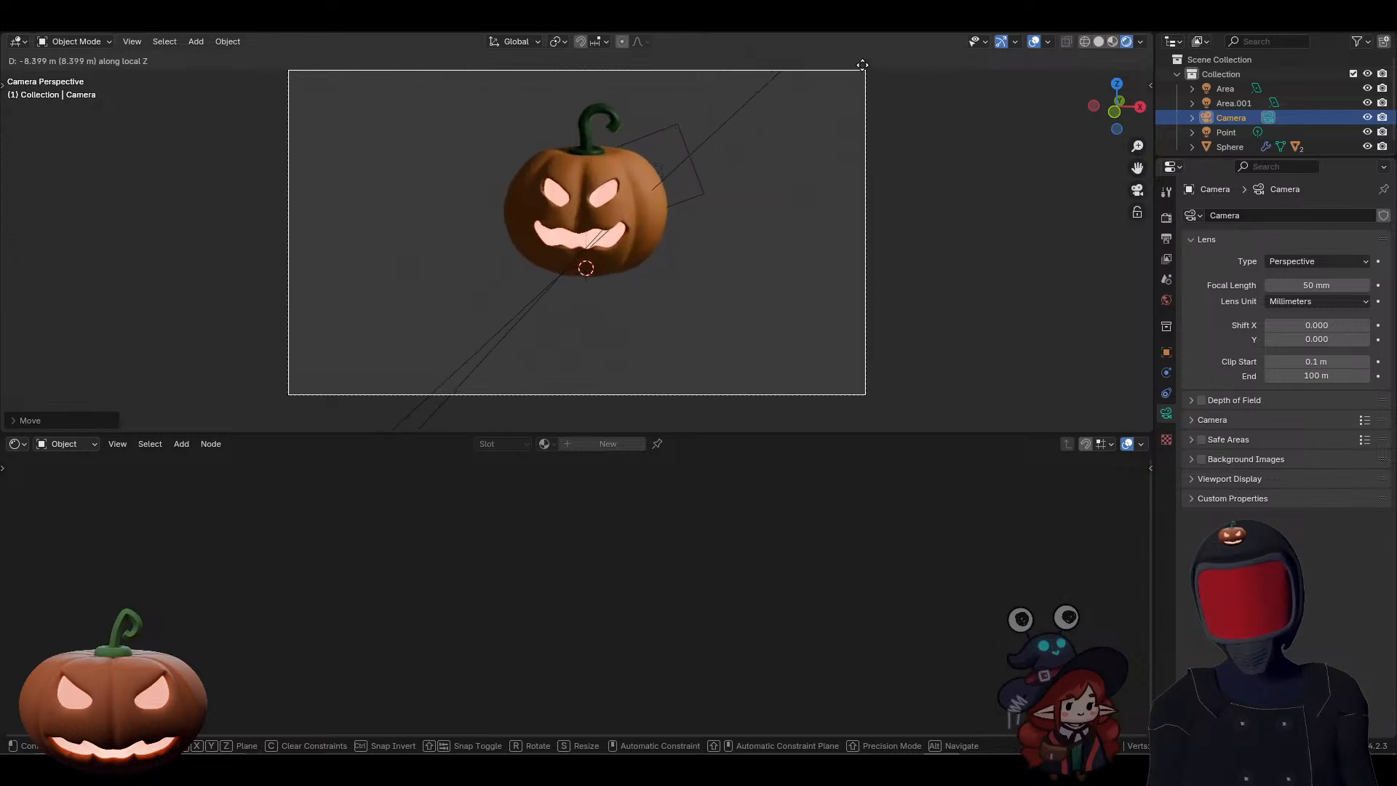
{"action": "left_click", "coordinate": [905, 221]}
{"action": "key", "text": "g"}
{"action": "key", "text": "z"}
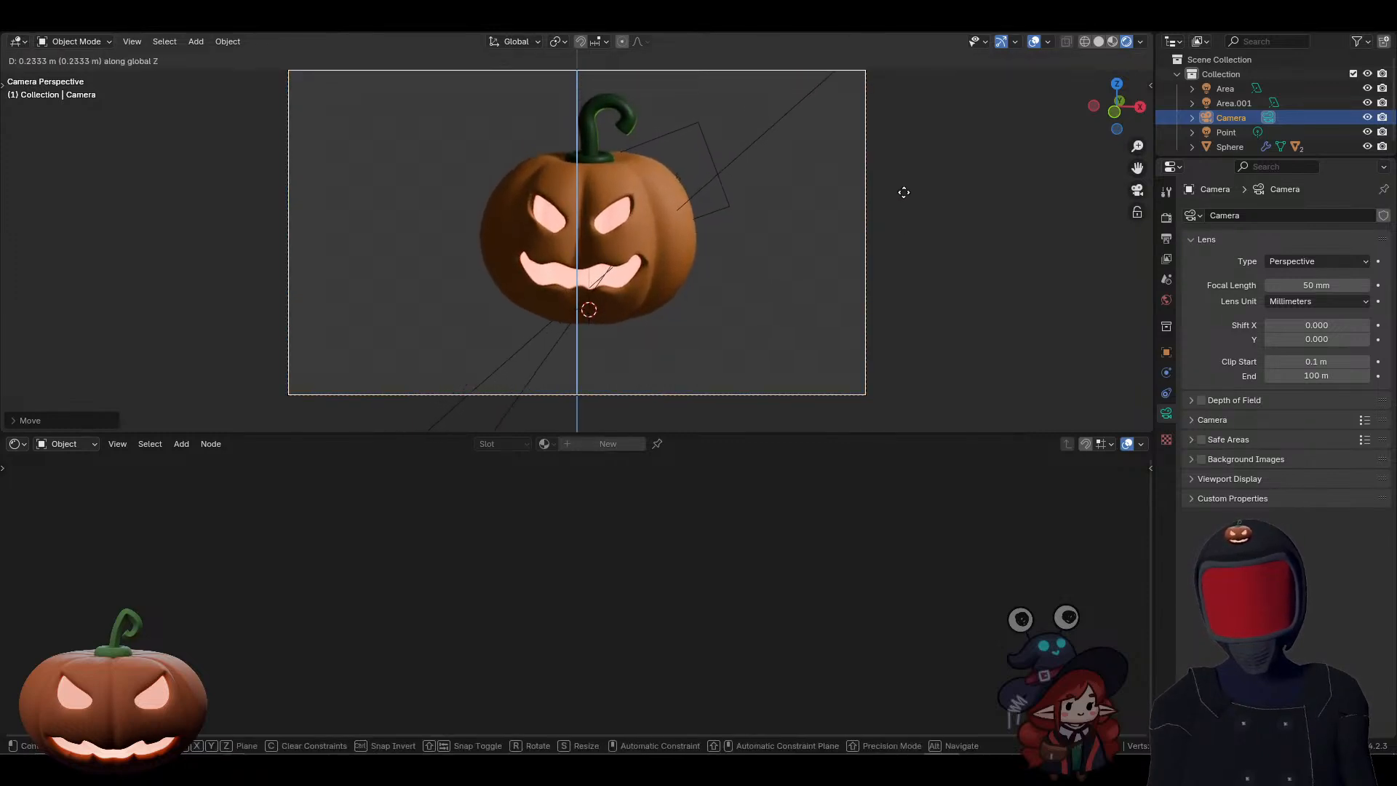
{"action": "left_click", "coordinate": [903, 193]}
{"action": "middle_click_drag", "start_coordinate": [857, 270], "coordinate": [868, 267]}
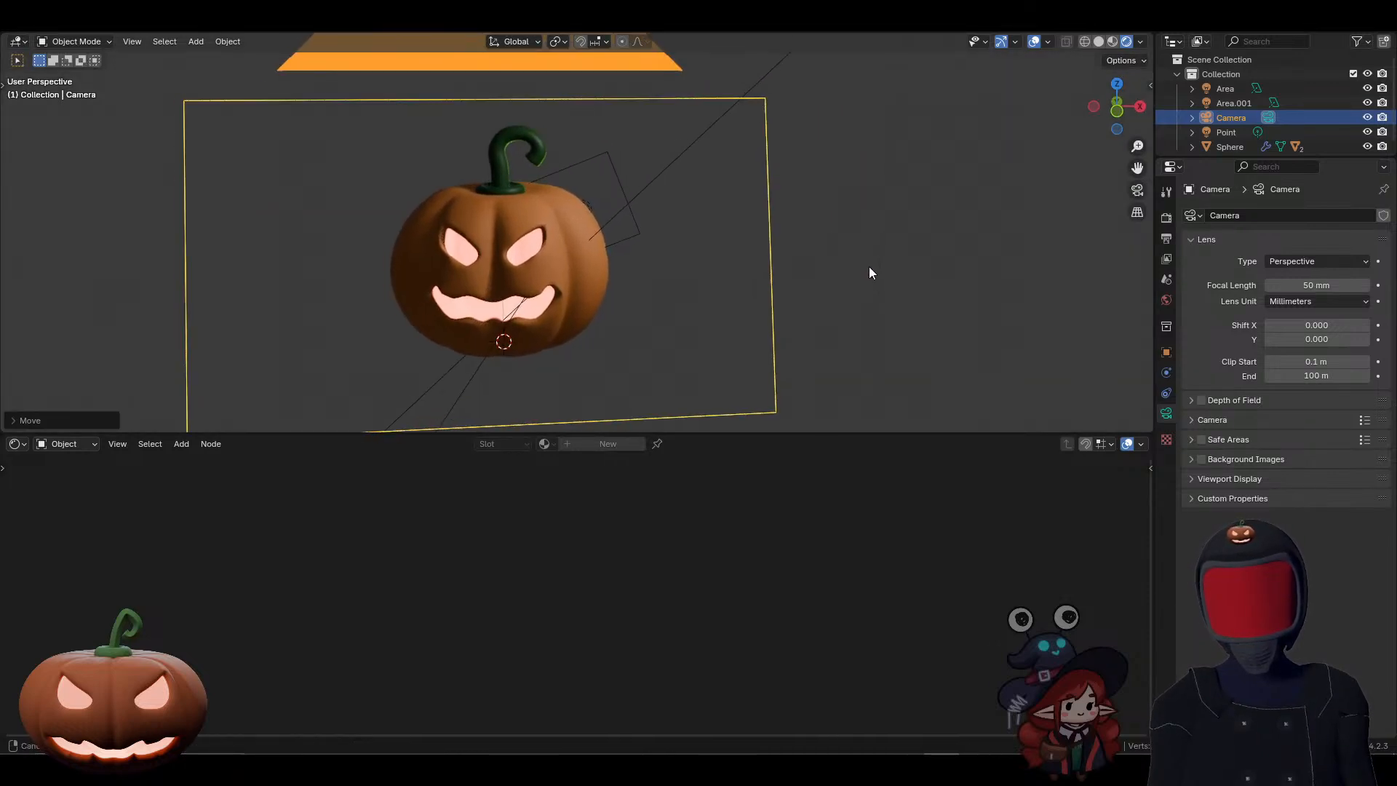
{"action": "left_click", "coordinate": [869, 267]}
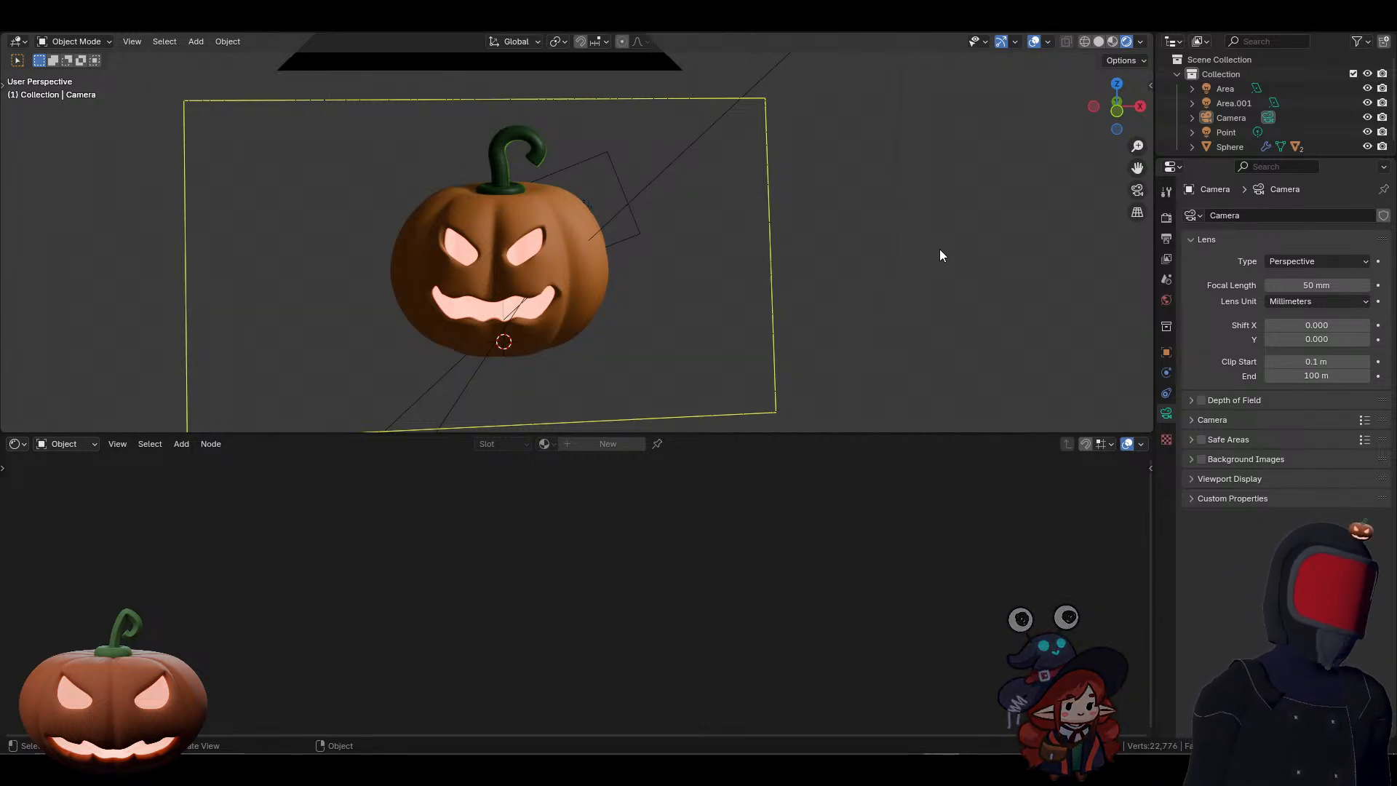
Step: Darken the scene by setting the world background strength to 0.310, and view the rear light's effect from the side
{"action": "left_click", "coordinate": [608, 164]}
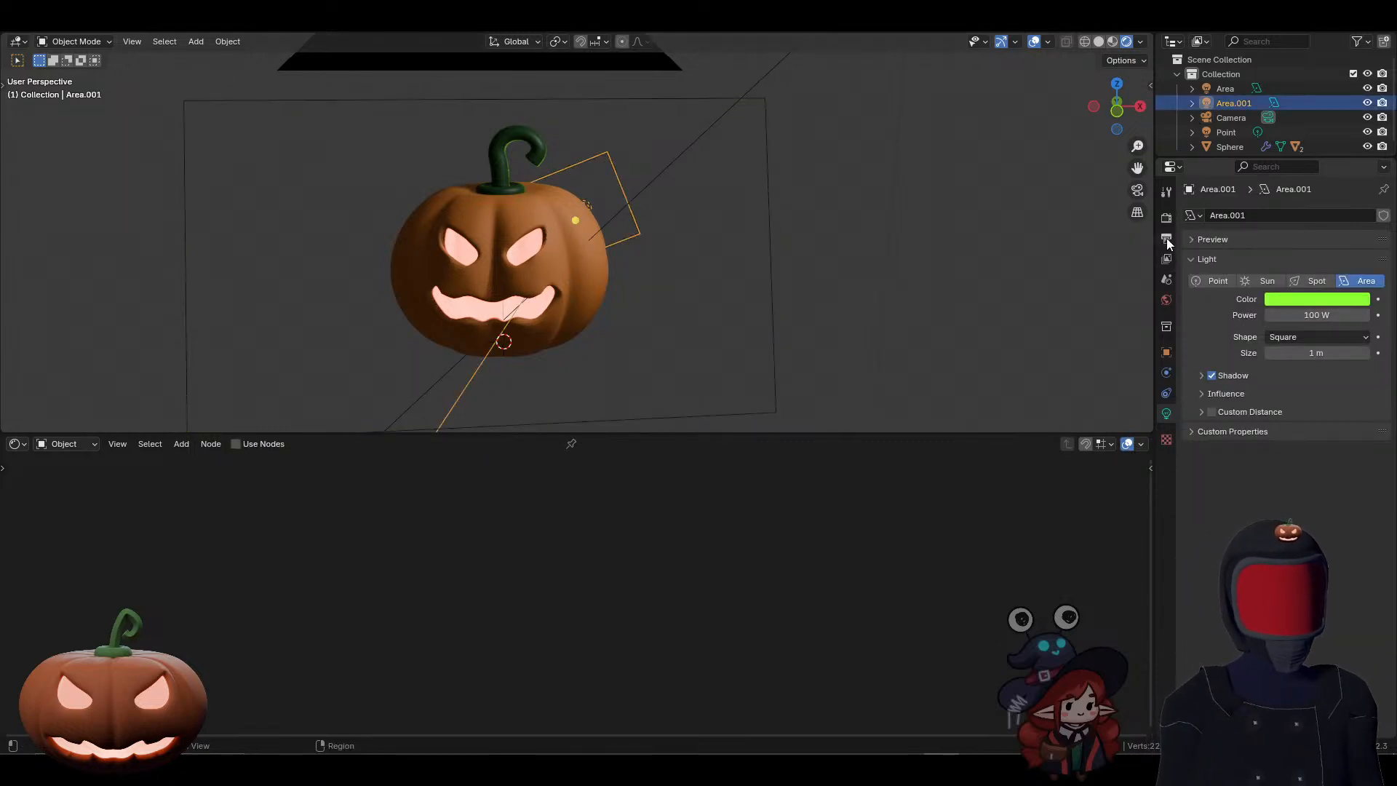
{"action": "left_click", "coordinate": [1167, 300]}
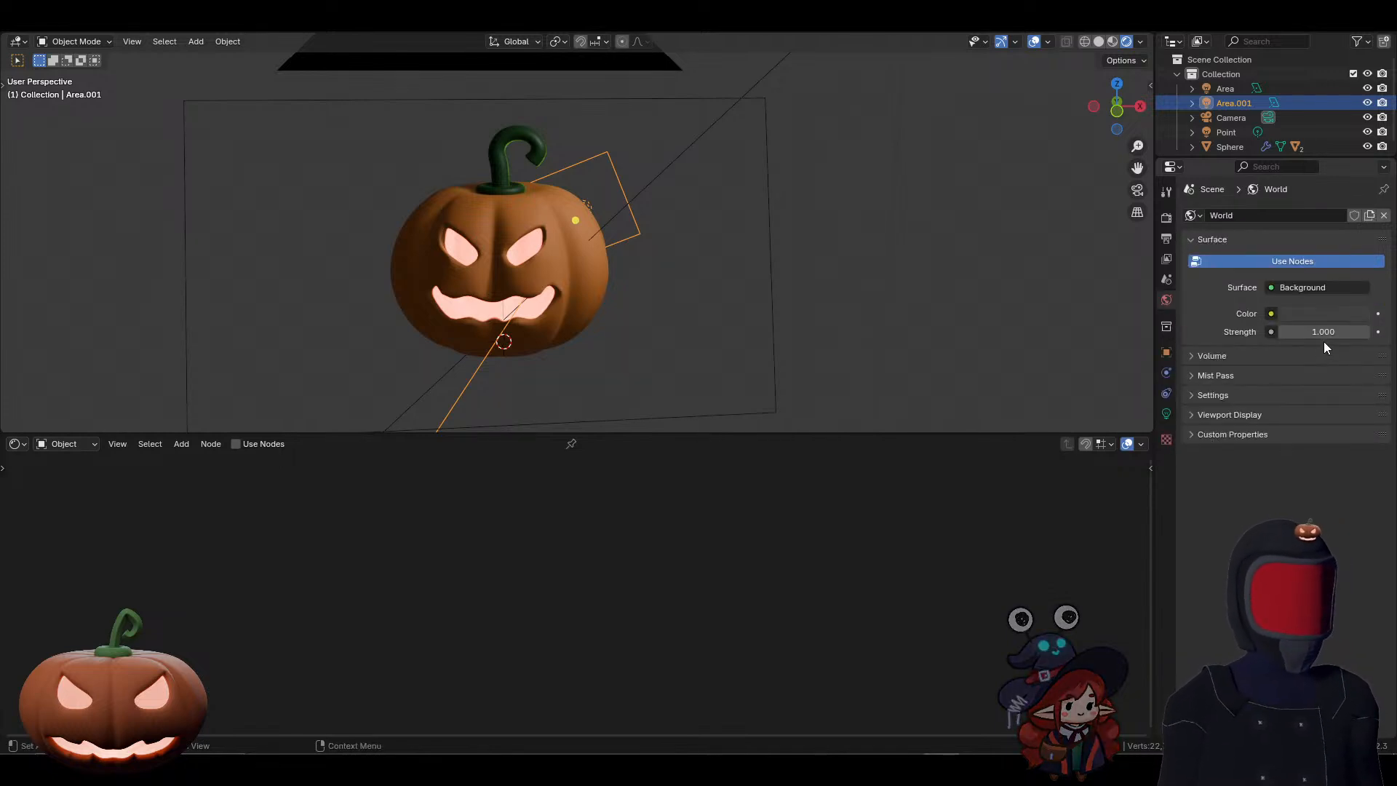
{"action": "left_click_drag", "start_coordinate": [1323, 333], "coordinate": [1288, 333]}
{"action": "middle_click_drag", "start_coordinate": [945, 246], "coordinate": [873, 261]}
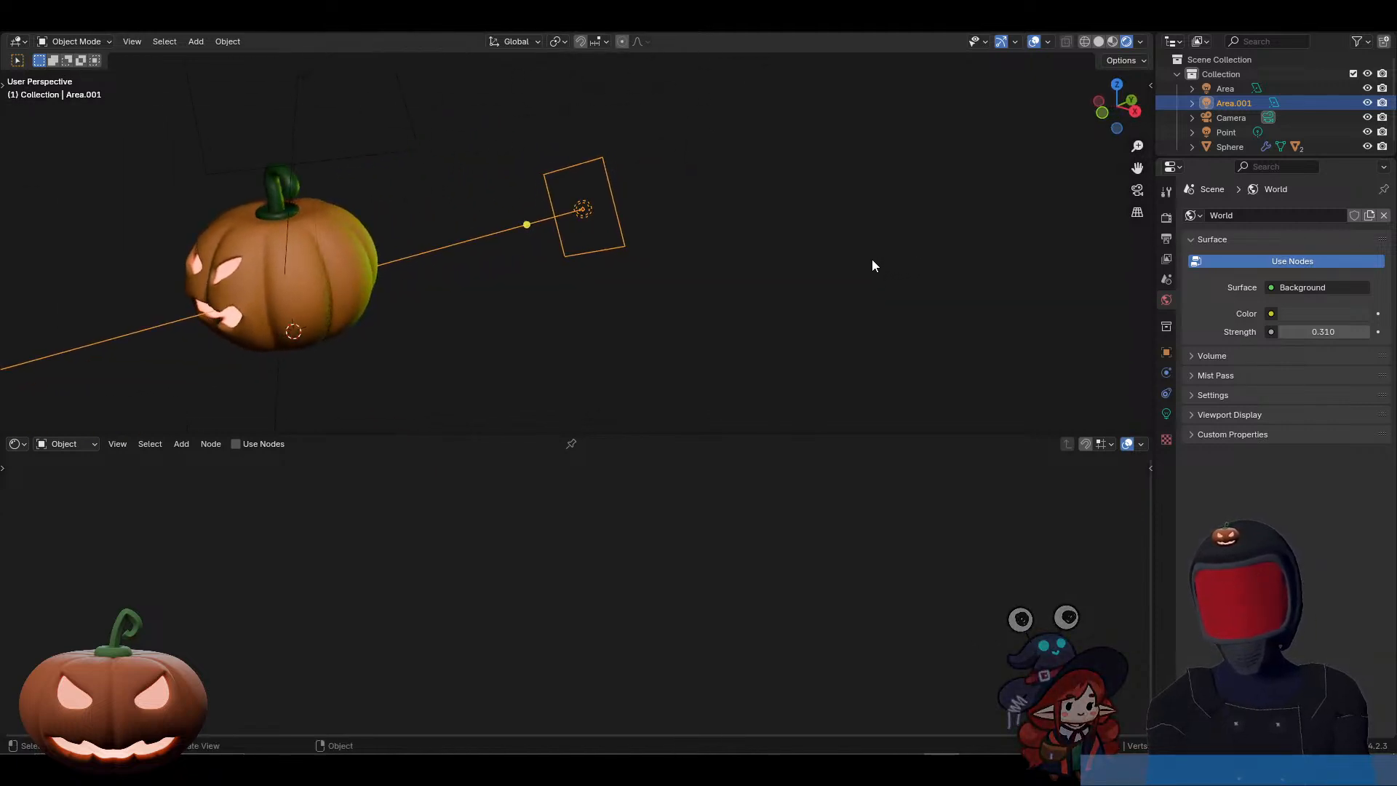
Step: Set the front area light's power to 10 W and check the pumpkin through the camera
{"action": "left_click", "coordinate": [402, 142]}
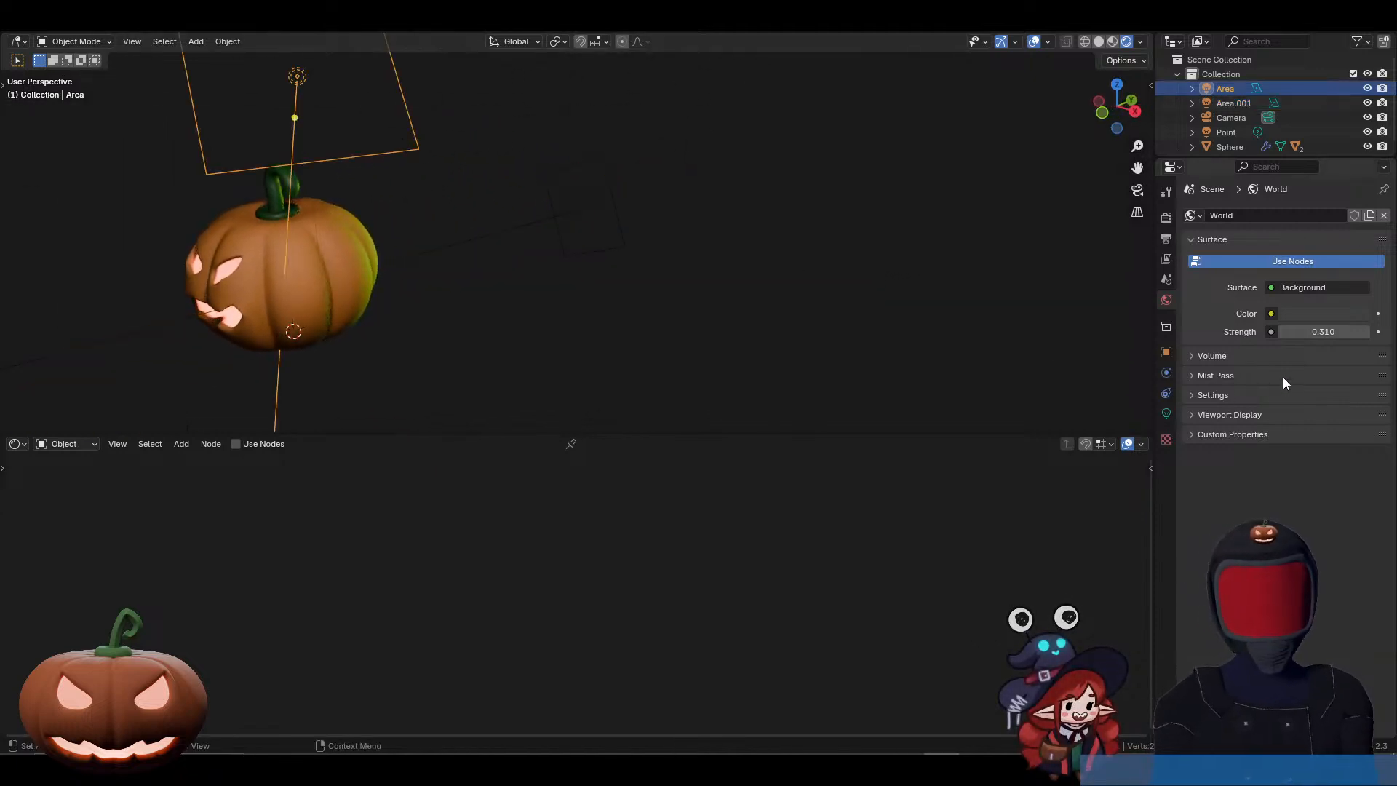
{"action": "left_click", "coordinate": [1166, 413]}
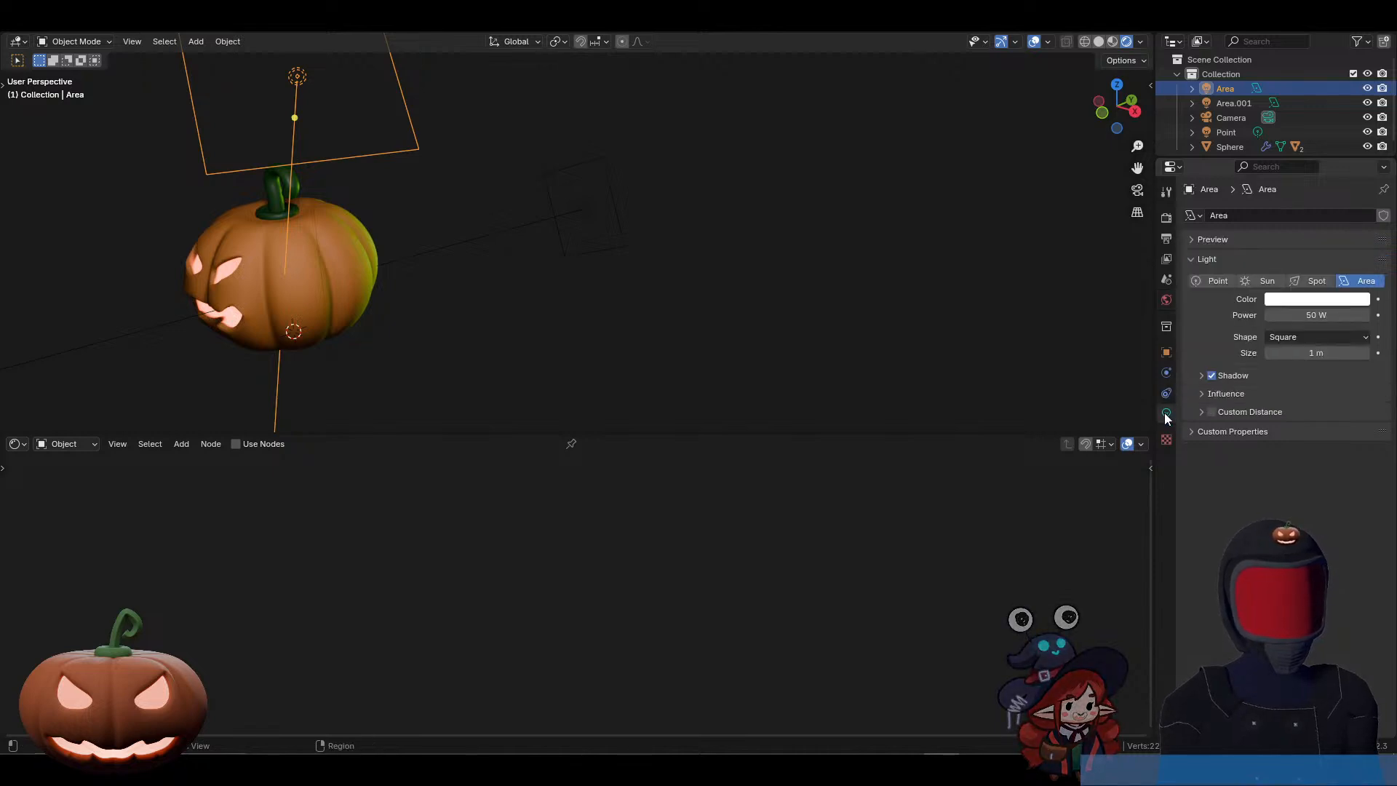
{"action": "left_click", "coordinate": [1300, 317]}
{"action": "type", "text": "10"}
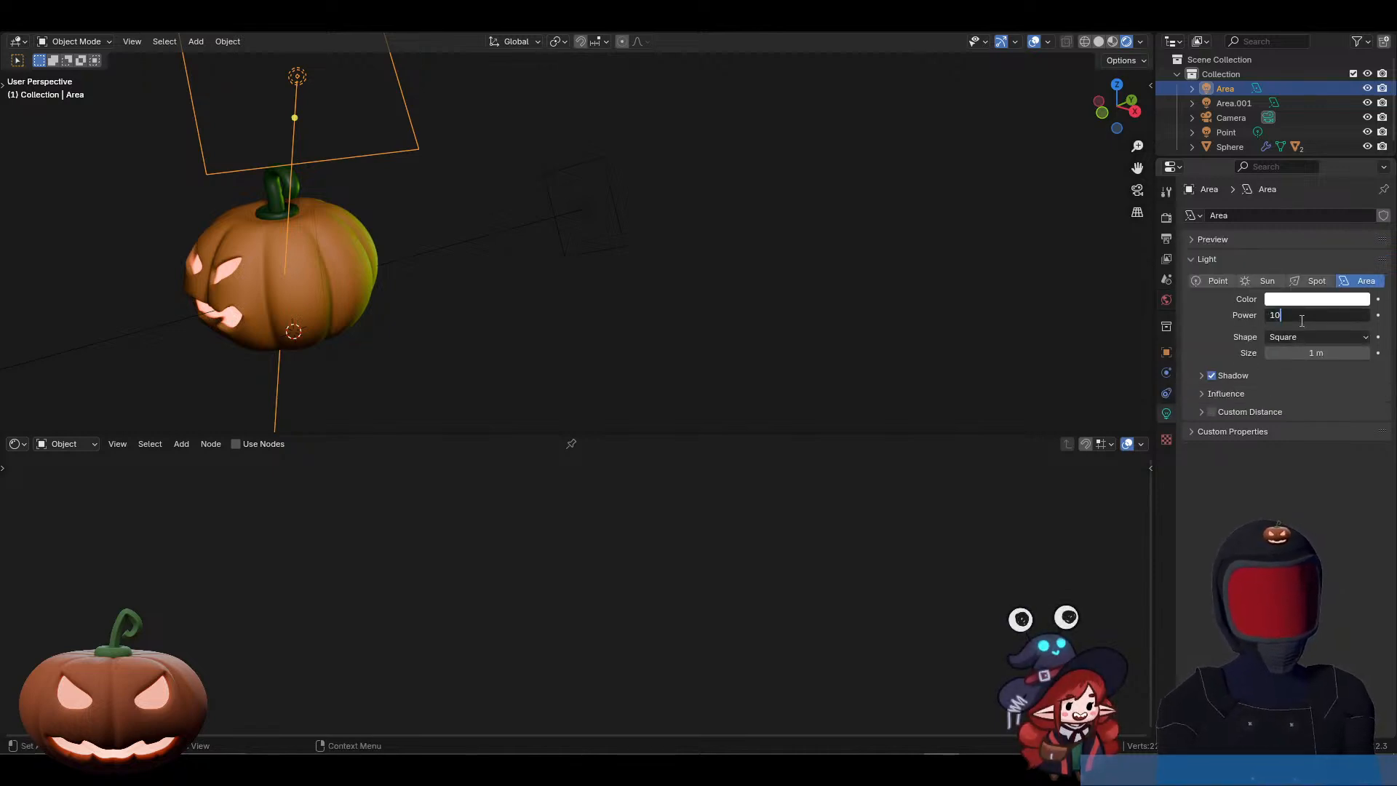
{"action": "key", "text": "Return"}
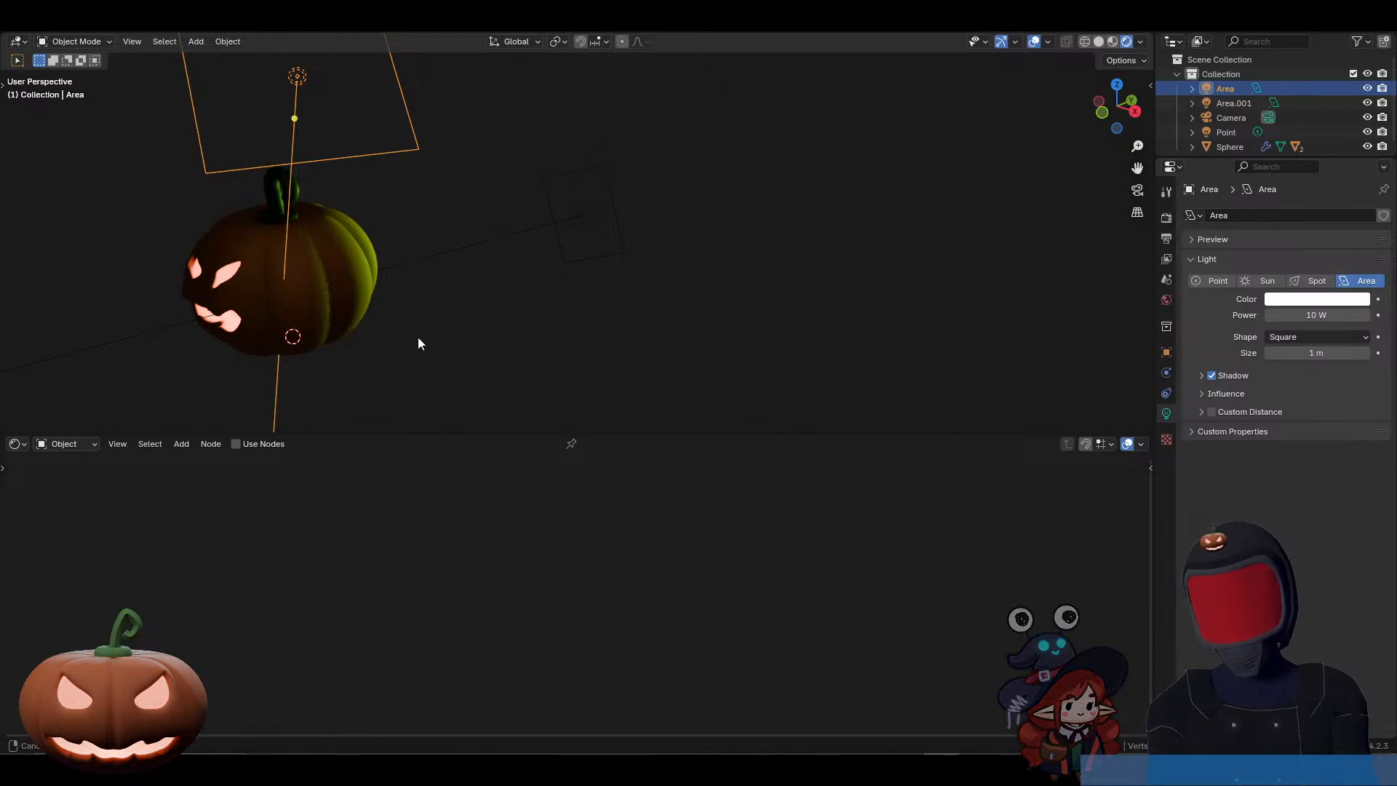
{"action": "middle_click_drag", "start_coordinate": [417, 339], "coordinate": [470, 334]}
{"action": "key", "text": "KP_0"}
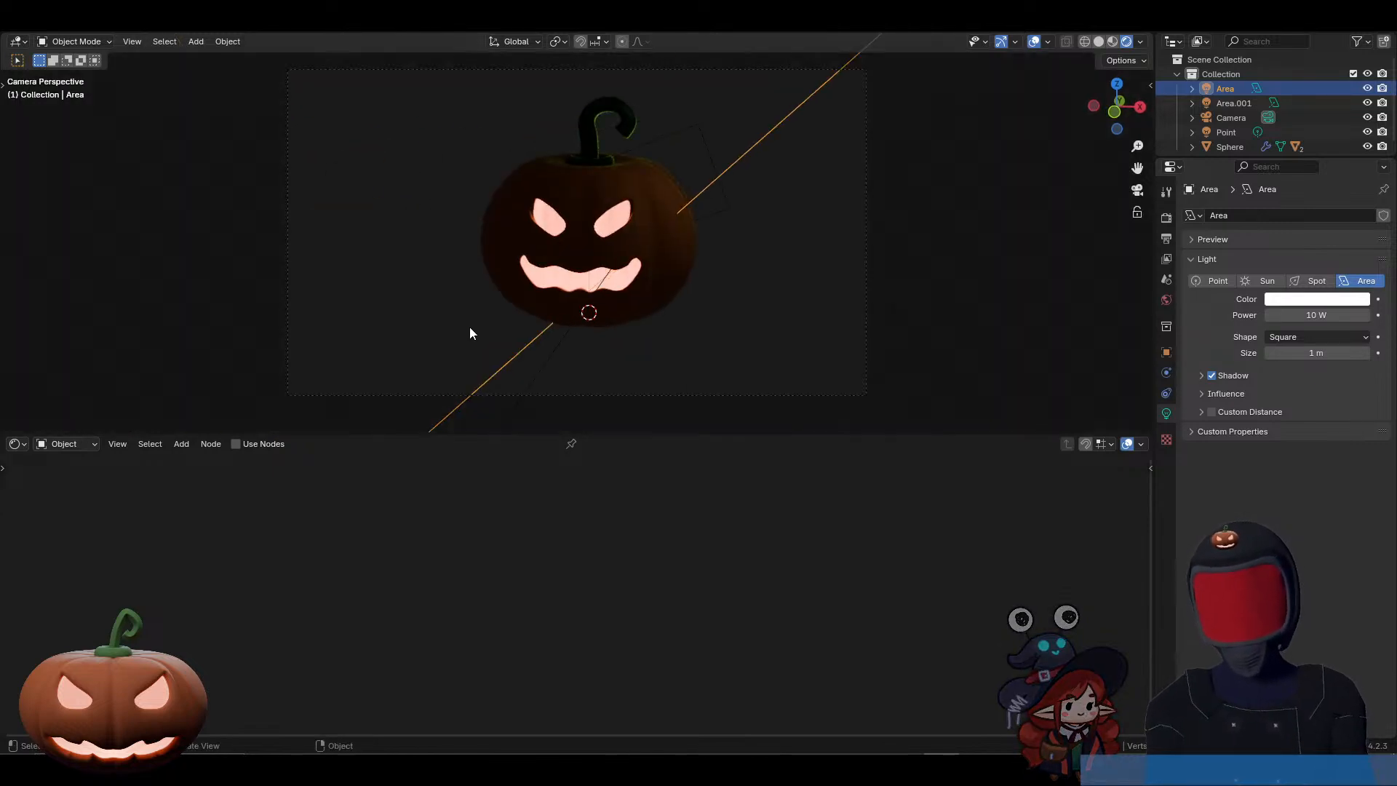
Step: Scale the rear area light up by about 2.6 and shift it about 0.56 m to centre it behind the pumpkin
{"action": "left_click", "coordinate": [710, 177]}
{"action": "key", "text": "s"}
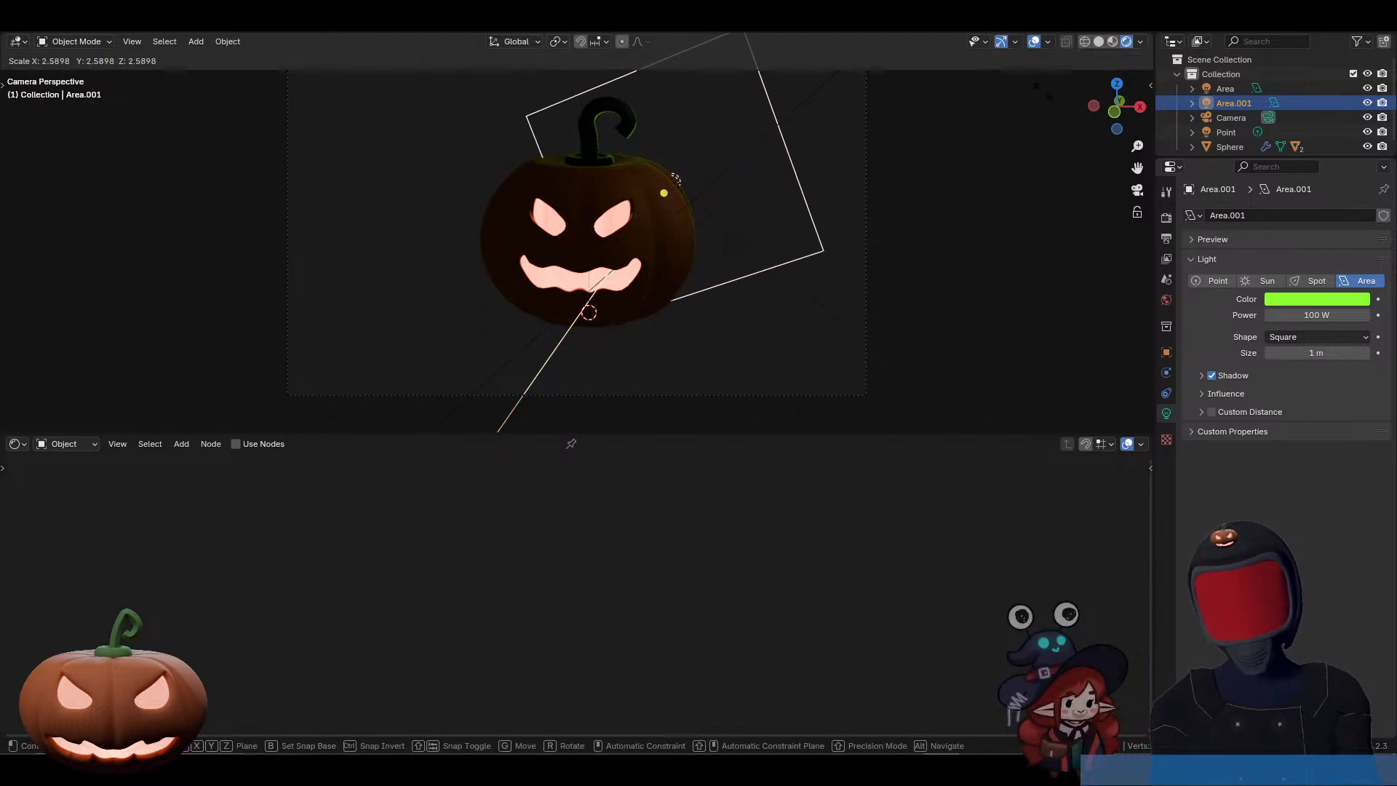
{"action": "left_click", "coordinate": [676, 179]}
{"action": "key", "text": "g"}
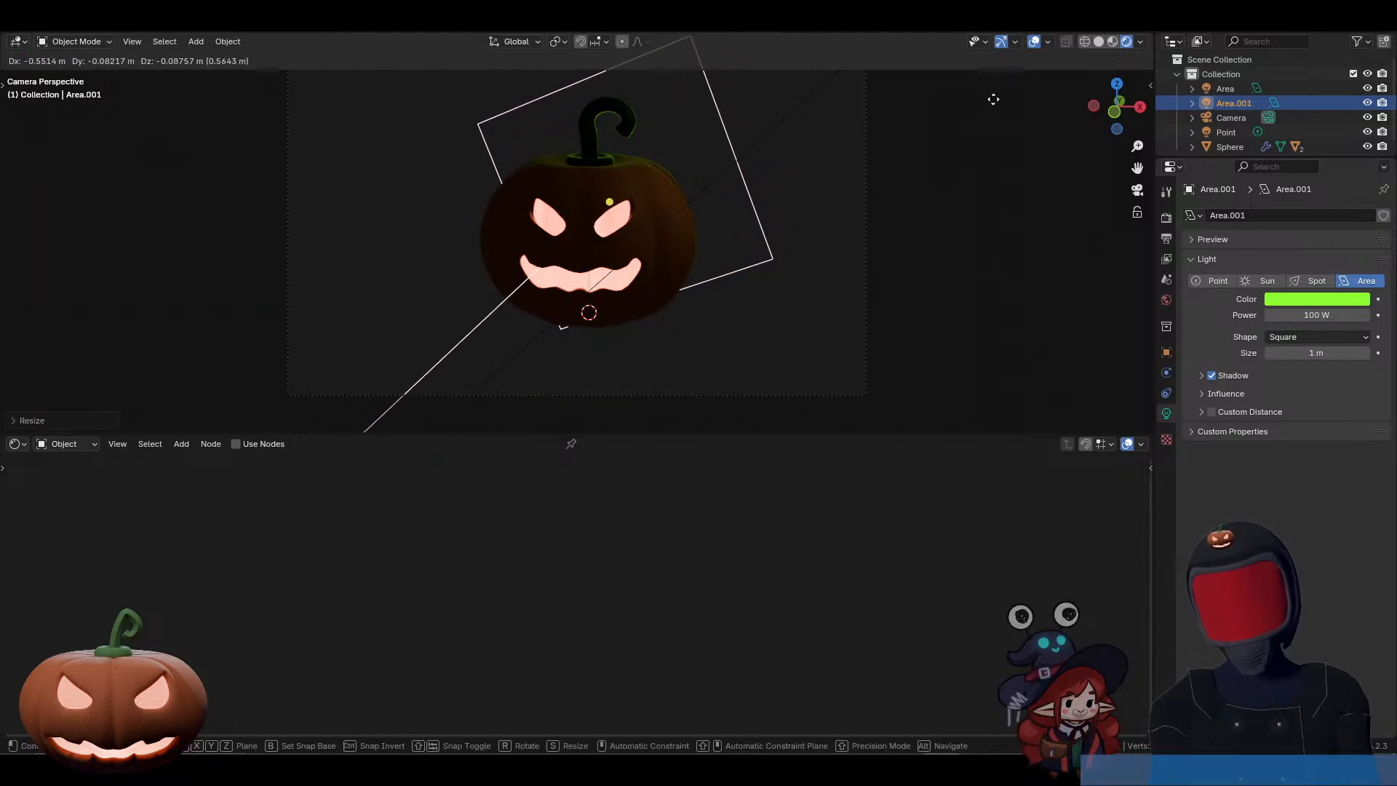
{"action": "left_click", "coordinate": [993, 99]}
{"action": "scroll", "coordinate": [869, 220], "scroll_direction": "down", "scroll_amount": 1}
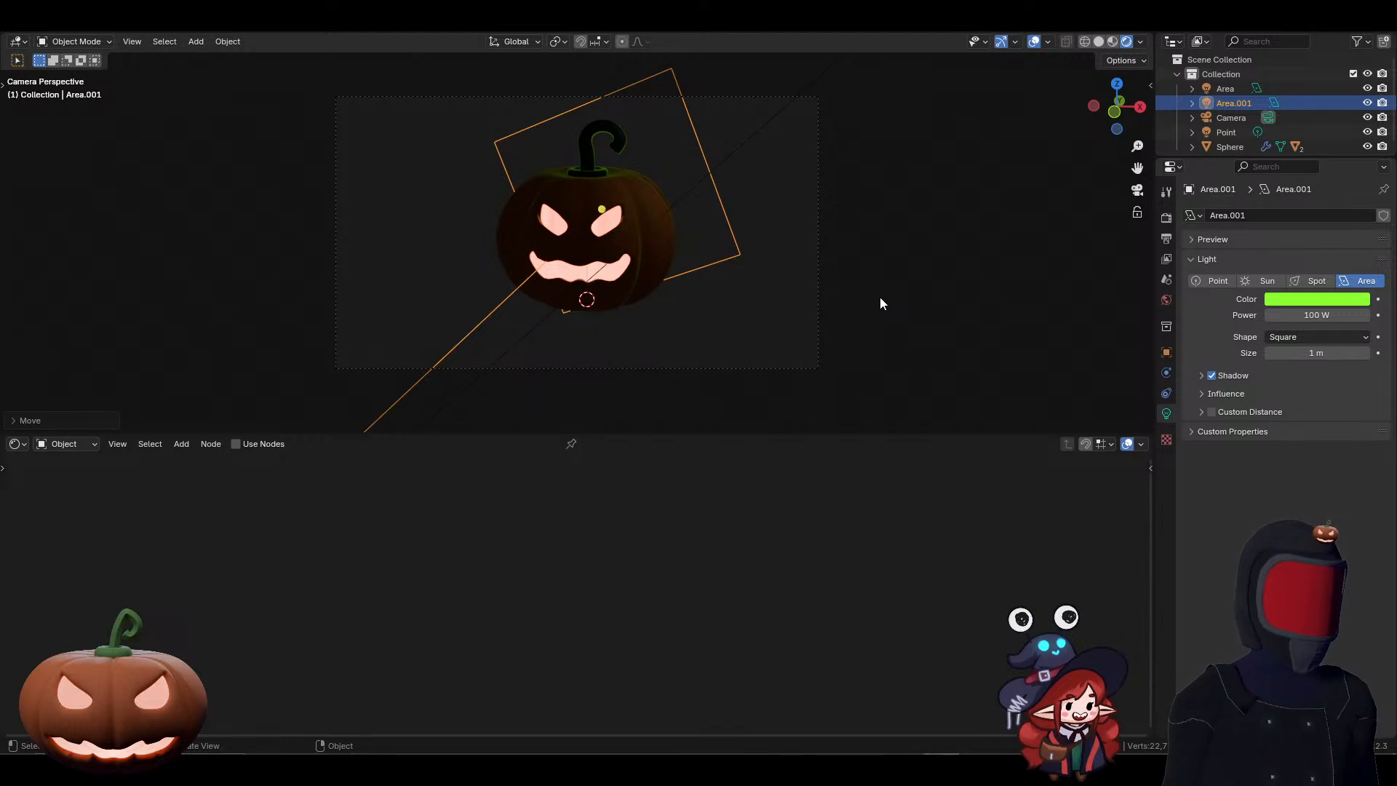
Step: Select the camera, show the viewport's tools and choose the Select Box selection tool
{"action": "left_click", "coordinate": [818, 269]}
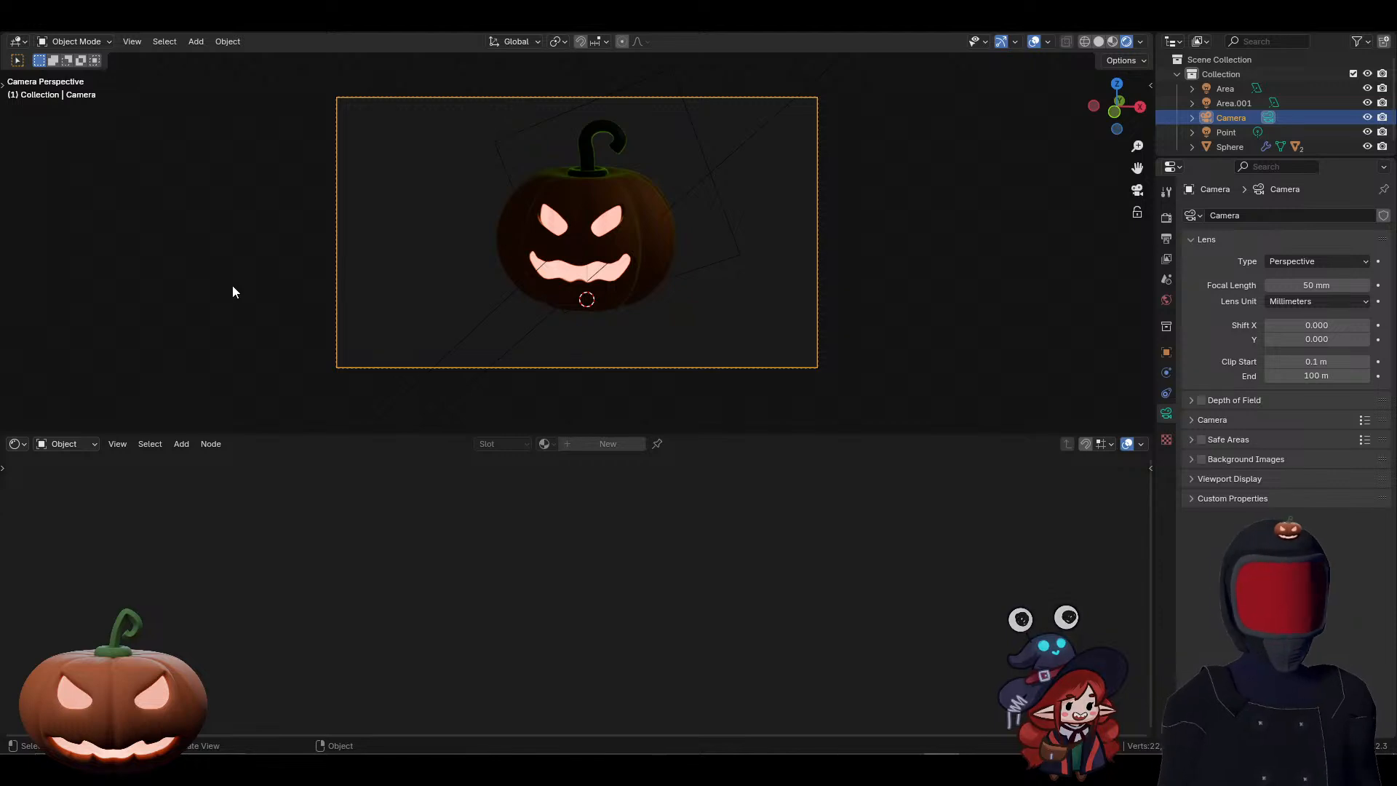
{"action": "key", "text": "t"}
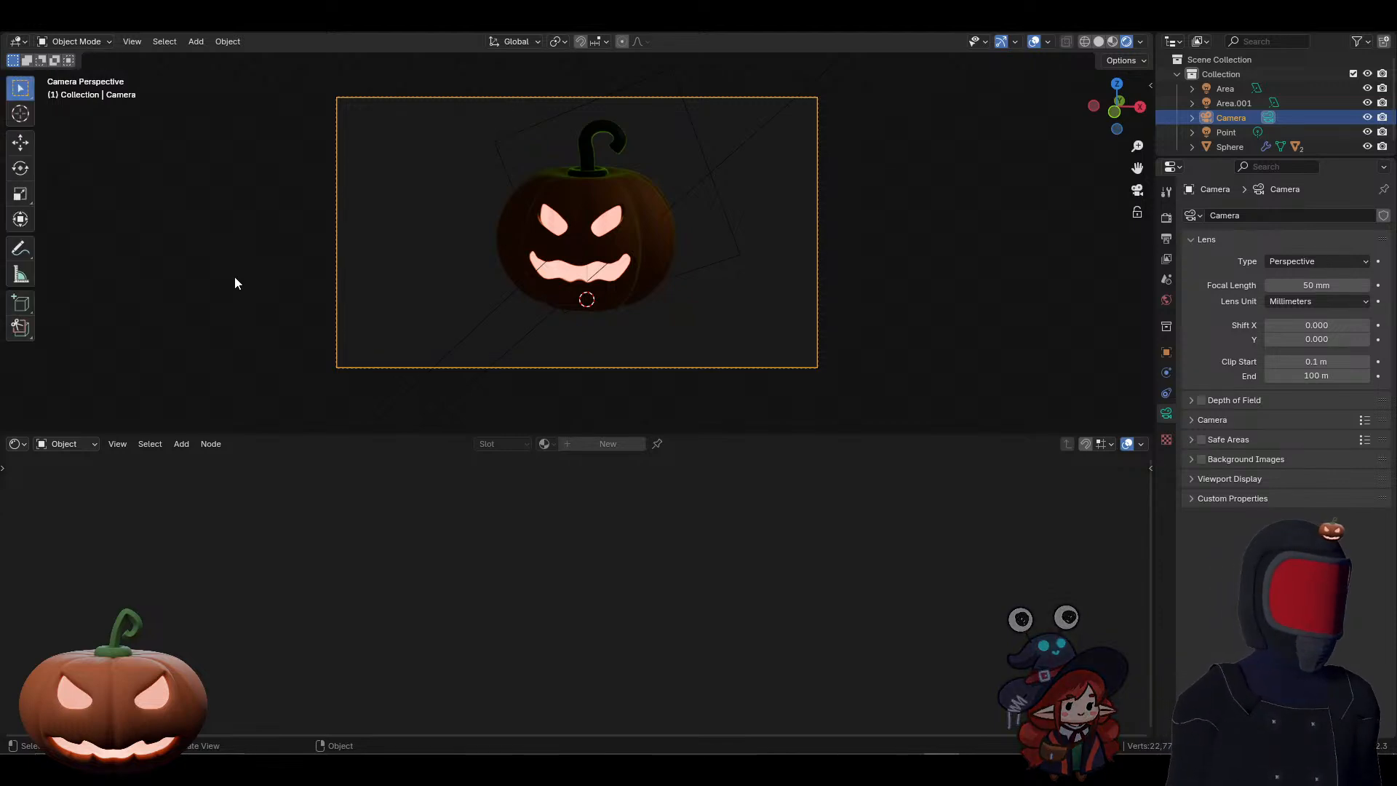
{"action": "left_click", "coordinate": [21, 89]}
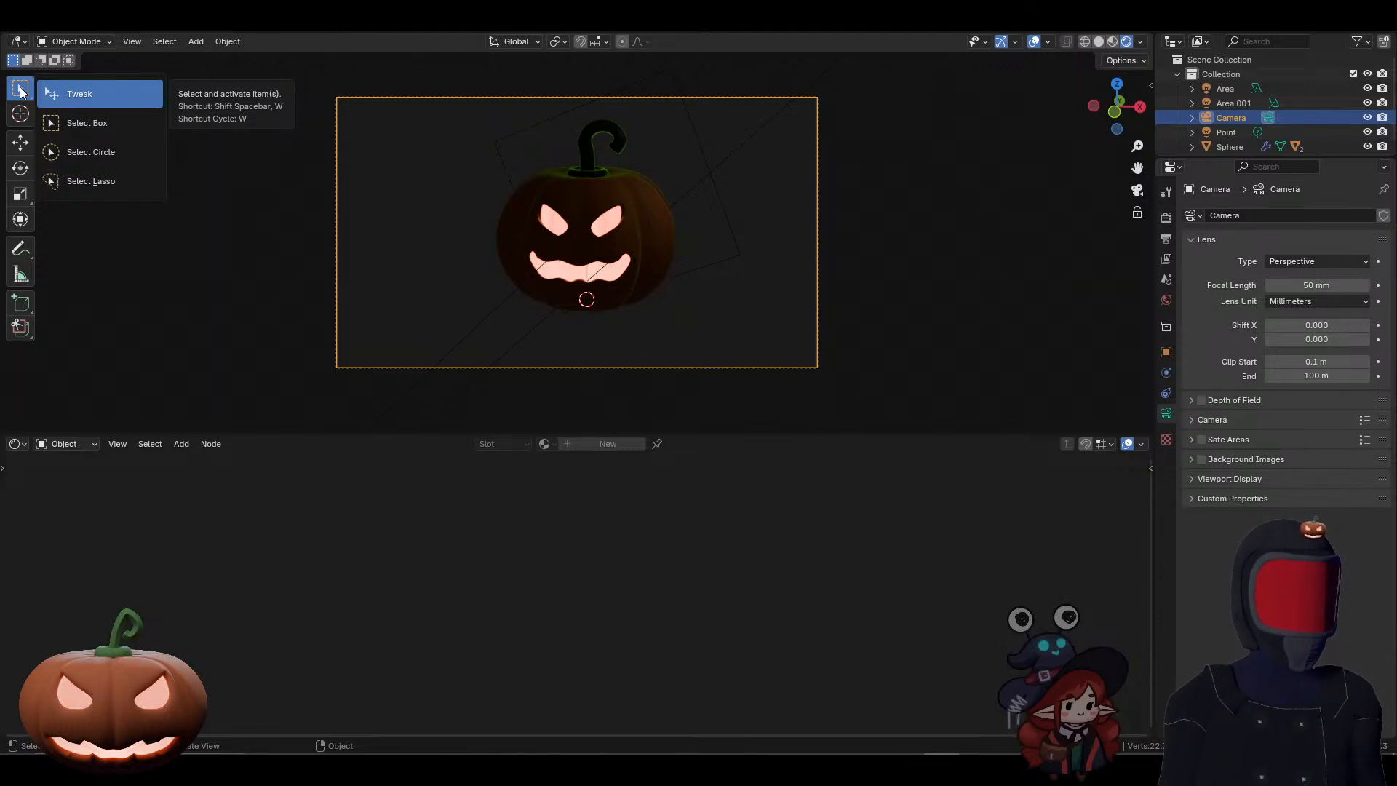
{"action": "left_click", "coordinate": [86, 125]}
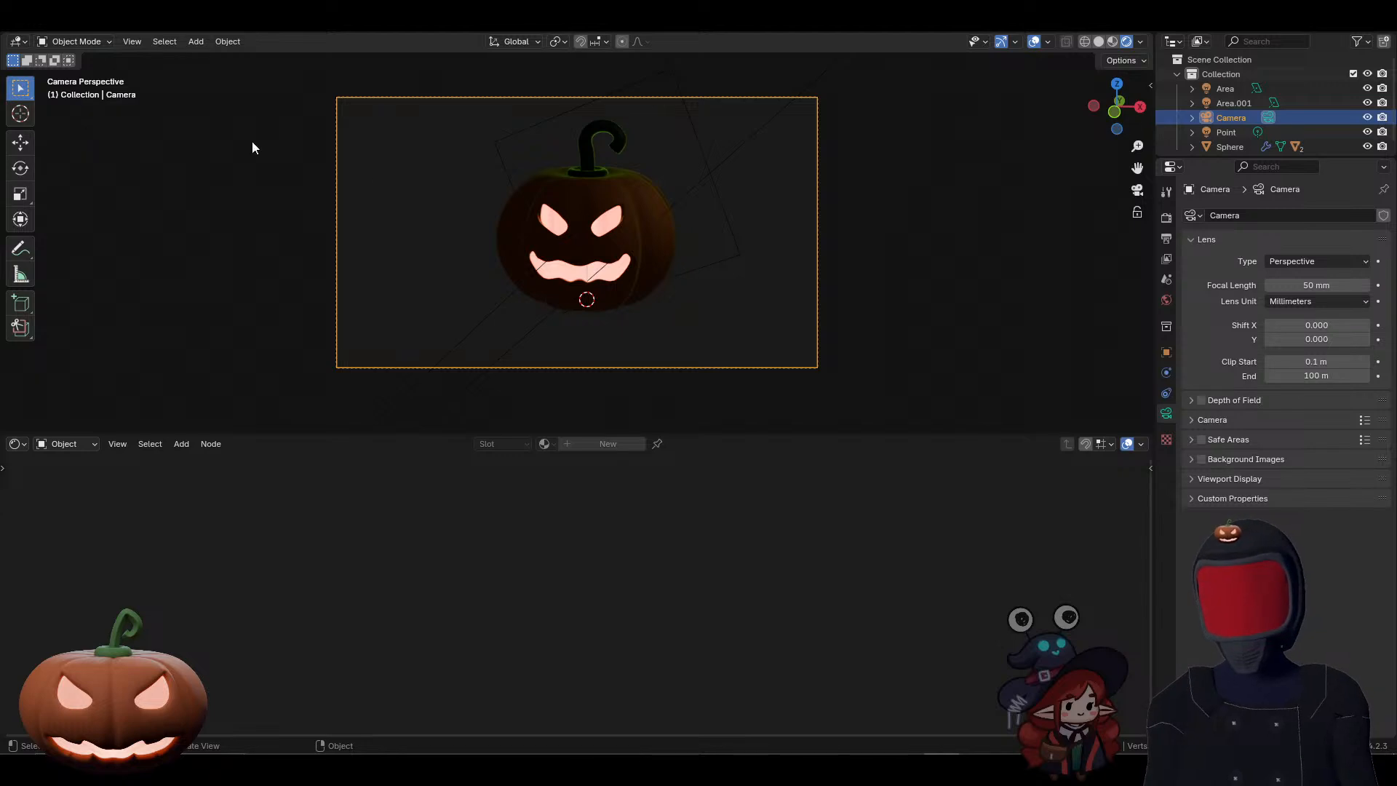
Step: Try to move the camera along its local Z axis
{"action": "left_click", "coordinate": [808, 365]}
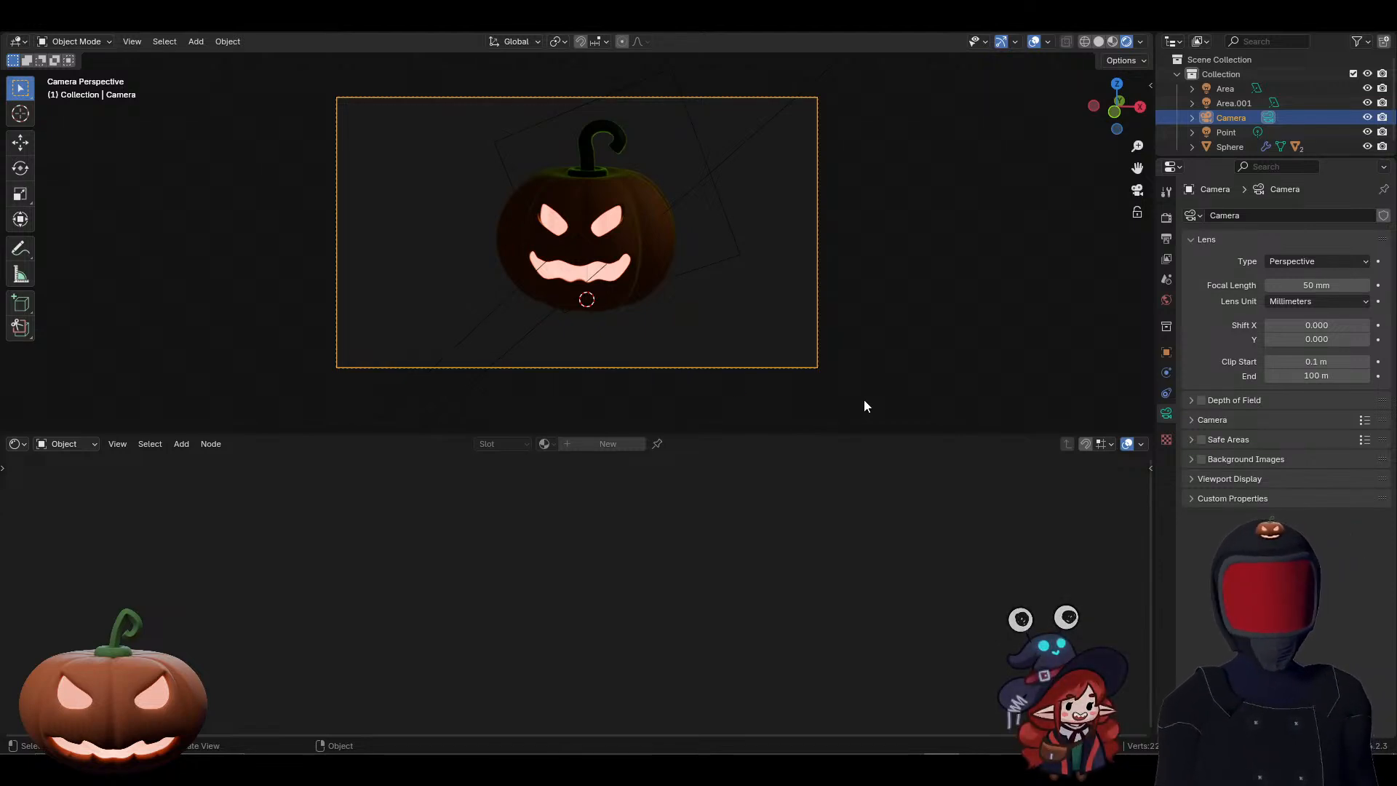
{"action": "key", "text": "g"}
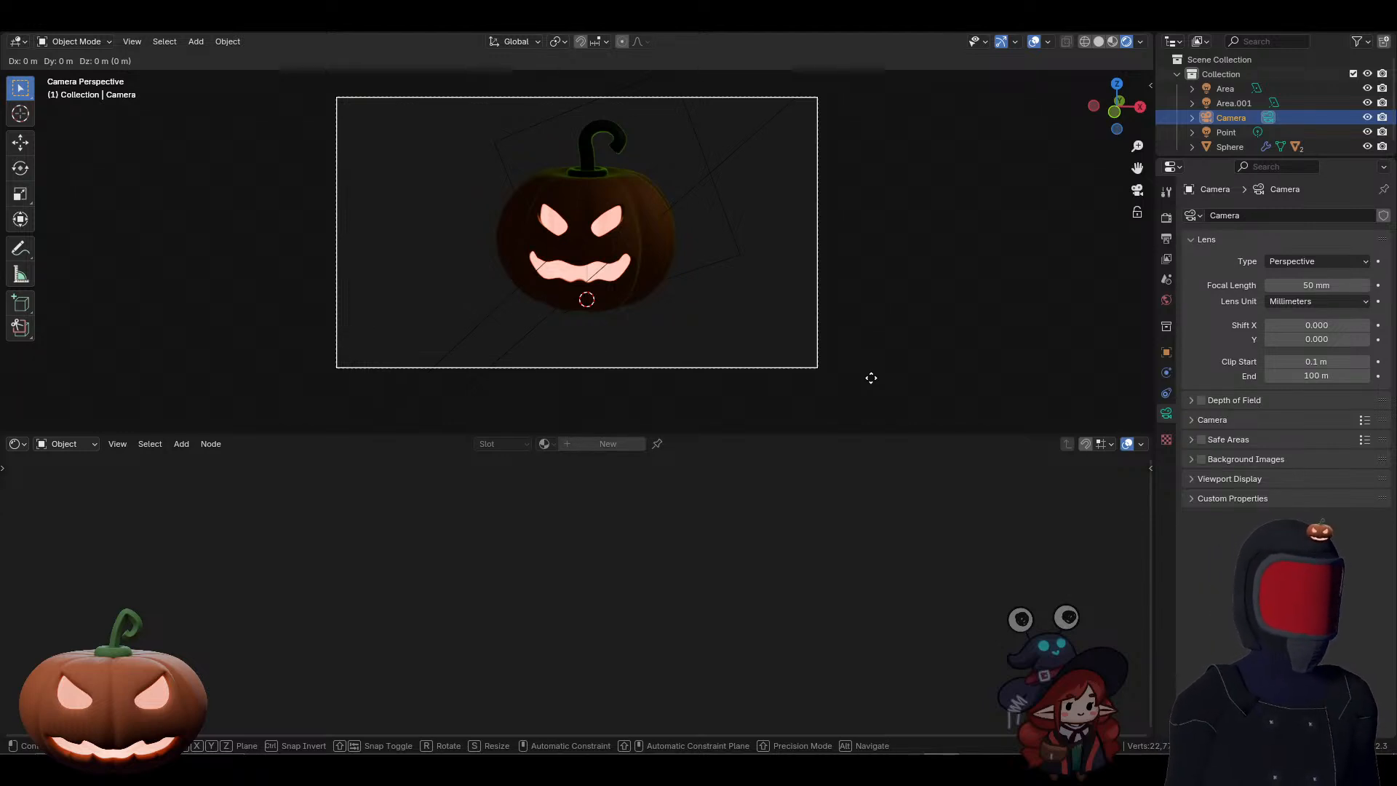
{"action": "key", "text": "z"}
{"action": "key", "text": "z"}
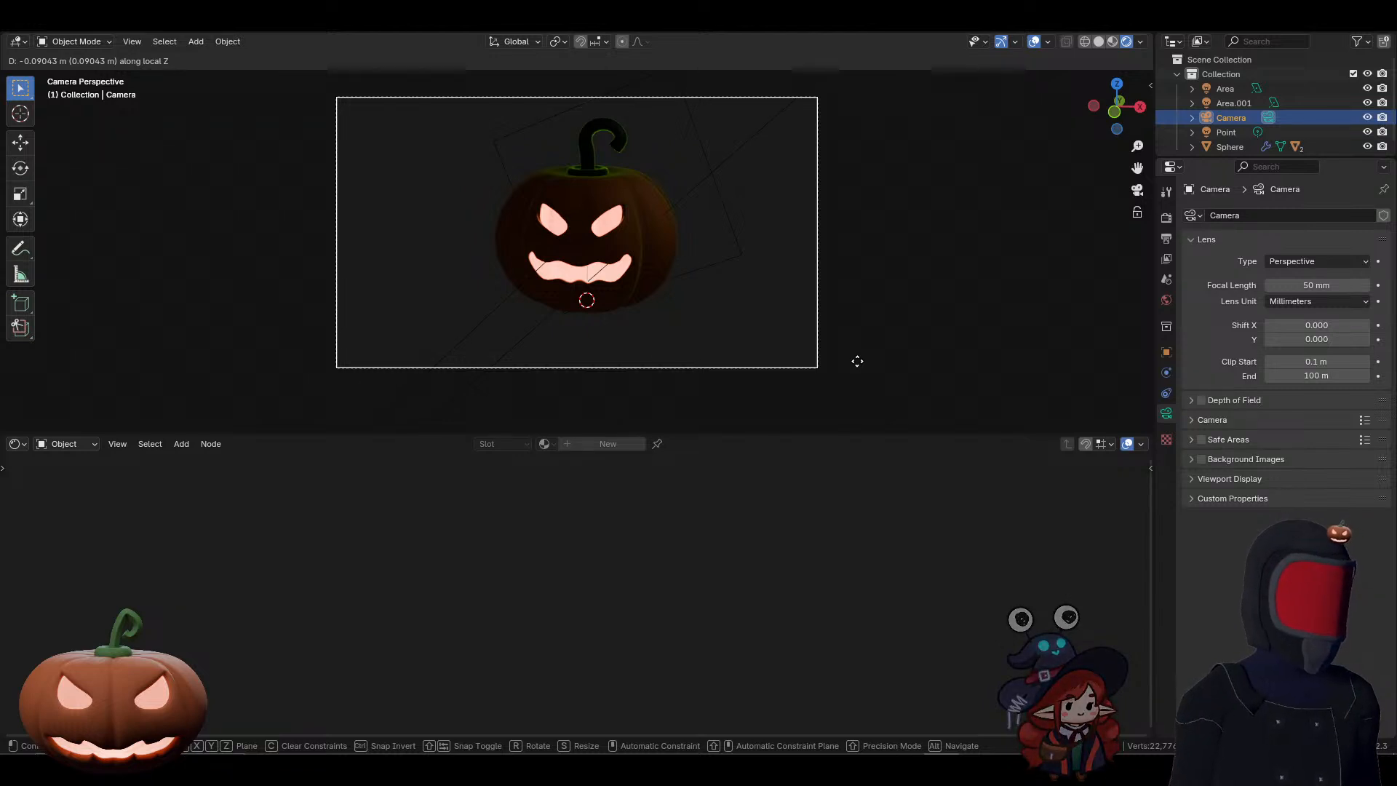
{"action": "left_click", "coordinate": [861, 360]}
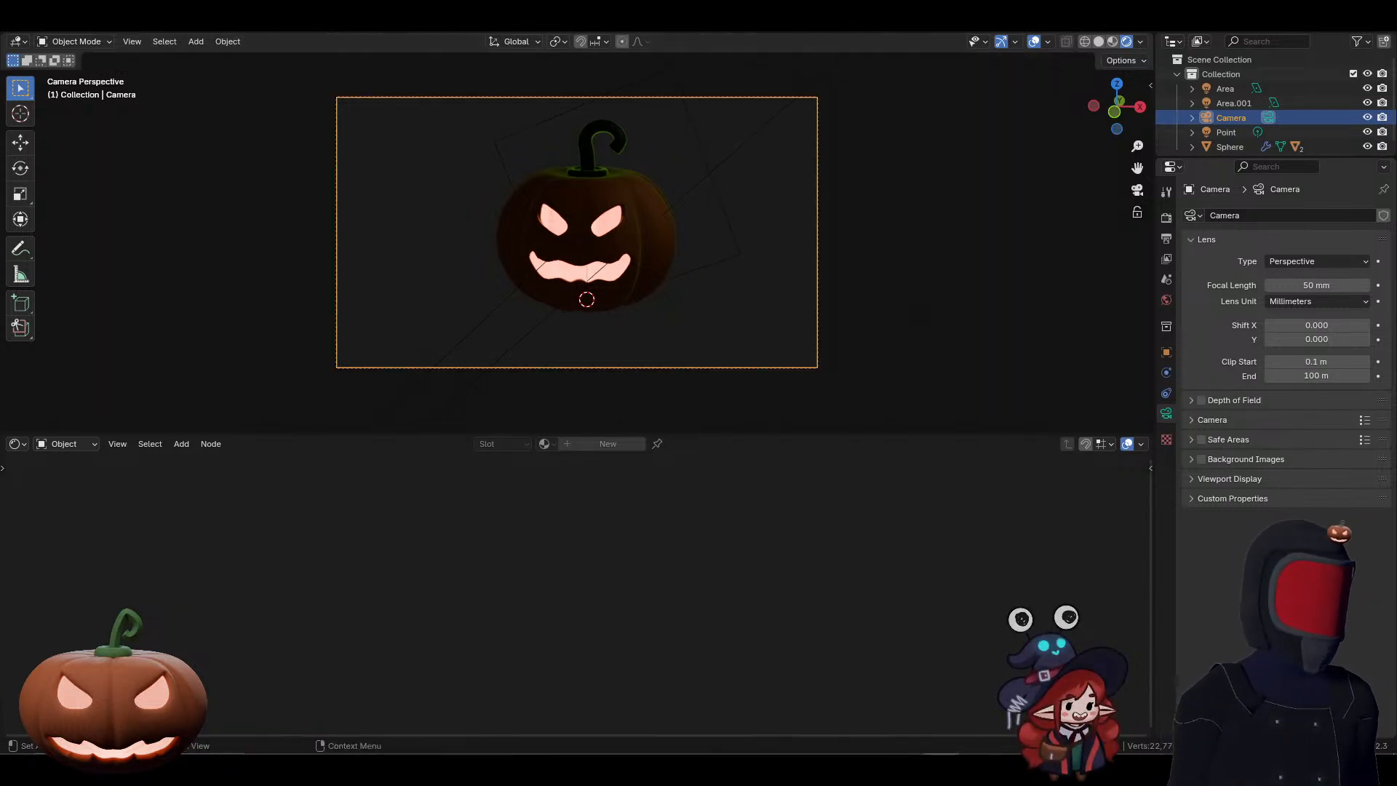
Step: Switch to the group call and enlarge the participant's live shared Blender screen
{"action": "left_click_drag", "start_coordinate": [1396, 109], "coordinate": [728, 151]}
{"action": "double_click", "coordinate": [727, 151]}
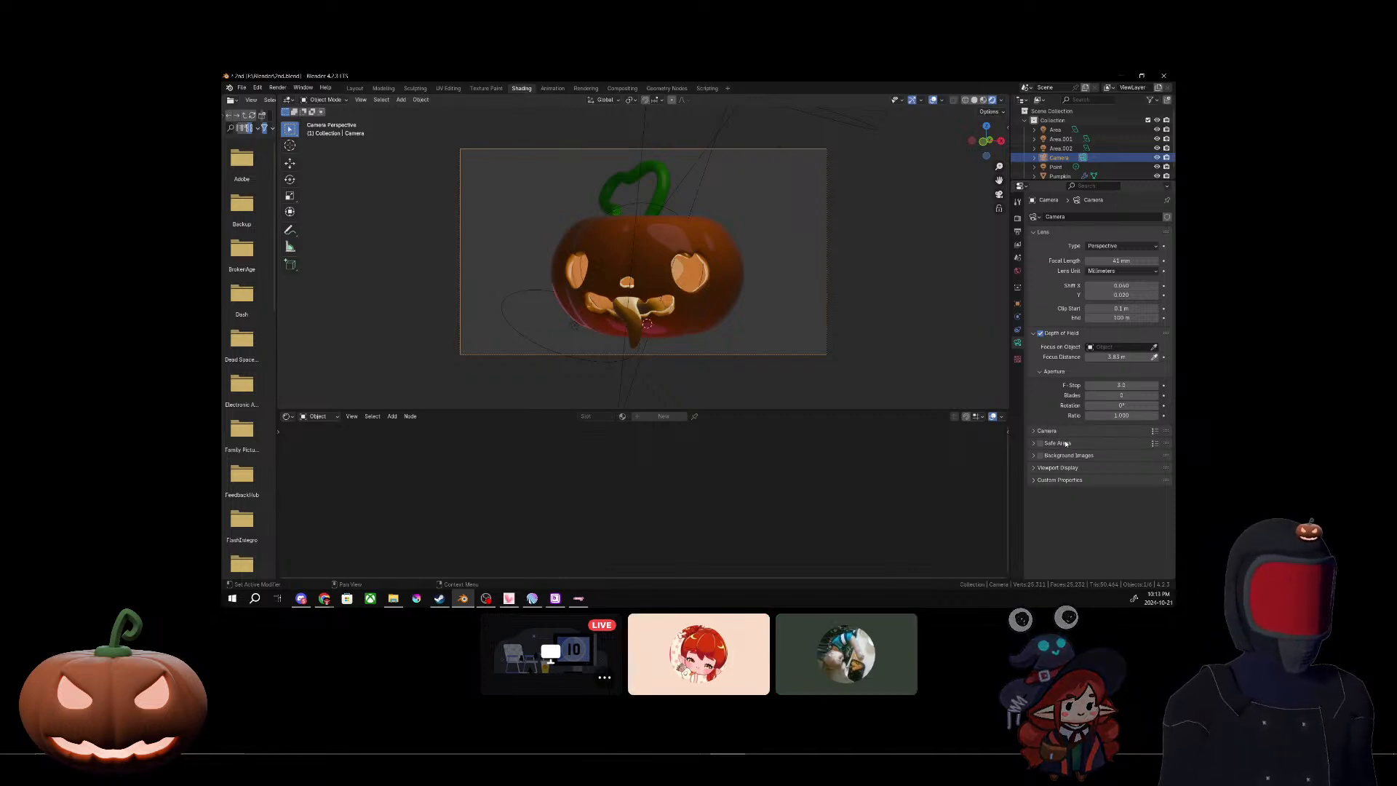
{"action": "left_click", "coordinate": [1048, 232]}
{"action": "left_click", "coordinate": [1033, 244]}
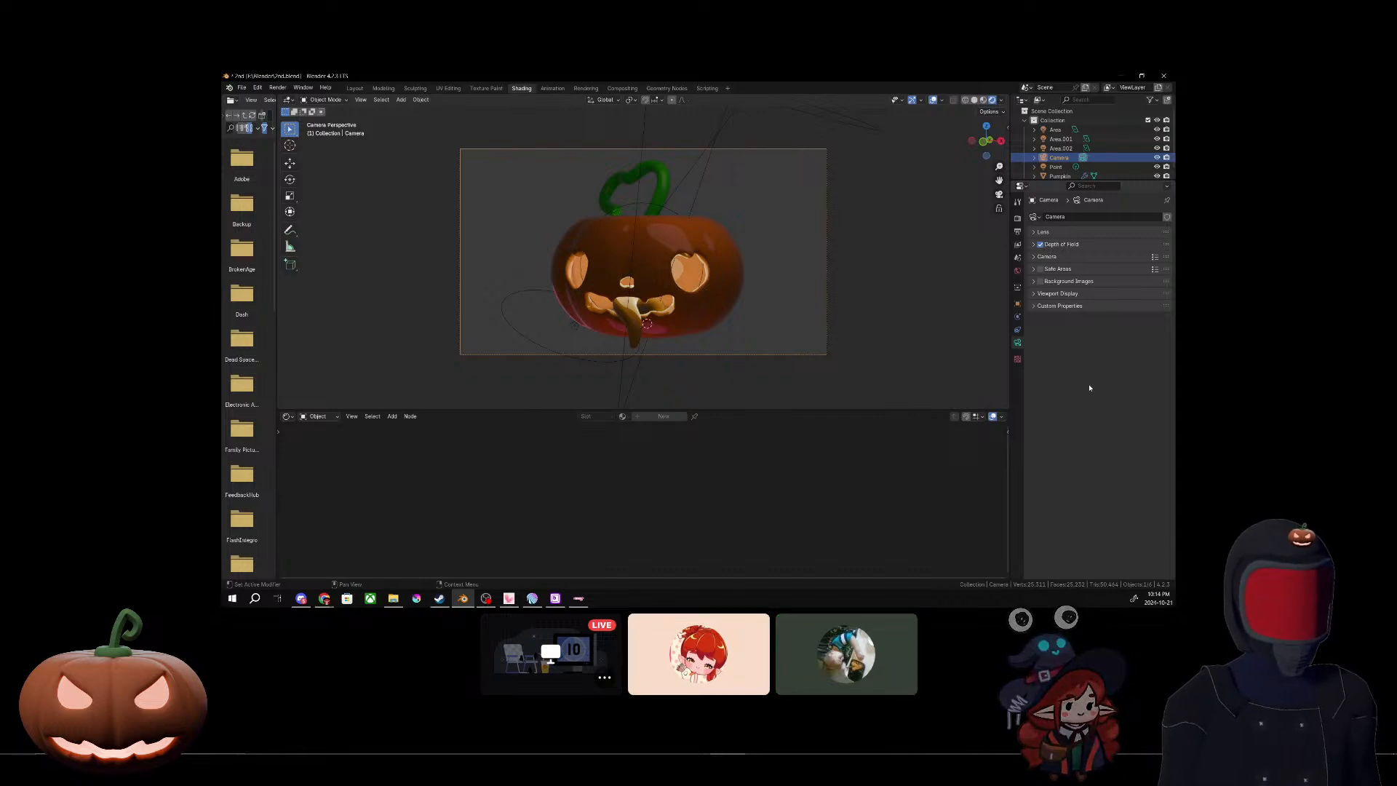
Step: Switch back to Blender, set the render engine to Cycles and use GPU Compute as the render device
{"action": "mouse_move", "coordinate": [585, 738]}
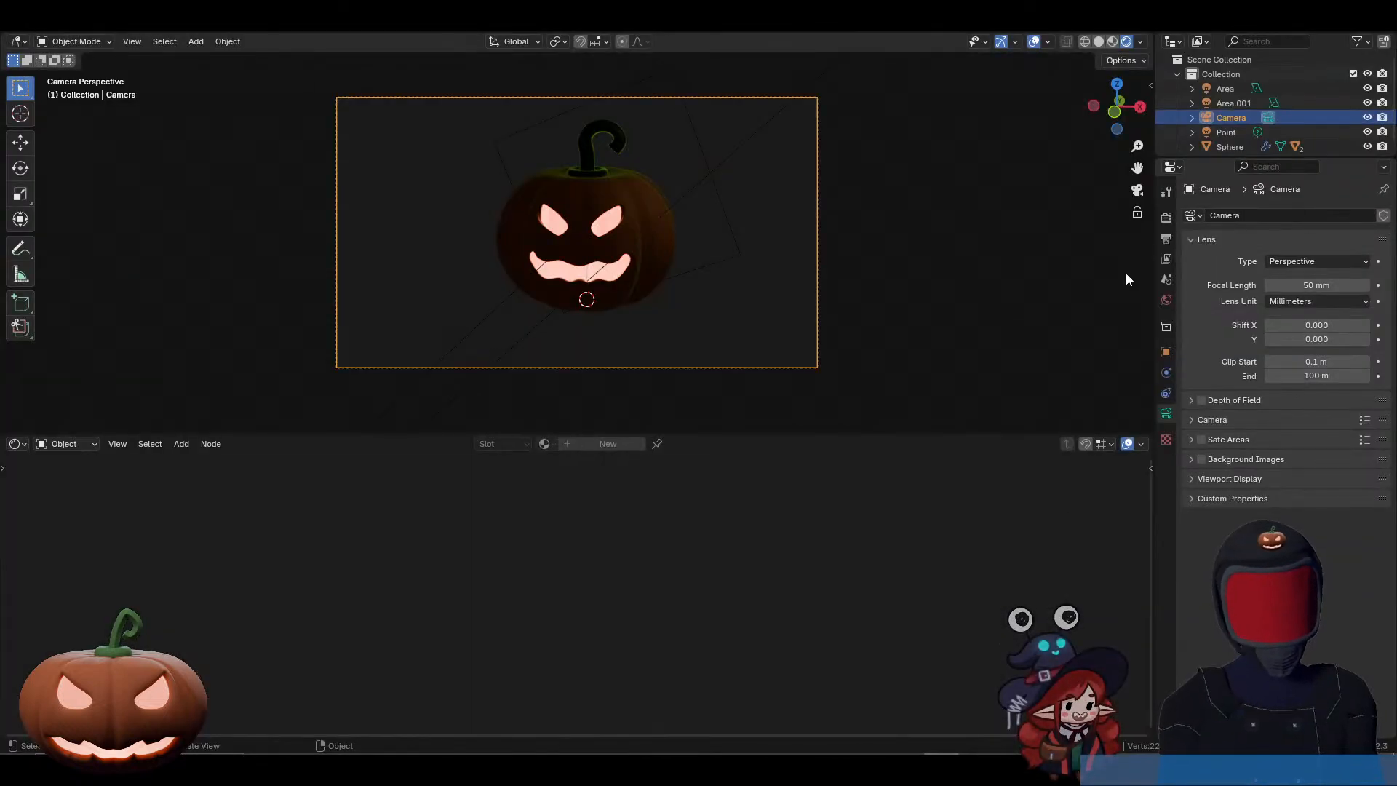
{"action": "left_click", "coordinate": [1166, 219]}
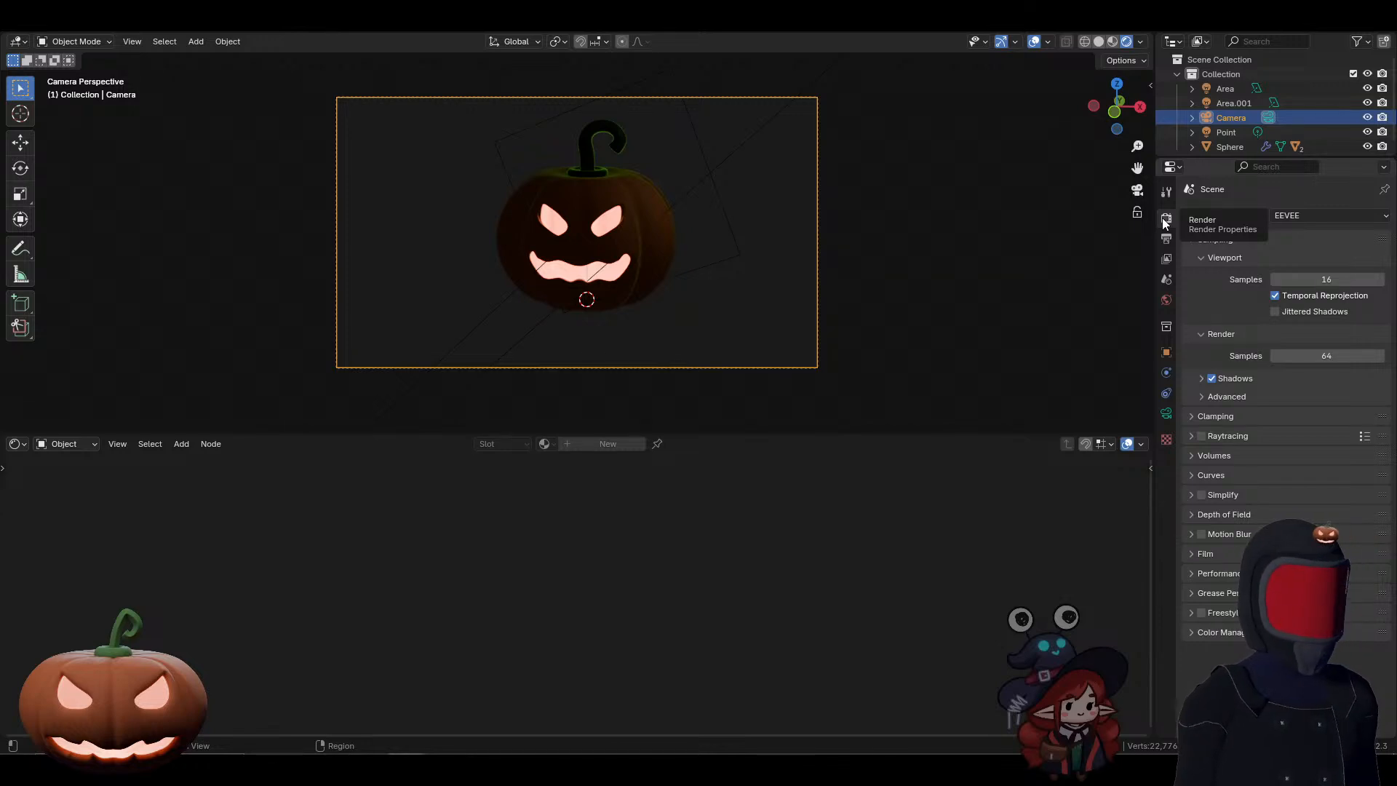
{"action": "left_click", "coordinate": [1312, 216]}
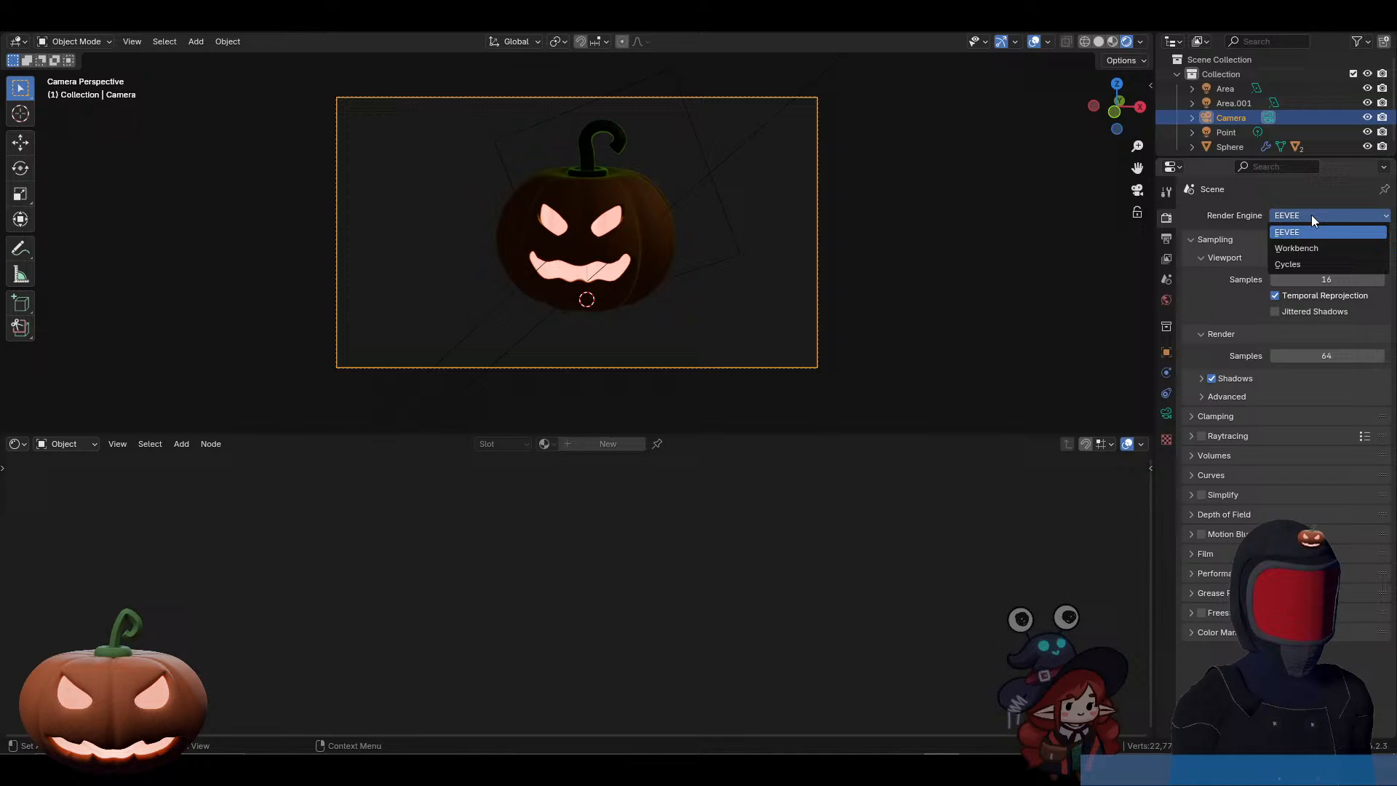
{"action": "left_click", "coordinate": [1292, 264]}
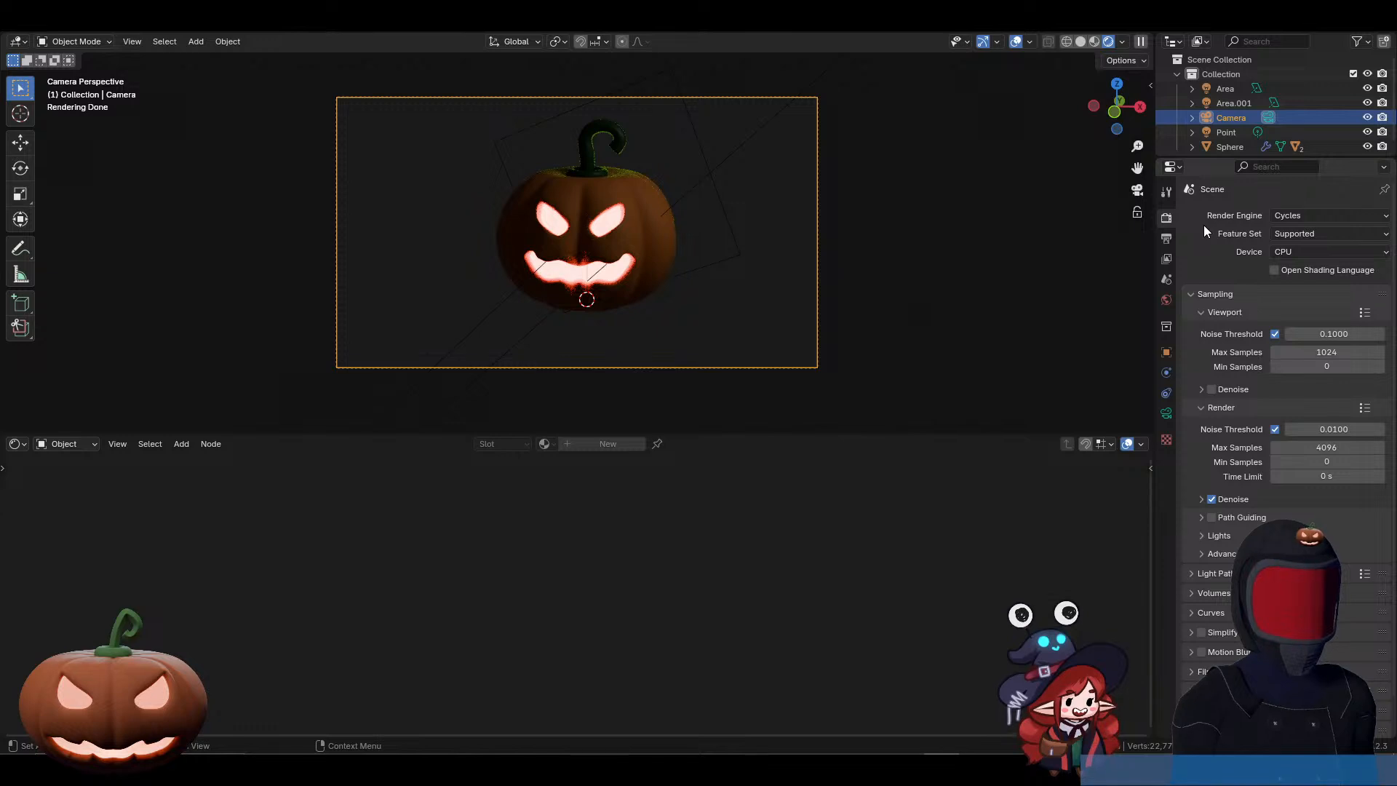
{"action": "left_click", "coordinate": [1290, 250]}
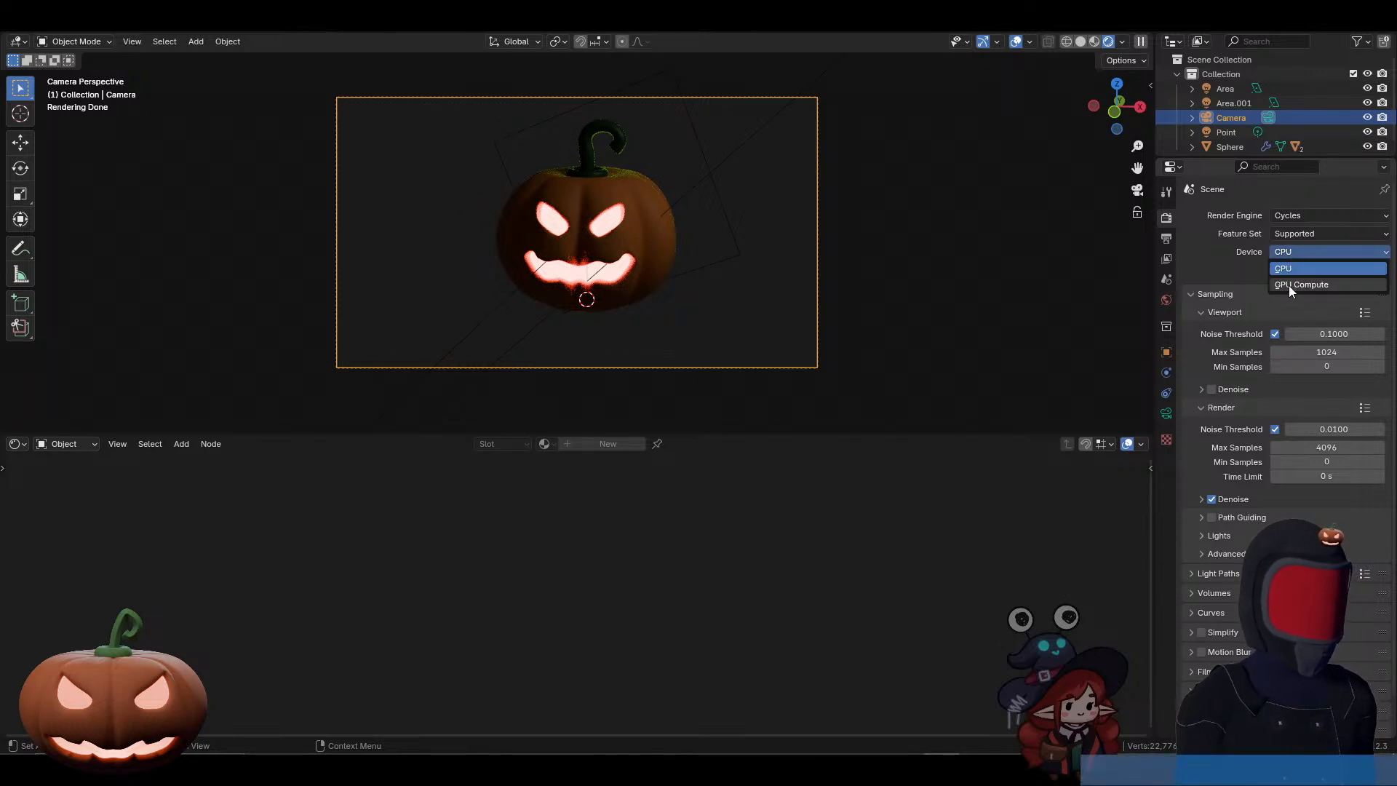
{"action": "left_click", "coordinate": [1286, 286]}
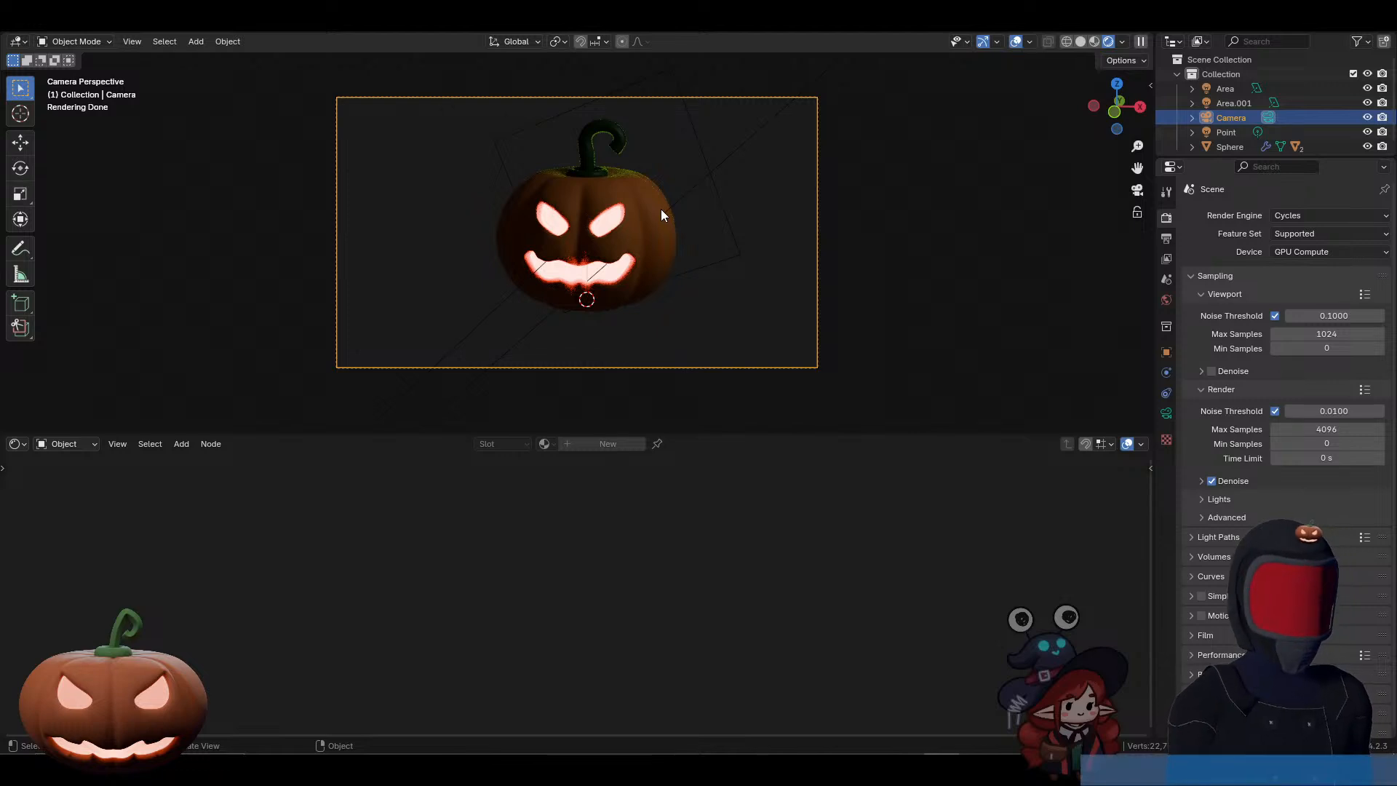
Step: Set the maximum samples to 512 for both viewport sampling and final render sampling
{"action": "left_click", "coordinate": [1313, 334]}
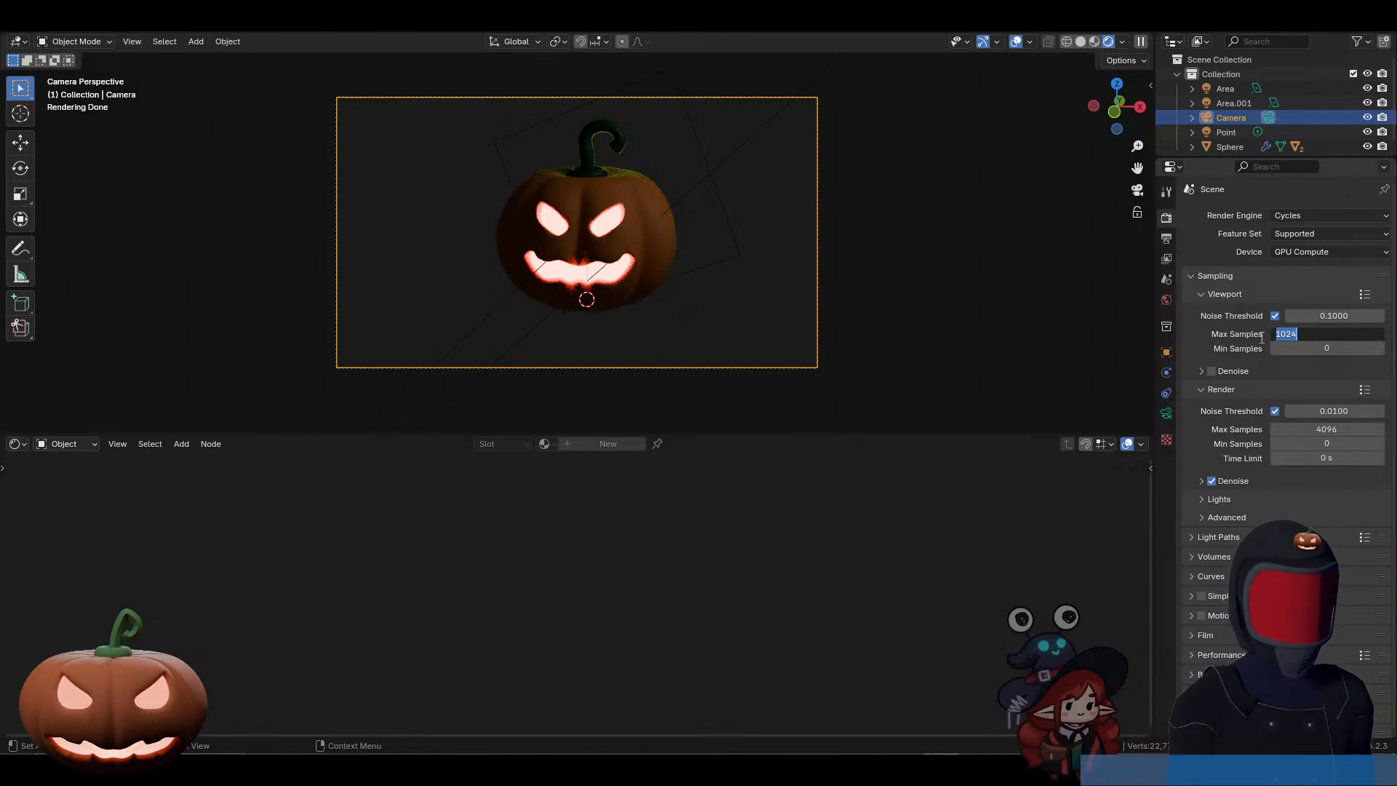
{"action": "type", "text": "512"}
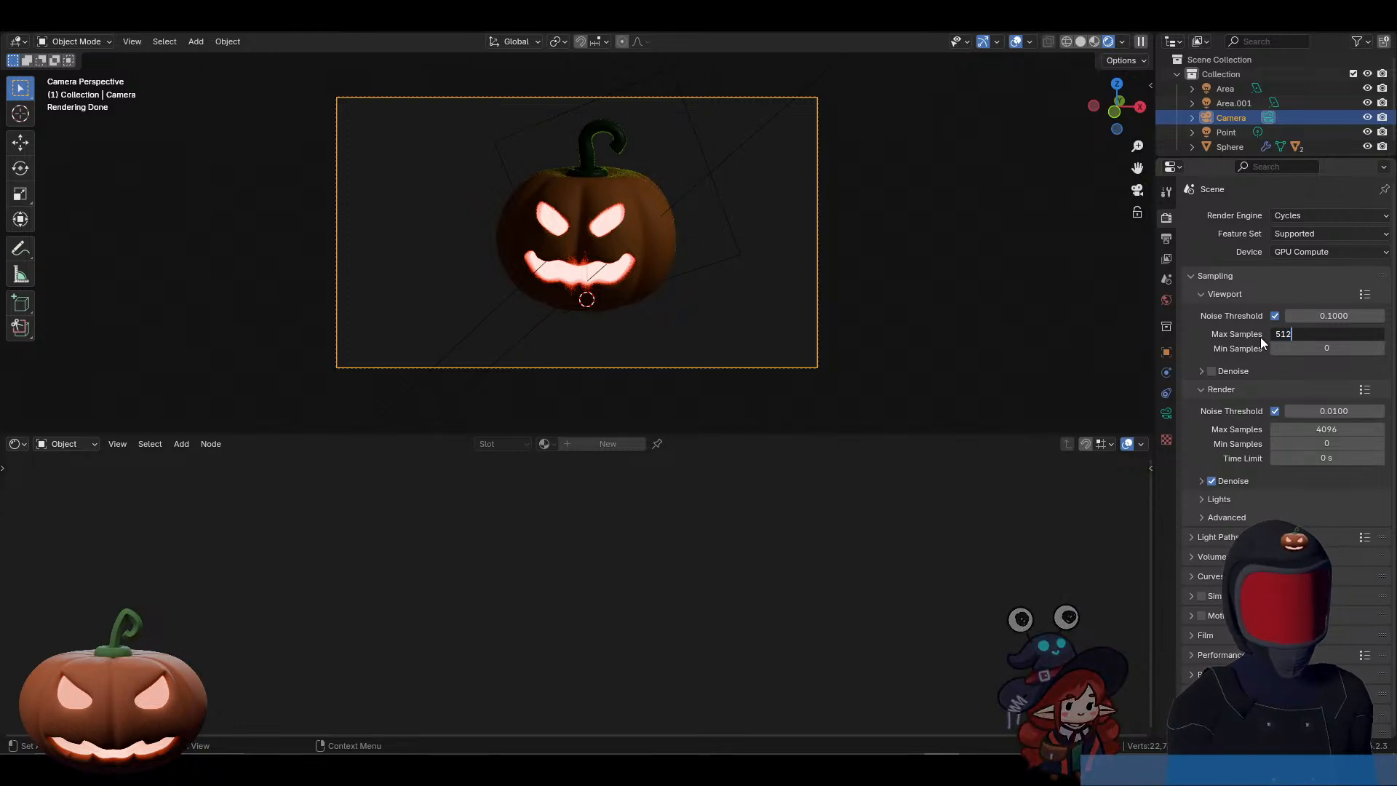
{"action": "key", "text": "Return"}
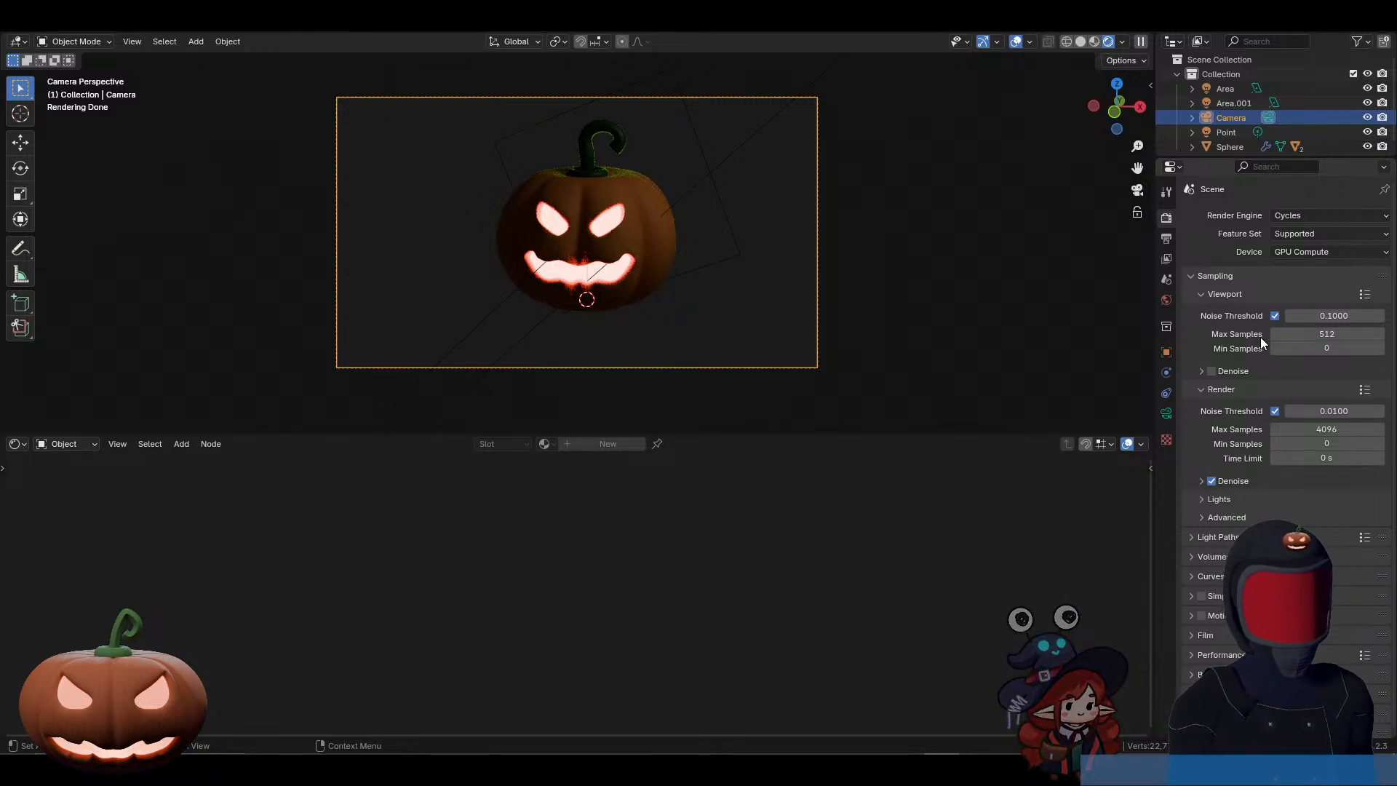
{"action": "left_click", "coordinate": [1303, 430]}
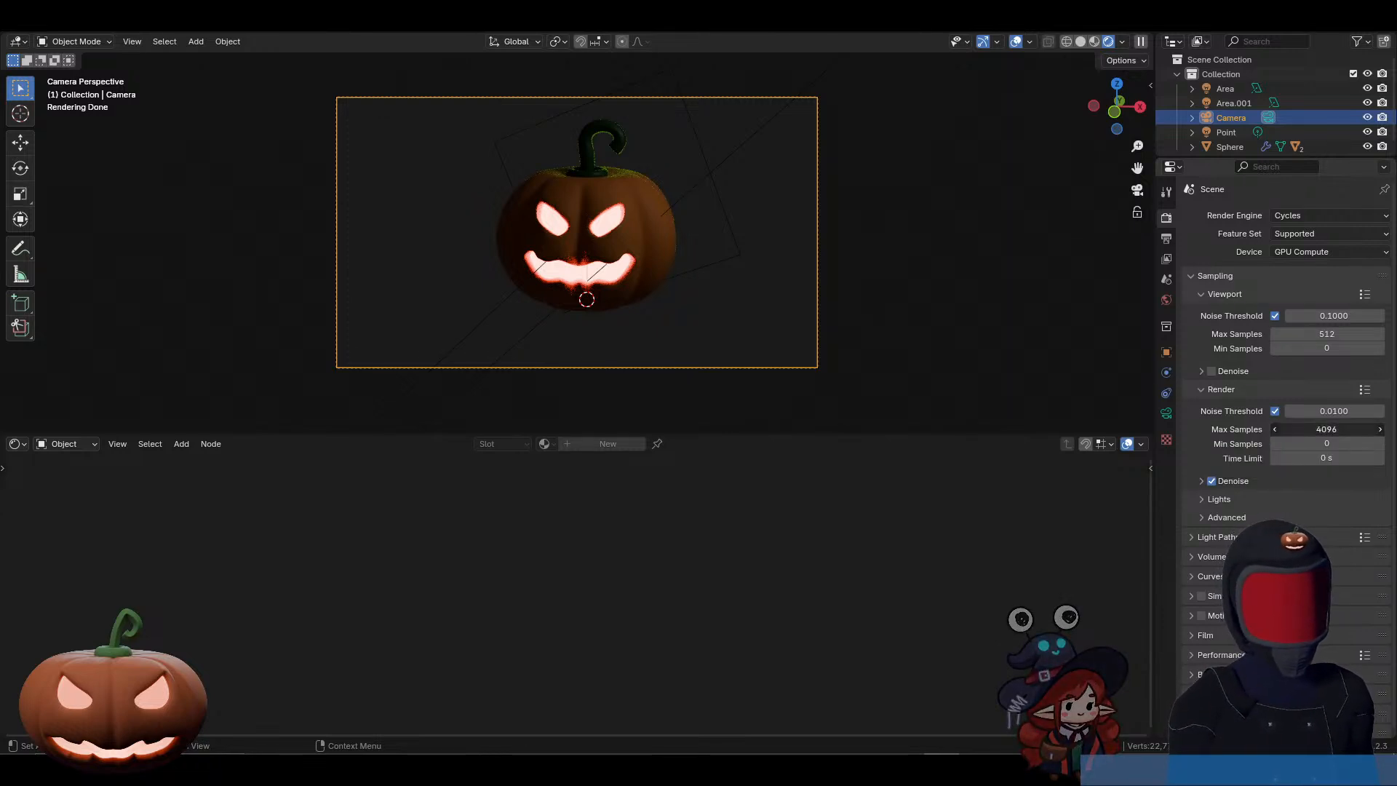
{"action": "type", "text": "512"}
{"action": "key", "text": "Return"}
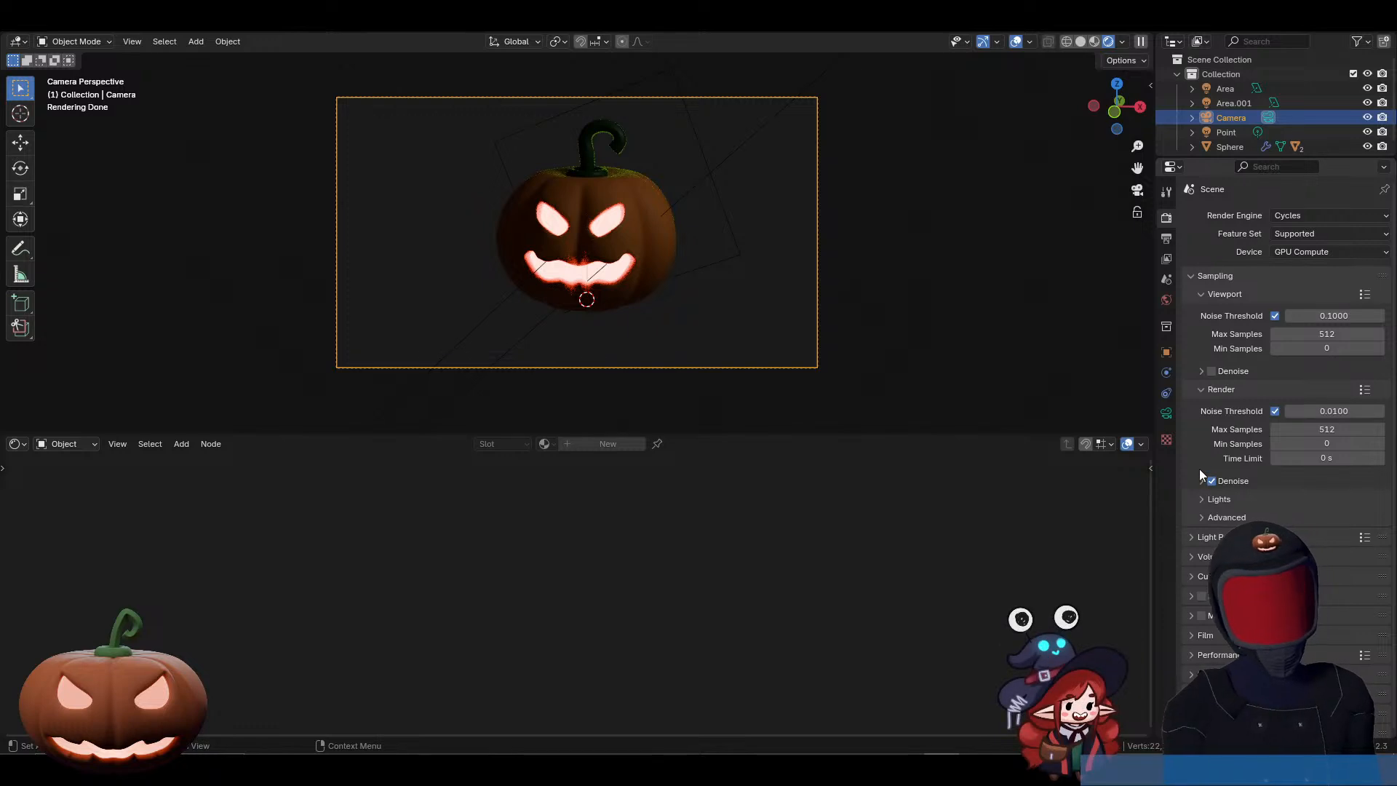
Step: Collapse the viewport and render sampling settings and make the film background transparent
{"action": "left_click", "coordinate": [1202, 390]}
{"action": "left_click", "coordinate": [1202, 294]}
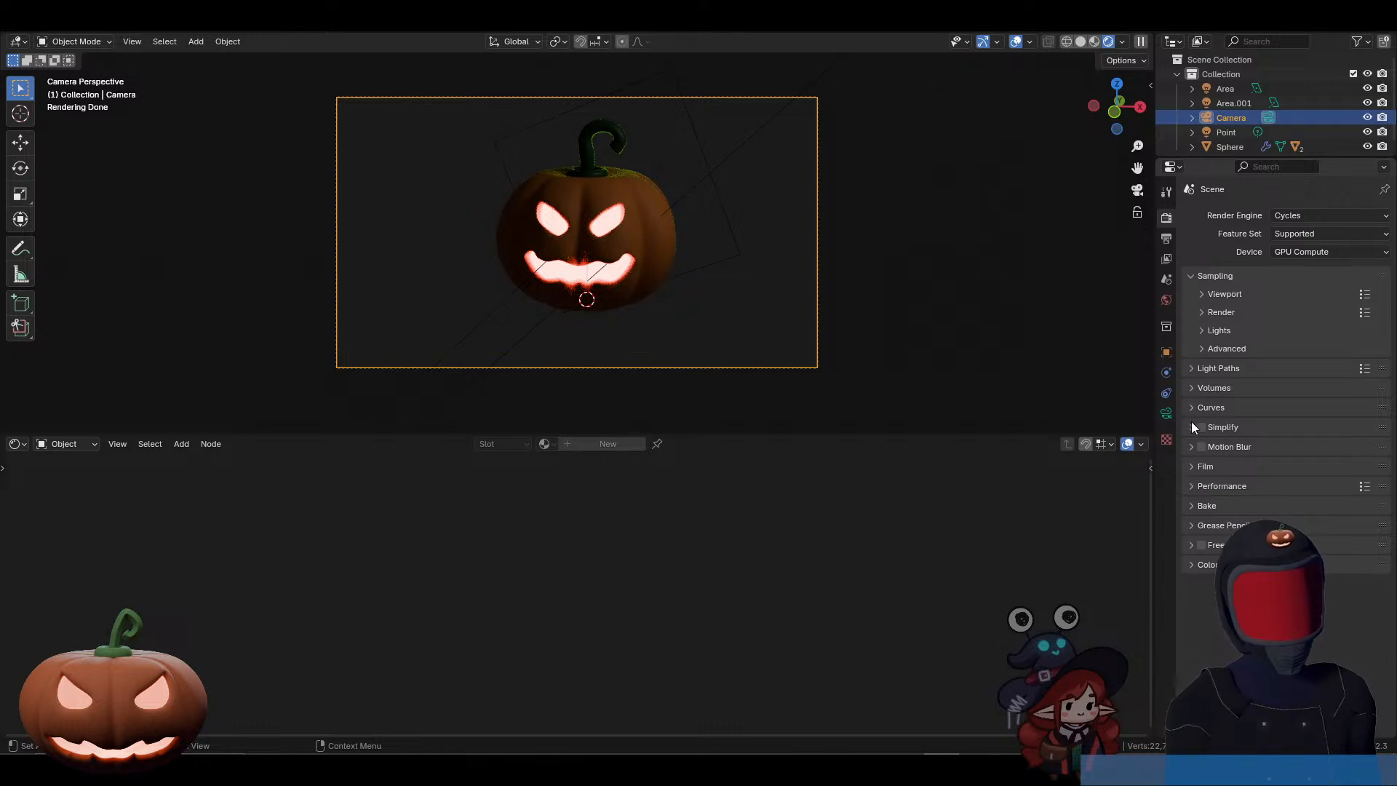
{"action": "left_click", "coordinate": [1194, 466]}
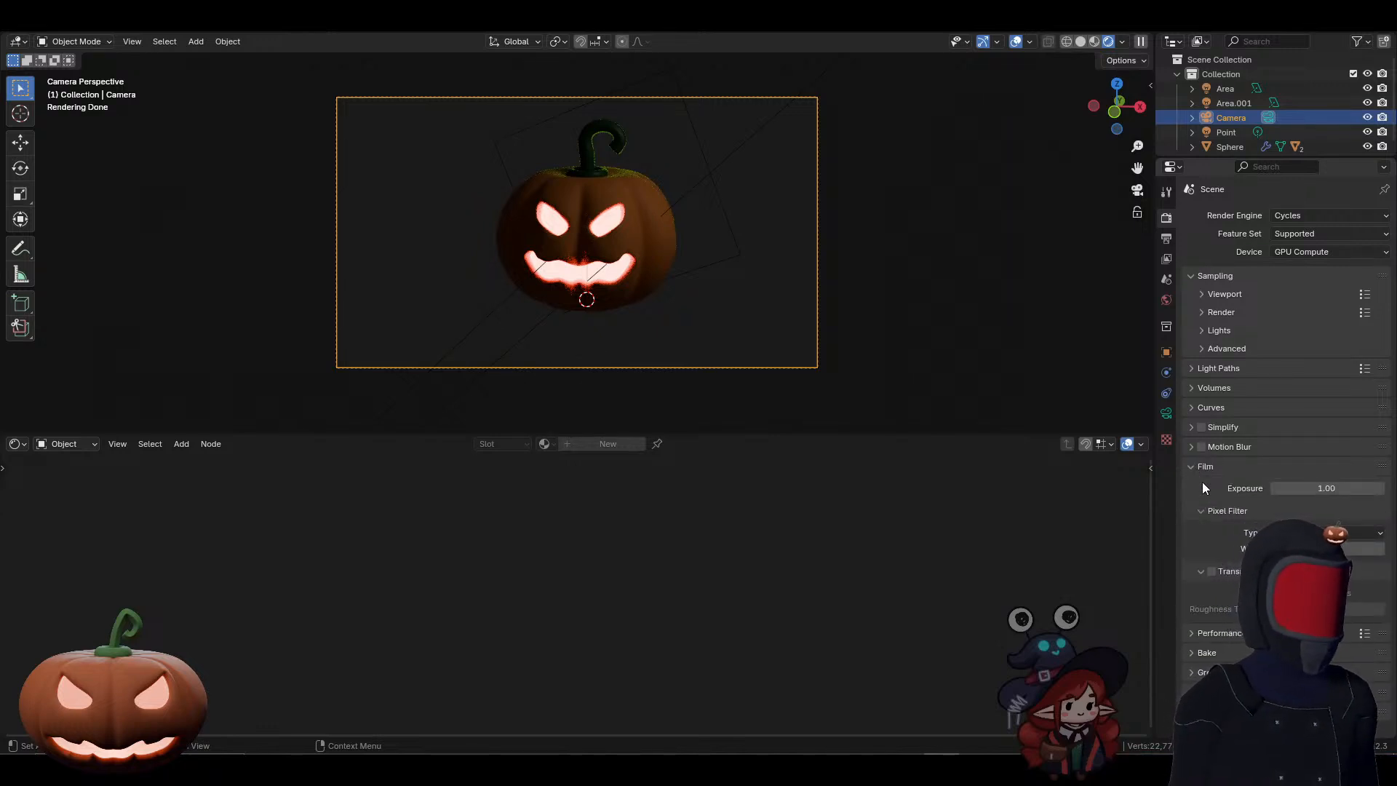
{"action": "left_click", "coordinate": [1212, 571]}
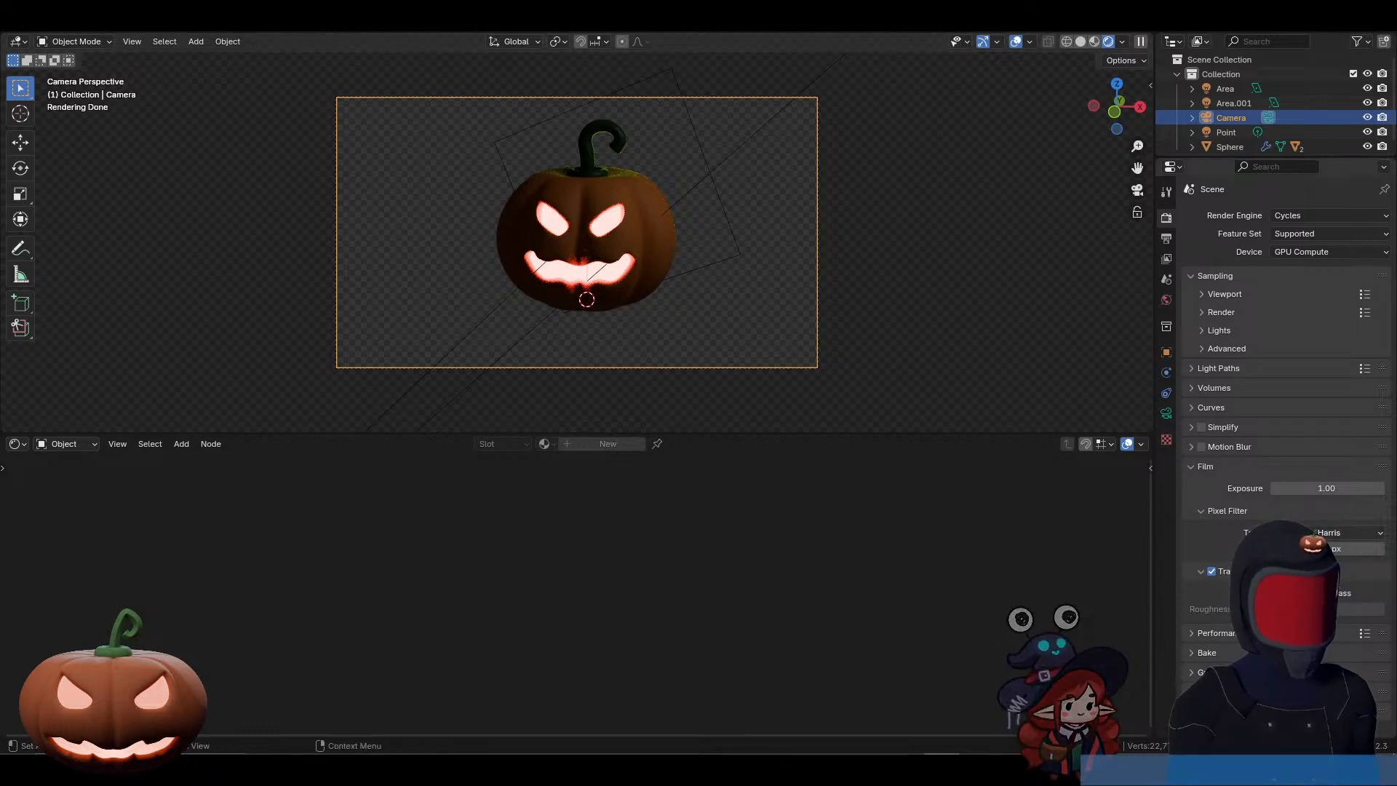
{"action": "left_click", "coordinate": [1346, 532]}
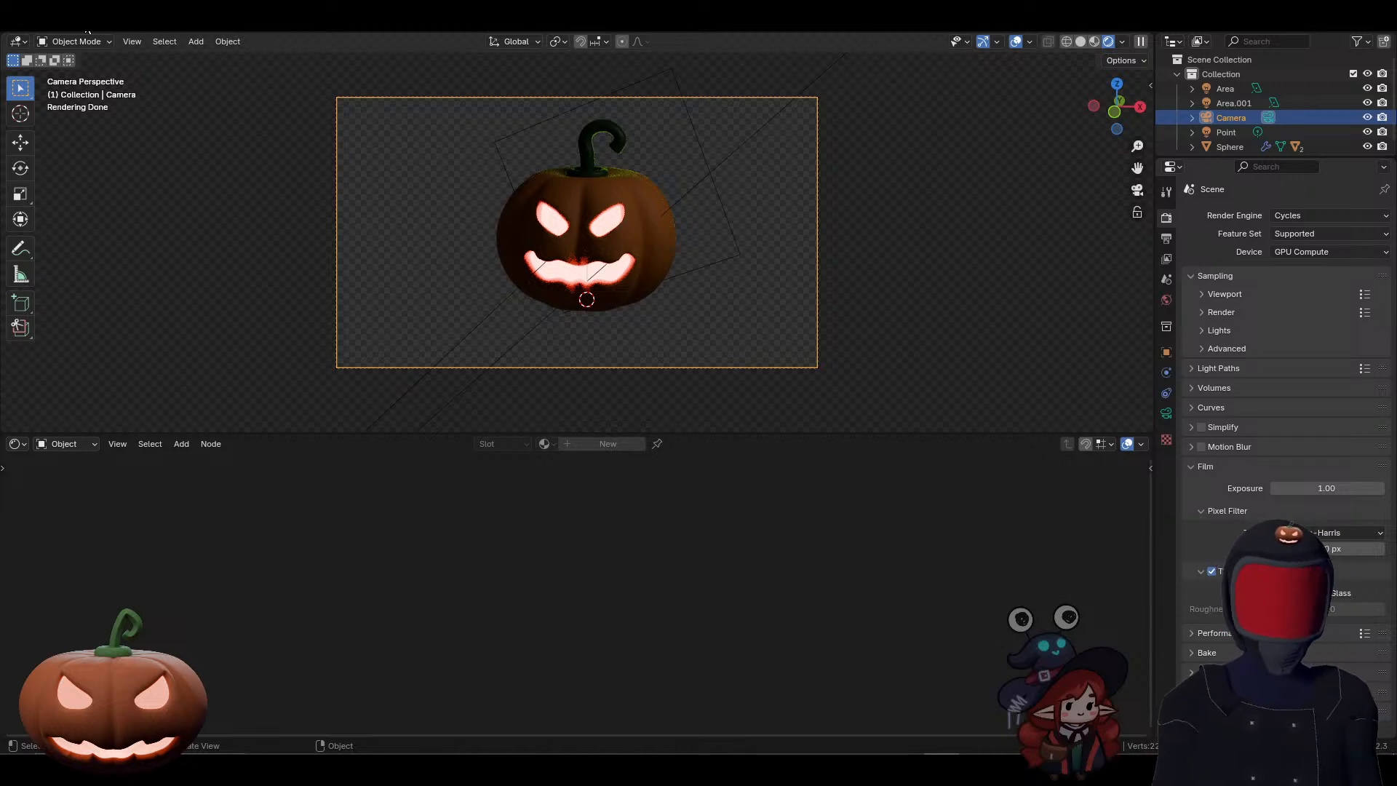
Step: Render the camera view as a still image and bring up the Discord call to see the participant's shared render
{"action": "left_click", "coordinate": [88, 31]}
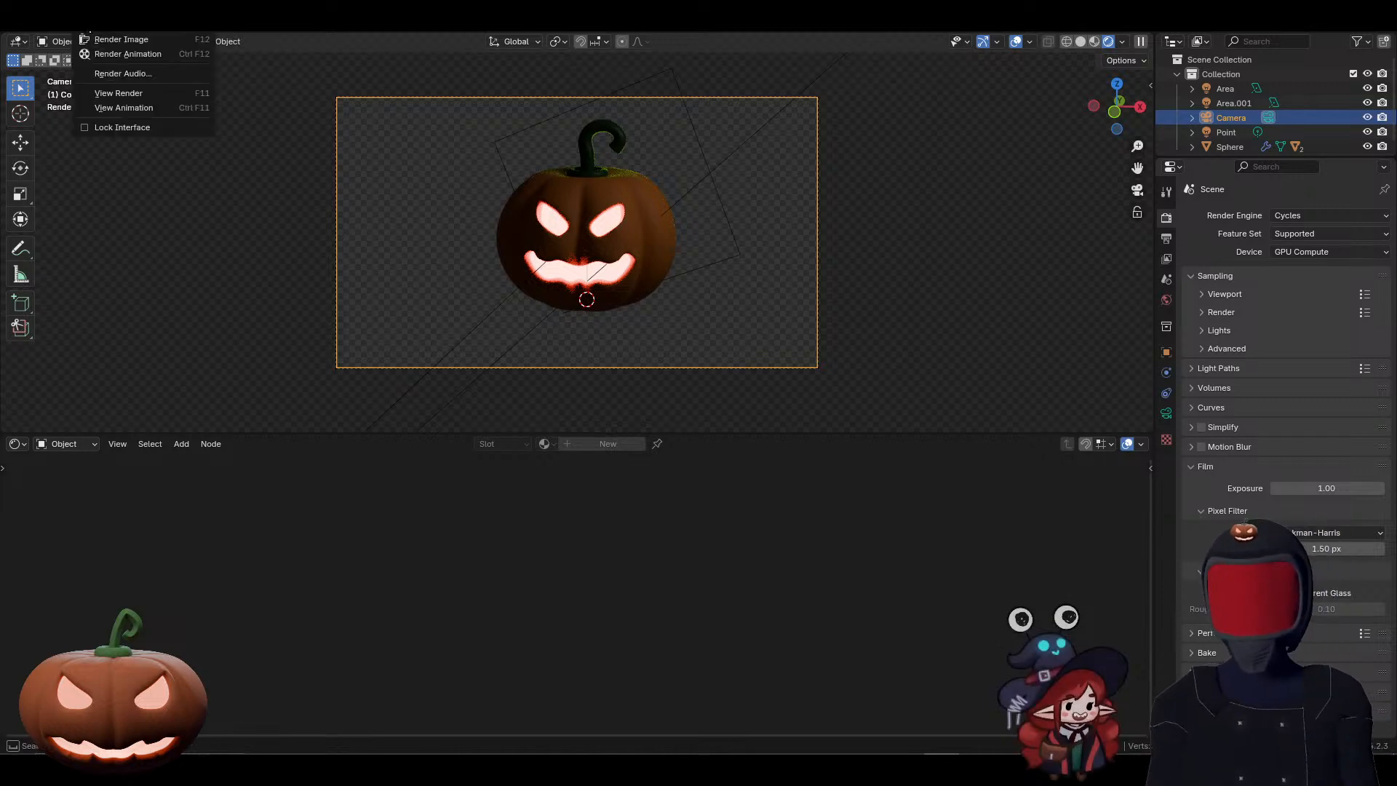
{"action": "left_click", "coordinate": [96, 39]}
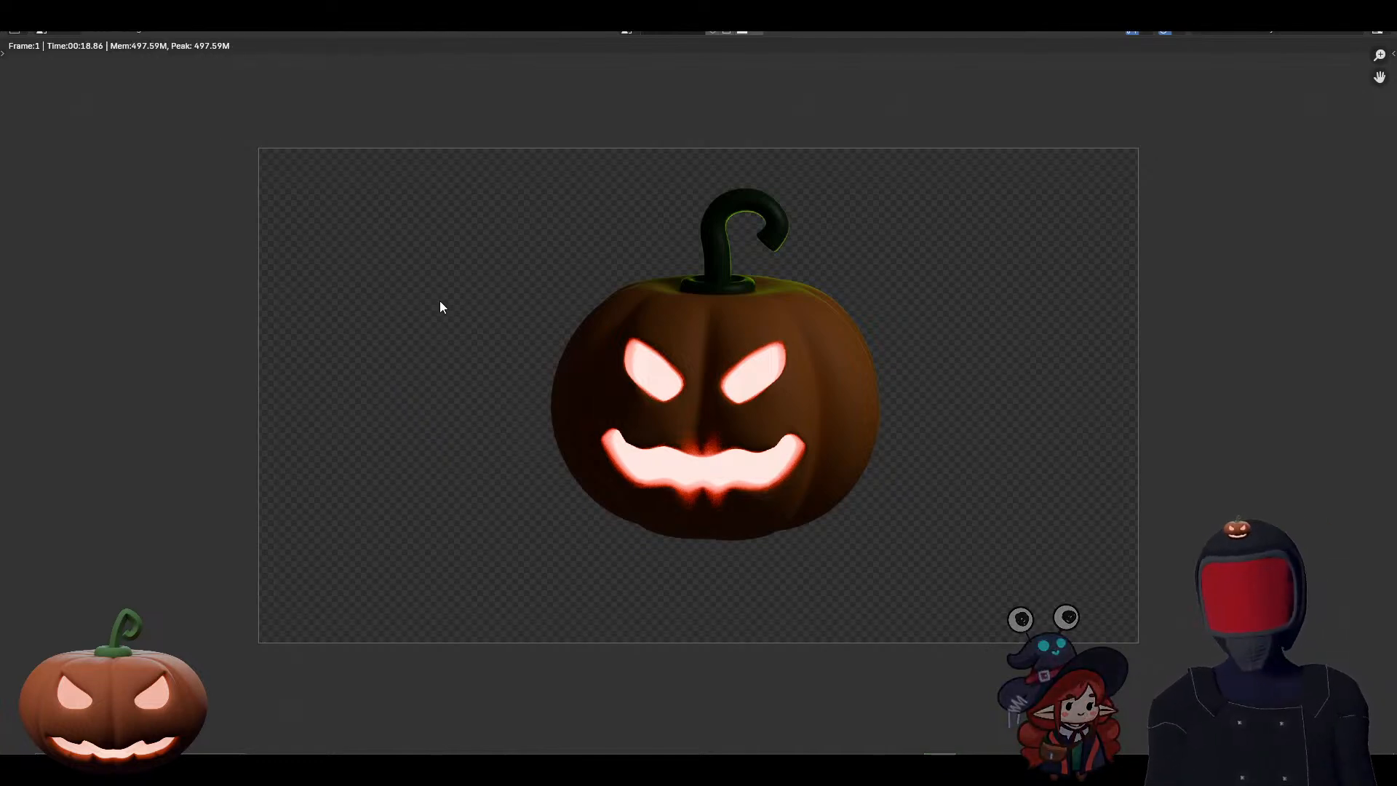
{"action": "left_click_drag", "start_coordinate": [1396, 150], "coordinate": [670, 136]}
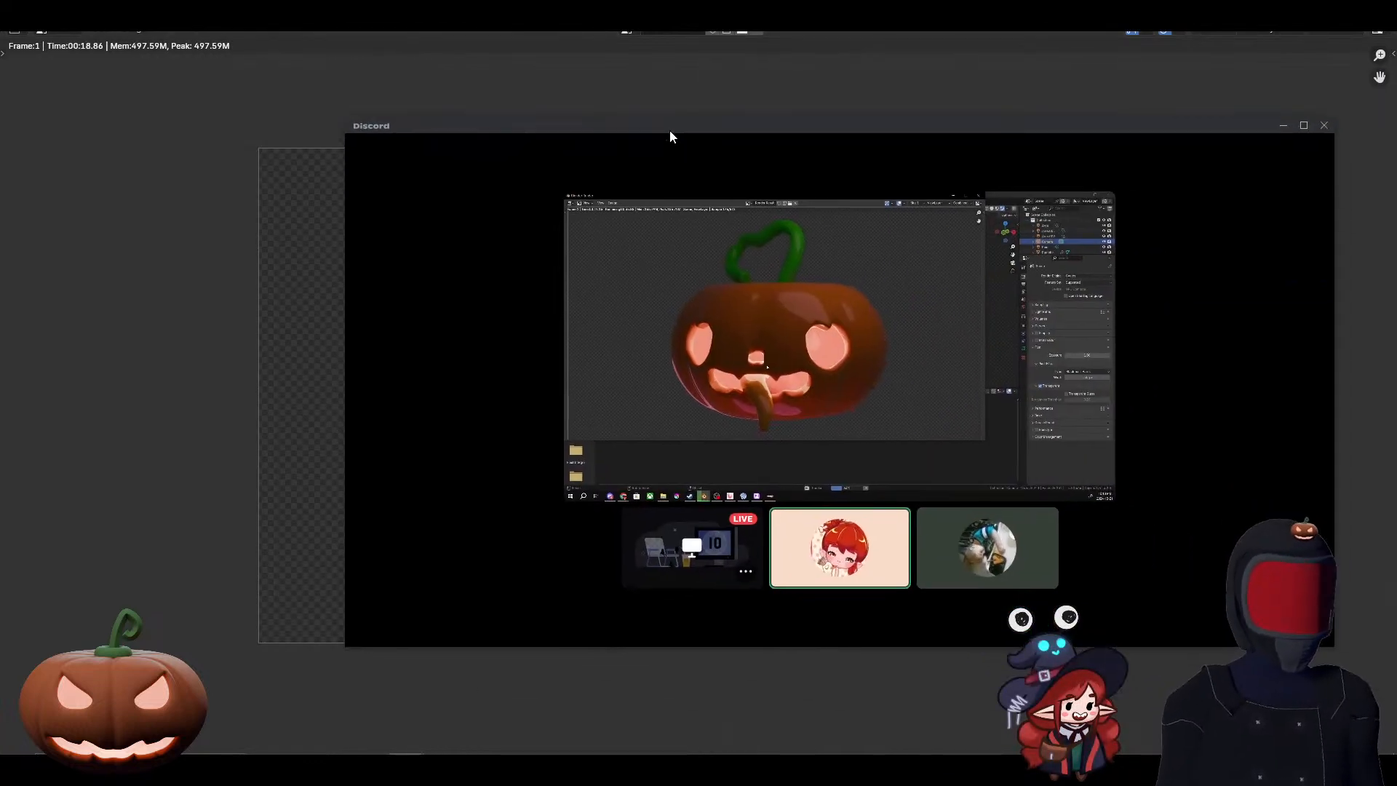
{"action": "double_click", "coordinate": [670, 131]}
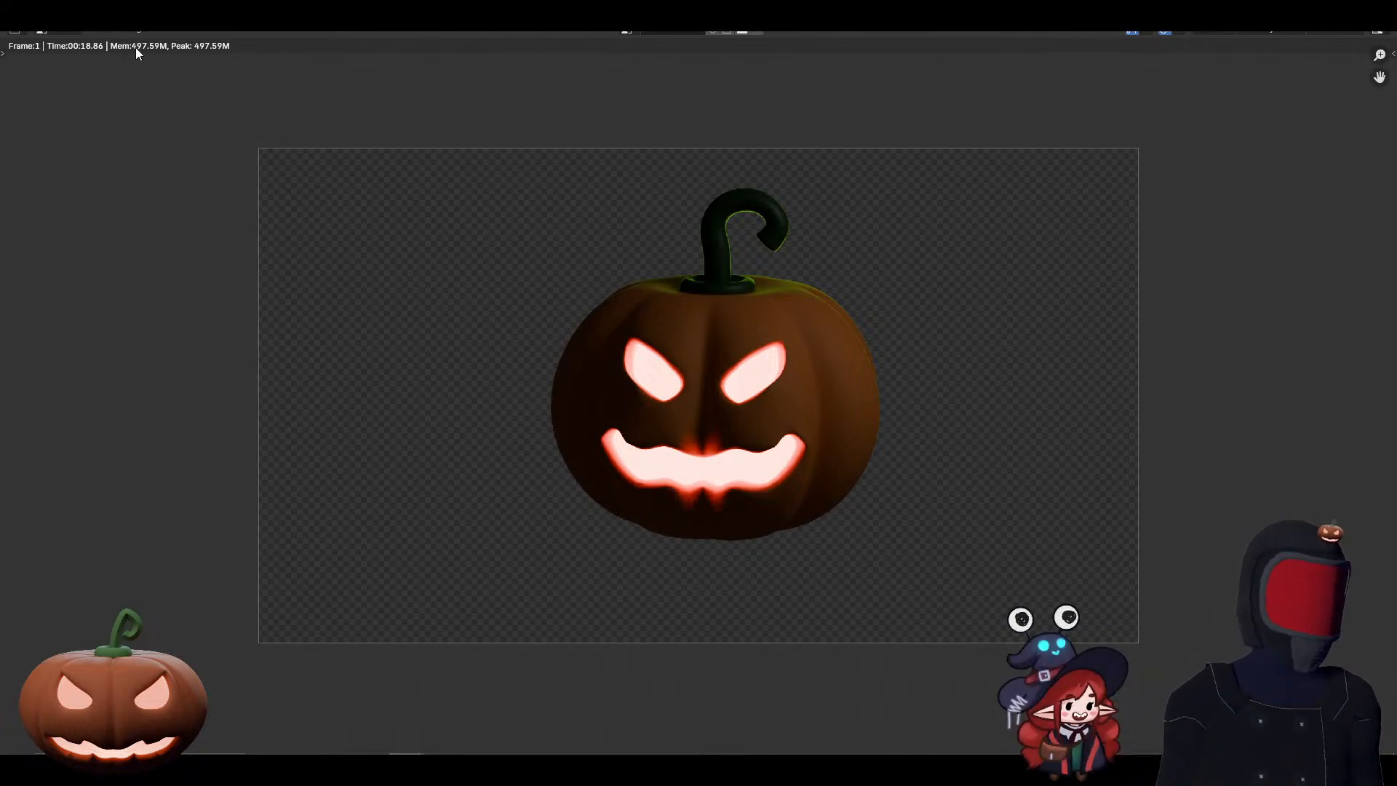
Step: Start saving the rendered image as a new PNG file and move the file dialog onto the other monitor
{"action": "left_click", "coordinate": [131, 29]}
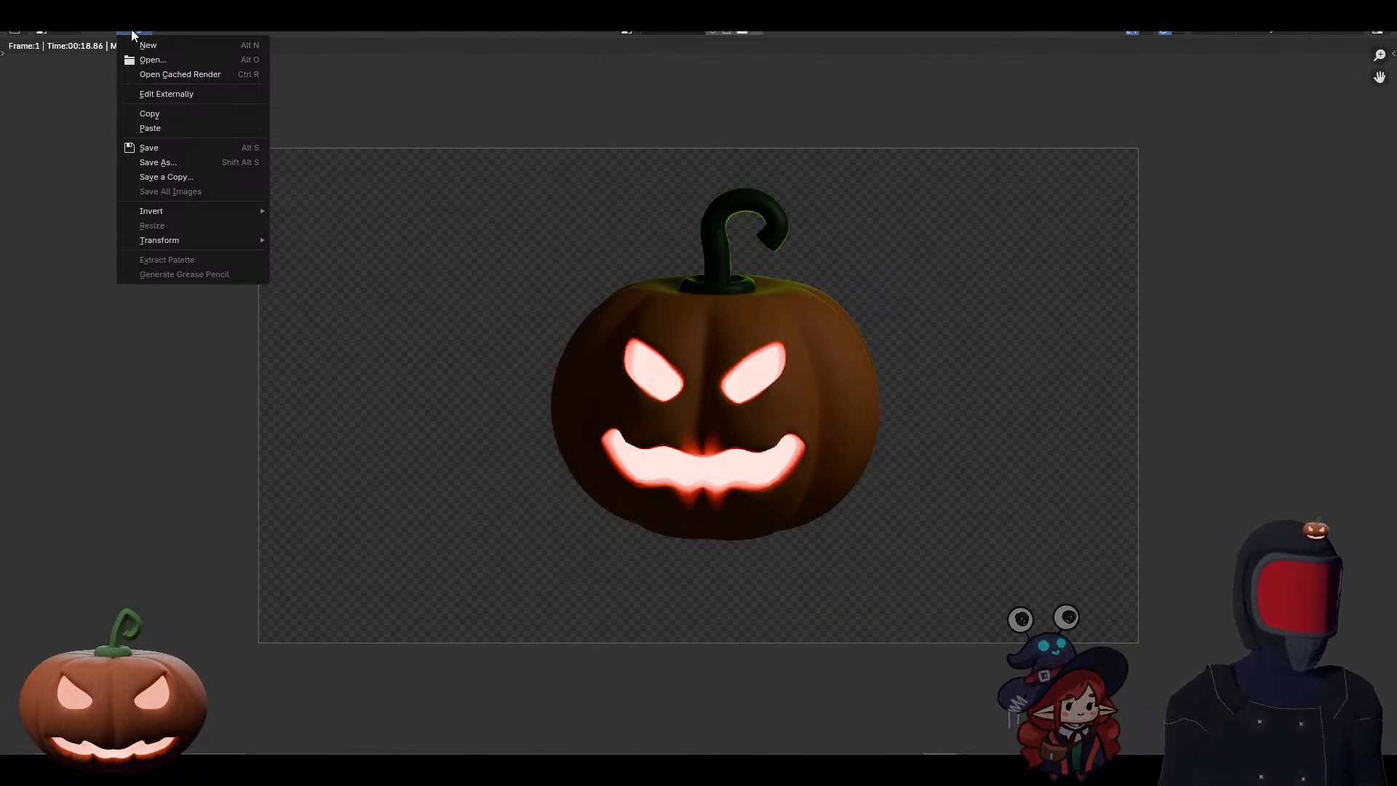
{"action": "left_click", "coordinate": [163, 163]}
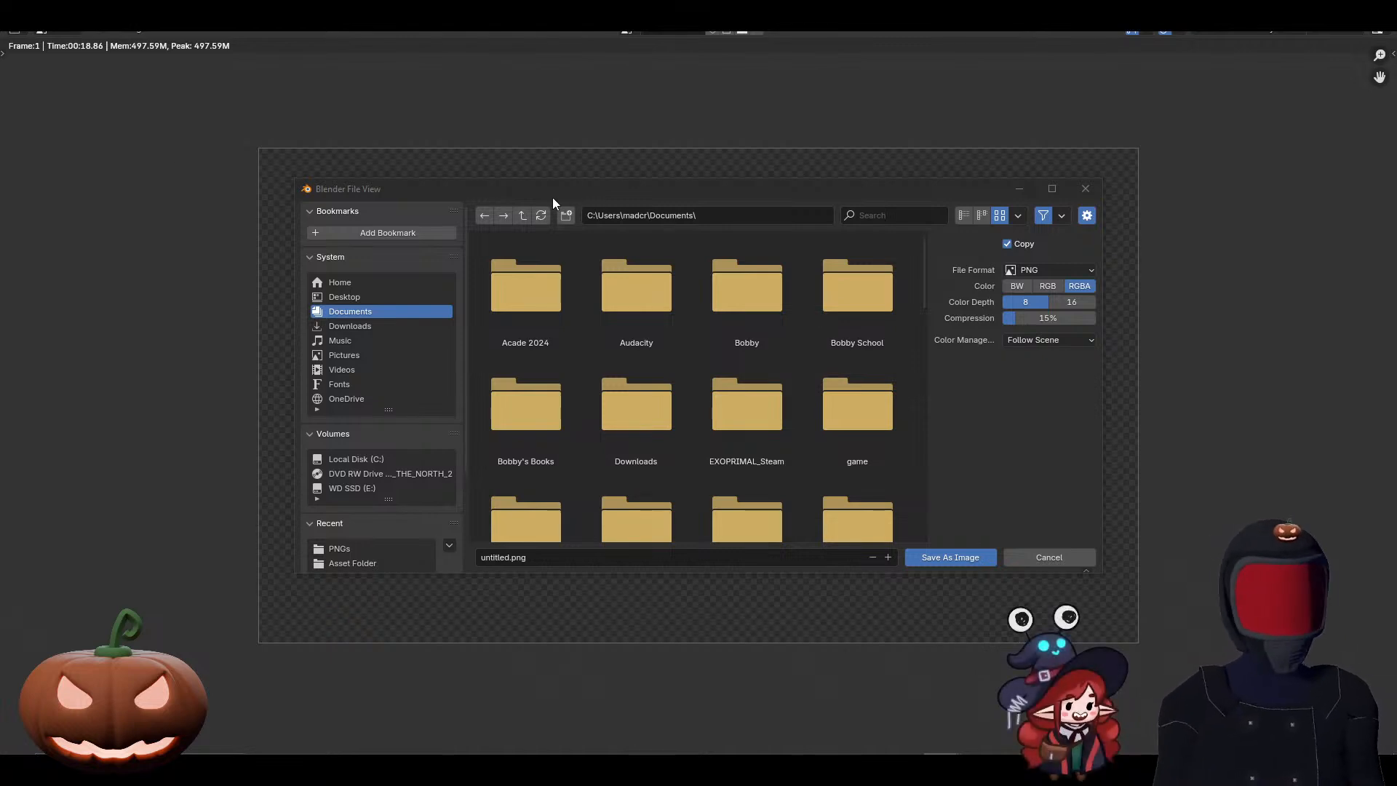
{"action": "left_click_drag", "start_coordinate": [534, 190], "coordinate": [1396, 191]}
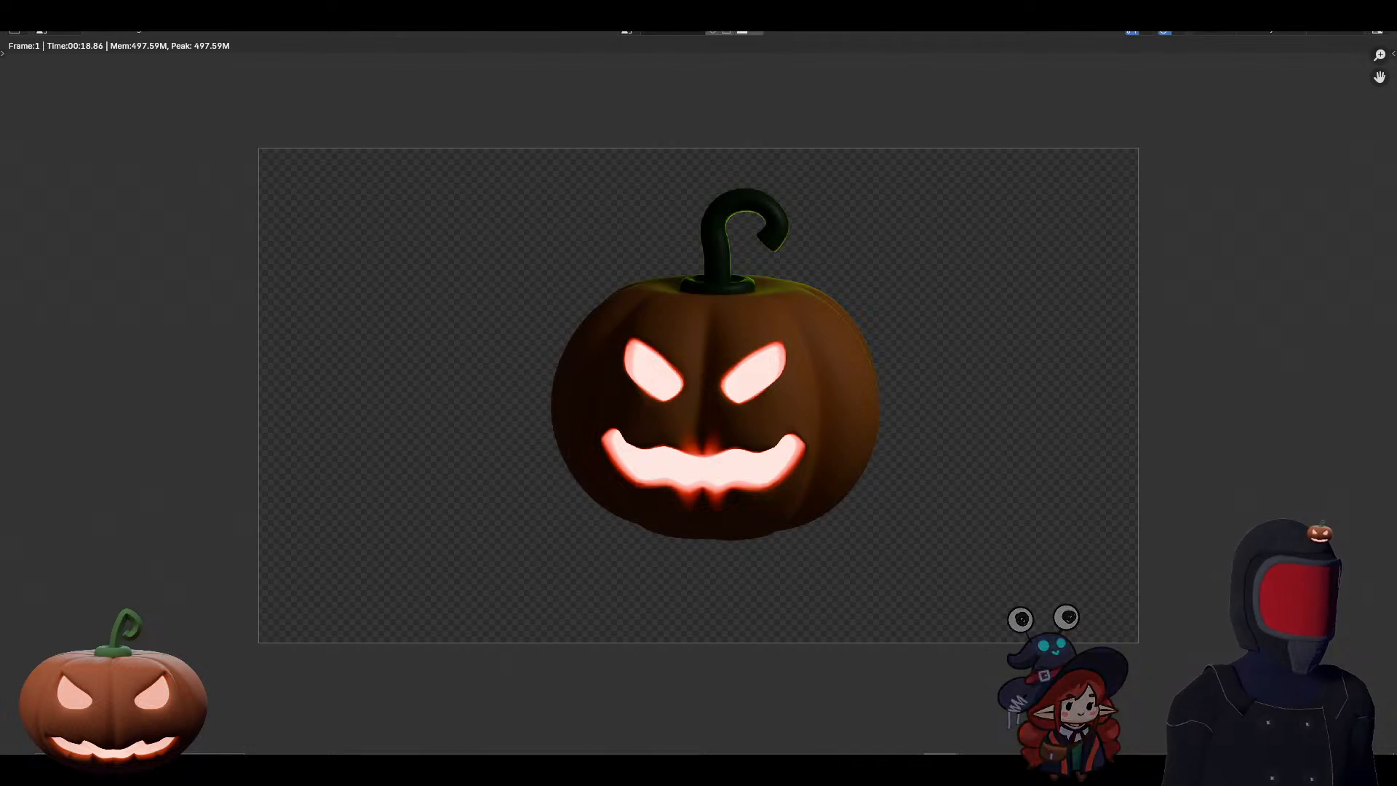
Step: Bring up the BlenderLearning folder window, move it to the other monitor and close the render window
{"action": "mouse_move", "coordinate": [370, 769]}
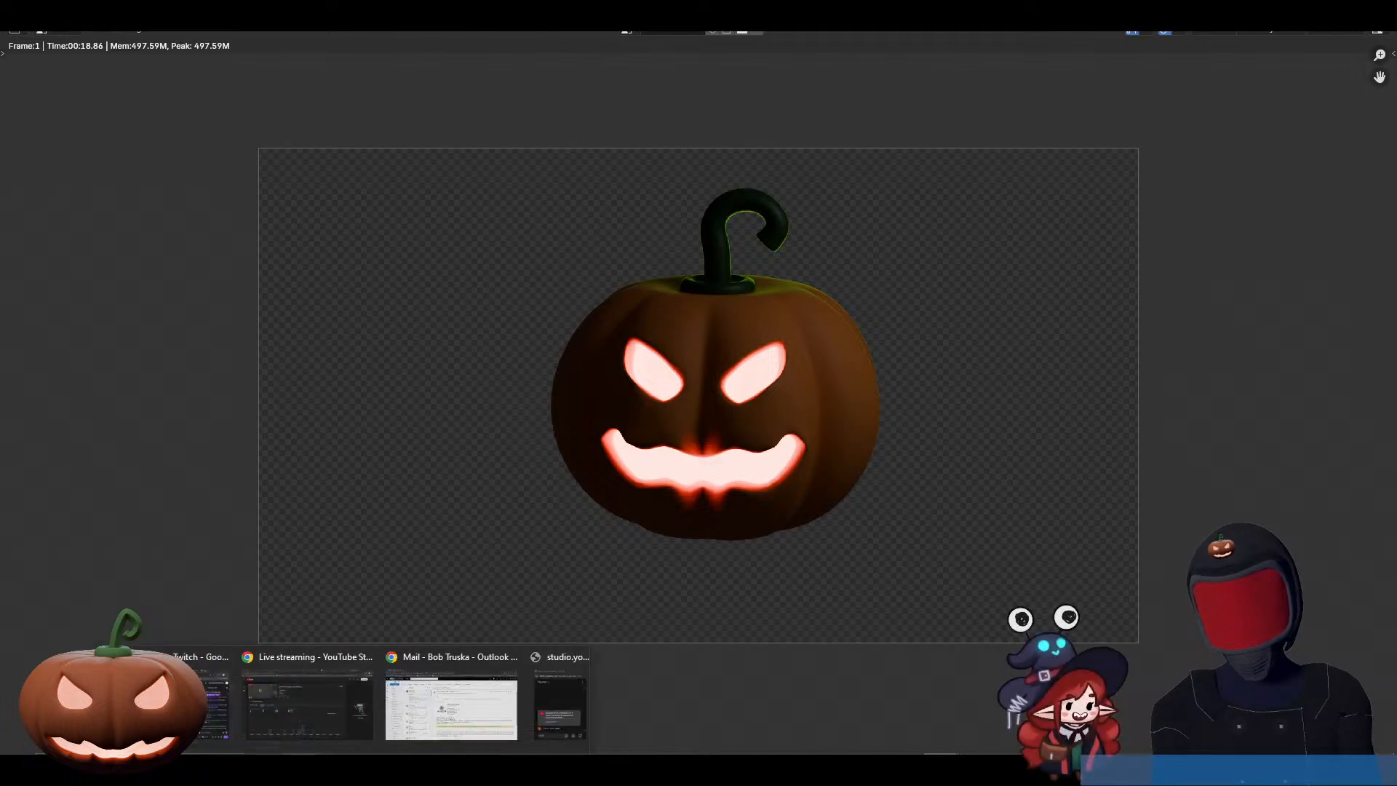
{"action": "mouse_move", "coordinate": [300, 769]}
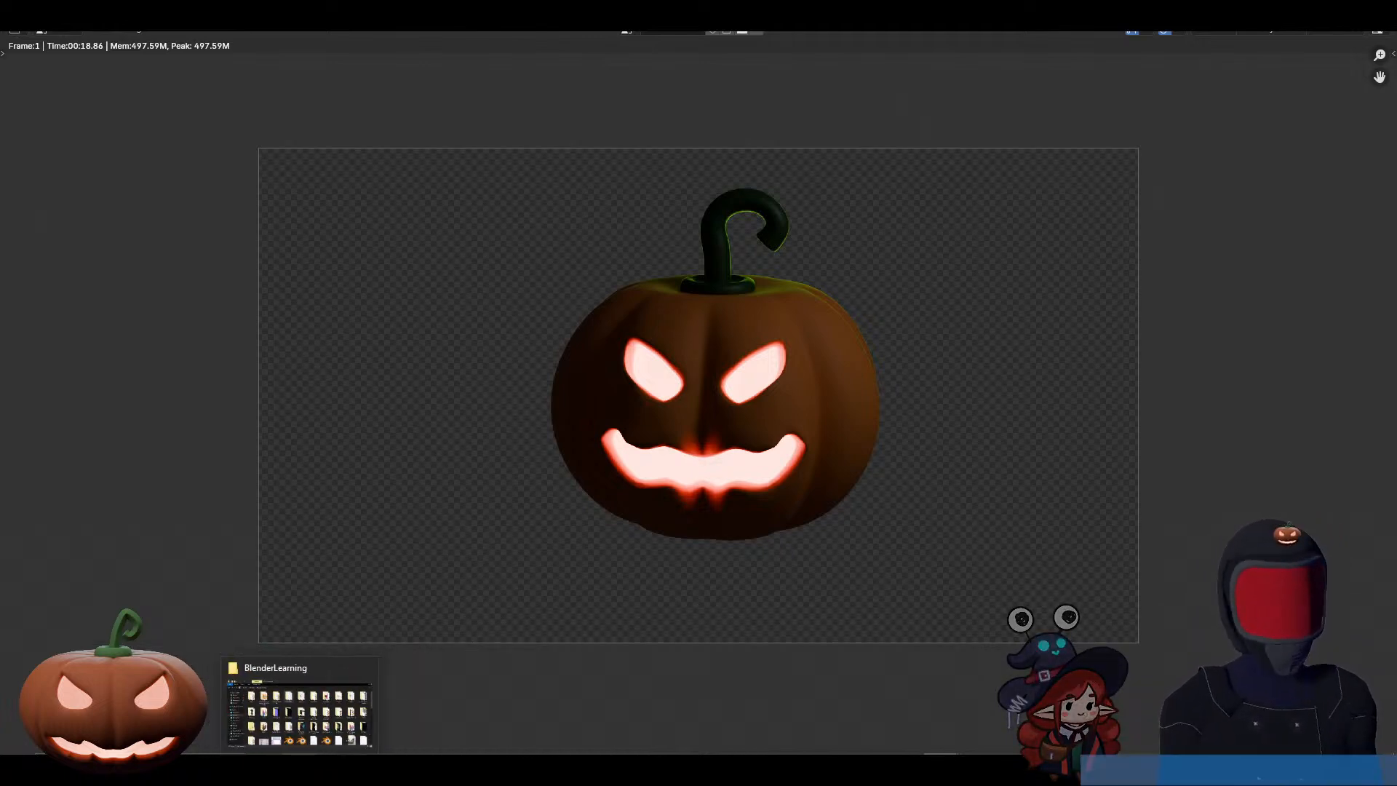
{"action": "left_click", "coordinate": [300, 770]}
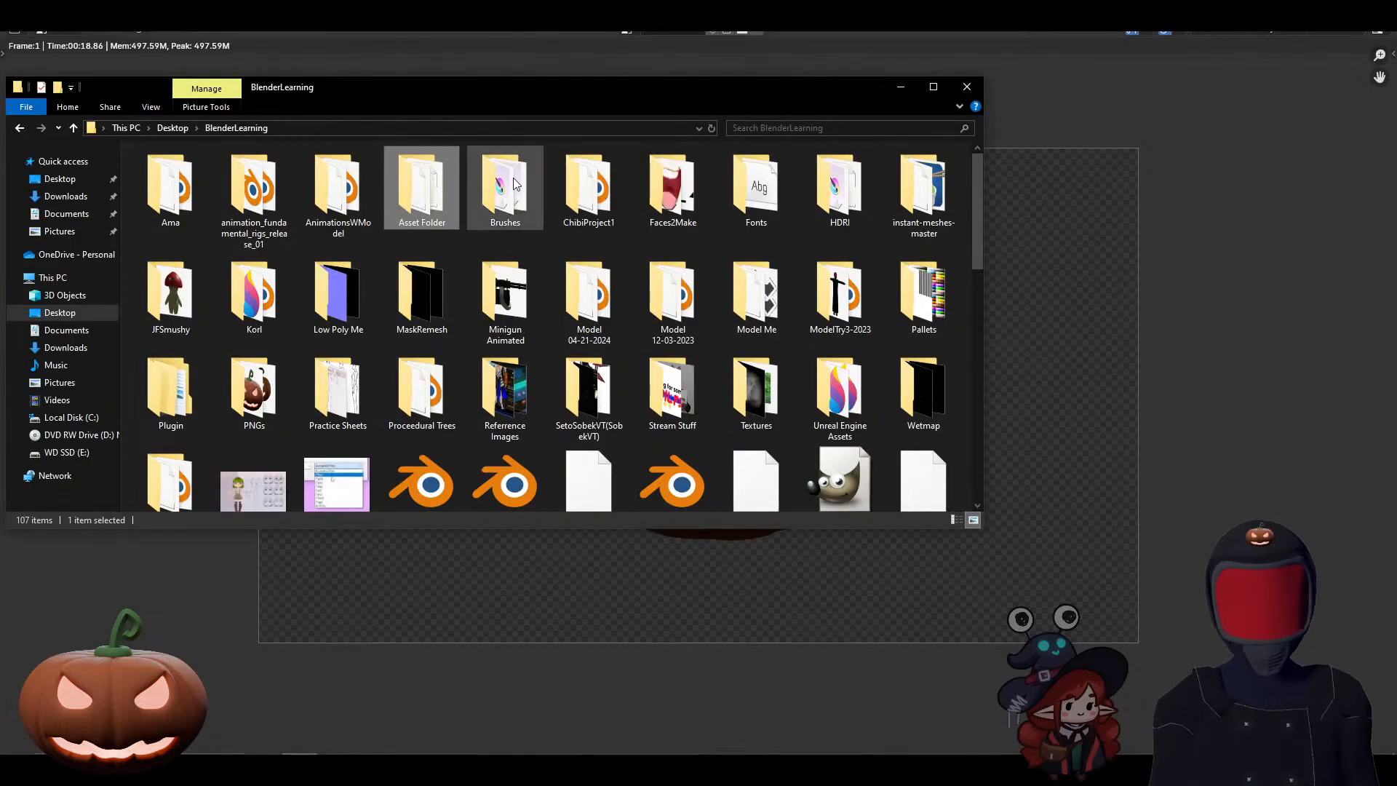
{"action": "left_click_drag", "start_coordinate": [391, 85], "coordinate": [1396, 100]}
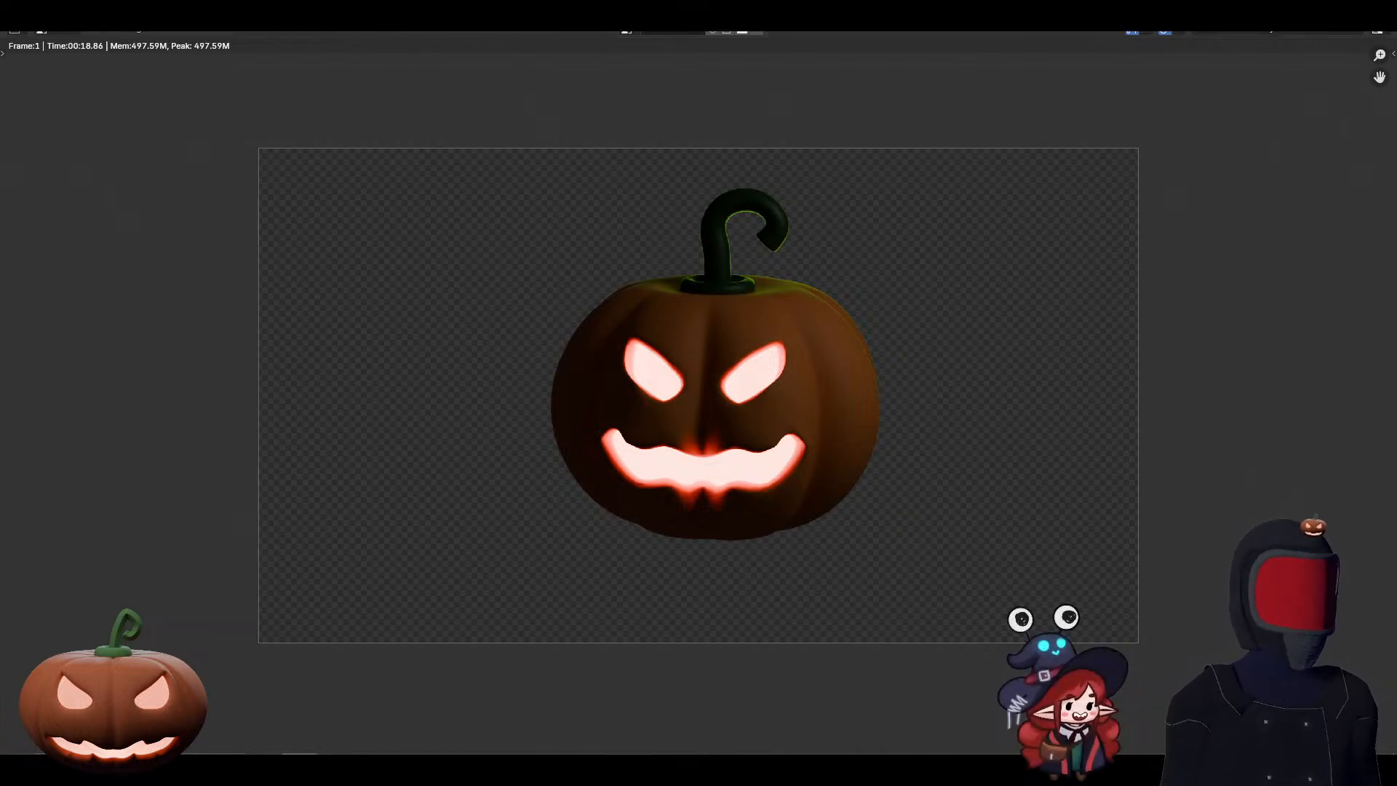
{"action": "key", "text": "Escape"}
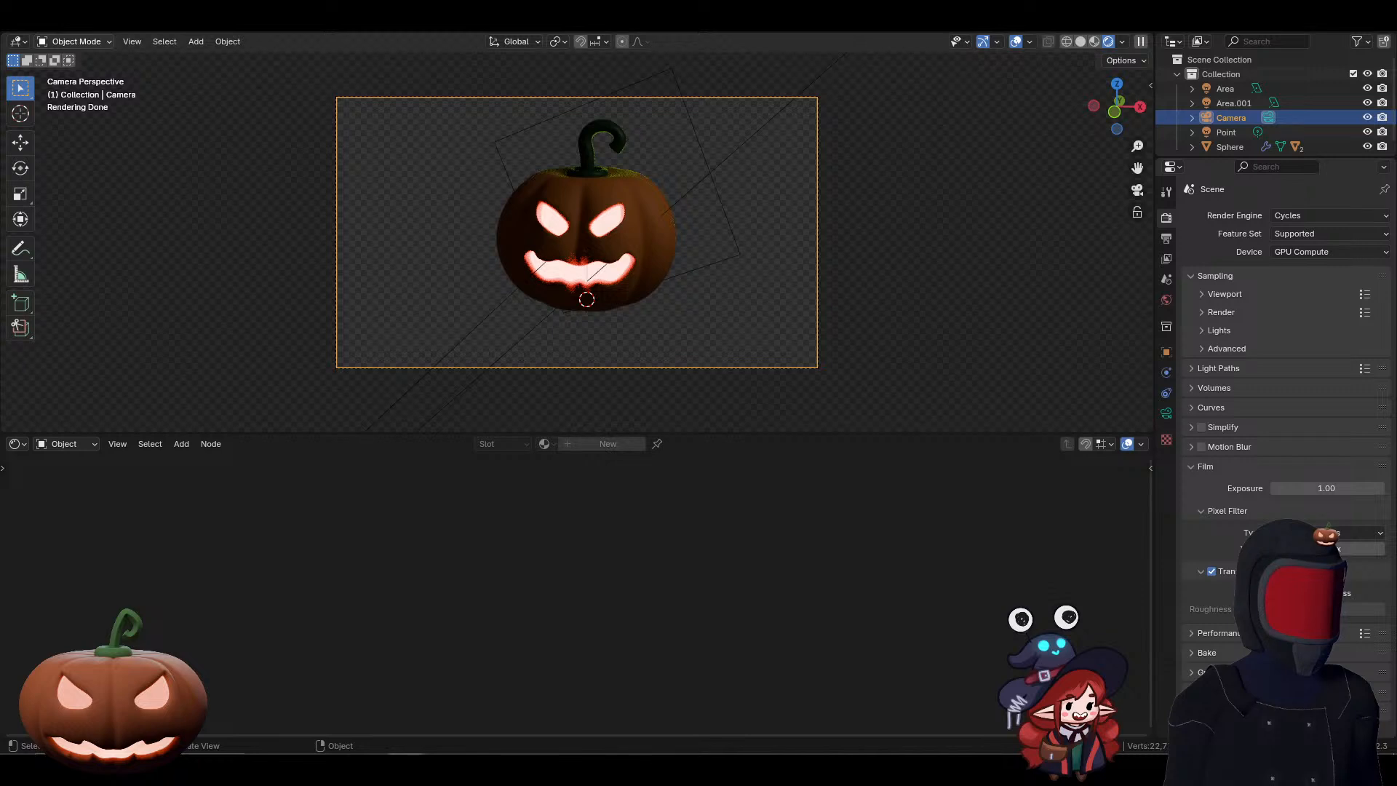
{"action": "key", "text": "alt+Tab"}
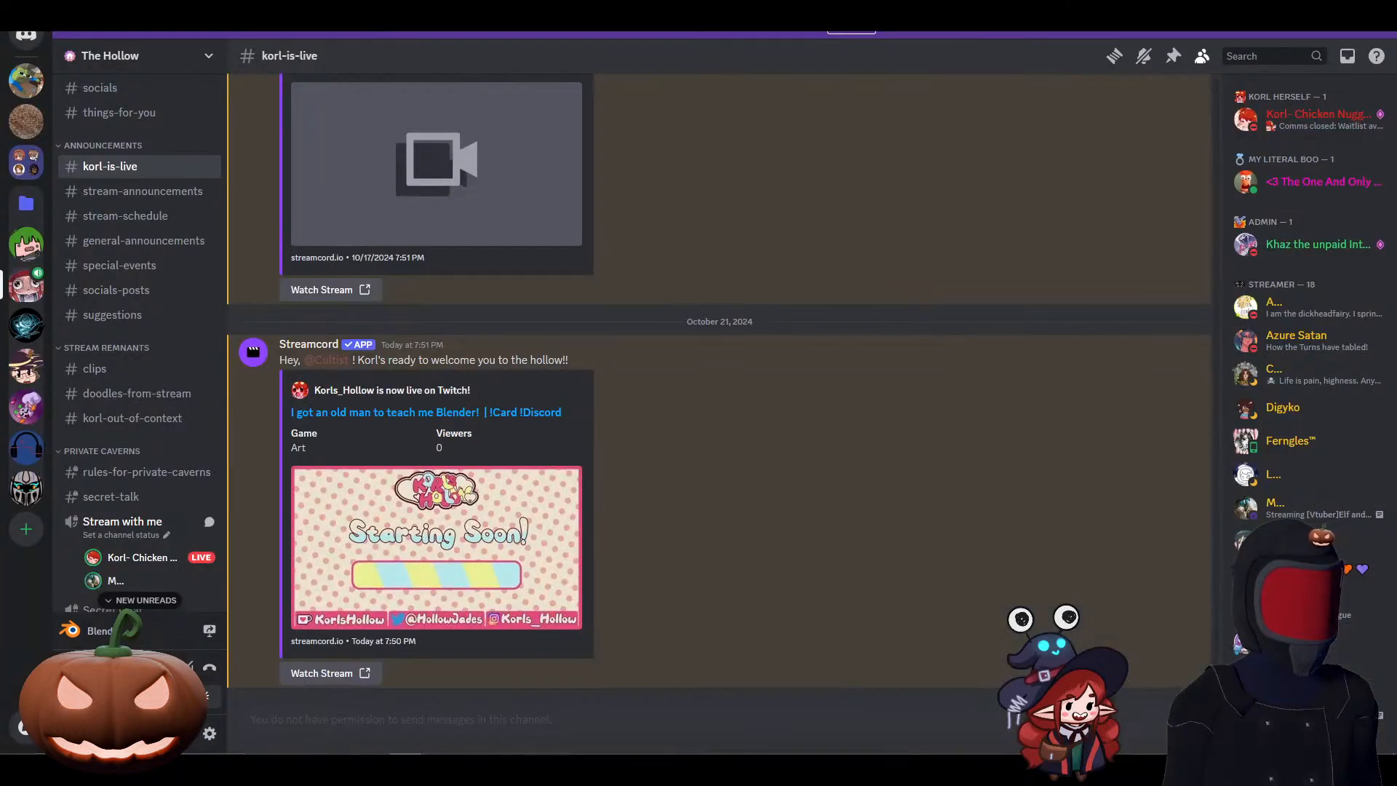
{"action": "key", "text": "alt+Tab"}
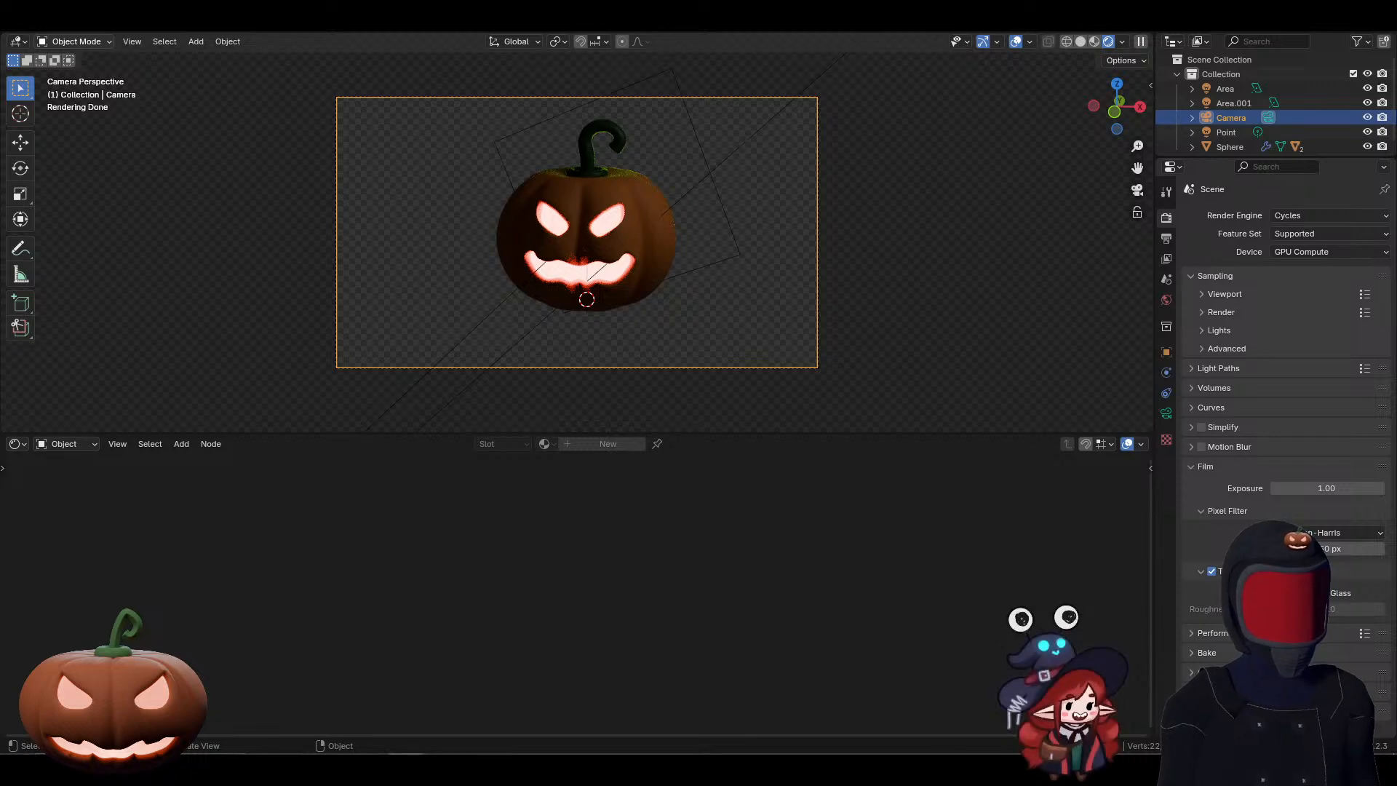
{"action": "key", "text": "alt+Tab"}
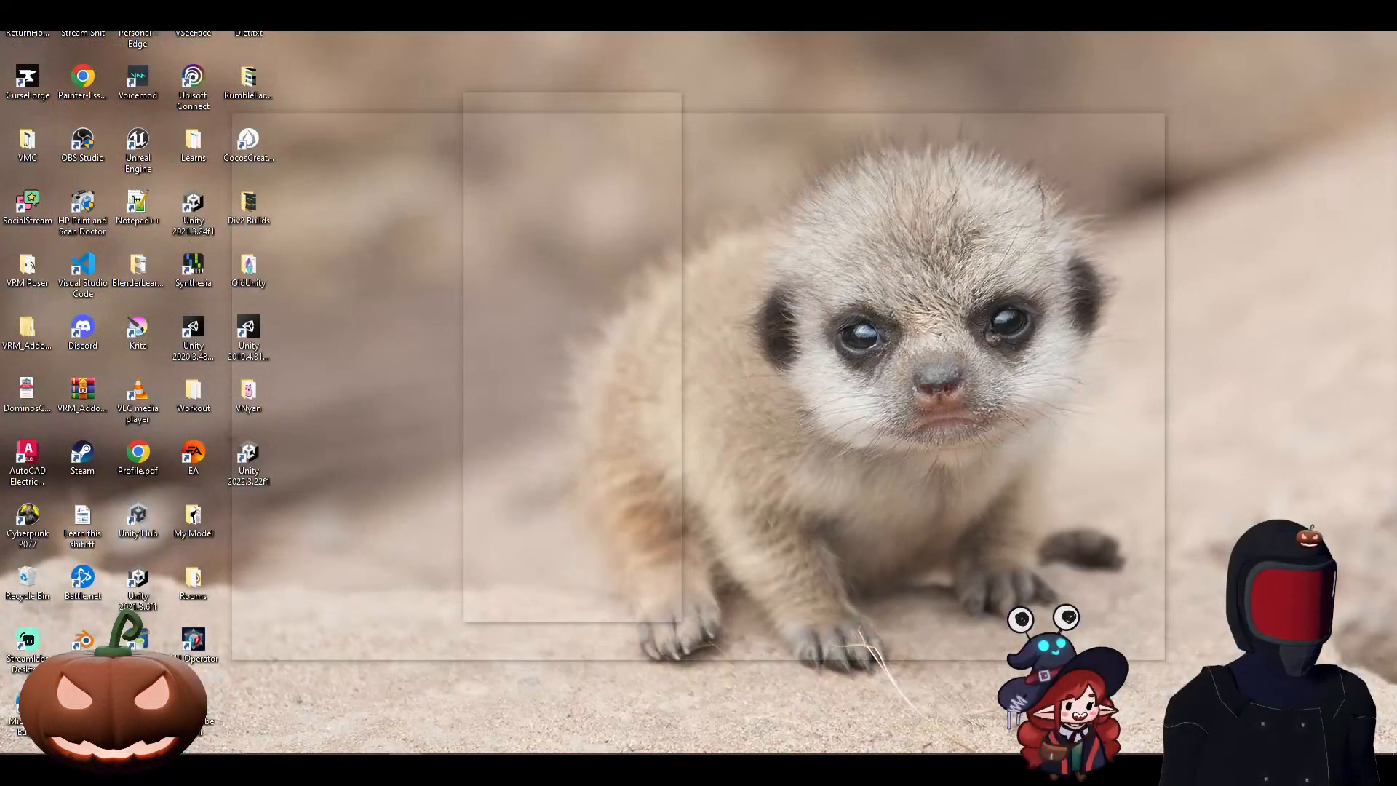
{"action": "key", "text": "alt+Tab"}
{"action": "key", "text": "alt+Tab"}
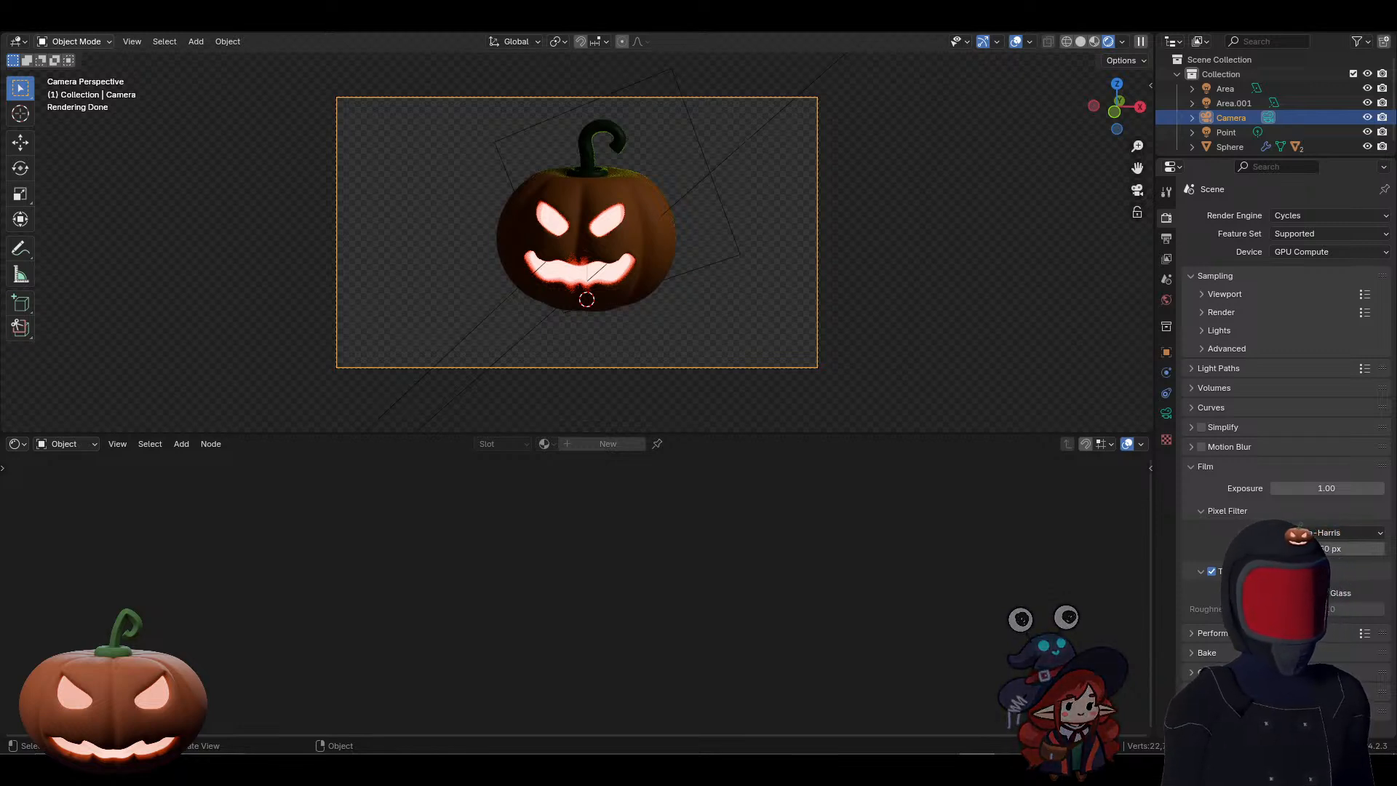
{"action": "key", "text": "alt+Tab"}
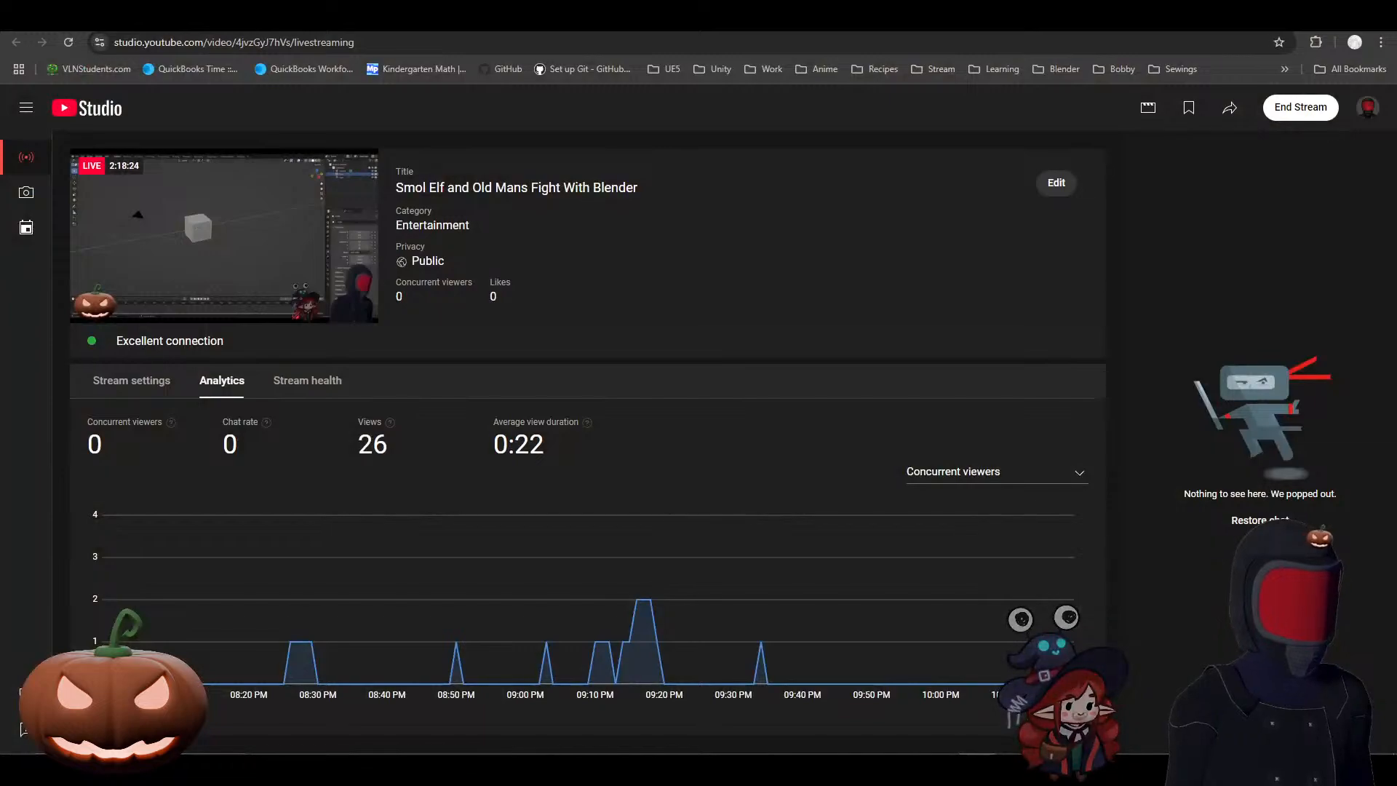
Step: Switch back to Blender and select the carved pumpkin body in the camera view
{"action": "key", "text": "alt+Tab"}
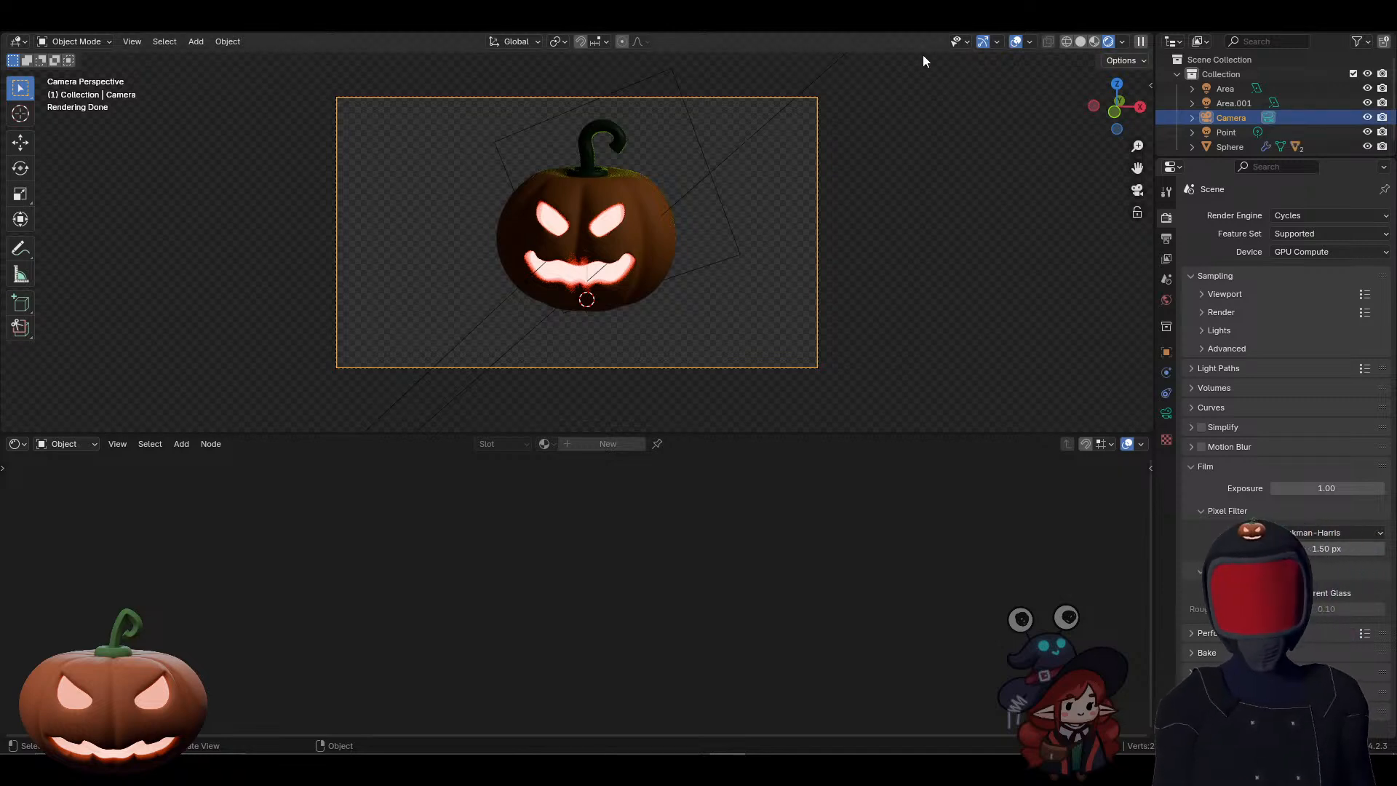
{"action": "left_click", "coordinate": [649, 212]}
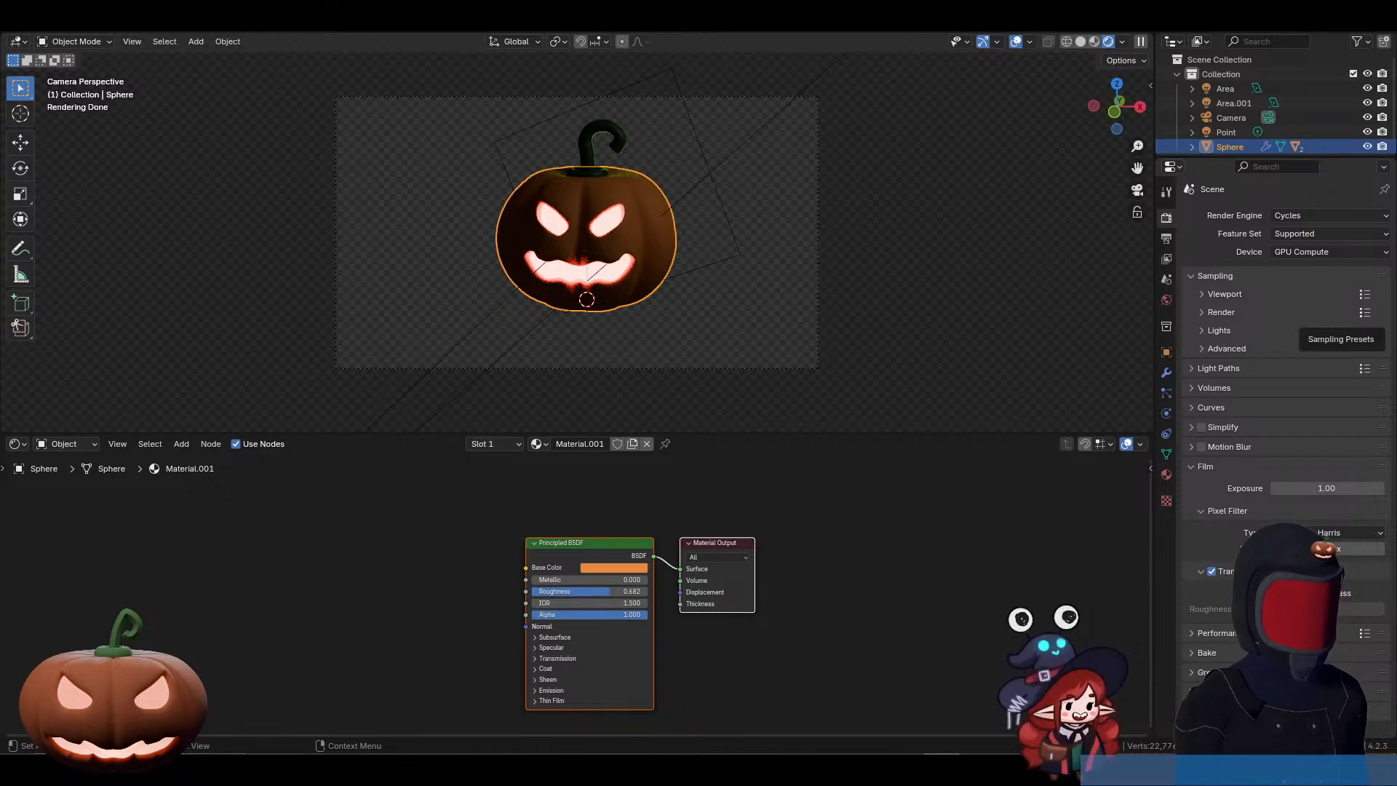
{"action": "key", "text": "alt+Tab"}
{"action": "key", "text": "alt+Tab"}
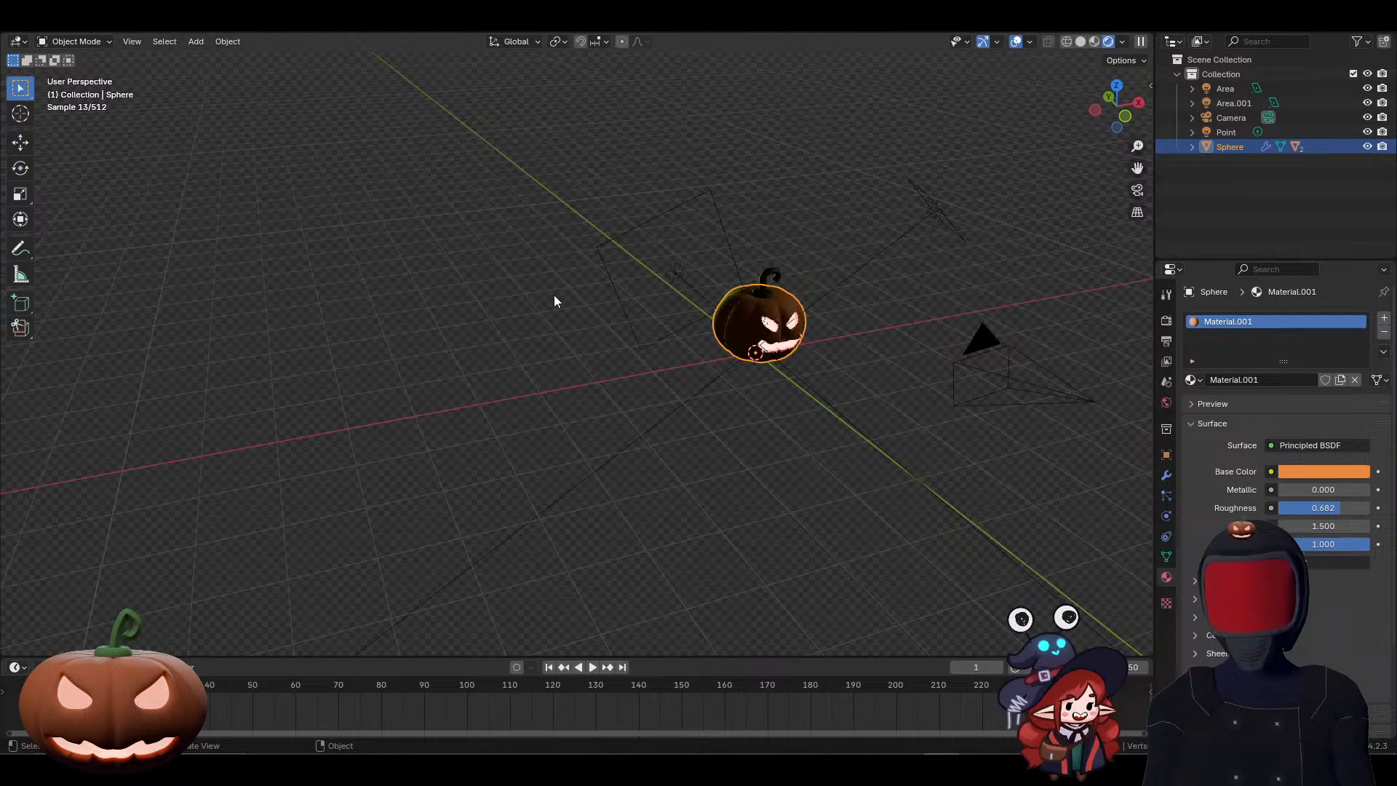
Step: Add a UV sphere with 8 segments, 4 rings and a 1 m radius at the world origin
{"action": "scroll", "coordinate": [552, 295], "scroll_direction": "down", "scroll_amount": 4}
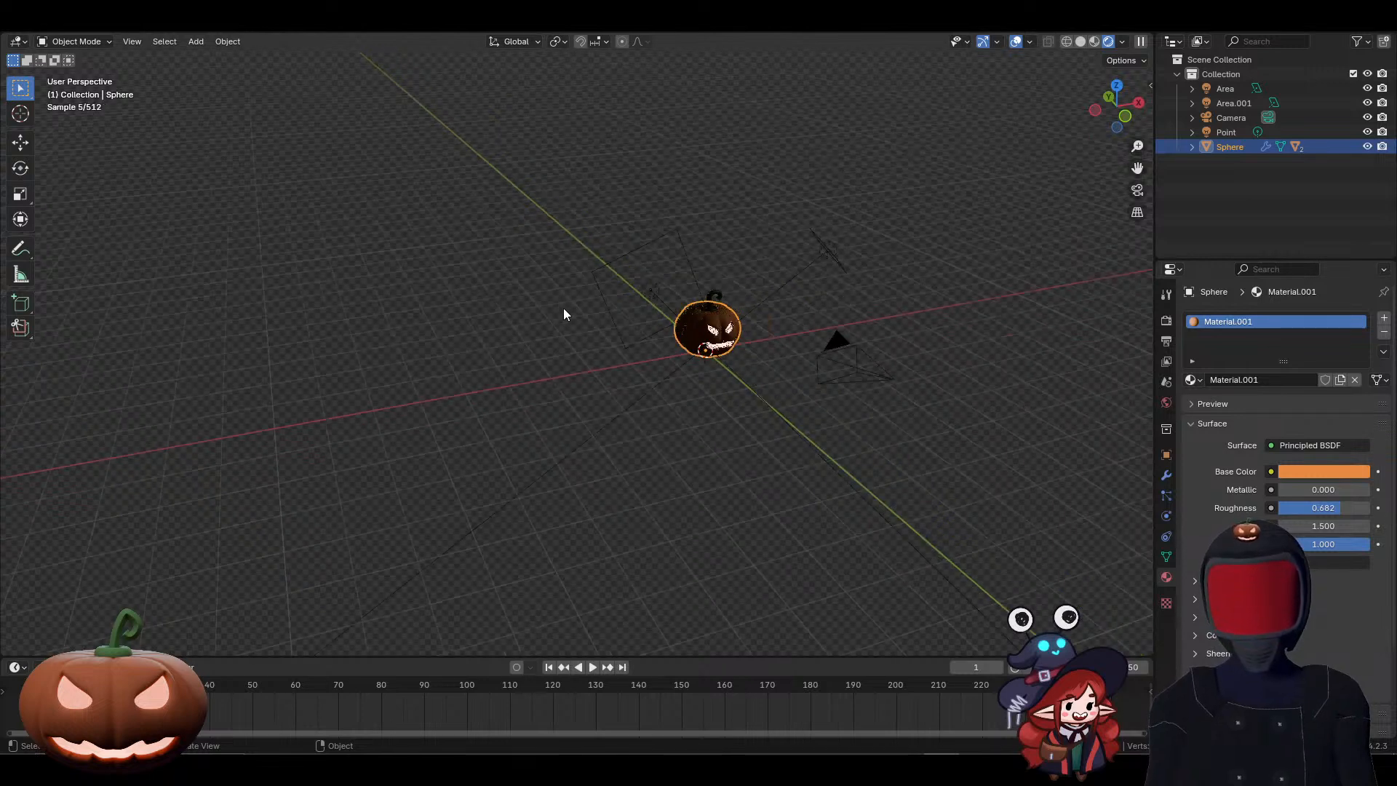
{"action": "key", "text": "shift+a"}
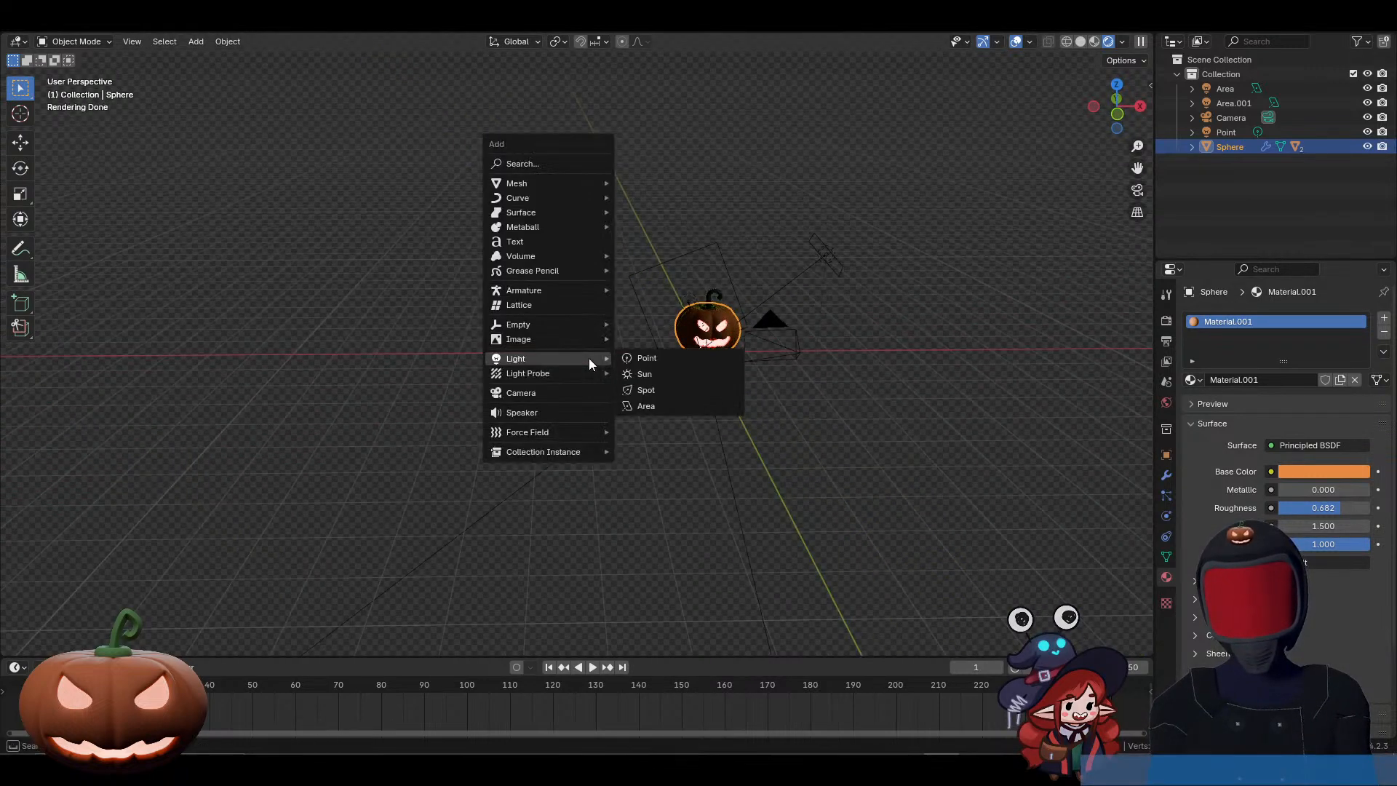
{"action": "mouse_move", "coordinate": [544, 184]}
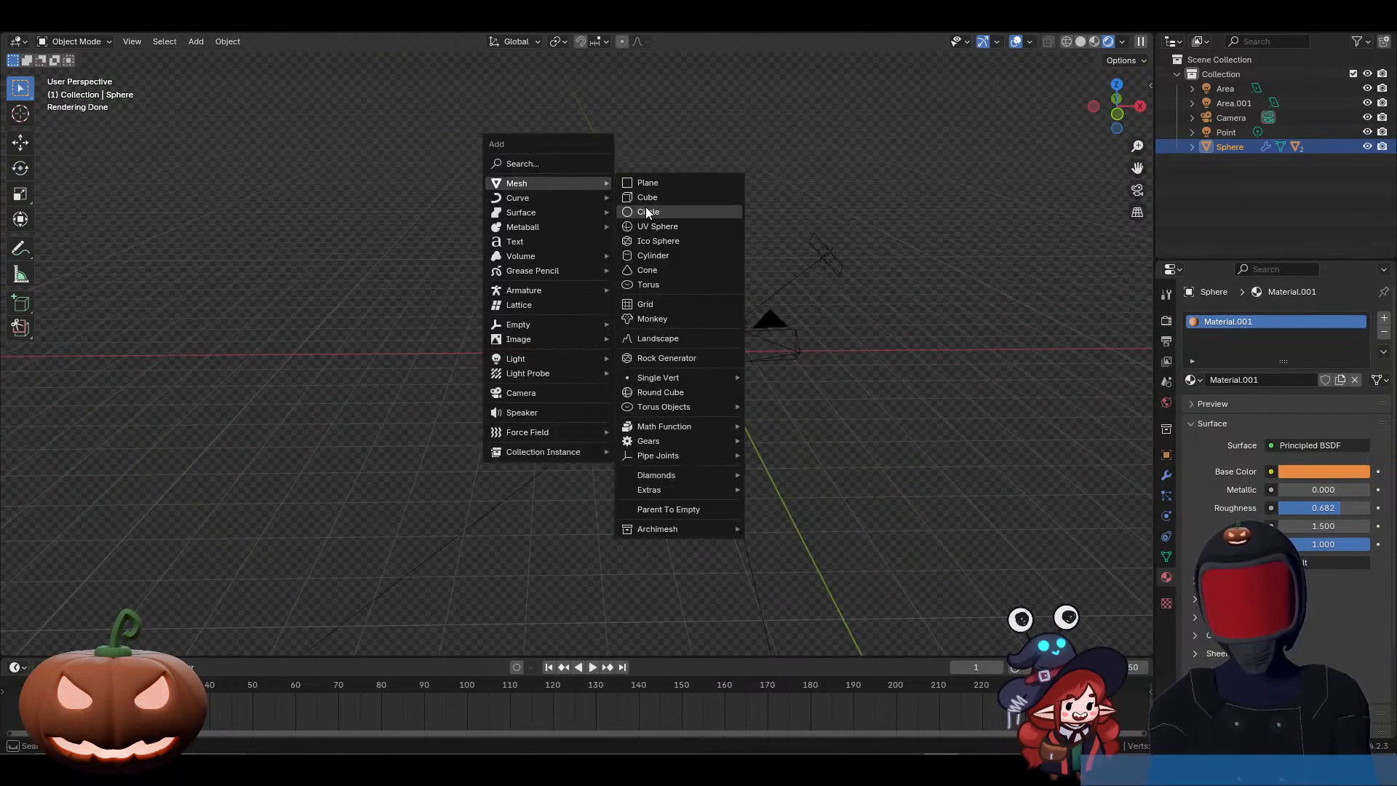
{"action": "left_click", "coordinate": [645, 226]}
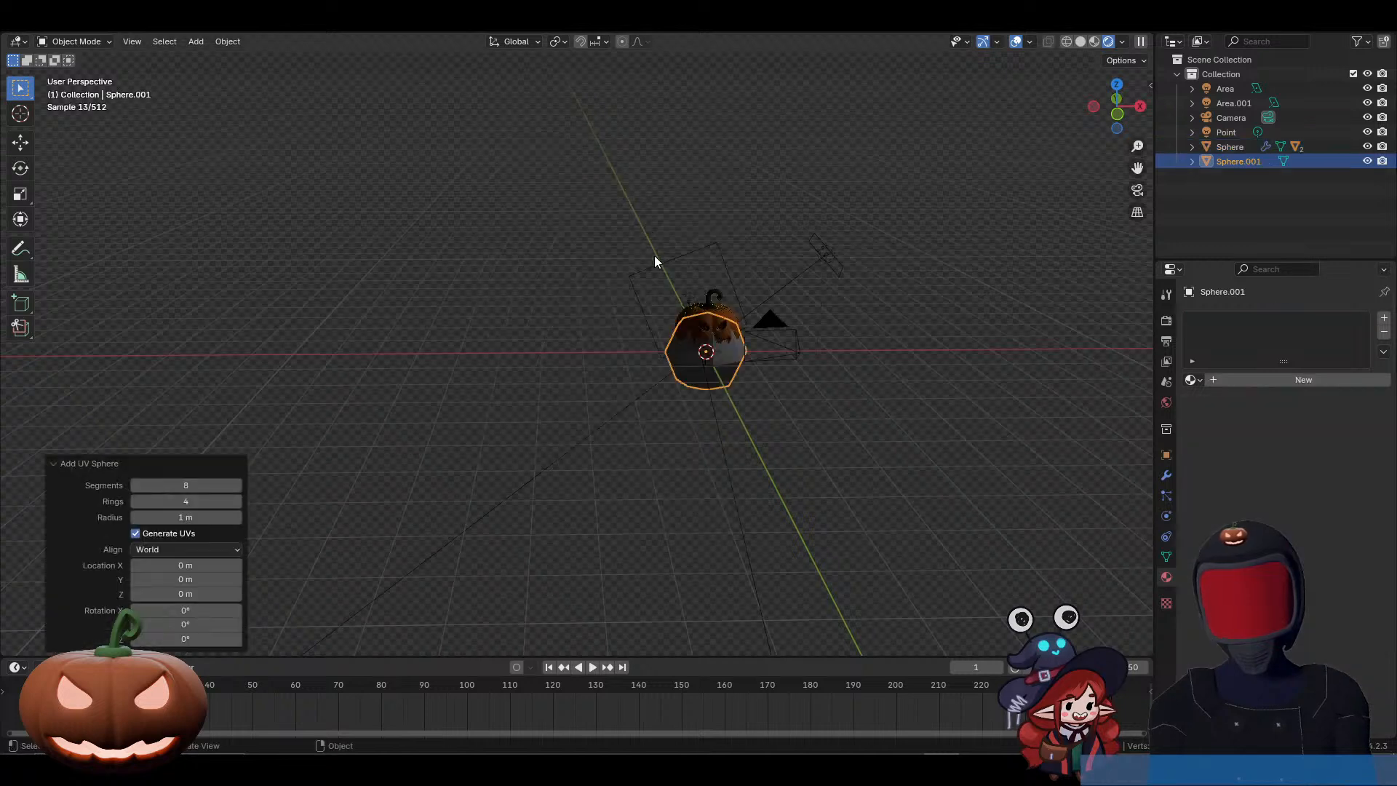
Step: Move the new sphere up about 0.68 m and about 2.8 m along negative X, clear of the pumpkin
{"action": "key", "text": "g"}
{"action": "key", "text": "z"}
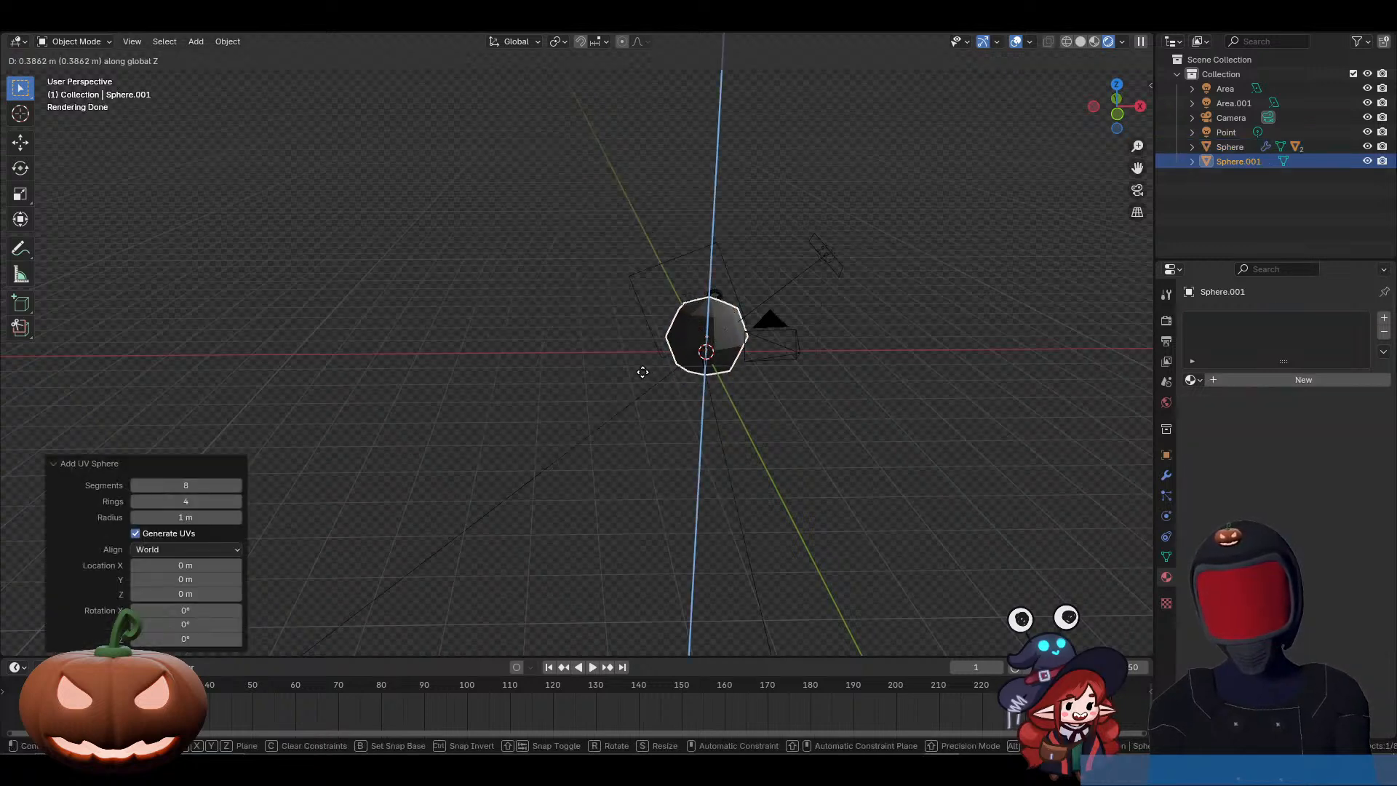
{"action": "left_click", "coordinate": [640, 366]}
{"action": "key", "text": "g"}
{"action": "key", "text": "x"}
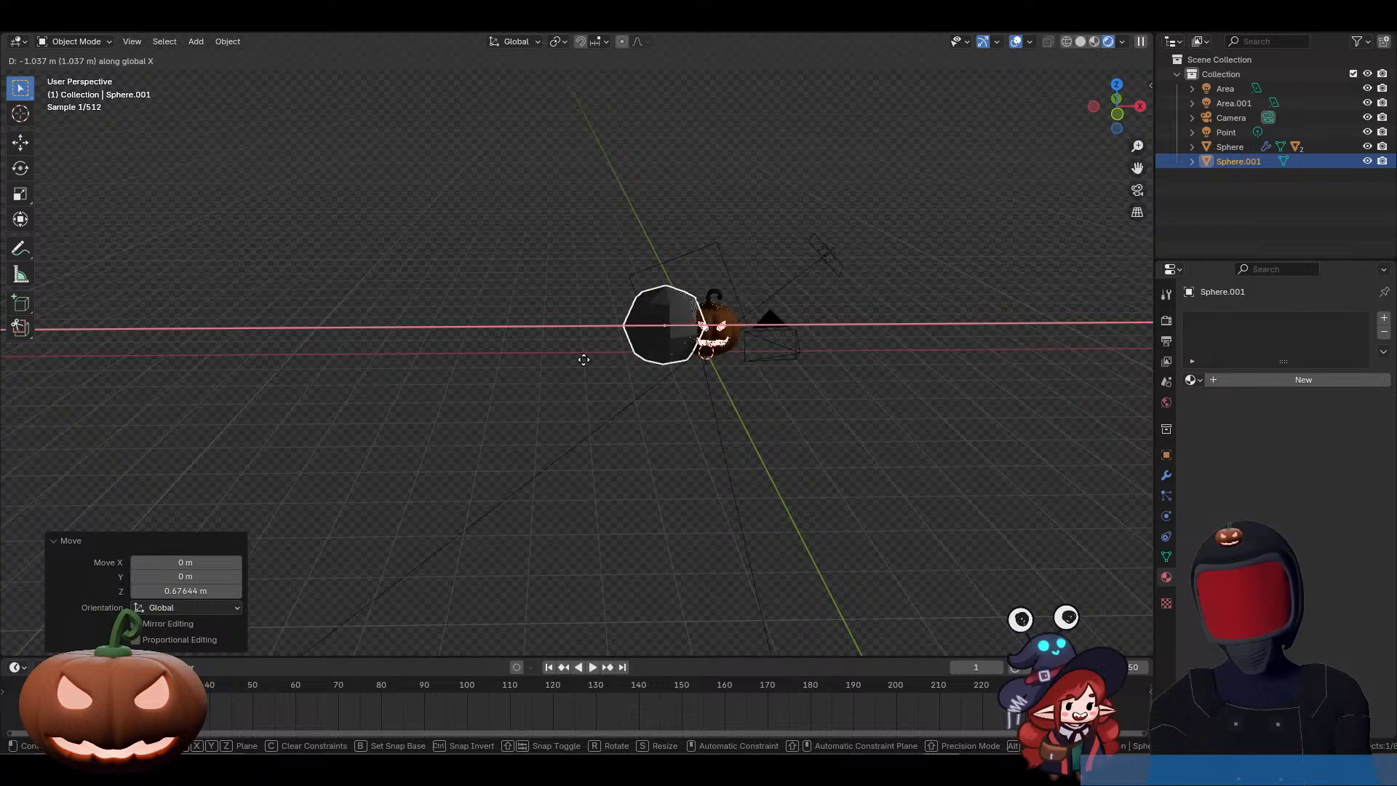
{"action": "left_click", "coordinate": [519, 364]}
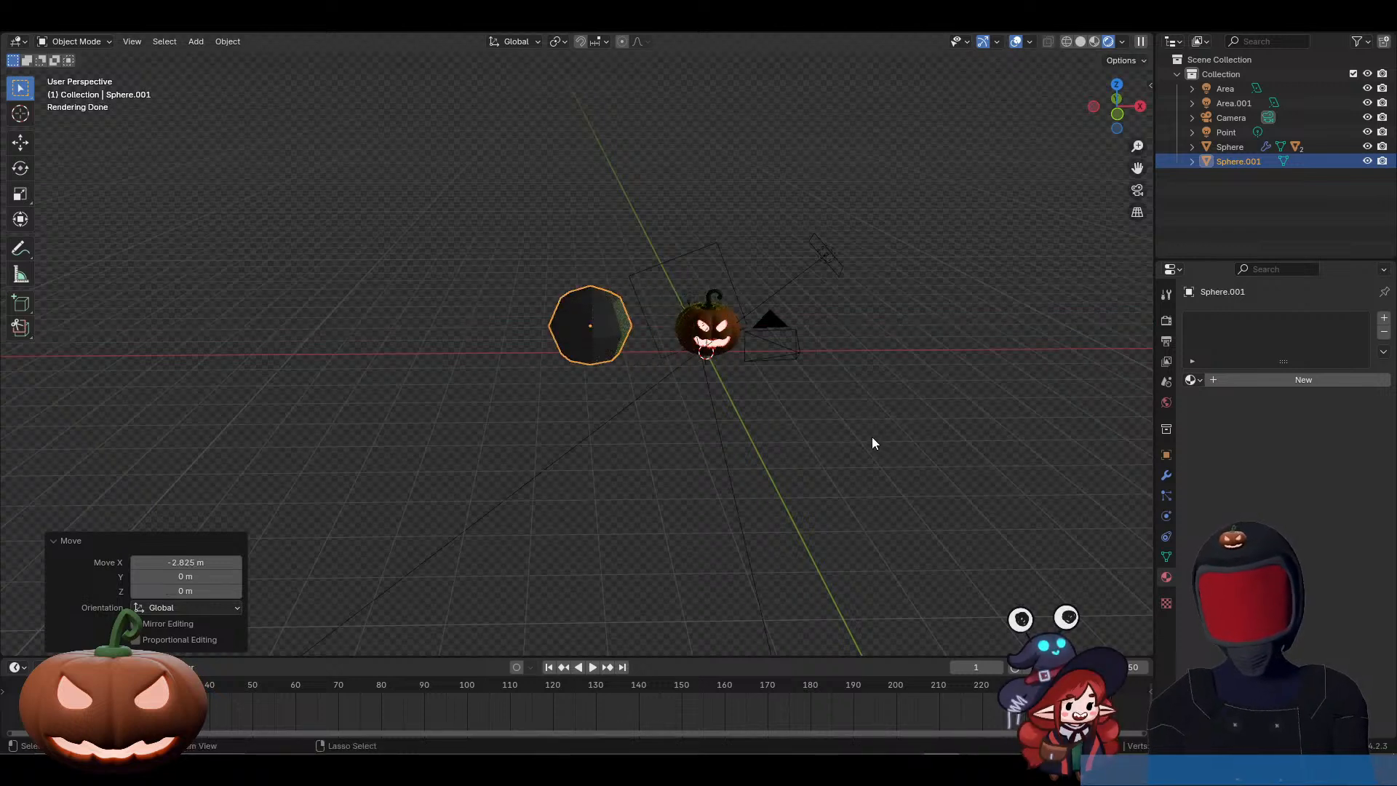
Step: Give the sphere a level 2 subdivision surface and display the viewport in solid shading
{"action": "key", "text": "ctrl+2"}
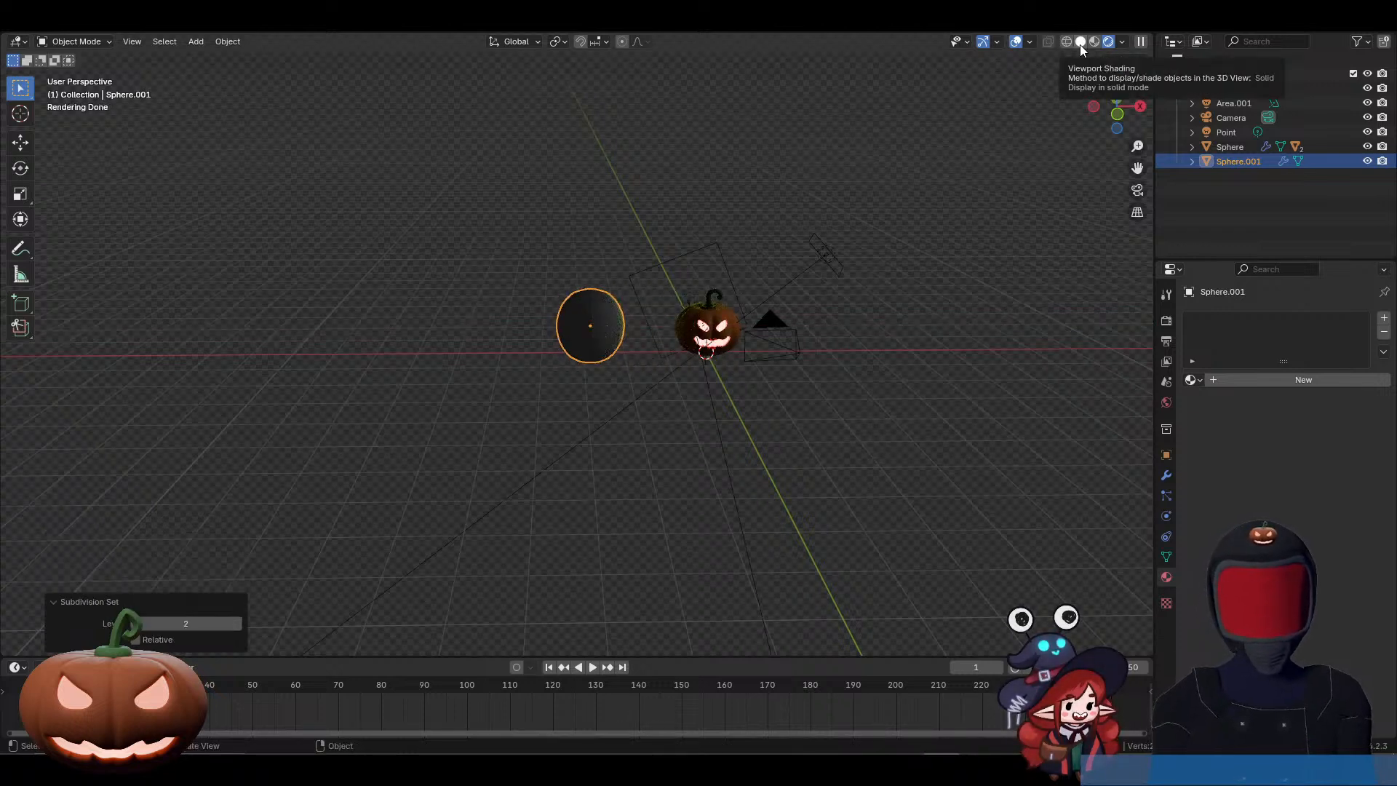
{"action": "left_click", "coordinate": [1080, 44]}
{"action": "scroll", "coordinate": [661, 420], "scroll_direction": "up", "scroll_amount": 3}
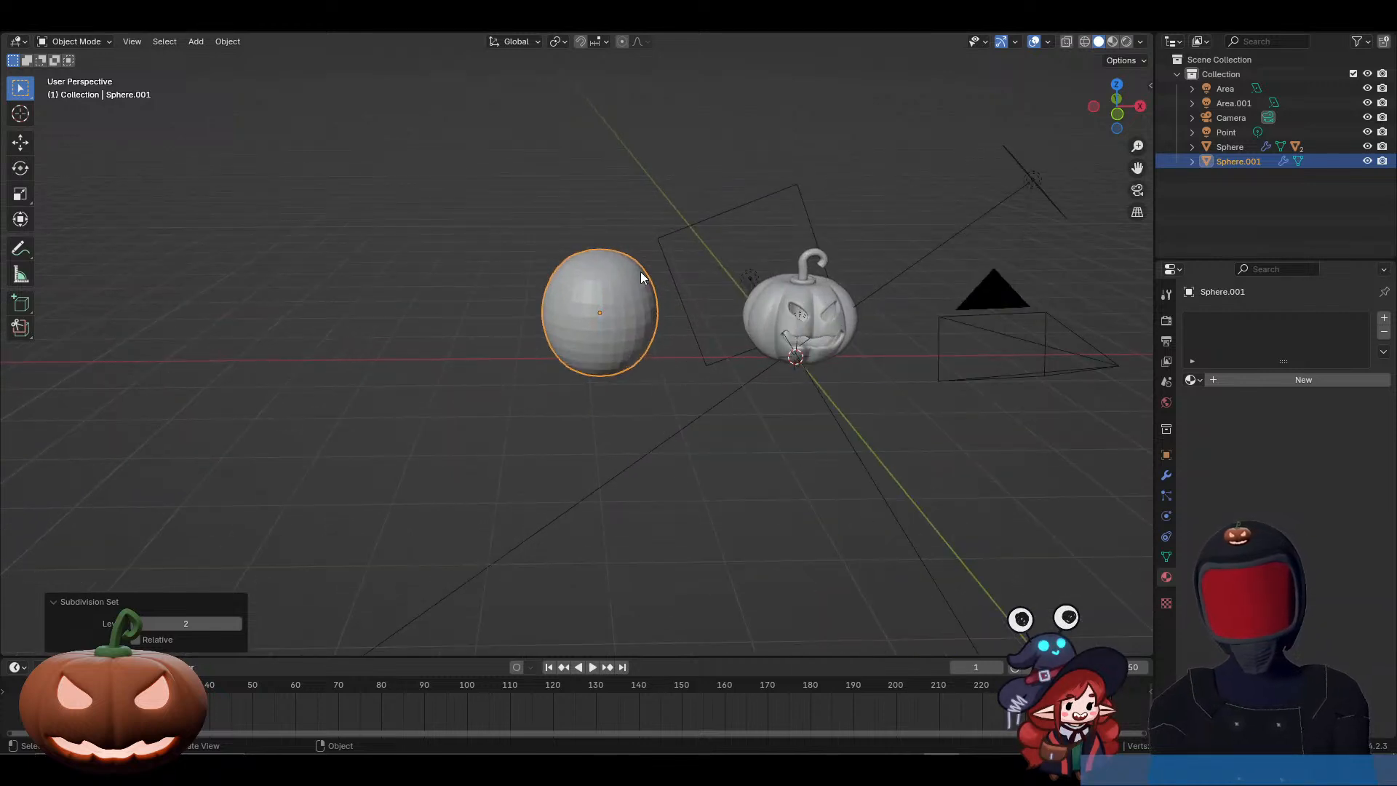
Step: Delete the sphere's top pole vertex in Edit Mode to open it into a bowl
{"action": "key", "text": "Tab"}
{"action": "left_click", "coordinate": [602, 244]}
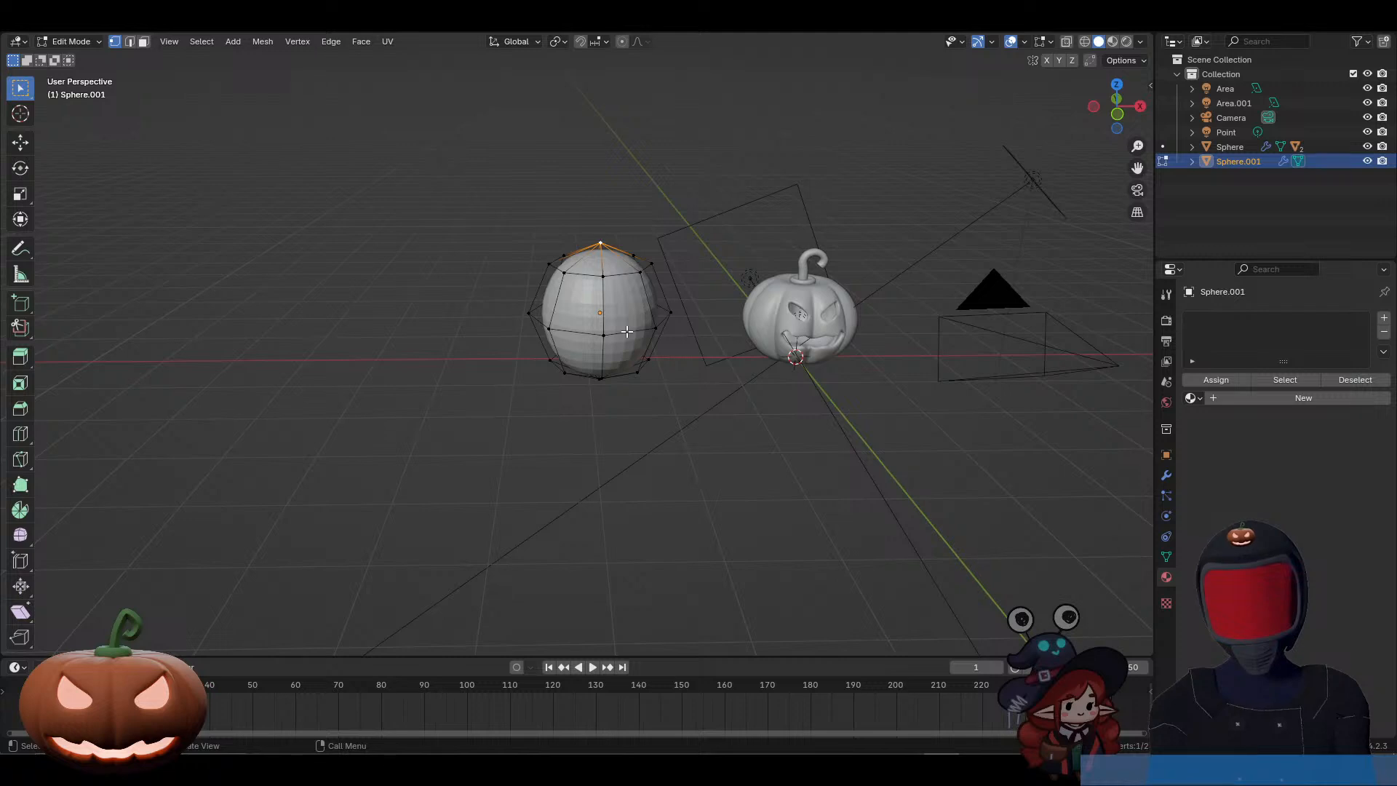
{"action": "key", "text": "x"}
{"action": "left_click", "coordinate": [609, 304]}
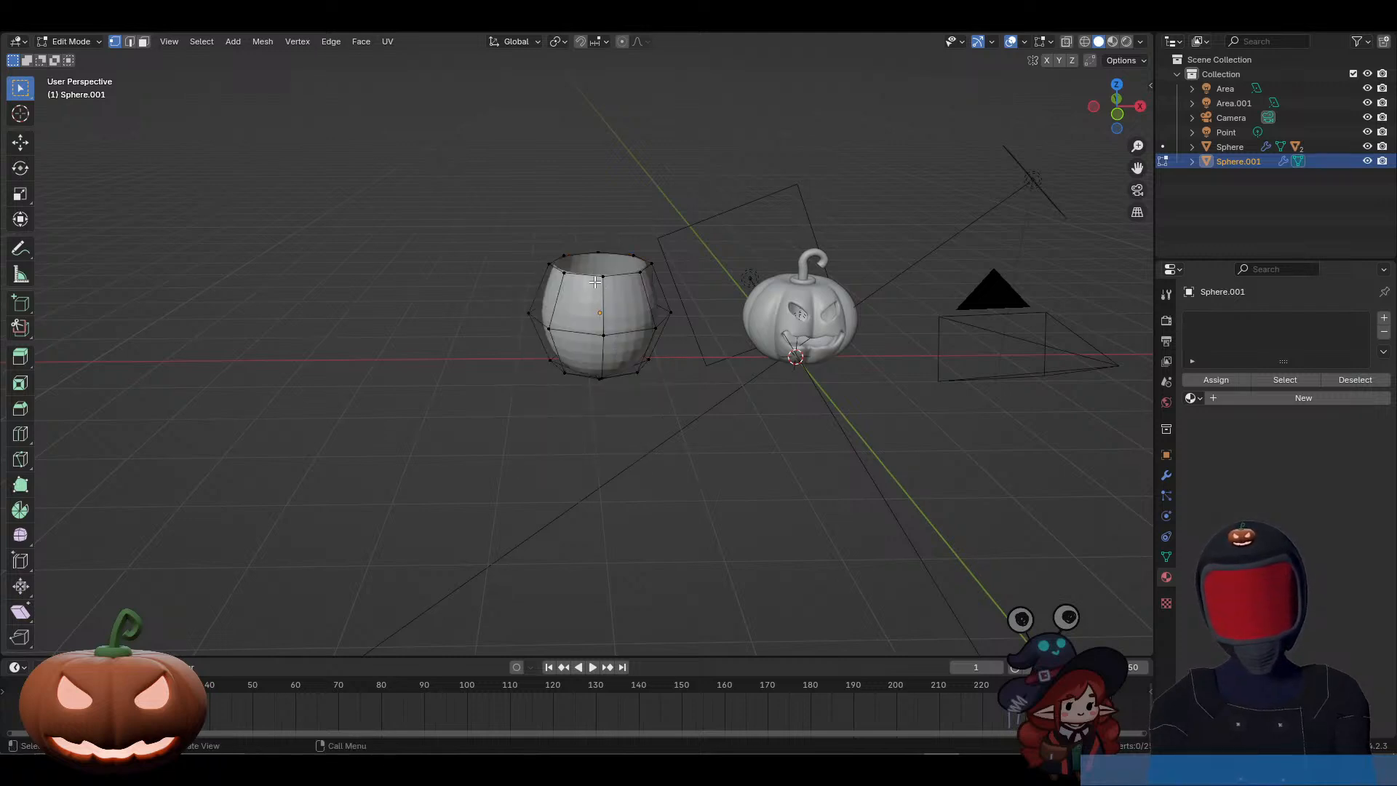
Step: Flatten the whole bowl mesh by scaling it along Z to about 0.71
{"action": "left_click", "coordinate": [595, 279], "text": "alt"}
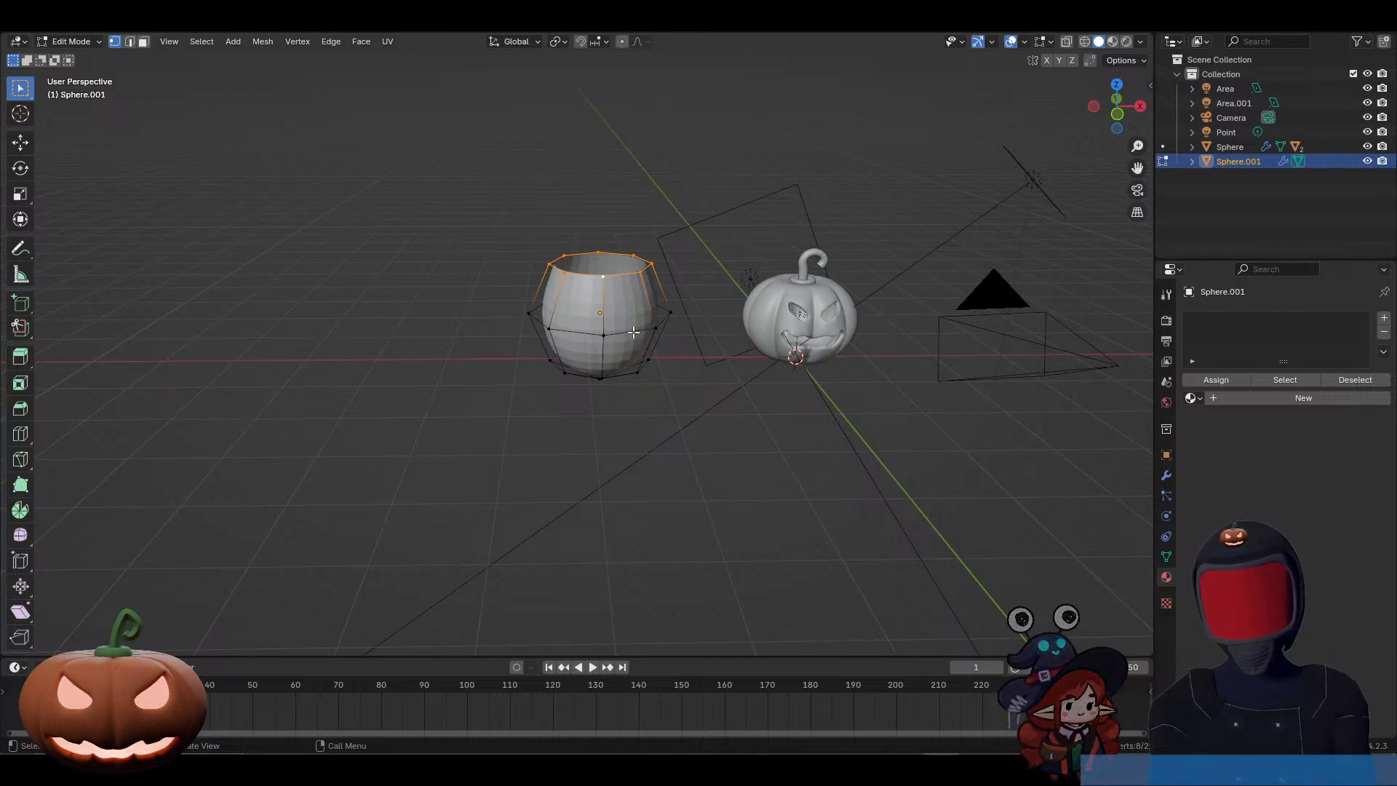
{"action": "left_click", "coordinate": [656, 329], "text": "shift"}
{"action": "key", "text": "a"}
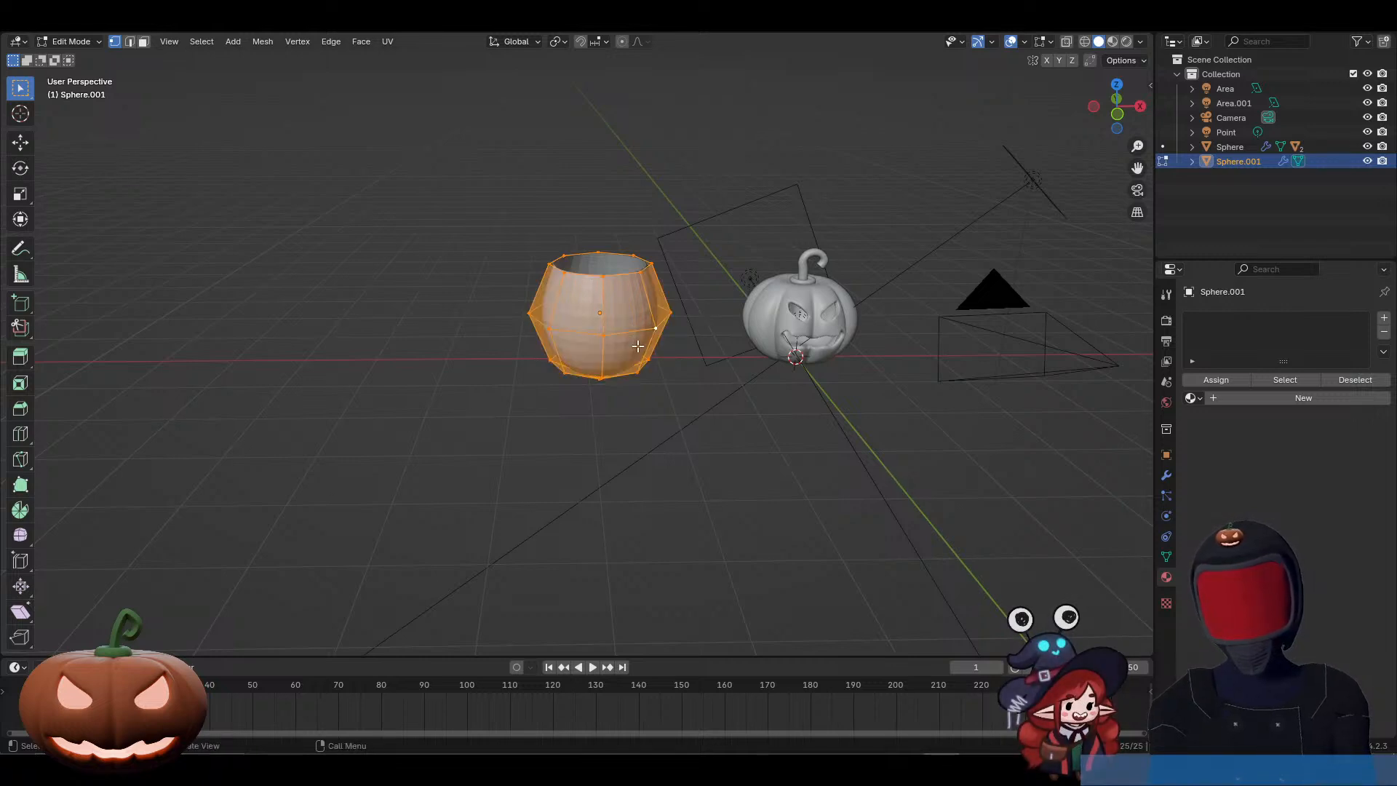
{"action": "key", "text": "g"}
{"action": "key", "text": "z"}
{"action": "key", "text": "s"}
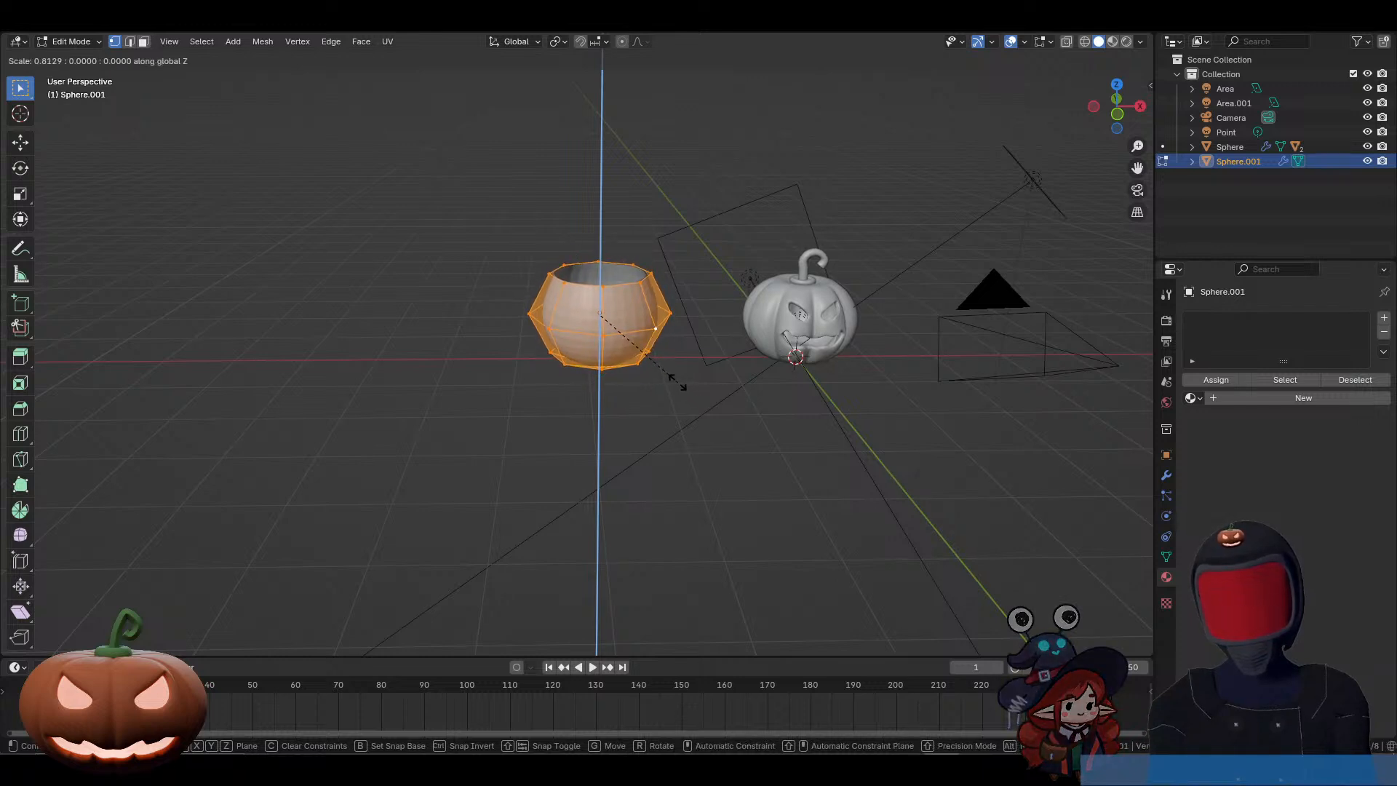
{"action": "left_click", "coordinate": [667, 374]}
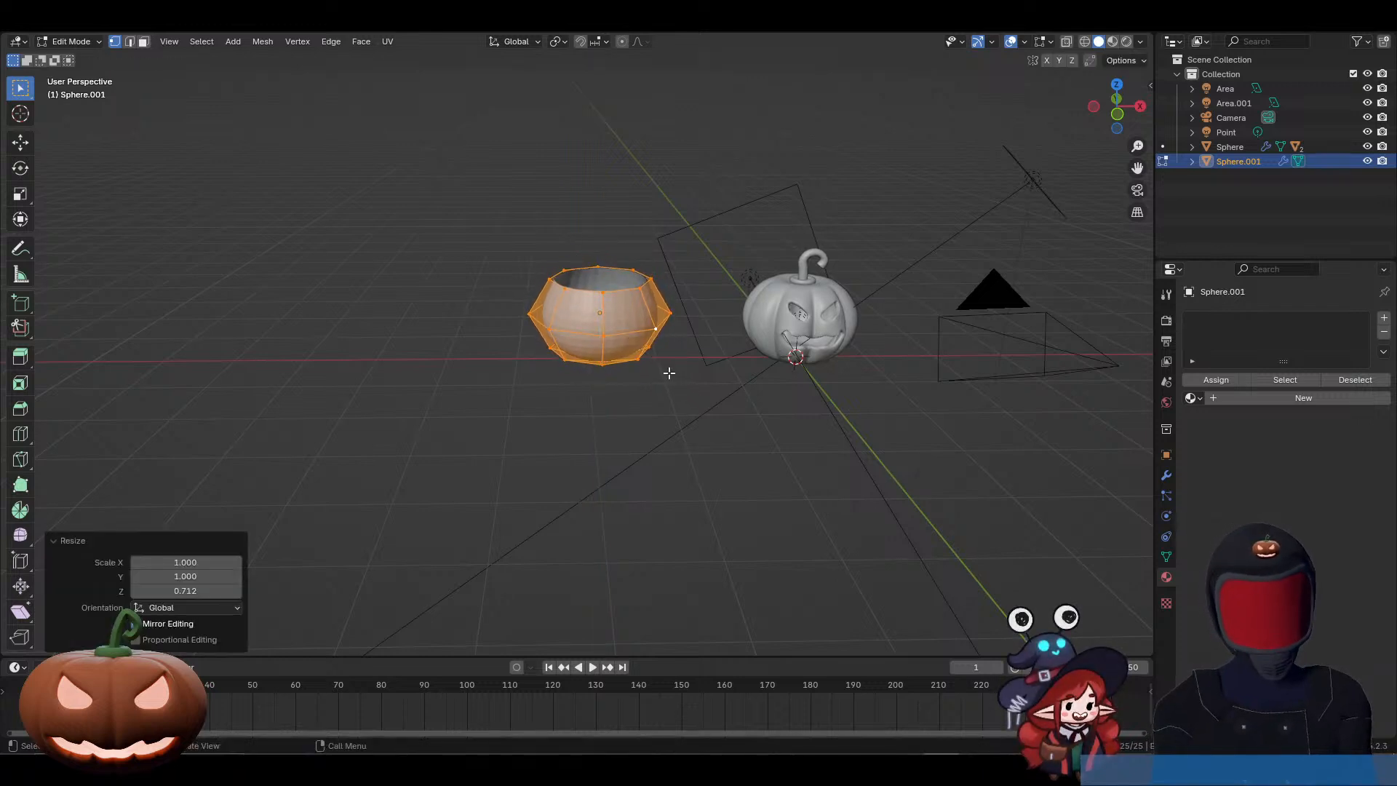
Step: In front view, raise the bowl's bottom pole vertex about 0.2 m along Z to flatten the base
{"action": "key", "text": "KP_1"}
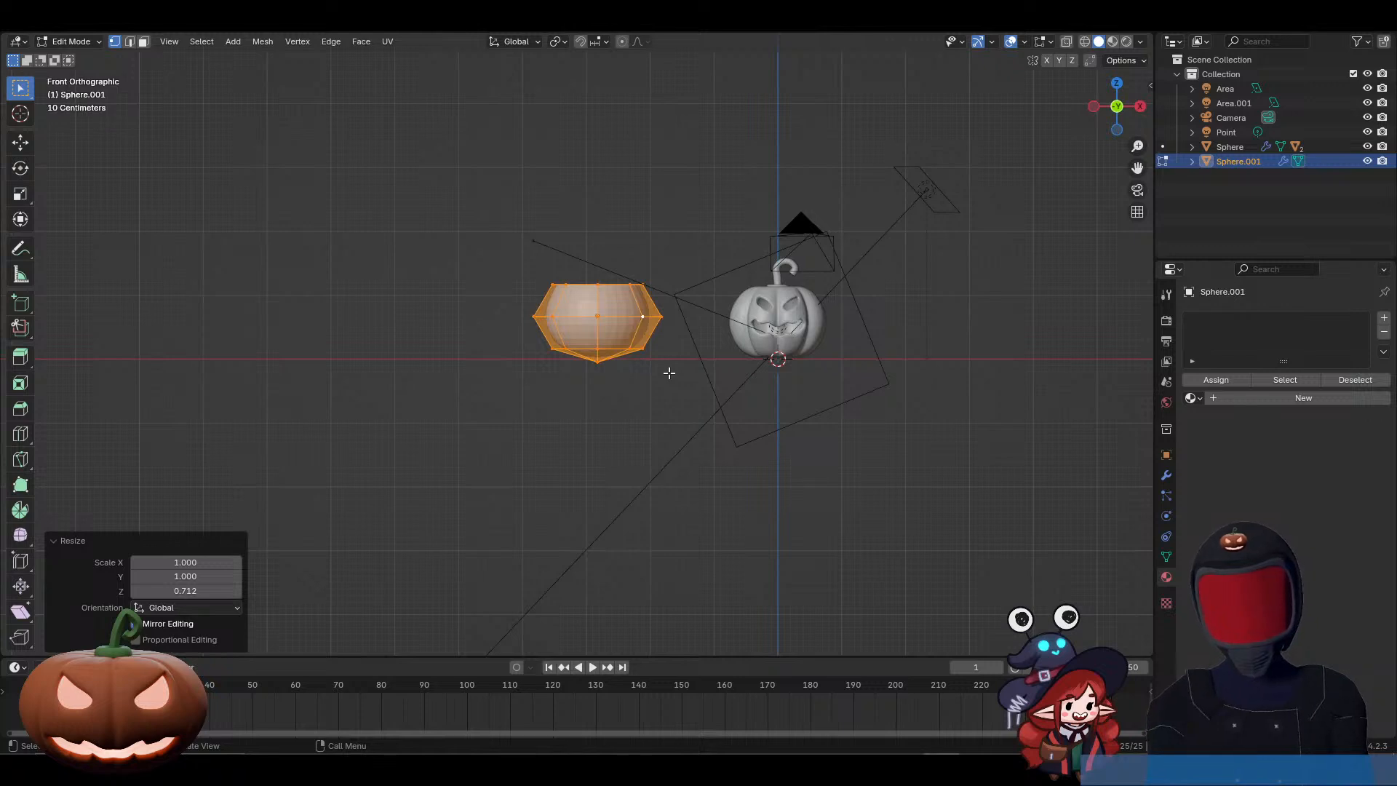
{"action": "left_click", "coordinate": [595, 362]}
{"action": "key", "text": "g"}
{"action": "key", "text": "z"}
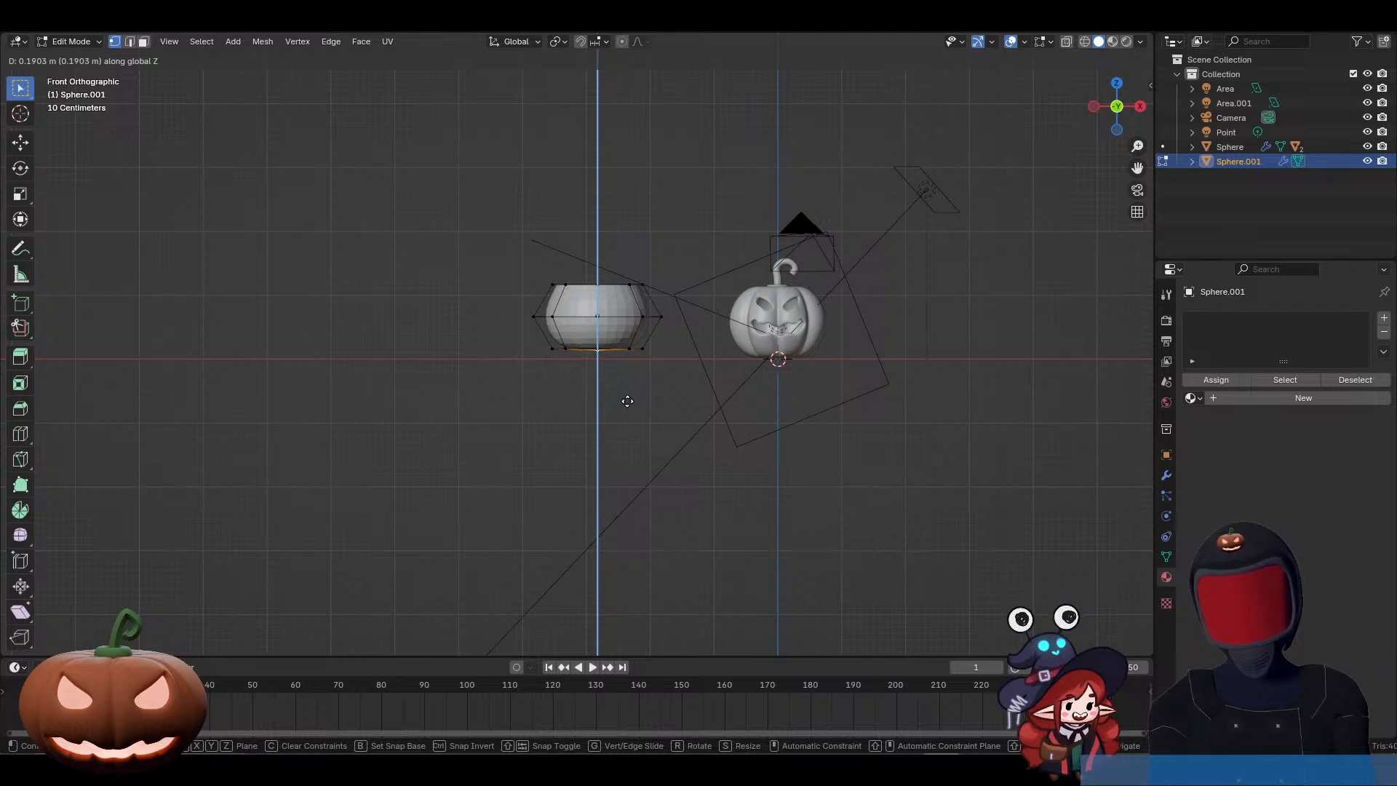
{"action": "left_click", "coordinate": [631, 394]}
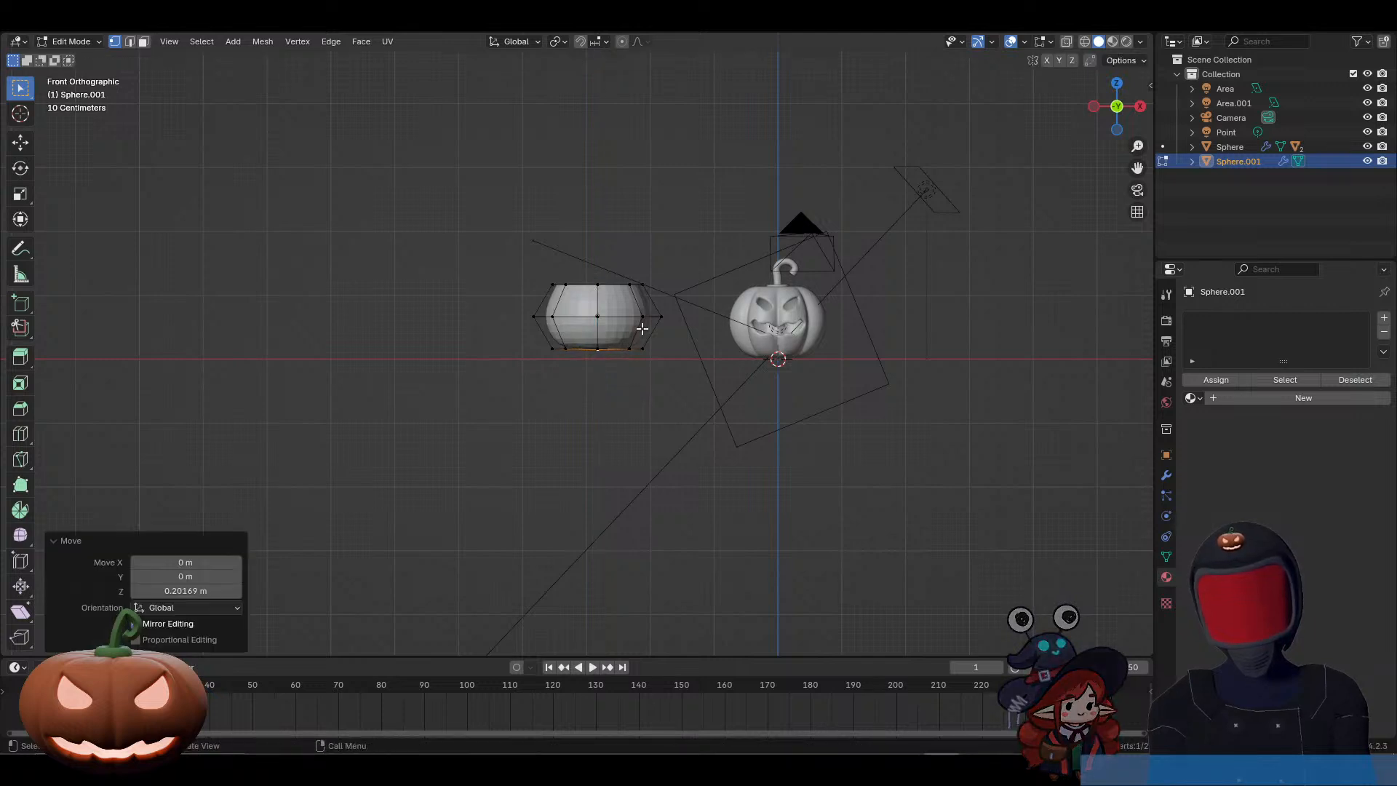
Step: Lower the entire bowl mesh about 0.13 m along Z so its base sits near the ground line
{"action": "key", "text": "a"}
{"action": "key", "text": "g"}
{"action": "key", "text": "z"}
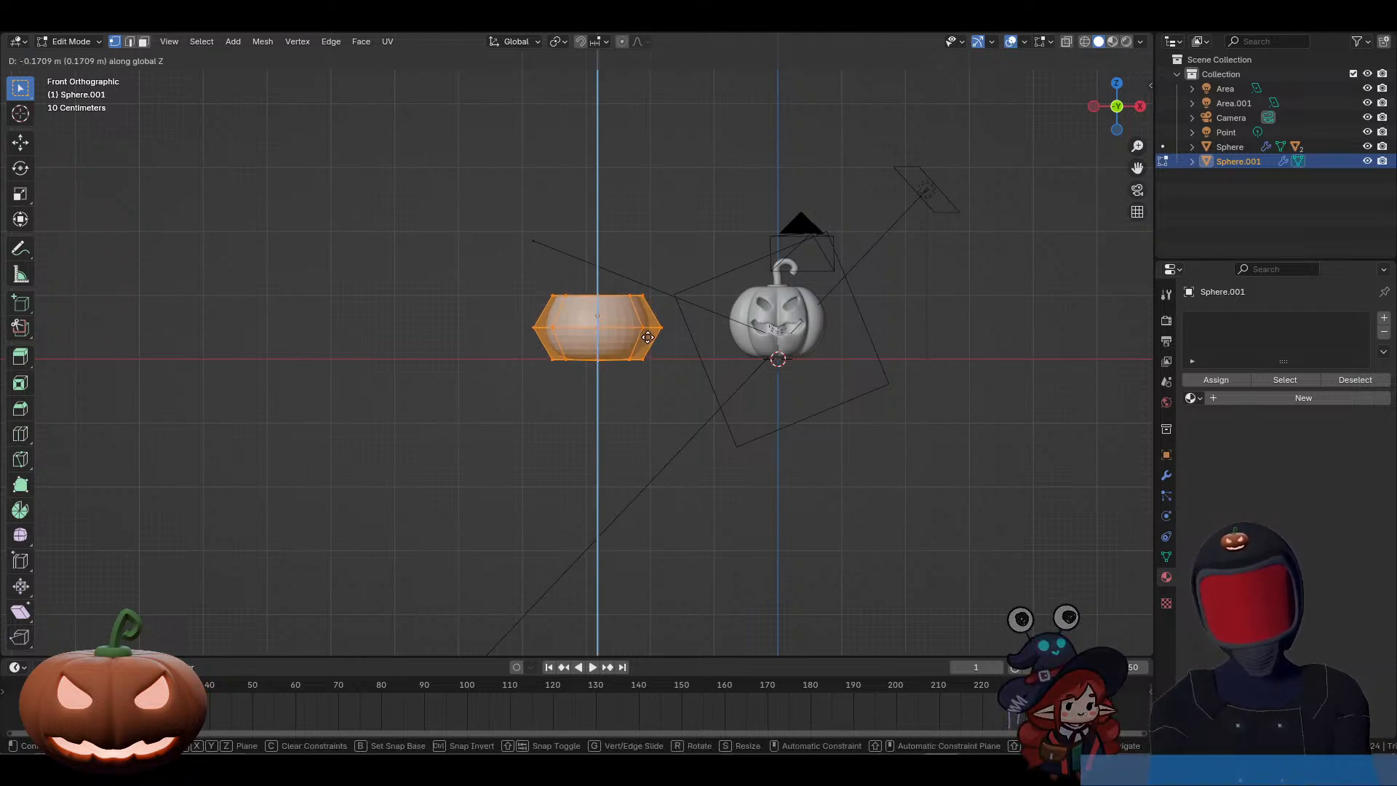
{"action": "left_click", "coordinate": [648, 339]}
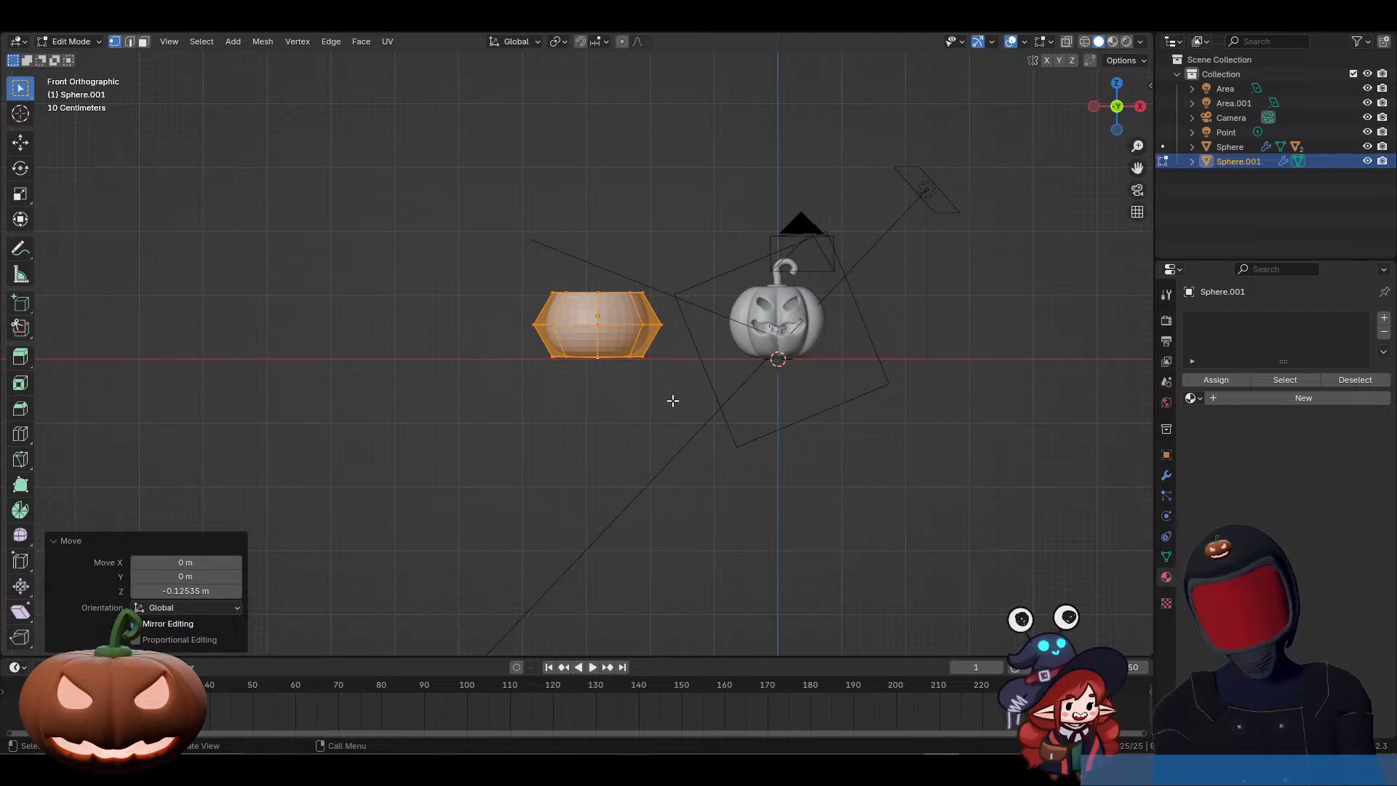
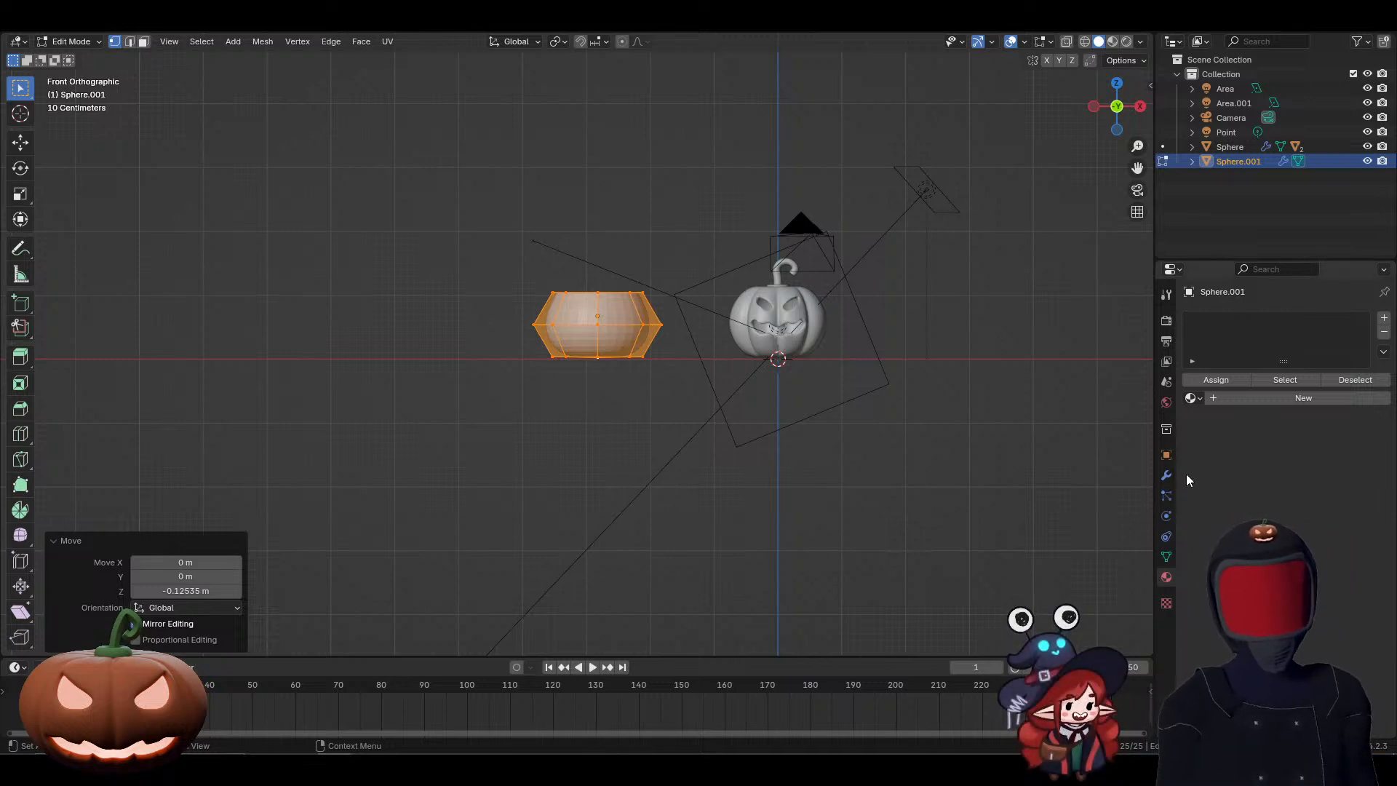
Step: Leave mesh editing and apply smooth shading to the open round bowl beside the pumpkin
{"action": "middle_click_drag", "start_coordinate": [758, 328], "coordinate": [757, 367]}
{"action": "key", "text": "Tab"}
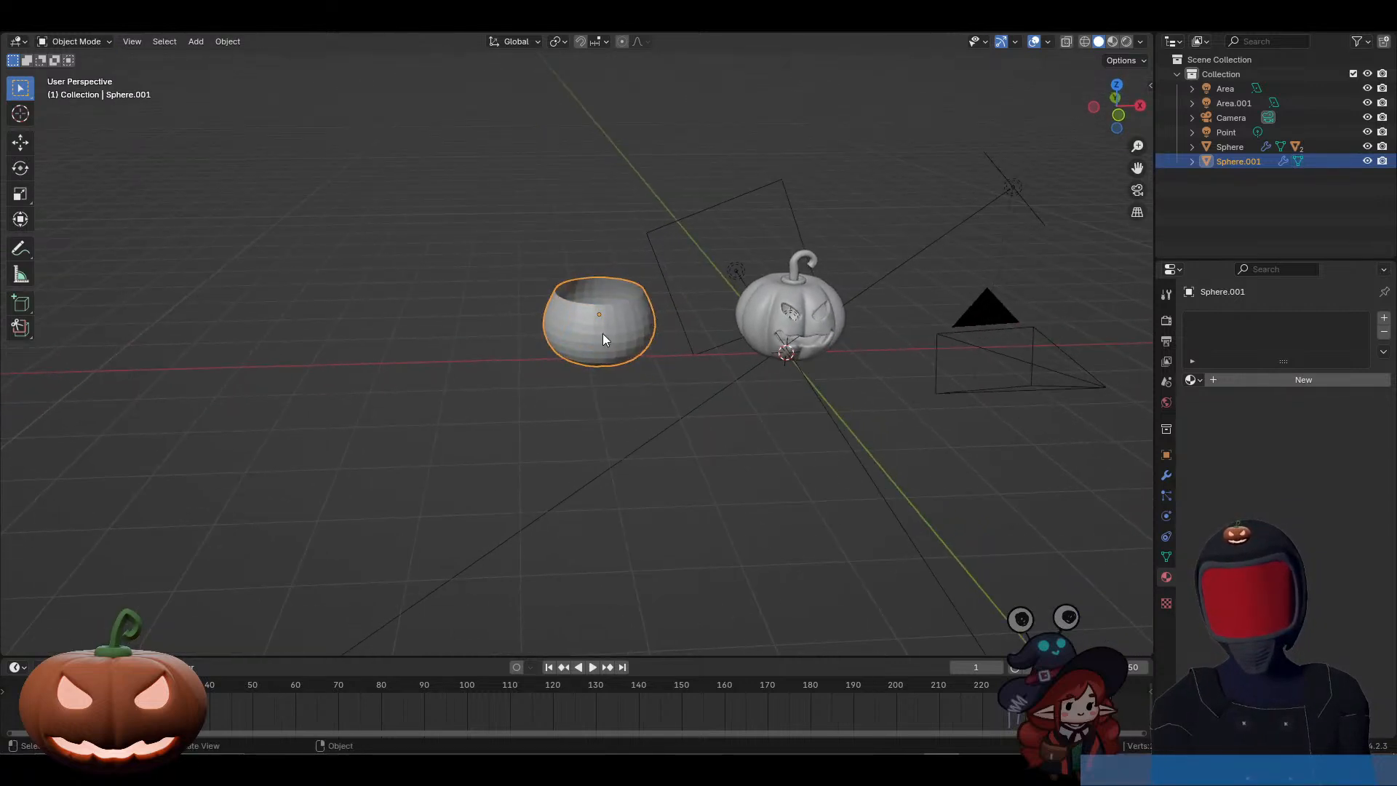
{"action": "right_click", "coordinate": [644, 318]}
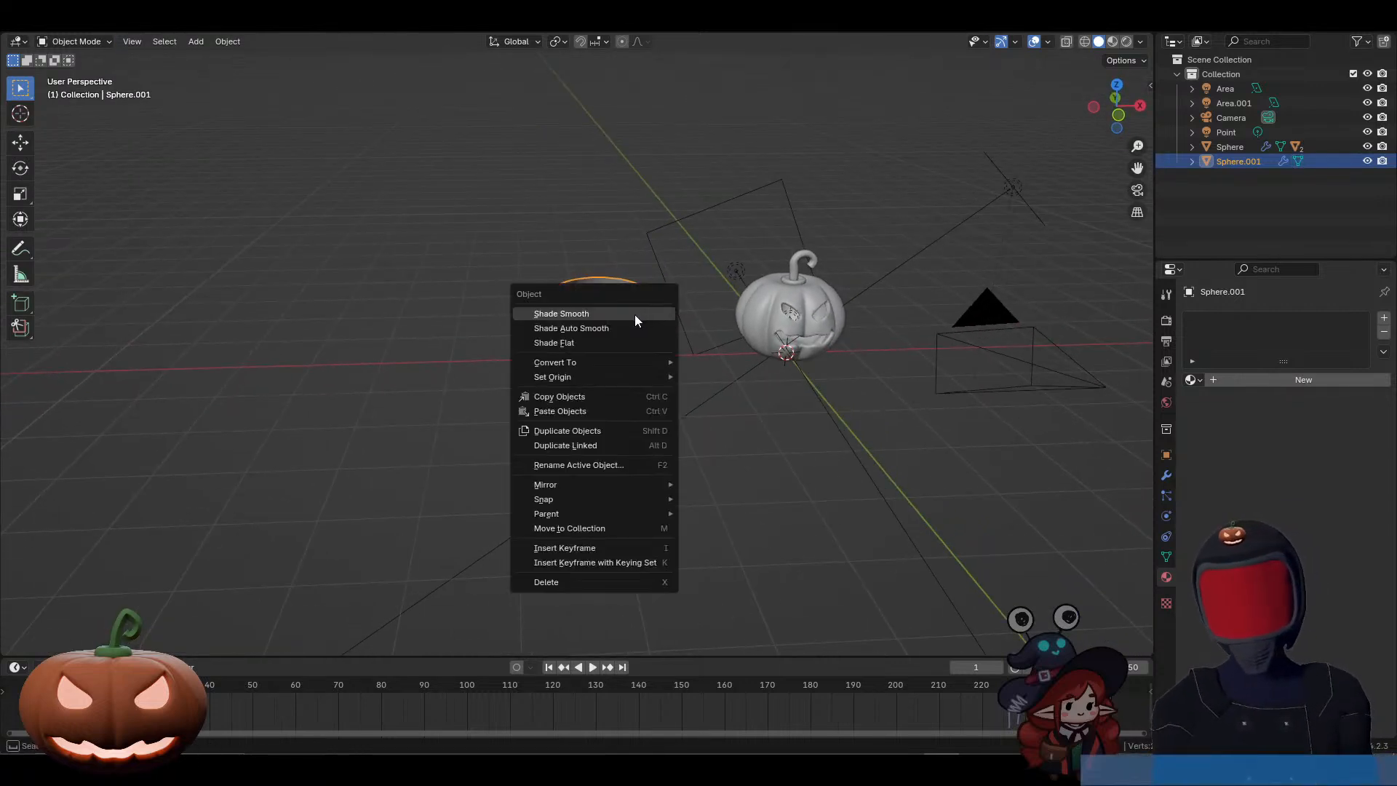
{"action": "left_click", "coordinate": [635, 314]}
{"action": "middle_click_drag", "start_coordinate": [695, 381], "coordinate": [652, 349]}
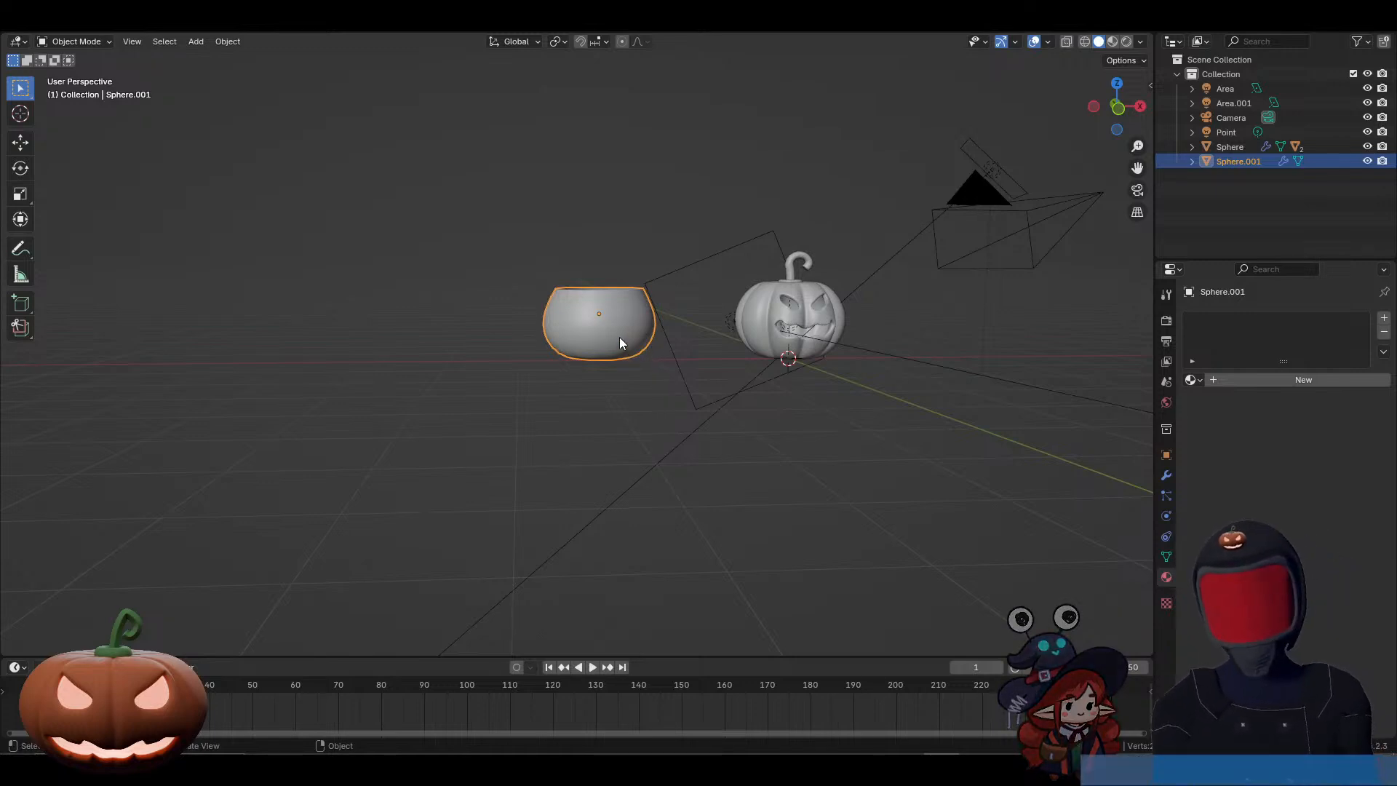
Step: Inset the two adjacent upper faces on the bowl's pumpkin-facing side together by about 0.116 m
{"action": "key", "text": "Tab"}
{"action": "middle_click_drag", "start_coordinate": [618, 337], "coordinate": [503, 380]}
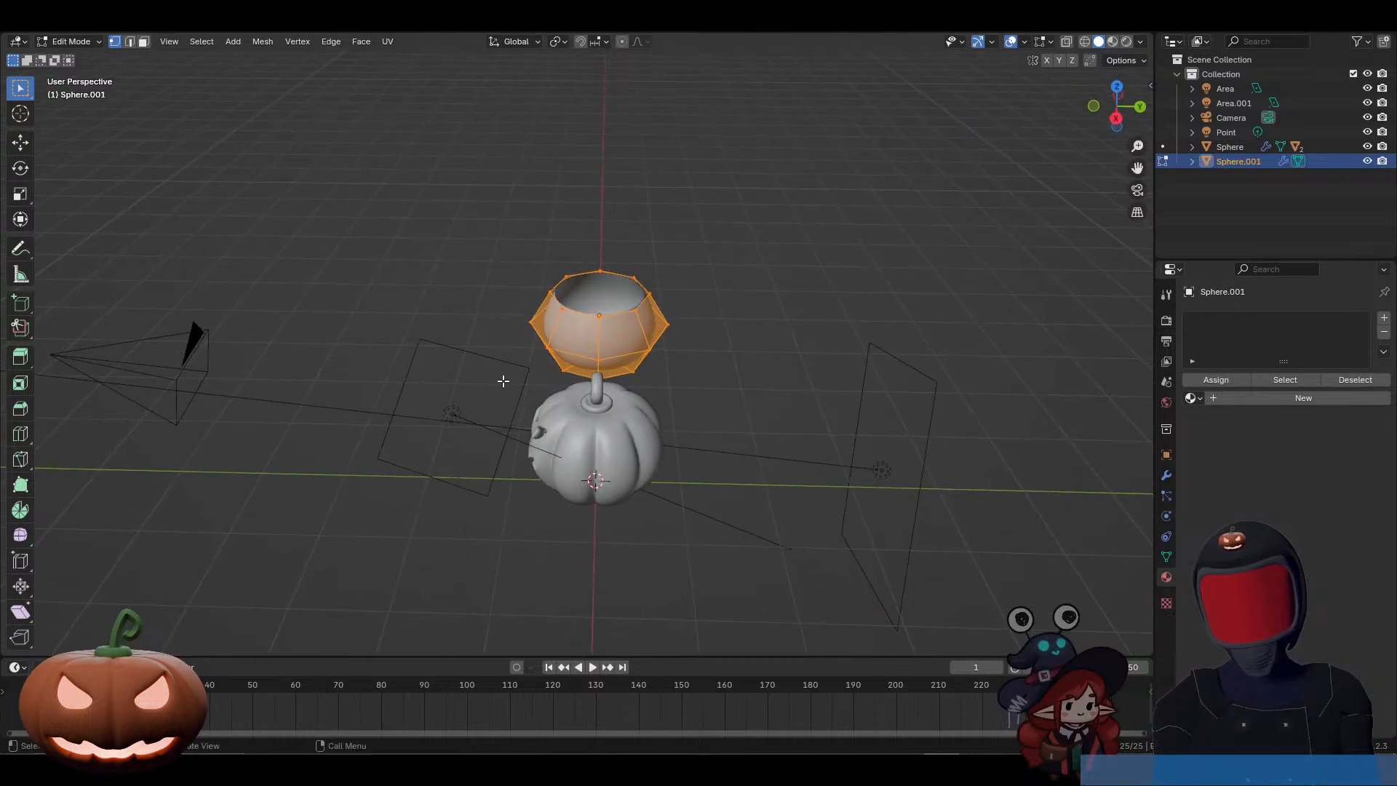
{"action": "left_click", "coordinate": [590, 334]}
{"action": "key", "text": "3"}
{"action": "left_click", "coordinate": [593, 340]}
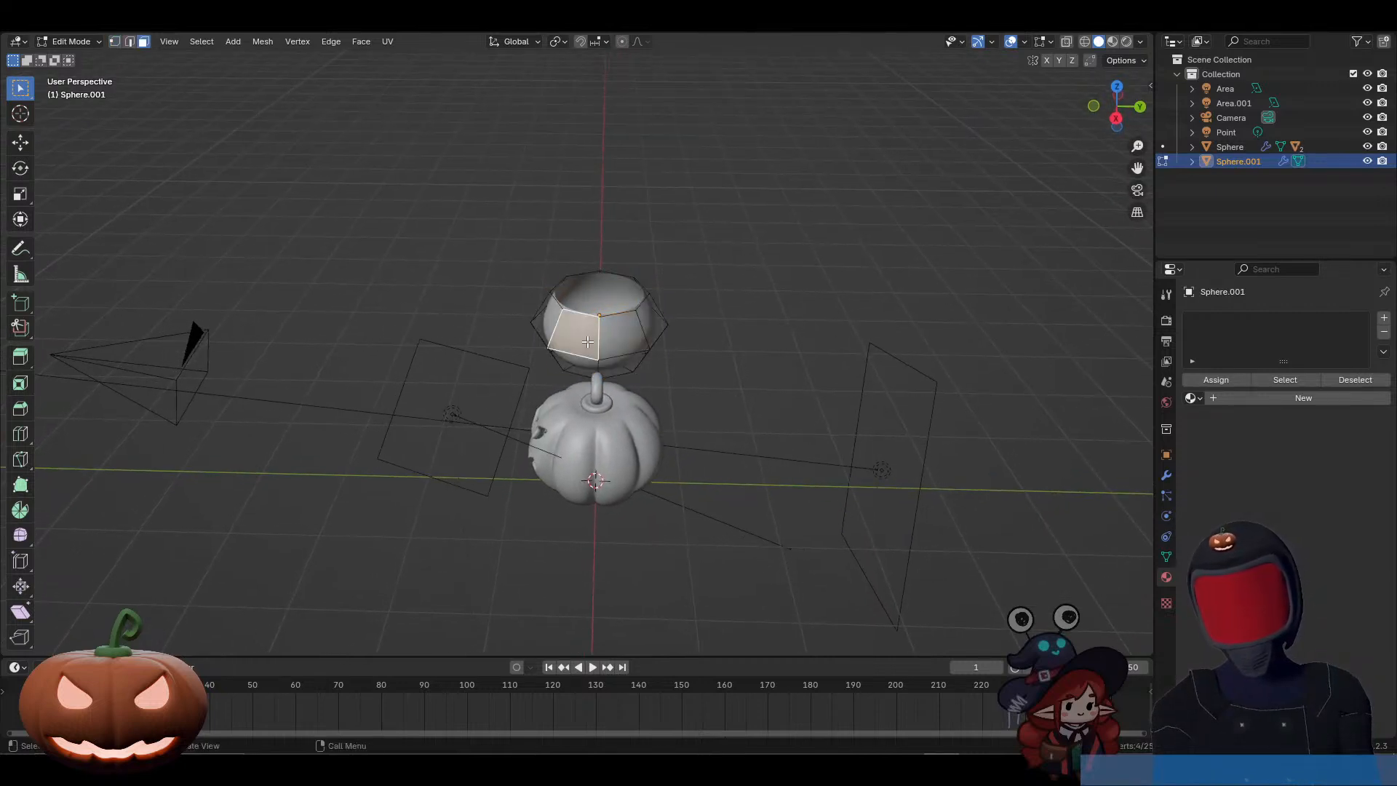
{"action": "left_click", "coordinate": [620, 340], "text": "shift"}
{"action": "key", "text": "i"}
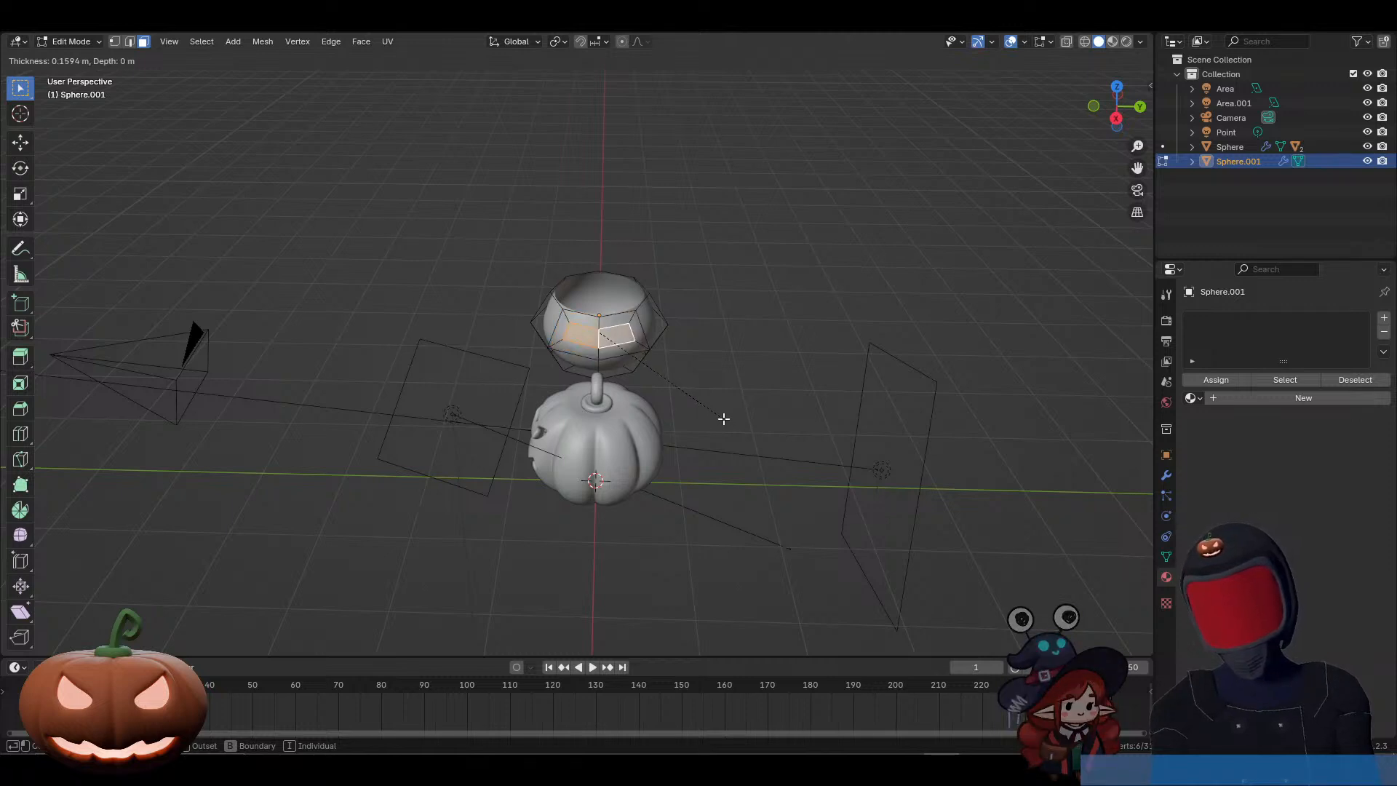
{"action": "left_click", "coordinate": [726, 420]}
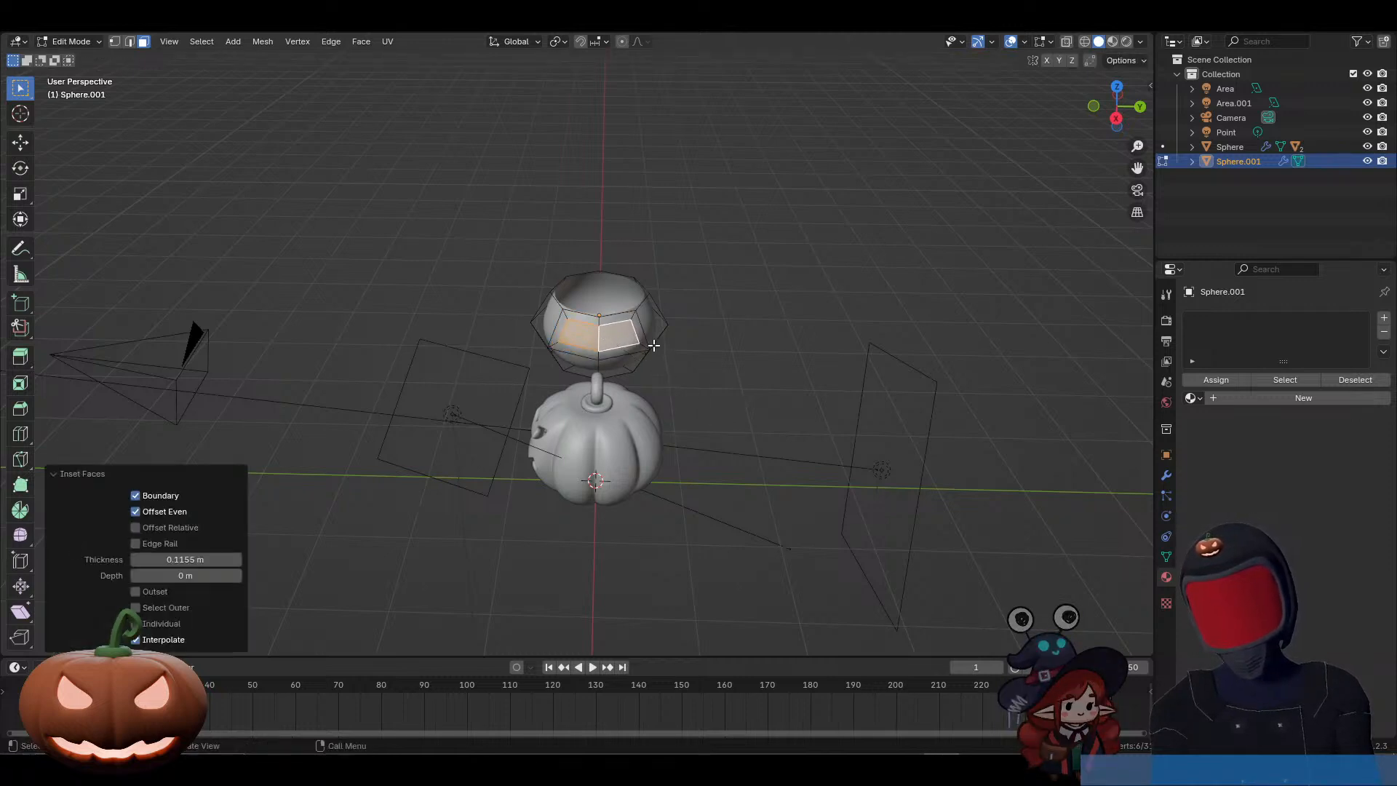
Step: Delete all vertices of the bowl's half on the positive Y side, selecting through the mesh and keeping the centre vertices
{"action": "key", "text": "1"}
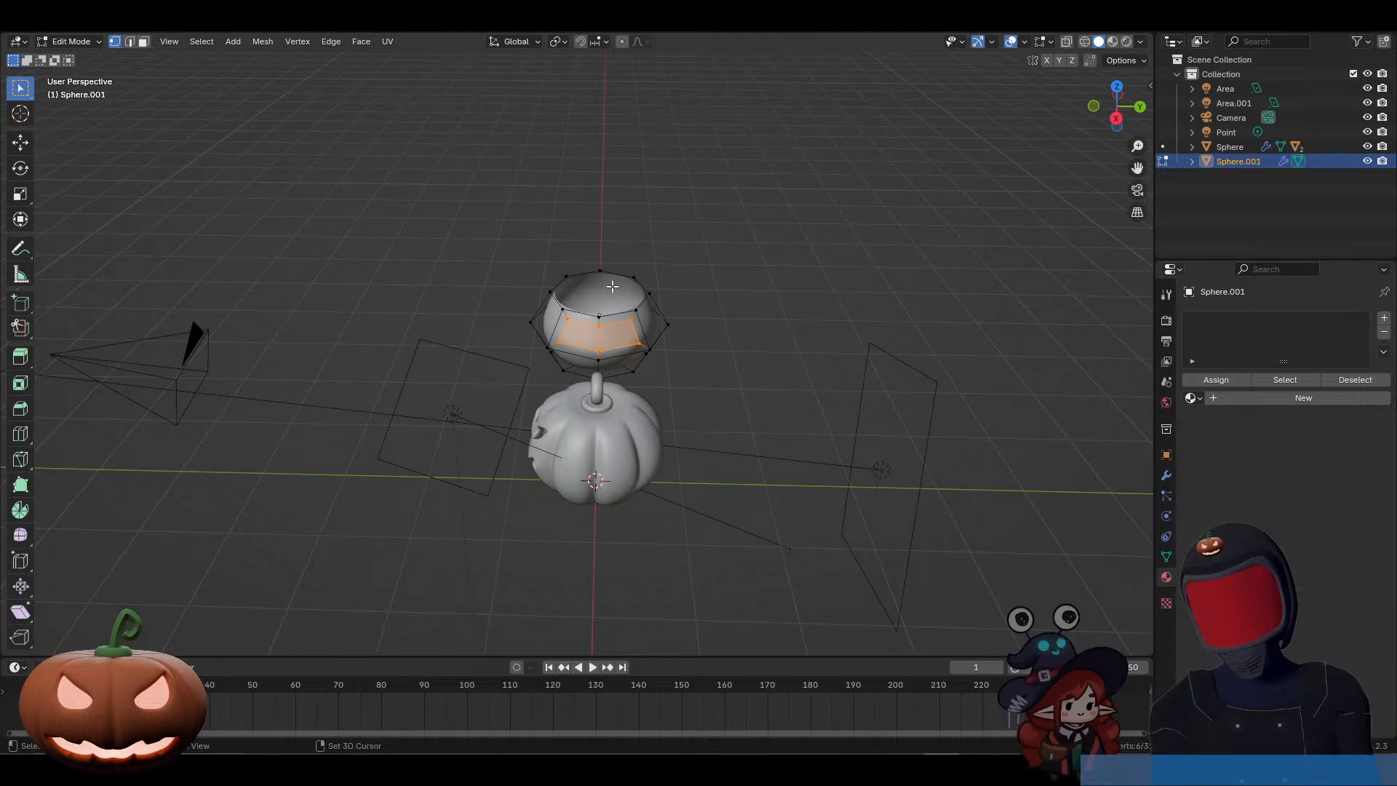
{"action": "key", "text": "alt+z"}
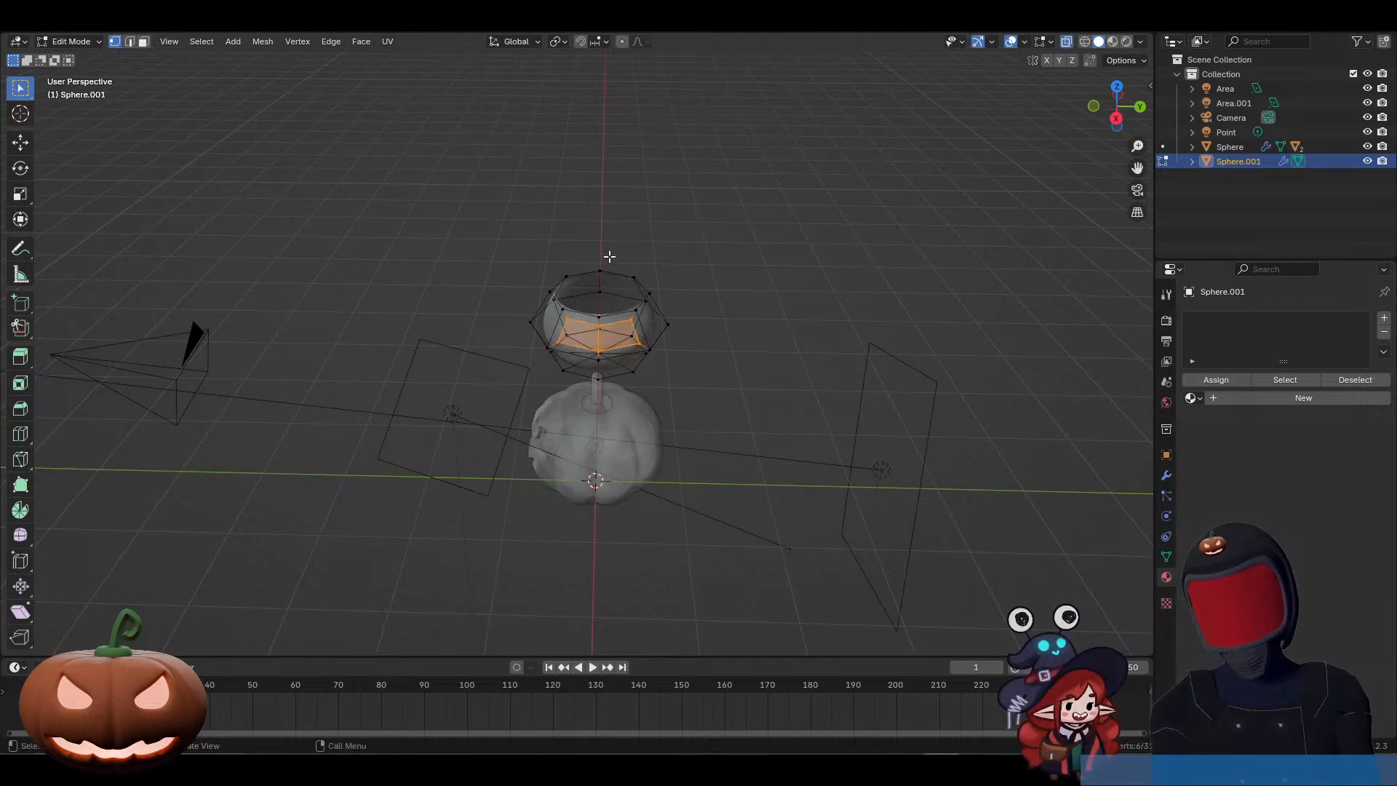
{"action": "left_click_drag", "start_coordinate": [611, 256], "coordinate": [679, 402]}
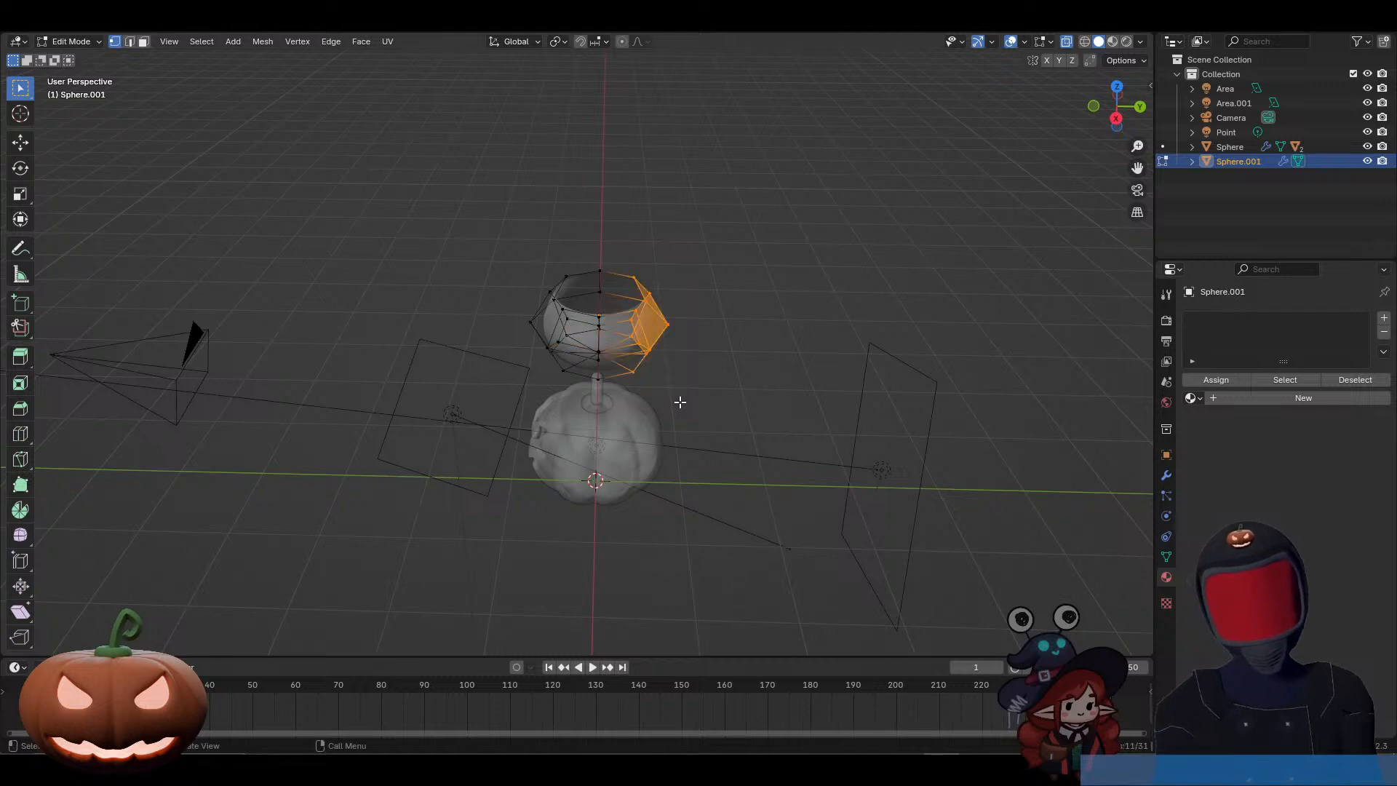
{"action": "key", "text": "x"}
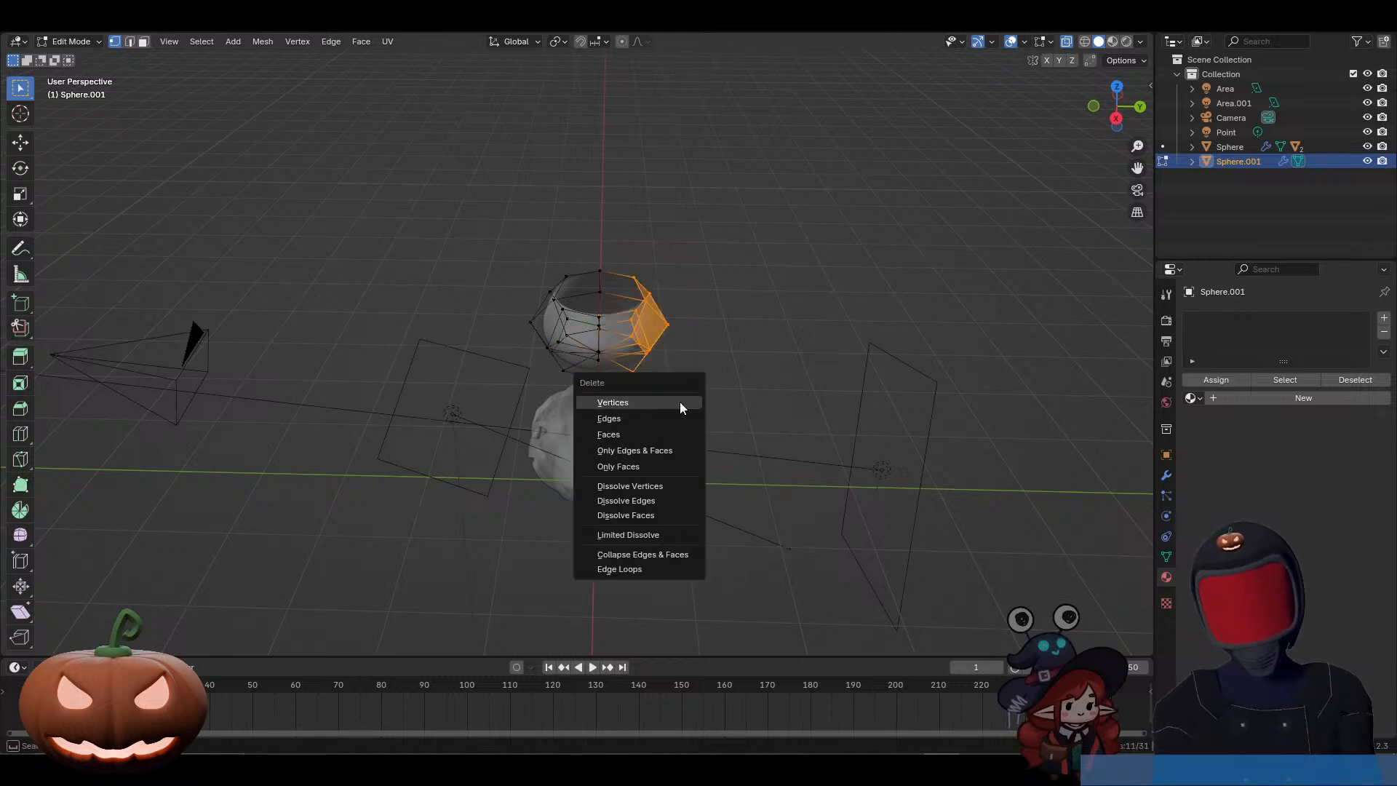
{"action": "left_click", "coordinate": [680, 404]}
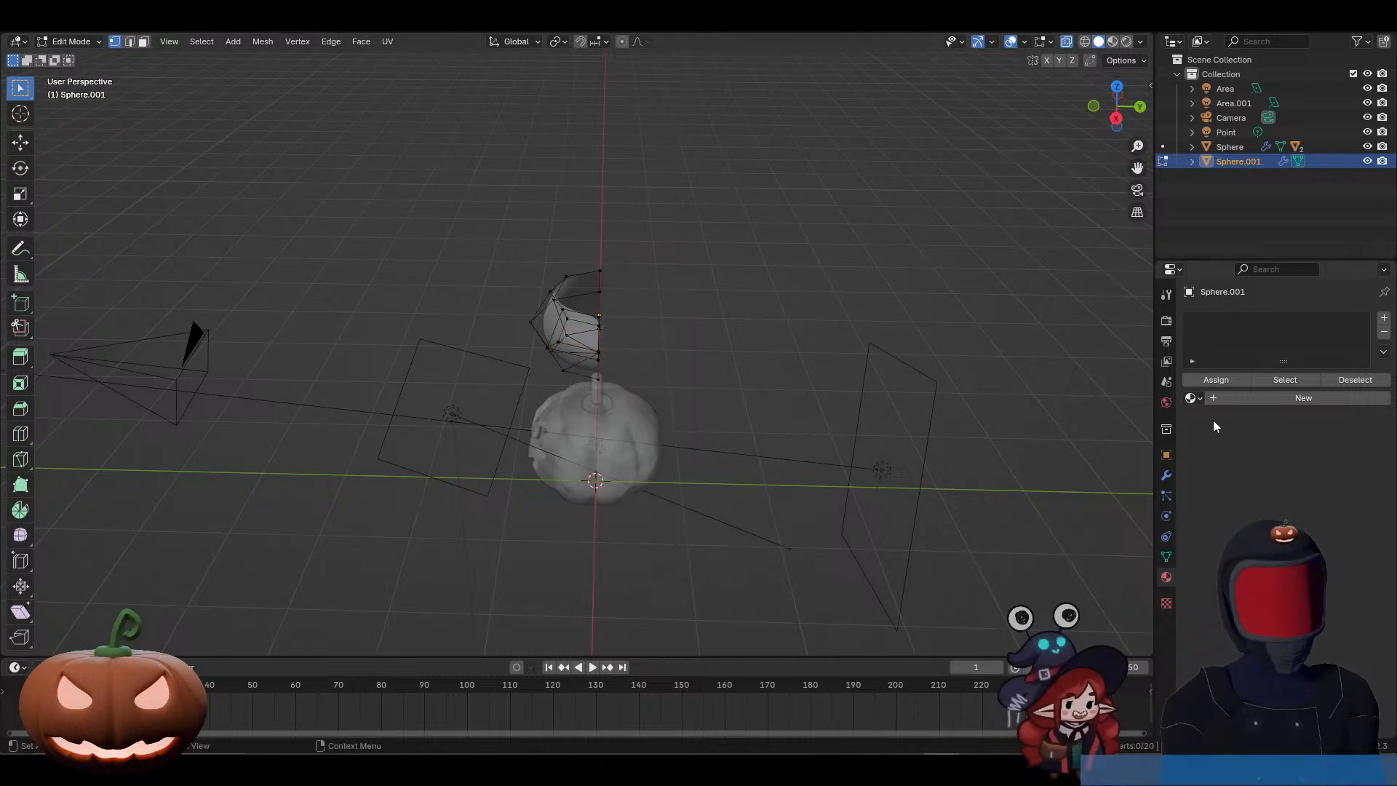
Step: Add a Mirror modifier across the Y axis only, with clipping enabled, and place it above the Subdivision modifier
{"action": "left_click", "coordinate": [1167, 474]}
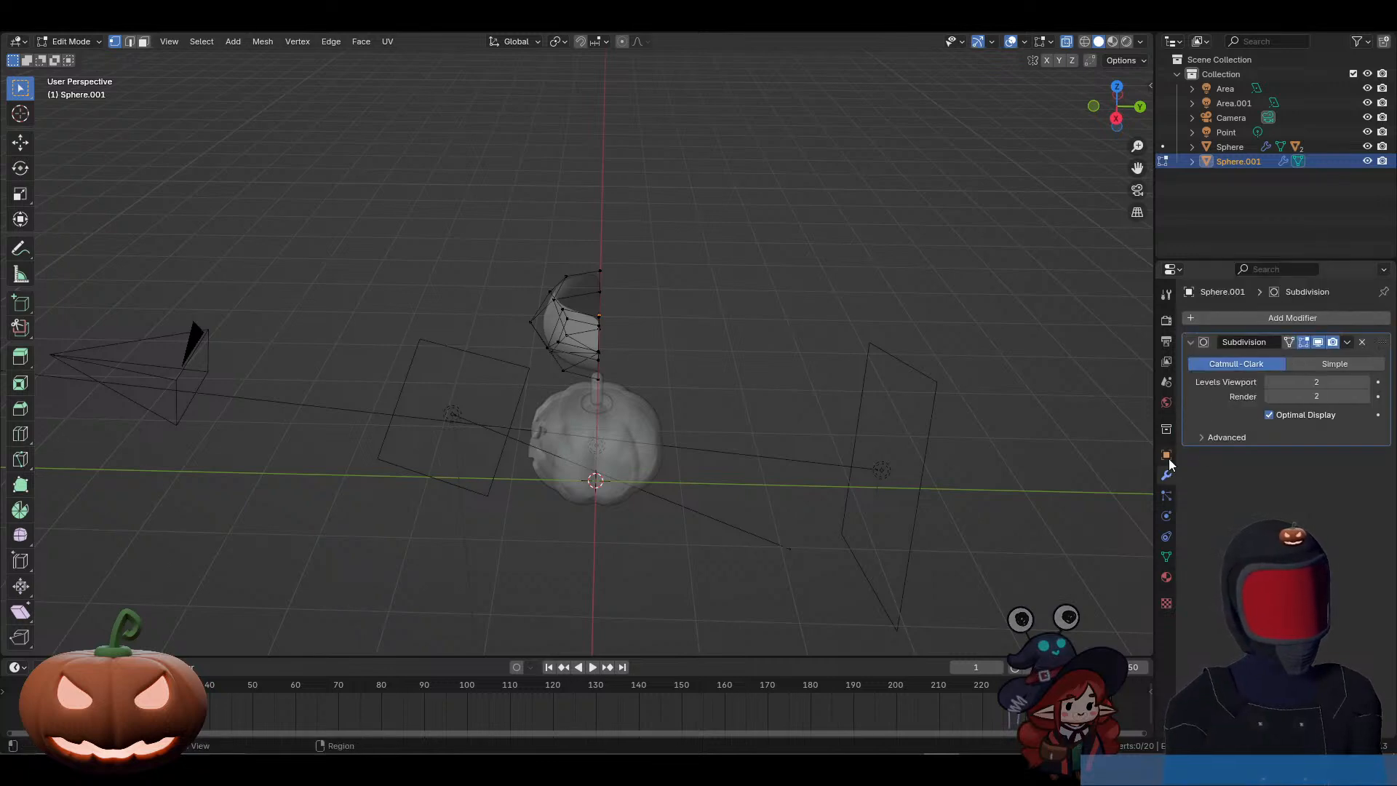
{"action": "left_click", "coordinate": [1249, 318]}
{"action": "mouse_move", "coordinate": [1178, 323]}
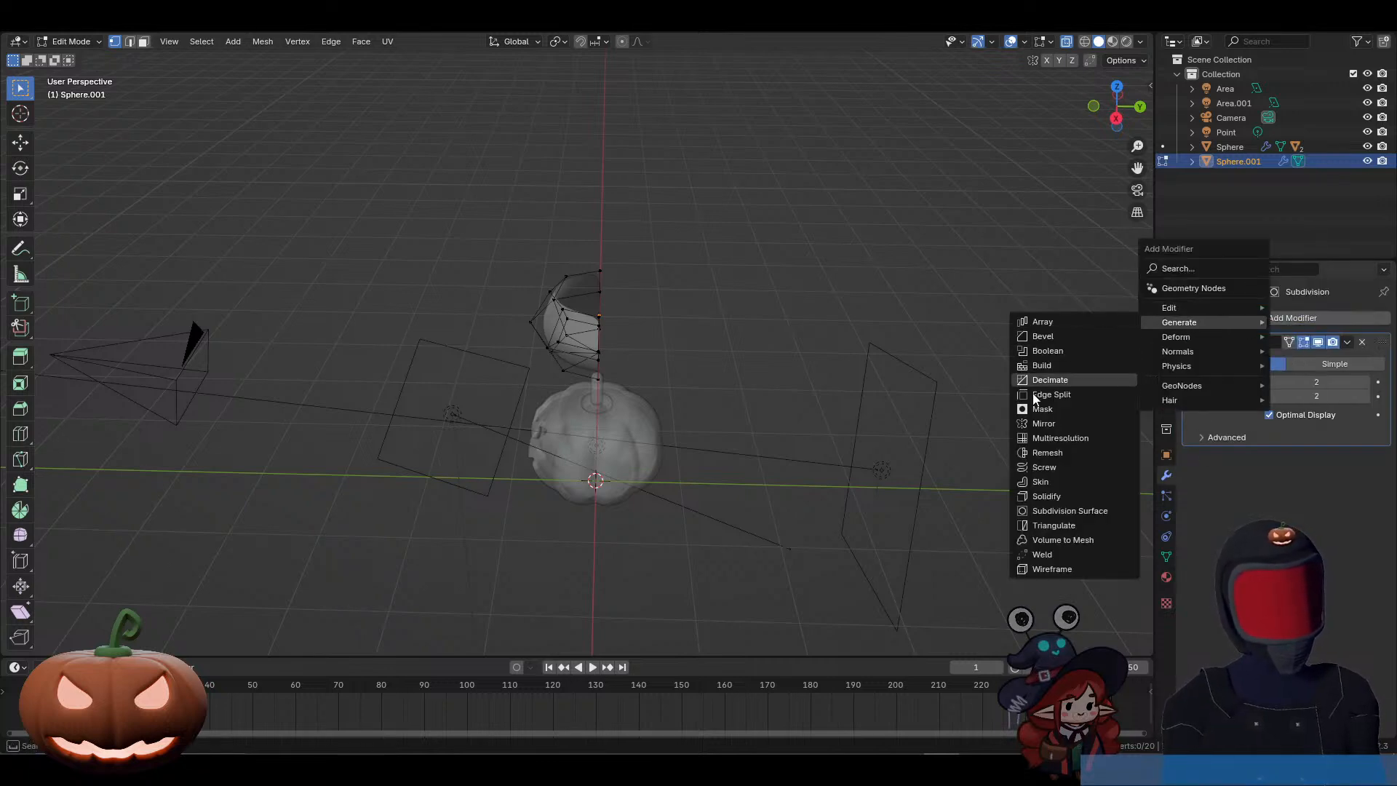
{"action": "left_click", "coordinate": [1042, 423]}
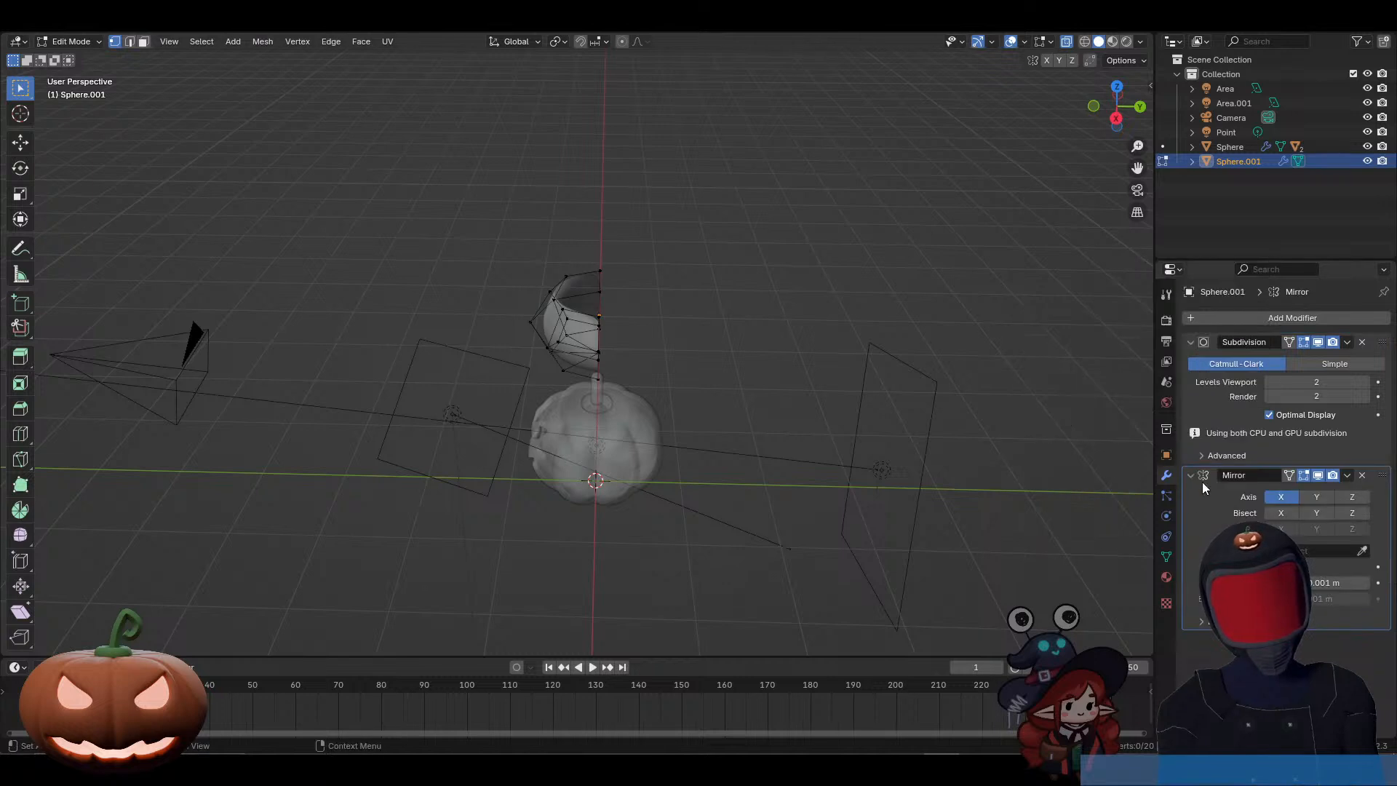
{"action": "left_click", "coordinate": [1314, 498]}
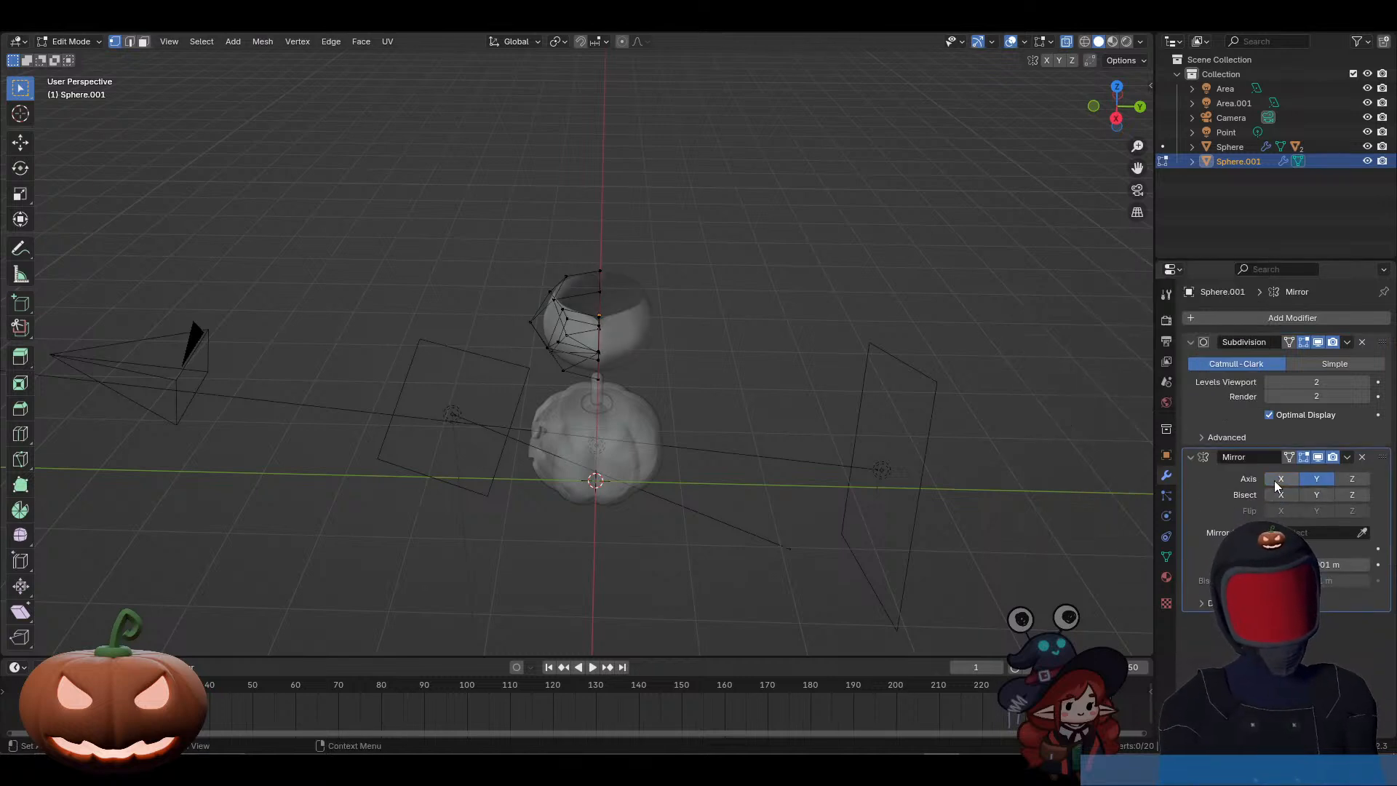
{"action": "middle_click_drag", "start_coordinate": [720, 402], "coordinate": [764, 402]}
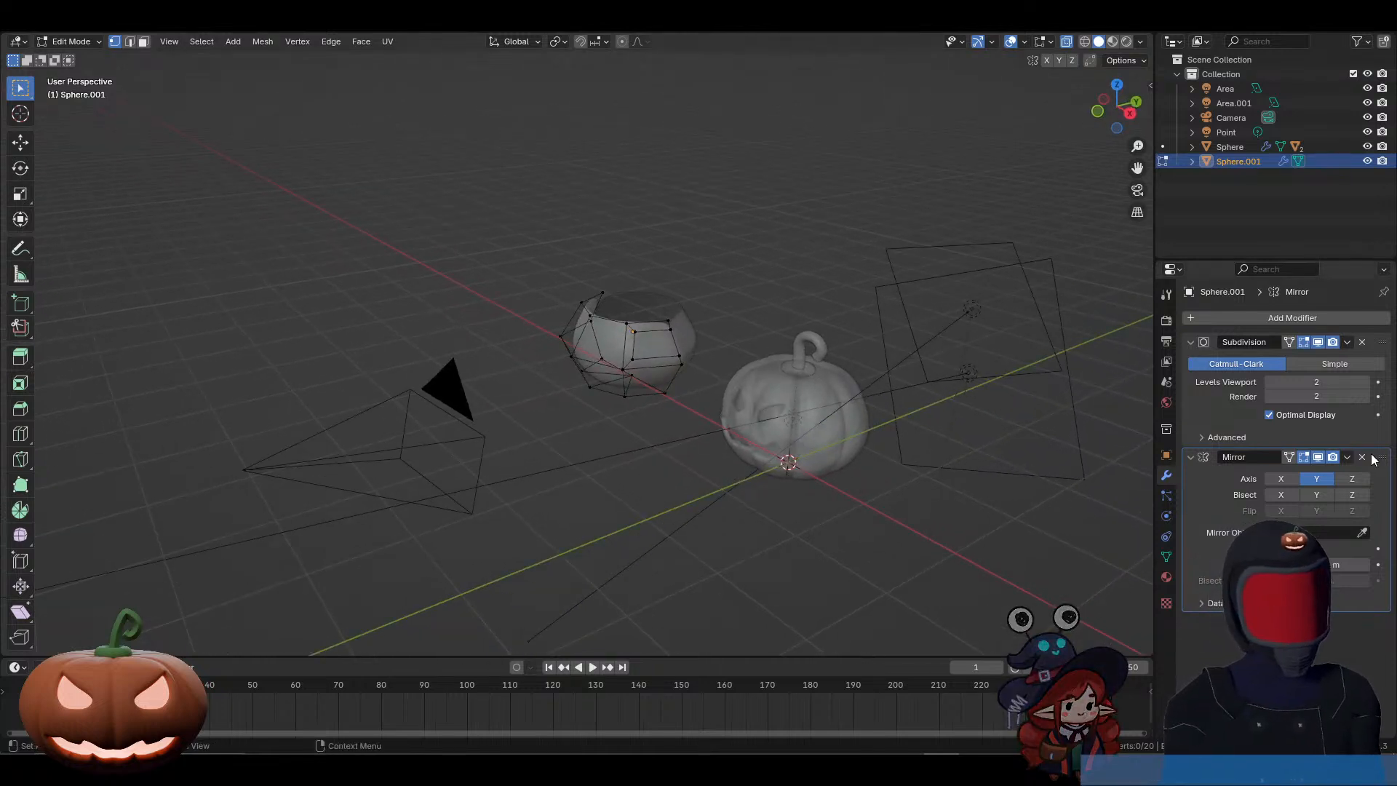
{"action": "left_click_drag", "start_coordinate": [1381, 456], "coordinate": [1381, 340]}
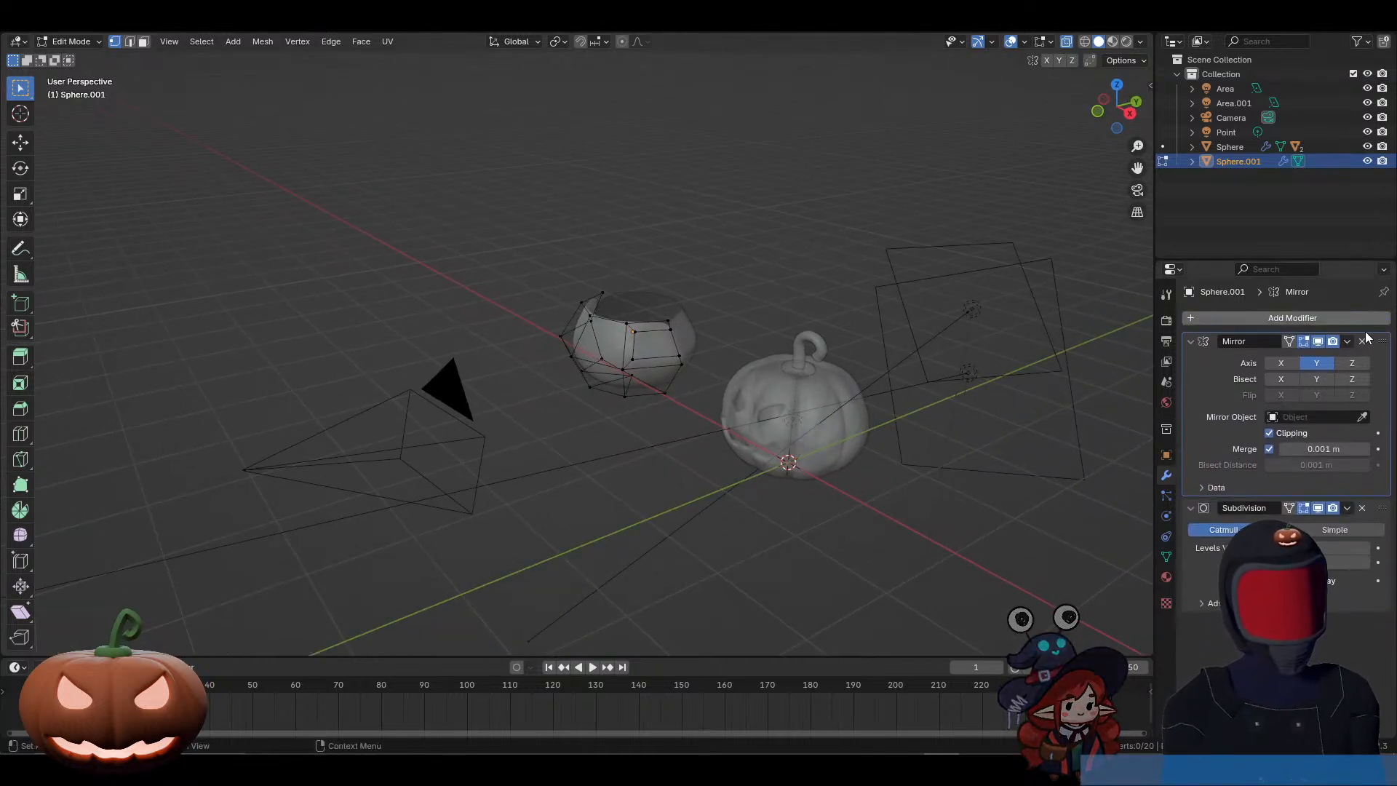
Step: Shrink the inset face by sliding its outer side edge toward the mirror centre and its upper edge downward
{"action": "left_click", "coordinate": [633, 332]}
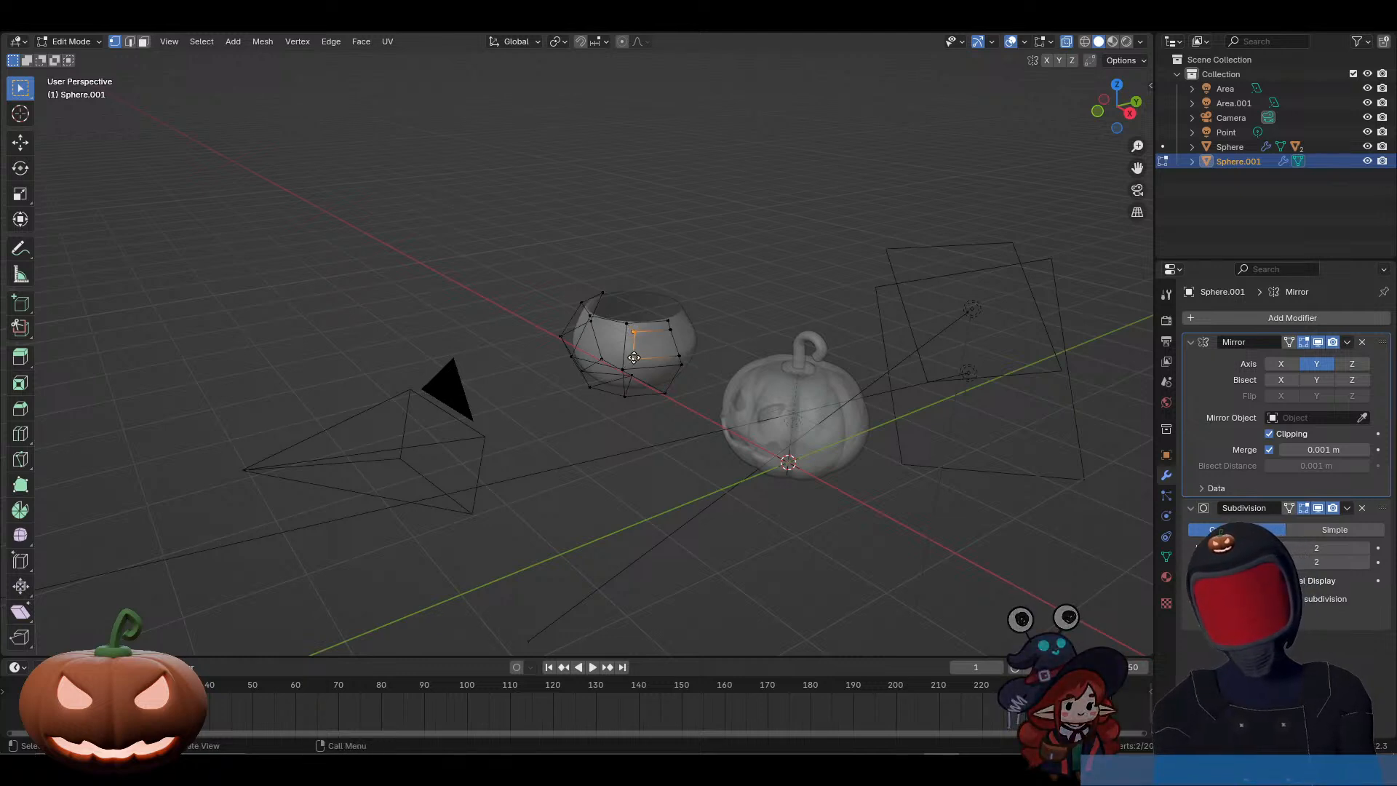
{"action": "key", "text": "g"}
{"action": "key", "text": "g"}
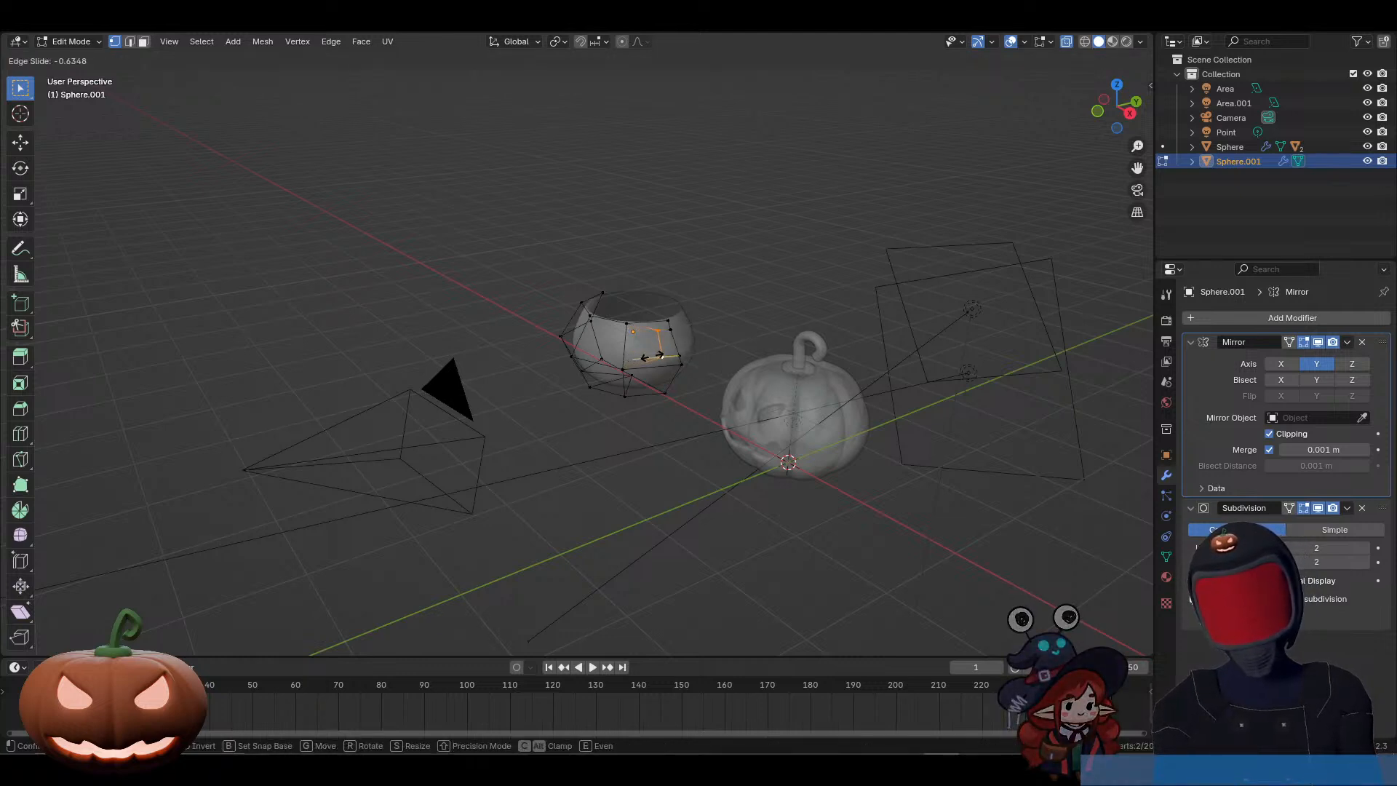
{"action": "left_click", "coordinate": [650, 354]}
{"action": "left_click", "coordinate": [655, 333]}
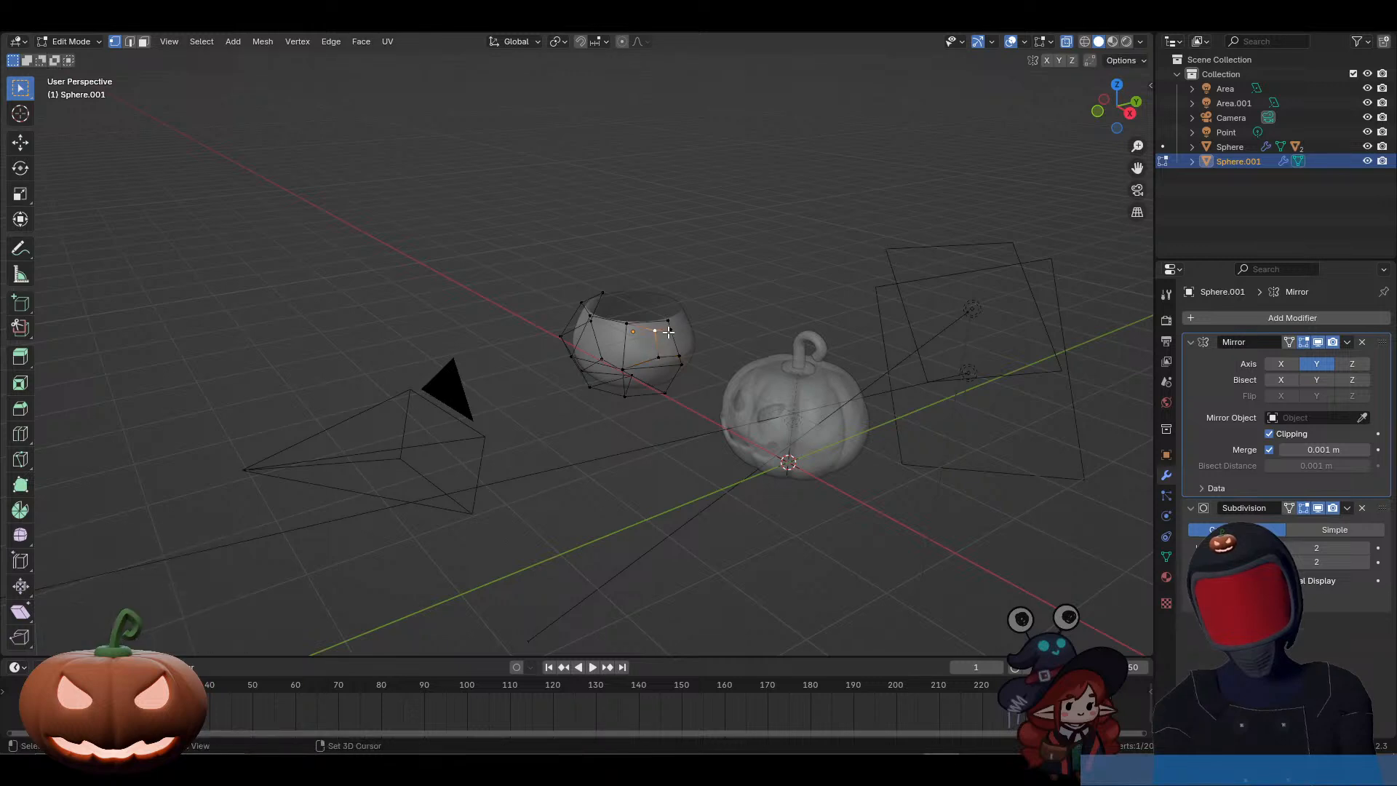
{"action": "left_click", "coordinate": [674, 332], "text": "shift"}
{"action": "key", "text": "g"}
{"action": "key", "text": "g"}
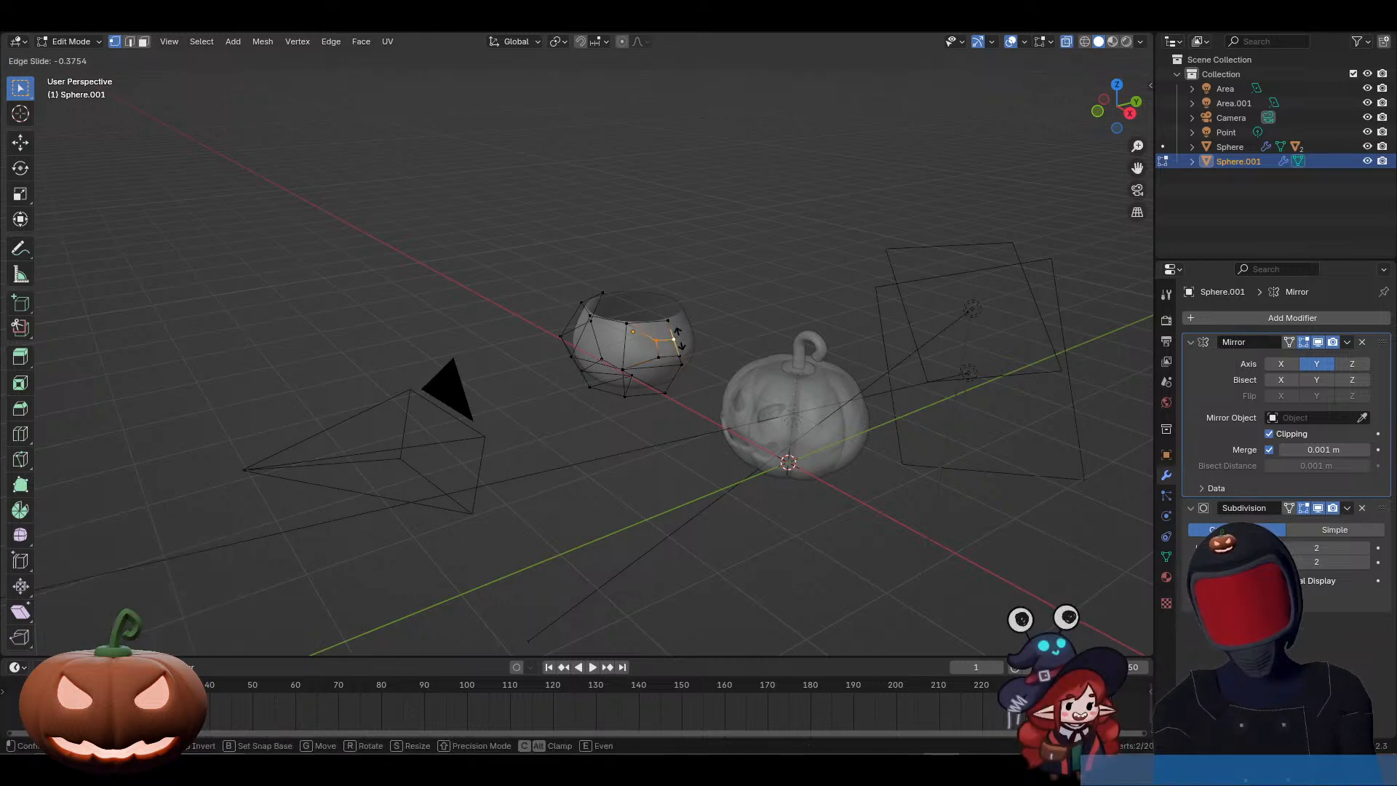
{"action": "left_click", "coordinate": [677, 393]}
Step: Slide the inset face's outer side edge slightly further toward the mirror centre
{"action": "middle_click_drag", "start_coordinate": [677, 393], "coordinate": [661, 420]}
{"action": "left_click", "coordinate": [658, 342]}
{"action": "left_click", "coordinate": [657, 358], "text": "shift"}
{"action": "key", "text": "g"}
{"action": "key", "text": "g"}
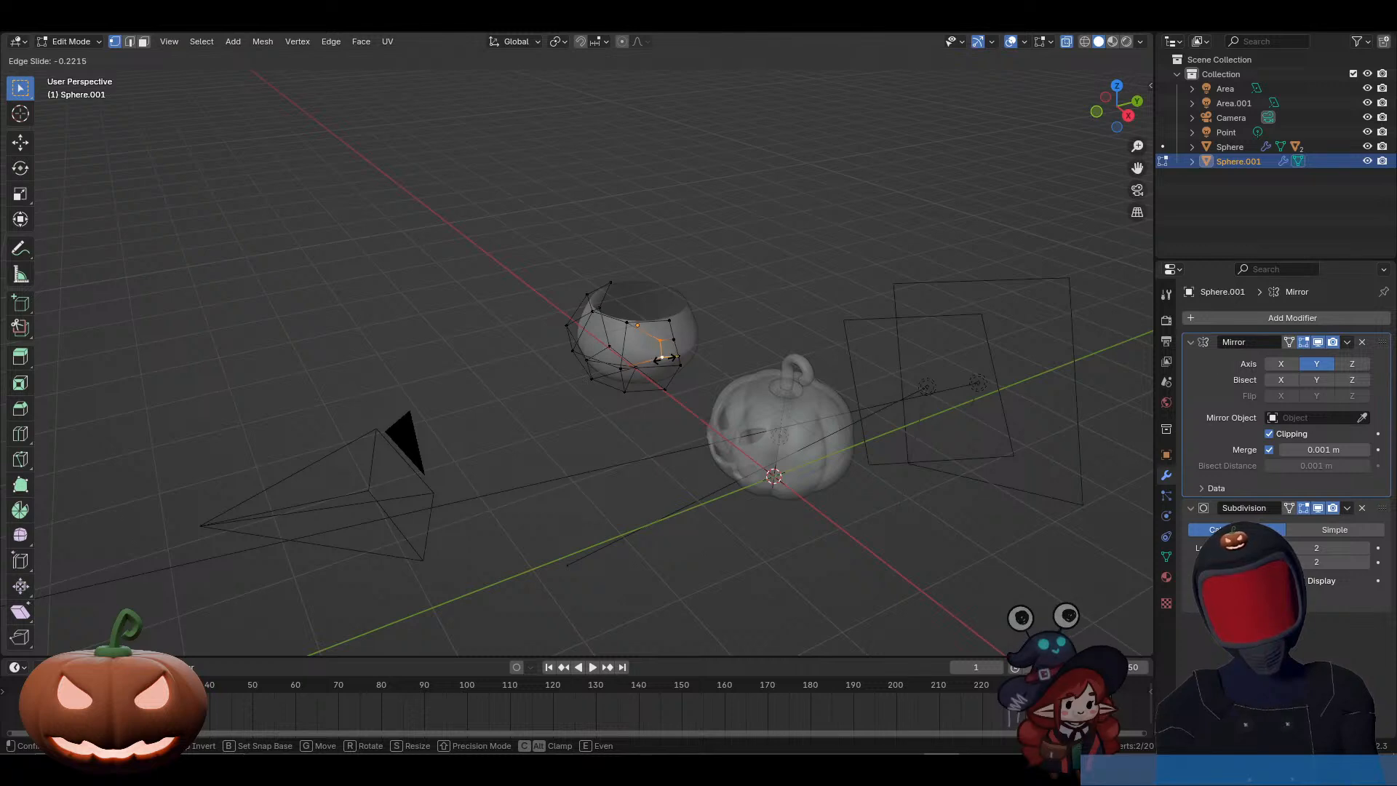
{"action": "left_click", "coordinate": [666, 350]}
Step: Inset the small face at the mirror centre by about 0.032 m with Boundary turned off
{"action": "key", "text": "3"}
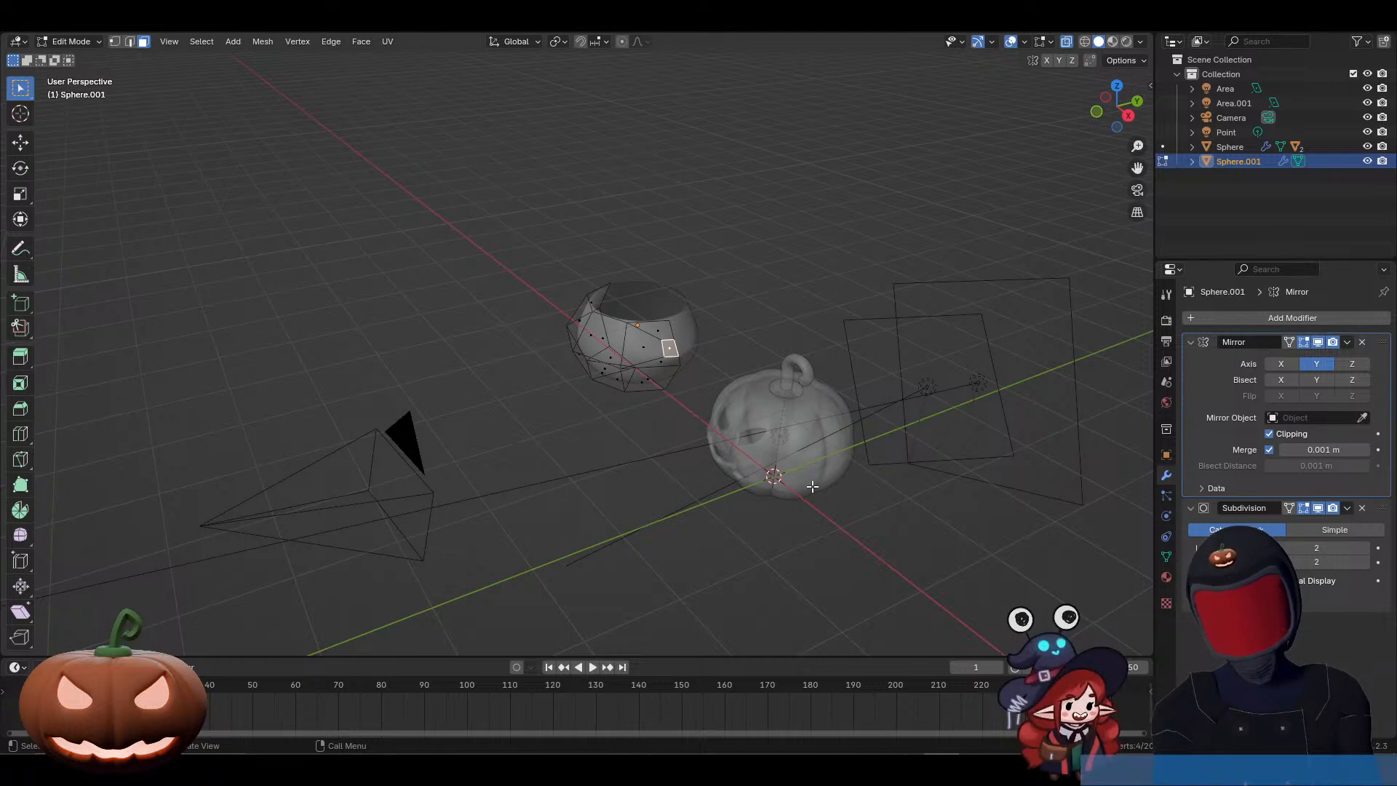
{"action": "key", "text": "i"}
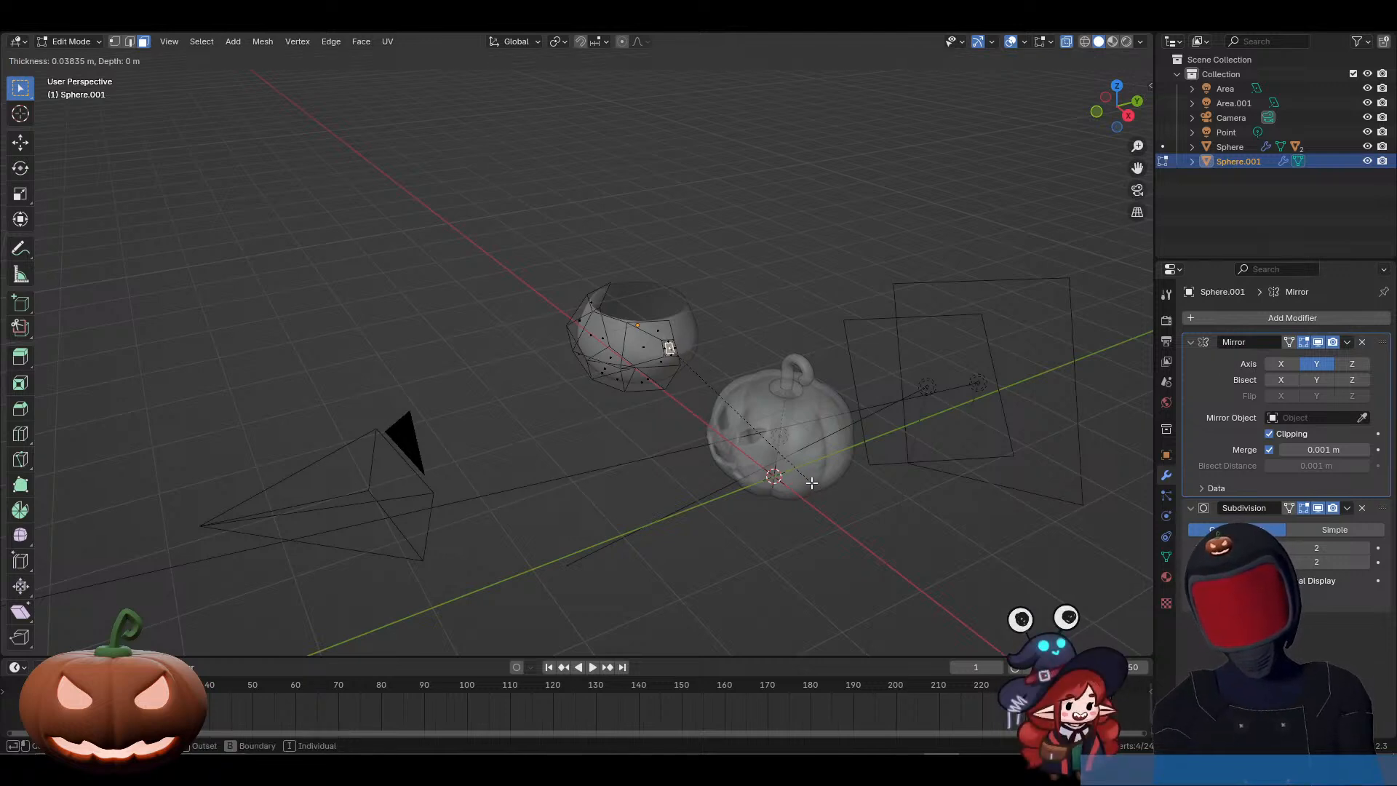
{"action": "left_click", "coordinate": [812, 482]}
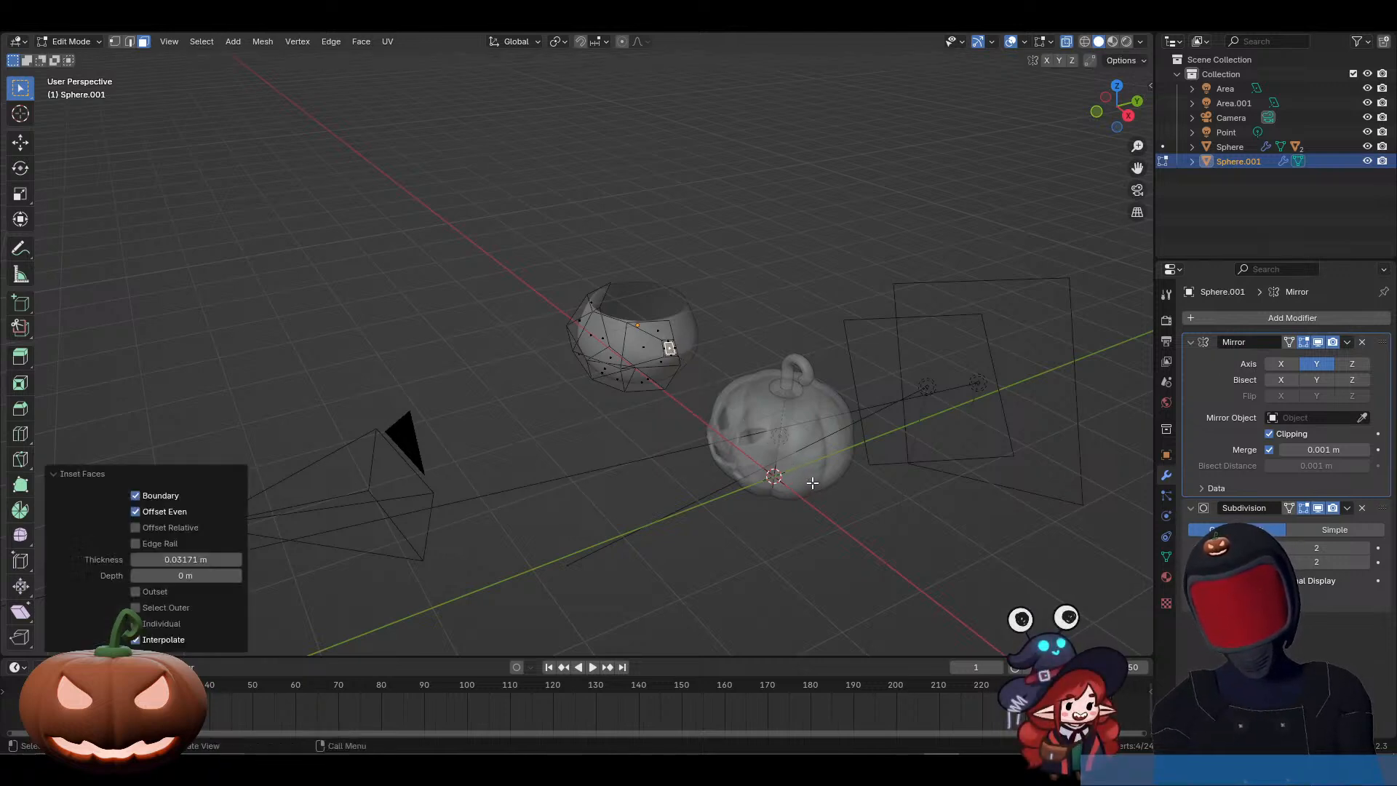
{"action": "left_click", "coordinate": [137, 498]}
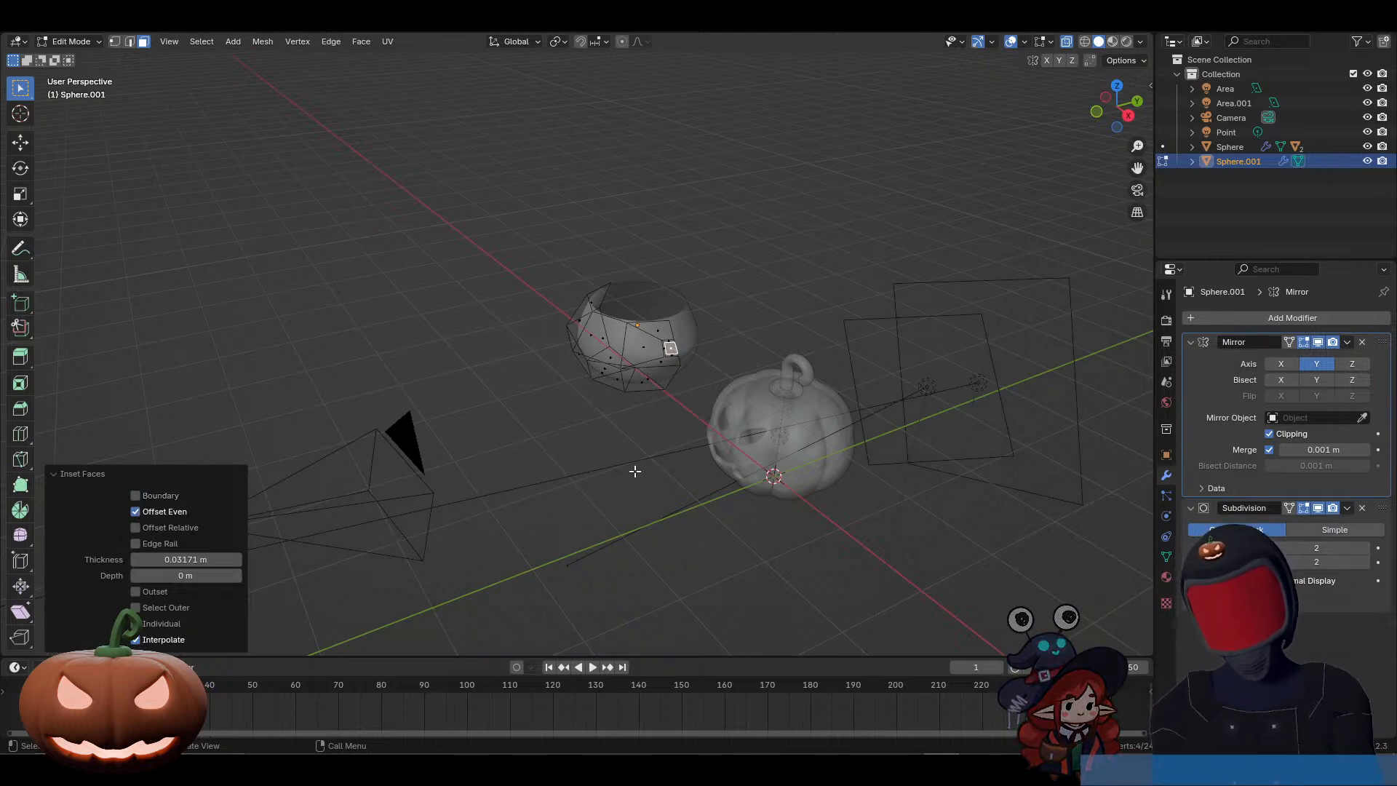
Step: Extrude the small face outward about 0.47 m as a handle and rotate its end about 9.5°
{"action": "middle_click_drag", "start_coordinate": [633, 471], "coordinate": [723, 423]}
{"action": "key", "text": "e"}
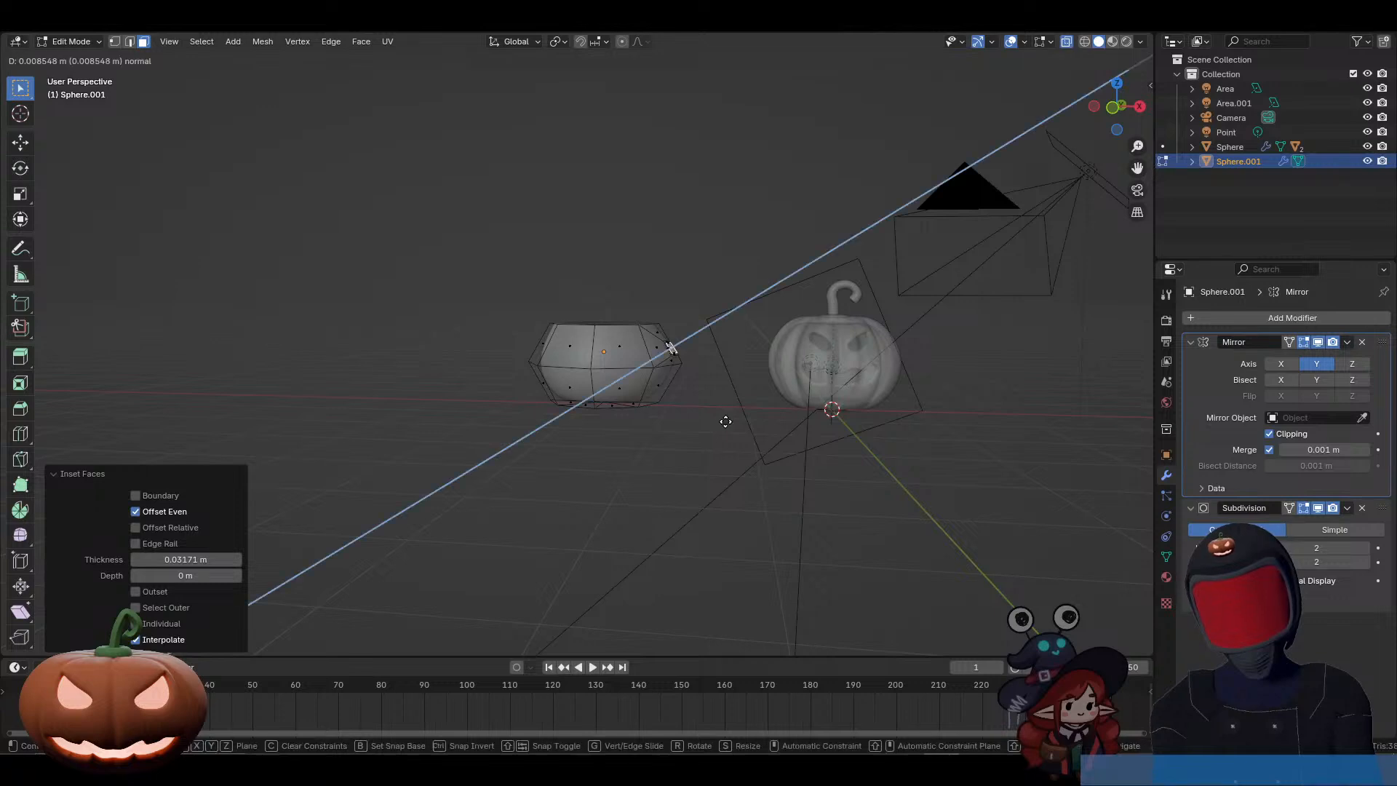
{"action": "left_click", "coordinate": [755, 407]}
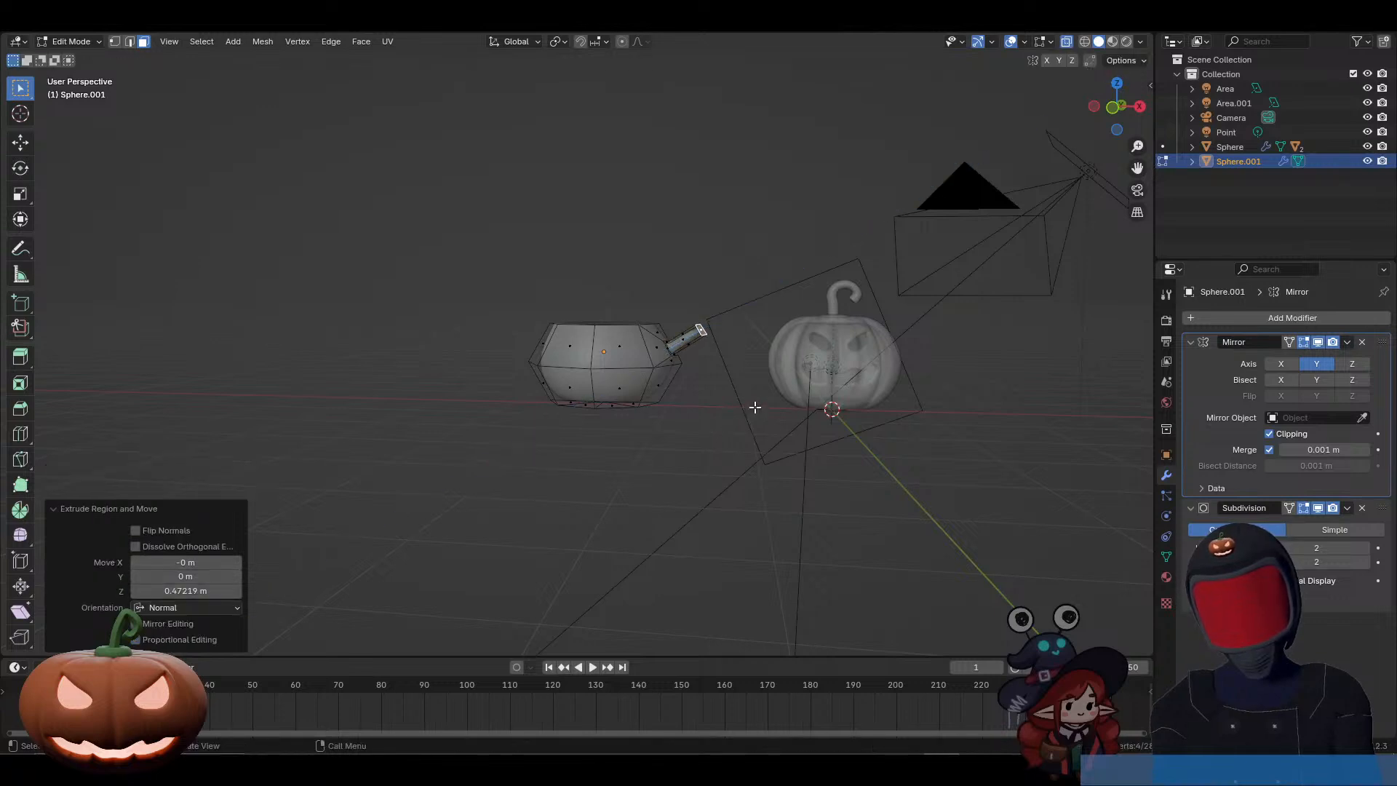
{"action": "key", "text": "r"}
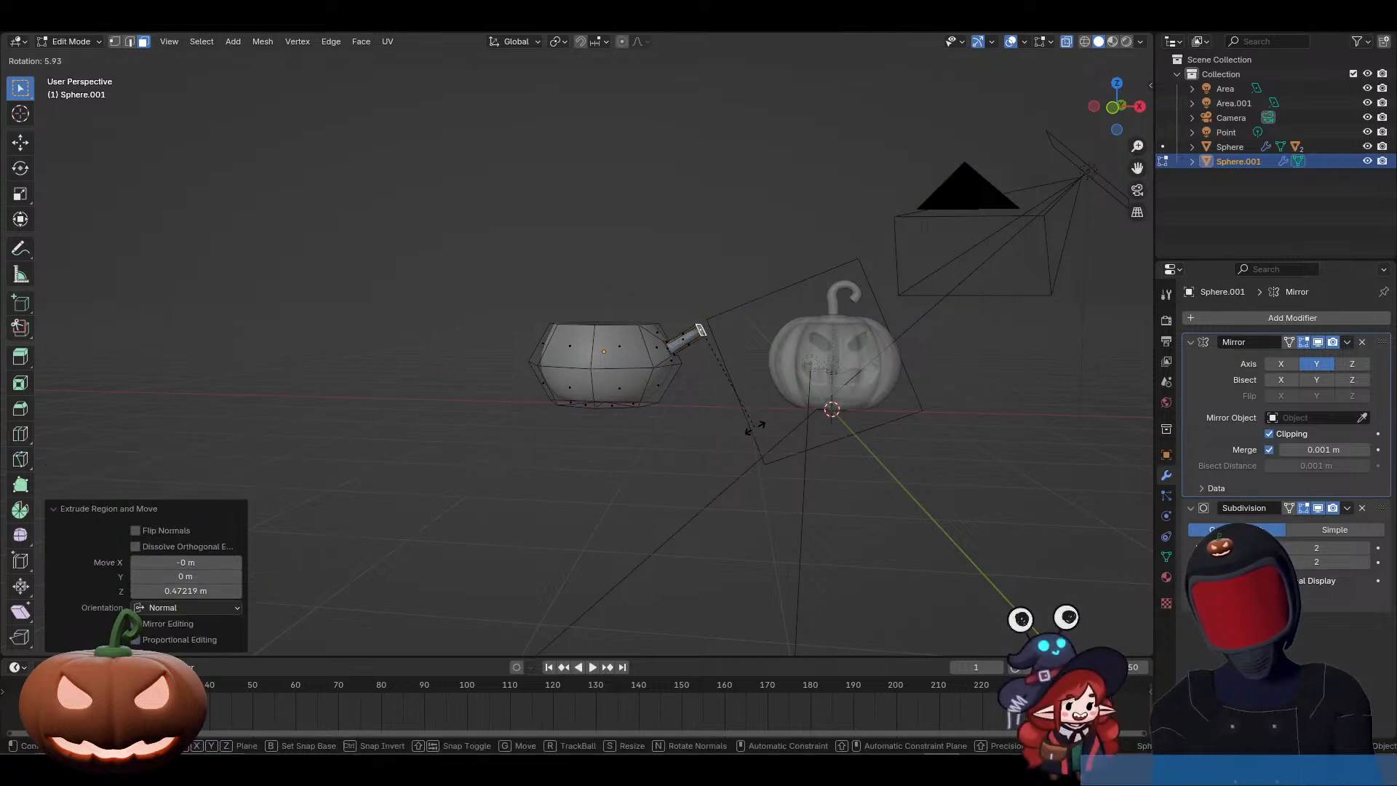
{"action": "left_click", "coordinate": [754, 436]}
Step: Continue the handle with two extrusions of about 0.13 m each, rotating the end face 12.4° between them
{"action": "key", "text": "e"}
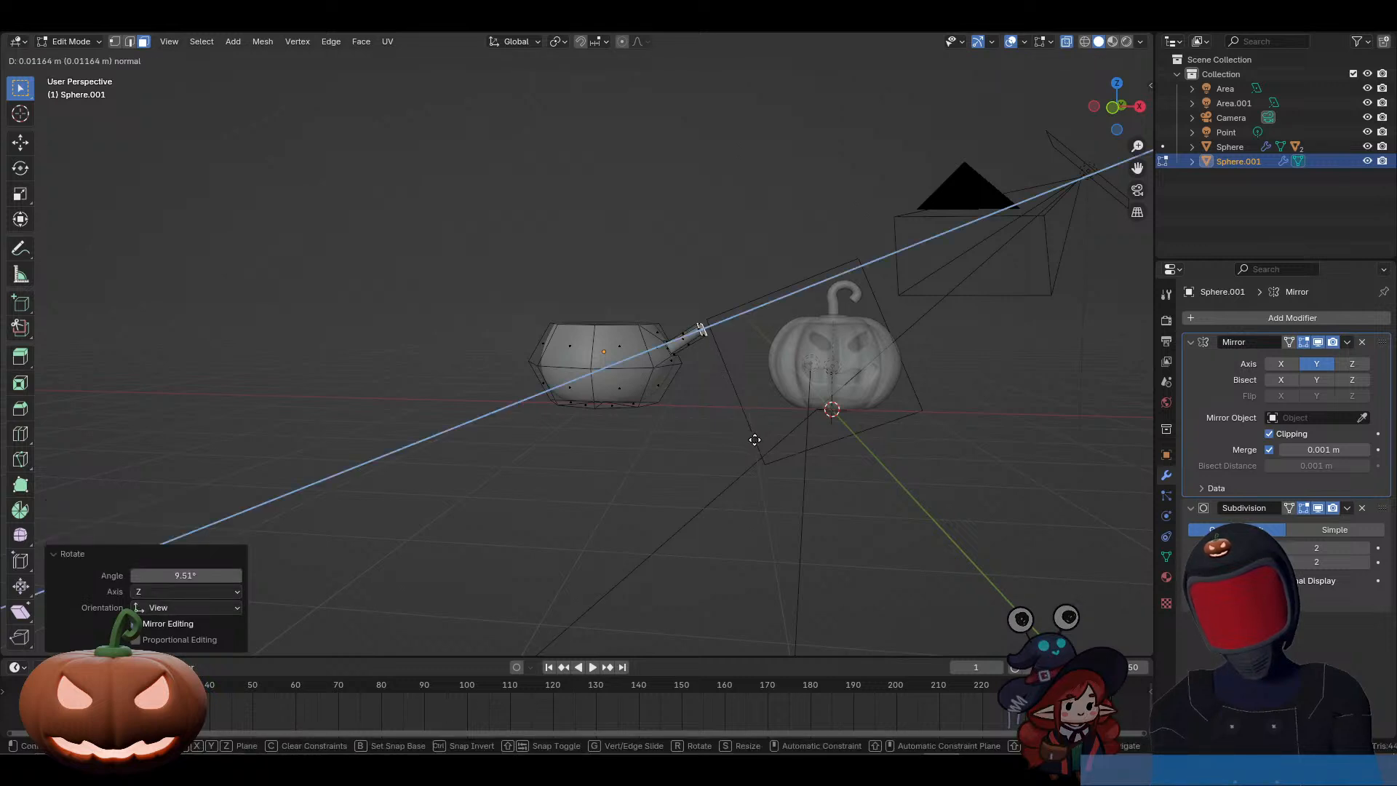
{"action": "left_click", "coordinate": [757, 439]}
{"action": "key", "text": "r"}
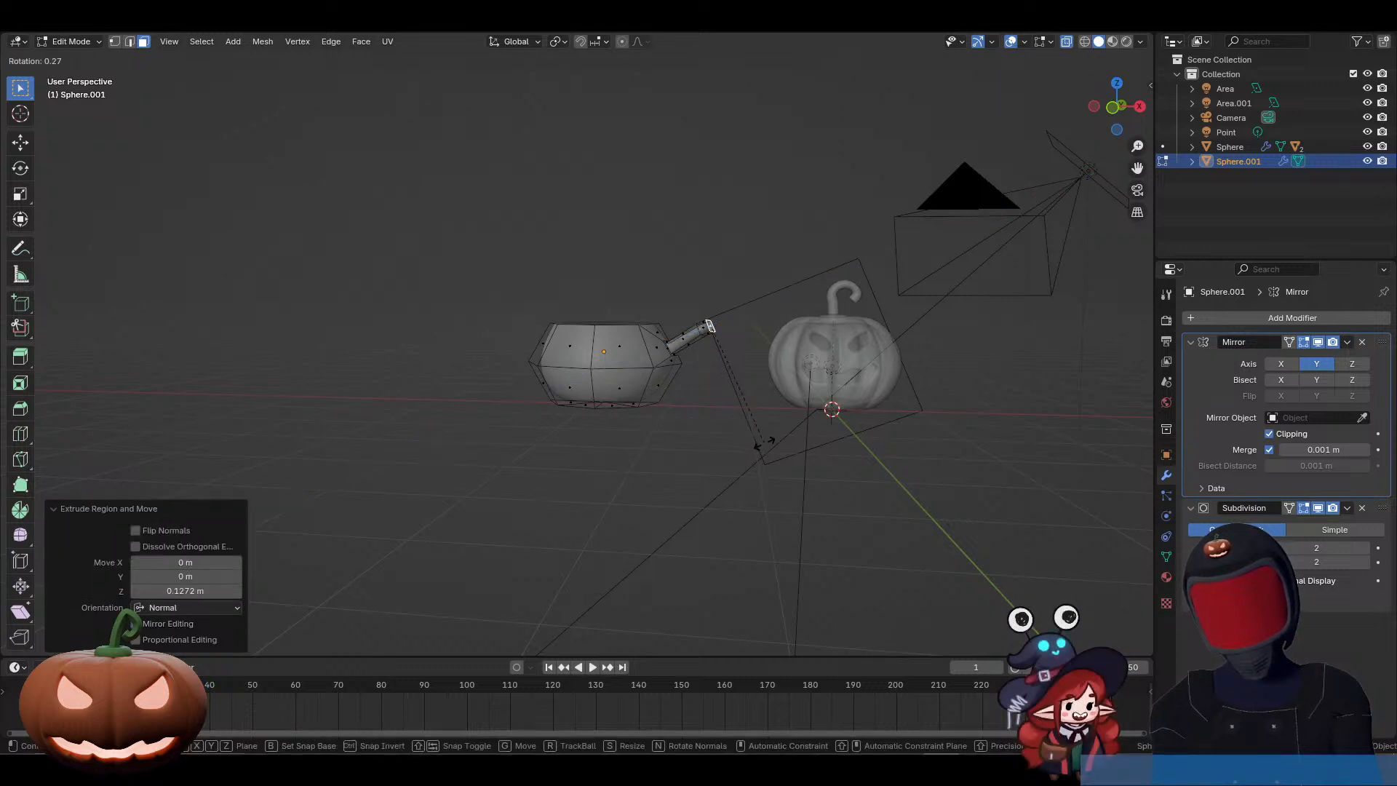
{"action": "left_click", "coordinate": [740, 456]}
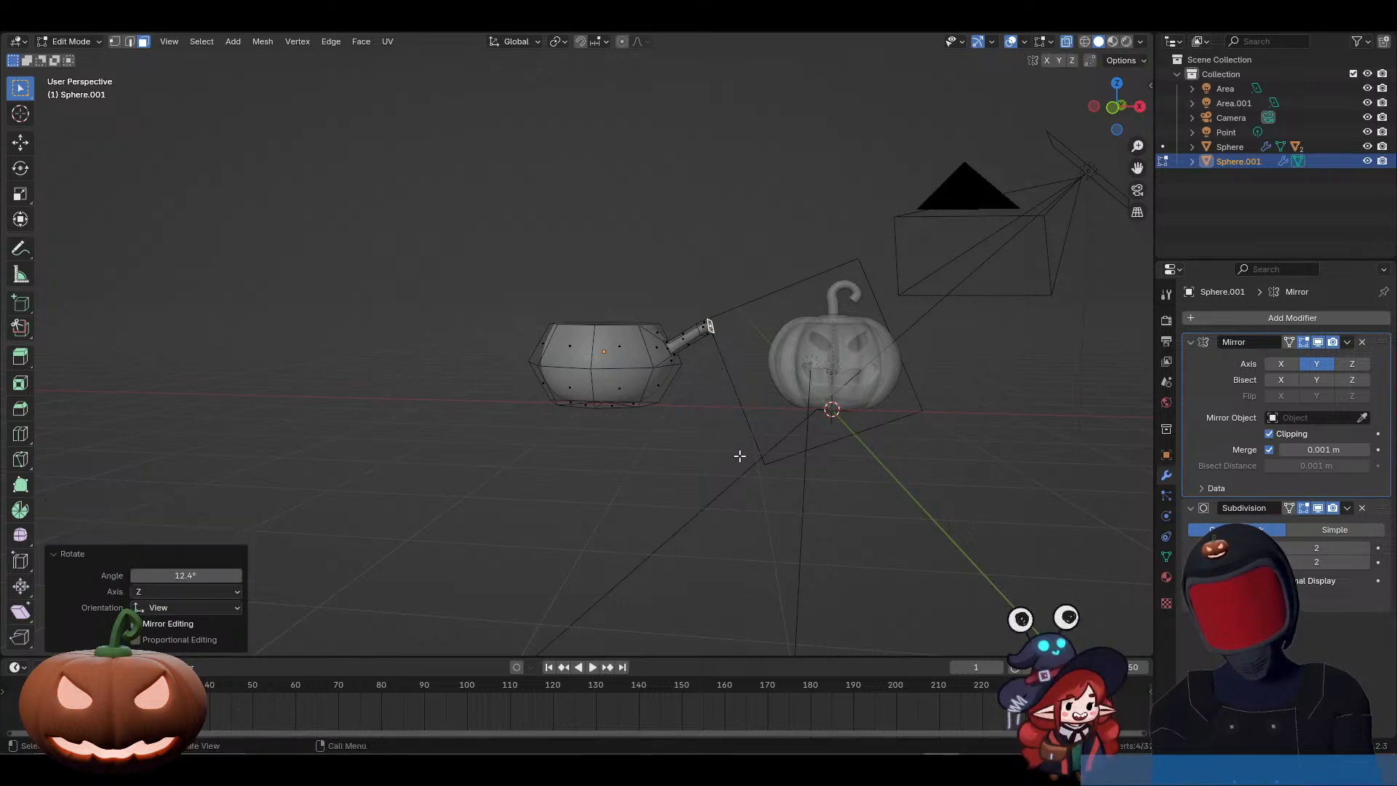
{"action": "key", "text": "e"}
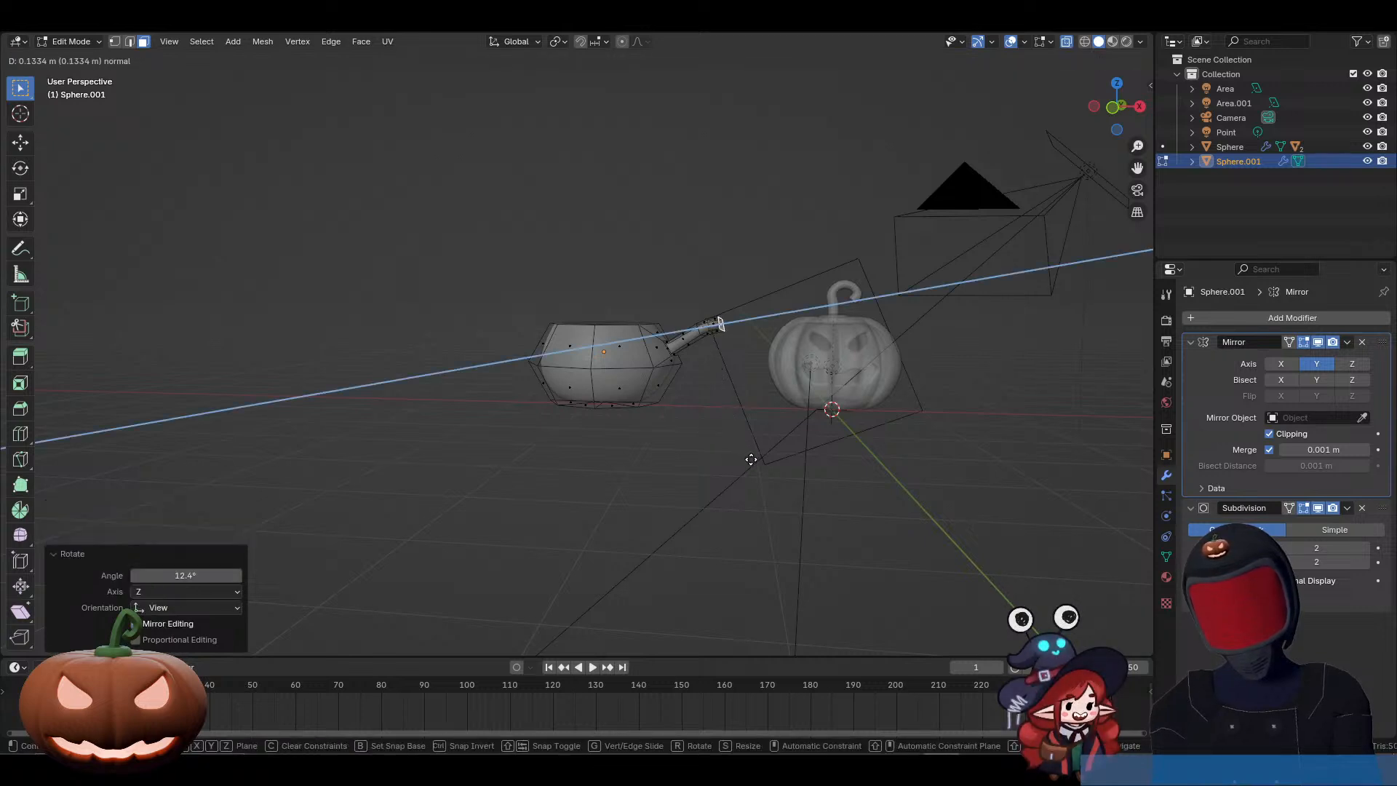
{"action": "left_click", "coordinate": [751, 459]}
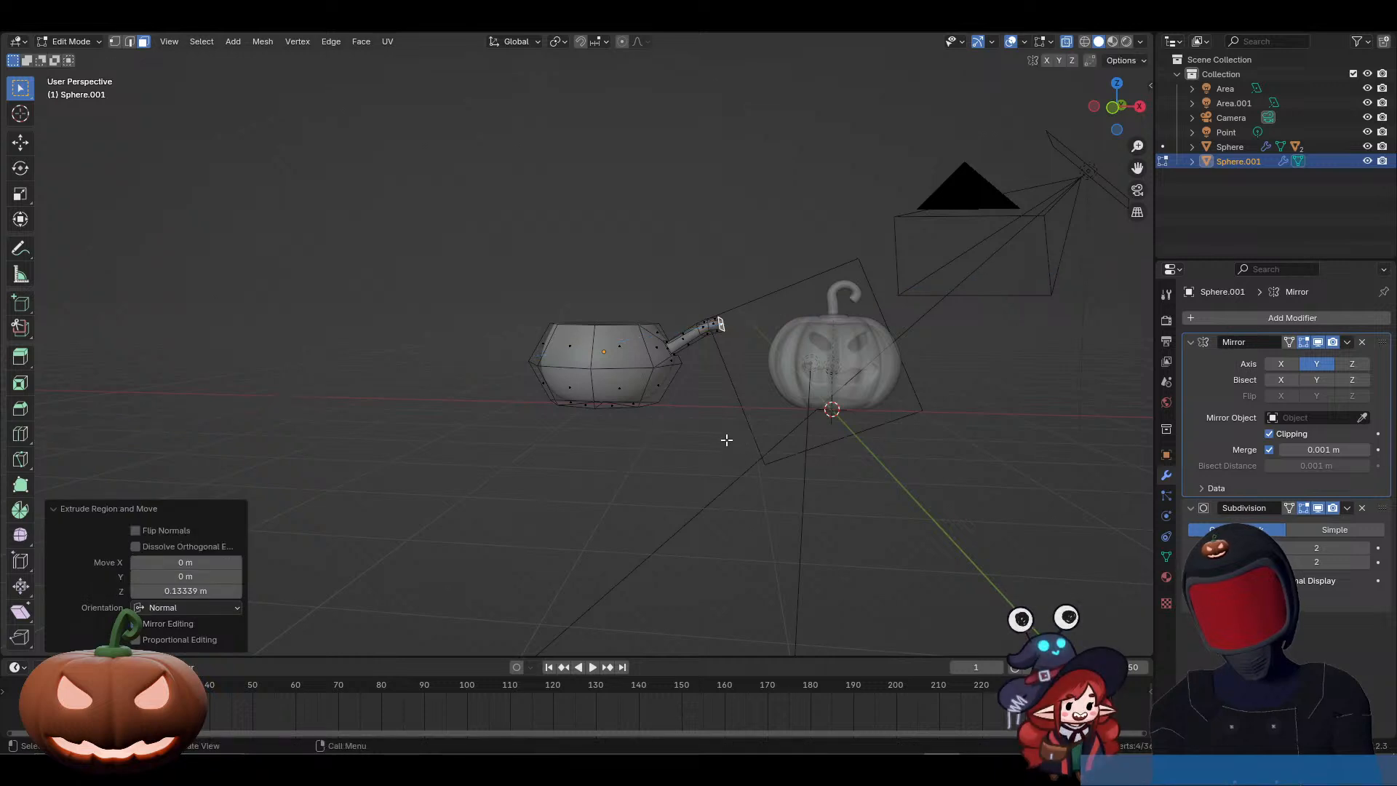
Step: Turn X-ray off and vertex slide the selected faces at the handle's end by a factor of 0.625
{"action": "middle_click_drag", "start_coordinate": [728, 434], "coordinate": [742, 509]}
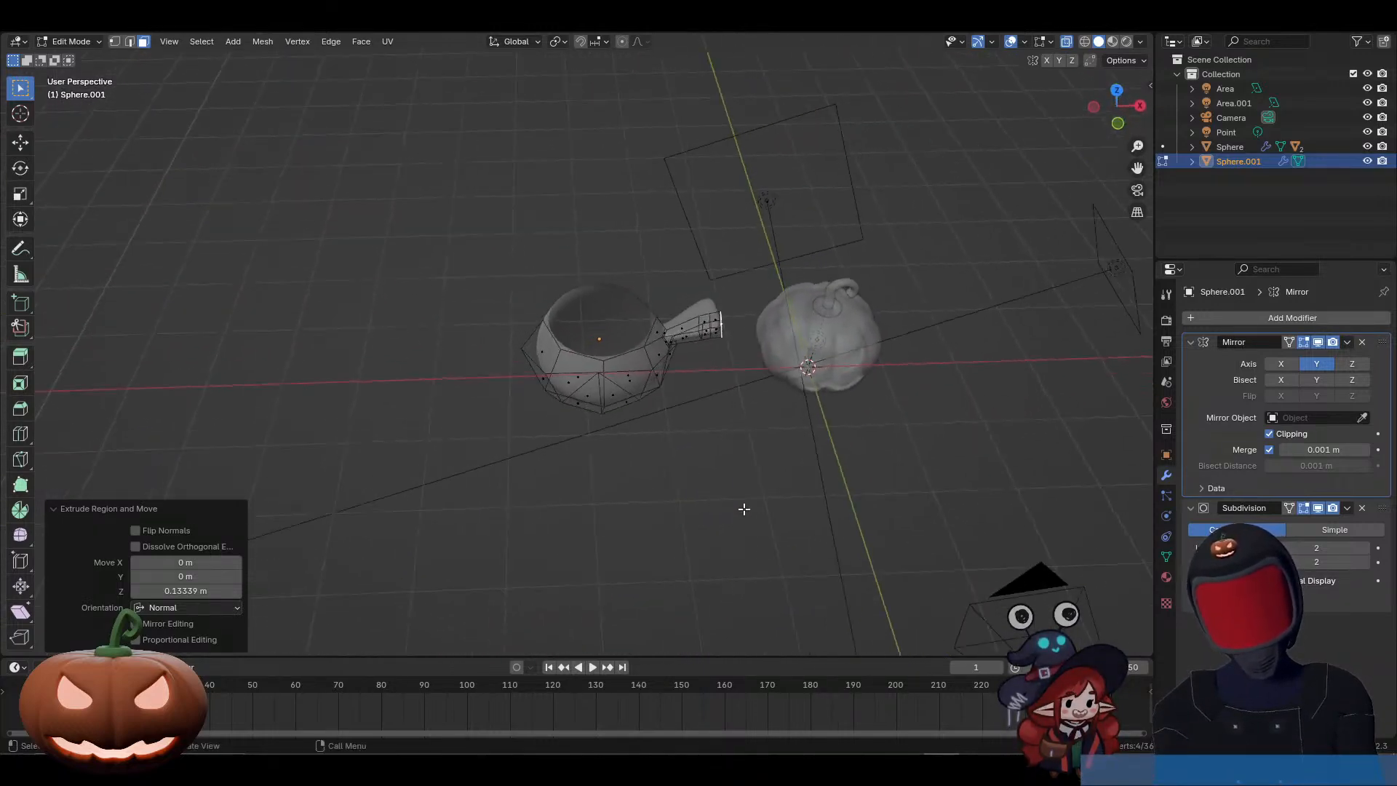
{"action": "left_click", "coordinate": [713, 331]}
{"action": "key", "text": "alt+z"}
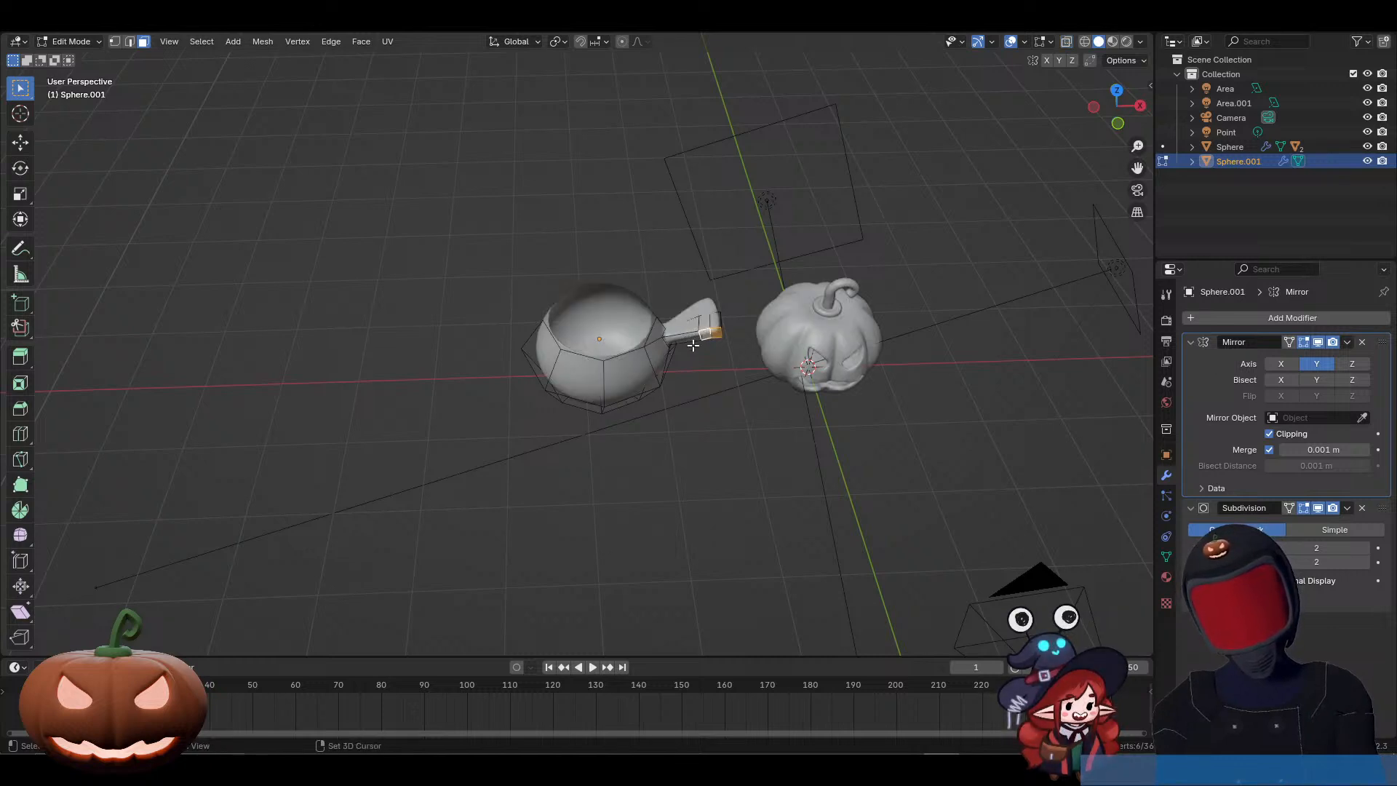
{"action": "key", "text": "shift+v"}
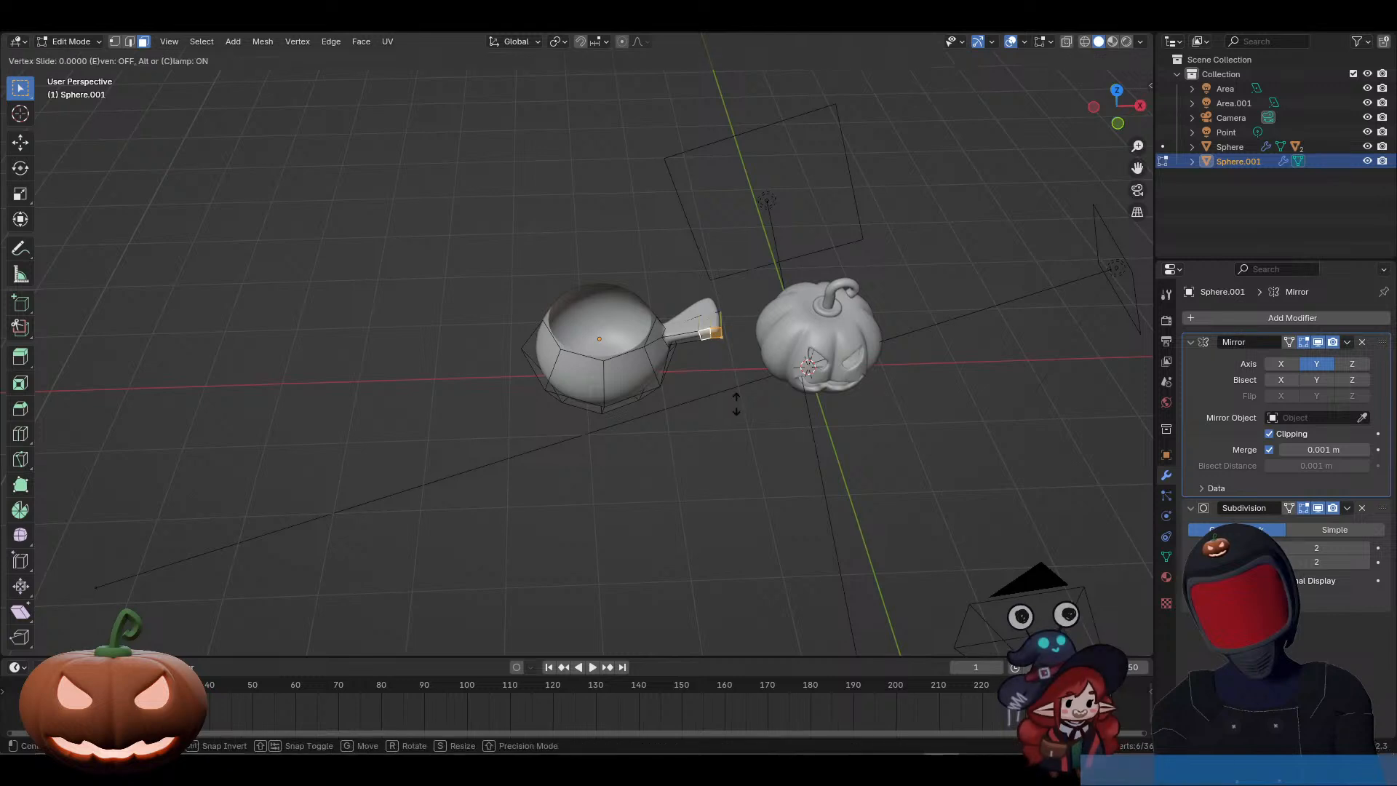
{"action": "left_click", "coordinate": [742, 360]}
Step: Select the handle's end face and edge slide it by a factor of about 0.31
{"action": "middle_click_drag", "start_coordinate": [748, 369], "coordinate": [584, 197]}
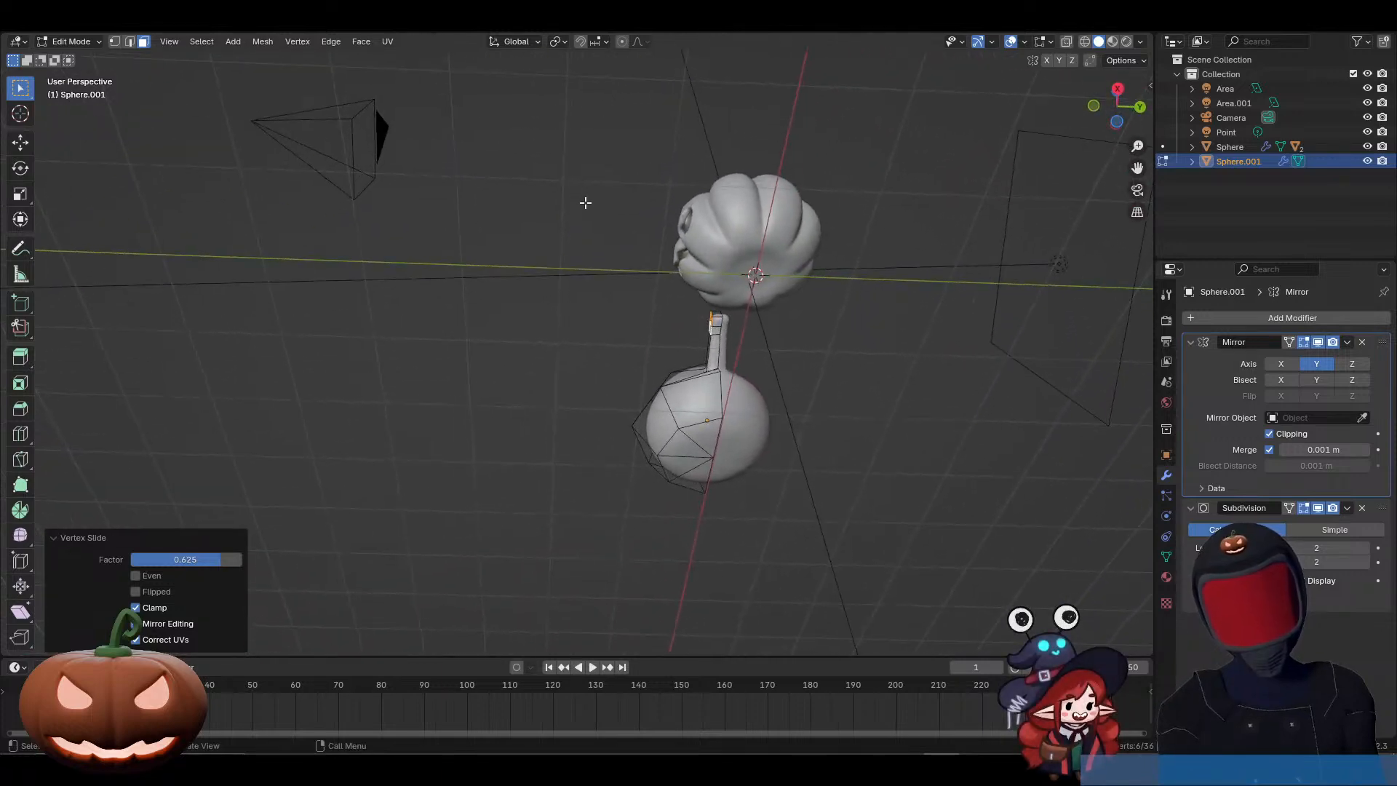
{"action": "middle_click_drag", "start_coordinate": [601, 259], "coordinate": [722, 423]}
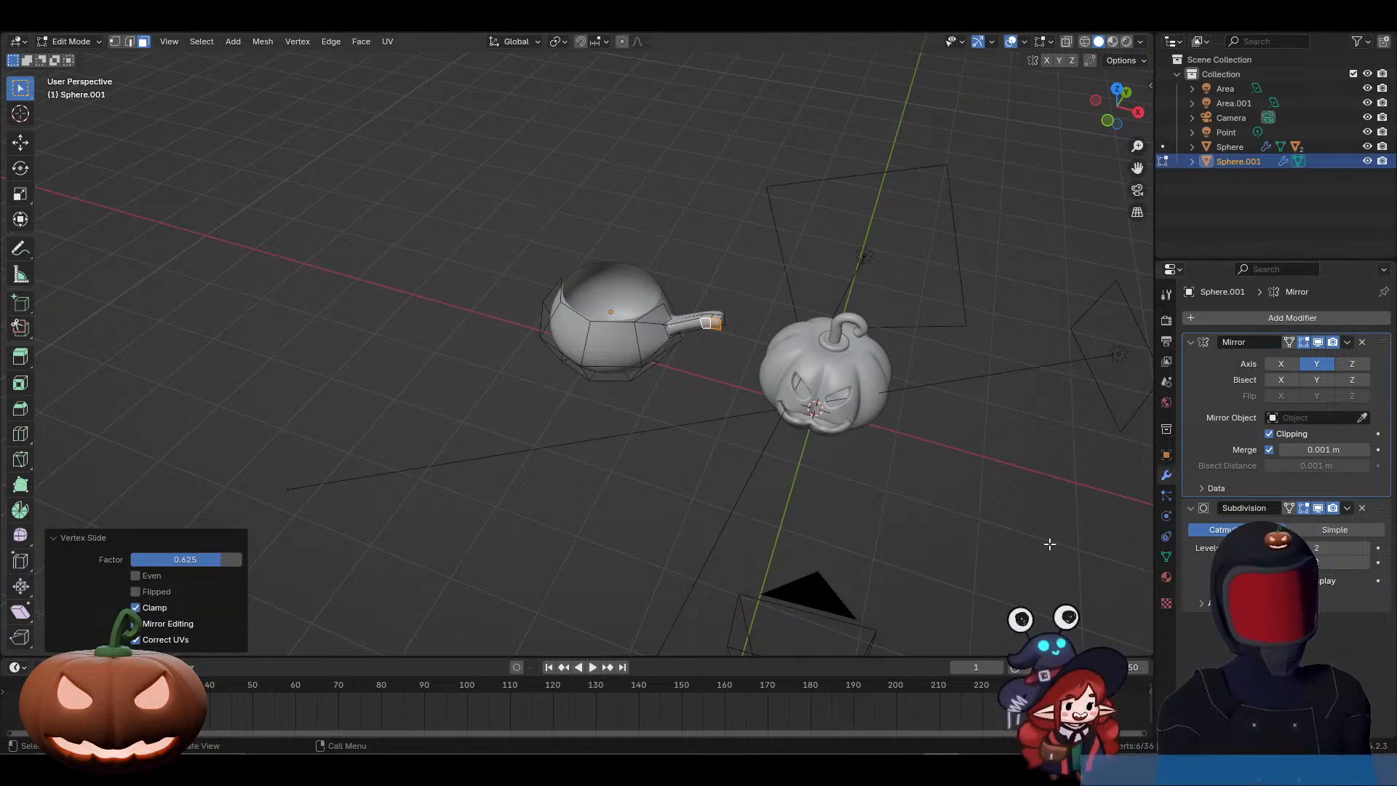
{"action": "middle_click_drag", "start_coordinate": [1049, 544], "coordinate": [697, 335]}
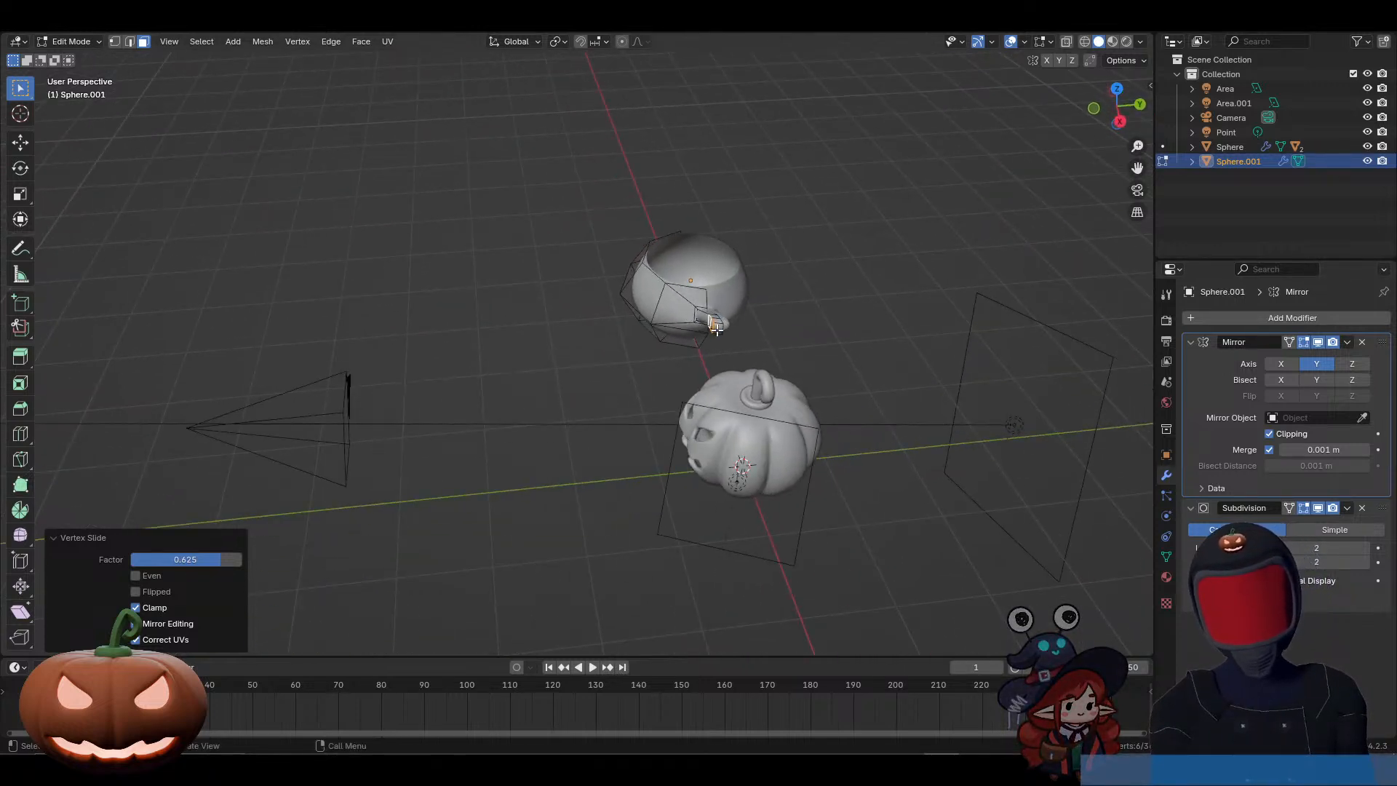
{"action": "left_click", "coordinate": [715, 327]}
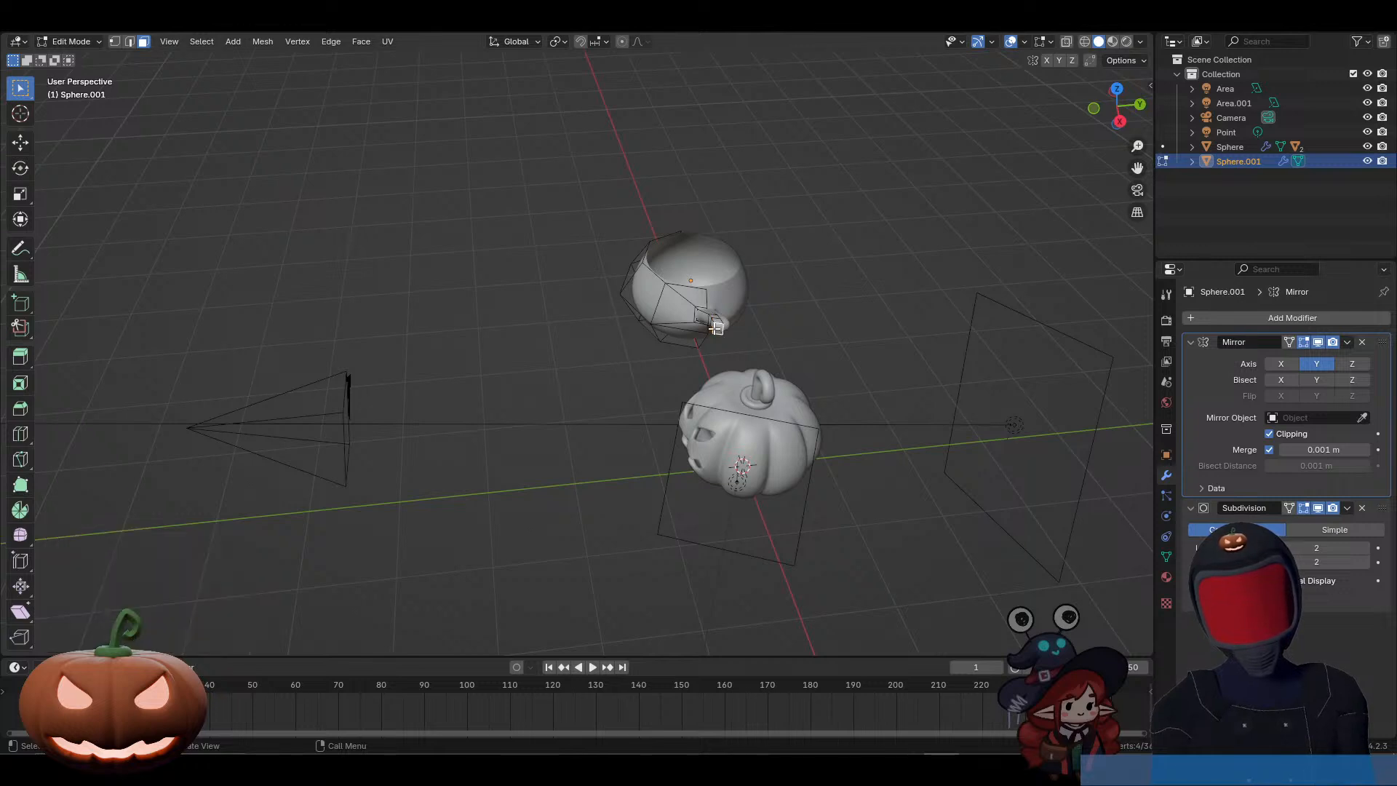
{"action": "middle_click_drag", "start_coordinate": [715, 327], "coordinate": [776, 371]}
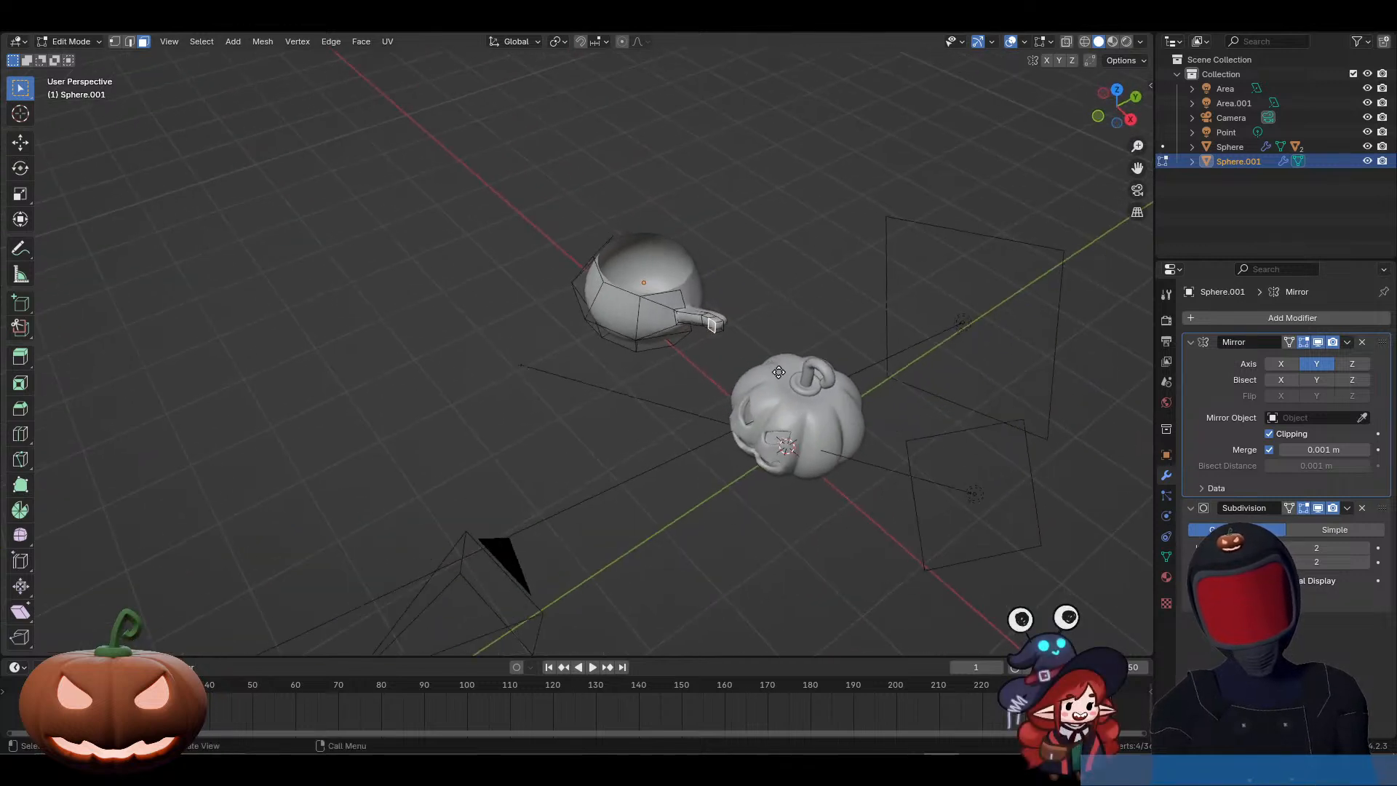
{"action": "key", "text": "g"}
{"action": "key", "text": "g"}
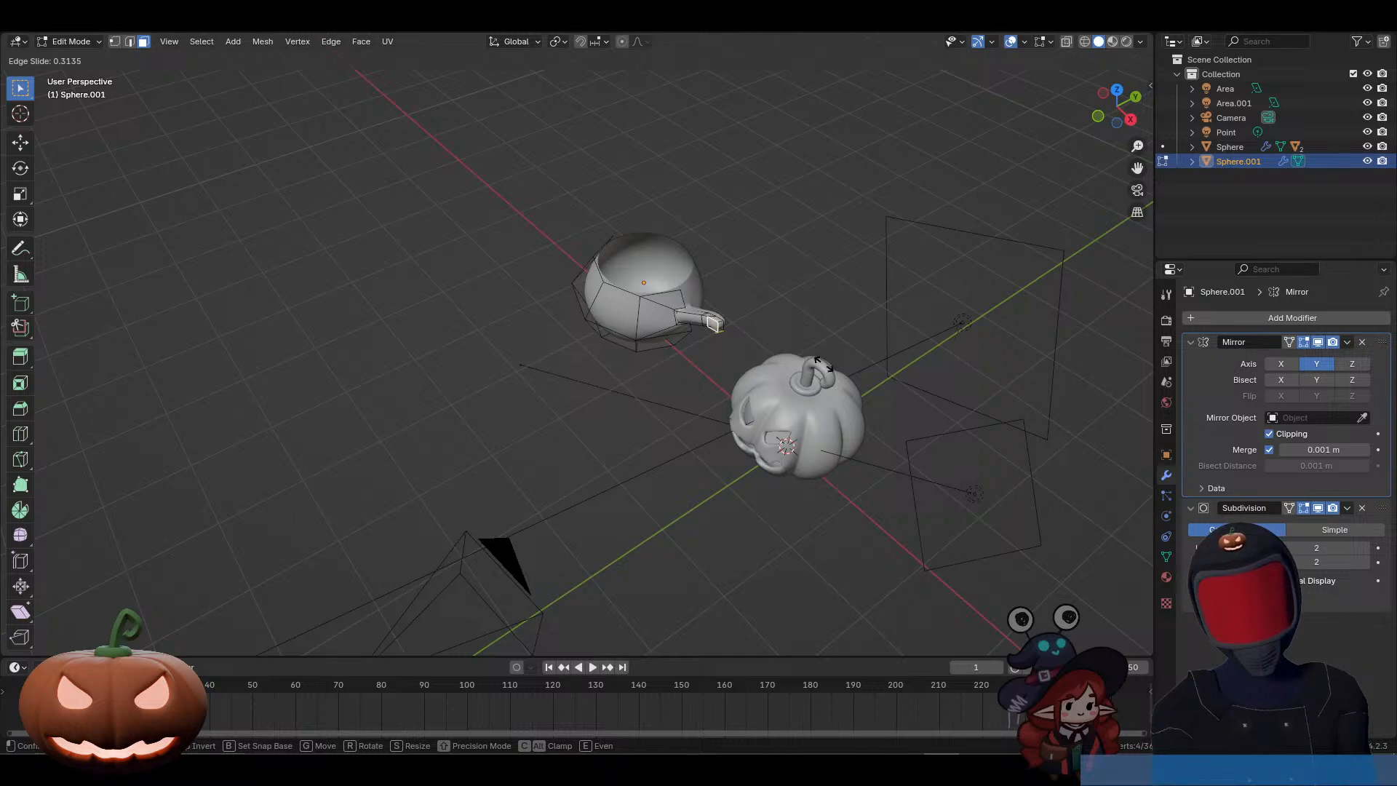
{"action": "left_click", "coordinate": [823, 363]}
Step: Inset the handle's end face by about 0.017 m, keeping Boundary turned off
{"action": "left_click", "coordinate": [722, 324]}
{"action": "middle_click_drag", "start_coordinate": [768, 365], "coordinate": [703, 347]}
{"action": "scroll", "coordinate": [703, 347], "scroll_direction": "up", "scroll_amount": 5}
{"action": "middle_click_drag", "start_coordinate": [895, 397], "coordinate": [834, 382]}
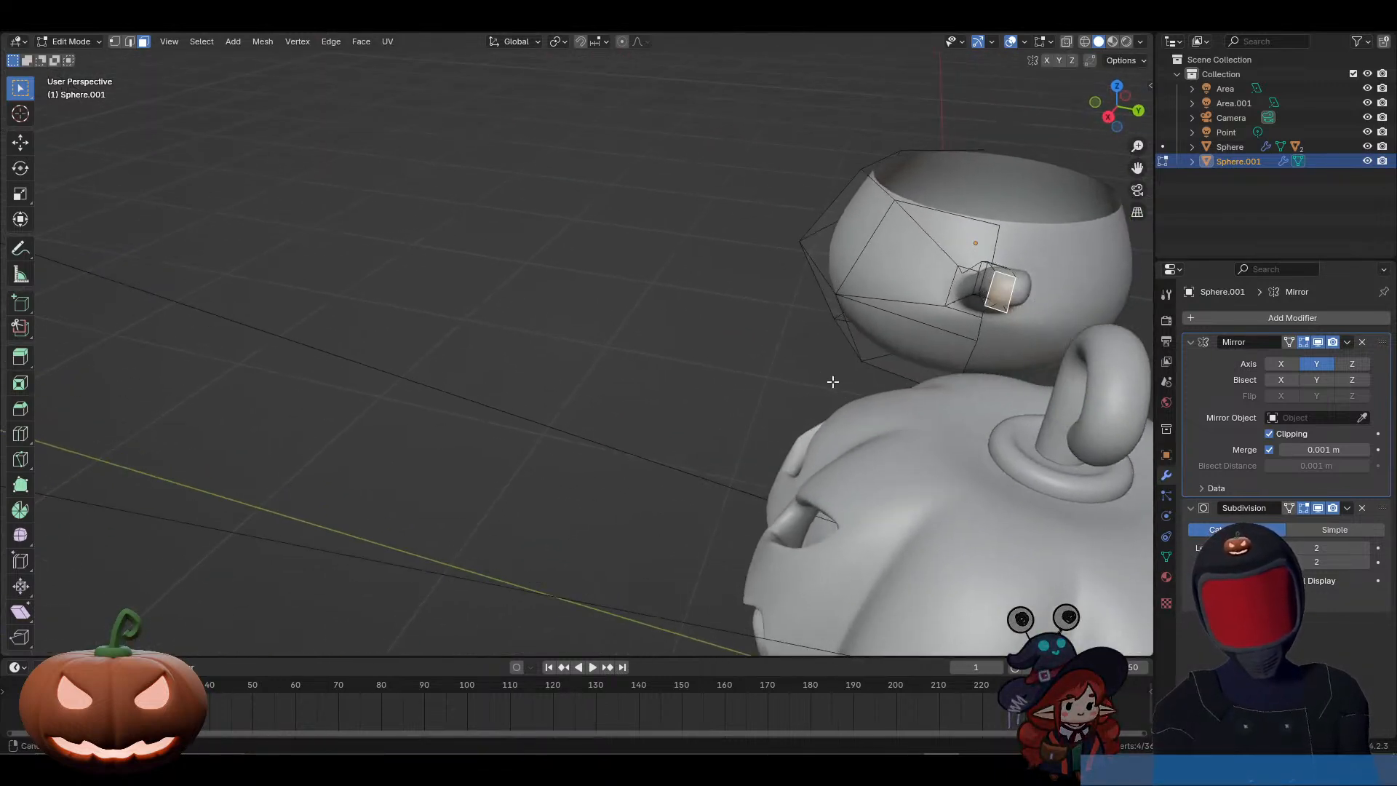
{"action": "key", "text": "i"}
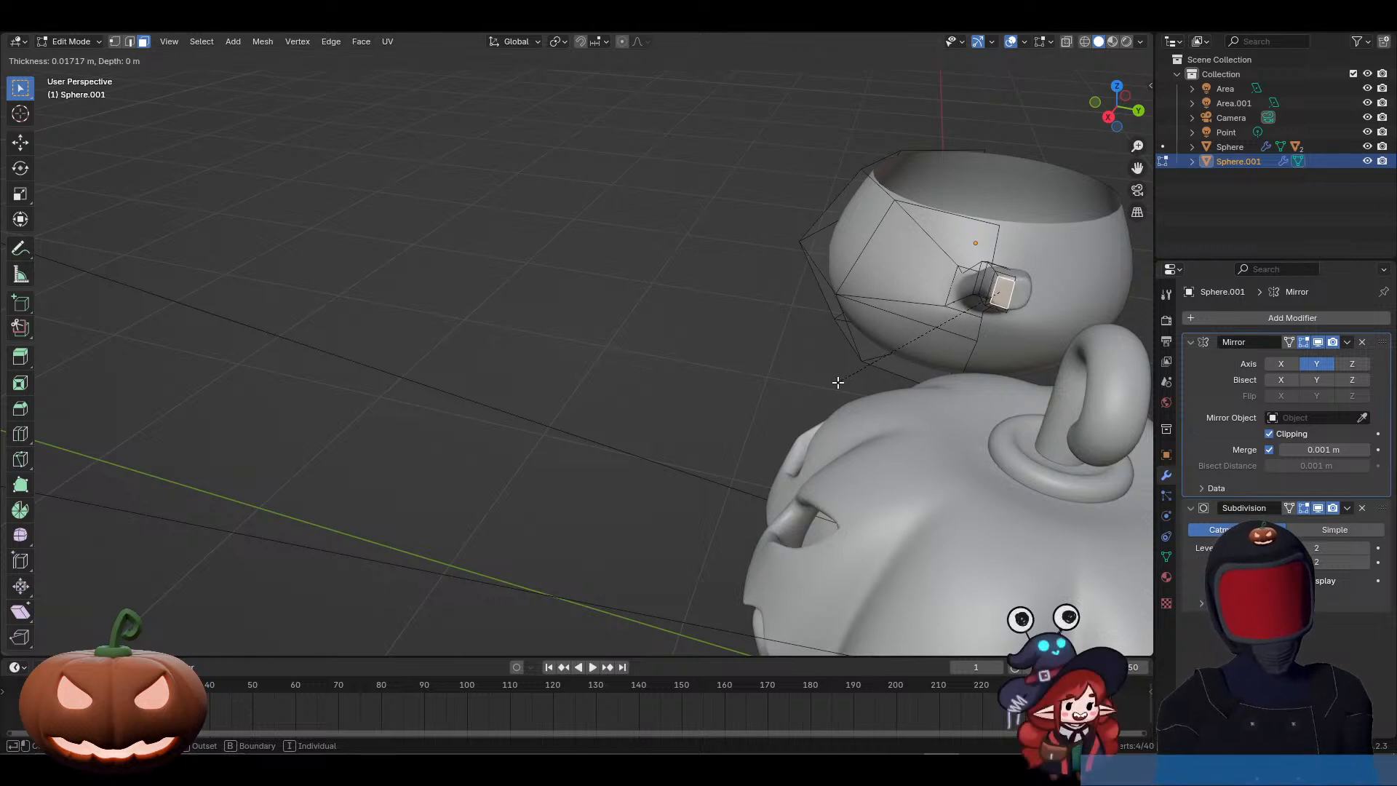
{"action": "left_click", "coordinate": [838, 382]}
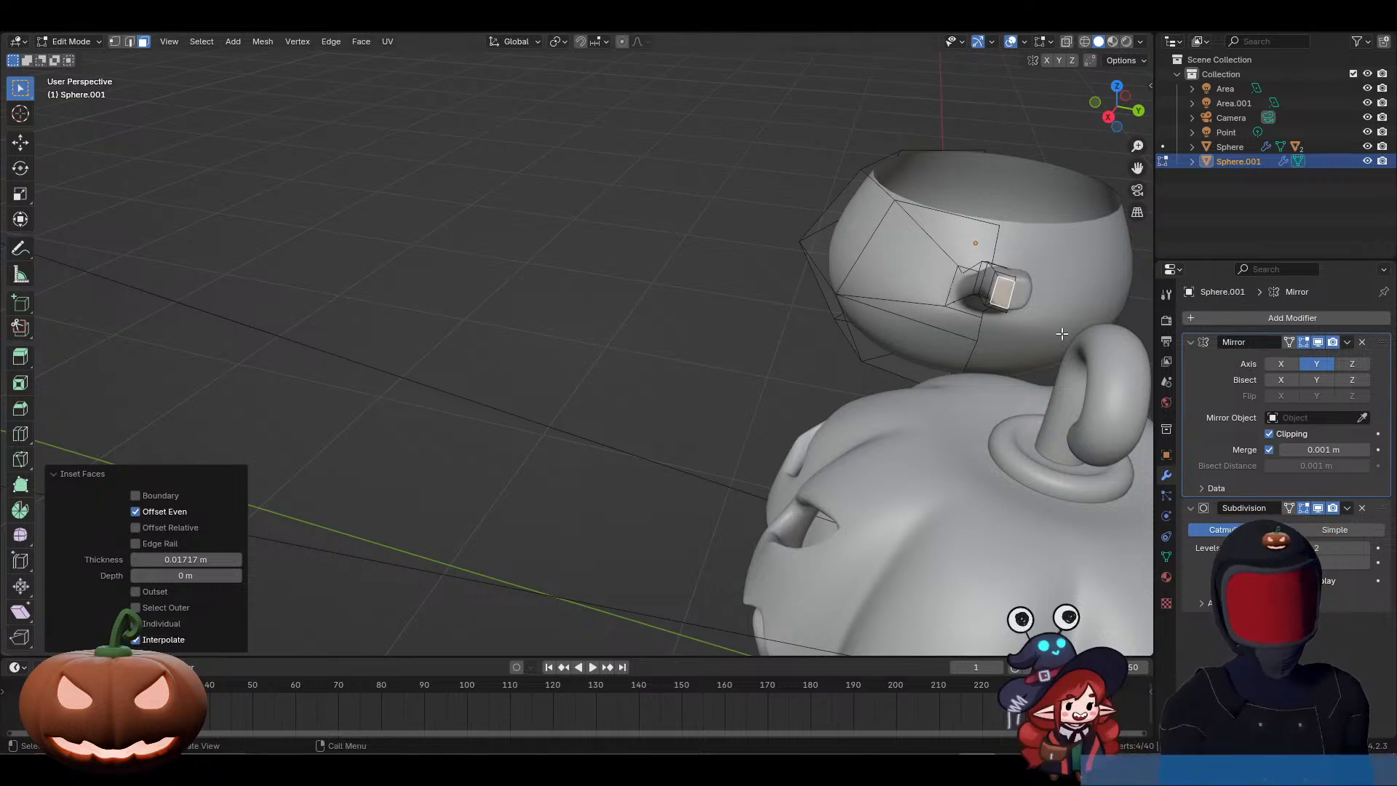
Step: Try extruding the inset end face about 0.087 m into the handle, and undo that extrusion
{"action": "middle_click_drag", "start_coordinate": [898, 327], "coordinate": [964, 353]}
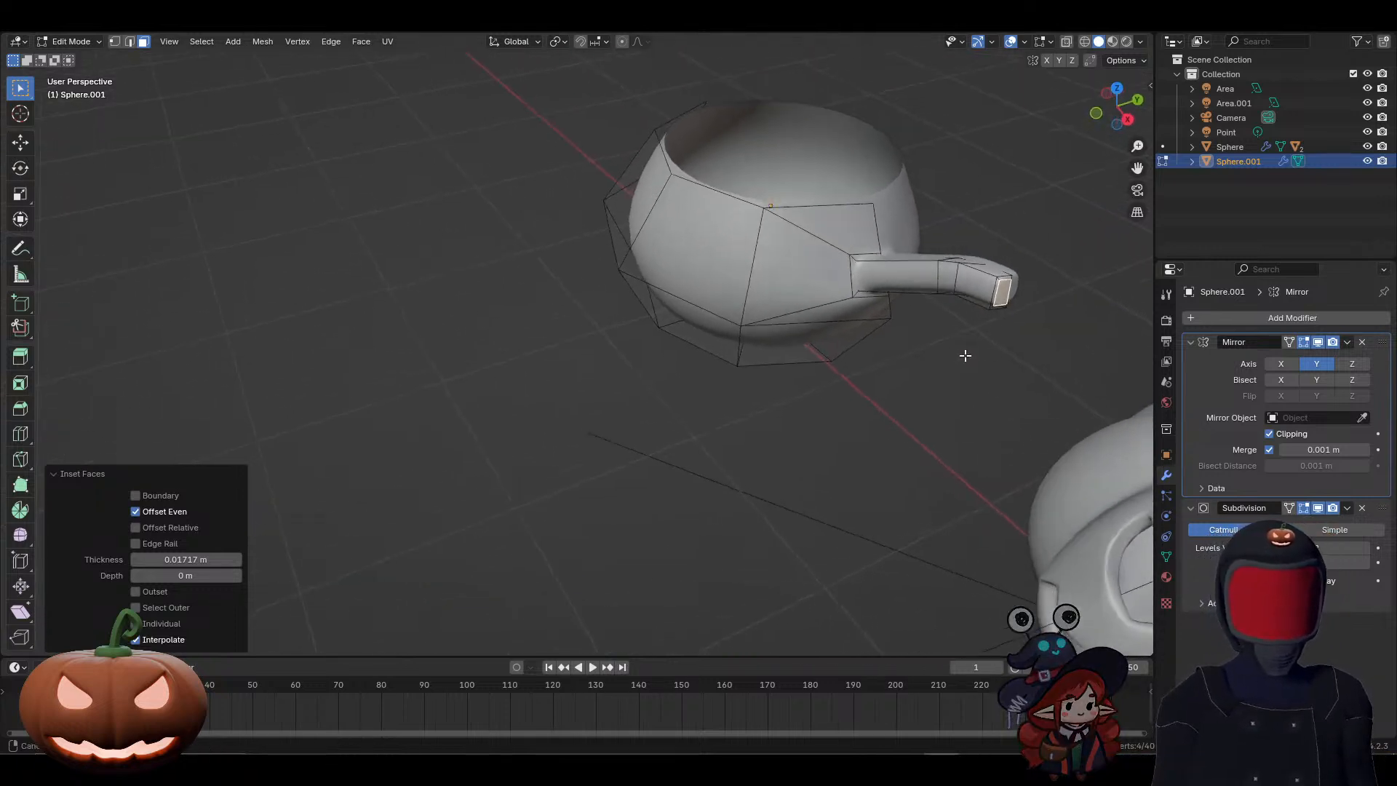
{"action": "key", "text": "e"}
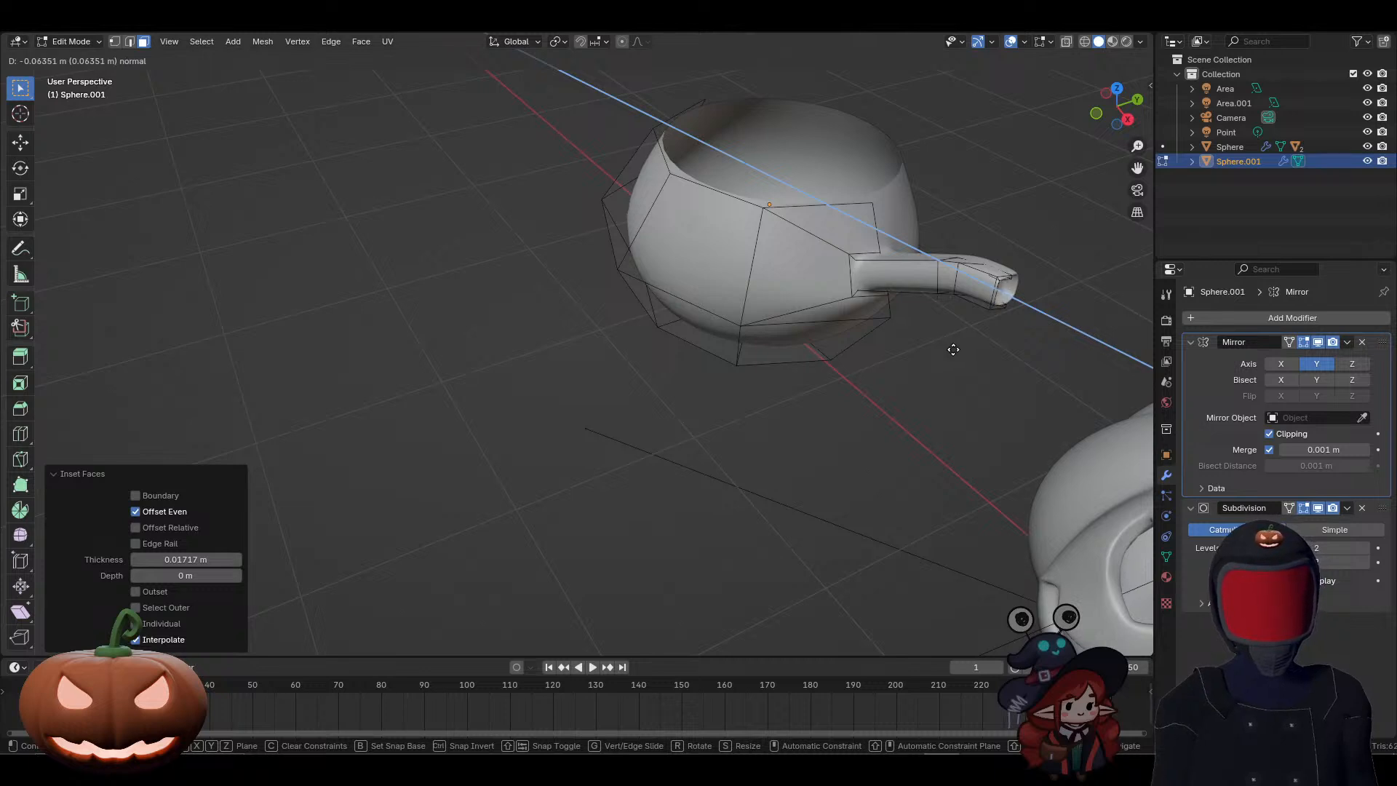
{"action": "left_click", "coordinate": [949, 346]}
{"action": "middle_click_drag", "start_coordinate": [951, 349], "coordinate": [953, 348]}
{"action": "middle_click_drag", "start_coordinate": [1024, 358], "coordinate": [1029, 354]}
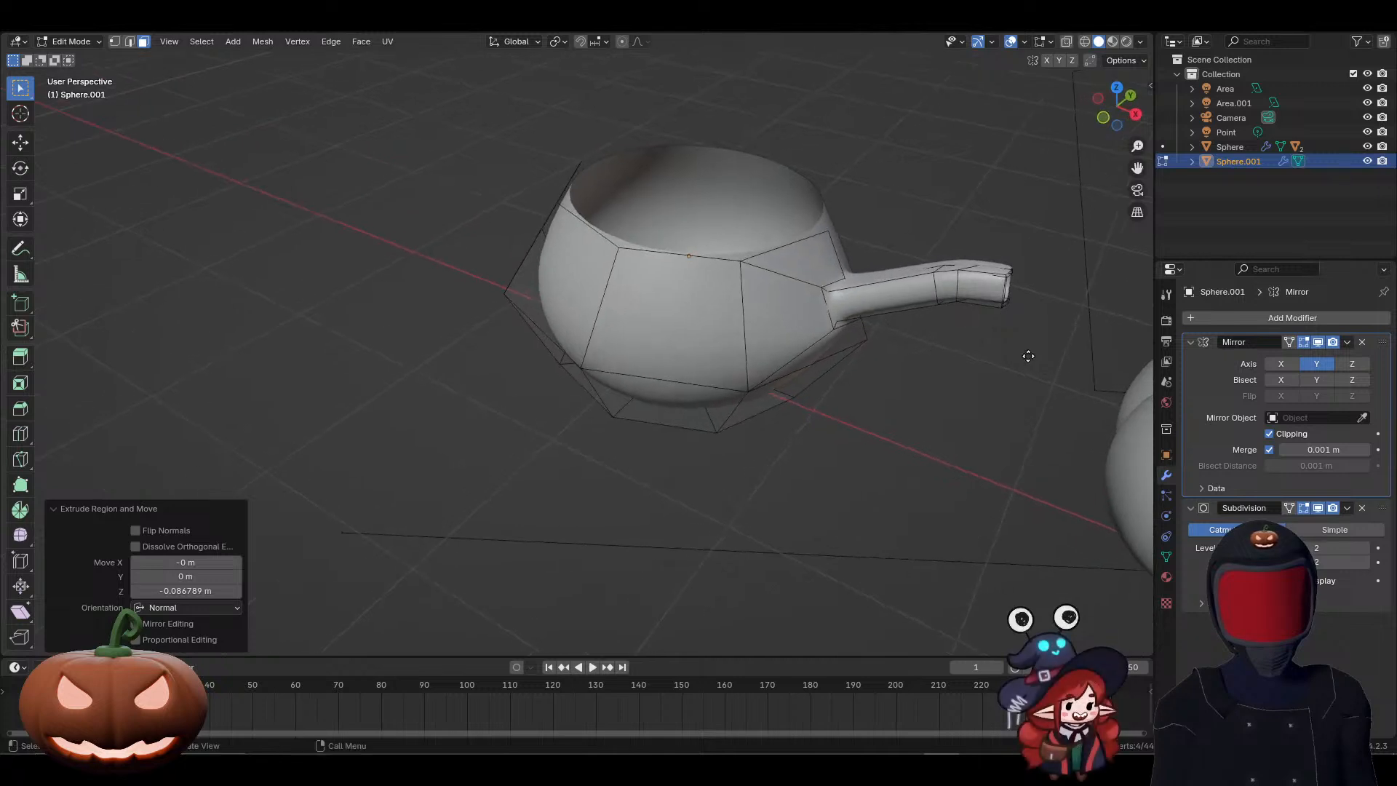
{"action": "key", "text": "g"}
{"action": "key", "text": "g"}
{"action": "right_click", "coordinate": [1026, 355]}
{"action": "key", "text": "ctrl+z"}
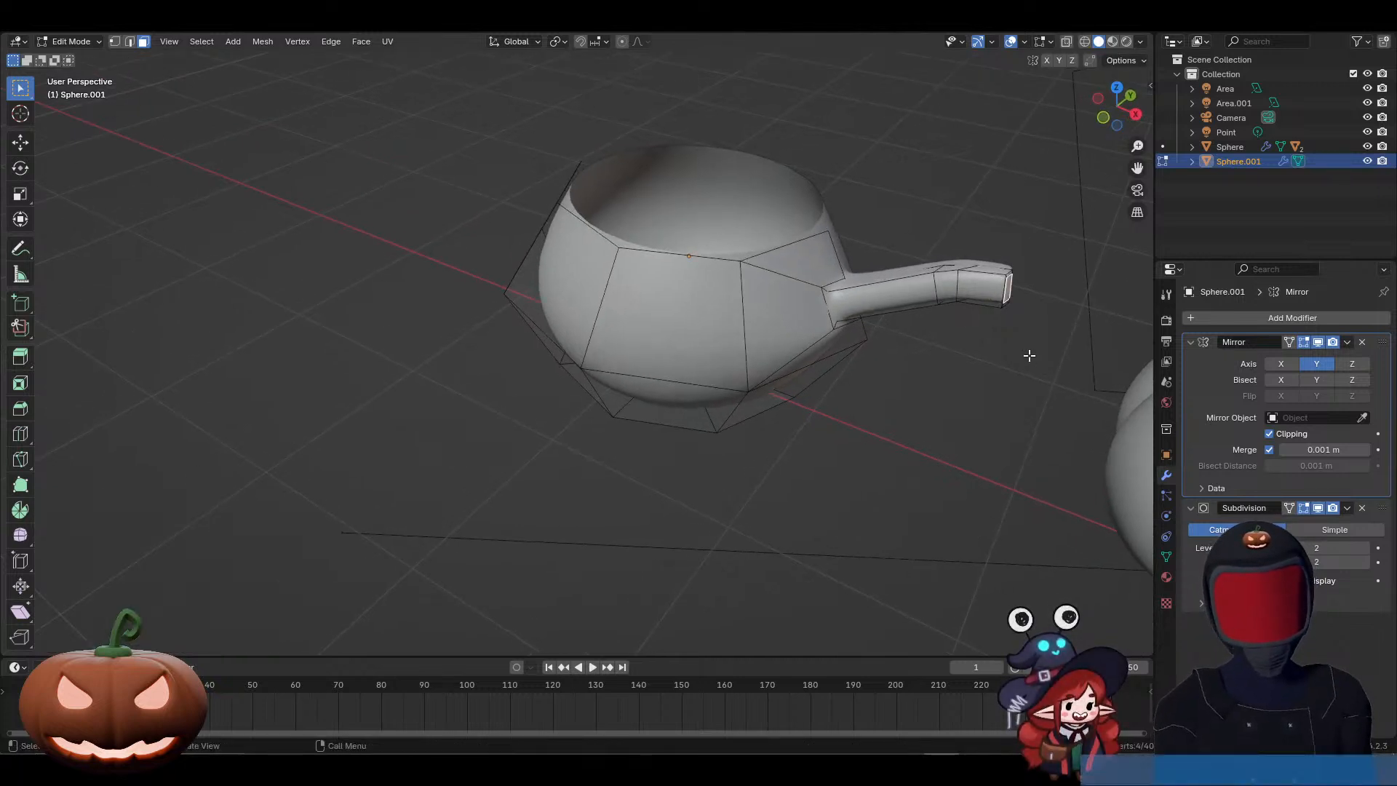
Step: Extrude the inset end face about 0.22 m into the handle and scale the inner face to 0.824
{"action": "key", "text": "e"}
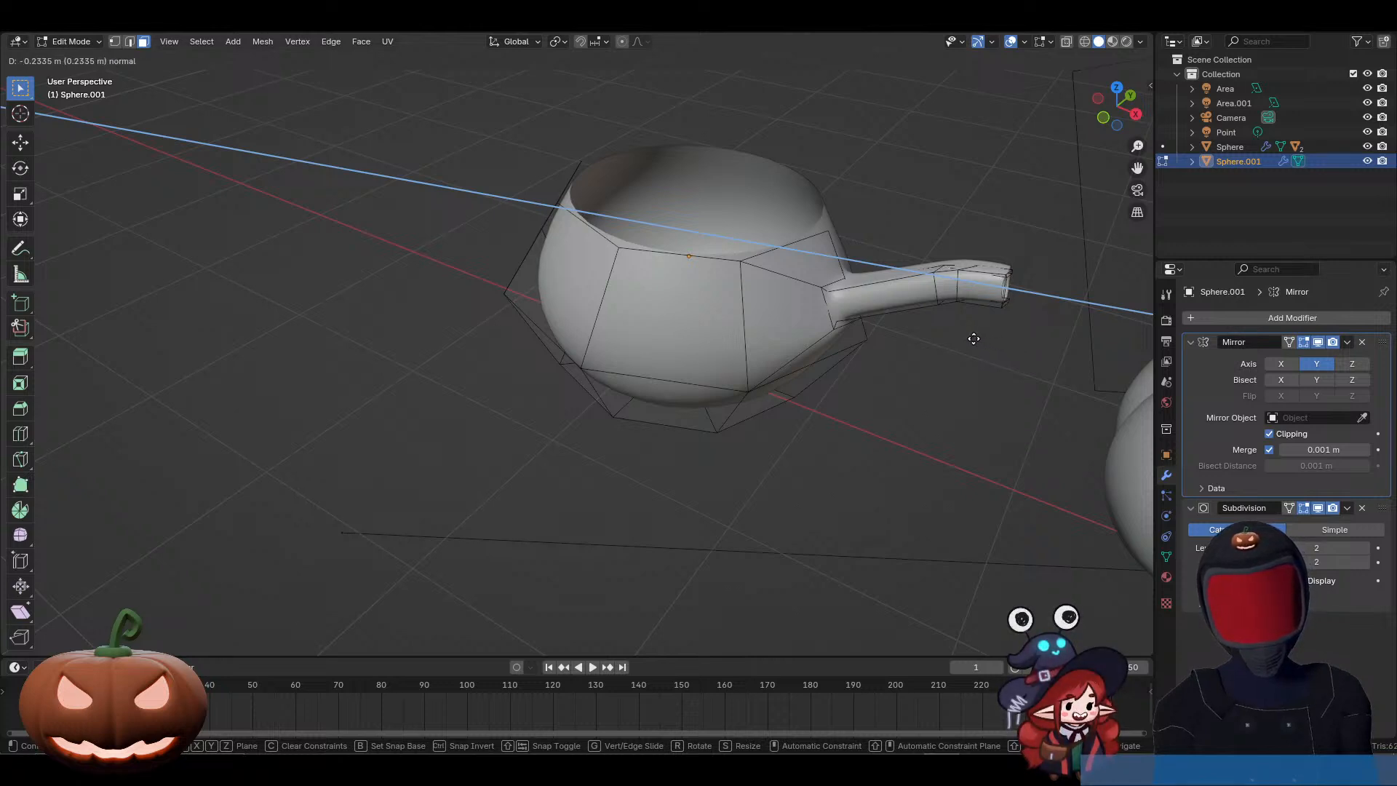
{"action": "left_click", "coordinate": [974, 338]}
{"action": "key", "text": "s"}
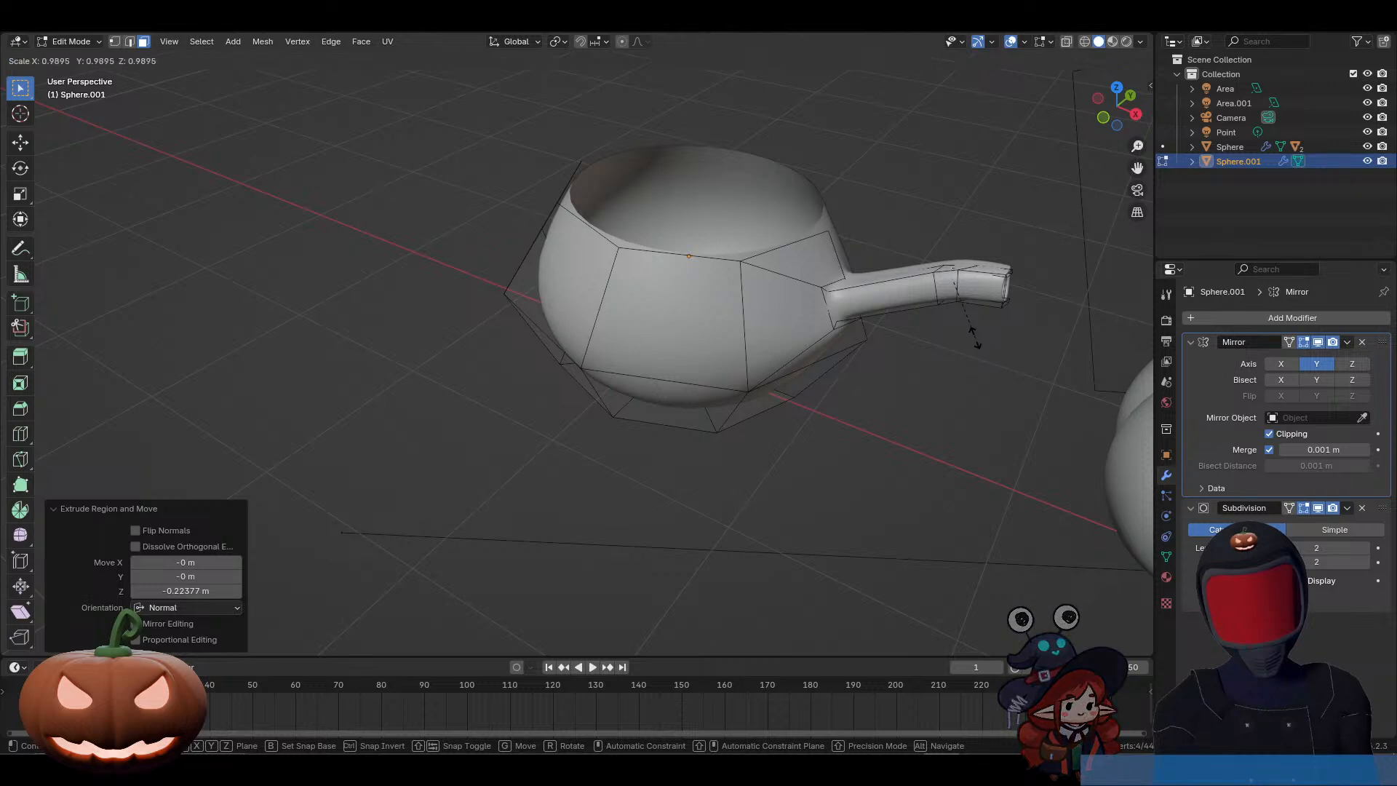
{"action": "left_click", "coordinate": [967, 321]}
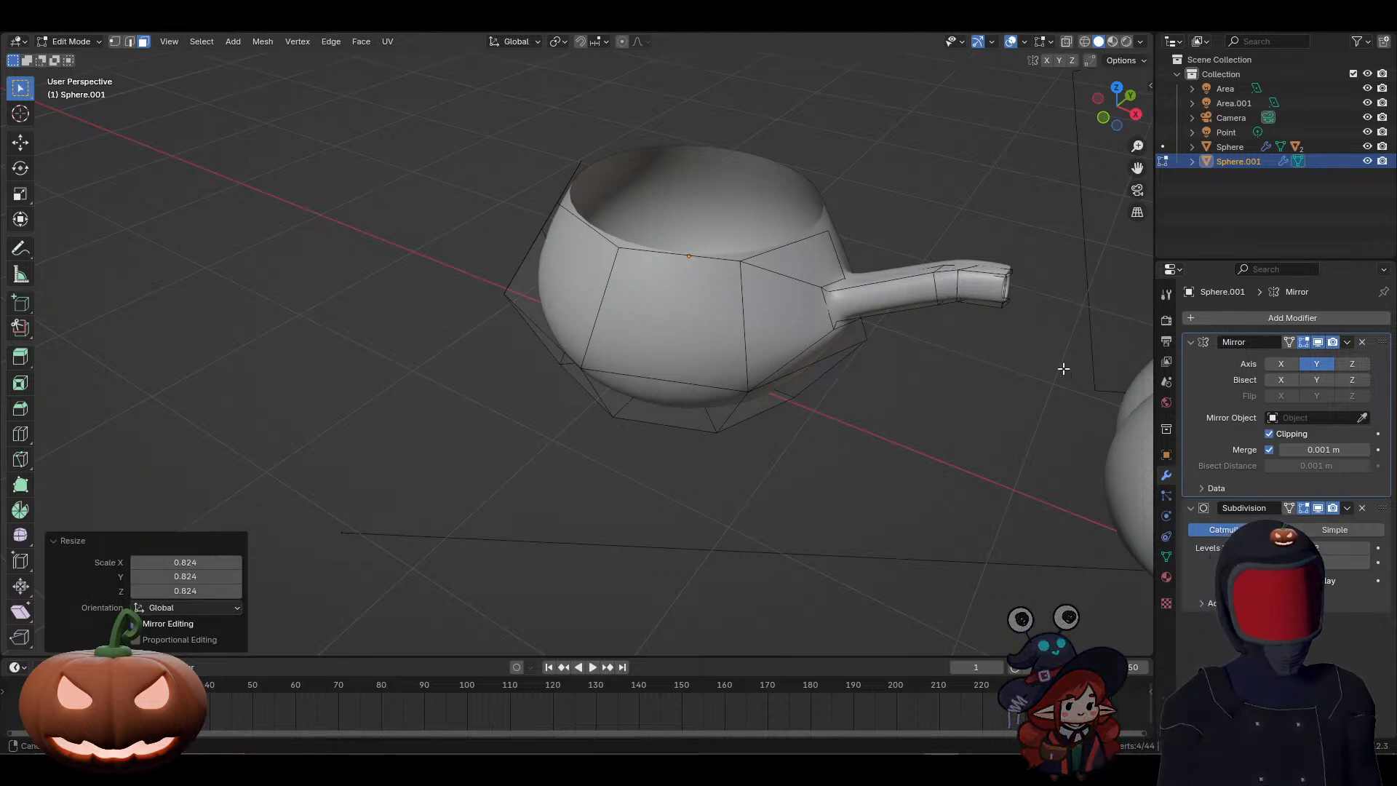
{"action": "mouse_move", "coordinate": [1063, 368]}
{"action": "middle_mouse_down"}
{"action": "mouse_move", "coordinate": [938, 342]}
{"action": "mouse_move", "coordinate": [963, 359]}
{"action": "mouse_move", "coordinate": [1065, 355]}
{"action": "middle_mouse_up"}
{"action": "scroll", "coordinate": [985, 336], "scroll_direction": "up", "scroll_amount": 3}
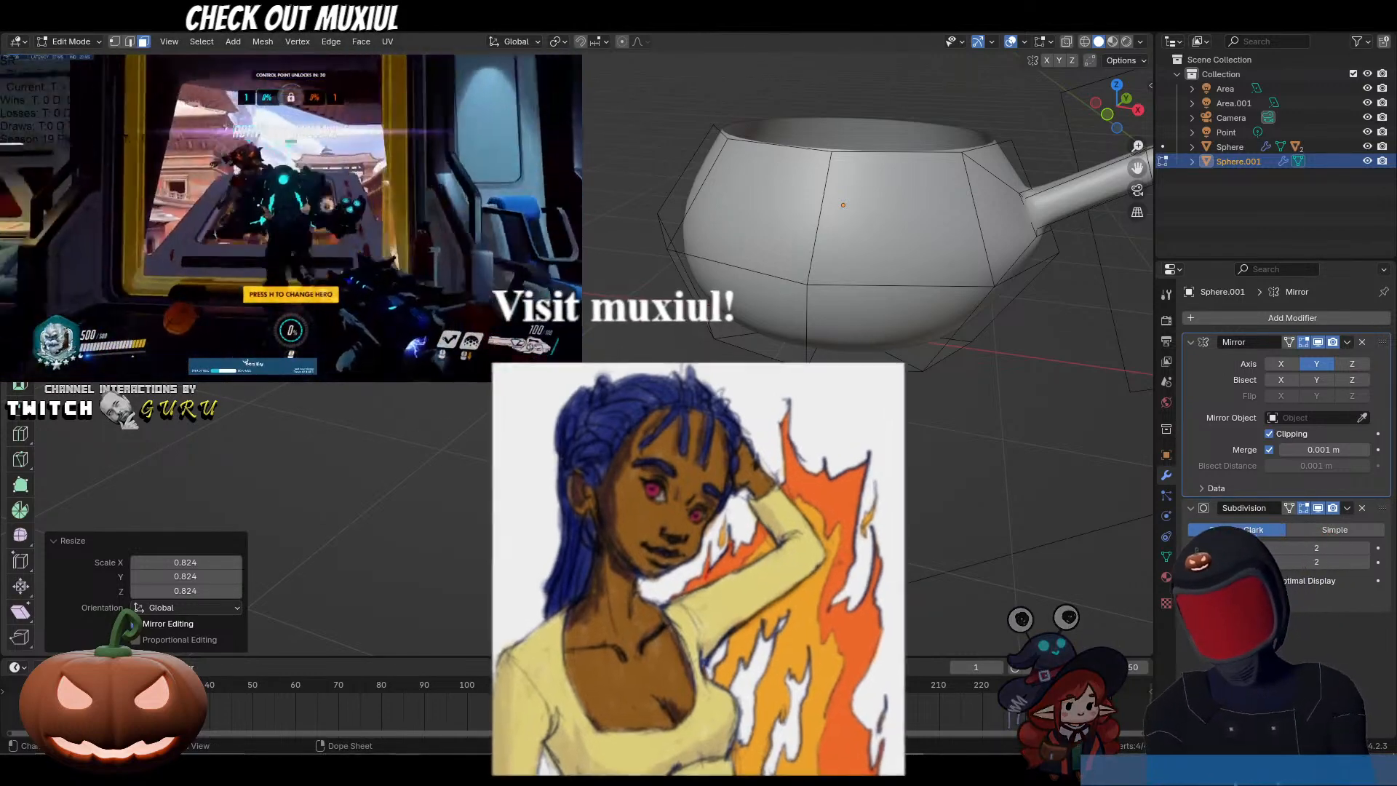
{"action": "mouse_move", "coordinate": [406, 766]}
{"action": "left_click", "coordinate": [353, 685]}
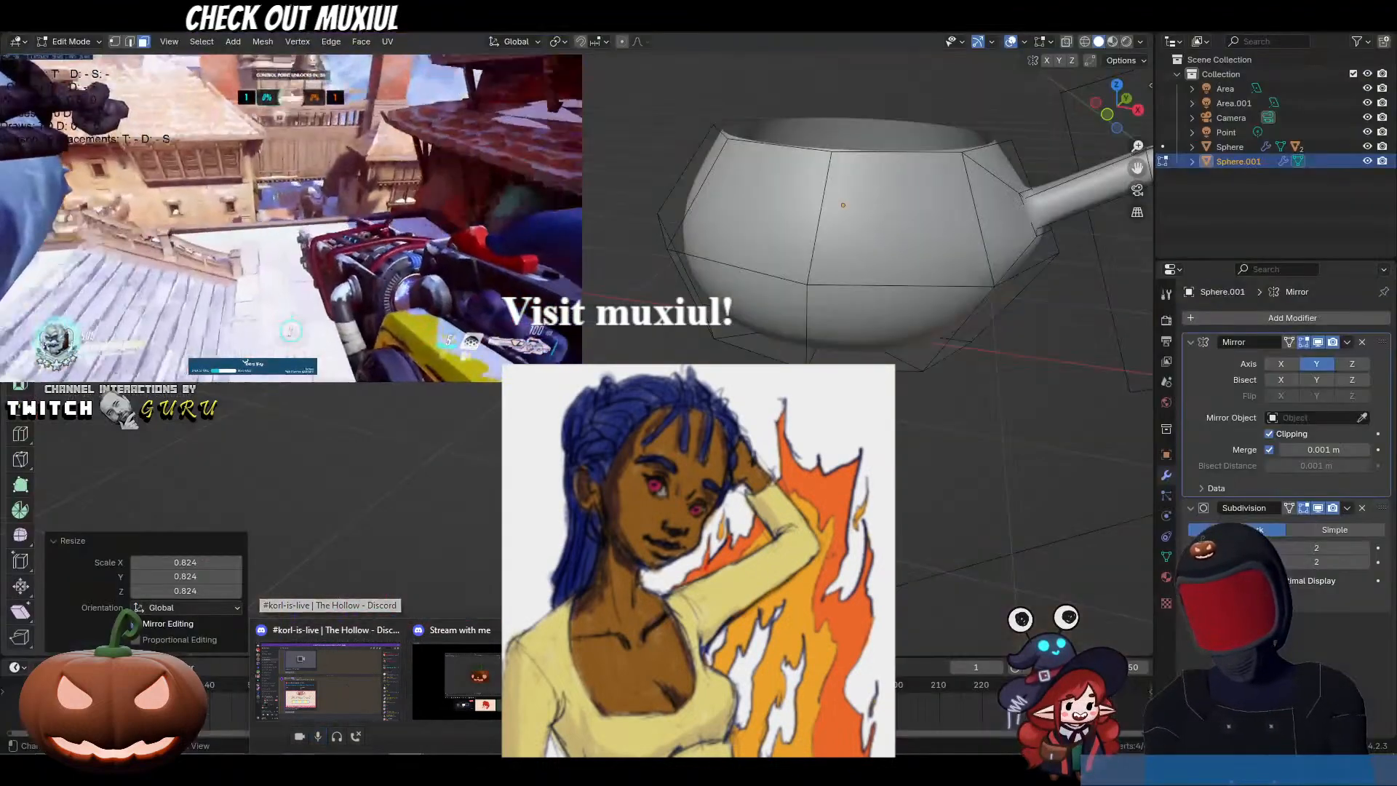
{"action": "mouse_move", "coordinate": [335, 692]}
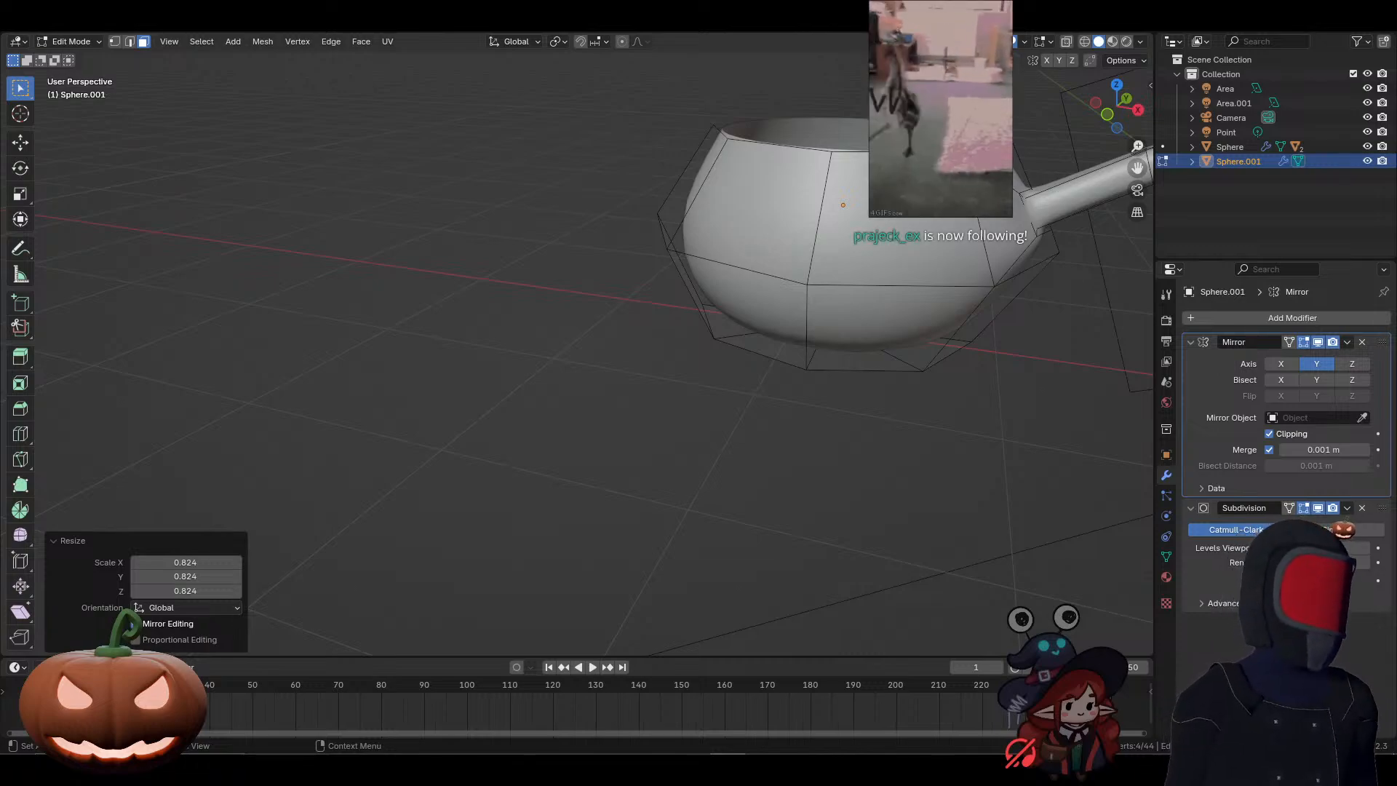
{"action": "left_click_drag", "start_coordinate": [1396, 270], "coordinate": [913, 237]}
{"action": "double_click", "coordinate": [914, 236]}
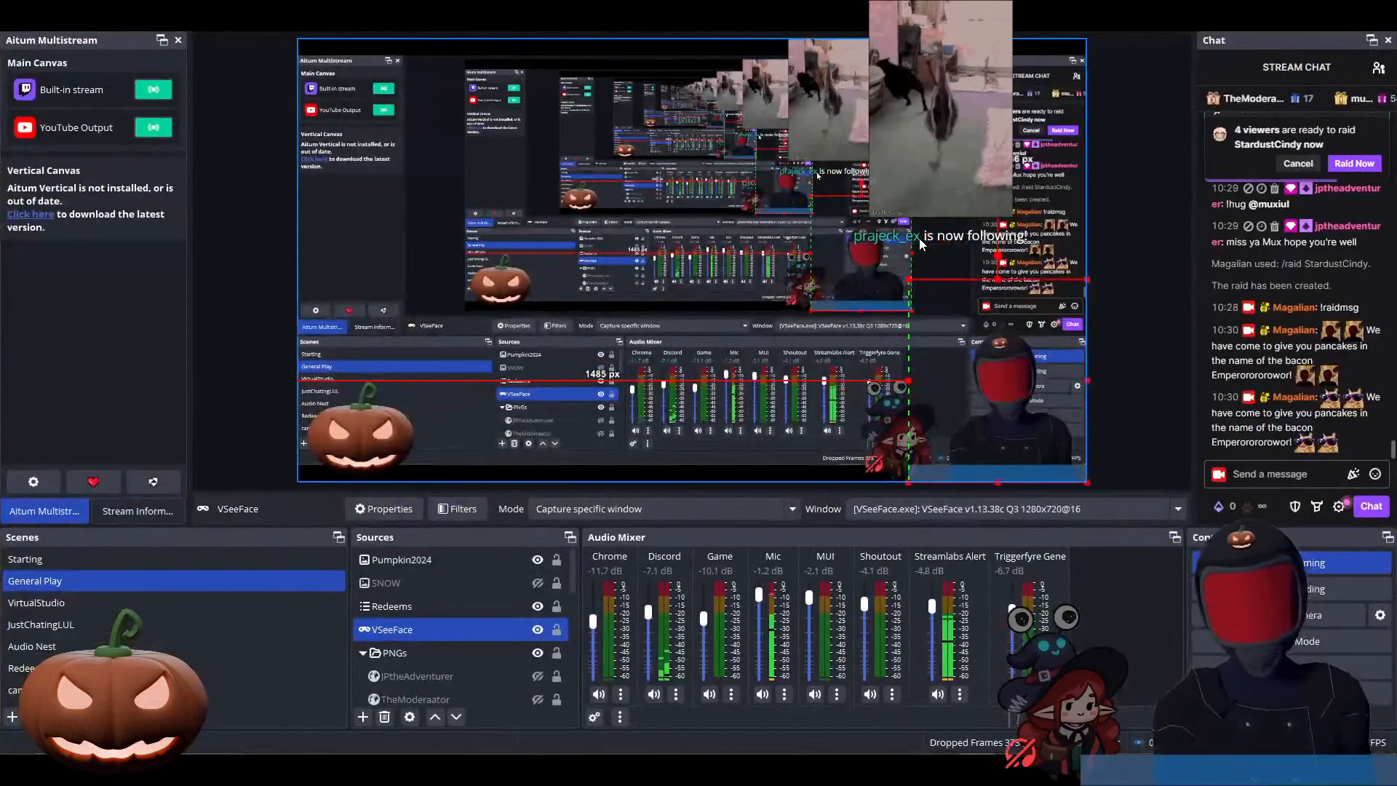
{"action": "left_click_drag", "start_coordinate": [836, 6], "coordinate": [1396, 95]}
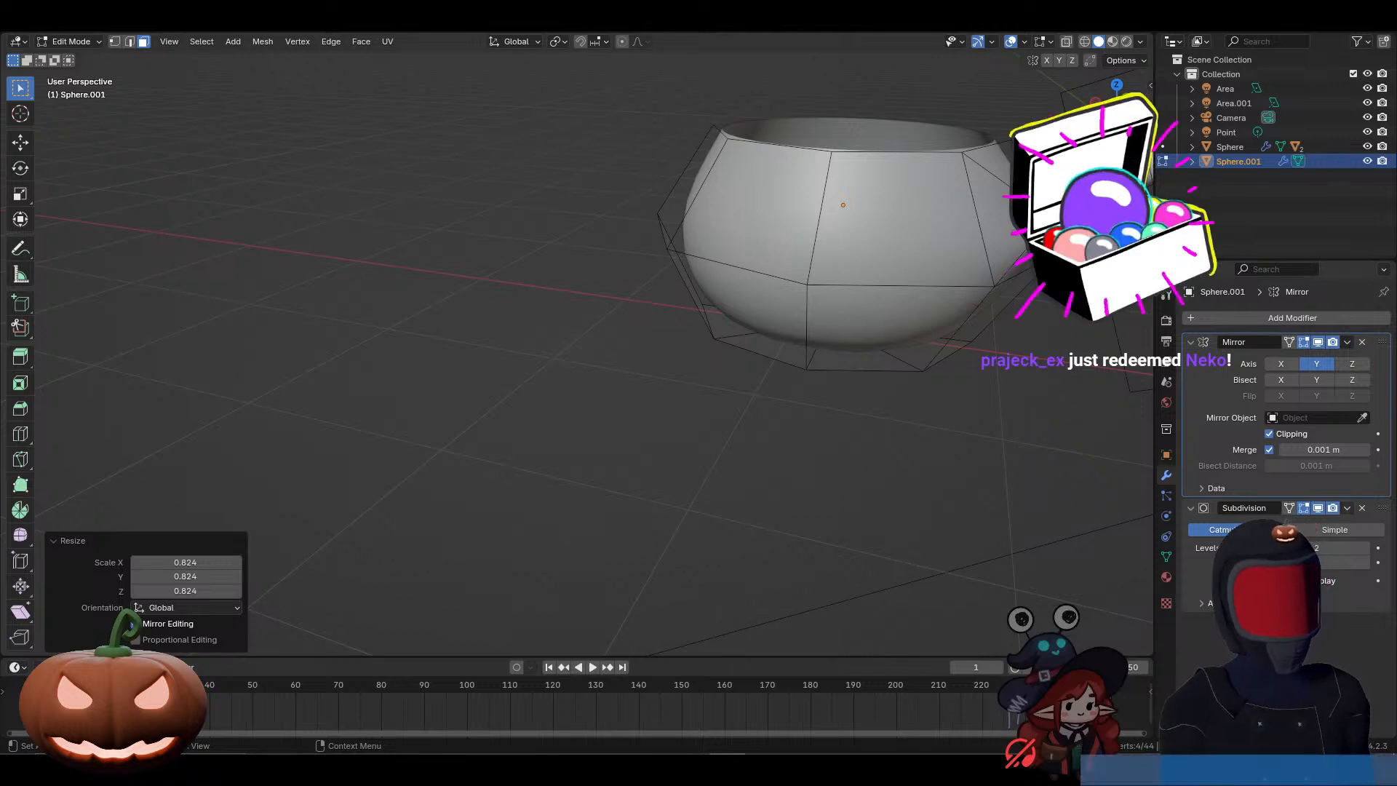
Step: Switch to the VSeeFace avatar window
{"action": "left_click", "coordinate": [585, 769]}
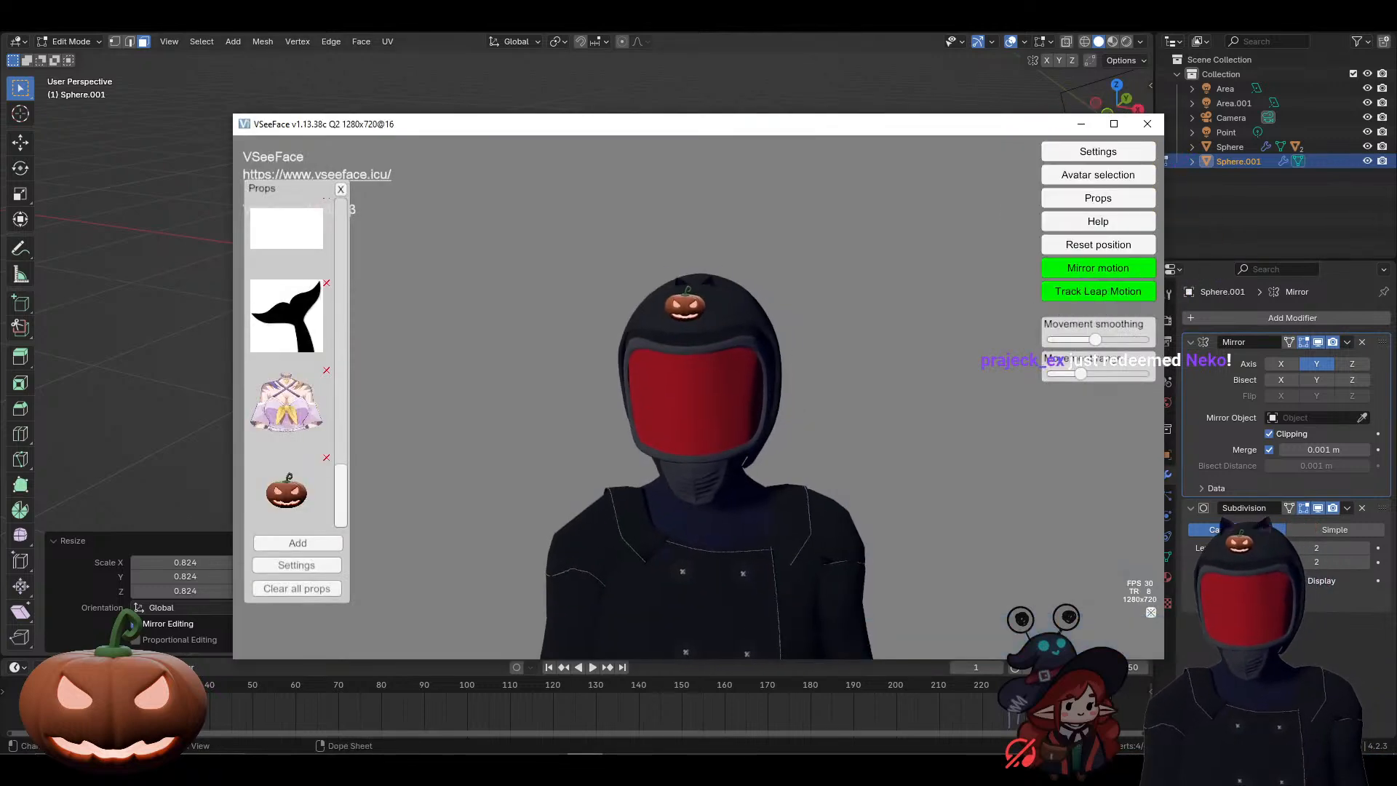